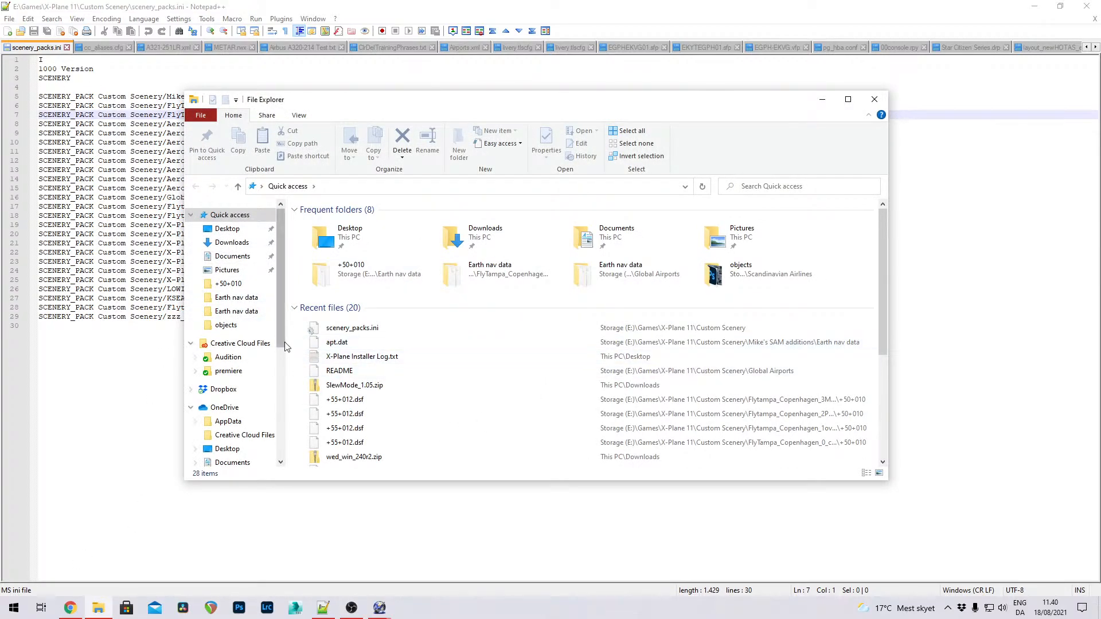
# Open the Custom Scenery folder of X-Plane 11 in Games on Storage (E:) and look through its scenery folders
pyautogui.moveTo(282, 284); pyautogui.dragTo(279, 393)
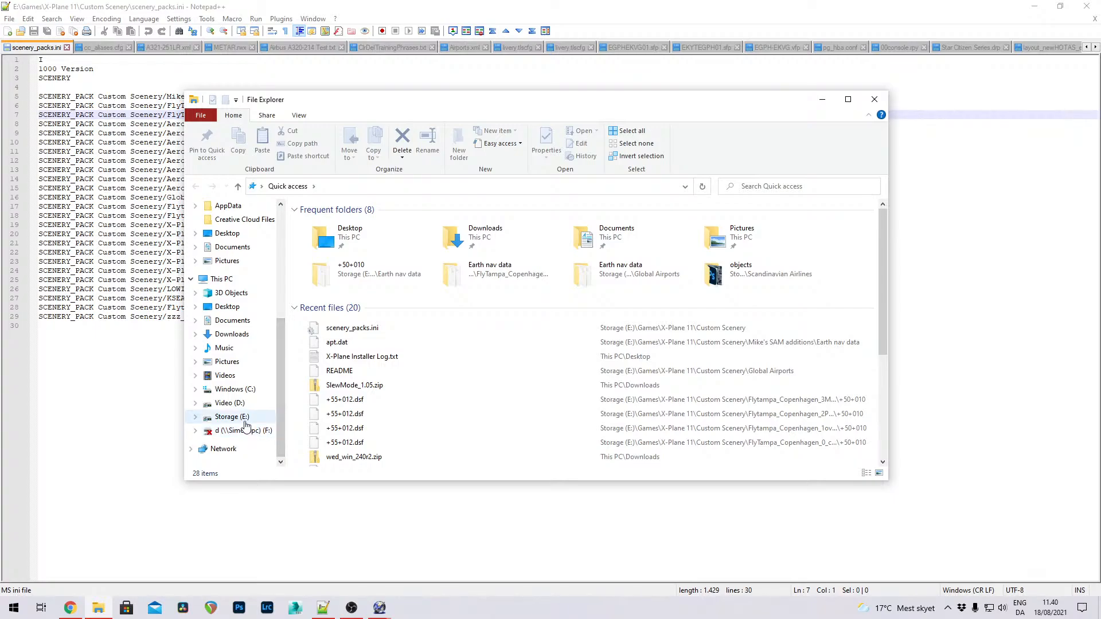
pyautogui.click(232, 417)
pyautogui.doubleClick(359, 274)
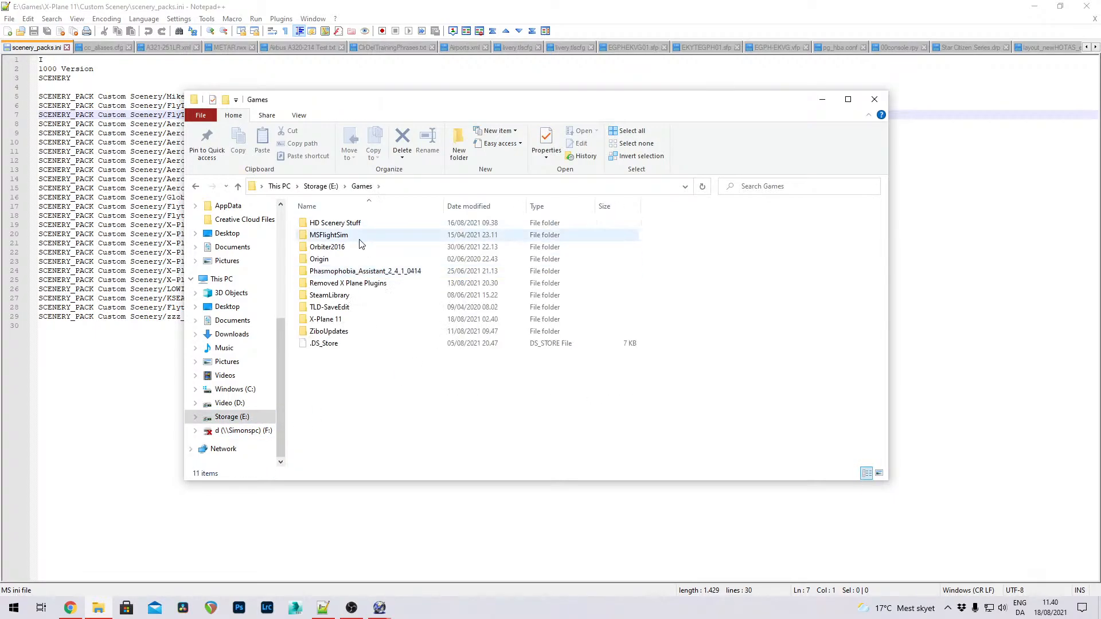
pyautogui.doubleClick(347, 320)
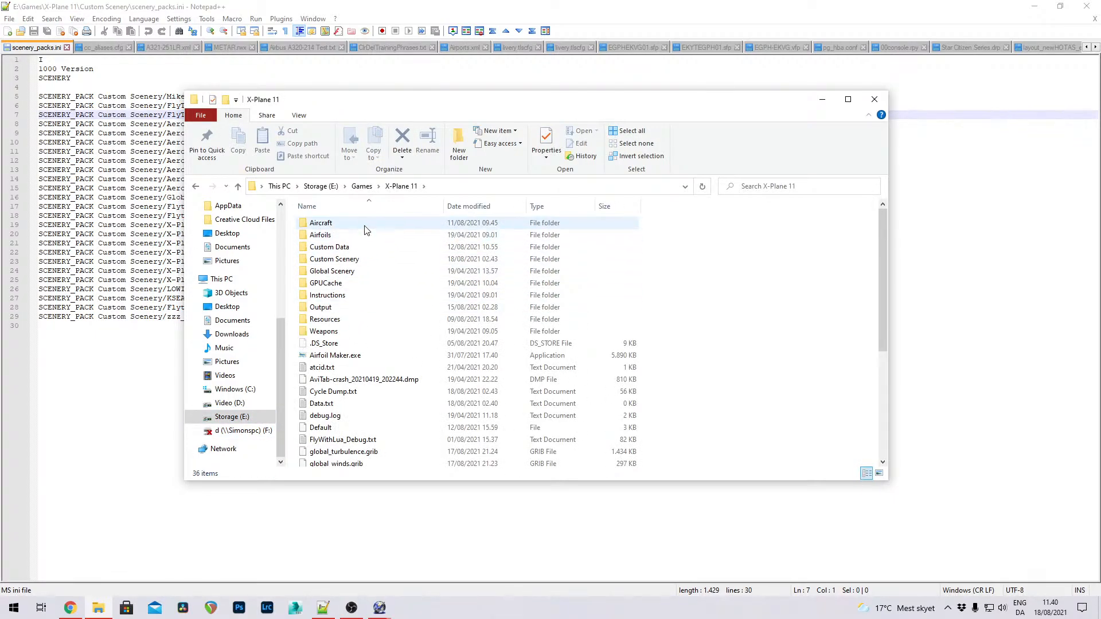
pyautogui.doubleClick(367, 259)
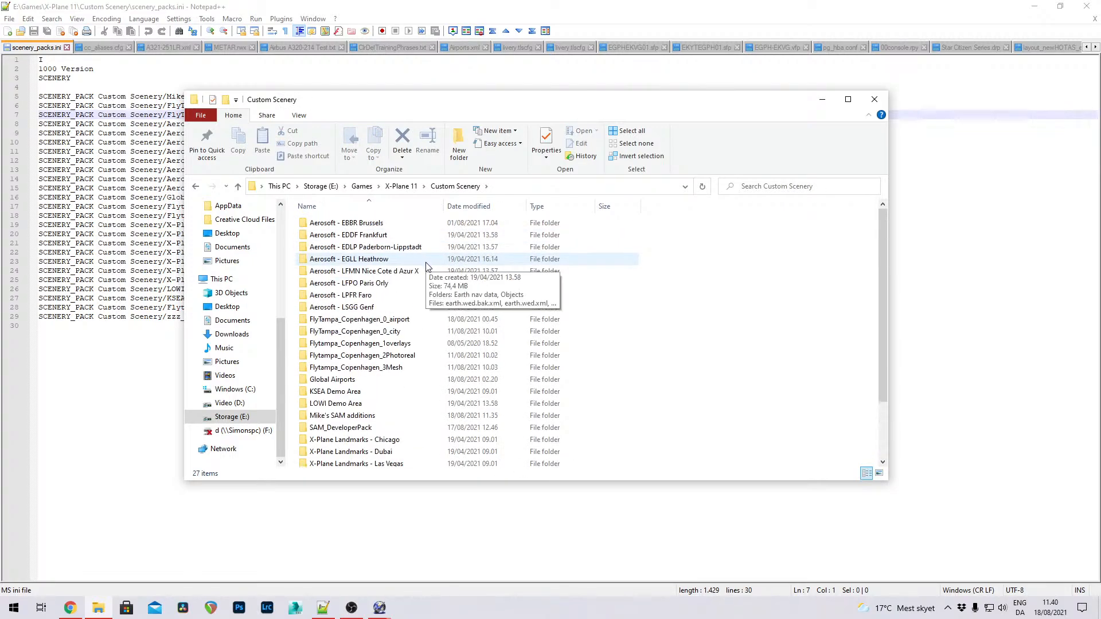
pyautogui.scroll(-2, 427, 313)
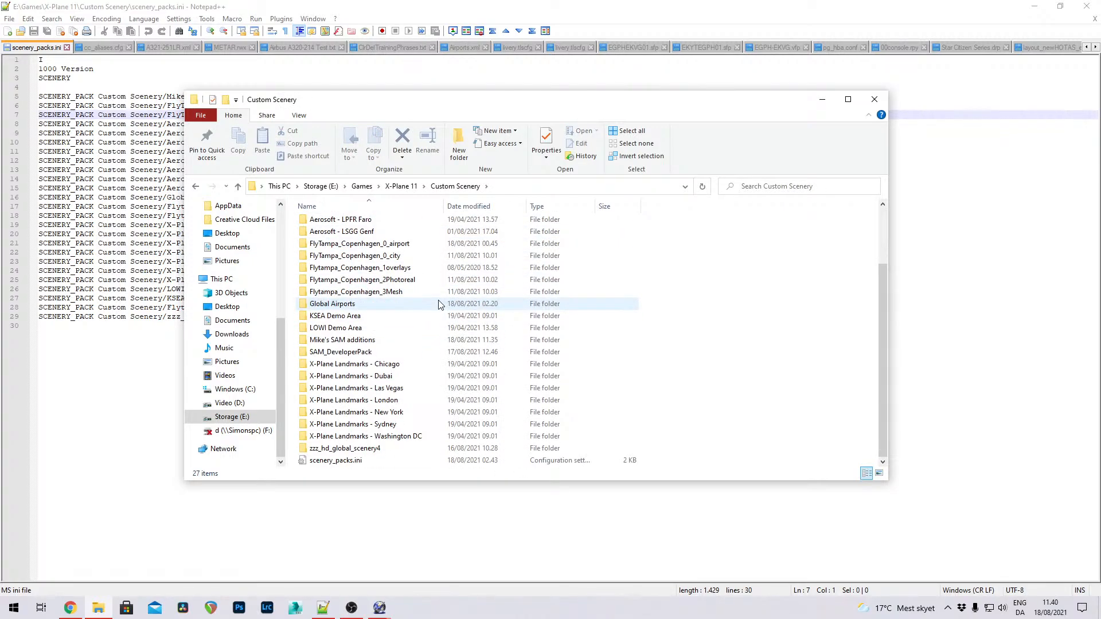
pyautogui.scroll(2, 439, 304)
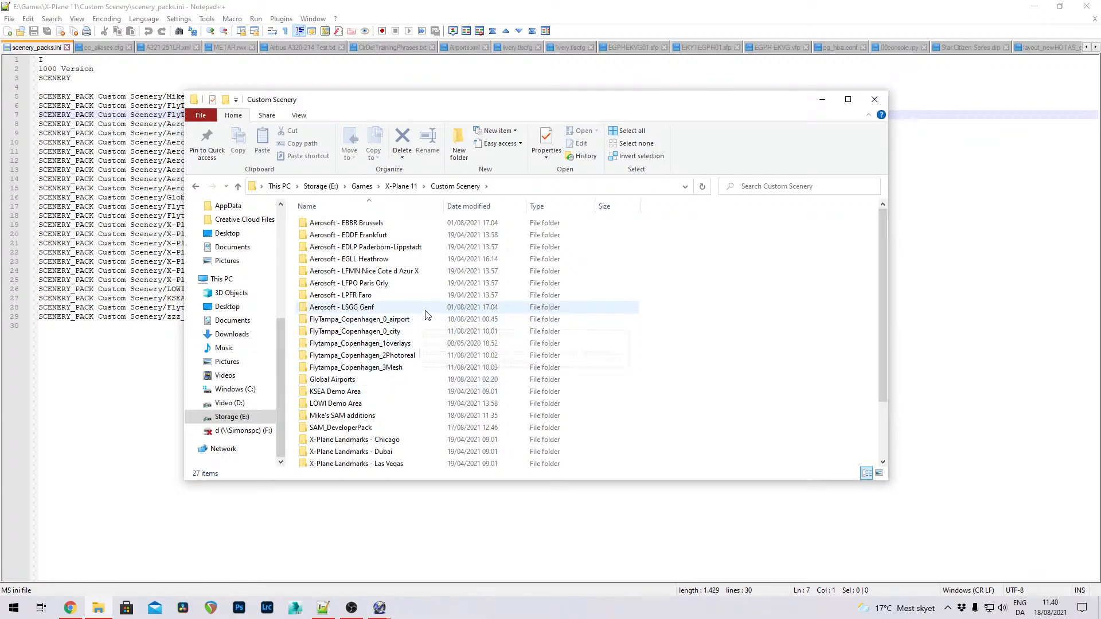
pyautogui.scroll(-2, 426, 315)
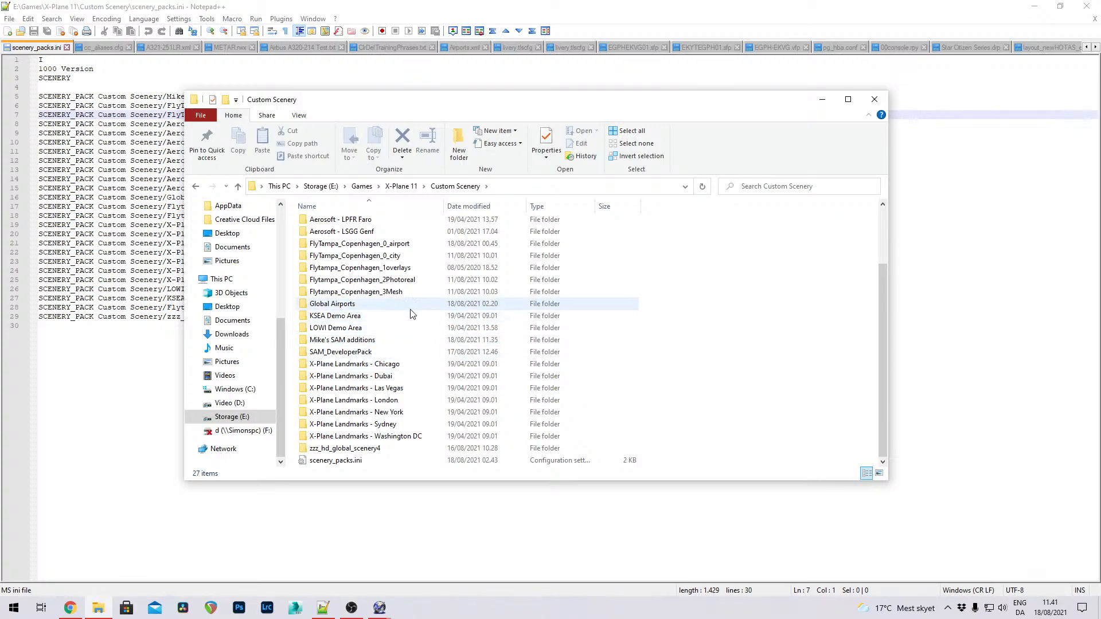
pyautogui.moveTo(421, 299)
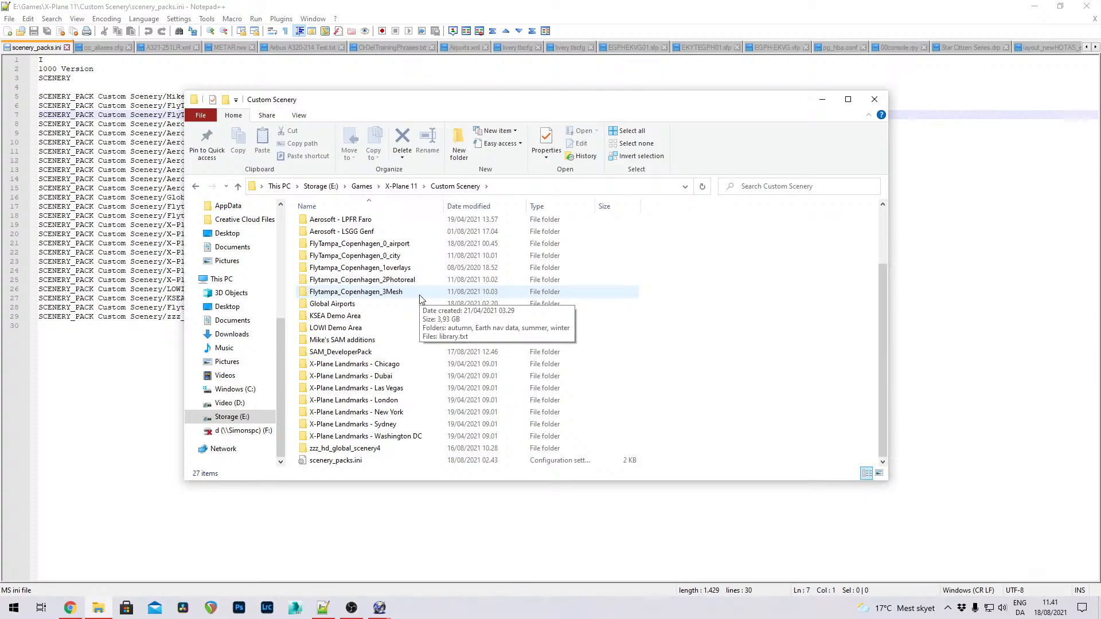
# Open the Earth nav data folder of Global Airports and locate the apt.dat file
pyautogui.doubleClick(364, 309)
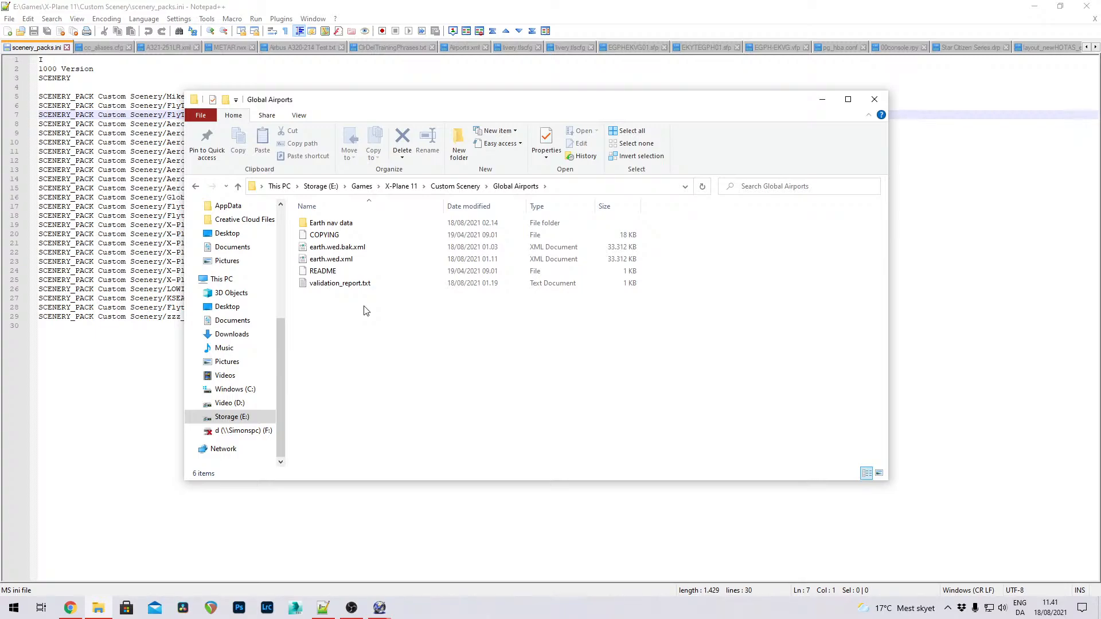
pyautogui.doubleClick(356, 223)
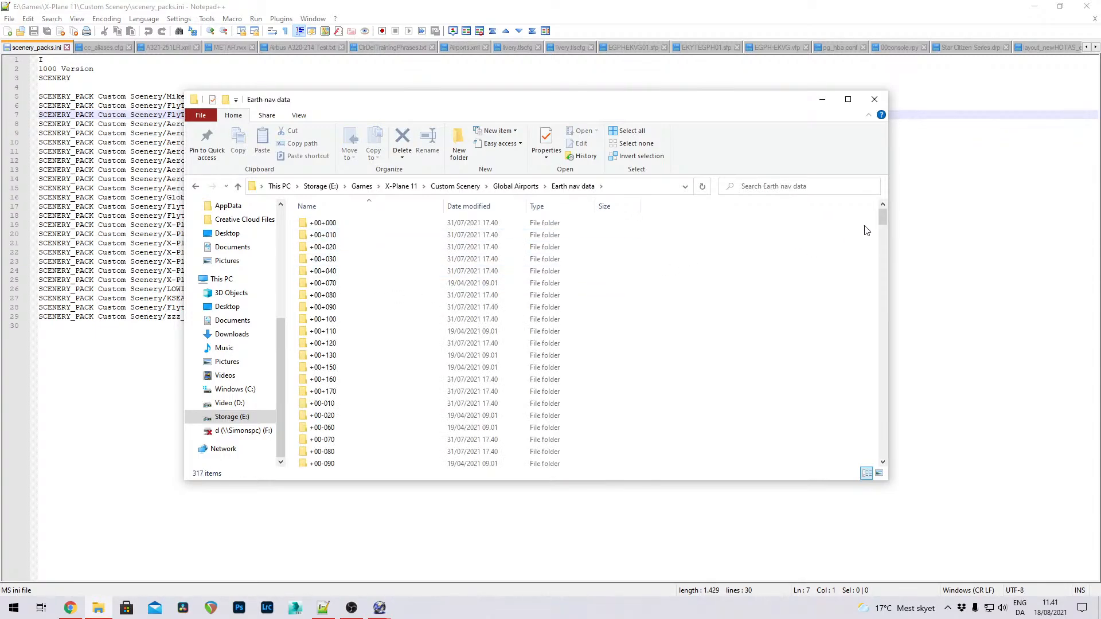
pyautogui.moveTo(883, 221); pyautogui.dragTo(869, 476)
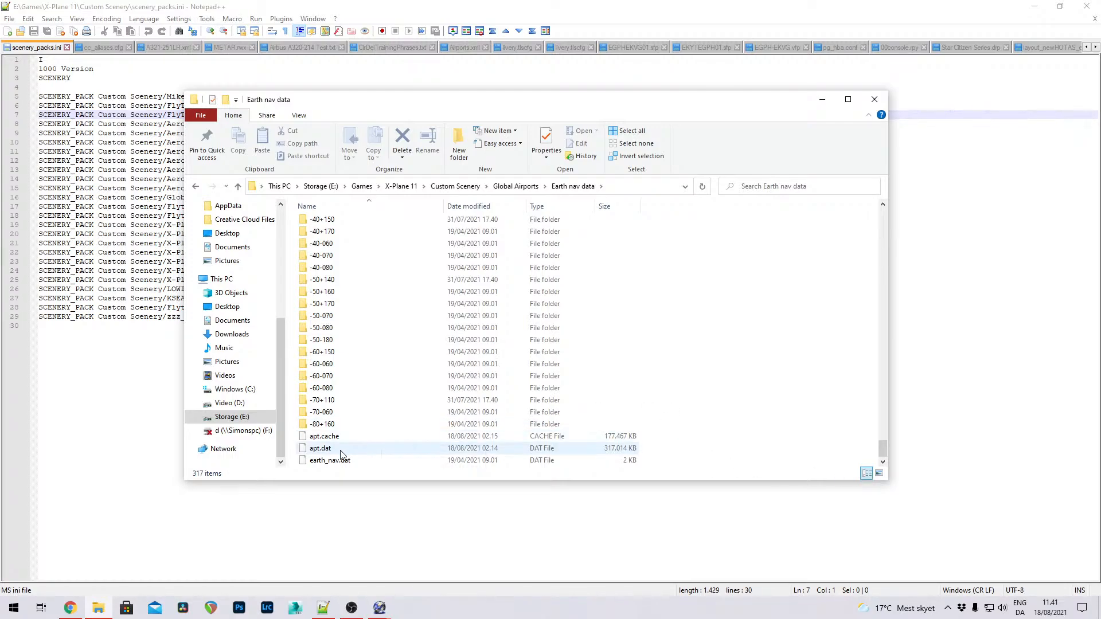
# Switch to the open WED scenery project and examine the Airport Scenery Gateway, apt.dat and DSF import options
pyautogui.click(389, 613)
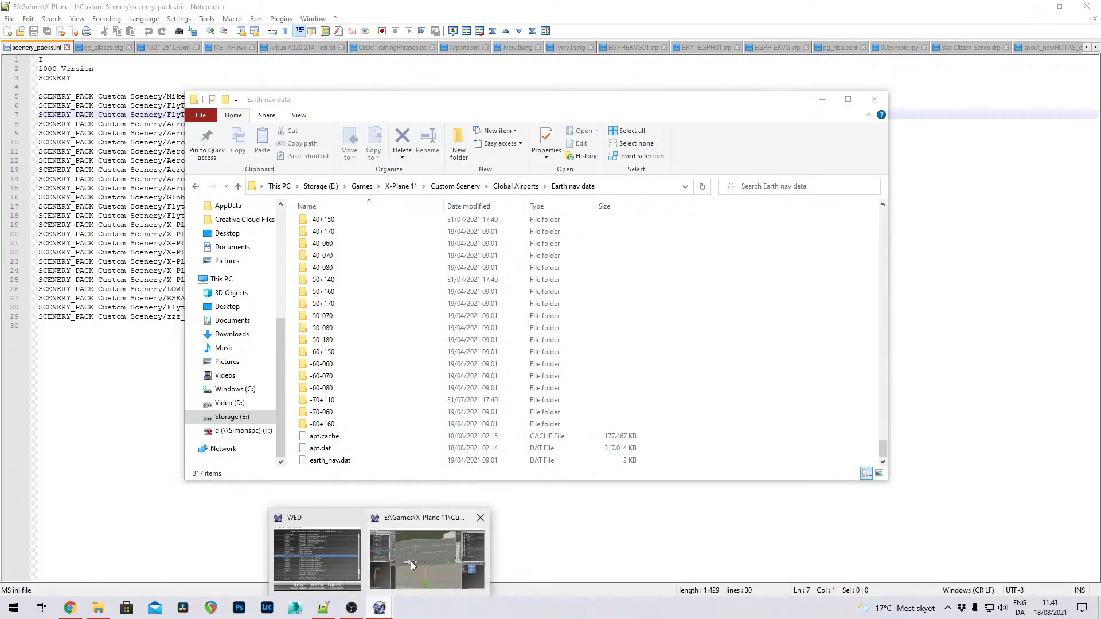
pyautogui.click(411, 561)
pyautogui.click(9, 18)
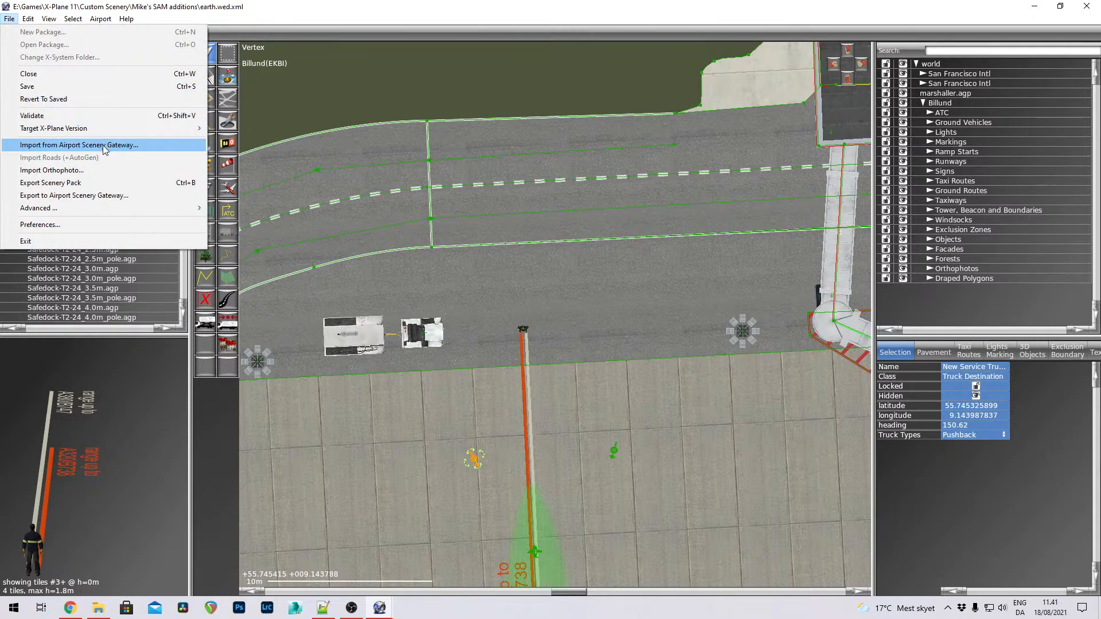
pyautogui.moveTo(58, 209)
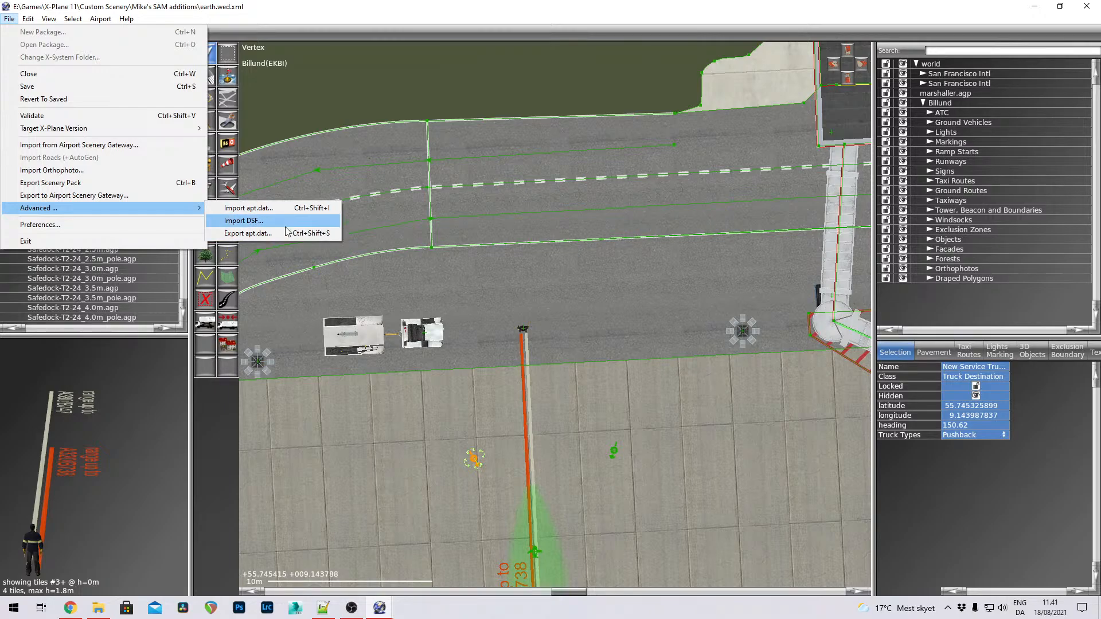
pyautogui.click(513, 10)
# Return to the Custom Scenery folder in File Explorer, look over its scenery folders and minimize the window to get back to WED
pyautogui.click(98, 608)
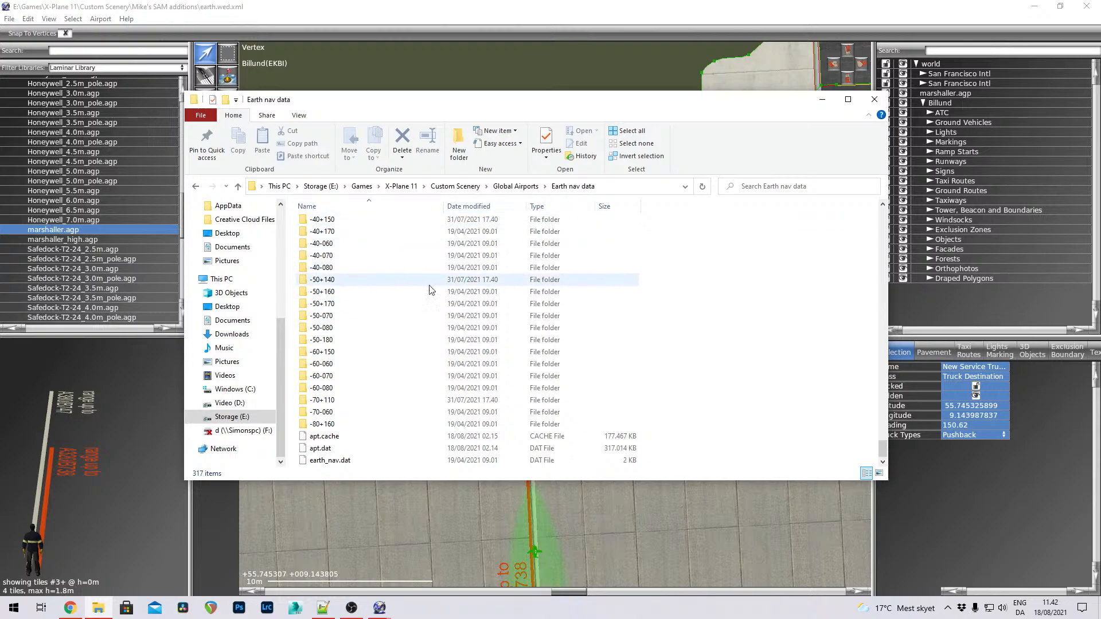
pyautogui.click(456, 187)
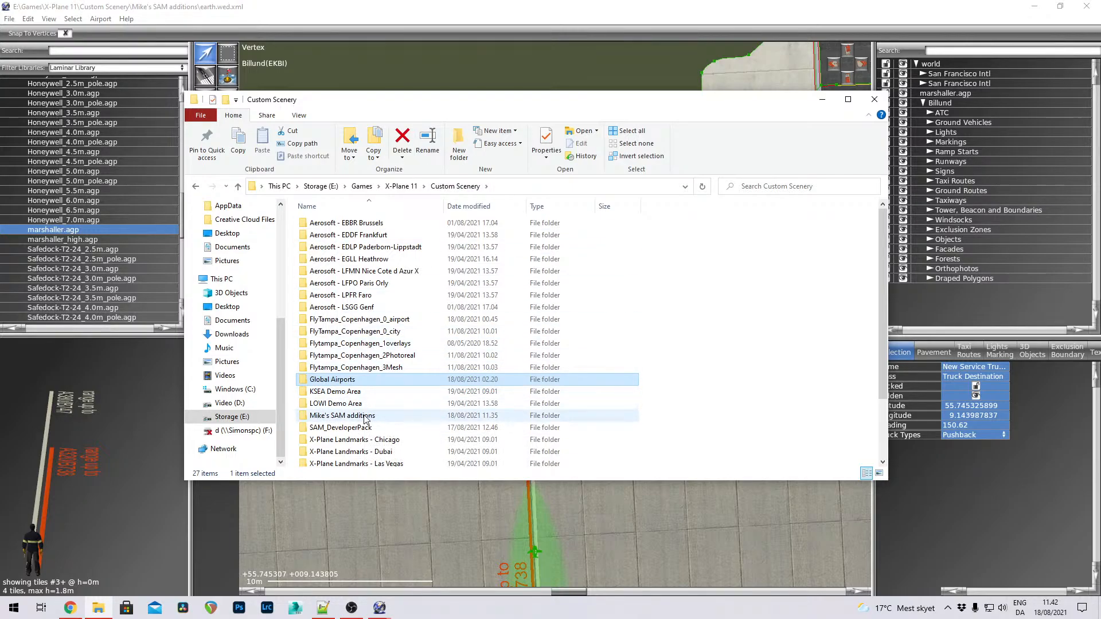
pyautogui.scroll(-2, 367, 422)
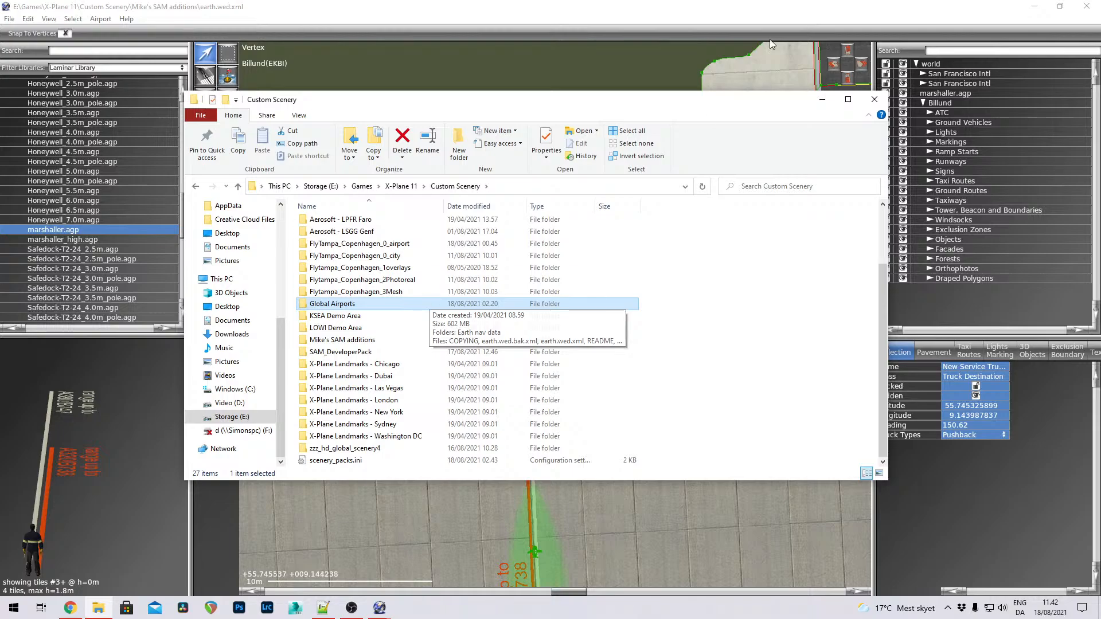
pyautogui.click(822, 100)
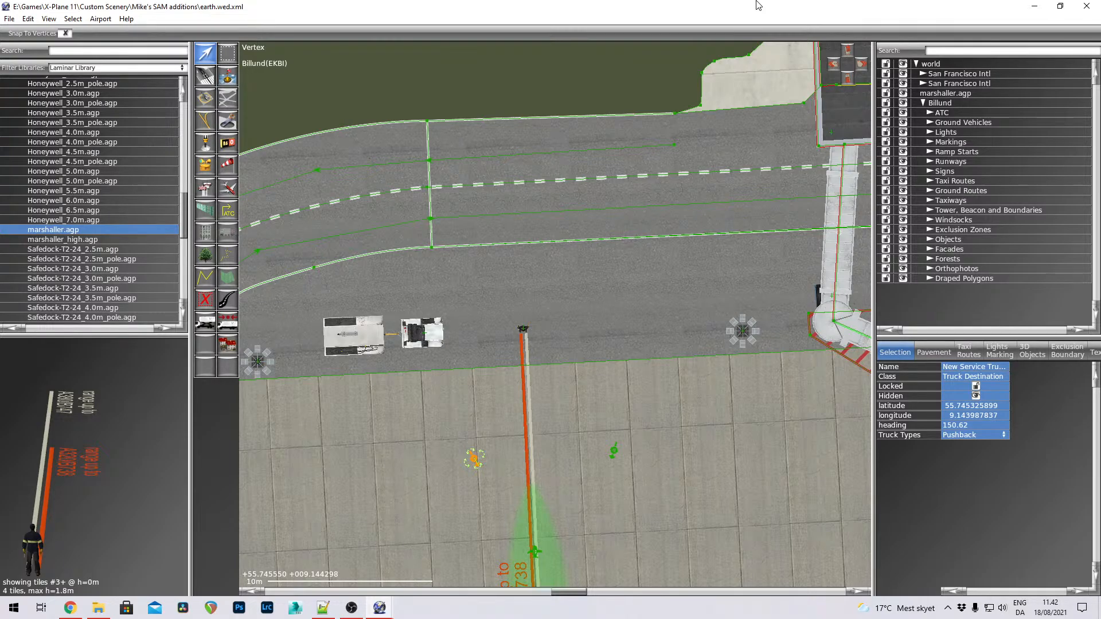
# Select the marshaller.agp object ahead of the aircraft stand and move it into the Billund airport, below Draped Polygons
pyautogui.moveTo(587, 461); pyautogui.dragTo(598, 345, button='right')
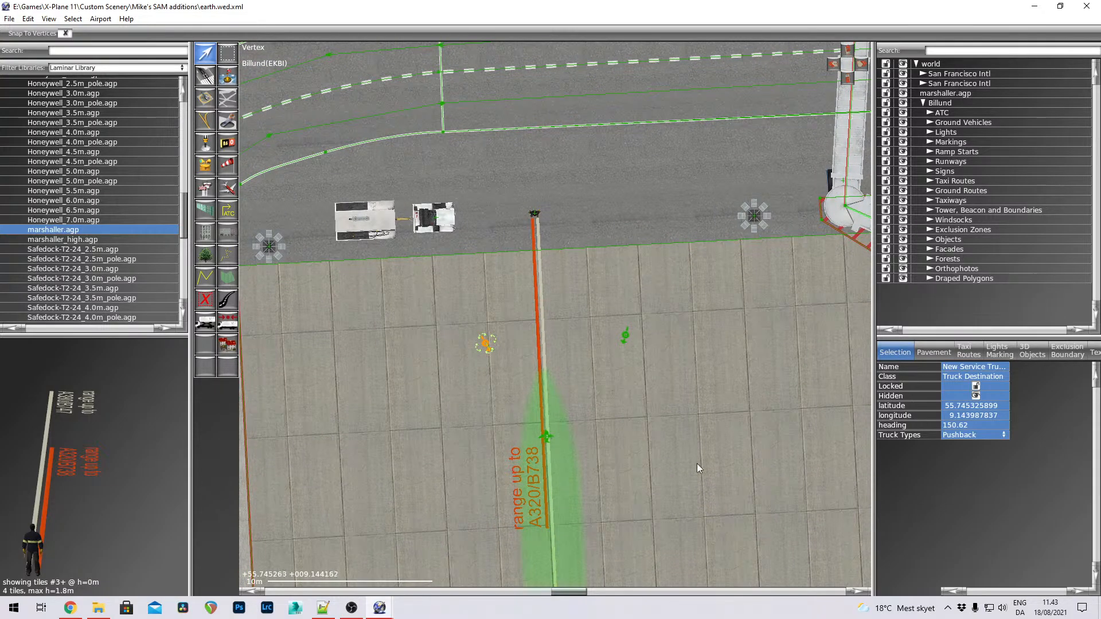
pyautogui.moveTo(620, 484); pyautogui.dragTo(580, 398, button='right')
pyautogui.moveTo(658, 536); pyautogui.dragTo(658, 373, button='right')
pyautogui.scroll(-4, 653, 436)
pyautogui.moveTo(692, 542); pyautogui.dragTo(694, 382, button='right')
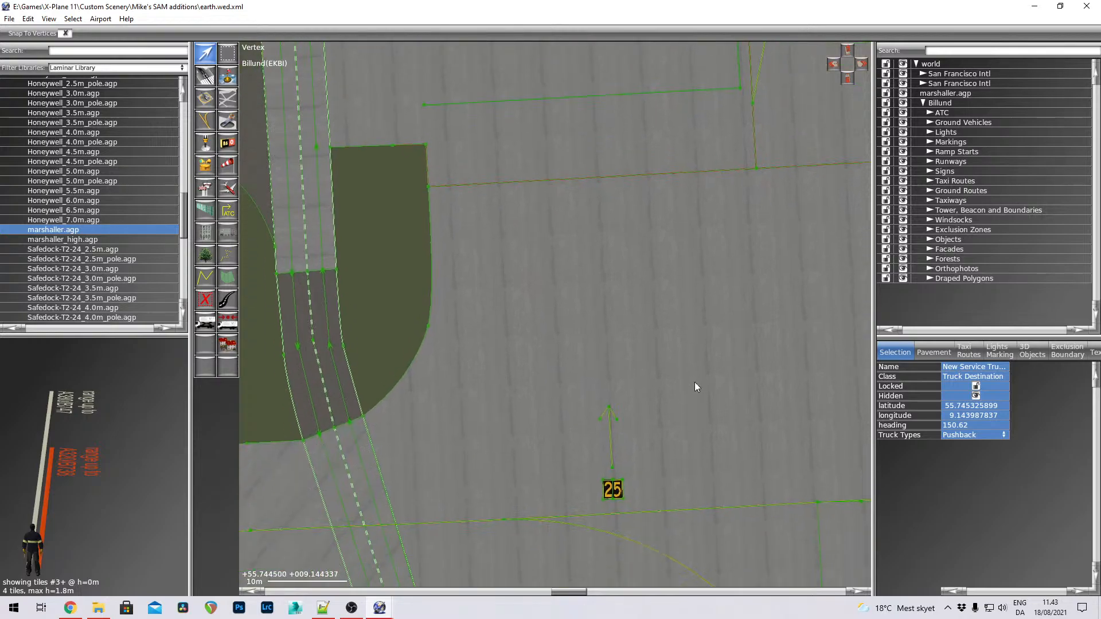
pyautogui.moveTo(692, 94); pyautogui.dragTo(677, 416, button='right')
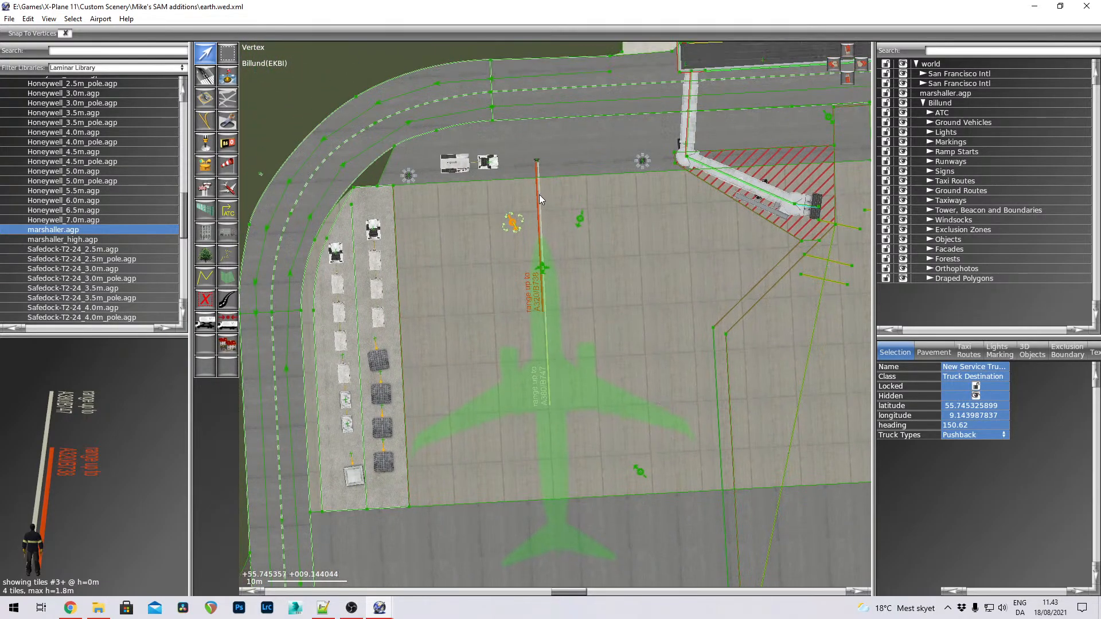
pyautogui.click(537, 158)
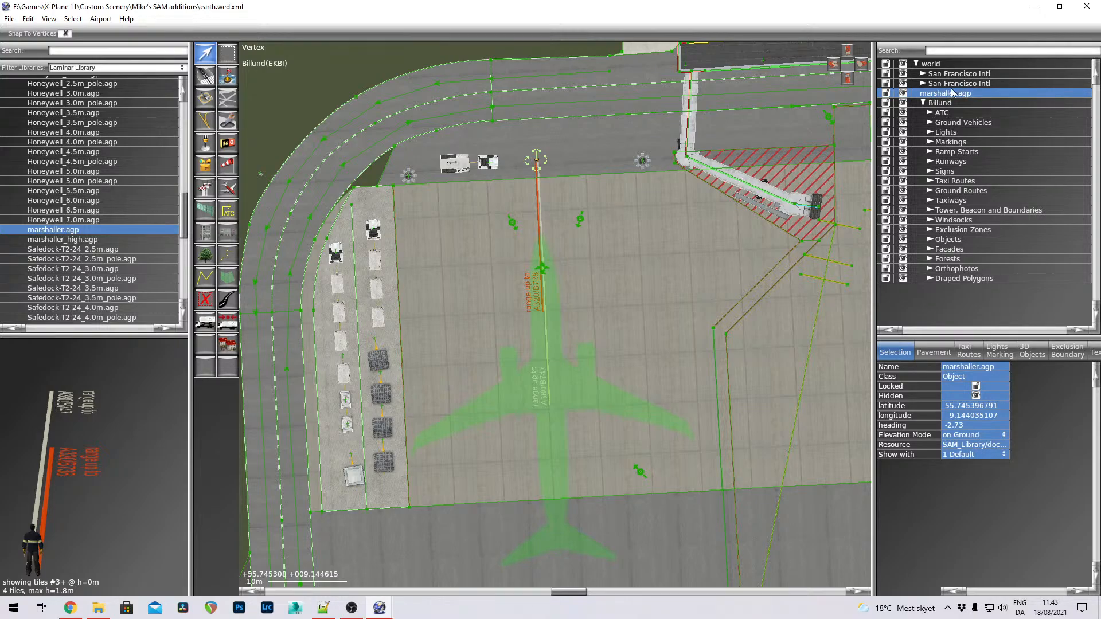
pyautogui.moveTo(949, 95); pyautogui.dragTo(954, 110)
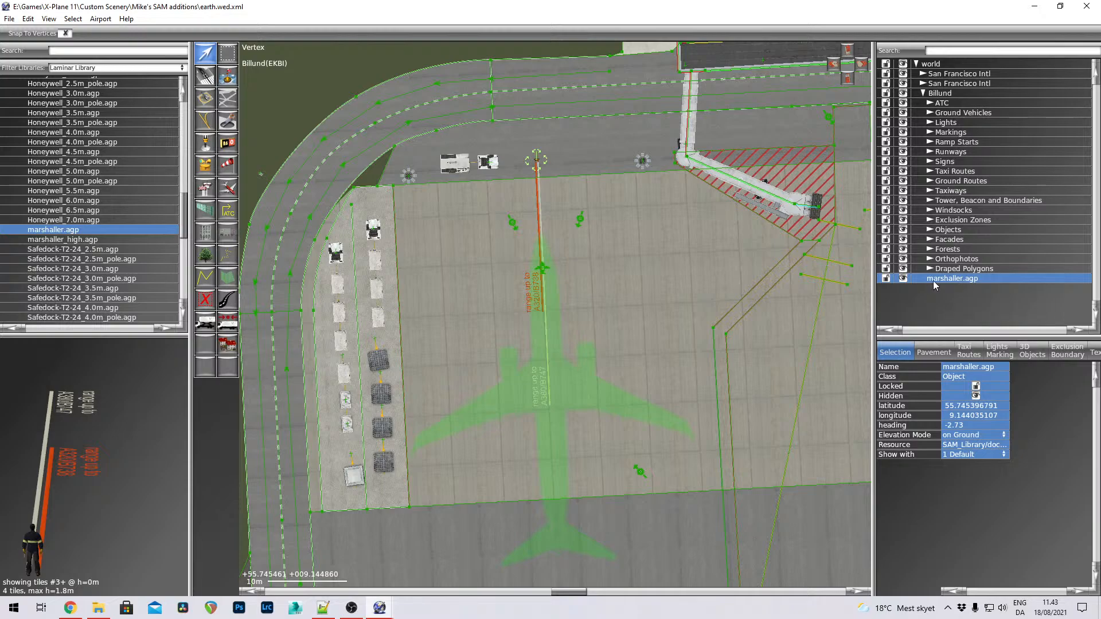
# Group the marshaller object and name the group SAM parking help
pyautogui.click(48, 19)
pyautogui.moveTo(30, 21)
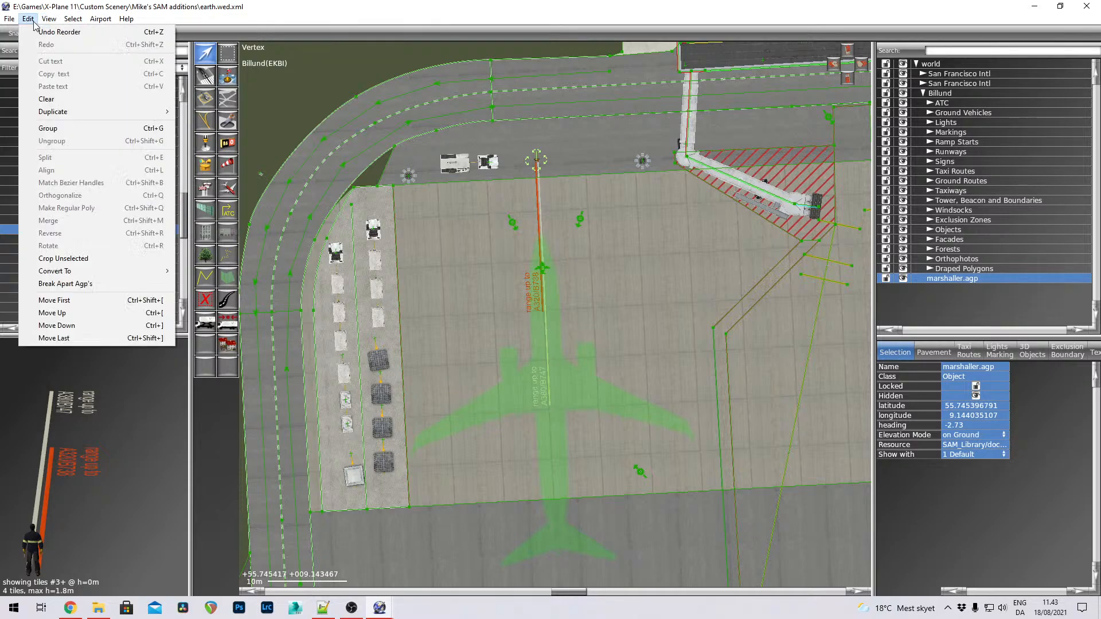
pyautogui.click(63, 128)
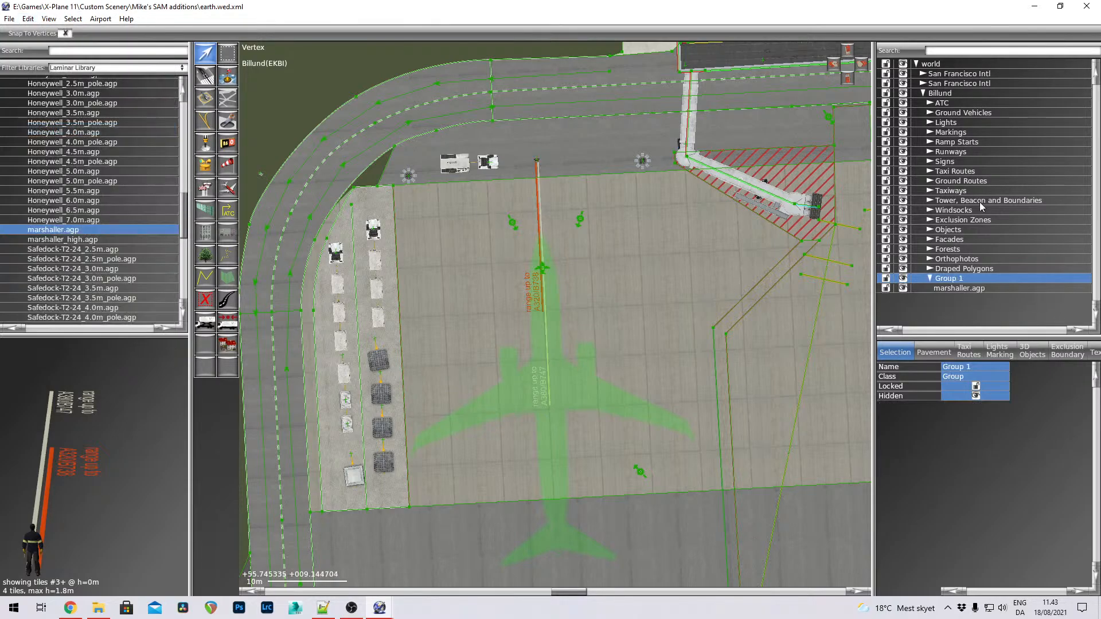
pyautogui.click(950, 279)
pyautogui.write('SAM parking help')
pyautogui.press('Return')
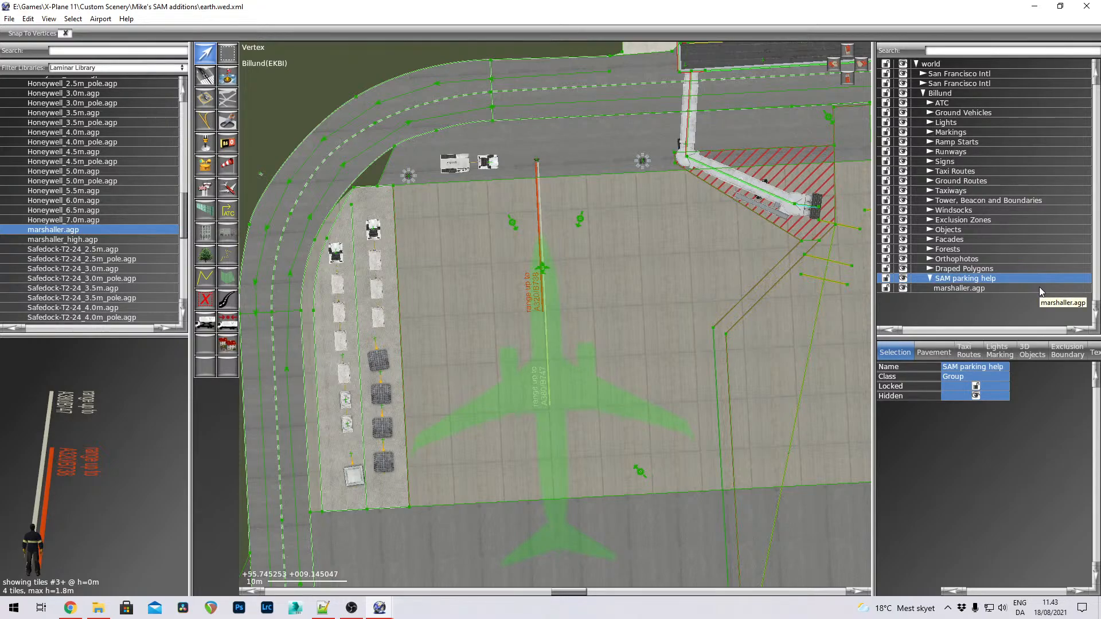
# Rename the marshaller object in the SAM parking help group to Marshall-G
pyautogui.click(973, 291)
pyautogui.click(982, 369)
pyautogui.write('Ma')
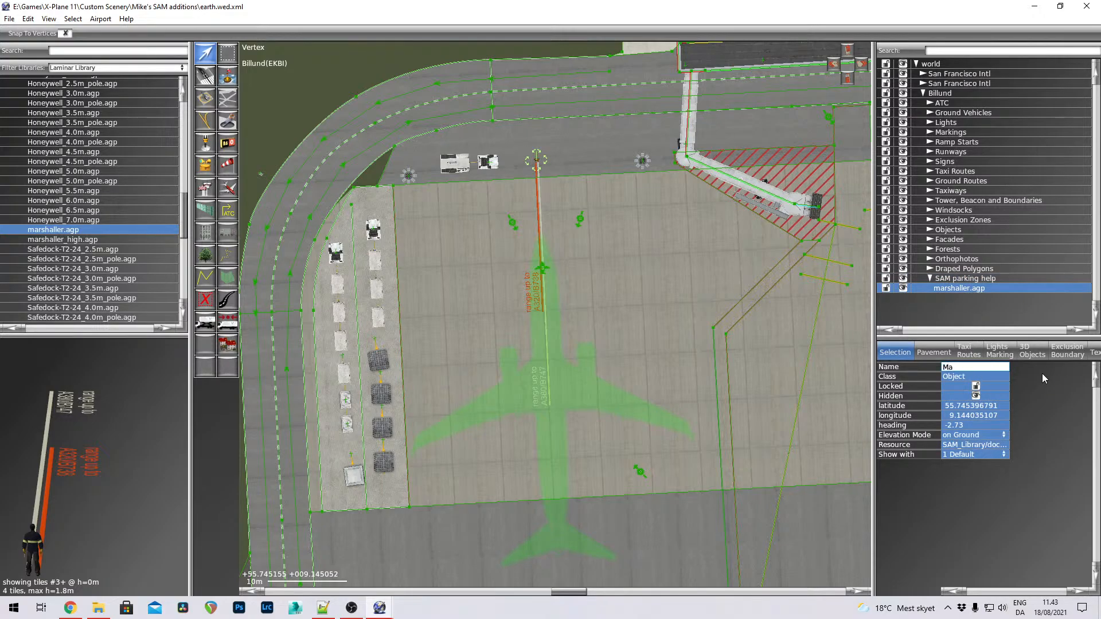
pyautogui.write('rshal')
pyautogui.write('G')
pyautogui.press('Return')
# Check the stand number on the apron, complete the marshaller's name as Marshall-G25 and leave the object selected
pyautogui.moveTo(738, 576); pyautogui.dragTo(716, 232, button='right')
pyautogui.moveTo(689, 575)
pyautogui.mouseDown(button='right')
pyautogui.moveTo(687, 342)
pyautogui.moveTo(695, 455)
pyautogui.mouseUp(button='right')
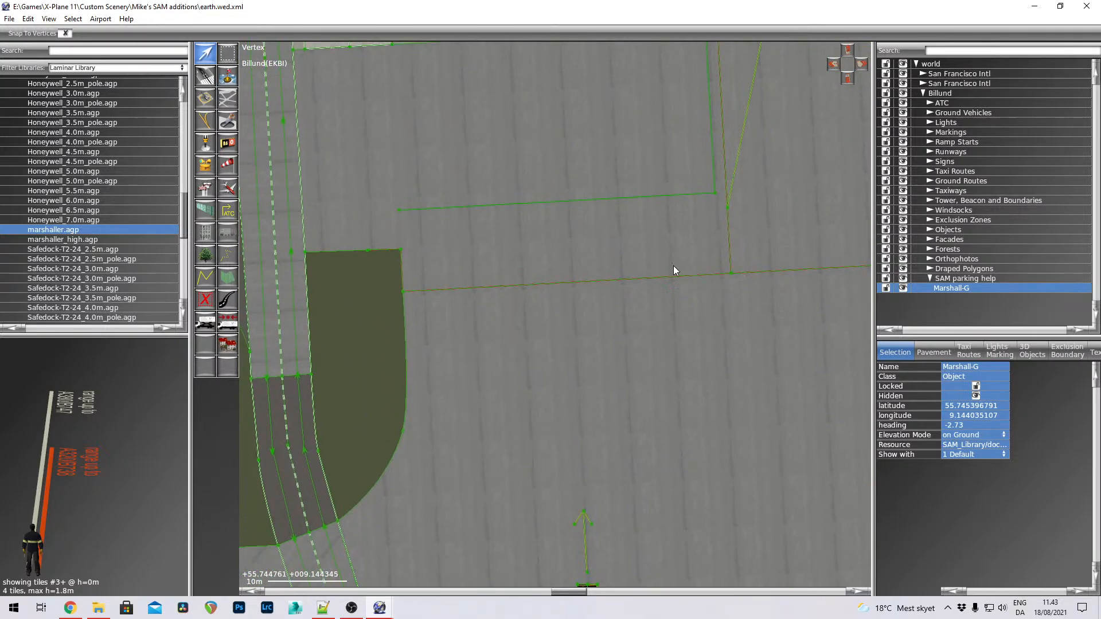
pyautogui.moveTo(676, 143); pyautogui.dragTo(680, 520, button='right')
pyautogui.moveTo(666, 230); pyautogui.dragTo(675, 399, button='right')
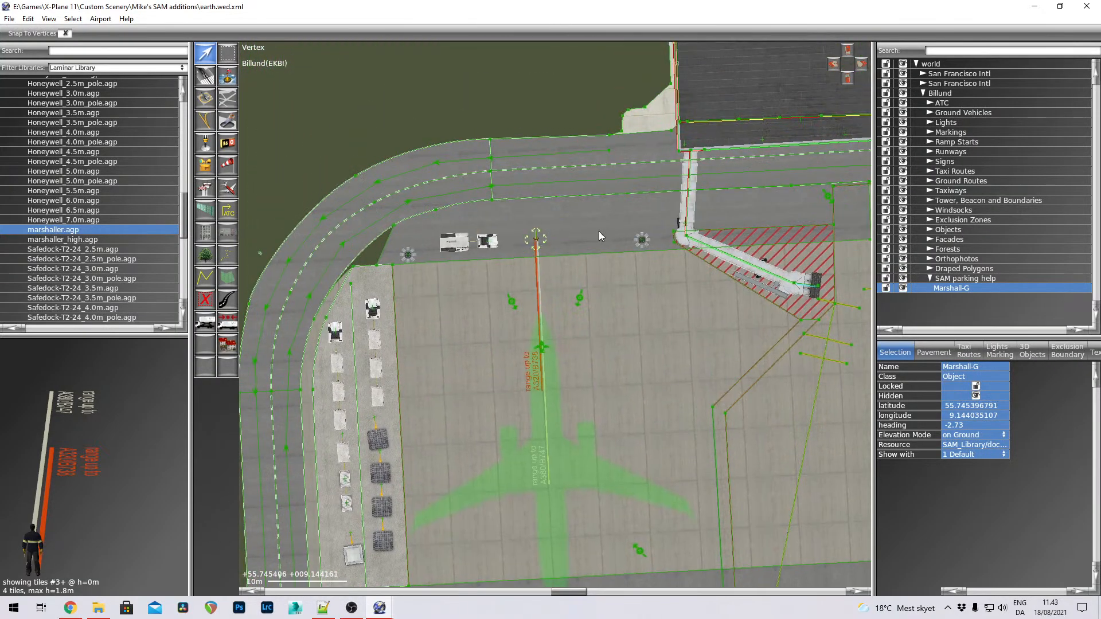
pyautogui.click(999, 368)
pyautogui.press('Right')
pyautogui.write('25')
pyautogui.press('Return')
pyautogui.click(593, 254)
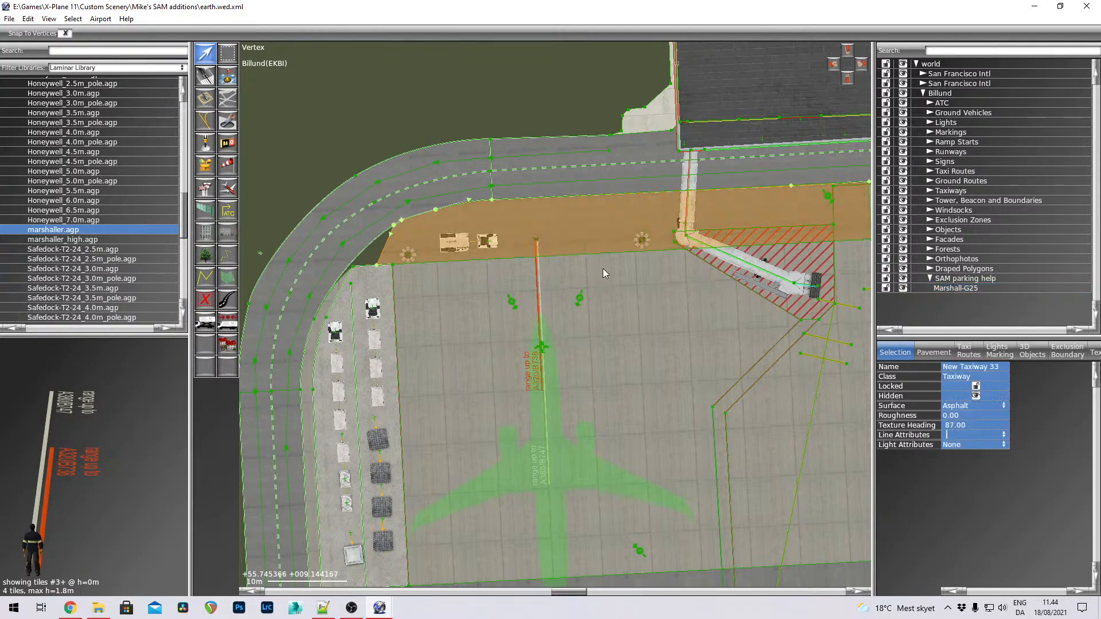
pyautogui.click(536, 237)
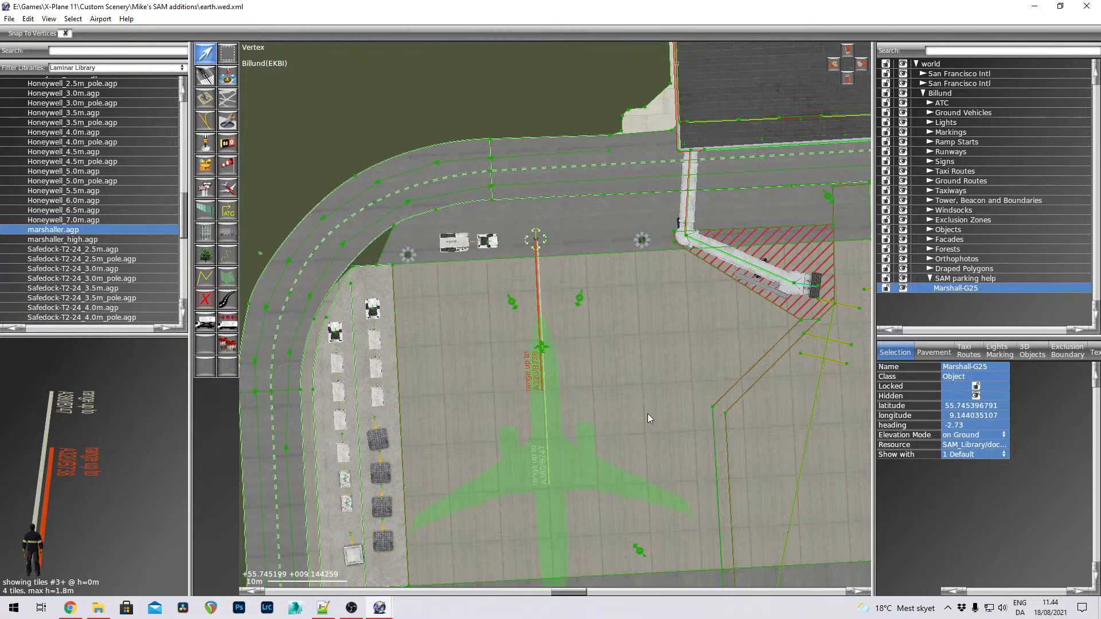
# Save the project and export the scenery pack, waiving the validation warnings
pyautogui.click(9, 18)
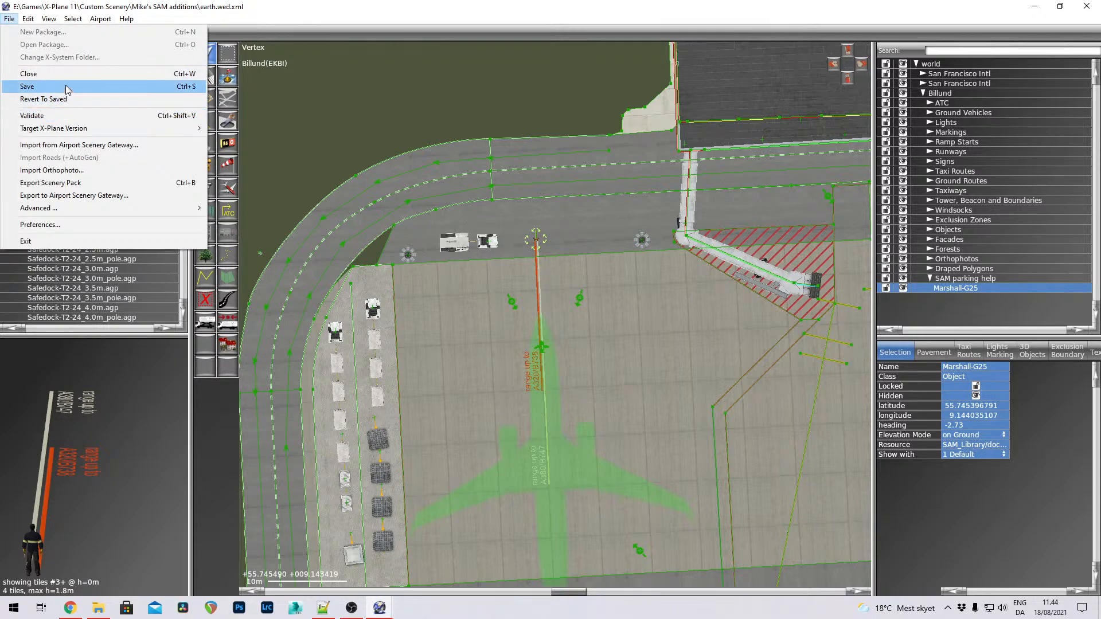
pyautogui.click(64, 86)
pyautogui.click(9, 19)
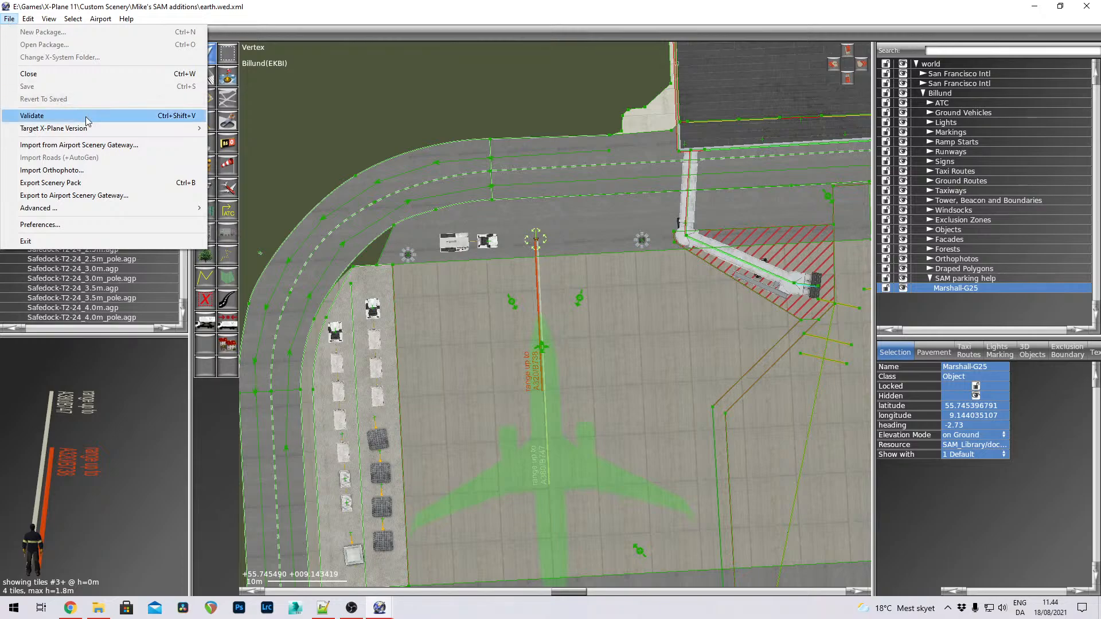
pyautogui.moveTo(84, 132)
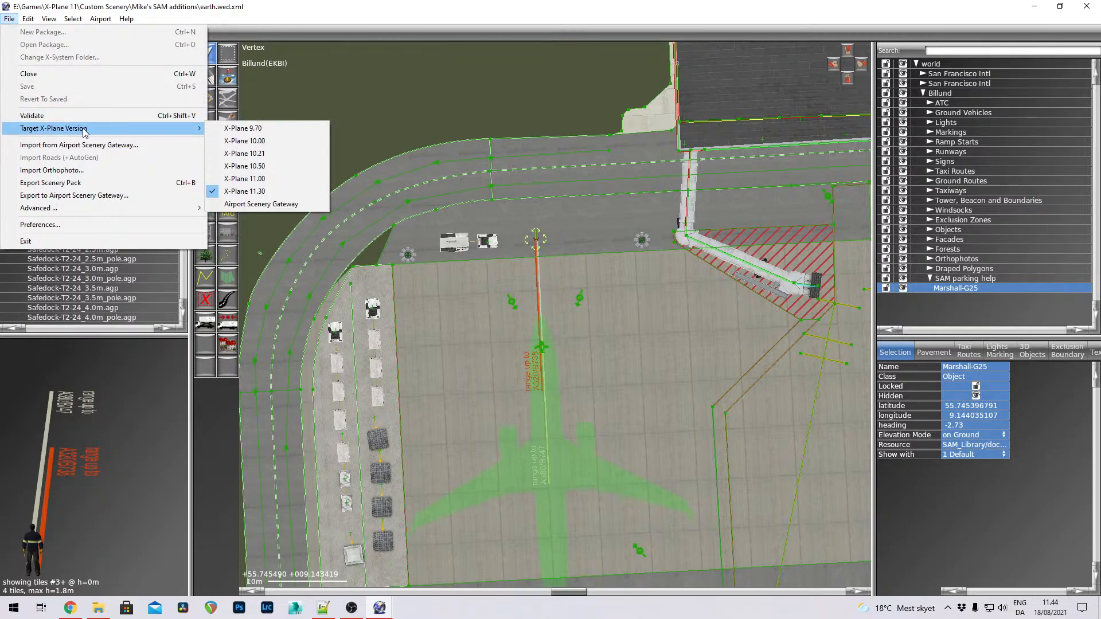
pyautogui.click(89, 184)
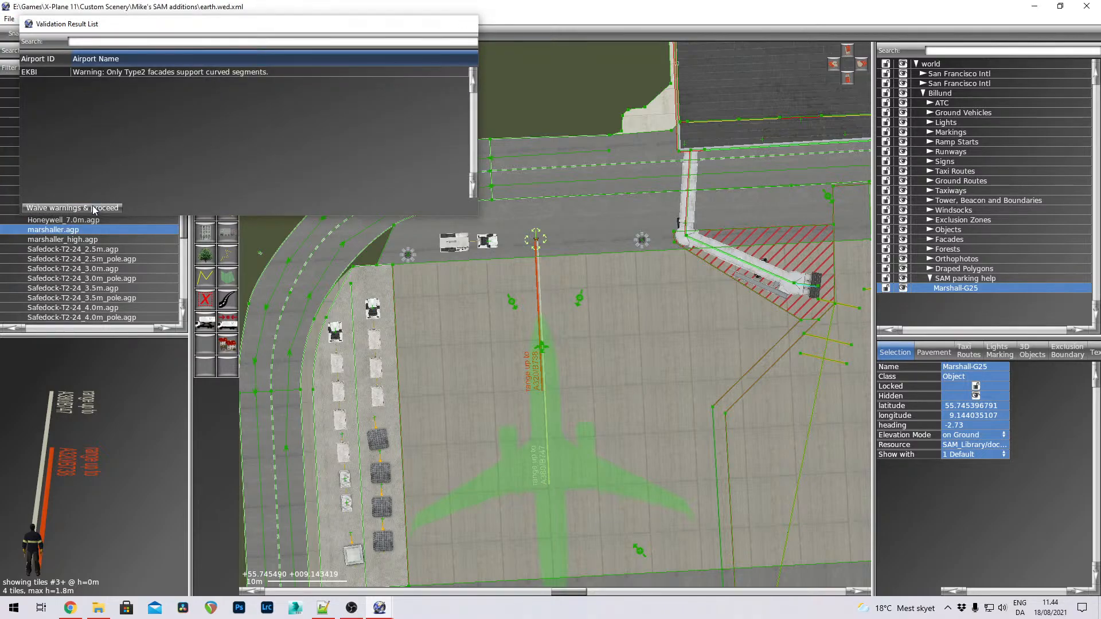
pyautogui.click(96, 207)
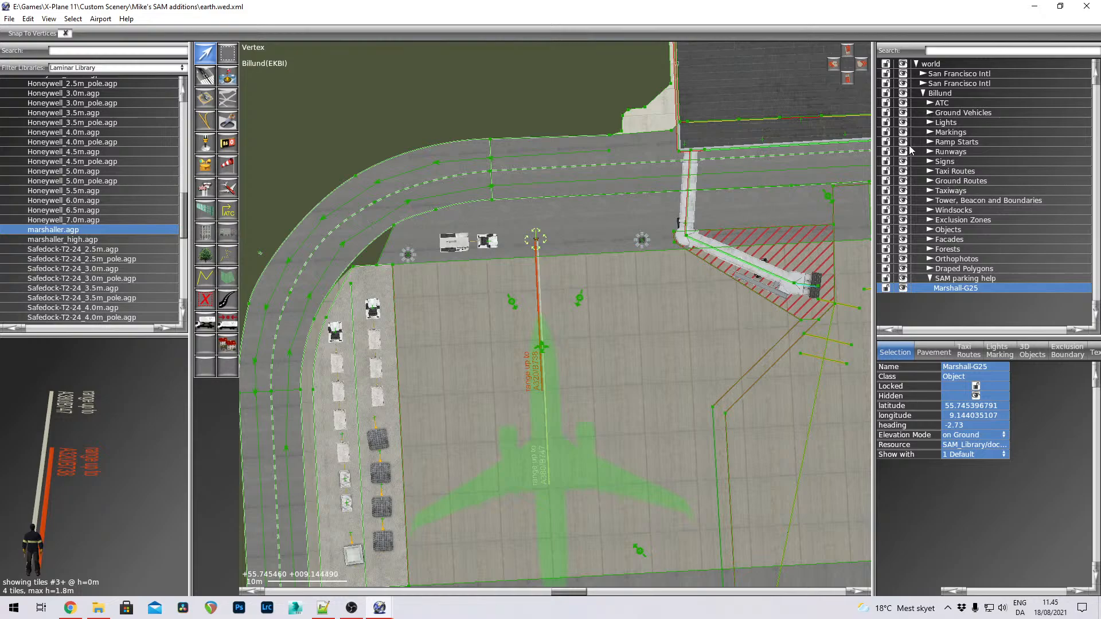
# Minimize the scenery editor and Notepad++ windows and launch X-Plane 11
pyautogui.click(1035, 6)
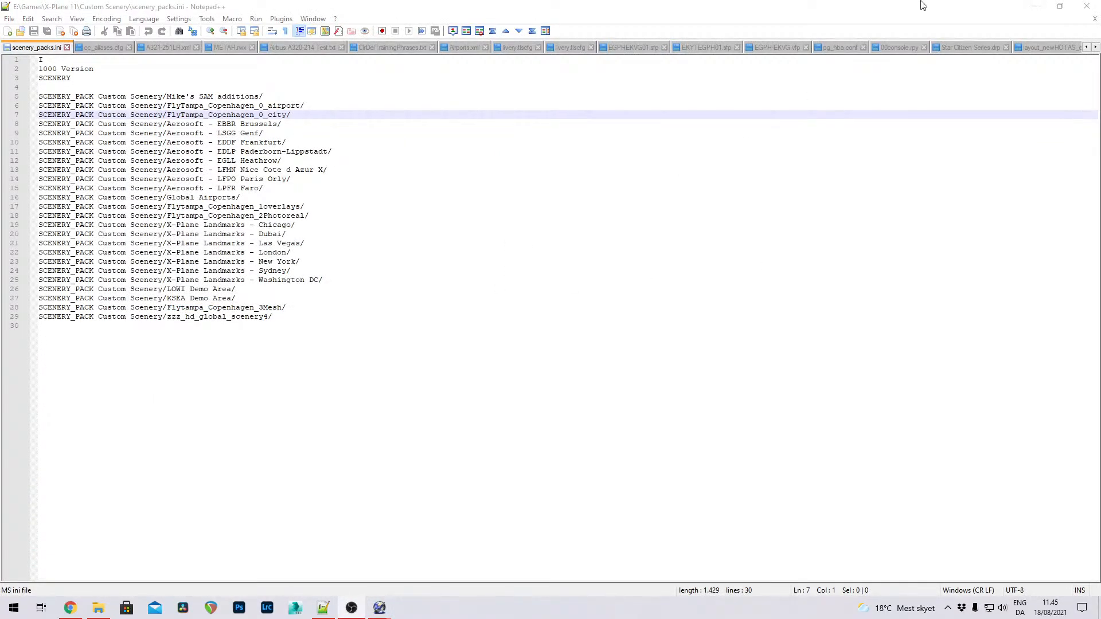
pyautogui.click(1035, 6)
pyautogui.doubleClick(456, 244)
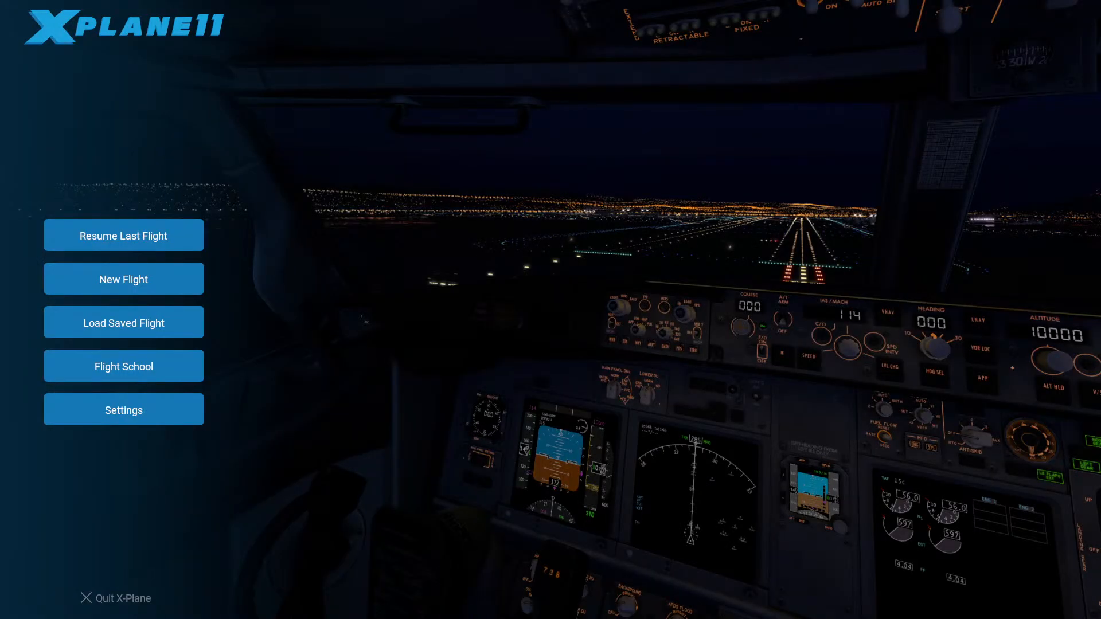
# Set up a new flight and search for the airport ekbi in the location settings
pyautogui.click(140, 279)
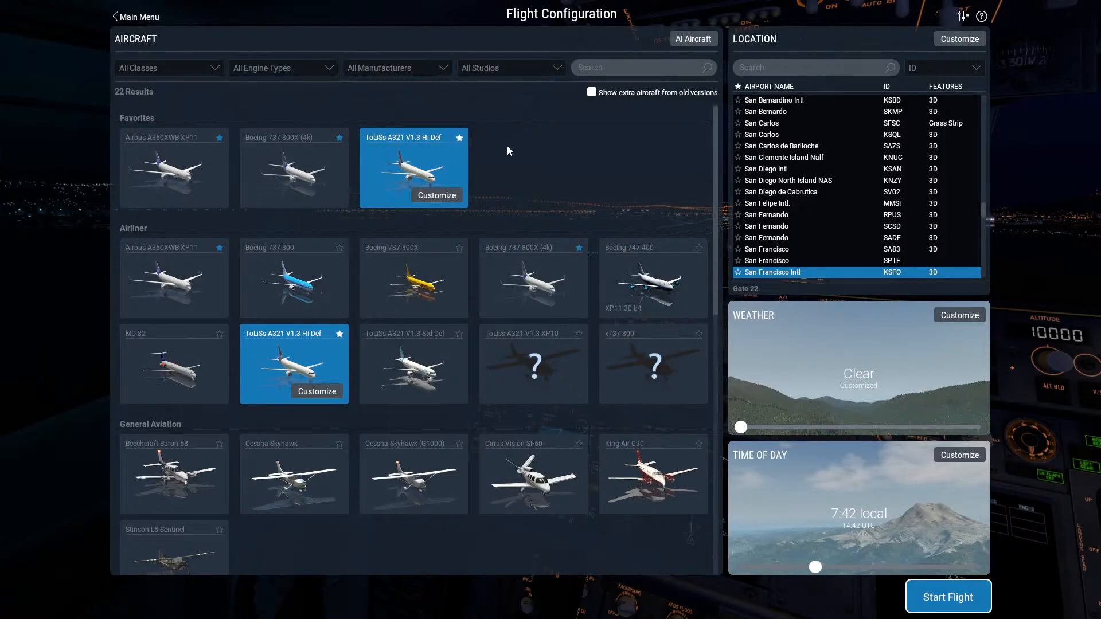
pyautogui.click(957, 43)
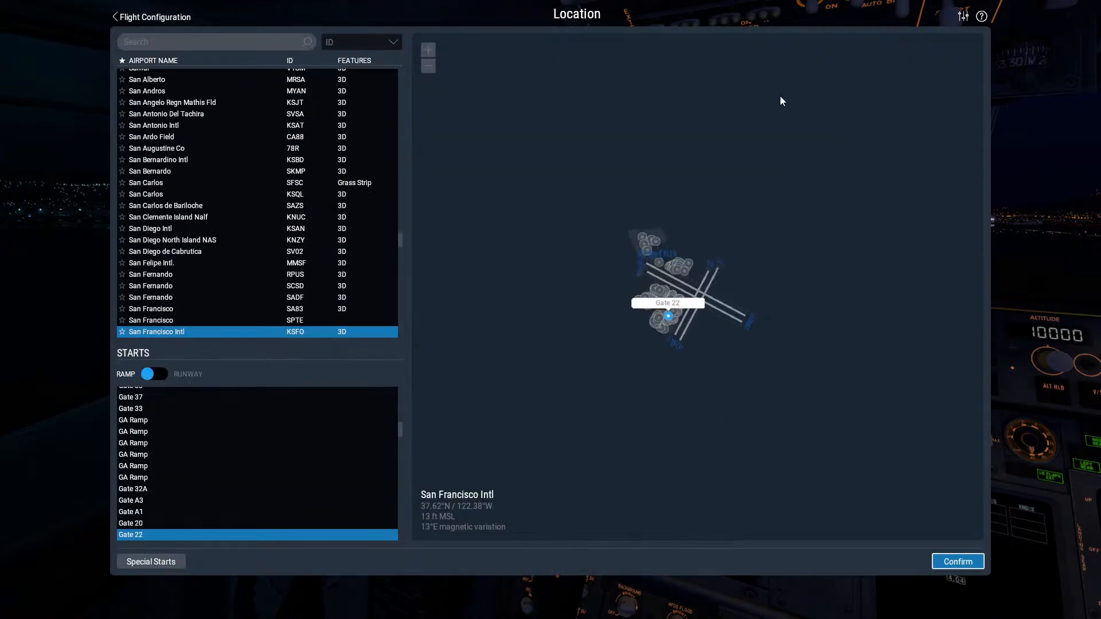
pyautogui.click(255, 44)
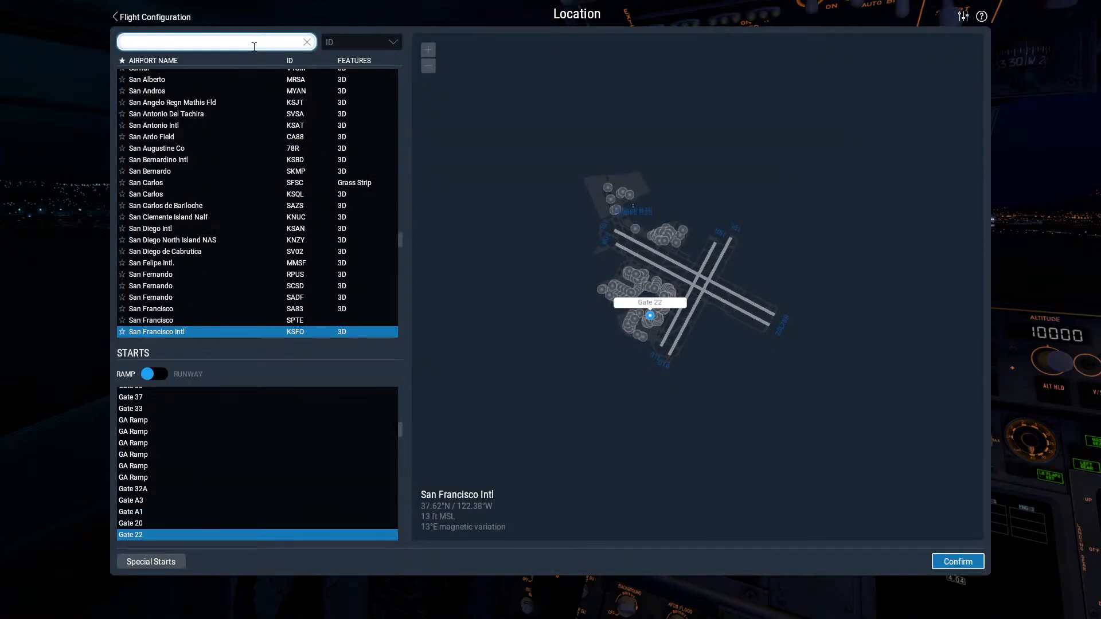
pyautogui.write('ekbi')
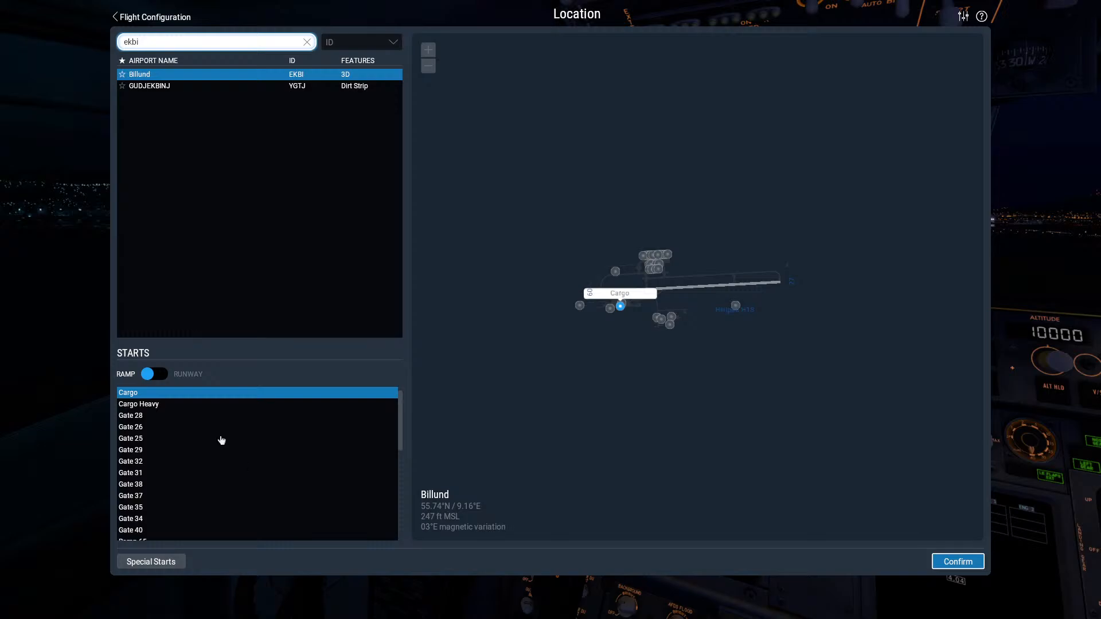
# Look through Billund's ramp starts and select Gate 25 as the starting position
pyautogui.scroll(-1, 222, 442)
pyautogui.scroll(-10, 217, 468)
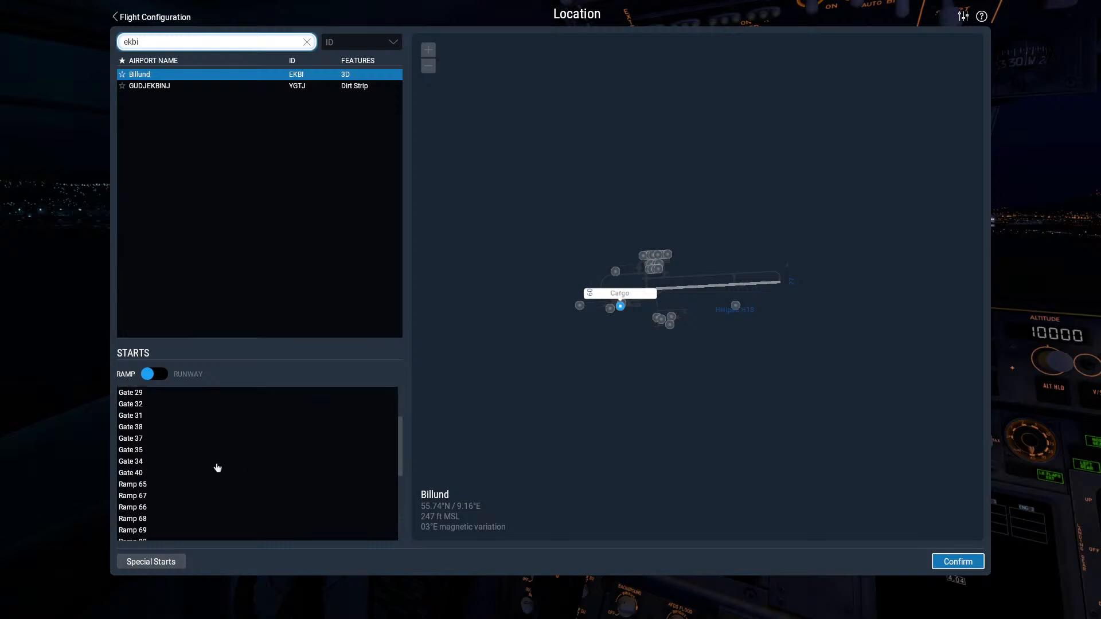
pyautogui.scroll(10, 217, 468)
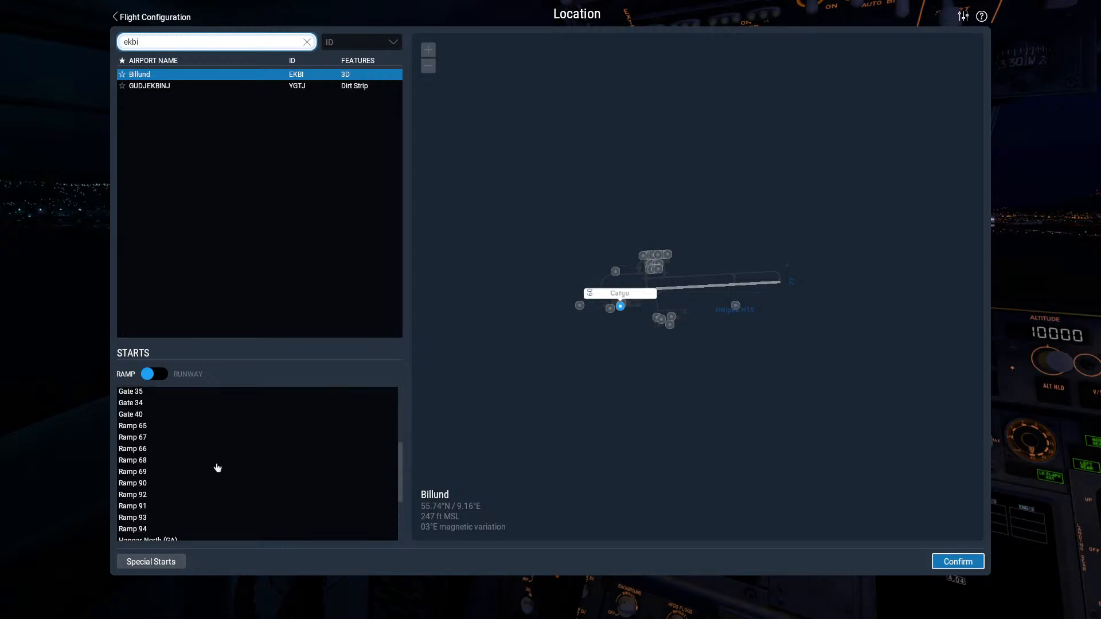
pyautogui.click(176, 409)
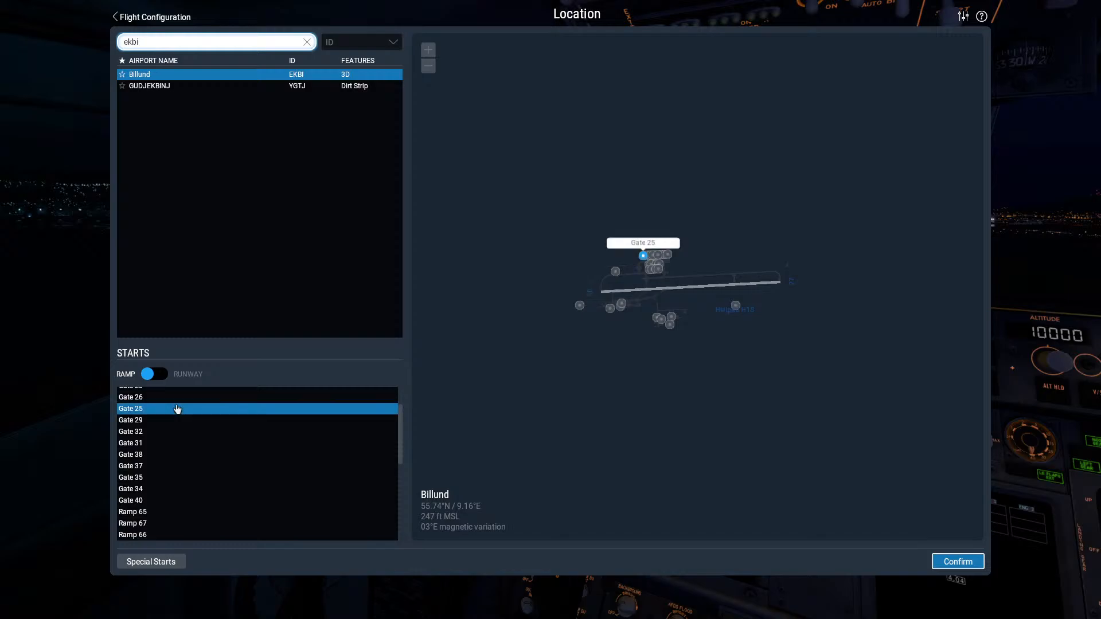
# Examine the gates and ramps on the Billund airport map and try Ramp 67 as the start
pyautogui.scroll(5, 646, 264)
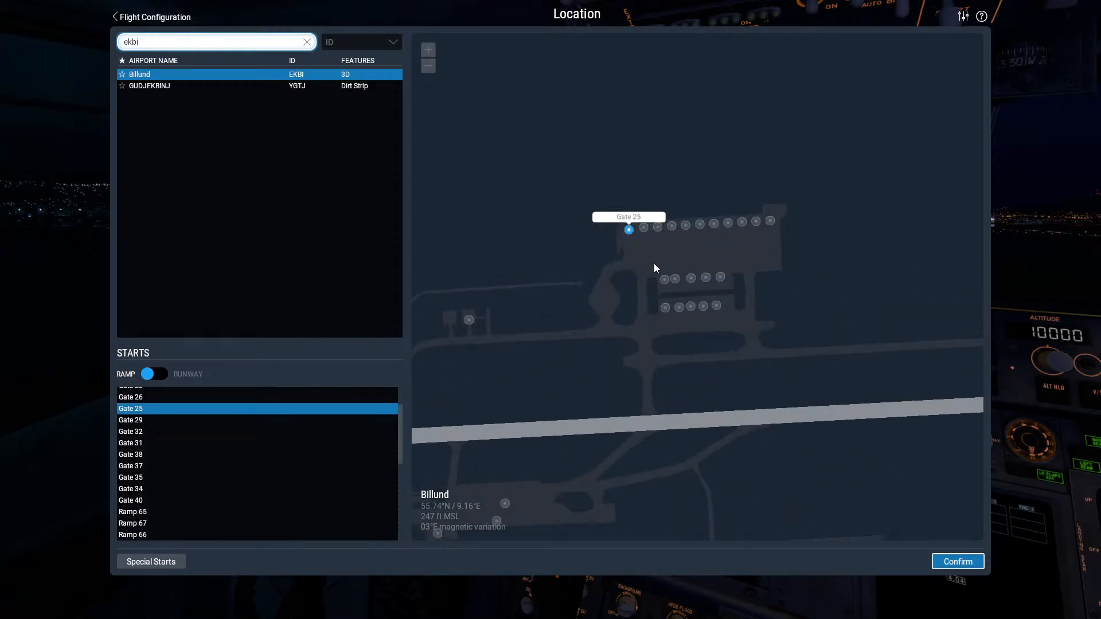
pyautogui.scroll(5, 700, 303)
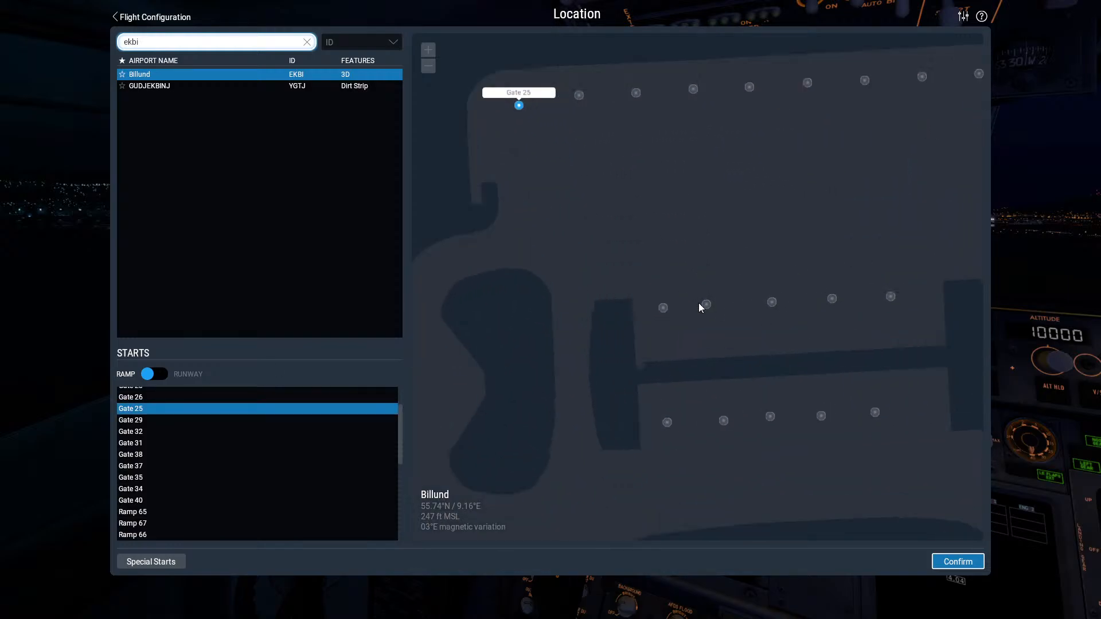
pyautogui.moveTo(653, 233); pyautogui.dragTo(721, 351)
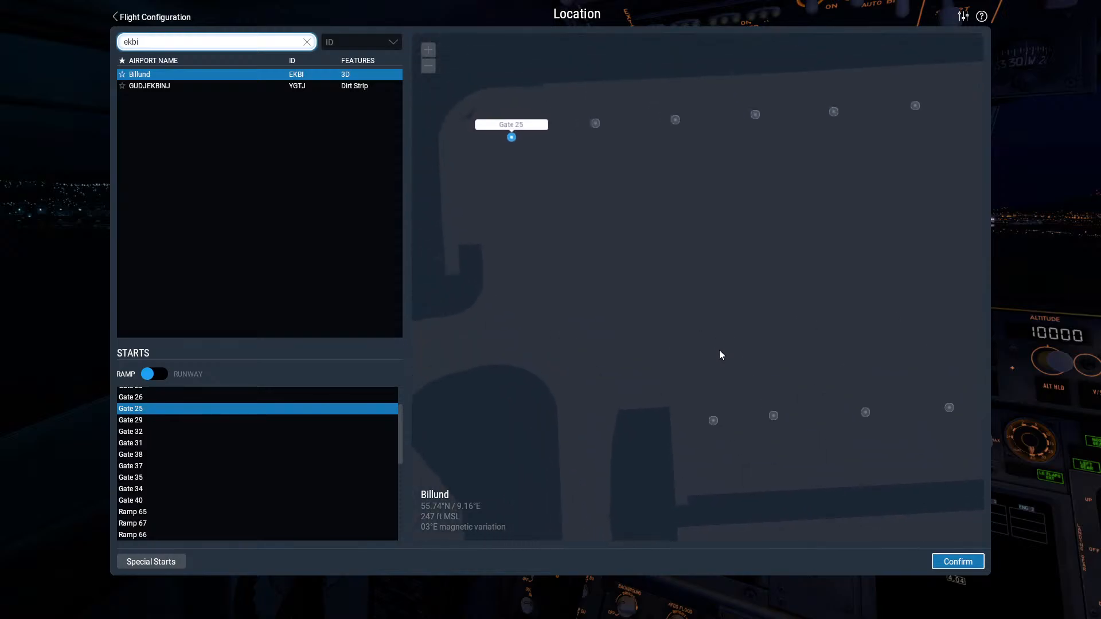
pyautogui.moveTo(608, 251); pyautogui.dragTo(689, 337)
pyautogui.moveTo(872, 309); pyautogui.dragTo(648, 304)
pyautogui.moveTo(748, 370); pyautogui.dragTo(722, 211)
pyautogui.moveTo(721, 391); pyautogui.dragTo(726, 292)
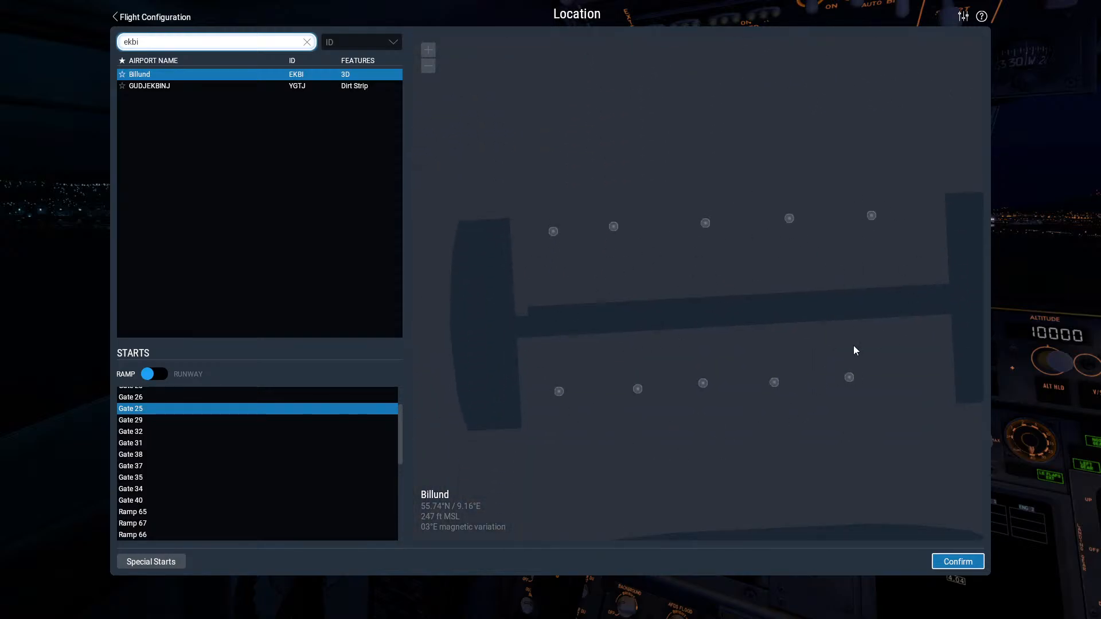
pyautogui.click(850, 375)
pyautogui.moveTo(704, 274); pyautogui.dragTo(772, 363)
pyautogui.moveTo(689, 315); pyautogui.dragTo(804, 390)
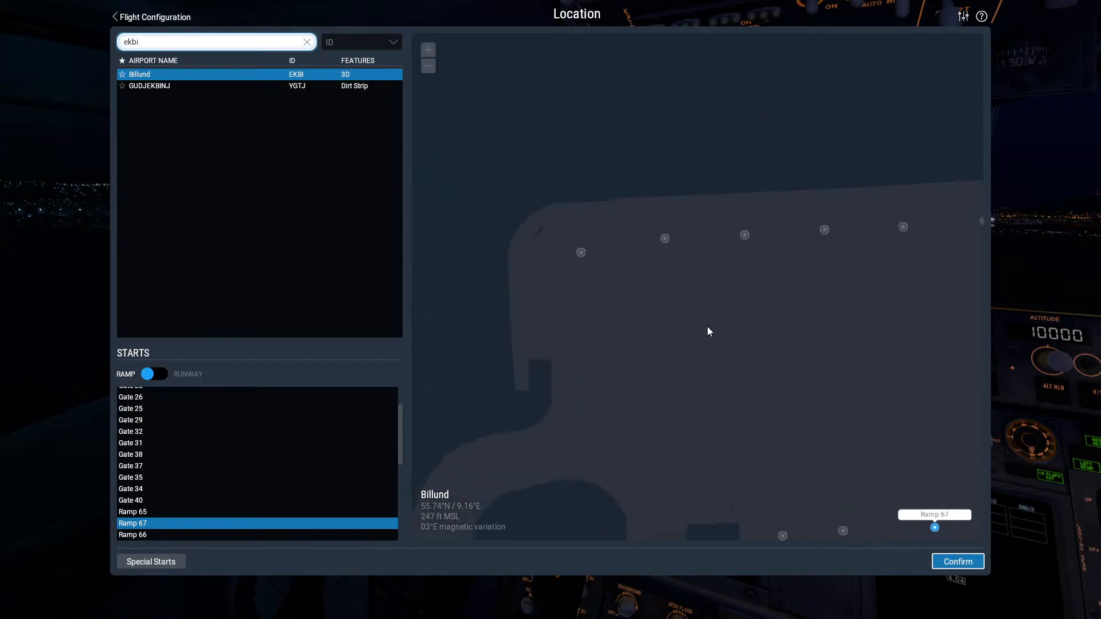
# Select Gate 25 on the airport map, confirm the location and start the flight
pyautogui.click(582, 255)
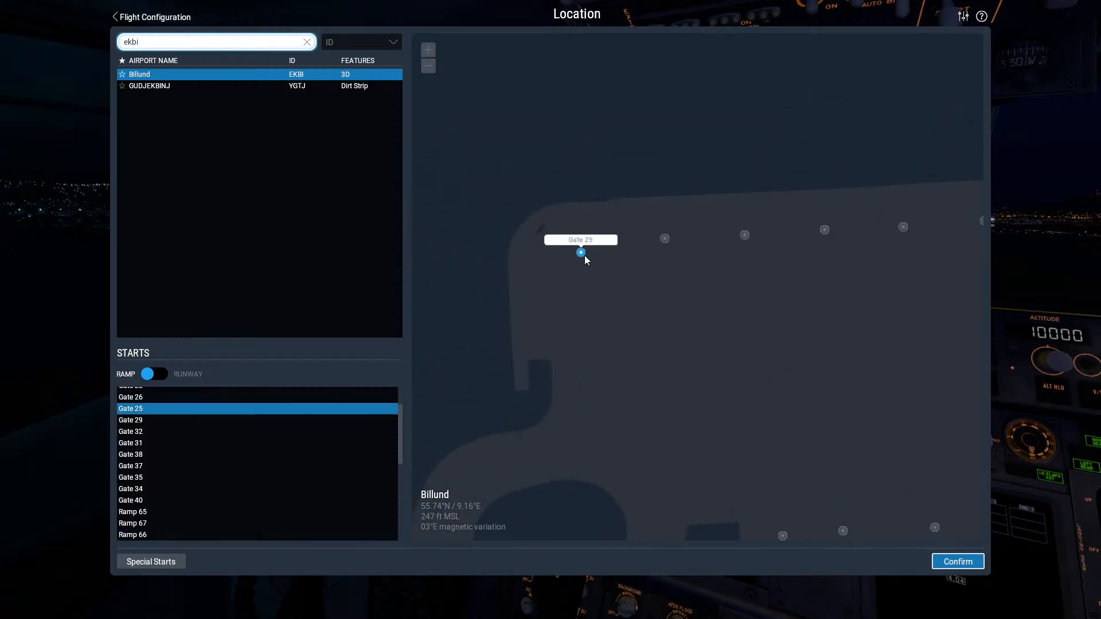
pyautogui.click(949, 561)
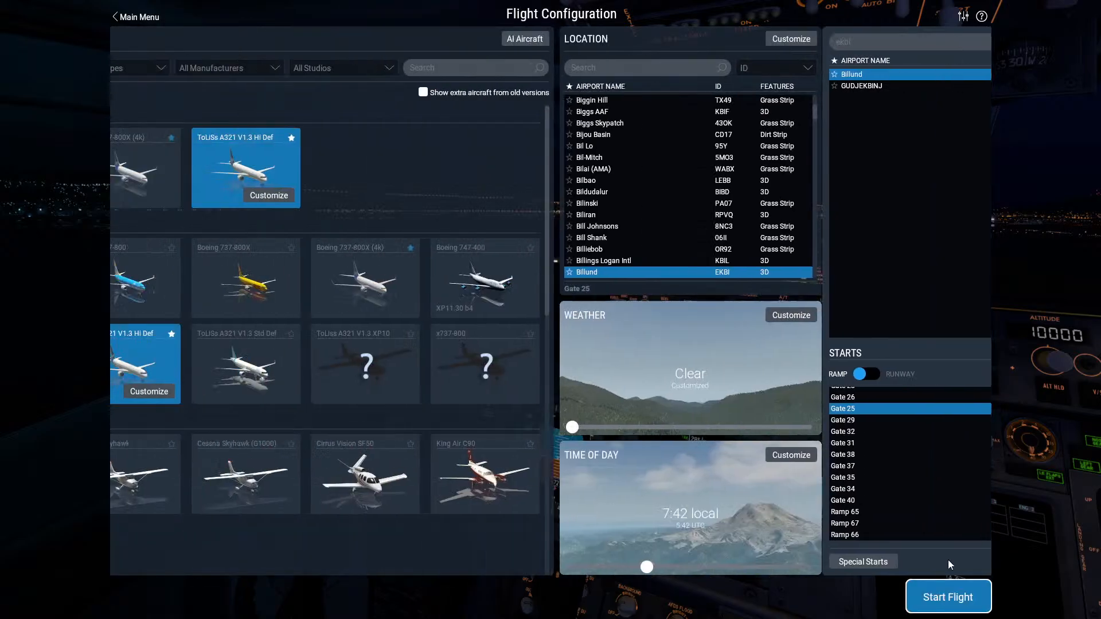
pyautogui.click(929, 589)
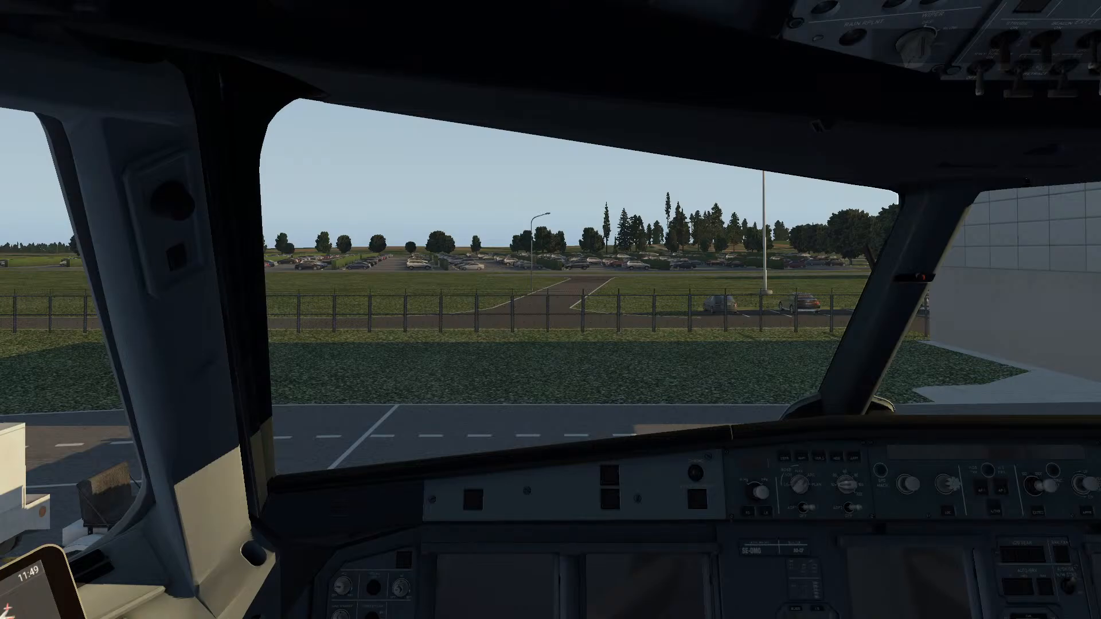
# Switch to an external view and examine the parked aircraft and its stand from all around
pyautogui.hotkey('shift', '4')
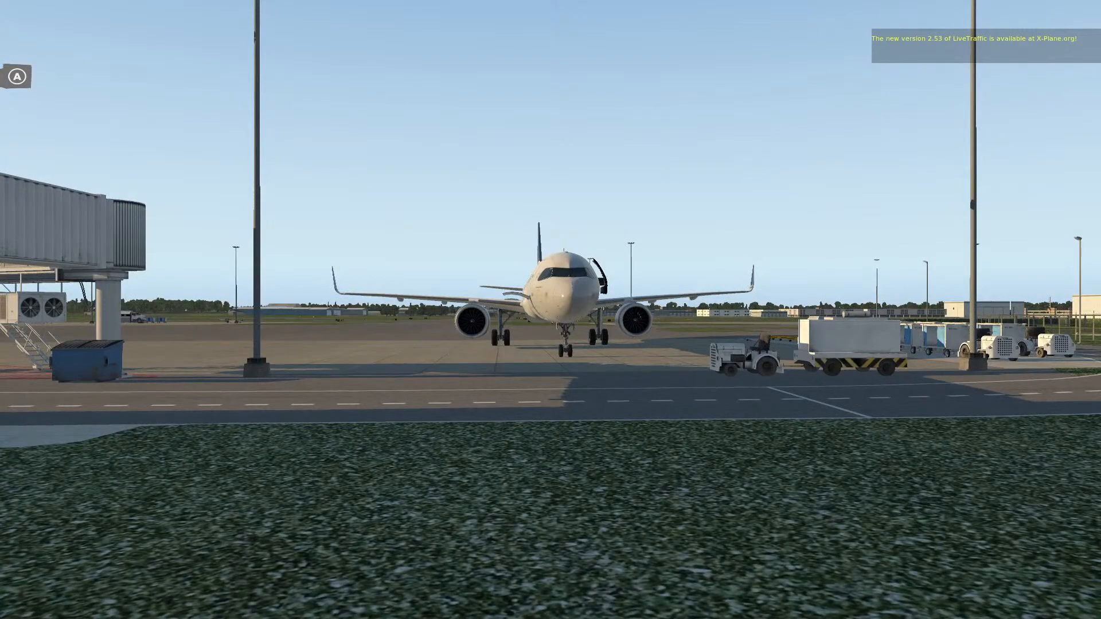
pyautogui.press('Up')
pyautogui.press('Up')
pyautogui.press('Left')
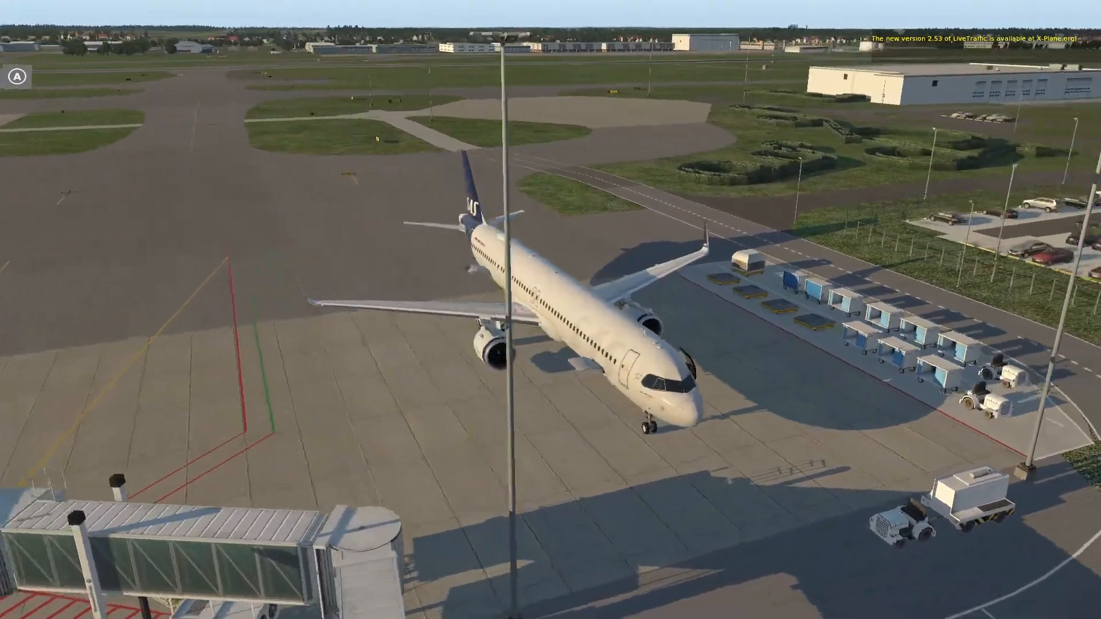
pyautogui.press('Left')
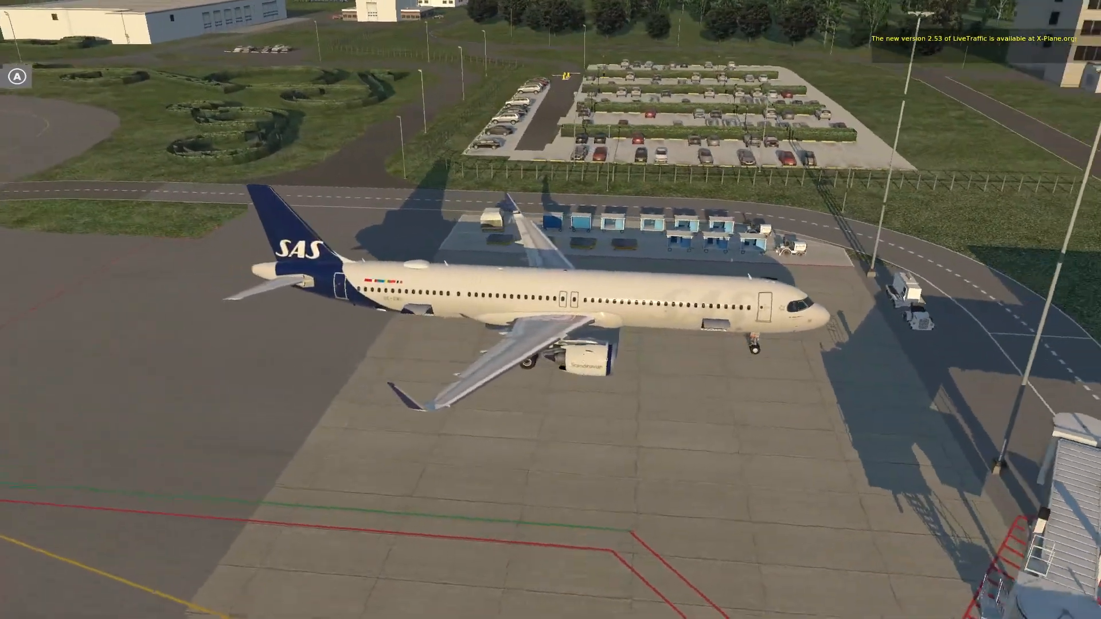
pyautogui.press('Left')
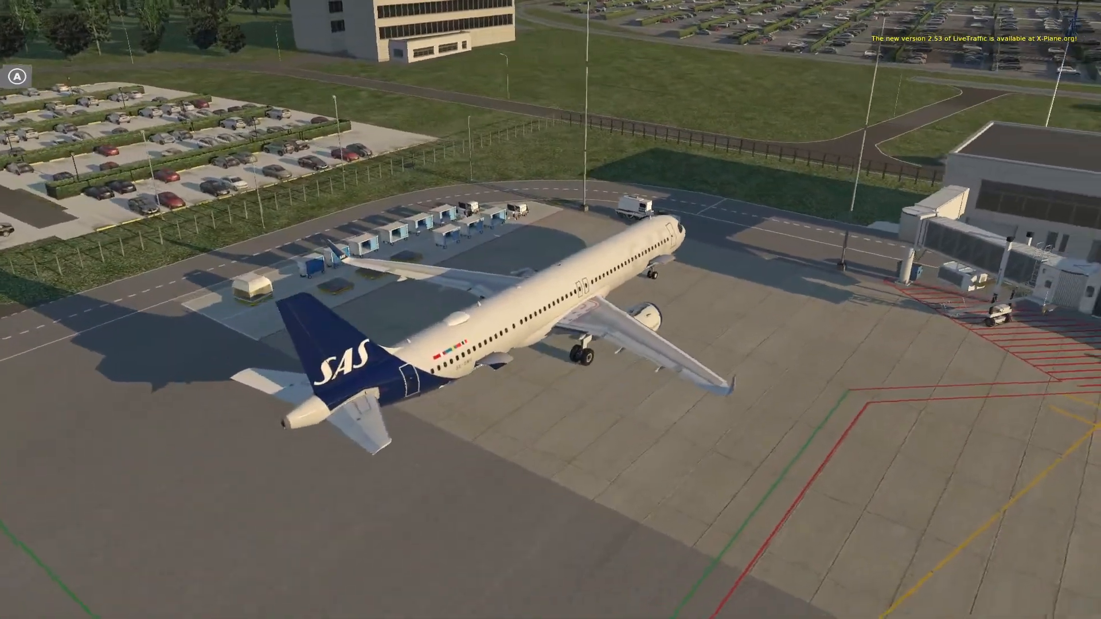
pyautogui.press('Left')
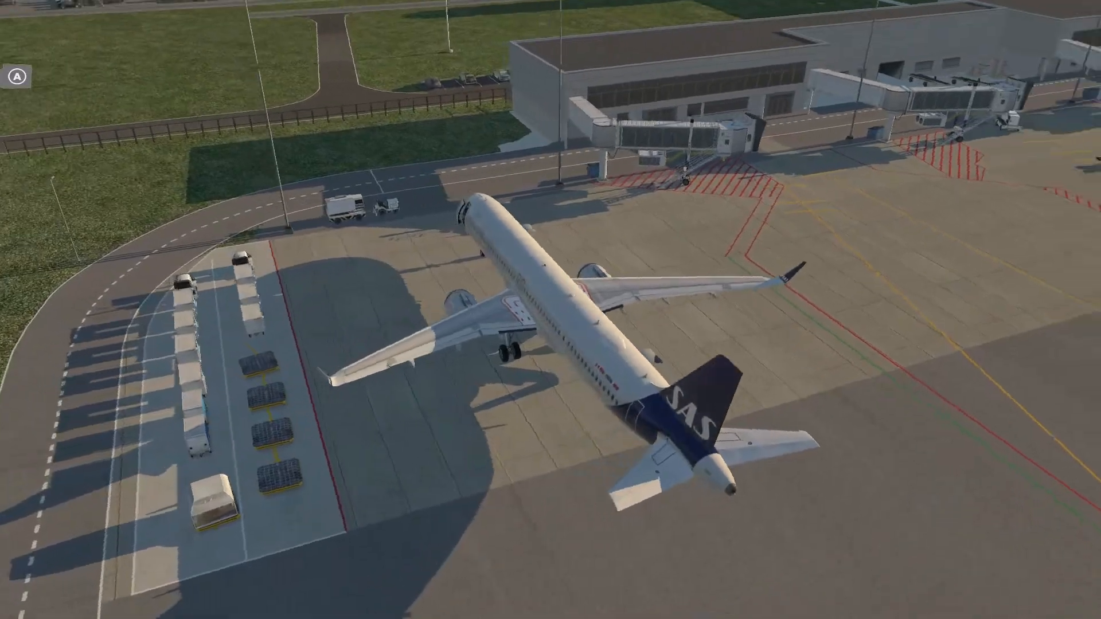
pyautogui.press('Left')
# Examine the stand and the neighbouring gates from behind the aircraft at different heights and angles
pyautogui.press('Down')
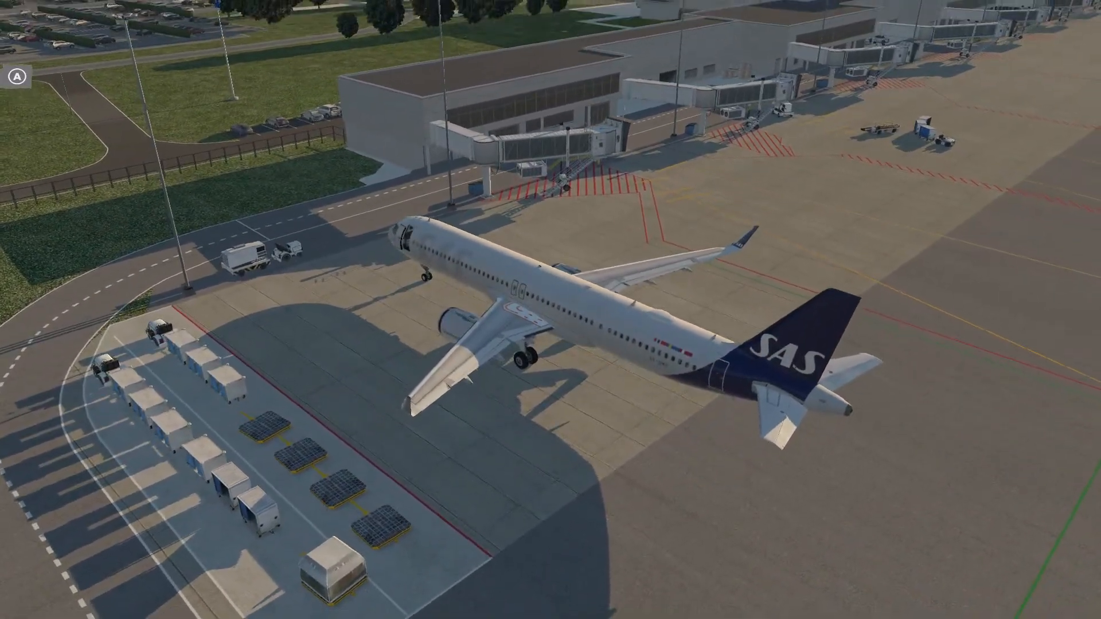
pyautogui.press('Down')
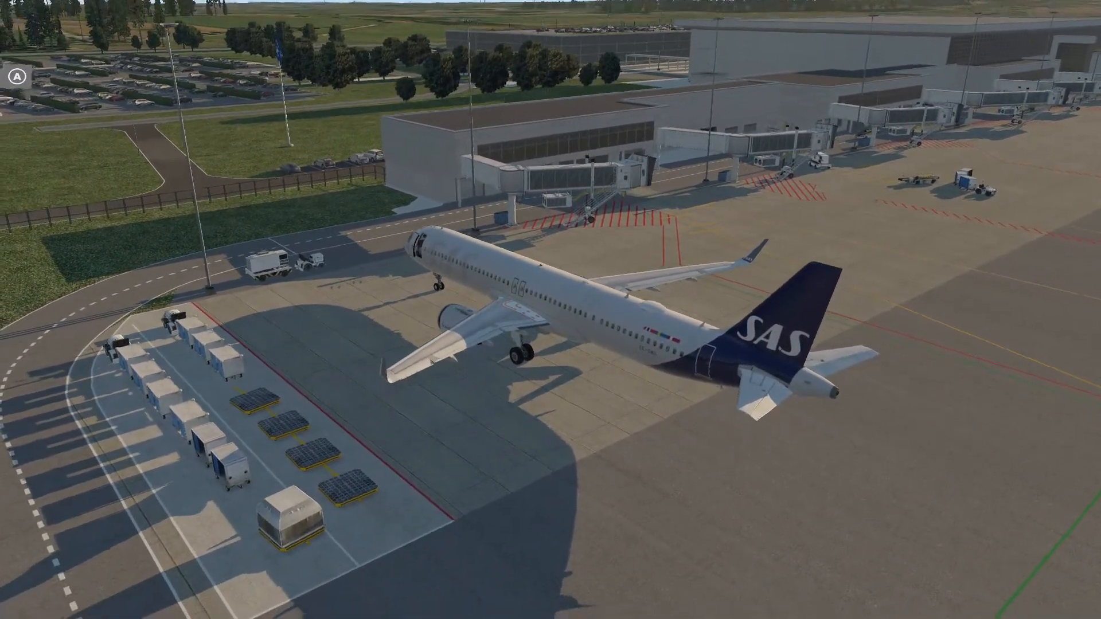
pyautogui.press('Up')
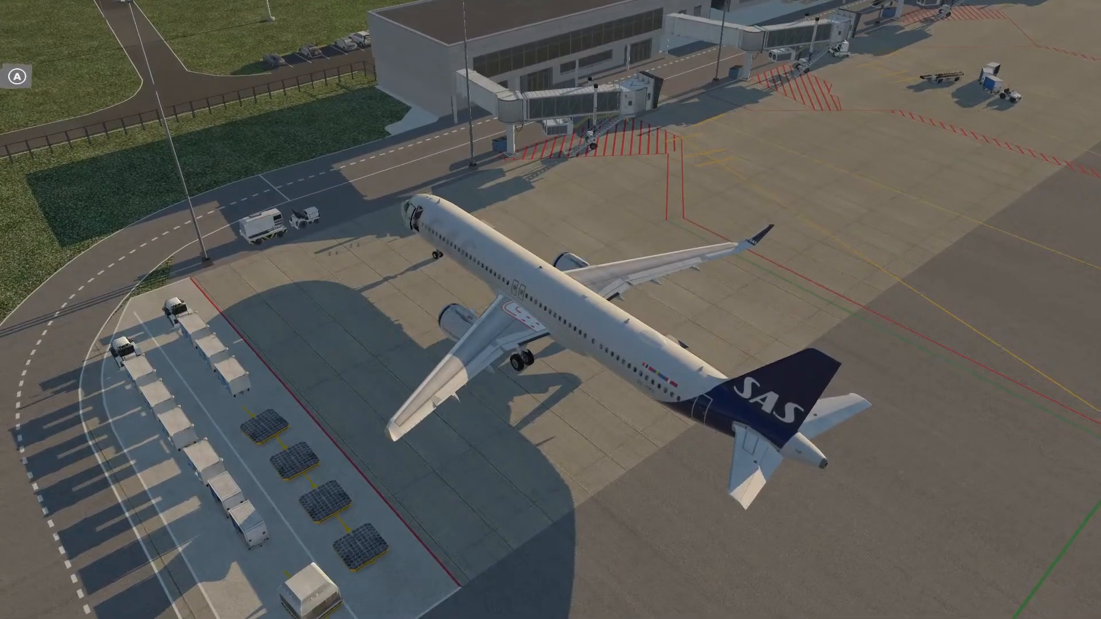
pyautogui.press('Down')
pyautogui.press('Down')
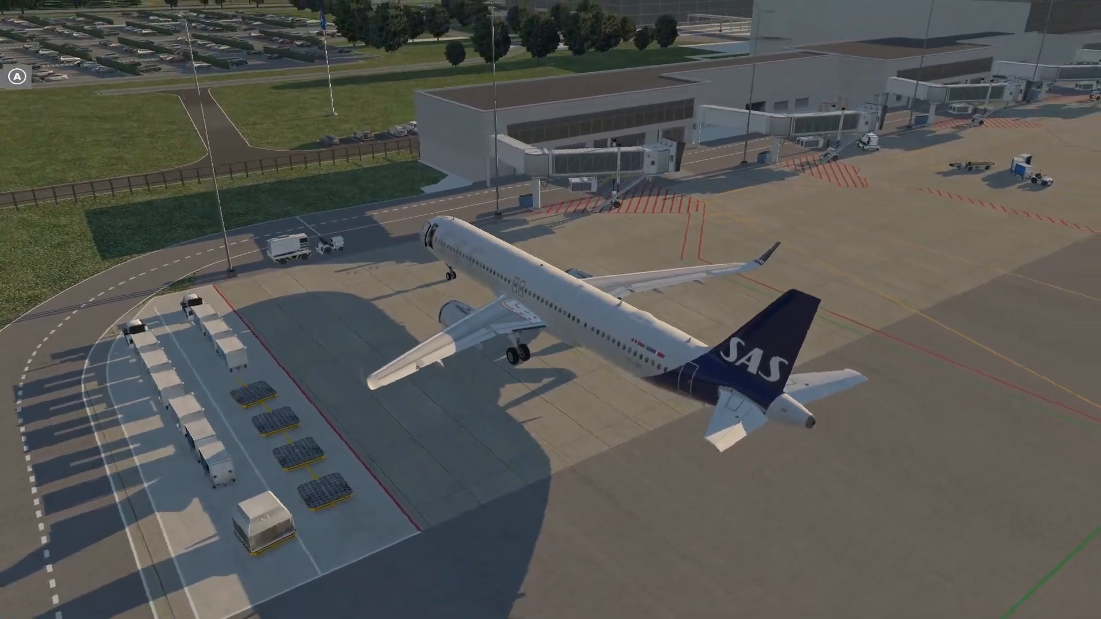
pyautogui.press('Down')
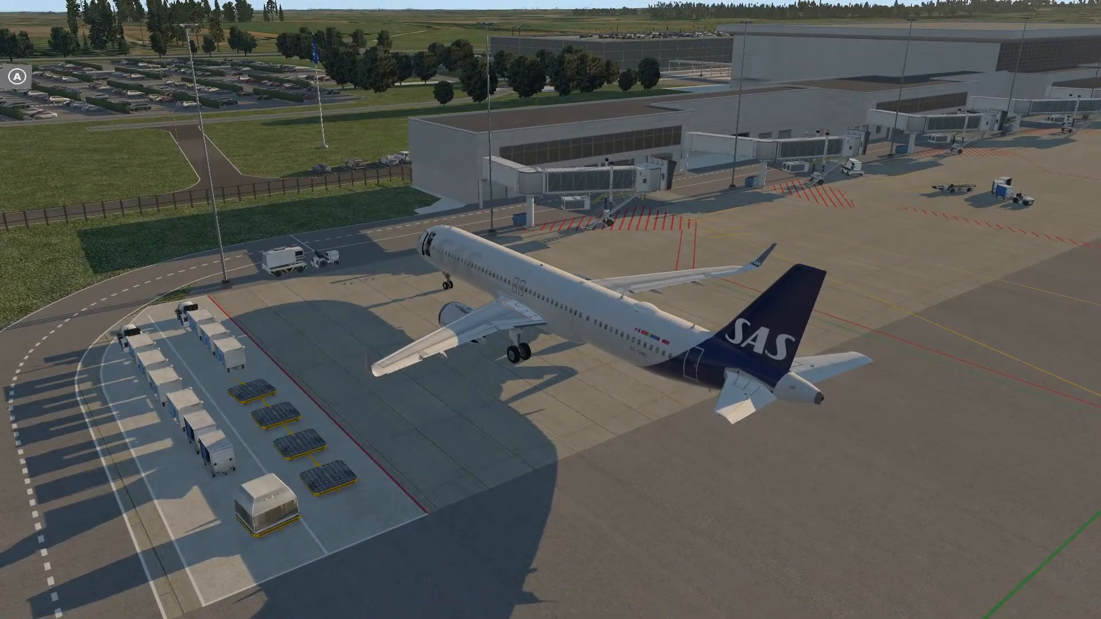
pyautogui.press('Left')
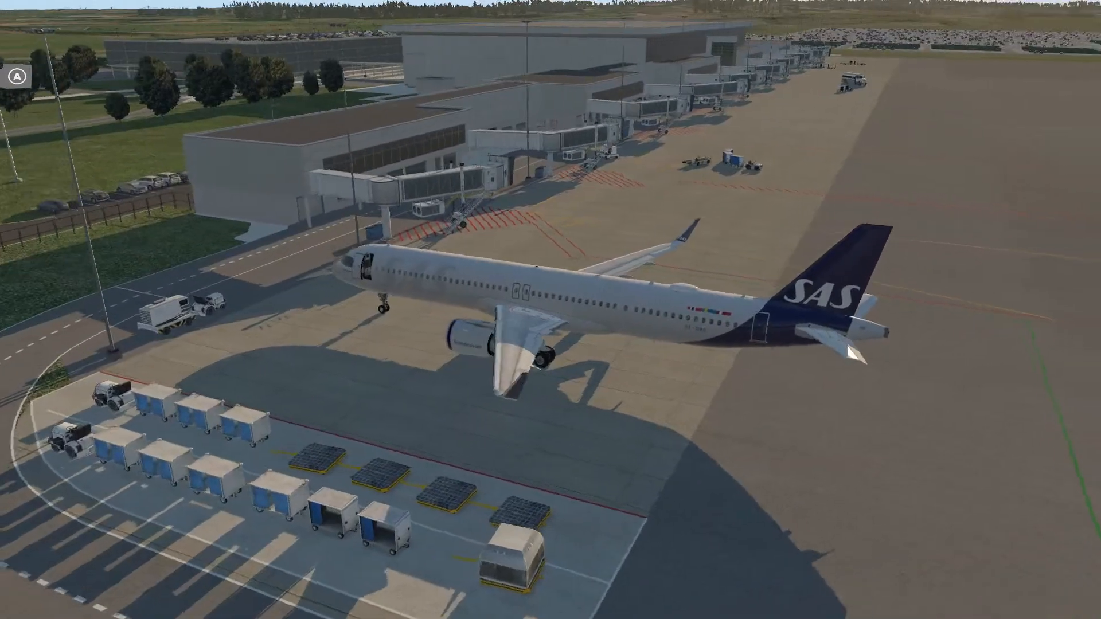
pyautogui.press('Right')
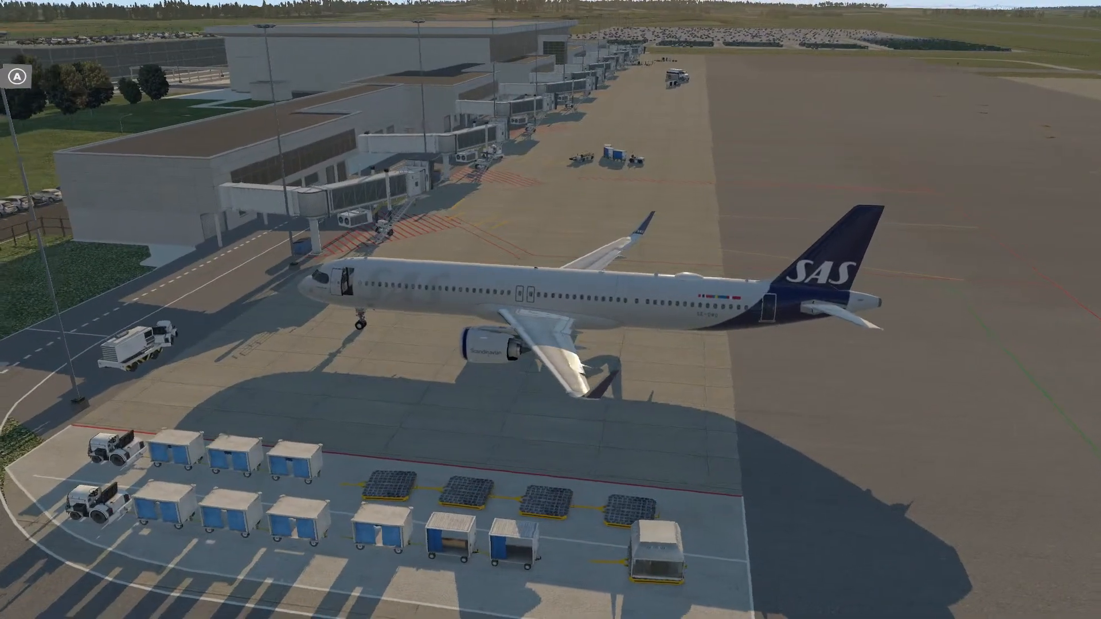
pyautogui.press('Right')
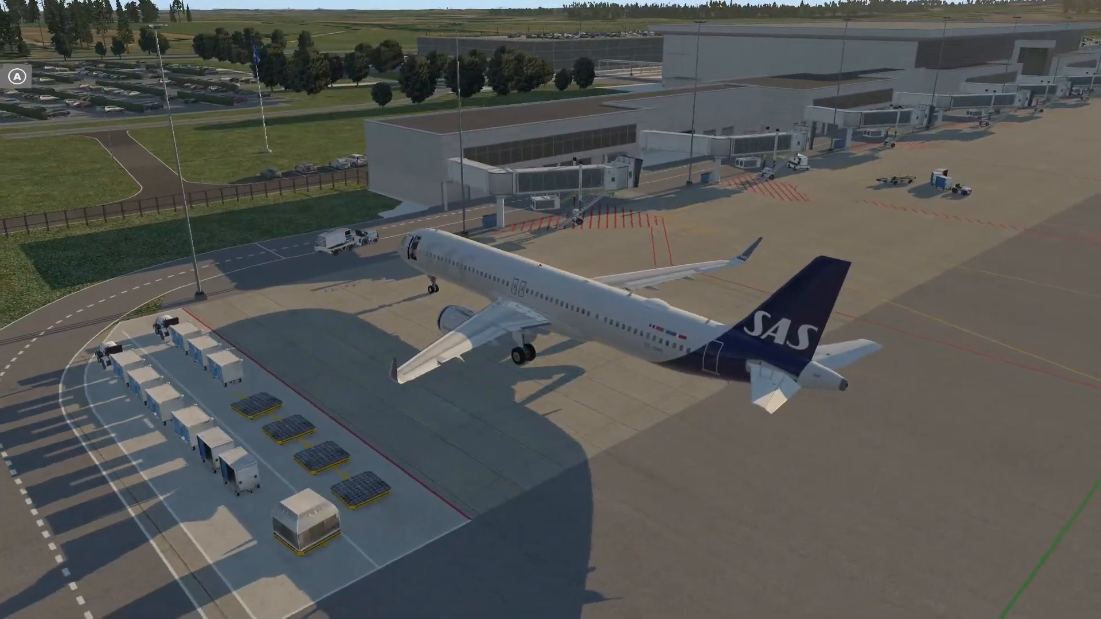
# Open the SAM Authoring Tool and start adding SAM to a scenery
pyautogui.press('Down')
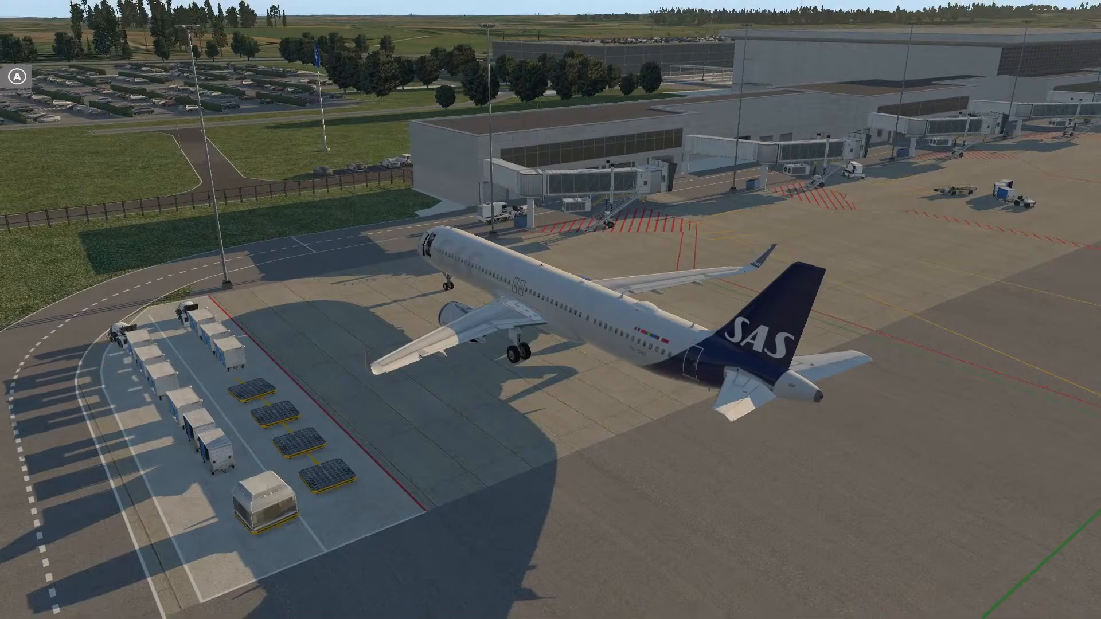
pyautogui.press('Up')
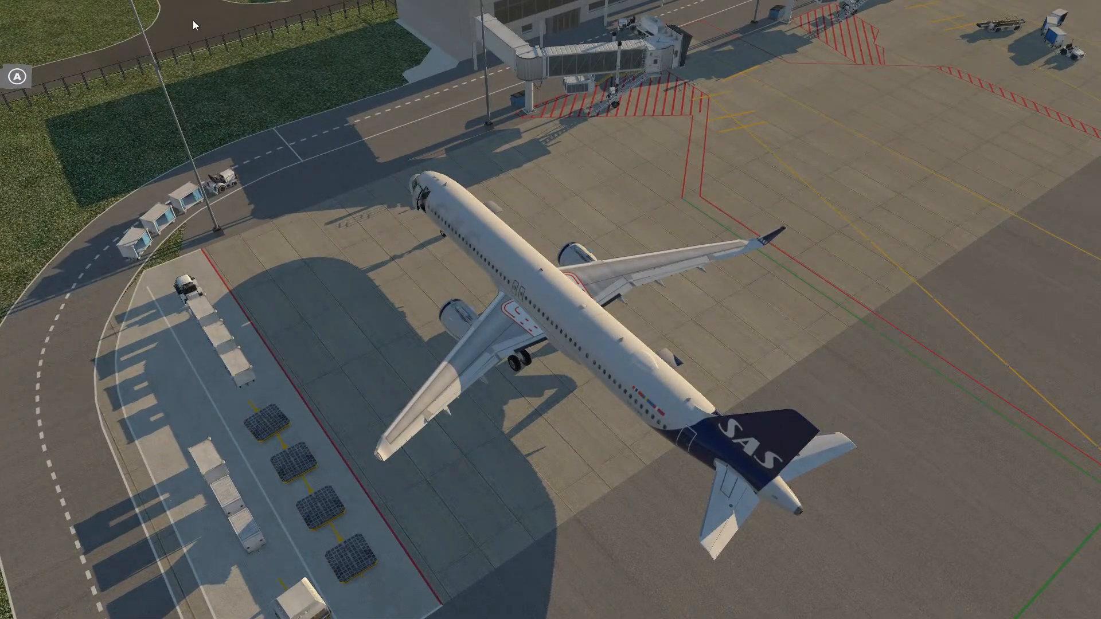
pyautogui.click(161, 7)
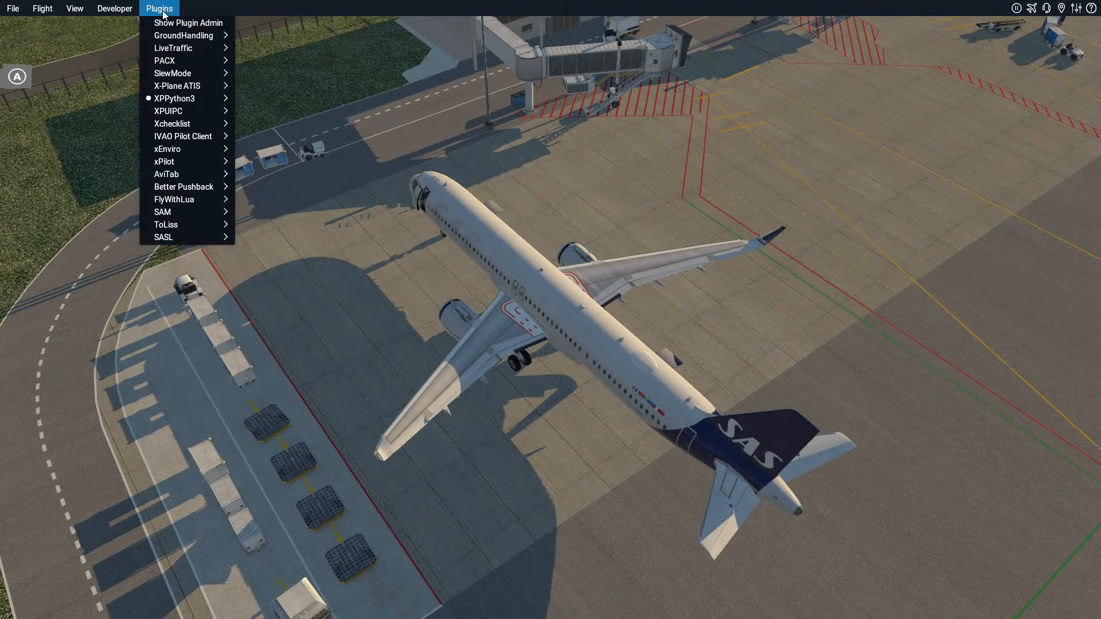
pyautogui.click(630, 117)
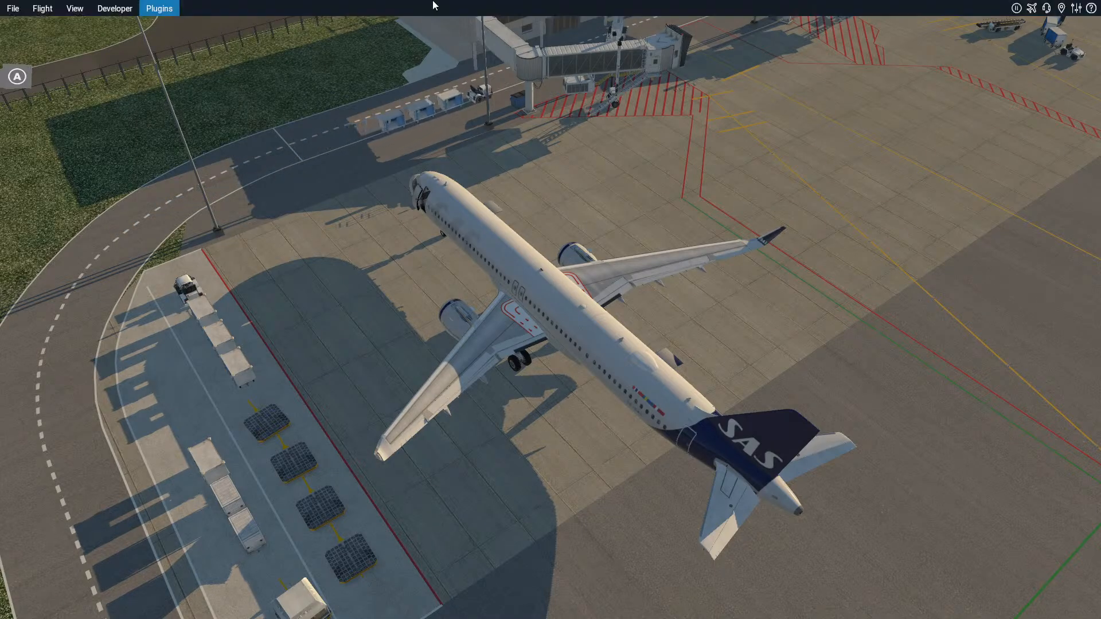
pyautogui.click(159, 8)
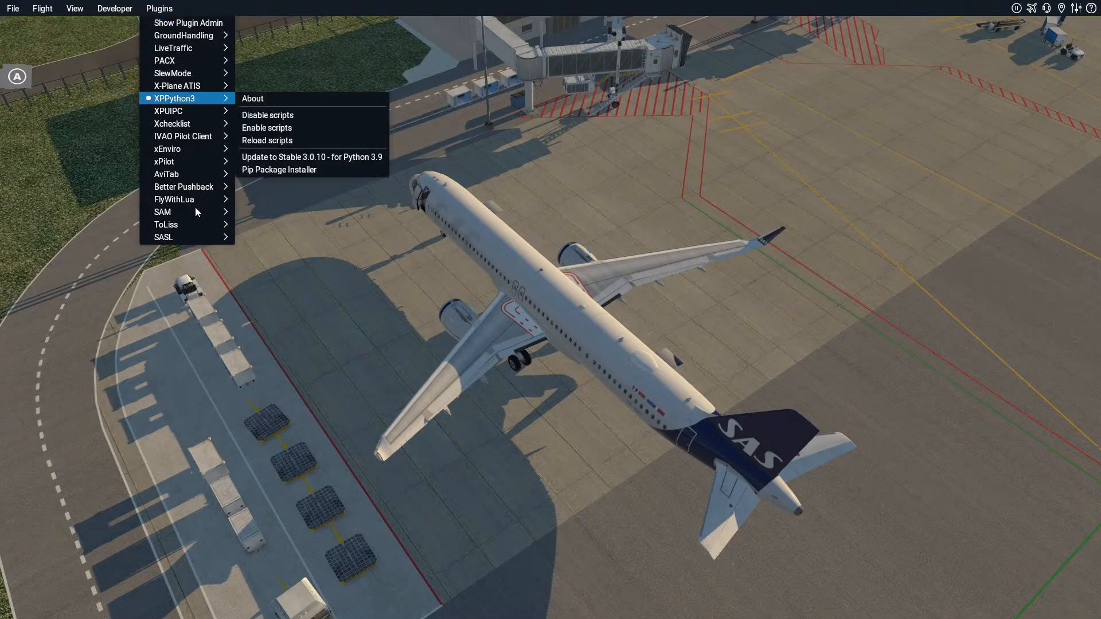
pyautogui.moveTo(176, 213)
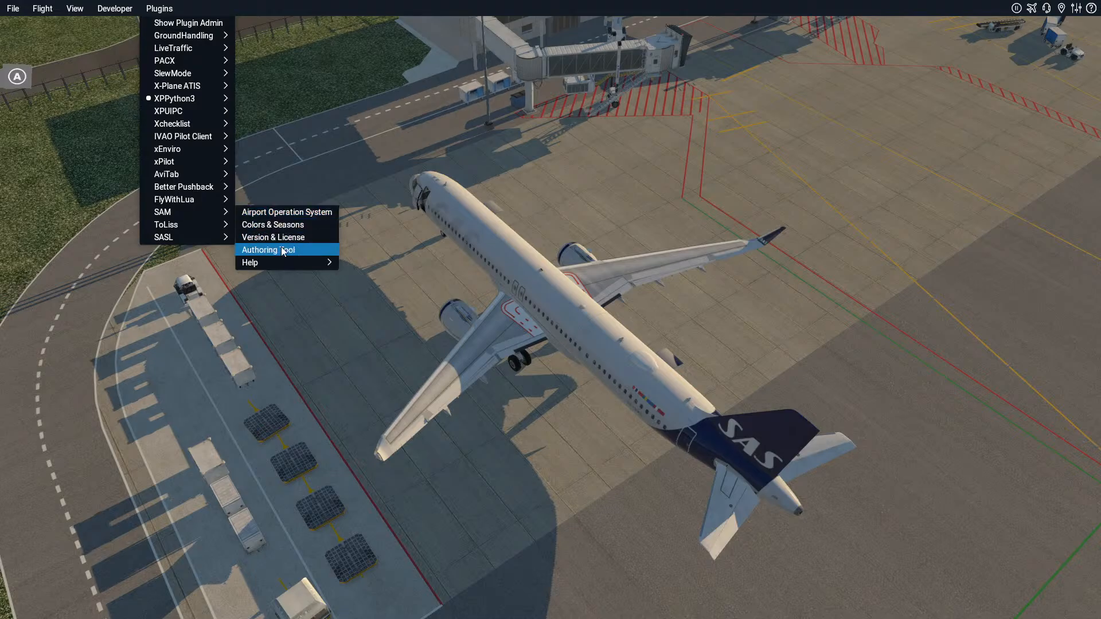
pyautogui.click(283, 251)
pyautogui.click(86, 65)
pyautogui.click(109, 93)
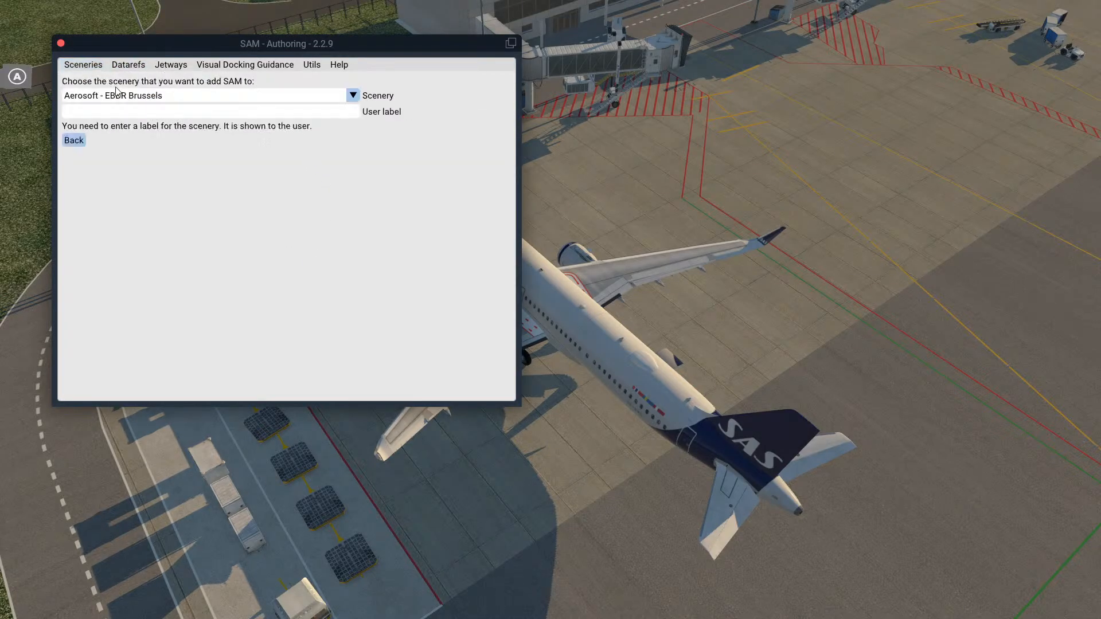
# Look through the list of installed sceneries to which SAM can be added
pyautogui.click(153, 96)
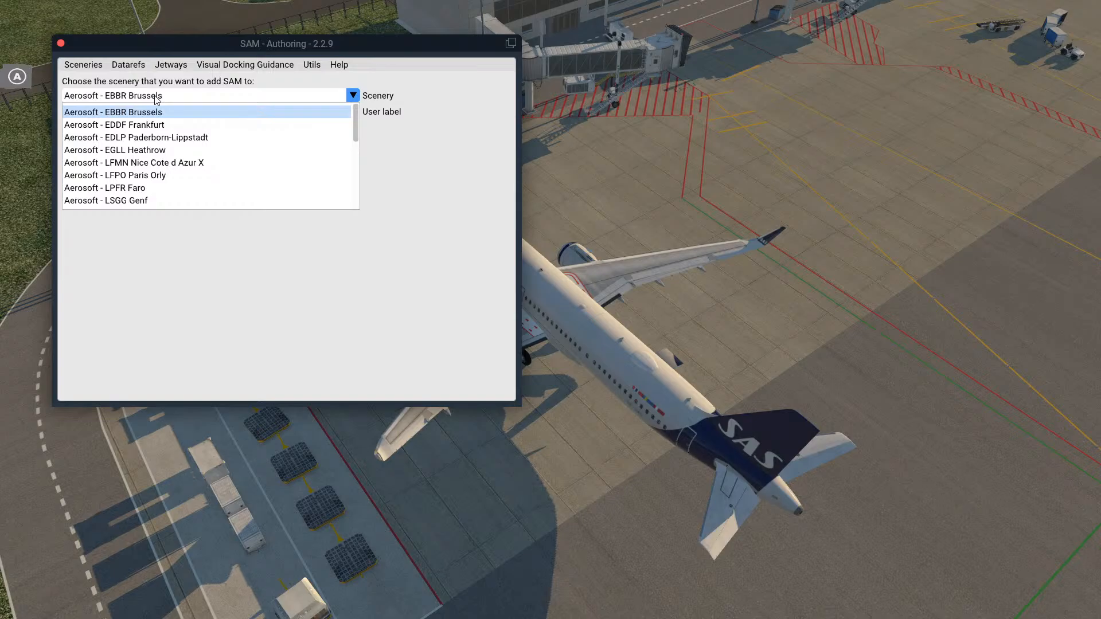
pyautogui.click(377, 234)
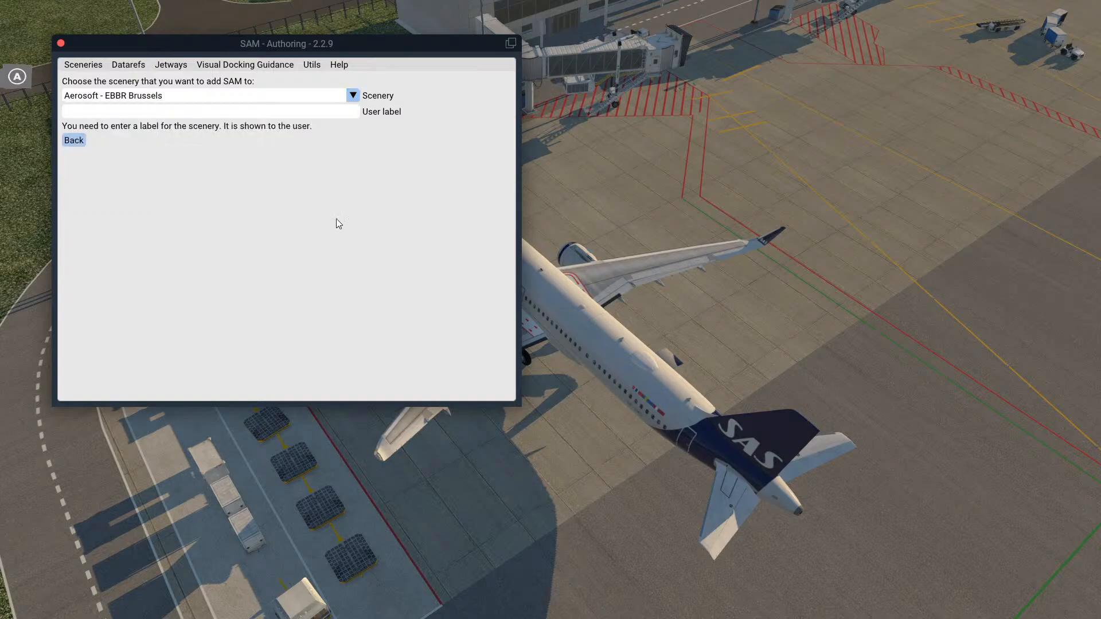
pyautogui.click(194, 97)
pyautogui.scroll(-4, 144, 149)
pyautogui.scroll(2, 172, 150)
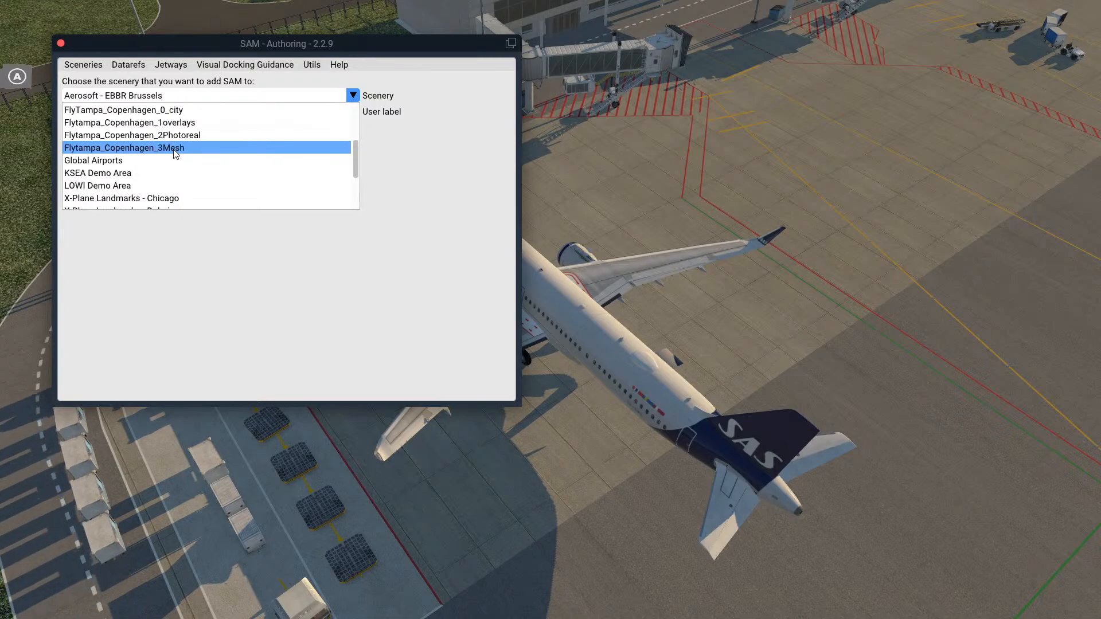
pyautogui.scroll(-3, 172, 149)
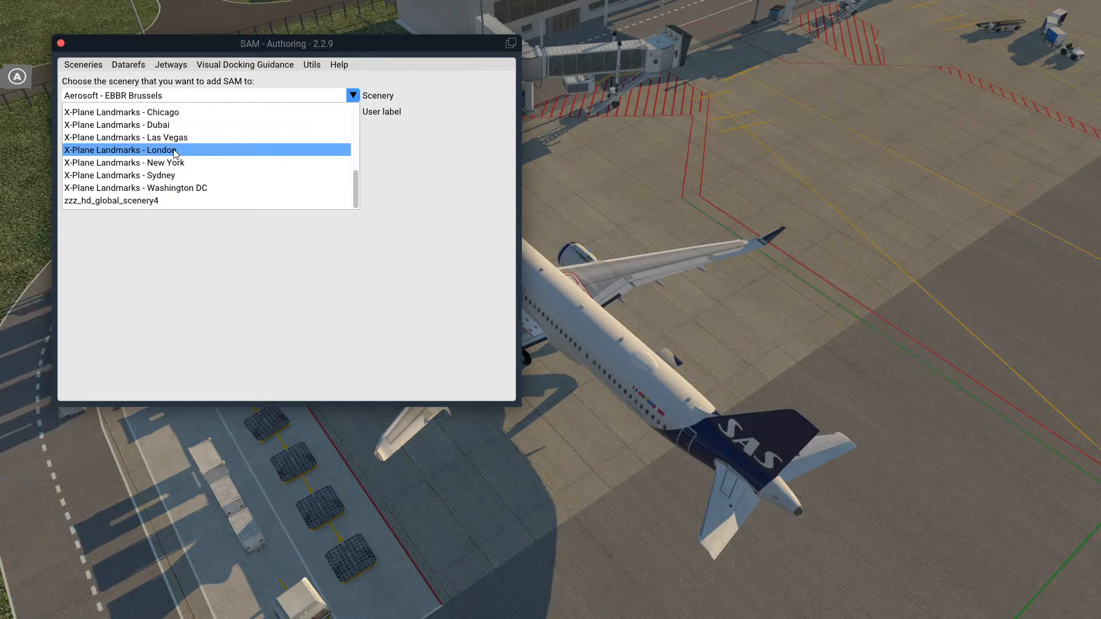
pyautogui.click(169, 220)
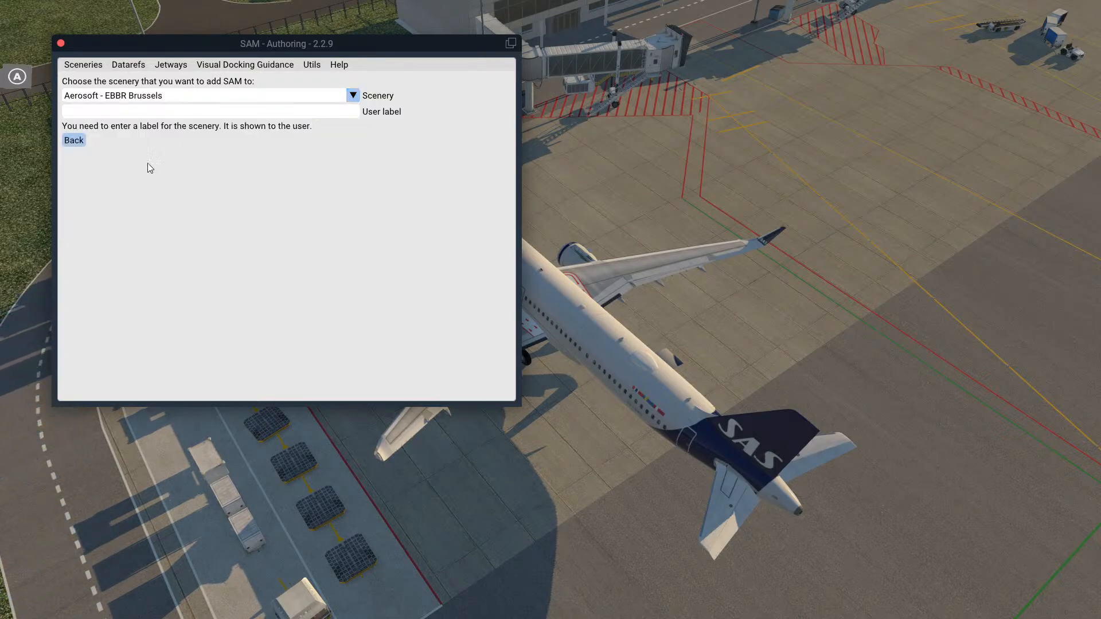
# Open the scenery editing page in SAM Authoring, choose the Globals scenery and save it
pyautogui.click(90, 65)
pyautogui.click(94, 94)
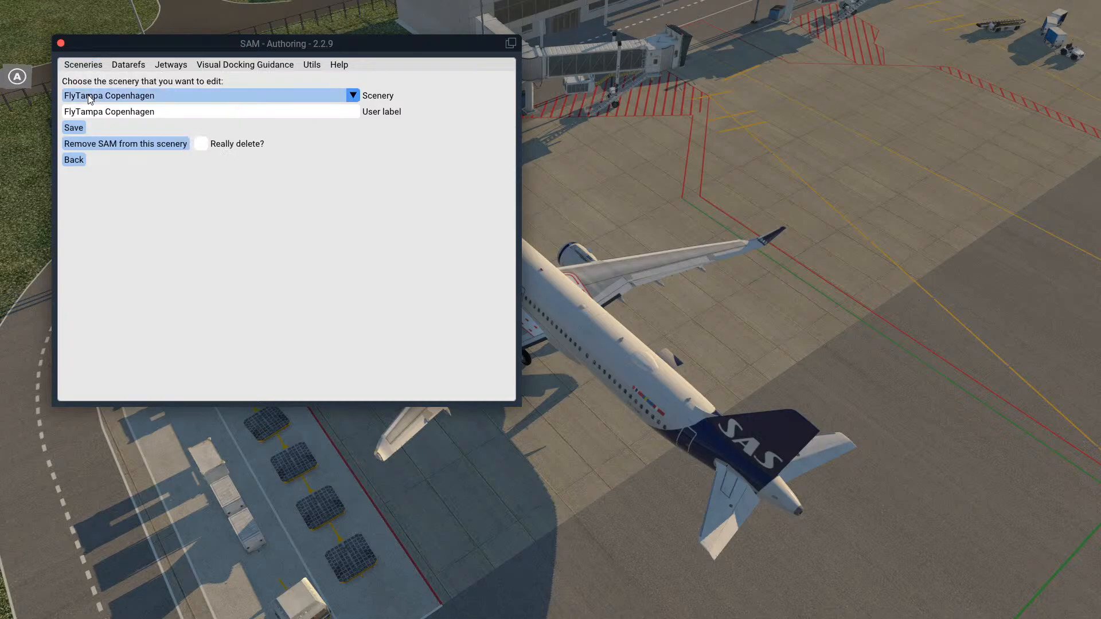
pyautogui.click(158, 95)
pyautogui.click(120, 126)
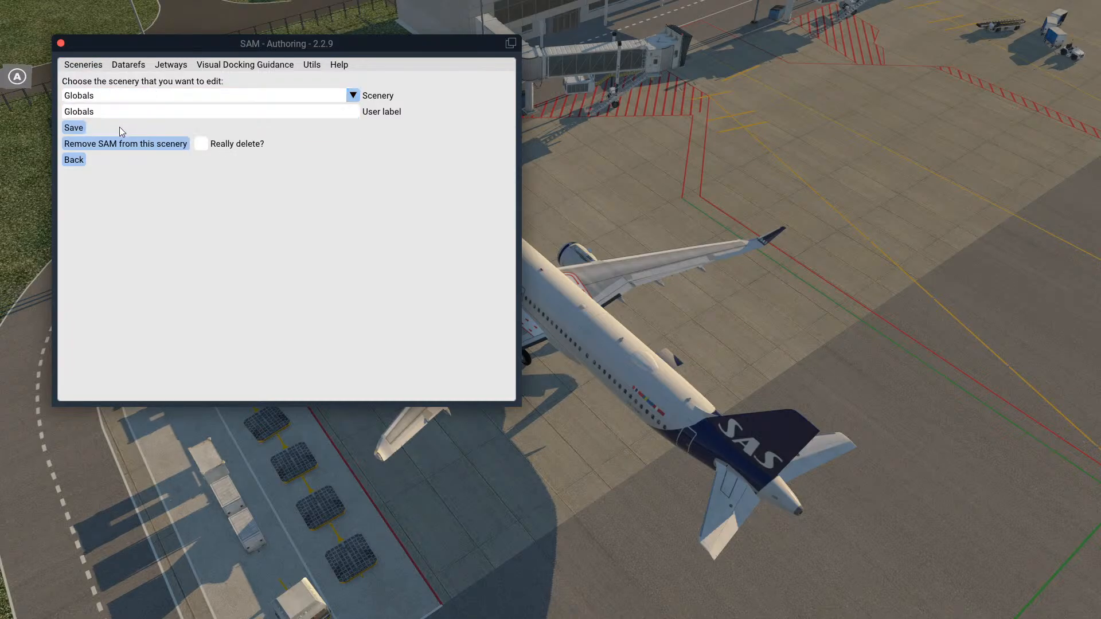
pyautogui.click(81, 128)
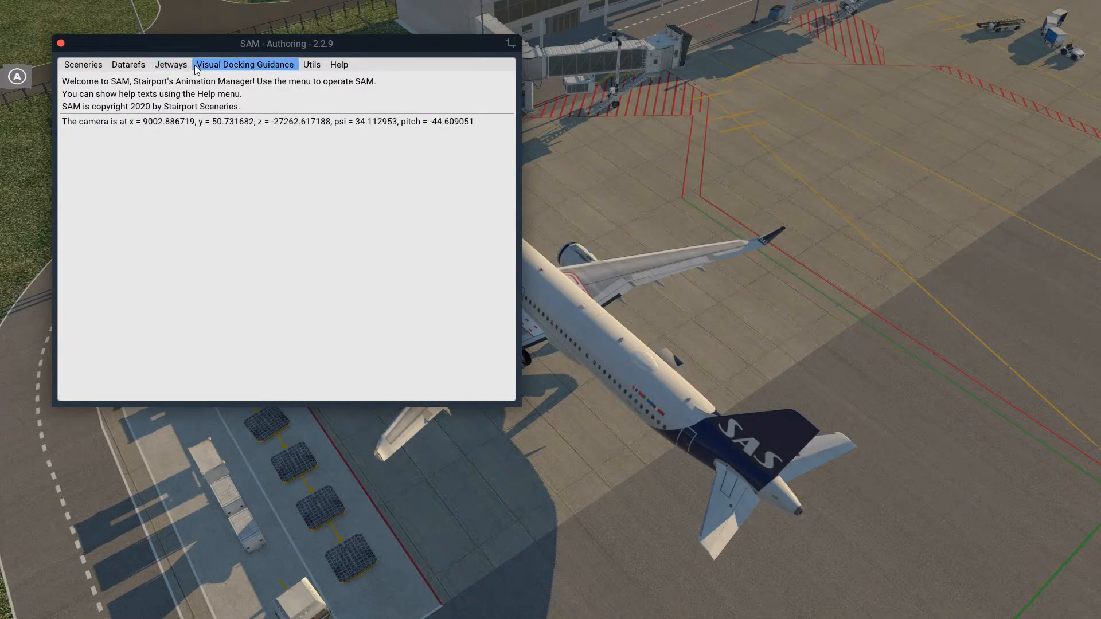
# Examine the fields of the nearby visual docking guidance entry beside the highlighted marker and close the authoring window
pyautogui.click(236, 65)
pyautogui.click(201, 95)
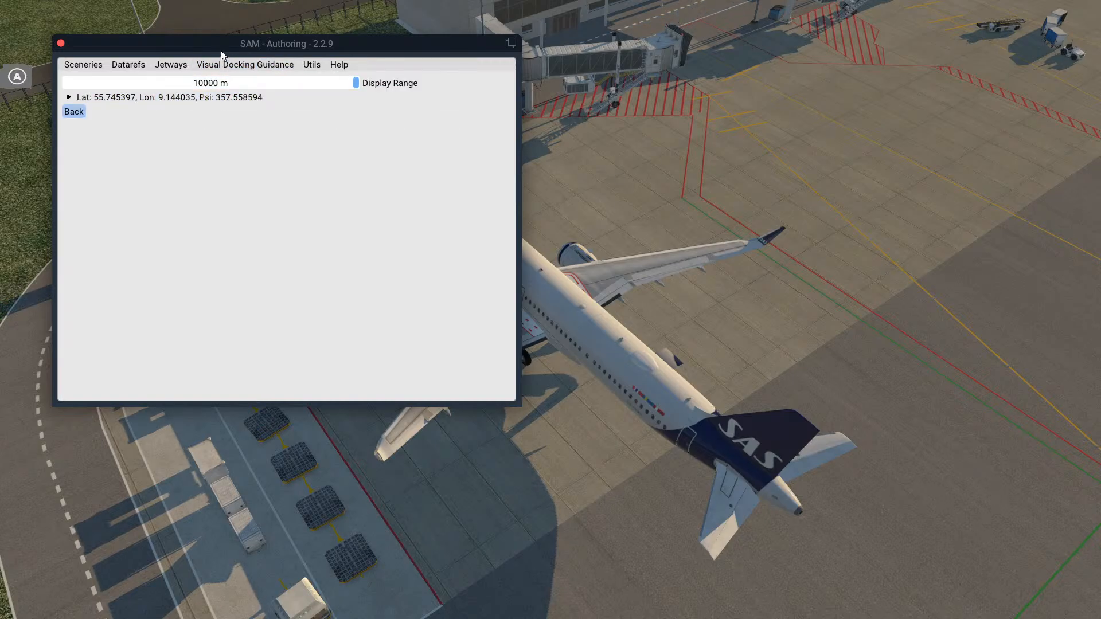
pyautogui.moveTo(223, 51); pyautogui.dragTo(705, 115)
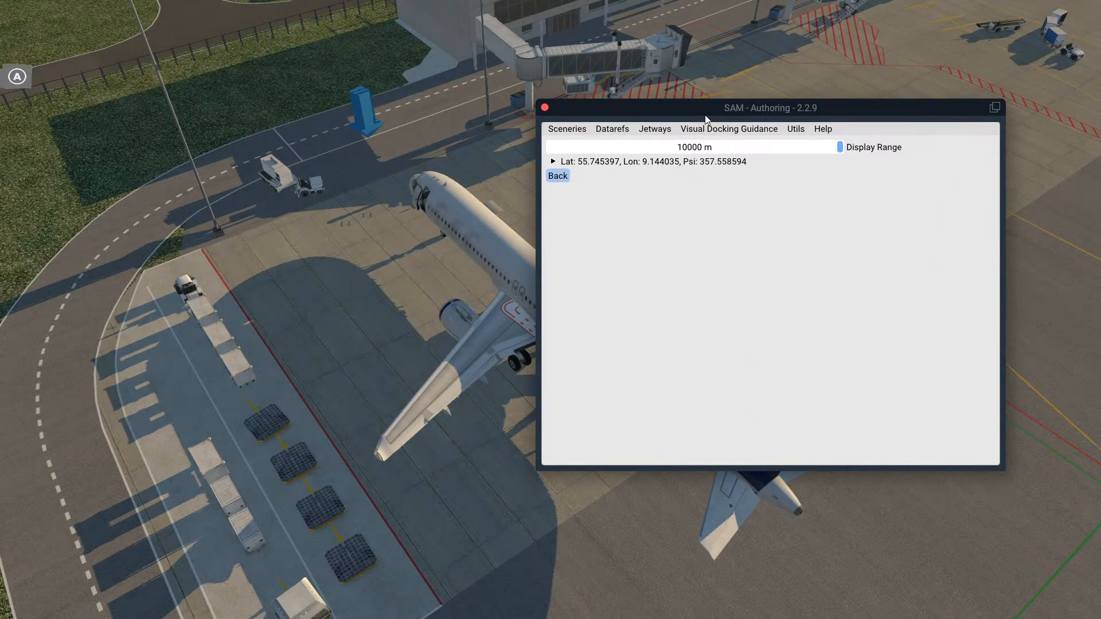
pyautogui.click(607, 163)
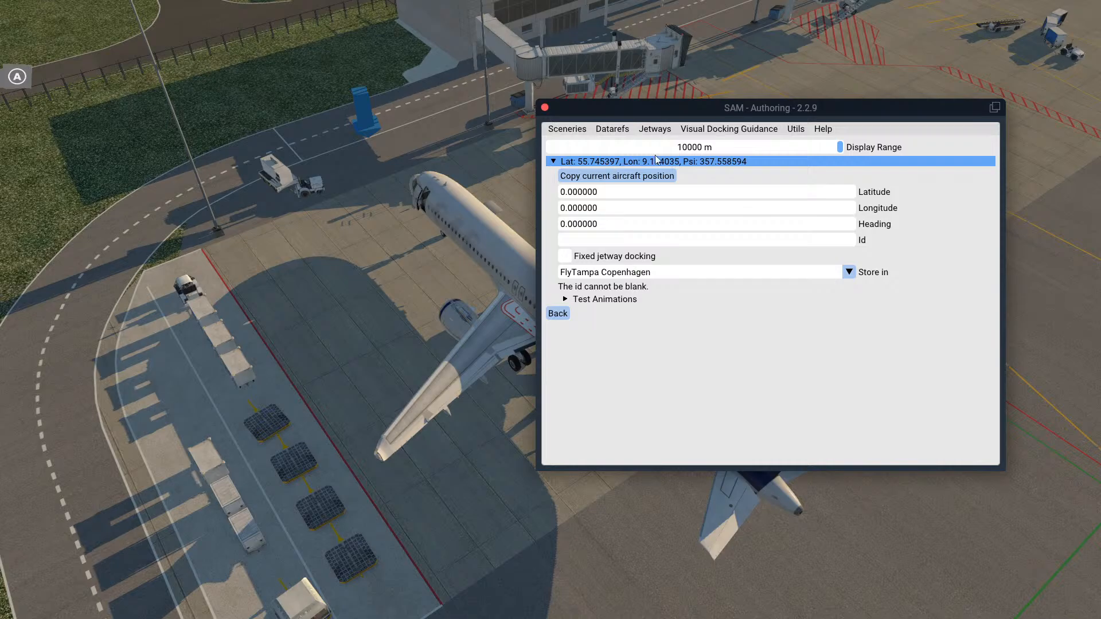
pyautogui.click(545, 108)
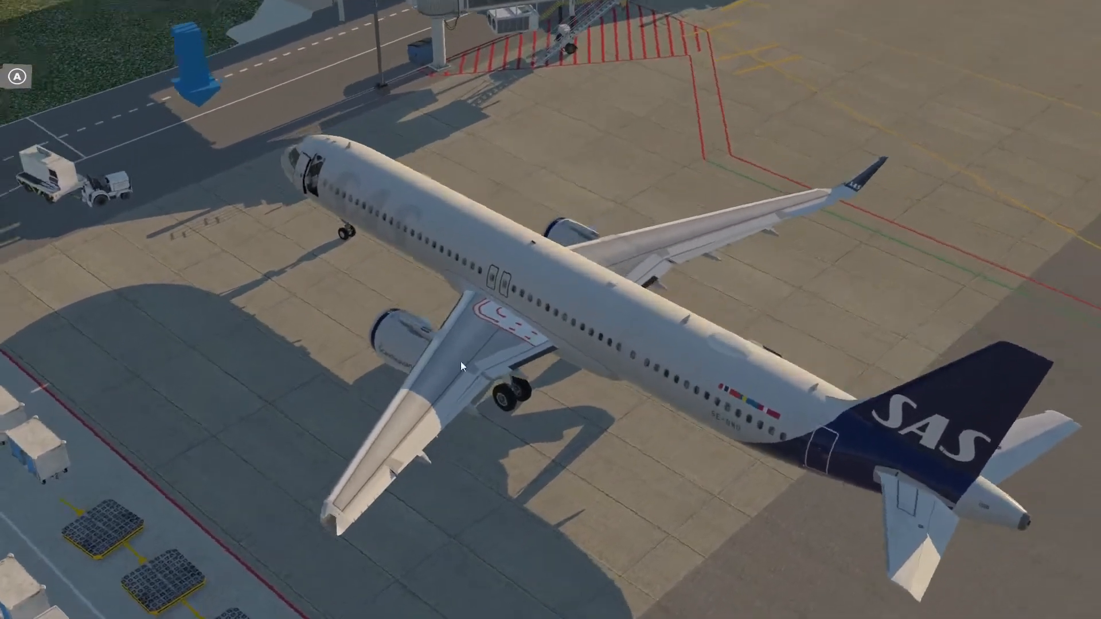
# Examine the aircraft's alignment on the stand and the markings around it from directly overhead
pyautogui.moveTo(461, 361); pyautogui.dragTo(723, 205)
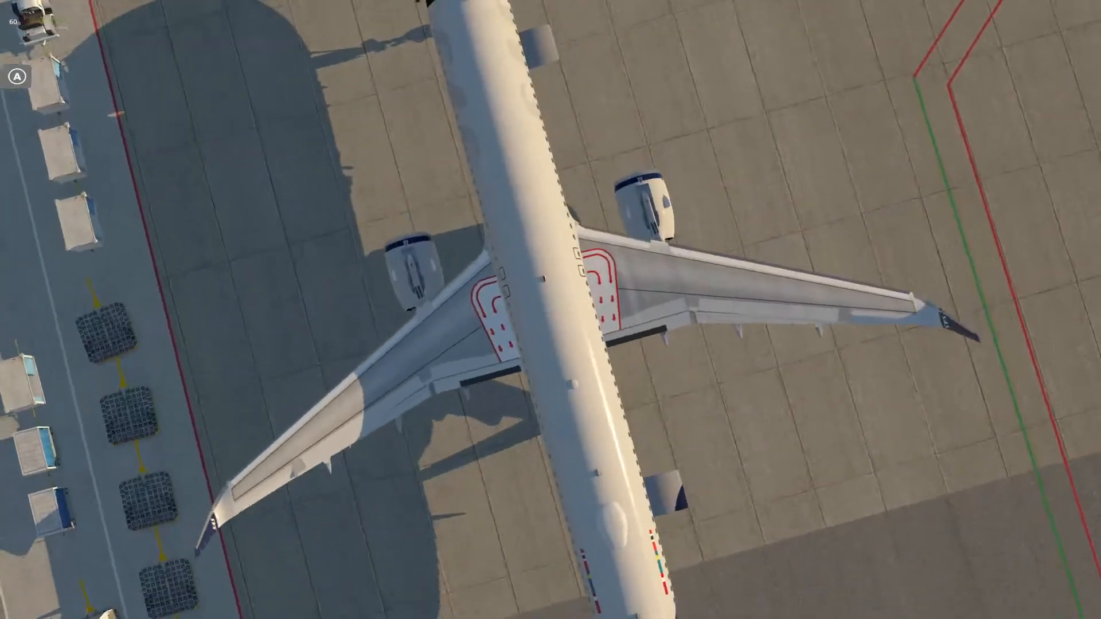
pyautogui.moveTo(625, 324)
pyautogui.mouseDown(button='right')
pyautogui.moveTo(610, 325)
pyautogui.moveTo(647, 325)
pyautogui.moveTo(636, 331)
pyautogui.mouseUp(button='right')
pyautogui.scroll(-3, 636, 330)
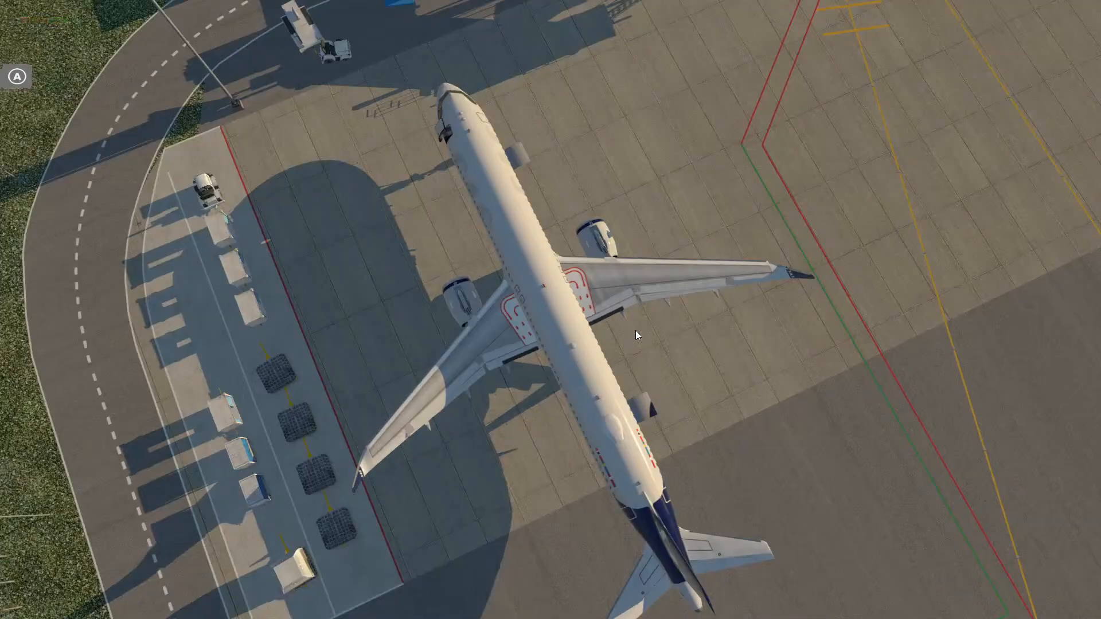
pyautogui.moveTo(552, 311)
pyautogui.mouseDown(button='right')
pyautogui.moveTo(426, 353)
pyautogui.moveTo(401, 309)
pyautogui.moveTo(551, 309)
pyautogui.mouseUp(button='right')
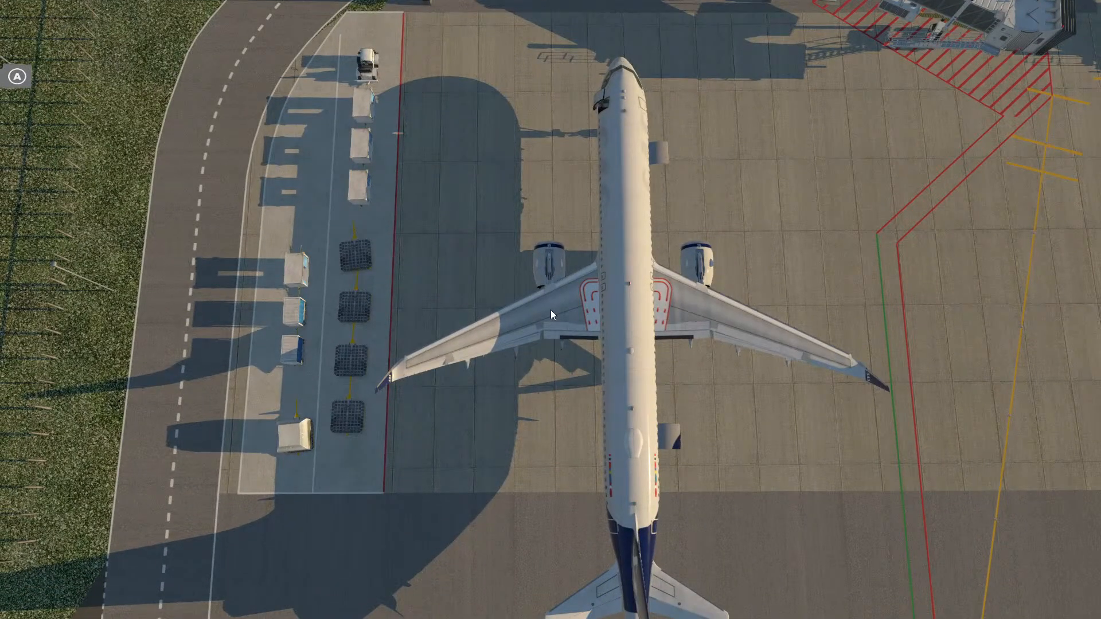
pyautogui.scroll(-2, 550, 310)
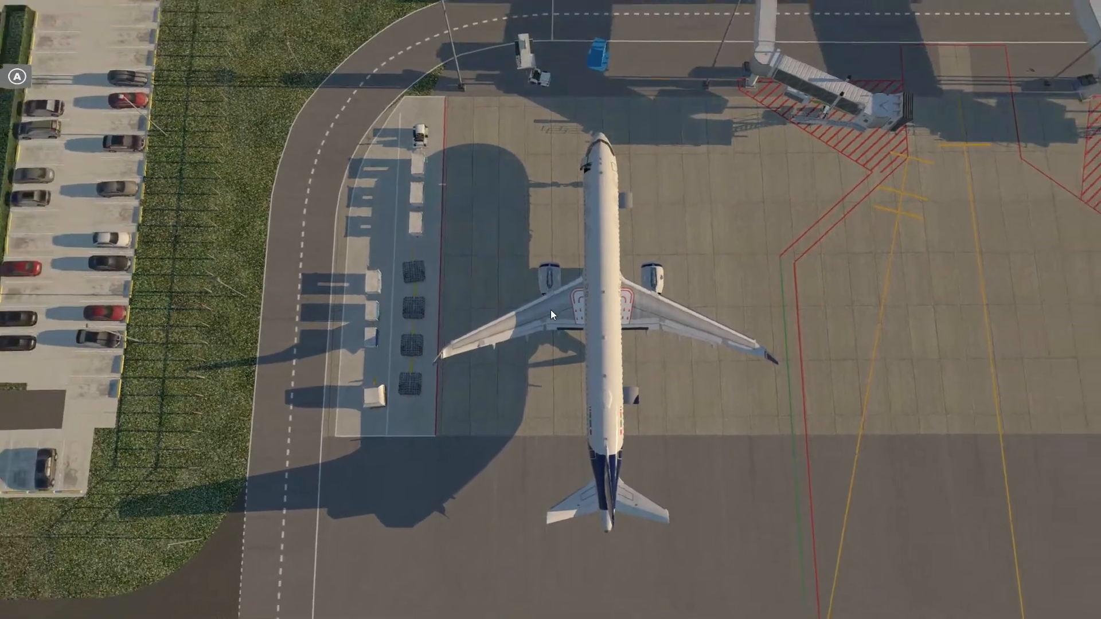
pyautogui.press('w')
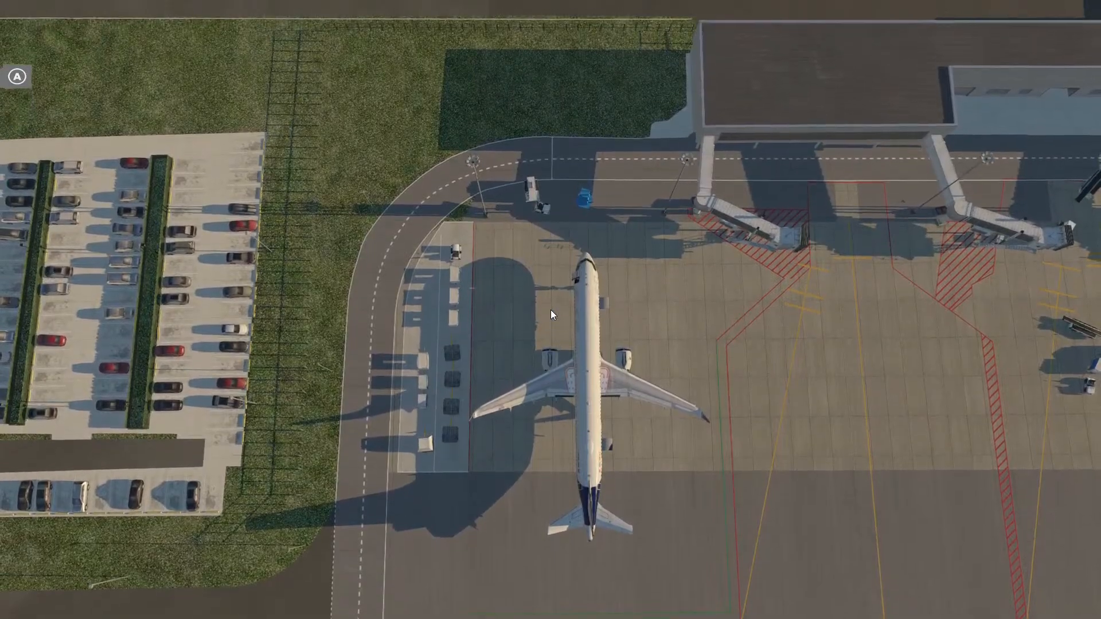
pyautogui.press('d')
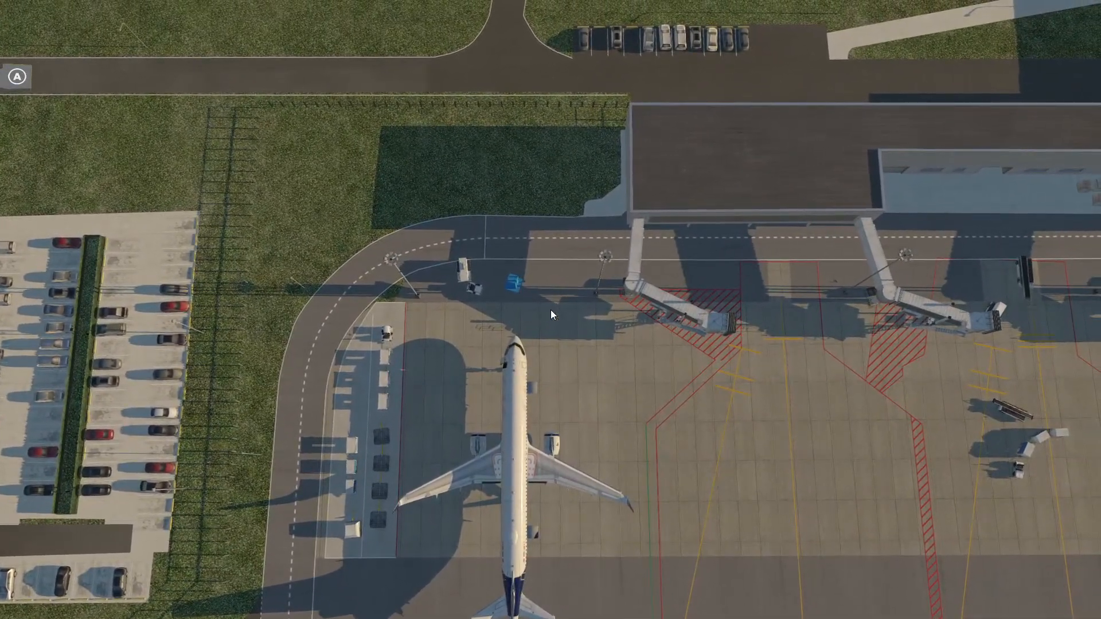
pyautogui.moveTo(551, 309)
pyautogui.mouseDown(button='right')
pyautogui.moveTo(742, 339)
pyautogui.moveTo(553, 329)
pyautogui.mouseUp(button='right')
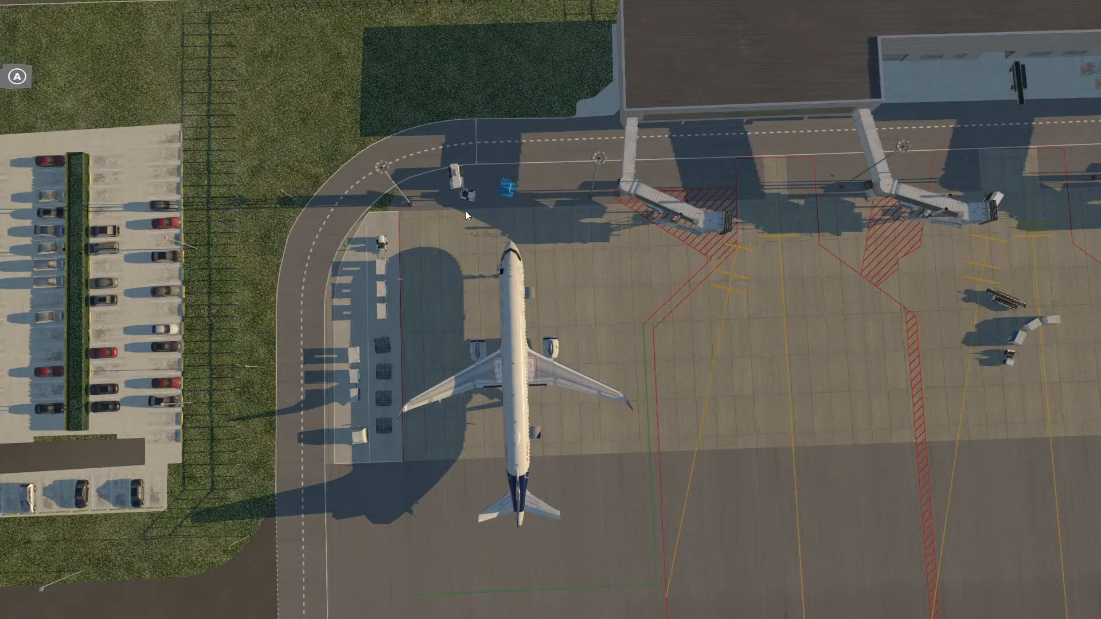
# Turn on SlewMode, move the aircraft slightly forward on its stand and stop it
pyautogui.click(159, 9)
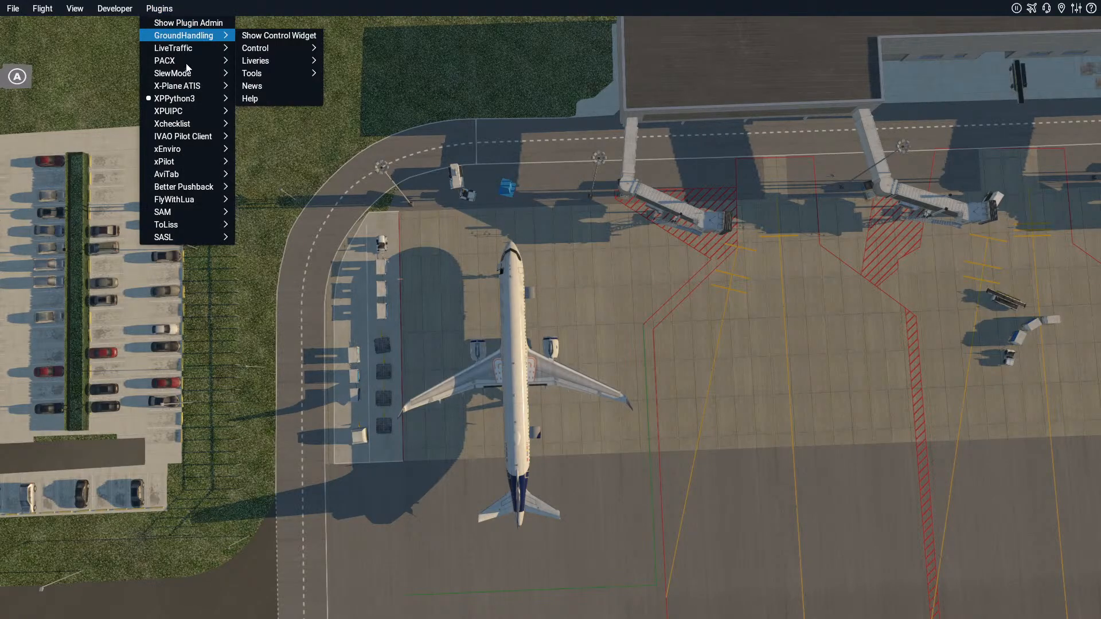
pyautogui.moveTo(186, 76)
pyautogui.click(252, 74)
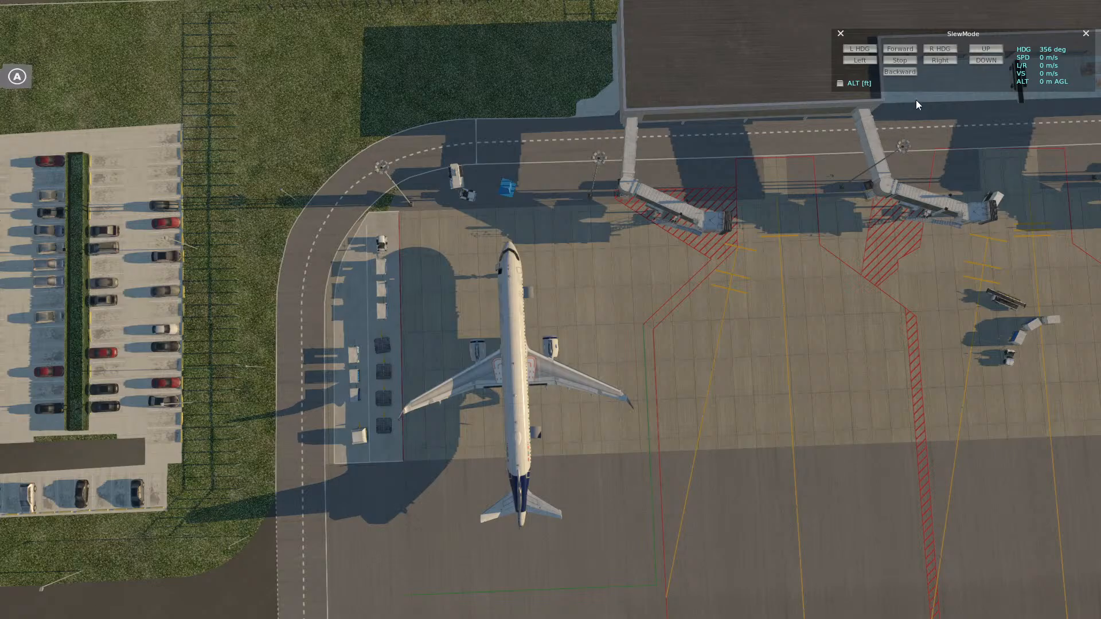
pyautogui.click(905, 48)
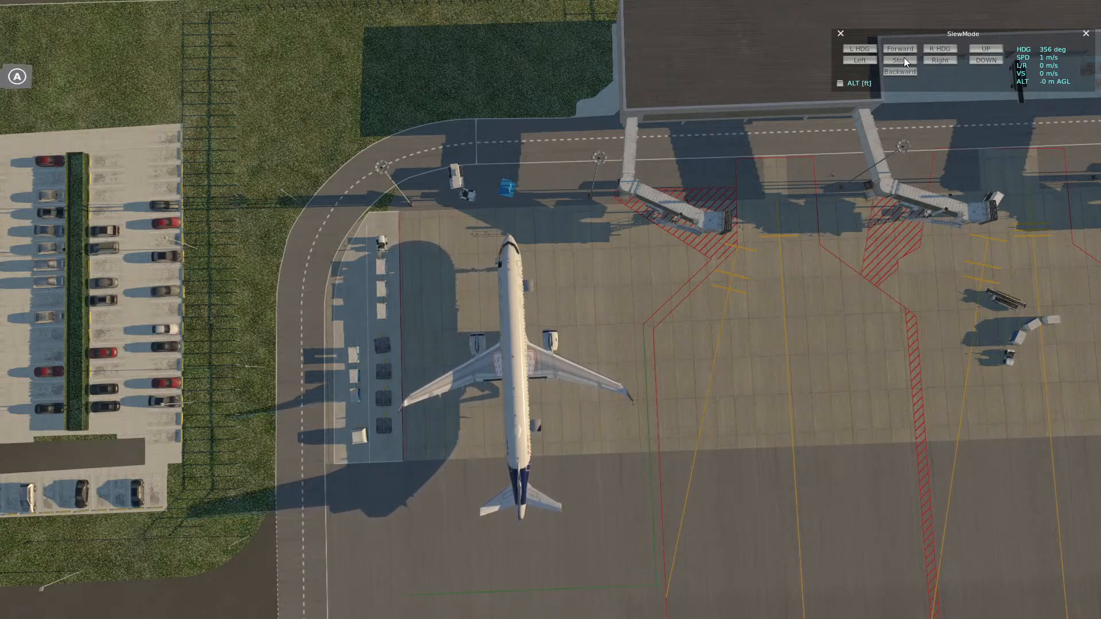
pyautogui.click(904, 59)
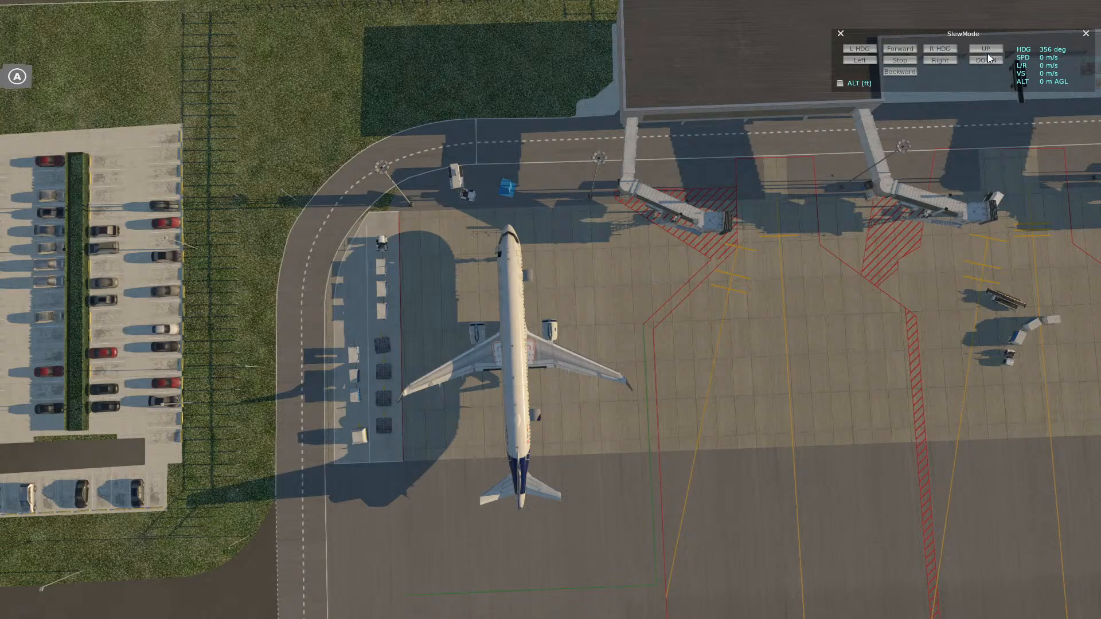
# Turn the aircraft slightly right to a heading of 357 degrees and stop the rotation
pyautogui.click(907, 60)
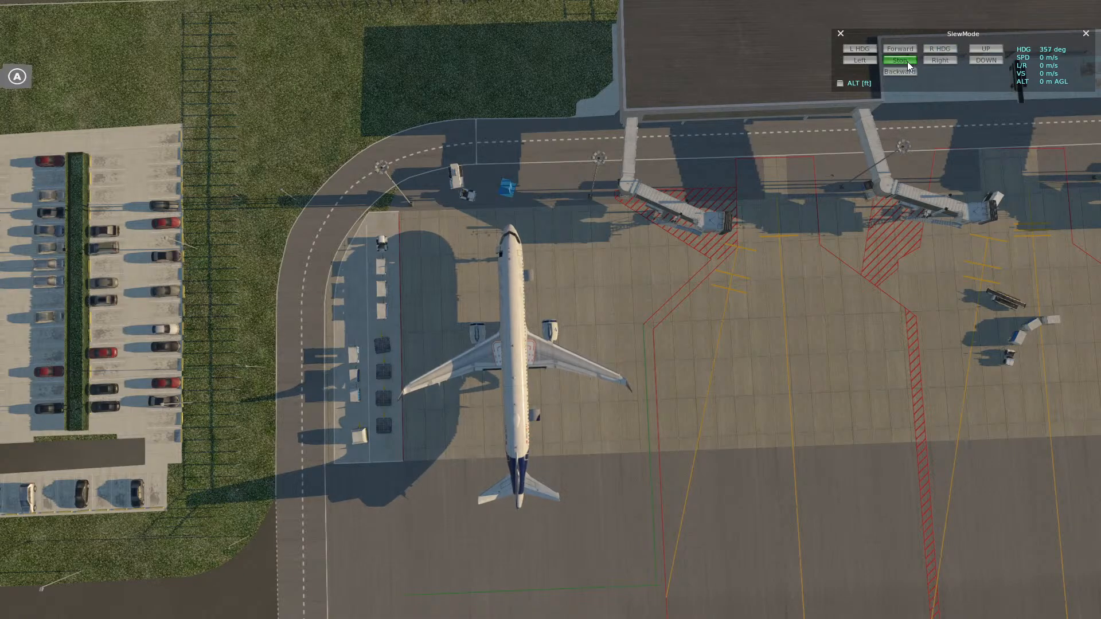
pyautogui.click(938, 51)
pyautogui.click(904, 60)
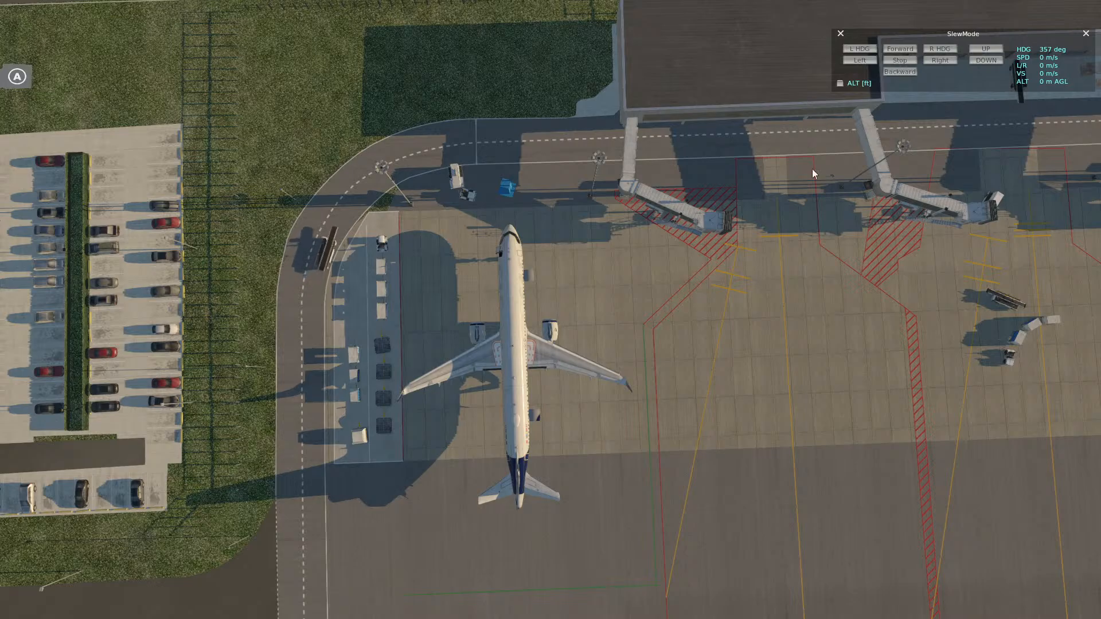
# Examine the blue docking guidance marker in front of the aircraft's nose up close
pyautogui.scroll(-3, 581, 339)
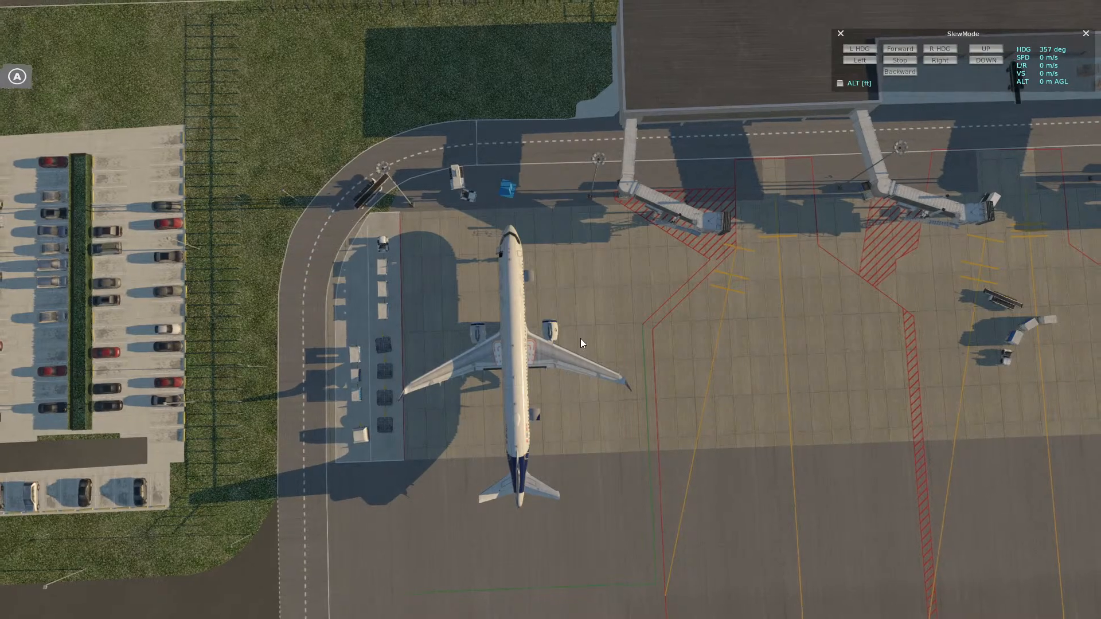
pyautogui.scroll(5, 580, 338)
pyautogui.press('Left')
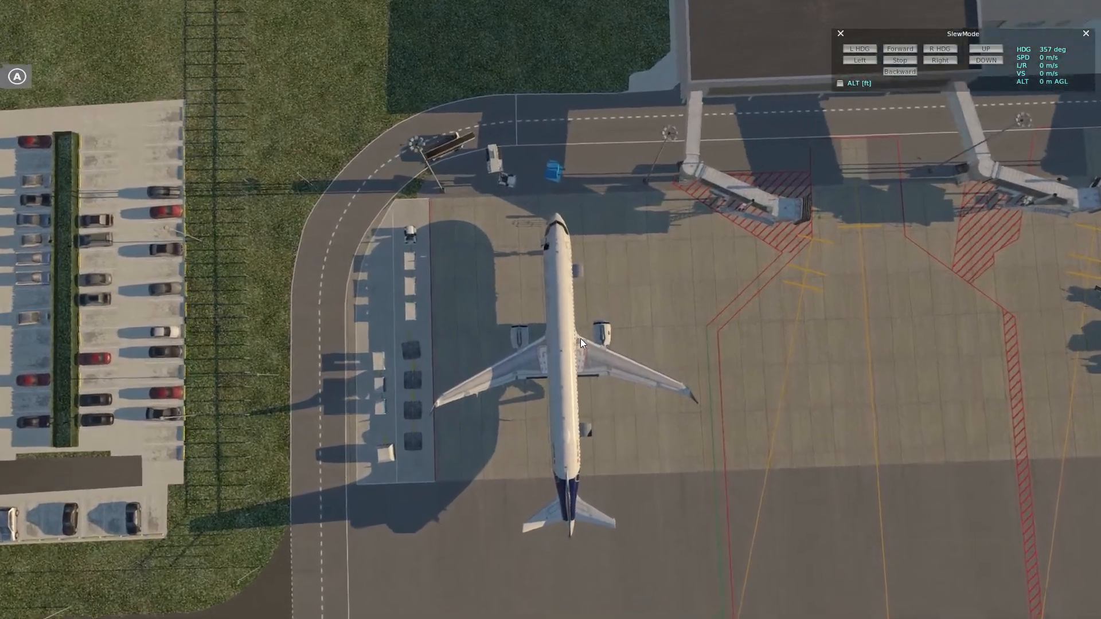
pyautogui.press('Left')
pyautogui.press('.')
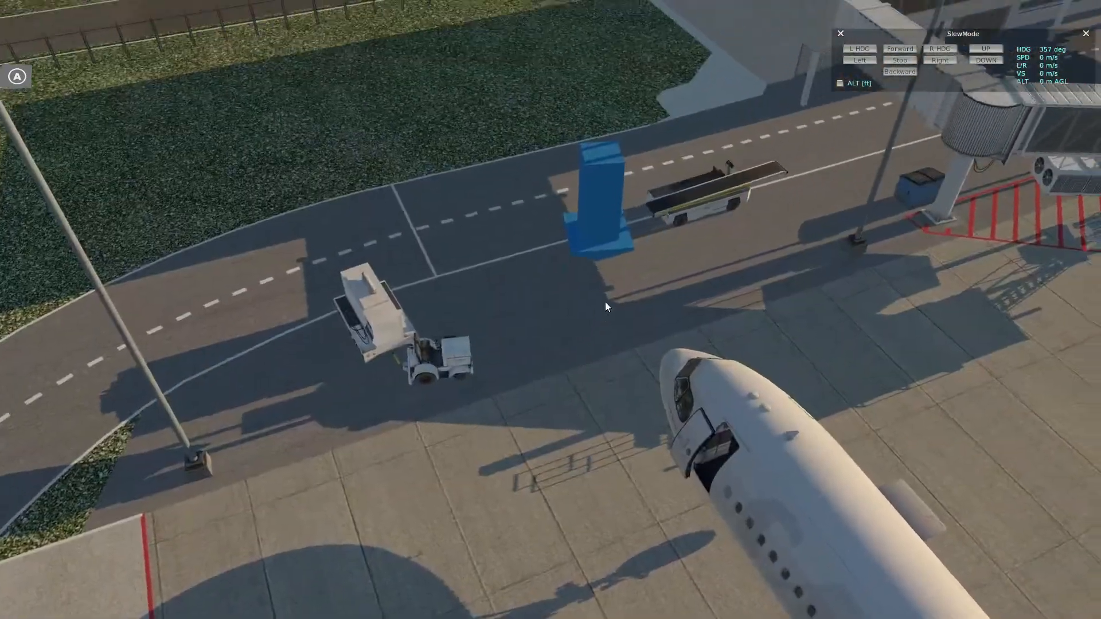
# Examine the blue marker, the aircraft's nose and the surrounding stand and terminal from an elevated outside view
pyautogui.moveTo(606, 303); pyautogui.dragTo(686, 201, button='right')
pyautogui.scroll(3, 648, 274)
pyautogui.scroll(-3, 648, 274)
pyautogui.scroll(-2, 648, 273)
pyautogui.scroll(-3, 551, 309)
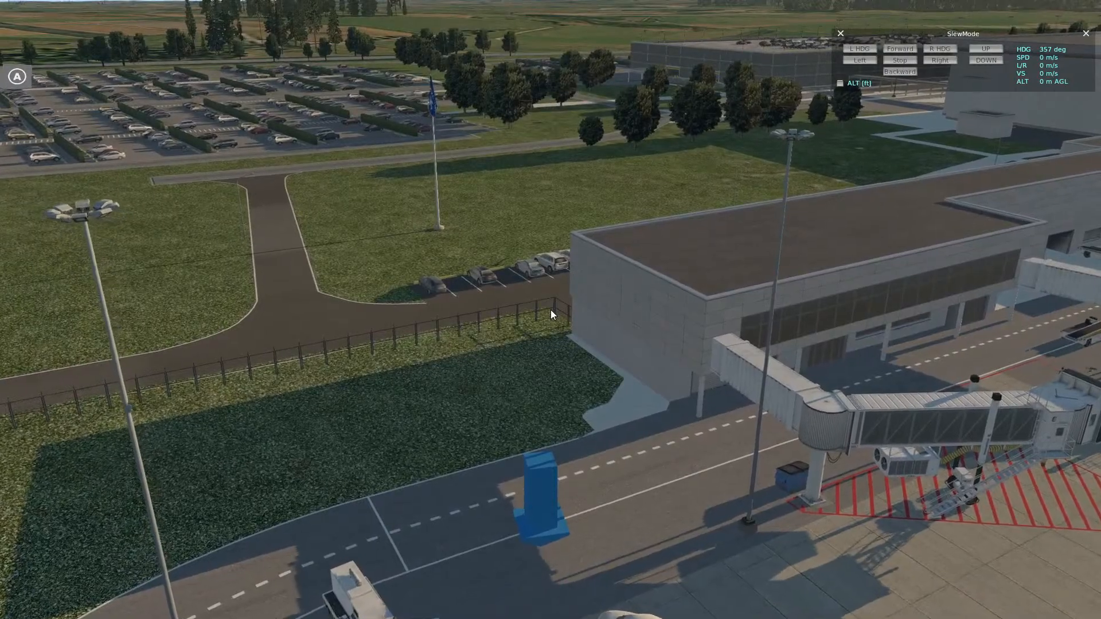
pyautogui.press('Down')
pyautogui.press('Up')
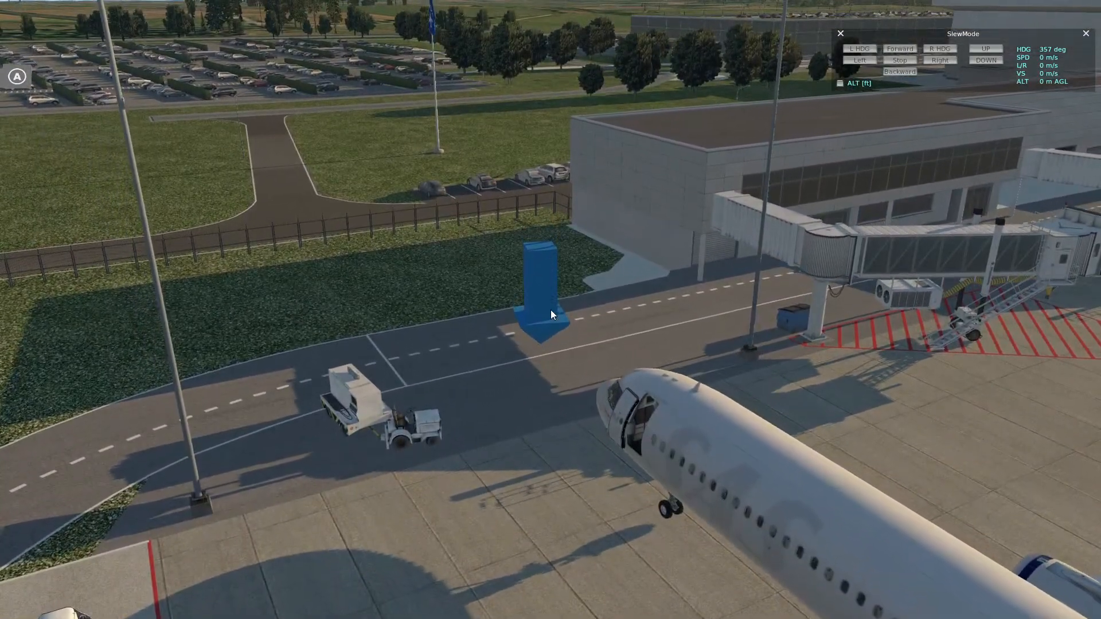
pyautogui.moveTo(551, 309); pyautogui.dragTo(526, 328, button='right')
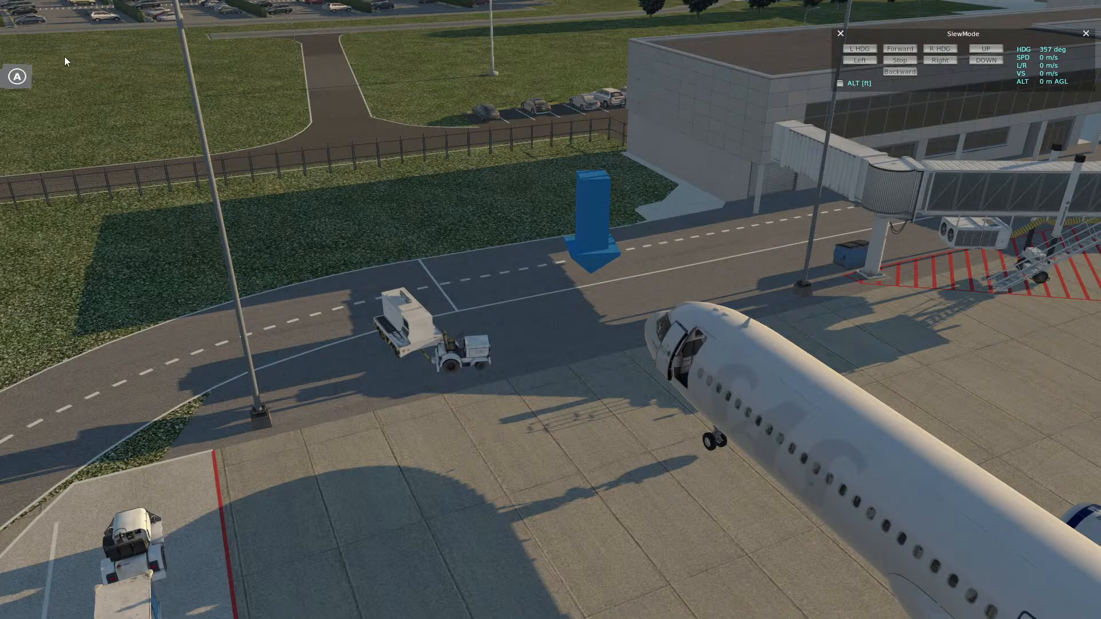
# Open the visual docking guidance setup in the SAM Authoring Tool and set its display range to 31 m
pyautogui.click(158, 8)
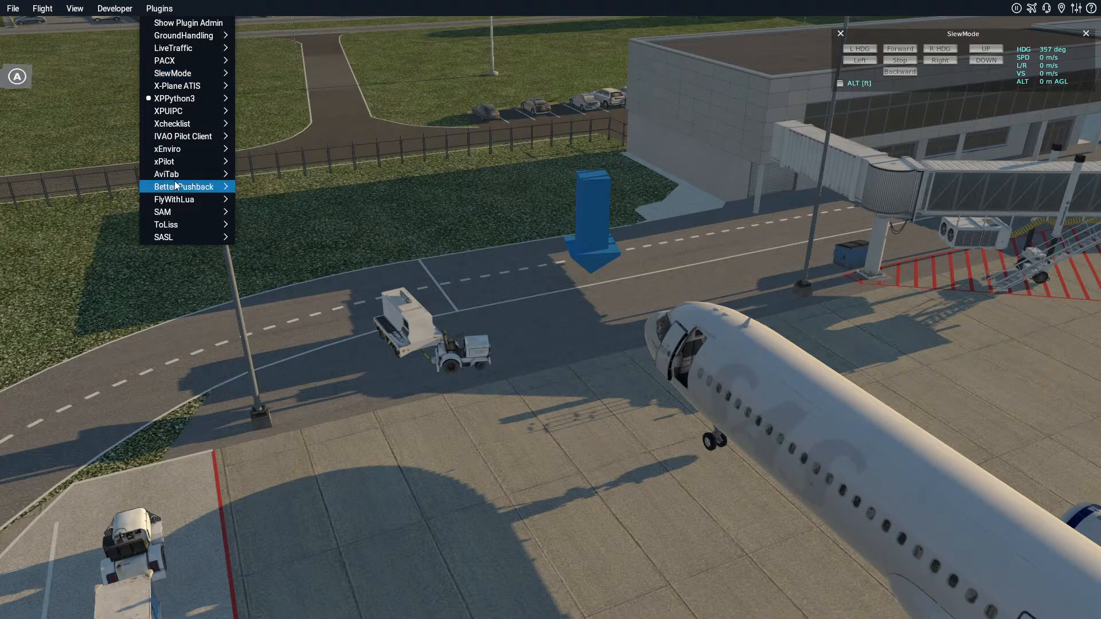
pyautogui.moveTo(177, 212)
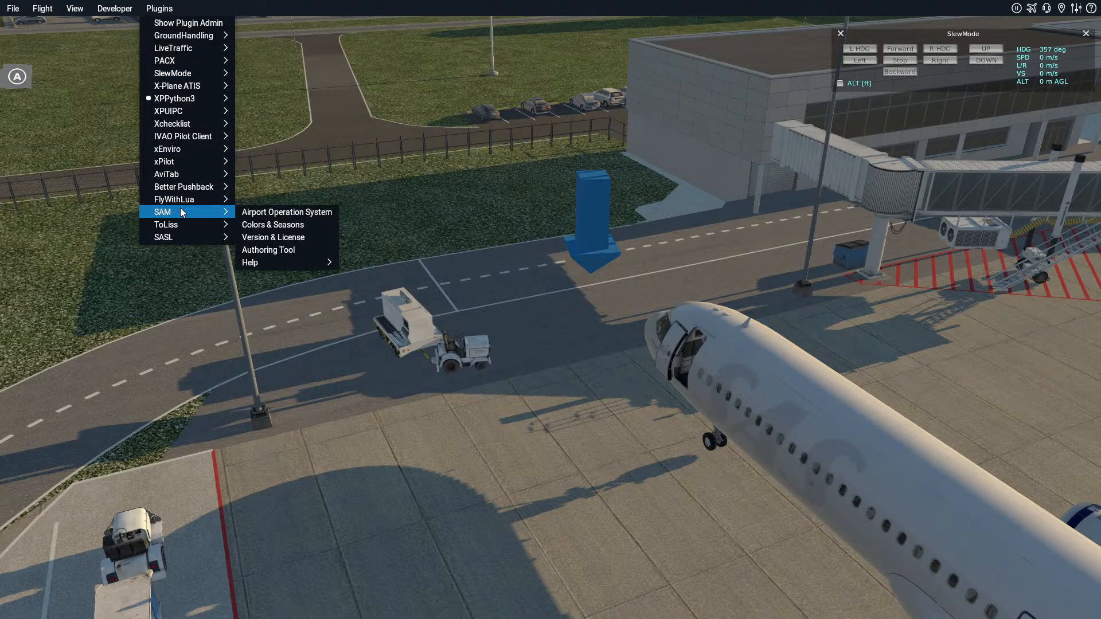
pyautogui.click(282, 249)
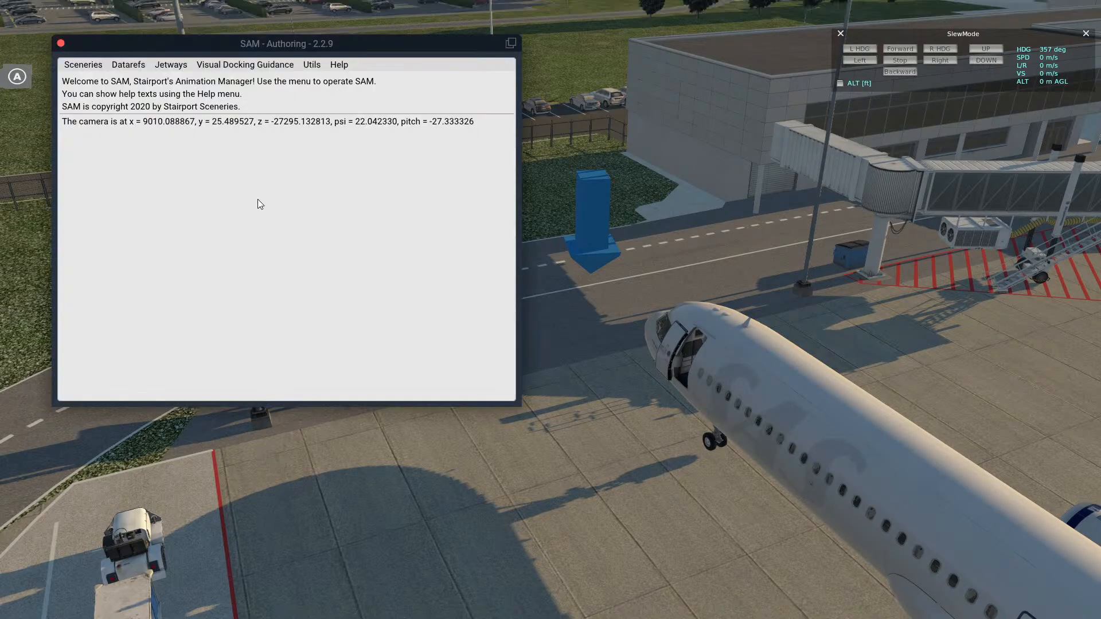
pyautogui.click(241, 64)
pyautogui.click(218, 95)
pyautogui.moveTo(217, 86); pyautogui.dragTo(174, 81)
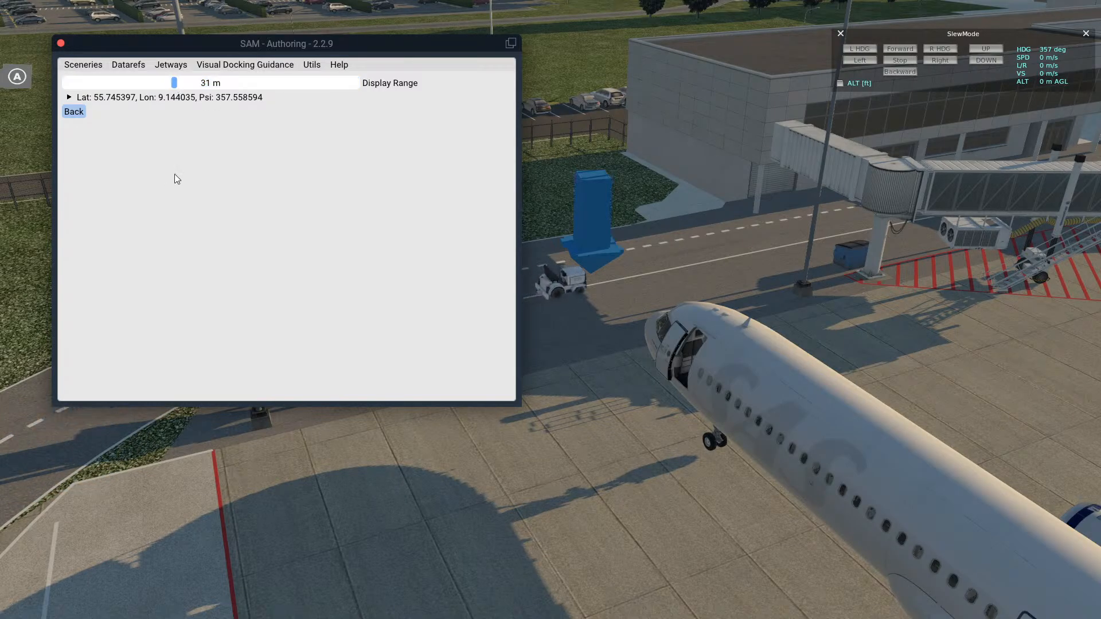
# Fill the nearby docking object's coordinates and heading from the current aircraft position and enter Marshall-G25 as its Id
pyautogui.click(129, 98)
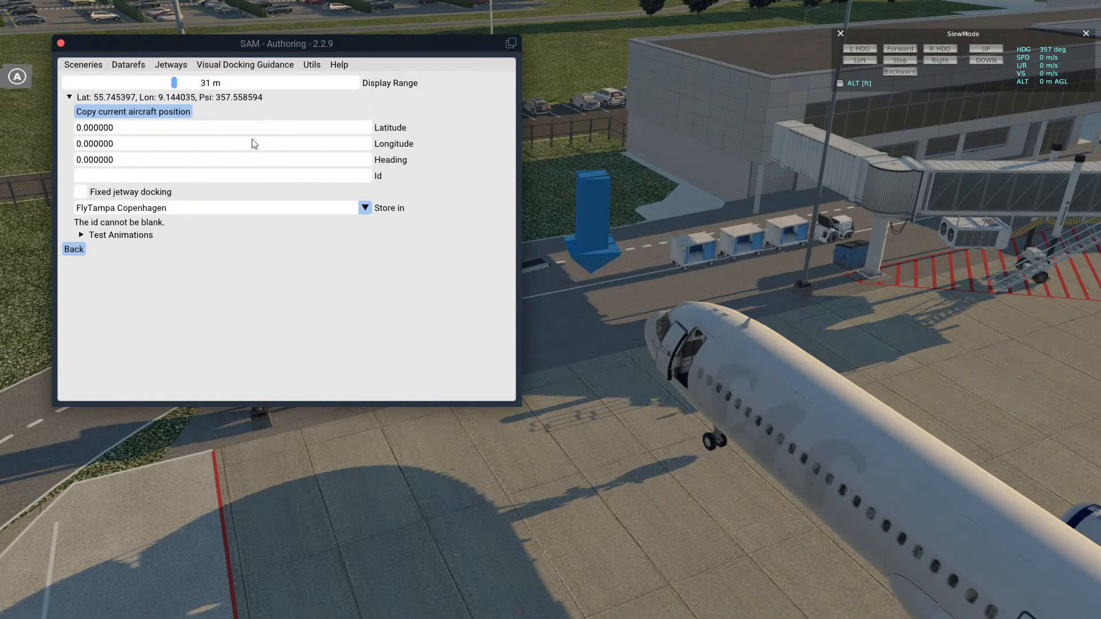
pyautogui.click(156, 113)
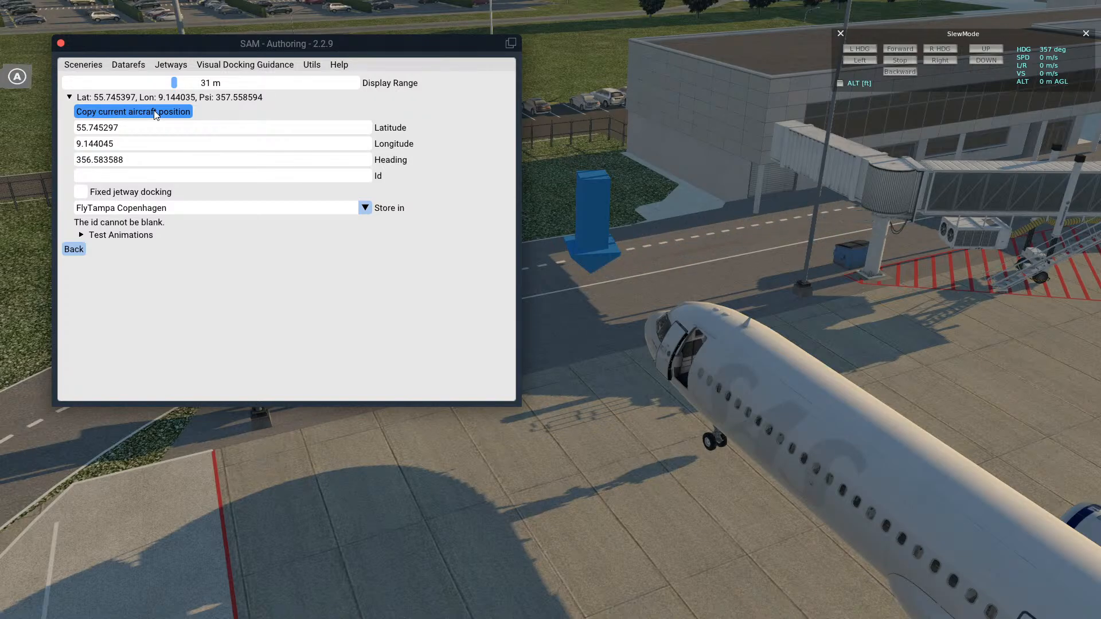
pyautogui.click(131, 177)
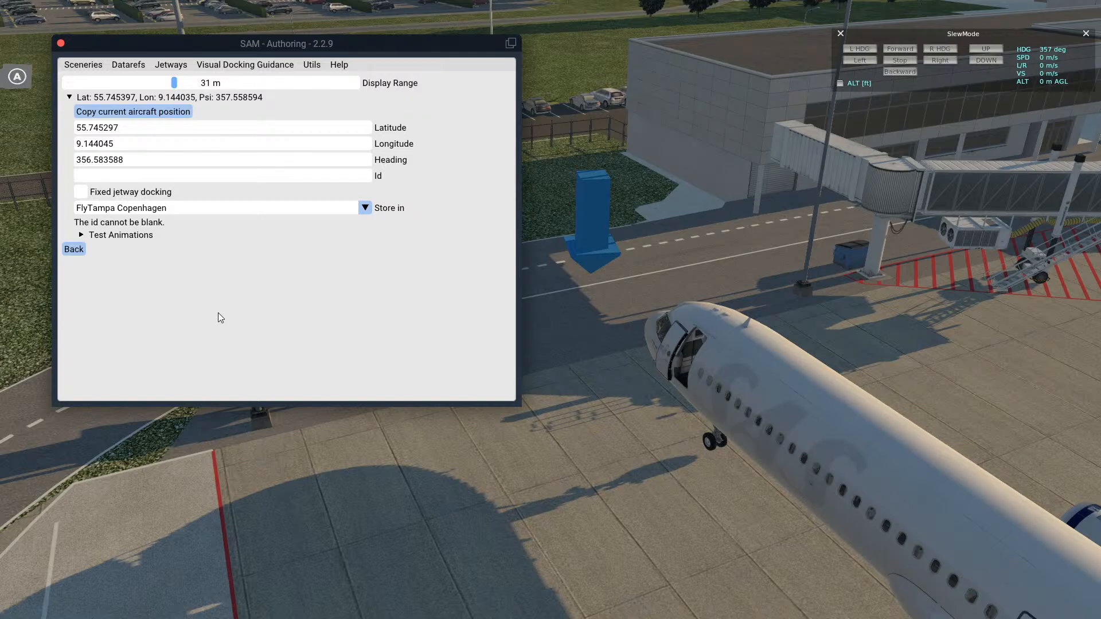
pyautogui.write('Mars')
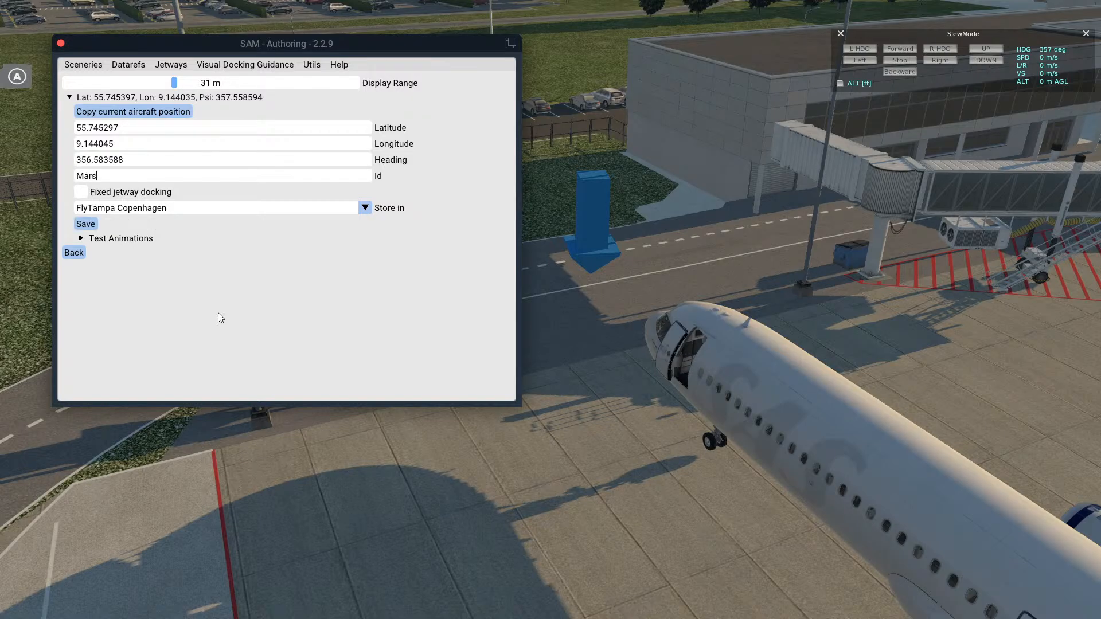
pyautogui.write('hall-G25')
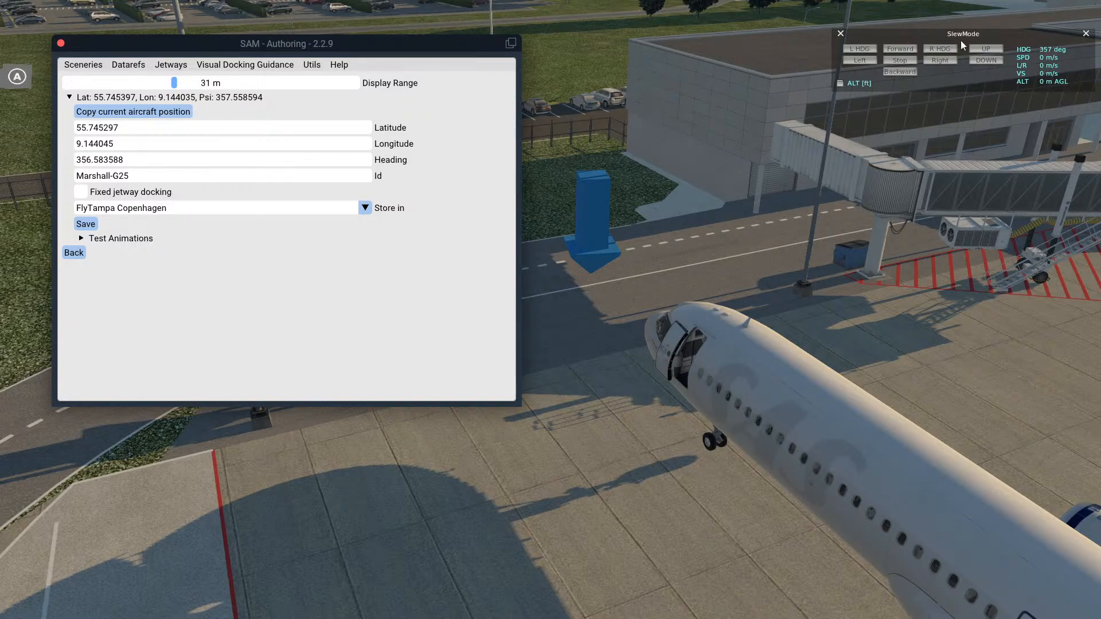
# Close SlewMode and copy the current aircraft position into the docking object again
pyautogui.click(841, 33)
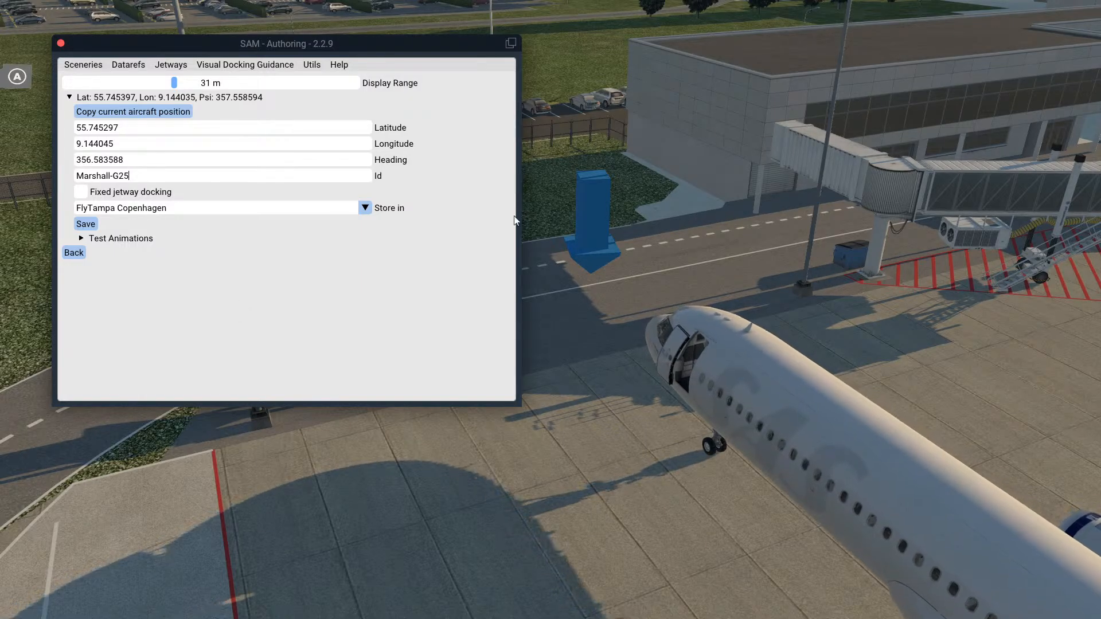
pyautogui.click(148, 113)
pyautogui.click(148, 113)
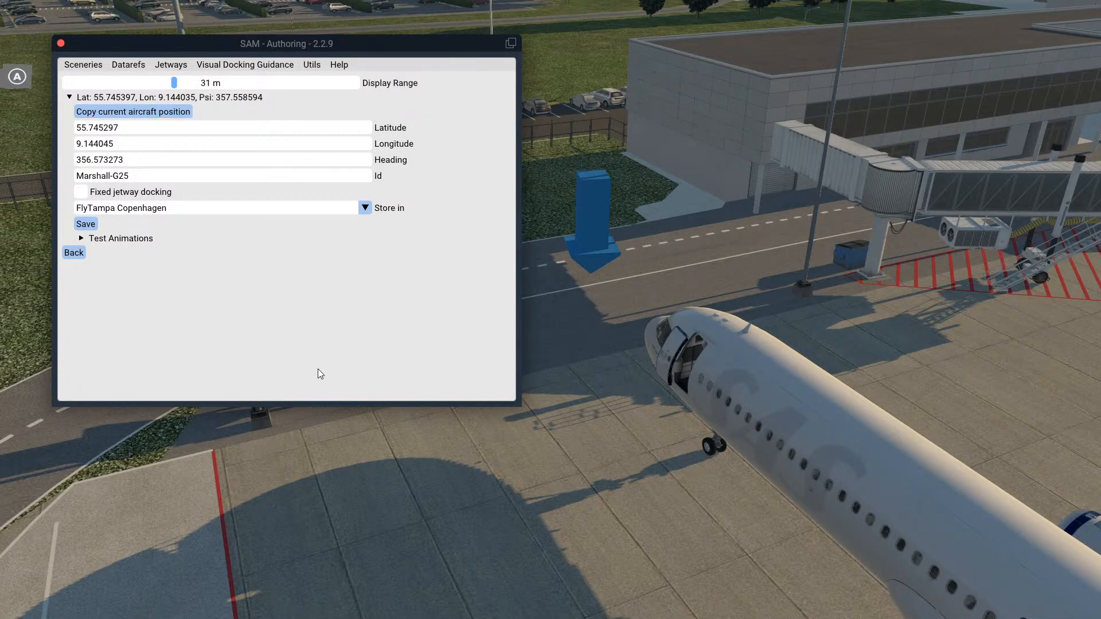
pyautogui.click(159, 8)
pyautogui.moveTo(178, 150)
pyautogui.click(271, 8)
# Override the docking object's test animations and set the status to 1 to show the marshaller
pyautogui.click(120, 238)
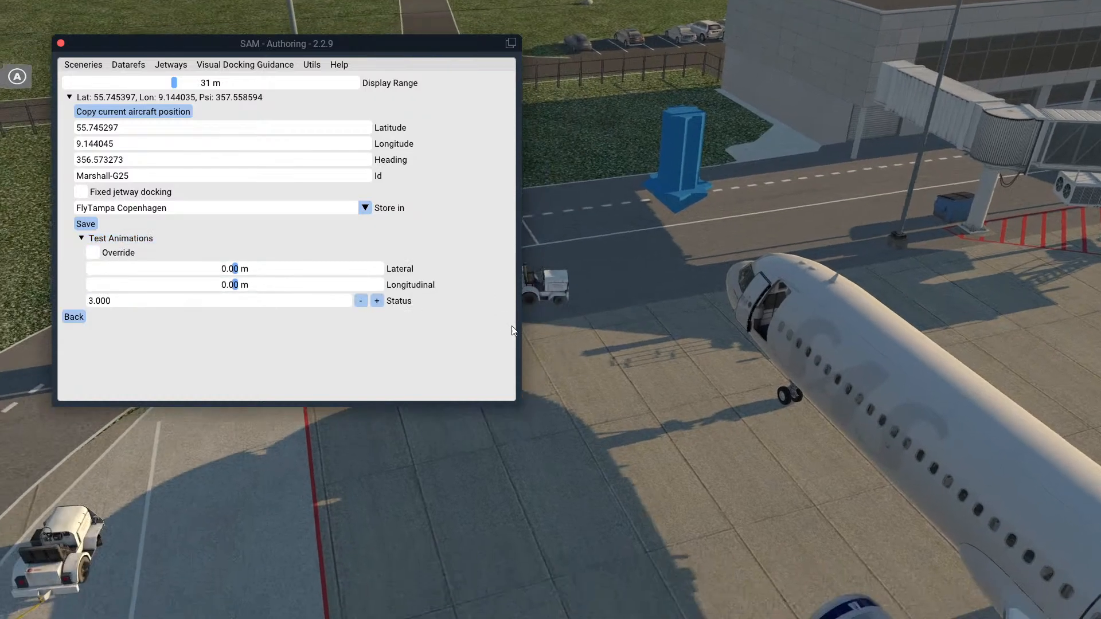
pyautogui.moveTo(512, 331)
pyautogui.mouseDown(button='right')
pyautogui.moveTo(514, 313)
pyautogui.moveTo(529, 327)
pyautogui.mouseUp(button='right')
pyautogui.scroll(1, 611, 287)
pyautogui.scroll(3, 611, 285)
pyautogui.moveTo(611, 285)
pyautogui.mouseDown(button='right')
pyautogui.moveTo(679, 274)
pyautogui.moveTo(553, 302)
pyautogui.moveTo(583, 293)
pyautogui.moveTo(556, 334)
pyautogui.moveTo(555, 309)
pyautogui.moveTo(553, 336)
pyautogui.mouseUp(button='right')
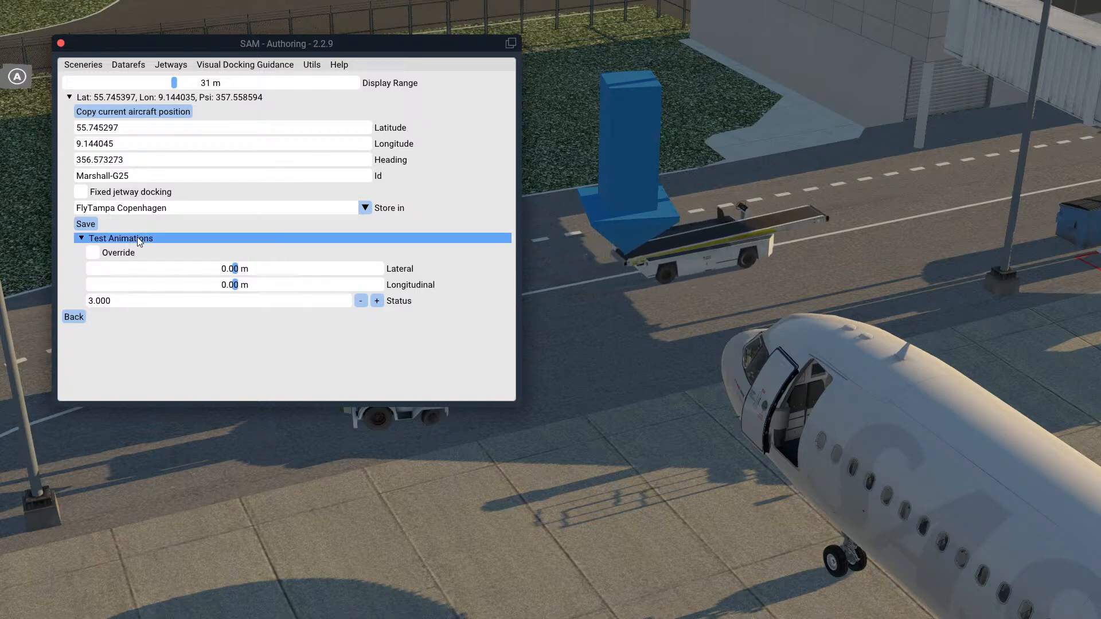
pyautogui.click(92, 252)
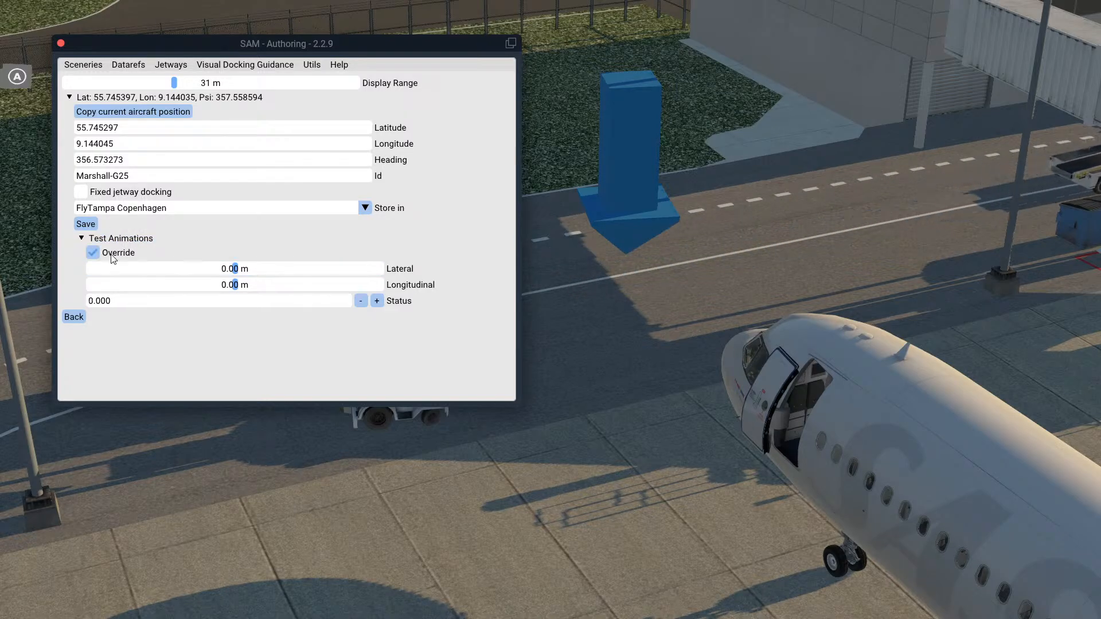
pyautogui.click(376, 302)
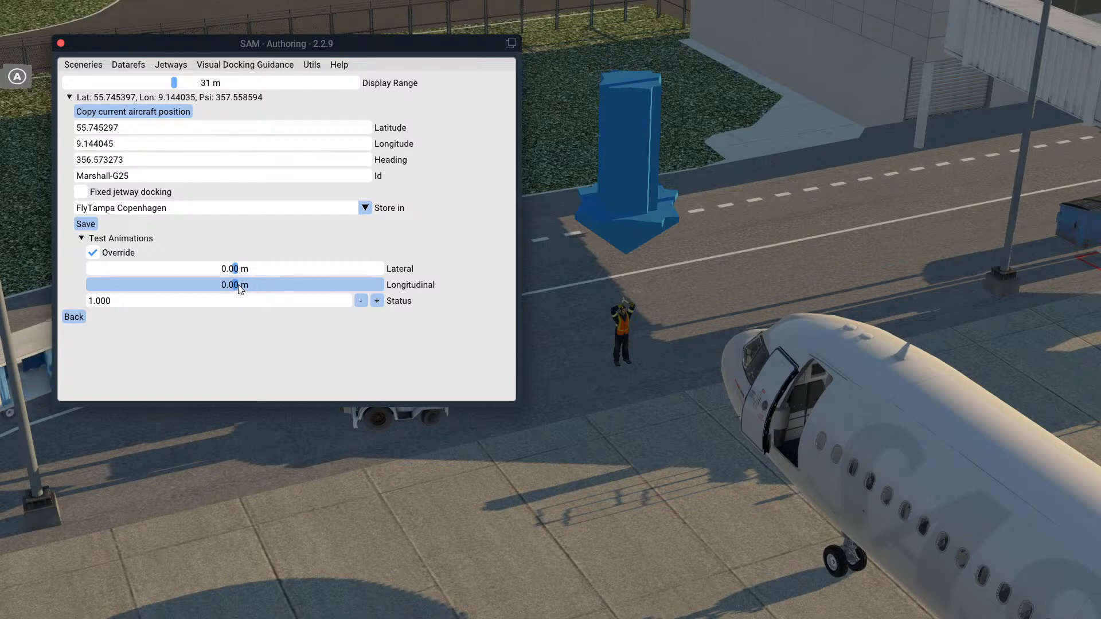
# Test the marshaller's signals with different longitudinal and lateral offsets, and turn the animation override off
pyautogui.moveTo(239, 284); pyautogui.dragTo(178, 287)
pyautogui.moveTo(255, 284); pyautogui.dragTo(304, 283)
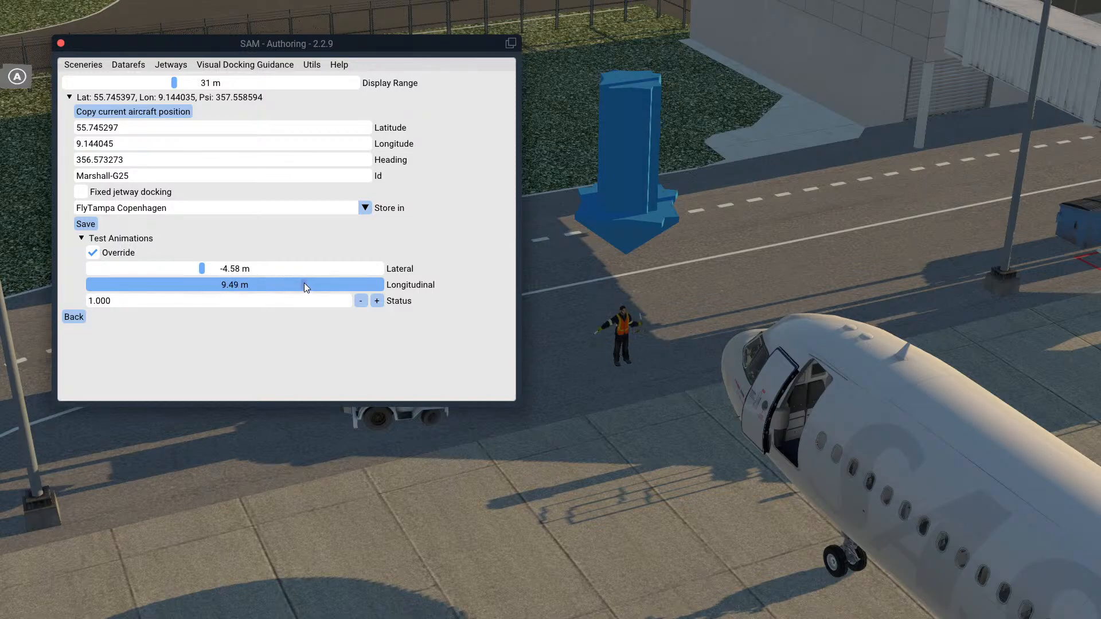
pyautogui.click(206, 269)
pyautogui.moveTo(207, 269); pyautogui.dragTo(236, 281)
pyautogui.click(121, 256)
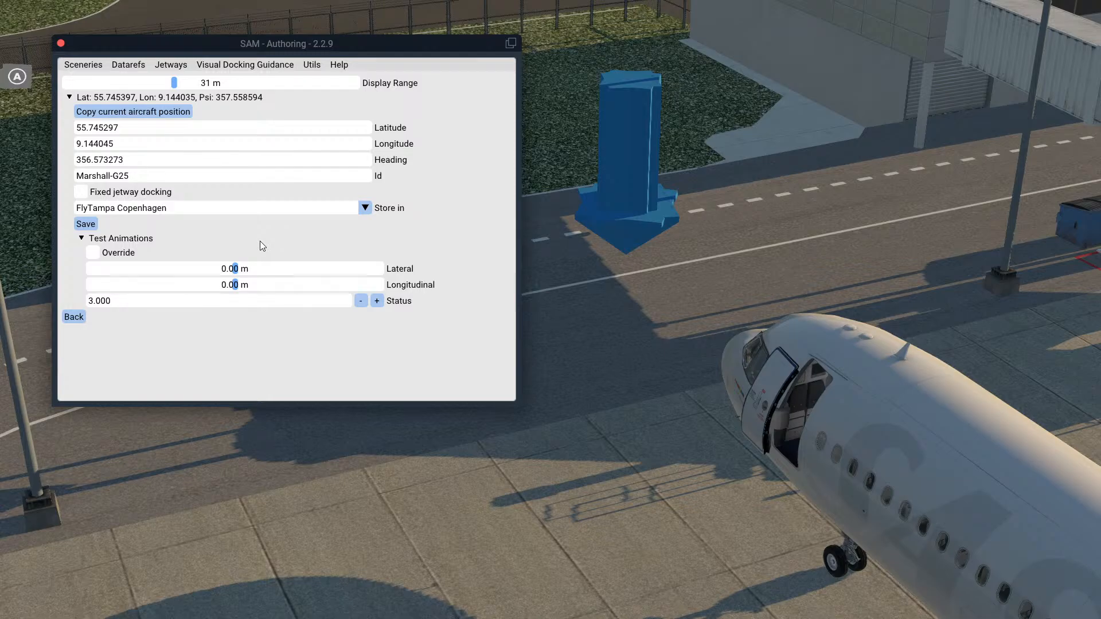
# Save the docking object in FlyTampa Copenhagen, check the saved Marshall-G25 entry and close SAM Authoring
pyautogui.click(86, 224)
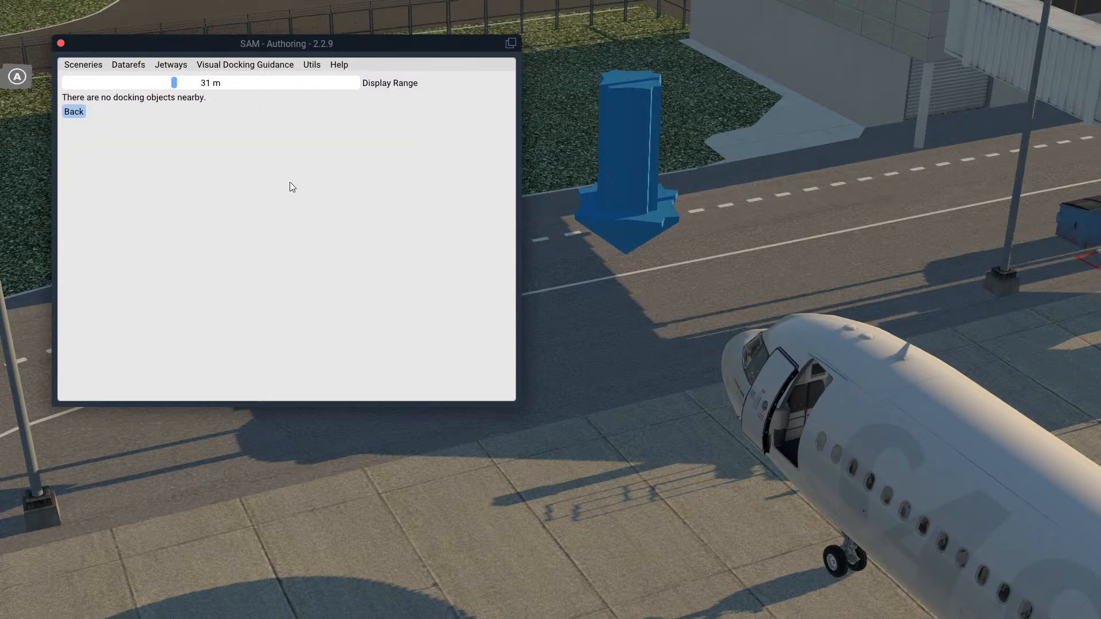
pyautogui.click(257, 65)
pyautogui.click(252, 81)
pyautogui.click(245, 66)
pyautogui.click(252, 93)
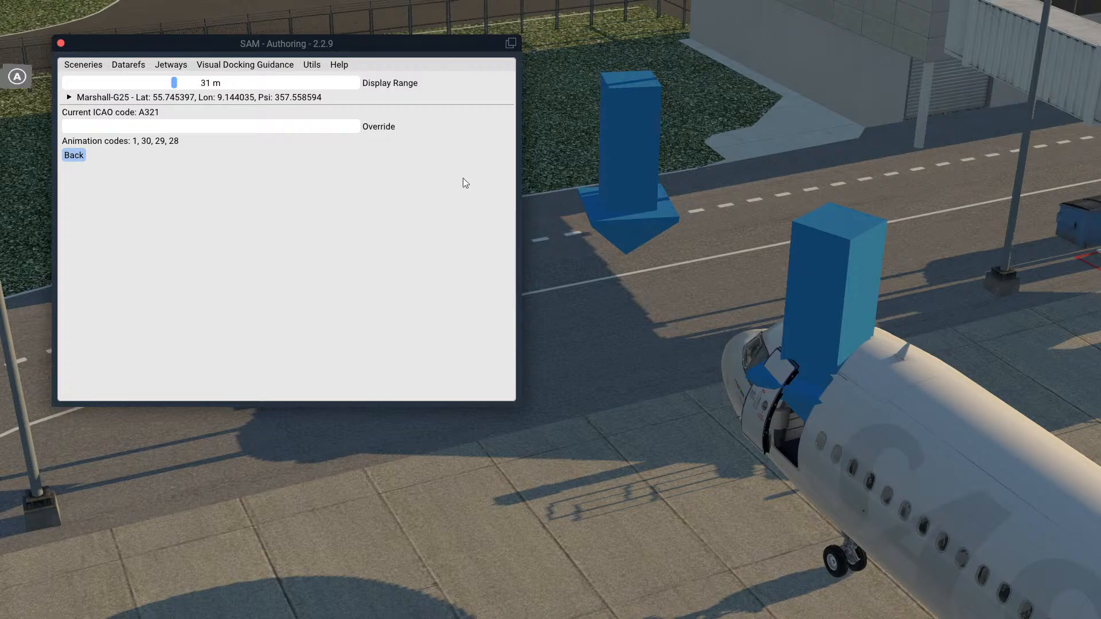
pyautogui.click(61, 44)
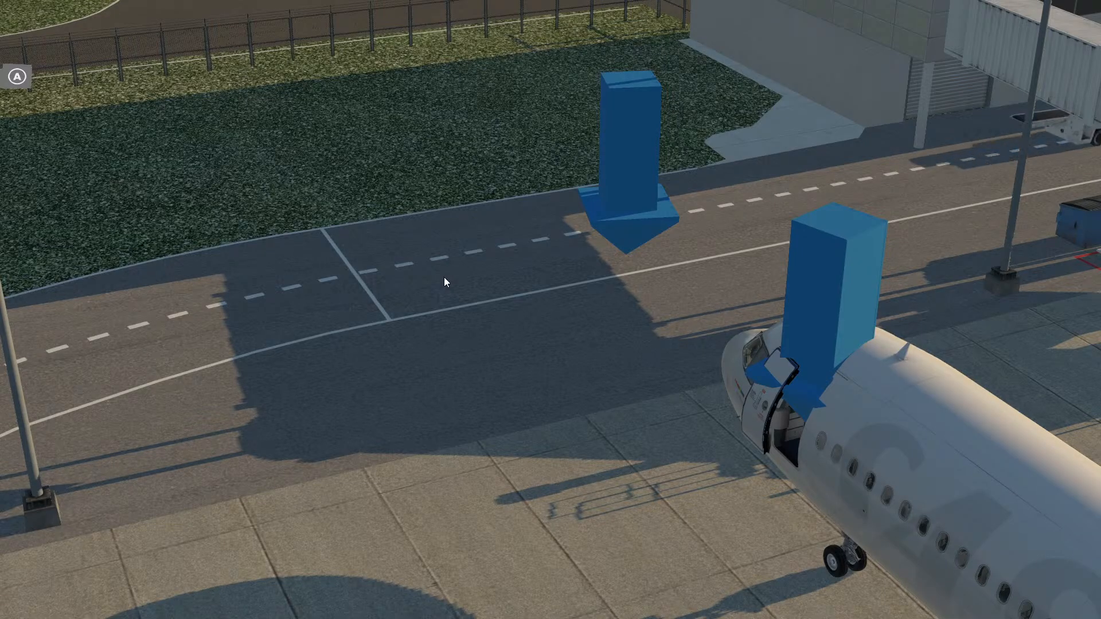
# Switch to the cockpit, start the APU and switch on both air conditioning packs on the overhead panel
pyautogui.hotkey('shift', '9')
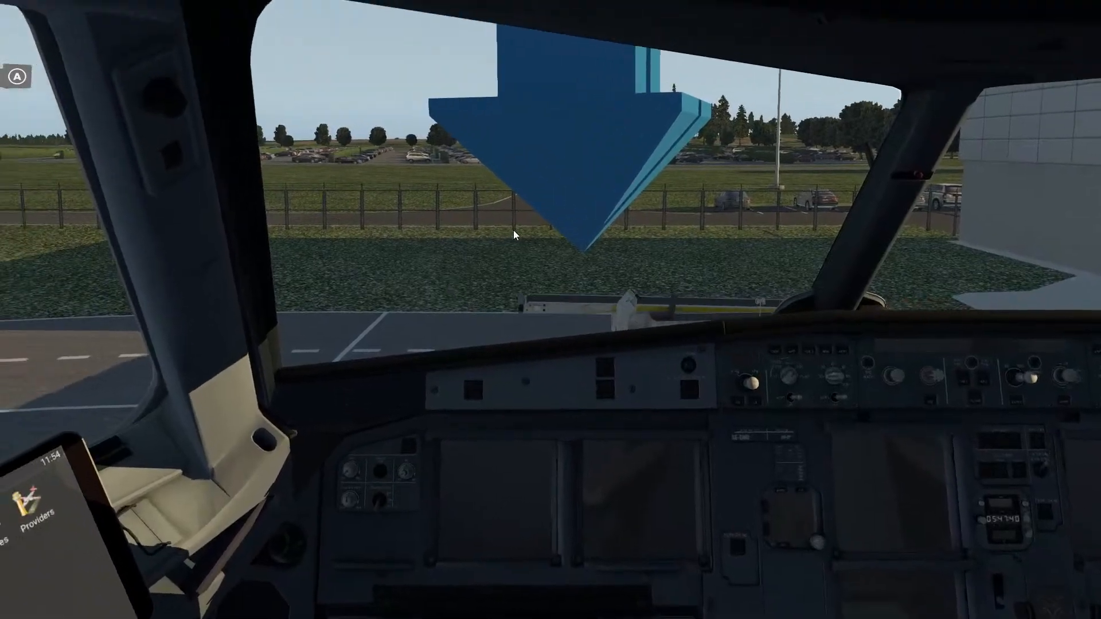
pyautogui.moveTo(579, 302)
pyautogui.mouseDown(button='right')
pyautogui.moveTo(688, 246)
pyautogui.moveTo(559, 303)
pyautogui.moveTo(578, 311)
pyautogui.mouseUp(button='right')
pyautogui.scroll(5, 631, 310)
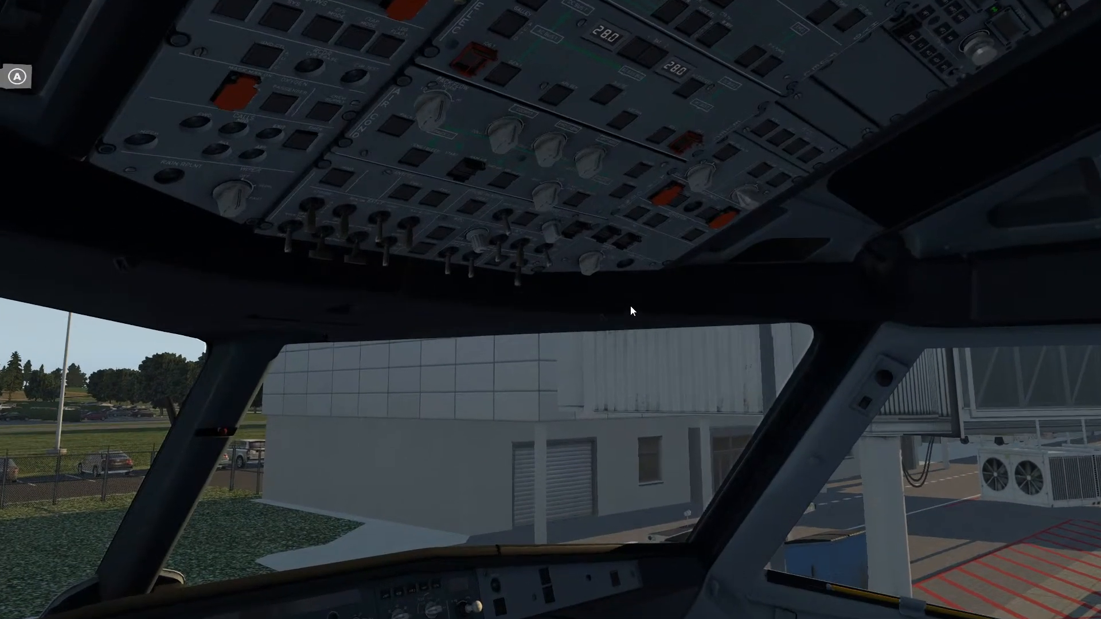
pyautogui.moveTo(671, 335); pyautogui.dragTo(546, 315, button='right')
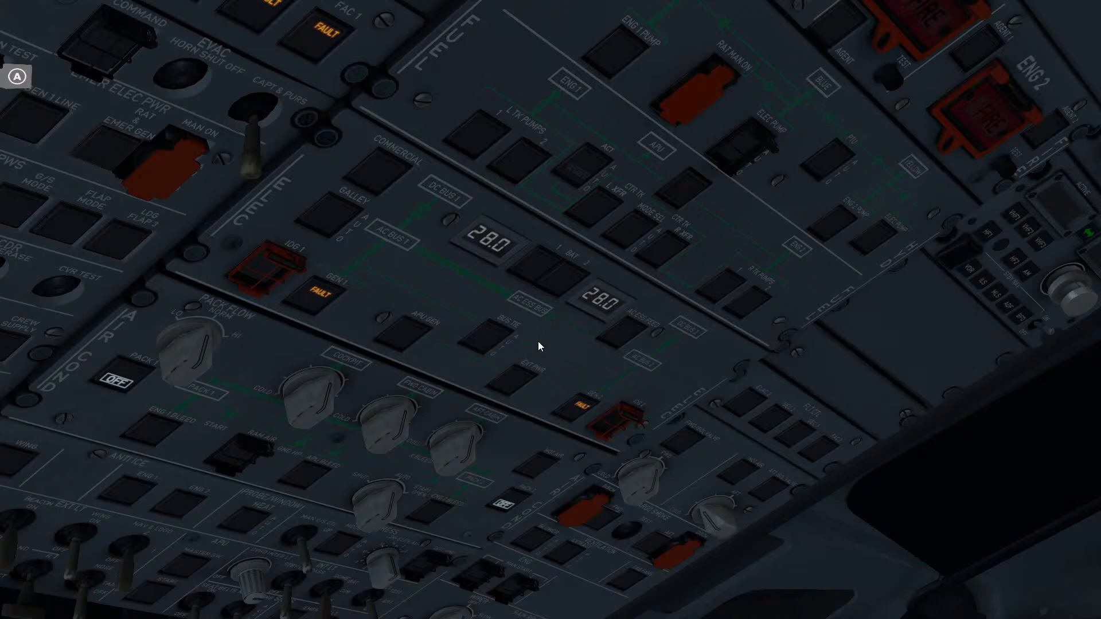
pyautogui.moveTo(561, 356); pyautogui.dragTo(548, 313, button='right')
pyautogui.click(550, 310)
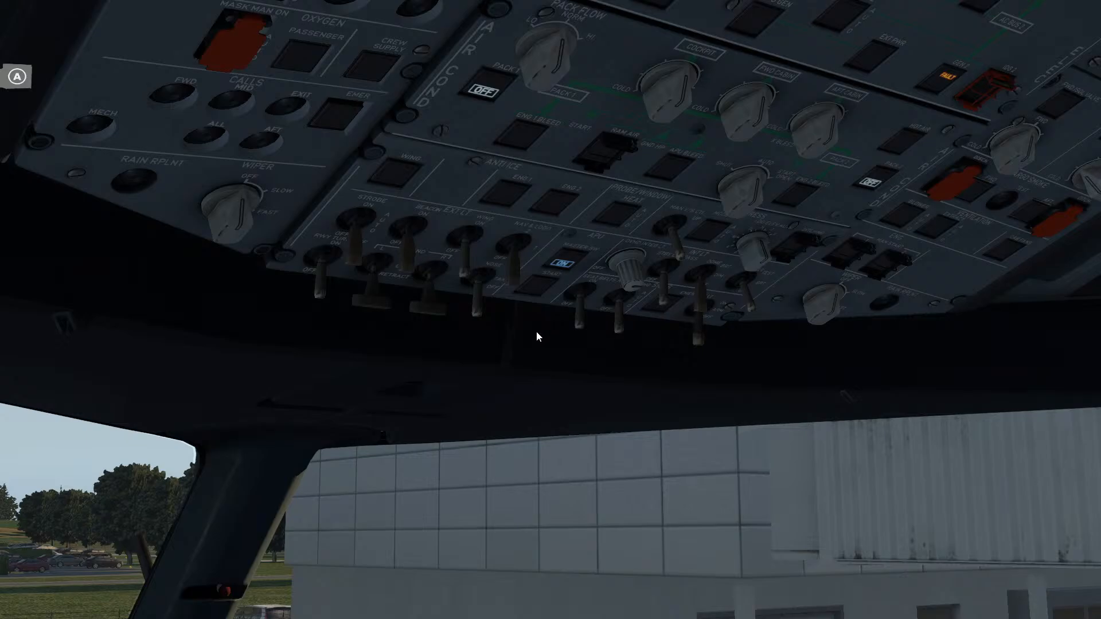
pyautogui.click(480, 97)
pyautogui.click(869, 182)
pyautogui.click(535, 293)
# Look over the centre instrument panel and the captain's displays and brightness knobs
pyautogui.moveTo(503, 348); pyautogui.dragTo(470, 478, button='right')
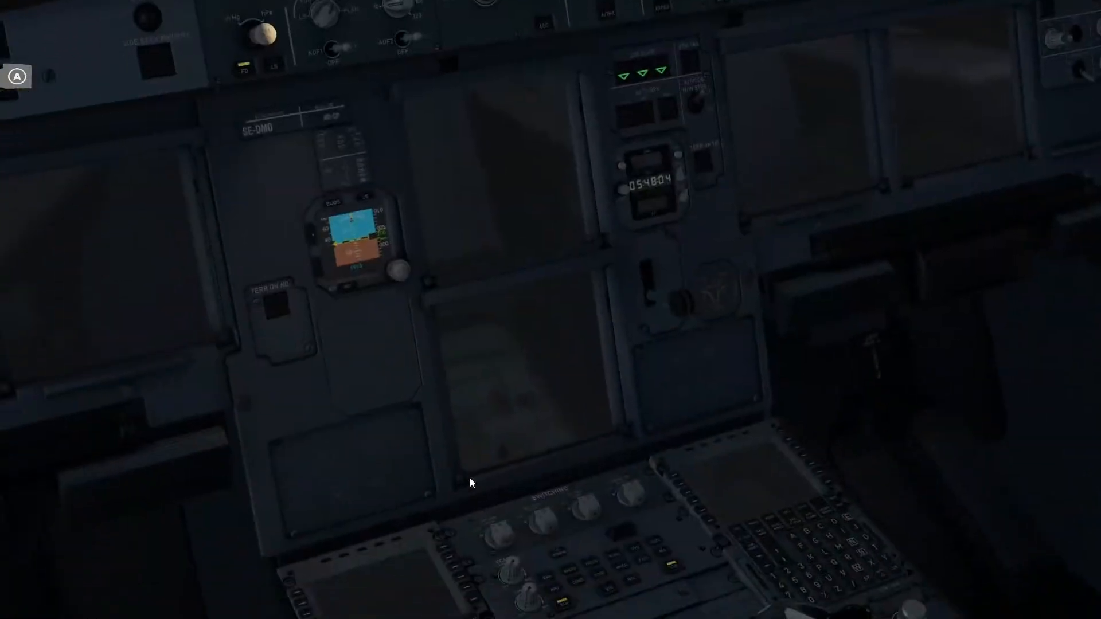
pyautogui.moveTo(331, 430); pyautogui.dragTo(161, 404, button='right')
pyautogui.moveTo(618, 295); pyautogui.dragTo(536, 317, button='right')
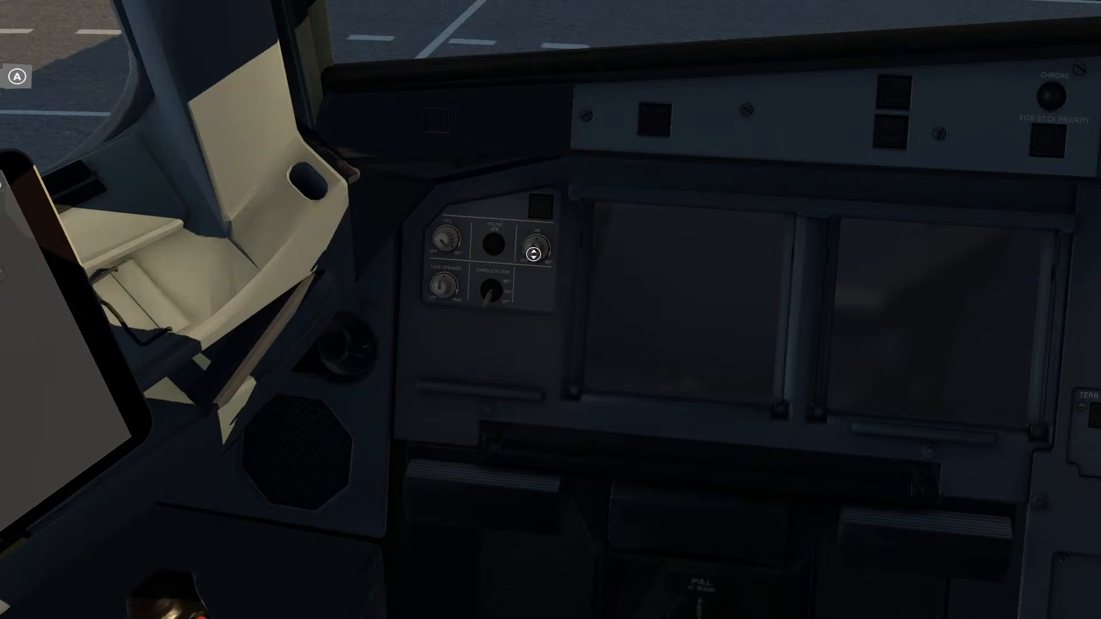
# Examine the parked aircraft and the docking markers from outside, circling from the nose around to the tail
pyautogui.hotkey('shift', '4')
pyautogui.press('Up')
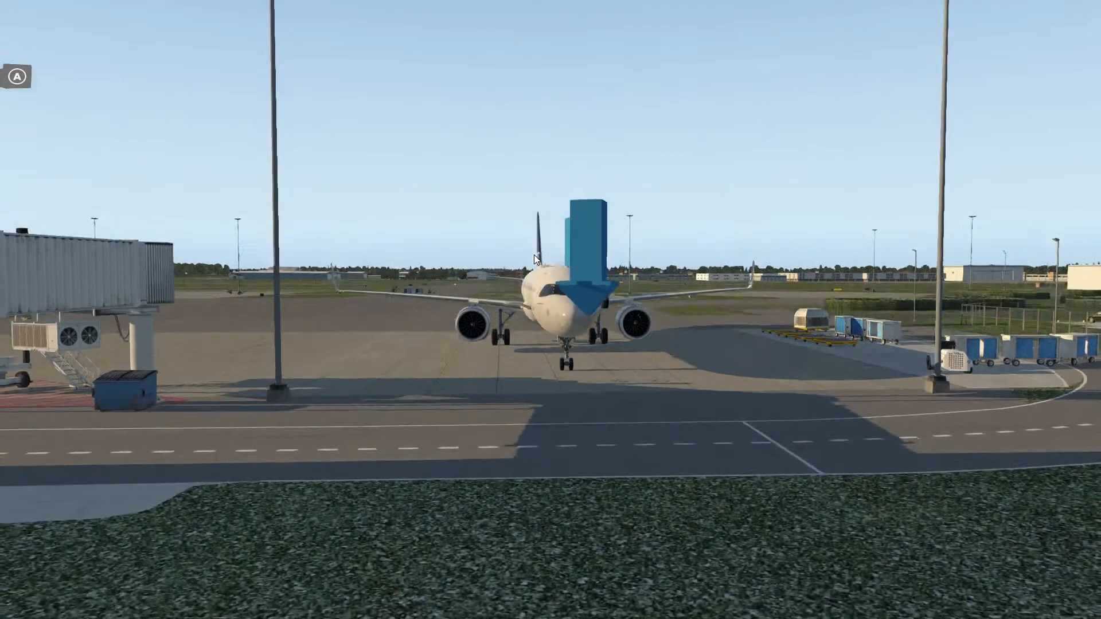
pyautogui.press('Right')
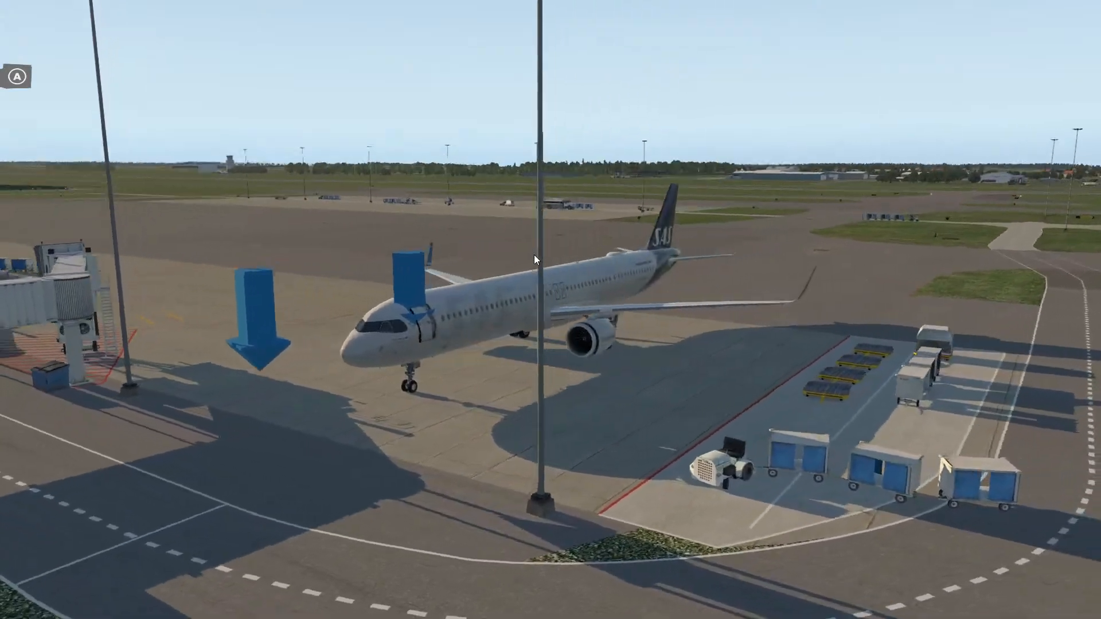
pyautogui.press('Up')
pyautogui.press('Right')
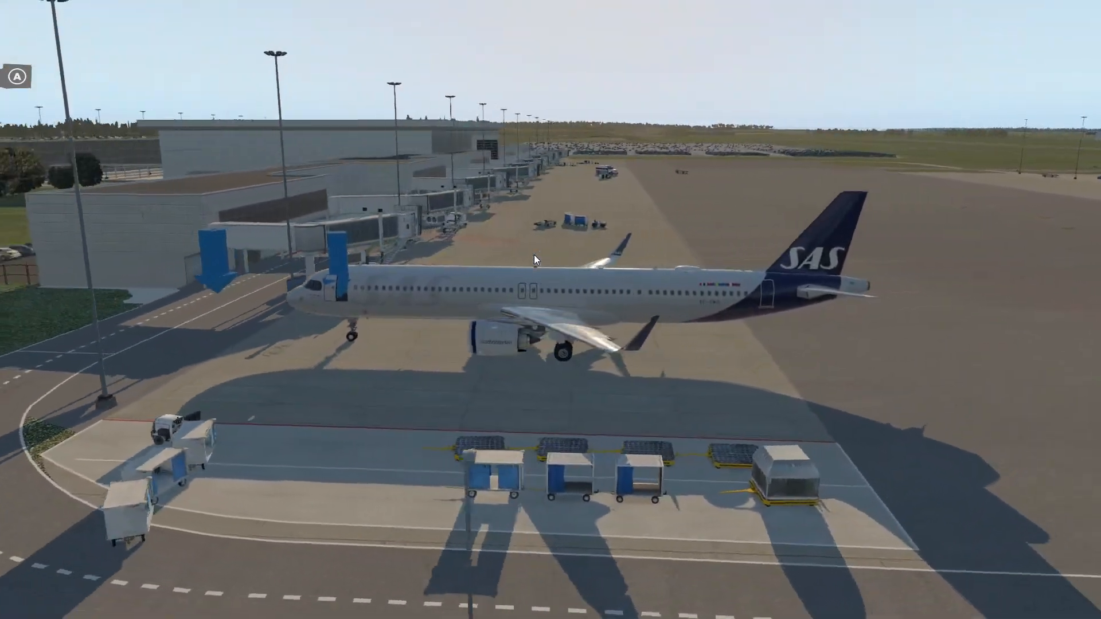
pyautogui.press('Right')
pyautogui.press('Down')
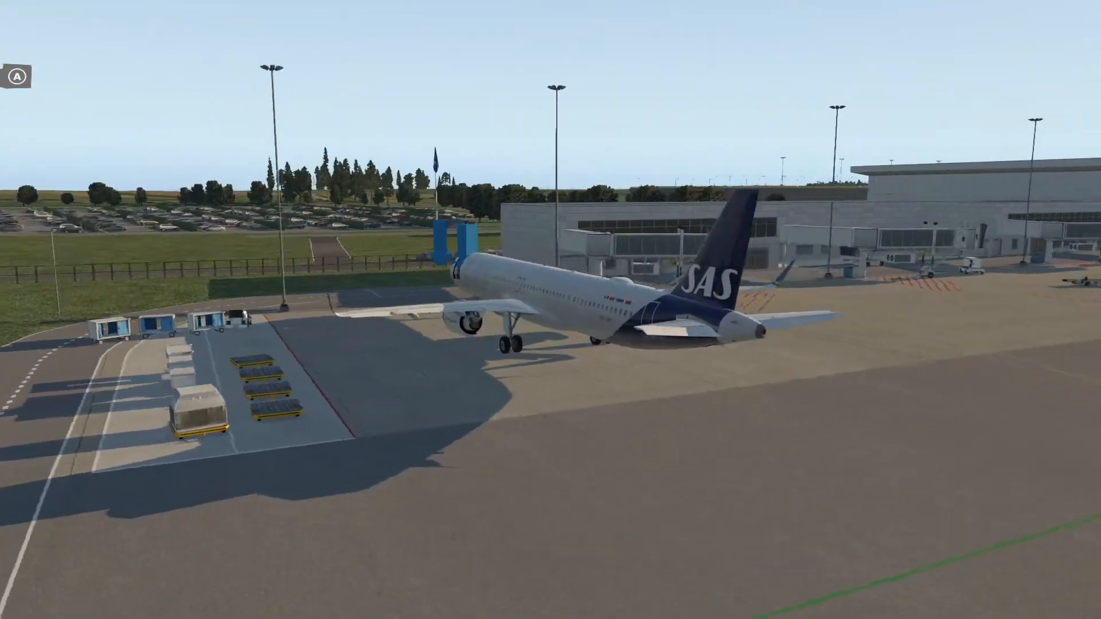
pyautogui.press('Right')
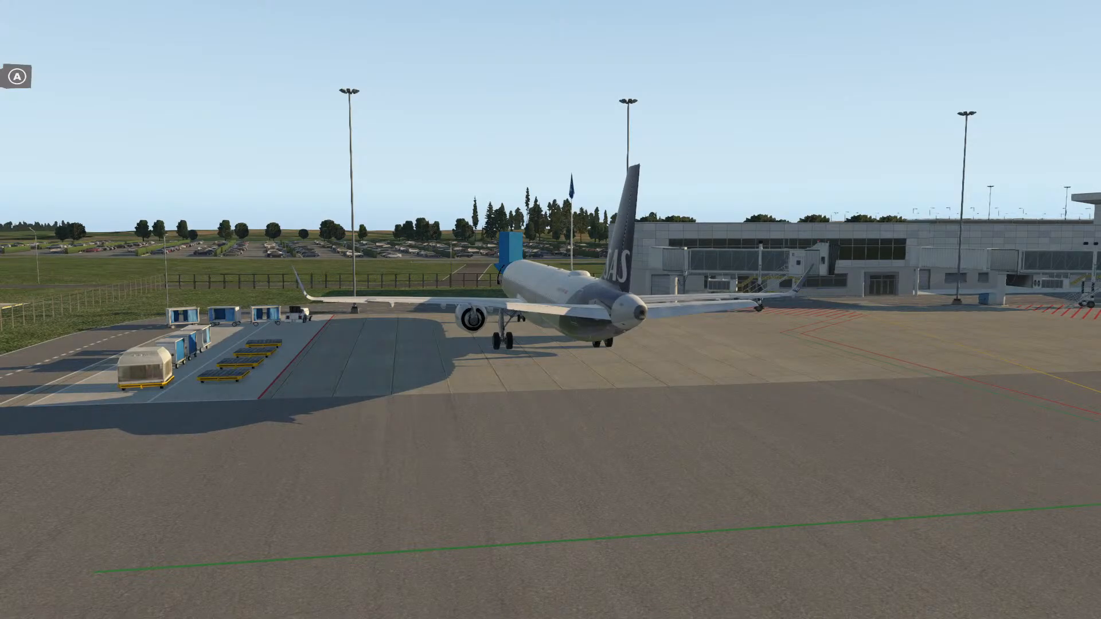
pyautogui.press('=')
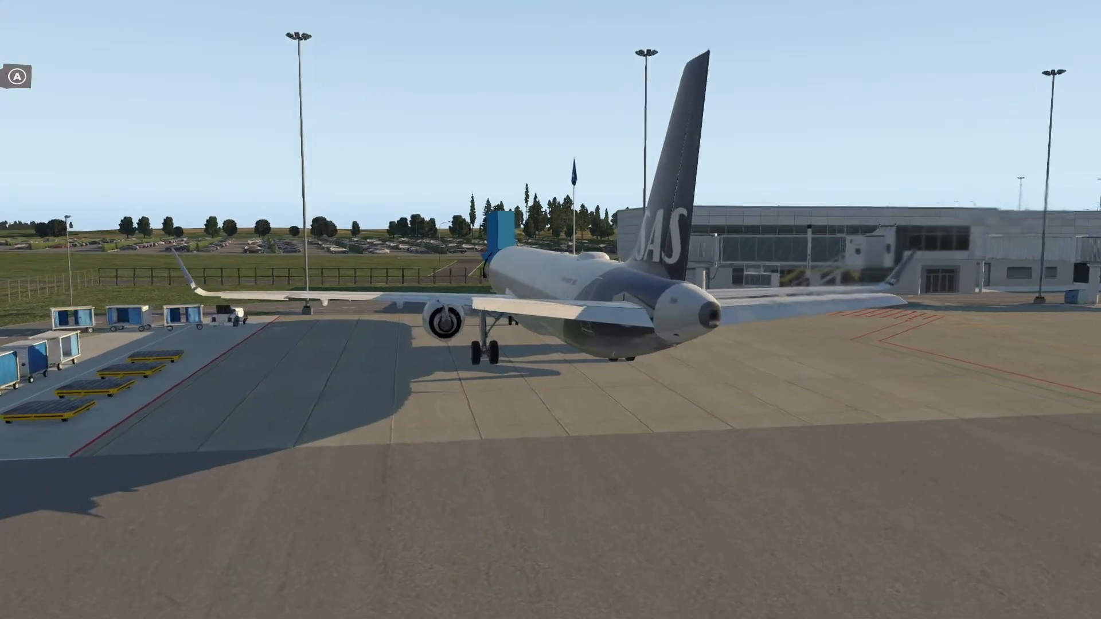
# View the parked aircraft's tail, engines and landing gear from low behind it
pyautogui.press('=')
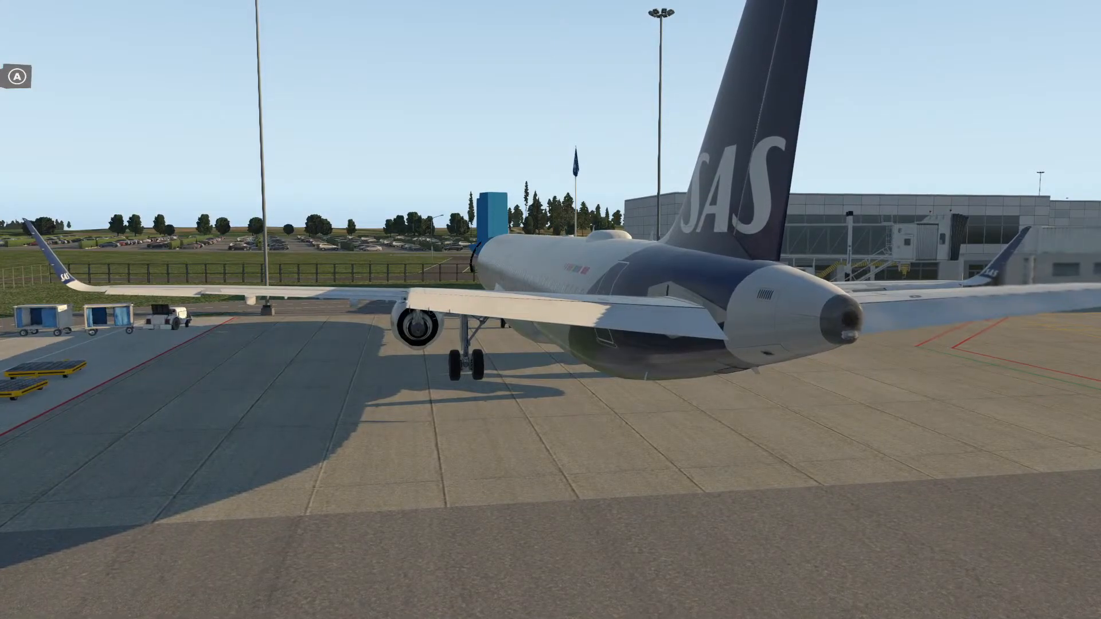
pyautogui.press('Down')
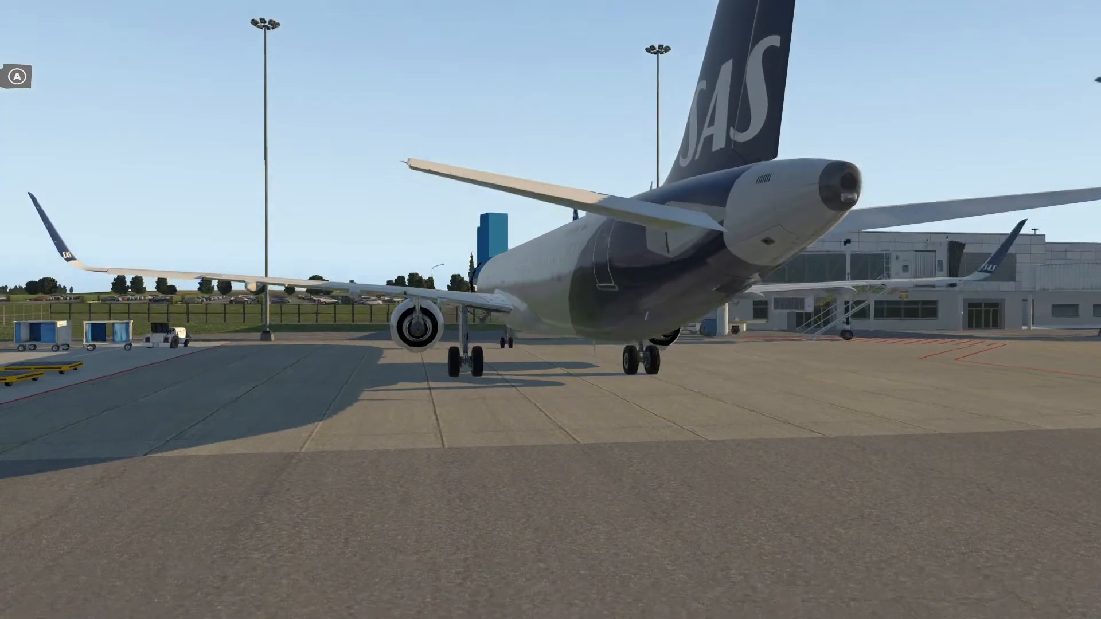
pyautogui.press('Right')
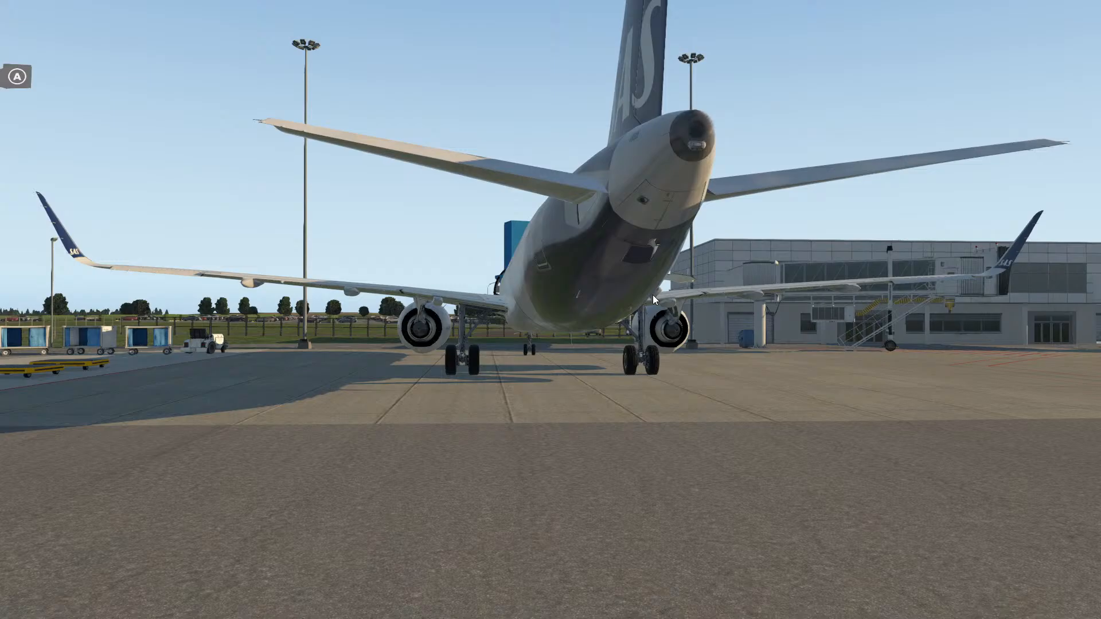
pyautogui.press('Left')
pyautogui.press('Up')
# Return to the cockpit and turn up the brightness of the captain's PFD and ND
pyautogui.hotkey('shift', '9')
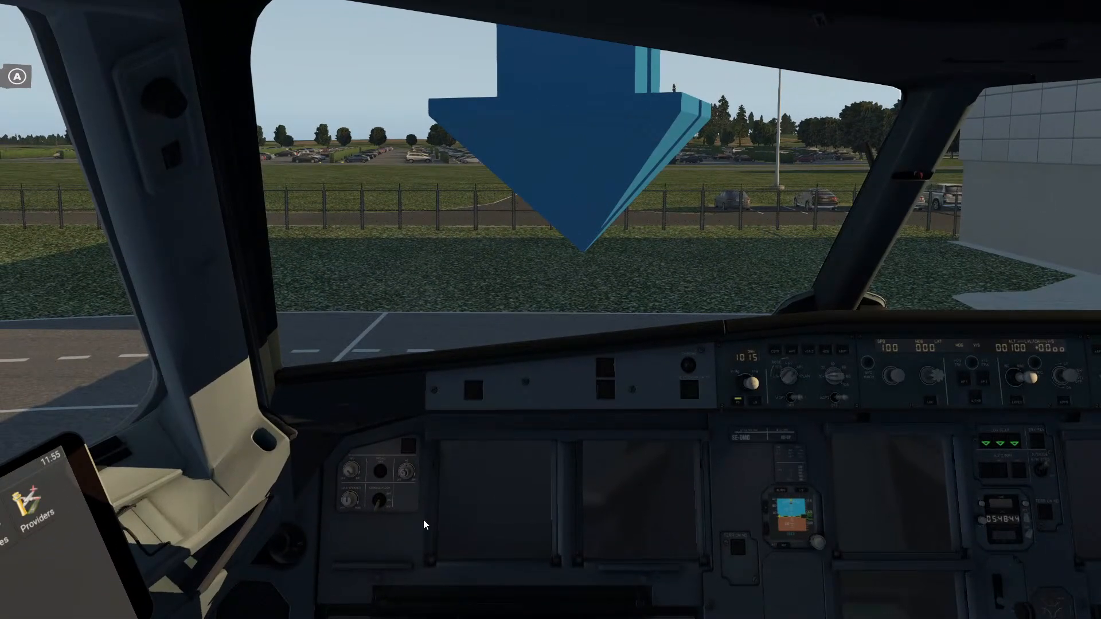
pyautogui.scroll(3, 422, 521)
pyautogui.moveTo(420, 522); pyautogui.dragTo(554, 311, button='right')
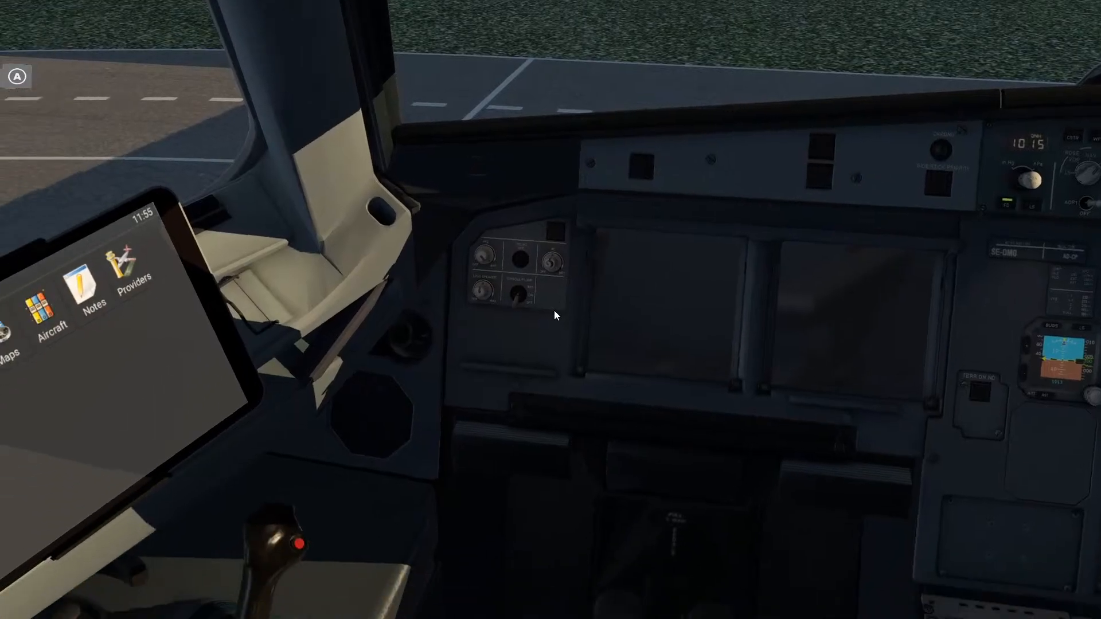
pyautogui.scroll(5, 554, 311)
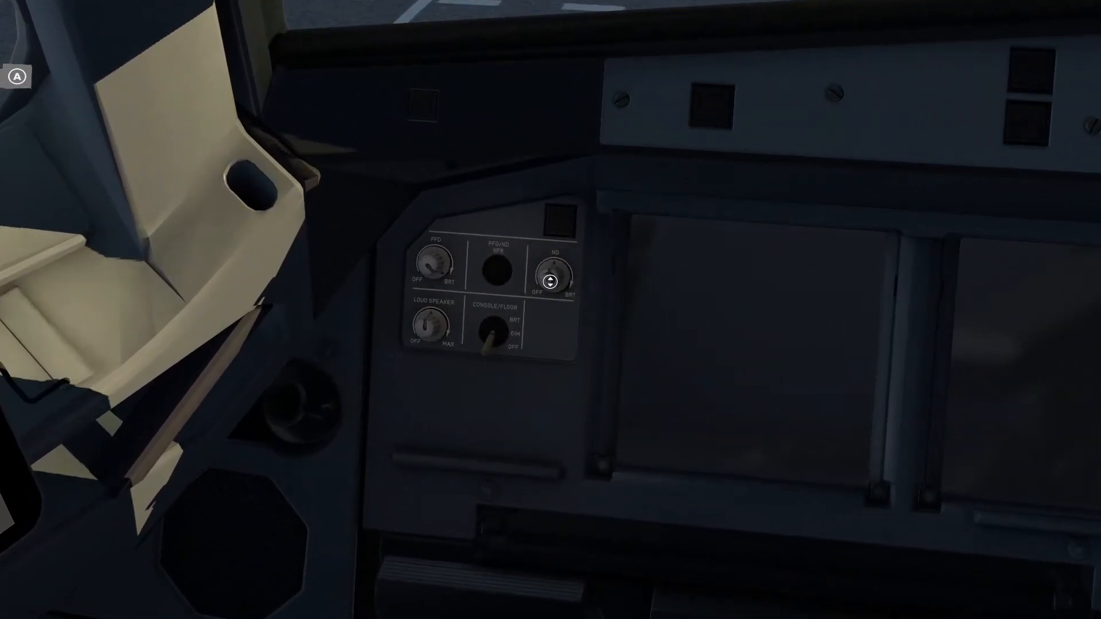
pyautogui.moveTo(625, 309); pyautogui.dragTo(721, 345, button='right')
pyautogui.moveTo(548, 318); pyautogui.dragTo(556, 331, button='right')
# Turn up the brightness of the upper and lower ECAM displays and check the centre instrument panel
pyautogui.scroll(2, 591, 296)
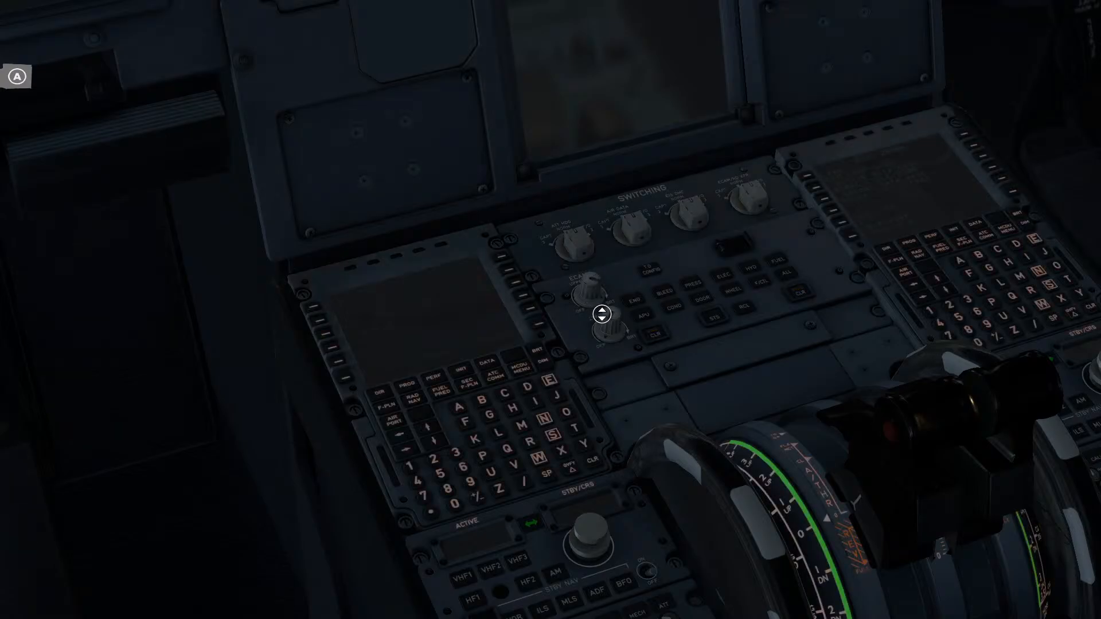
pyautogui.scroll(5, 604, 317)
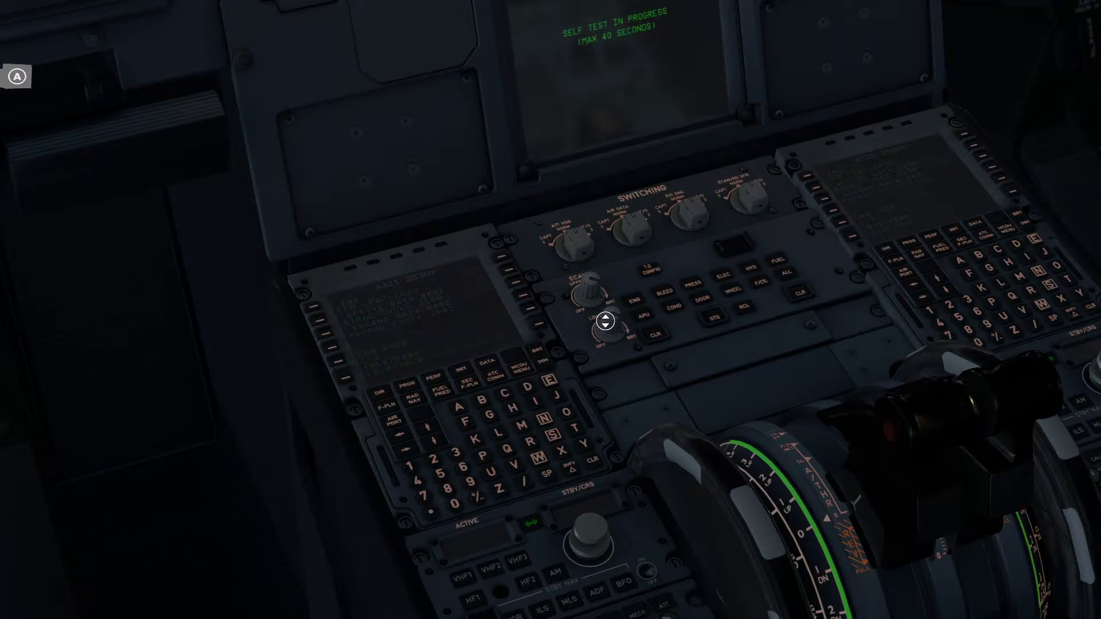
pyautogui.moveTo(700, 350); pyautogui.dragTo(701, 350, button='right')
pyautogui.scroll(-5, 700, 350)
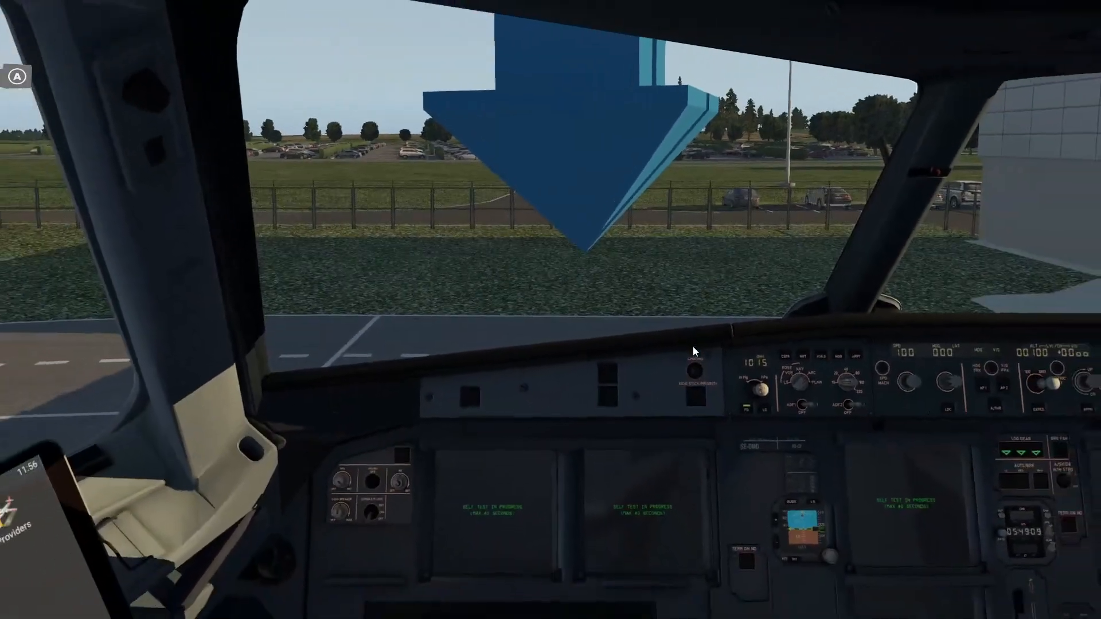
pyautogui.moveTo(706, 263); pyautogui.dragTo(552, 311, button='right')
pyautogui.scroll(8, 552, 310)
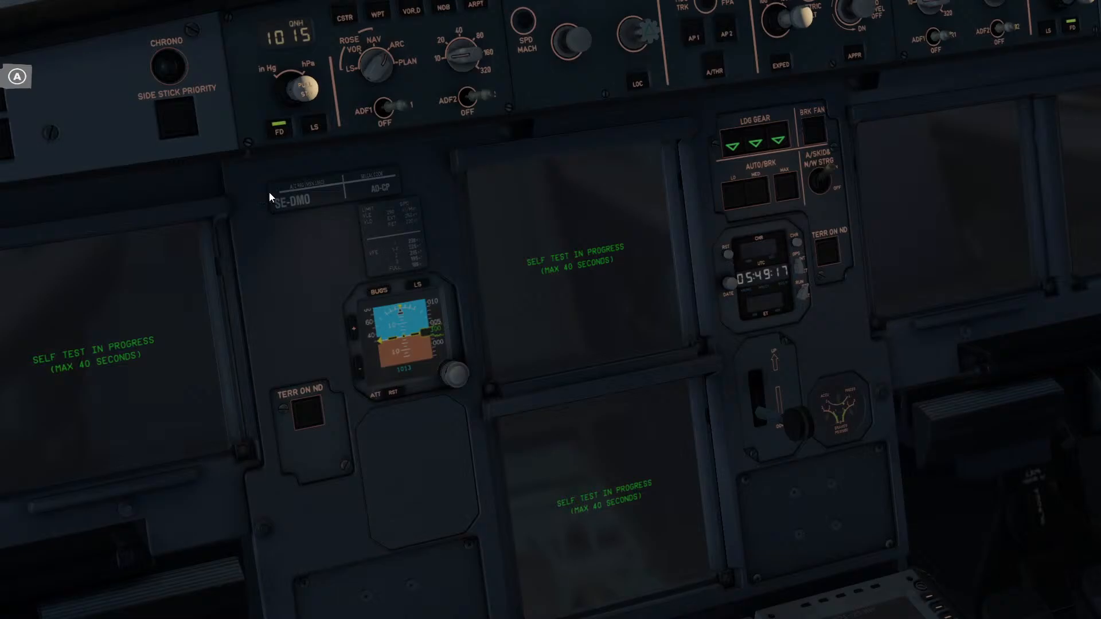
pyautogui.click(158, 10)
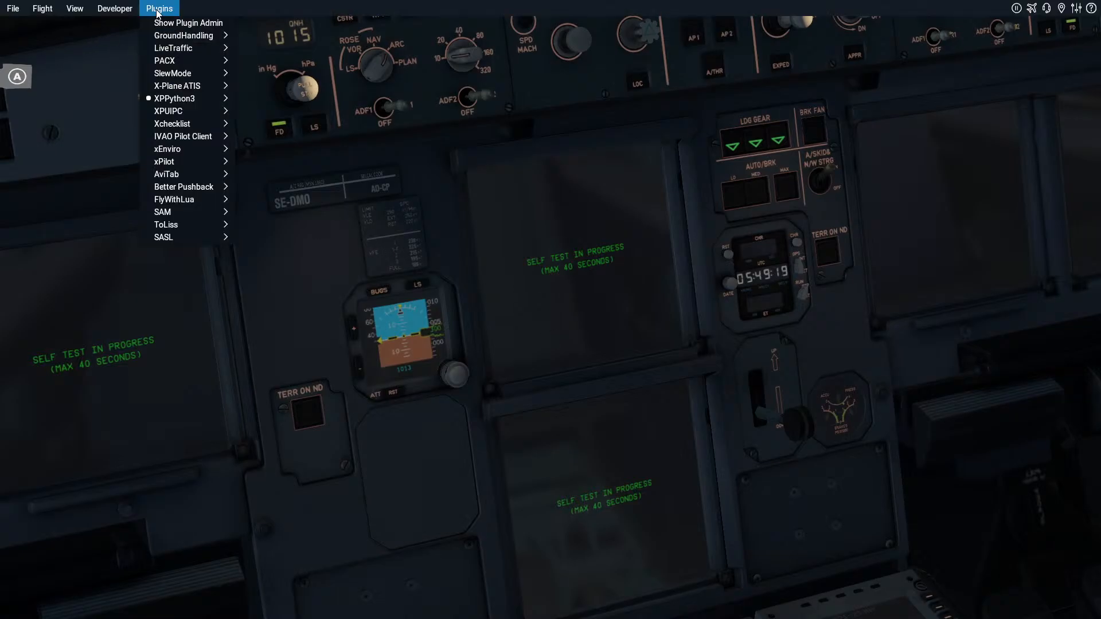
pyautogui.moveTo(173, 160)
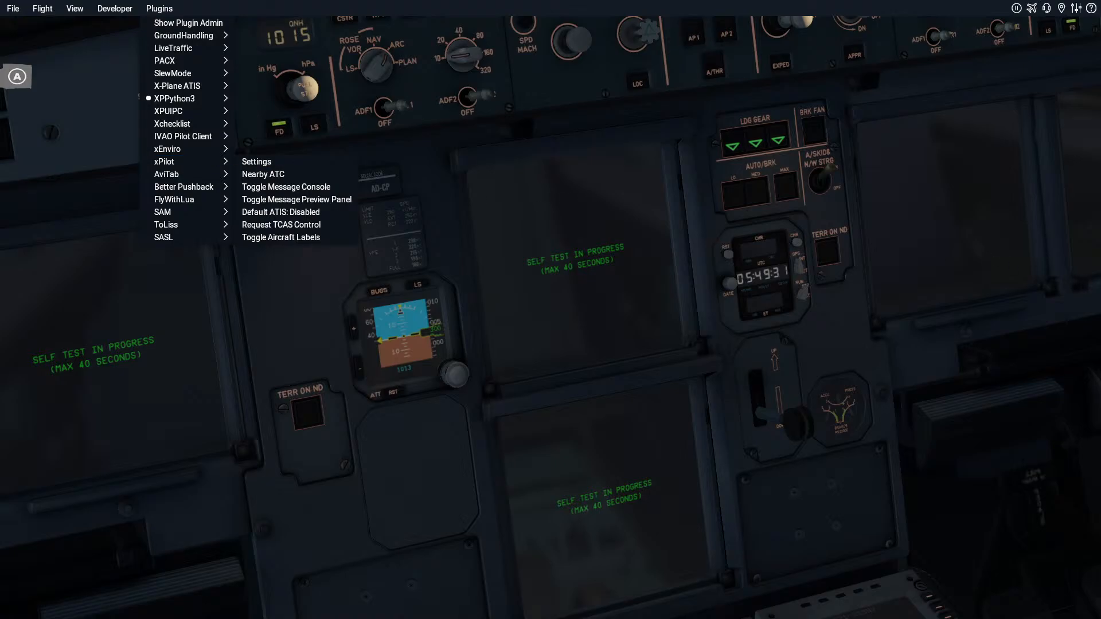
pyautogui.click(486, 137)
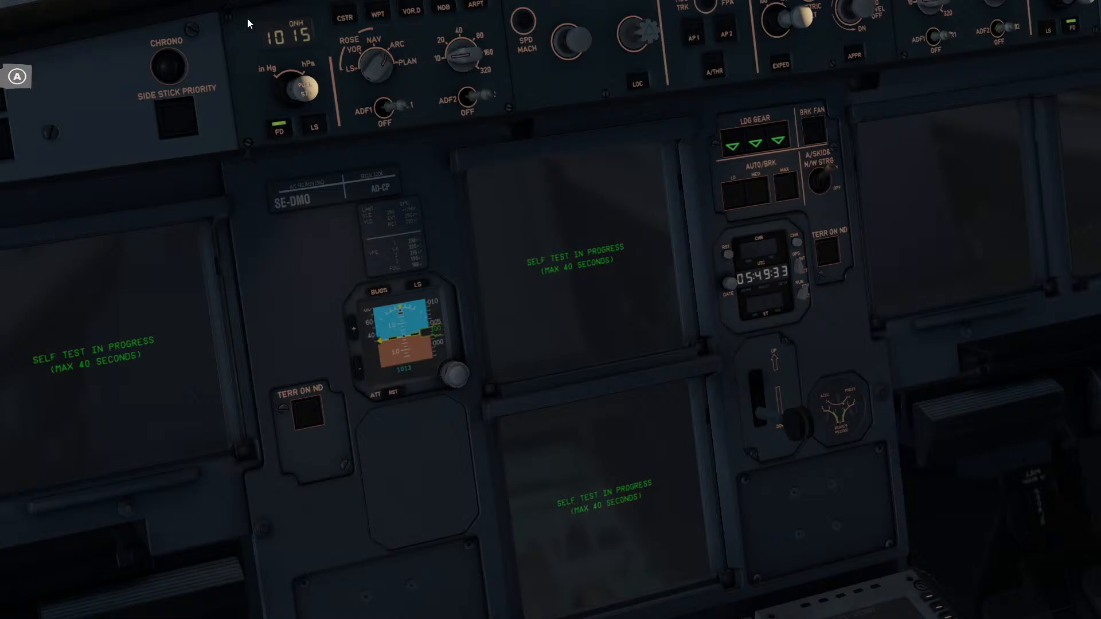
pyautogui.click(151, 12)
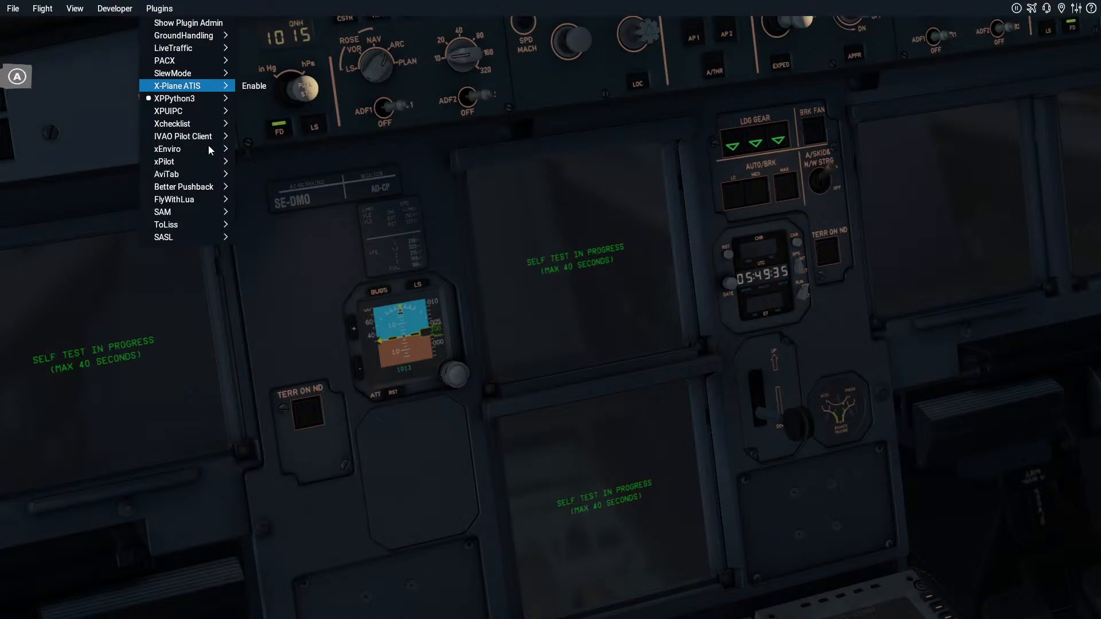
pyautogui.moveTo(180, 211)
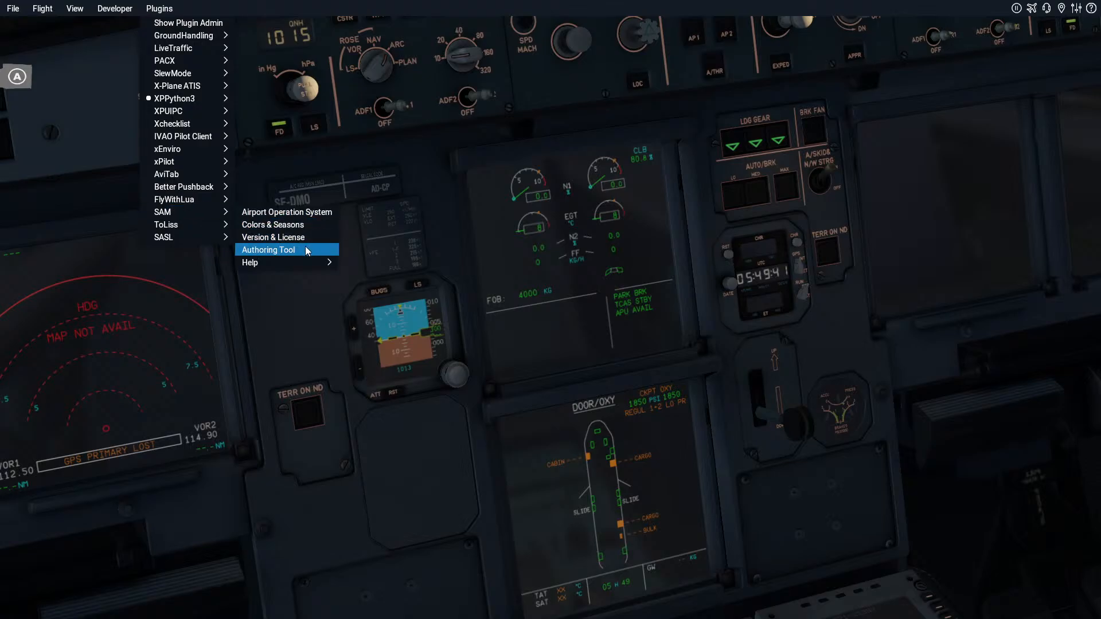
pyautogui.moveTo(201, 36)
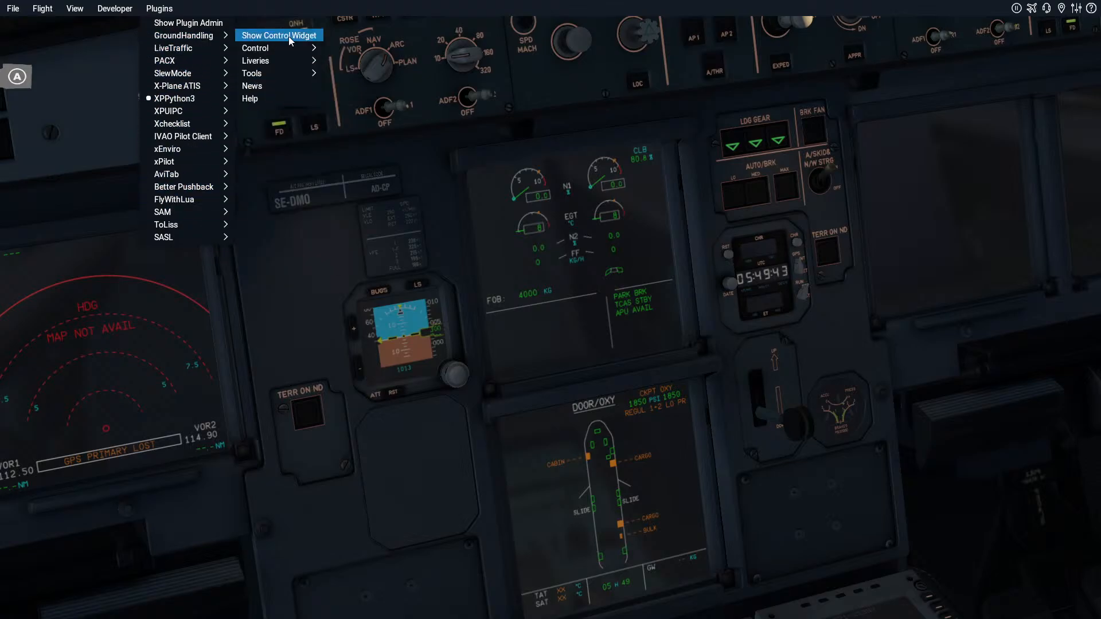
pyautogui.moveTo(268, 77)
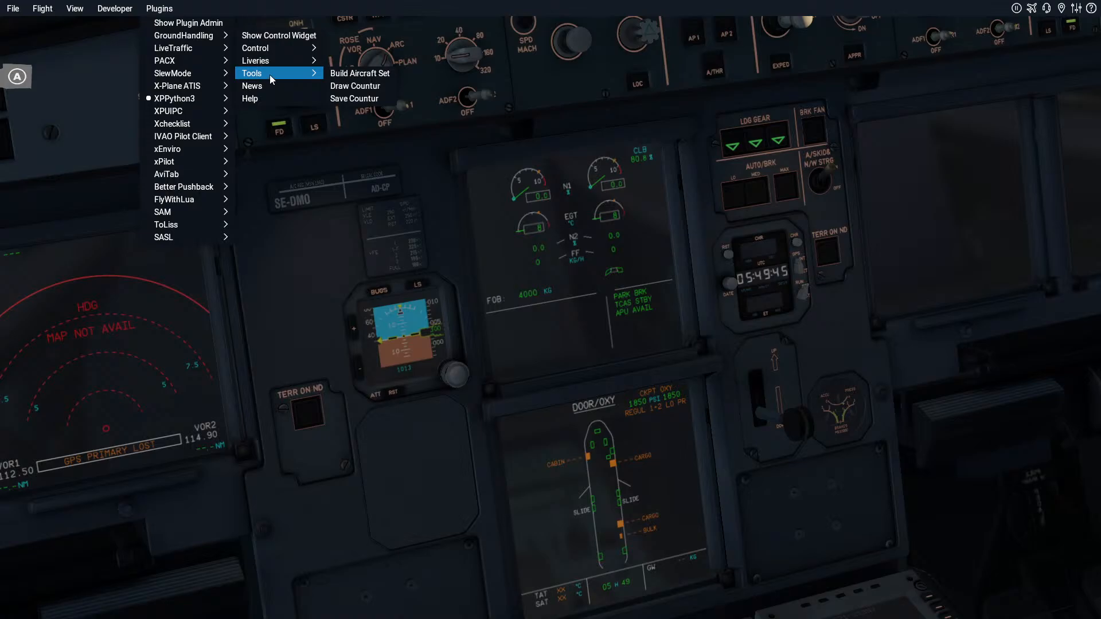
pyautogui.click(386, 76)
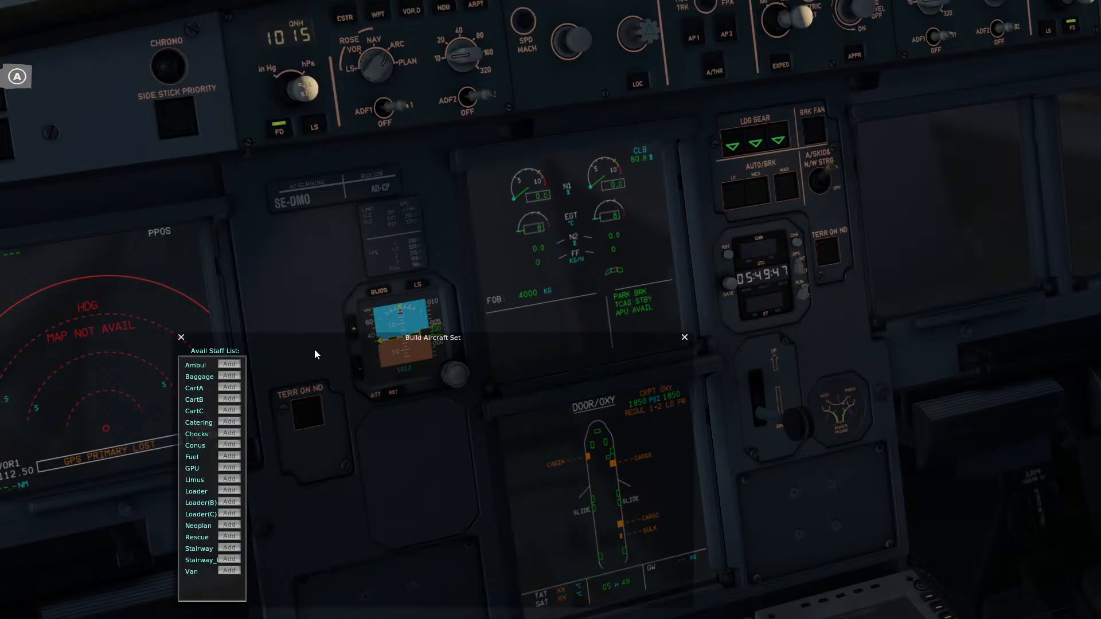
pyautogui.moveTo(298, 347); pyautogui.dragTo(312, 182)
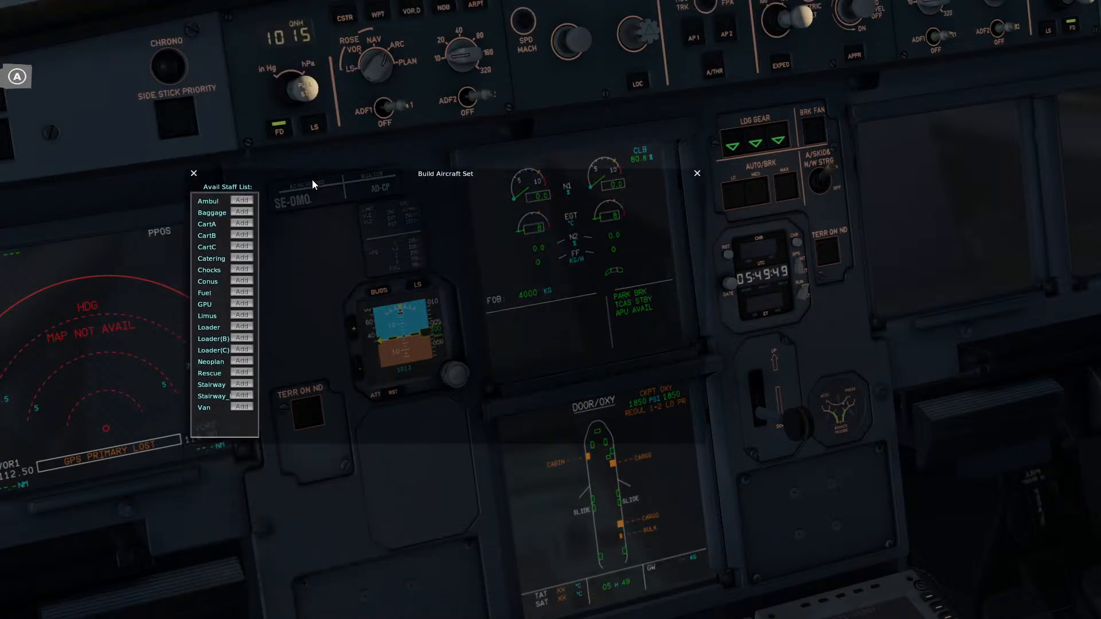
pyautogui.click(194, 173)
# Show the GroundHandling control widget and move it higher over the cockpit view
pyautogui.click(175, 11)
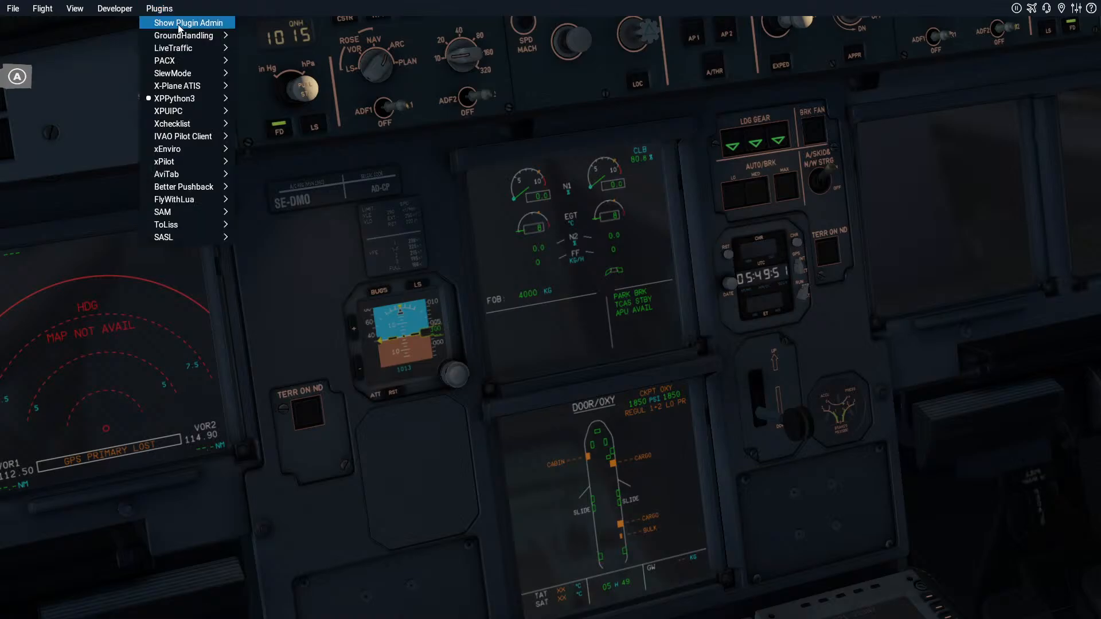
pyautogui.moveTo(183, 35)
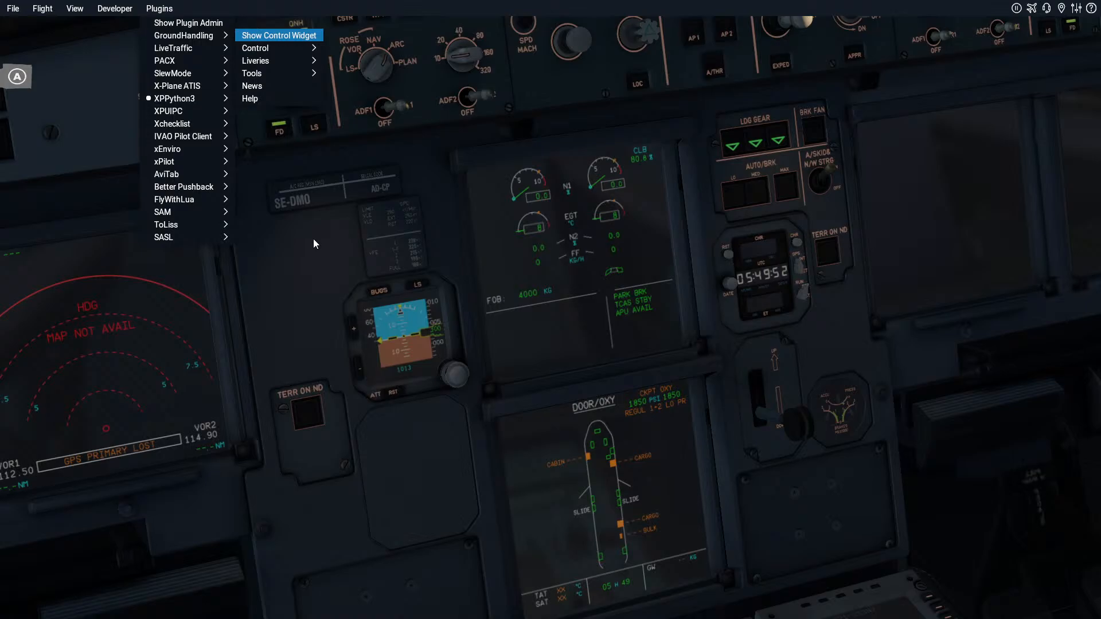
pyautogui.click(278, 35)
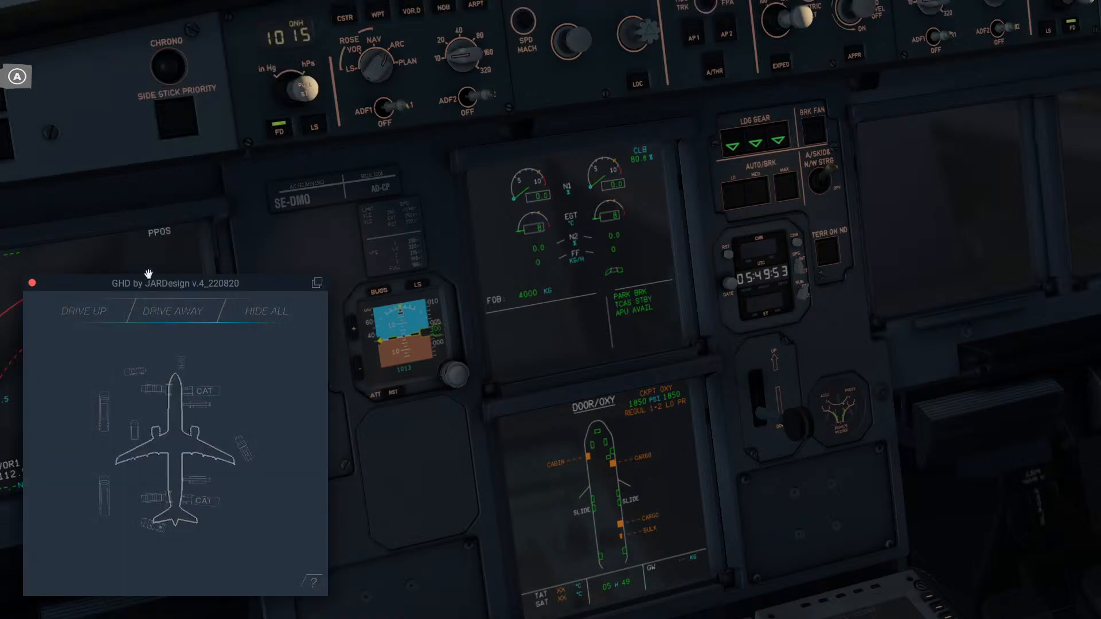
pyautogui.moveTo(158, 287); pyautogui.dragTo(197, 171)
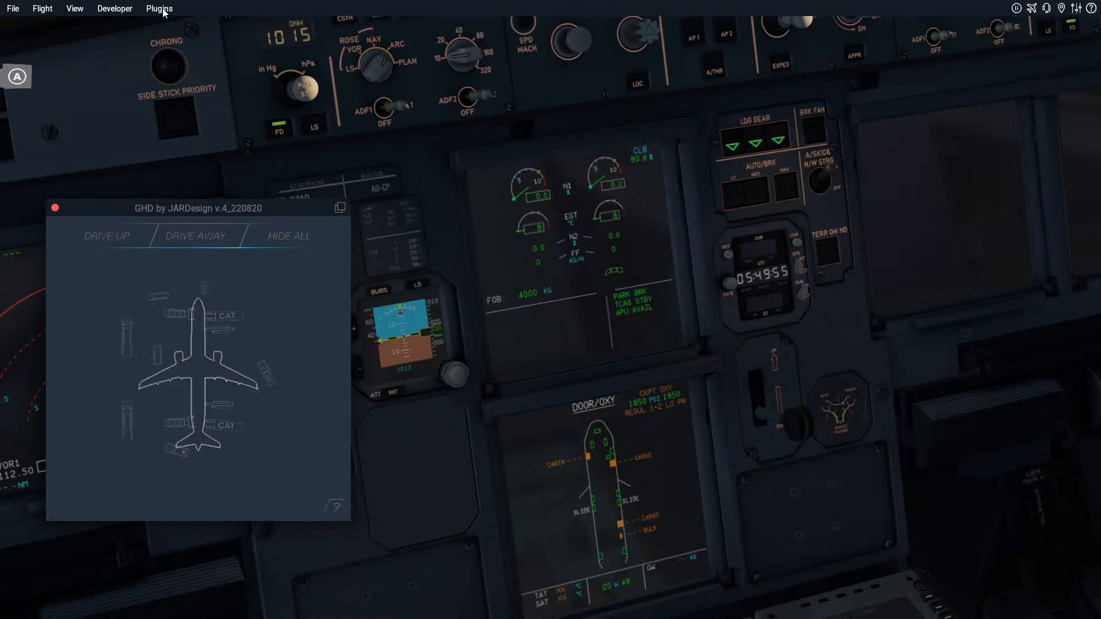
# Open GroundHandling's Build Aircraft Set tool and arrange its window and the control widget so both vehicle lists are readable
pyautogui.click(158, 8)
pyautogui.moveTo(267, 74)
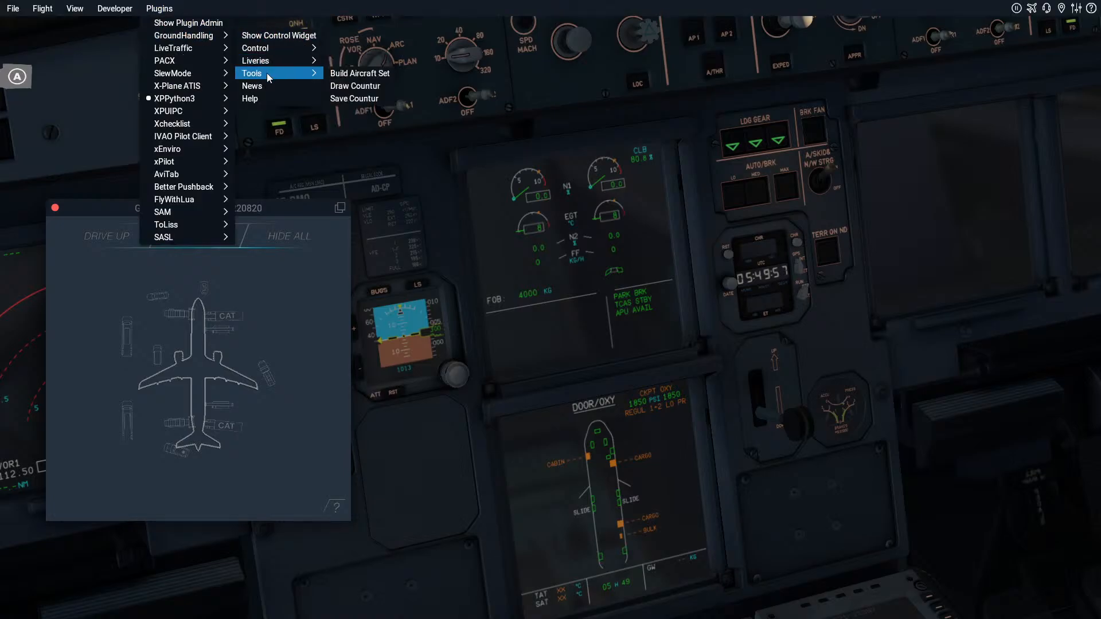
pyautogui.click(348, 75)
pyautogui.moveTo(455, 340); pyautogui.dragTo(656, 94)
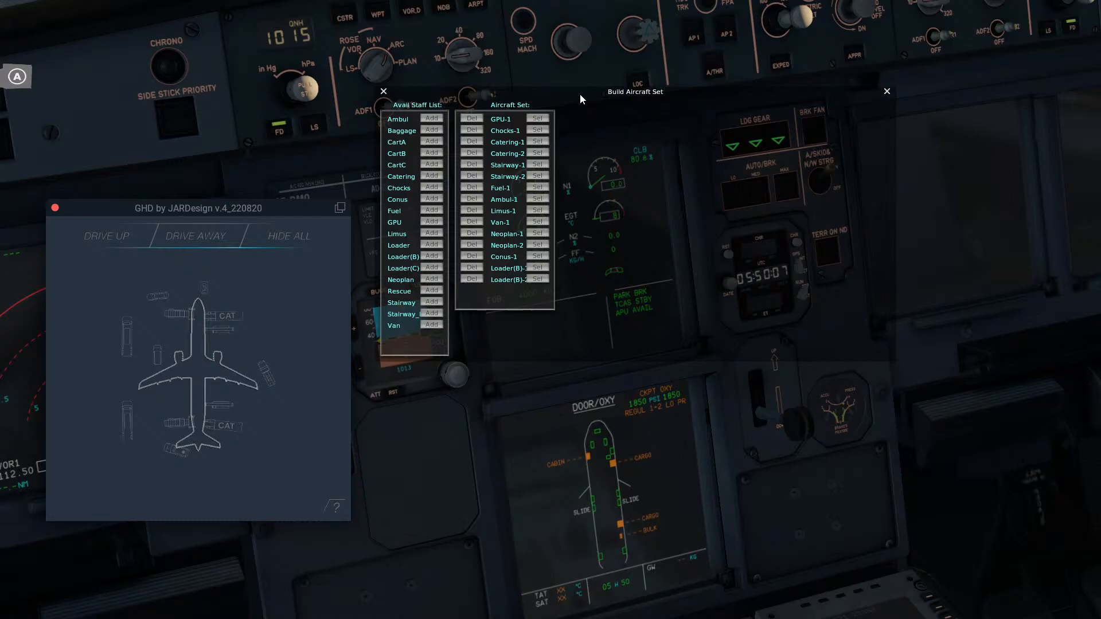
pyautogui.moveTo(580, 94); pyautogui.dragTo(249, 52)
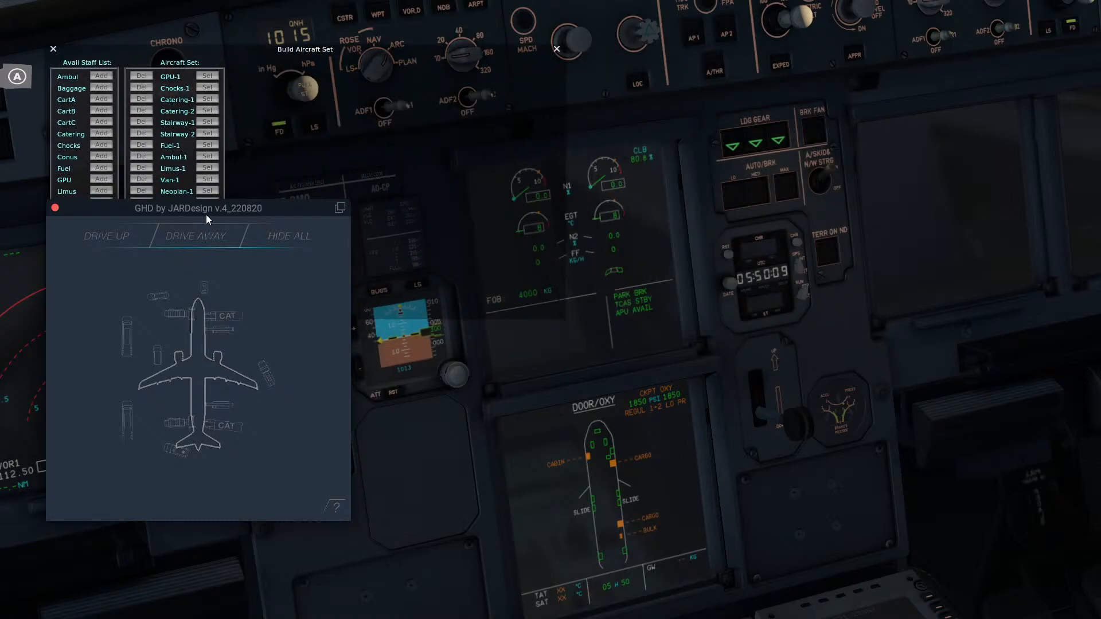
pyautogui.moveTo(205, 215); pyautogui.dragTo(204, 319)
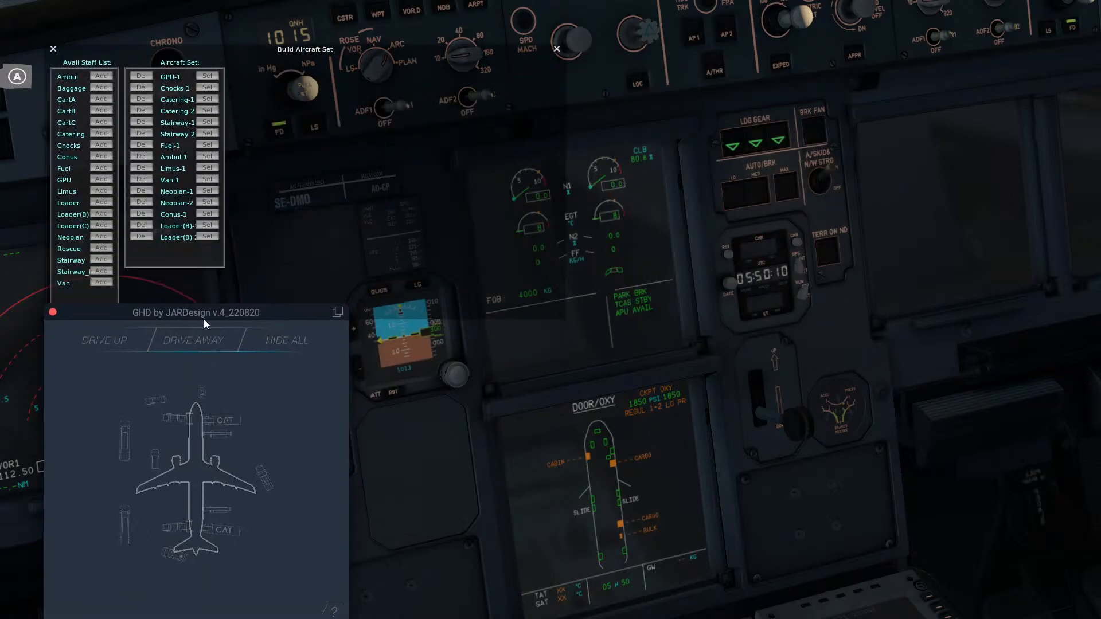
# Show the route details of Loader(B)-1, view its waypoints around the aircraft from outside and close the GHD control widget
pyautogui.click(207, 226)
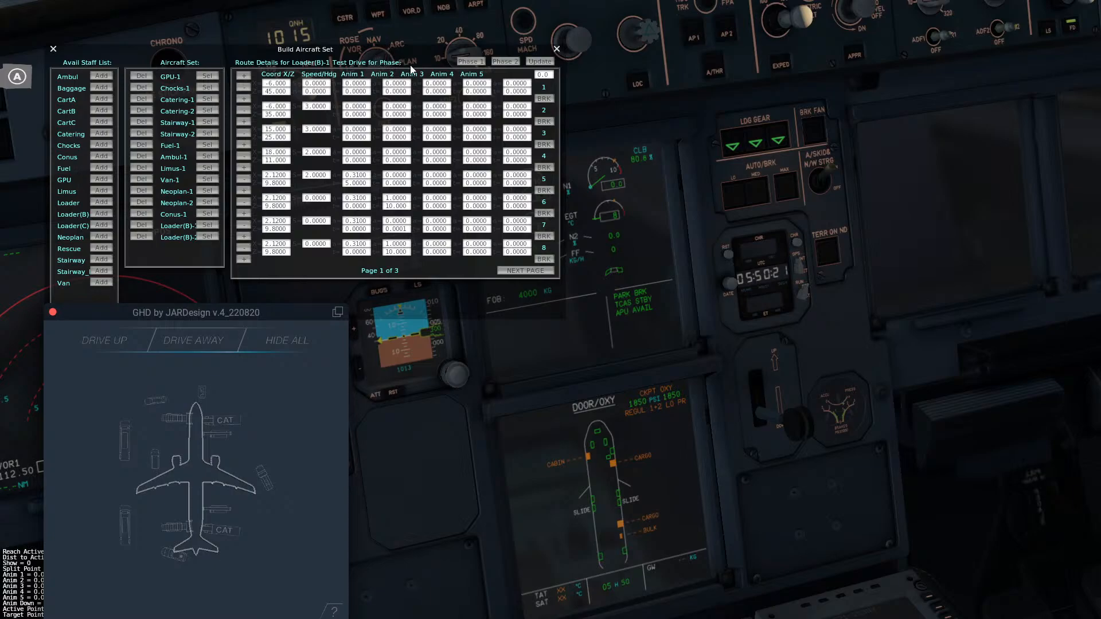
pyautogui.hotkey('shift', '8')
pyautogui.moveTo(690, 142); pyautogui.dragTo(722, 361, button='right')
pyautogui.moveTo(589, 362); pyautogui.dragTo(627, 298, button='right')
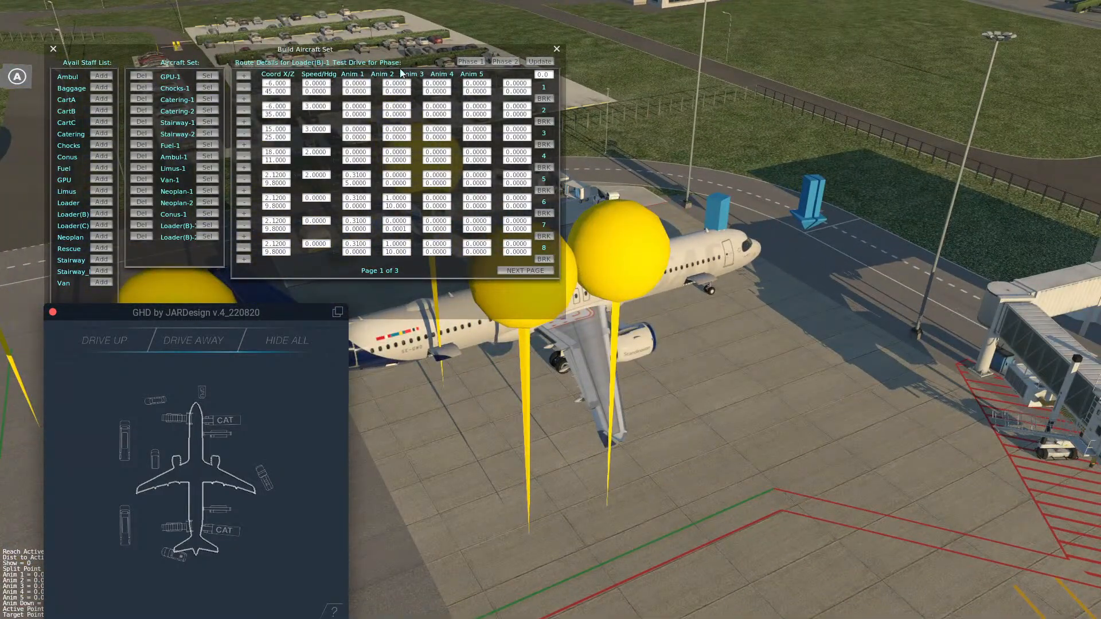
pyautogui.moveTo(312, 49); pyautogui.dragTo(289, 323)
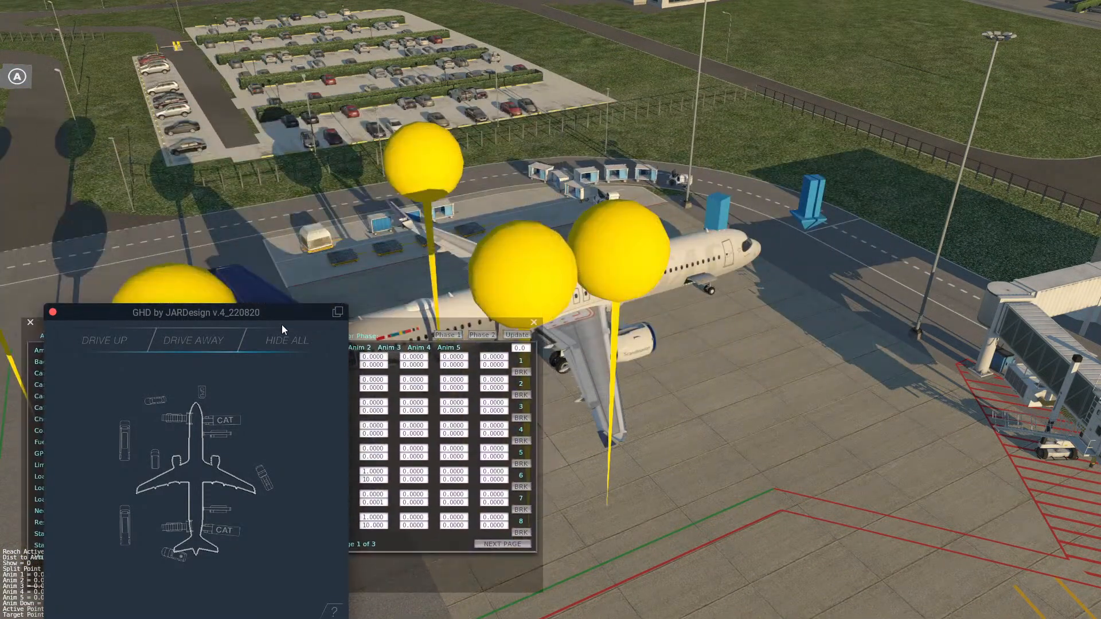
pyautogui.click(53, 312)
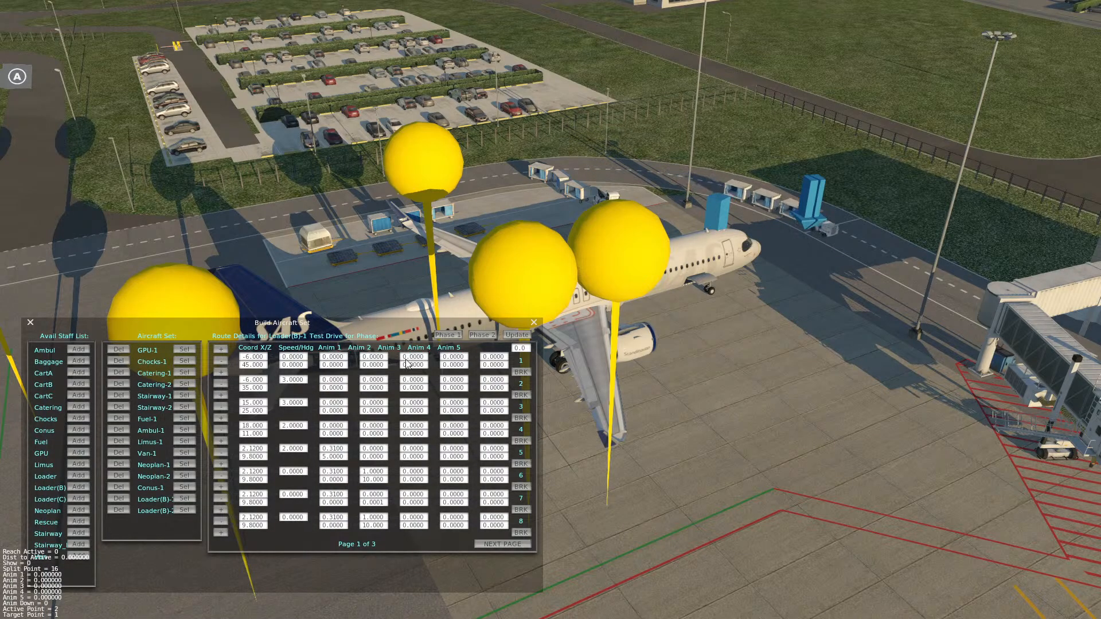
# Check the second route page of Loader(B)-2 and Loader(B)-1 for the Phase 2 delay and close Build Aircraft Set
pyautogui.click(184, 509)
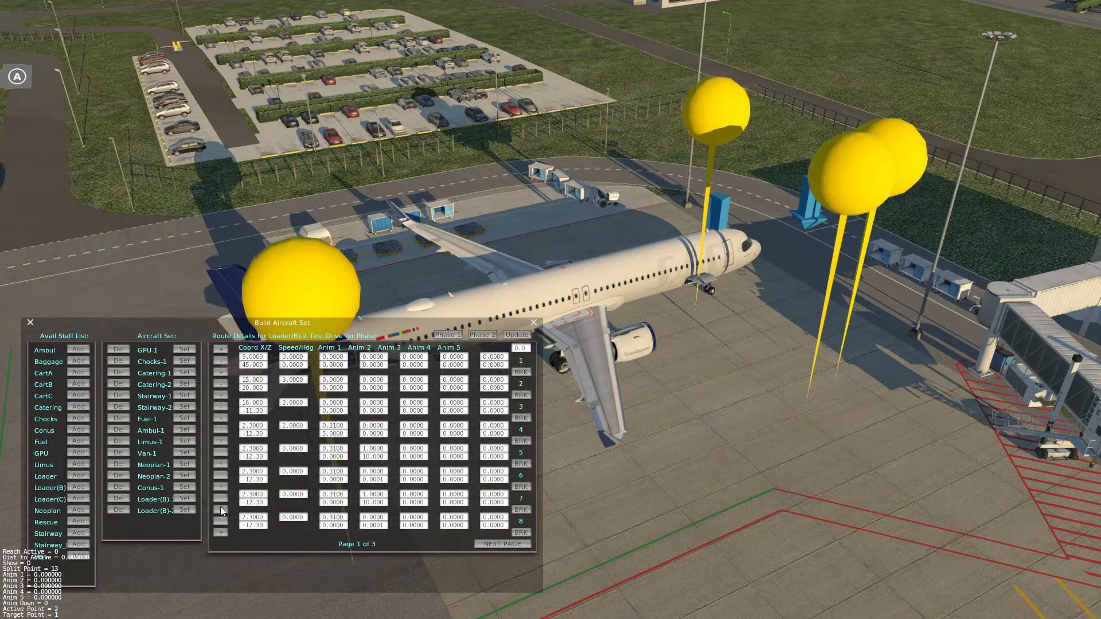
pyautogui.click(503, 544)
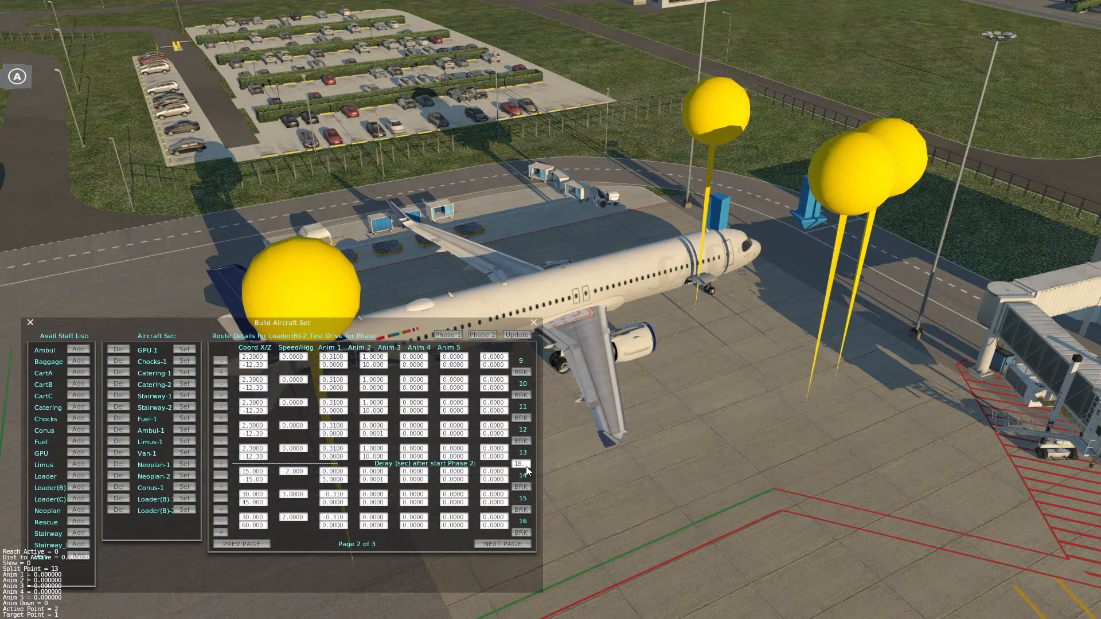
pyautogui.click(185, 498)
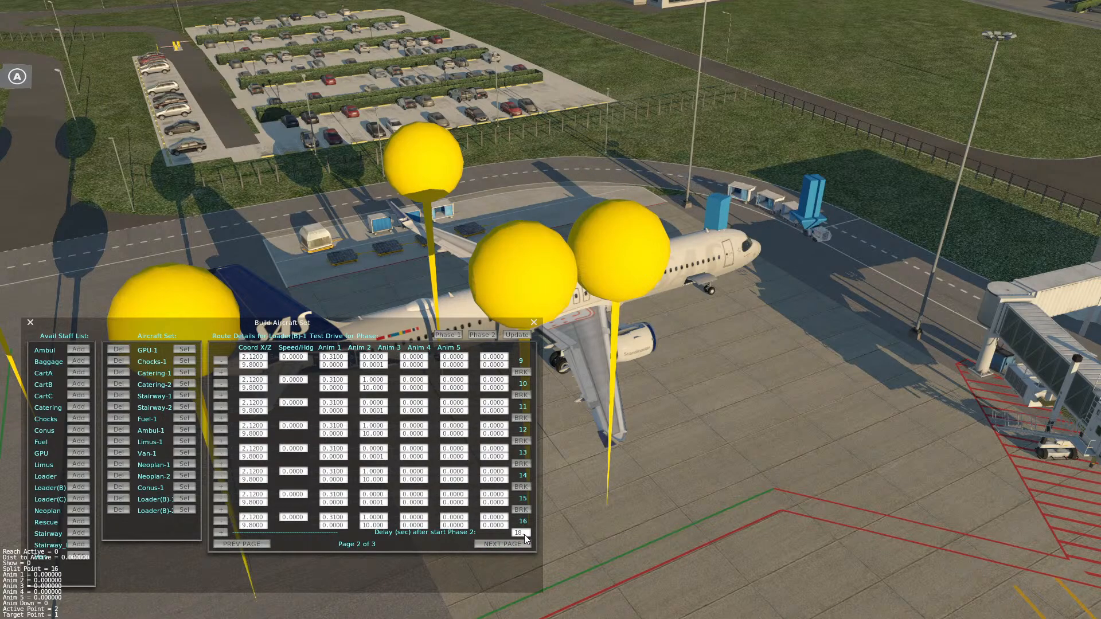
pyautogui.click(534, 322)
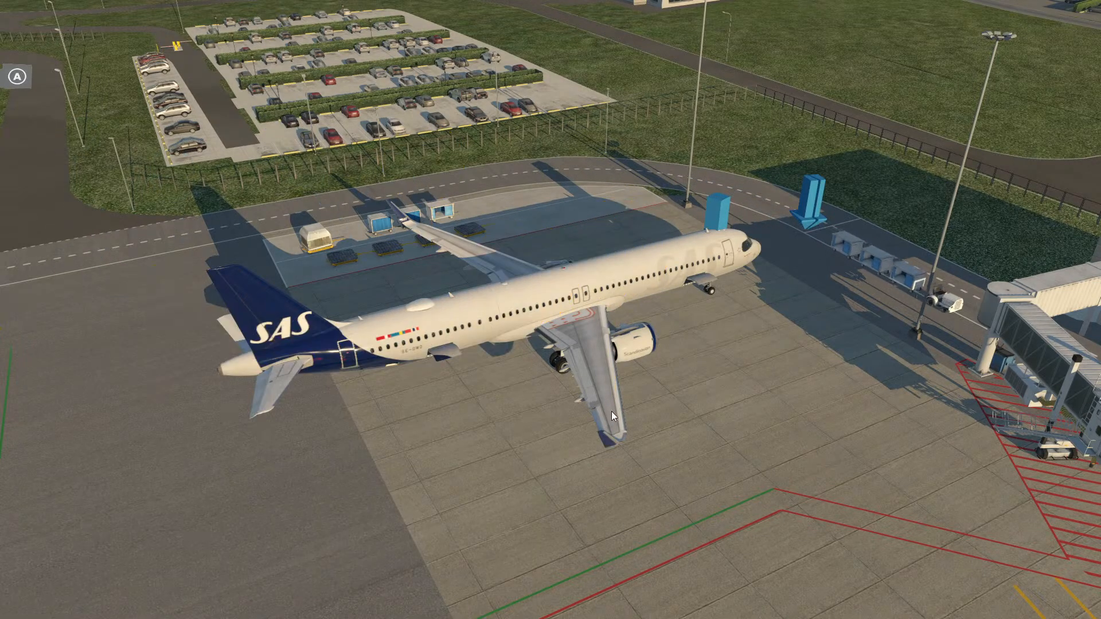
# Return to the cockpit and set the nav and logo, beacon and strobe light switches on the overhead panel
pyautogui.hotkey('shift', '9')
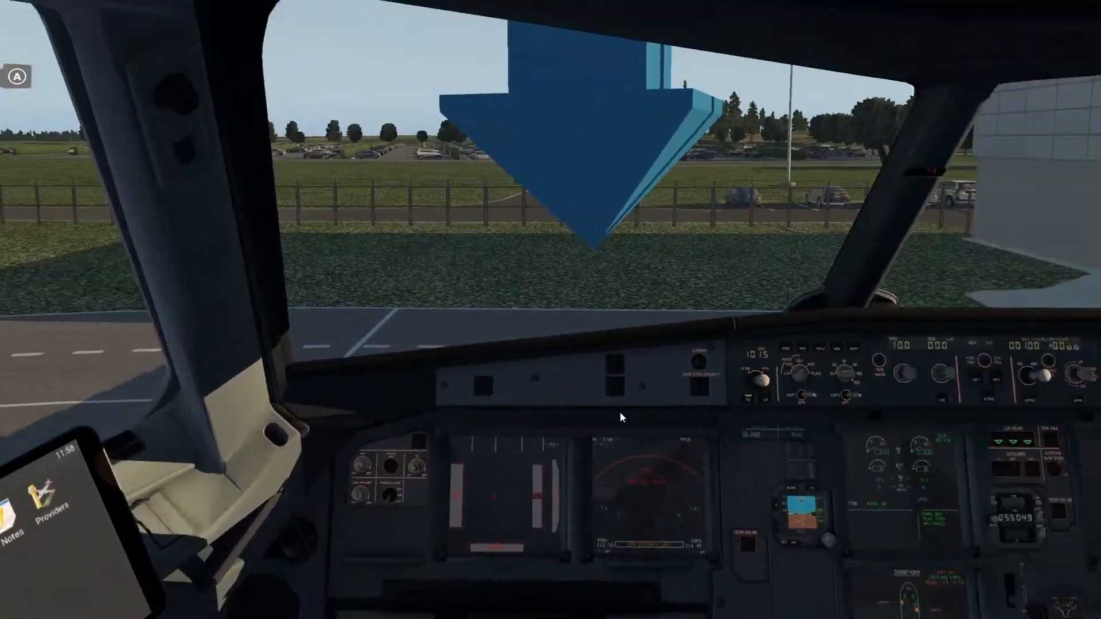
pyautogui.moveTo(639, 373); pyautogui.dragTo(729, 311, button='right')
pyautogui.scroll(5, 552, 312)
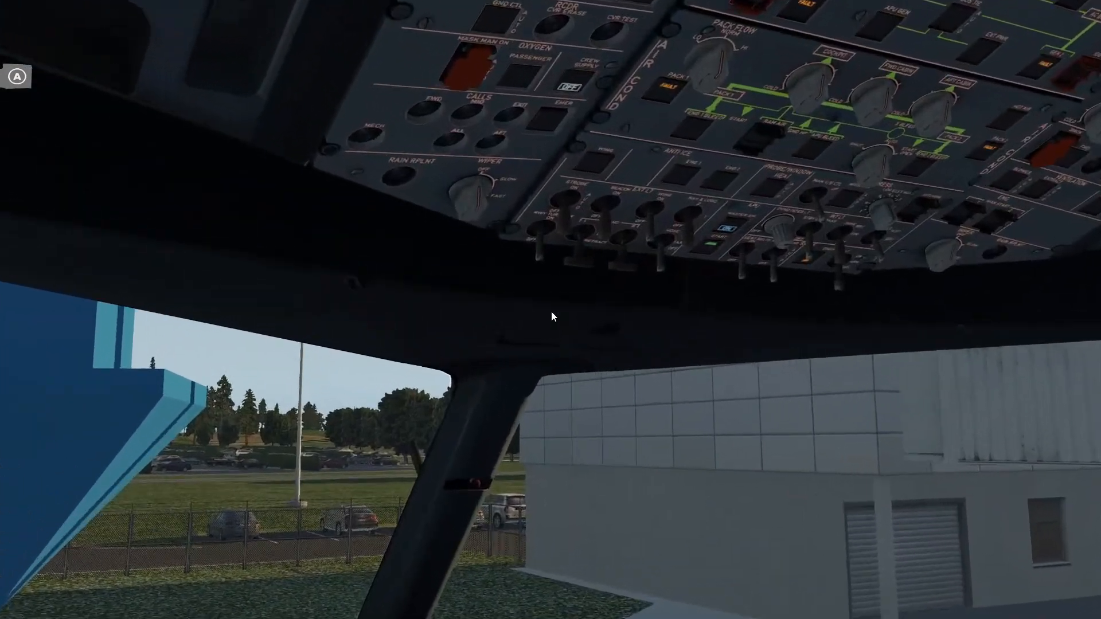
pyautogui.click(693, 207)
pyautogui.click(609, 202)
pyautogui.click(571, 194)
pyautogui.click(571, 193)
# Pop out the DOOR/OXY system display and place it over the captain's side, clear of the central windshield view
pyautogui.moveTo(569, 327); pyautogui.dragTo(549, 301, button='right')
pyautogui.scroll(3, 550, 305)
pyautogui.click(550, 305)
pyautogui.moveTo(600, 403); pyautogui.dragTo(207, 372)
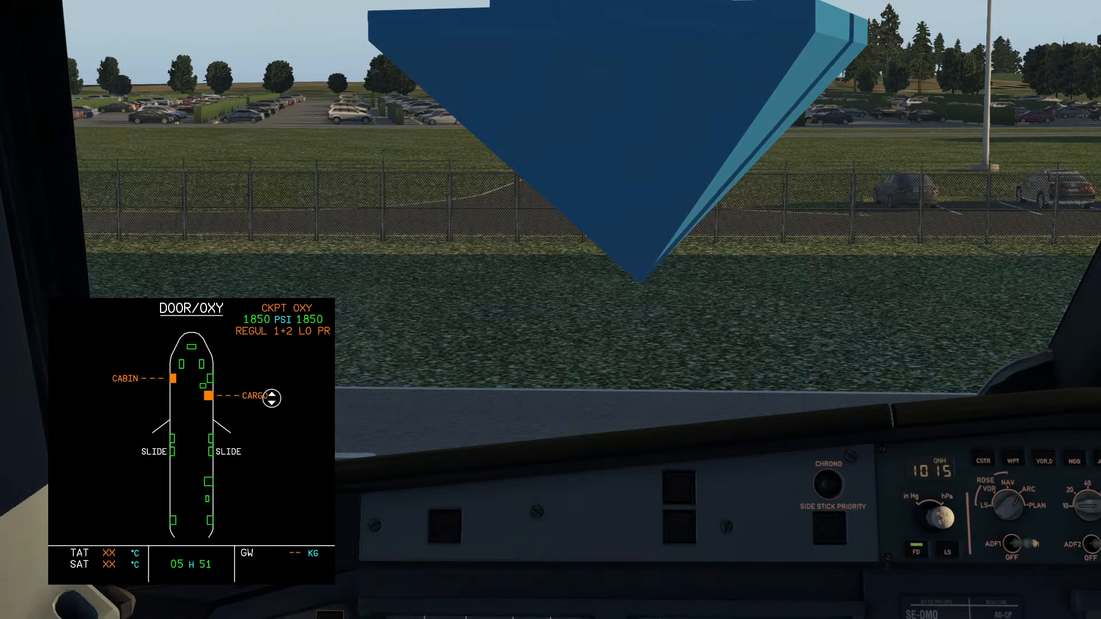
# Open the ToLiss Interactive Simulation Control System, get the cabin and cargo doors closed, and dismiss its window and the pop-out door display
pyautogui.click(159, 8)
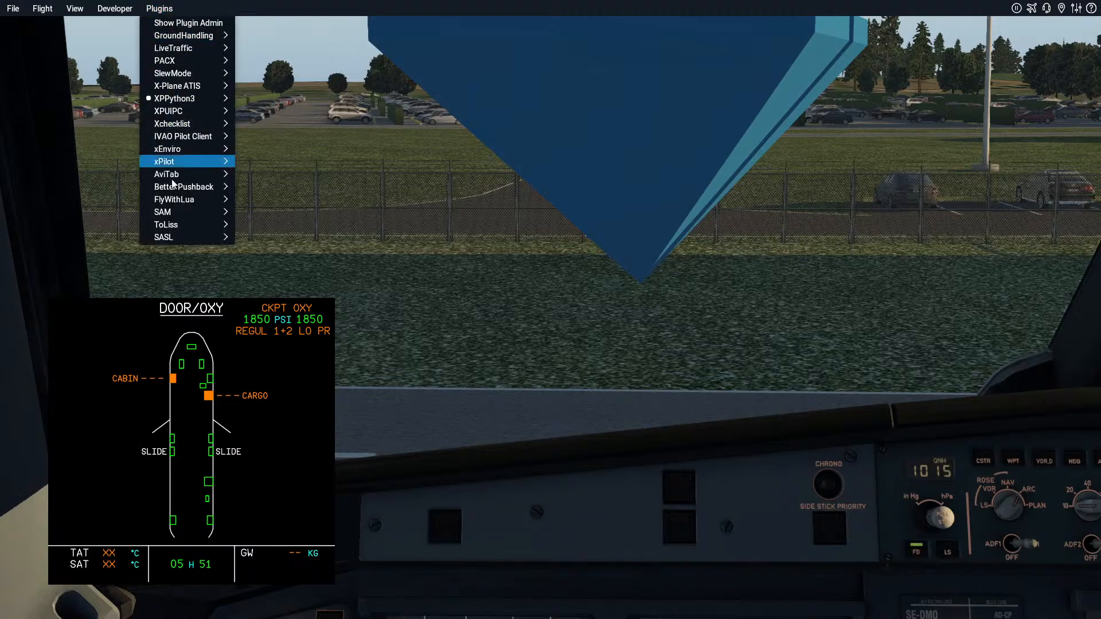
pyautogui.moveTo(212, 225)
pyautogui.click(260, 225)
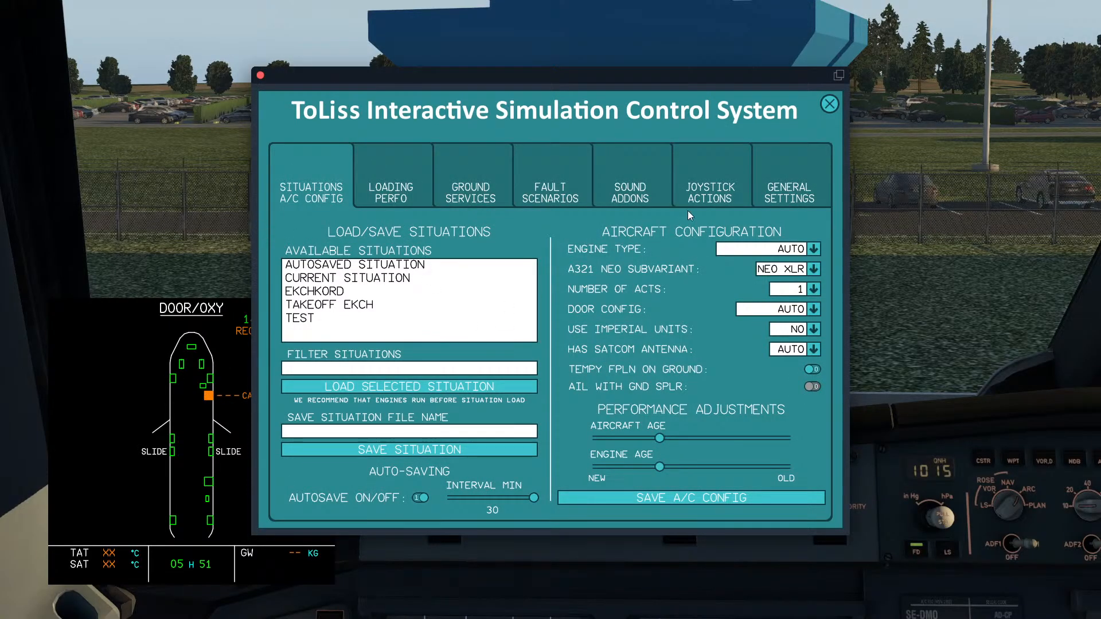
pyautogui.click(830, 105)
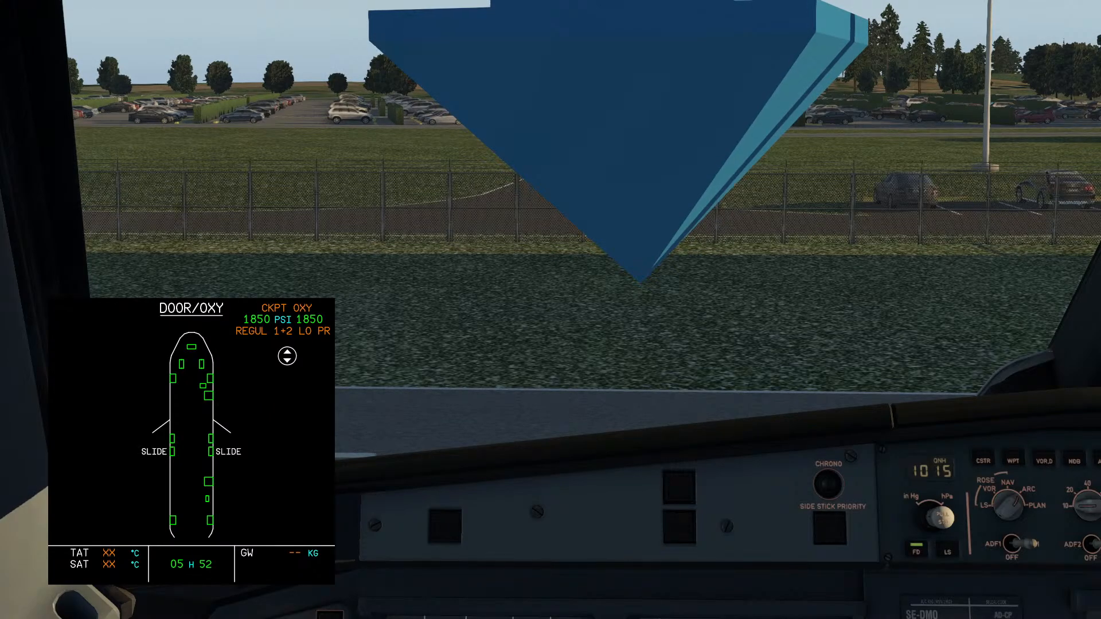
pyautogui.click(287, 356)
# Try to switch on the left and right tank fuel pumps and both centre-tank transfer valves on the overhead panel
pyautogui.moveTo(546, 366)
pyautogui.mouseDown(button='right')
pyautogui.moveTo(565, 331)
pyautogui.moveTo(553, 309)
pyautogui.moveTo(562, 352)
pyautogui.moveTo(541, 155)
pyautogui.moveTo(570, 268)
pyautogui.moveTo(556, 319)
pyautogui.moveTo(560, 217)
pyautogui.moveTo(549, 309)
pyautogui.moveTo(573, 194)
pyautogui.mouseUp(button='right')
pyautogui.click(555, 305)
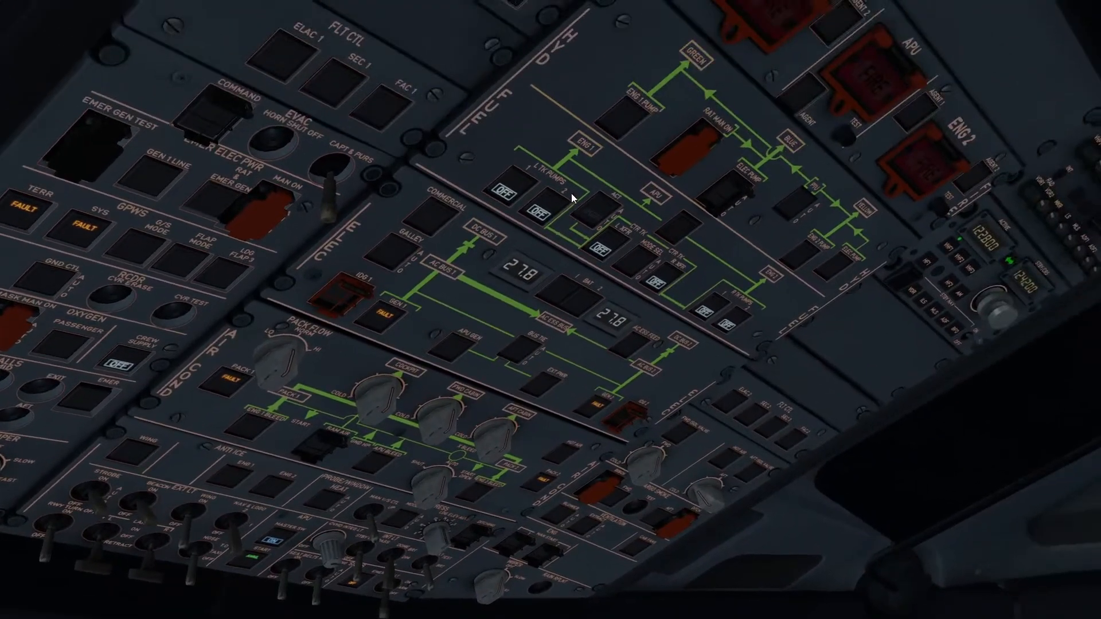
pyautogui.click(565, 193)
pyautogui.click(567, 200)
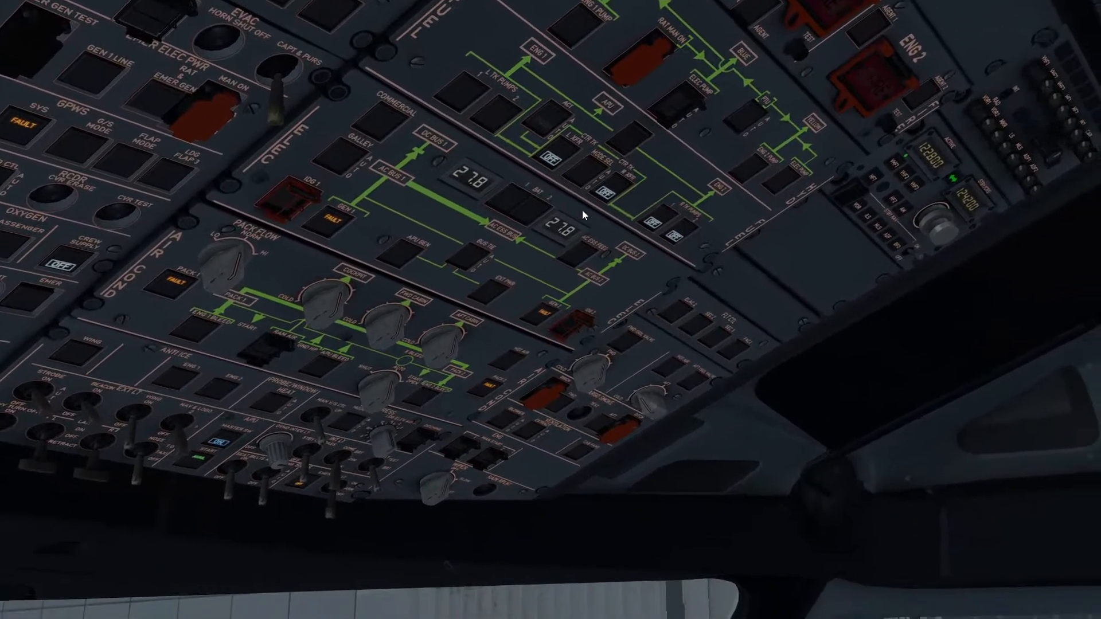
pyautogui.click(584, 211)
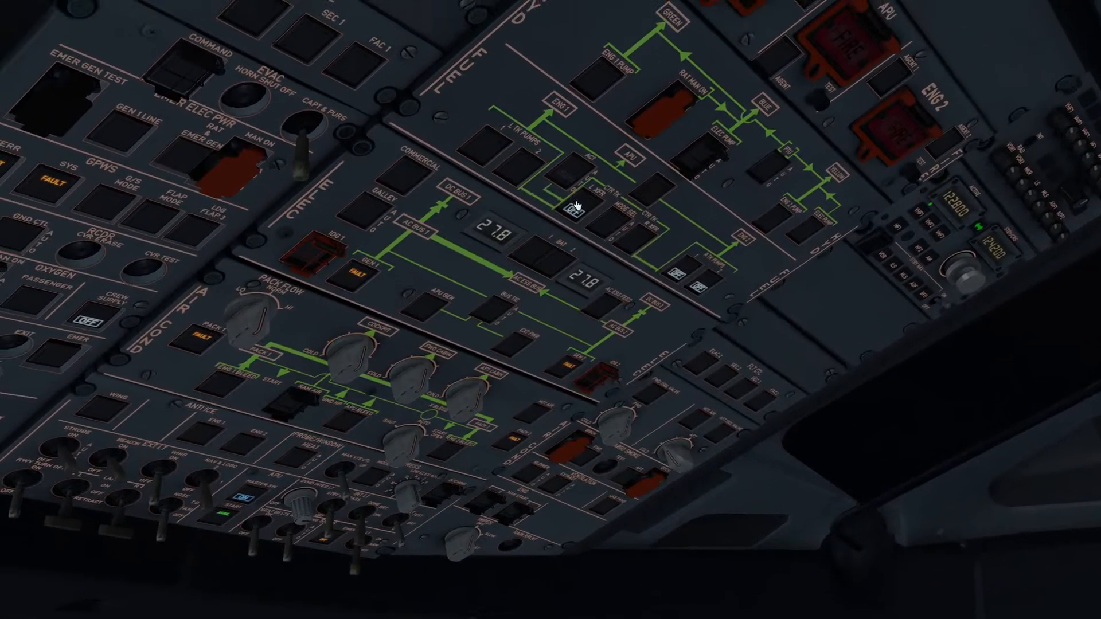
pyautogui.click(578, 206)
pyautogui.click(592, 213)
pyautogui.click(594, 214)
# Switch the tank fuel pumps and both centre-tank transfer valves back off
pyautogui.click(593, 214)
pyautogui.click(591, 214)
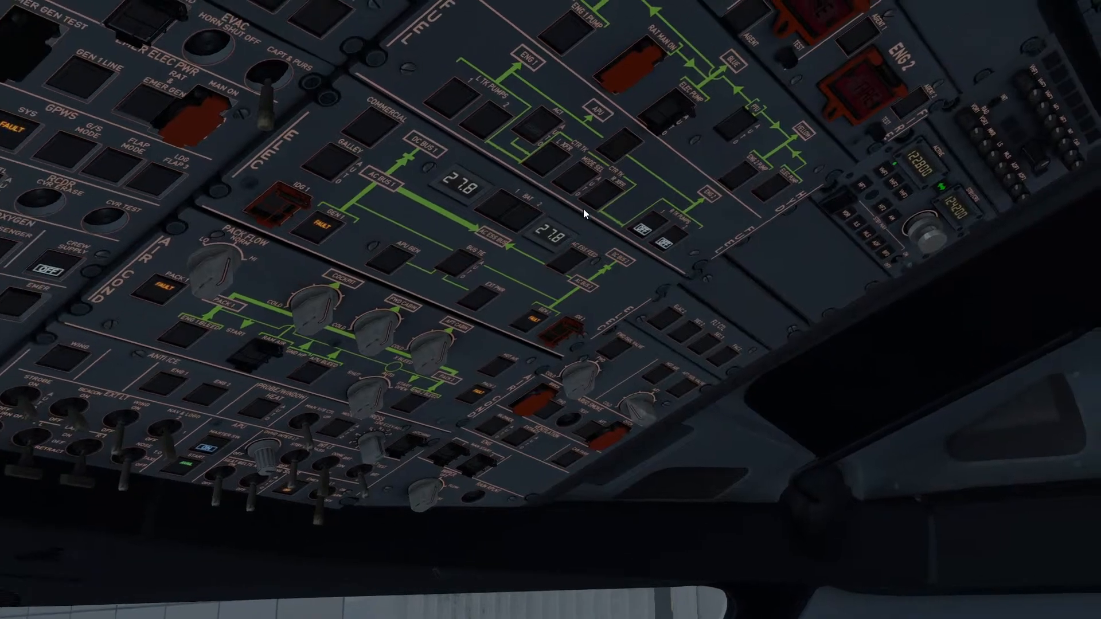
pyautogui.click(584, 210)
pyautogui.click(572, 203)
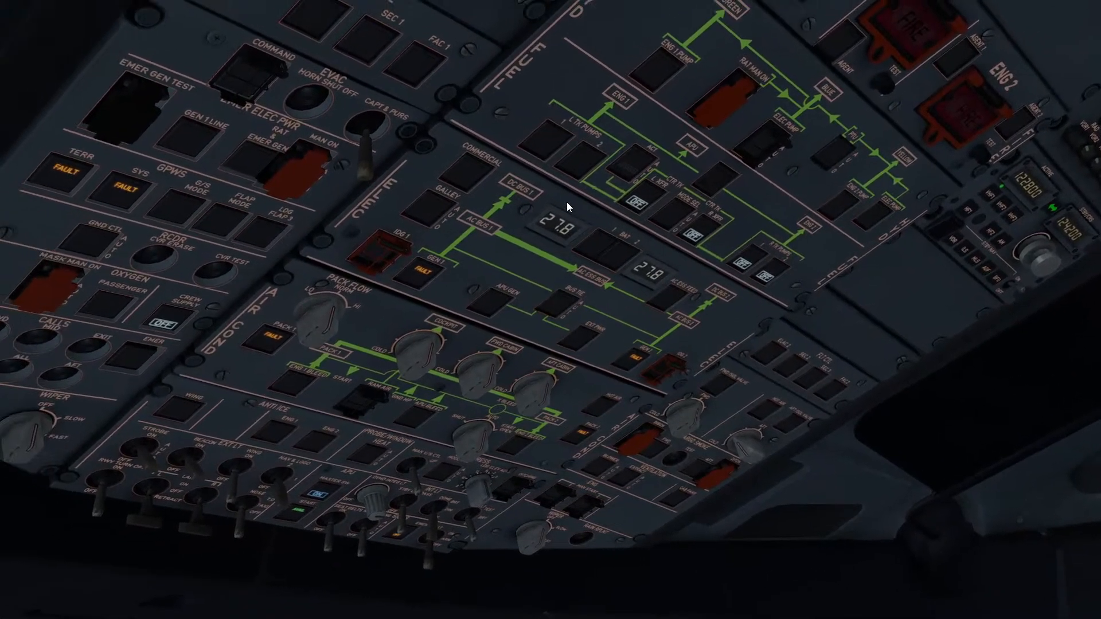
pyautogui.click(568, 200)
pyautogui.click(563, 194)
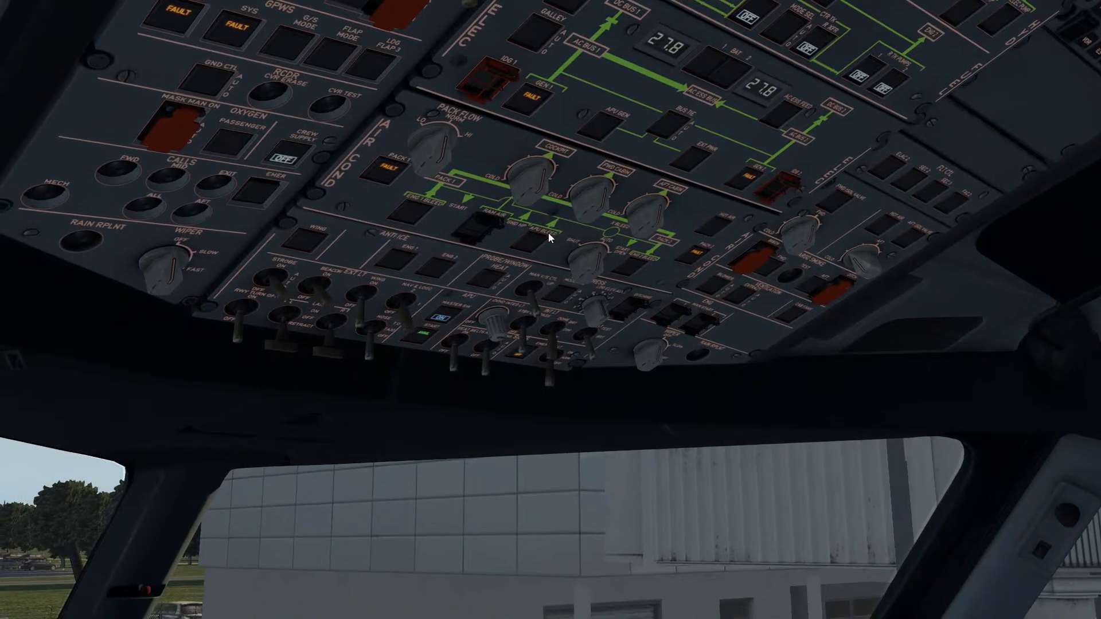
# Turn on the APU bleed, nose light, runway turn-off lights and seat belt sign on the overhead panel
pyautogui.click(545, 236)
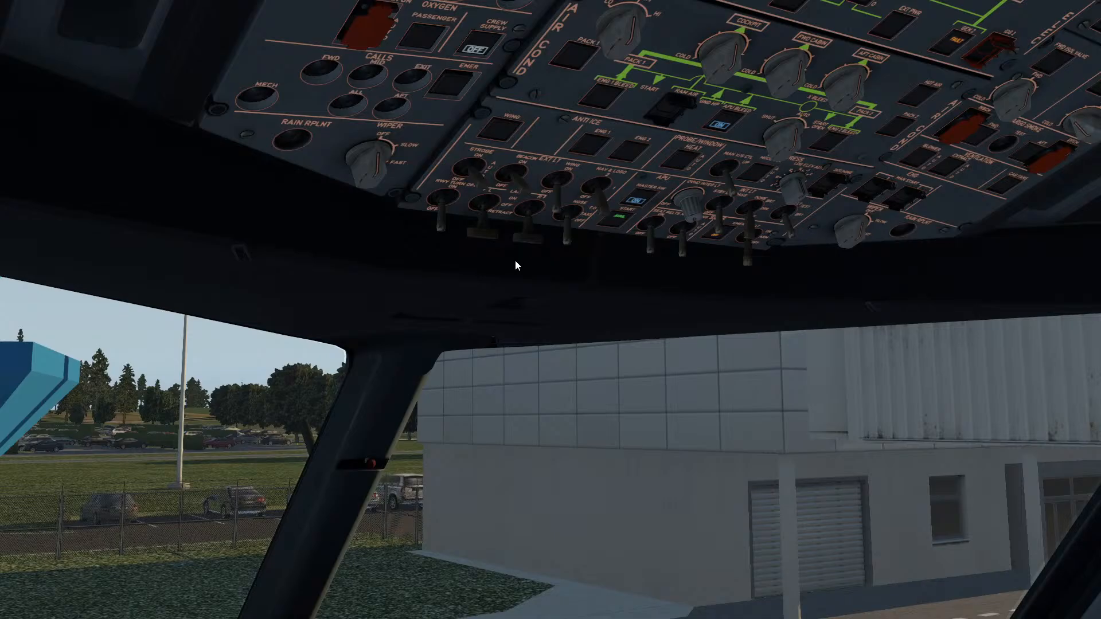
pyautogui.click(559, 229)
pyautogui.click(441, 217)
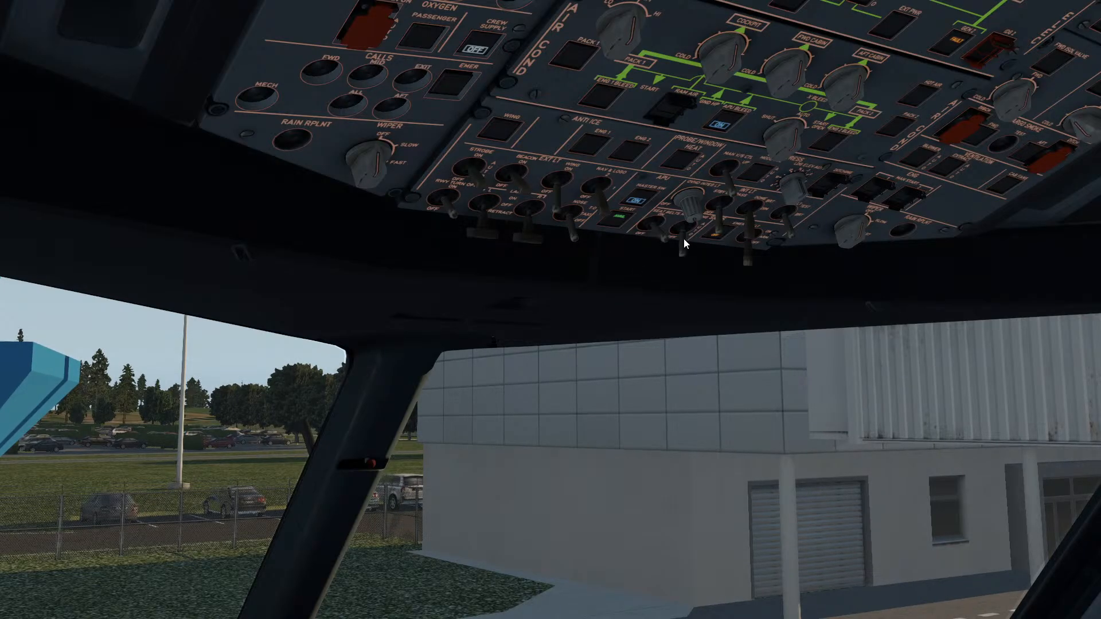
# Start both engines from the pedestal by switching on the ENG 2 master switch followed by ENG 1
pyautogui.moveTo(728, 283); pyautogui.dragTo(566, 488, button='right')
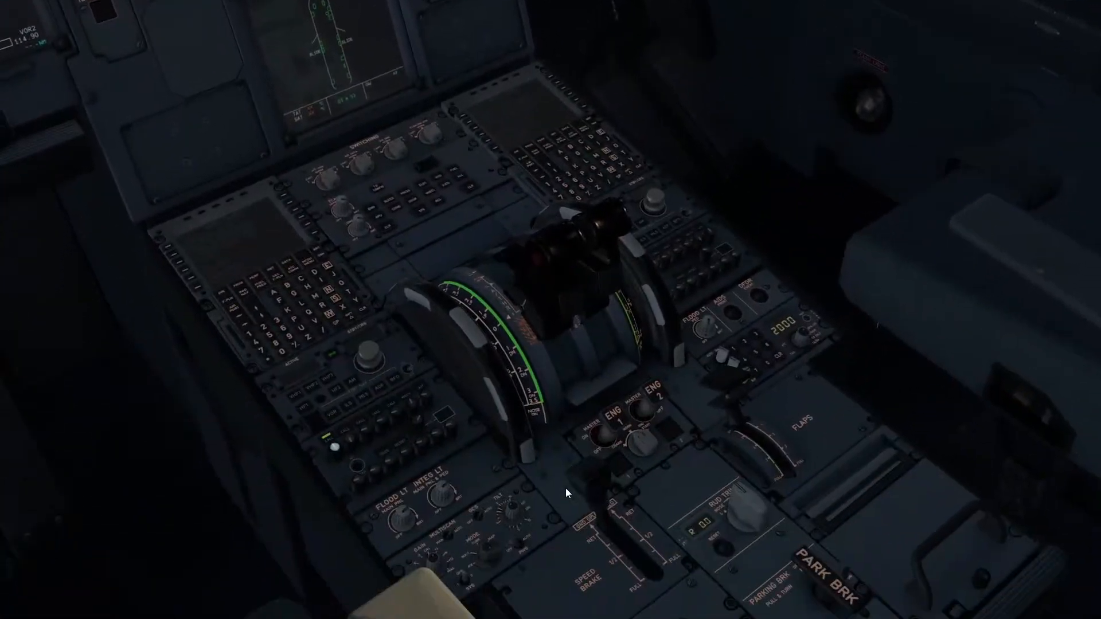
pyautogui.scroll(4, 676, 477)
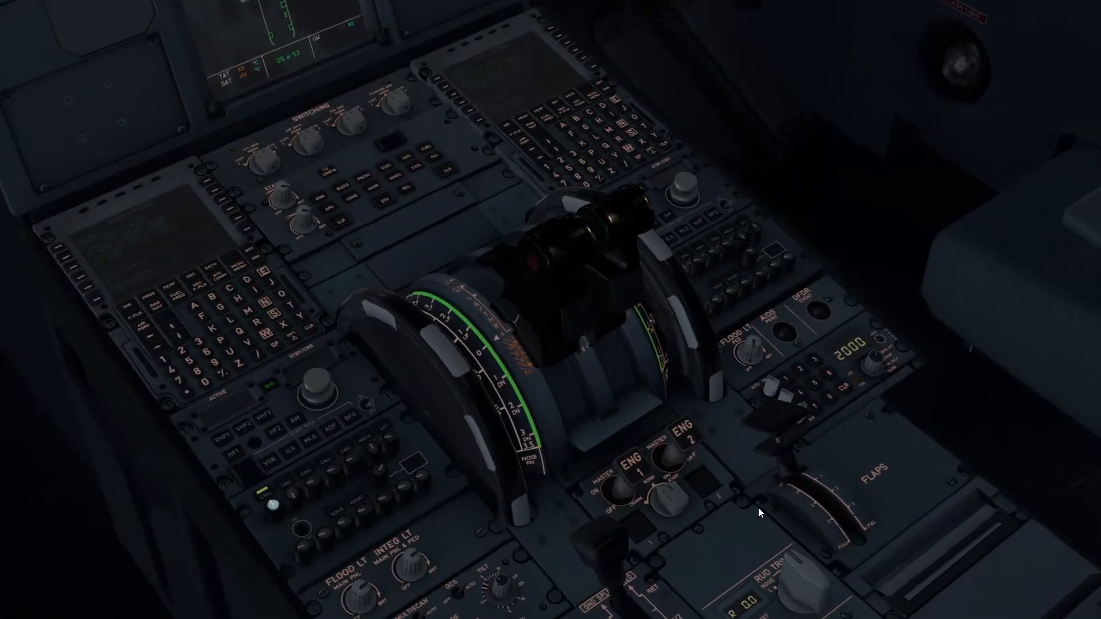
pyautogui.moveTo(761, 511); pyautogui.dragTo(772, 513, button='right')
pyautogui.moveTo(552, 310); pyautogui.dragTo(570, 323, button='right')
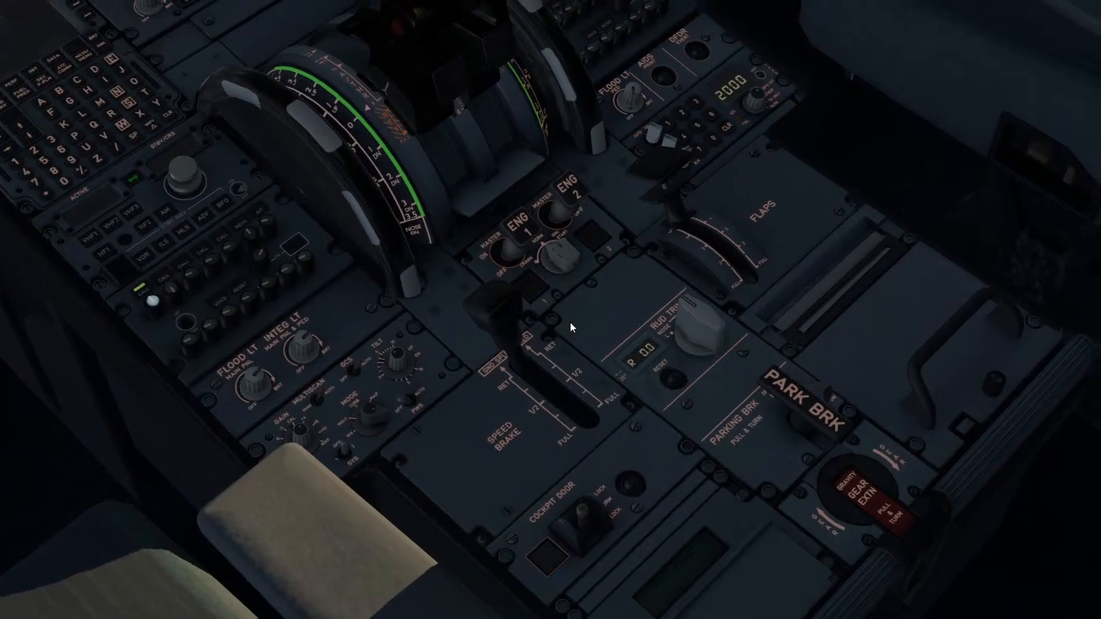
pyautogui.click(565, 219)
pyautogui.moveTo(565, 220); pyautogui.dragTo(552, 300, button='right')
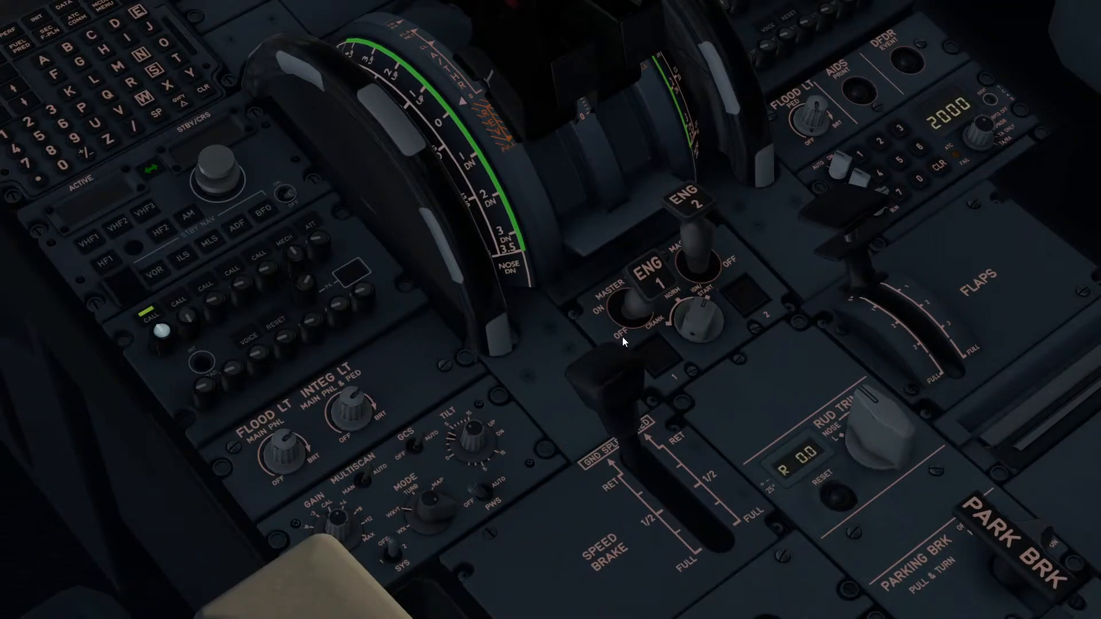
pyautogui.click(631, 317)
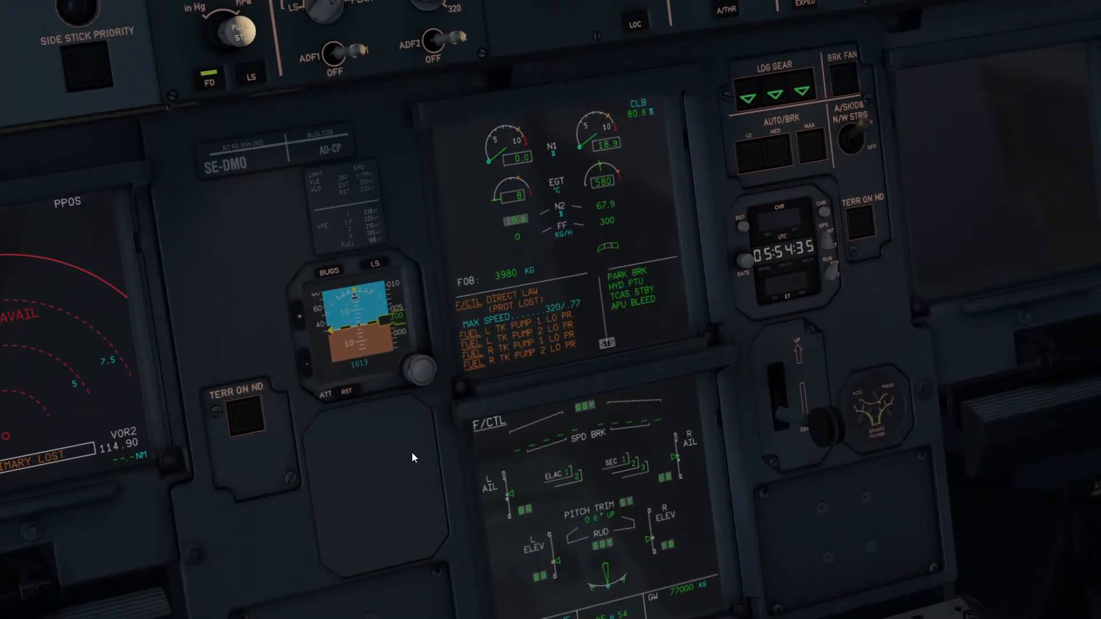
# Switch on both left tank pumps, both right tank pumps and the left and right centre-tank transfers on the overhead fuel panel
pyautogui.click(559, 346)
pyautogui.click(562, 392)
pyautogui.press('KP_8')
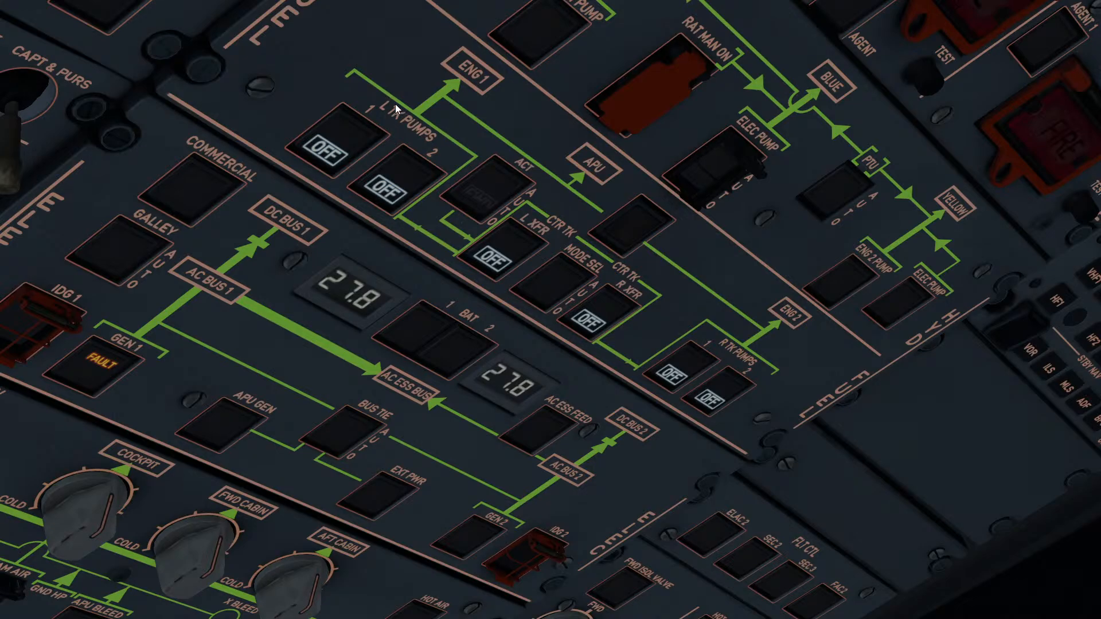
pyautogui.click(350, 136)
pyautogui.click(404, 172)
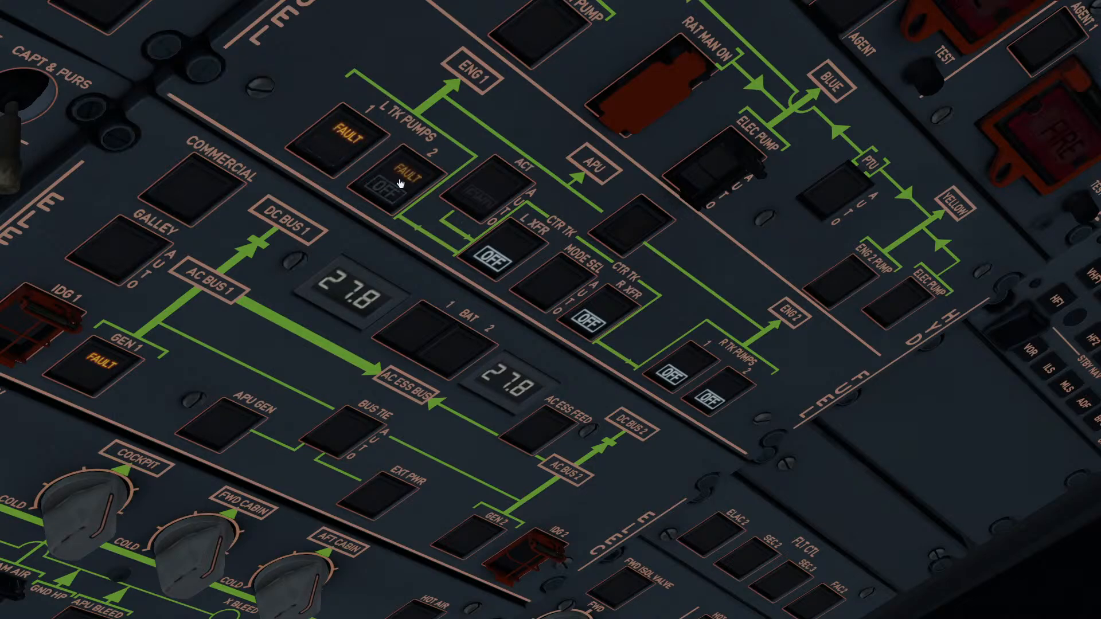
pyautogui.click(502, 250)
pyautogui.click(591, 311)
pyautogui.click(671, 374)
pyautogui.click(710, 399)
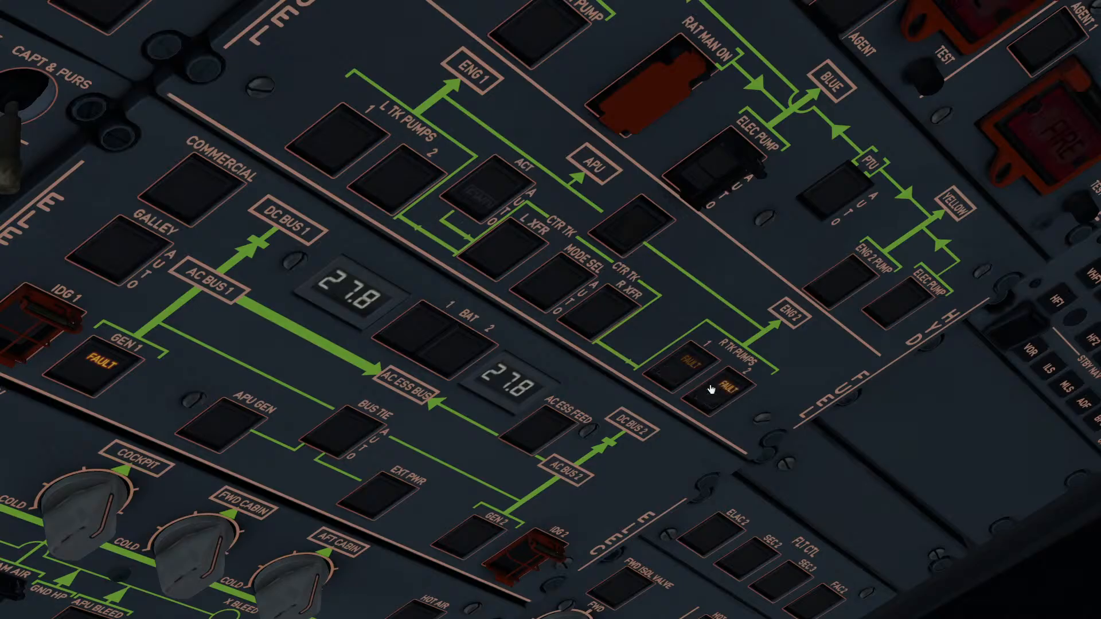
# Check the engine and warning display and retract the speed brake lever on the pedestal
pyautogui.press('KP_2')
pyautogui.moveTo(669, 538); pyautogui.dragTo(677, 572, button='right')
pyautogui.moveTo(551, 311); pyautogui.dragTo(549, 312, button='right')
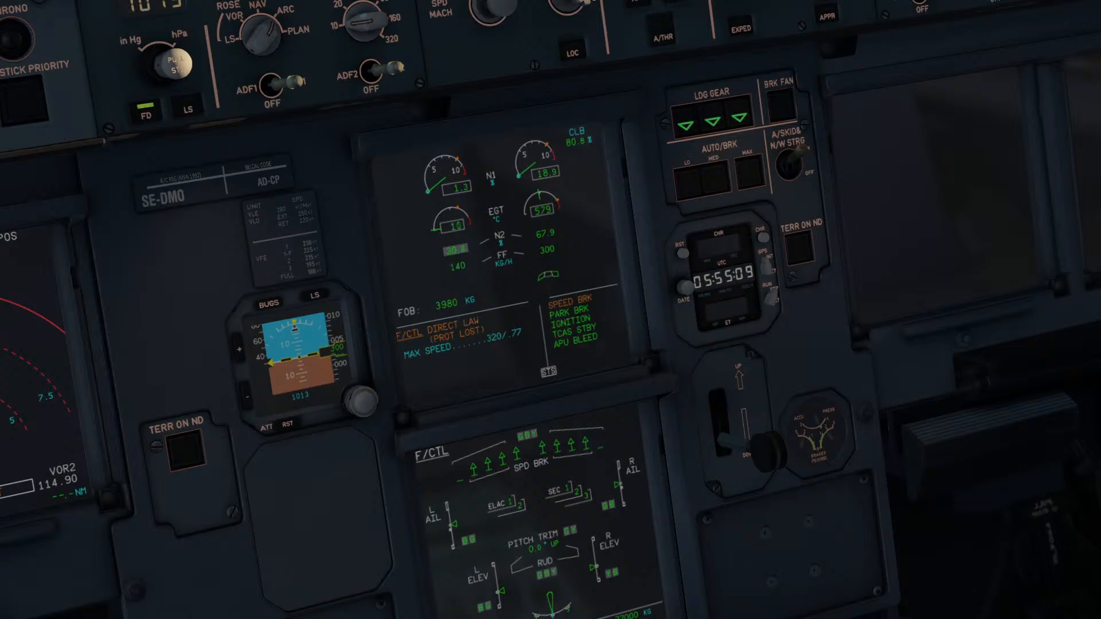
pyautogui.moveTo(143, 377); pyautogui.dragTo(577, 277, button='middle')
pyautogui.moveTo(576, 277); pyautogui.dragTo(539, 300, button='right')
pyautogui.moveTo(546, 304); pyautogui.dragTo(433, 230)
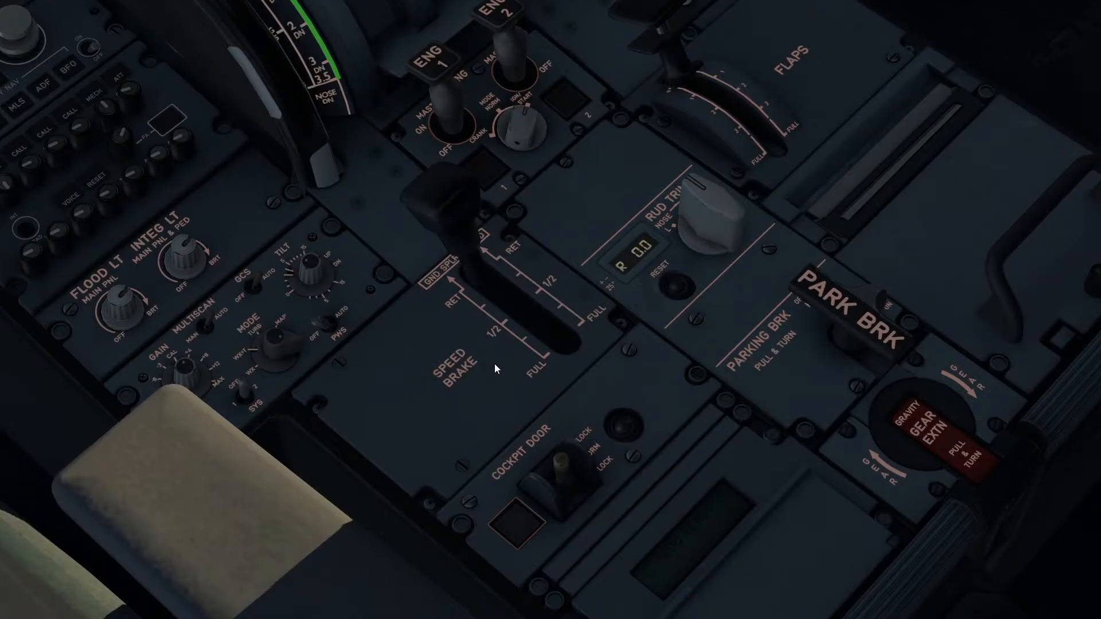
pyautogui.moveTo(494, 364); pyautogui.dragTo(495, 364, button='right')
# Cancel the master caution and check the engine and F/CTL displays on the centre panel
pyautogui.scroll(-5, 513, 342)
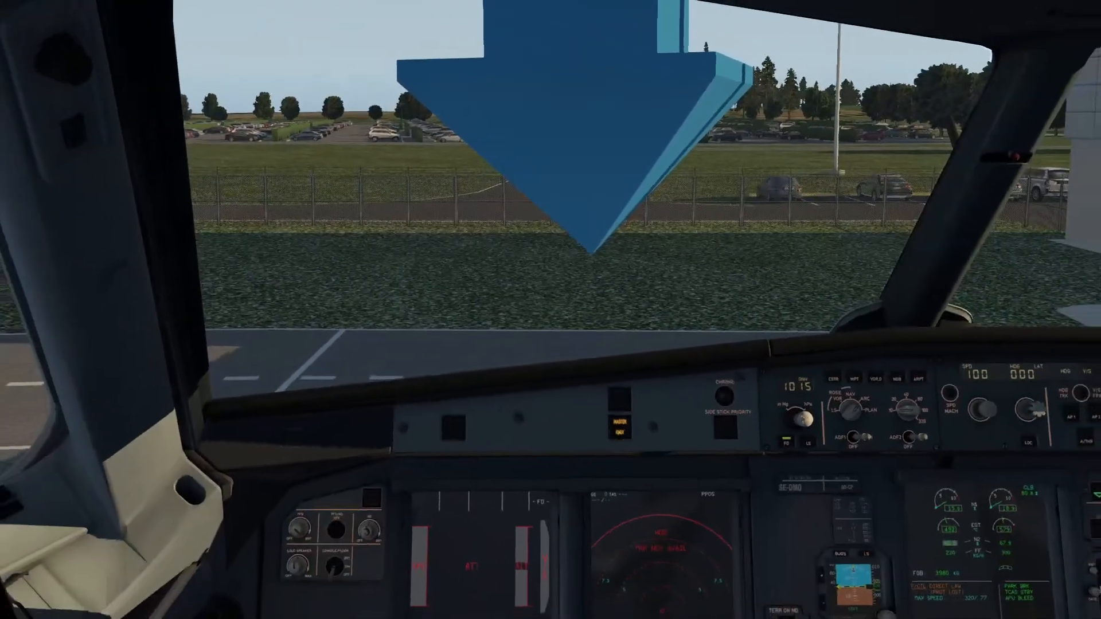
pyautogui.click(619, 423)
pyautogui.moveTo(634, 299); pyautogui.dragTo(642, 378, button='right')
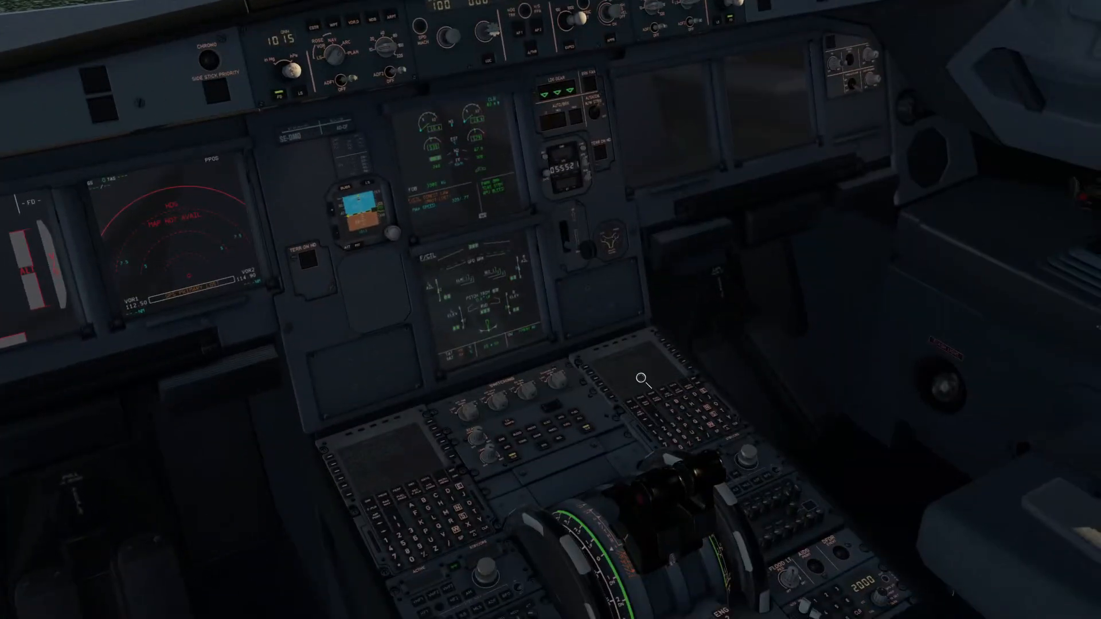
pyautogui.scroll(5, 642, 357)
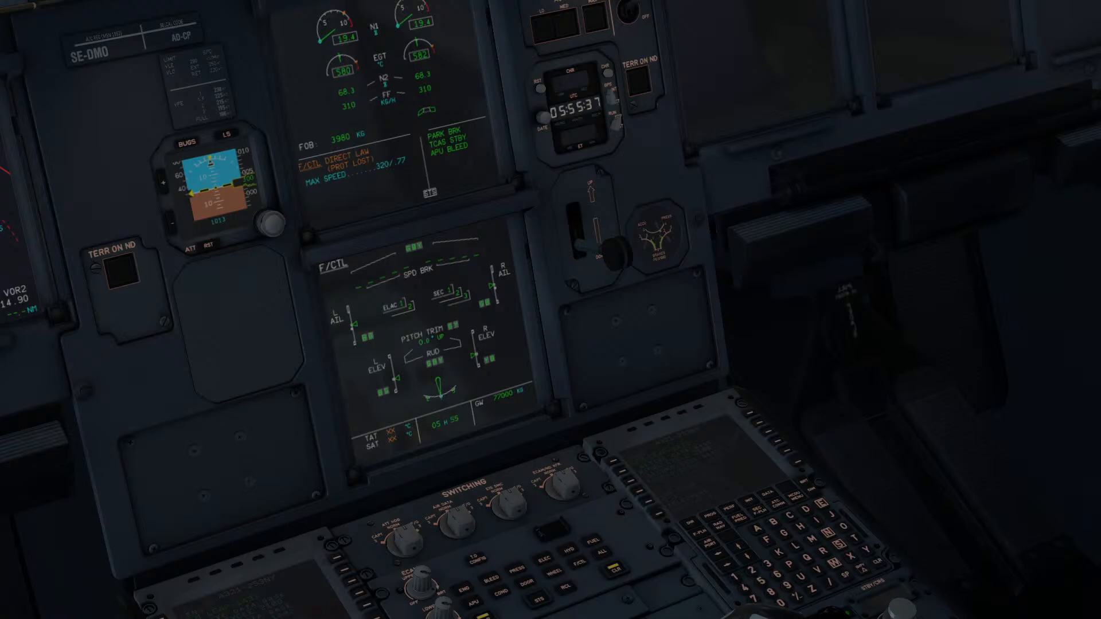
pyautogui.moveTo(659, 350); pyautogui.dragTo(576, 139, button='right')
# View the apron ahead from the captain's seat to check the marshaller in front of the aircraft
pyautogui.scroll(-1, 586, 306)
pyautogui.press('Down')
pyautogui.scroll(-3, 576, 138)
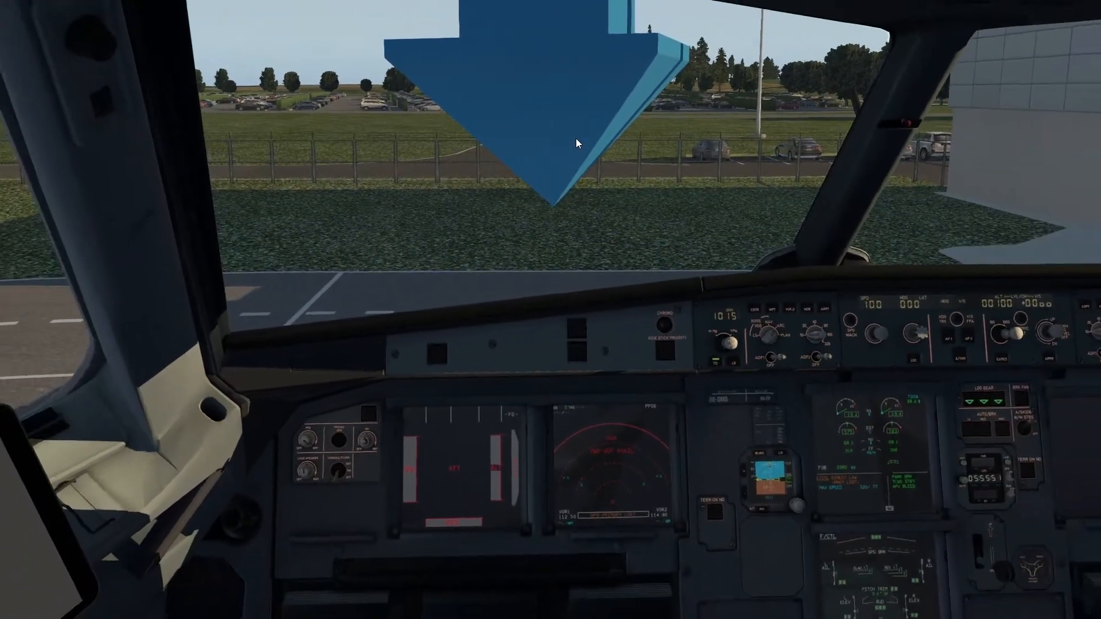
pyautogui.scroll(-2, 576, 139)
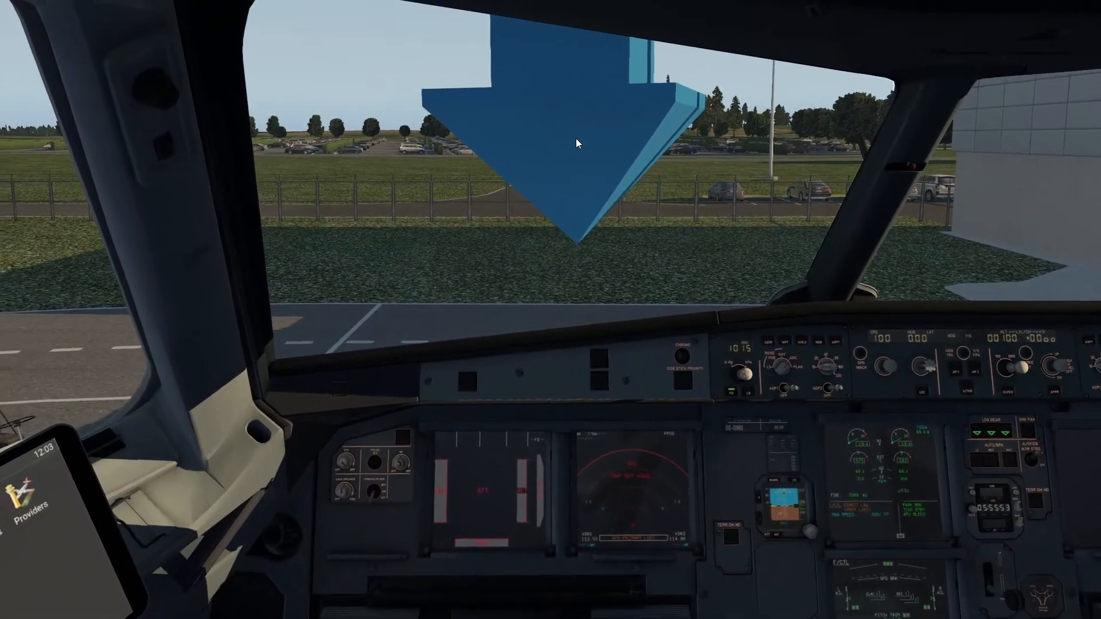
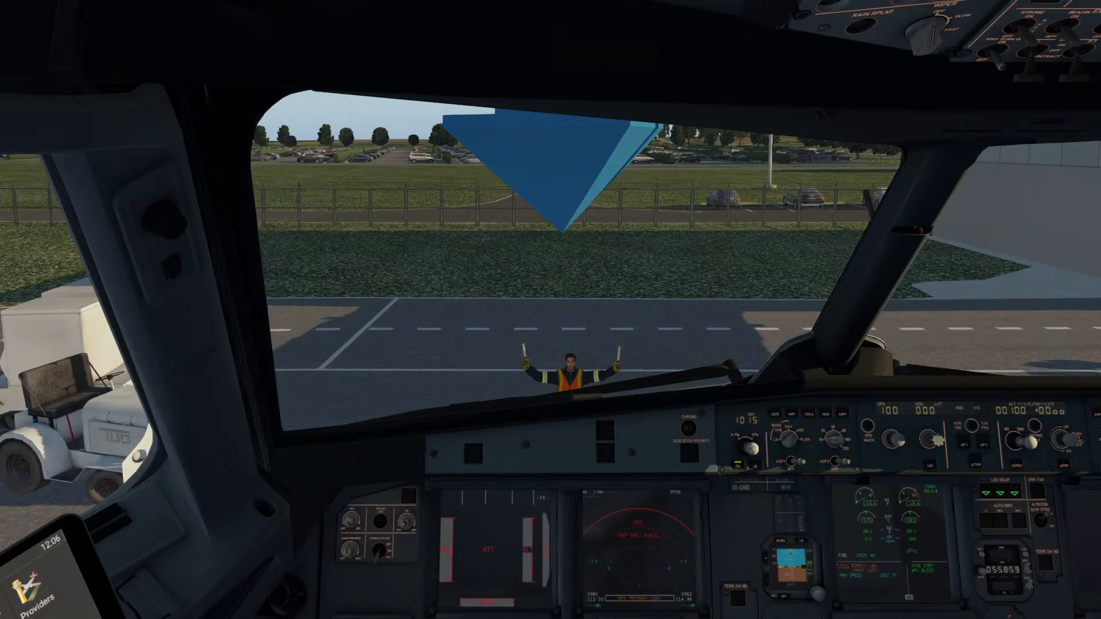
pyautogui.press('Up')
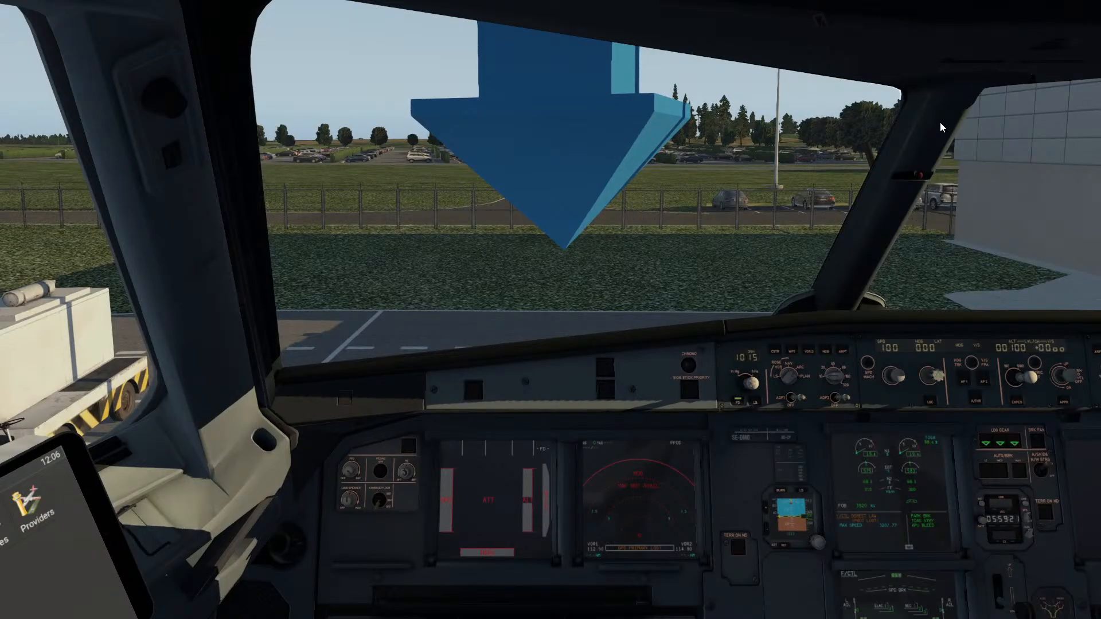
# Switch to World Editor and bring up the gate beside Gate 25 together with the Safegate docking objects in the library
pyautogui.hotkey('alt', 'Tab')
pyautogui.hotkey('alt', 'Tab')
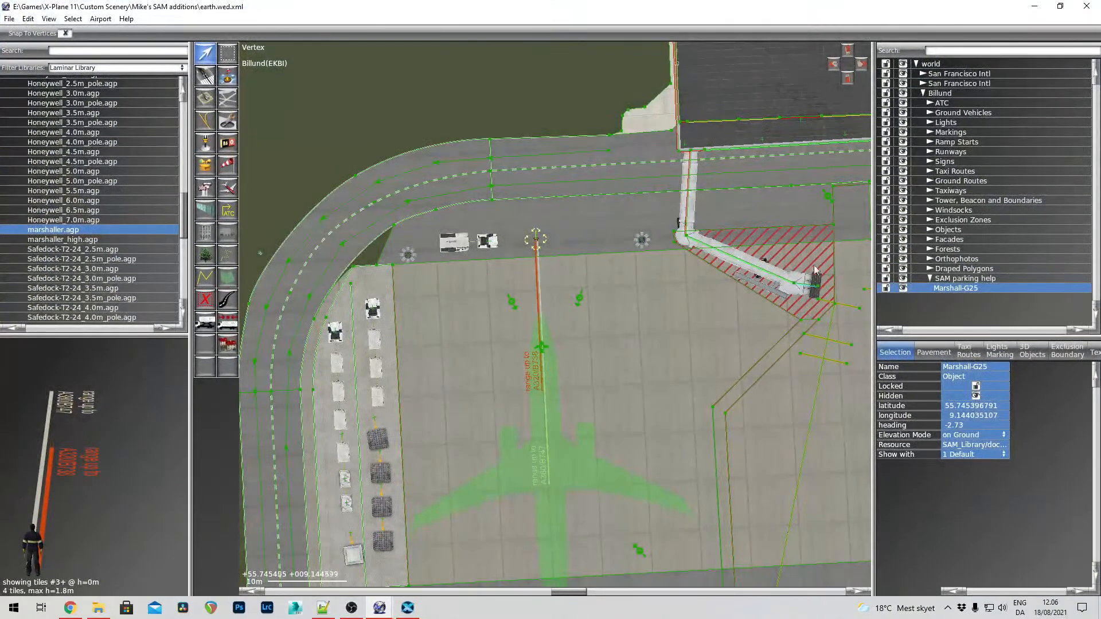
pyautogui.moveTo(721, 251); pyautogui.dragTo(510, 221, button='right')
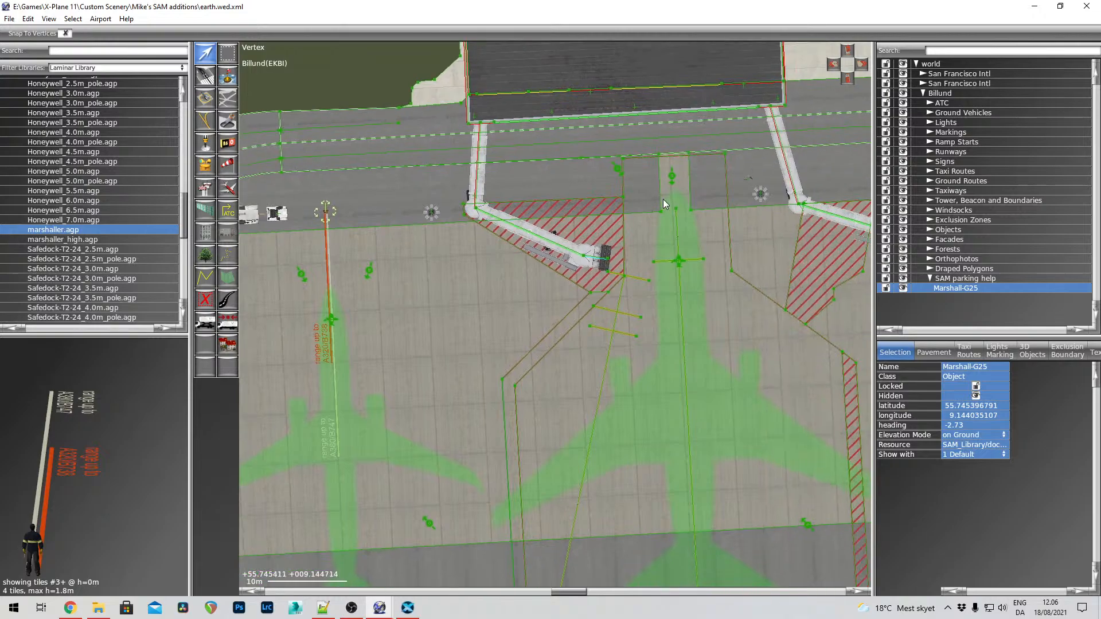
pyautogui.moveTo(666, 196); pyautogui.dragTo(575, 267, button='right')
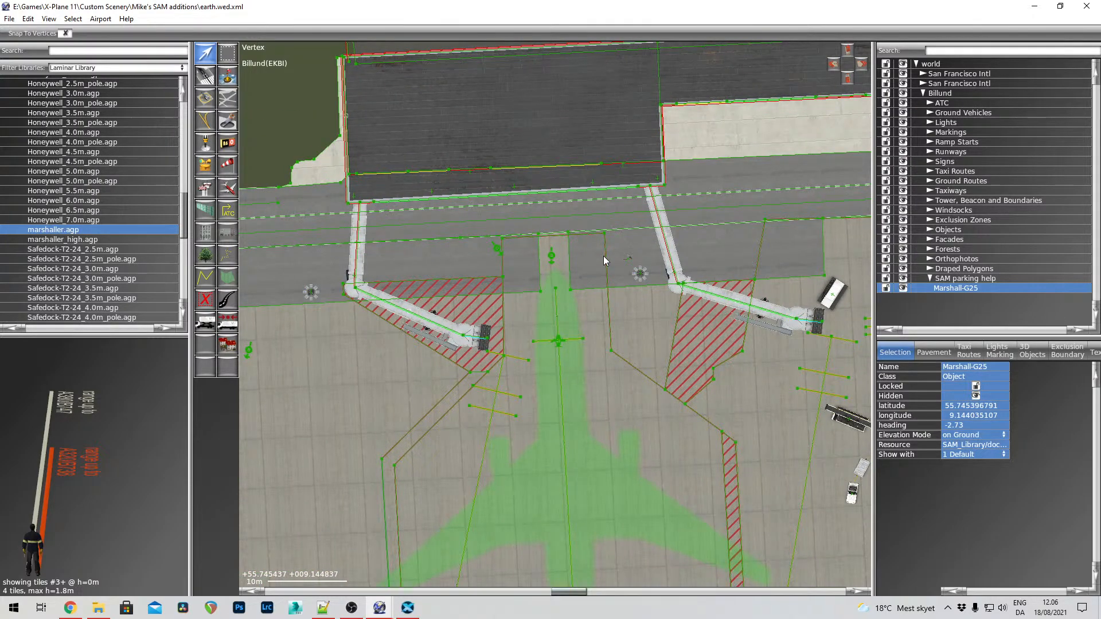
pyautogui.scroll(-10, 117, 223)
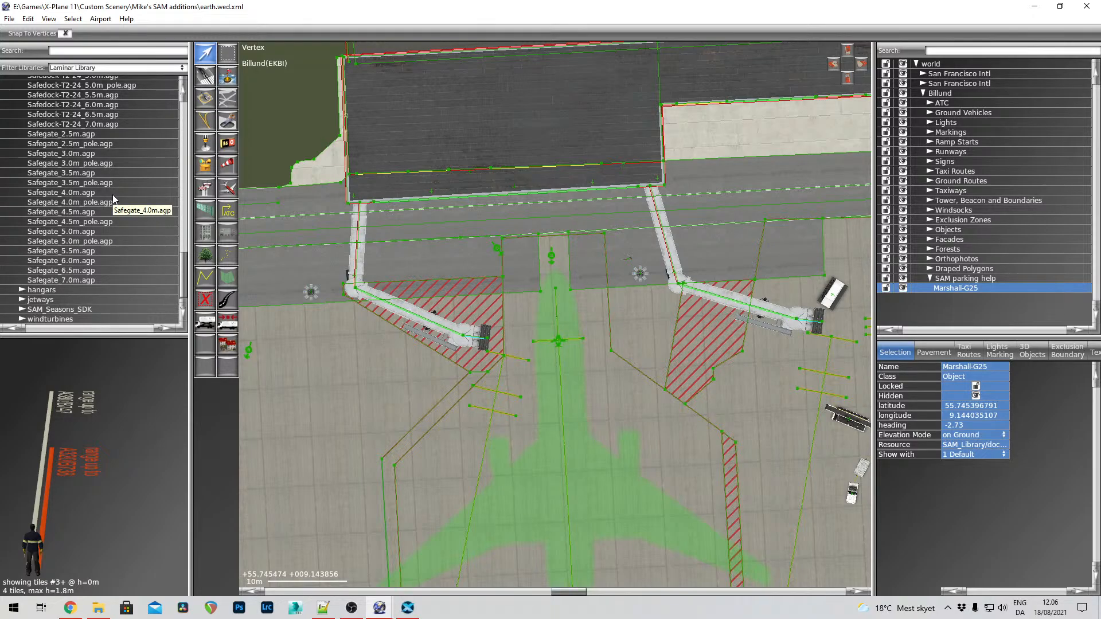
# Examine the jetway gates along the terminal, starting from Gate 25, to see which stands suit a docking system
pyautogui.moveTo(546, 404); pyautogui.dragTo(519, 337, button='right')
pyautogui.moveTo(635, 341); pyautogui.dragTo(499, 278, button='right')
pyautogui.scroll(-4, 517, 264)
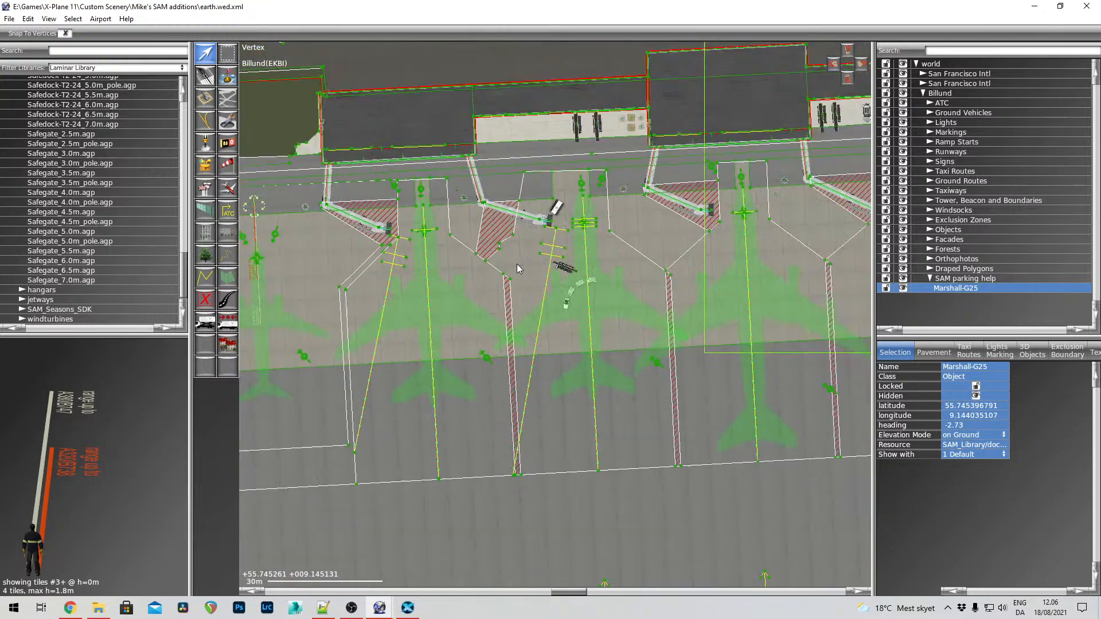
pyautogui.moveTo(760, 289); pyautogui.dragTo(577, 299, button='right')
pyautogui.moveTo(797, 295); pyautogui.dragTo(492, 298, button='right')
pyautogui.moveTo(686, 297); pyautogui.dragTo(494, 299, button='right')
pyautogui.moveTo(694, 291); pyautogui.dragTo(465, 301, button='right')
pyautogui.moveTo(363, 309); pyautogui.dragTo(717, 296, button='right')
pyautogui.moveTo(421, 307); pyautogui.dragTo(722, 293, button='right')
pyautogui.moveTo(505, 299); pyautogui.dragTo(598, 289, button='right')
pyautogui.moveTo(751, 275); pyautogui.dragTo(762, 271, button='right')
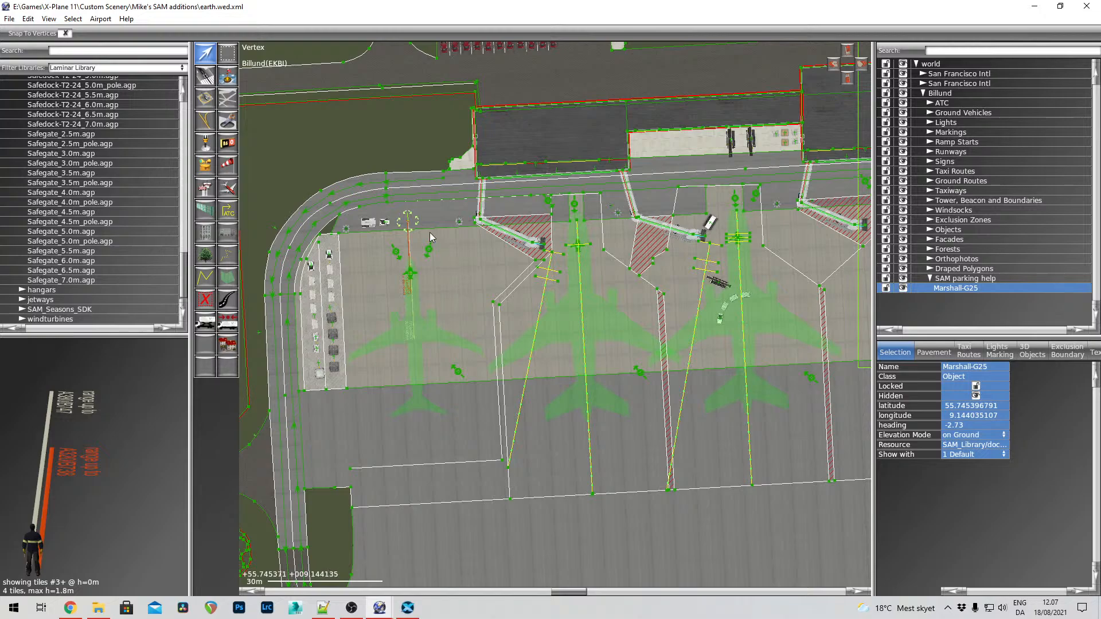
pyautogui.moveTo(577, 268); pyautogui.dragTo(480, 273, button='right')
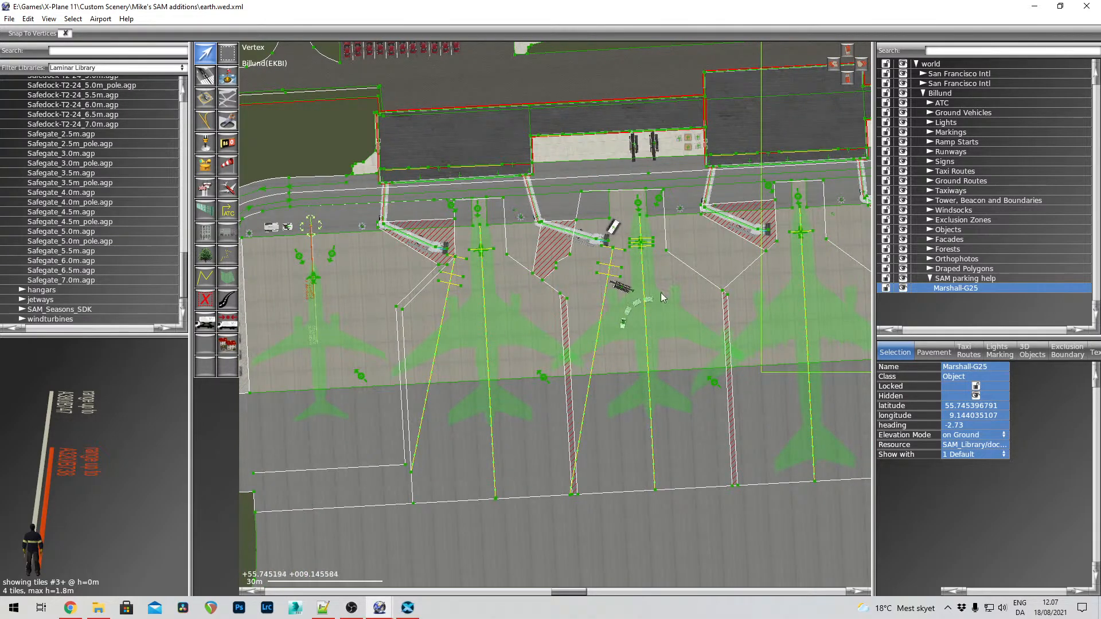
pyautogui.moveTo(522, 265); pyautogui.dragTo(520, 325, button='right')
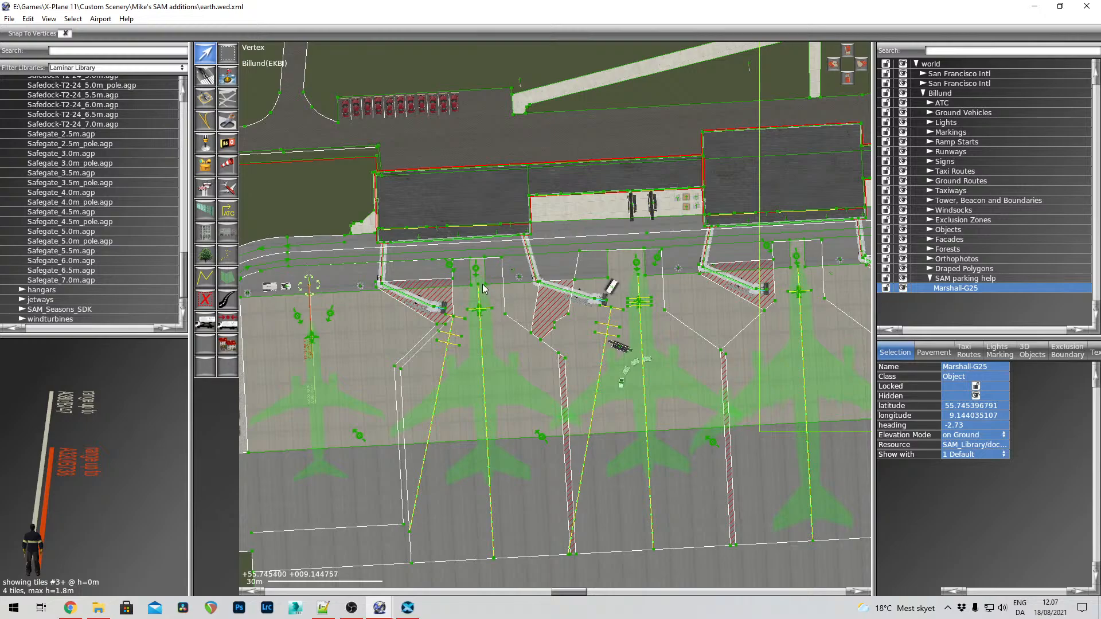
pyautogui.scroll(2, 483, 285)
pyautogui.scroll(-2, 428, 385)
pyautogui.moveTo(290, 453); pyautogui.dragTo(353, 400, button='right')
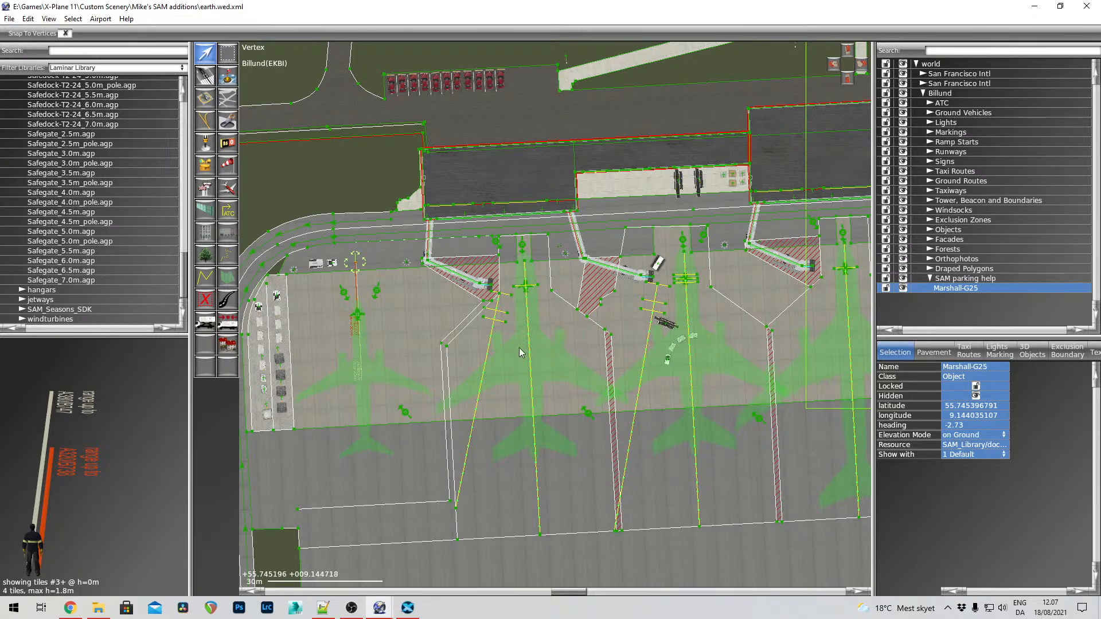
pyautogui.moveTo(835, 333); pyautogui.dragTo(565, 351, button='right')
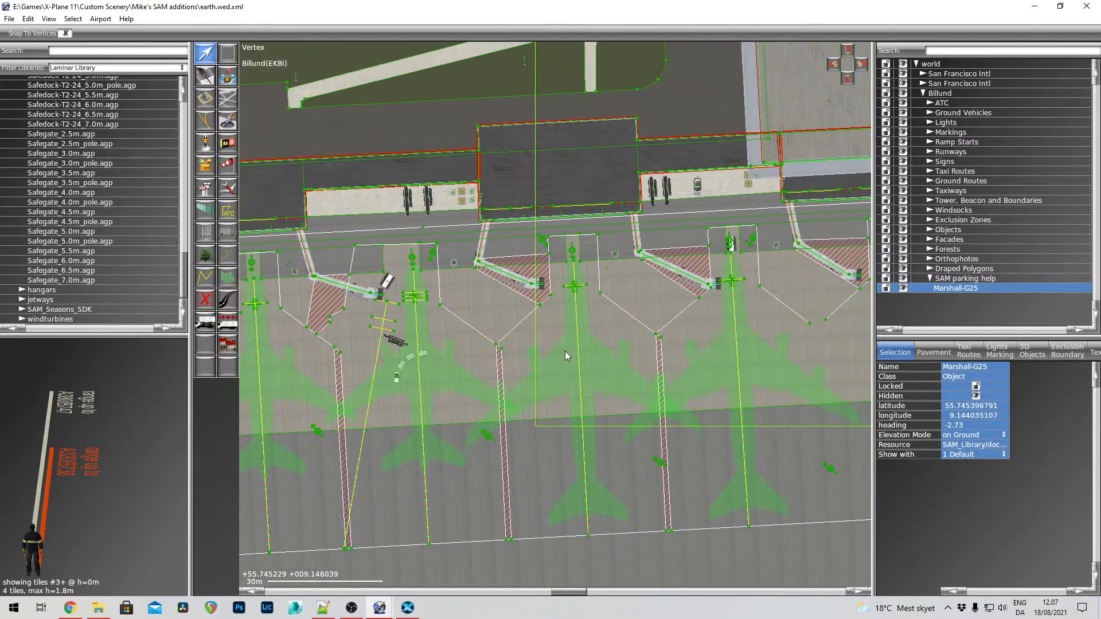
pyautogui.moveTo(779, 369); pyautogui.dragTo(584, 366, button='right')
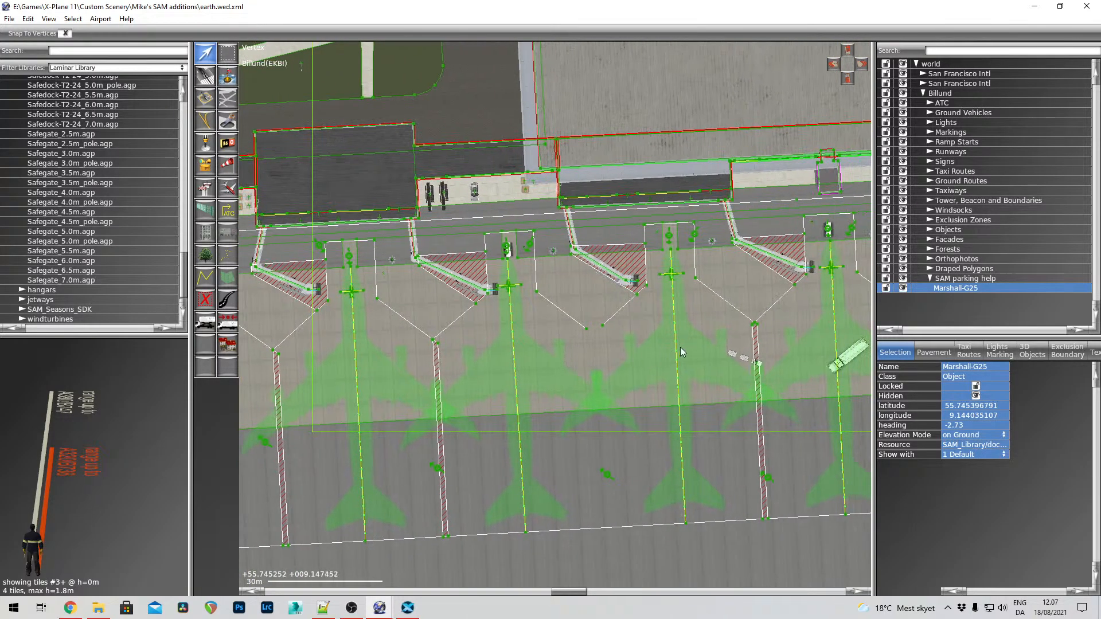
pyautogui.moveTo(683, 362); pyautogui.dragTo(566, 371, button='right')
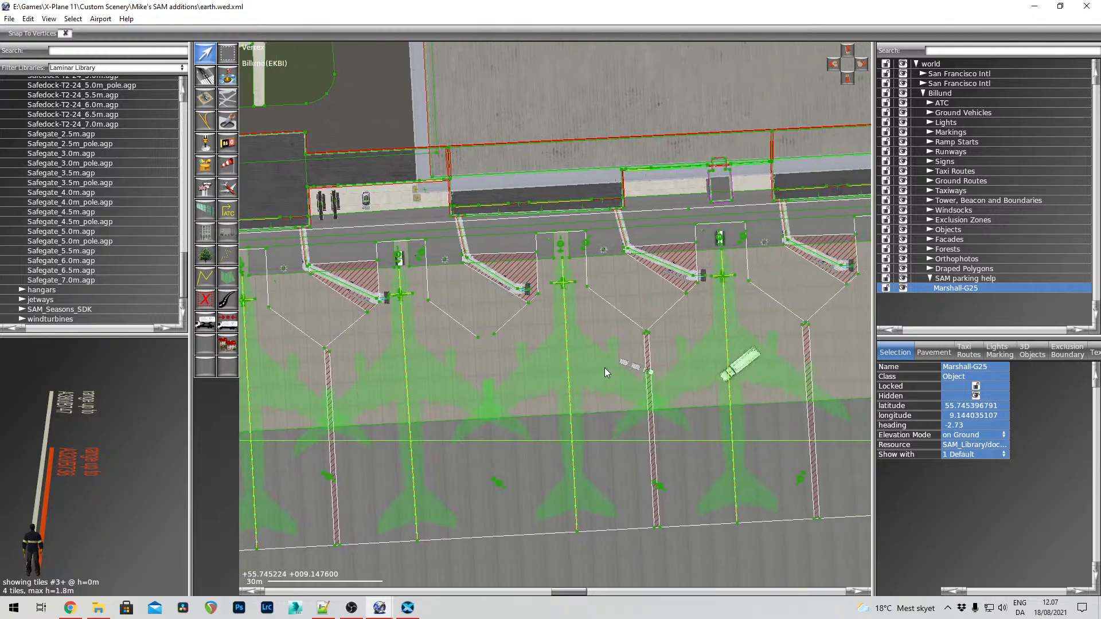
pyautogui.moveTo(736, 373); pyautogui.dragTo(675, 367, button='right')
pyautogui.moveTo(811, 358)
pyautogui.mouseDown(button='right')
pyautogui.moveTo(720, 350)
pyautogui.moveTo(659, 360)
pyautogui.moveTo(673, 351)
pyautogui.moveTo(683, 359)
pyautogui.moveTo(573, 367)
pyautogui.mouseUp(button='right')
# Examine the remote stands on both sides of the apron service road and their taxi-in directions
pyautogui.moveTo(504, 505); pyautogui.dragTo(695, 287, button='right')
pyautogui.moveTo(603, 459)
pyautogui.mouseDown(button='right')
pyautogui.moveTo(709, 301)
pyautogui.moveTo(713, 263)
pyautogui.mouseUp(button='right')
pyautogui.moveTo(654, 426)
pyautogui.mouseDown(button='right')
pyautogui.moveTo(708, 273)
pyautogui.moveTo(745, 282)
pyautogui.mouseUp(button='right')
pyautogui.moveTo(583, 333); pyautogui.dragTo(721, 363, button='right')
pyautogui.moveTo(637, 321); pyautogui.dragTo(764, 367, button='right')
pyautogui.moveTo(644, 240); pyautogui.dragTo(736, 242, button='right')
pyautogui.moveTo(528, 250); pyautogui.dragTo(671, 252, button='right')
pyautogui.moveTo(466, 311); pyautogui.dragTo(592, 257, button='right')
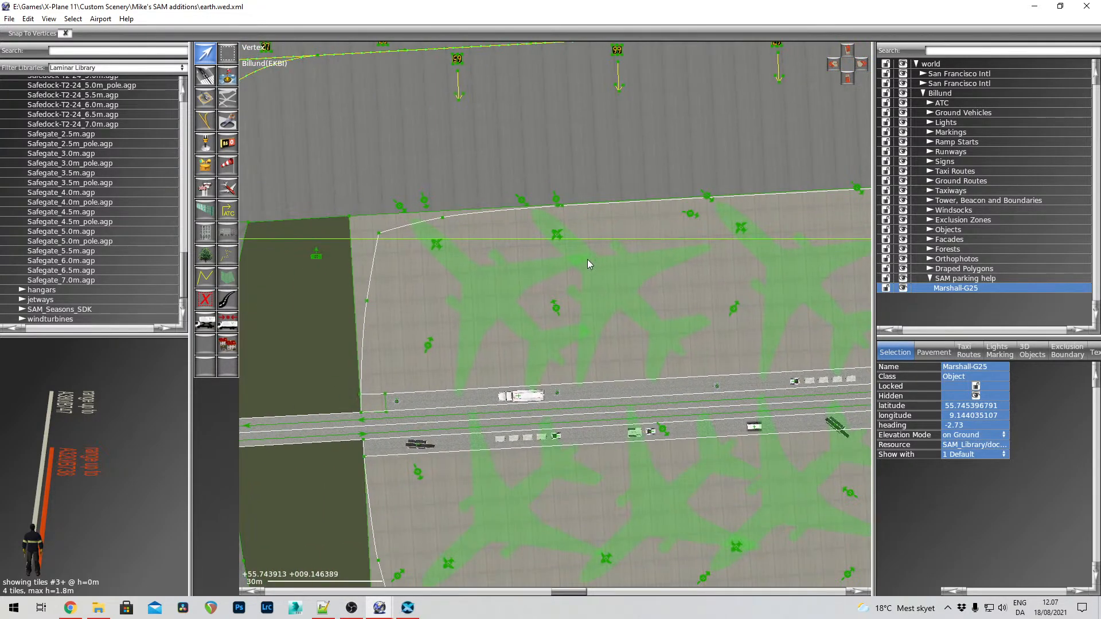
pyautogui.moveTo(519, 281); pyautogui.dragTo(566, 238, button='right')
pyautogui.moveTo(671, 301); pyautogui.dragTo(625, 234, button='right')
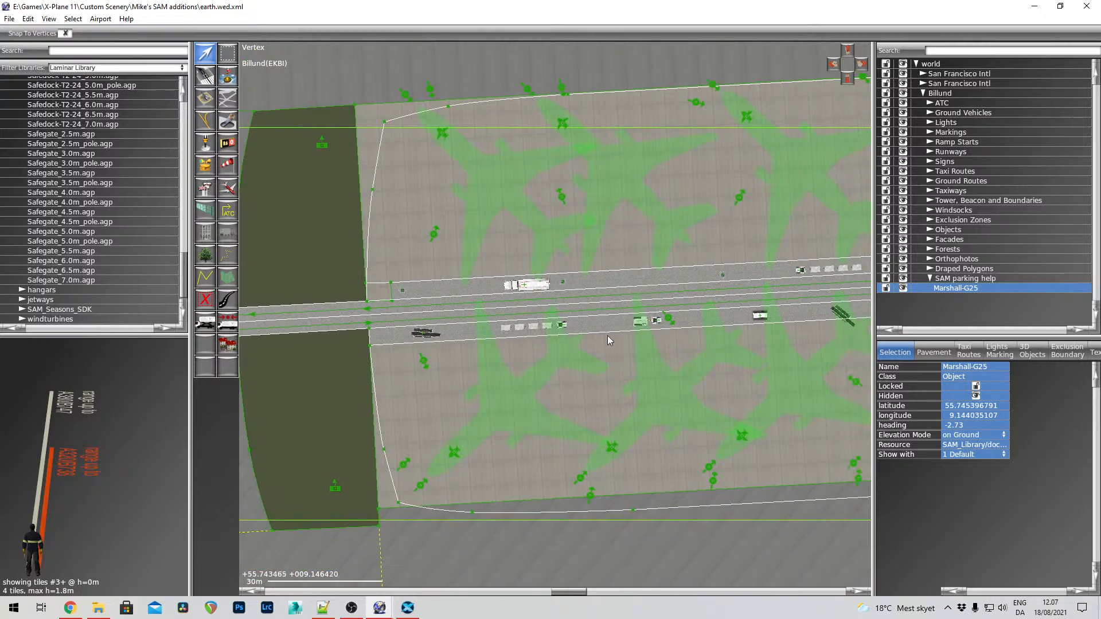
pyautogui.moveTo(608, 336); pyautogui.dragTo(608, 284, button='right')
pyautogui.moveTo(751, 325); pyautogui.dragTo(599, 275, button='right')
pyautogui.moveTo(781, 263); pyautogui.dragTo(619, 288, button='right')
pyautogui.moveTo(639, 442); pyautogui.dragTo(665, 237, button='right')
pyautogui.moveTo(643, 281); pyautogui.dragTo(667, 321, button='right')
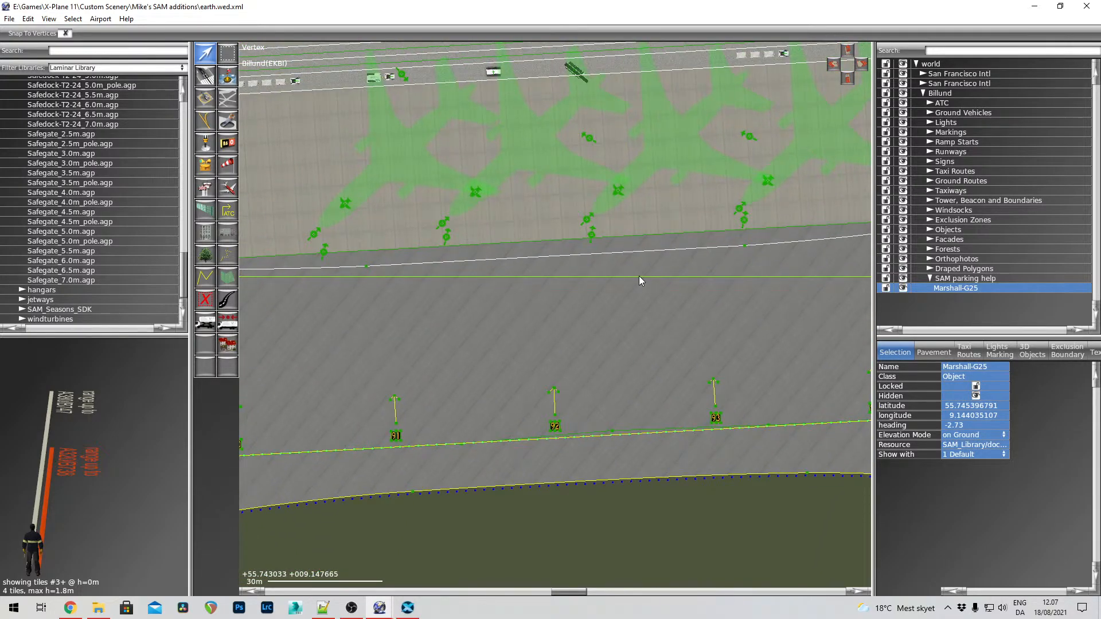
pyautogui.moveTo(638, 277); pyautogui.dragTo(627, 342, button='right')
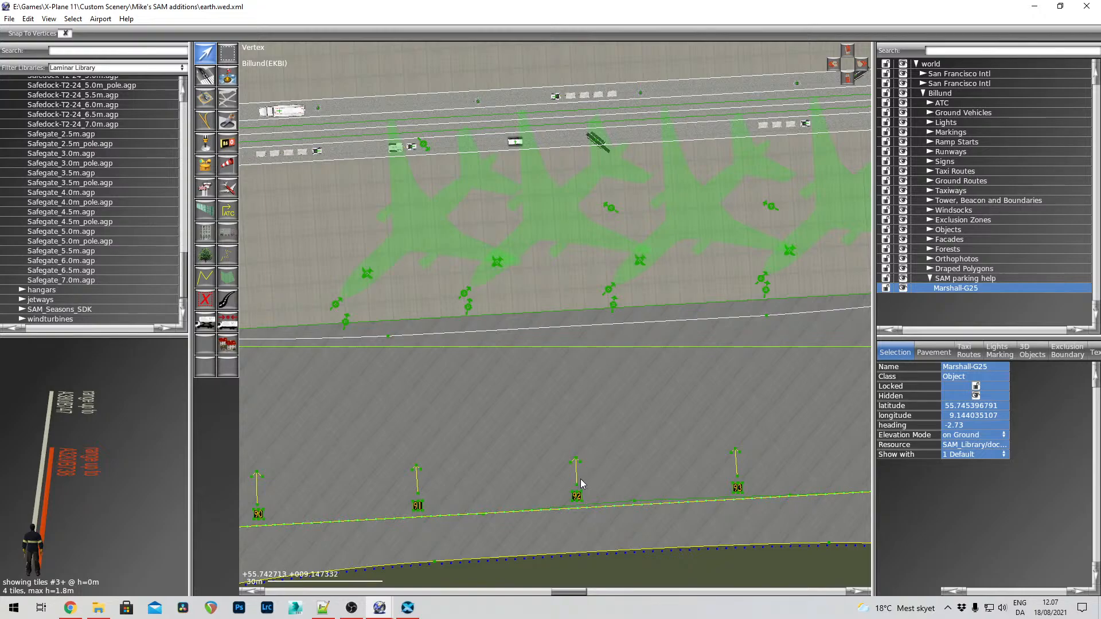
pyautogui.moveTo(559, 158); pyautogui.dragTo(559, 336, button='right')
pyautogui.moveTo(559, 216); pyautogui.dragTo(555, 349, button='right')
pyautogui.moveTo(552, 247); pyautogui.dragTo(670, 326, button='right')
pyautogui.moveTo(539, 313); pyautogui.dragTo(606, 266, button='right')
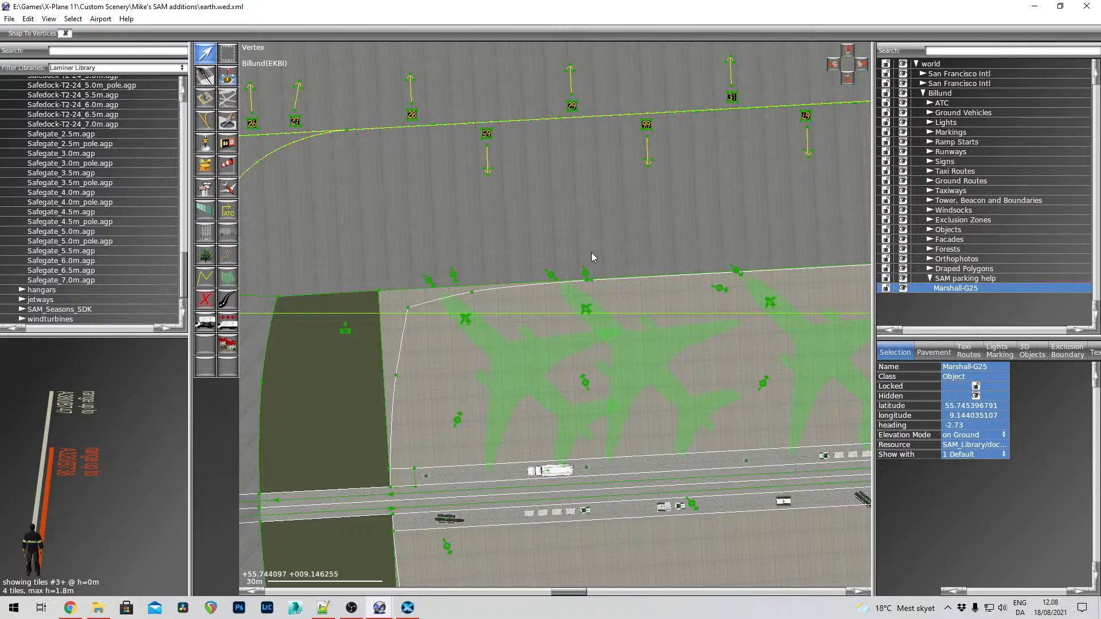
# Place a Safegate_4.0m.agp docking display at the terminal wall in line with the neighbouring gate's centreline, heading about 177°
pyautogui.moveTo(568, 213); pyautogui.dragTo(568, 367, button='middle')
pyautogui.moveTo(551, 267); pyautogui.dragTo(554, 344, button='middle')
pyautogui.moveTo(541, 246); pyautogui.dragTo(818, 332, button='middle')
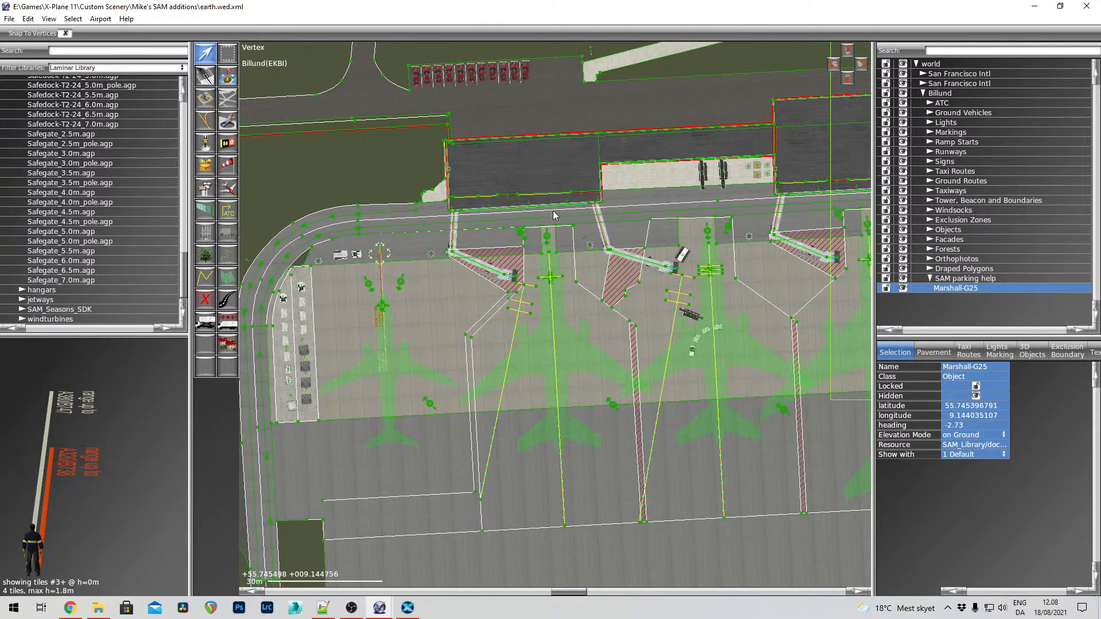
pyautogui.scroll(7, 554, 213)
pyautogui.moveTo(555, 215); pyautogui.dragTo(591, 233, button='middle')
pyautogui.scroll(2, 566, 266)
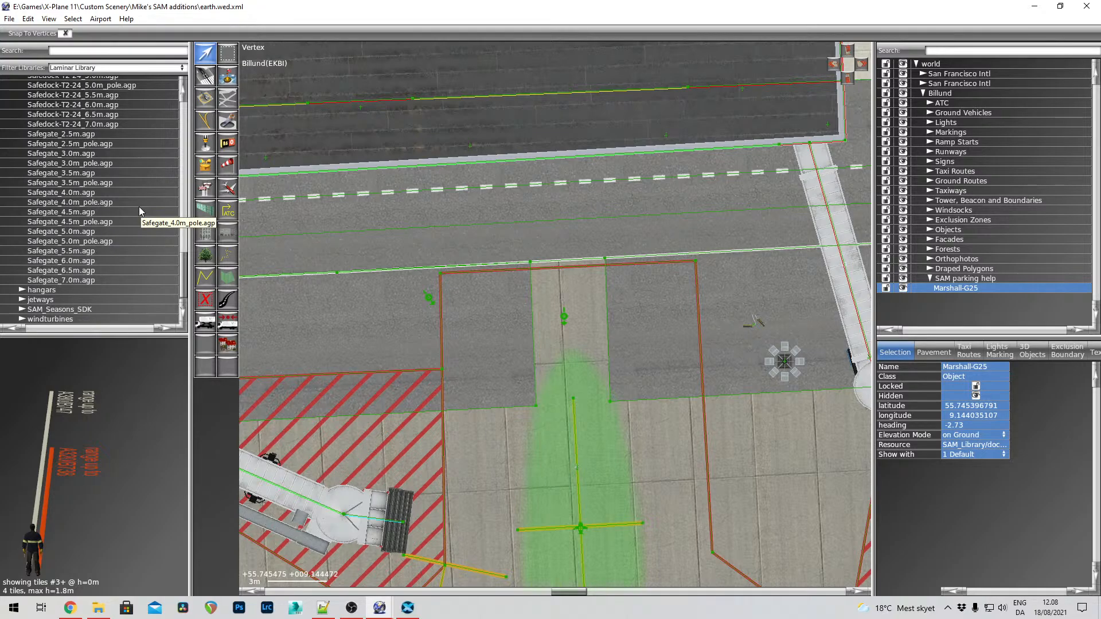
pyautogui.click(86, 193)
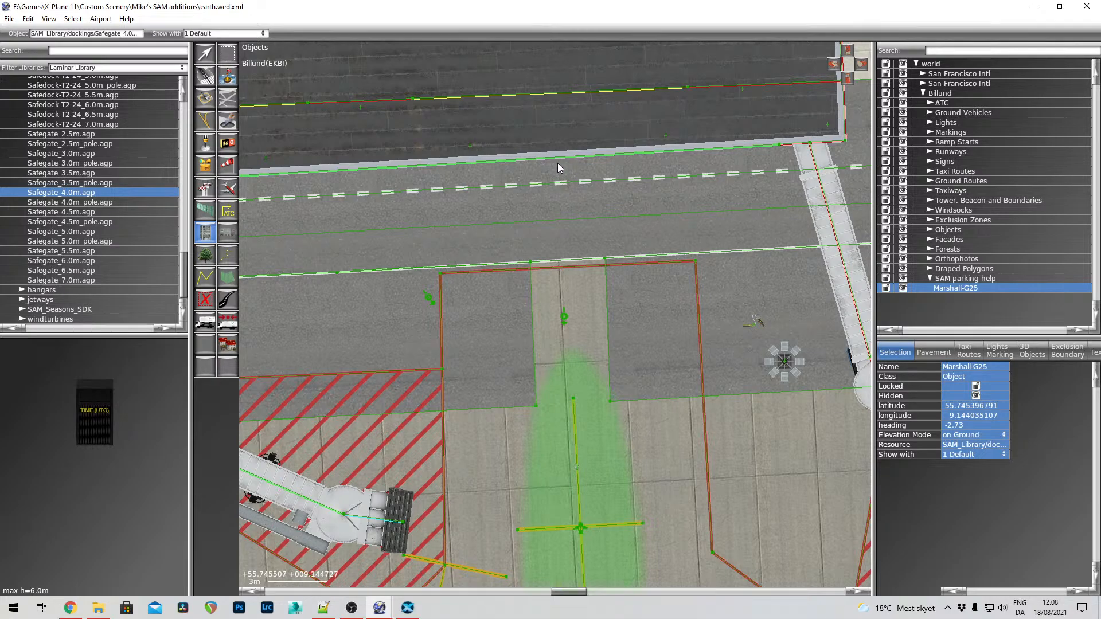
pyautogui.moveTo(555, 162); pyautogui.dragTo(574, 484)
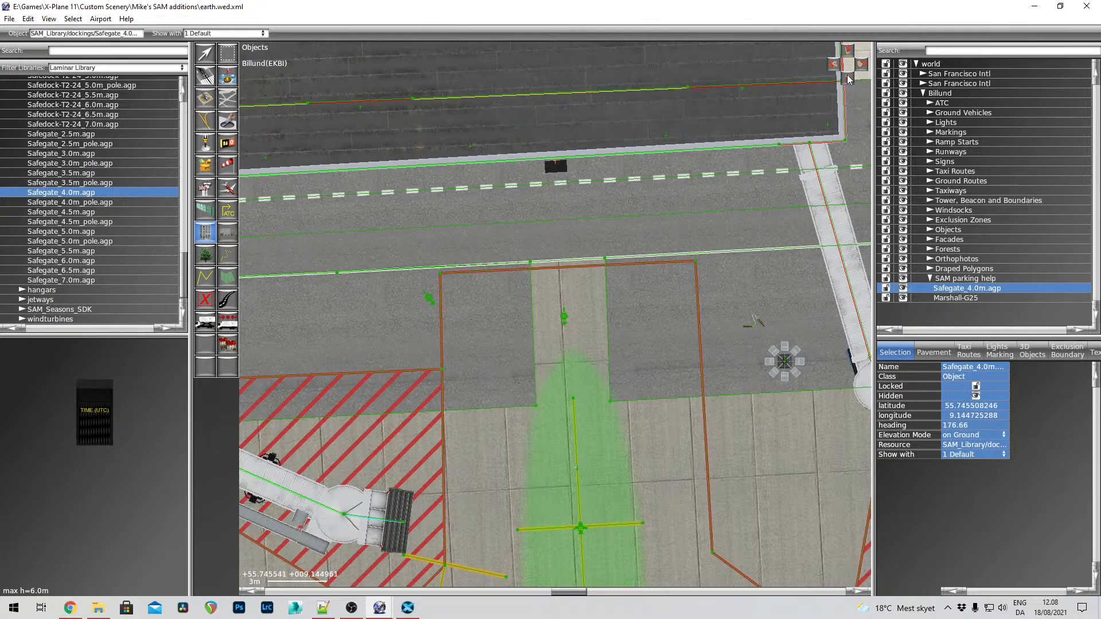
# Adjust the Safegate_4.0m.agp display's position against the terminal facade, checking it in the tilted view
pyautogui.click(848, 53)
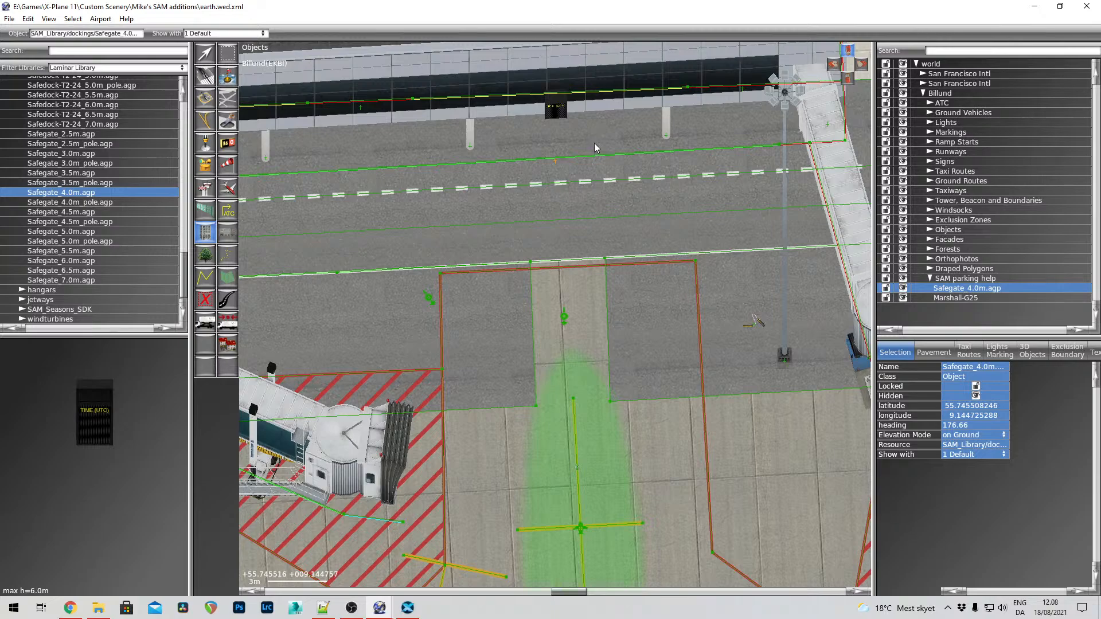
pyautogui.click(848, 51)
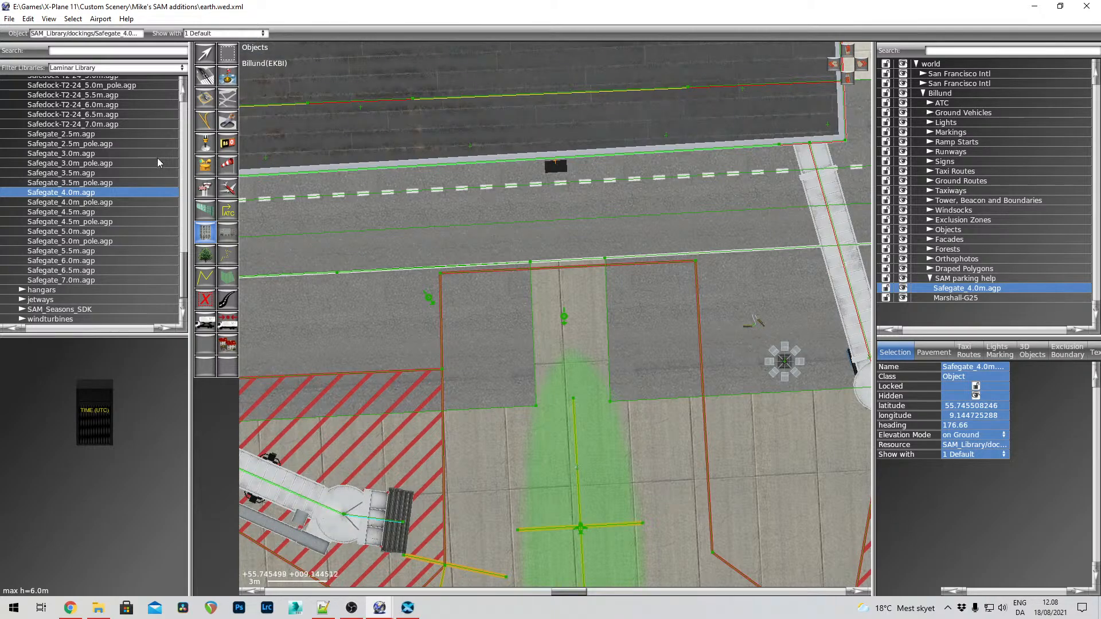
pyautogui.click(205, 55)
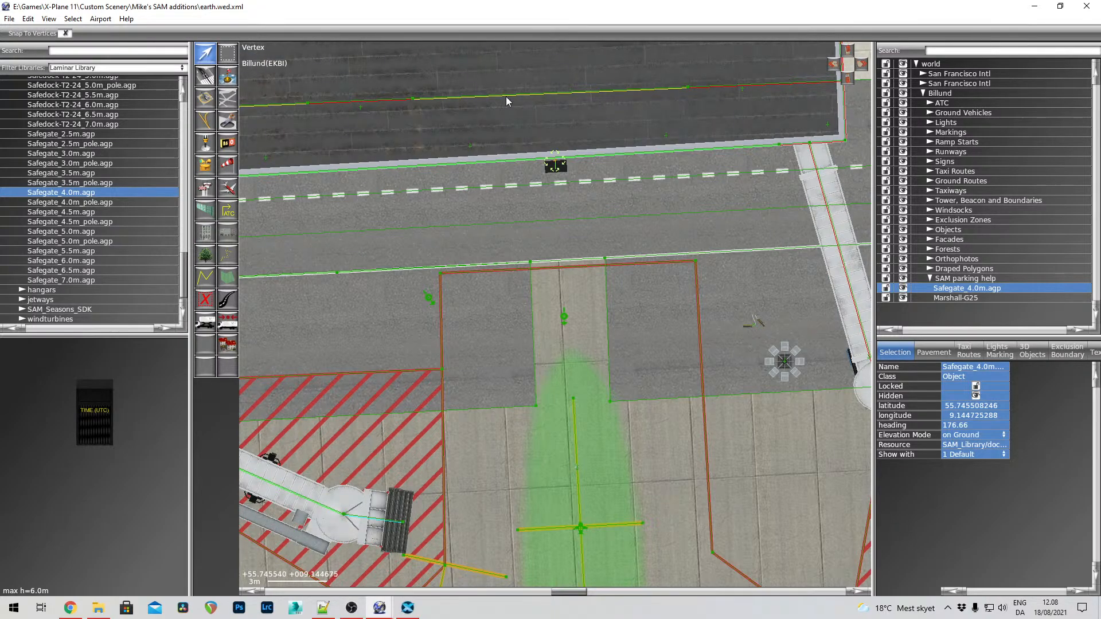
pyautogui.moveTo(559, 164); pyautogui.dragTo(554, 152)
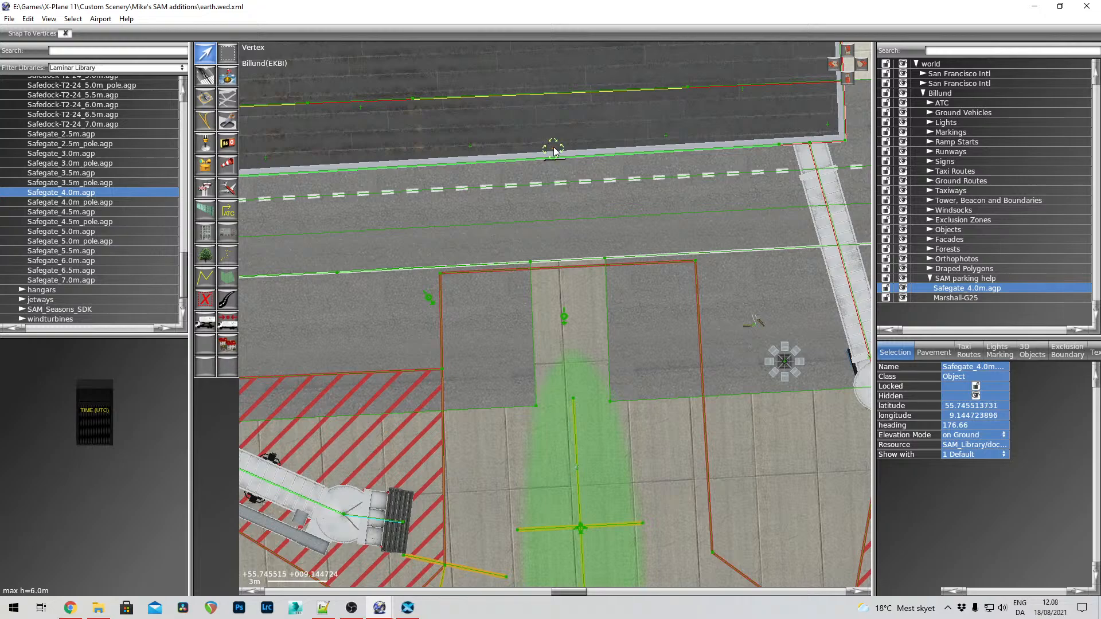
pyautogui.click(848, 51)
pyautogui.moveTo(550, 116); pyautogui.dragTo(555, 196, button='right')
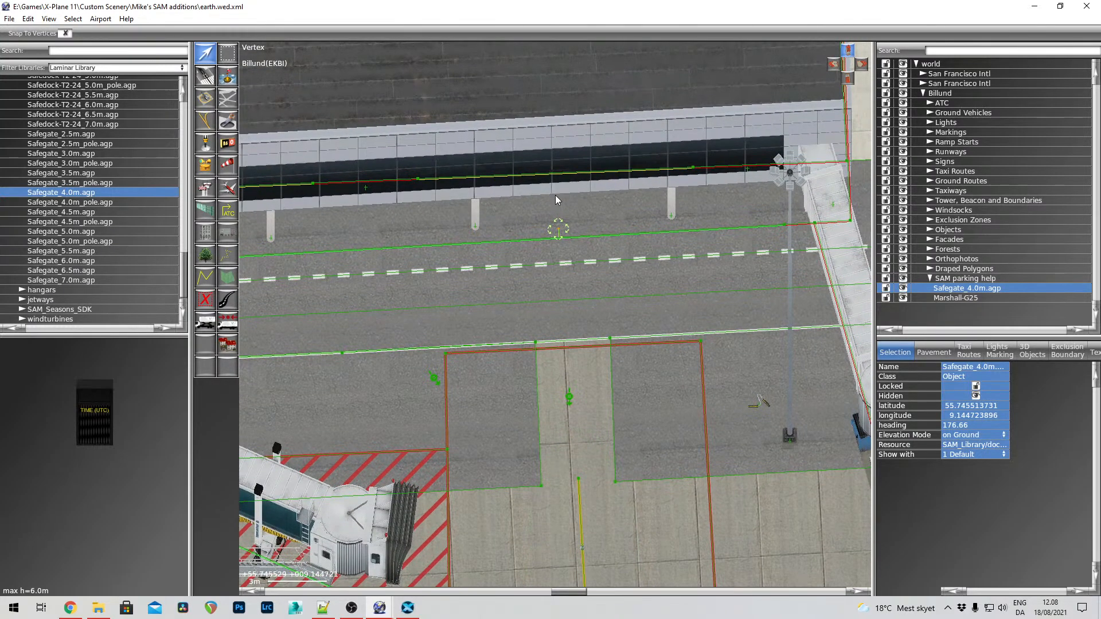
pyautogui.click(848, 53)
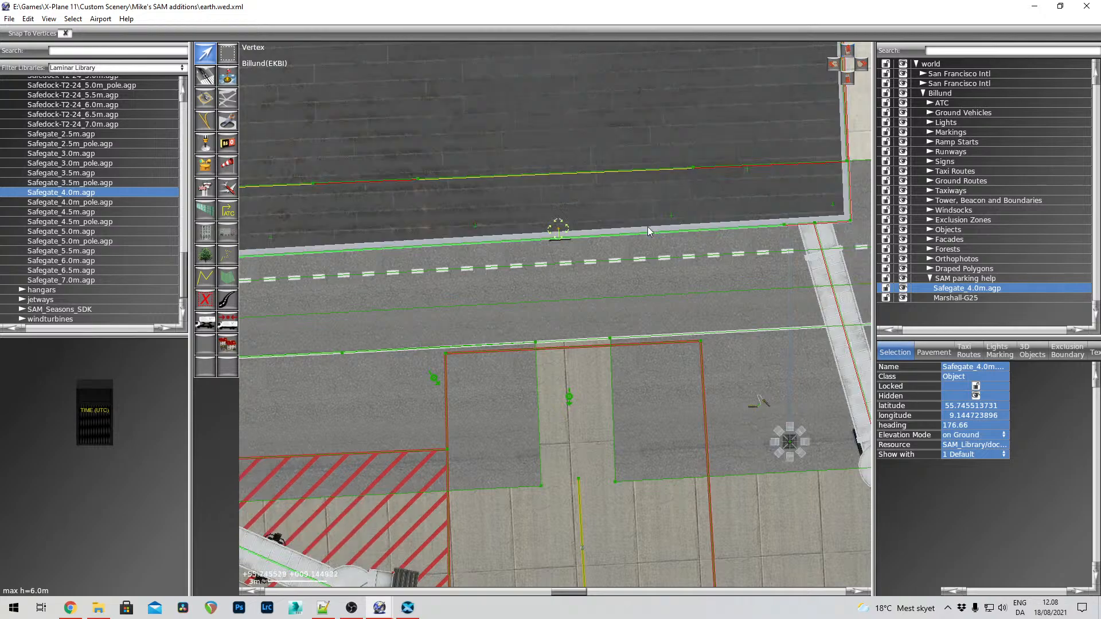
pyautogui.moveTo(559, 231); pyautogui.dragTo(559, 241)
pyautogui.click(849, 52)
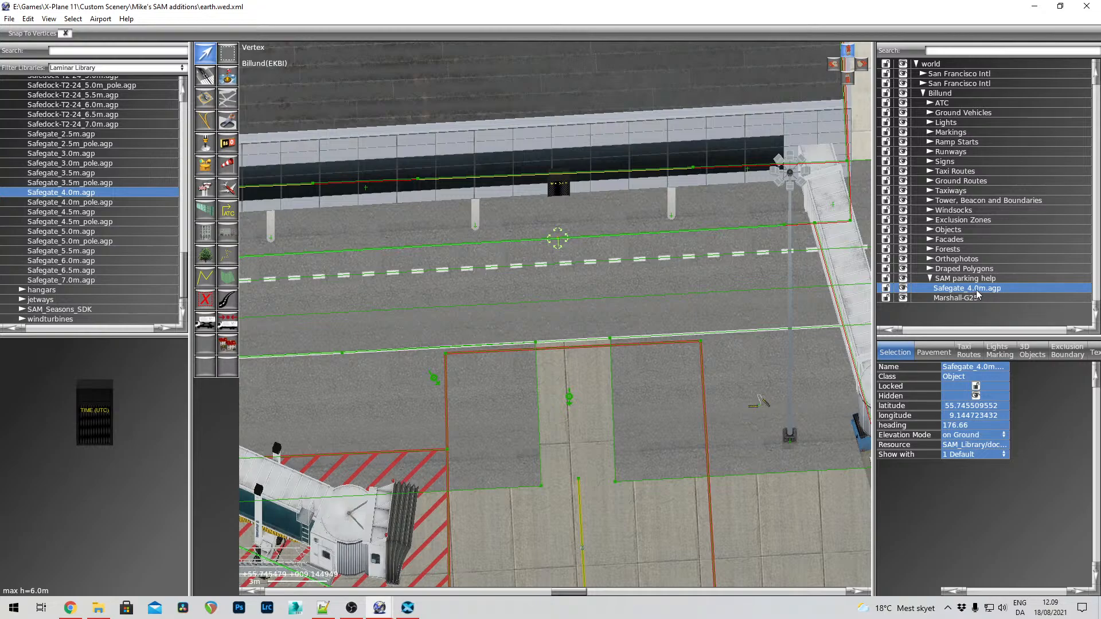
# Delete the Safegate_4.0m.agp display from the SAM parking help group
pyautogui.doubleClick(1007, 288)
pyautogui.click(1015, 290)
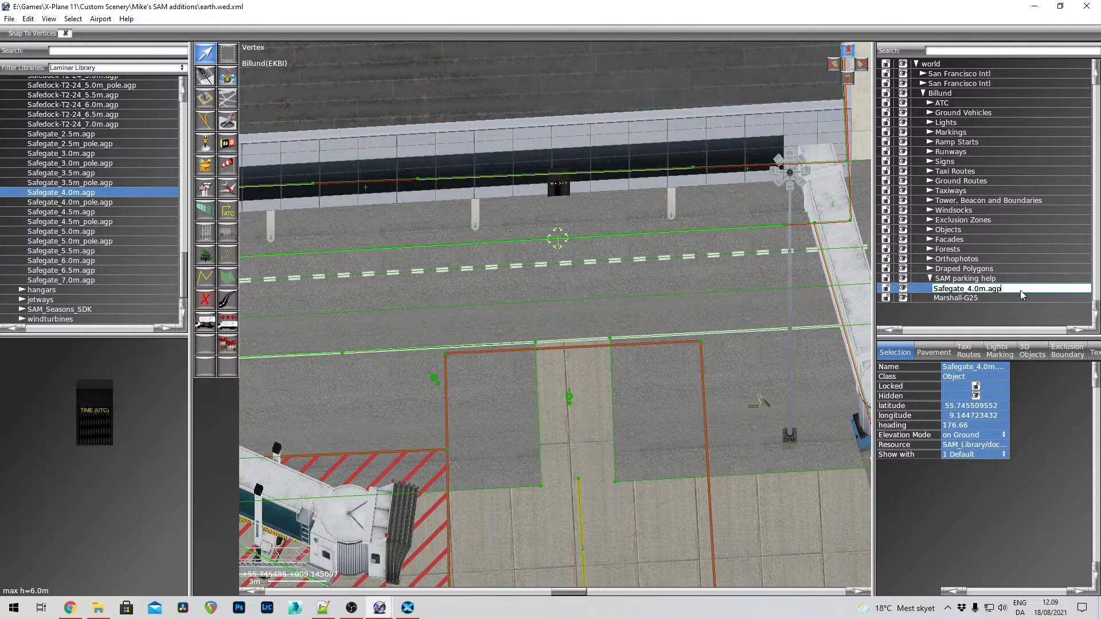
pyautogui.click(916, 293)
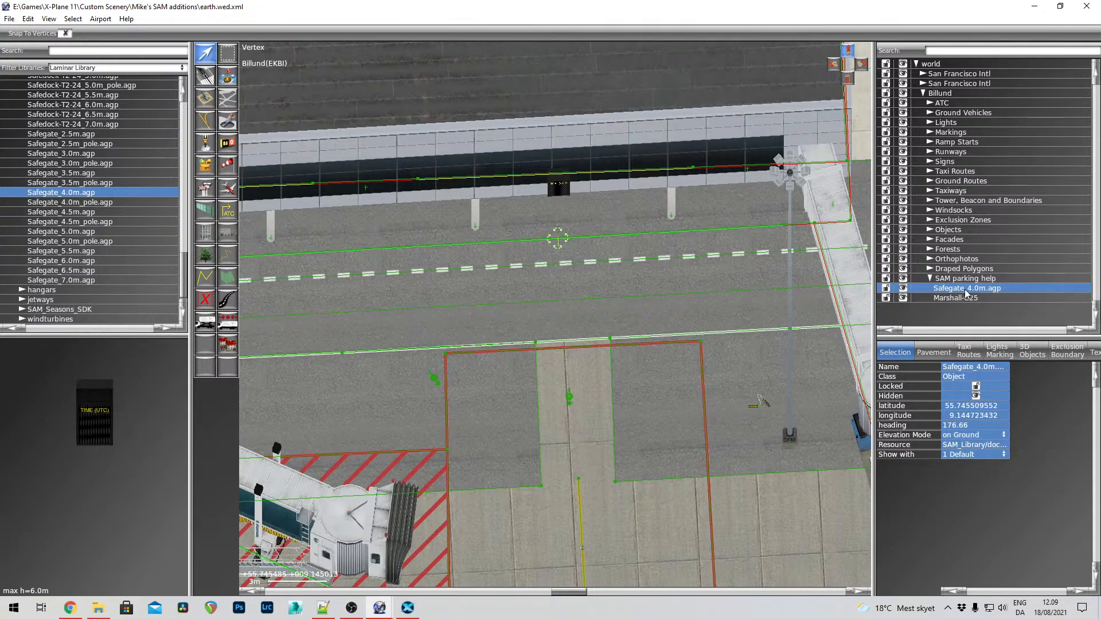
pyautogui.press('Delete')
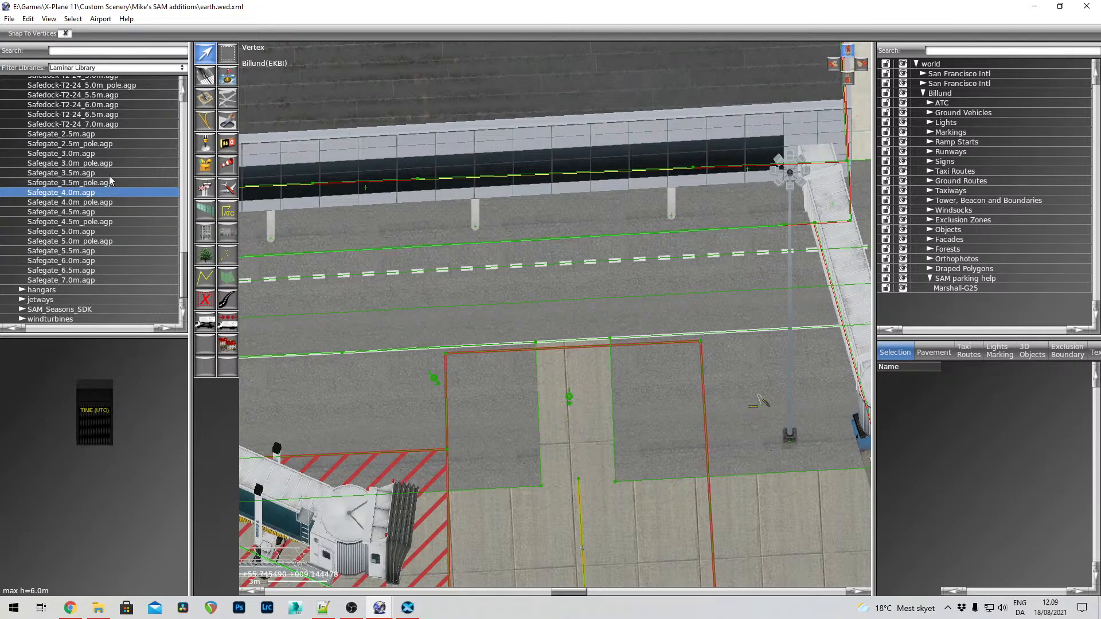
# Place the pole-mounted Safegate_3.5m_pole.agp display at the terminal edge on the same gate's centreline, heading about 177°
pyautogui.click(108, 184)
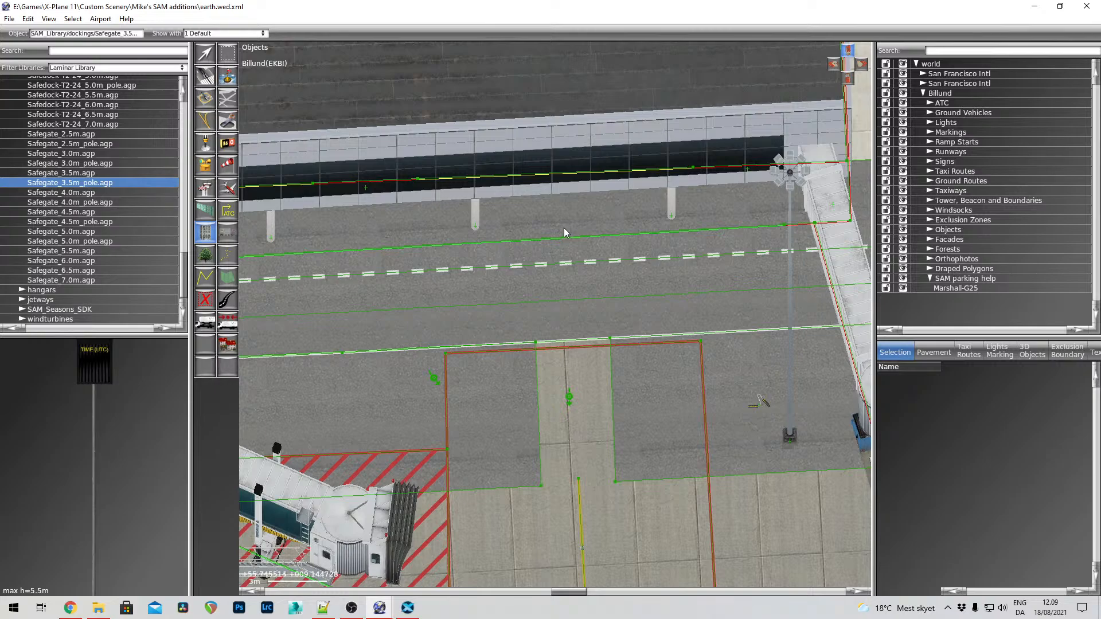
pyautogui.moveTo(564, 229); pyautogui.dragTo(579, 514)
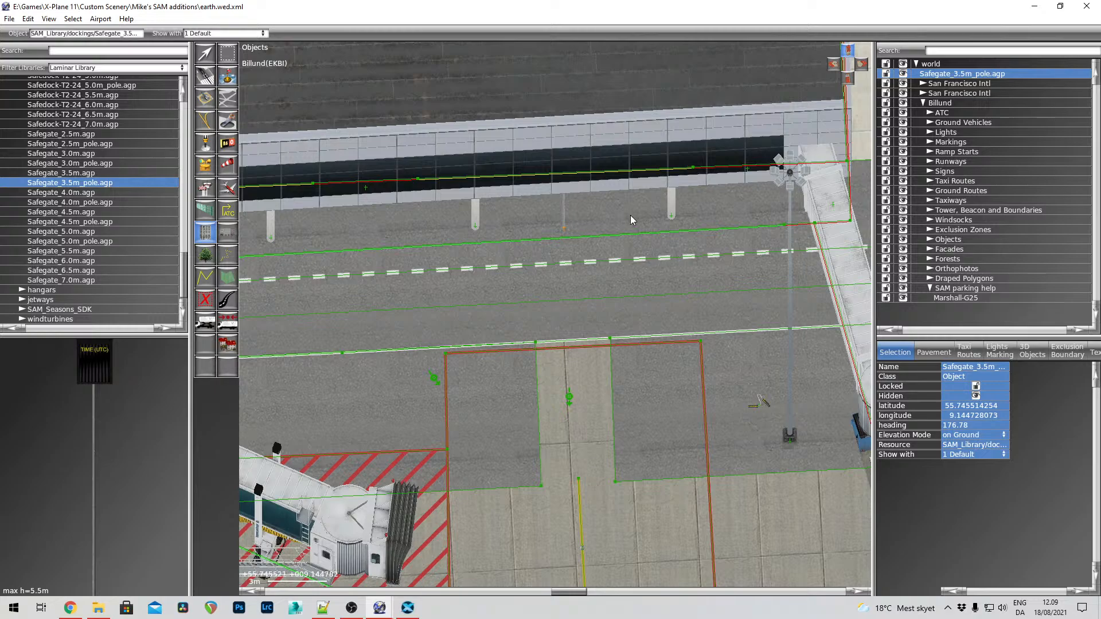
pyautogui.click(849, 52)
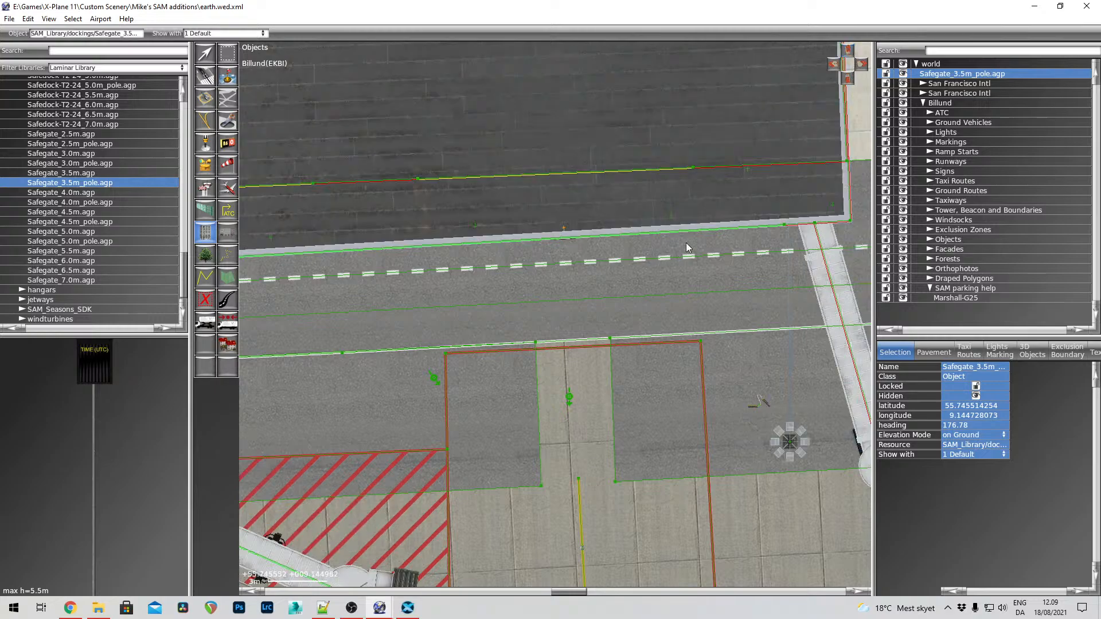
pyautogui.click(565, 228)
pyautogui.click(565, 228)
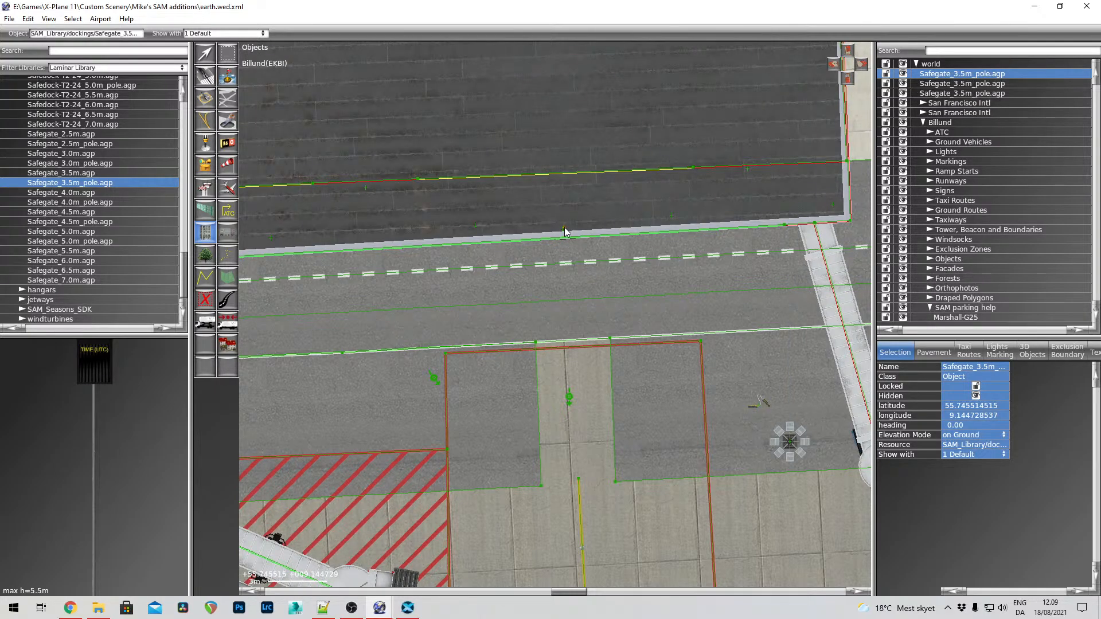
# Undo the two extra display placements and move the remaining Safegate_3.5m_pole.agp into the SAM parking help group
pyautogui.hotkey('ctrl', 'z')
pyautogui.hotkey('ctrl', 'z')
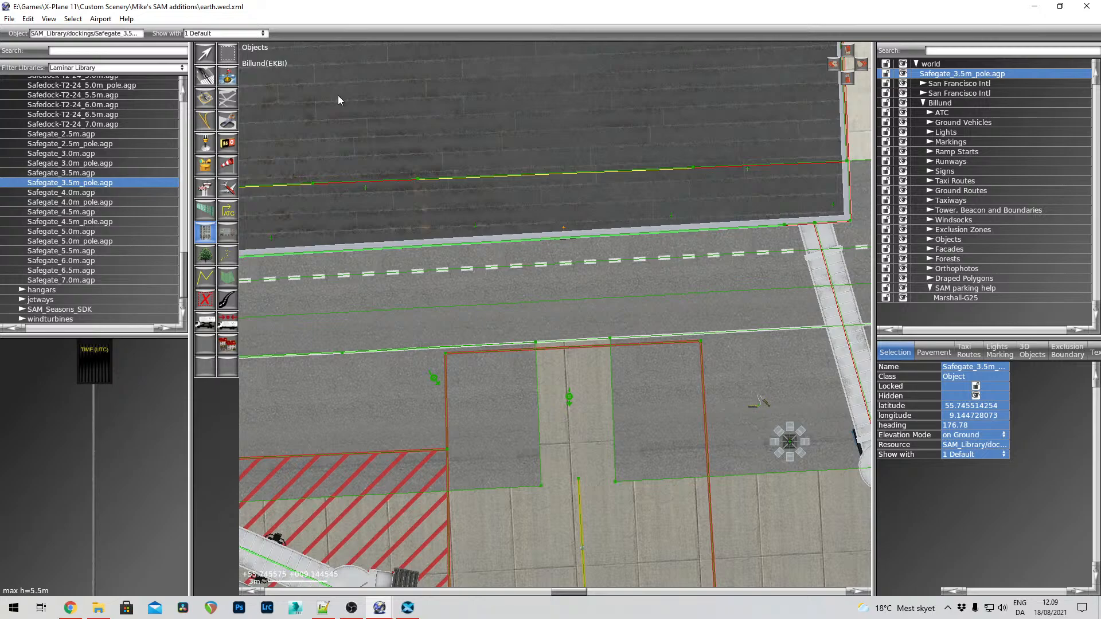
pyautogui.press('v')
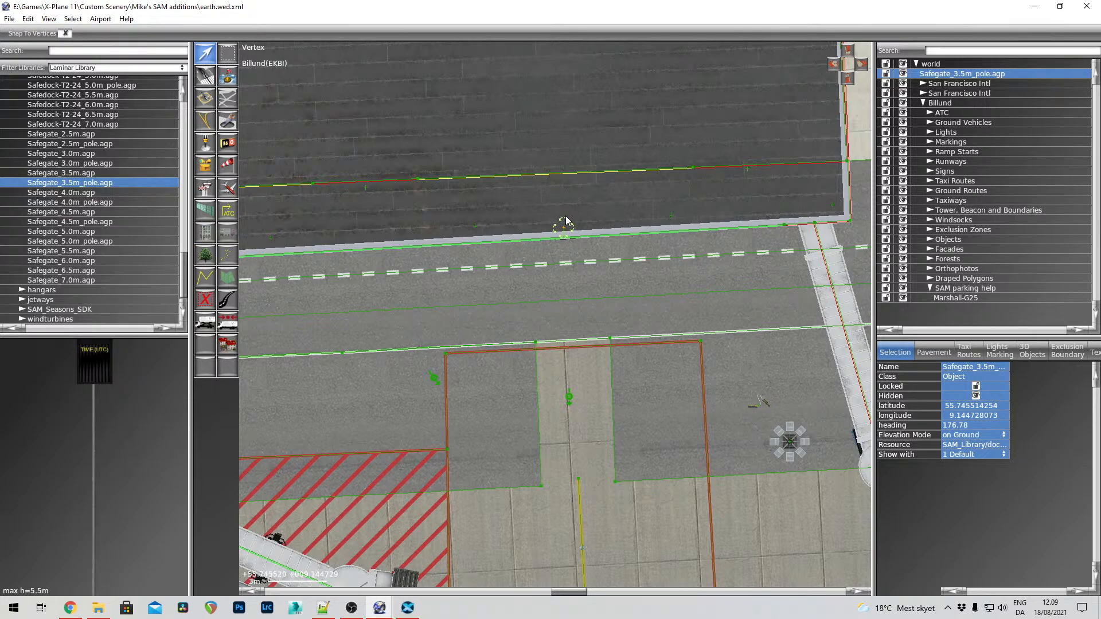
pyautogui.moveTo(955, 74); pyautogui.dragTo(971, 299)
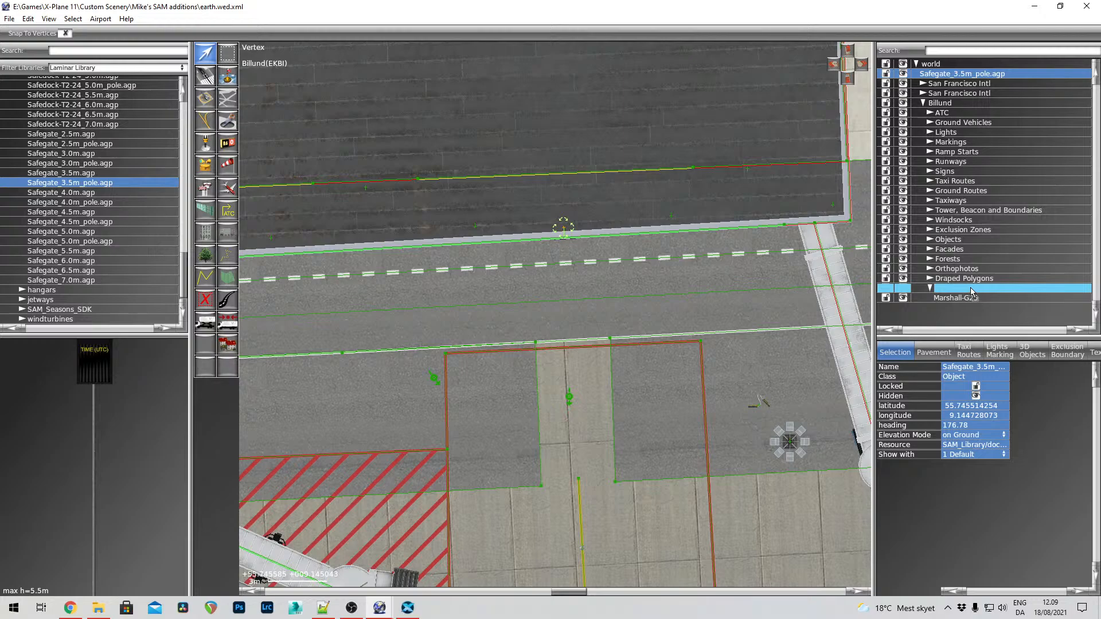
# Move the Safegate_3.5m_pole.agp display slightly clear of the terminal wall, heading about 177°, and check its position in the tilted view
pyautogui.moveTo(564, 229); pyautogui.dragTo(577, 516)
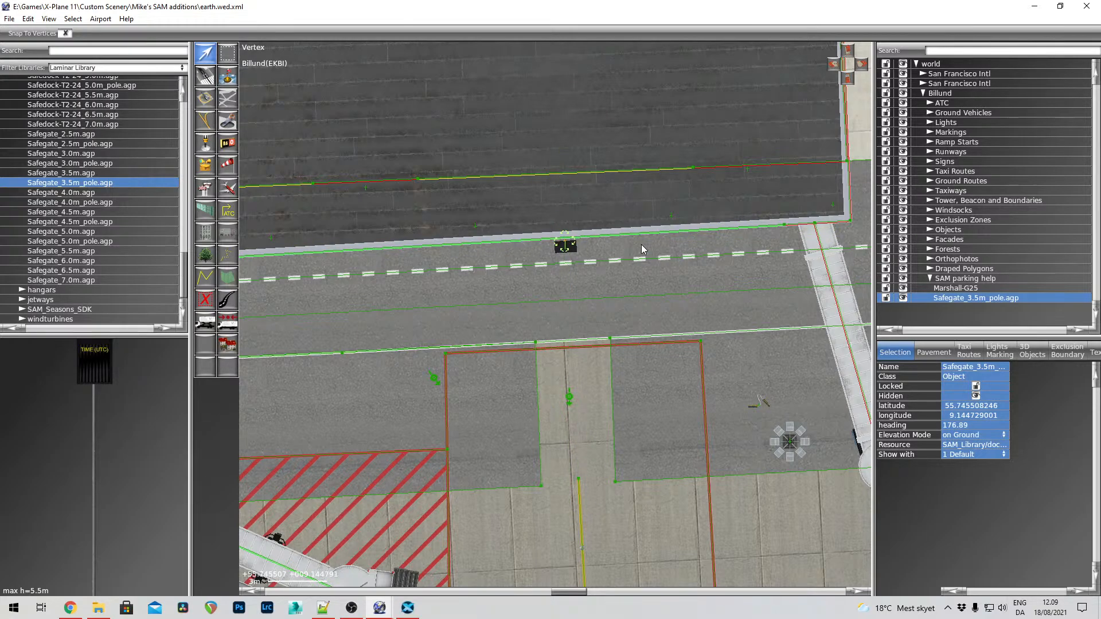
pyautogui.click(849, 52)
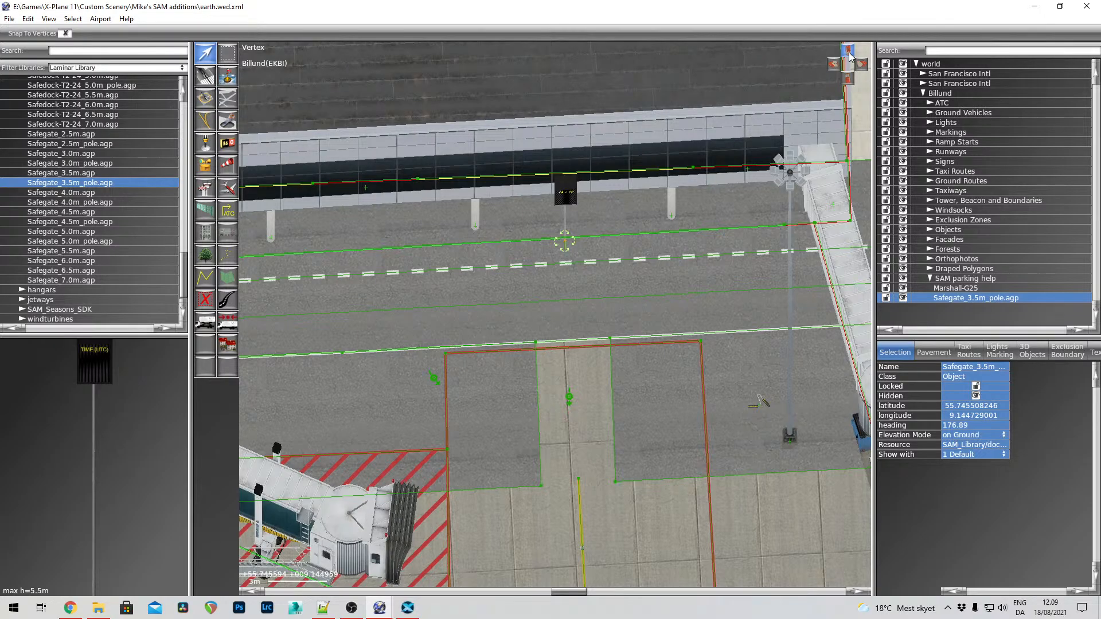
pyautogui.click(850, 53)
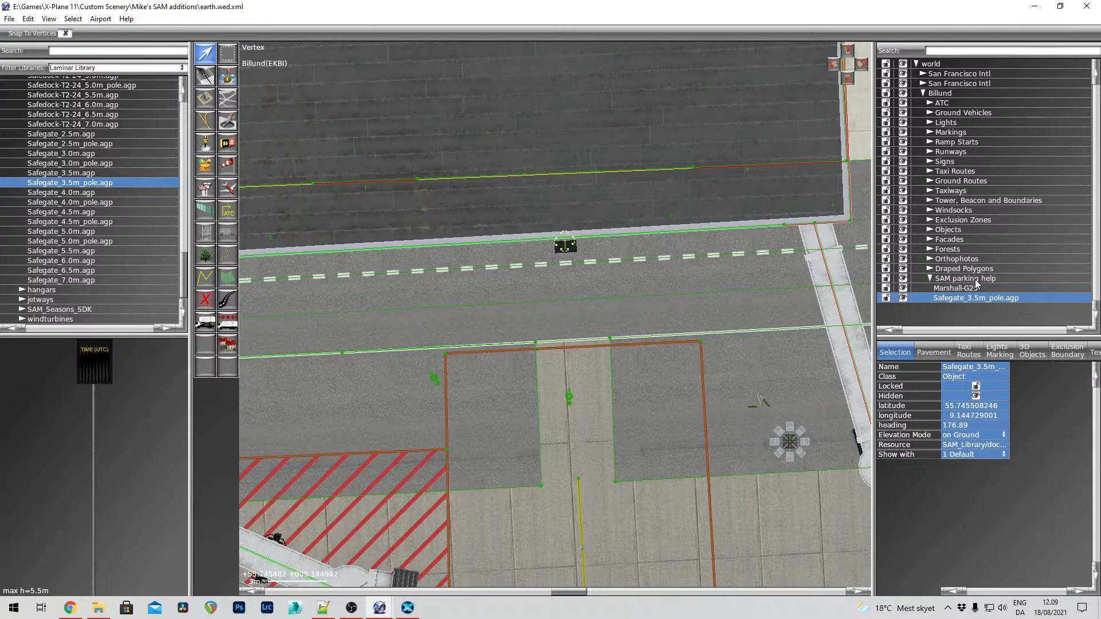
# Check the gate's number on the apron and rename the Safegate_3.5m_pole.agp object as Safegate-G26
pyautogui.moveTo(732, 478); pyautogui.dragTo(698, 228, button='right')
pyautogui.scroll(-5, 639, 377)
pyautogui.moveTo(715, 413); pyautogui.dragTo(691, 251, button='right')
pyautogui.moveTo(716, 458); pyautogui.dragTo(700, 286, button='right')
pyautogui.moveTo(708, 568); pyautogui.dragTo(713, 373, button='right')
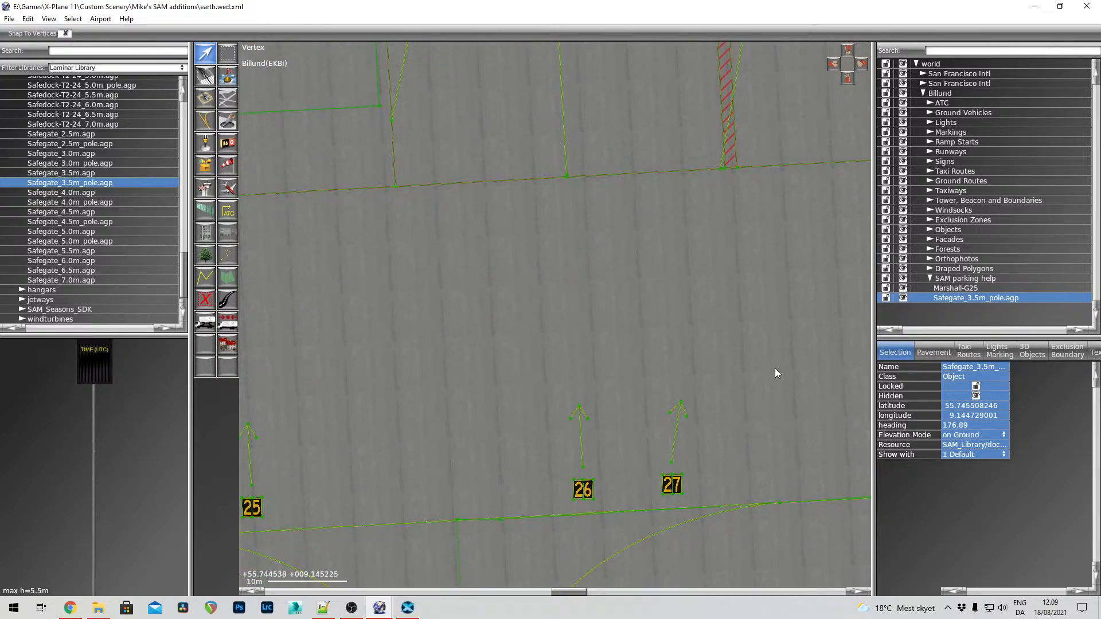
pyautogui.doubleClick(990, 298)
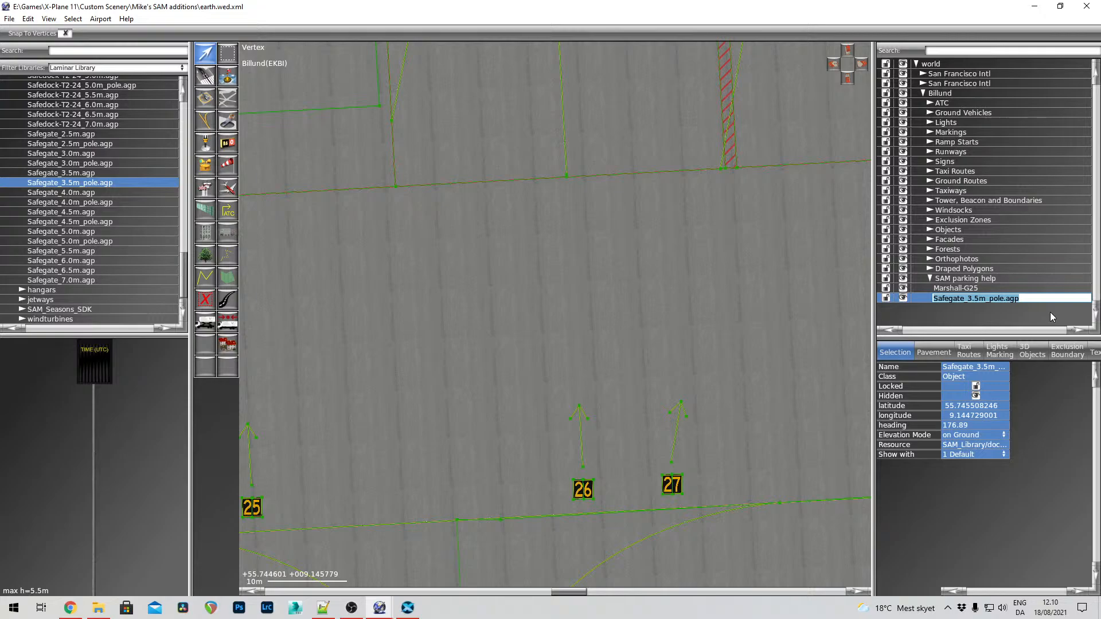
pyautogui.write('Sag')
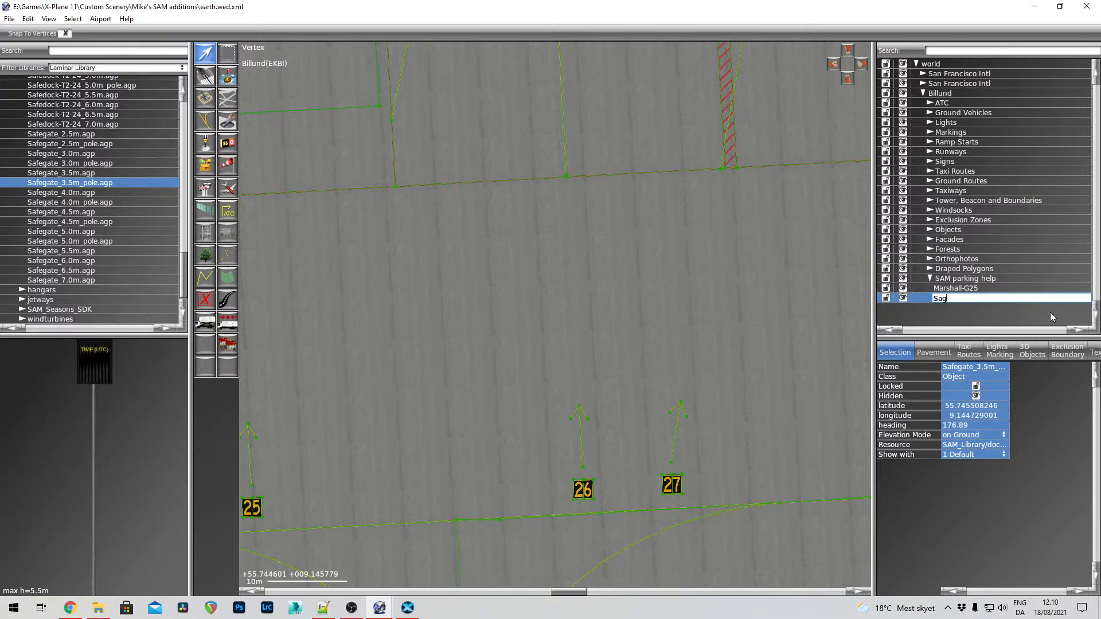
pyautogui.press('BackSpace')
pyautogui.write('fegat')
pyautogui.press('BackSpace')
pyautogui.write('te-C')
pyautogui.press('BackSpace')
pyautogui.write('G26')
pyautogui.press('Return')
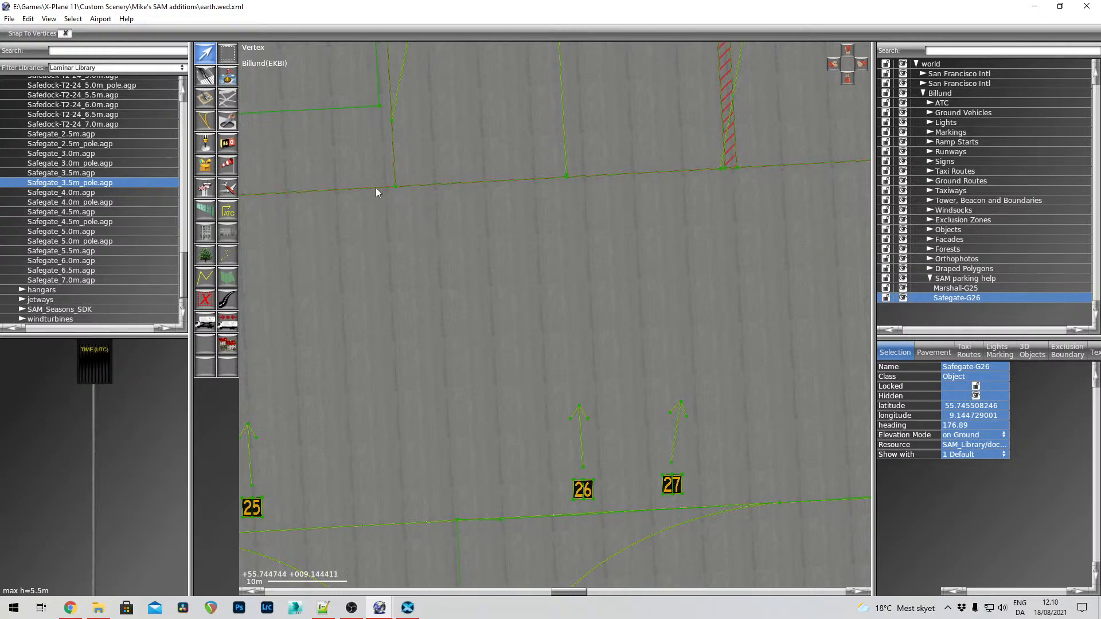
# Save the scenery project and export the scenery pack
pyautogui.click(9, 19)
pyautogui.click(153, 283)
pyautogui.click(9, 19)
pyautogui.click(90, 185)
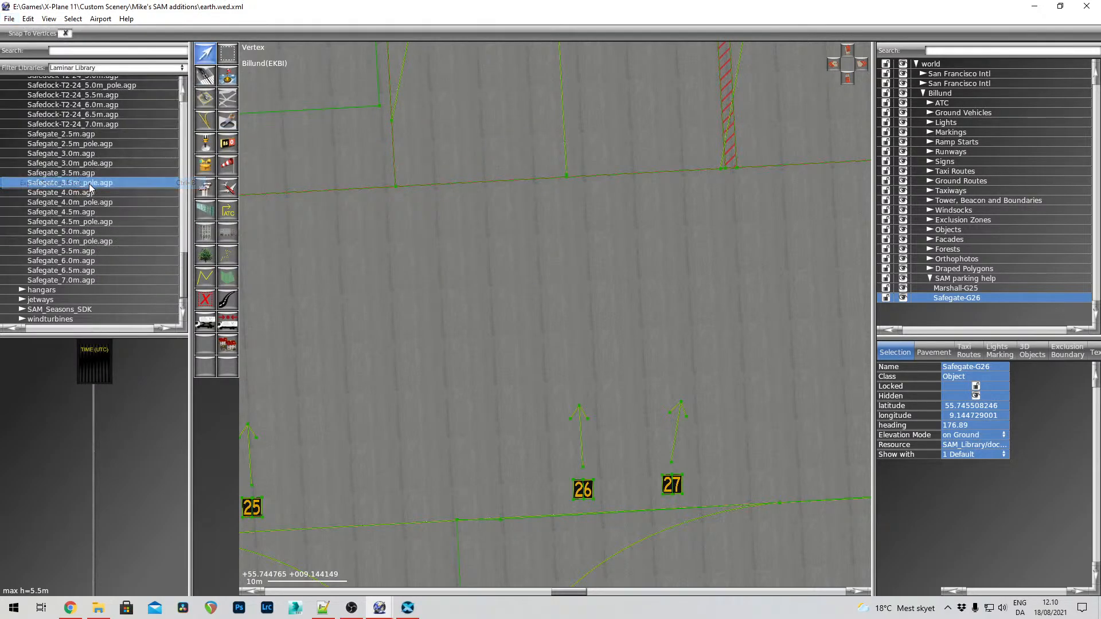
pyautogui.click(166, 298)
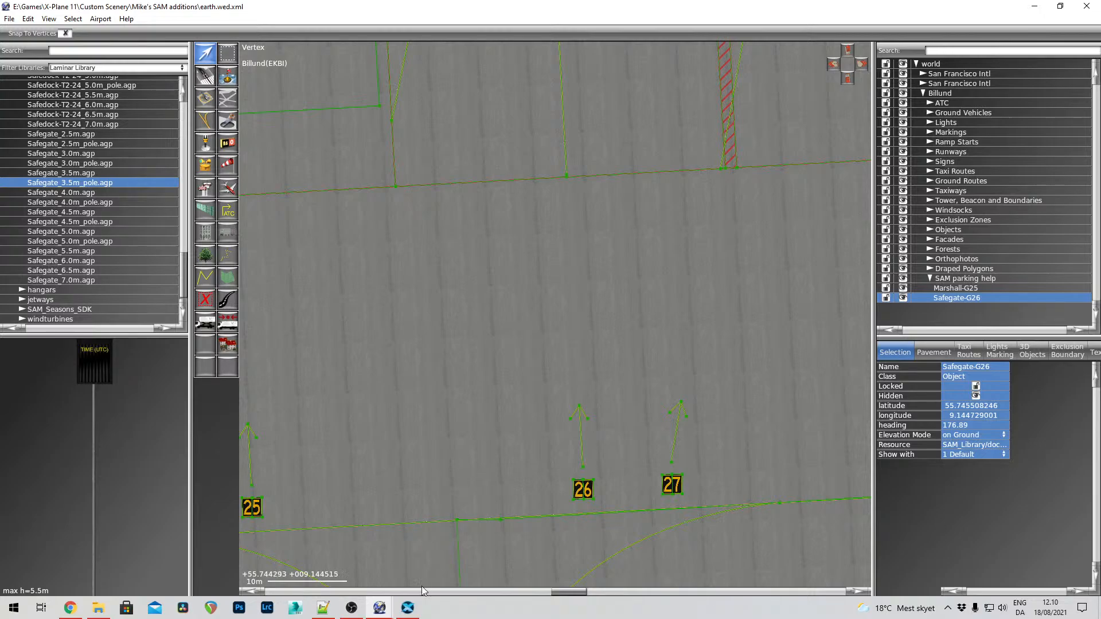
# Switch to X-Plane and start a new flight at Billund (EKBI) with Gate 26 as the ramp start
pyautogui.click(409, 609)
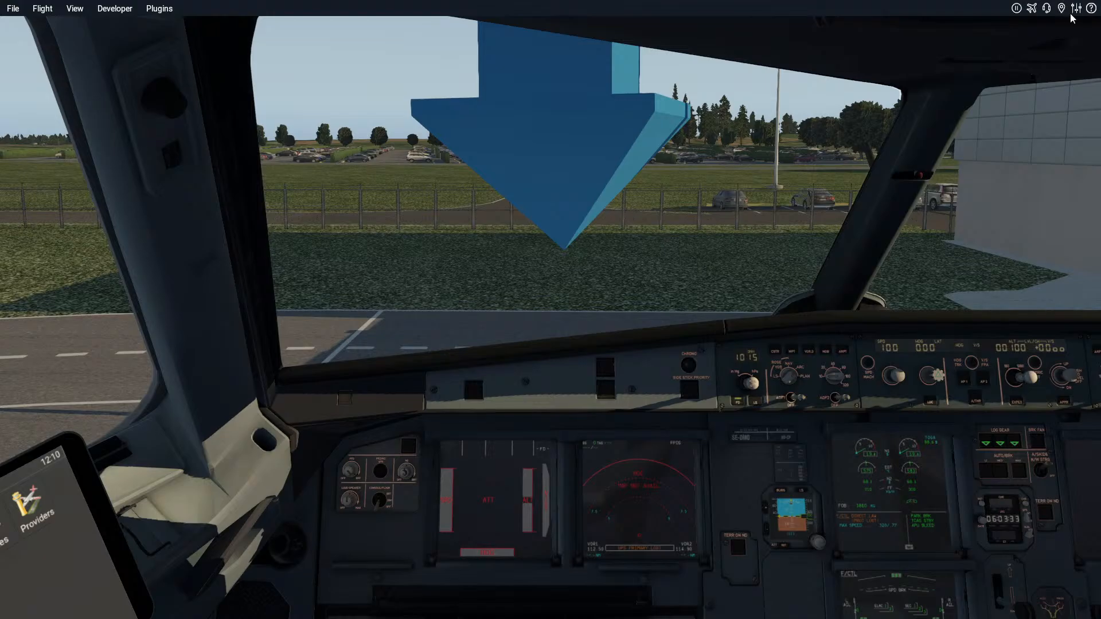
pyautogui.click(1033, 8)
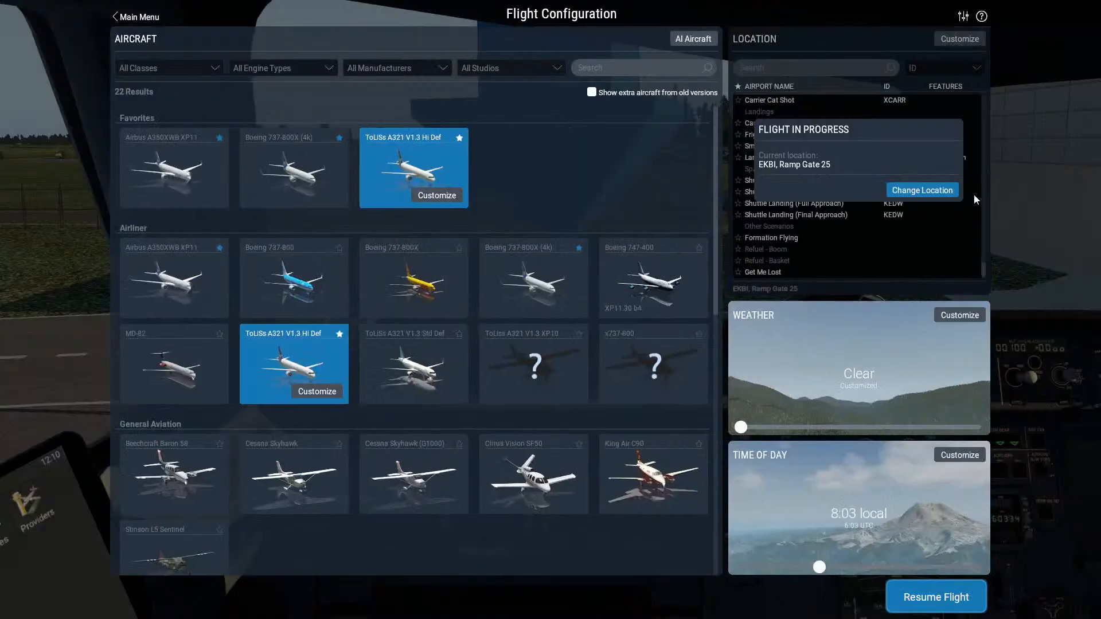
pyautogui.click(914, 191)
pyautogui.click(961, 67)
pyautogui.click(961, 67)
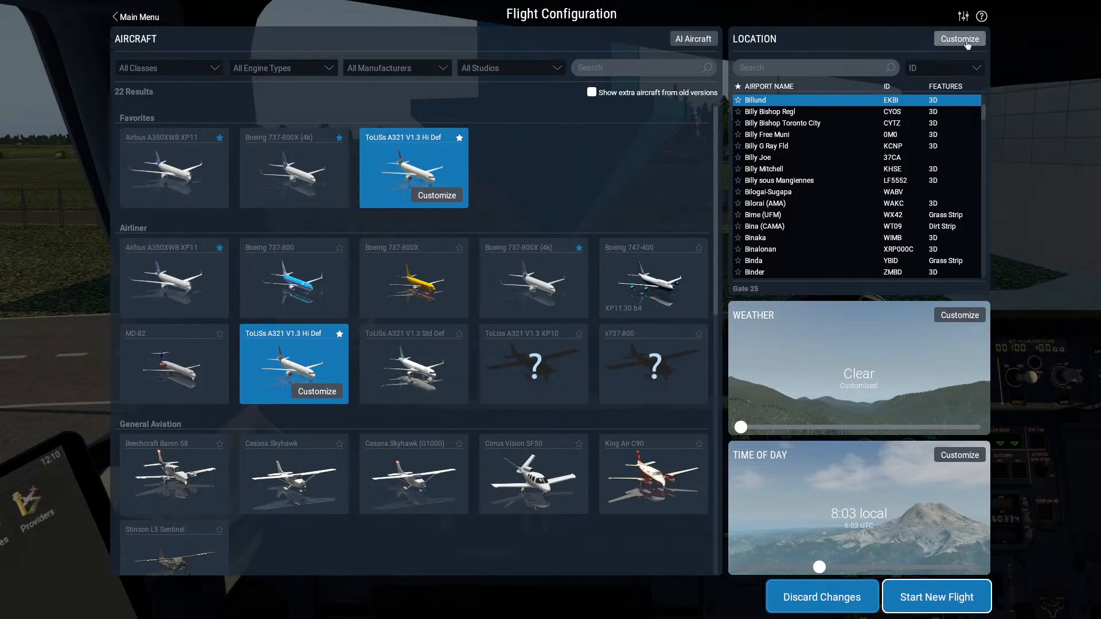
pyautogui.click(960, 38)
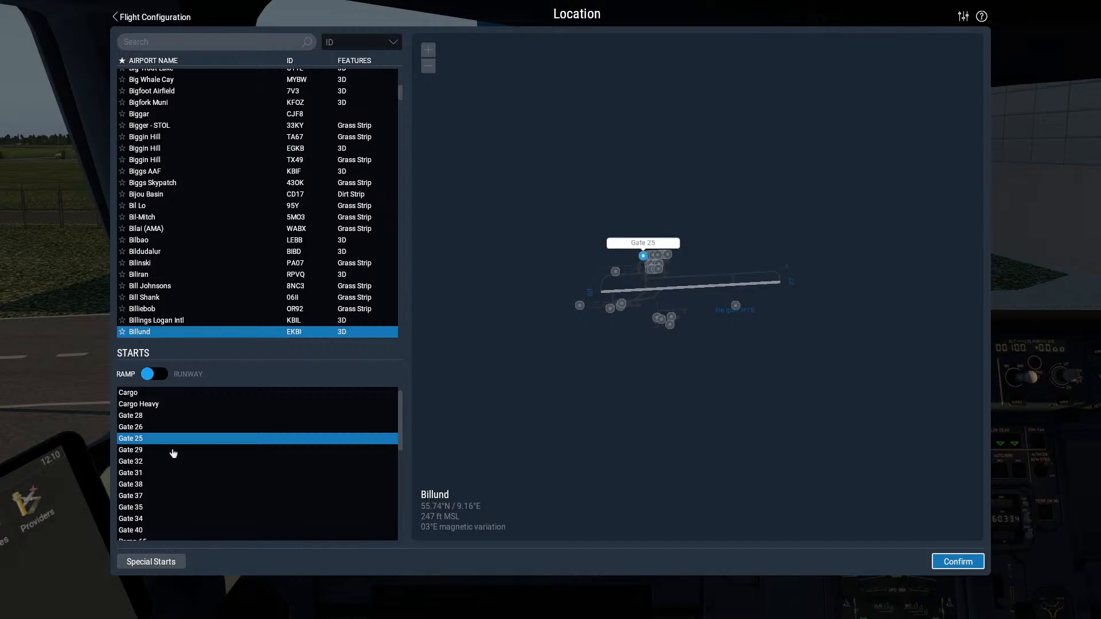
pyautogui.click(159, 429)
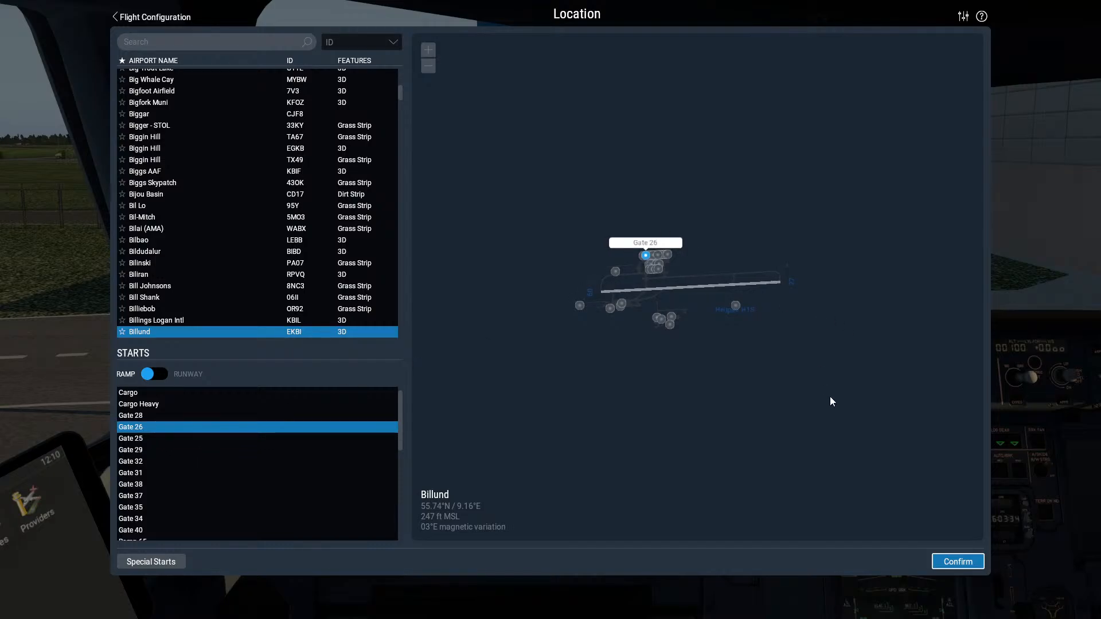
pyautogui.click(958, 561)
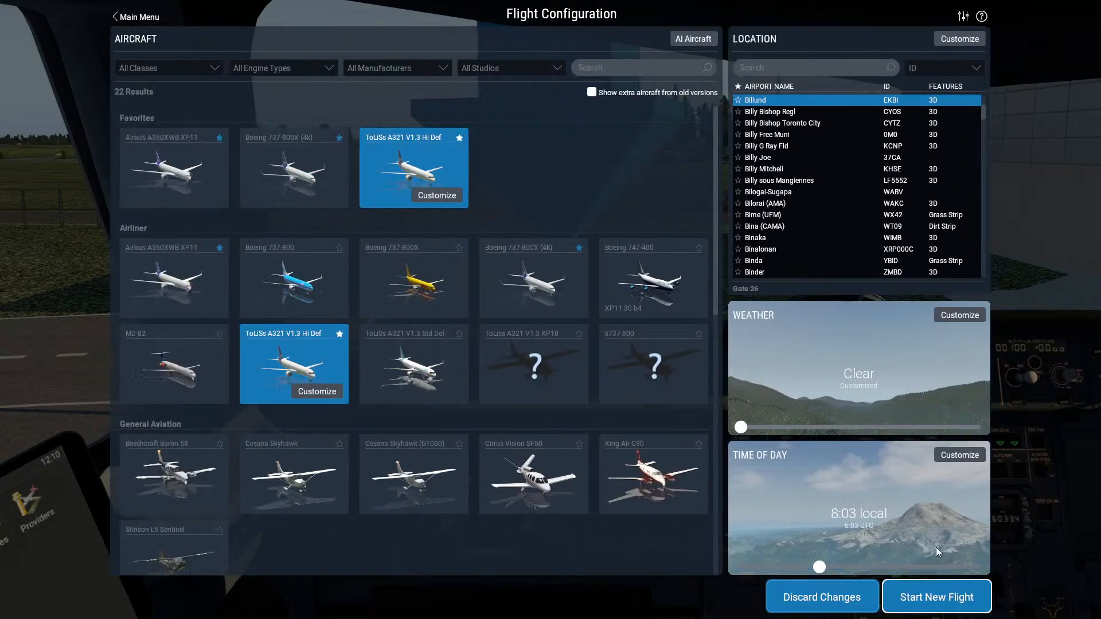
pyautogui.click(933, 593)
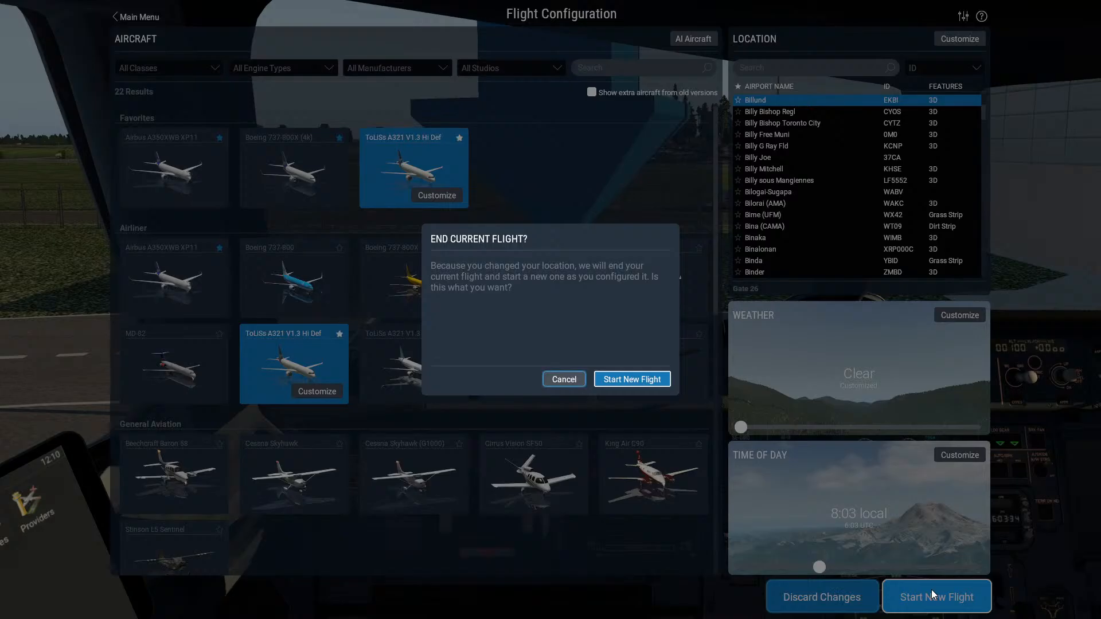
pyautogui.click(662, 380)
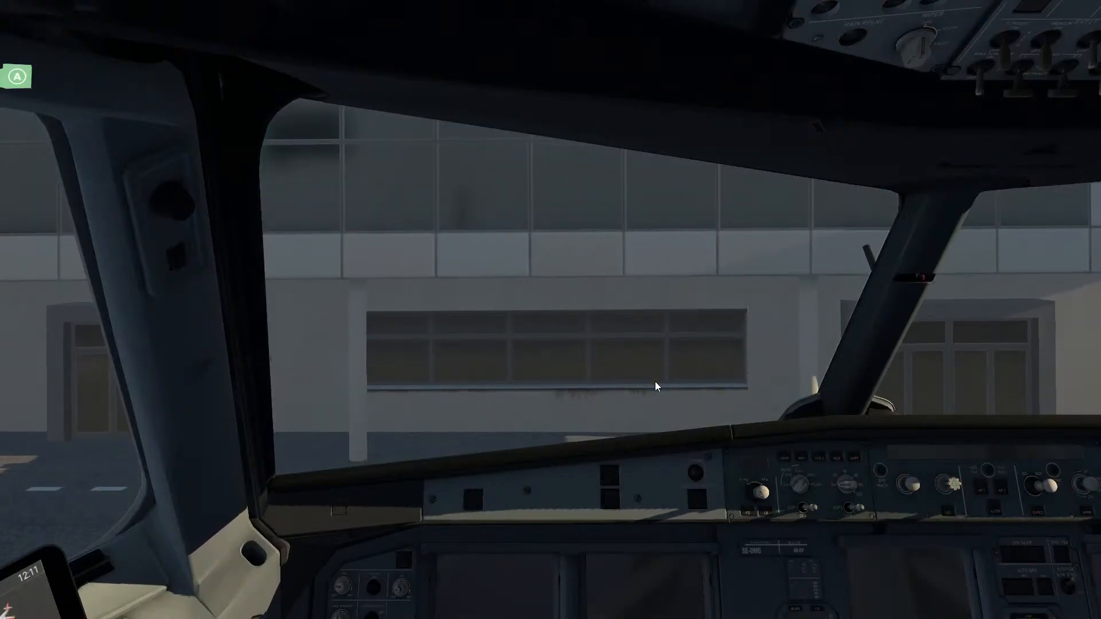
# View the parked aircraft and terminal at Gate 26 from outside and reload the scenery
pyautogui.hotkey('shift', '8')
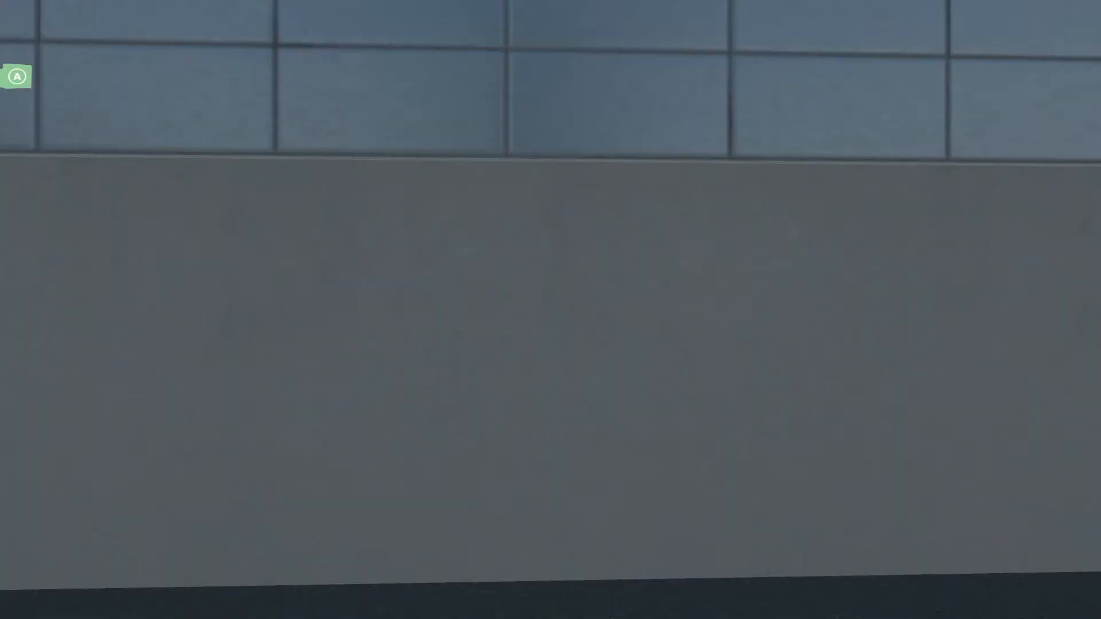
pyautogui.press('Up')
pyautogui.press('Left')
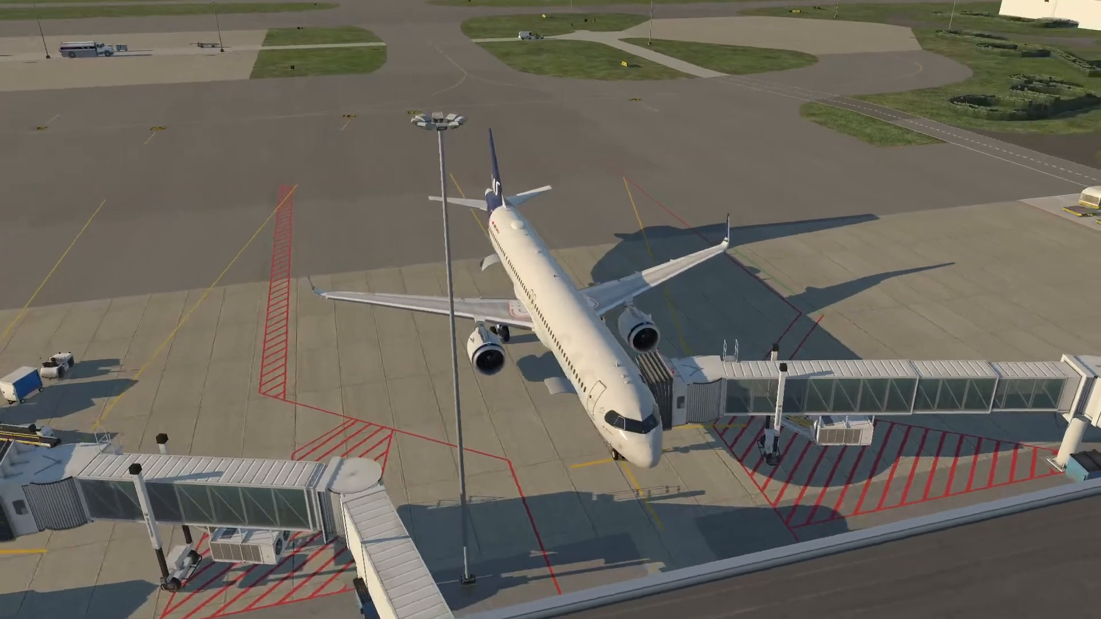
pyautogui.press('Left')
pyautogui.press('Up')
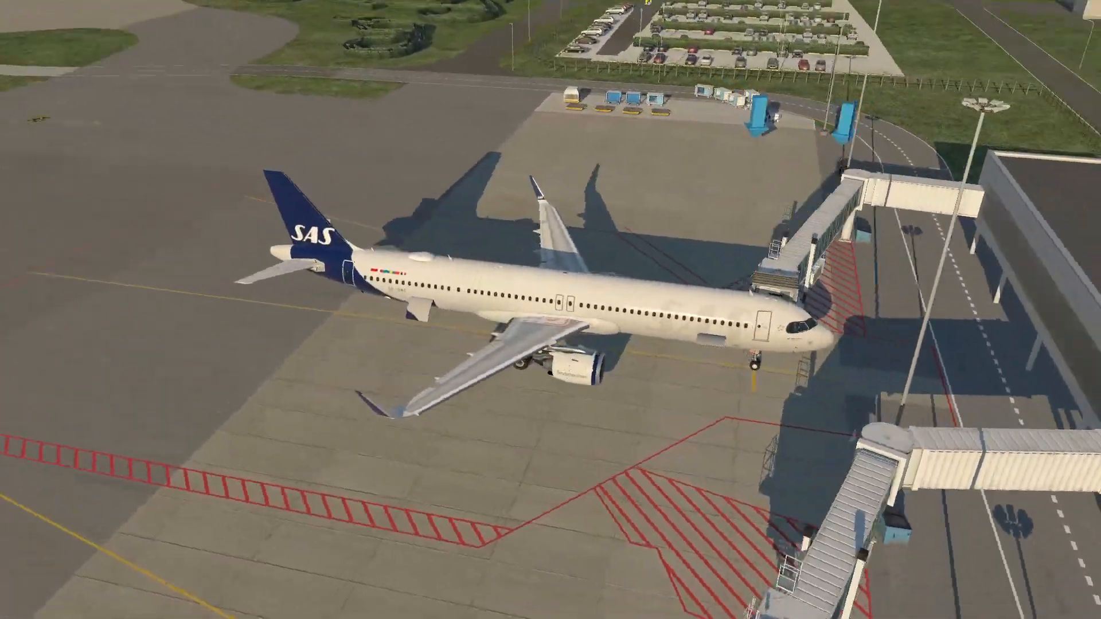
pyautogui.press('Left')
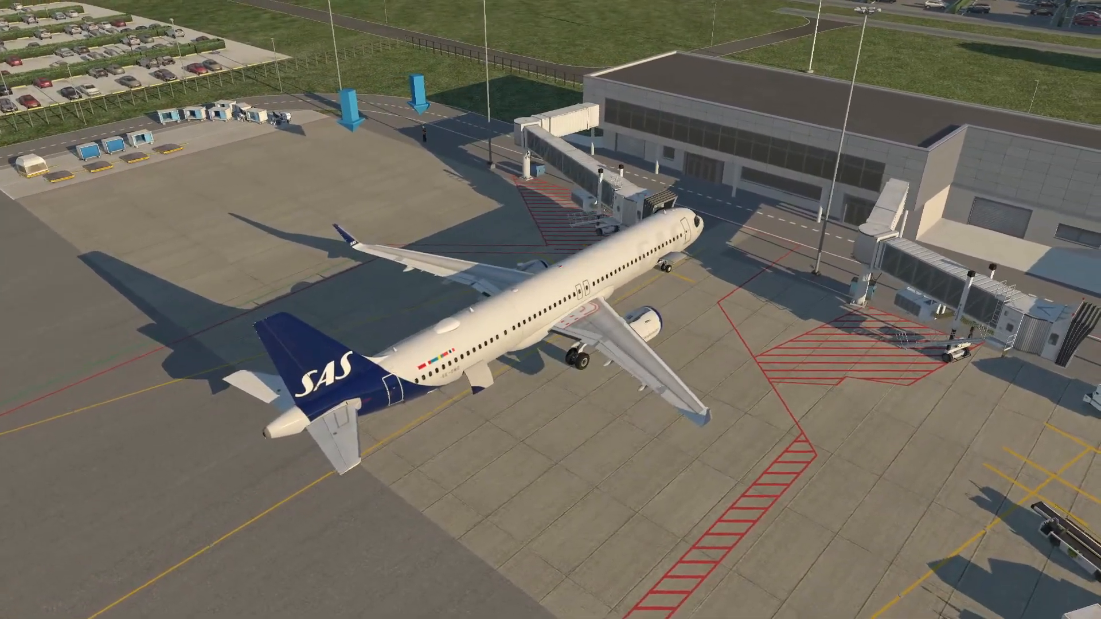
pyautogui.press('Left')
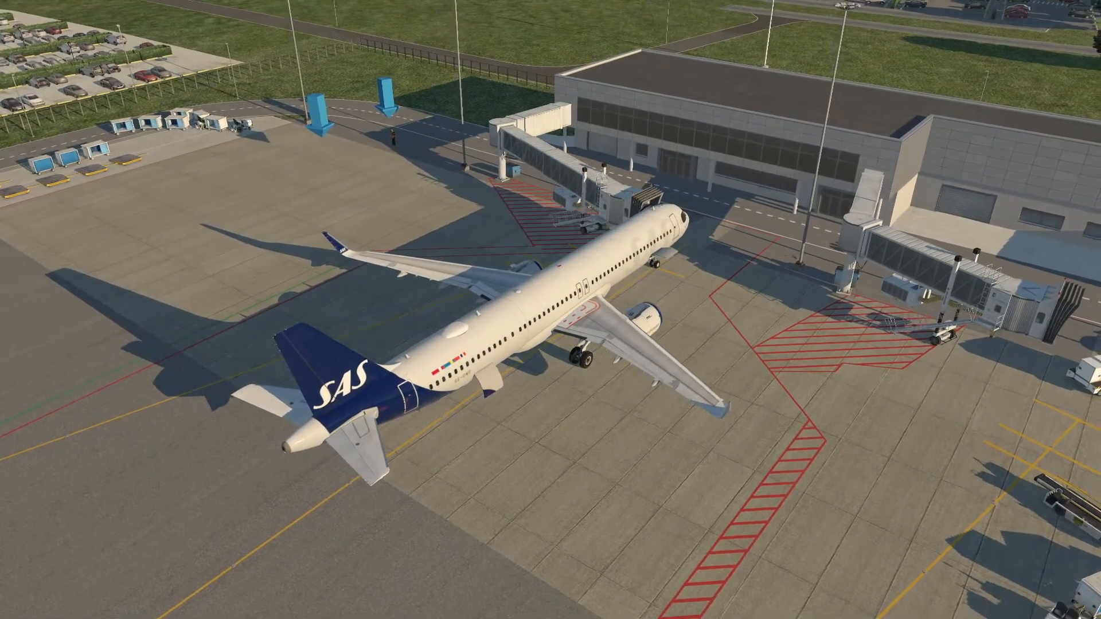
pyautogui.press('Down')
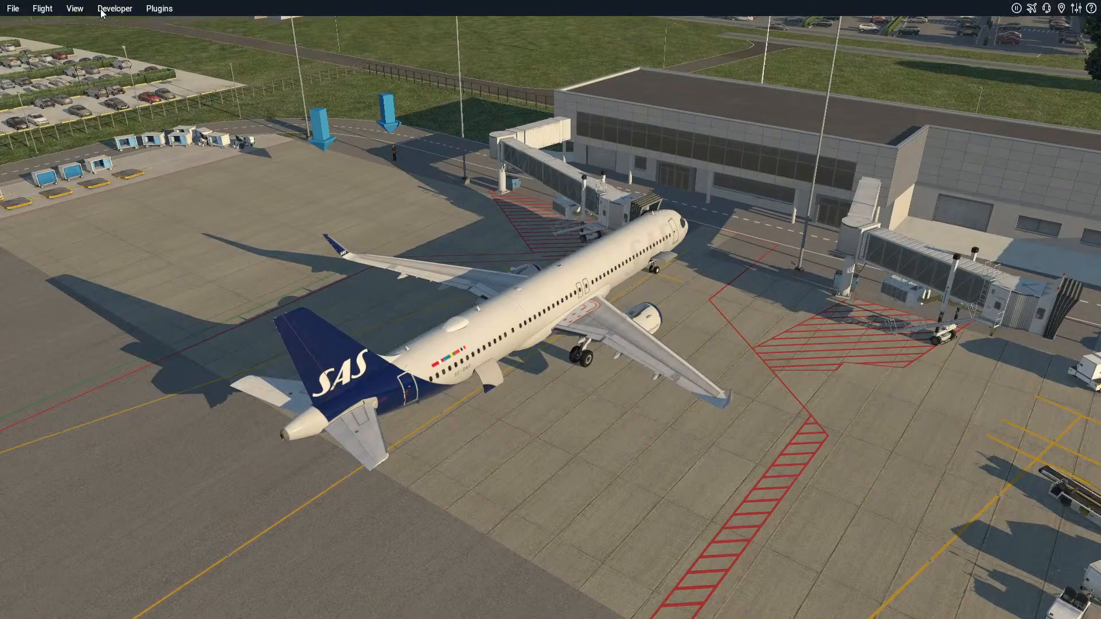
pyautogui.click(110, 9)
pyautogui.click(144, 67)
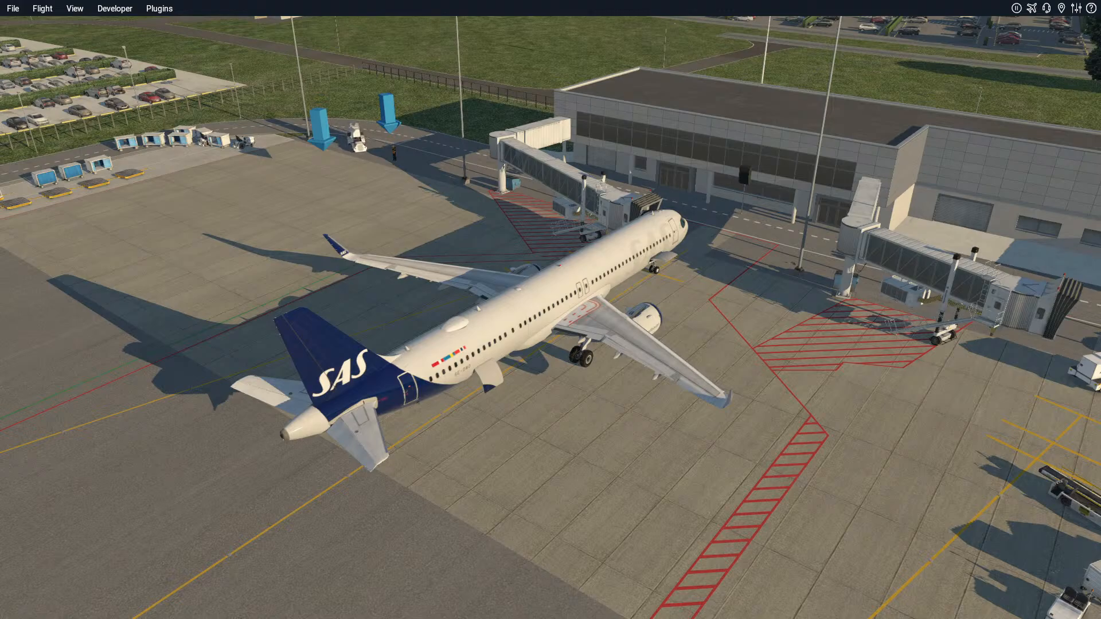
# Examine the pole-mounted Safegate display in front of the terminal at Gate 26 up close from outside the aircraft
pyautogui.scroll(8, 551, 310)
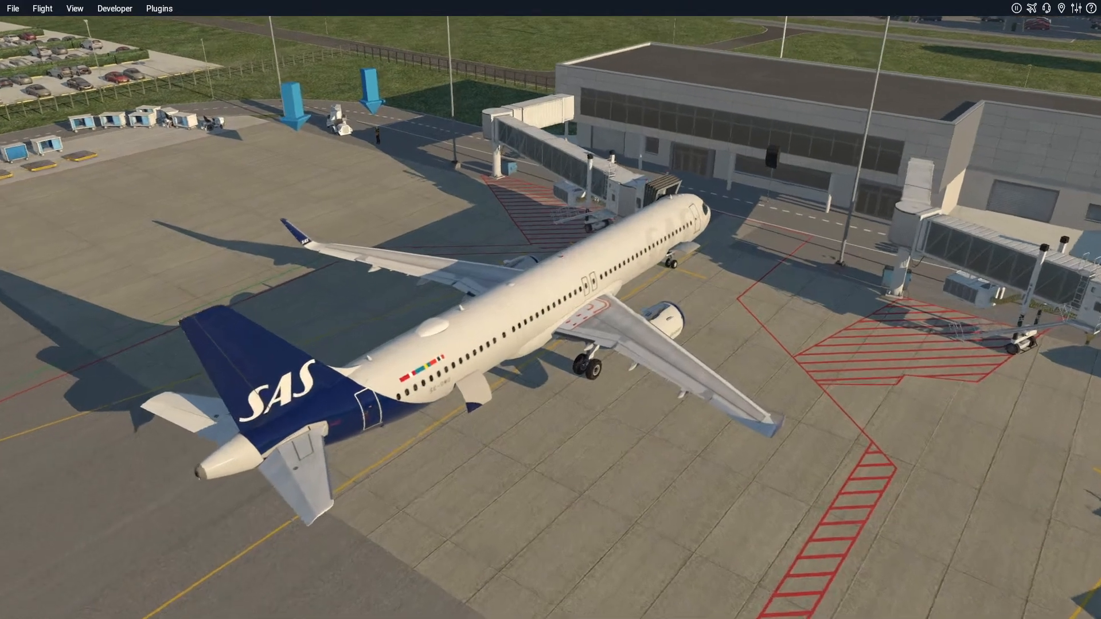
pyautogui.scroll(3, 550, 310)
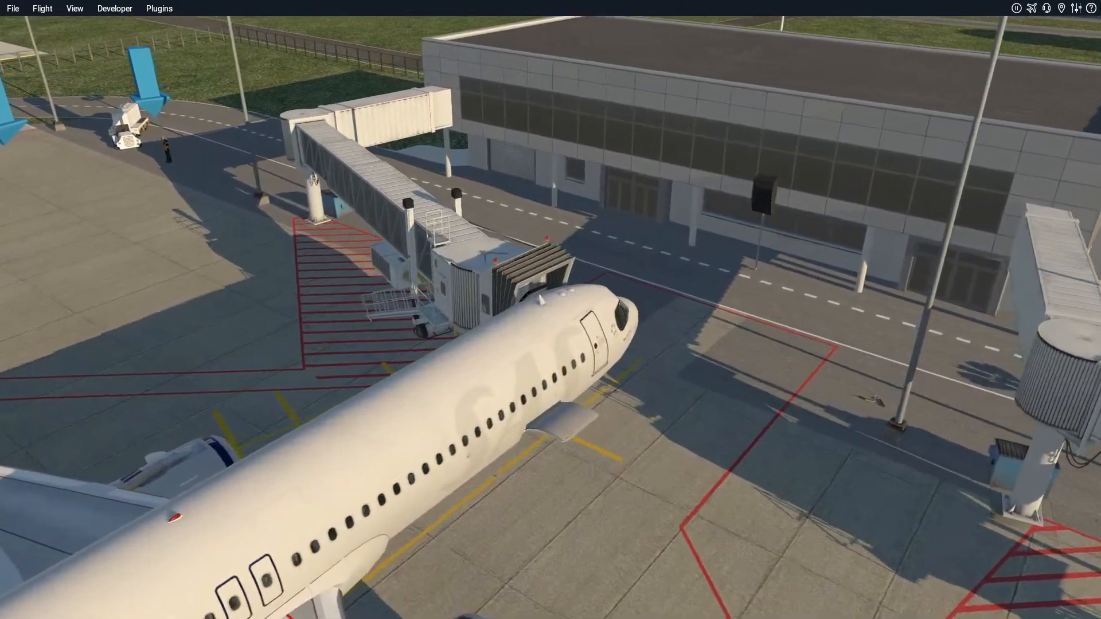
pyautogui.scroll(2, 551, 310)
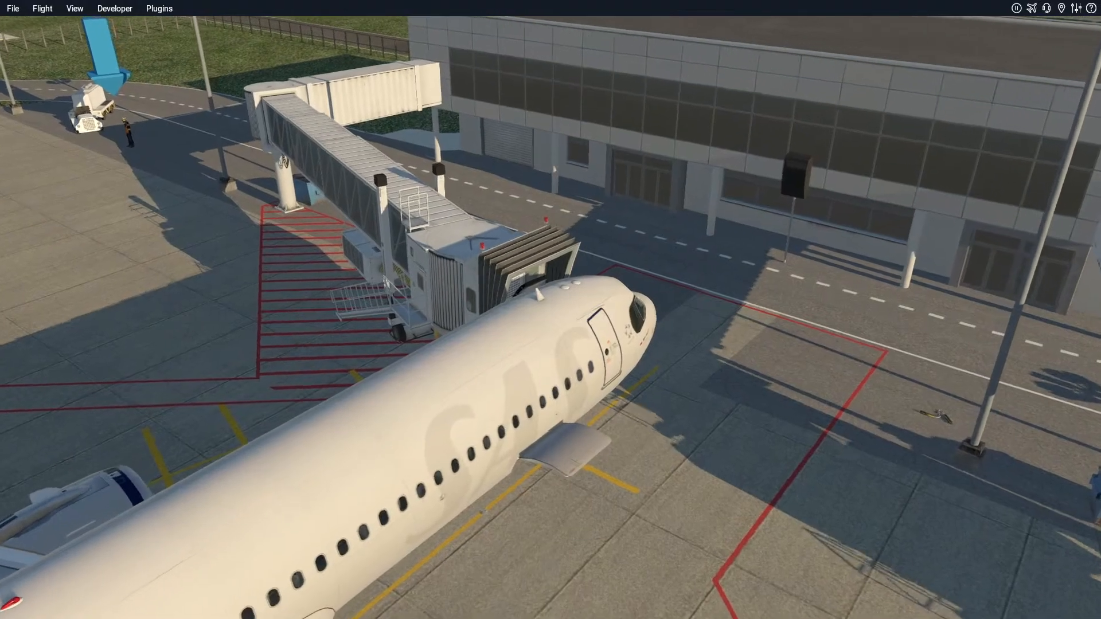
pyautogui.scroll(4, 551, 309)
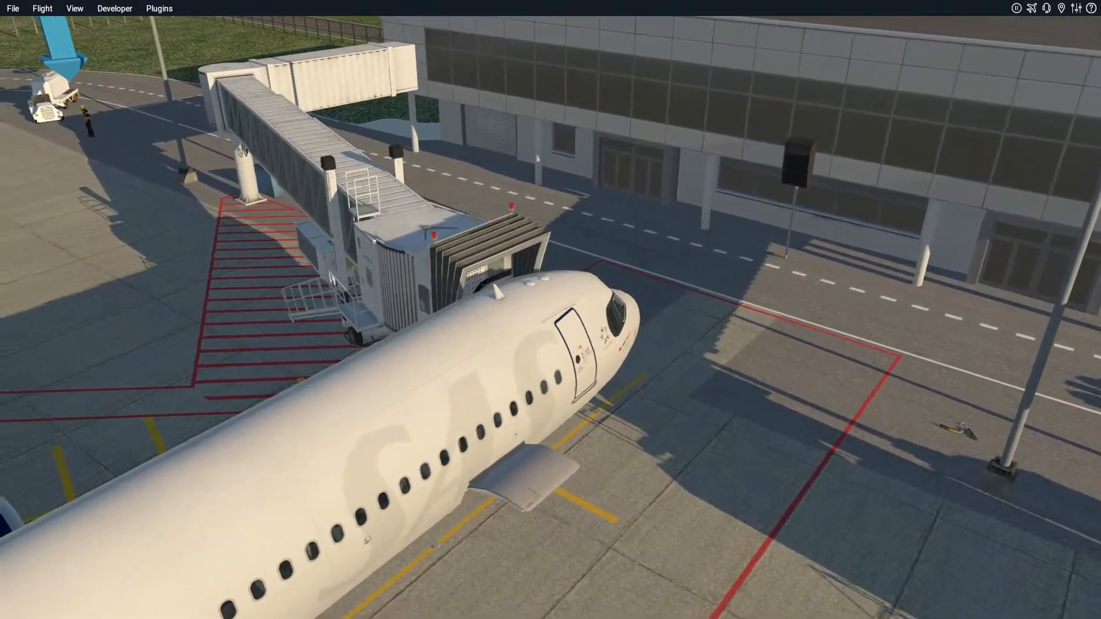
pyautogui.press('Up')
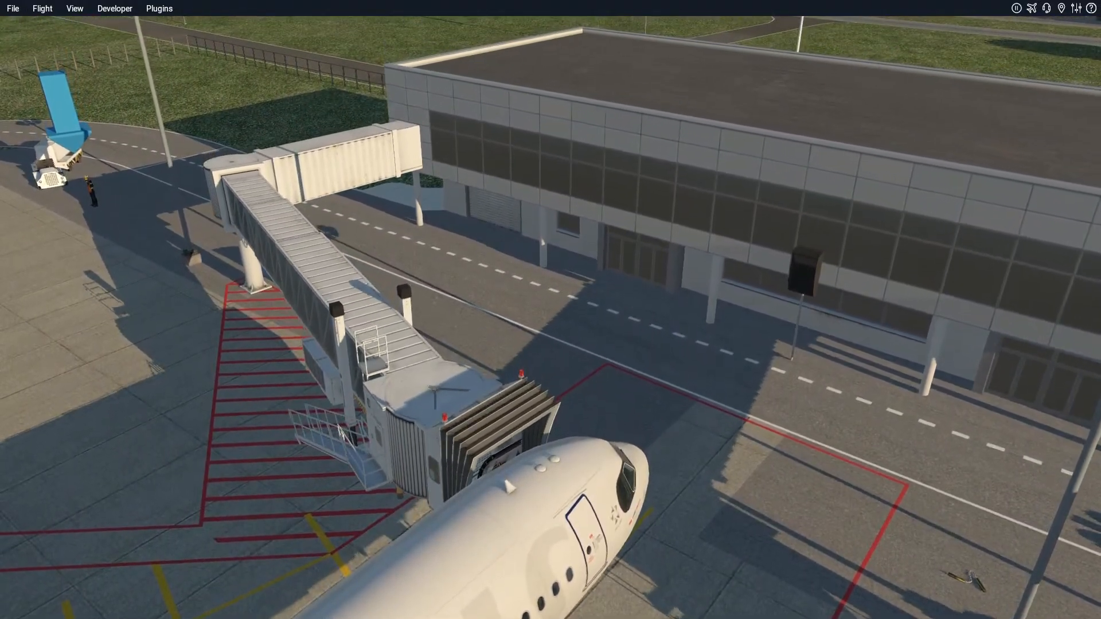
pyautogui.press('Down')
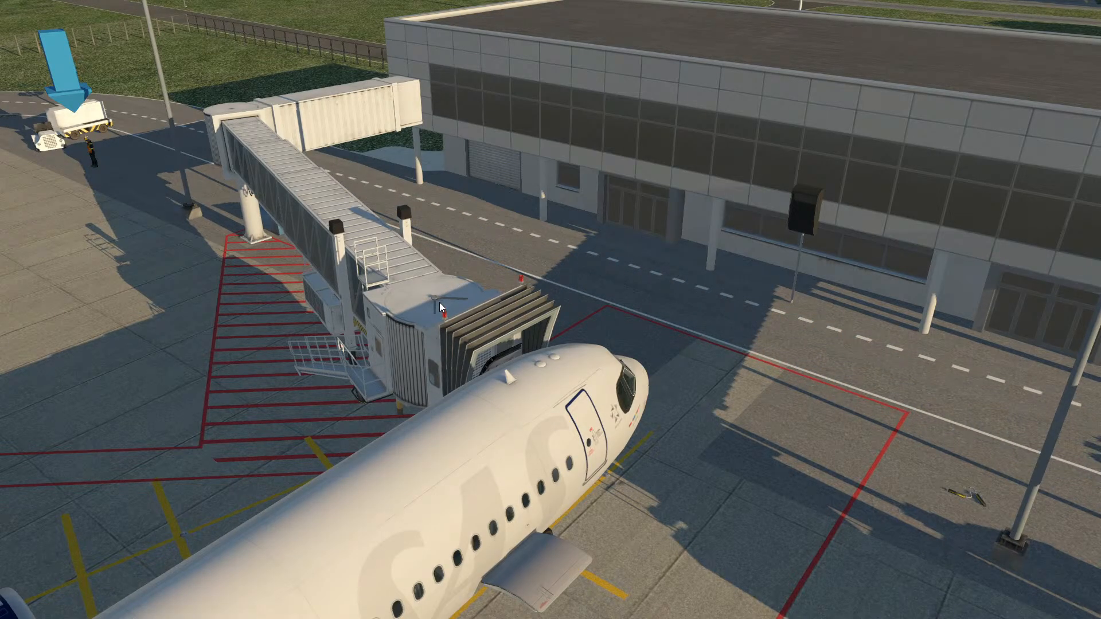
# Open the SAM Authoring Tool and choose Globals as the scenery to edit
pyautogui.moveTo(95, 19)
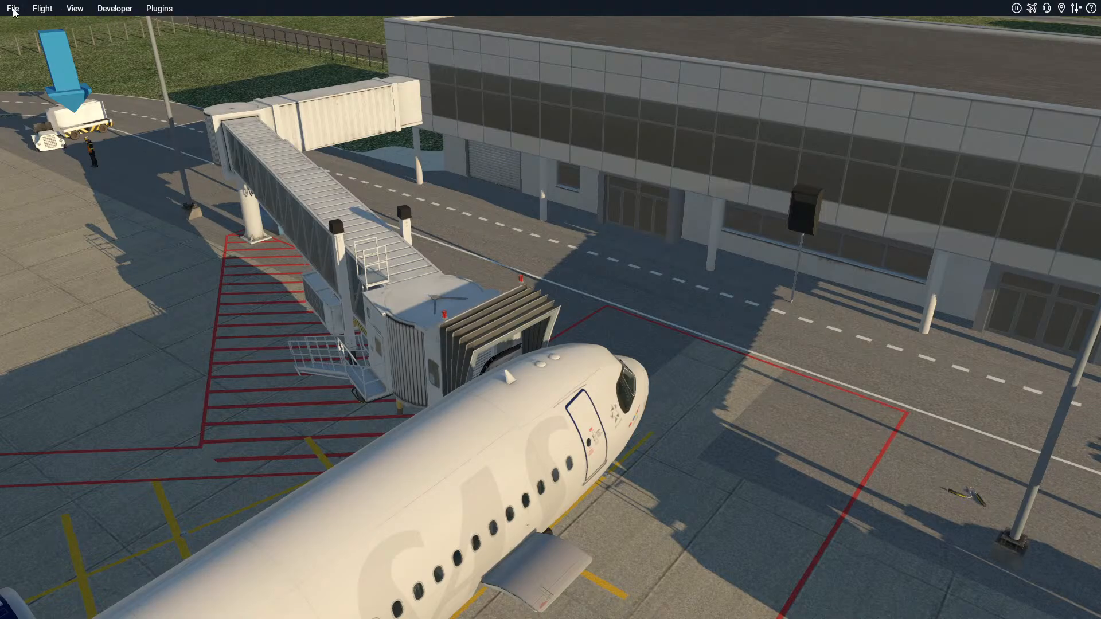
pyautogui.click(169, 9)
pyautogui.moveTo(172, 212)
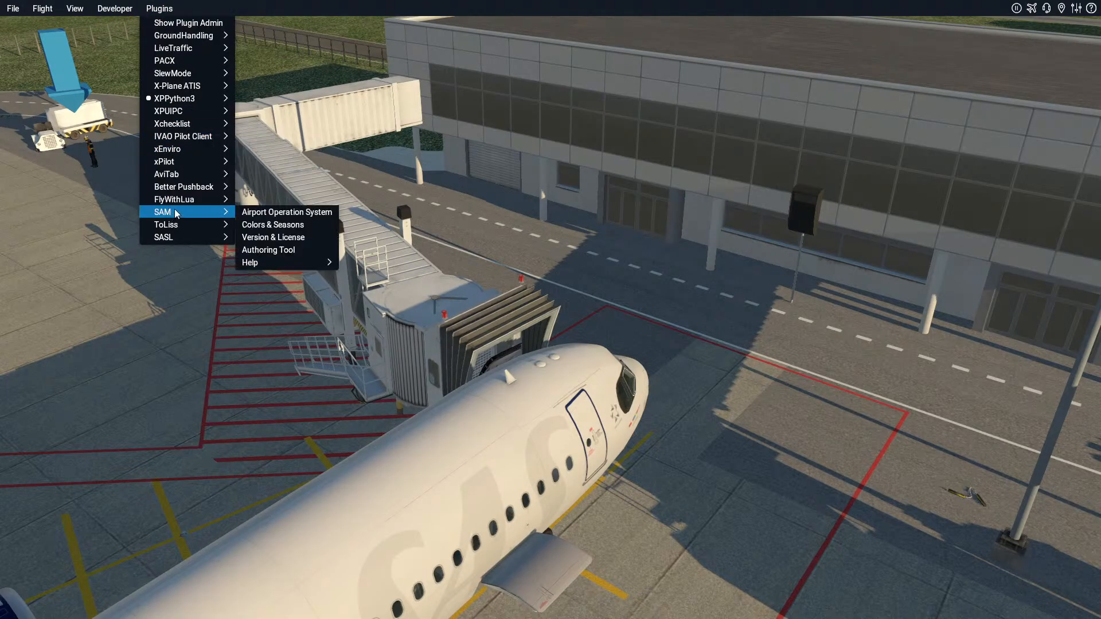
pyautogui.click(287, 250)
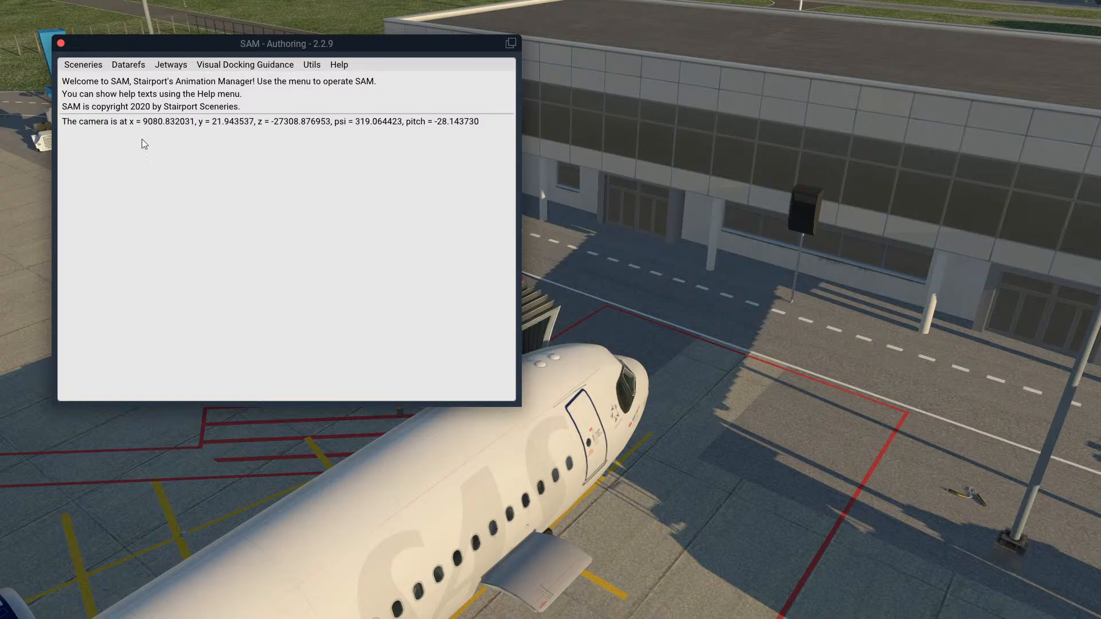
pyautogui.click(87, 65)
pyautogui.click(95, 94)
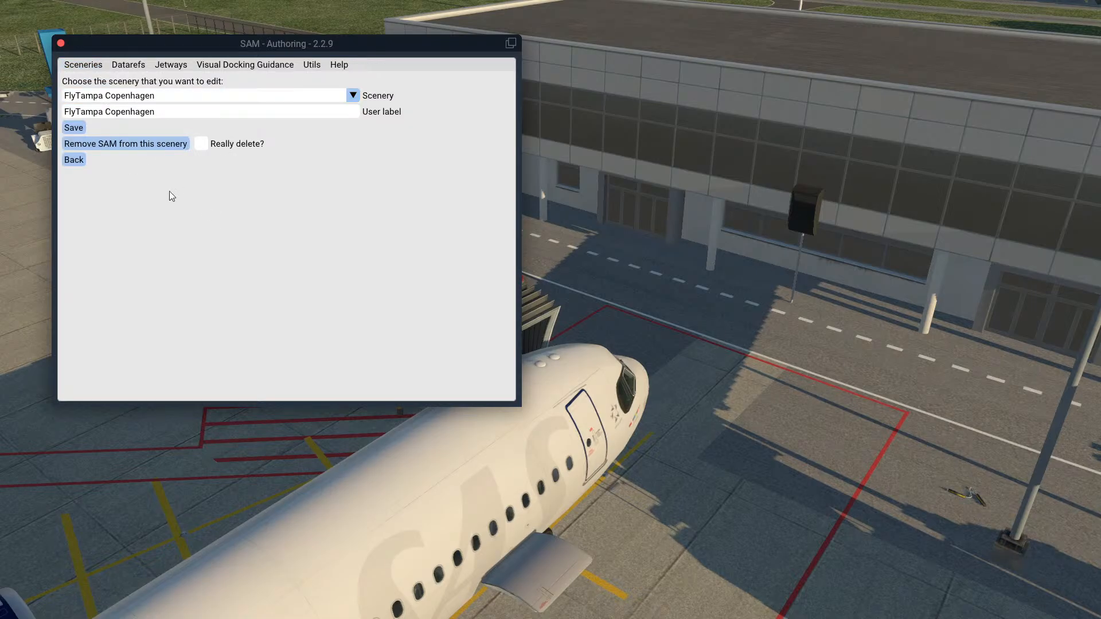
pyautogui.click(132, 96)
pyautogui.click(126, 125)
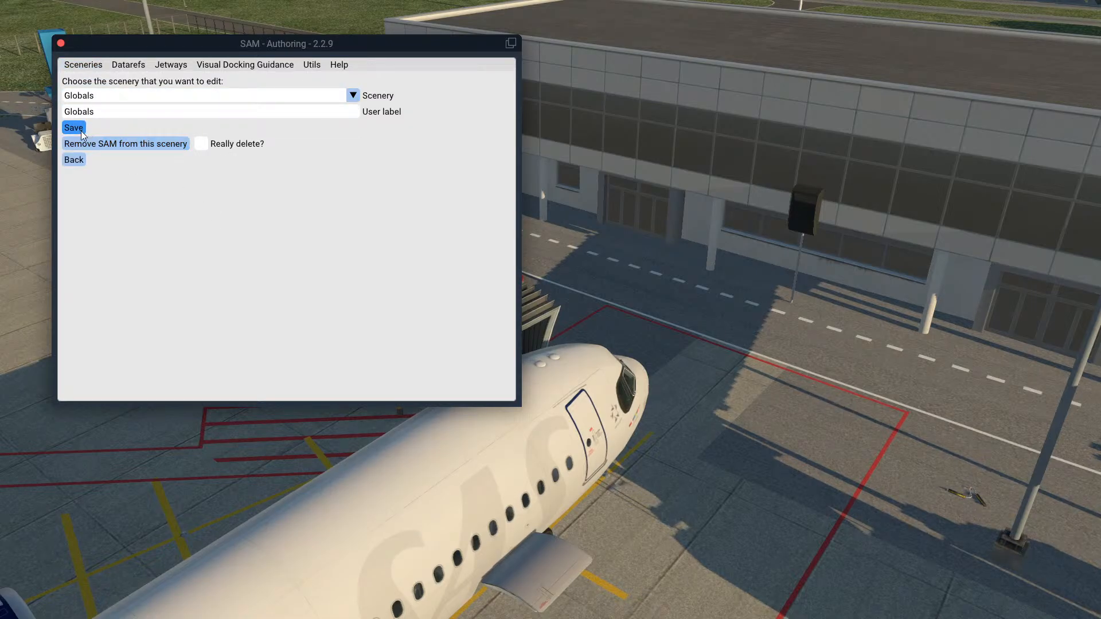
pyautogui.click(74, 160)
# Add a docking guidance for the Gate 26 display and copy the current aircraft position into it
pyautogui.click(236, 67)
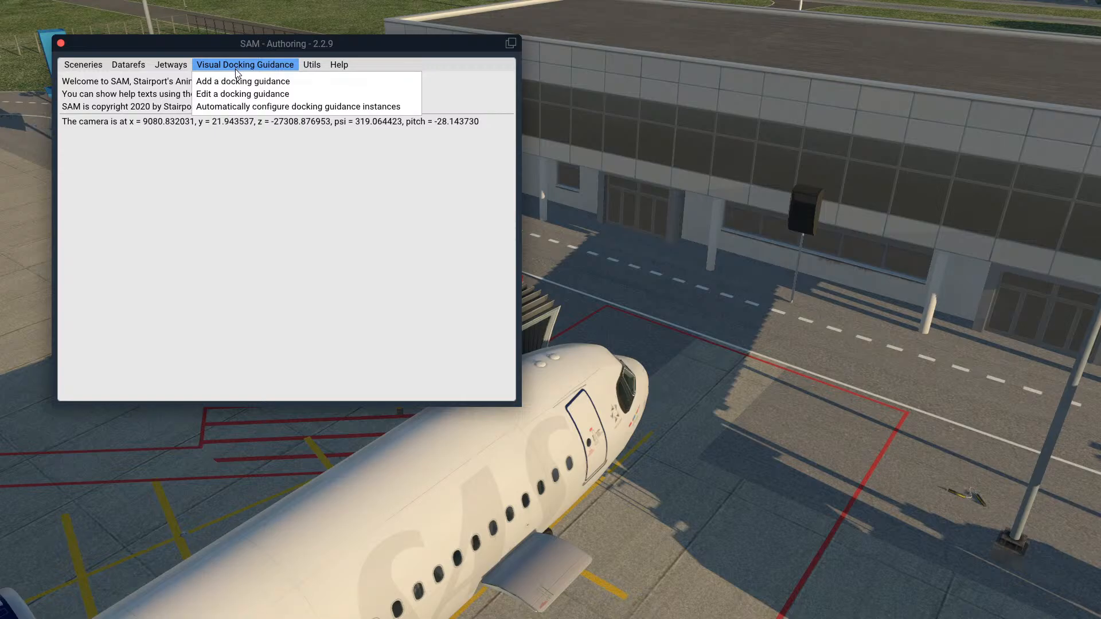
pyautogui.click(236, 80)
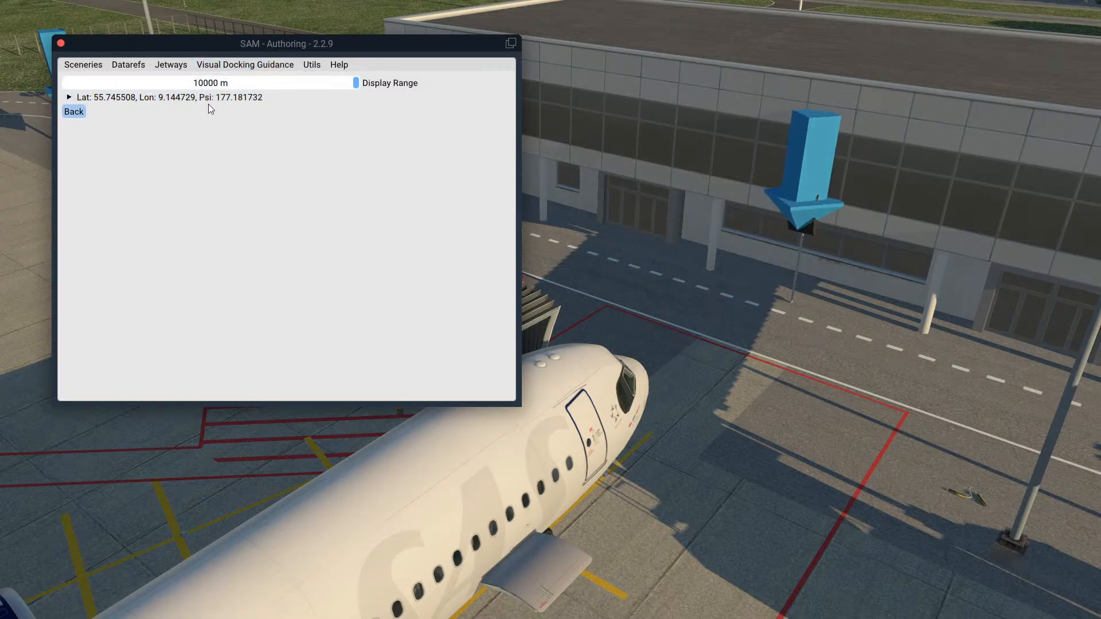
pyautogui.click(180, 98)
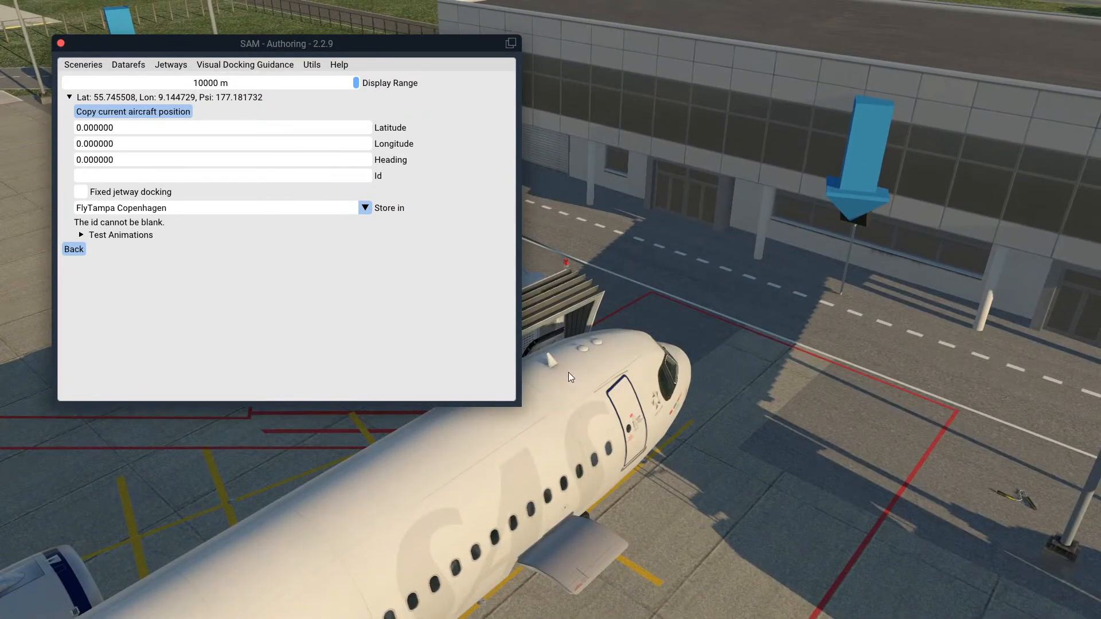
pyautogui.press('Down')
pyautogui.press('Up')
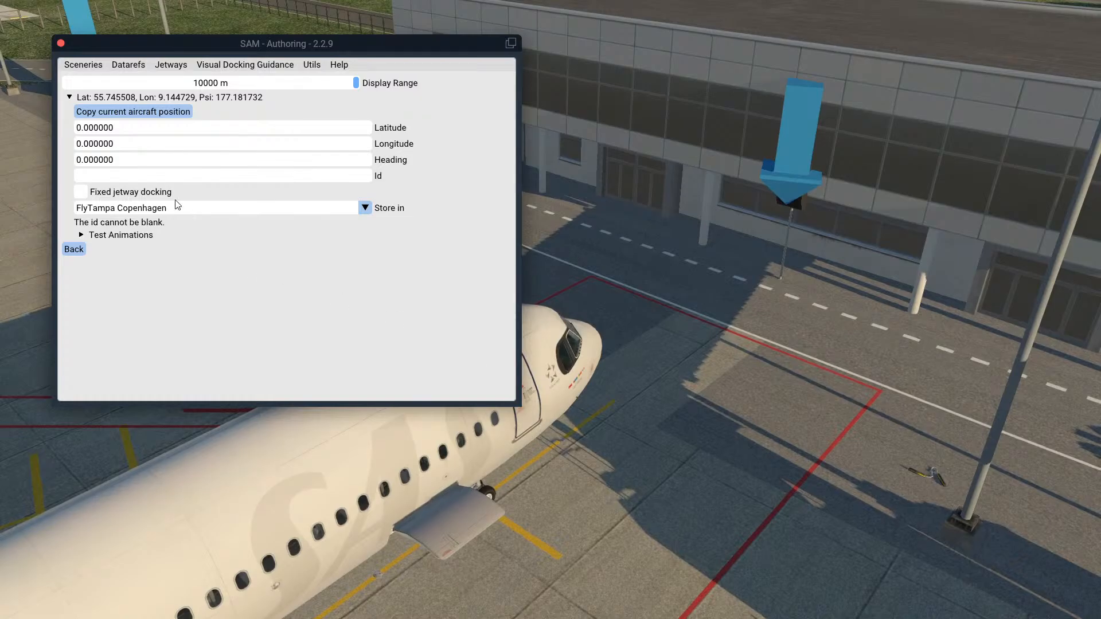
pyautogui.click(105, 112)
# Give the docking guidance the id Safegate-G26 and store it in Globals
pyautogui.click(147, 178)
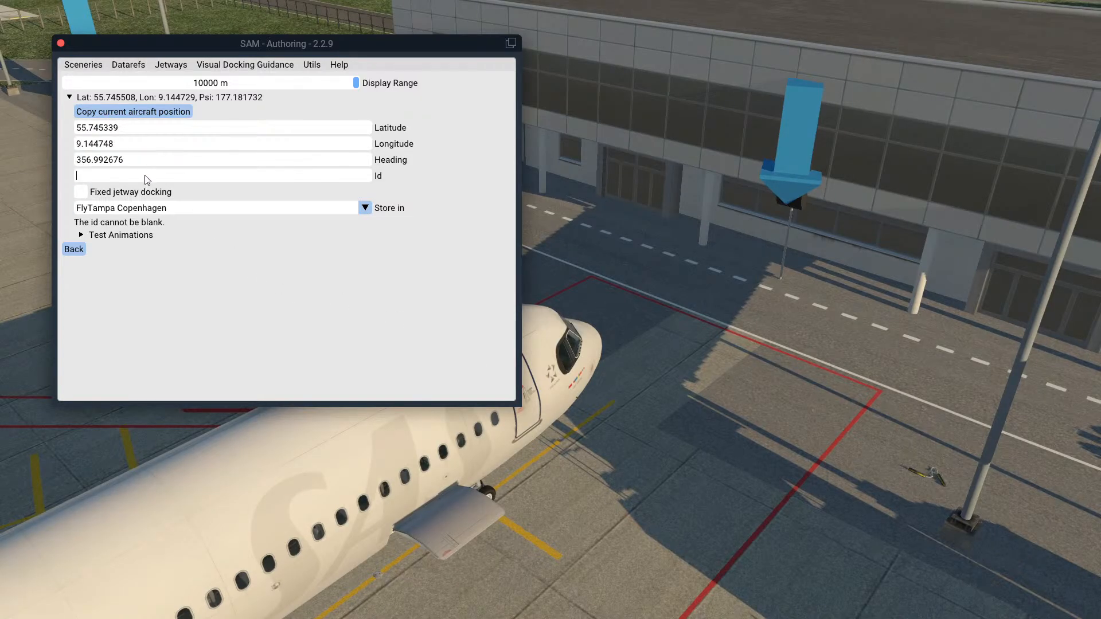
pyautogui.write('Safeg')
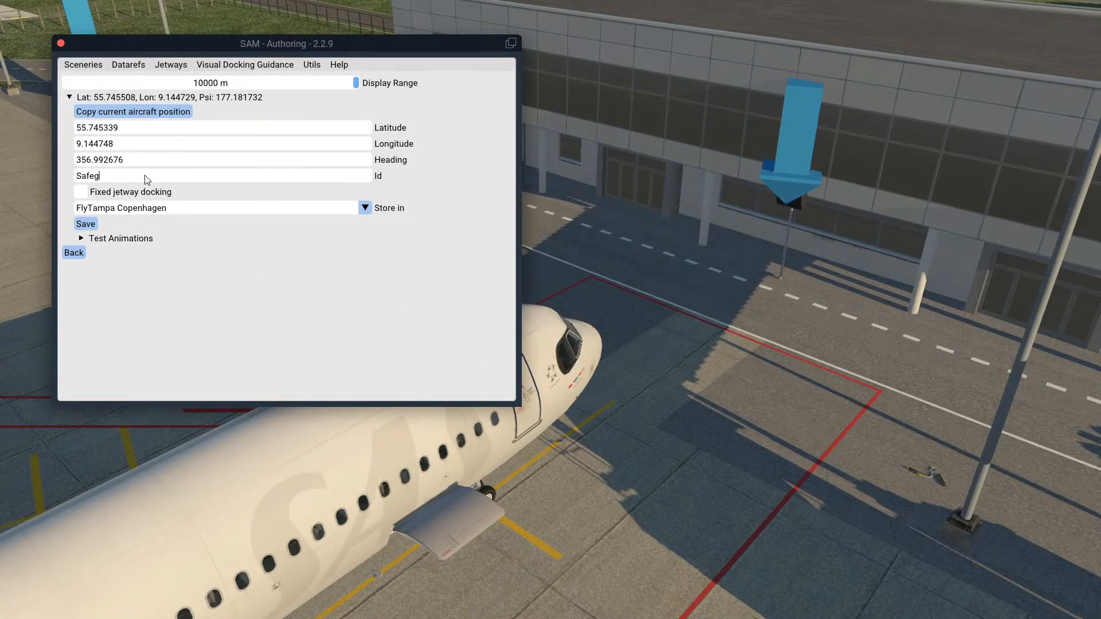
pyautogui.write('ate-G26')
pyautogui.click(270, 208)
pyautogui.click(146, 236)
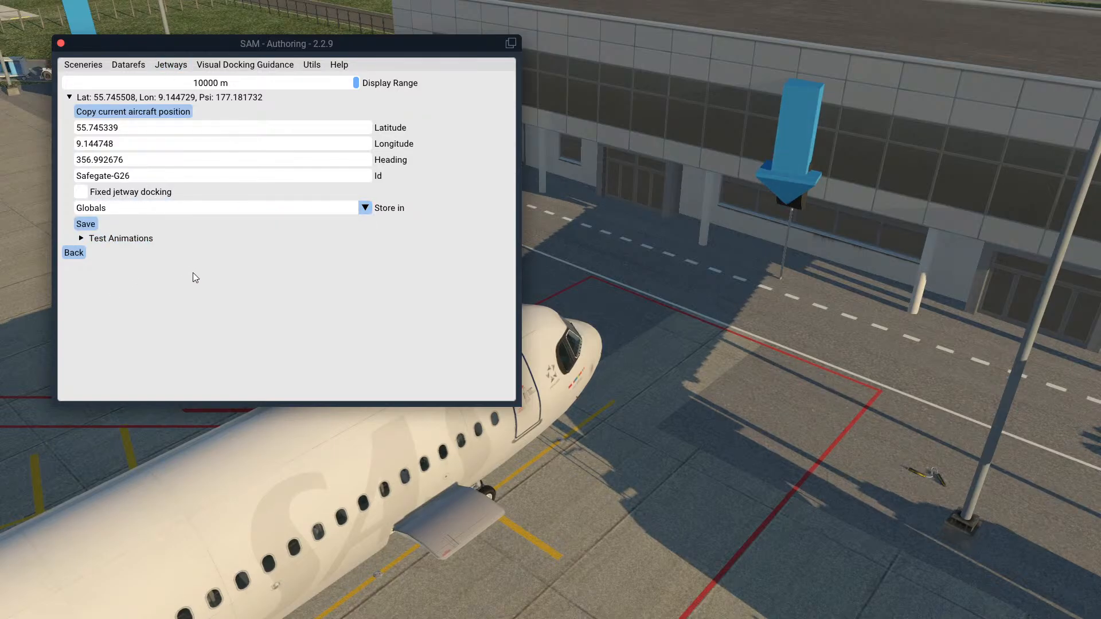
# Enable the test animation override for the Gate 26 docking guidance and save the entry
pyautogui.click(95, 238)
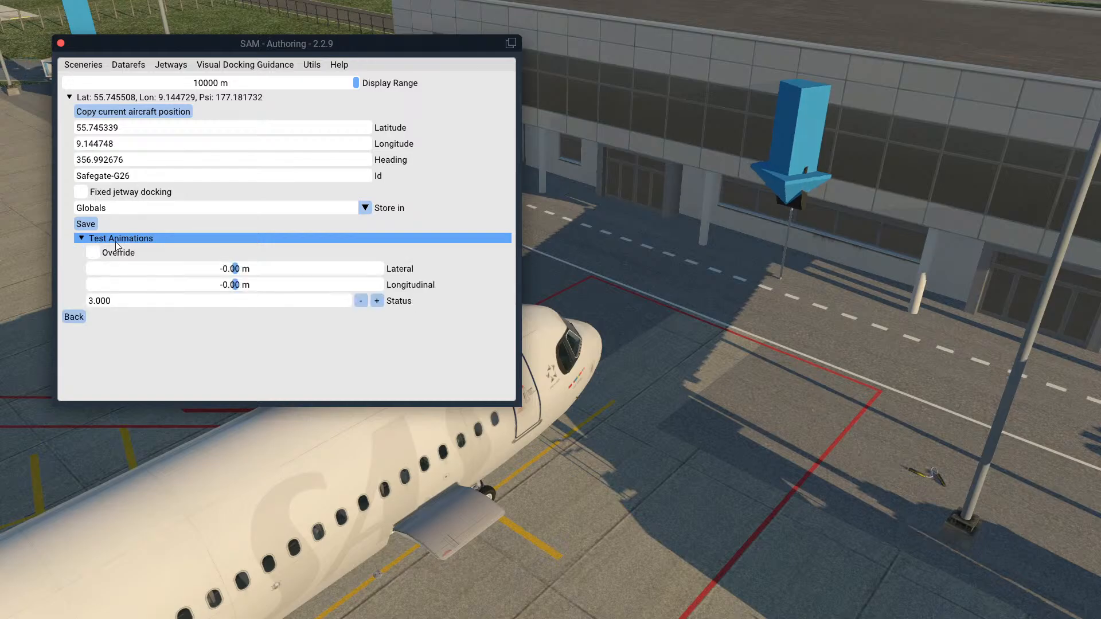
pyautogui.click(126, 253)
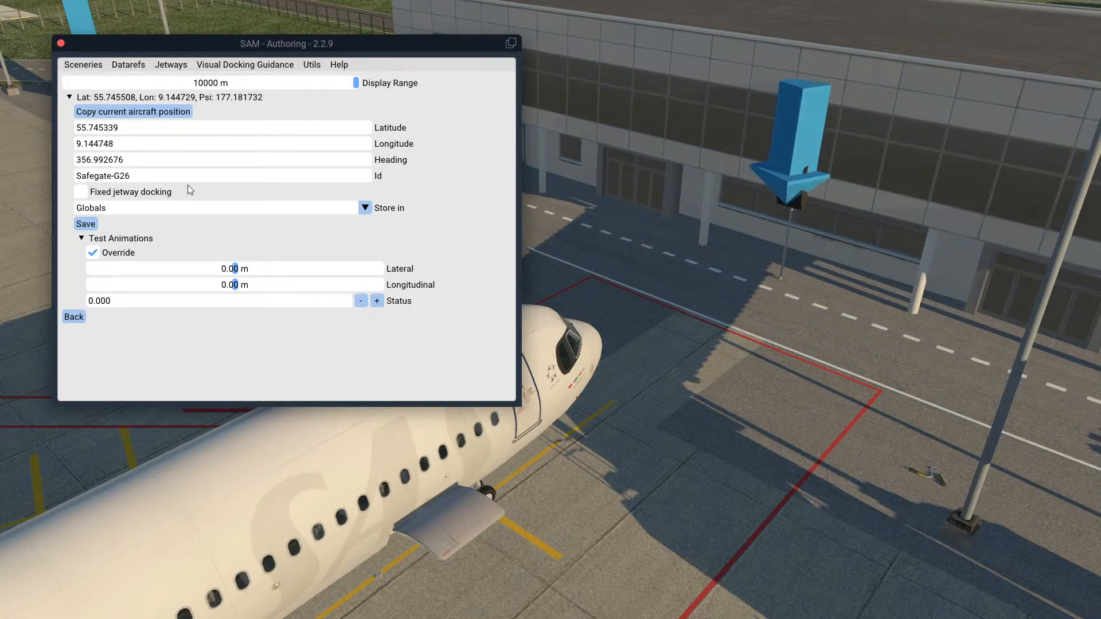
pyautogui.click(89, 224)
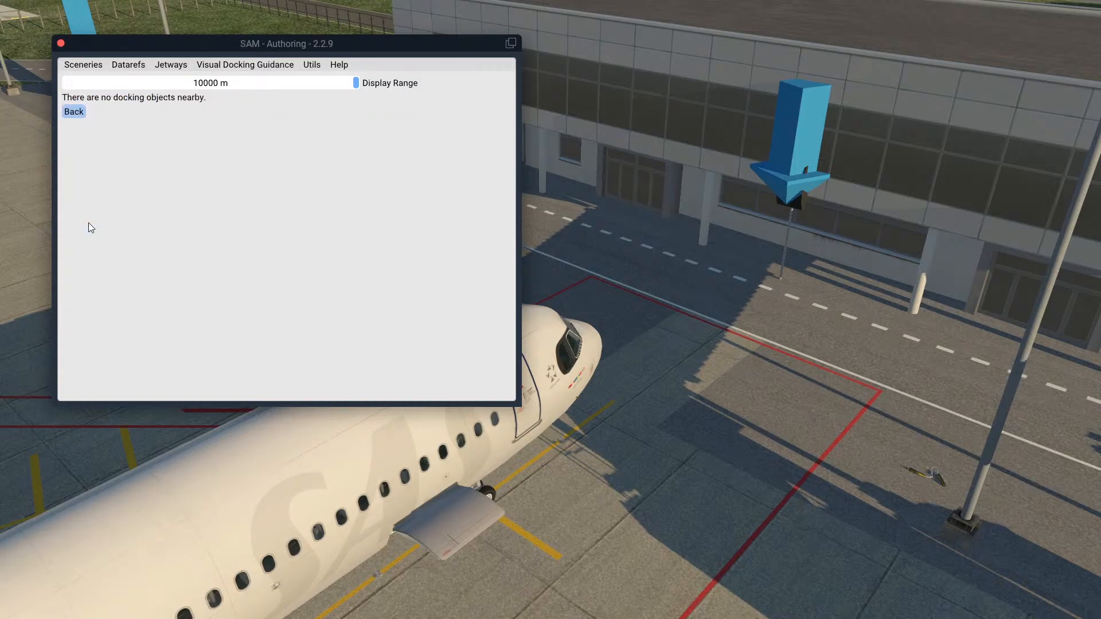
# Open the existing docking guidances for editing and review the Marshall-G25 and Safegate-G26 entries
pyautogui.click(243, 65)
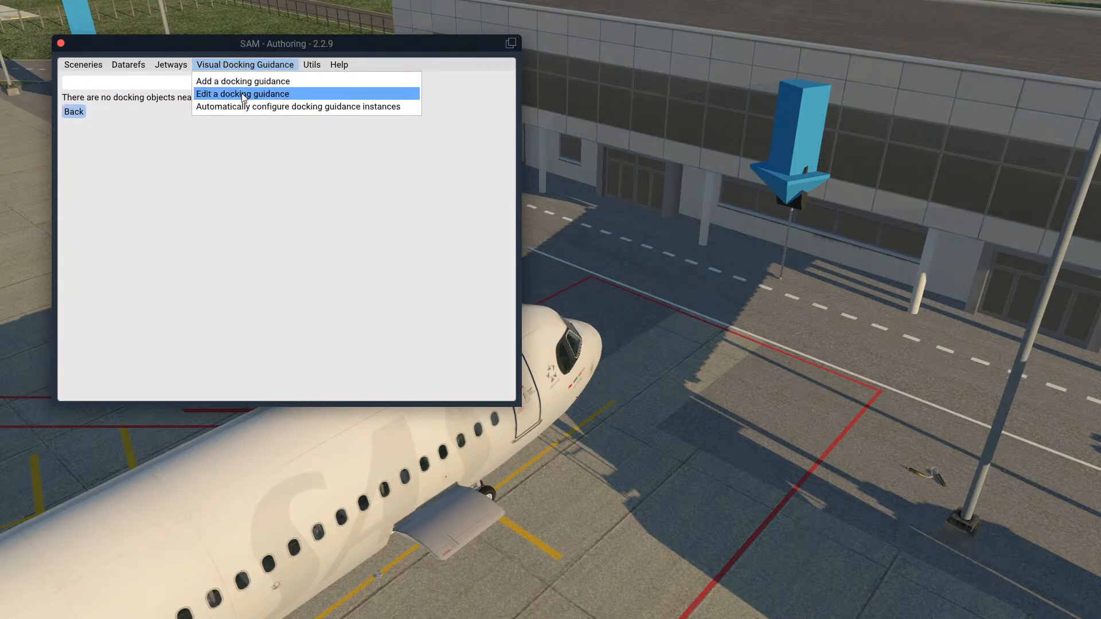
pyautogui.click(243, 94)
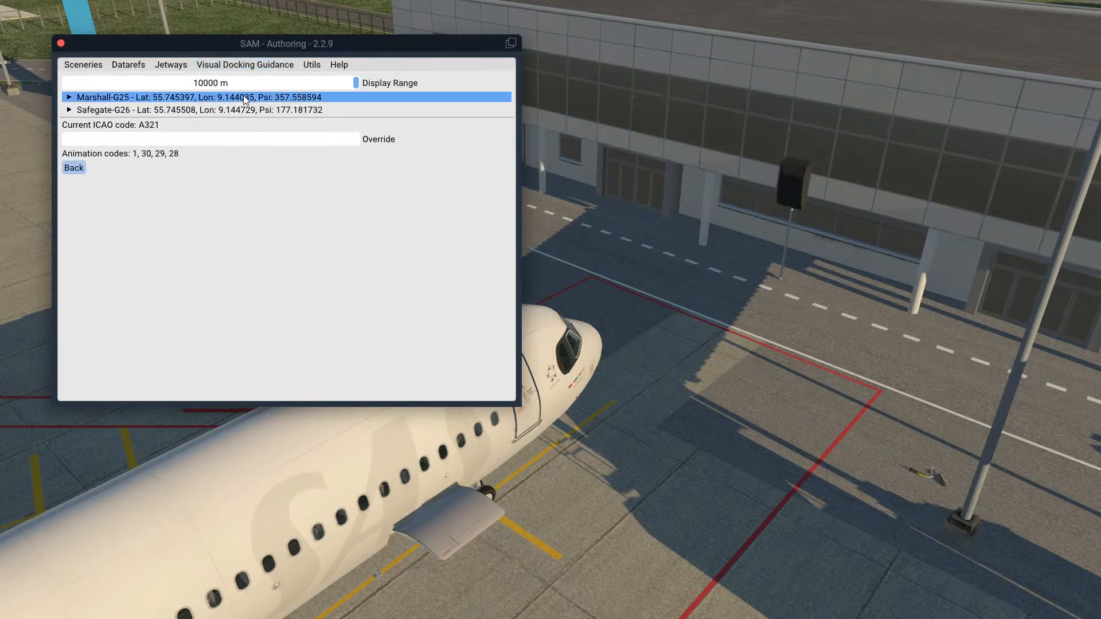
pyautogui.click(163, 97)
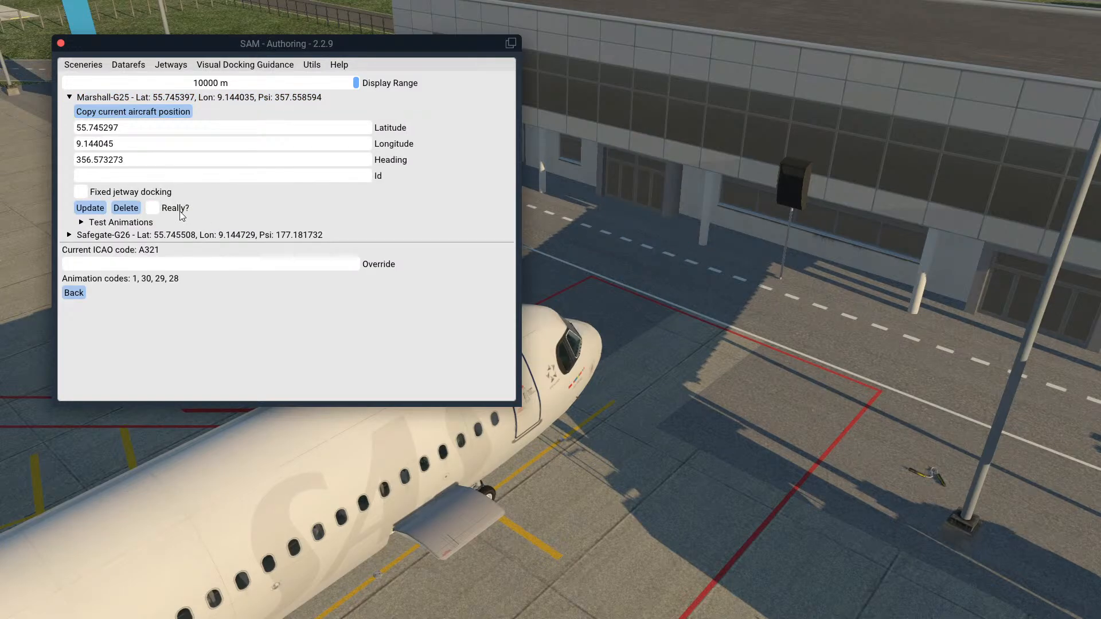
pyautogui.click(125, 235)
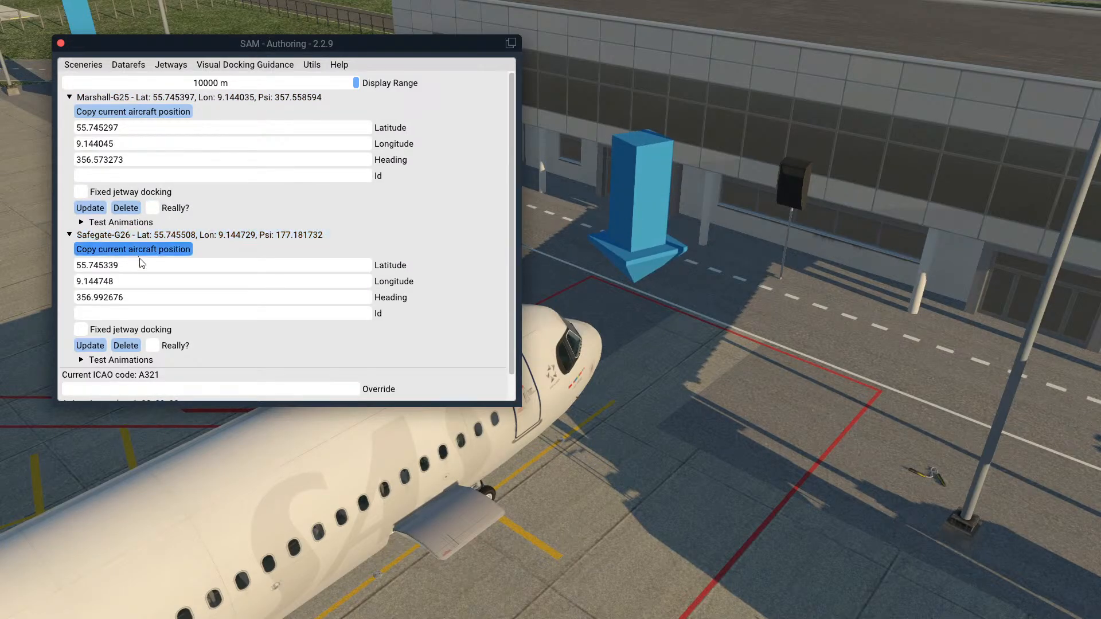
pyautogui.scroll(-1, 212, 323)
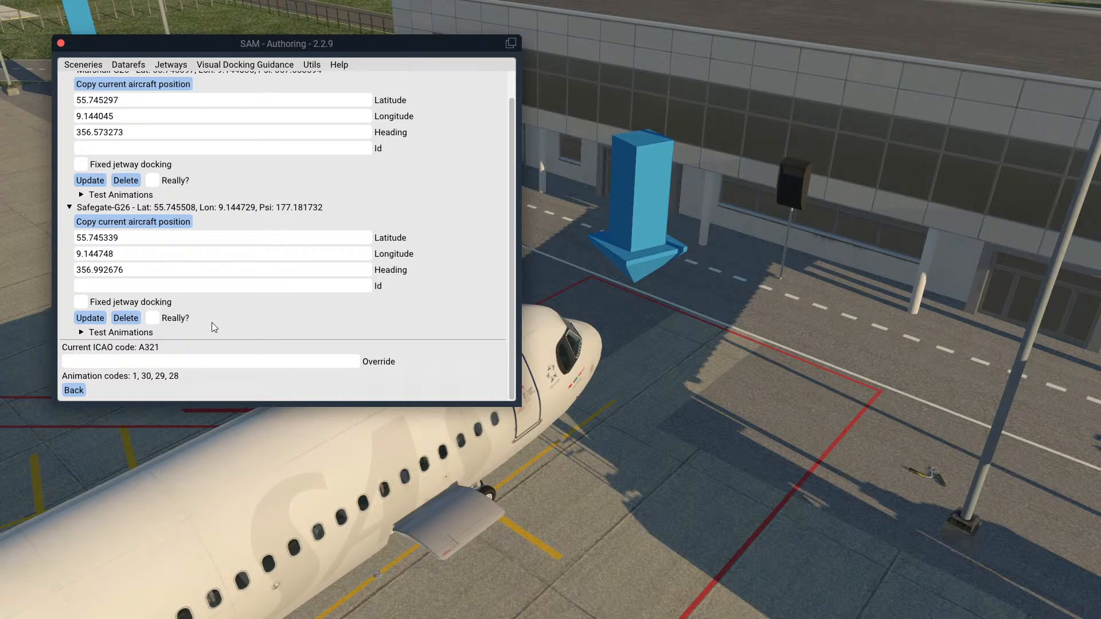
pyautogui.scroll(1, 211, 322)
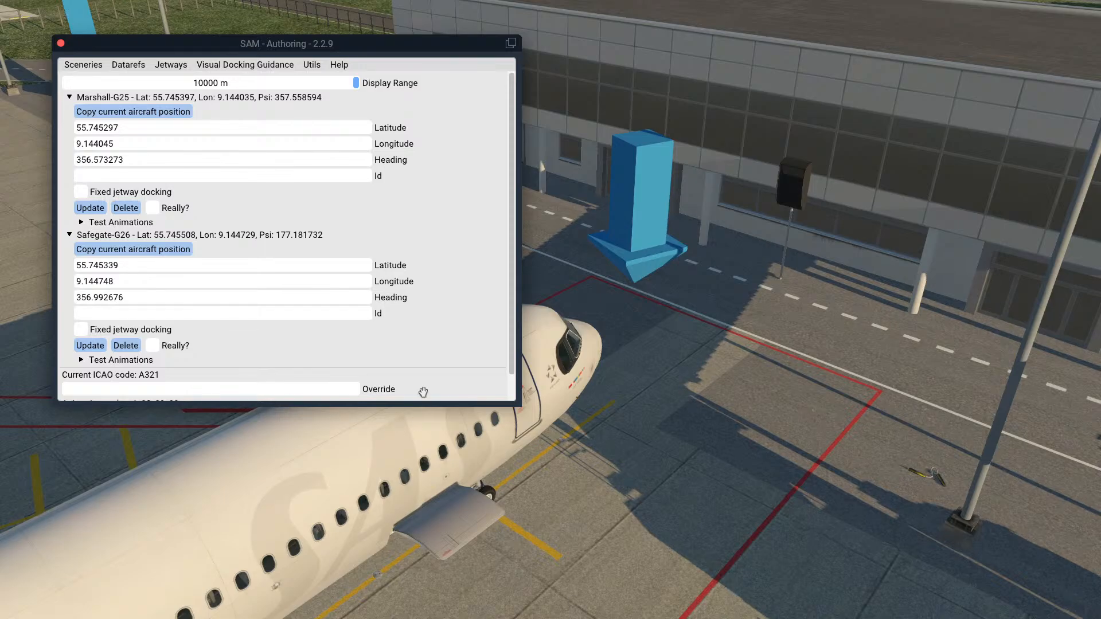
# Switch to Notepad++ and reload the externally modified scenery_packs.ini
pyautogui.press('super')
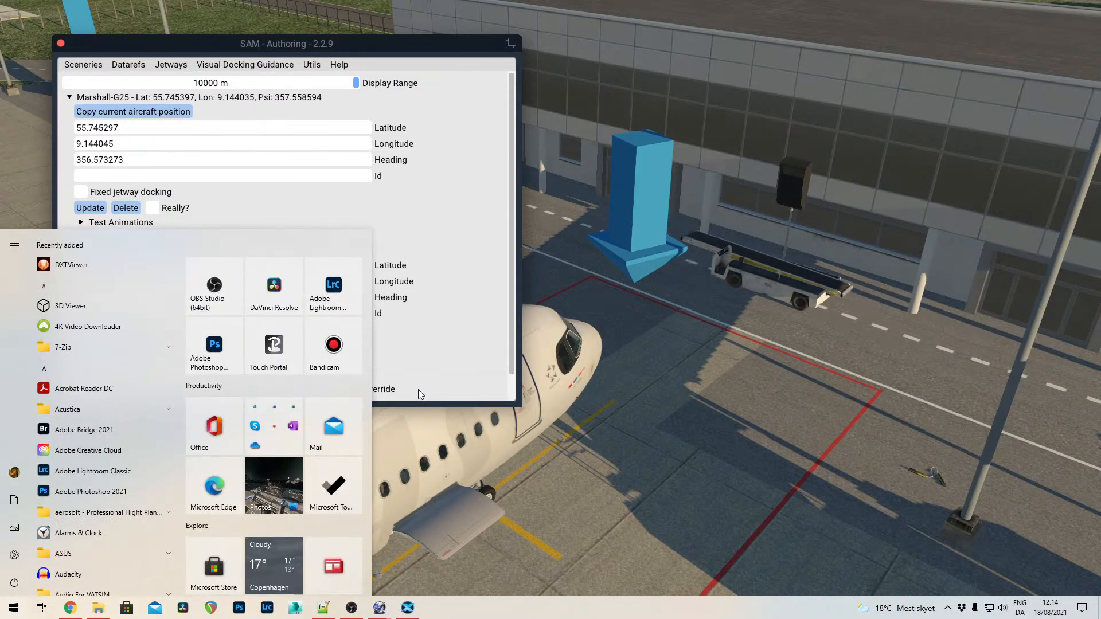
pyautogui.write('note')
pyautogui.press('Return')
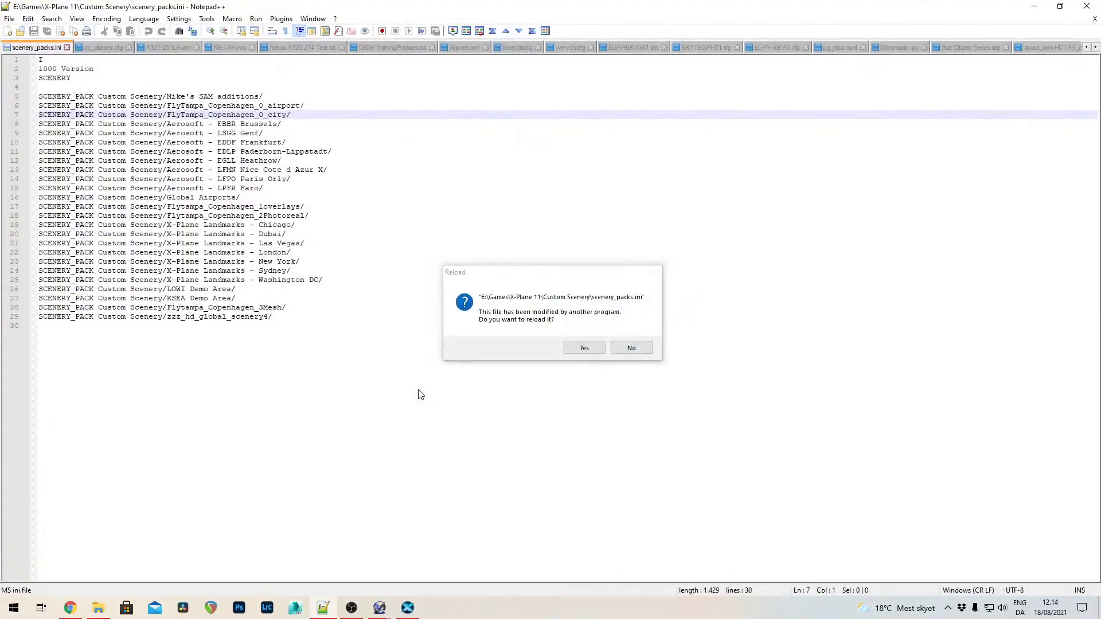
pyautogui.click(602, 347)
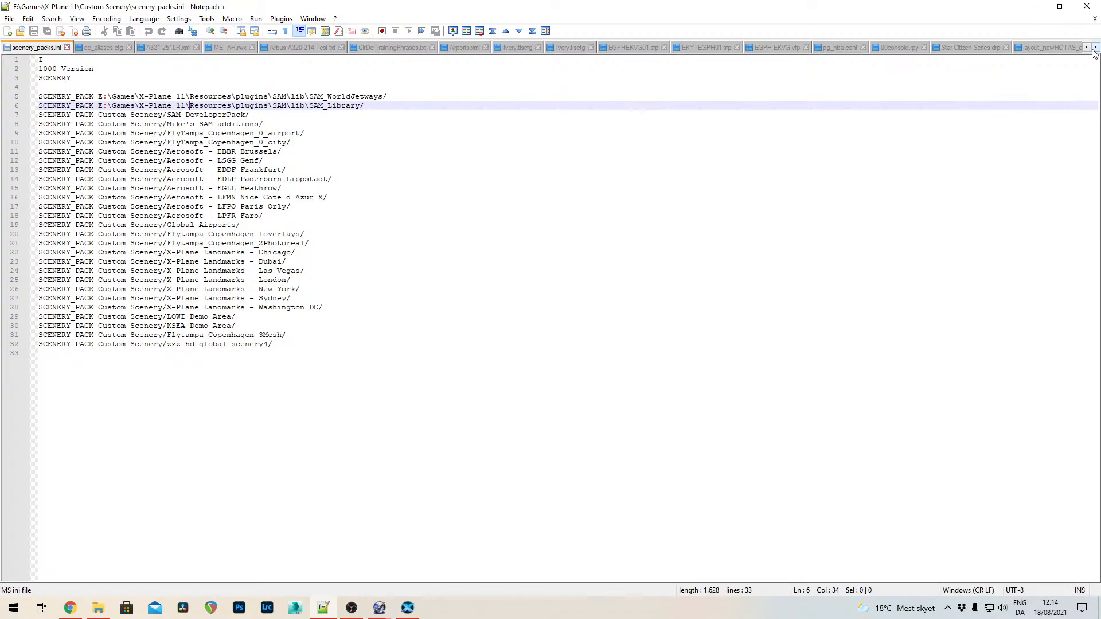
# Open sam.xml from the custom SAM additions folder in Custom Scenery and reload its modified contents
pyautogui.click(9, 19)
pyautogui.click(25, 45)
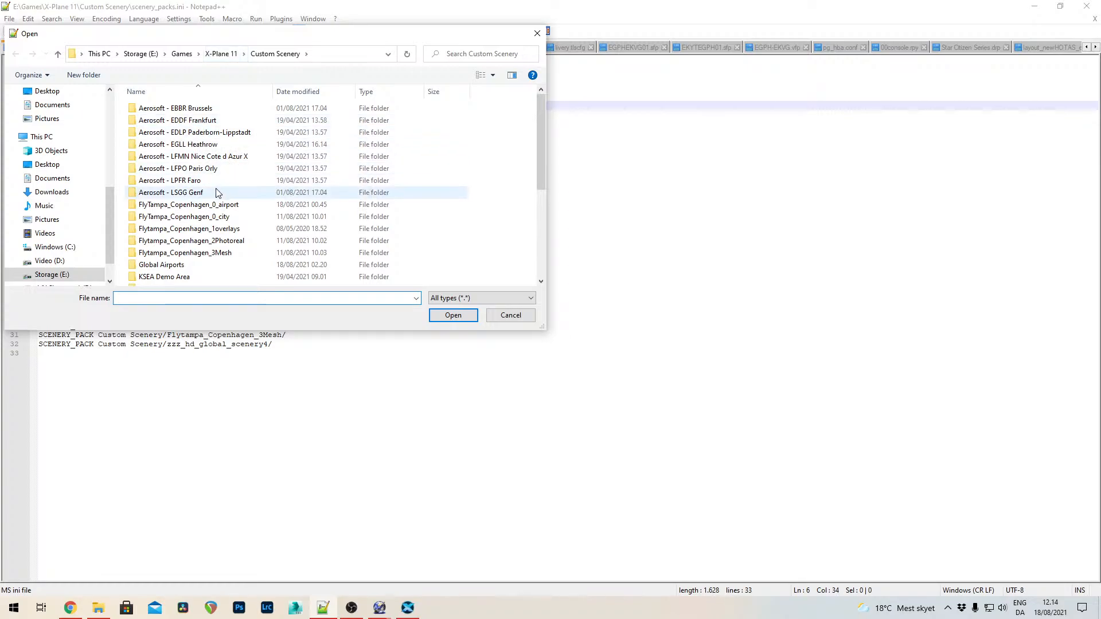
pyautogui.scroll(-1, 219, 192)
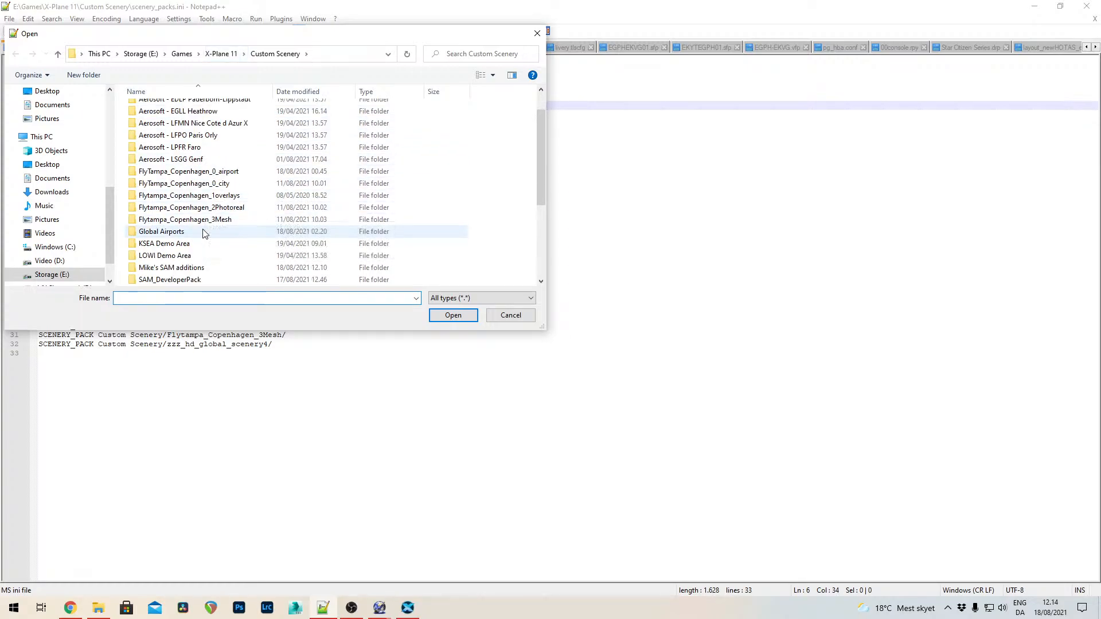
pyautogui.scroll(-1, 201, 177)
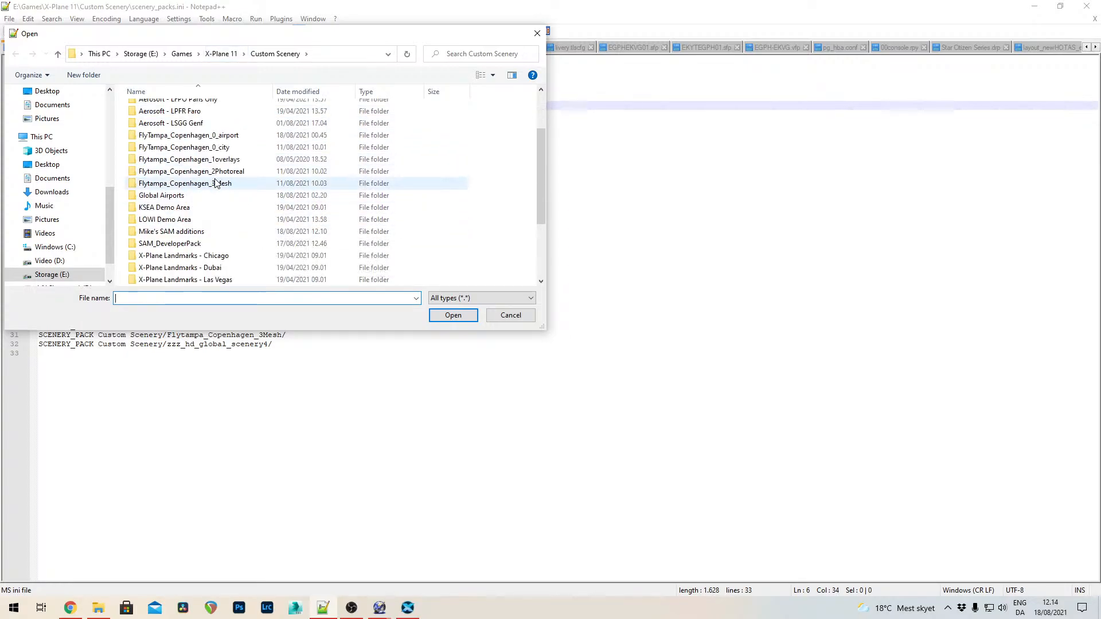
pyautogui.click(207, 246)
pyautogui.doubleClick(207, 247)
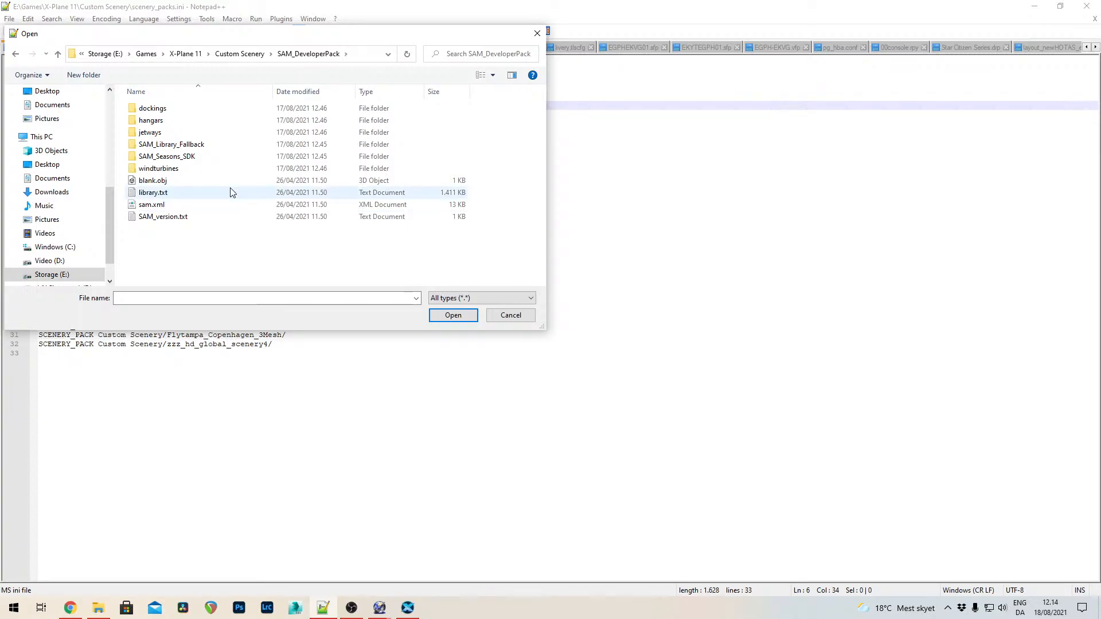
pyautogui.click(221, 56)
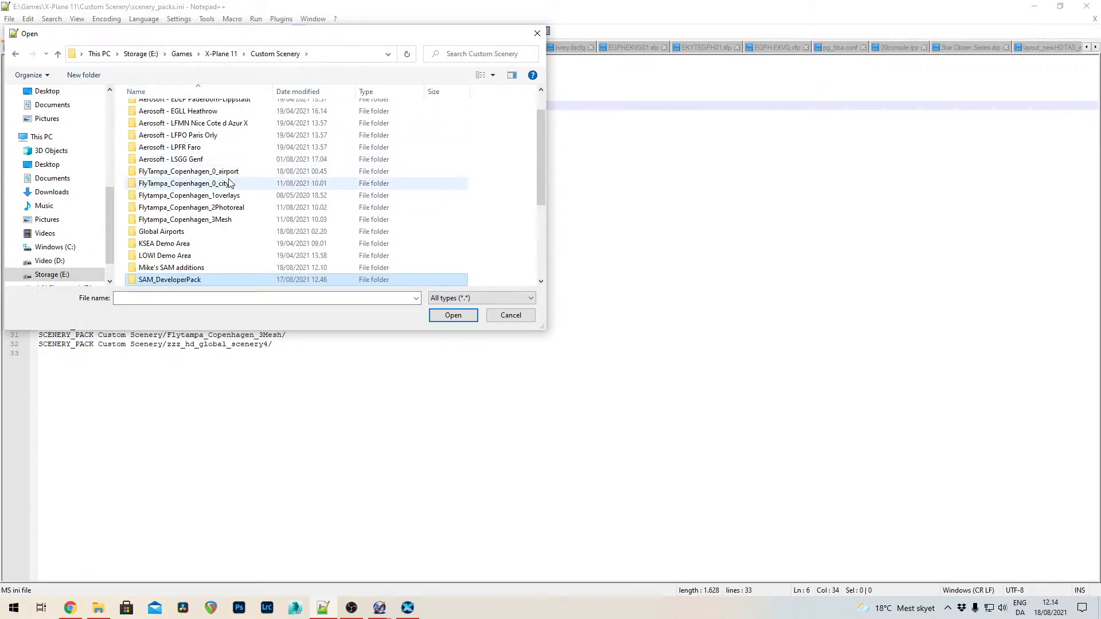
pyautogui.doubleClick(204, 267)
pyautogui.doubleClick(169, 145)
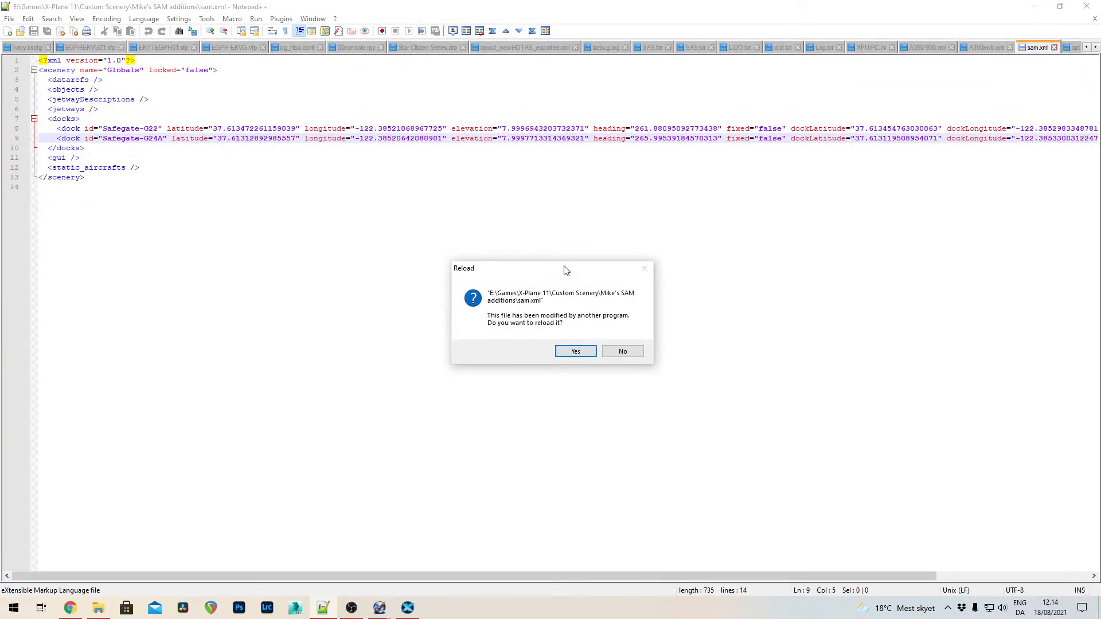
pyautogui.click(578, 351)
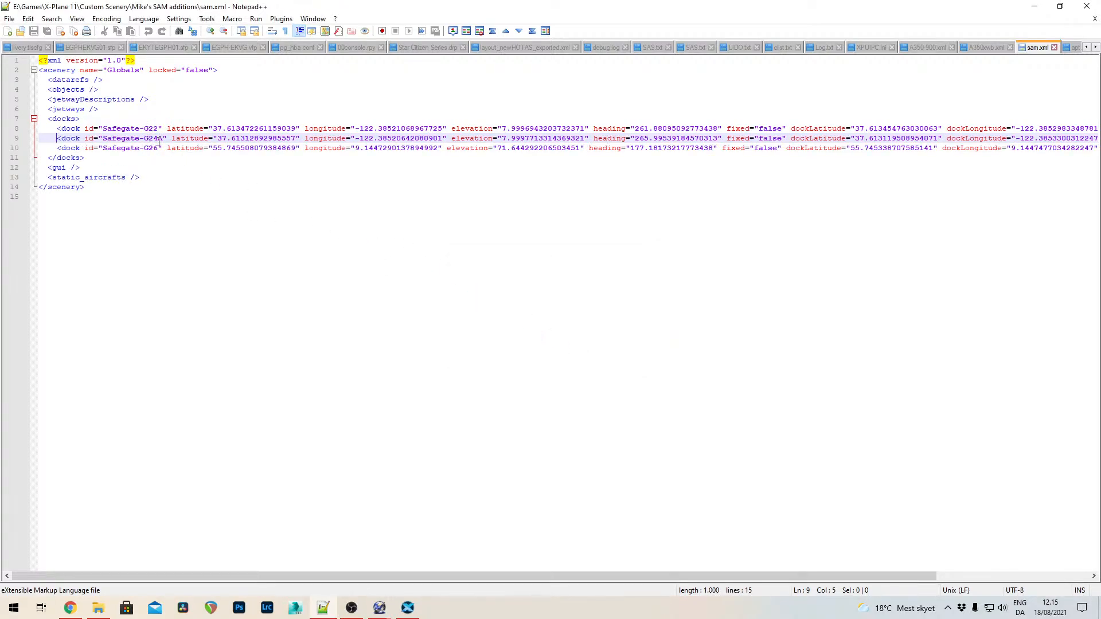
# Open sam.xml from the FlyTampa_Copenhagen_0_airport folder in Custom Scenery
pyautogui.click(20, 31)
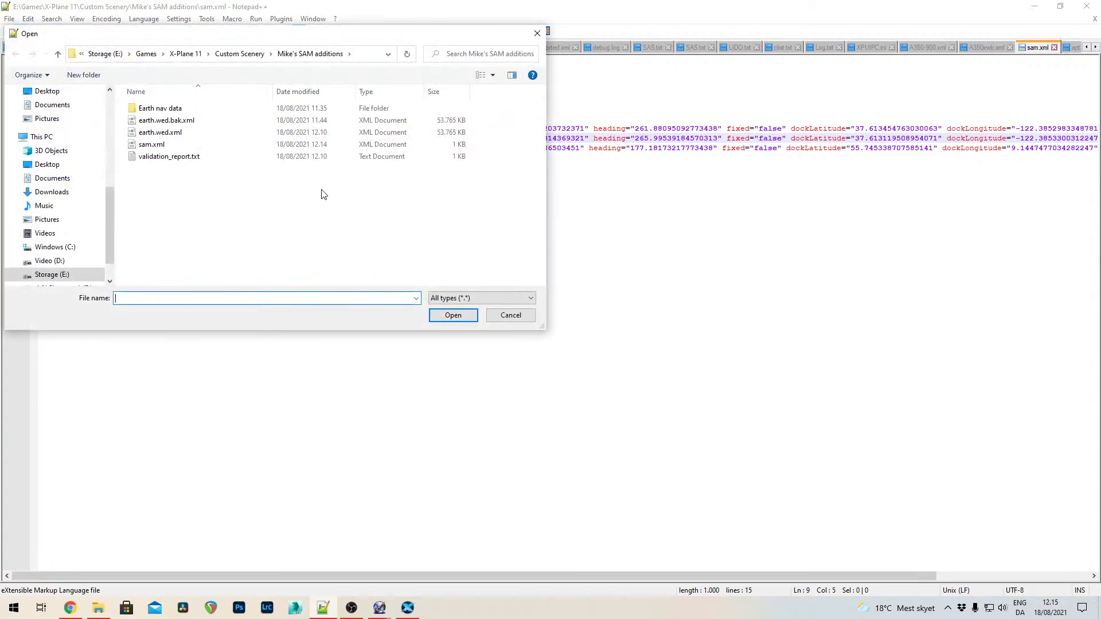
pyautogui.scroll(-1, 224, 235)
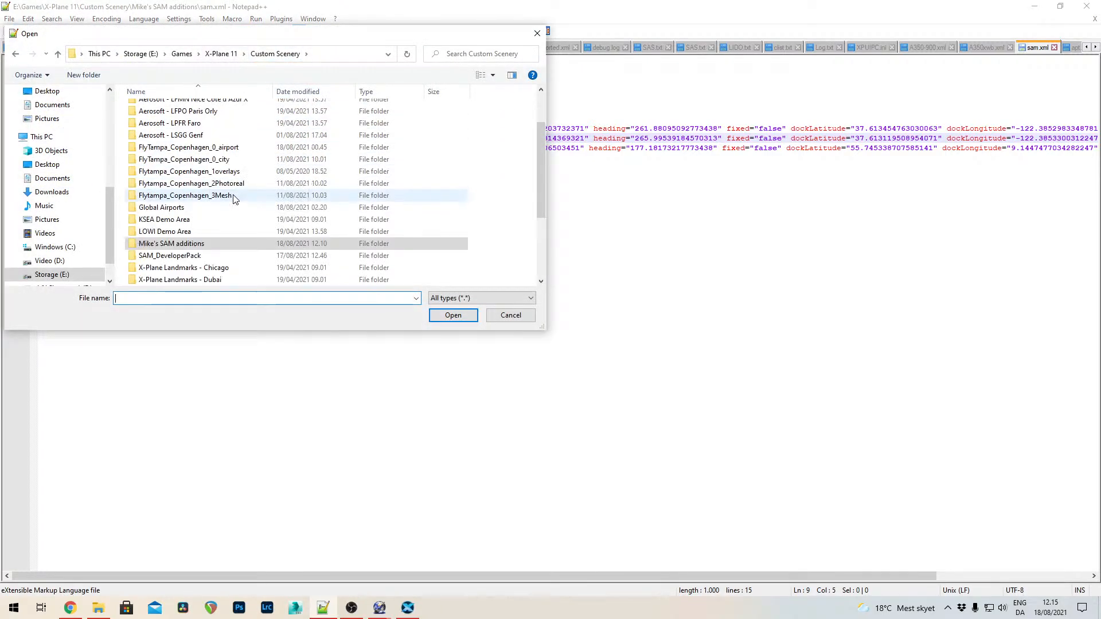
pyautogui.scroll(-1, 224, 241)
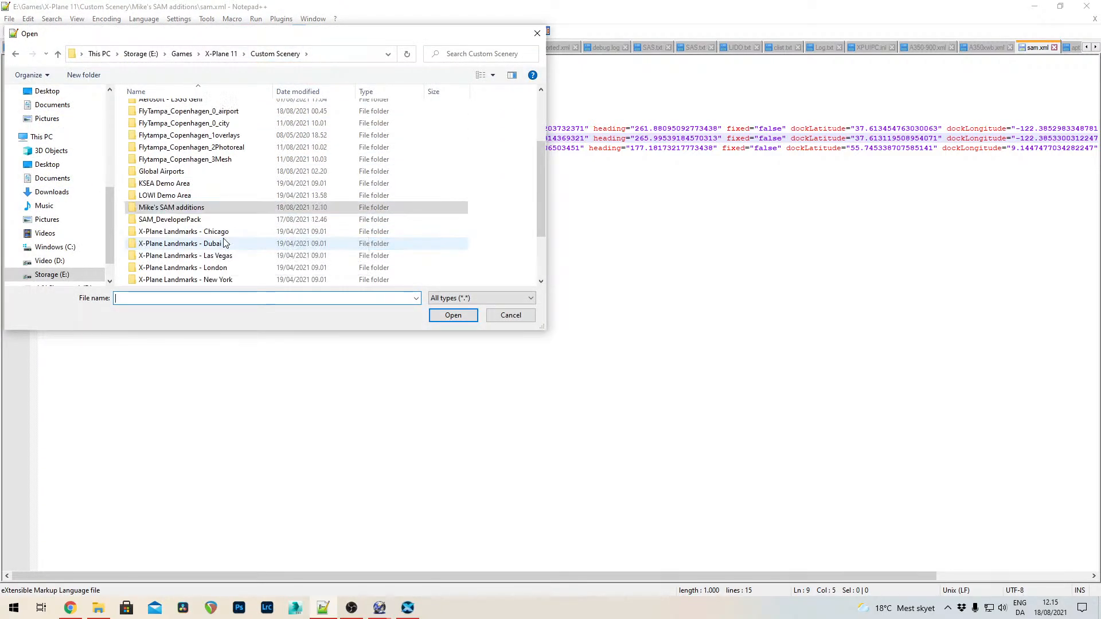
pyautogui.scroll(1, 209, 210)
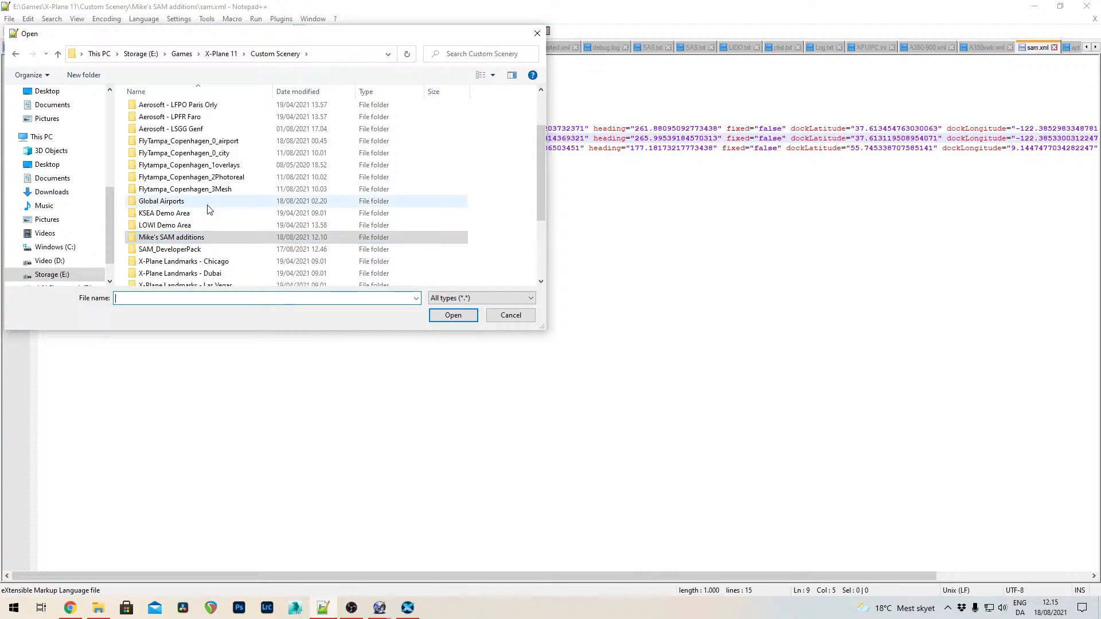
pyautogui.doubleClick(229, 147)
pyautogui.scroll(-2, 229, 148)
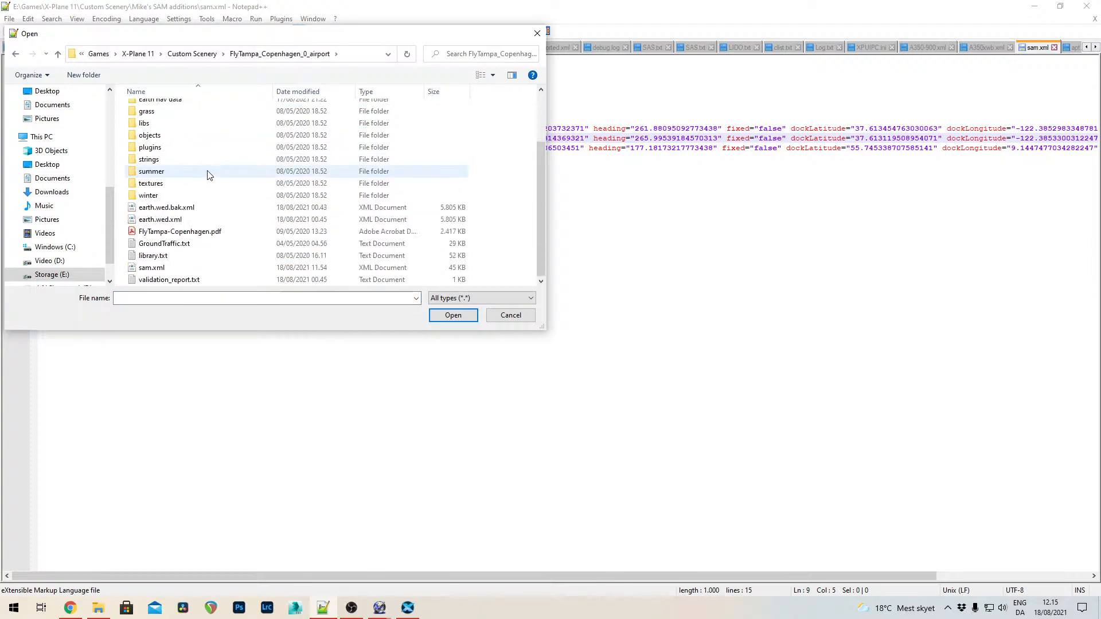
pyautogui.click(183, 273)
pyautogui.doubleClick(183, 269)
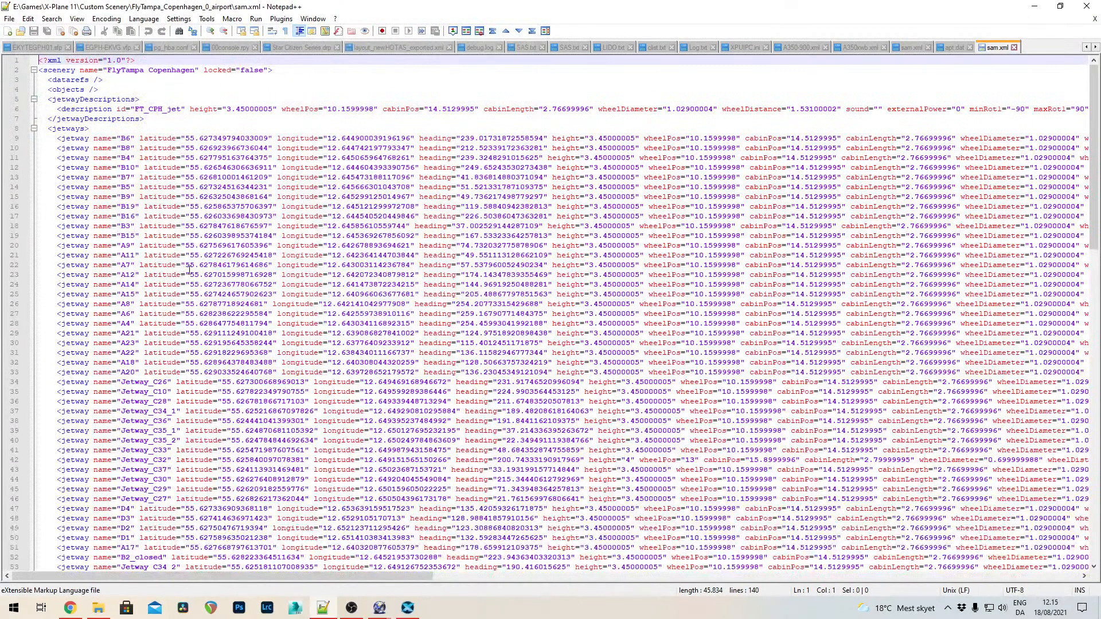
# Copy the Marshall-G25 dock line from the Copenhagen sam.xml, delete it there, and save the file
pyautogui.scroll(-18, 270, 196)
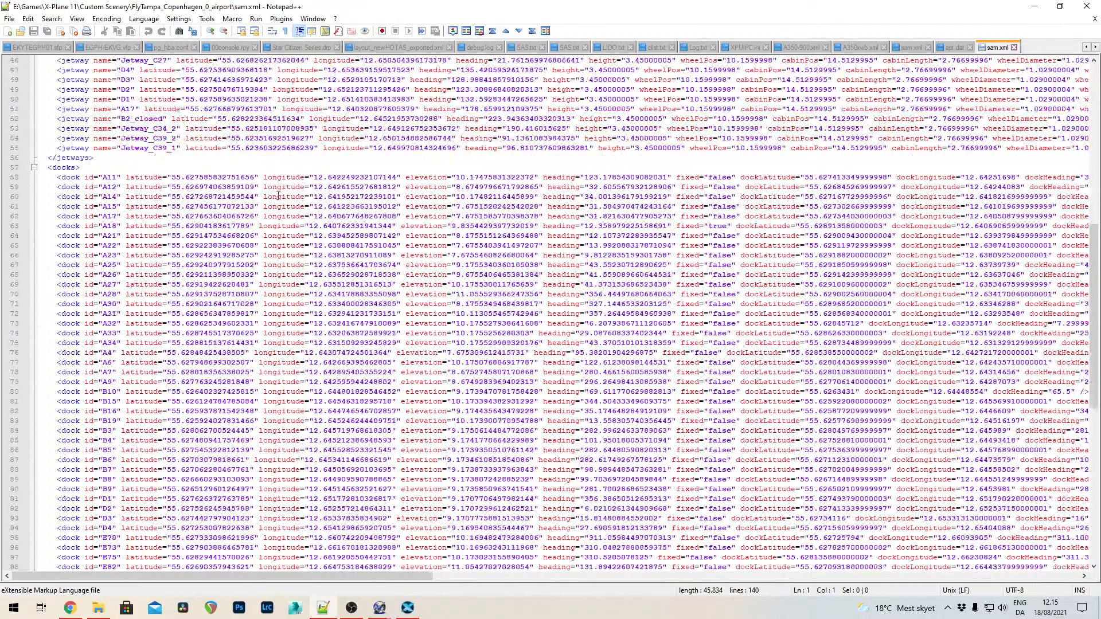
pyautogui.scroll(-11, 278, 197)
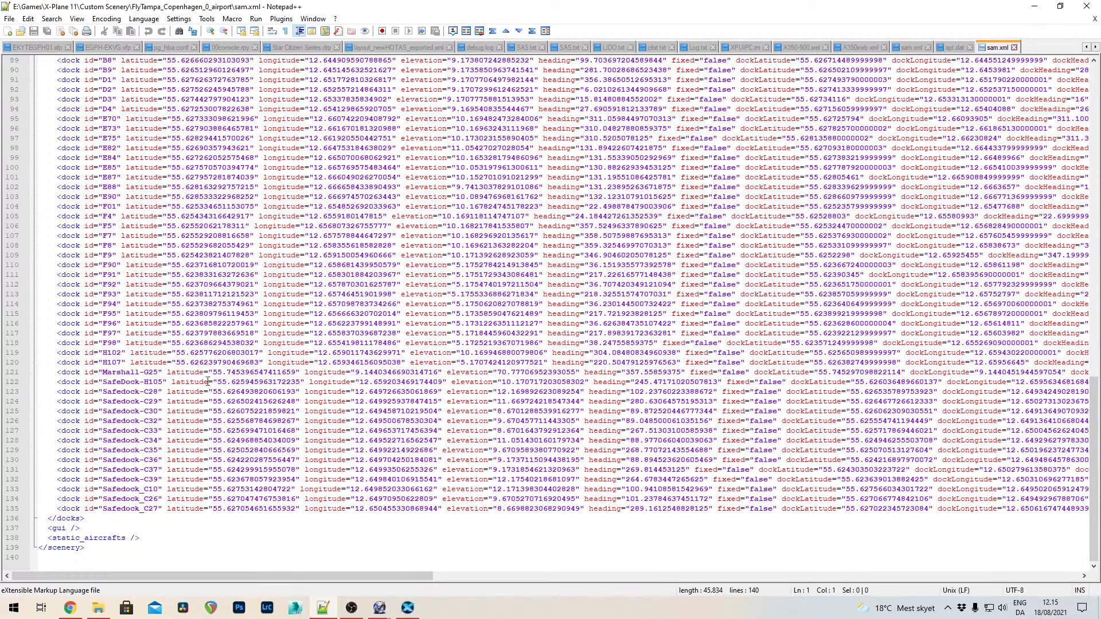
pyautogui.click(39, 373)
pyautogui.hotkey('shift', 'Down')
pyautogui.hotkey('ctrl', 'c')
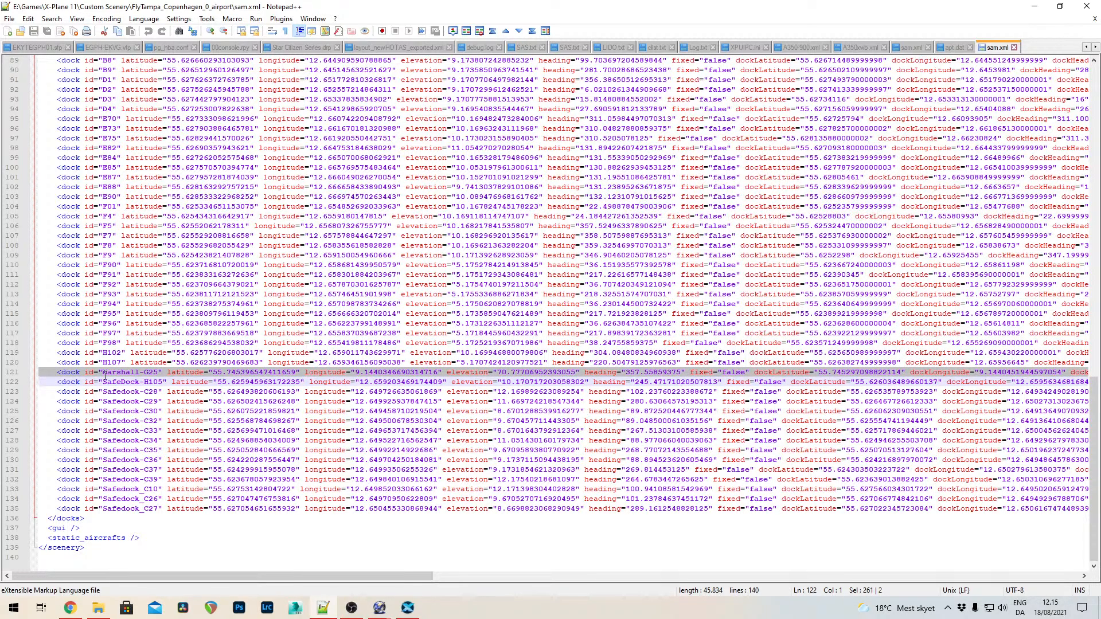
pyautogui.press('Delete')
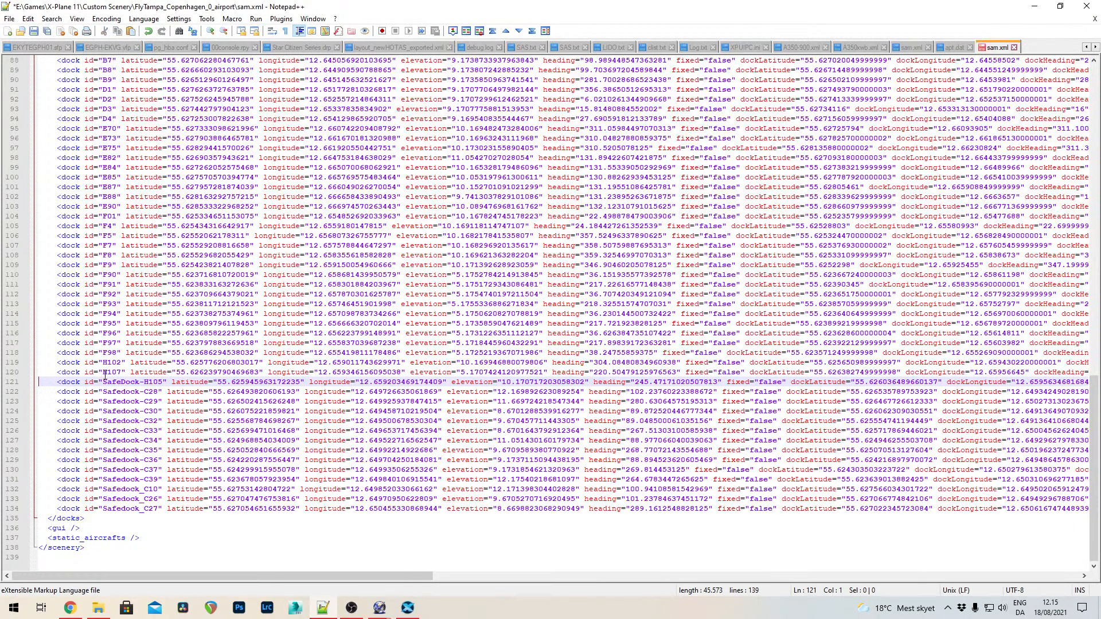
pyautogui.hotkey('ctrl', 's')
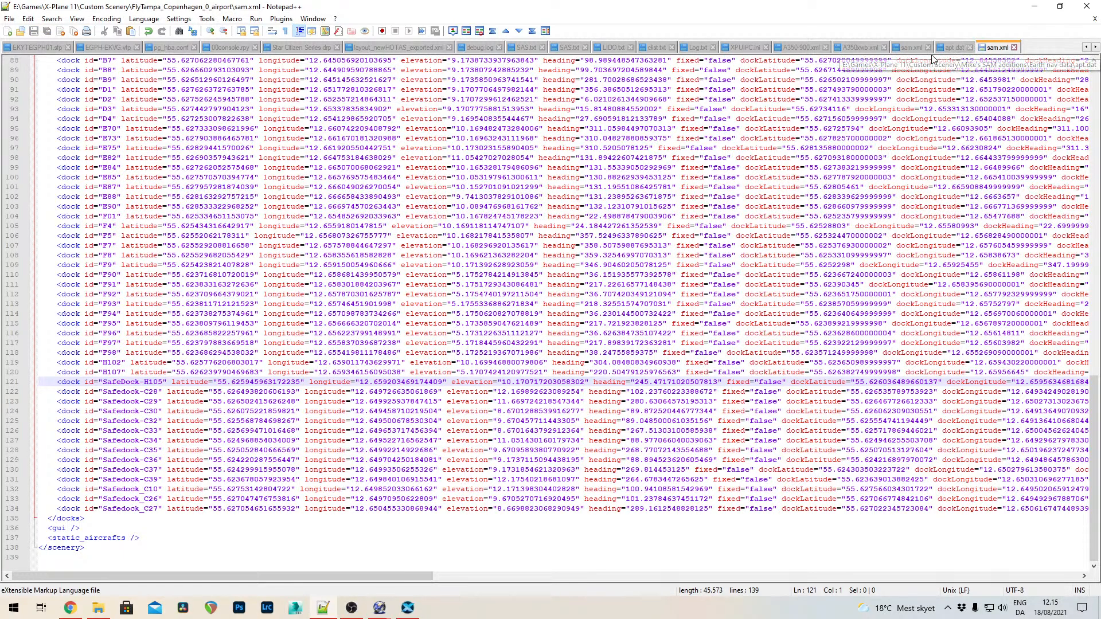
# Paste the Marshall-G25 dock line below Safegate-G26 in the custom SAM additions sam.xml and align its indentation
pyautogui.click(912, 48)
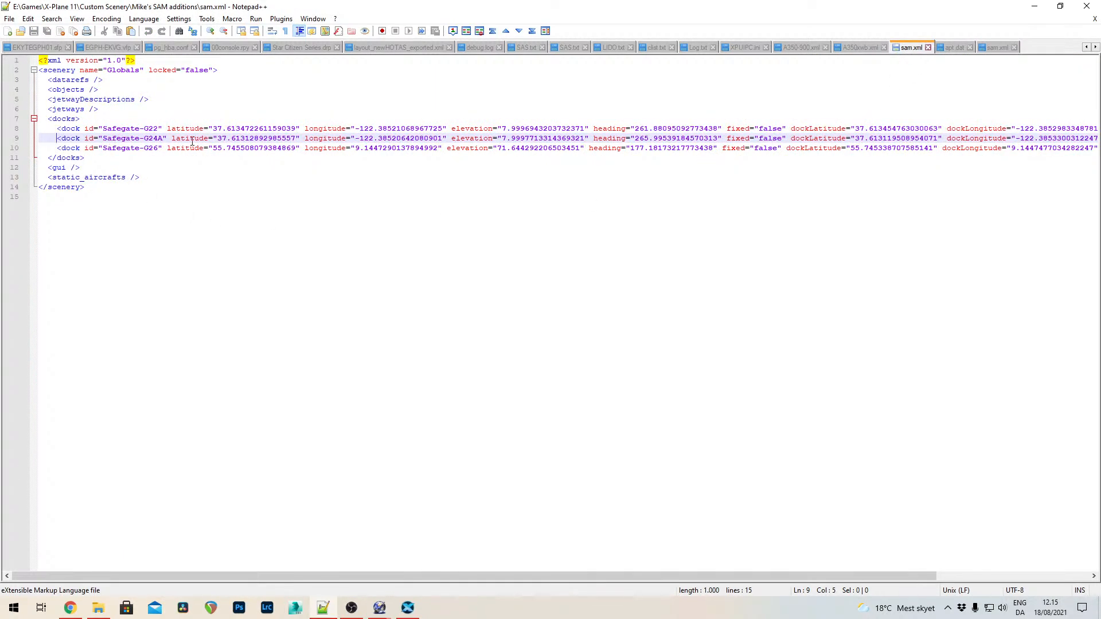
pyautogui.press('Down')
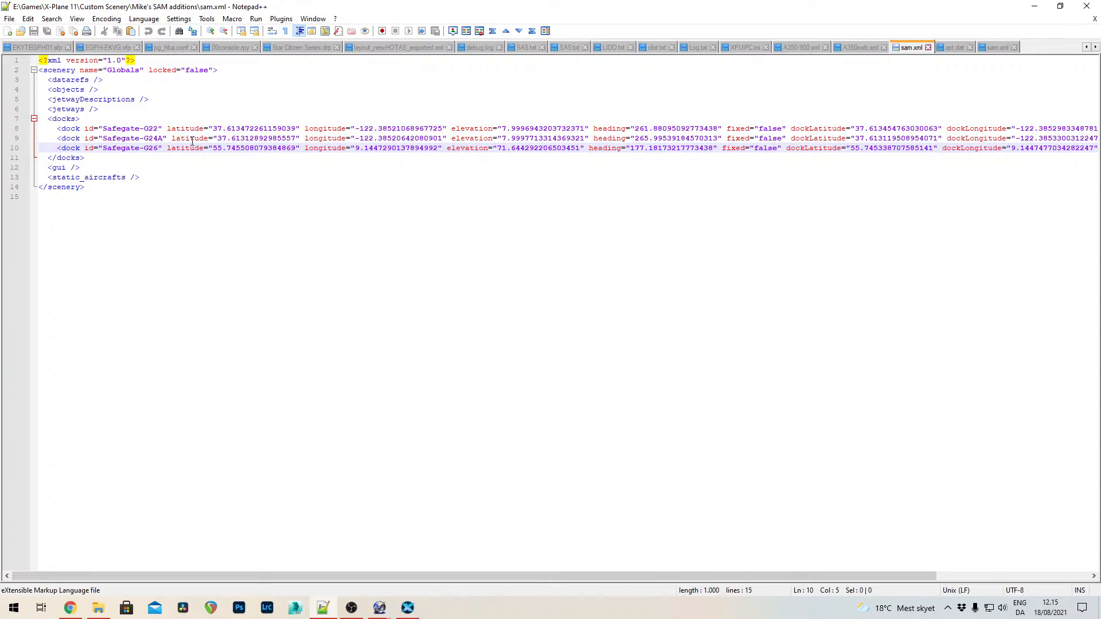
pyautogui.press('End')
pyautogui.press('Return')
pyautogui.hotkey('ctrl', 'v')
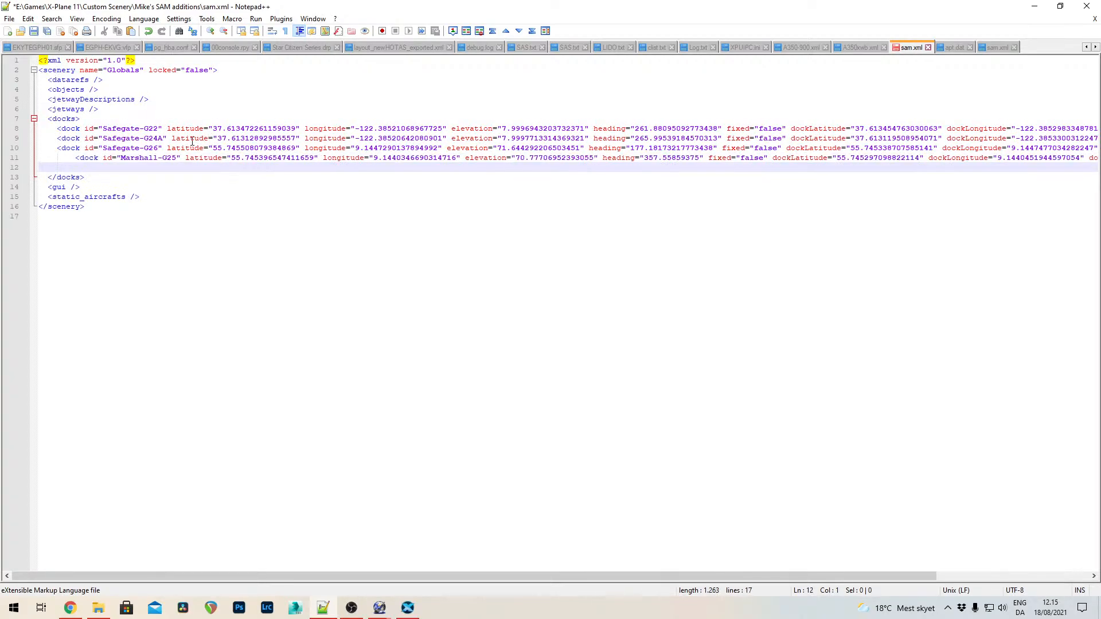
pyautogui.press('Up')
pyautogui.press('Delete')
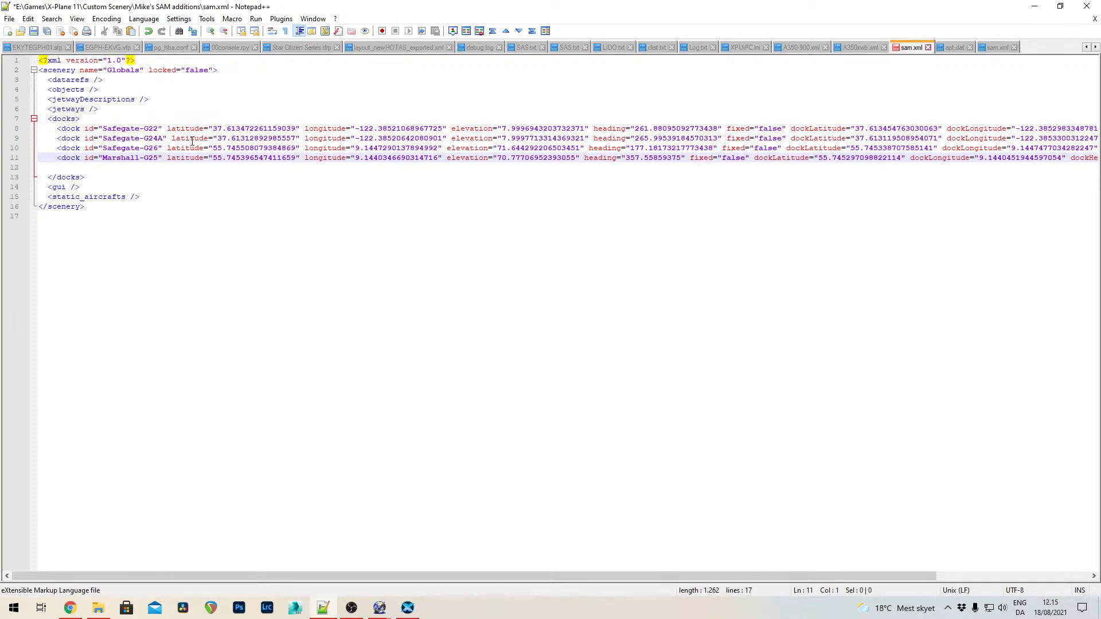
pyautogui.press('Tab')
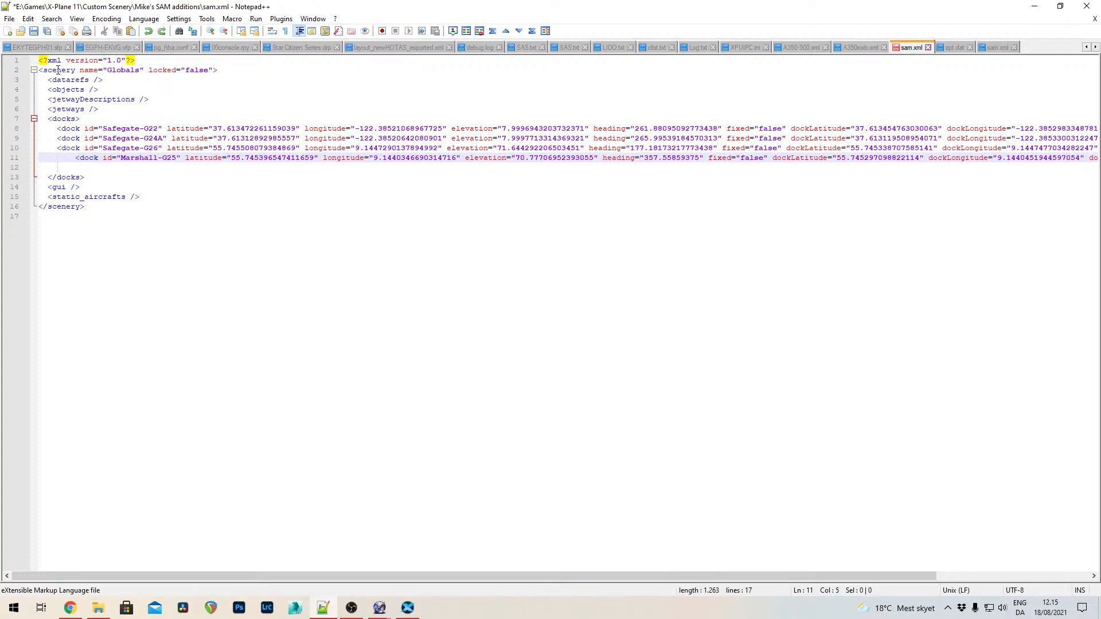
pyautogui.hotkey('shift', 'Tab')
# Move the Marshall-G25 dock line between the Safegate-G24A and Safegate-G26 entries
pyautogui.hotkey('shift', 'Down')
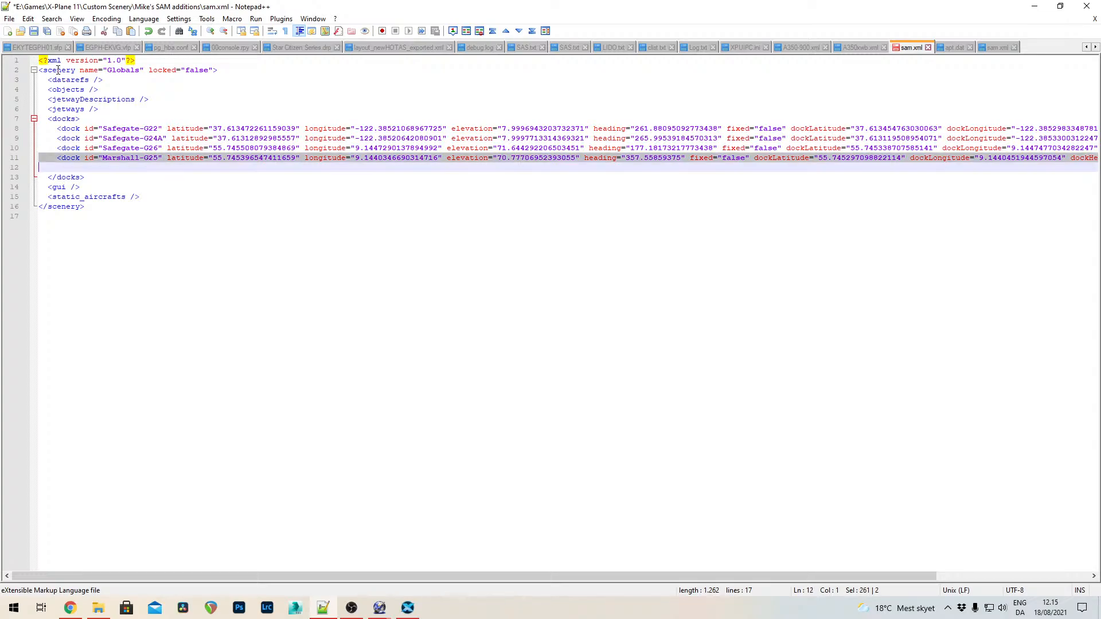
pyautogui.hotkey('ctrl', 'x')
pyautogui.press('Return')
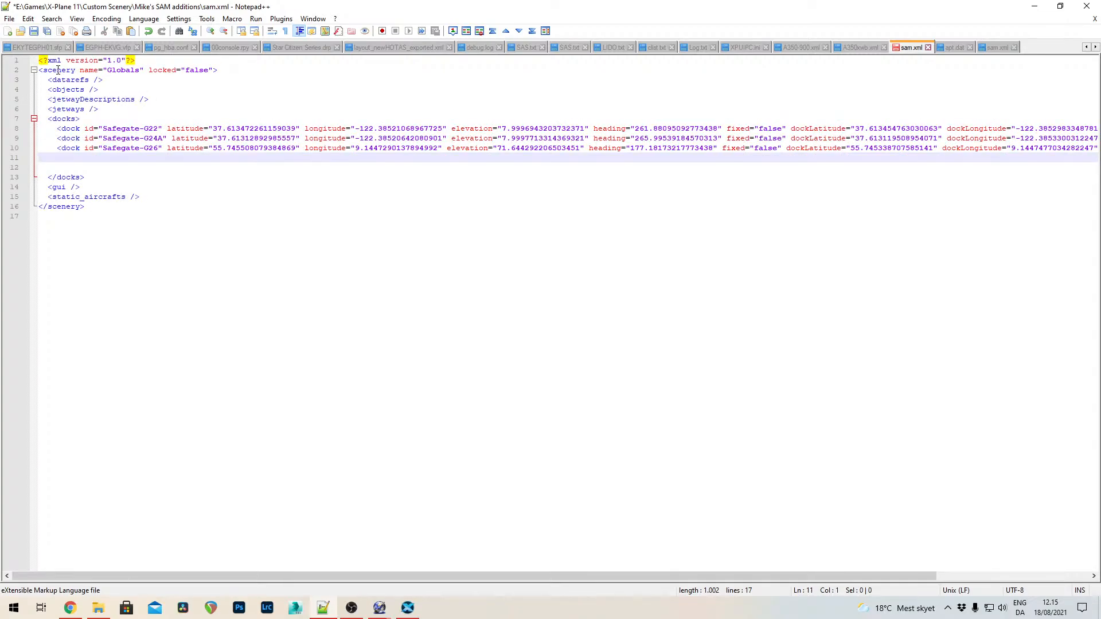
pyautogui.press('BackSpace')
pyautogui.press('Home')
pyautogui.press('Return')
pyautogui.press('Up')
pyautogui.hotkey('ctrl', 'v')
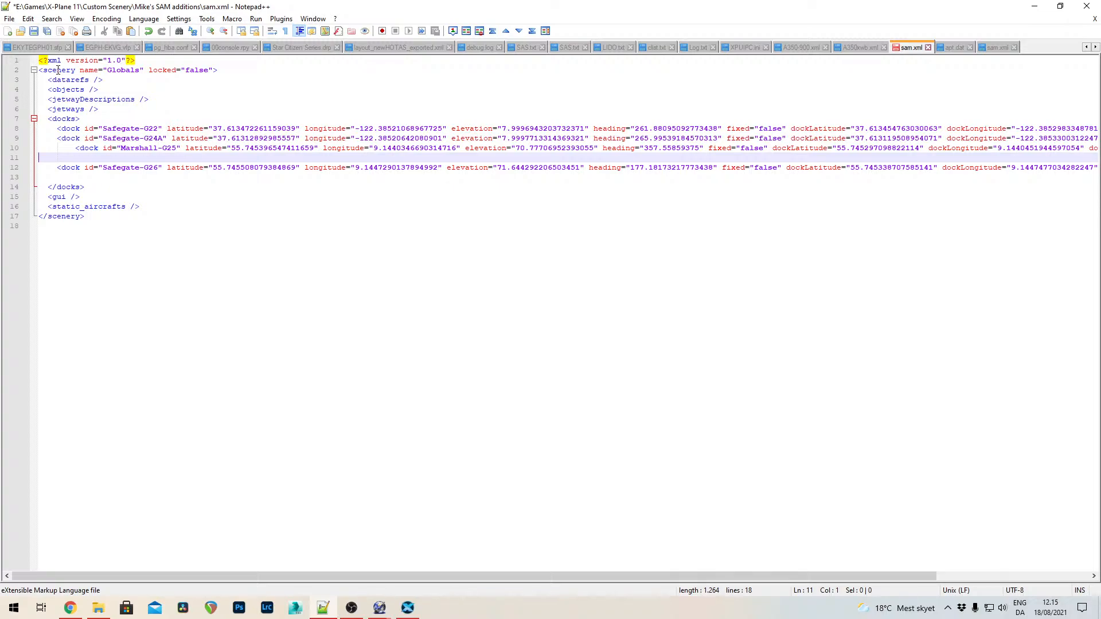
# Align the Marshall-G25 line with the other dock entries and remove the blank line beneath it
pyautogui.press('Up')
pyautogui.press('Delete')
pyautogui.press('Delete')
pyautogui.press('Delete')
pyautogui.press('Delete')
pyautogui.press('Down')
pyautogui.press('BackSpace')
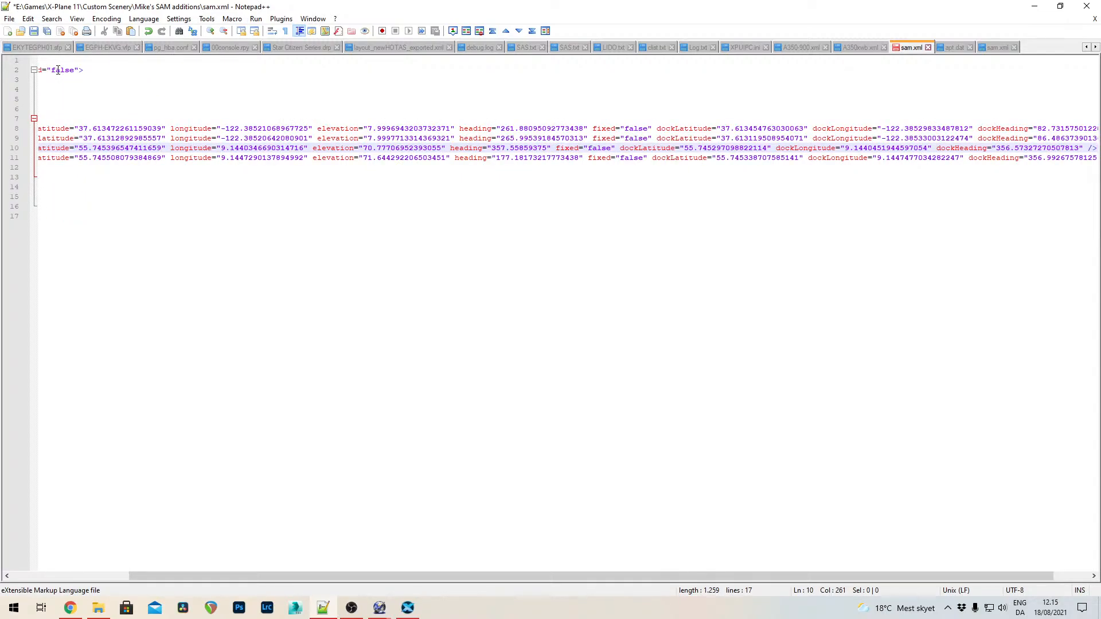
# Remove the blank line before the closing docks tag and save the custom SAM additions sam.xml
pyautogui.press('Home')
pyautogui.press('Down')
pyautogui.press('Down')
pyautogui.press('BackSpace')
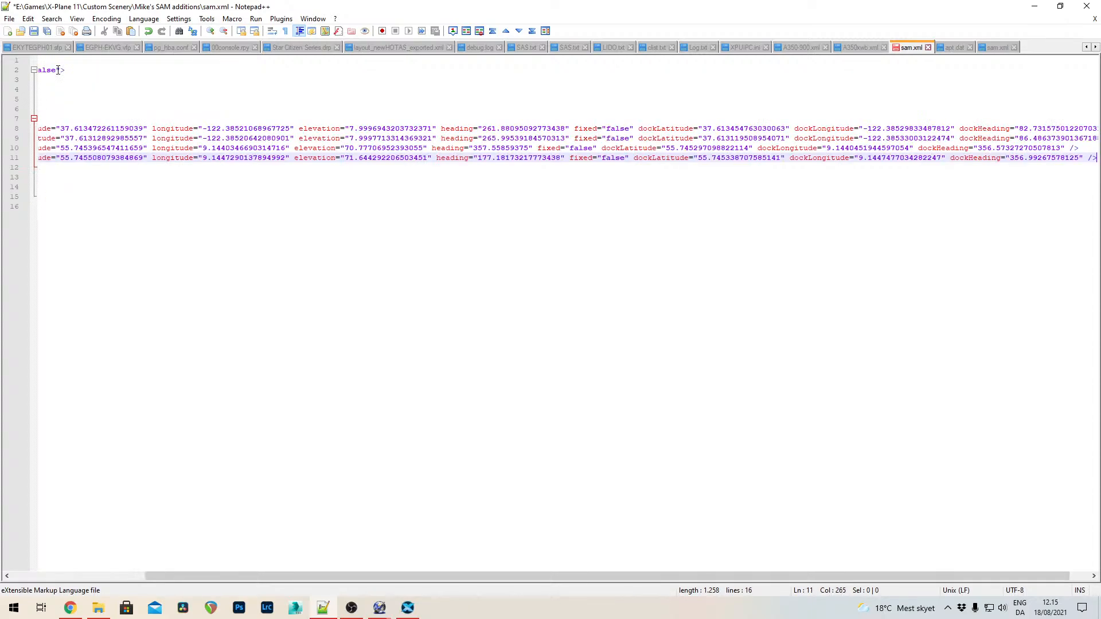
pyautogui.press('Home')
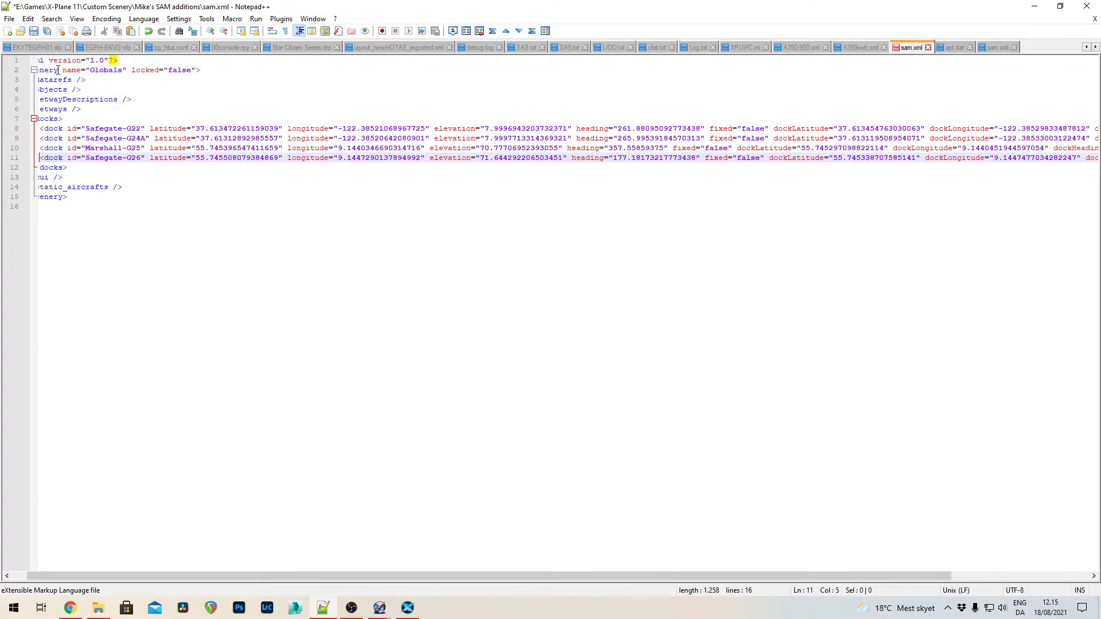
pyautogui.press('Home')
pyautogui.press('Left')
pyautogui.press('Right')
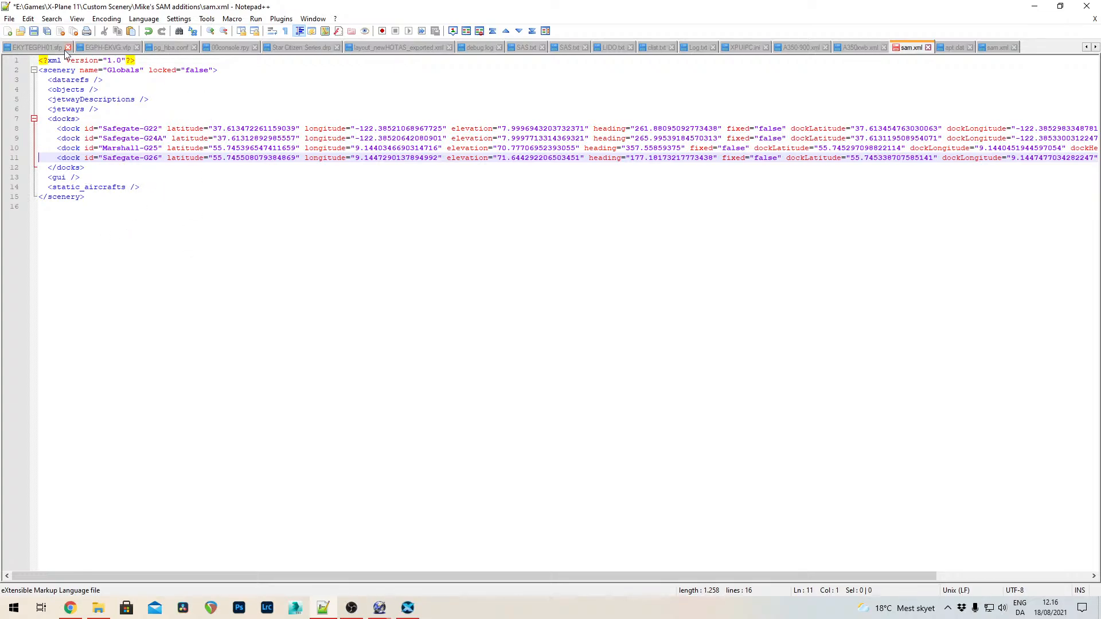
pyautogui.click(34, 31)
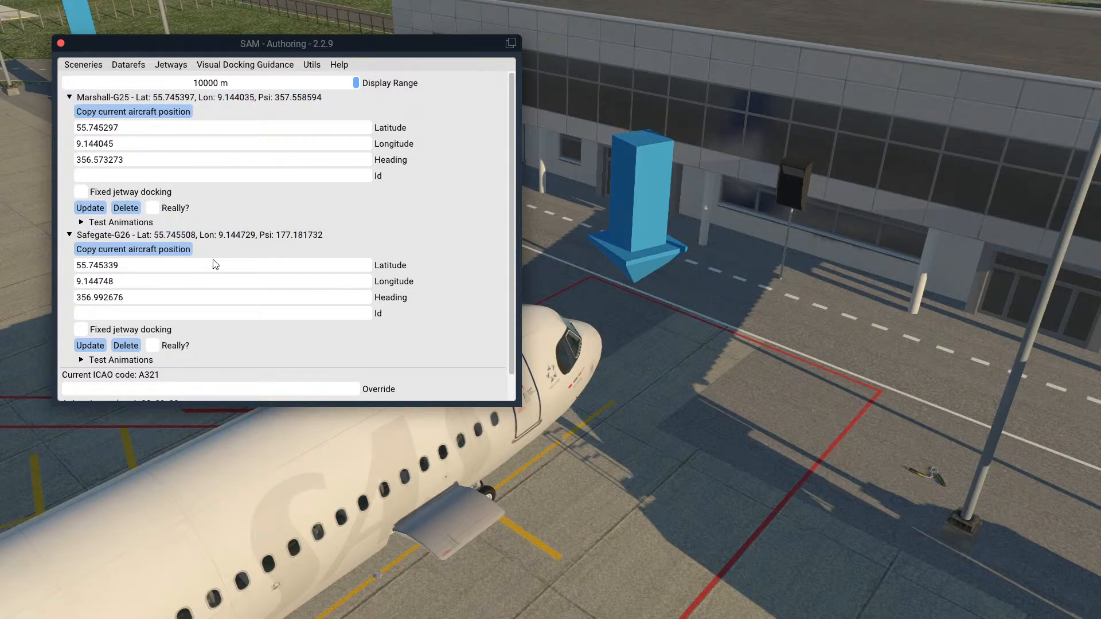
# In X-Plane, set Safegate-G26's test animation status to 1 and its lateral and longitudinal offsets to -0.24 m
pyautogui.scroll(-1, 304, 281)
pyautogui.click(124, 332)
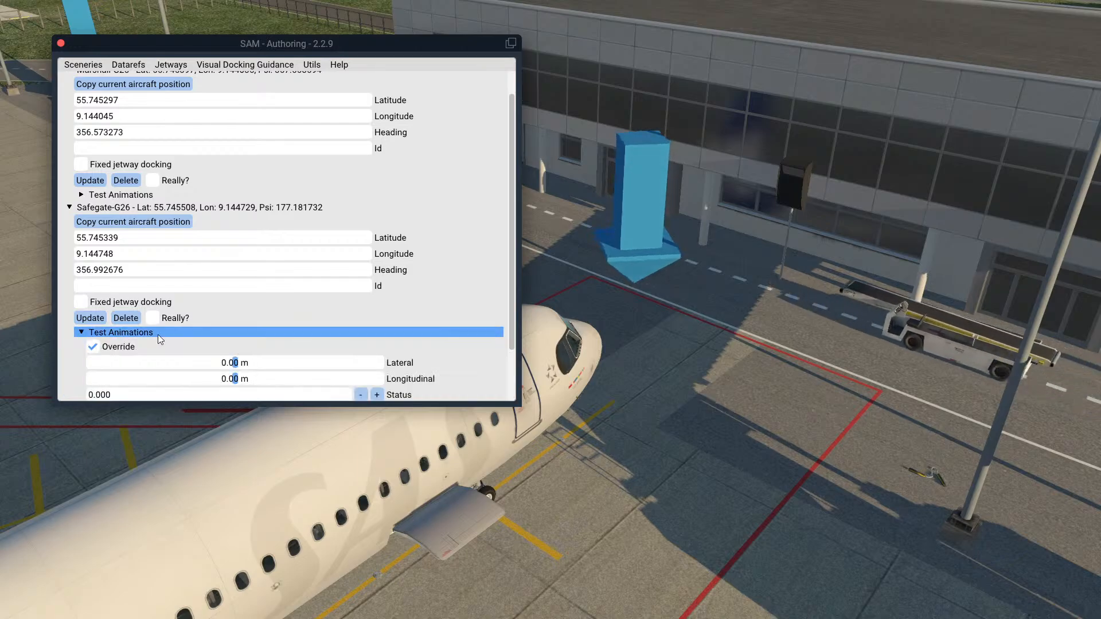
pyautogui.scroll(-2, 484, 301)
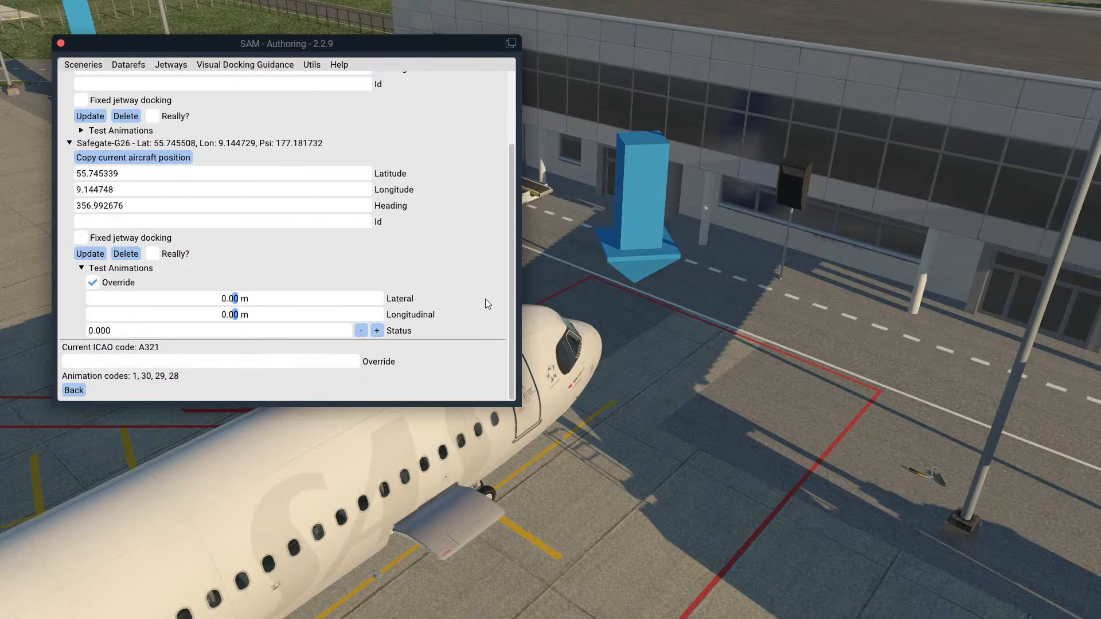
pyautogui.click(377, 331)
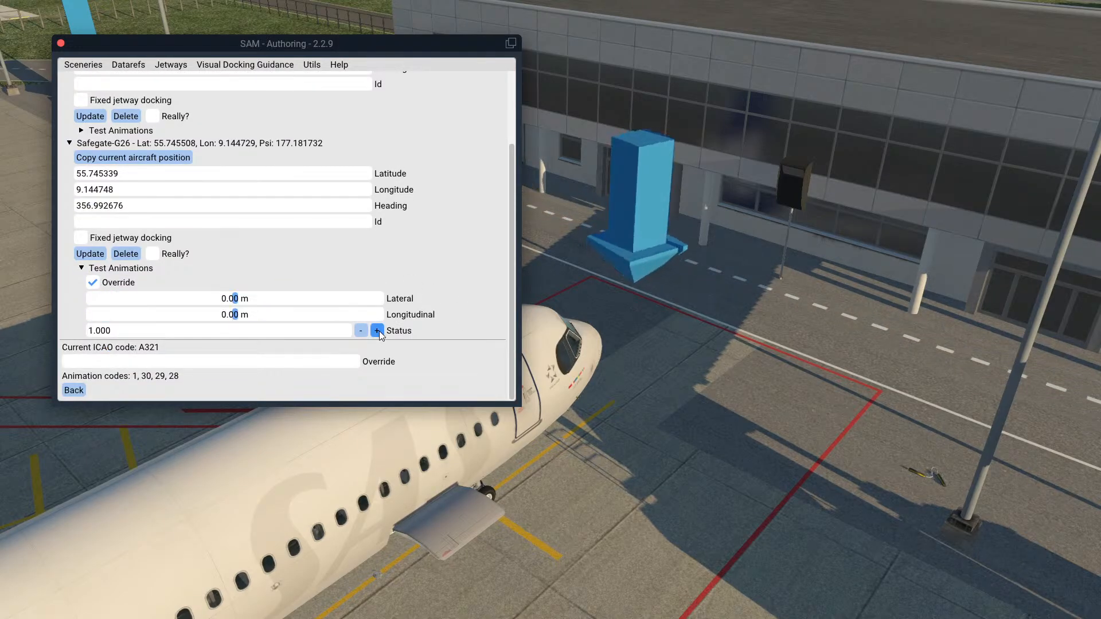
pyautogui.moveTo(235, 298); pyautogui.dragTo(321, 310)
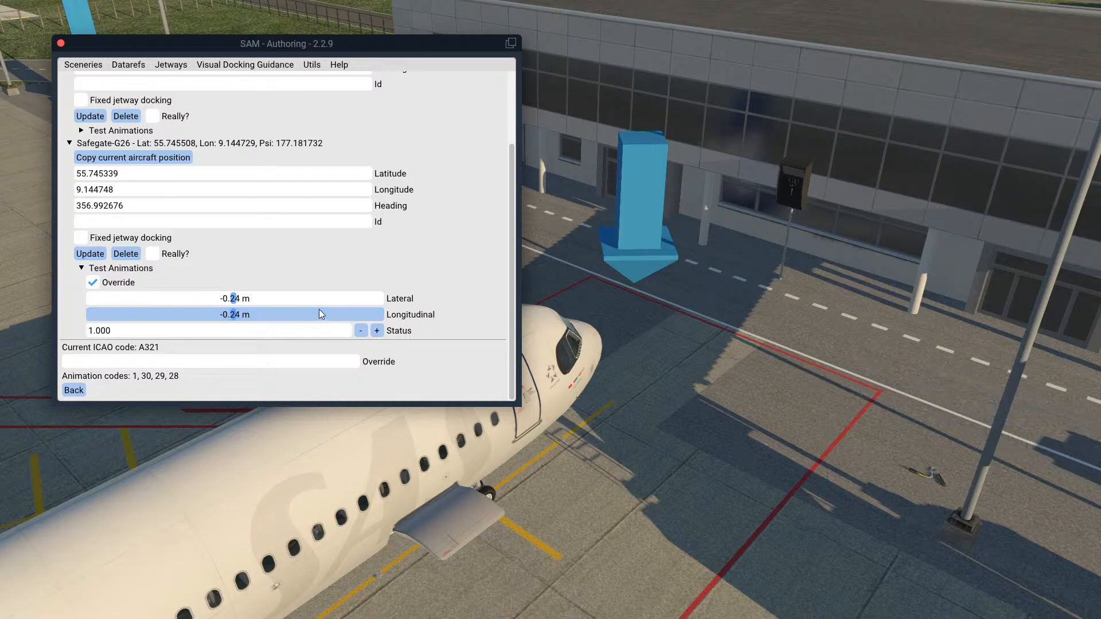
# Examine the Gate 26 docking display and guidance markers from the cockpit and from outside the aircraft, moving the authoring window out of the way
pyautogui.hotkey('shift', '9')
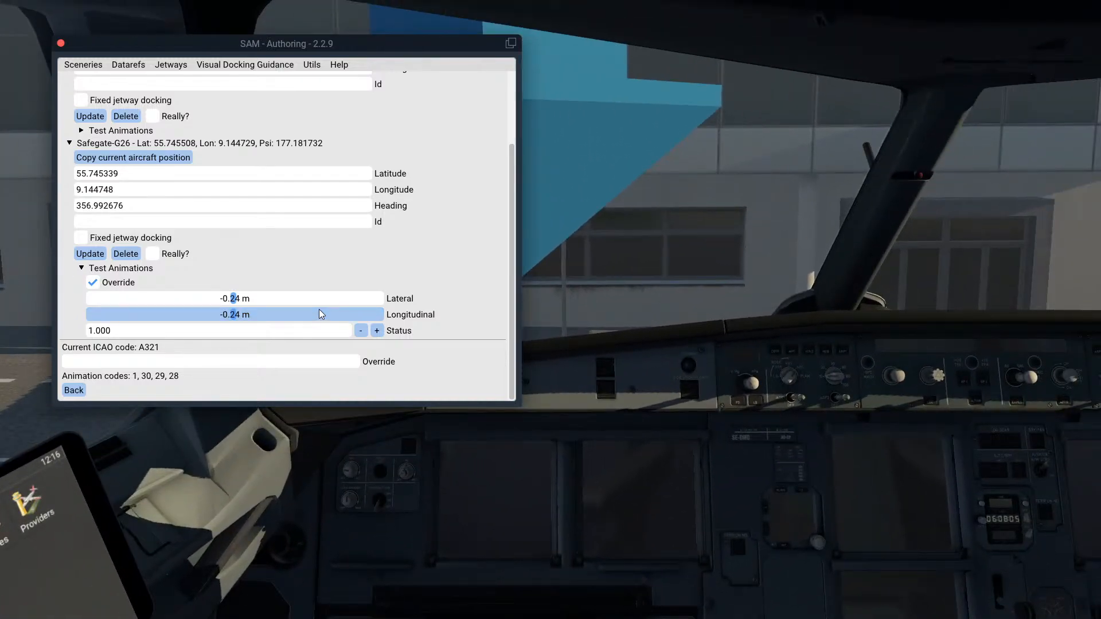
pyautogui.moveTo(379, 55); pyautogui.dragTo(363, 259)
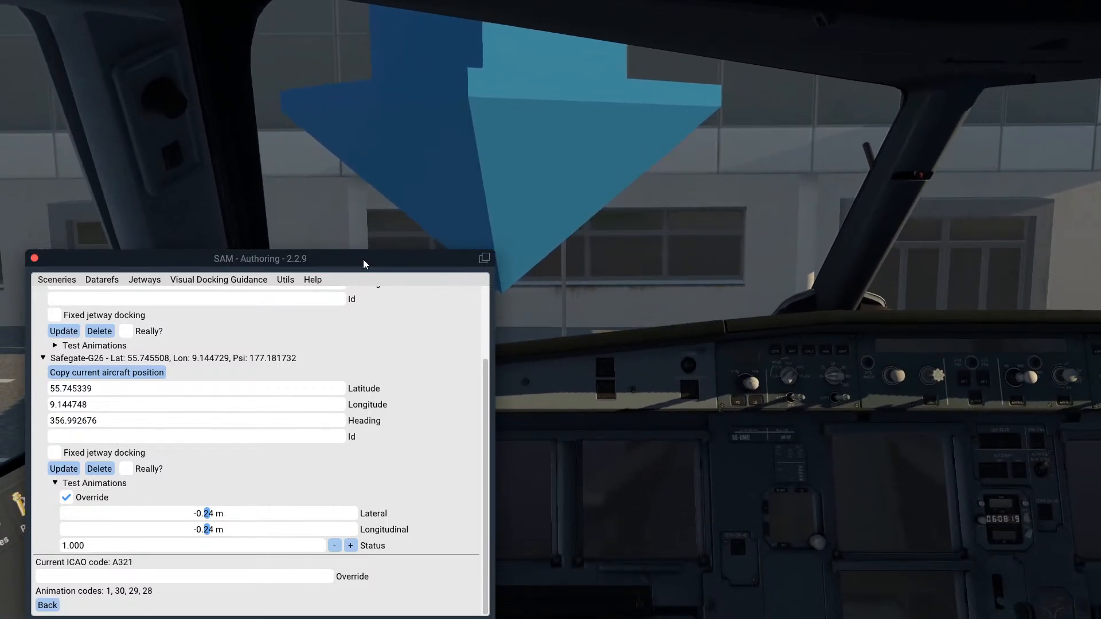
pyautogui.hotkey('shift', '4')
pyautogui.press('Up')
pyautogui.press('Left')
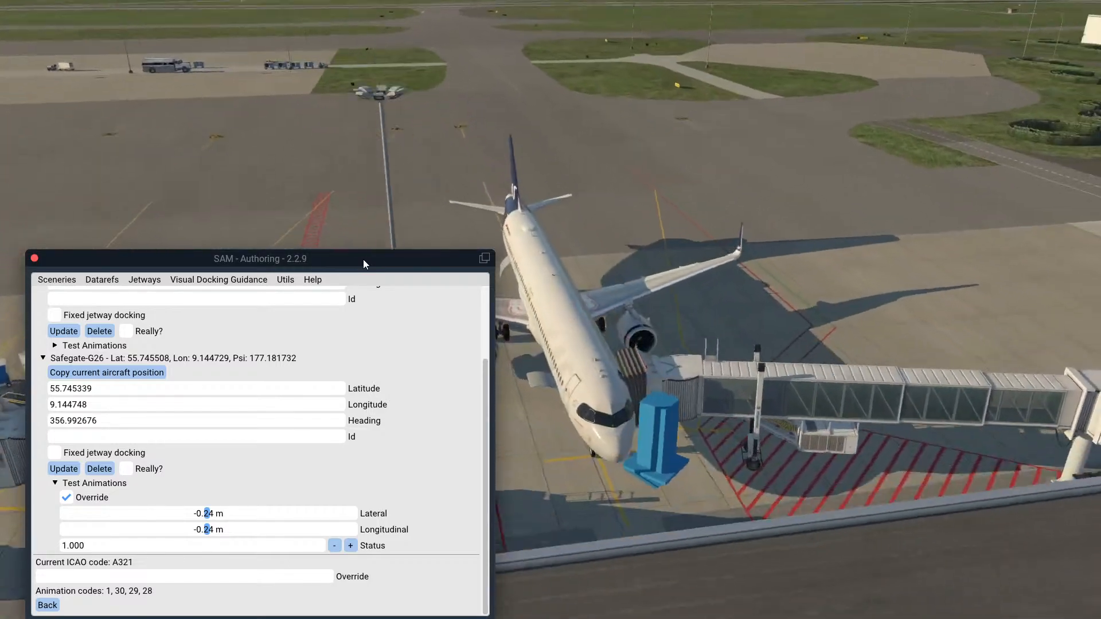
pyautogui.press('Left')
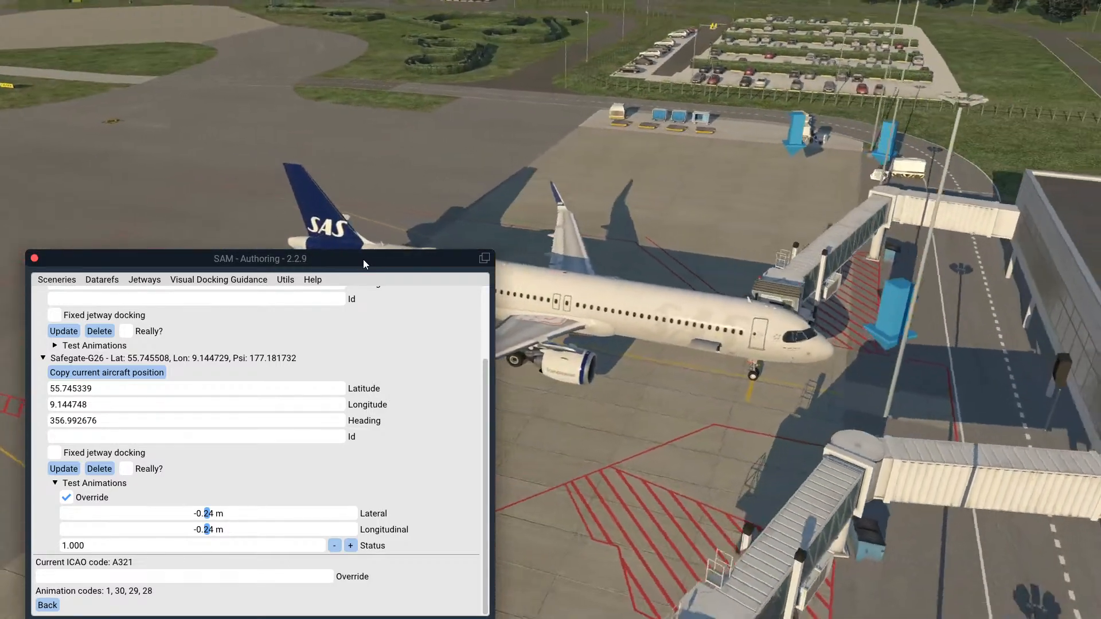
pyautogui.press('Left')
pyautogui.press('Left')
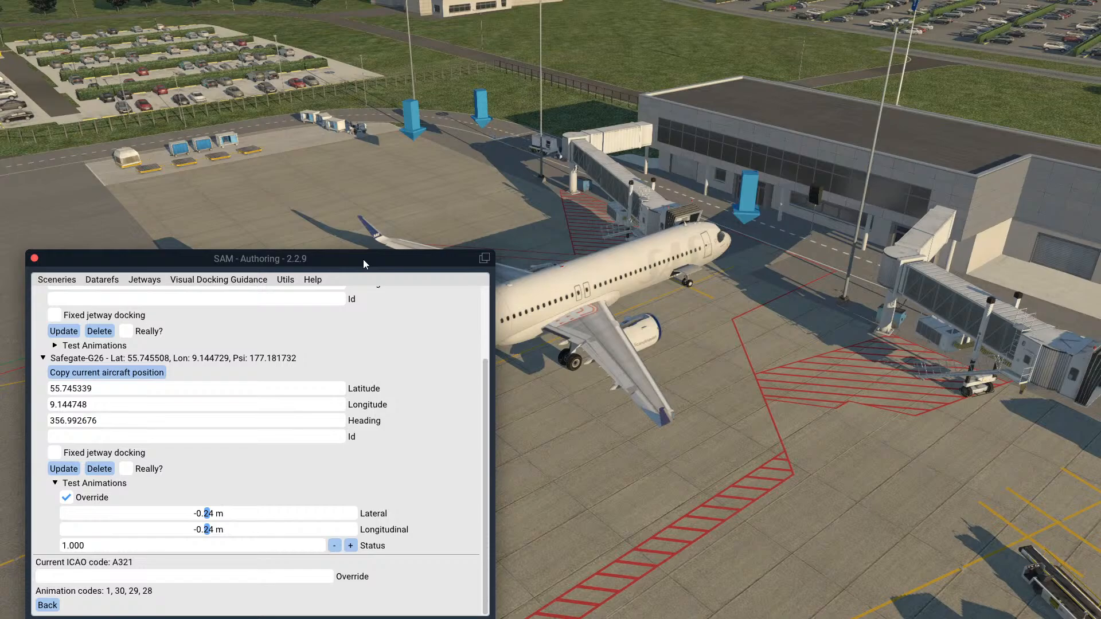
pyautogui.press('=')
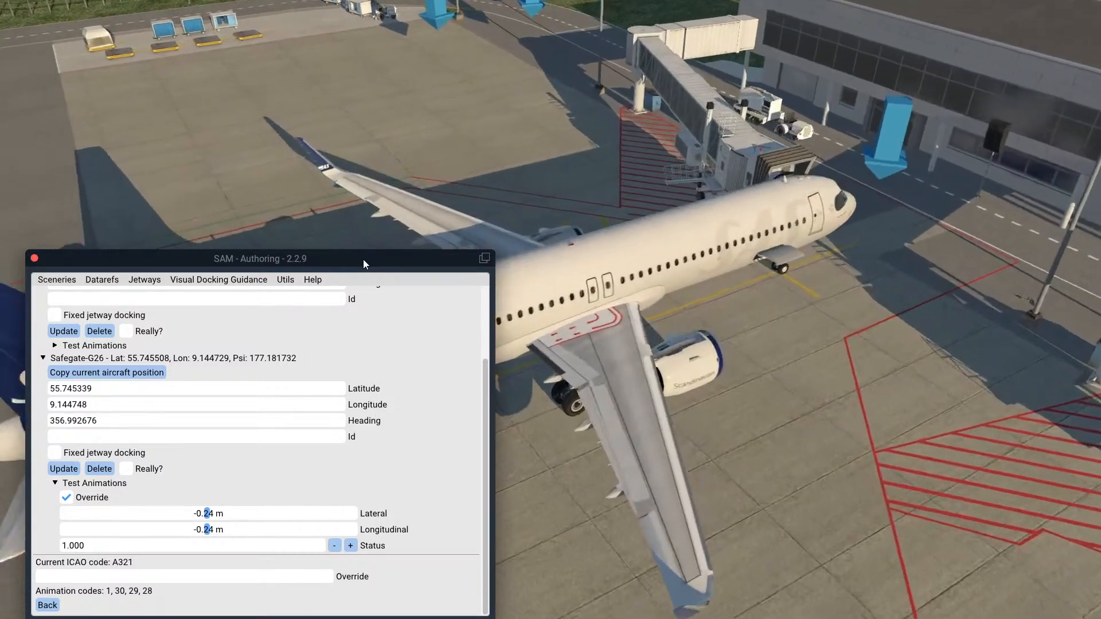
pyautogui.press('Down')
pyautogui.press('Left')
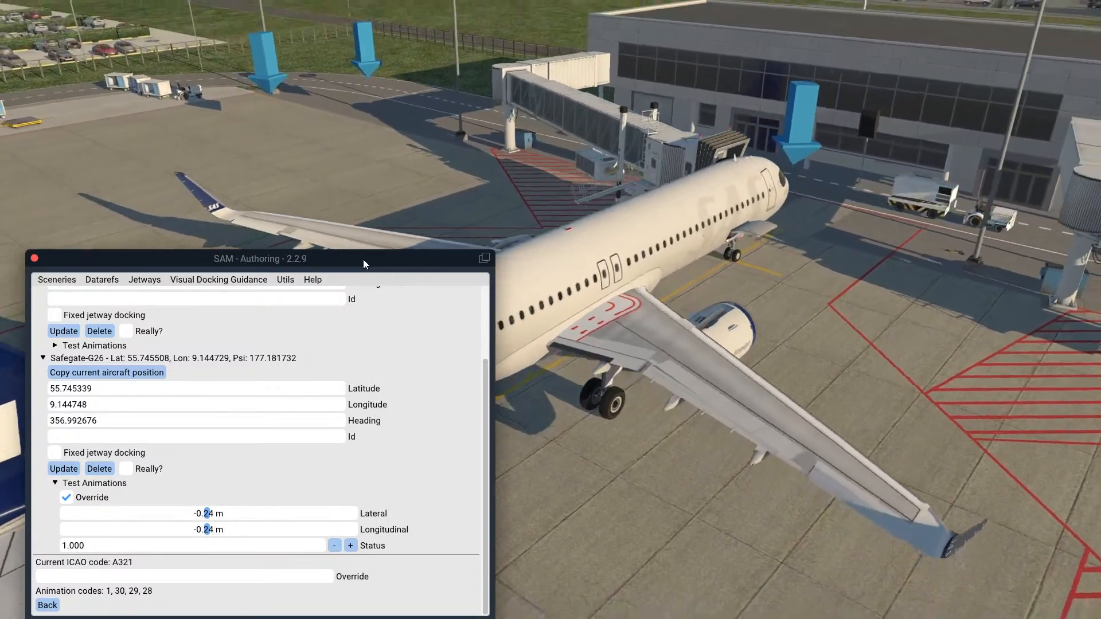
# Examine the Gate 26 Safegate docking display up close from outside the aircraft, starting from the parked aircraft's surroundings
pyautogui.press('Down')
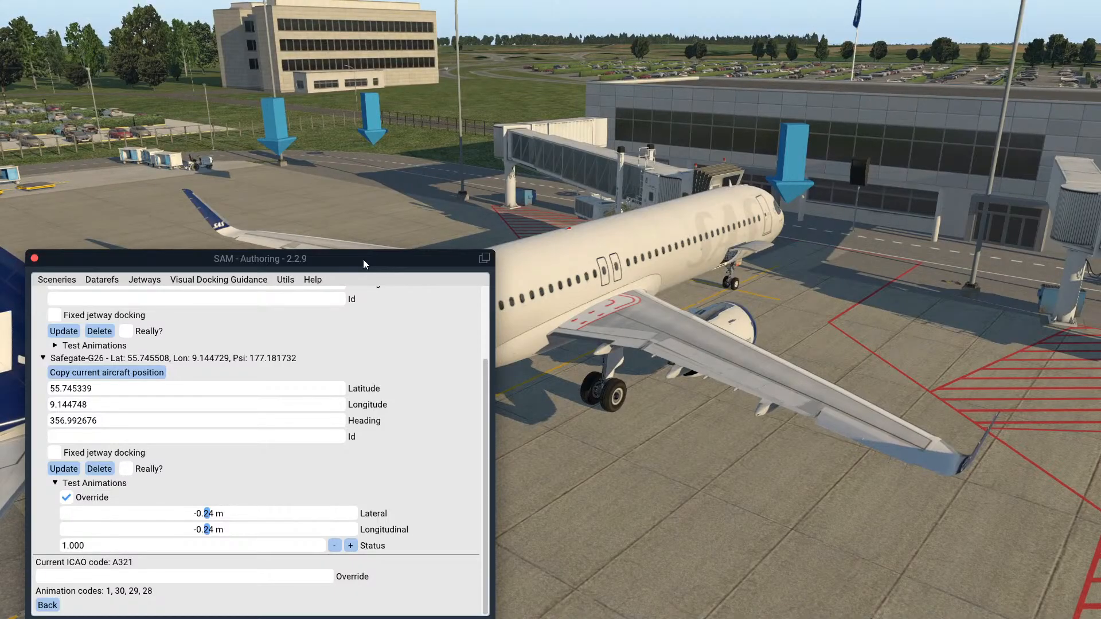
pyautogui.press('Up')
pyautogui.press('Right')
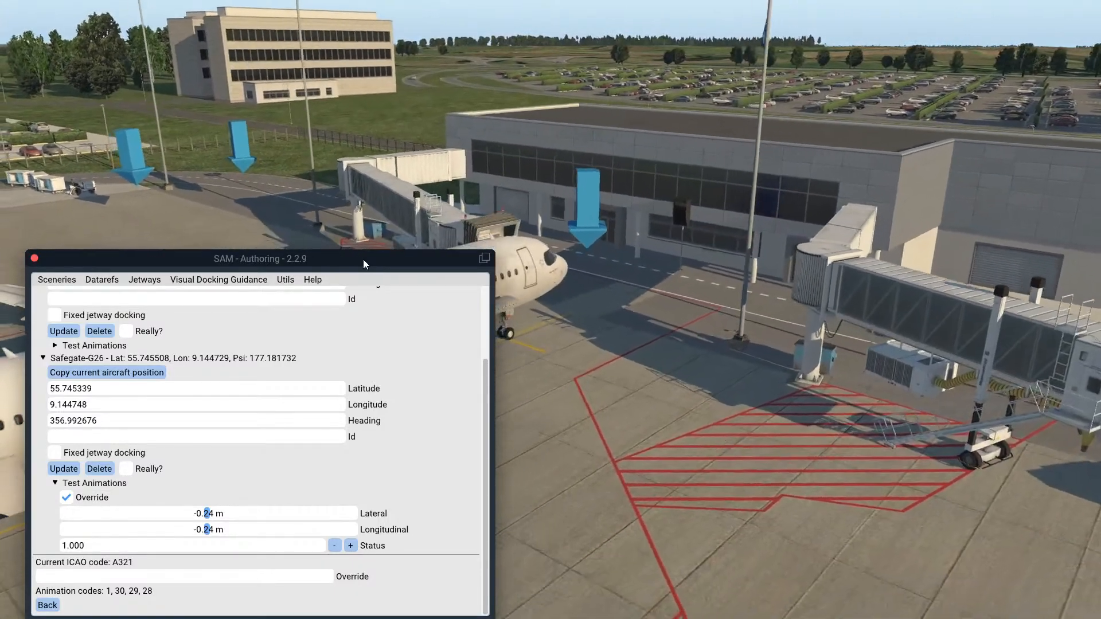
pyautogui.press('Left')
pyautogui.press('Down')
pyautogui.press(',')
pyautogui.press(',')
pyautogui.press('Down')
pyautogui.press('Right')
pyautogui.press('Up')
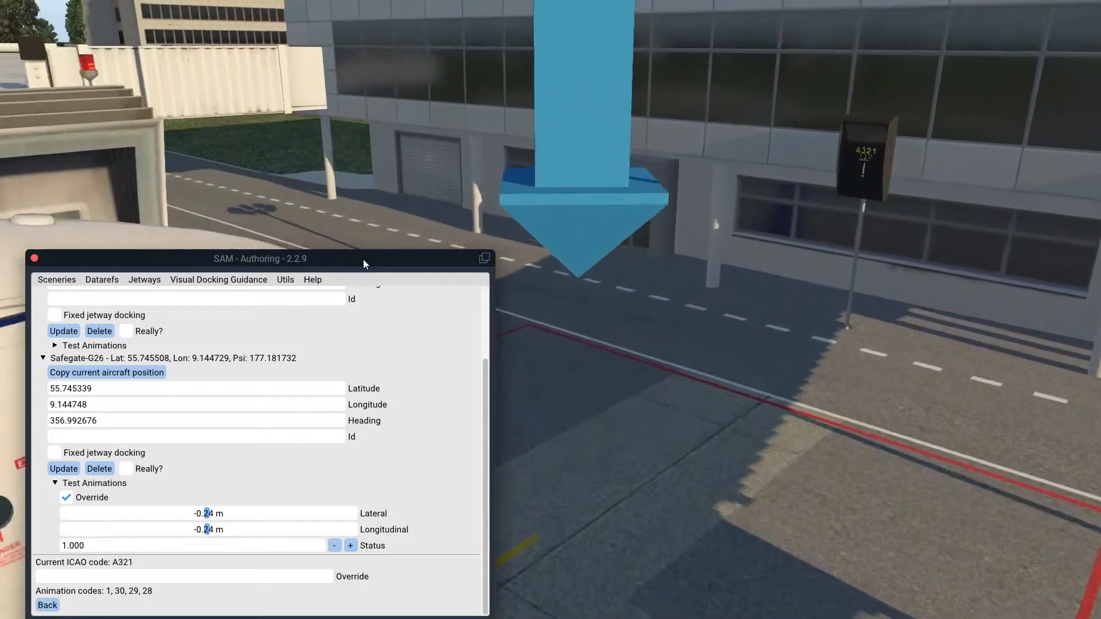
pyautogui.press(',')
pyautogui.press('Right')
pyautogui.press('Up')
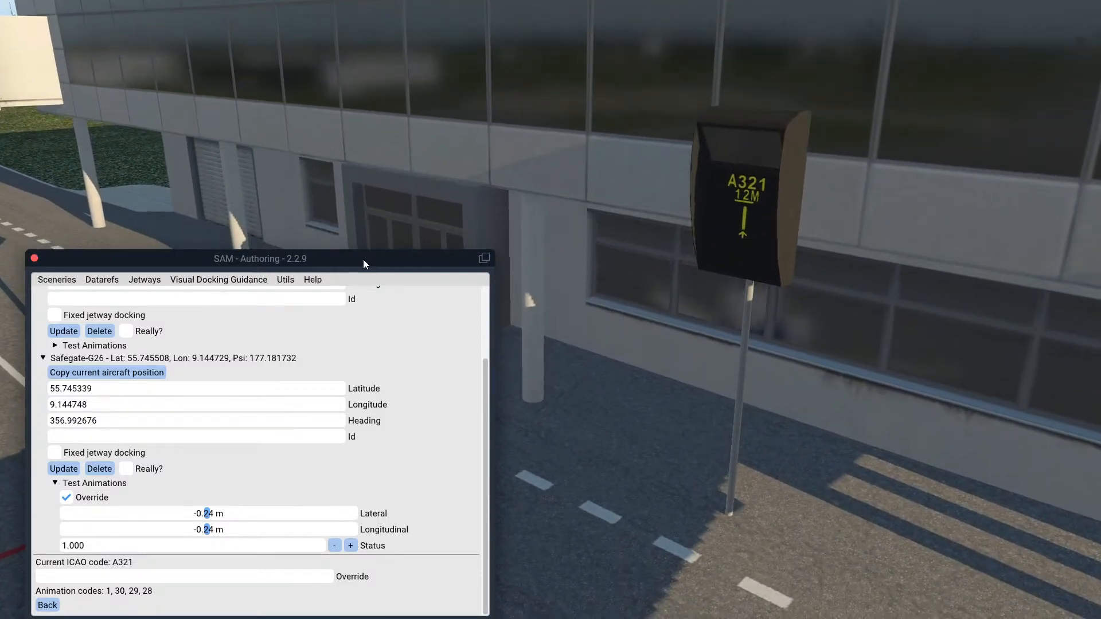
pyautogui.press(',')
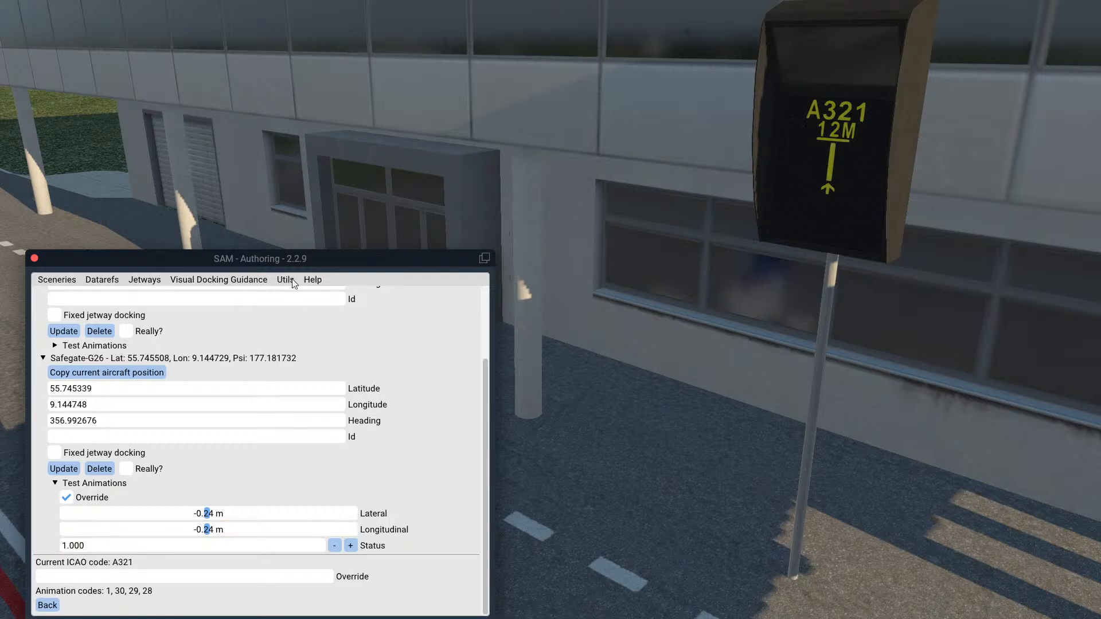
# Turn off Safegate-G26's test animation override, close the SAM authoring window and return to the cockpit view
pyautogui.moveTo(221, 267); pyautogui.dragTo(219, 163)
pyautogui.click(143, 268)
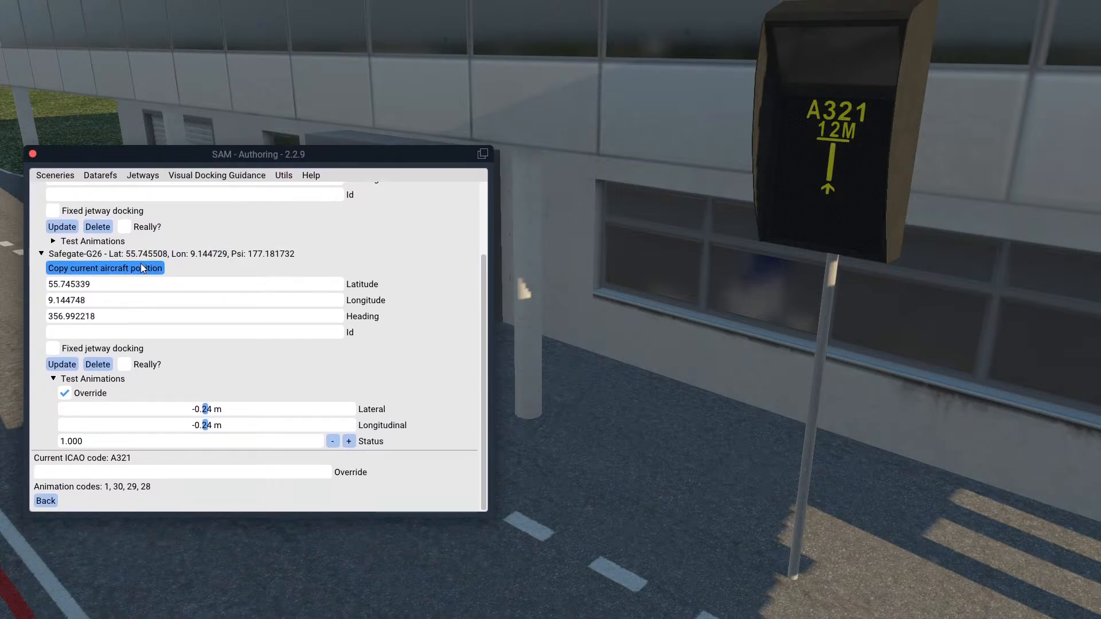
pyautogui.moveTo(208, 429)
pyautogui.mouseDown()
pyautogui.moveTo(356, 426)
pyautogui.moveTo(184, 434)
pyautogui.moveTo(217, 433)
pyautogui.moveTo(207, 411)
pyautogui.moveTo(298, 411)
pyautogui.moveTo(315, 427)
pyautogui.moveTo(265, 431)
pyautogui.moveTo(211, 409)
pyautogui.moveTo(132, 414)
pyautogui.moveTo(148, 425)
pyautogui.moveTo(362, 437)
pyautogui.moveTo(152, 423)
pyautogui.moveTo(183, 412)
pyautogui.moveTo(184, 423)
pyautogui.moveTo(298, 425)
pyautogui.moveTo(183, 425)
pyautogui.moveTo(208, 413)
pyautogui.mouseUp()
pyautogui.click(97, 393)
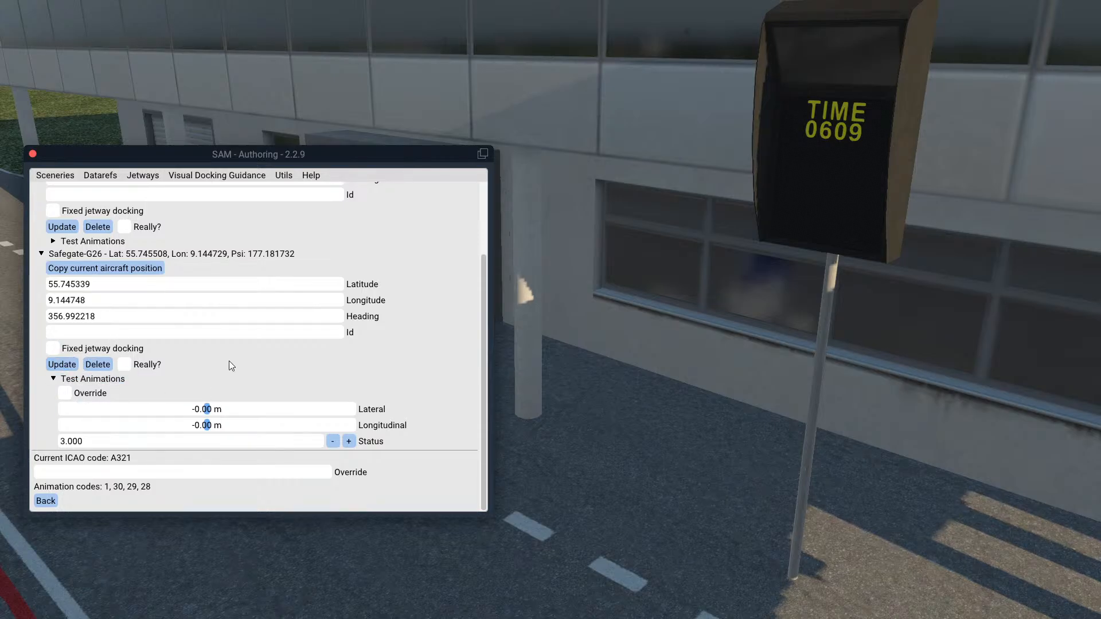
pyautogui.click(33, 153)
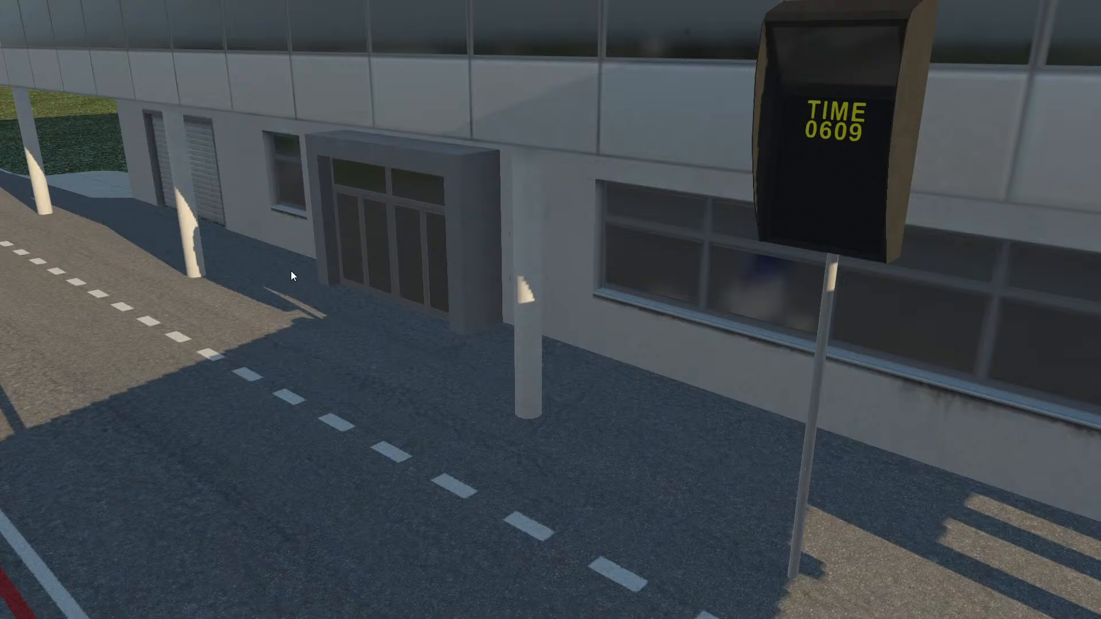
pyautogui.hotkey('shift', '9')
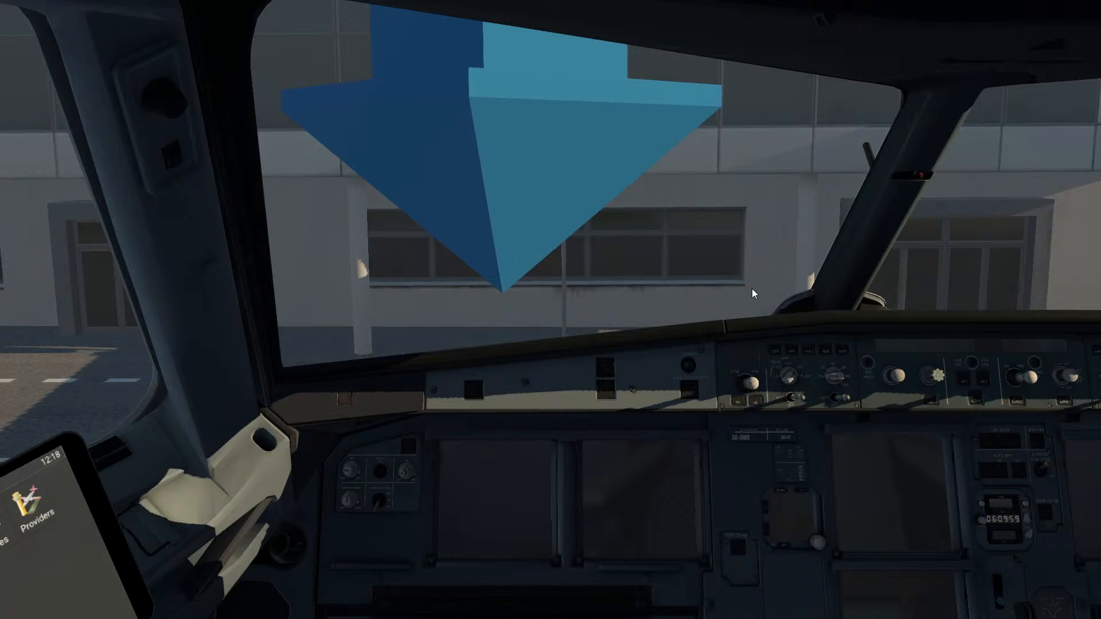
# In WorldEditor, move the western of the two baggage loader parking locations near Gate 26 farther west, to about 55.745583, 9.145156
pyautogui.hotkey('alt', 'Tab')
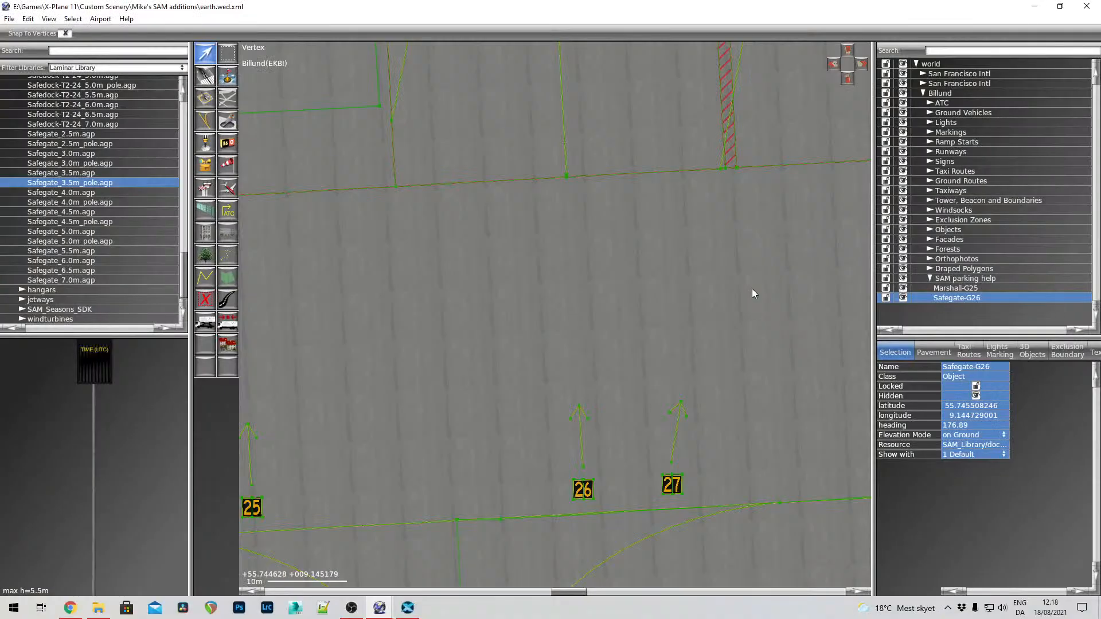
pyautogui.scroll(-5, 676, 276)
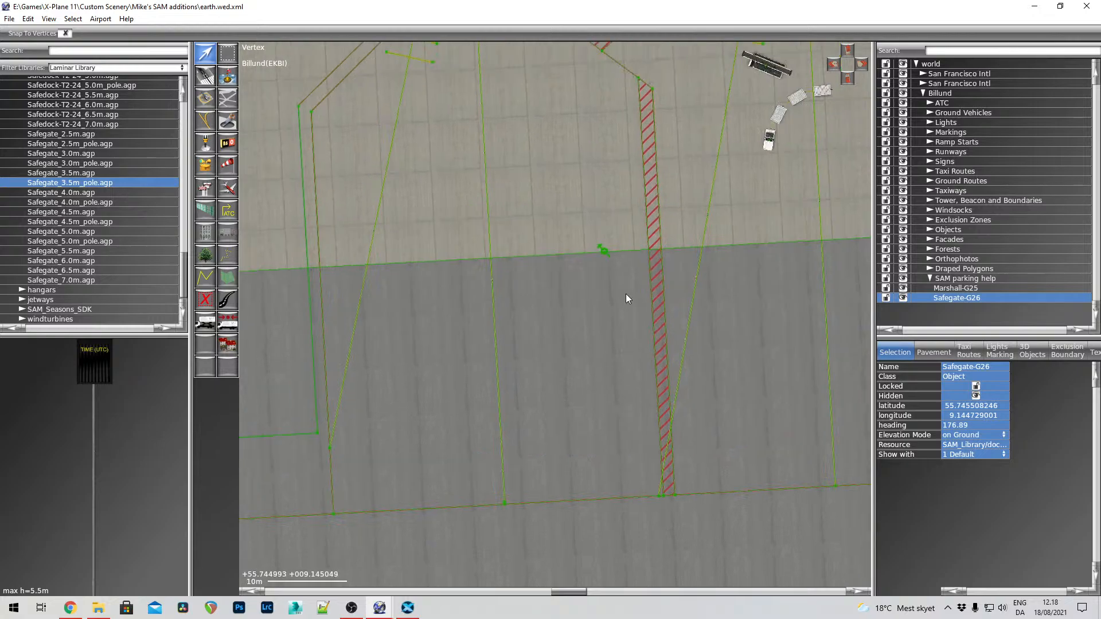
pyautogui.scroll(5, 631, 296)
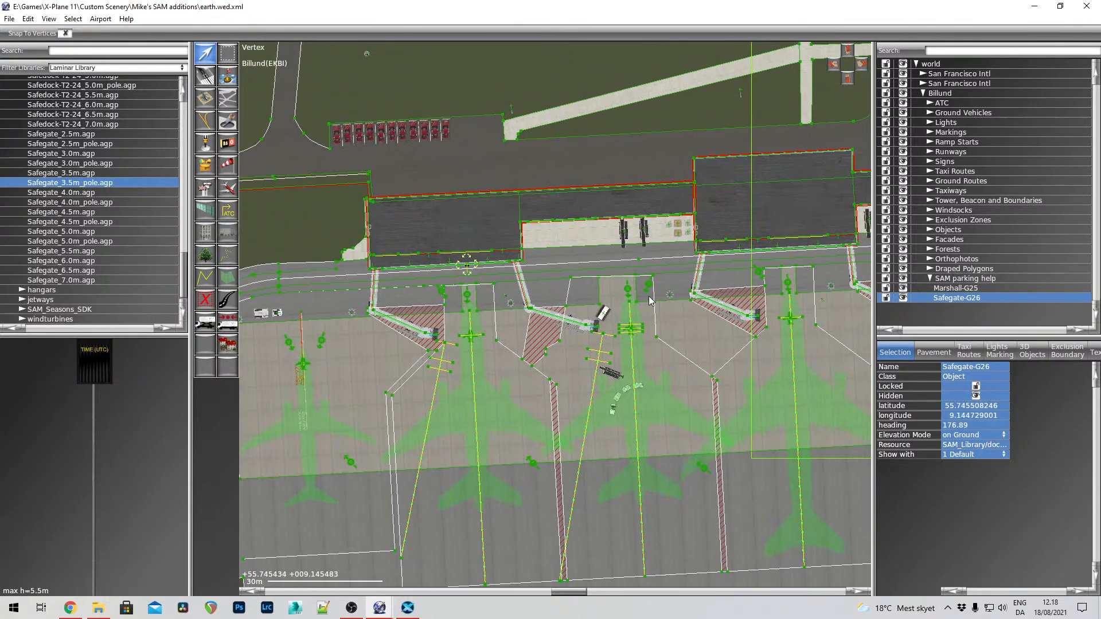
pyautogui.scroll(2, 649, 274)
pyautogui.moveTo(620, 246); pyautogui.dragTo(623, 289, button='right')
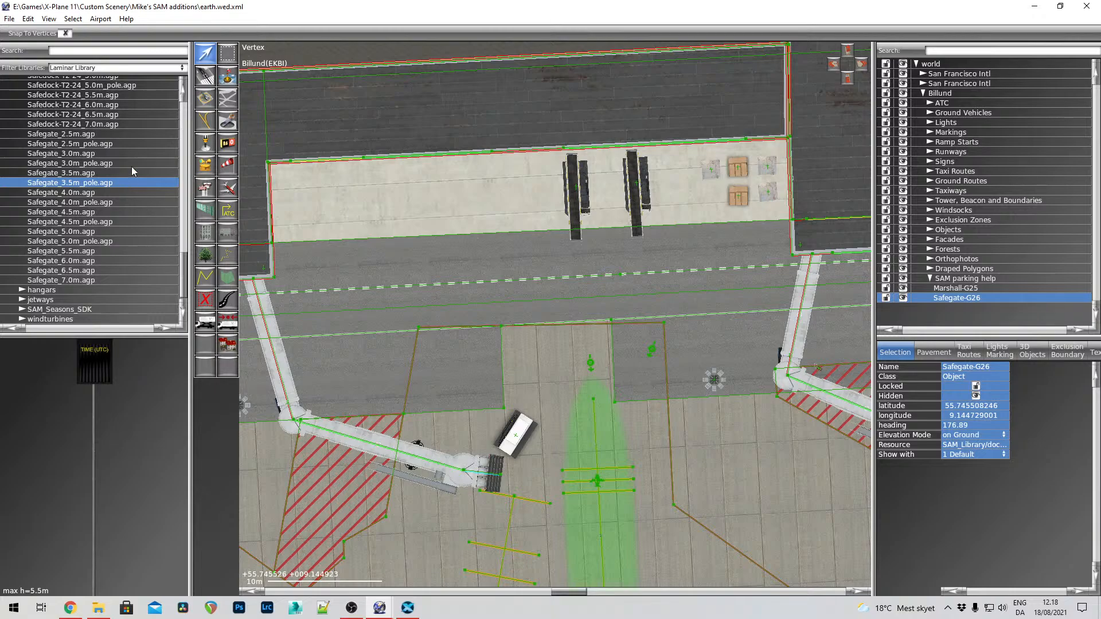
pyautogui.click(213, 230)
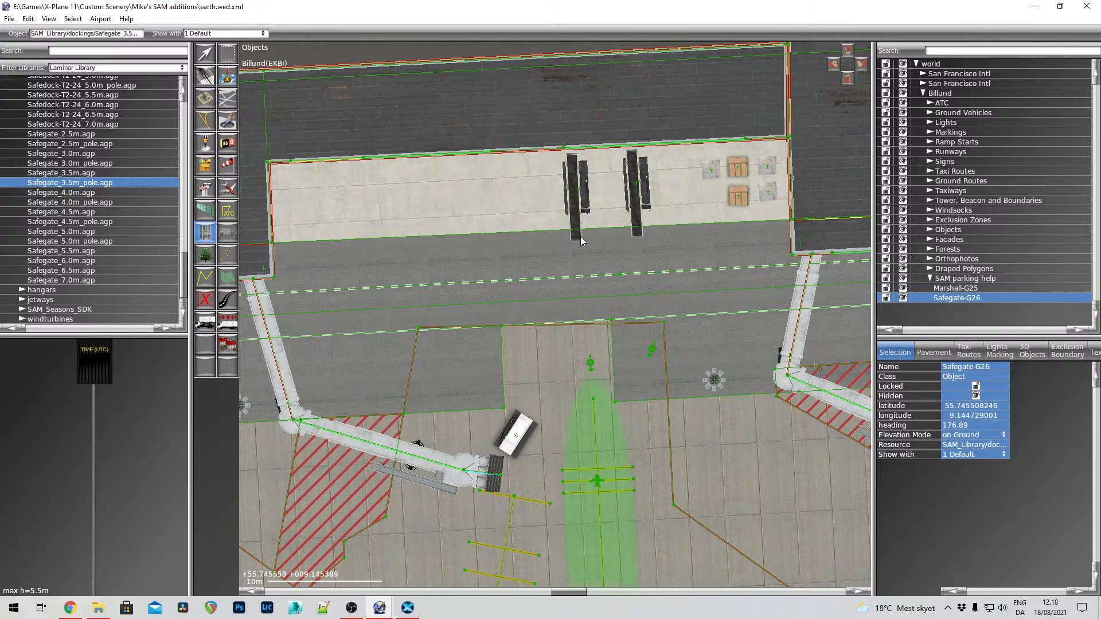
pyautogui.click(206, 55)
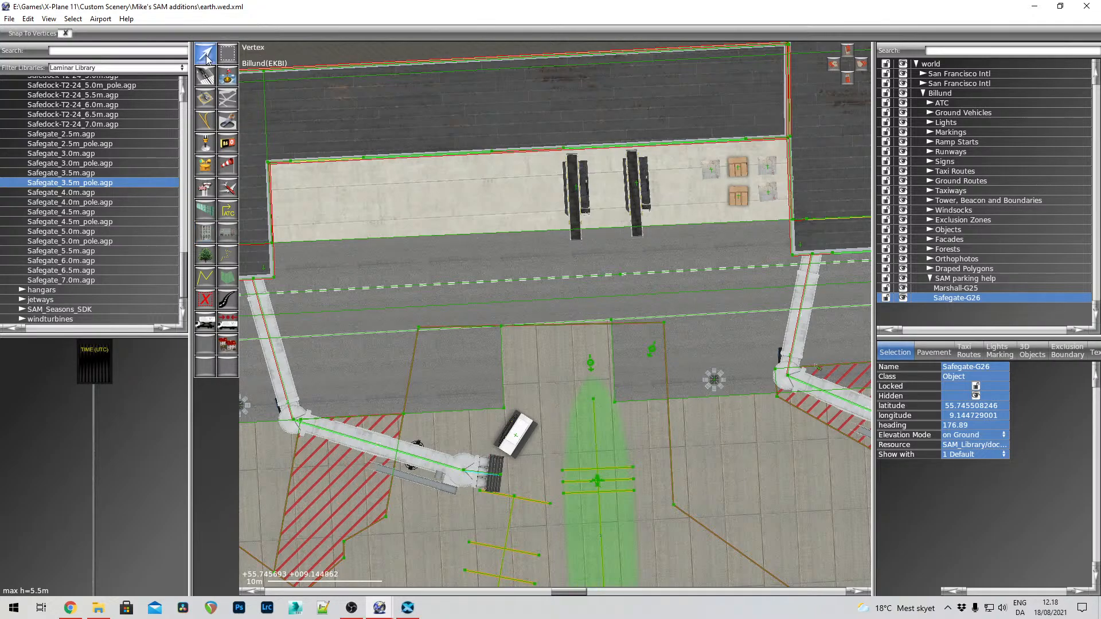
pyautogui.click(578, 189)
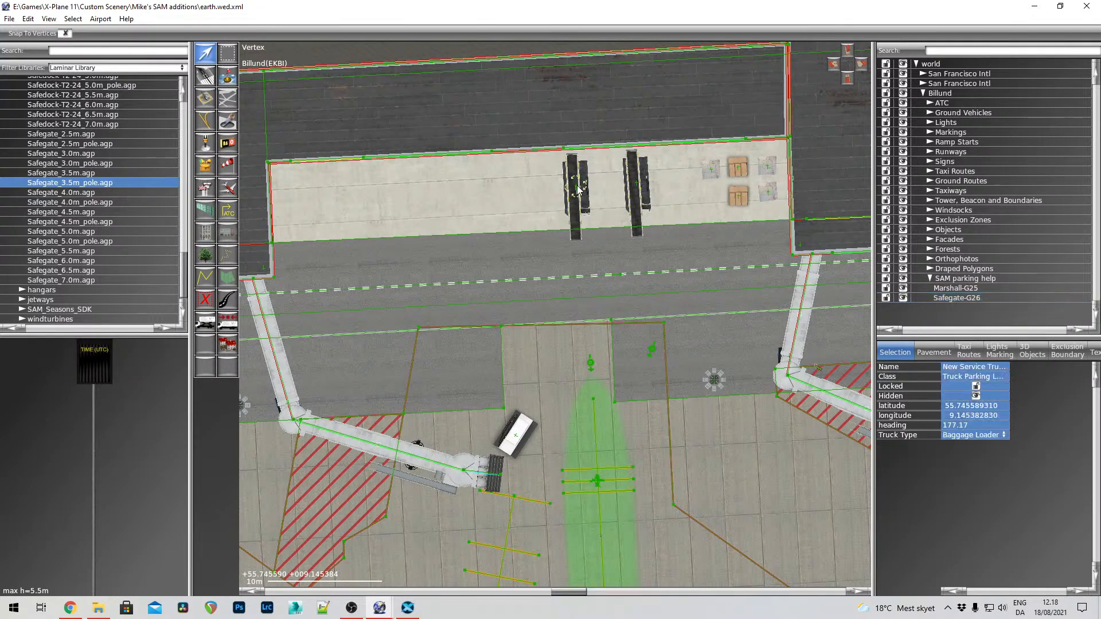
pyautogui.moveTo(578, 189); pyautogui.dragTo(416, 198)
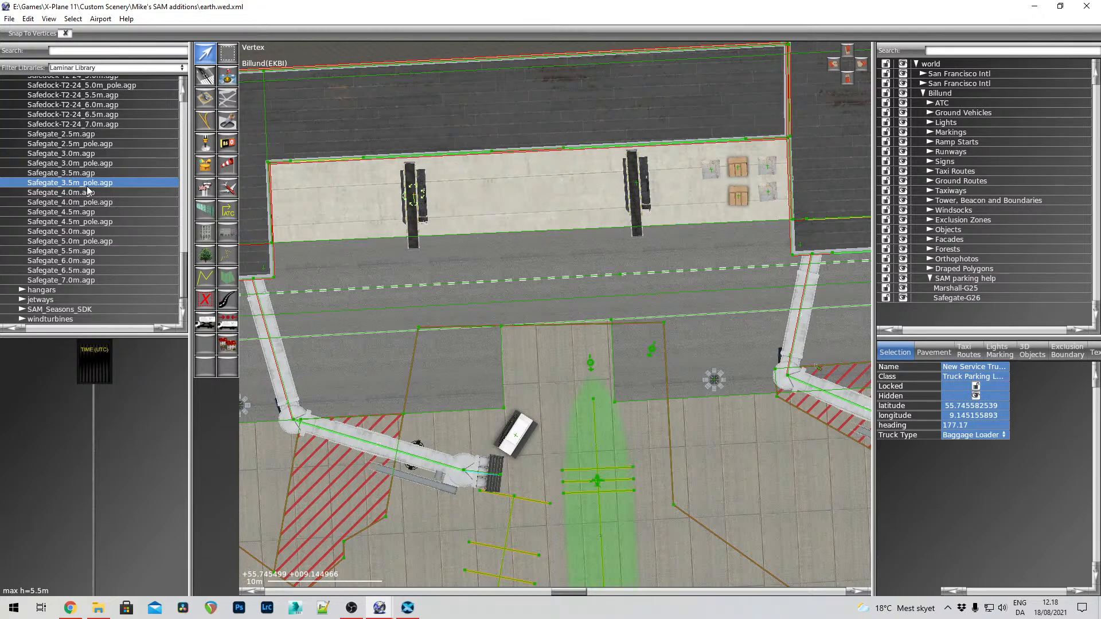
# Place a Safegate_3.5m_pole.agp object at the terminal wall between the two dark structures, facing the aircraft stand below
pyautogui.click(207, 234)
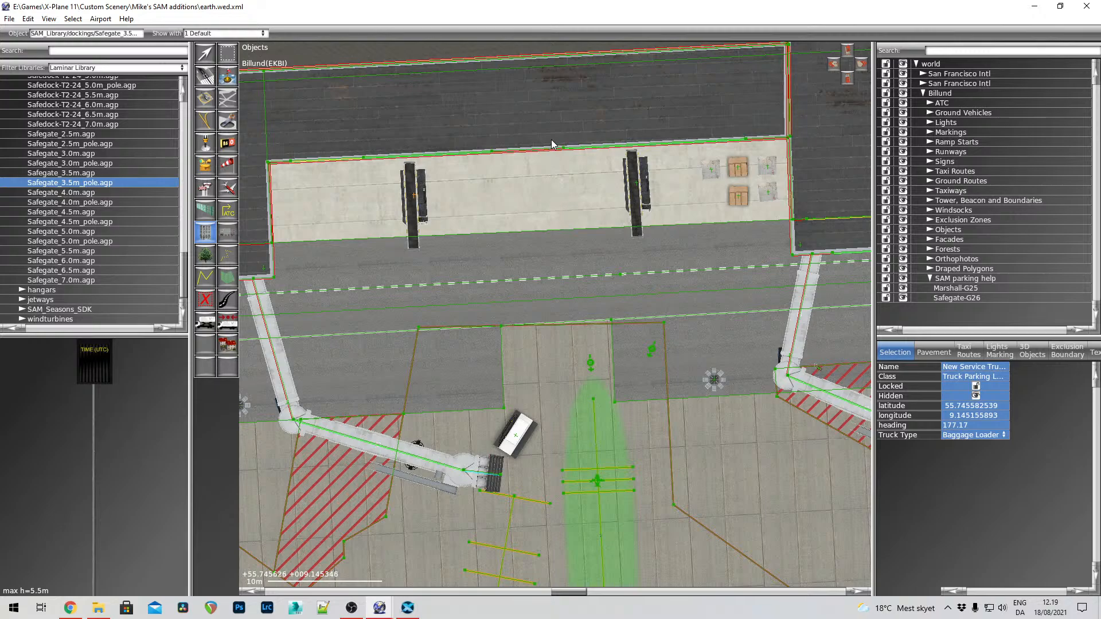
pyautogui.moveTo(558, 154); pyautogui.dragTo(577, 457)
pyautogui.press('v')
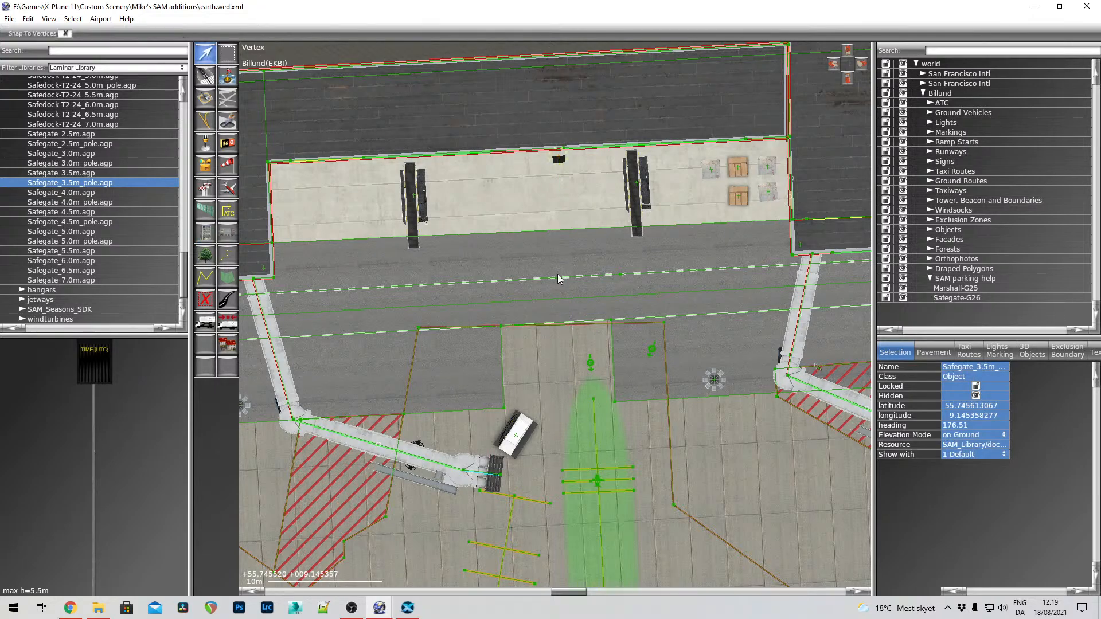
# Shift the 3.5 m Safegate sideways against the terminal wall, in line with the stand's centreline, and rotate it to heading about 176.06
pyautogui.moveTo(560, 158); pyautogui.dragTo(568, 160)
pyautogui.click(848, 51)
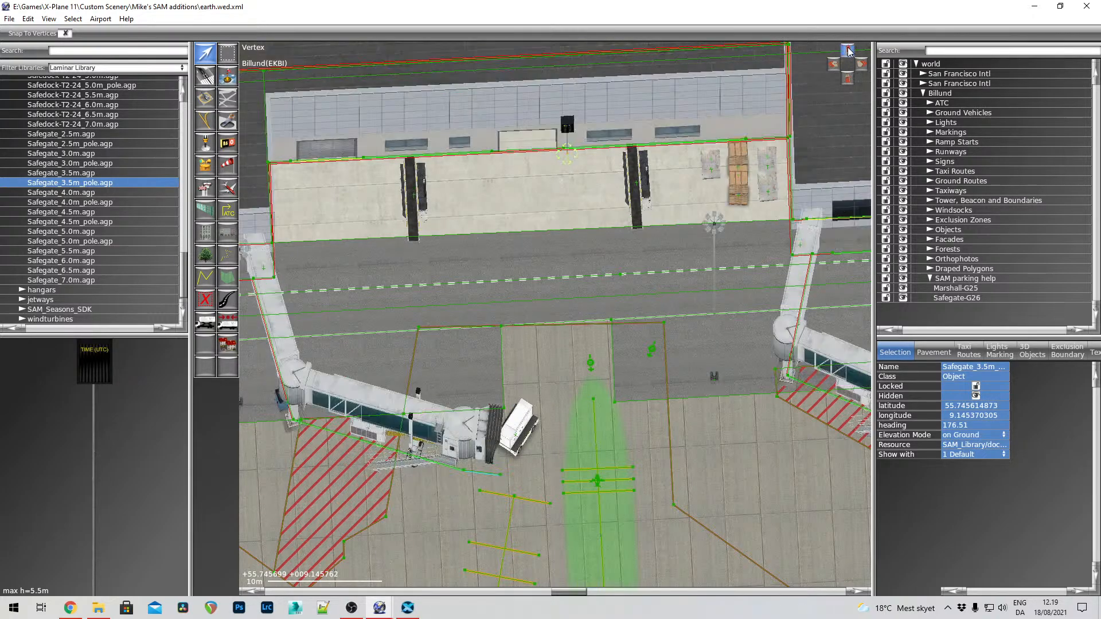
pyautogui.click(849, 52)
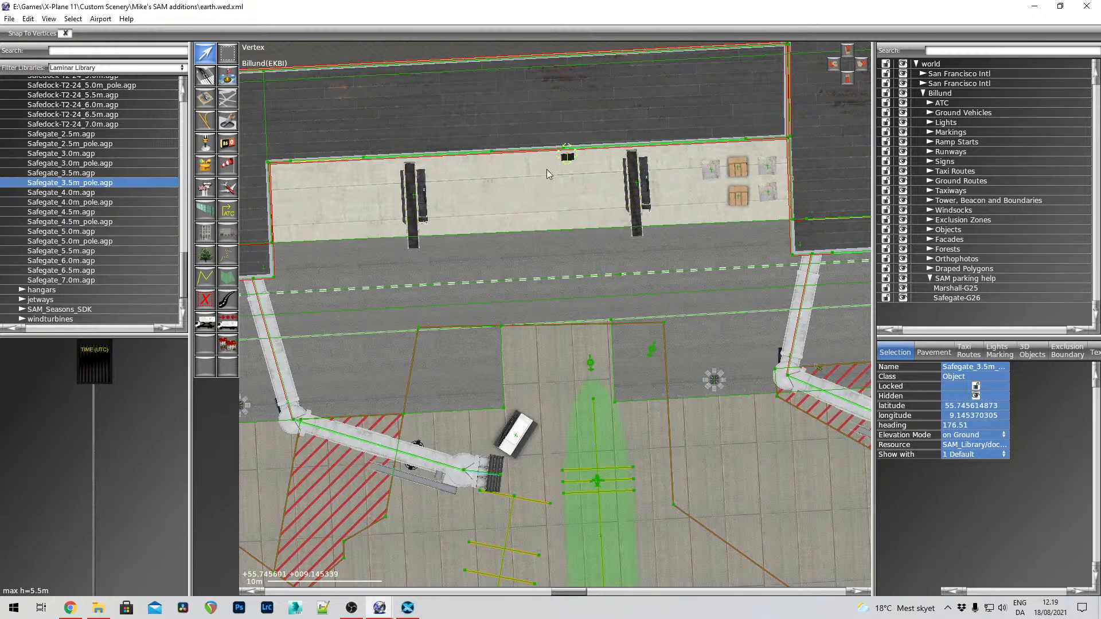
pyautogui.moveTo(565, 168); pyautogui.dragTo(582, 472)
pyautogui.moveTo(569, 159); pyautogui.dragTo(578, 157)
pyautogui.click(847, 53)
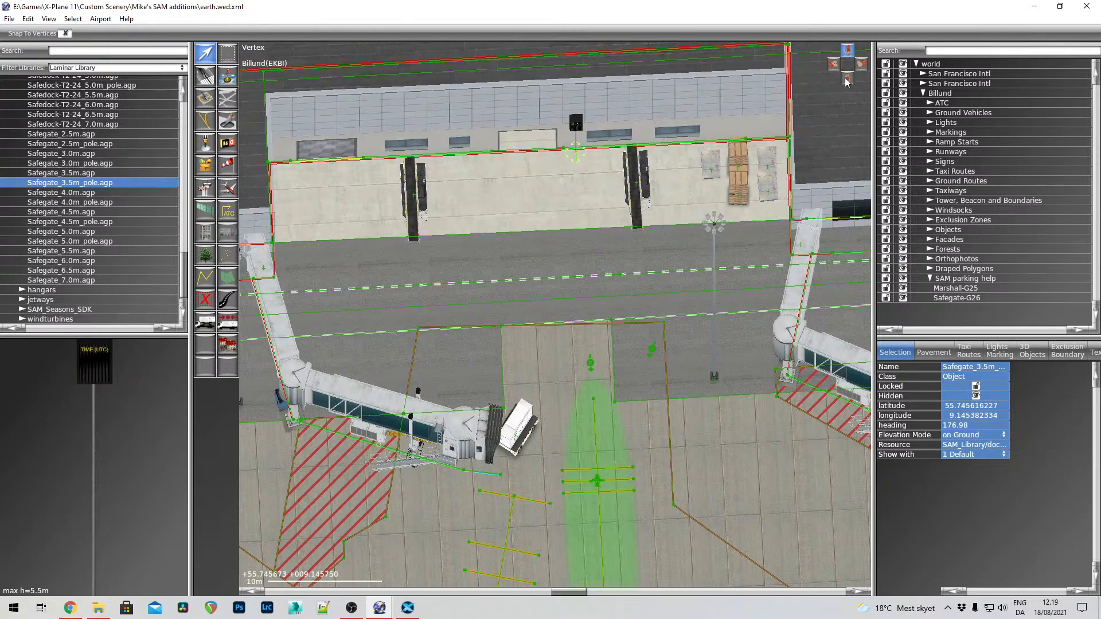
pyautogui.click(848, 55)
pyautogui.moveTo(575, 162); pyautogui.dragTo(596, 441)
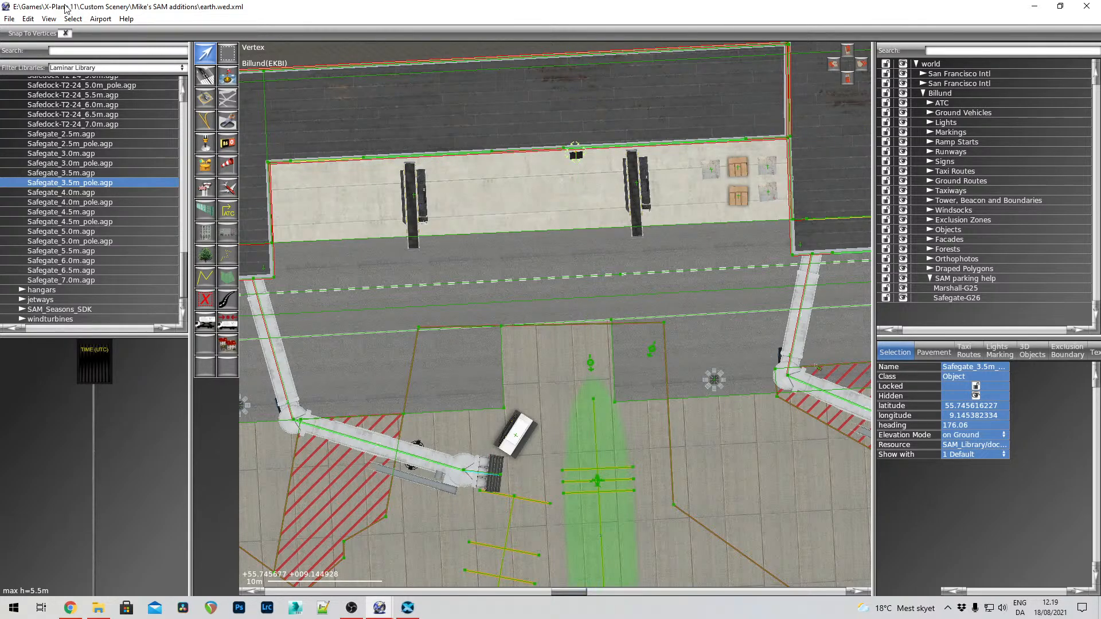
# Place a Safegate_4.0m_pole.agp object at the facade edge above the neighbouring stand, facing down its centreline
pyautogui.moveTo(691, 203); pyautogui.dragTo(442, 179, button='right')
pyautogui.moveTo(568, 193); pyautogui.dragTo(555, 73, button='right')
pyautogui.scroll(-5, 565, 204)
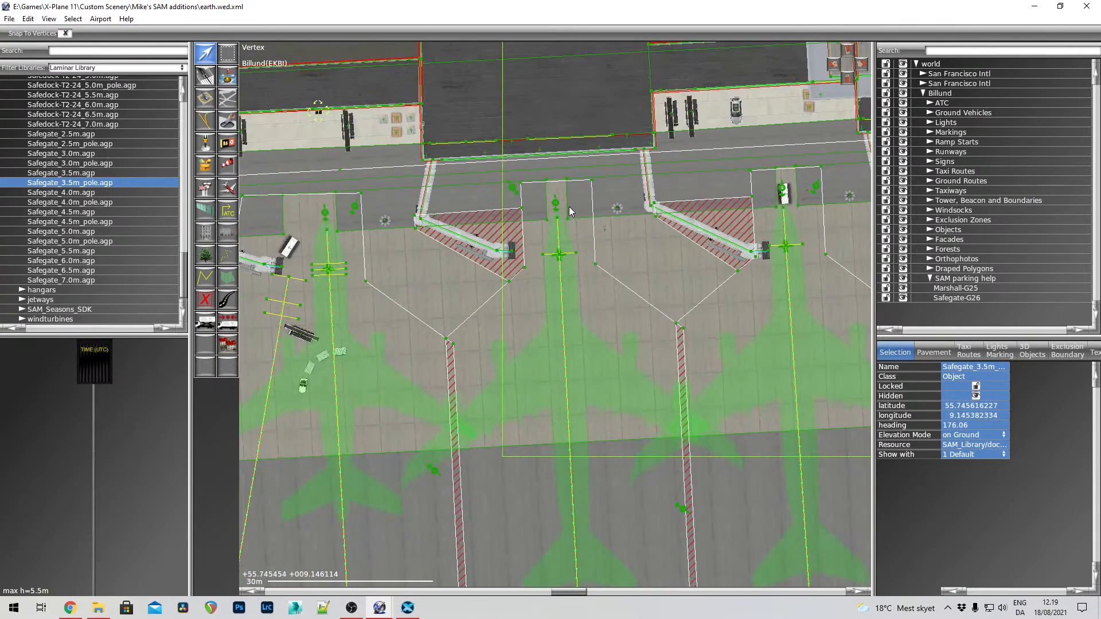
pyautogui.scroll(6, 570, 209)
pyautogui.scroll(1, 567, 158)
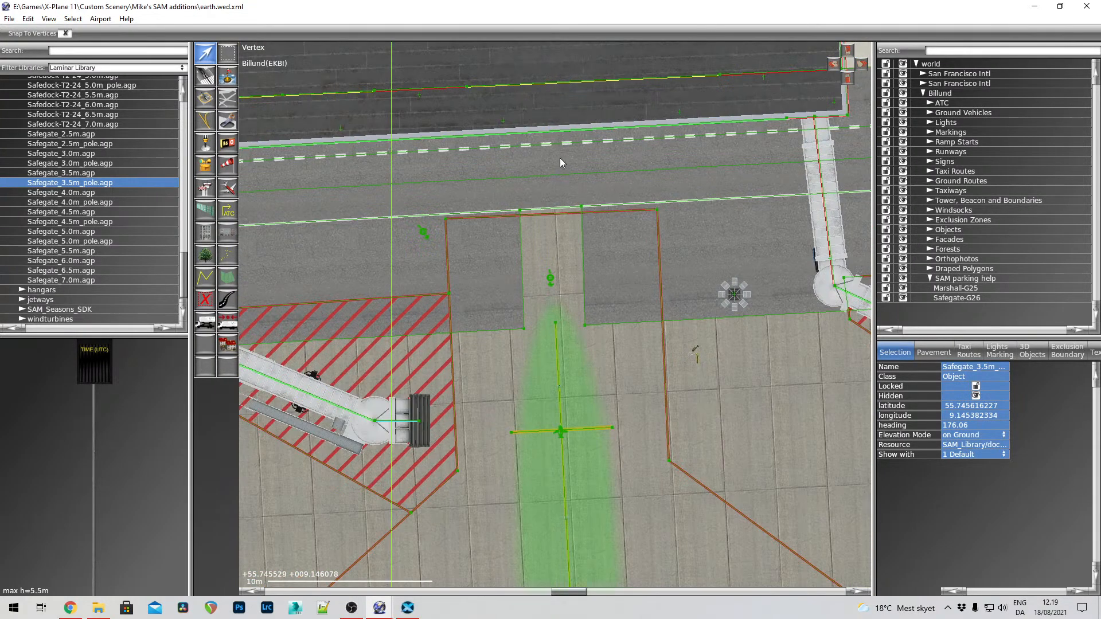
pyautogui.click(848, 53)
pyautogui.moveTo(634, 98); pyautogui.dragTo(634, 153, button='right')
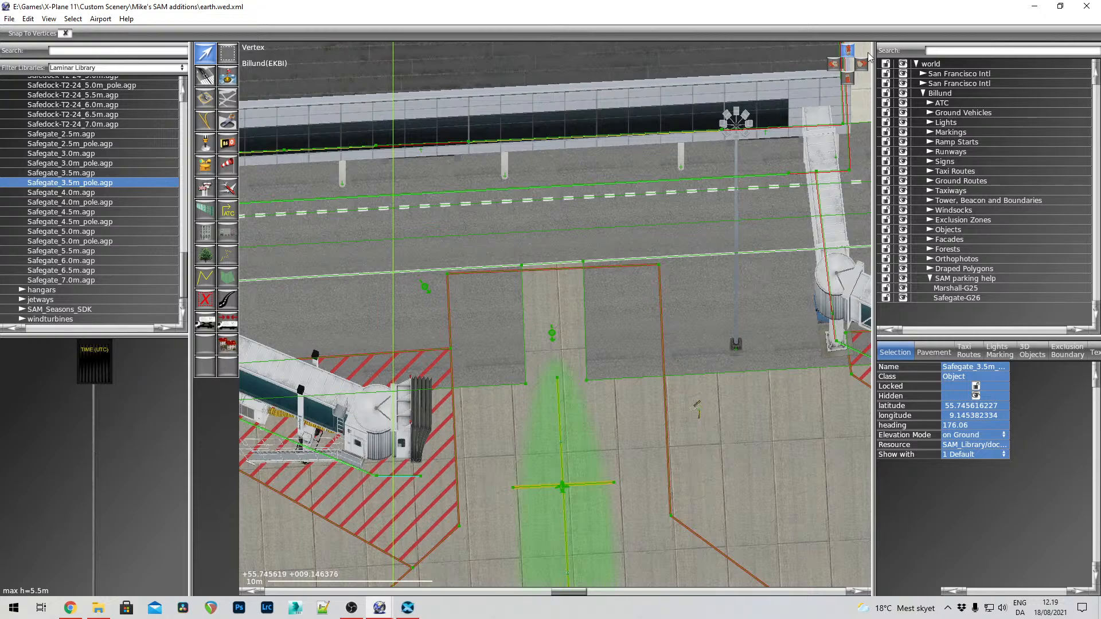
pyautogui.click(848, 52)
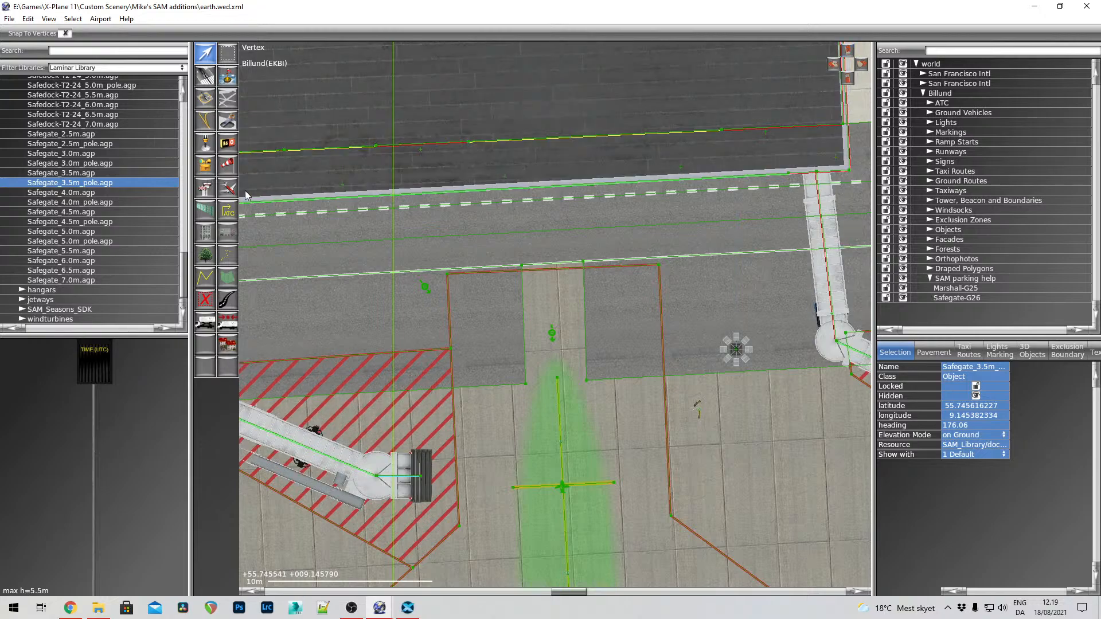
pyautogui.click(105, 203)
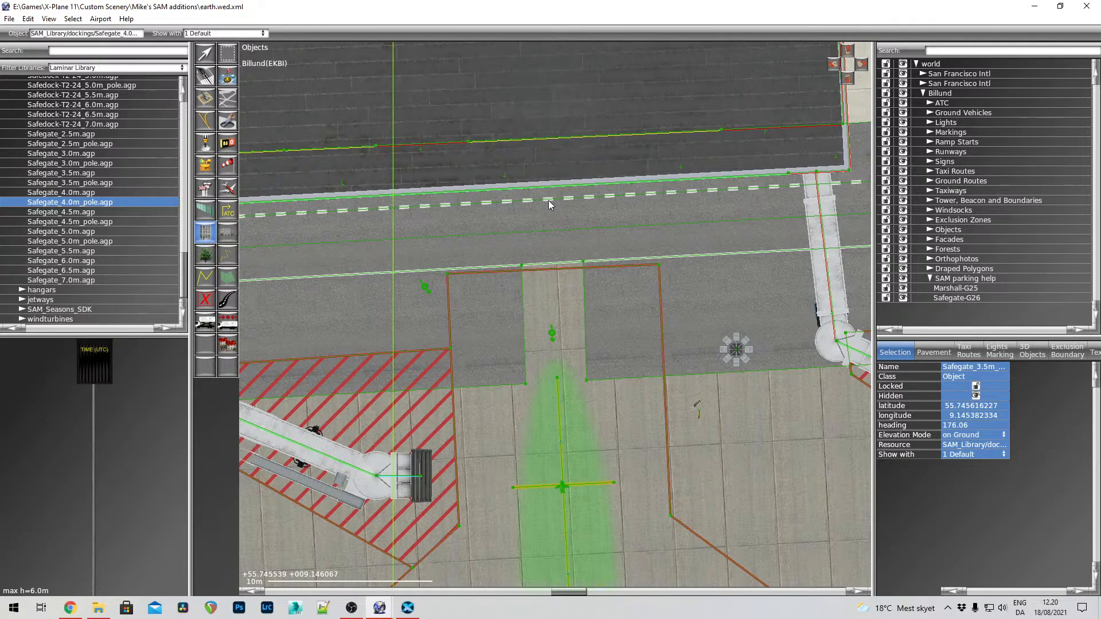
pyautogui.moveTo(548, 194); pyautogui.dragTo(562, 447)
pyautogui.press('v')
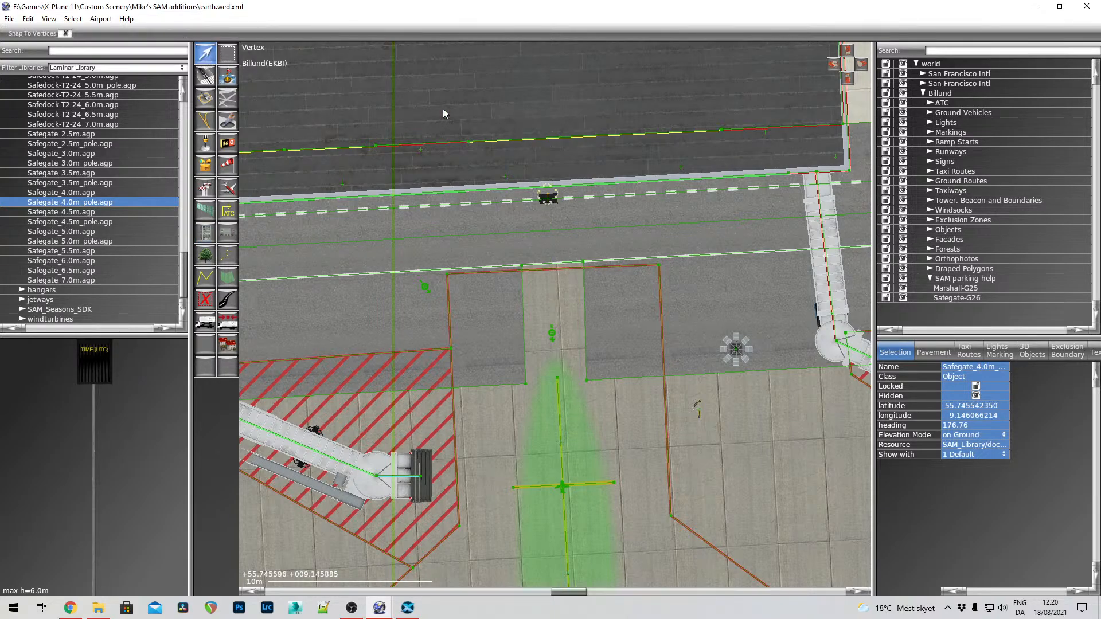
# Nudge the 4.0 m Safegate closer to the facade and rotate it to heading about 176.99 along the stand's centreline
pyautogui.click(849, 52)
pyautogui.click(850, 52)
pyautogui.moveTo(546, 207)
pyautogui.mouseDown()
pyautogui.moveTo(563, 322)
pyautogui.moveTo(547, 209)
pyautogui.mouseUp()
pyautogui.moveTo(545, 204); pyautogui.dragTo(561, 429)
# Save the project and export the scenery pack, waiving the validation warnings
pyautogui.click(9, 18)
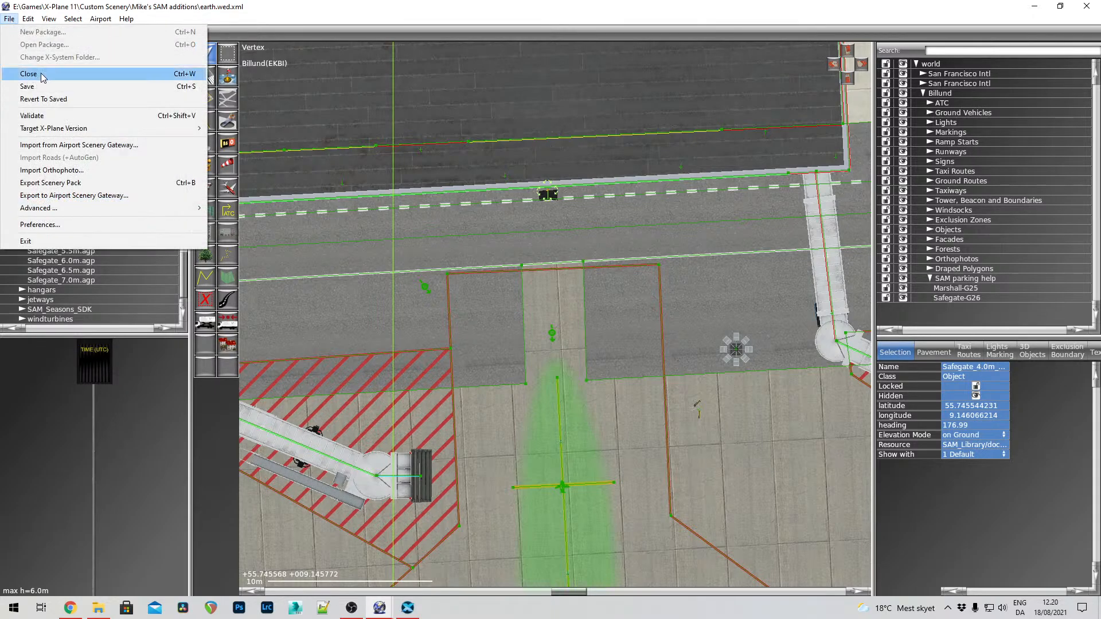
pyautogui.click(55, 87)
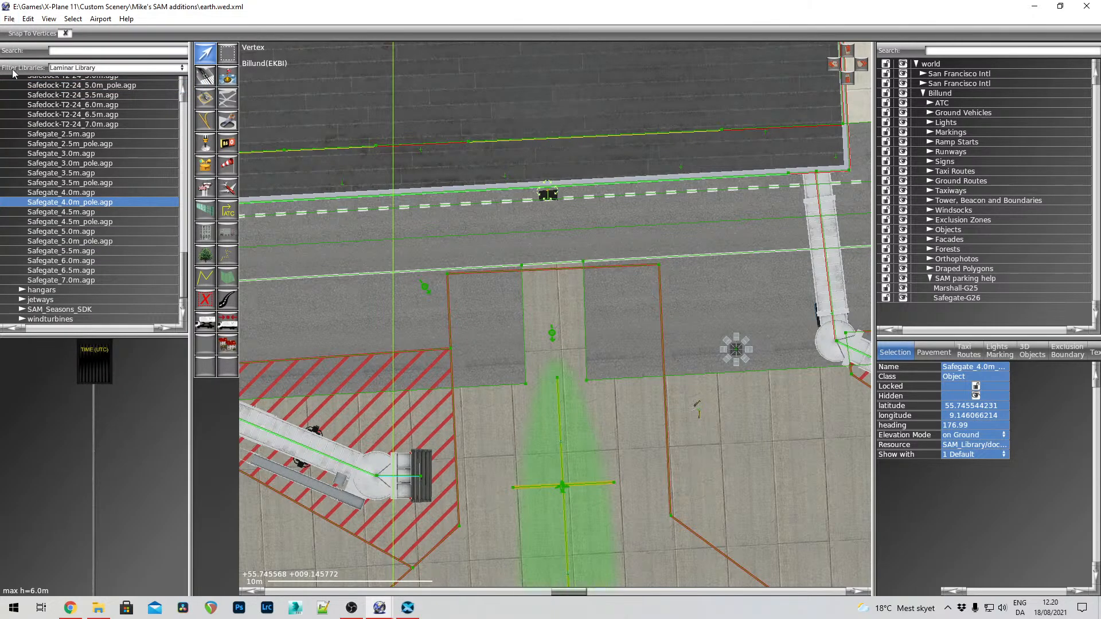
pyautogui.click(9, 18)
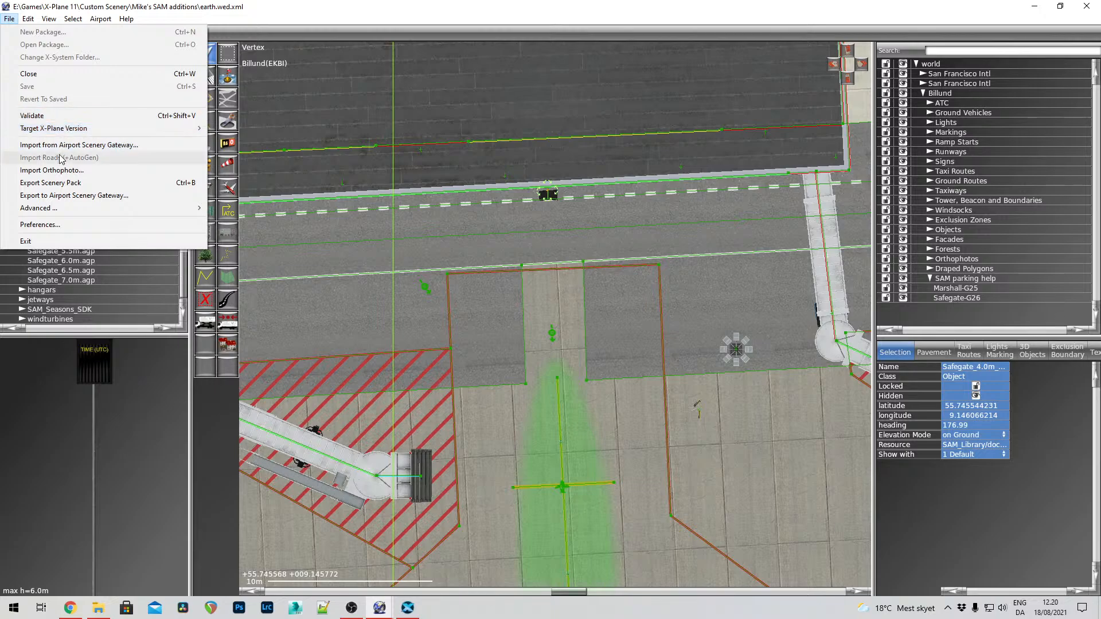
pyautogui.click(72, 184)
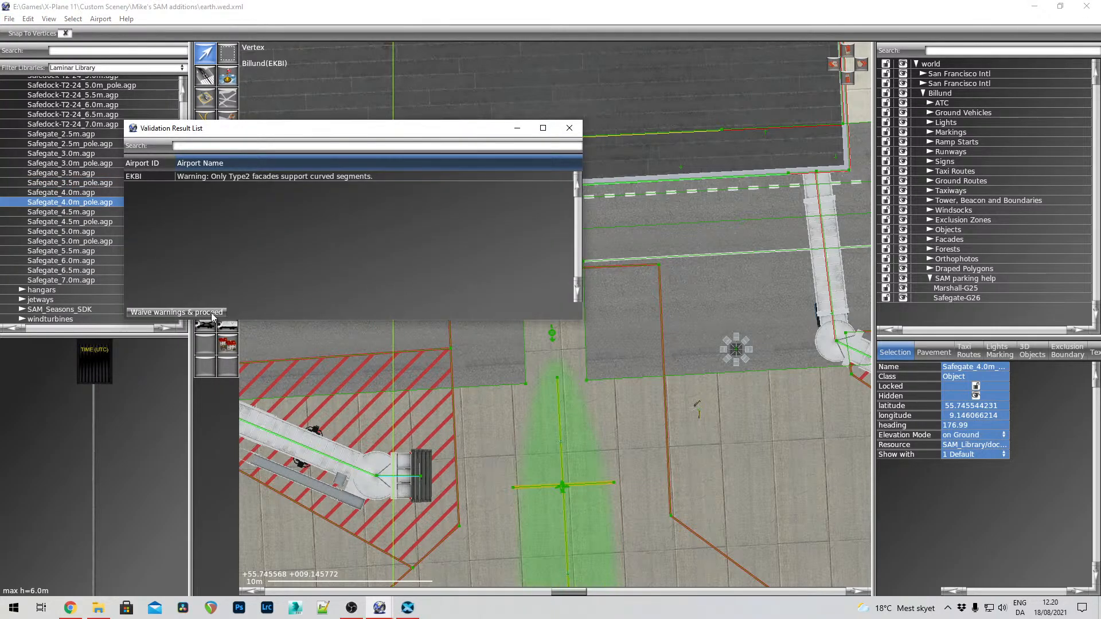
pyautogui.click(187, 313)
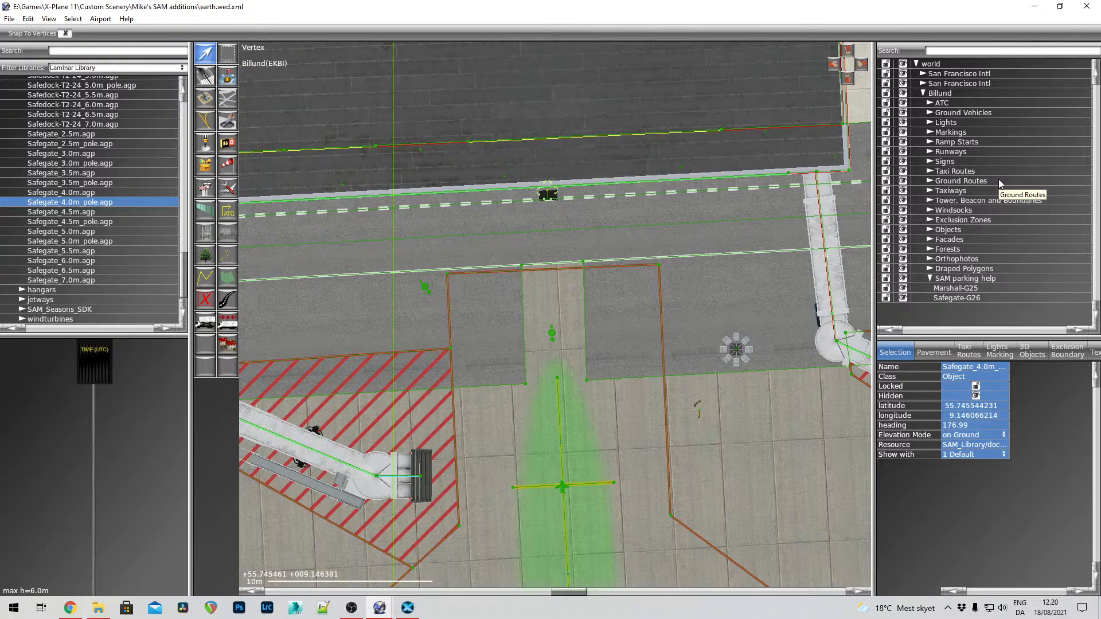
# Look through the hierarchy's San Francisco Intl and Billund groups for the newly placed Safegate objects
pyautogui.click(923, 94)
pyautogui.click(924, 93)
pyautogui.click(597, 227)
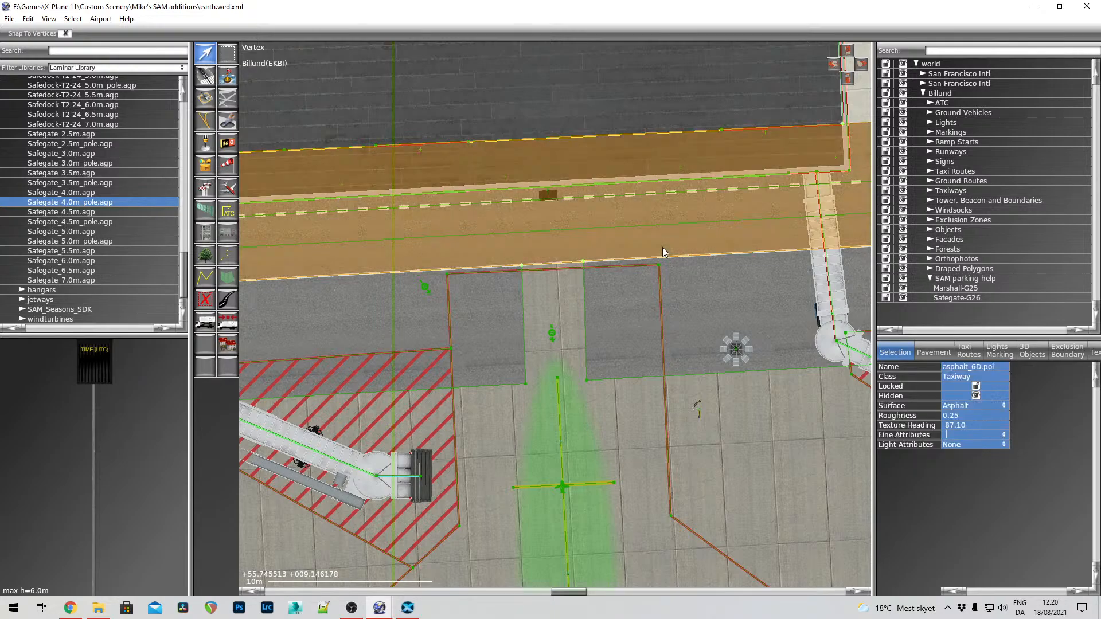
pyautogui.click(549, 197)
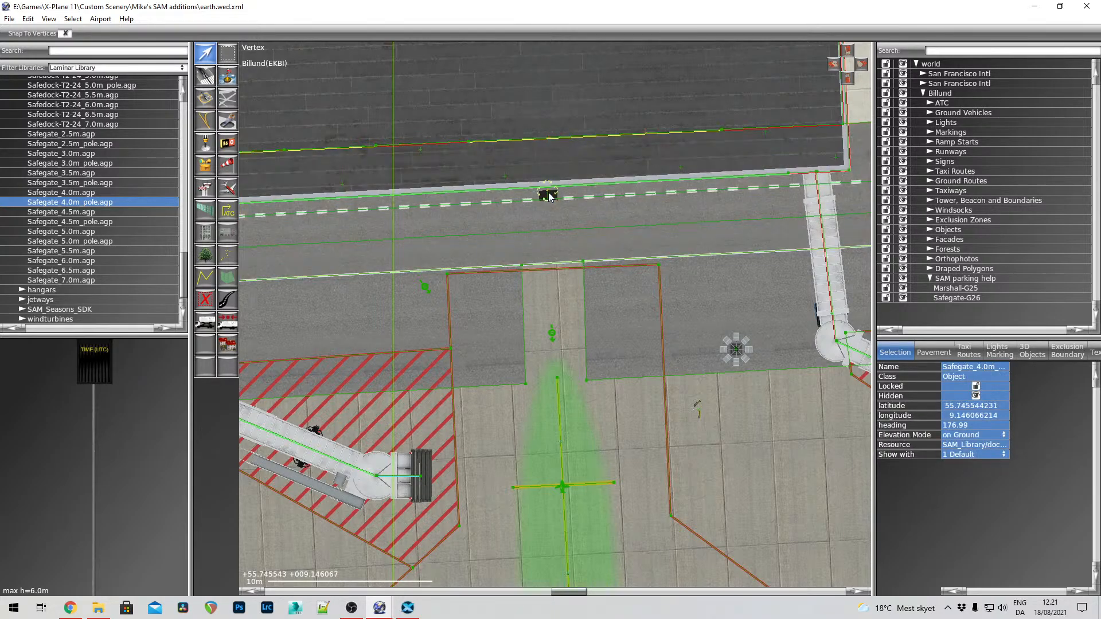
pyautogui.click(924, 84)
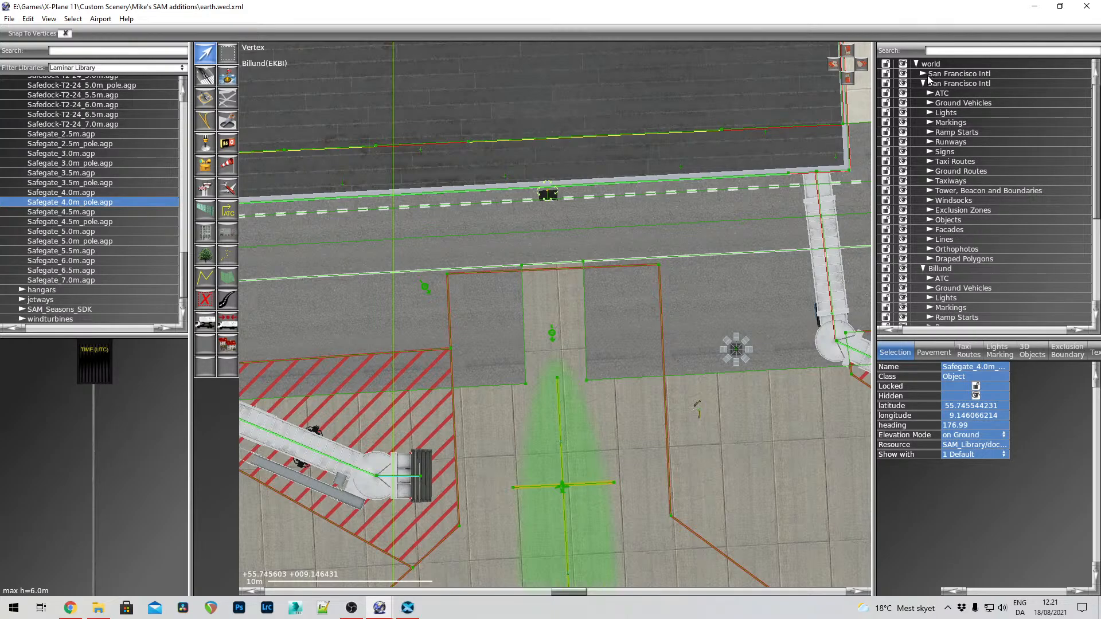
pyautogui.click(924, 74)
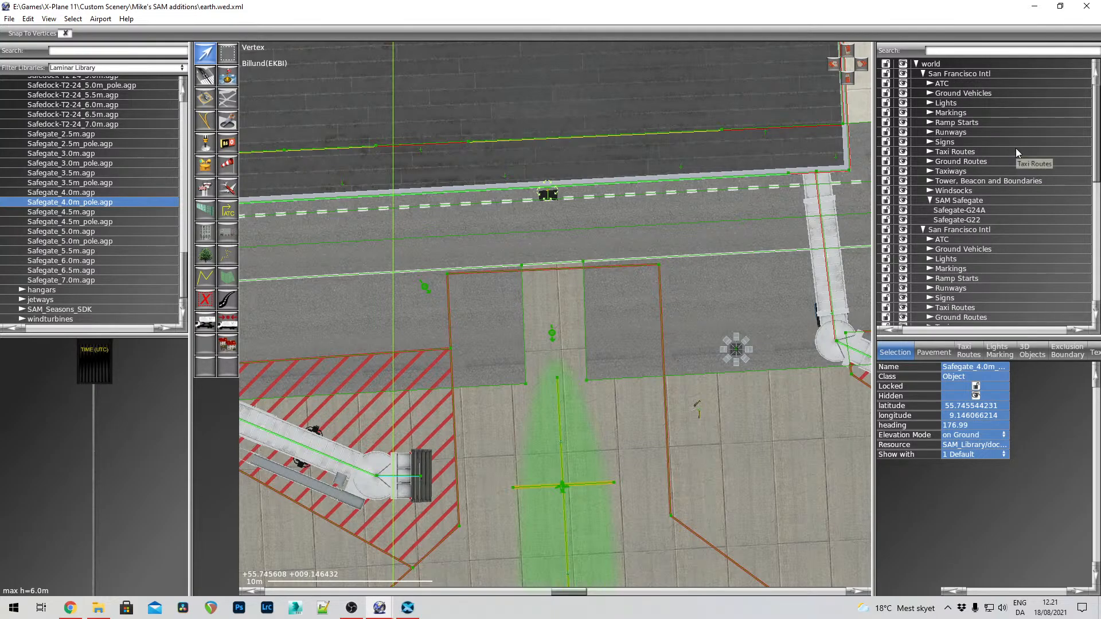
pyautogui.scroll(-1, 1016, 148)
pyautogui.scroll(-3, 1015, 153)
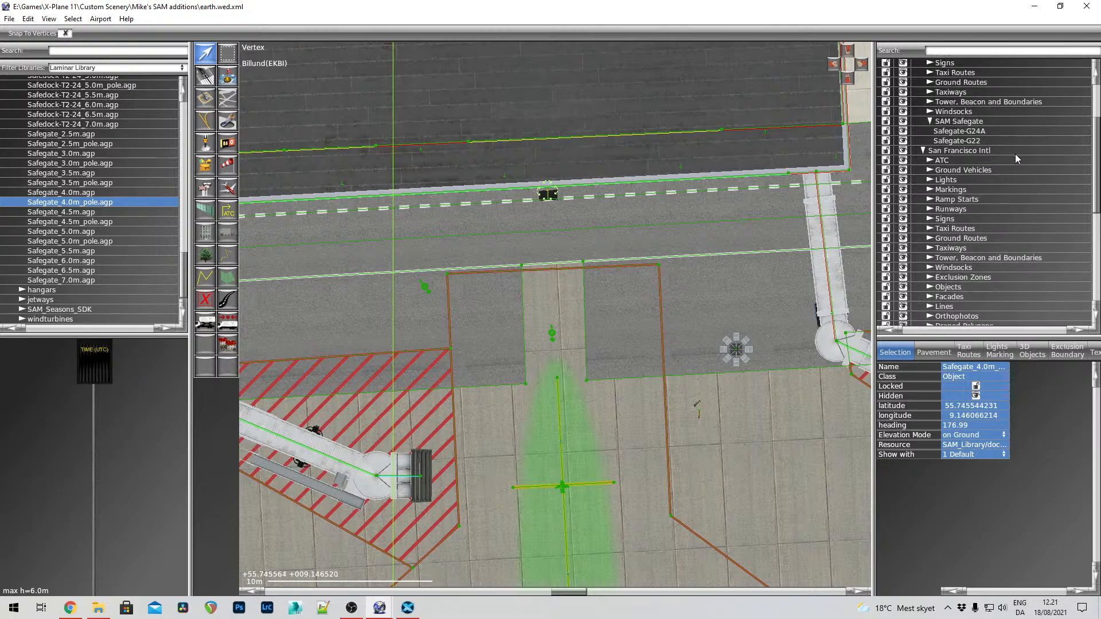
pyautogui.scroll(-2, 1016, 154)
pyautogui.scroll(-4, 1016, 154)
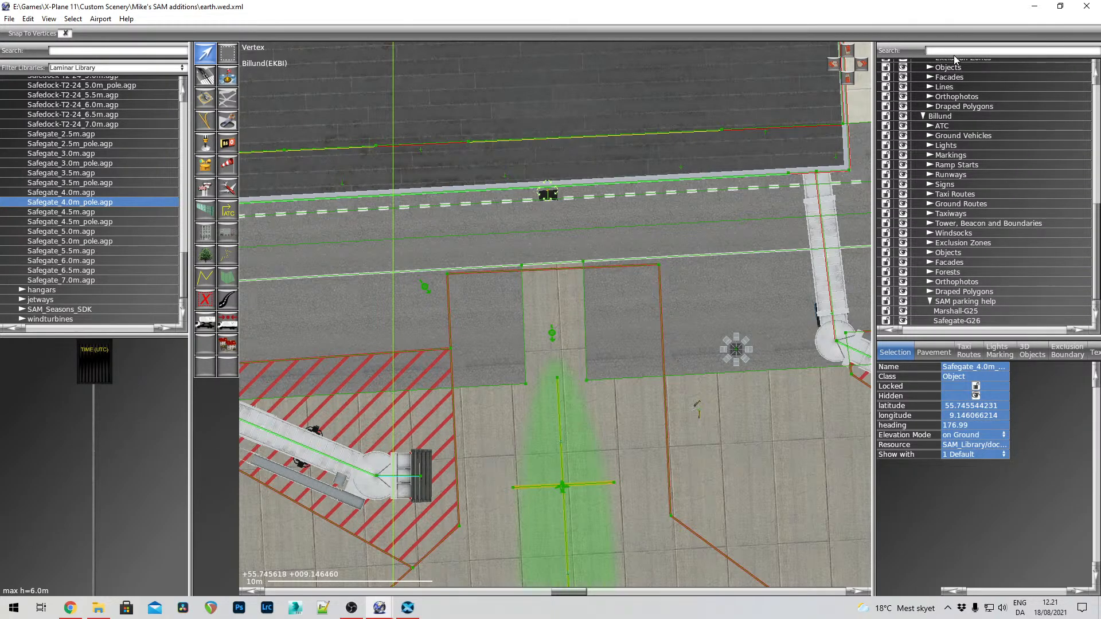
# Filter the hierarchy by "safega" and move the 4.0 m and 3.5 m Safegate pole objects into Billund's SAM parking help group
pyautogui.write('safe')
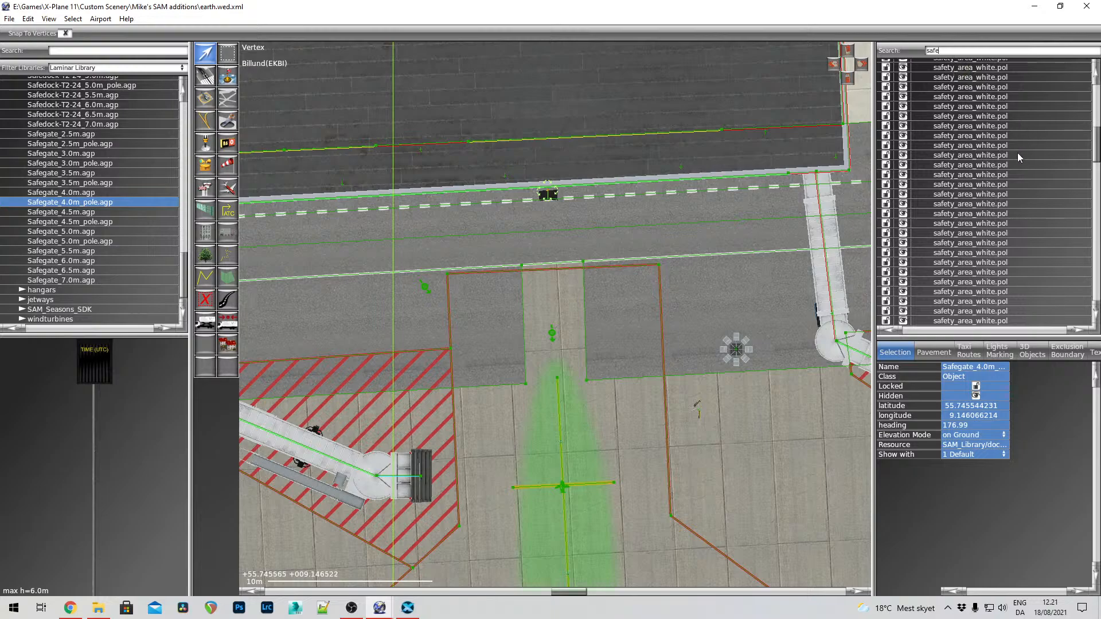
pyautogui.write('ga')
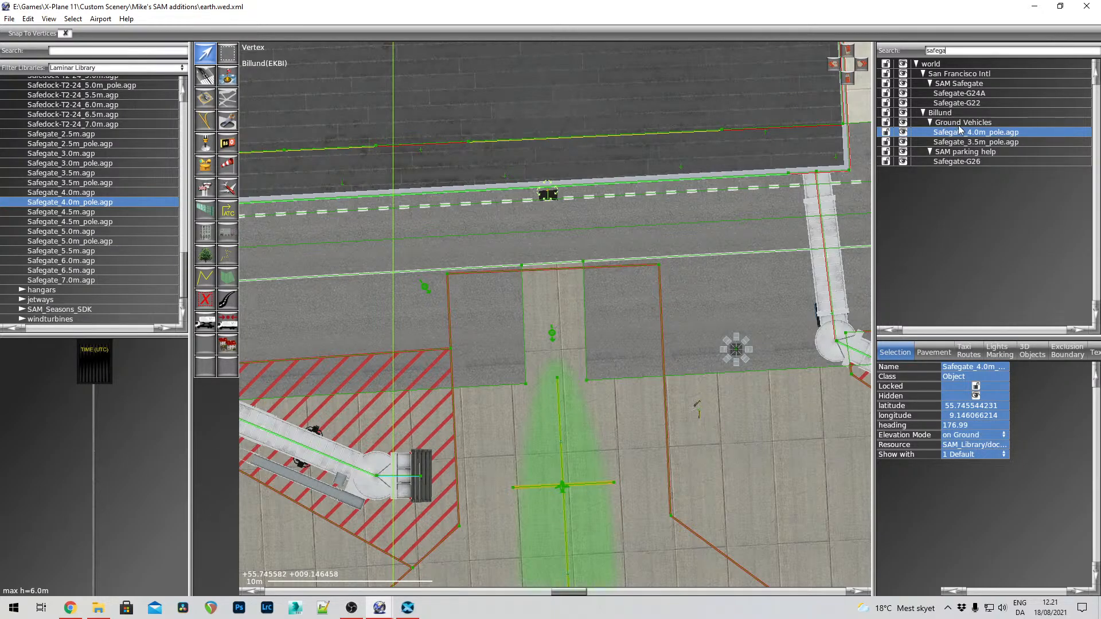
pyautogui.moveTo(969, 133); pyautogui.dragTo(979, 166)
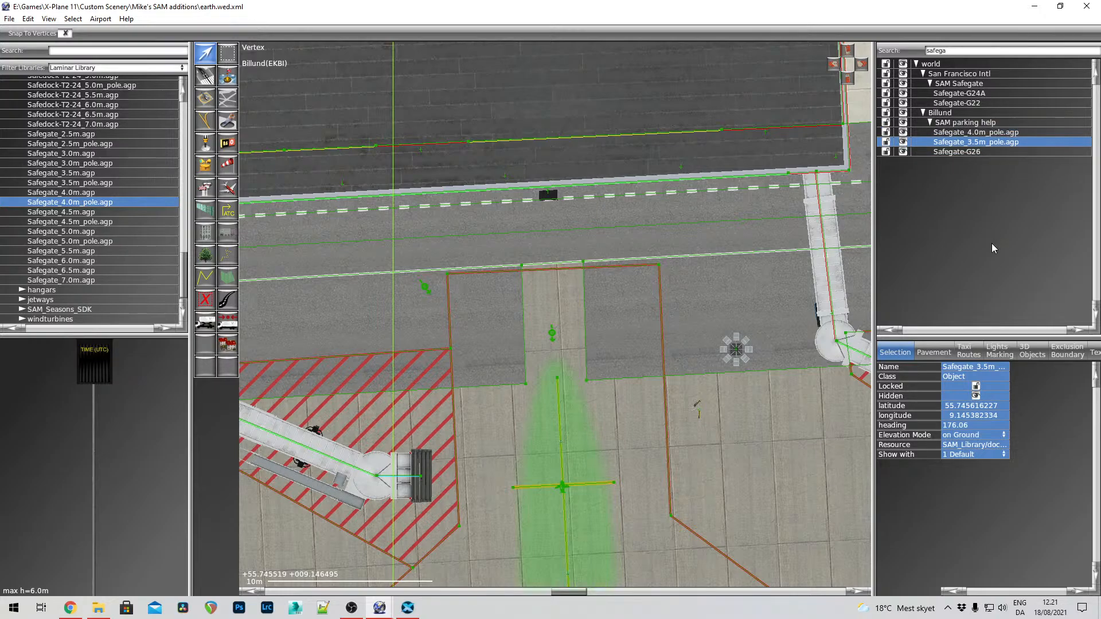
# Examine the stand number signs on the apron to identify the stand served by the 3.5 m Safegate
pyautogui.scroll(-5, 475, 301)
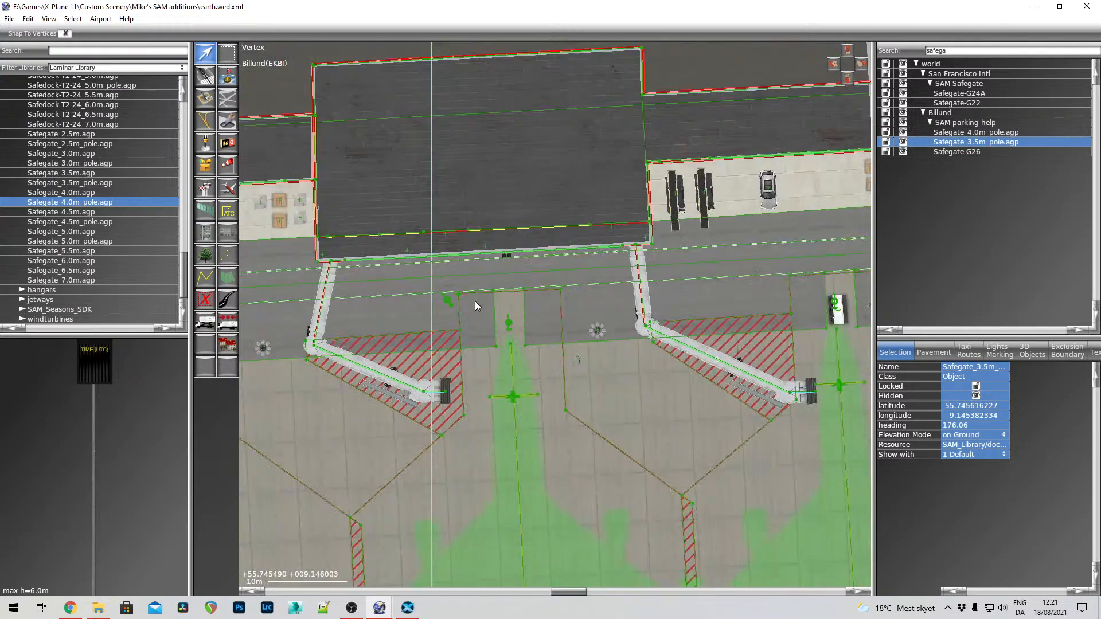
pyautogui.moveTo(519, 331); pyautogui.dragTo(618, 230, button='right')
pyautogui.moveTo(494, 393); pyautogui.dragTo(576, 246, button='right')
pyautogui.moveTo(542, 377)
pyautogui.mouseDown(button='right')
pyautogui.moveTo(553, 261)
pyautogui.moveTo(554, 368)
pyautogui.mouseUp(button='right')
pyautogui.moveTo(566, 313)
pyautogui.mouseDown(button='right')
pyautogui.moveTo(563, 219)
pyautogui.moveTo(583, 357)
pyautogui.mouseUp(button='right')
pyautogui.moveTo(591, 172)
pyautogui.mouseDown(button='right')
pyautogui.moveTo(584, 313)
pyautogui.moveTo(580, 224)
pyautogui.mouseUp(button='right')
pyautogui.moveTo(572, 326); pyautogui.dragTo(580, 215, button='right')
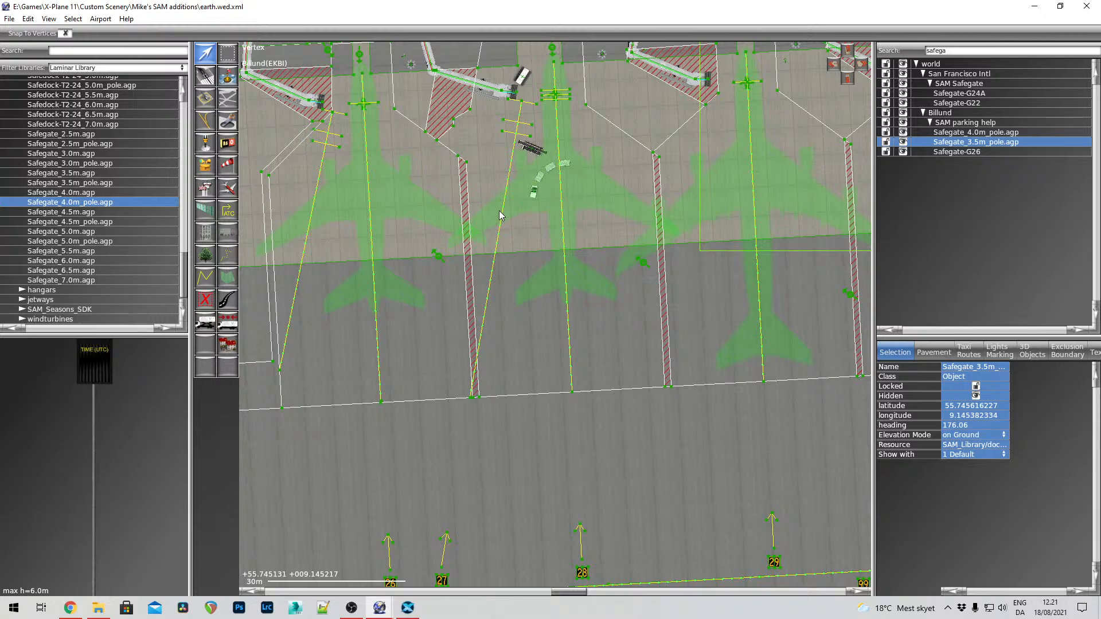
pyautogui.moveTo(638, 143); pyautogui.dragTo(600, 292, button='right')
pyautogui.scroll(3, 565, 182)
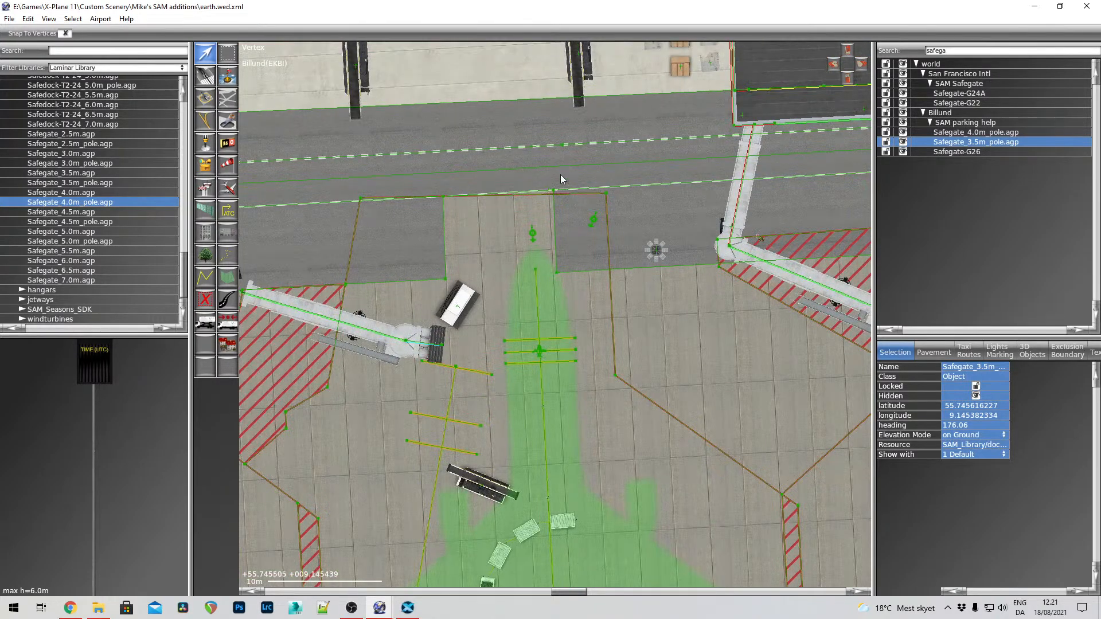
pyautogui.scroll(3, 559, 164)
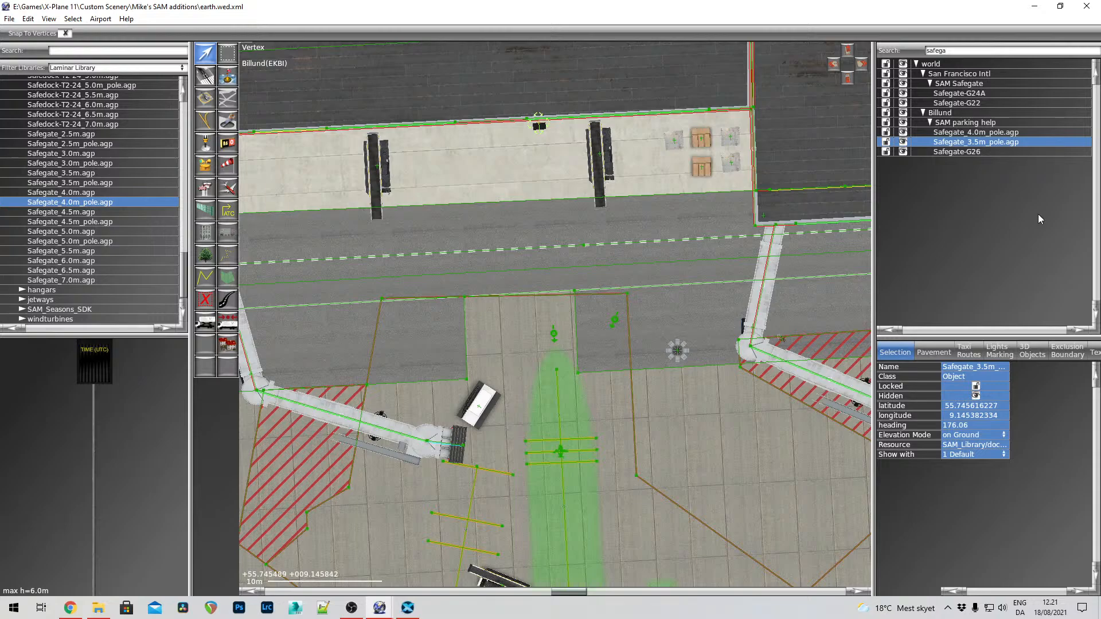
# Rename the Safegate_3.5m_pole.agp object in the SAM parking help group to Safegate-G28
pyautogui.click(1014, 145)
pyautogui.write('Saf')
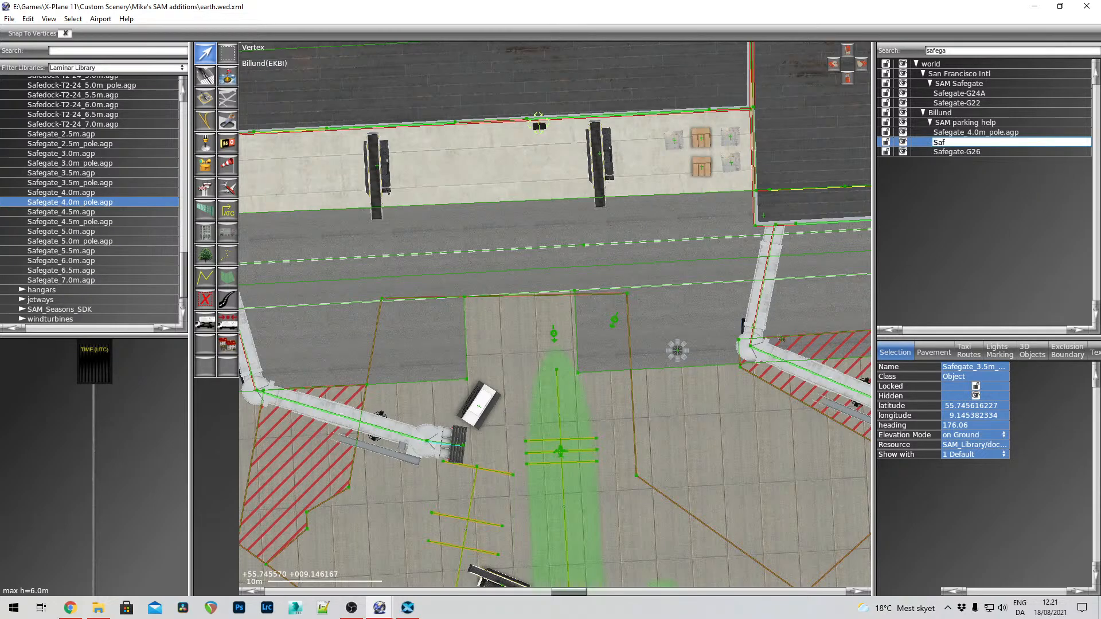
pyautogui.write('egate-G')
pyautogui.write('2-8')
pyautogui.press('BackSpace')
pyautogui.press('BackSpace')
pyautogui.write('8')
pyautogui.press('Return')
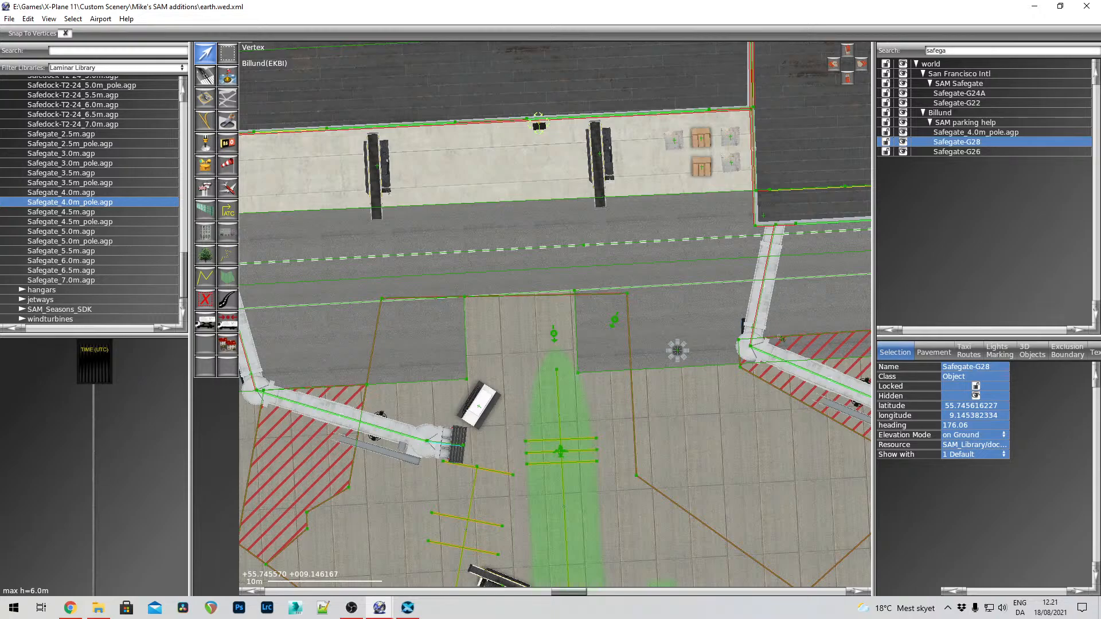
# Check the stand number signs for the stand served by the 4.0 m Safegate, and select that Safegate on the map
pyautogui.moveTo(826, 204); pyautogui.dragTo(510, 234, button='right')
pyautogui.moveTo(816, 275); pyautogui.dragTo(476, 253, button='right')
pyautogui.moveTo(780, 198); pyautogui.dragTo(490, 258, button='right')
pyautogui.moveTo(623, 326); pyautogui.dragTo(625, 190, button='right')
pyautogui.scroll(-4, 635, 259)
pyautogui.moveTo(663, 343); pyautogui.dragTo(623, 161, button='right')
pyautogui.moveTo(649, 377); pyautogui.dragTo(629, 305, button='right')
pyautogui.moveTo(526, 264); pyautogui.dragTo(642, 238, button='right')
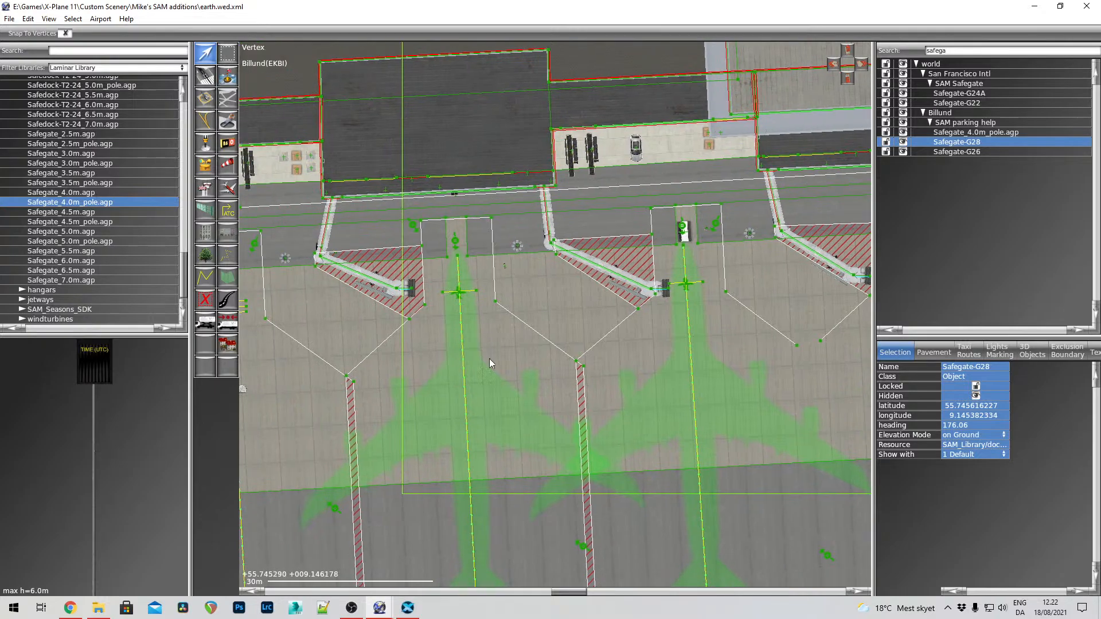
pyautogui.moveTo(498, 339); pyautogui.dragTo(524, 182, button='right')
pyautogui.moveTo(578, 408); pyautogui.dragTo(582, 252, button='right')
pyautogui.moveTo(589, 428)
pyautogui.mouseDown(button='right')
pyautogui.moveTo(589, 323)
pyautogui.moveTo(624, 363)
pyautogui.mouseUp(button='right')
pyautogui.moveTo(543, 272); pyautogui.dragTo(639, 405, button='right')
pyautogui.moveTo(538, 248)
pyautogui.mouseDown(button='right')
pyautogui.moveTo(590, 386)
pyautogui.moveTo(622, 429)
pyautogui.mouseUp(button='right')
pyautogui.moveTo(744, 290); pyautogui.dragTo(594, 395, button='right')
pyautogui.scroll(3, 550, 221)
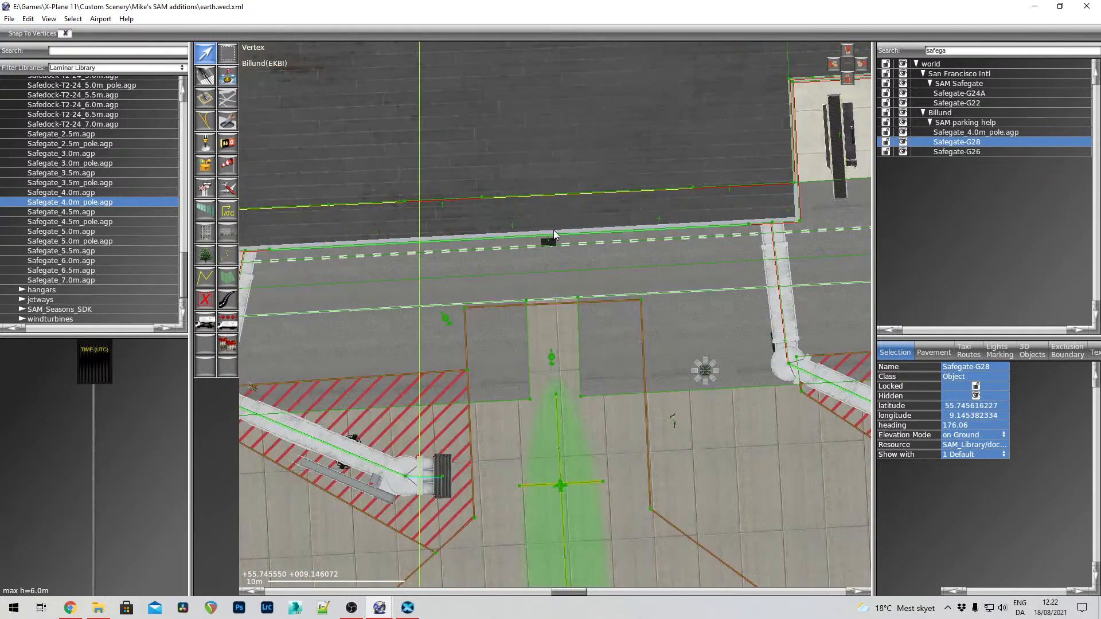
pyautogui.click(550, 242)
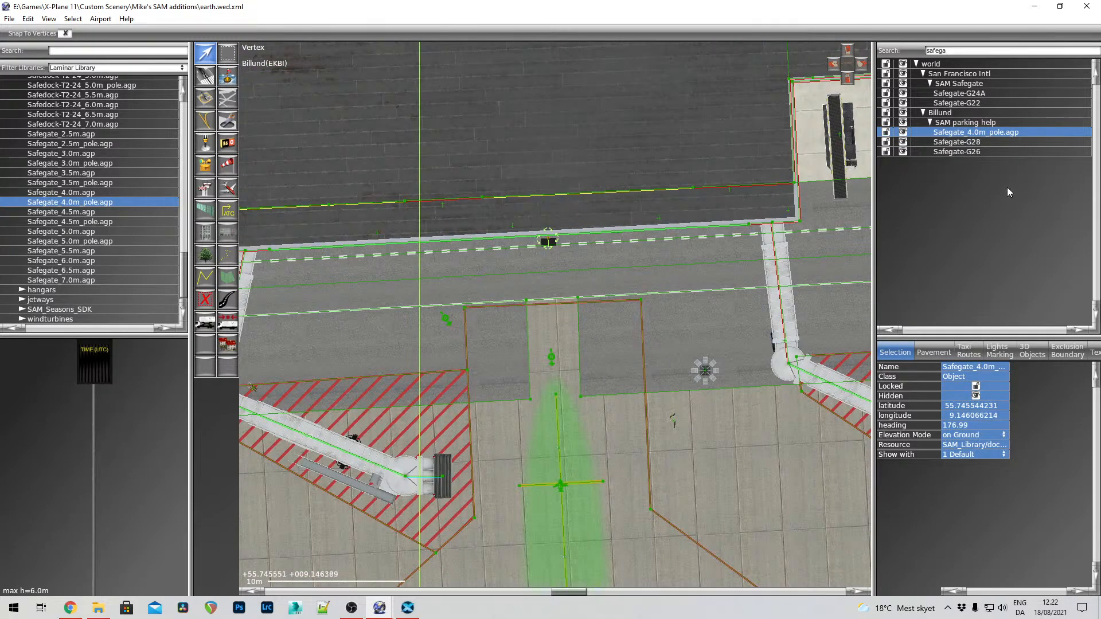
# Rename the Safegate_4.0m_pole.agp object in Billund's SAM parking help group to Safegate-G29
pyautogui.click(1008, 134)
pyautogui.write('S')
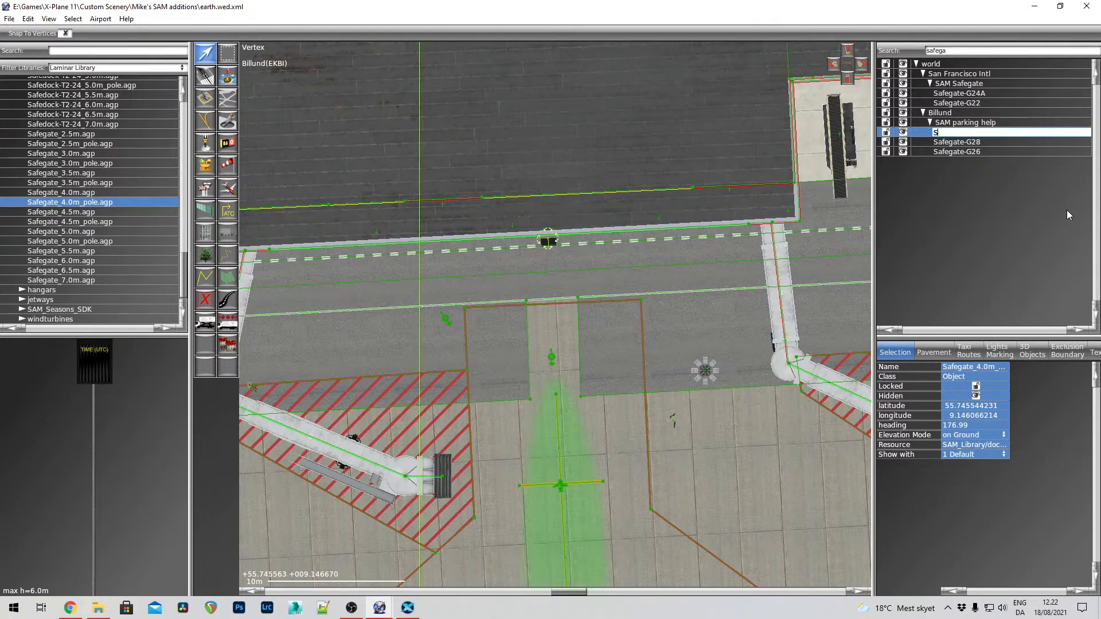
pyautogui.write('afegate-G29')
pyautogui.press('Return')
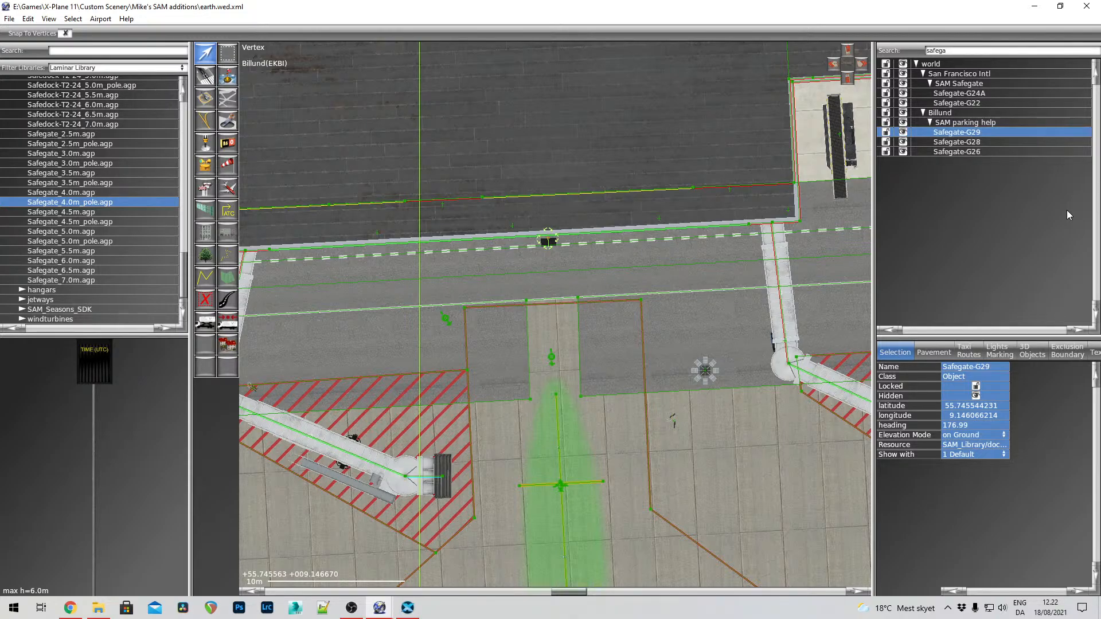
# Save the scenery and export the scenery pack, waiving the validation warnings
pyautogui.click(9, 19)
pyautogui.click(47, 86)
pyautogui.click(8, 18)
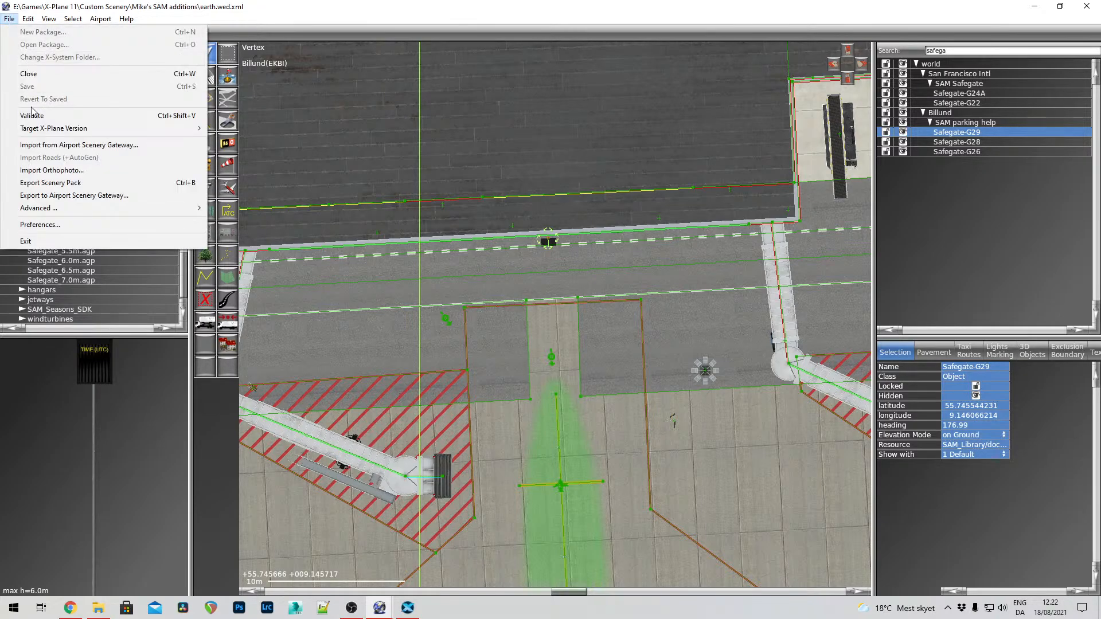
pyautogui.click(62, 182)
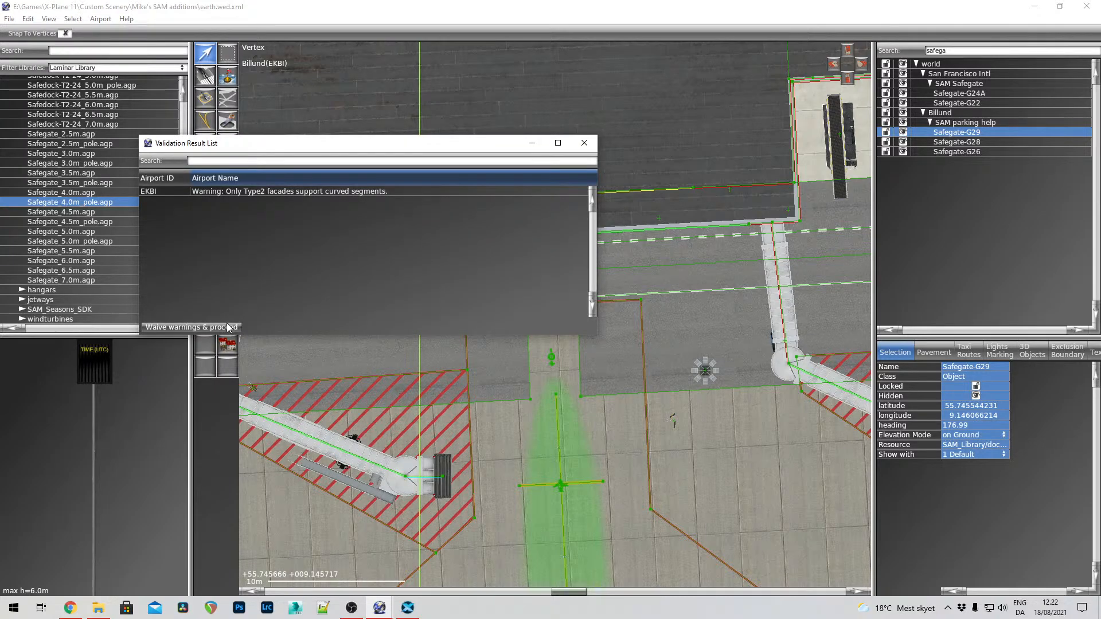
pyautogui.click(232, 327)
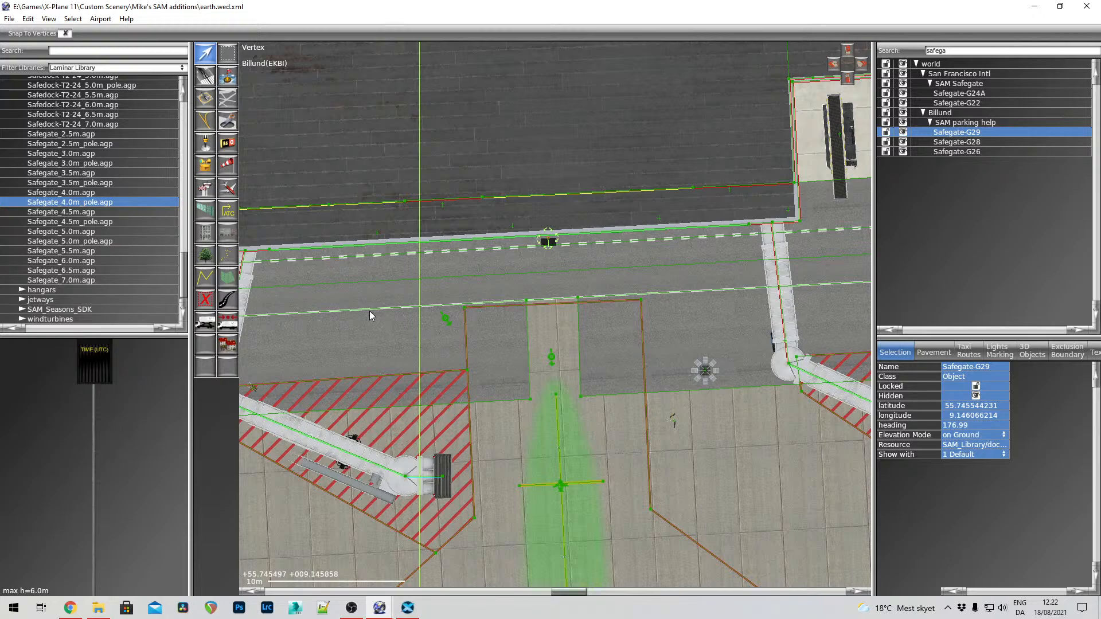
# Switch to X-Plane and set the flight's starting location to Billund's Gate 29 ramp
pyautogui.click(408, 608)
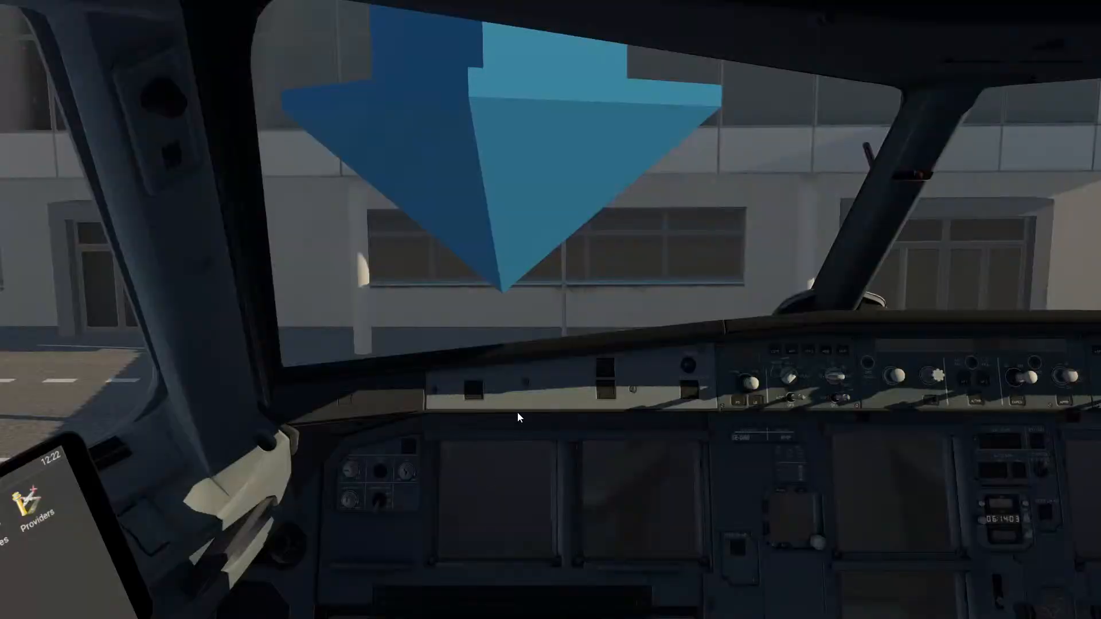
pyautogui.moveTo(130, 12)
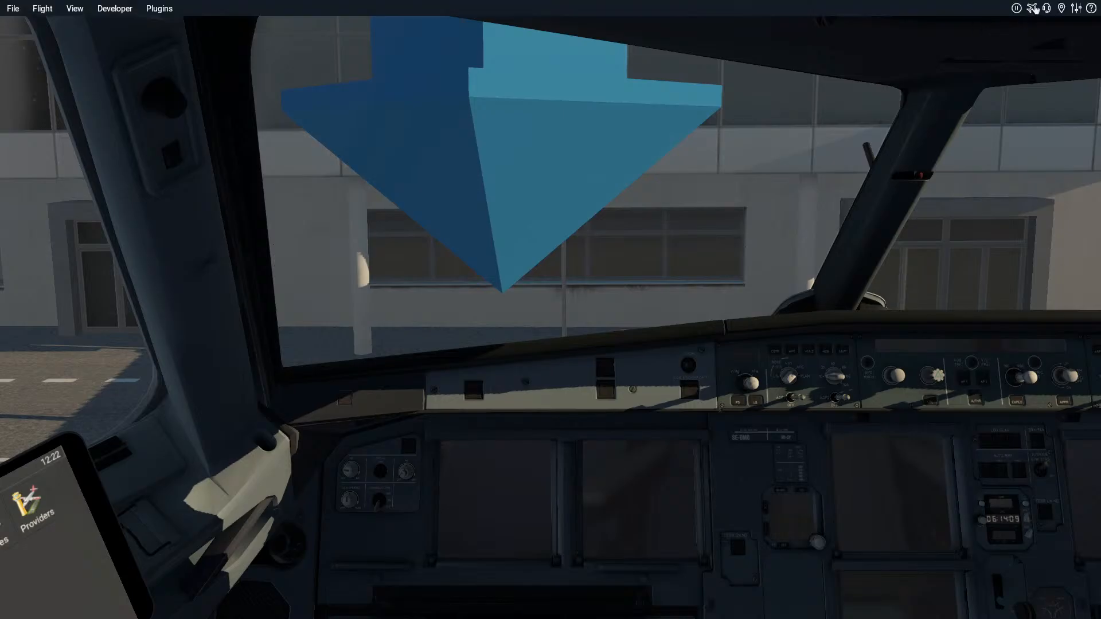
pyautogui.click(1033, 9)
pyautogui.click(922, 188)
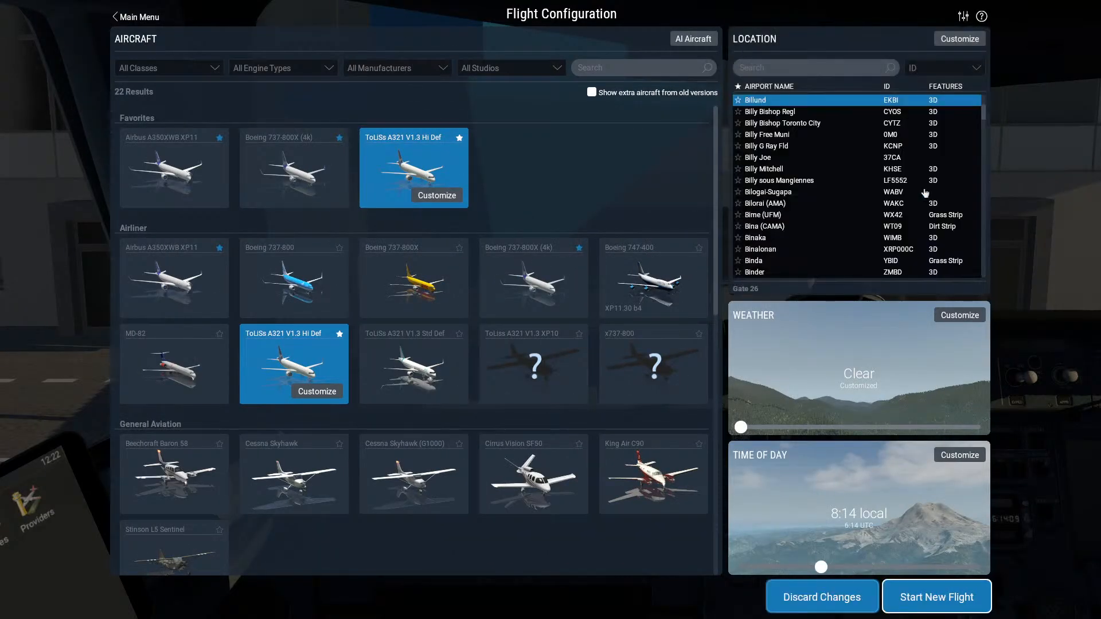
pyautogui.click(966, 39)
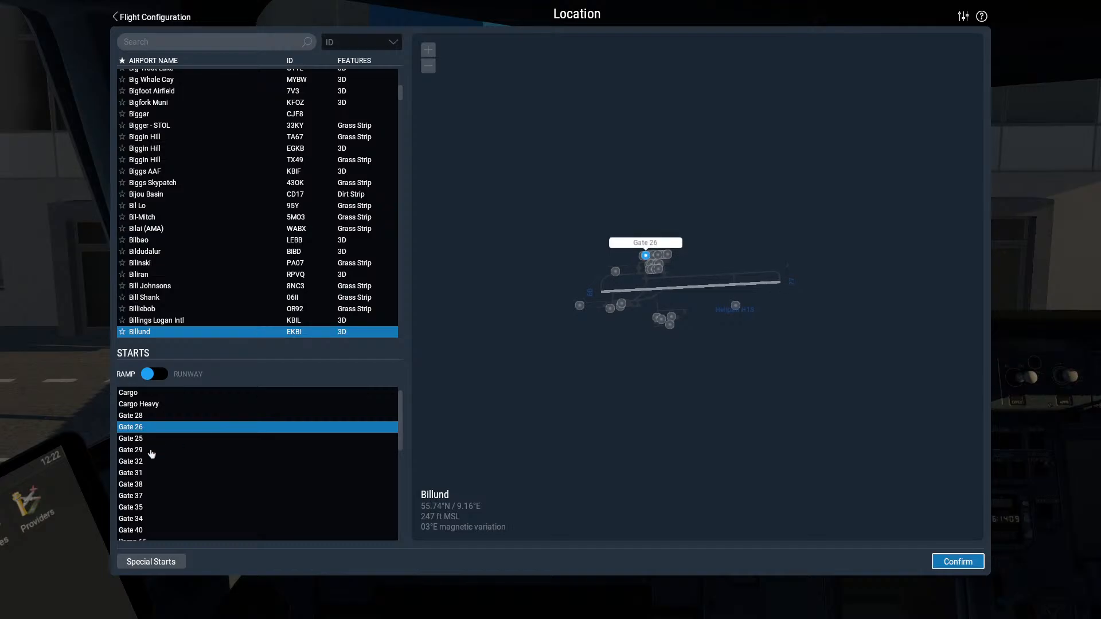
pyautogui.click(152, 452)
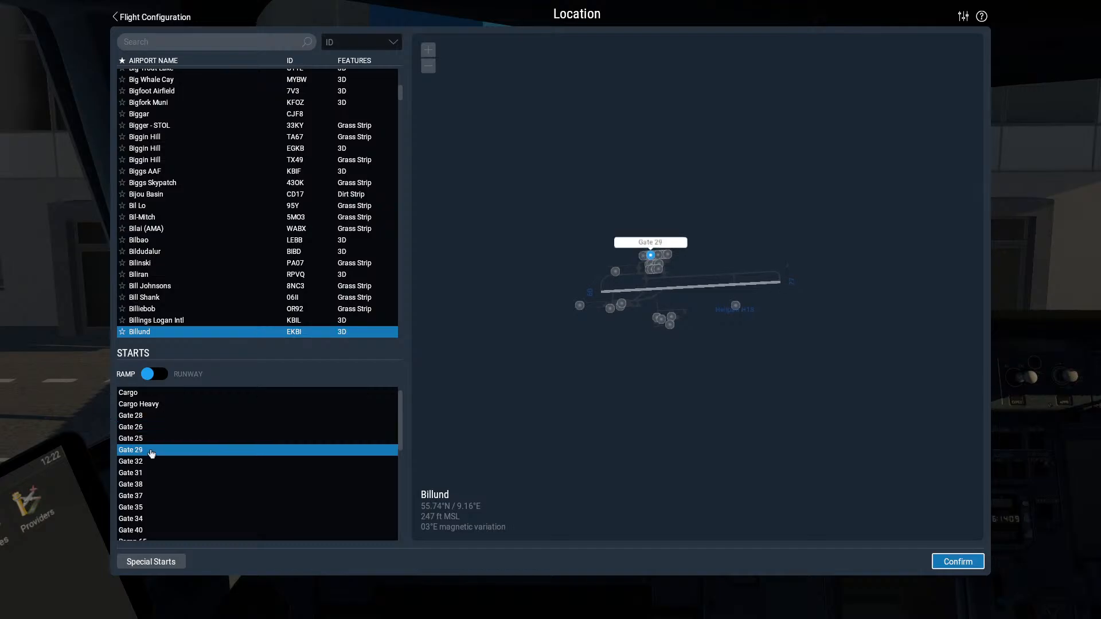
pyautogui.click(954, 562)
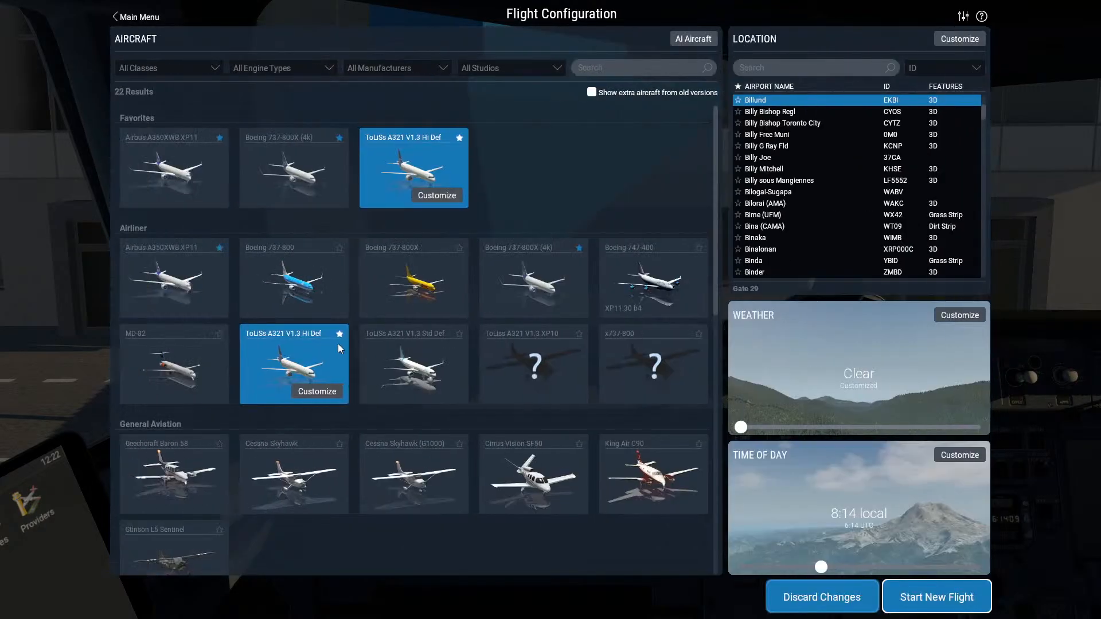
# Start a new flight with the Airbus A350XWB XP11, with the time of day tracking the real-world date and time
pyautogui.click(181, 173)
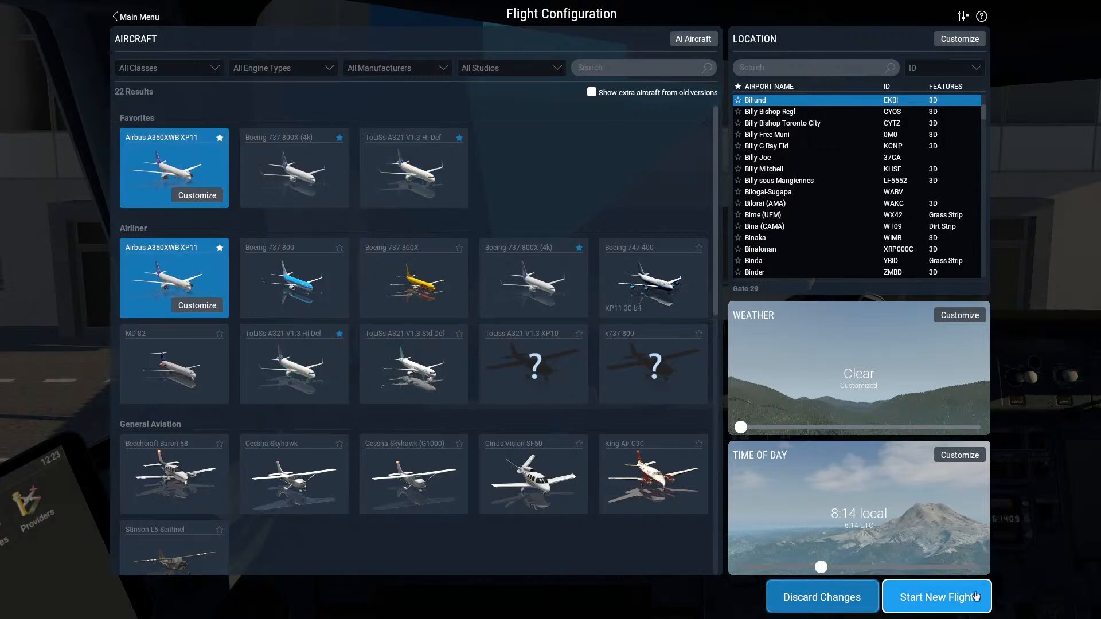
pyautogui.click(960, 455)
pyautogui.click(443, 431)
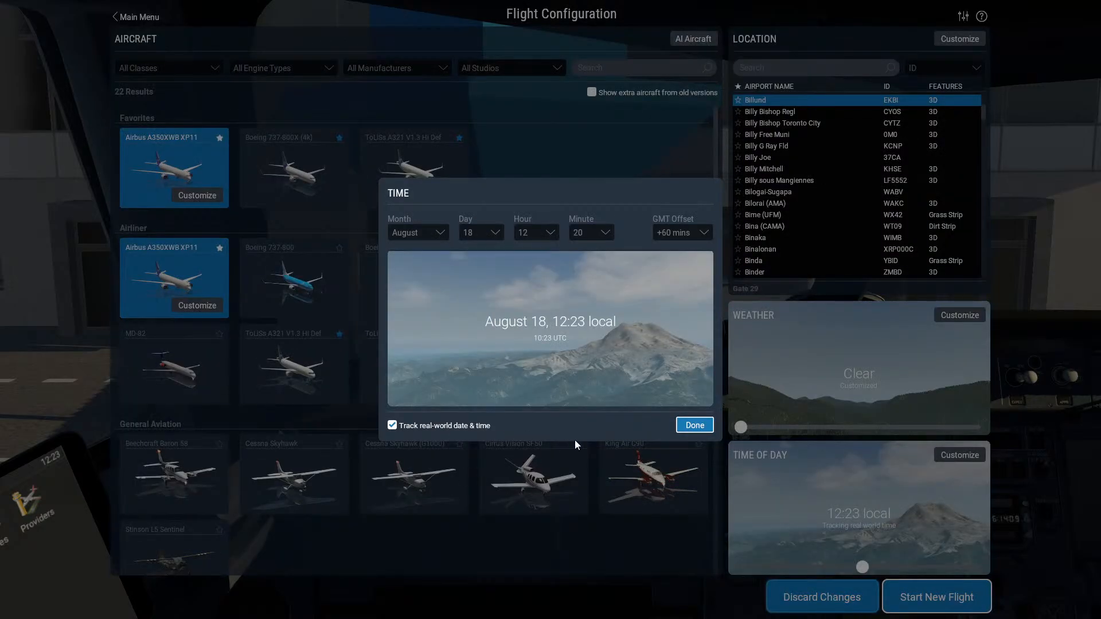
pyautogui.click(695, 425)
pyautogui.click(992, 588)
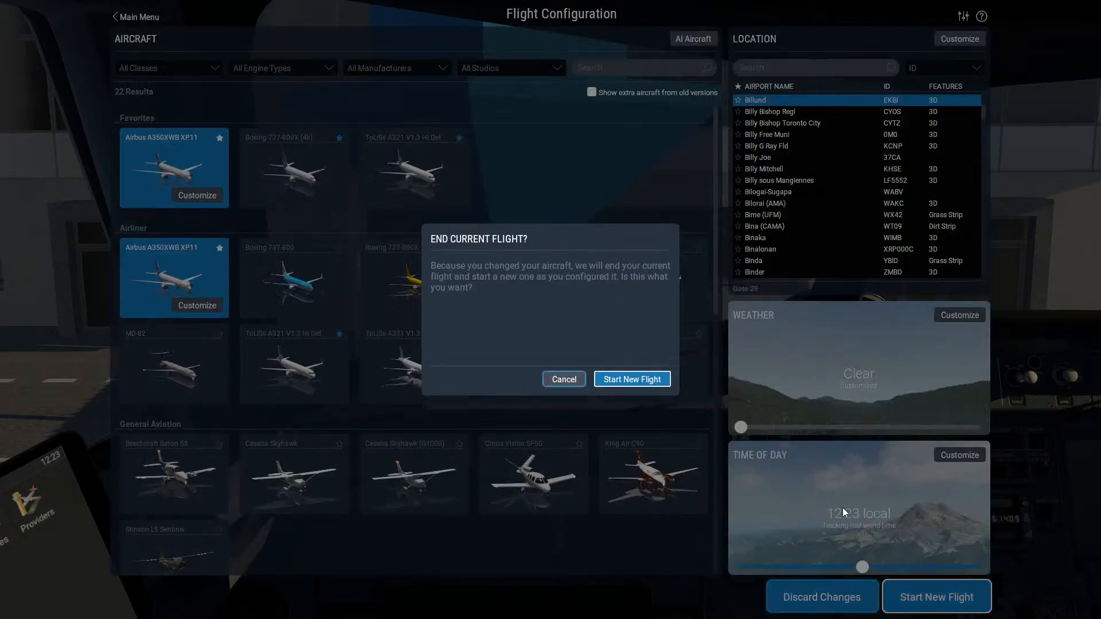
pyautogui.click(653, 381)
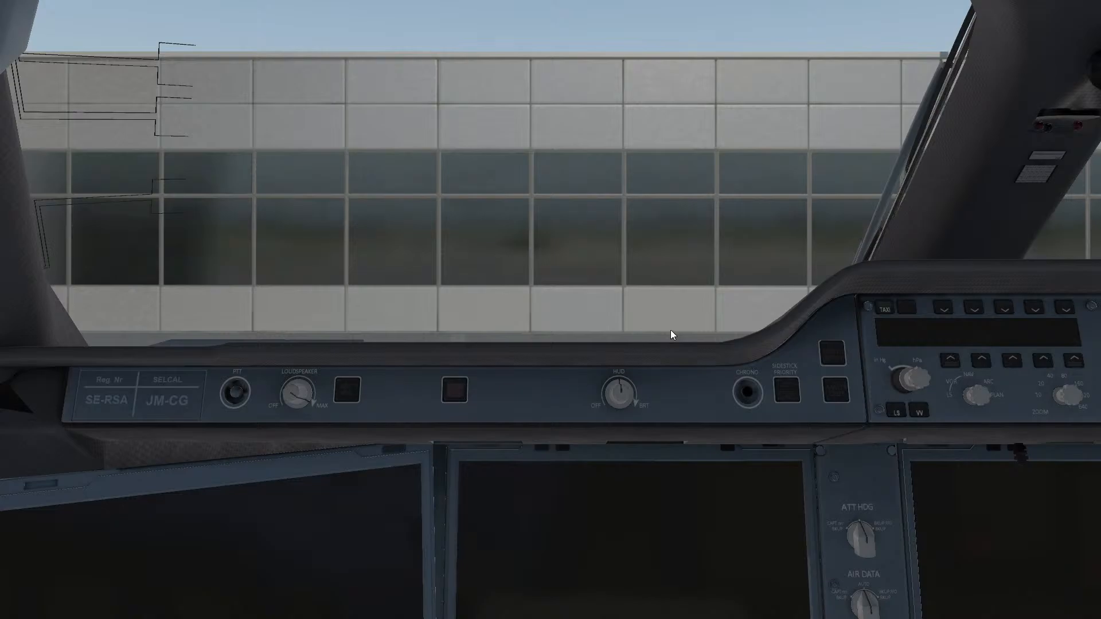
# Reload the scenery in the simulator with the cockpit view facing the terminal at Gate 29
pyautogui.press('KP_0')
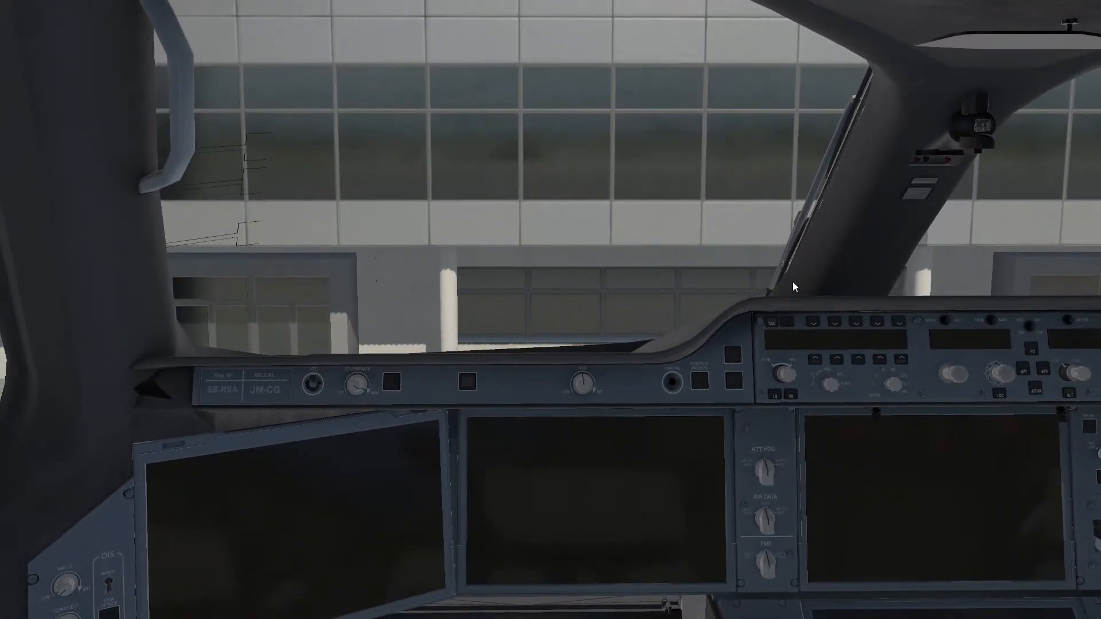
pyautogui.click(114, 10)
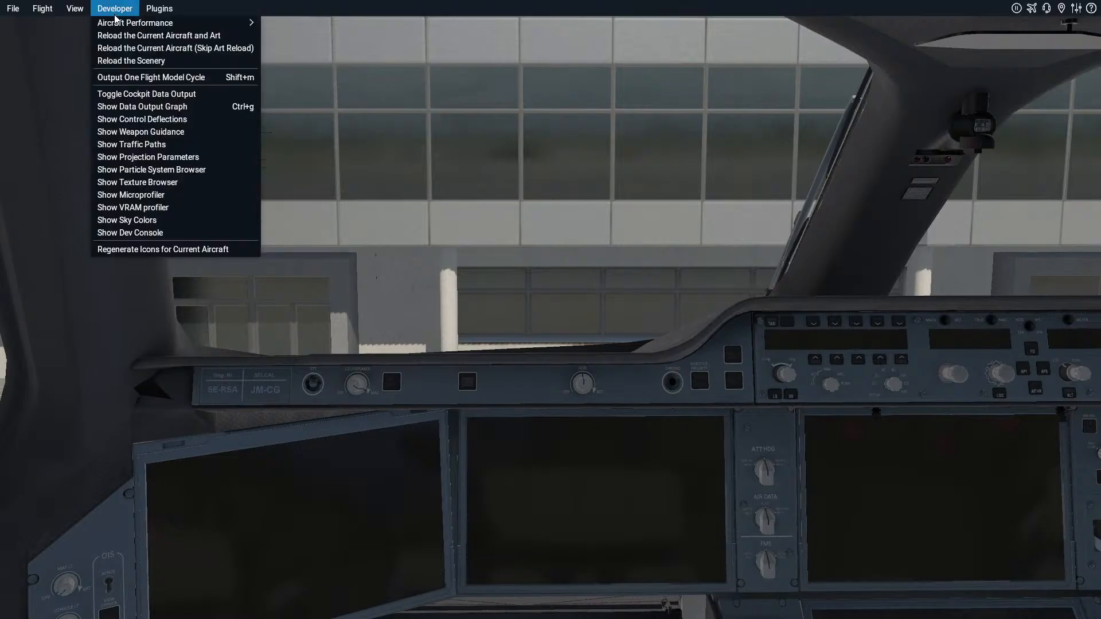
pyautogui.click(135, 60)
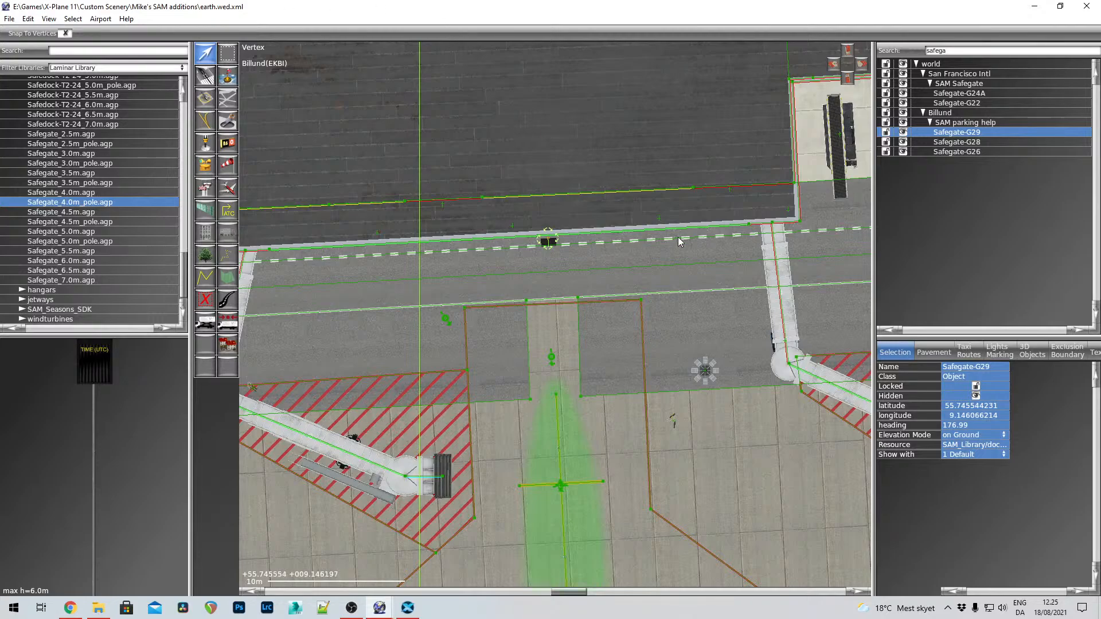
# In WorldEditor, examine the size and equipment type of the ramp starts at Gate 29, Gate 25 and the neighbouring stand
pyautogui.moveTo(1010, 413); pyautogui.dragTo(1087, 413)
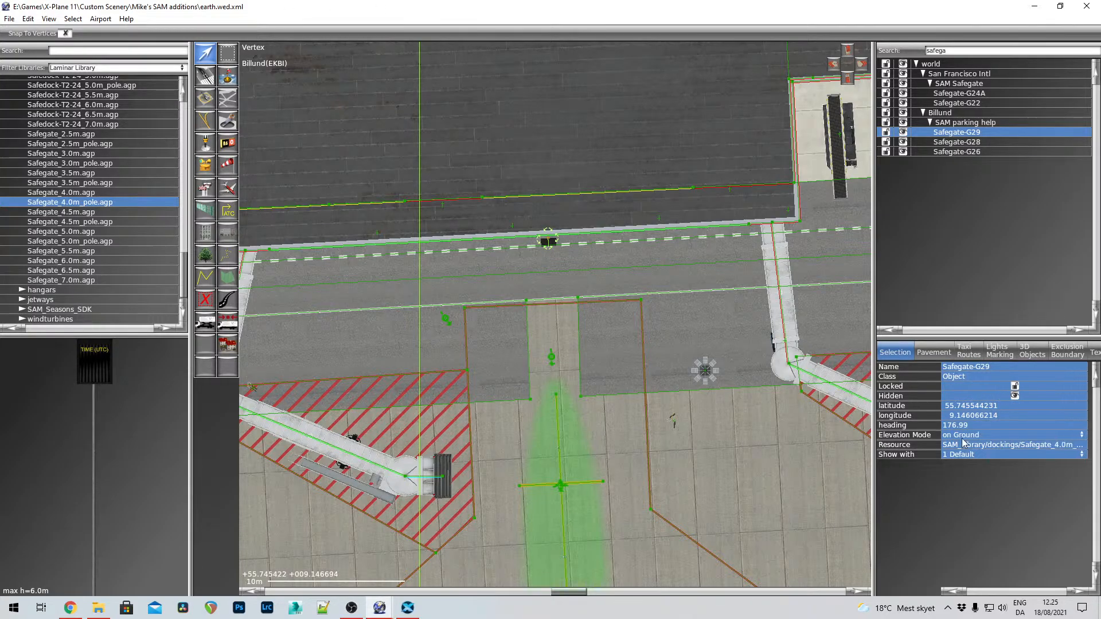
pyautogui.moveTo(658, 430); pyautogui.dragTo(657, 379, button='right')
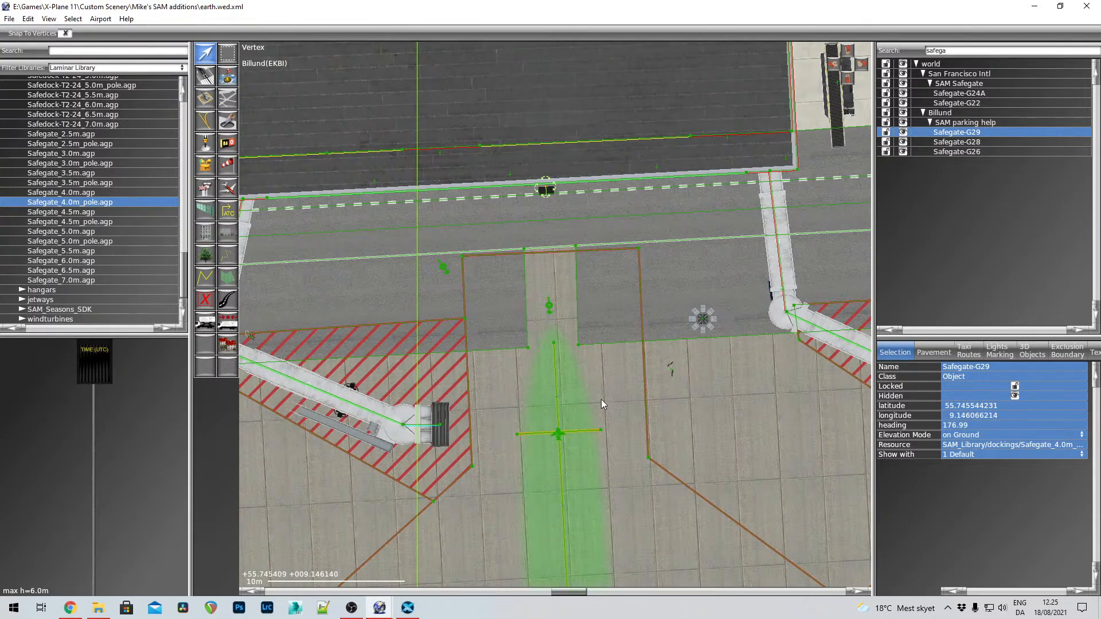
pyautogui.click(560, 433)
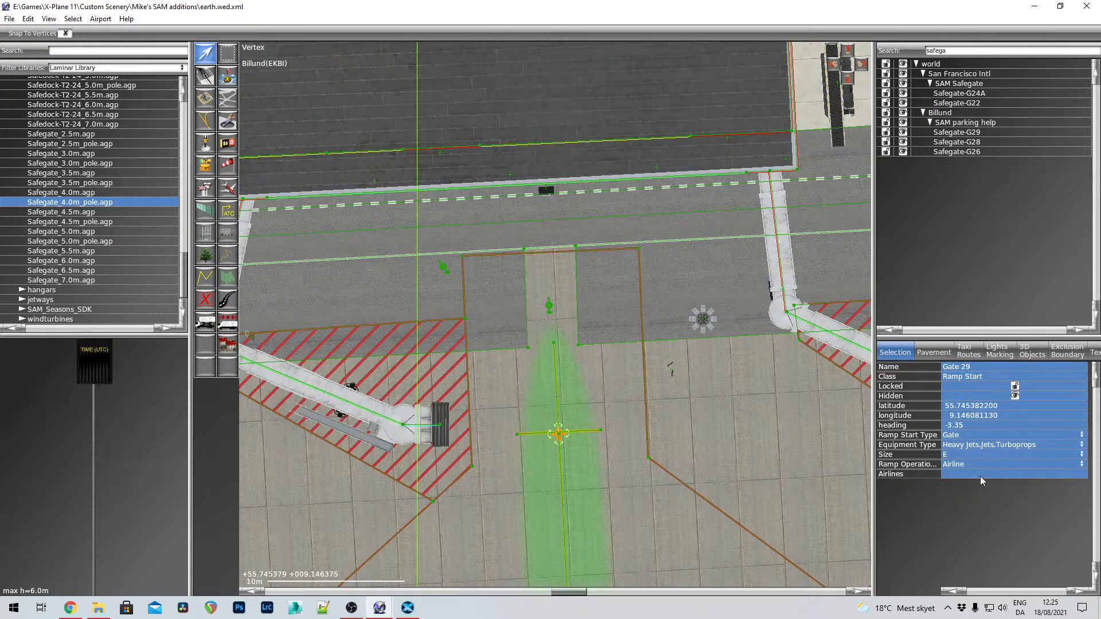
pyautogui.moveTo(683, 419); pyautogui.dragTo(964, 312, button='right')
pyautogui.moveTo(471, 333); pyautogui.dragTo(762, 236, button='right')
pyautogui.moveTo(548, 245); pyautogui.dragTo(653, 302, button='right')
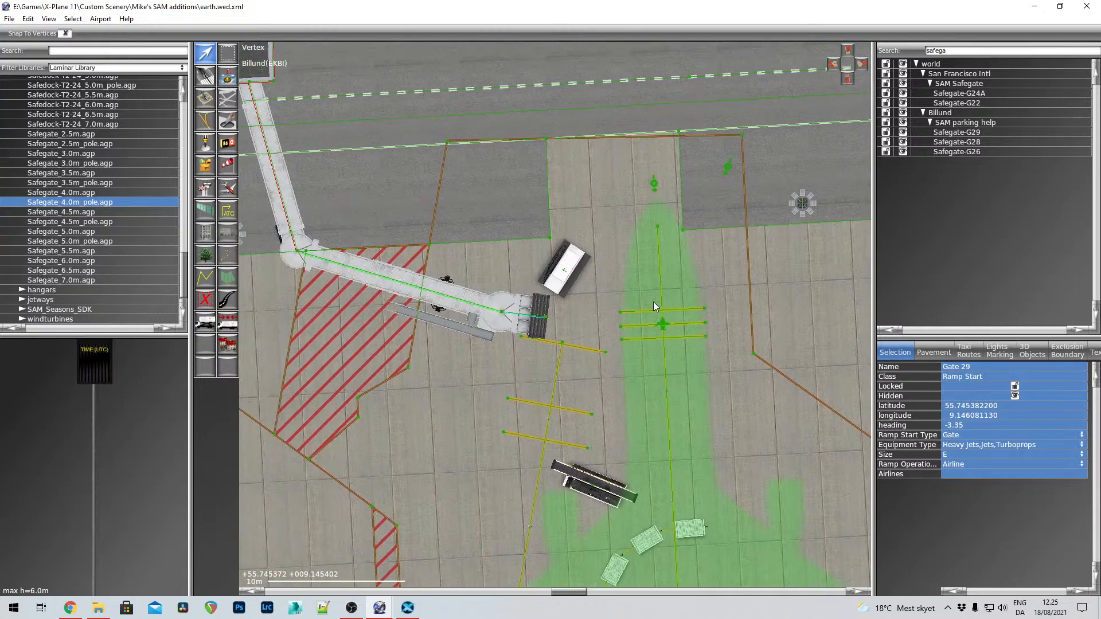
pyautogui.scroll(-6, 519, 333)
pyautogui.moveTo(468, 347); pyautogui.dragTo(487, 327, button='right')
pyautogui.click(462, 341)
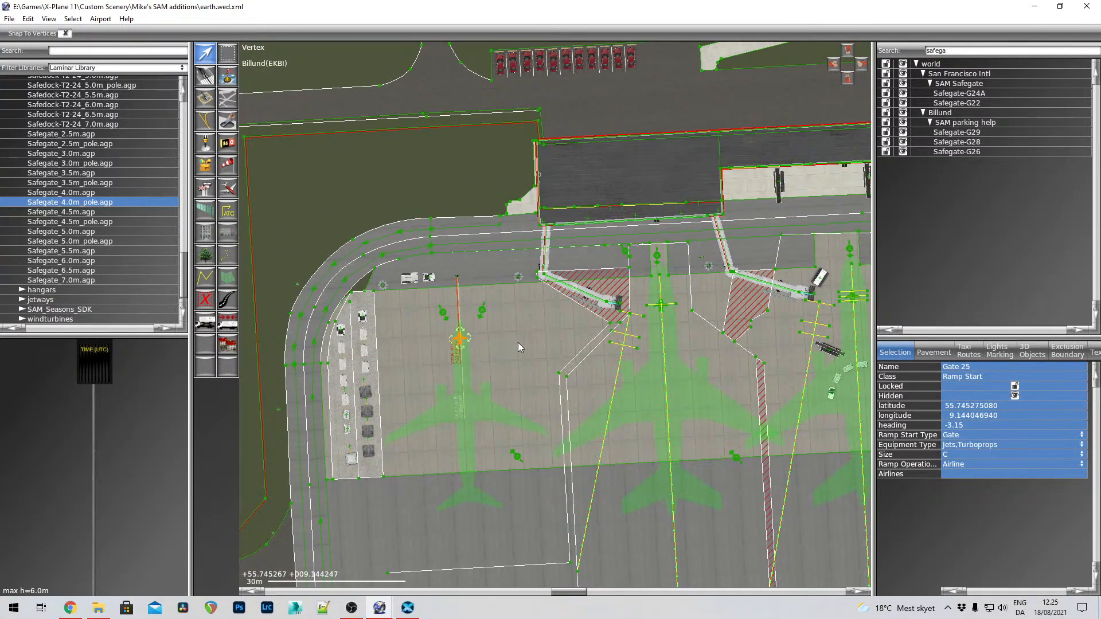
pyautogui.moveTo(622, 339); pyautogui.dragTo(491, 360, button='right')
pyautogui.click(532, 326)
pyautogui.moveTo(614, 368); pyautogui.dragTo(530, 367, button='right')
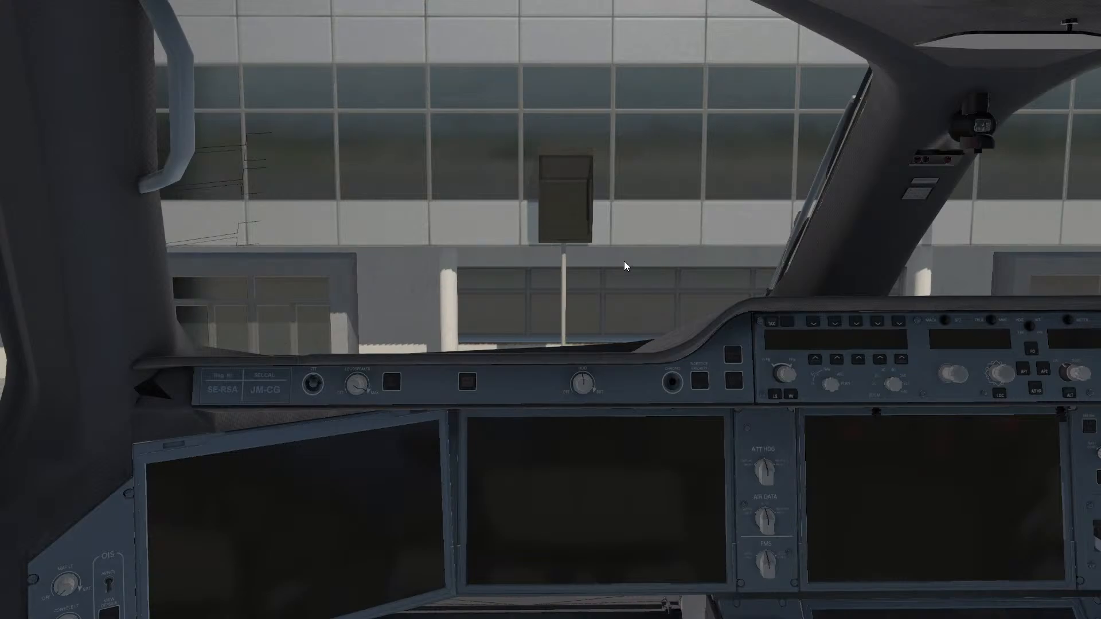
# In X-Plane, view the parked A350 from outside and circle it to inspect its position relative to the Safegate and jetways
pyautogui.hotkey('shift', '4')
pyautogui.press('Up')
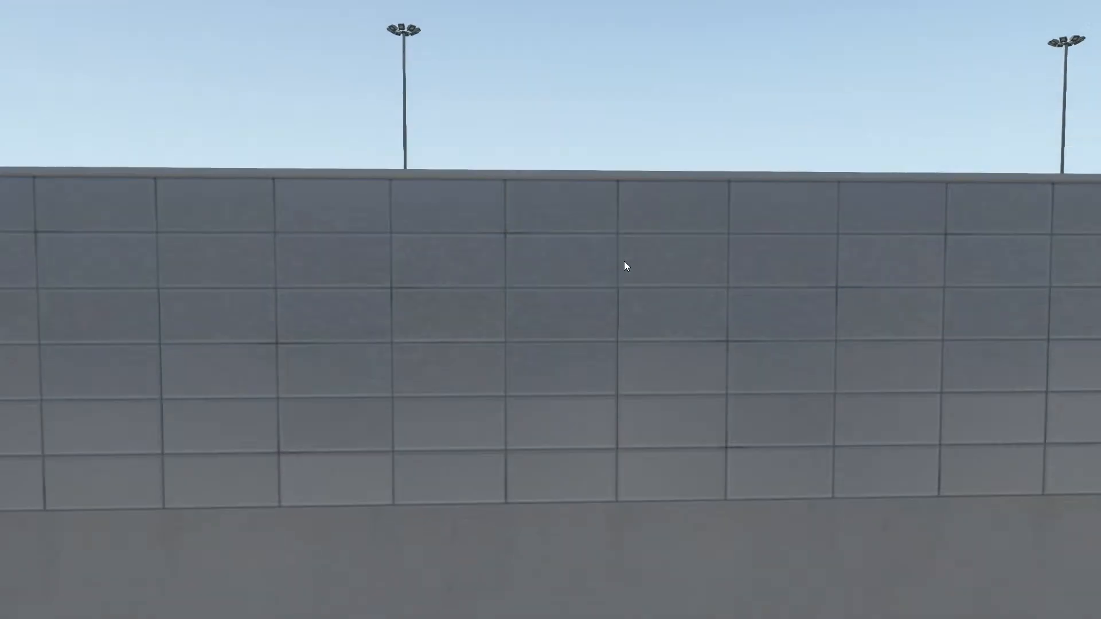
pyautogui.press('Left')
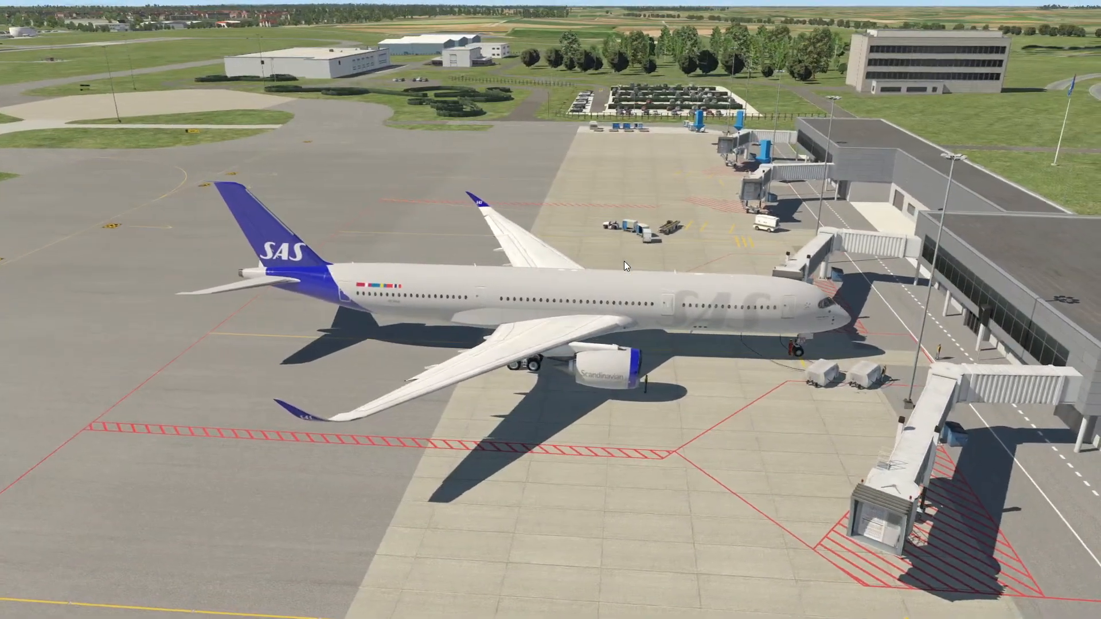
pyautogui.press('Left')
pyautogui.press('Up')
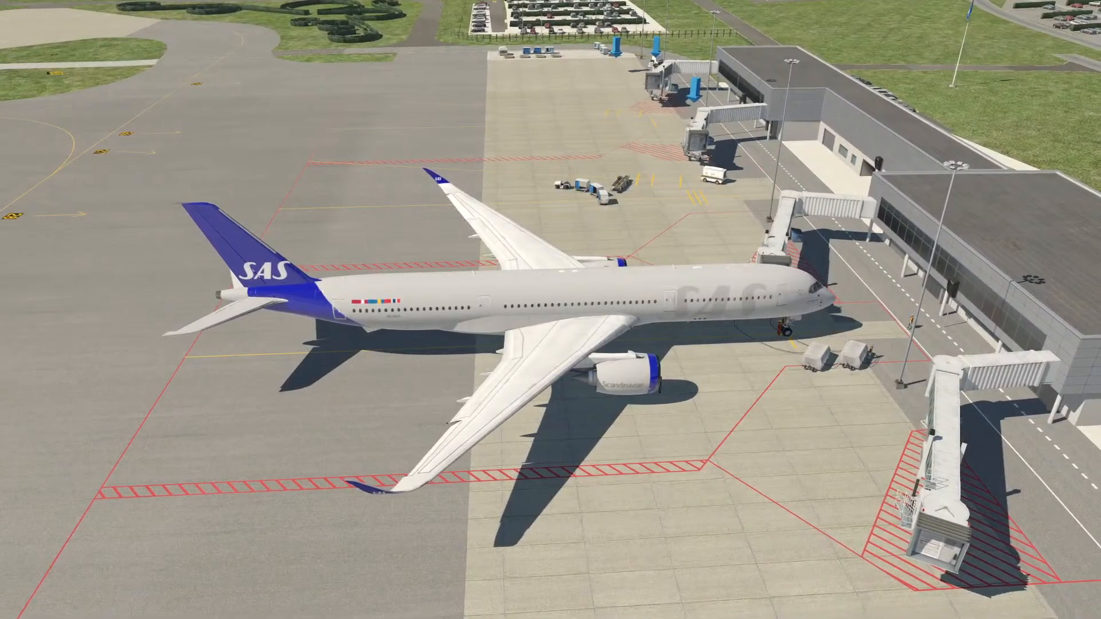
pyautogui.press('Left')
pyautogui.press('Left')
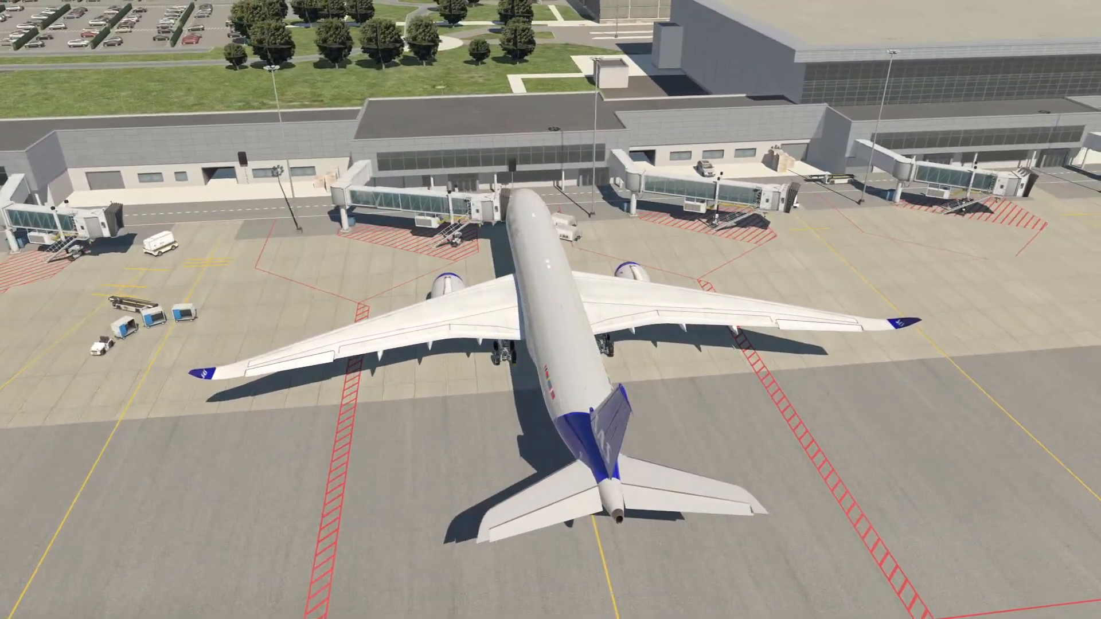
pyautogui.press('Right')
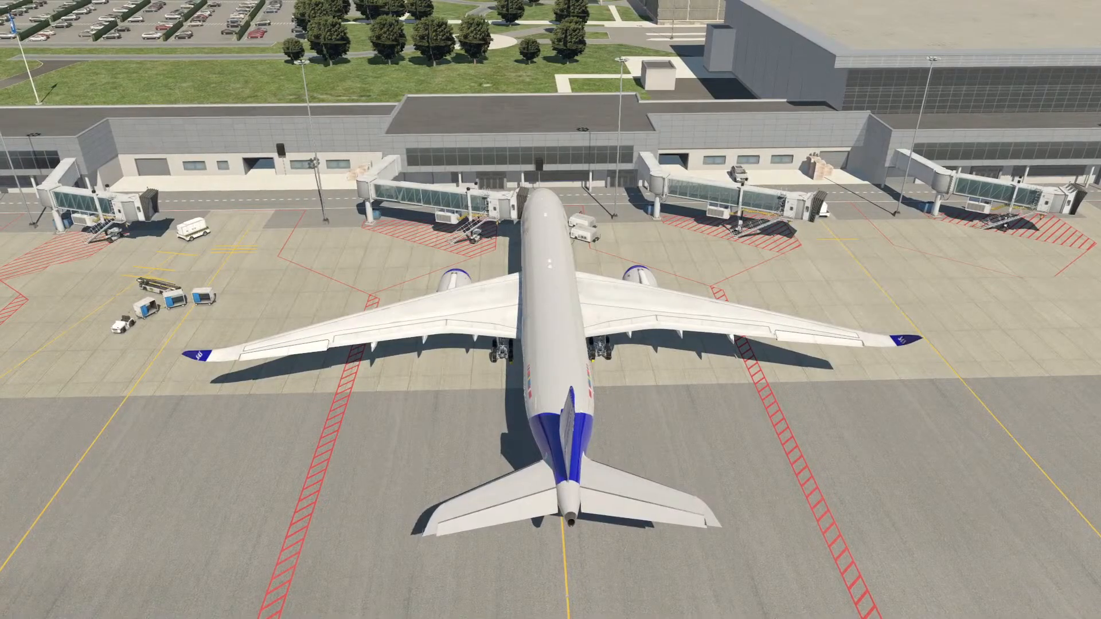
pyautogui.press('Left')
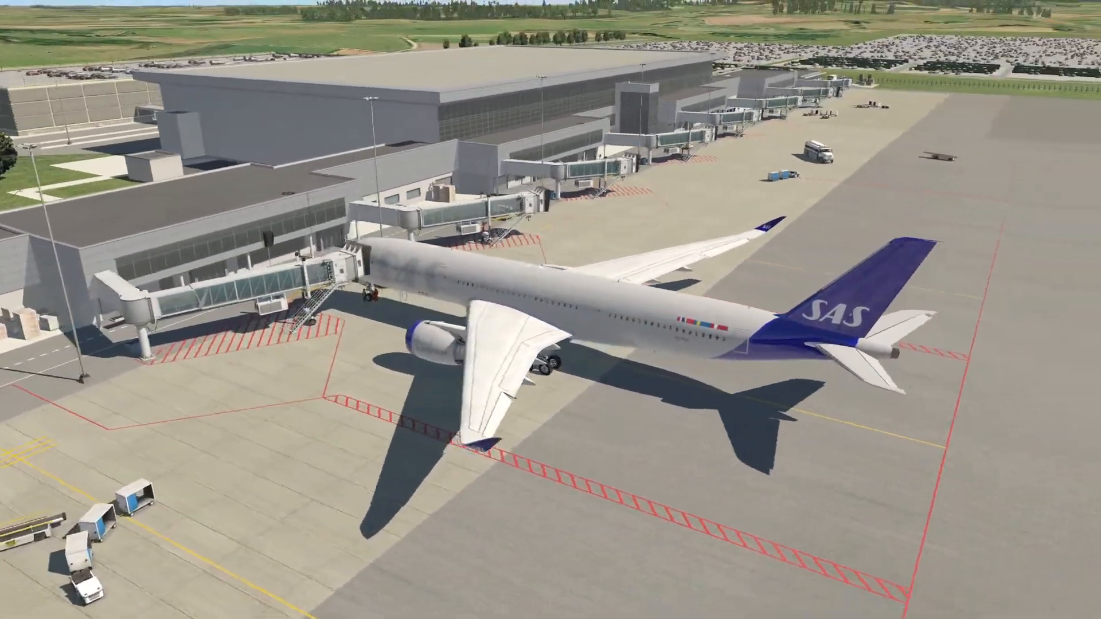
pyautogui.press('Left')
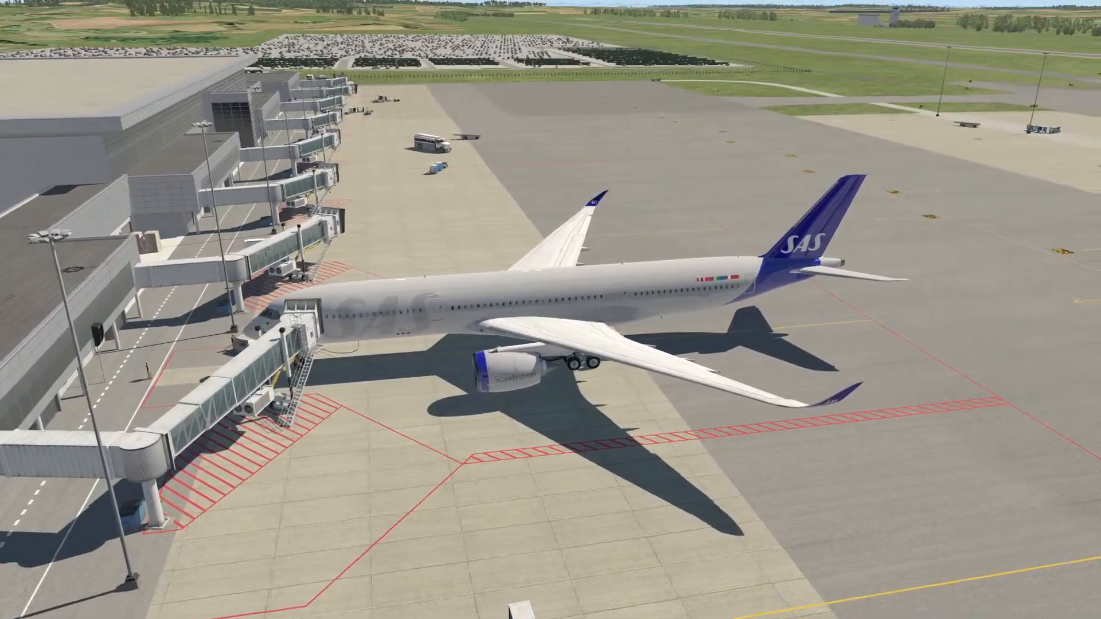
pyautogui.press('Left')
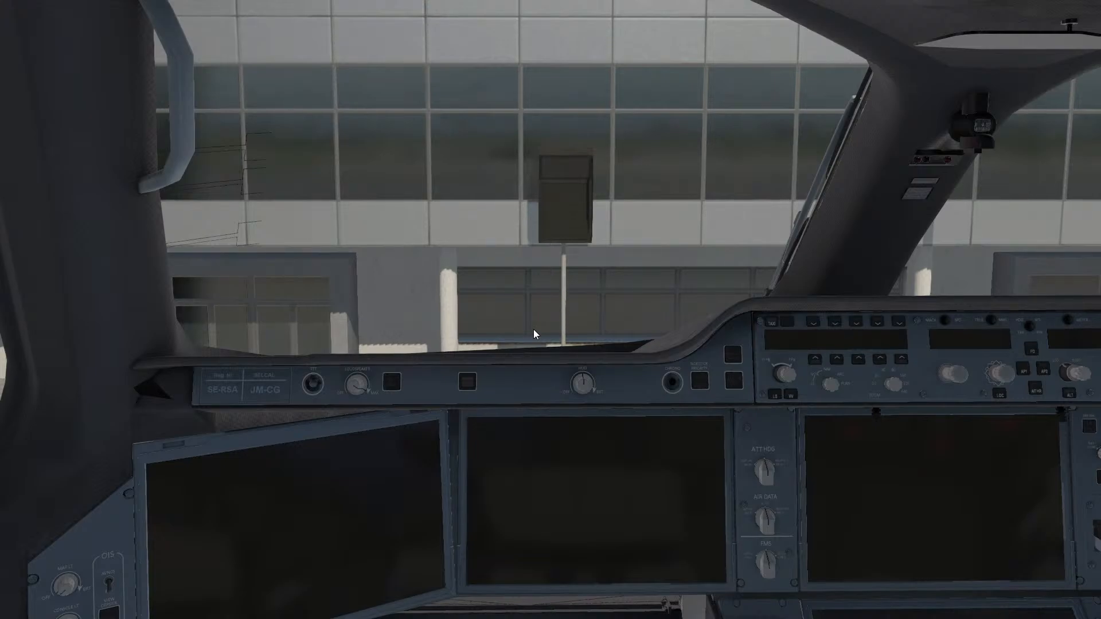
# Start a new flight with the Boeing 737-800X (4k) at Billund (EKBI), Gate 29, ending the current flight
pyautogui.click(1032, 7)
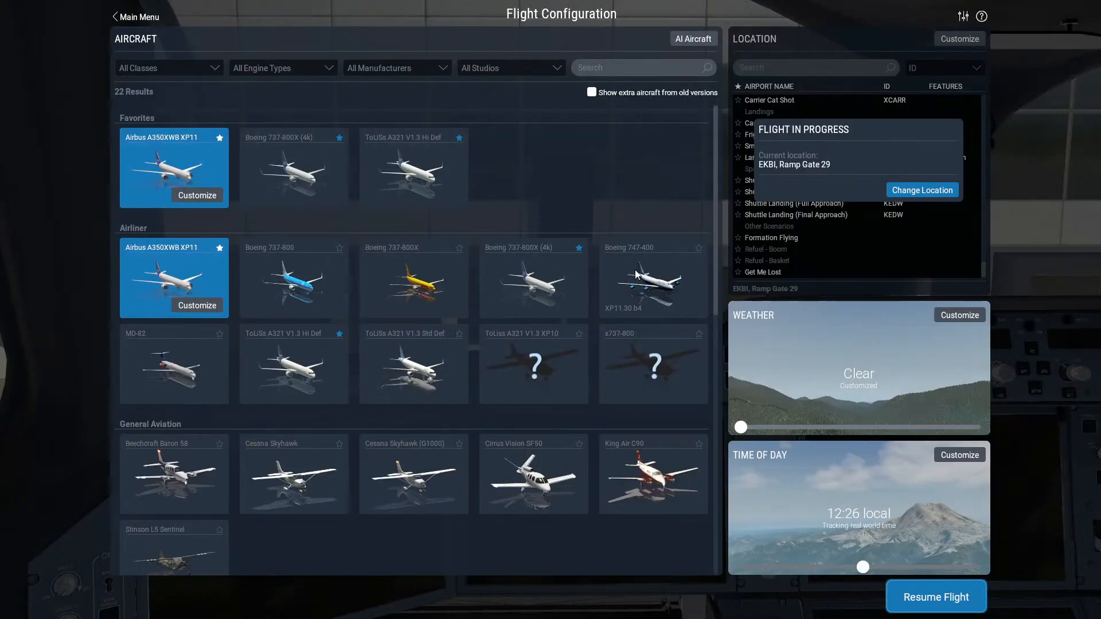
pyautogui.click(412, 177)
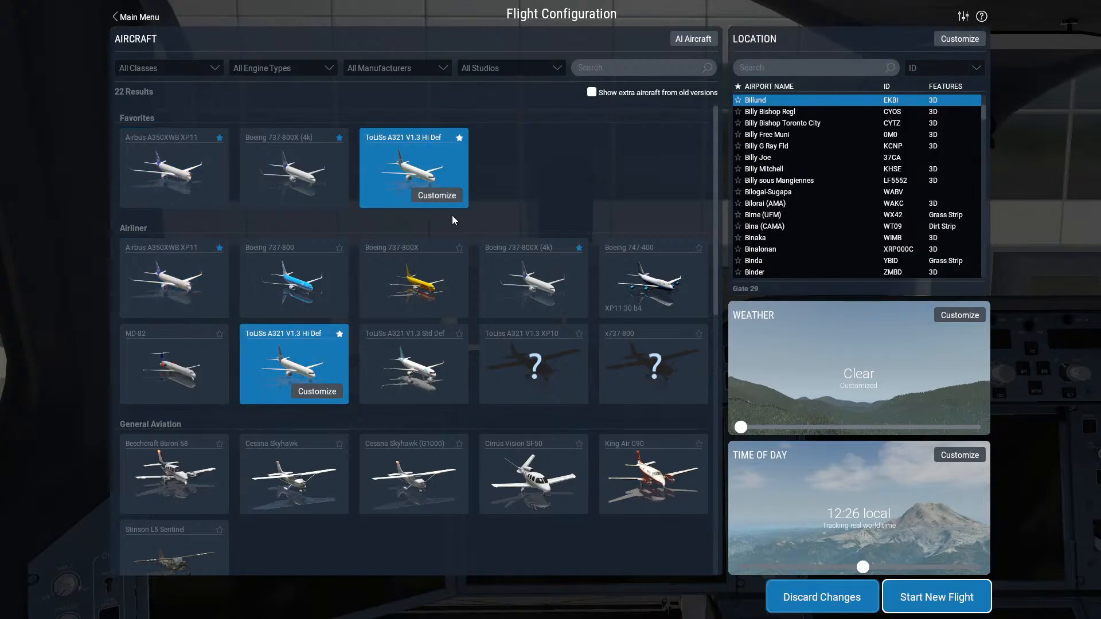
pyautogui.click(292, 163)
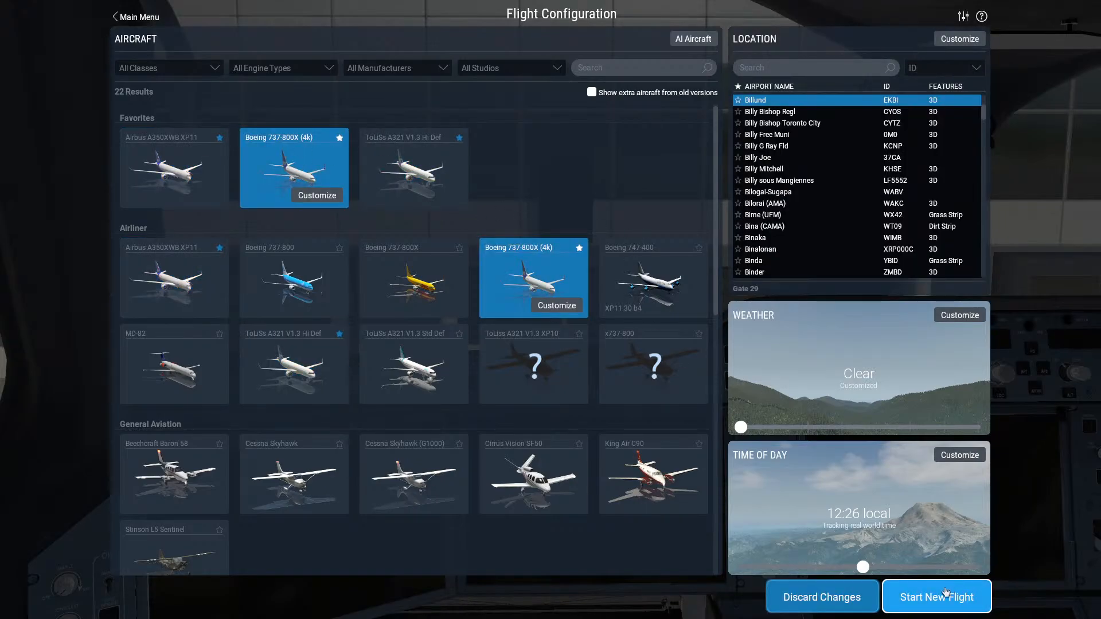
pyautogui.click(896, 122)
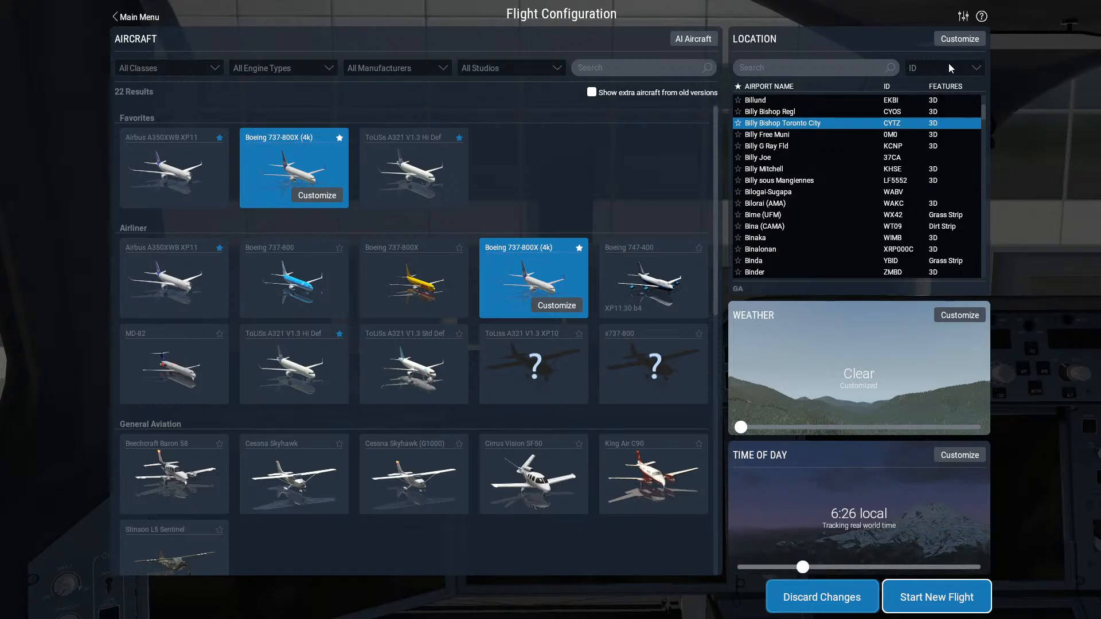
pyautogui.click(806, 100)
pyautogui.click(960, 38)
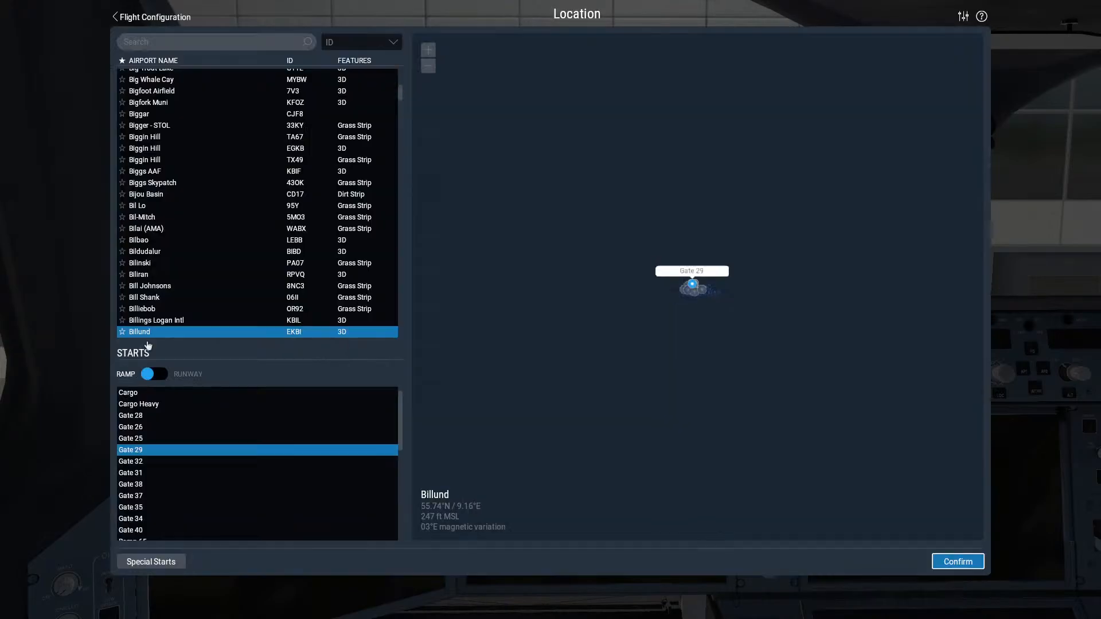
pyautogui.click(943, 561)
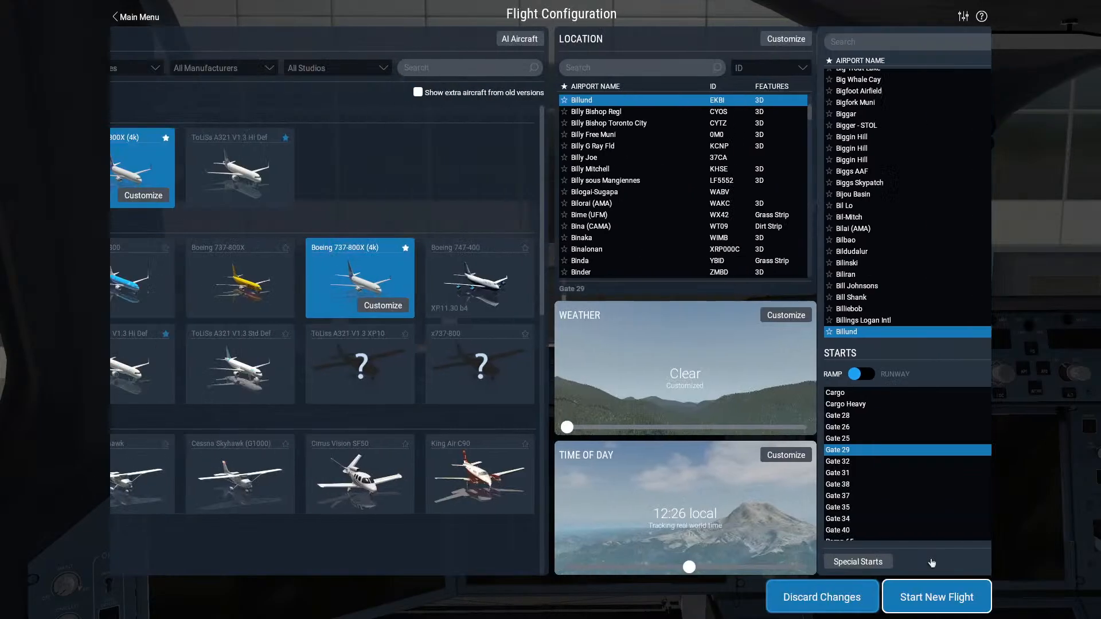
pyautogui.click(937, 597)
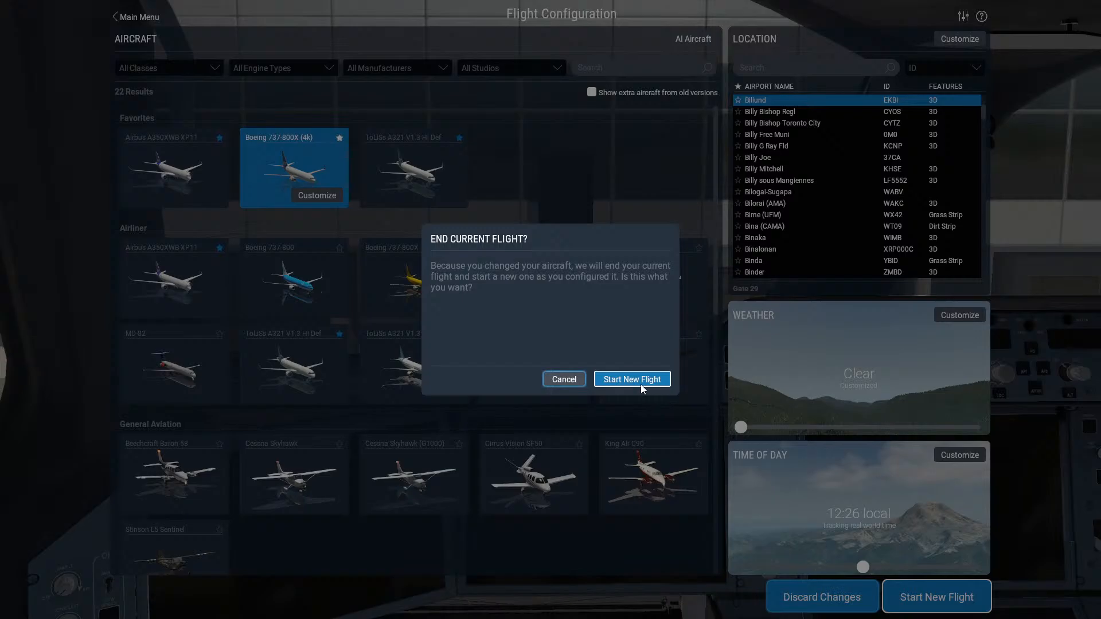
pyautogui.click(633, 380)
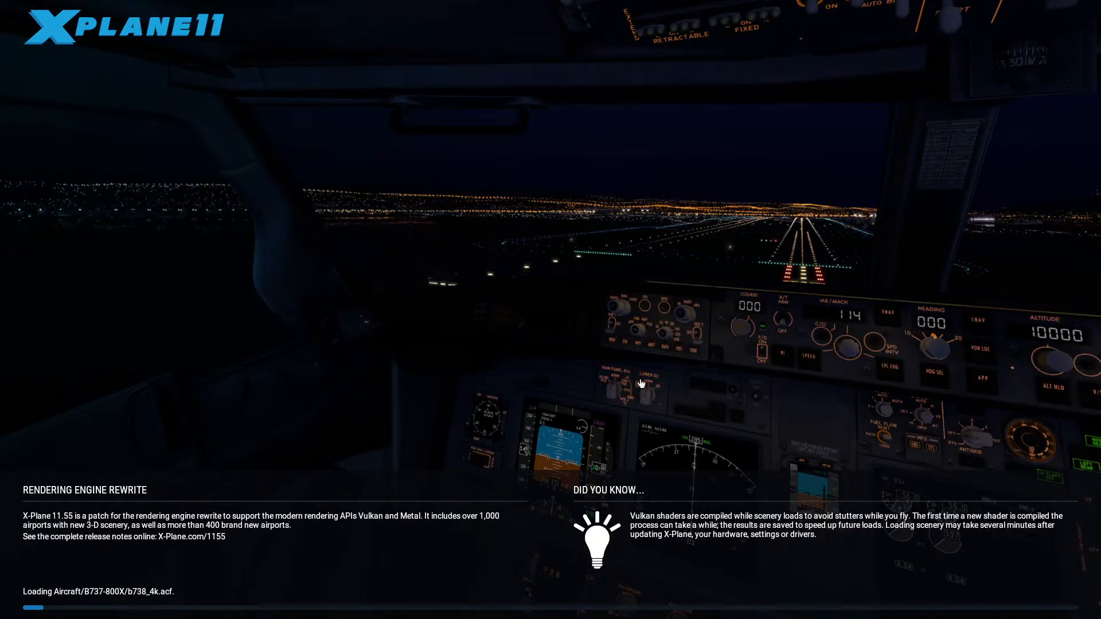
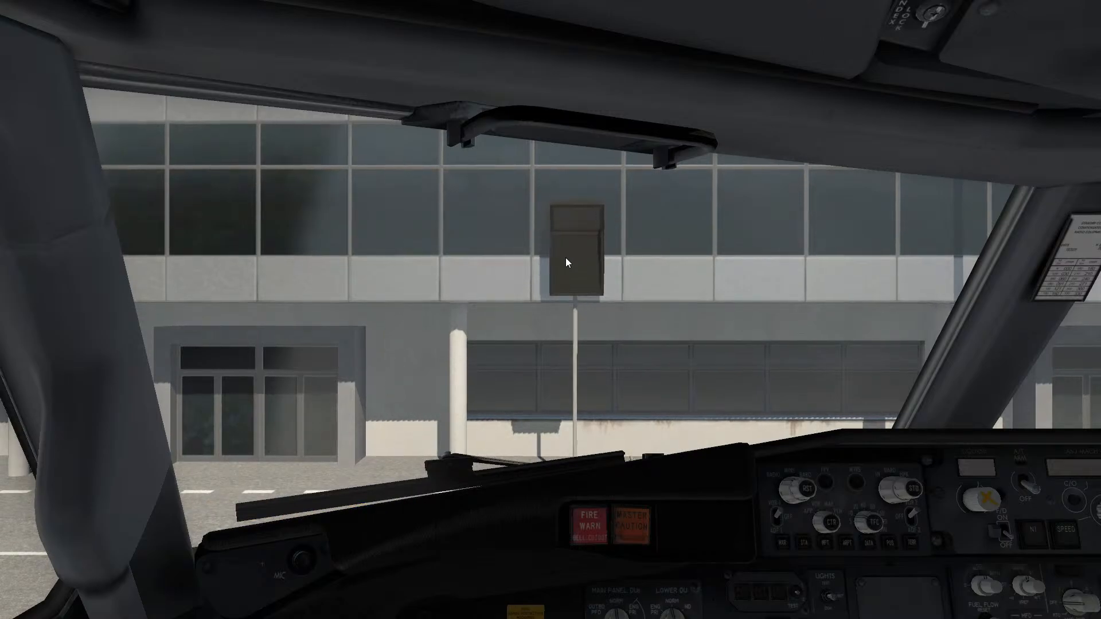
pyautogui.click(160, 9)
pyautogui.moveTo(189, 203)
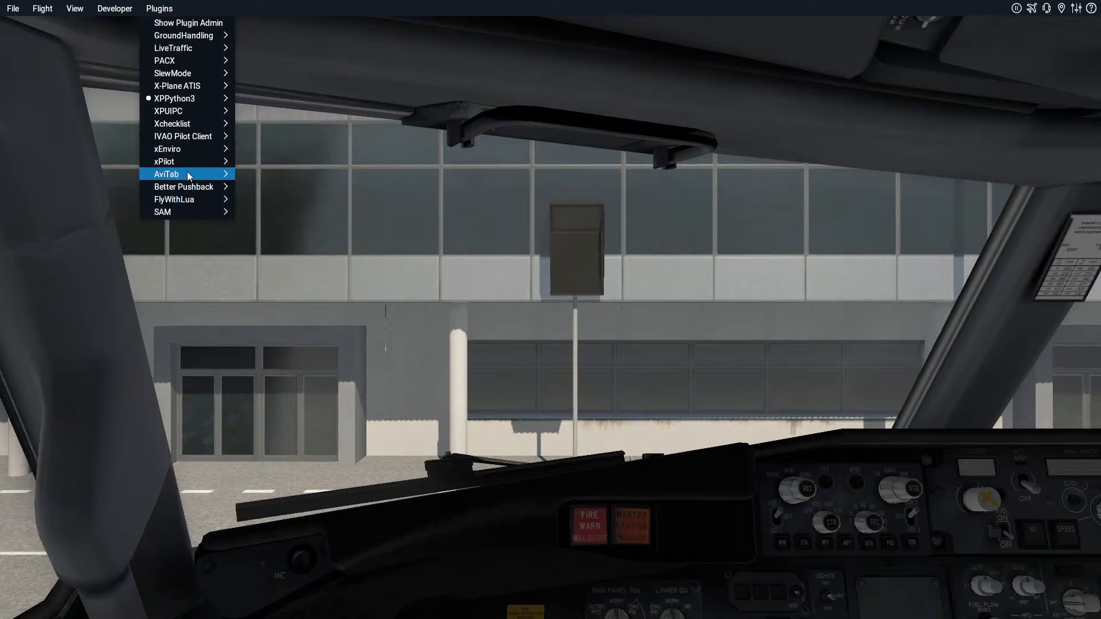
pyautogui.click(631, 148)
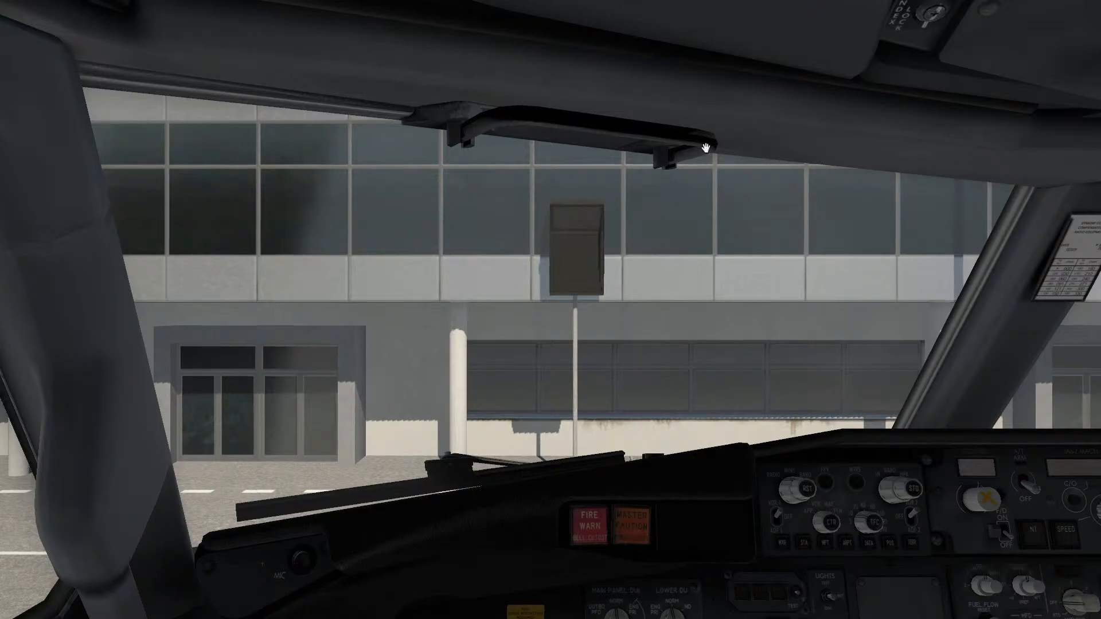
# Switch to WorldEditor, check the stands beside Gate 26 and select Billund's SAM parking help group
pyautogui.hotkey('alt', 'Tab')
pyautogui.moveTo(756, 262); pyautogui.dragTo(672, 273, button='right')
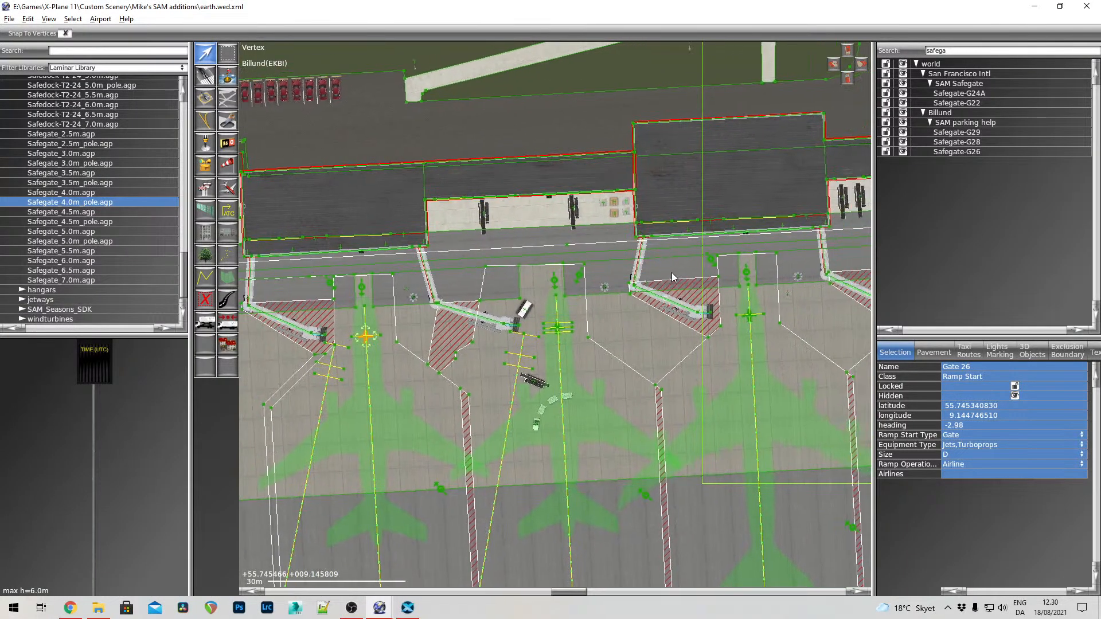
pyautogui.moveTo(736, 240); pyautogui.dragTo(598, 255, button='right')
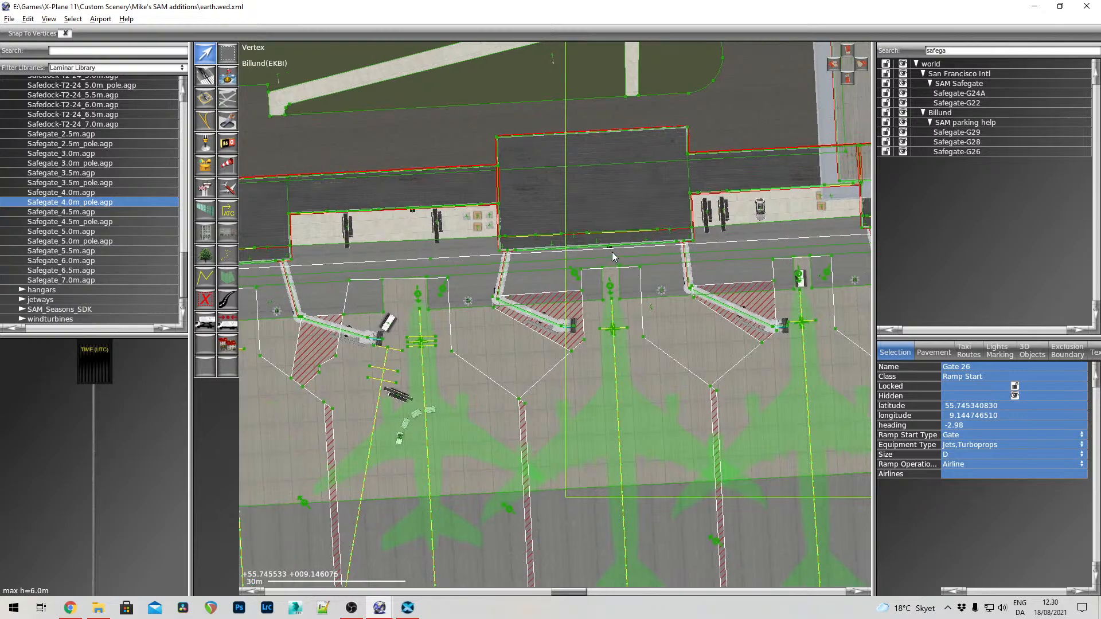
pyautogui.scroll(2, 613, 251)
pyautogui.scroll(2, 611, 249)
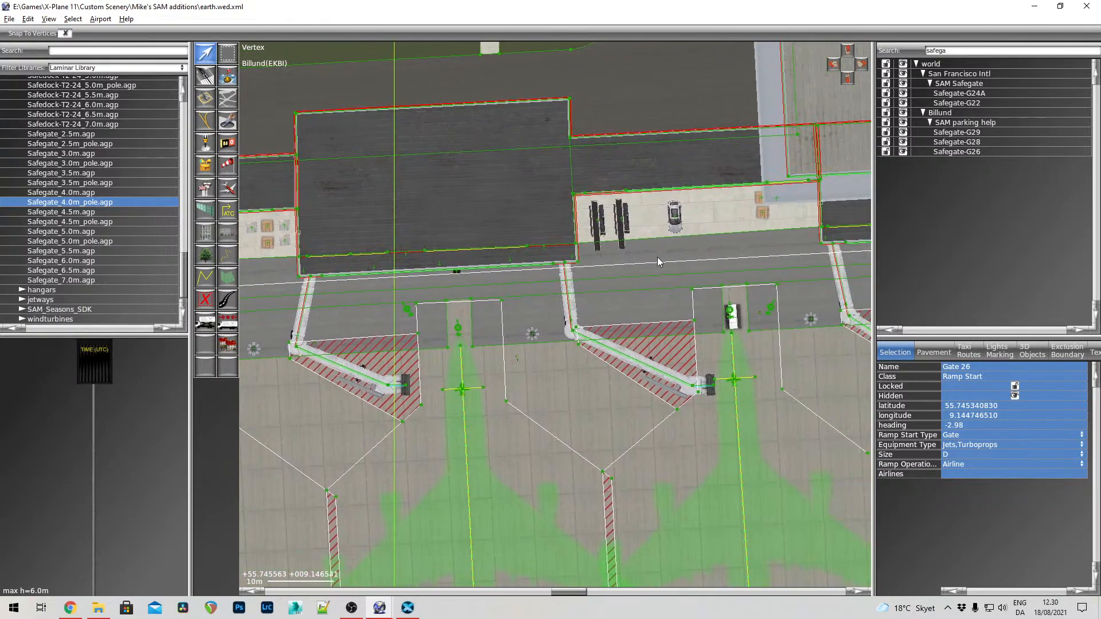
pyautogui.moveTo(648, 272); pyautogui.dragTo(696, 166, button='right')
pyautogui.moveTo(643, 349); pyautogui.dragTo(650, 212, button='right')
pyautogui.moveTo(627, 431); pyautogui.dragTo(634, 256, button='right')
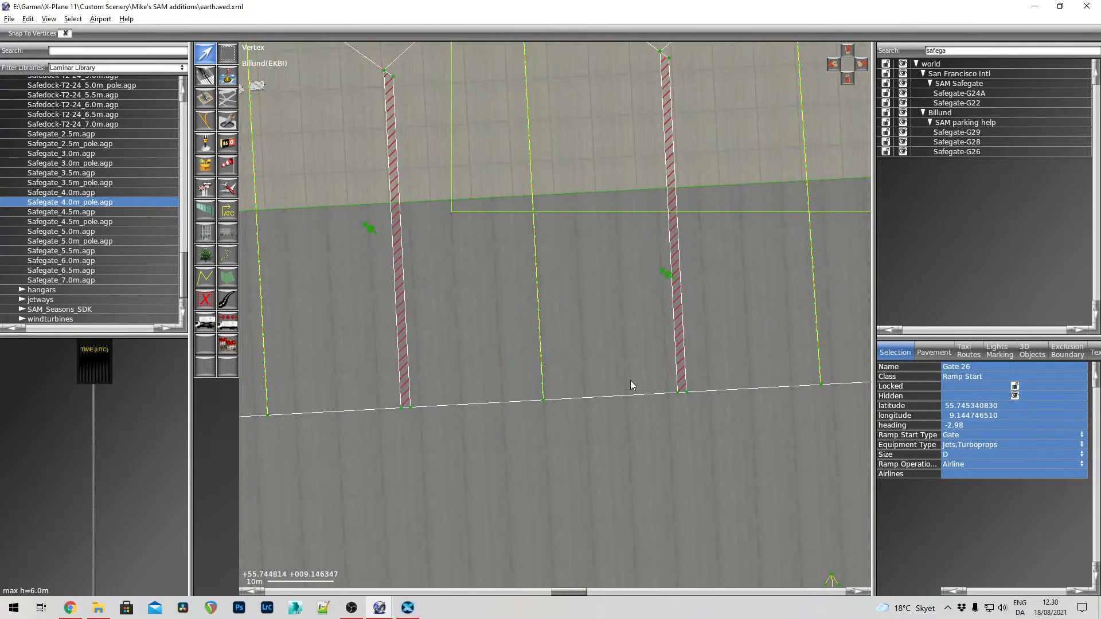
pyautogui.moveTo(632, 387); pyautogui.dragTo(637, 273, button='right')
pyautogui.click(982, 124)
# Place a Safegate_4.0m_pole object near the terminal wall ahead of the stand with the parked vehicle, facing down its centreline
pyautogui.moveTo(768, 352)
pyautogui.mouseDown(button='right')
pyautogui.moveTo(724, 218)
pyautogui.moveTo(724, 313)
pyautogui.mouseUp(button='right')
pyautogui.moveTo(717, 78)
pyautogui.mouseDown(button='right')
pyautogui.moveTo(704, 243)
pyautogui.moveTo(621, 274)
pyautogui.mouseUp(button='right')
pyautogui.moveTo(770, 370); pyautogui.dragTo(689, 221, button='right')
pyautogui.moveTo(641, 163); pyautogui.dragTo(637, 310, button='right')
pyautogui.moveTo(642, 122); pyautogui.dragTo(635, 284, button='right')
pyautogui.moveTo(629, 150); pyautogui.dragTo(642, 368, button='right')
pyautogui.scroll(5, 568, 192)
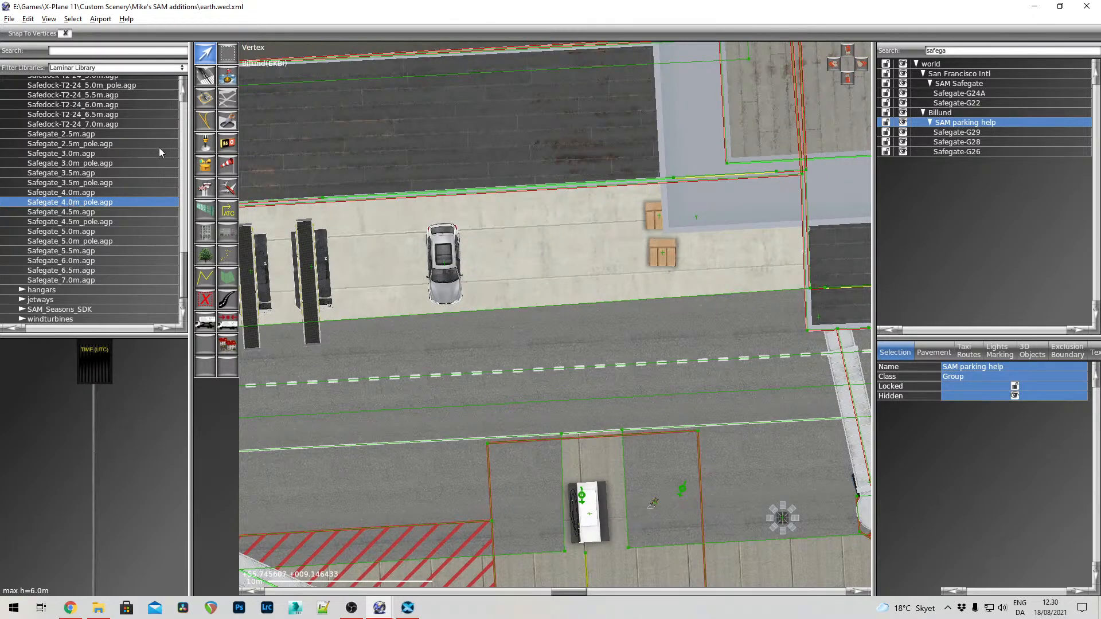
pyautogui.click(205, 232)
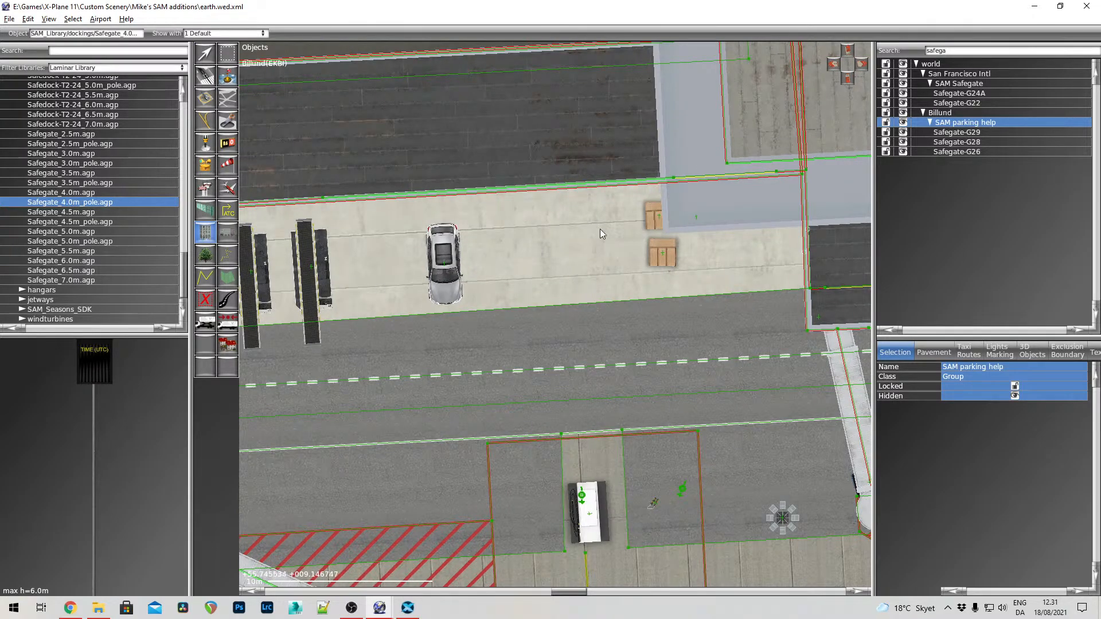
pyautogui.moveTo(590, 309); pyautogui.dragTo(576, 225, button='right')
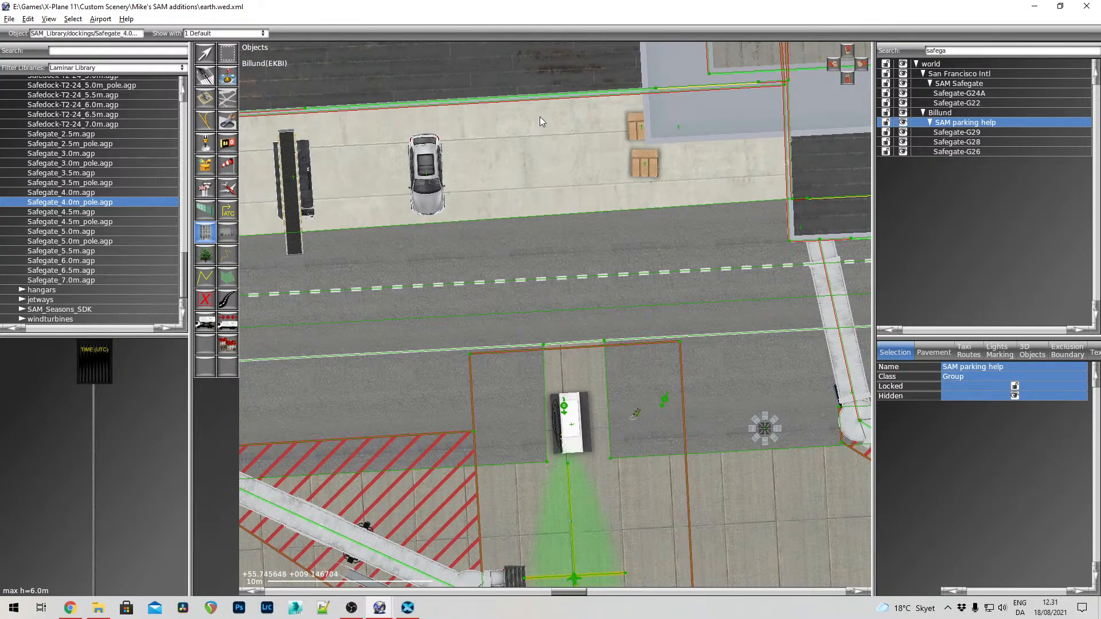
pyautogui.moveTo(539, 108); pyautogui.dragTo(569, 481)
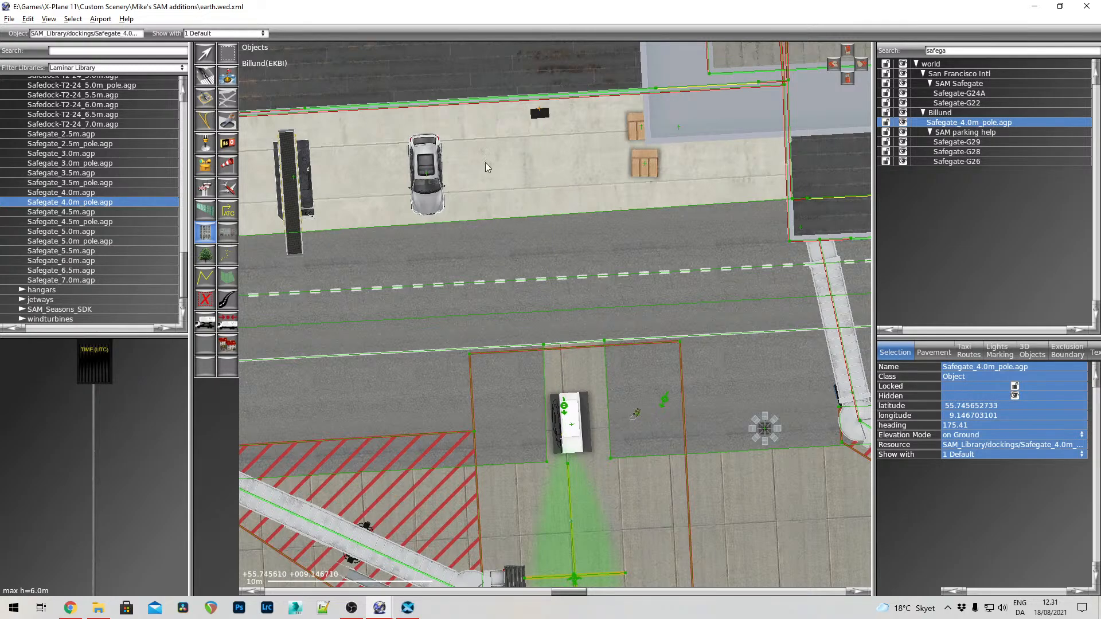
# Nudge the new Safegate towards the terminal wall, turn it to a heading of about 176.04, and check its height in tilted view
pyautogui.click(213, 53)
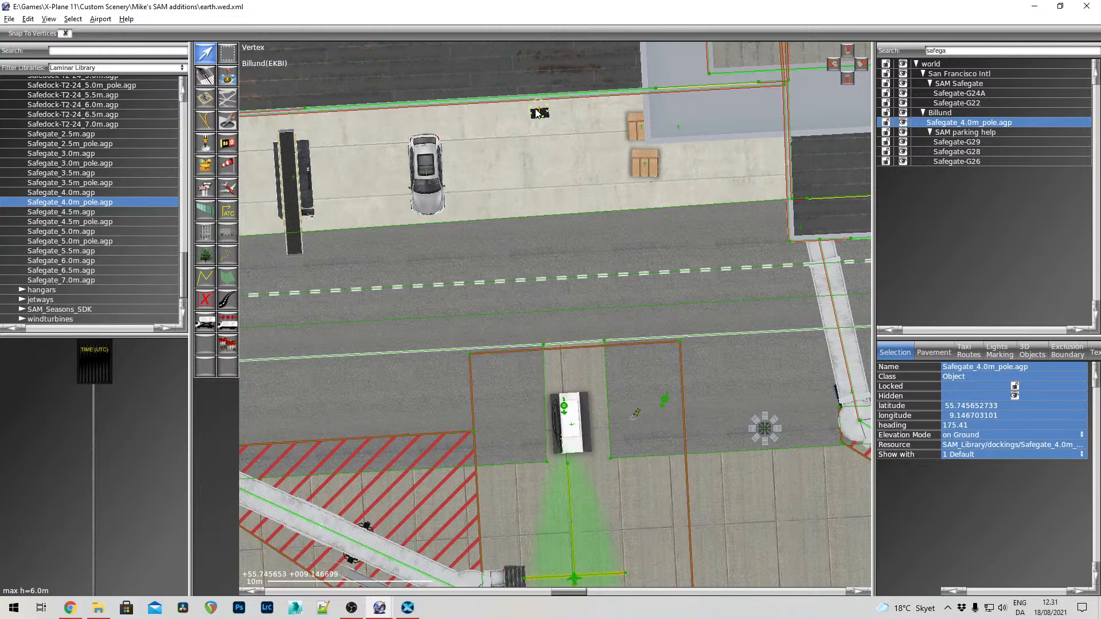
pyautogui.moveTo(540, 113); pyautogui.dragTo(569, 476)
pyautogui.click(848, 53)
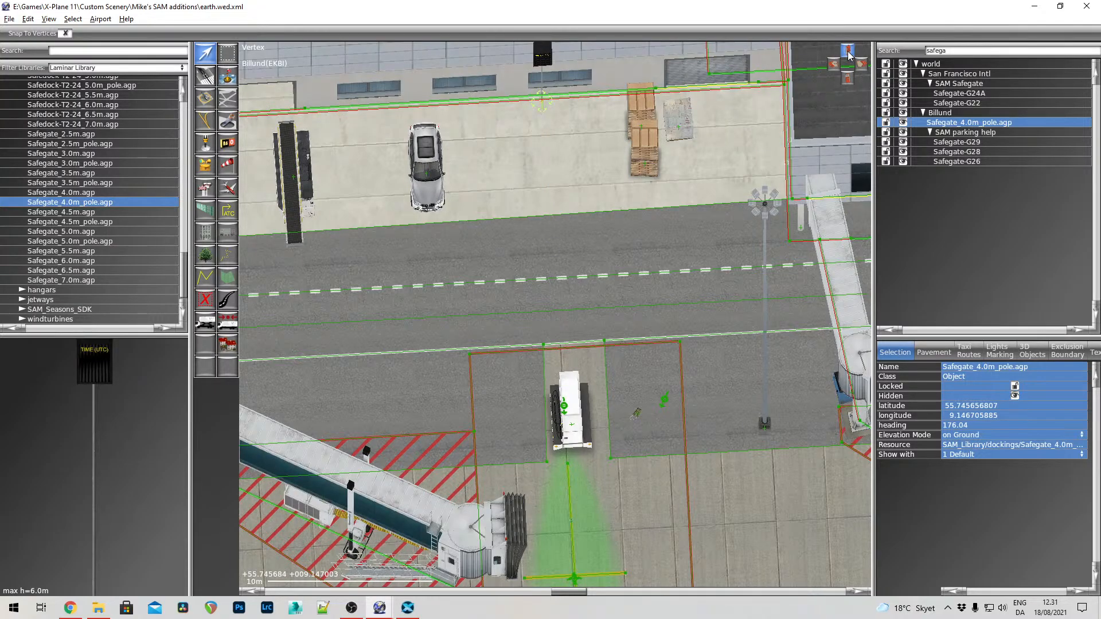
pyautogui.click(848, 53)
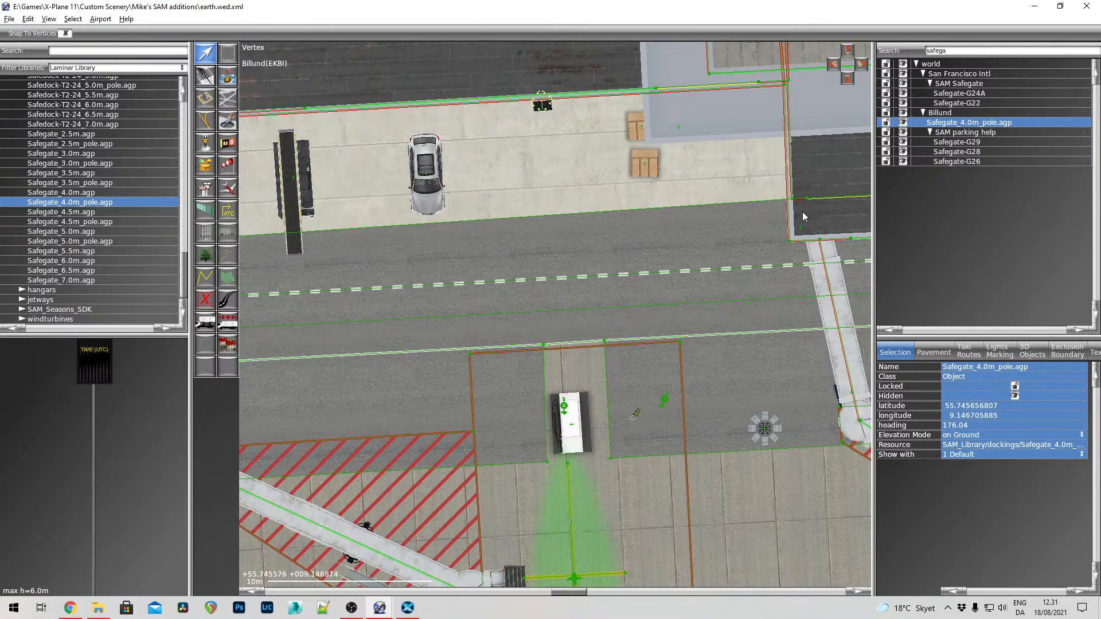
# Move the new Safegate to the end of the SAM parking help group and name it Safegate-G314
pyautogui.moveTo(953, 124)
pyautogui.mouseDown()
pyautogui.moveTo(969, 150)
pyautogui.moveTo(968, 139)
pyautogui.mouseUp()
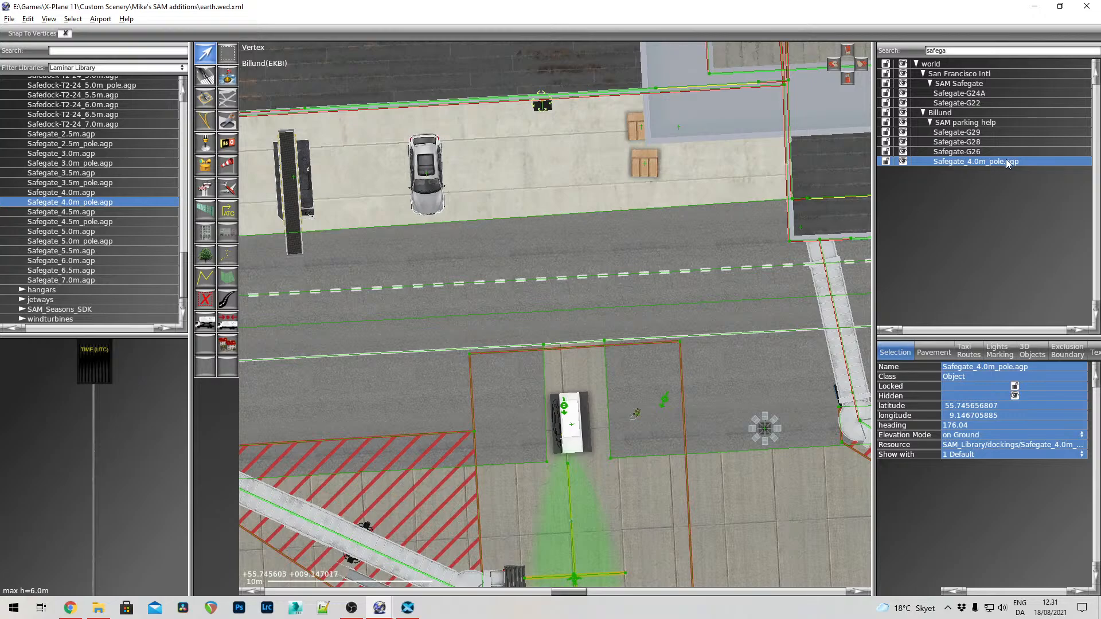
pyautogui.doubleClick(990, 161)
pyautogui.write('Sa')
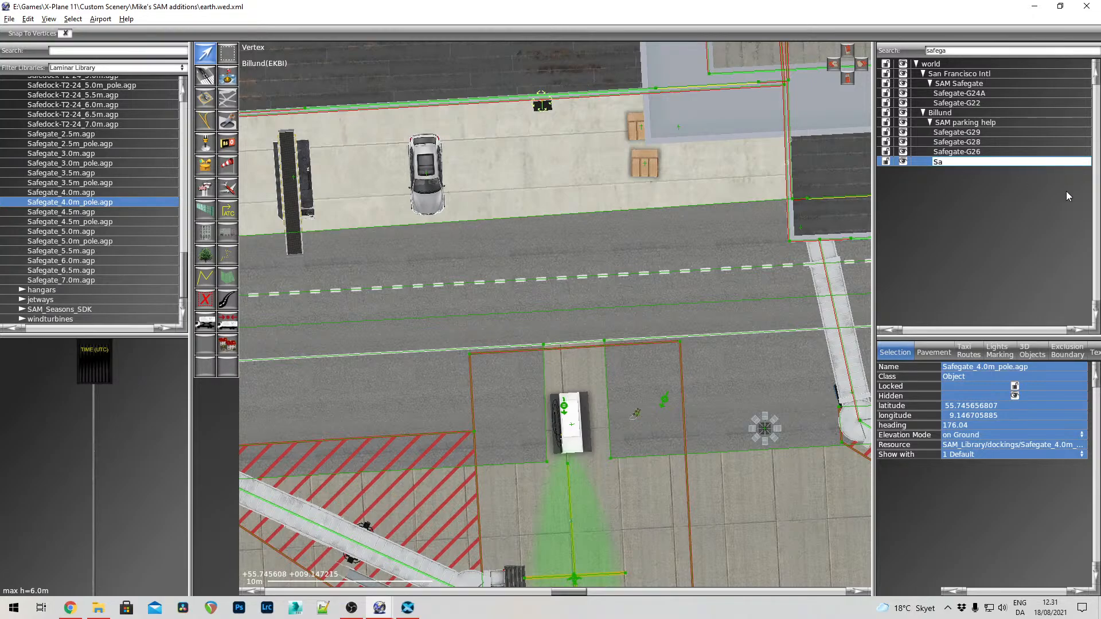
pyautogui.write('fegate-G314')
pyautogui.press('Return')
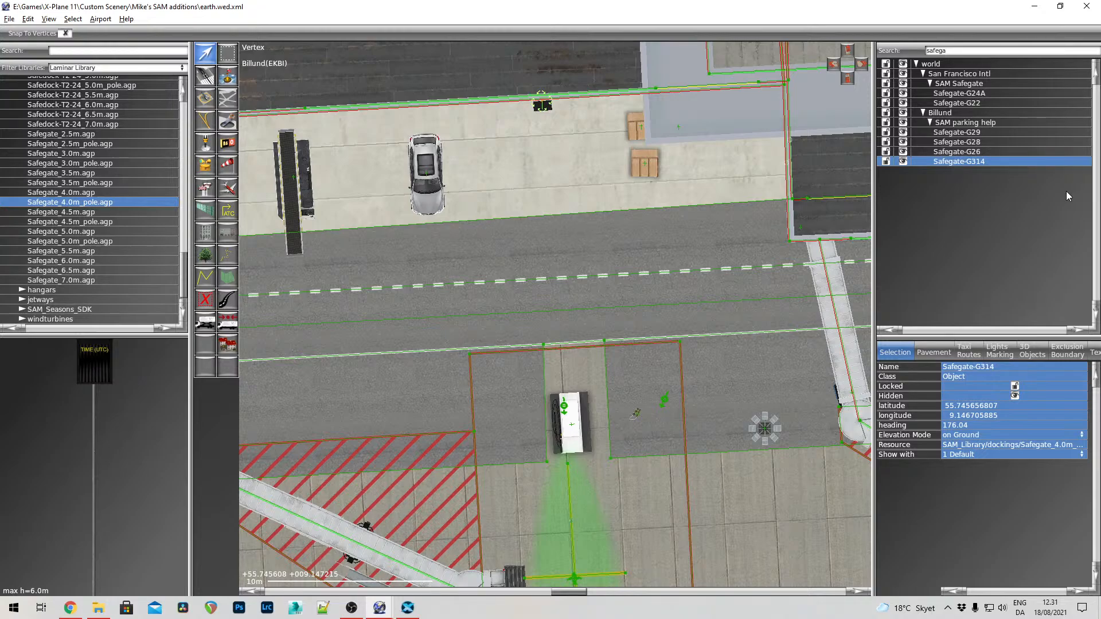
# Correct the name of the Safegate object to Safegate-G31
pyautogui.doubleClick(962, 161)
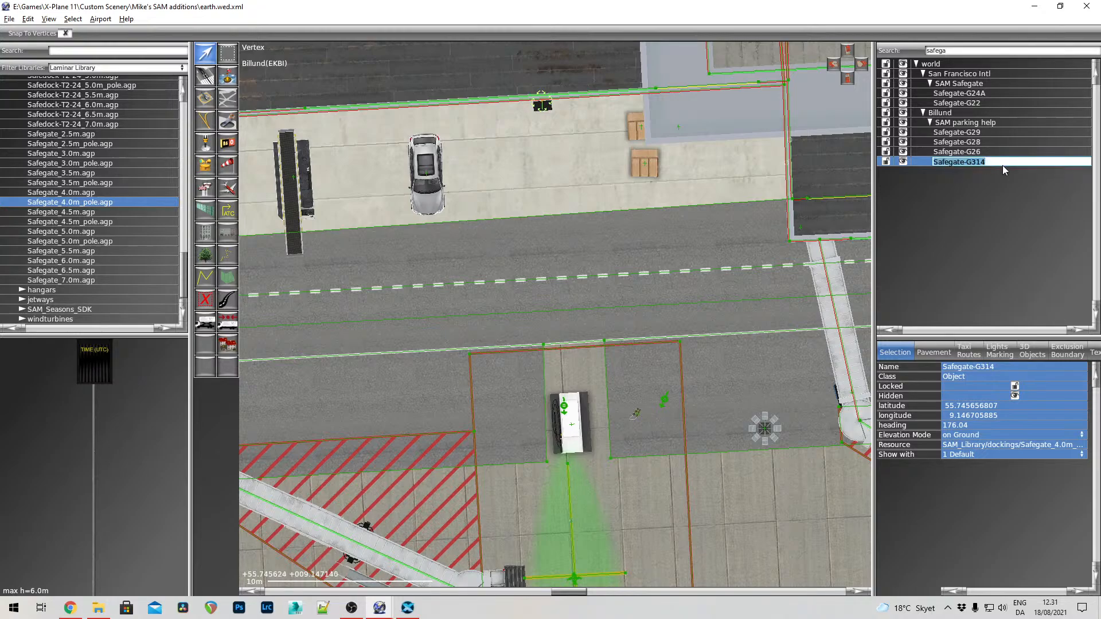
pyautogui.press('Return')
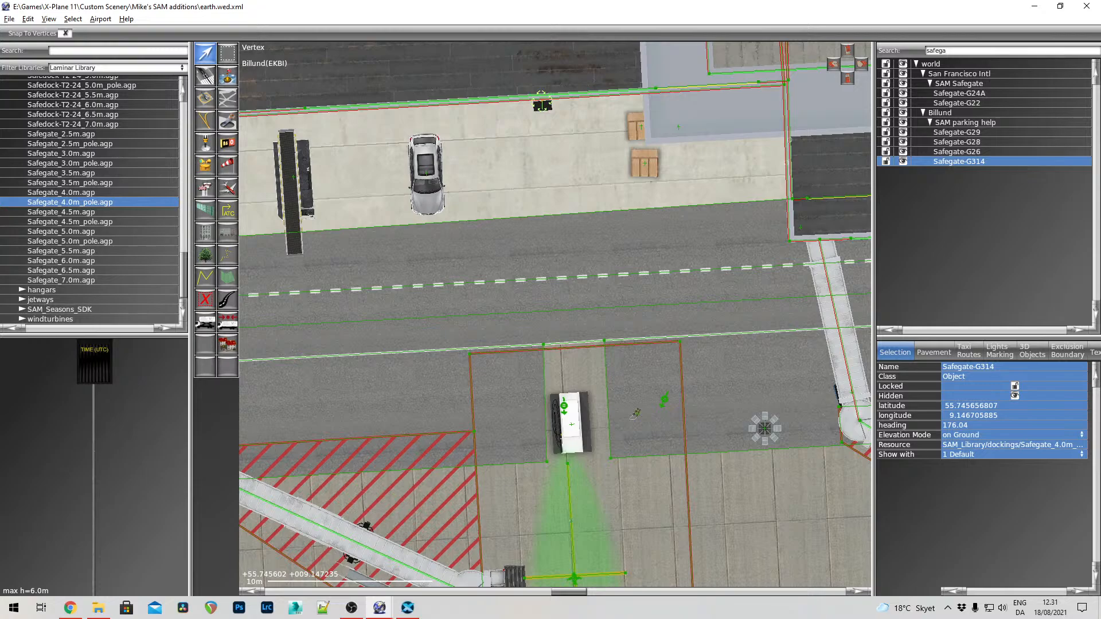
pyautogui.doubleClick(1016, 165)
pyautogui.click(1017, 164)
pyautogui.press('BackSpace')
pyautogui.press('Return')
# Place another Safegate_4.0m_pole object on the service road by the terminal wall at the next stand, aligned with its centreline
pyautogui.moveTo(705, 405); pyautogui.dragTo(473, 148, button='right')
pyautogui.moveTo(732, 268); pyautogui.dragTo(545, 287, button='right')
pyautogui.scroll(-4, 545, 287)
pyautogui.scroll(-2, 545, 288)
pyautogui.moveTo(651, 320); pyautogui.dragTo(601, 166, button='right')
pyautogui.moveTo(670, 512); pyautogui.dragTo(607, 422, button='right')
pyautogui.moveTo(608, 305); pyautogui.dragTo(615, 421, button='right')
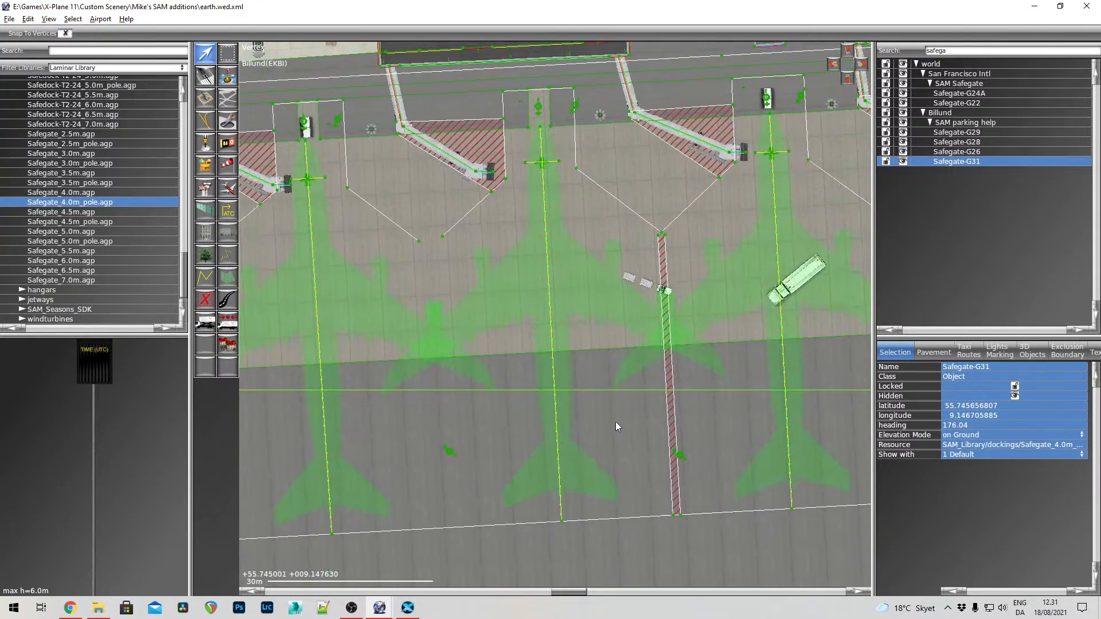
pyautogui.moveTo(617, 240); pyautogui.dragTo(616, 408, button='right')
pyautogui.scroll(4, 555, 260)
pyautogui.moveTo(553, 256); pyautogui.dragTo(572, 287, button='right')
pyautogui.scroll(2, 545, 269)
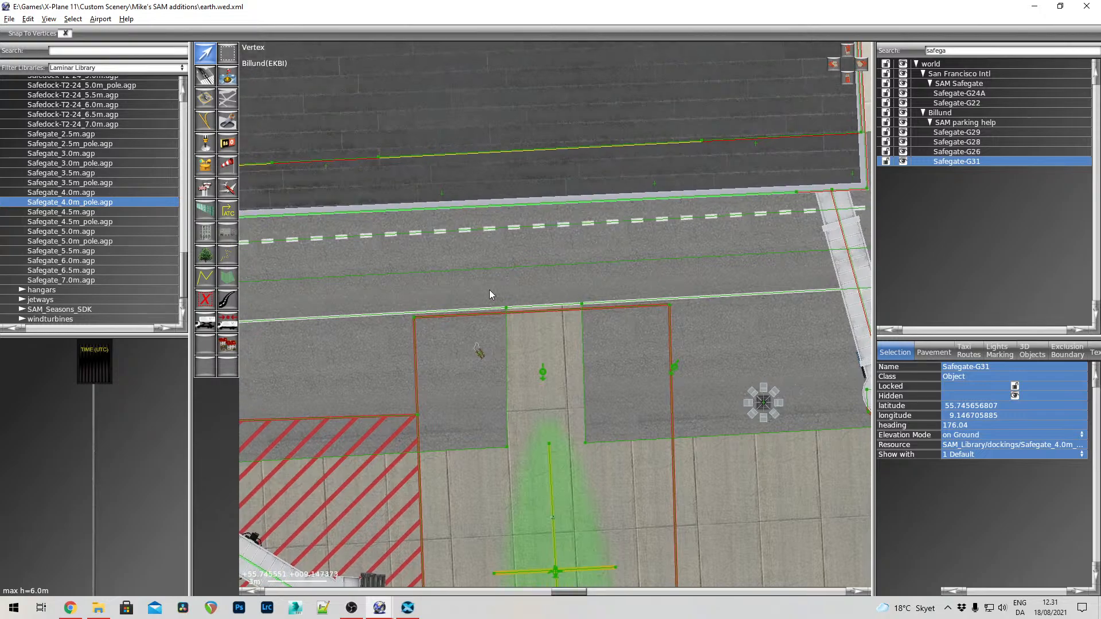
pyautogui.click(206, 236)
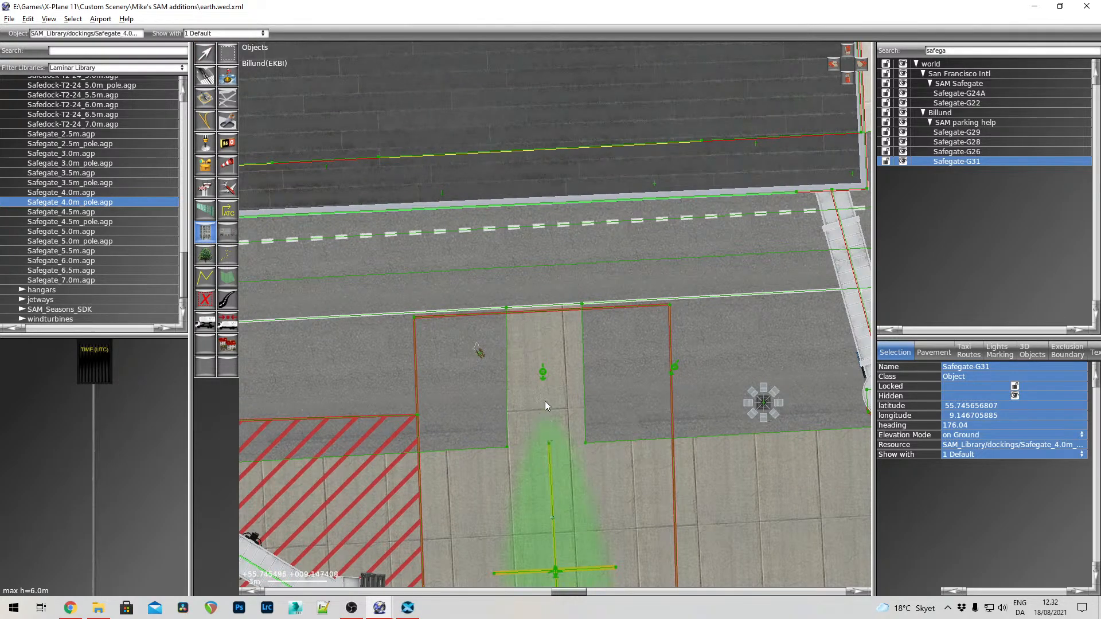
pyautogui.moveTo(531, 216); pyautogui.dragTo(549, 473)
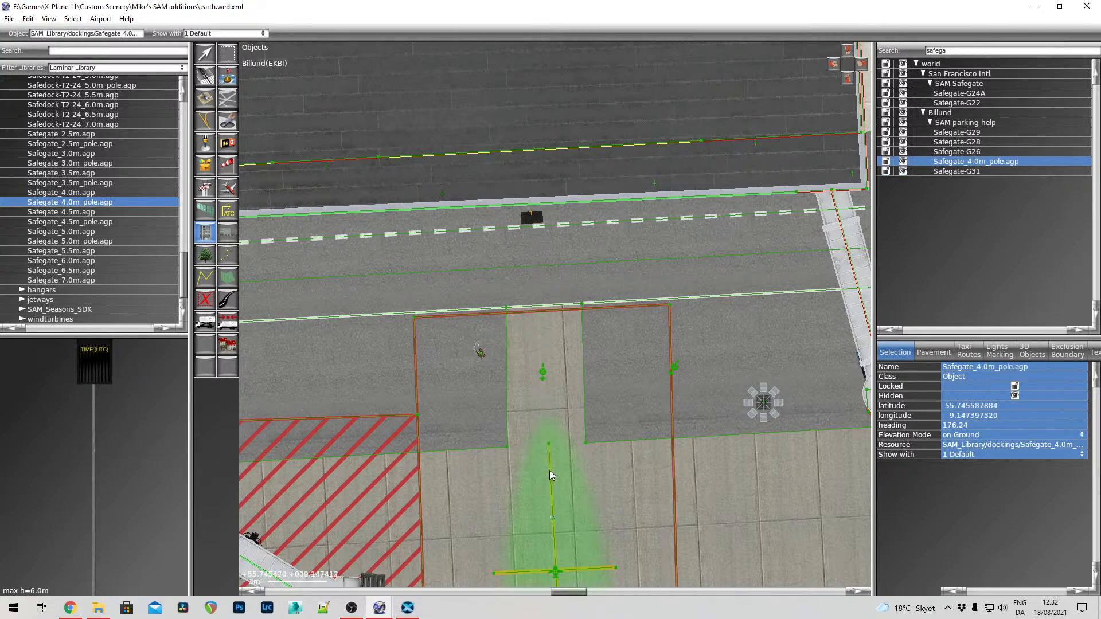
# Shift the second Safegate closer to the terminal wall and turn it along the stand's centreline to a heading of about 176.61
pyautogui.click(207, 52)
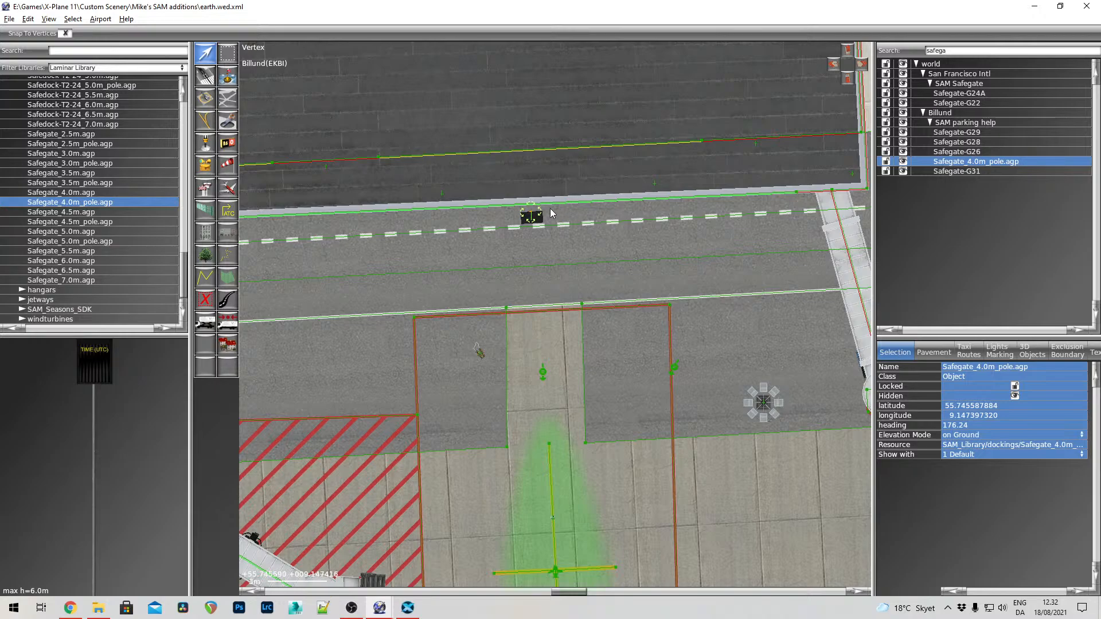
pyautogui.moveTo(529, 214); pyautogui.dragTo(549, 459)
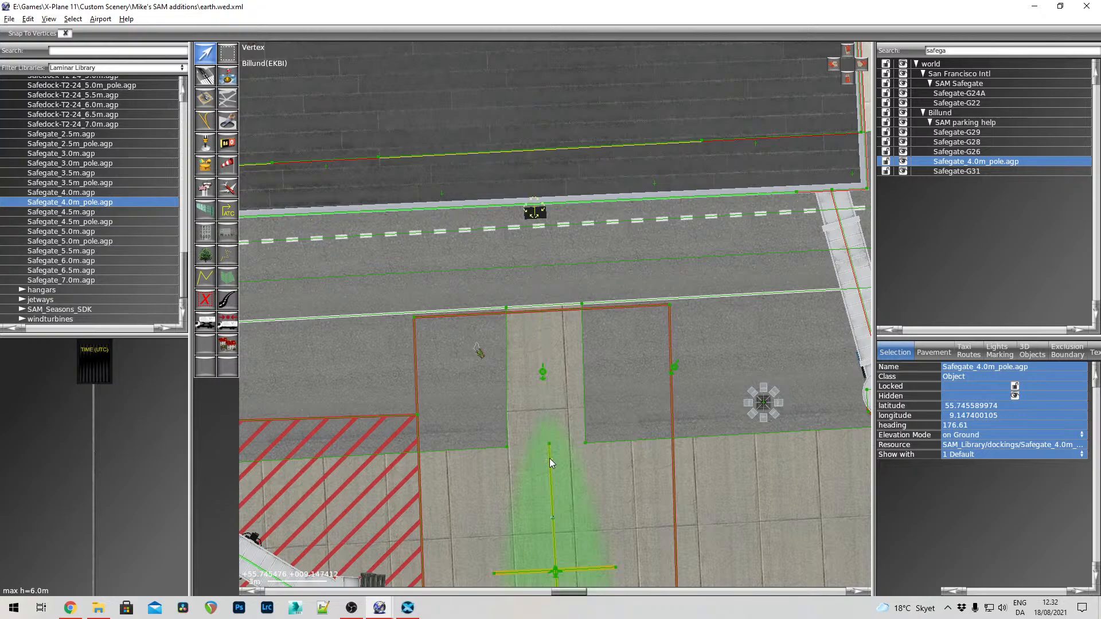
pyautogui.click(849, 52)
pyautogui.click(849, 52)
# Rename the second Safegate_4.0m_pole object in the SAM parking help group as Safegate-G32
pyautogui.doubleClick(1017, 164)
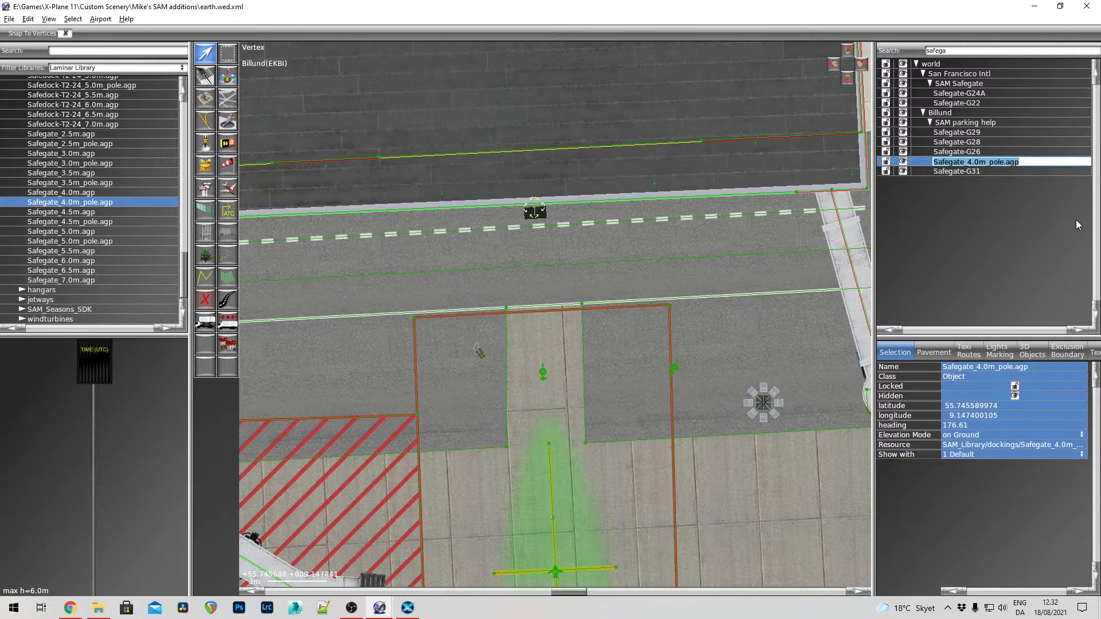
pyautogui.write('Safe')
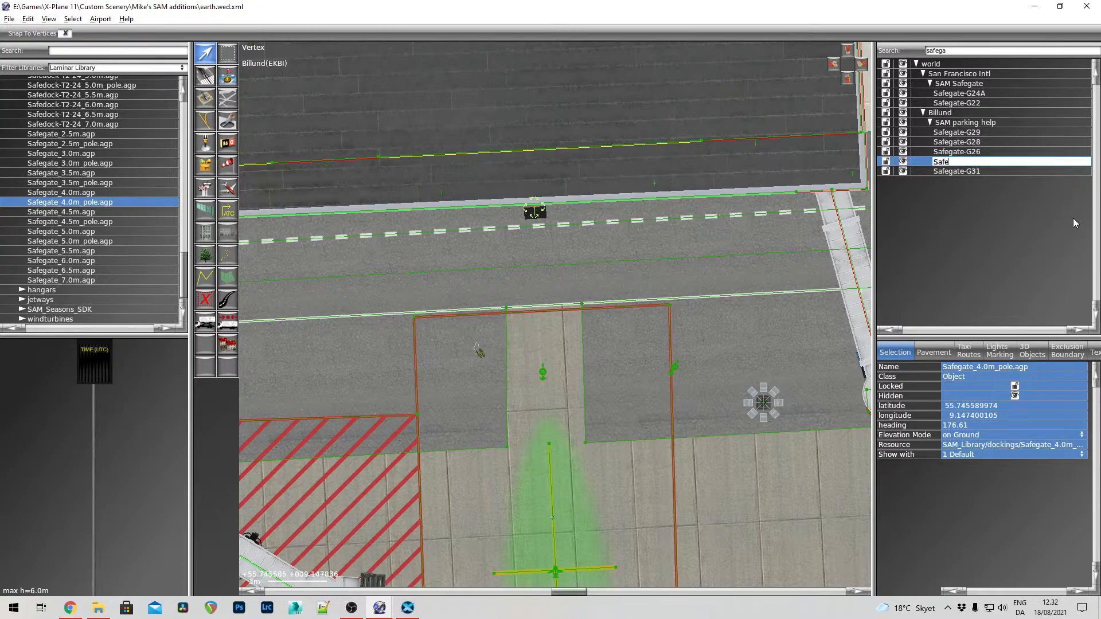
pyautogui.write('gate-G')
pyautogui.scroll(-8, 684, 367)
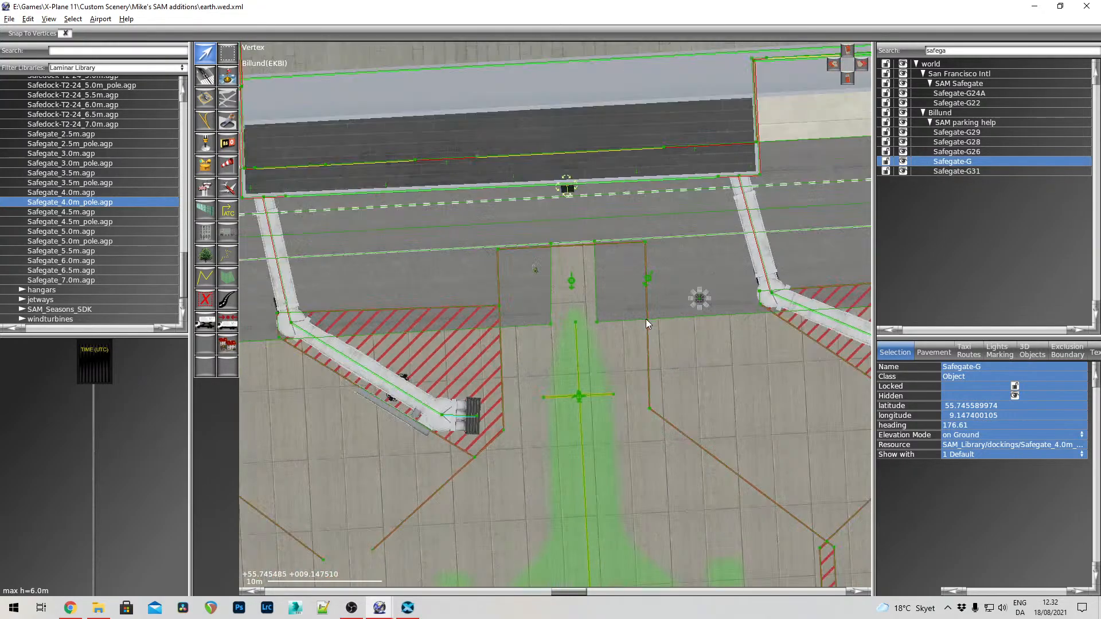
pyautogui.moveTo(683, 383); pyautogui.dragTo(664, 347, button='right')
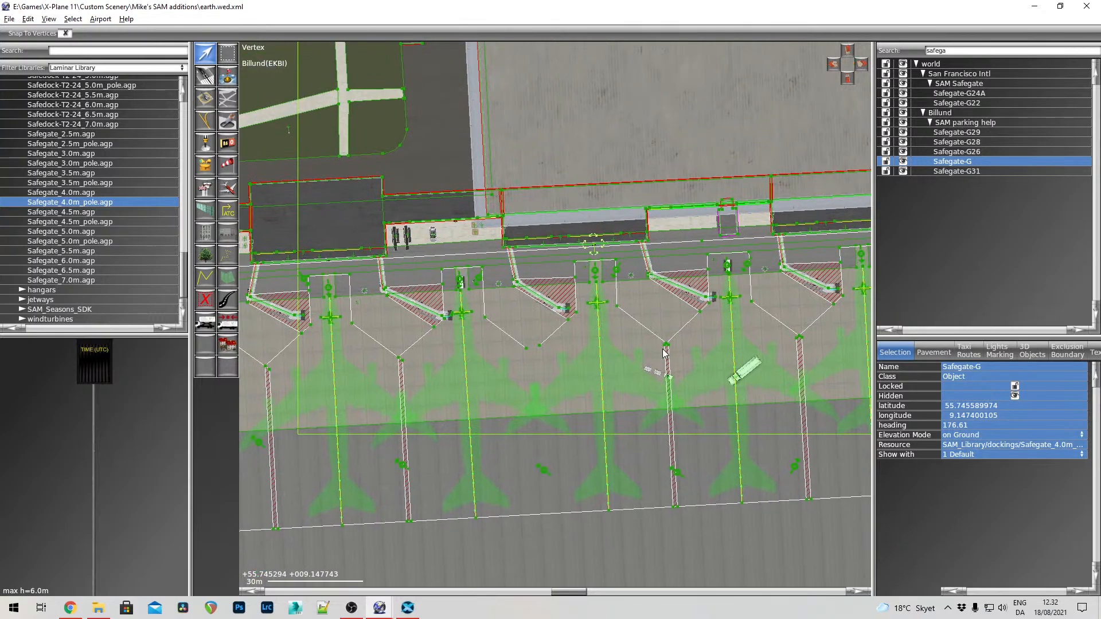
pyautogui.scroll(6, 621, 239)
pyautogui.doubleClick(974, 165)
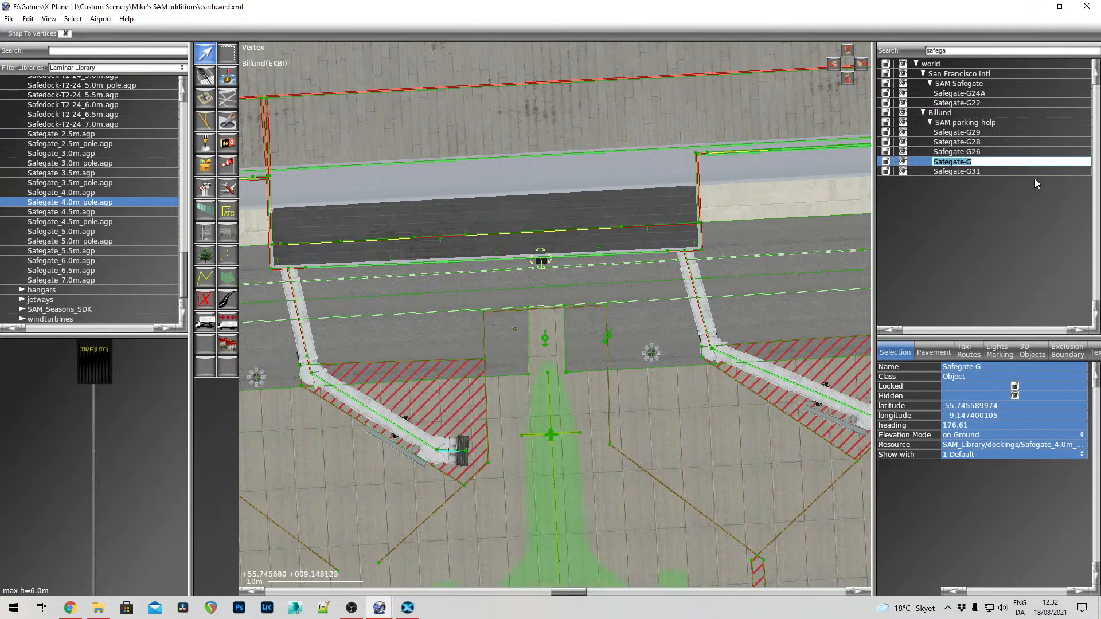
pyautogui.press('End')
pyautogui.write('32')
pyautogui.press('Return')
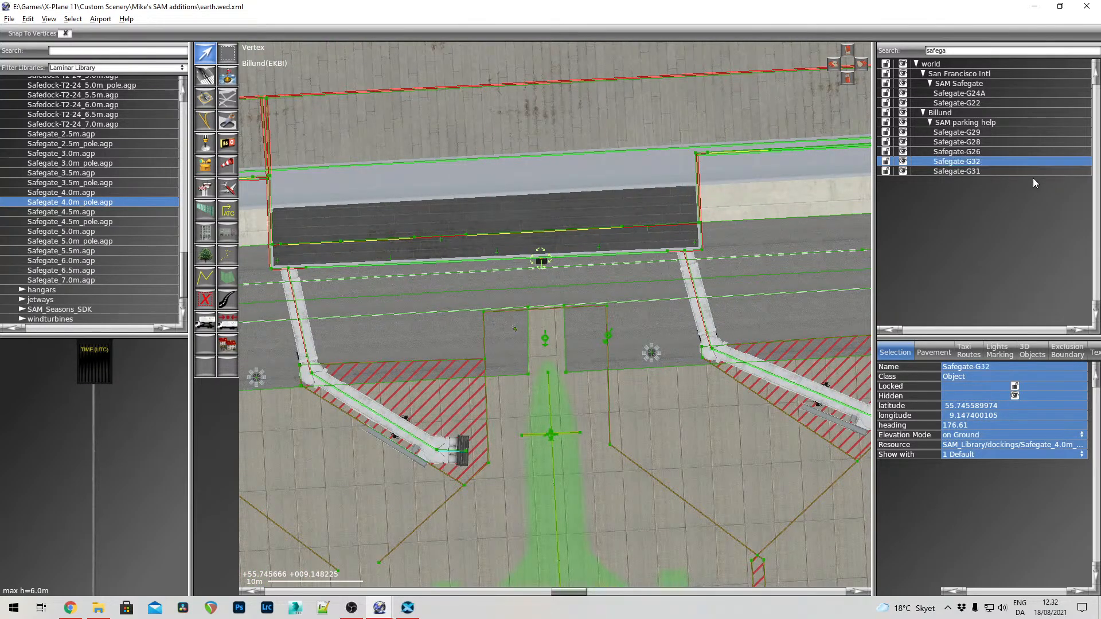
# Place a Safegate_4.0m_pole object on the service road beside the projecting terminal block at the next stand, facing its stop mark at about 167.50
pyautogui.moveTo(711, 366); pyautogui.dragTo(512, 164, button='right')
pyautogui.scroll(-6, 611, 194)
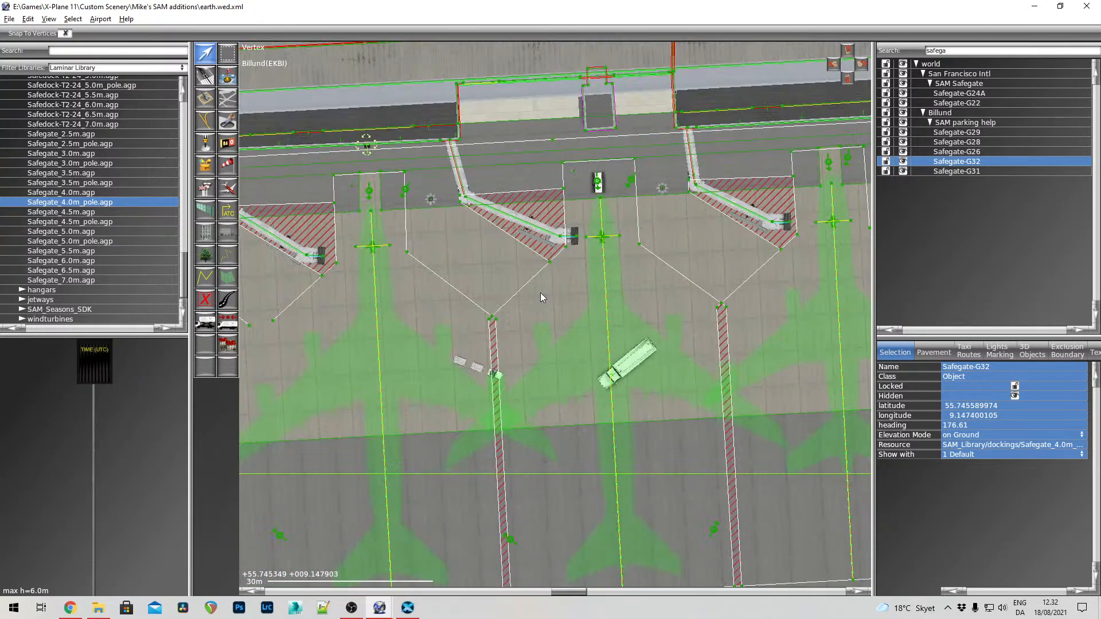
pyautogui.moveTo(606, 270); pyautogui.dragTo(529, 275, button='right')
pyautogui.moveTo(677, 253); pyautogui.dragTo(654, 361, button='right')
pyautogui.scroll(6, 568, 278)
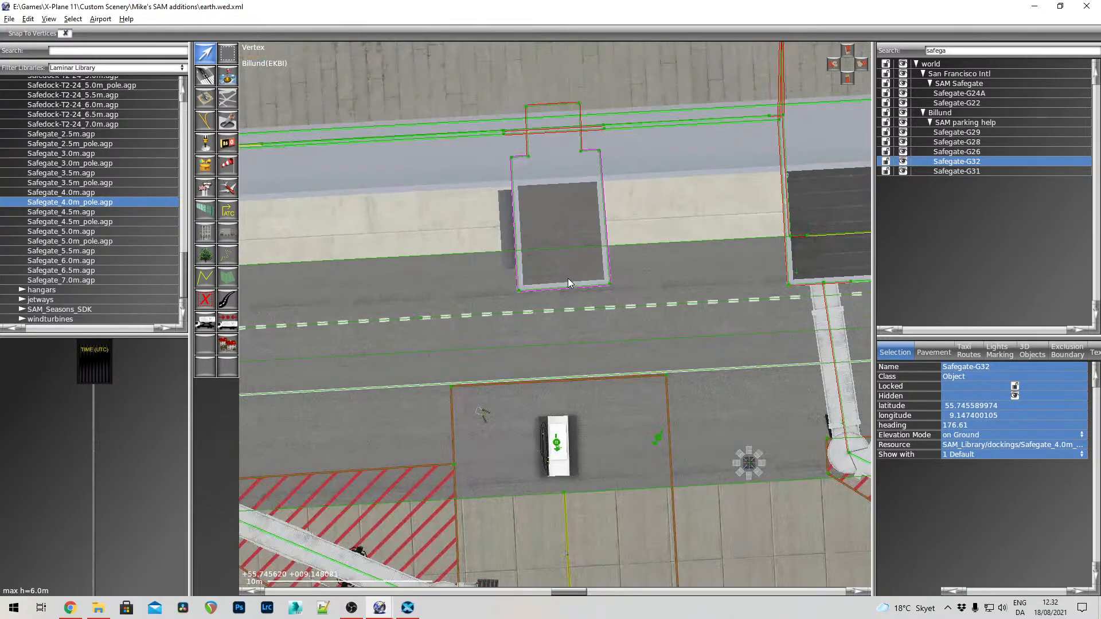
pyautogui.click(847, 51)
pyautogui.moveTo(611, 233); pyautogui.dragTo(656, 287, button='right')
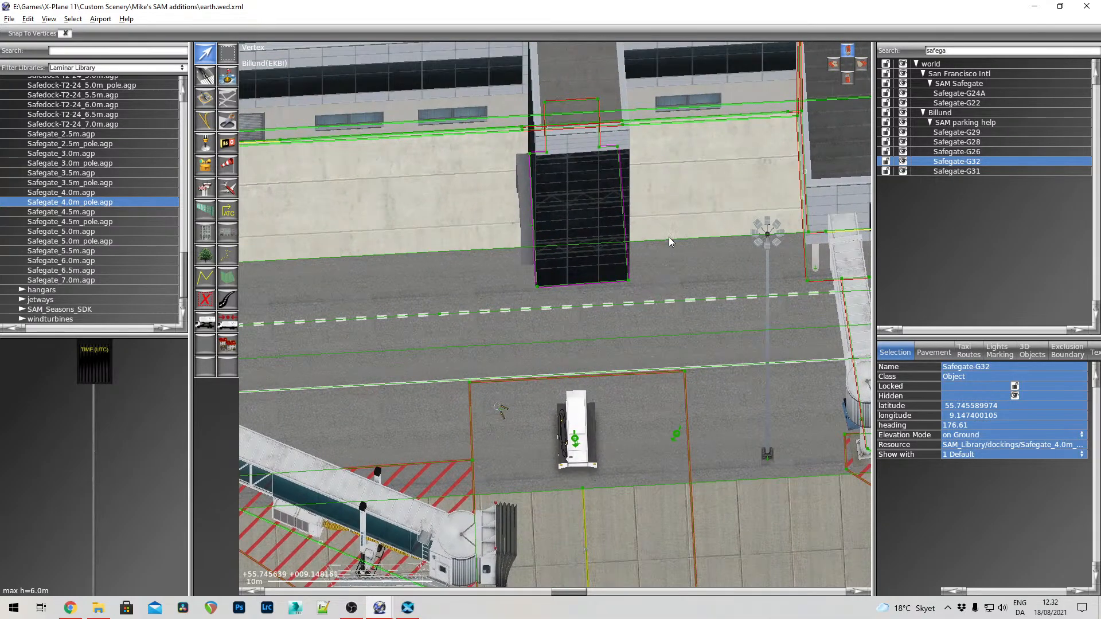
pyautogui.click(850, 59)
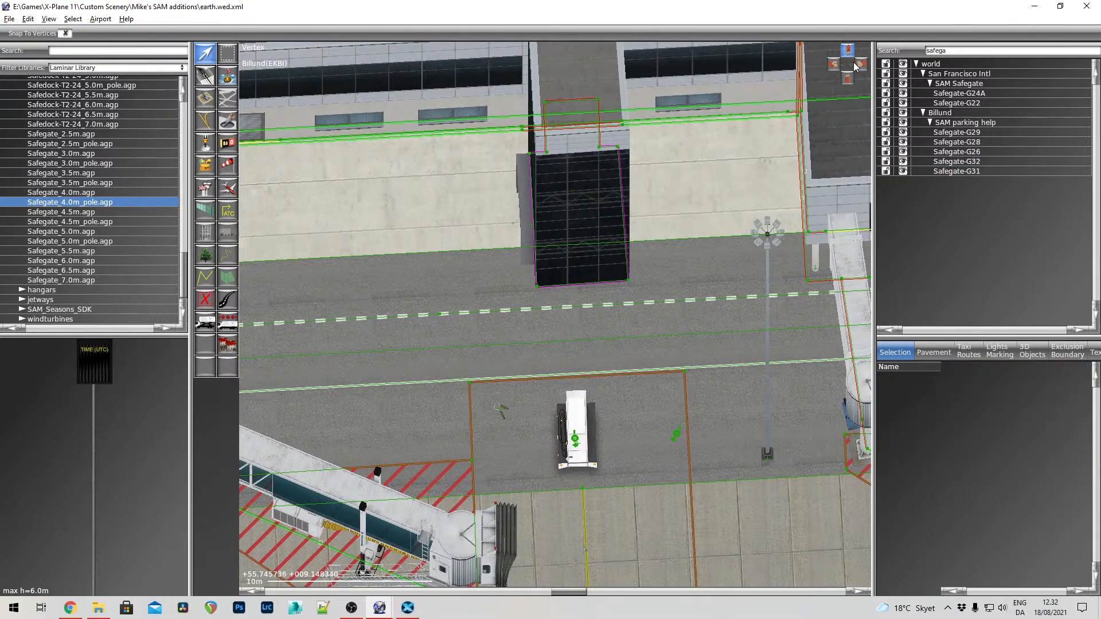
pyautogui.click(851, 57)
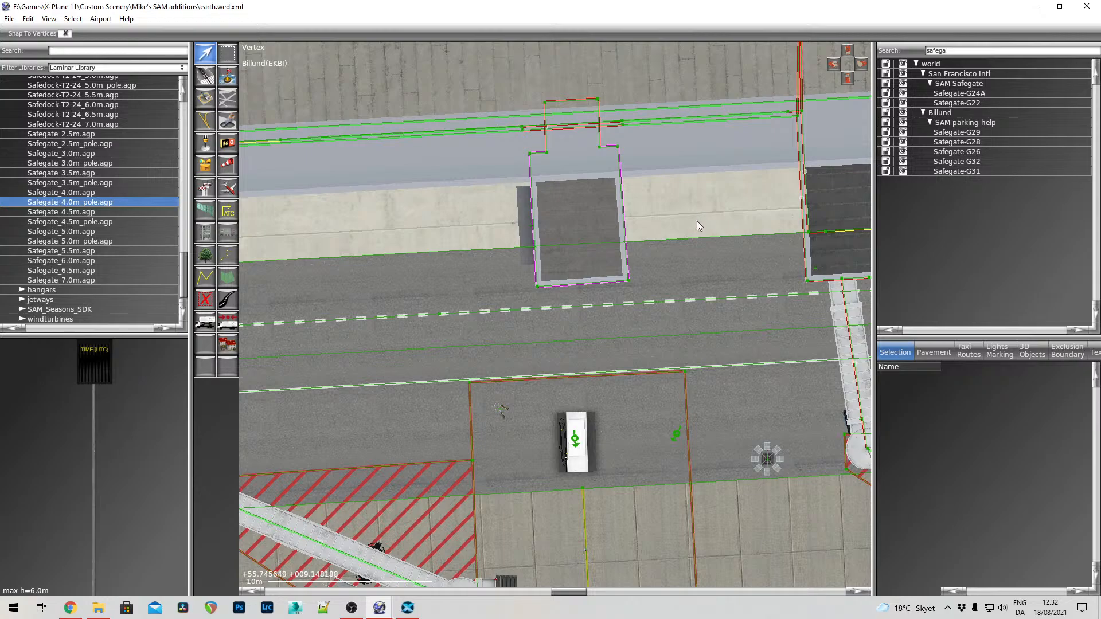
pyautogui.moveTo(704, 276); pyautogui.dragTo(706, 182, button='right')
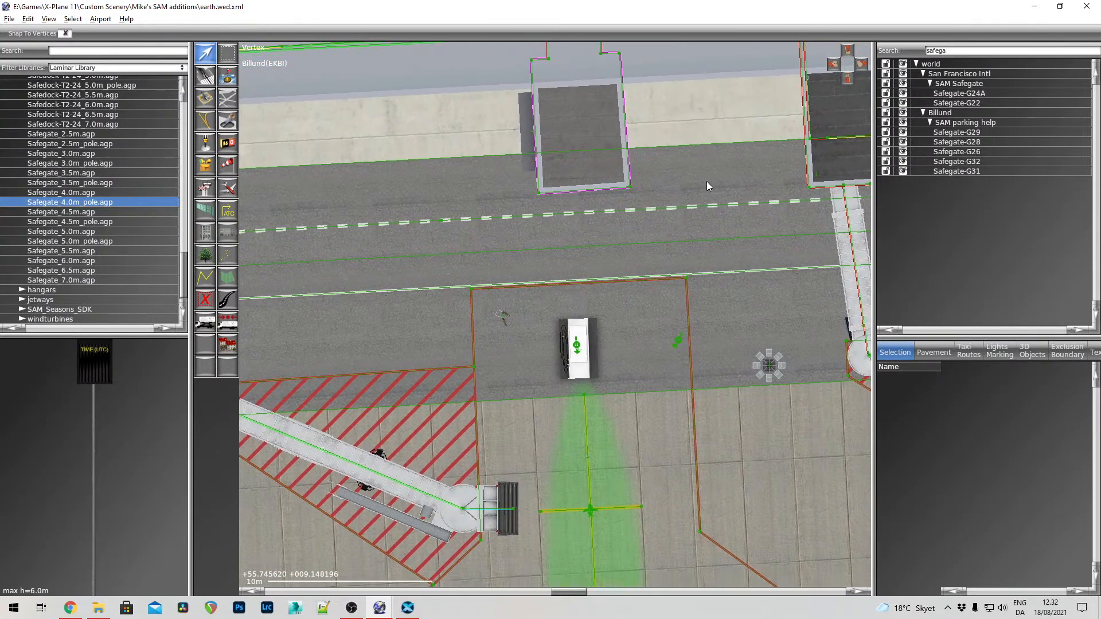
pyautogui.moveTo(701, 264); pyautogui.dragTo(704, 287, button='right')
pyautogui.moveTo(701, 239); pyautogui.dragTo(701, 275, button='right')
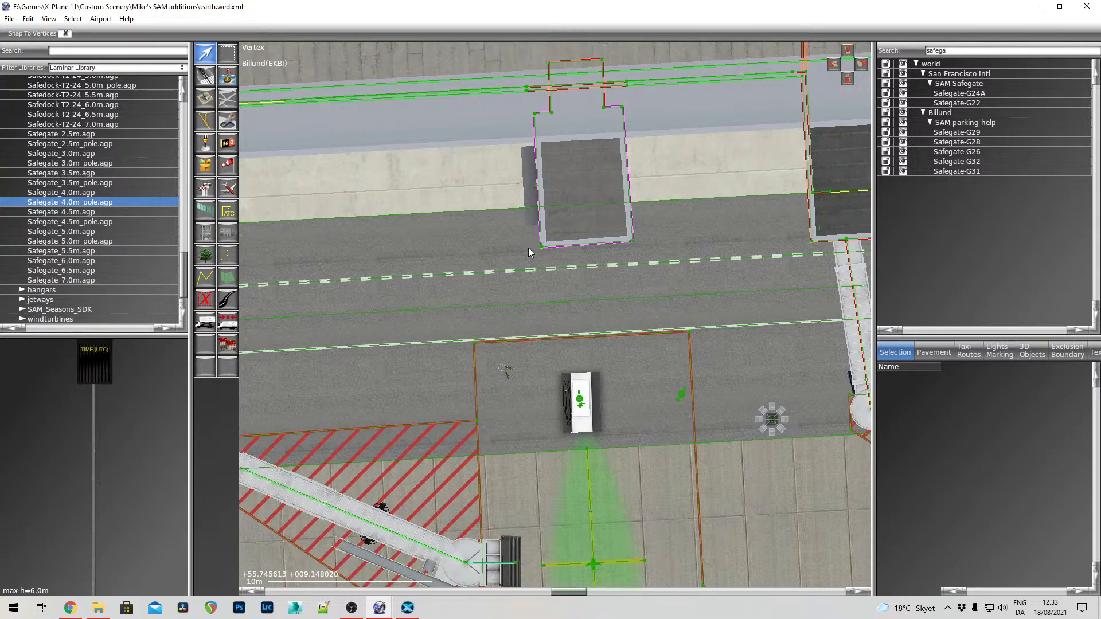
pyautogui.click(206, 233)
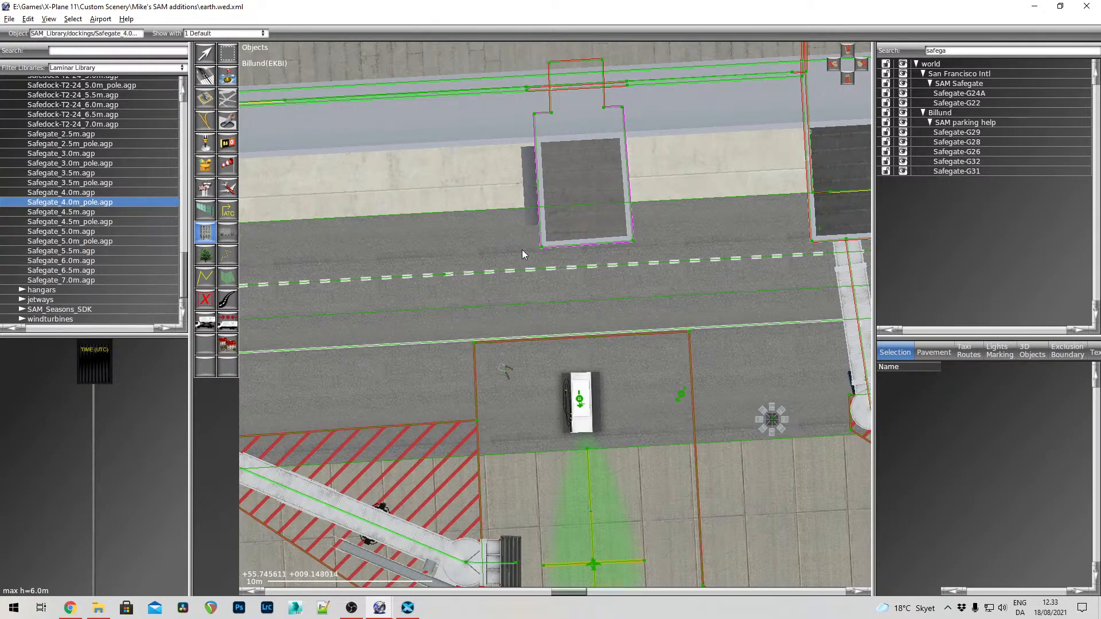
pyautogui.moveTo(522, 250); pyautogui.dragTo(592, 563)
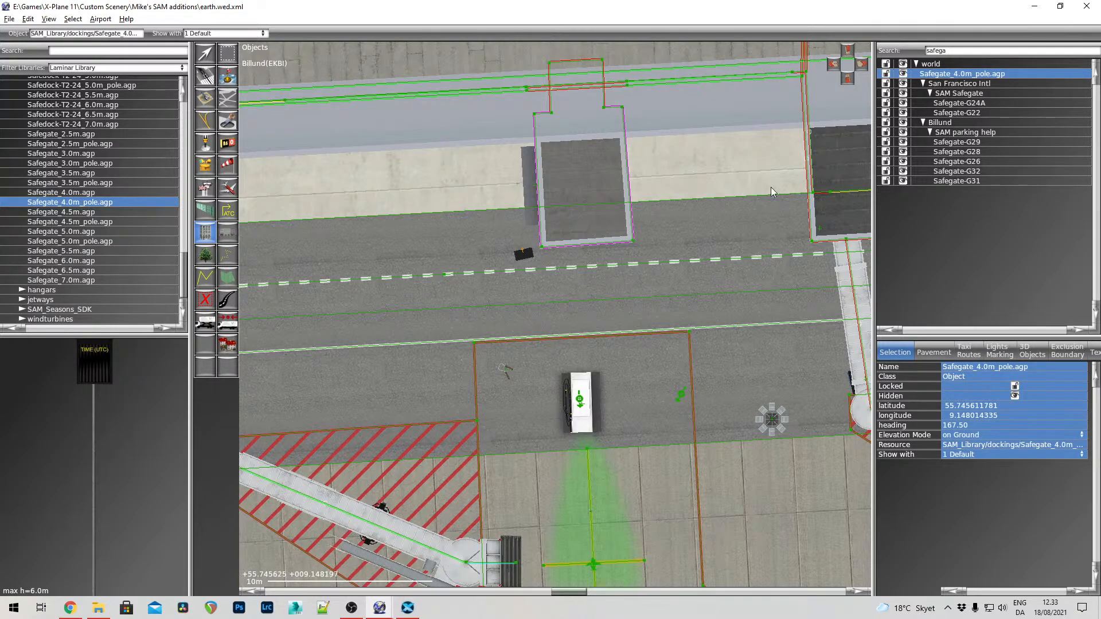
# Check the new Safegate's height in the tilted view and move the object into Billund's SAM parking help group
pyautogui.click(848, 51)
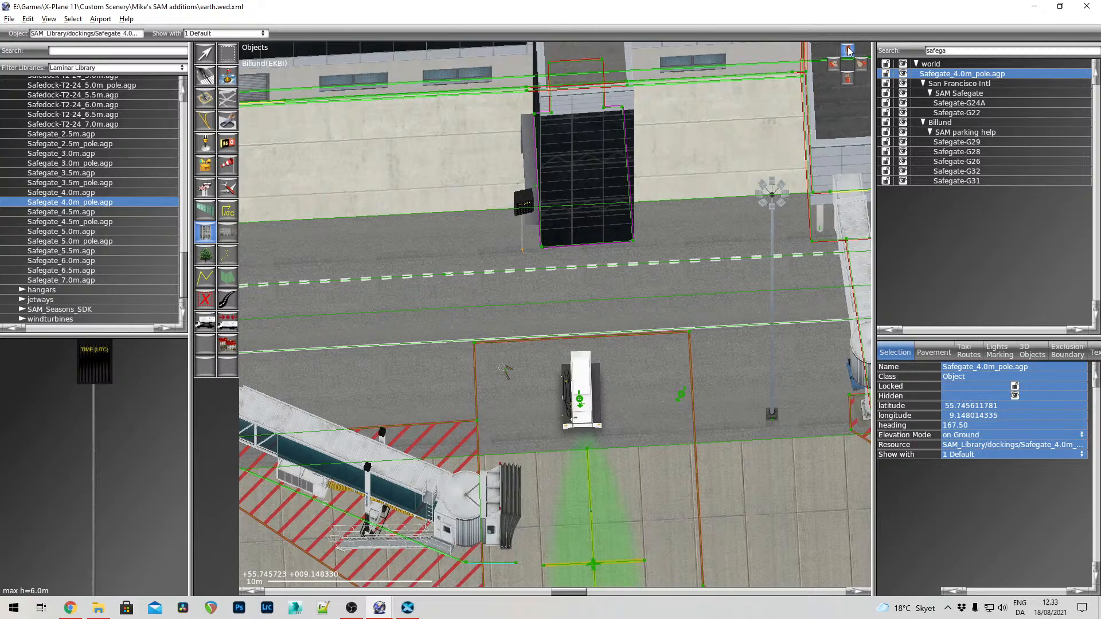
pyautogui.click(848, 50)
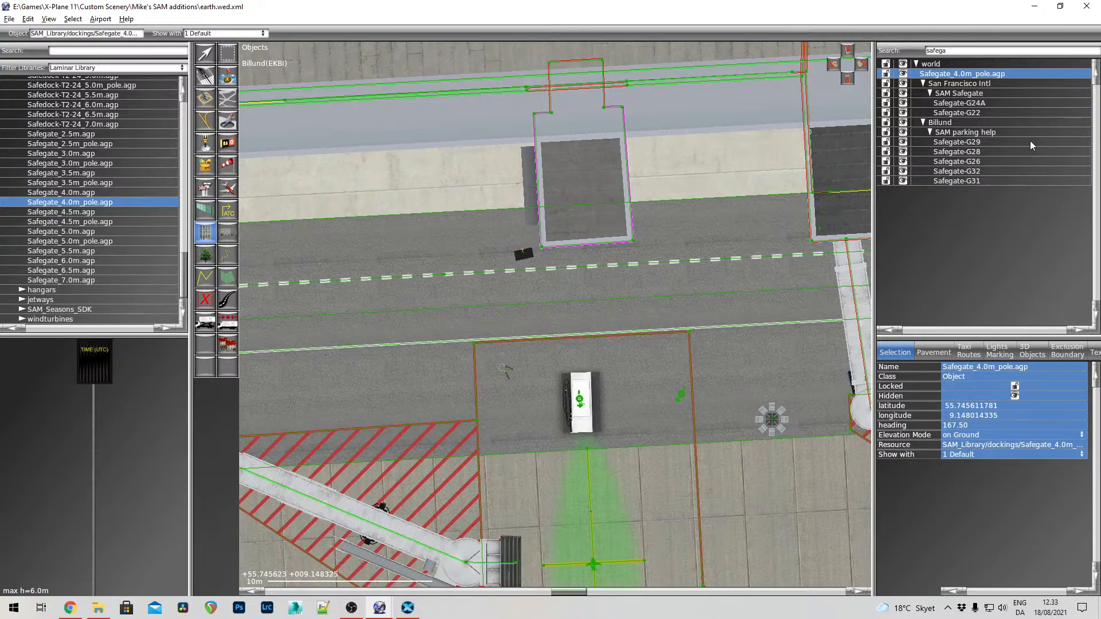
pyautogui.moveTo(969, 76); pyautogui.dragTo(973, 154)
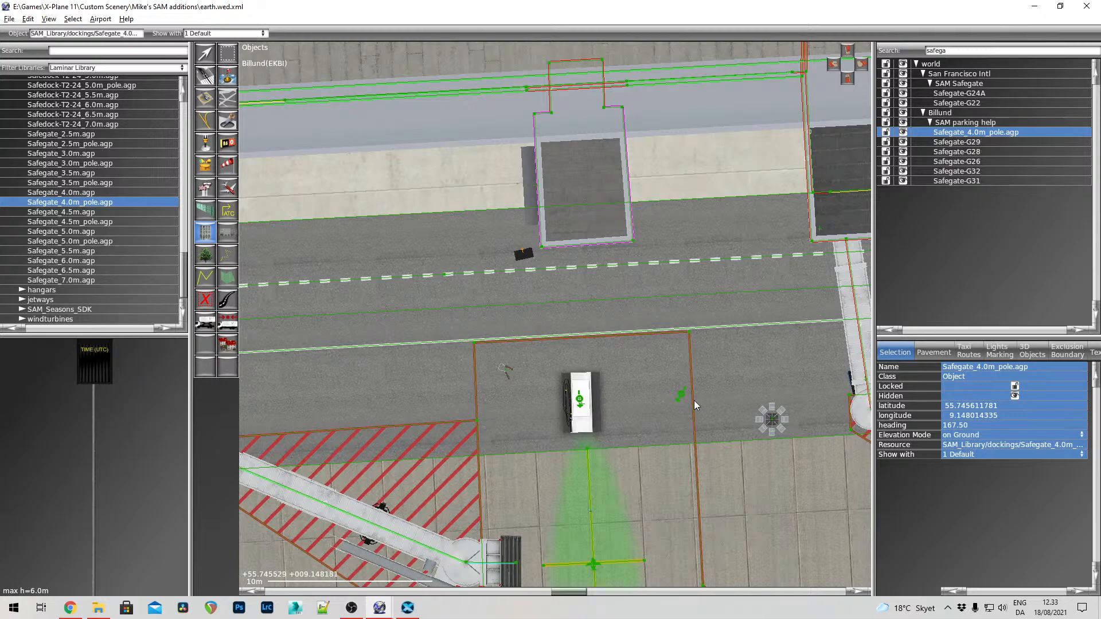
# Look up the new Safegate's stand number on the apron and rename the object as Safegate-G34
pyautogui.scroll(-1, 682, 452)
pyautogui.moveTo(682, 452); pyautogui.dragTo(659, 248, button='right')
pyautogui.scroll(-4, 662, 250)
pyautogui.moveTo(743, 497); pyautogui.dragTo(680, 152, button='right')
pyautogui.doubleClick(978, 133)
pyautogui.write('Safegate-')
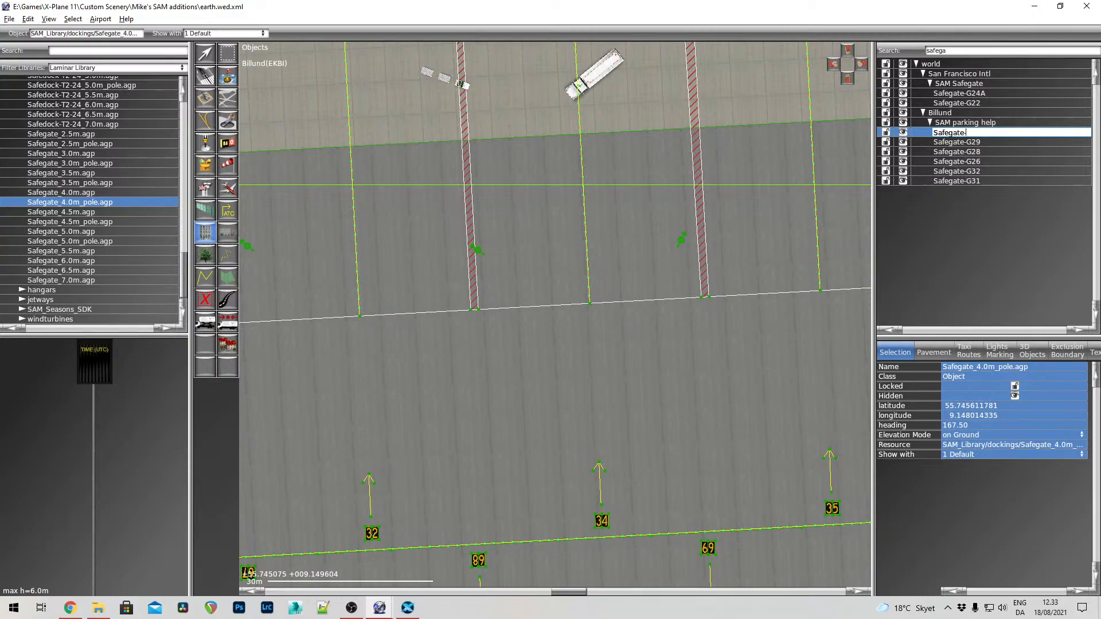
pyautogui.write('G')
pyautogui.press('BackSpace')
pyautogui.press('BackSpace')
pyautogui.write('34')
pyautogui.press('Return')
# Place a Safegate_3.5m_pole object at the terminal wall of the next stand, facing along its centreline at a heading of about 176.09
pyautogui.moveTo(726, 200); pyautogui.dragTo(509, 319, button='right')
pyautogui.moveTo(690, 202); pyautogui.dragTo(651, 333, button='right')
pyautogui.moveTo(640, 222); pyautogui.dragTo(656, 305, button='right')
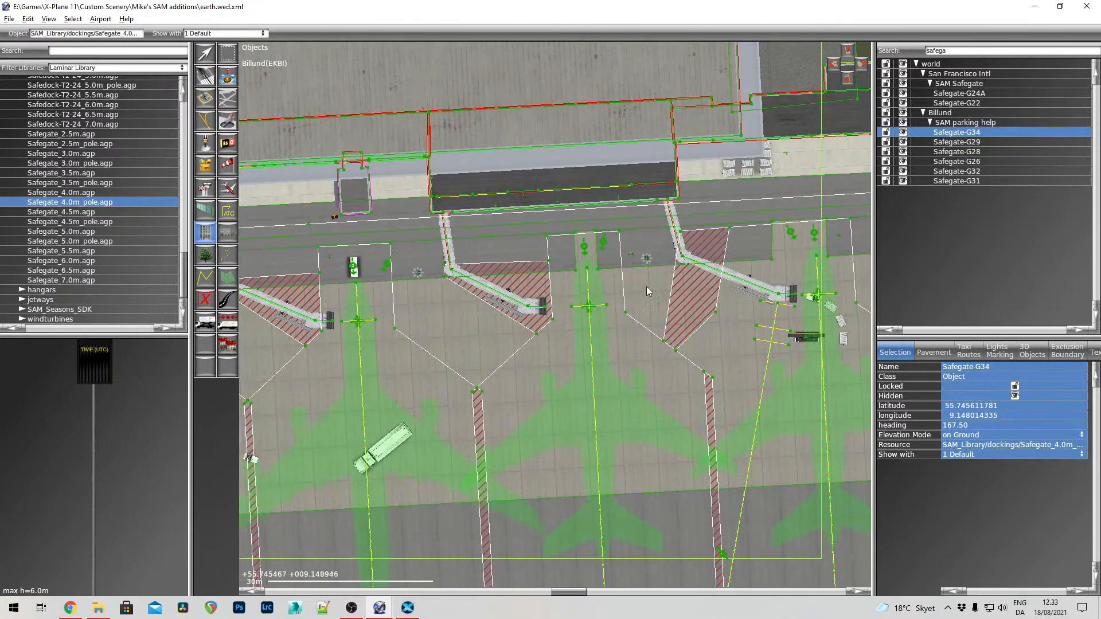
pyautogui.scroll(5, 614, 220)
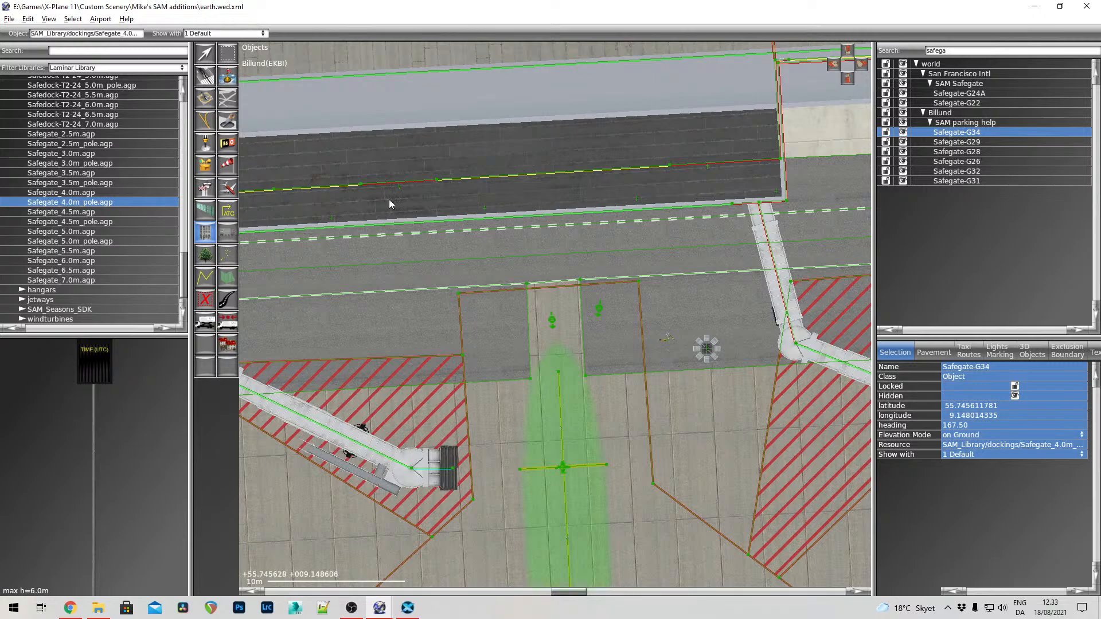
pyautogui.press('Up')
pyautogui.press('Up')
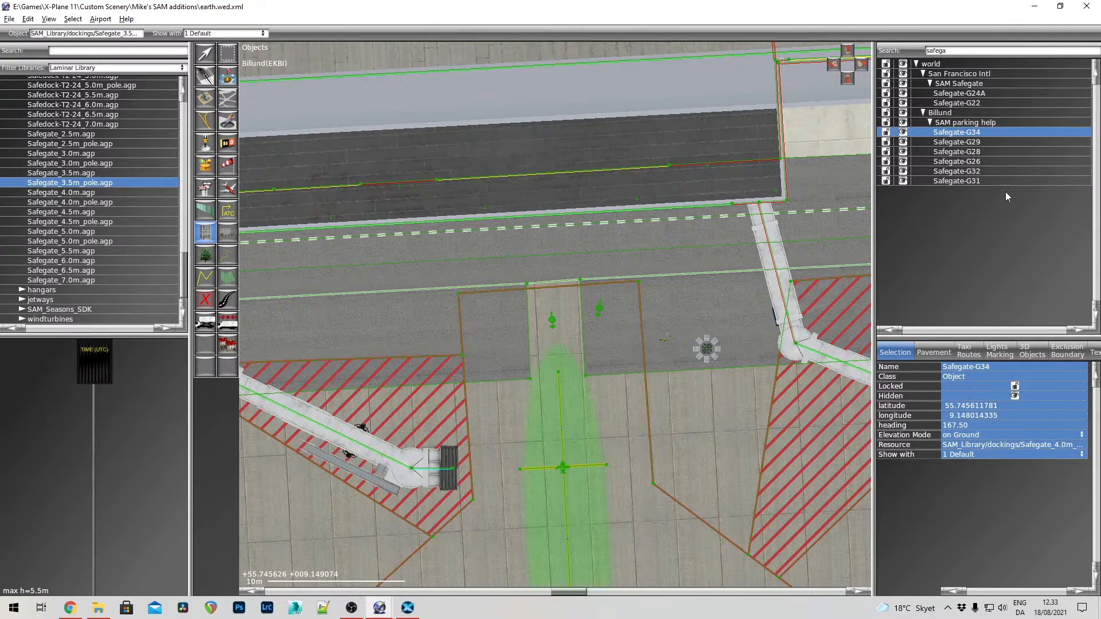
pyautogui.click(972, 181)
pyautogui.click(973, 172)
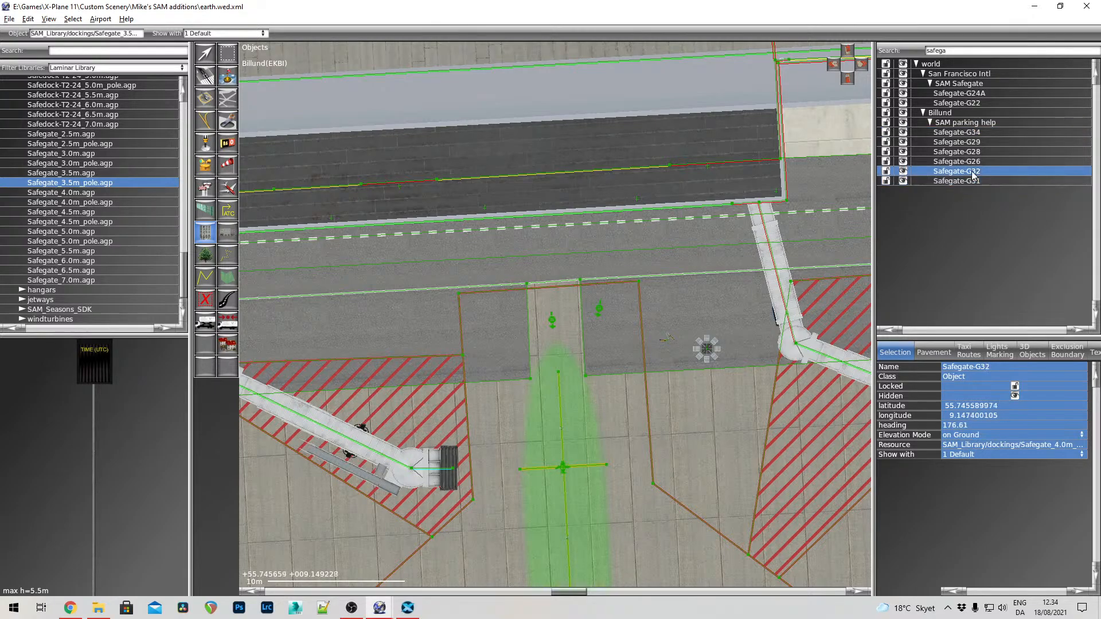
pyautogui.click(974, 165)
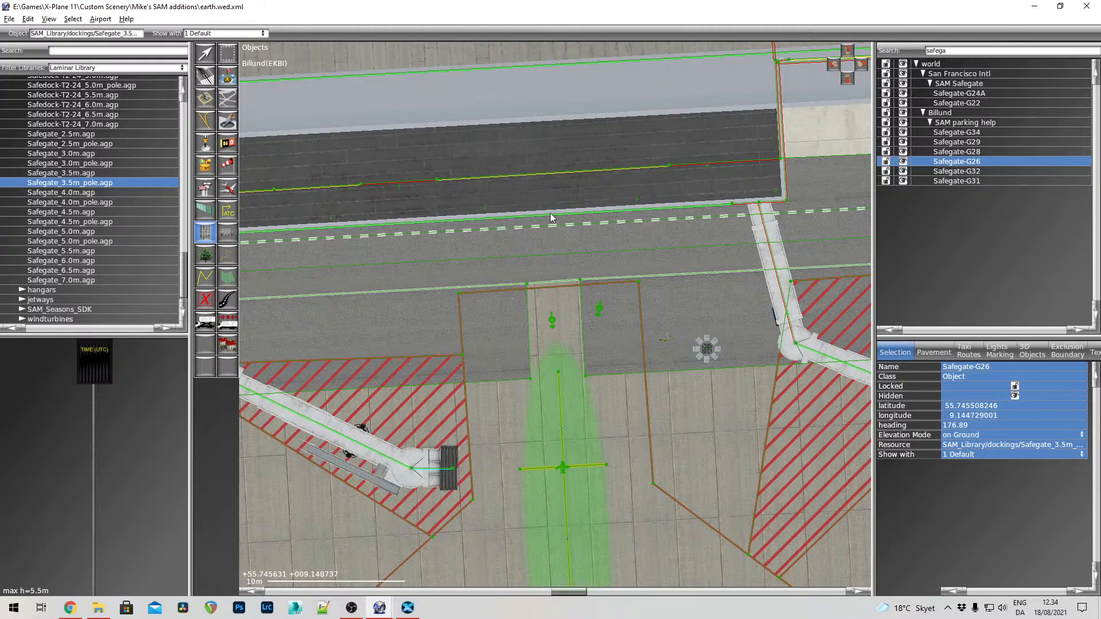
pyautogui.moveTo(548, 214); pyautogui.dragTo(560, 391)
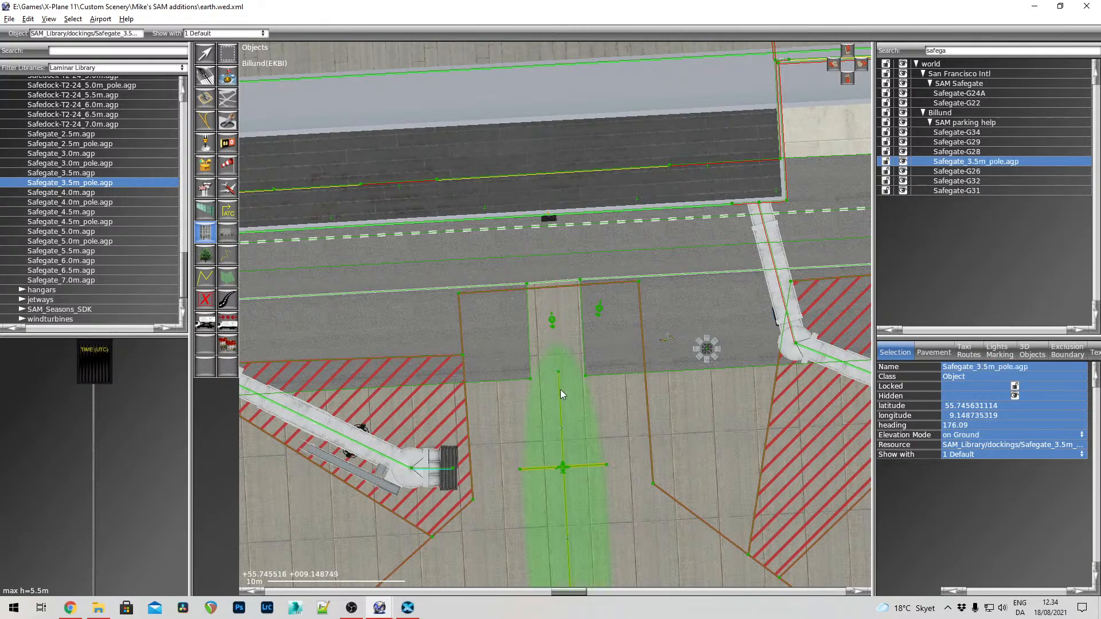
# Check the Safegate_3.5m_pole object against the wall in the tilted view and shift it slightly out from the building
pyautogui.click(200, 59)
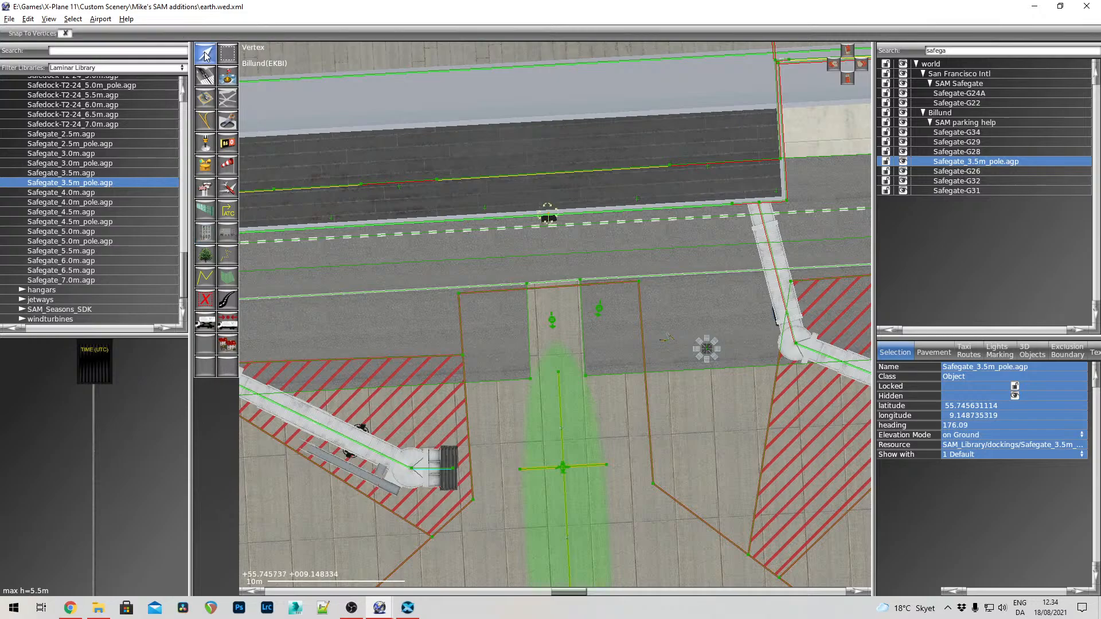
pyautogui.scroll(5, 539, 230)
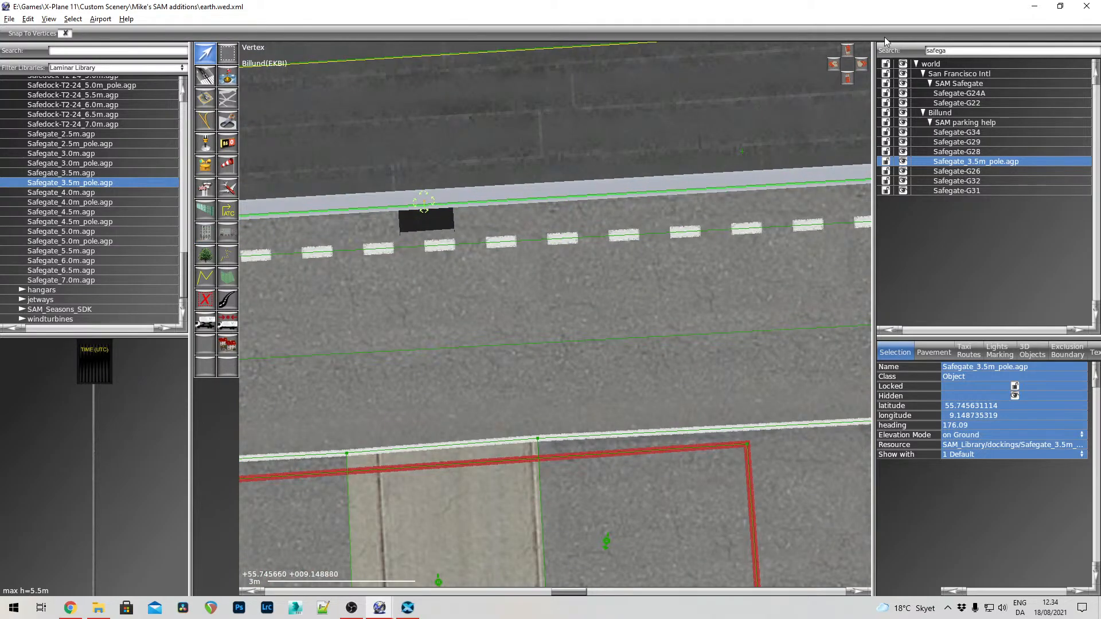
pyautogui.click(850, 51)
pyautogui.moveTo(592, 136); pyautogui.dragTo(700, 344, button='right')
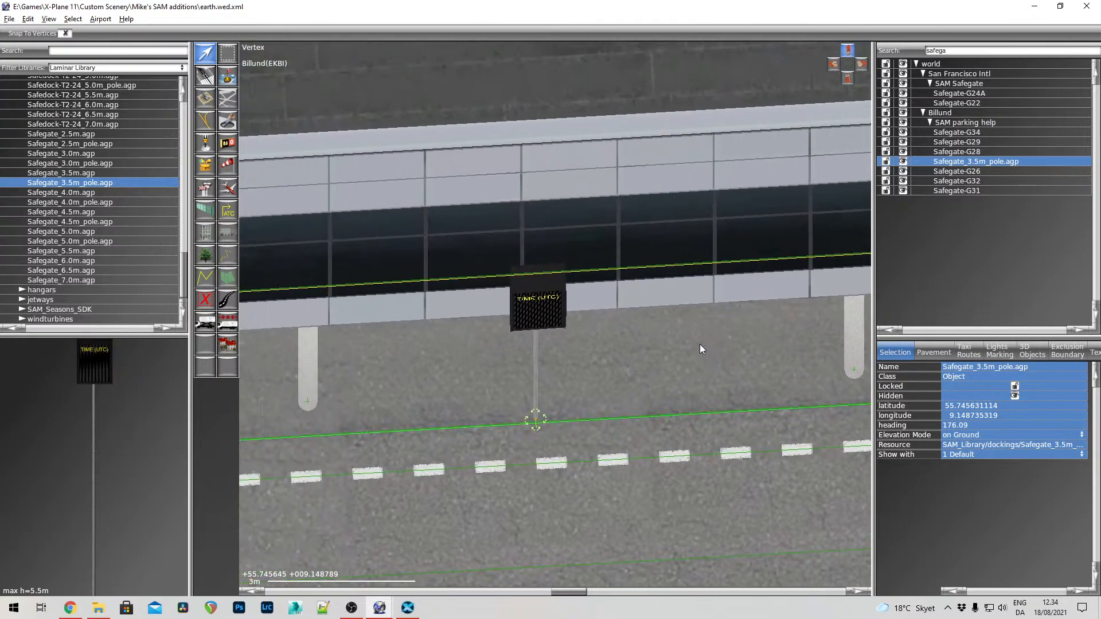
pyautogui.click(855, 60)
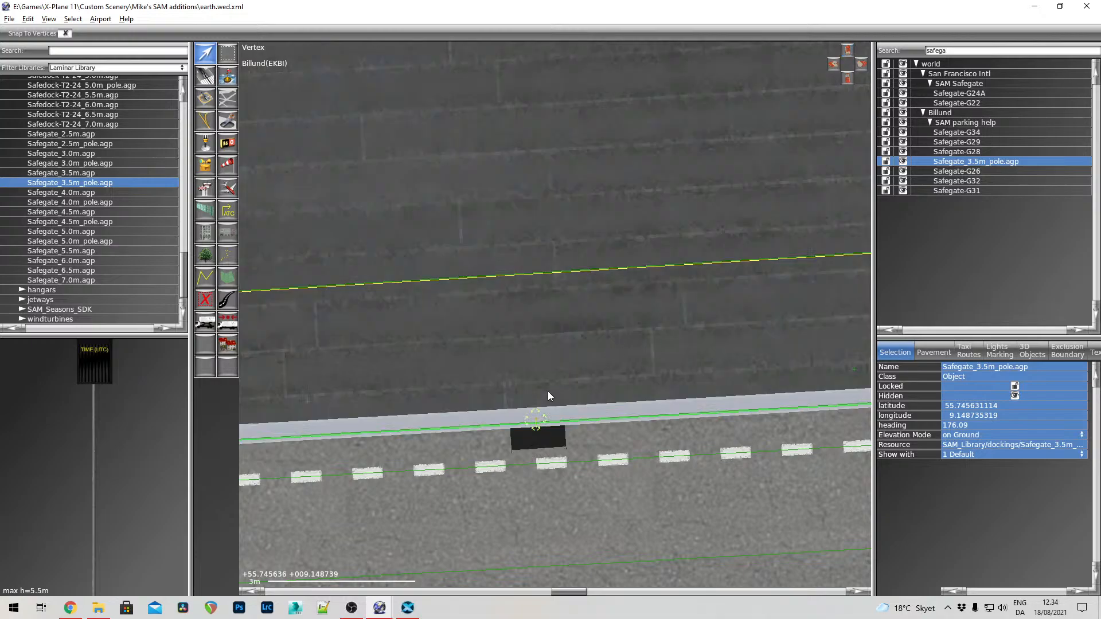
pyautogui.moveTo(535, 420); pyautogui.dragTo(535, 412)
pyautogui.click(848, 52)
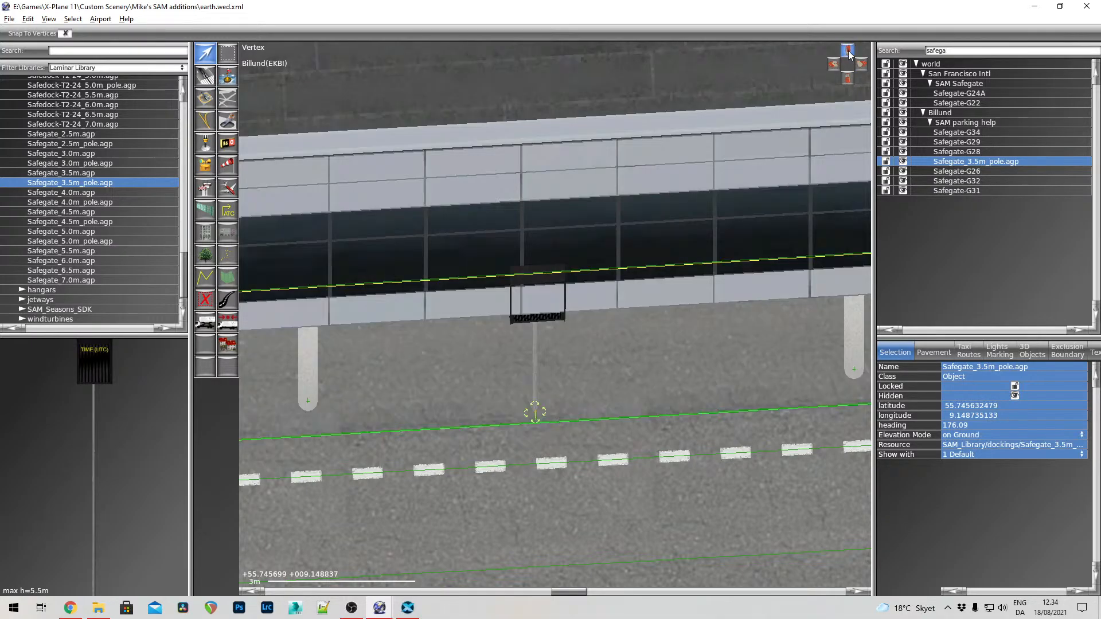
pyautogui.click(849, 53)
pyautogui.moveTo(539, 417); pyautogui.dragTo(536, 436)
# Turn the Safegate_3.5m_pole object toward the stand's stop mark, to a heading of about 176.49
pyautogui.scroll(-2, 650, 485)
pyautogui.scroll(-2, 650, 482)
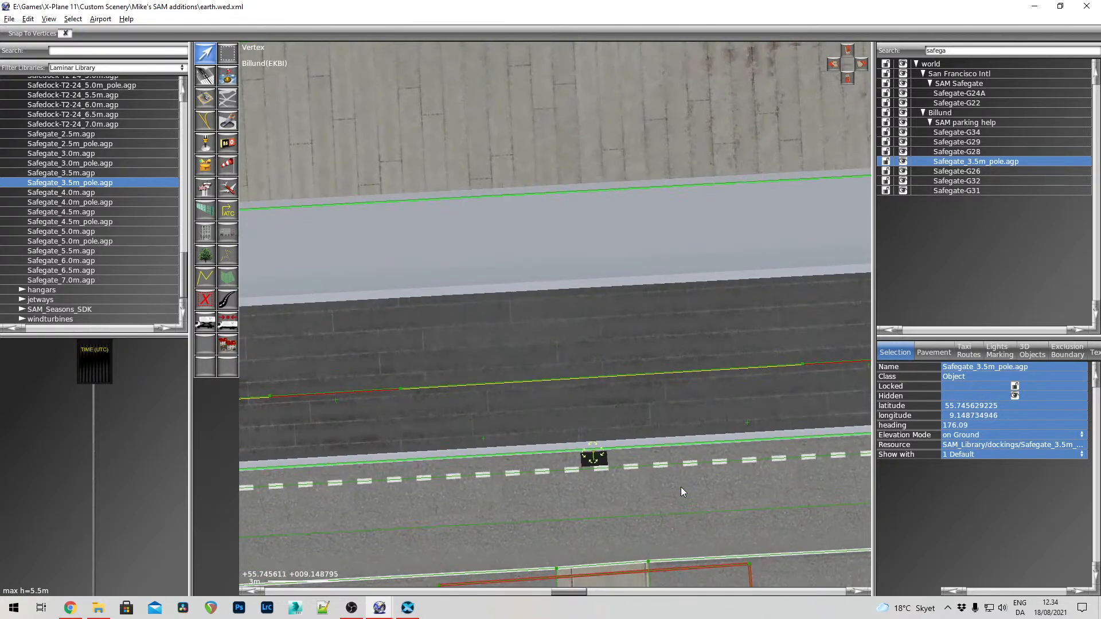
pyautogui.moveTo(683, 498); pyautogui.dragTo(631, 346, button='right')
pyautogui.moveTo(675, 460); pyautogui.dragTo(652, 363, button='right')
pyautogui.moveTo(660, 455); pyautogui.dragTo(646, 369, button='right')
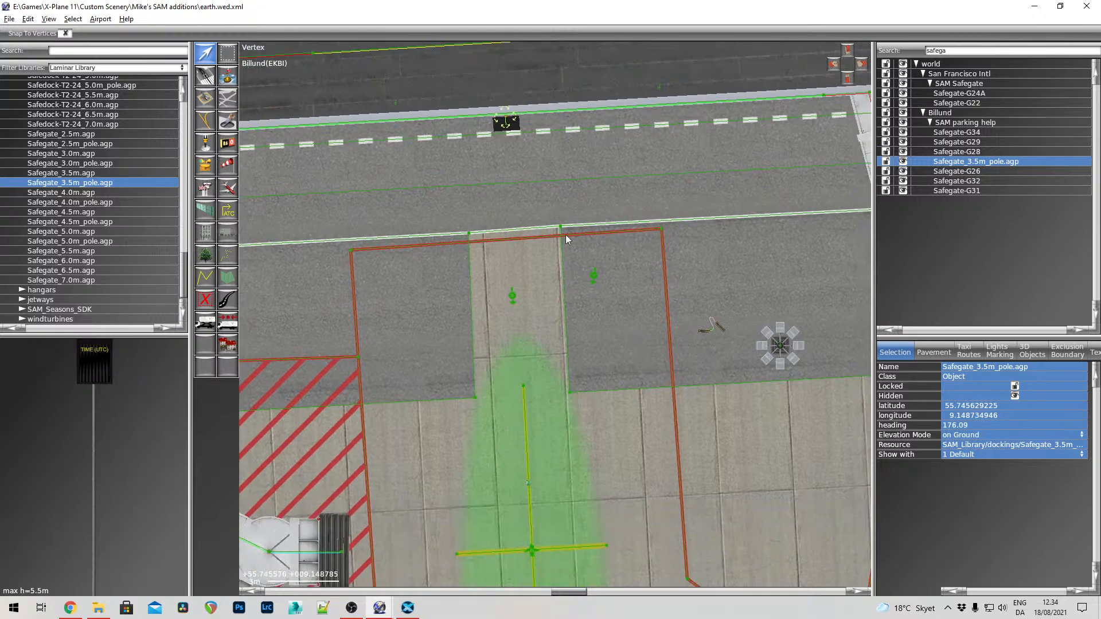
pyautogui.moveTo(505, 131); pyautogui.dragTo(531, 550)
pyautogui.moveTo(736, 256); pyautogui.dragTo(677, 371, button='right')
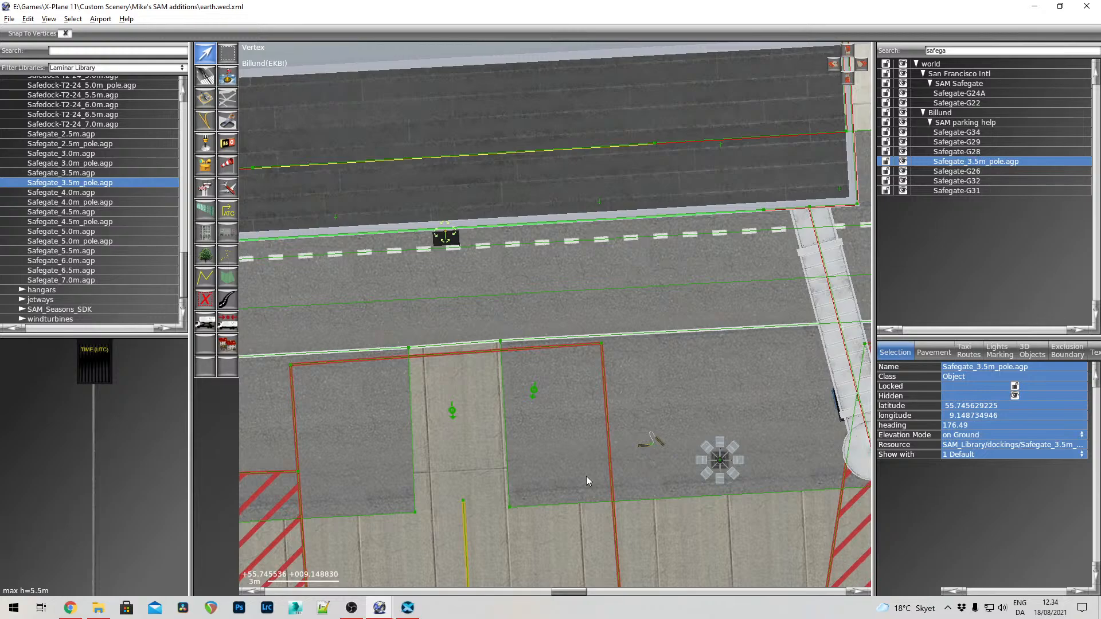
# Look up the new Safegate's stand number on the apron and rename the object as Safegate-G35
pyautogui.moveTo(587, 451); pyautogui.dragTo(588, 322, button='right')
pyautogui.scroll(-6, 588, 323)
pyautogui.moveTo(650, 579); pyautogui.dragTo(620, 236, button='right')
pyautogui.moveTo(619, 422); pyautogui.dragTo(618, 288, button='right')
pyautogui.moveTo(622, 416)
pyautogui.mouseDown(button='right')
pyautogui.moveTo(621, 290)
pyautogui.moveTo(638, 254)
pyautogui.moveTo(652, 435)
pyautogui.mouseUp(button='right')
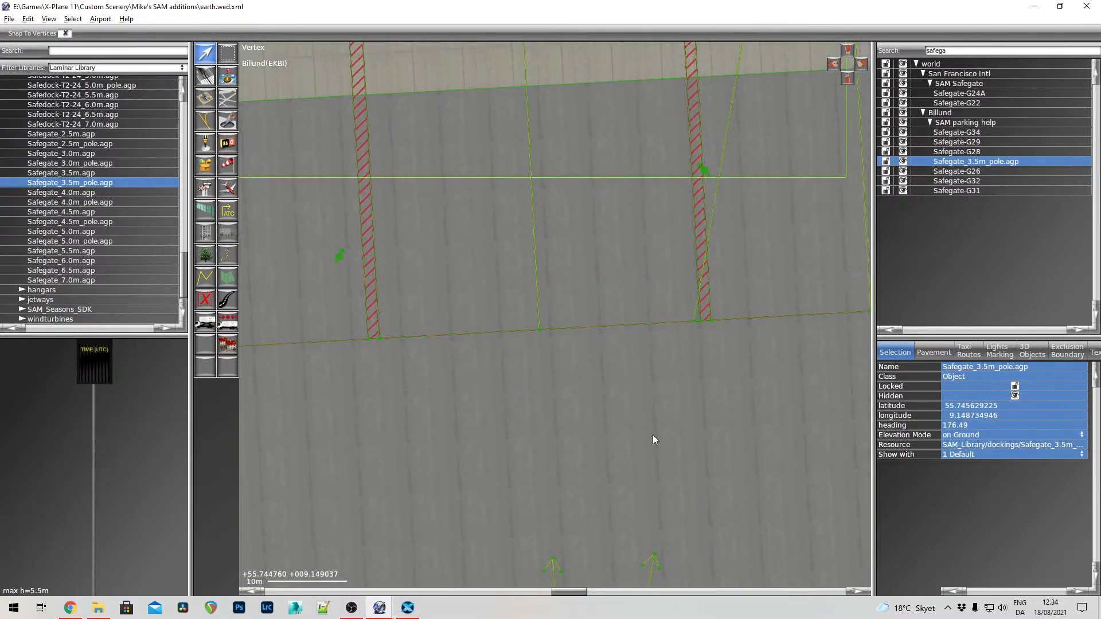
pyautogui.moveTo(628, 205); pyautogui.dragTo(620, 404, button='right')
pyautogui.moveTo(637, 229)
pyautogui.mouseDown(button='right')
pyautogui.moveTo(630, 395)
pyautogui.moveTo(639, 384)
pyautogui.moveTo(641, 403)
pyautogui.mouseUp(button='right')
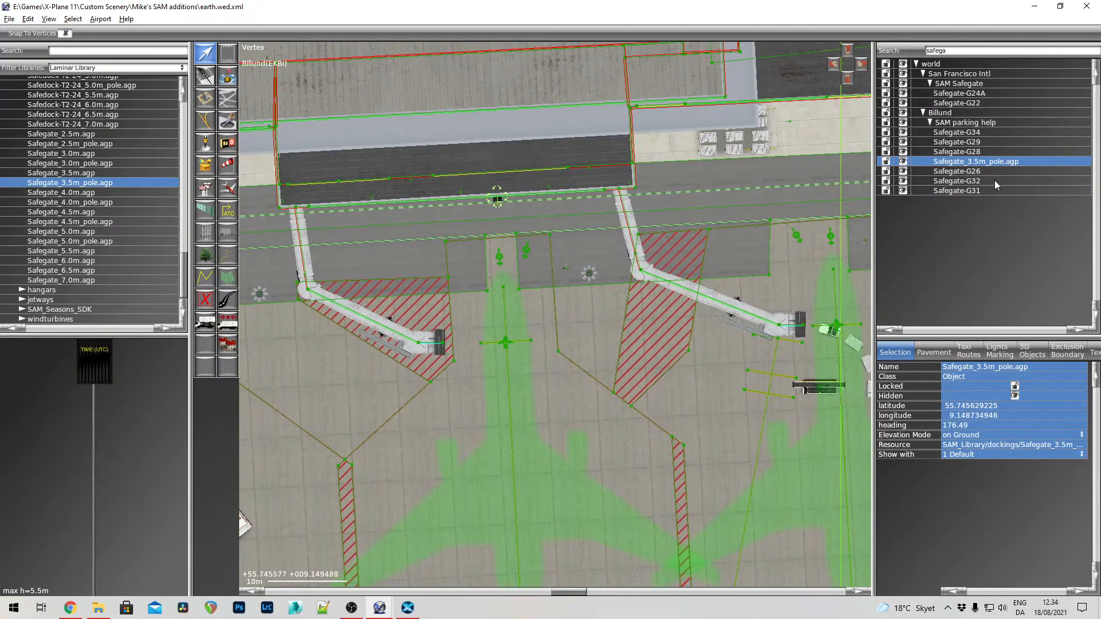
pyautogui.doubleClick(1004, 164)
pyautogui.write('Sa')
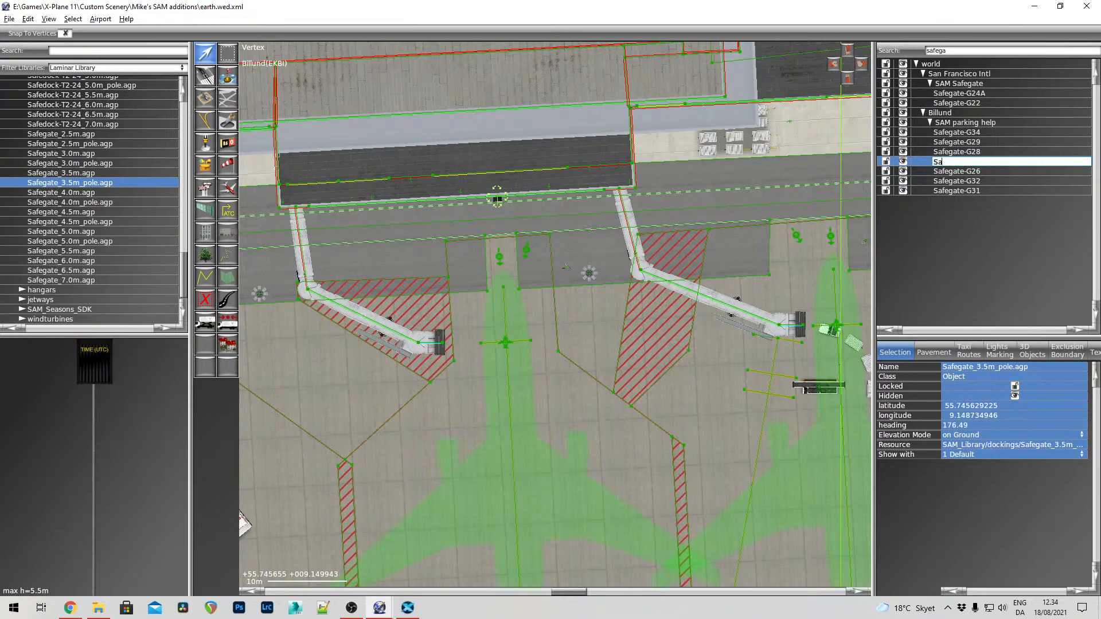
pyautogui.write('fegate-G35')
pyautogui.press('Return')
# Examine the stand beside G35, following its centreline from the taxiway markings up to the terminal
pyautogui.moveTo(745, 236); pyautogui.dragTo(521, 251, button='right')
pyautogui.moveTo(704, 285); pyautogui.dragTo(666, 267, button='right')
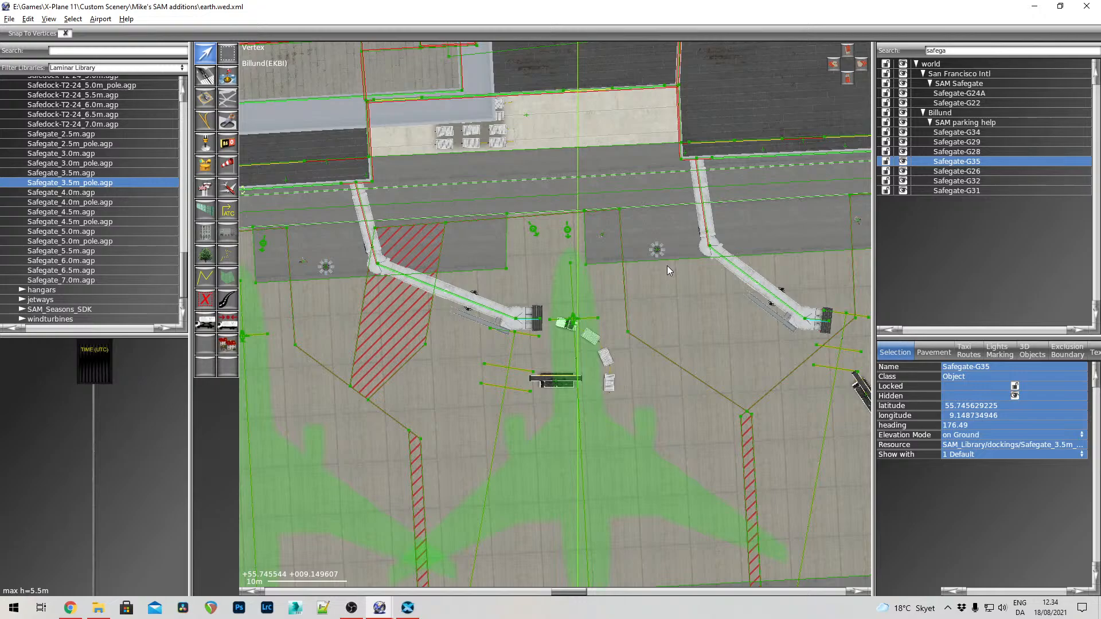
pyautogui.moveTo(614, 511); pyautogui.dragTo(585, 137, button='right')
pyautogui.scroll(-3, 625, 270)
pyautogui.moveTo(611, 231); pyautogui.dragTo(705, 374, button='right')
pyautogui.moveTo(730, 190); pyautogui.dragTo(701, 360, button='right')
pyautogui.moveTo(708, 176); pyautogui.dragTo(691, 450, button='right')
pyautogui.moveTo(695, 281); pyautogui.dragTo(692, 234, button='right')
pyautogui.moveTo(694, 456); pyautogui.dragTo(635, 215, button='right')
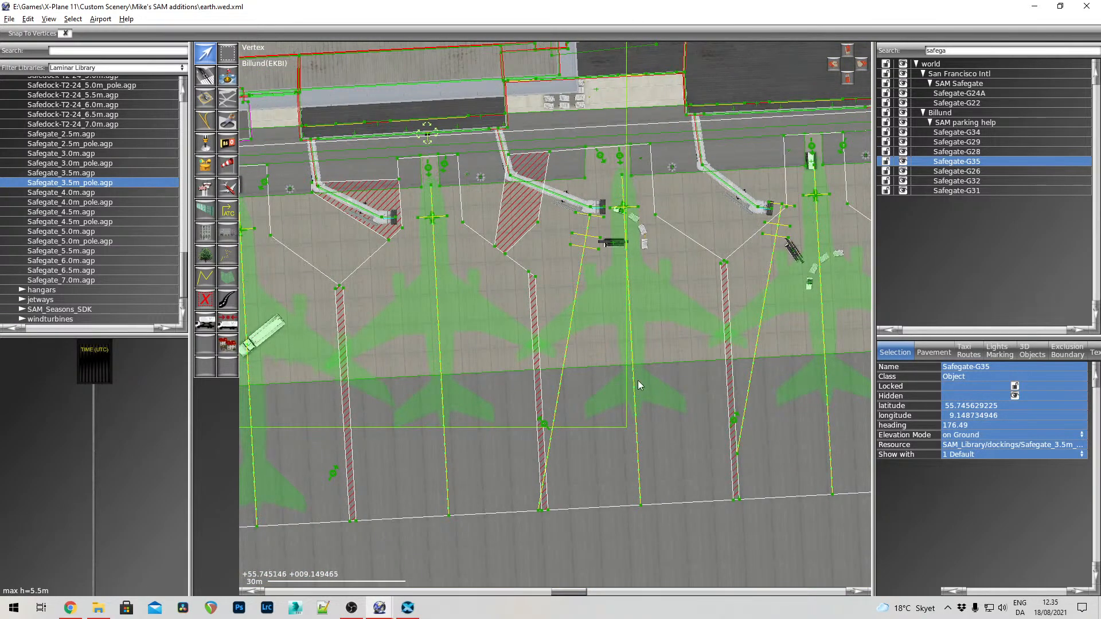
pyautogui.moveTo(729, 462); pyautogui.dragTo(656, 406, button='right')
pyautogui.moveTo(633, 176); pyautogui.dragTo(618, 335, button='right')
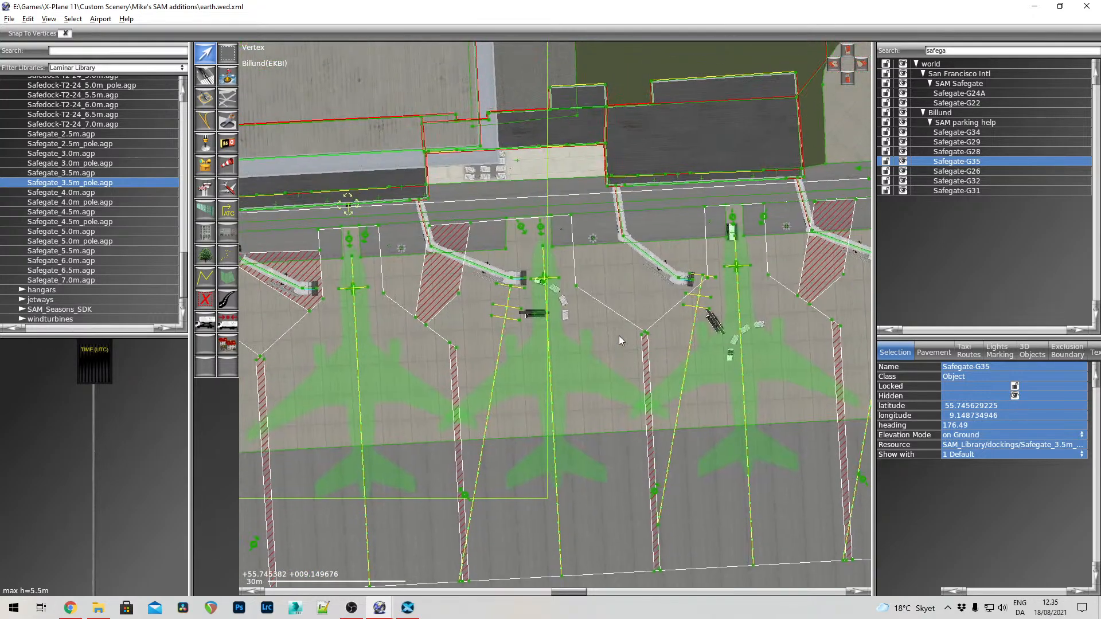
# Place a Safegate_3.5m_pole object on the light pavement behind the service road, facing down the stand's centreline at a heading of about 176.36
pyautogui.scroll(2, 608, 299)
pyautogui.scroll(3, 552, 245)
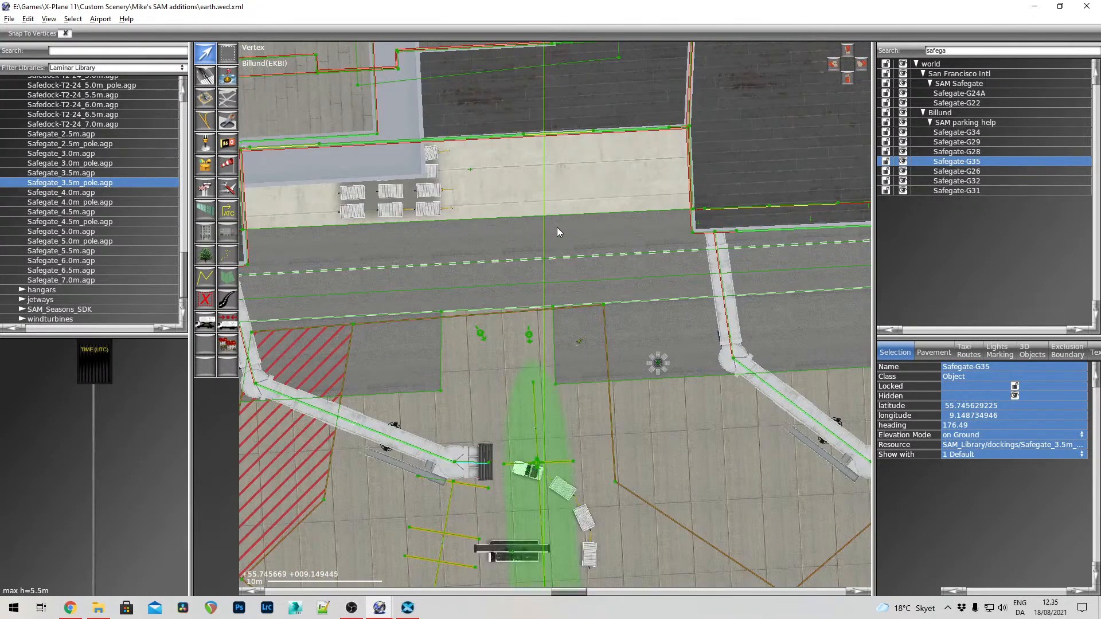
pyautogui.moveTo(557, 225); pyautogui.dragTo(563, 277, button='right')
pyautogui.scroll(2, 521, 270)
pyautogui.moveTo(554, 227); pyautogui.dragTo(585, 177, button='right')
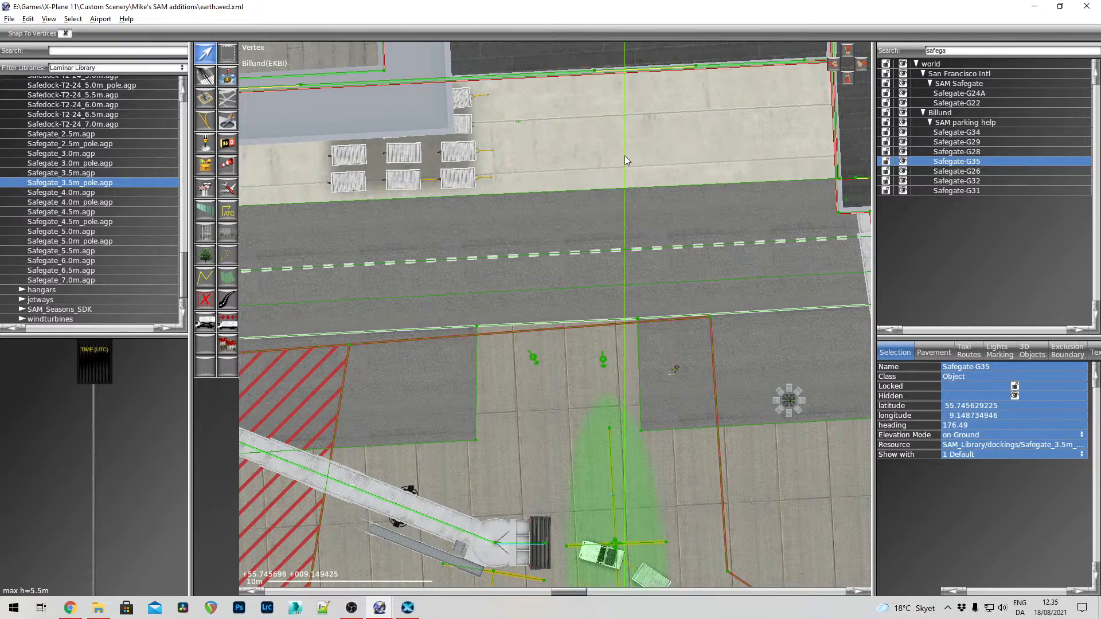
pyautogui.click(849, 51)
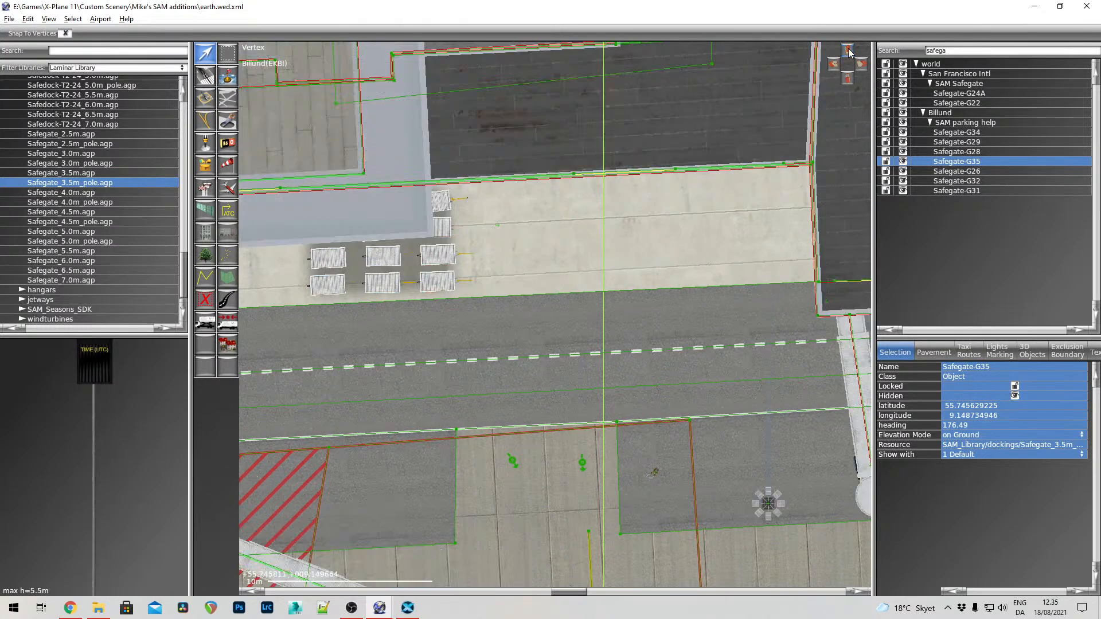
pyautogui.moveTo(681, 316); pyautogui.dragTo(622, 167, button='right')
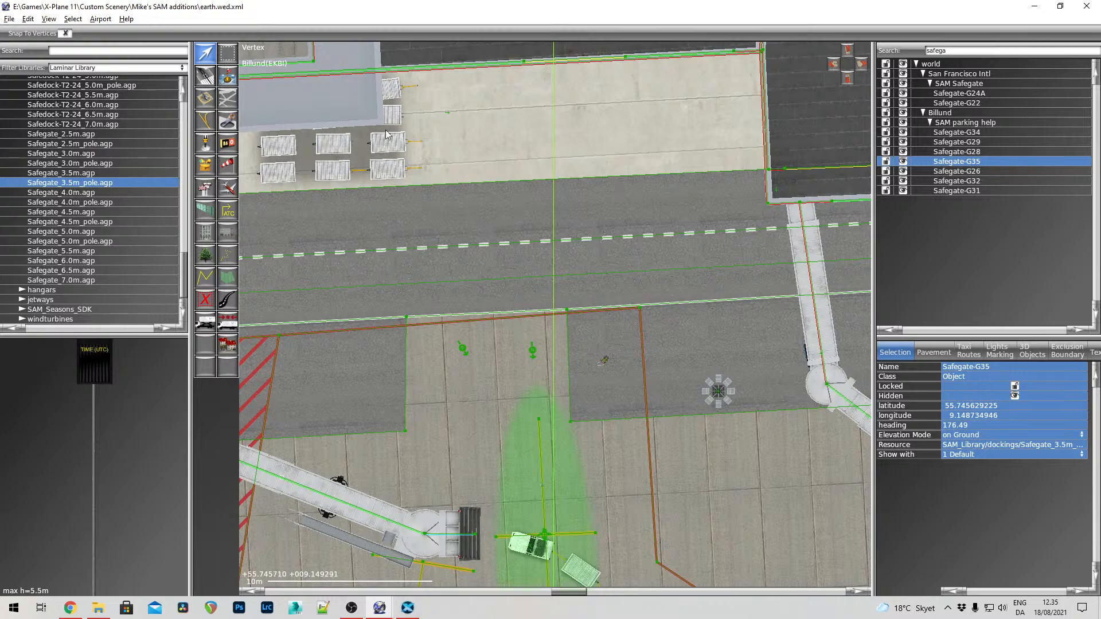
pyautogui.click(205, 236)
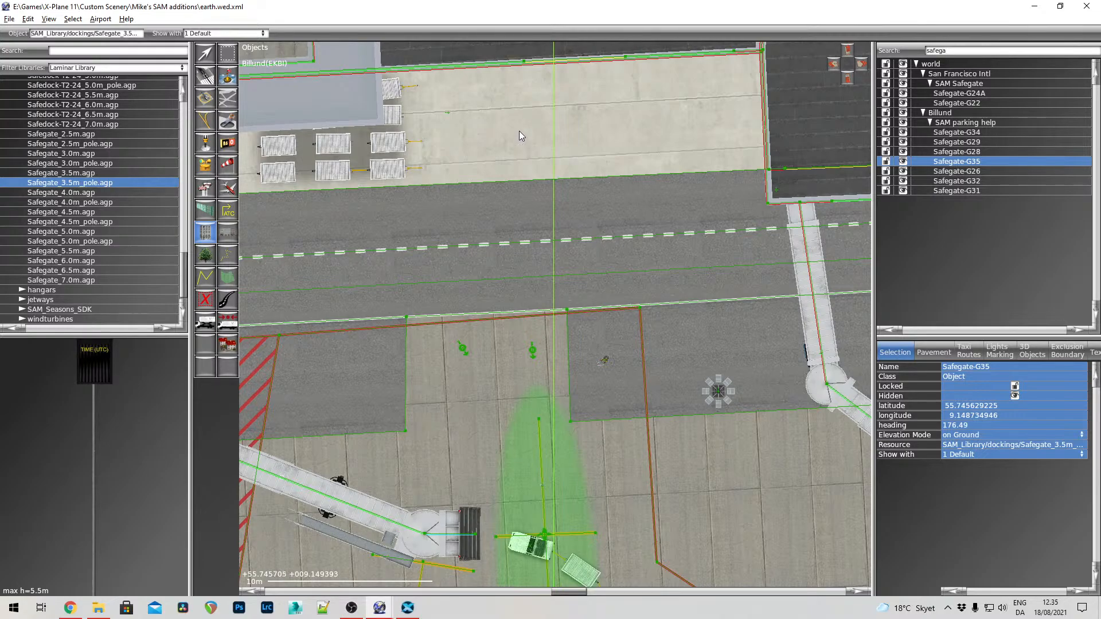
pyautogui.moveTo(518, 127); pyautogui.dragTo(547, 537)
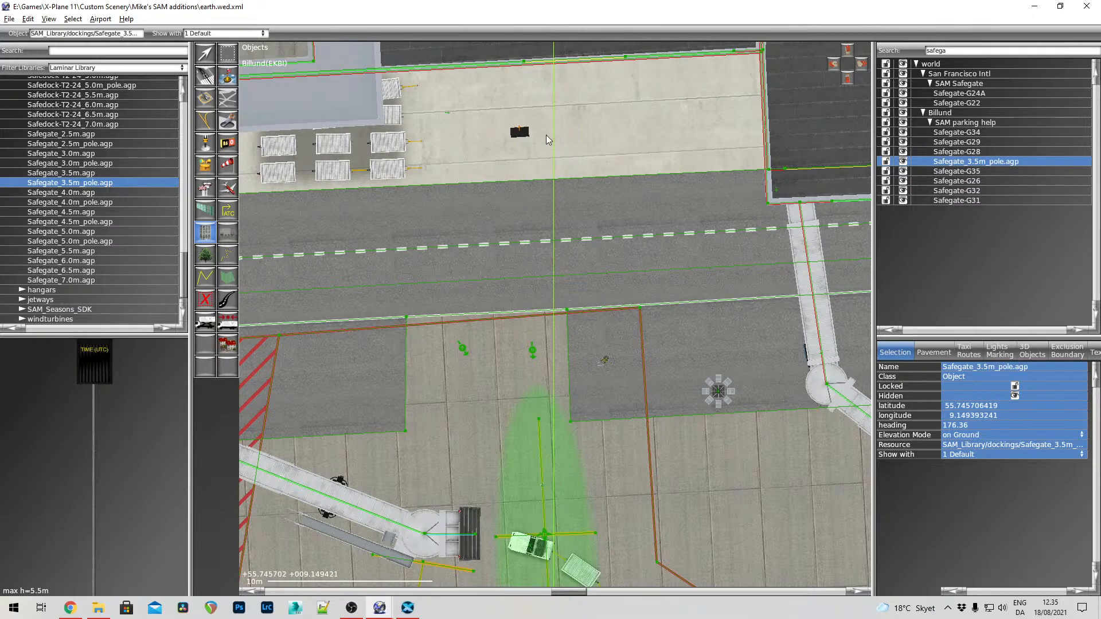
pyautogui.click(518, 132)
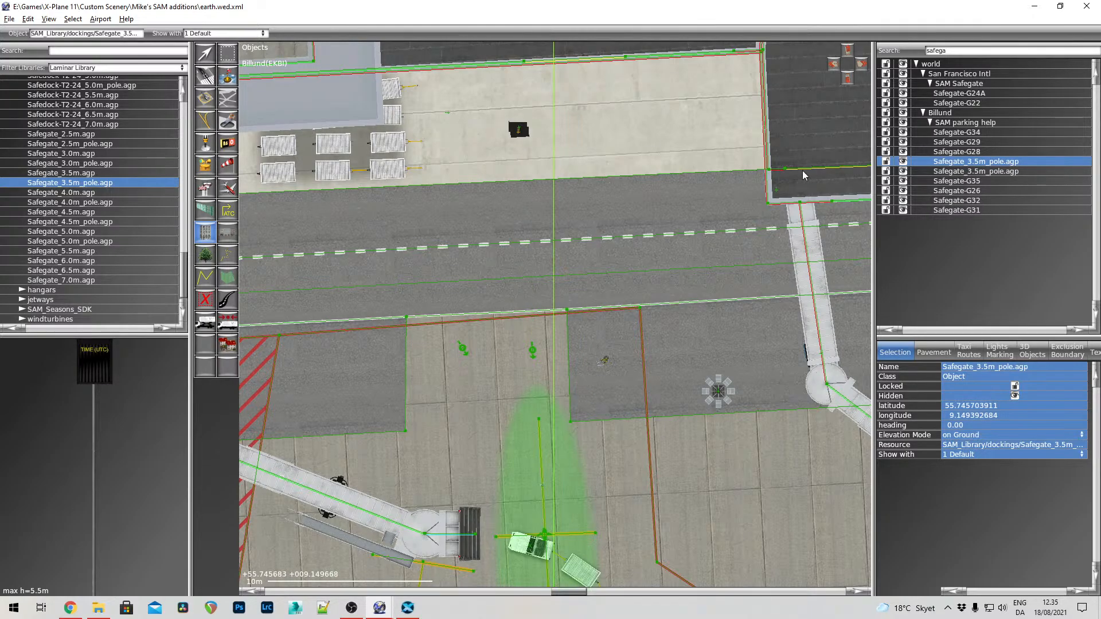
pyautogui.hotkey('ctrl', 'a')
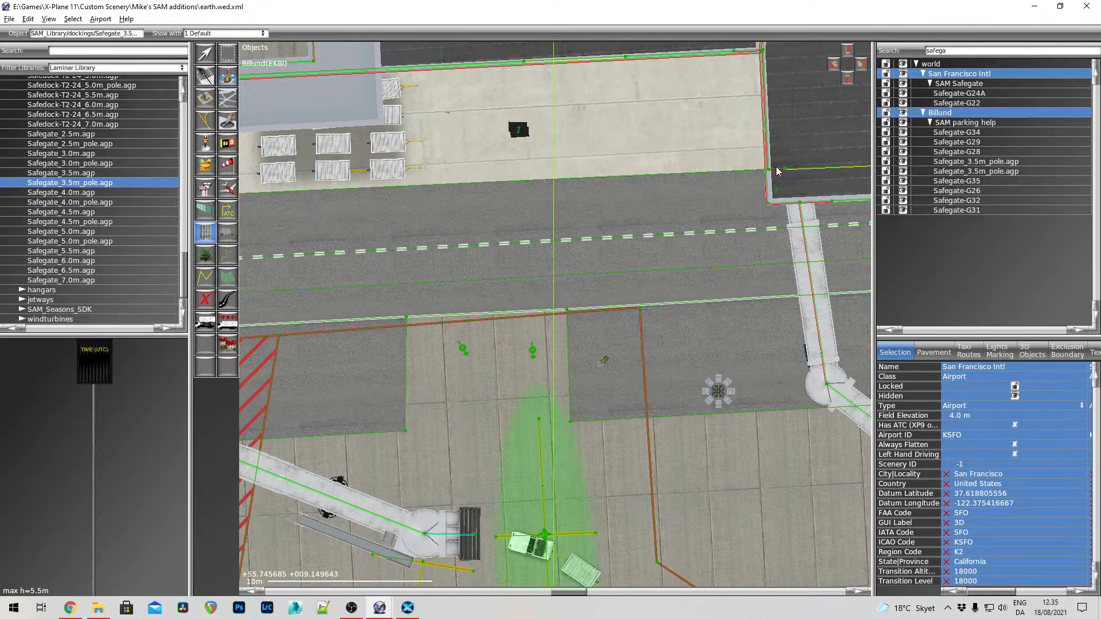
pyautogui.hotkey('ctrl', 'z')
pyautogui.hotkey('ctrl', 'z')
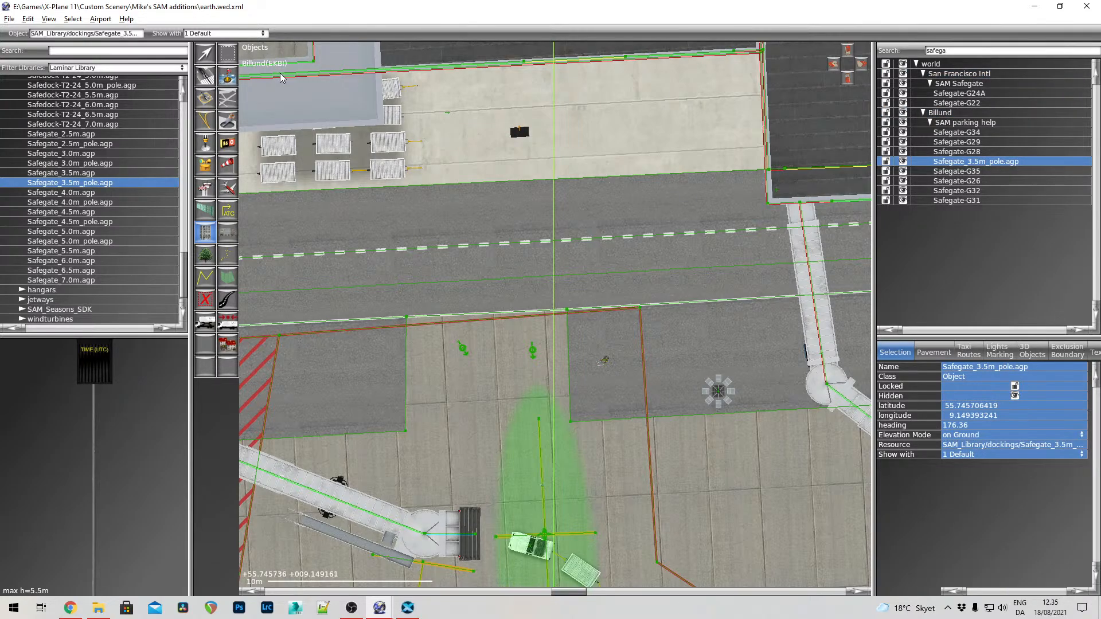
# Turn the Safegate_3.5m_pole object on the light pavement toward the stand's stop mark, to a heading of about 176.40
pyautogui.press('v')
pyautogui.moveTo(521, 138); pyautogui.dragTo(545, 541)
pyautogui.doubleClick(993, 161)
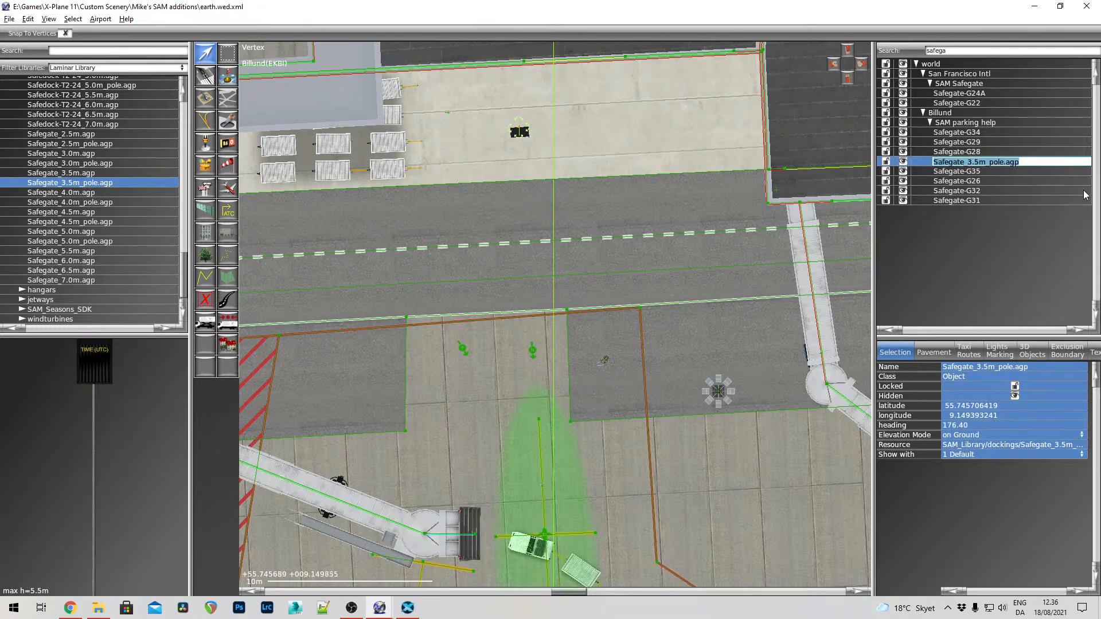
pyautogui.press('Escape')
# Look up the stand number on the apron for the Safegate on the light pavement and rename it as Safegate-G37
pyautogui.moveTo(699, 528); pyautogui.dragTo(631, 232, button='right')
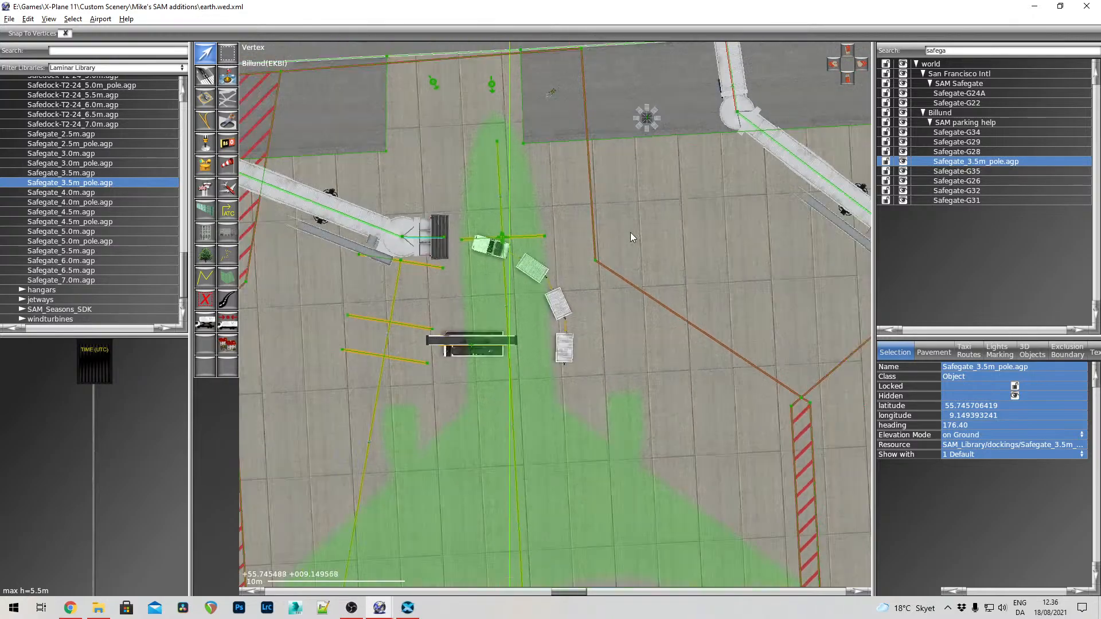
pyautogui.scroll(-5, 631, 232)
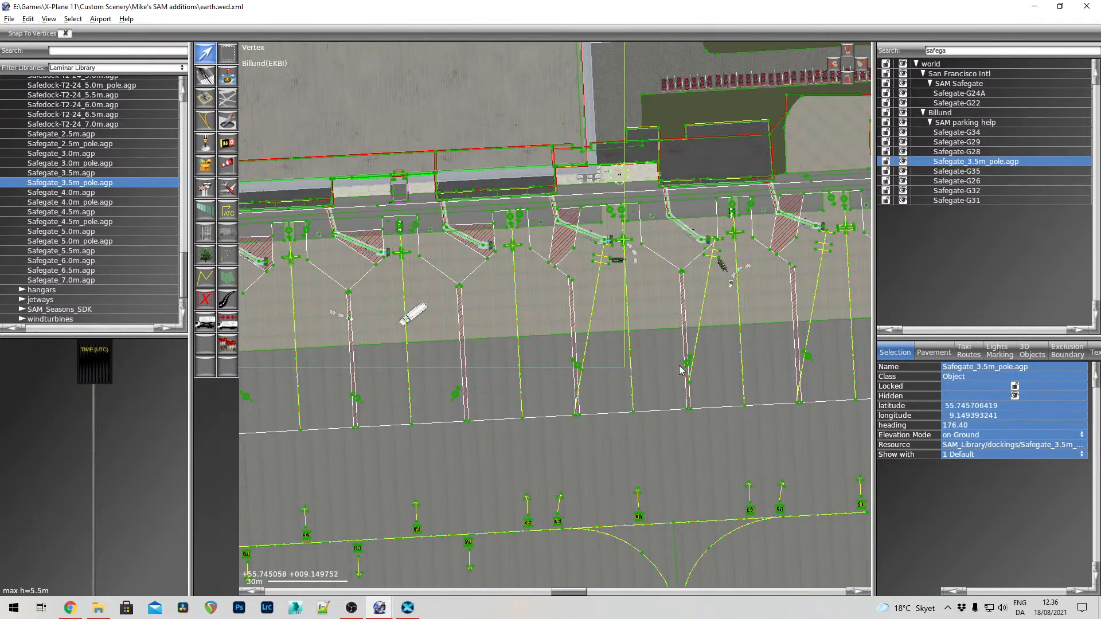
pyautogui.scroll(3, 637, 320)
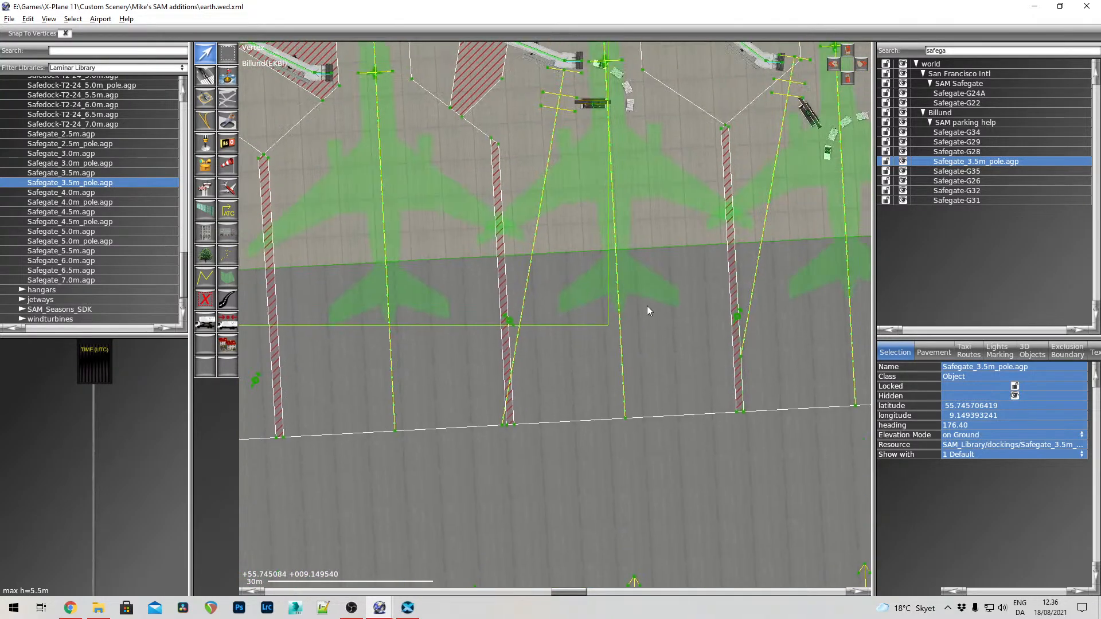
pyautogui.moveTo(662, 156); pyautogui.dragTo(659, 297, button='right')
pyautogui.moveTo(667, 199); pyautogui.dragTo(648, 327, button='right')
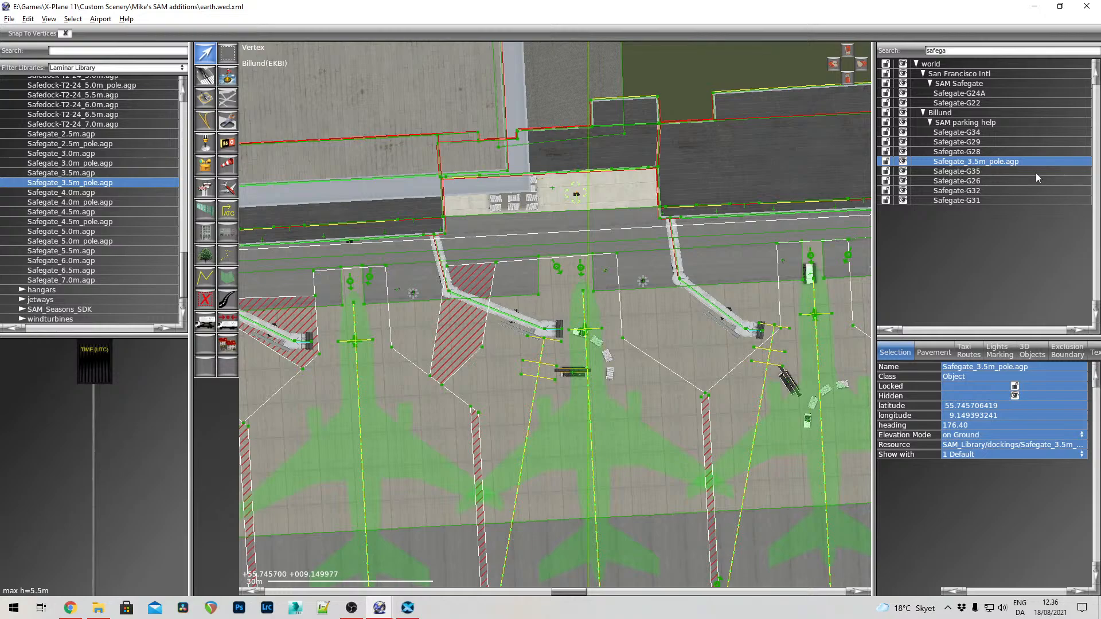
pyautogui.doubleClick(1024, 162)
pyautogui.press('End')
pyautogui.press('BackSpace')
pyautogui.press('BackSpace')
pyautogui.press('BackSpace')
pyautogui.press('BackSpace')
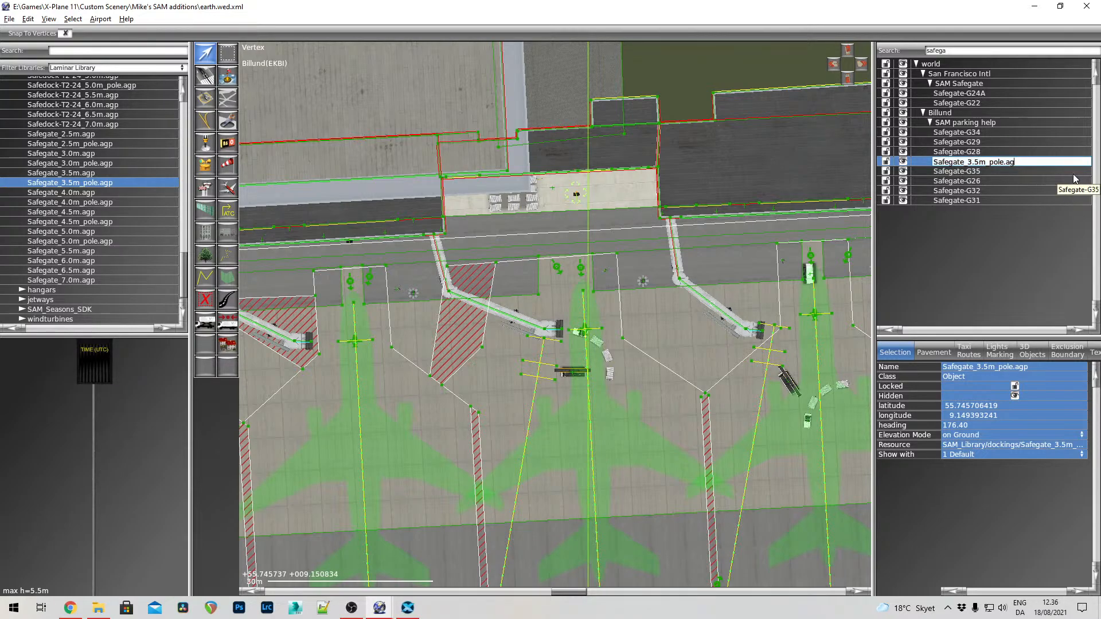
pyautogui.press('BackSpace')
pyautogui.press('BackSpace')
pyautogui.press('BackSpace')
pyautogui.press('BackSpace')
pyautogui.press('BackSpace')
pyautogui.press('BackSpace')
pyautogui.press('BackSpace')
pyautogui.press('BackSpace')
pyautogui.press('BackSpace')
pyautogui.press('BackSpace')
pyautogui.write('-G37')
pyautogui.press('Return')
# Place a Safegate_3.5m_pole object at the terminal wall of the stand after G37 and aim it at the stop mark, heading about 176.84
pyautogui.moveTo(831, 337); pyautogui.dragTo(610, 246, button='middle')
pyautogui.scroll(5, 595, 102)
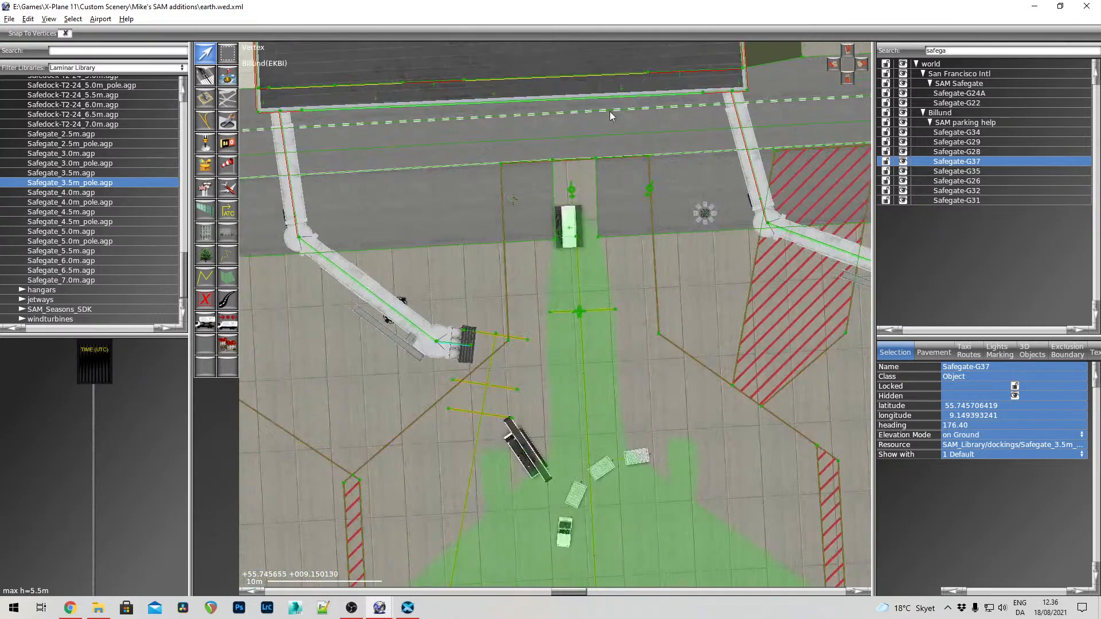
pyautogui.moveTo(577, 144); pyautogui.dragTo(569, 187, button='middle')
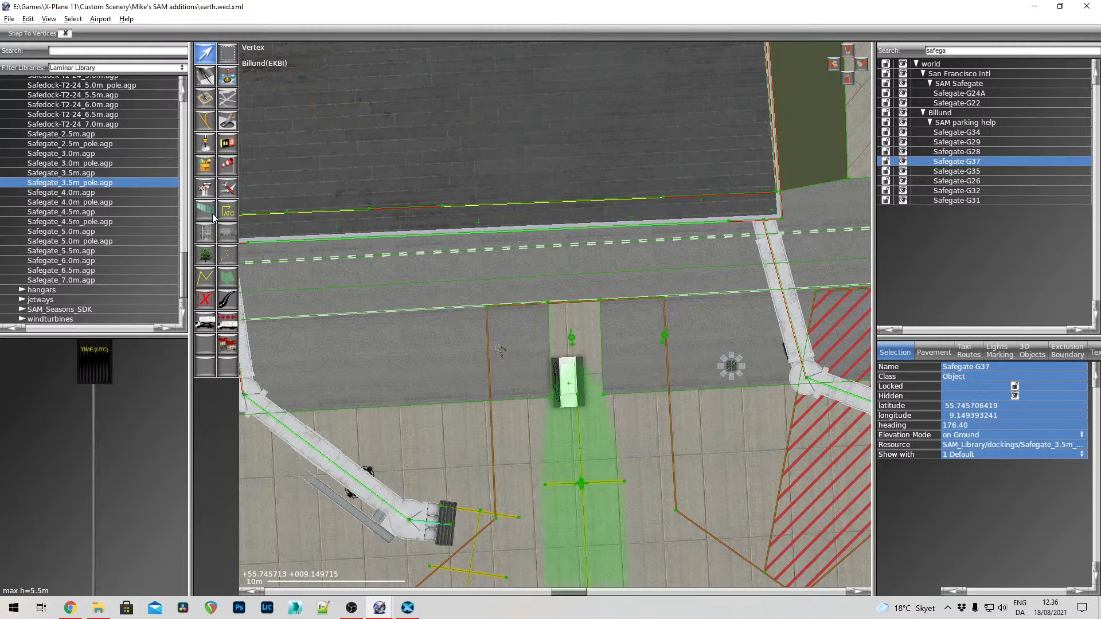
pyautogui.click(205, 232)
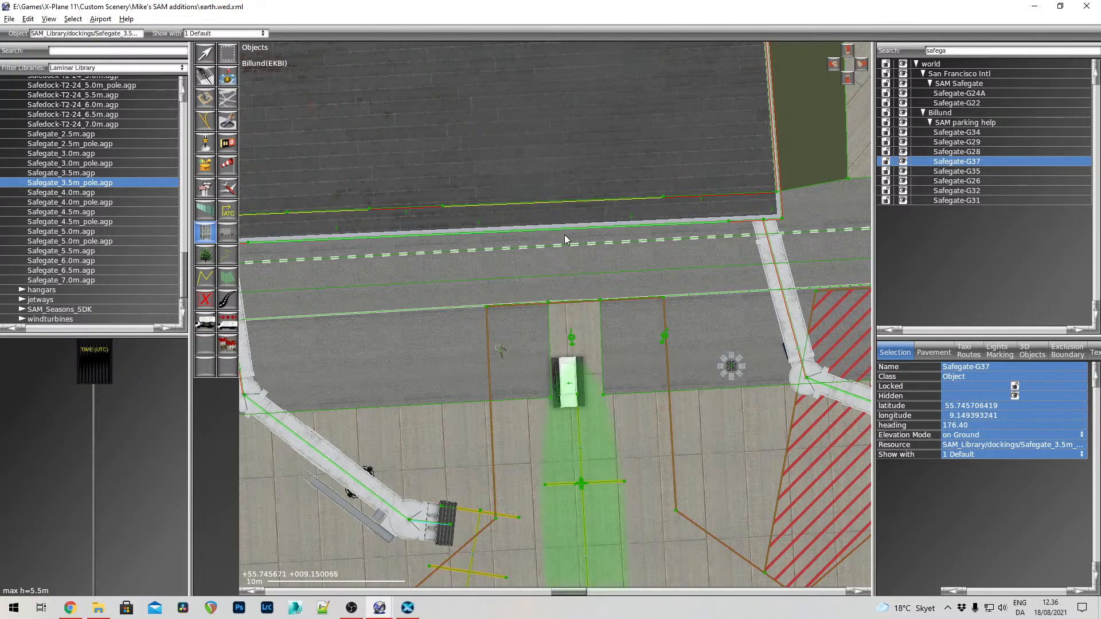
pyautogui.moveTo(565, 235); pyautogui.dragTo(583, 487)
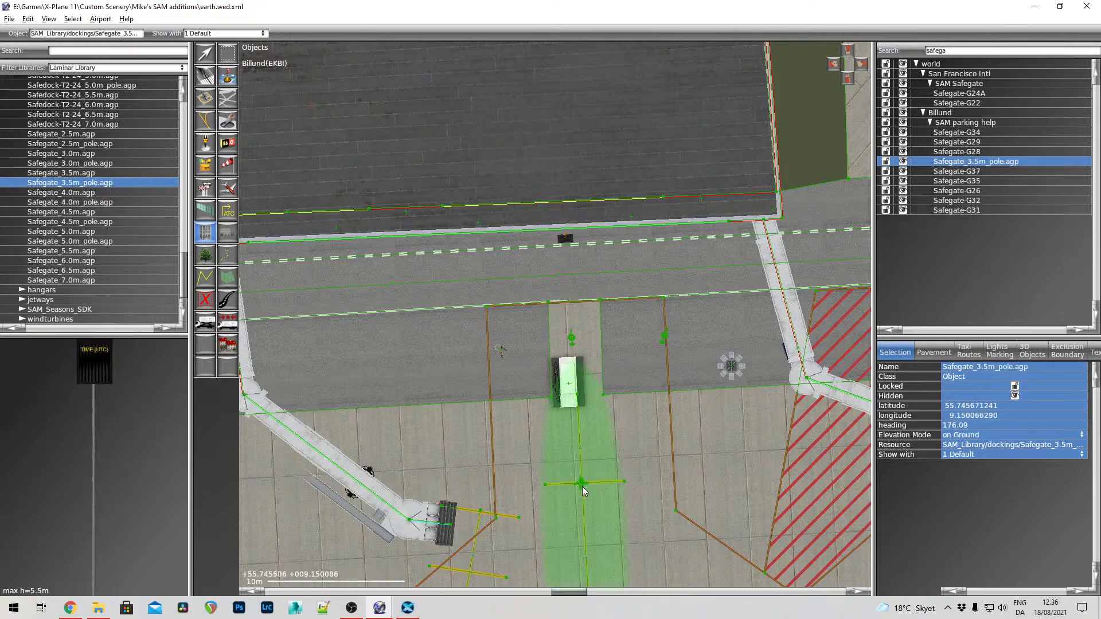
pyautogui.click(205, 53)
pyautogui.moveTo(565, 237); pyautogui.dragTo(582, 500)
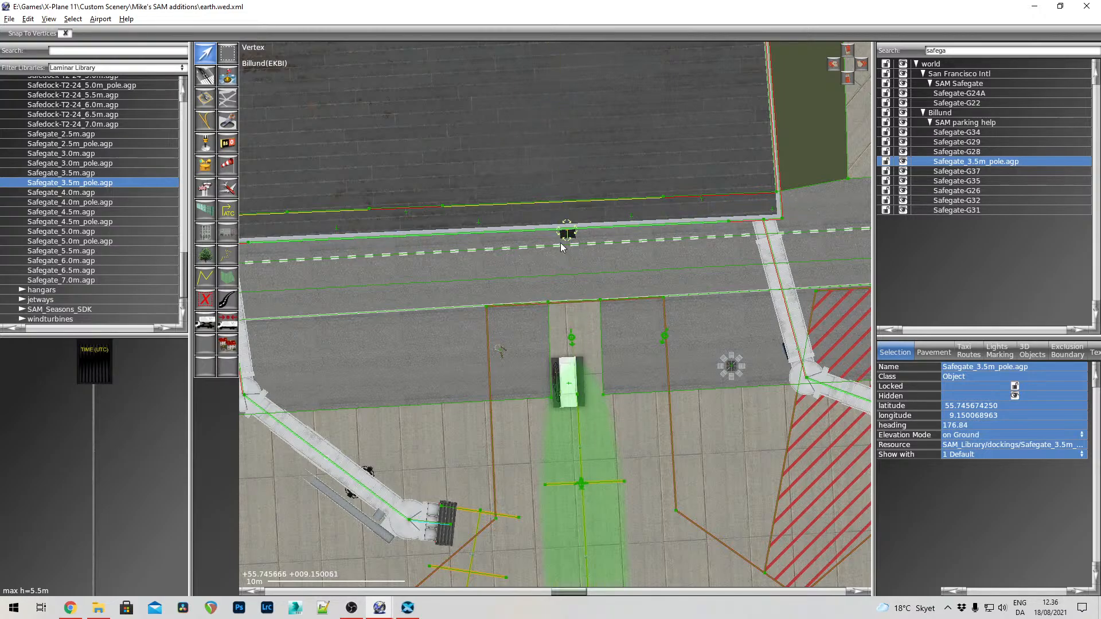
# Look up the stand number for the new Safegate at the terminal wall and rename the object as Safegate-G38
pyautogui.moveTo(738, 267); pyautogui.dragTo(701, 172, button='right')
pyautogui.moveTo(677, 342); pyautogui.dragTo(640, 203, button='right')
pyautogui.scroll(-2, 652, 263)
pyautogui.scroll(-3, 652, 263)
pyautogui.moveTo(718, 345); pyautogui.dragTo(687, 409, button='right')
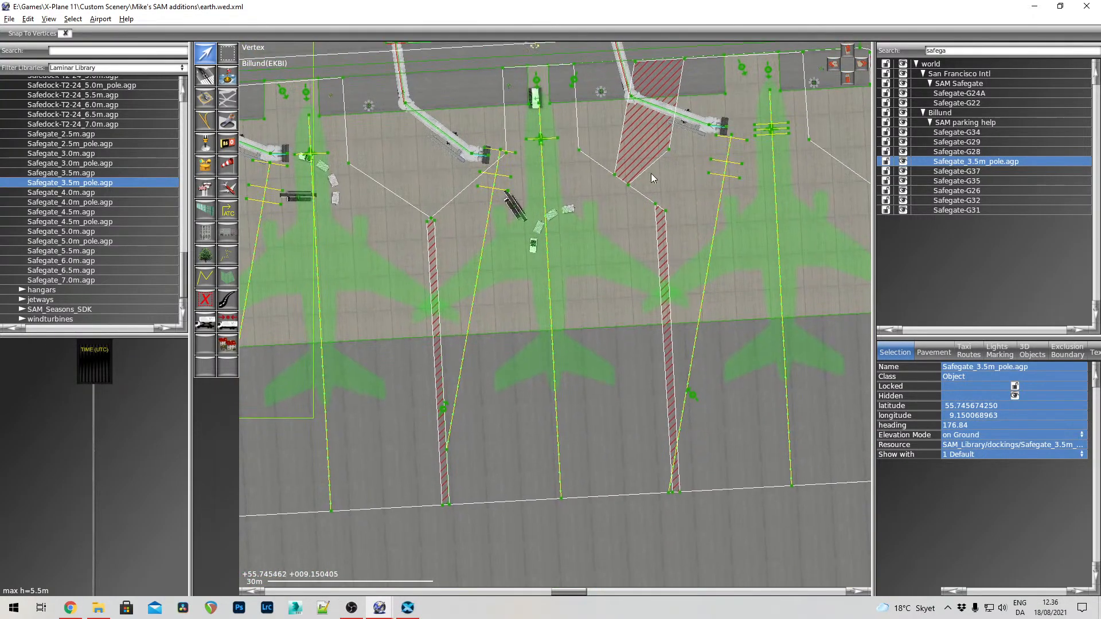
pyautogui.moveTo(652, 167); pyautogui.dragTo(657, 317, button='right')
pyautogui.doubleClick(1019, 162)
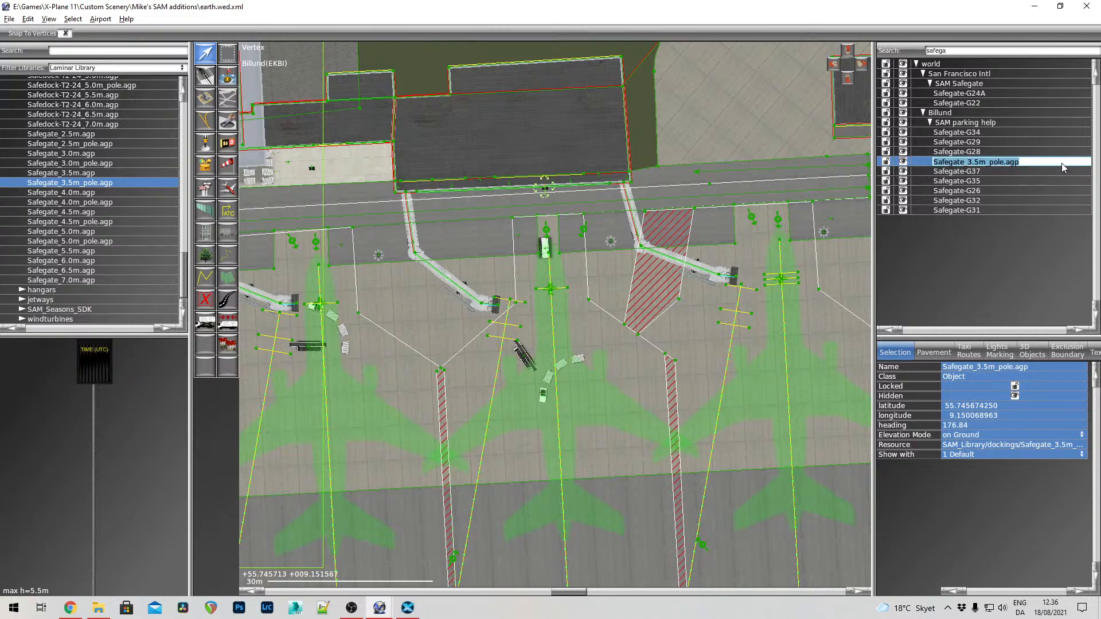
pyautogui.press('End')
pyautogui.press('BackSpace')
pyautogui.press('BackSpace')
pyautogui.press('BackSpace')
pyautogui.press('BackSpace')
pyautogui.press('BackSpace')
pyautogui.press('BackSpace')
pyautogui.press('BackSpace')
pyautogui.press('BackSpace')
pyautogui.press('BackSpace')
pyautogui.press('BackSpace')
pyautogui.press('BackSpace')
pyautogui.press('BackSpace')
pyautogui.press('BackSpace')
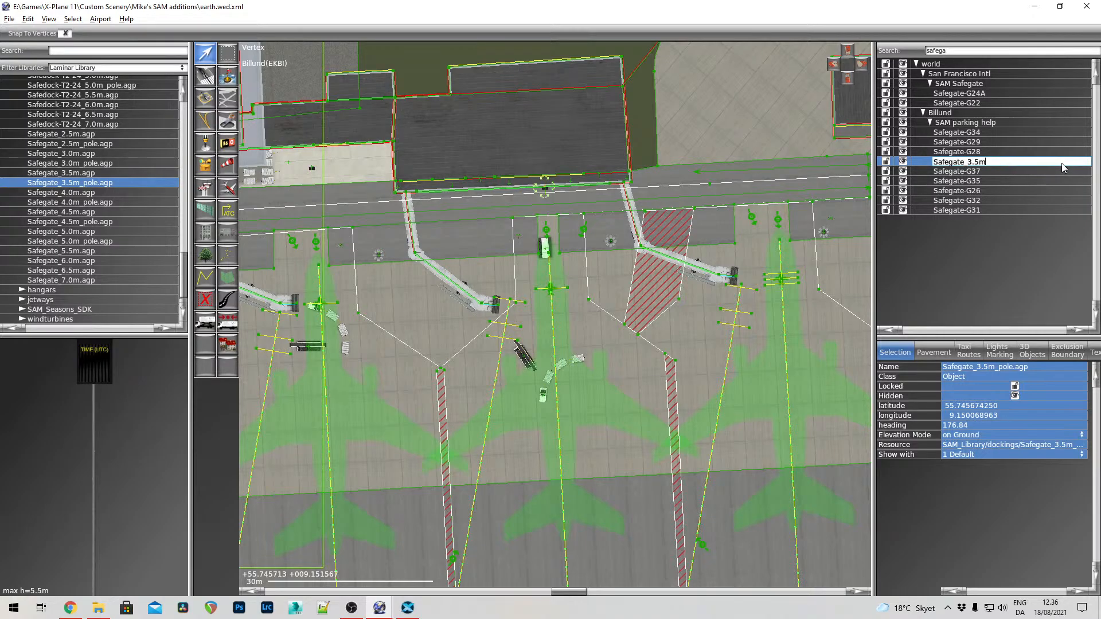
pyautogui.write('-G38')
pyautogui.press('Return')
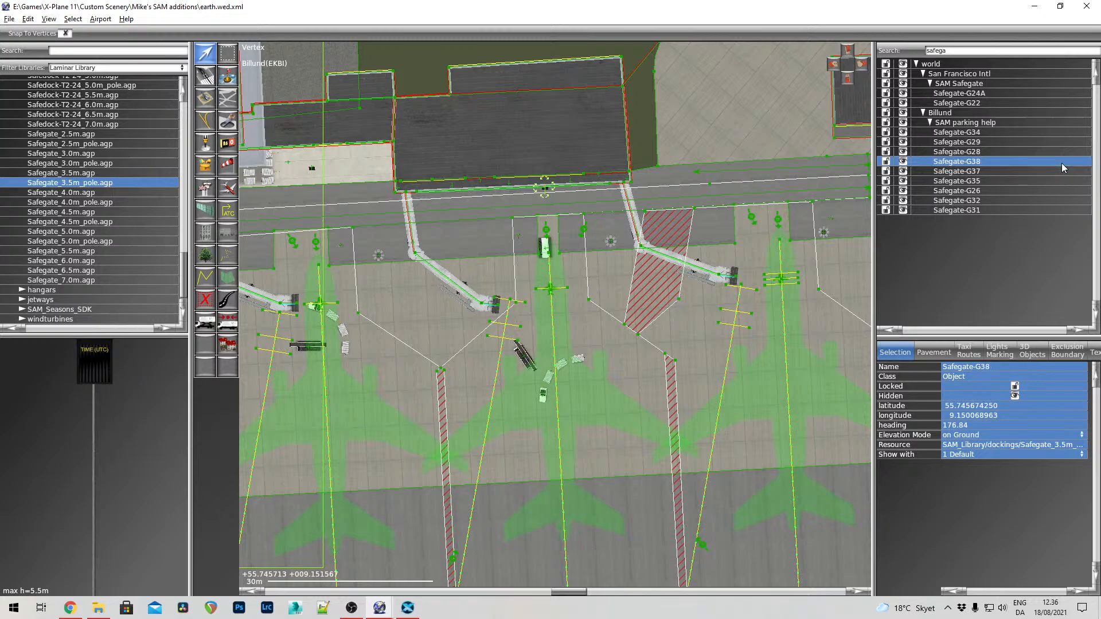
# Place a Safegate_3.5m_pole object on the concrete behind the service road at the end stand, facing its stop mark at a heading of about 175.64
pyautogui.moveTo(714, 274); pyautogui.dragTo(443, 195, button='middle')
pyautogui.moveTo(620, 225); pyautogui.dragTo(623, 378, button='middle')
pyautogui.moveTo(597, 257); pyautogui.dragTo(586, 301, button='middle')
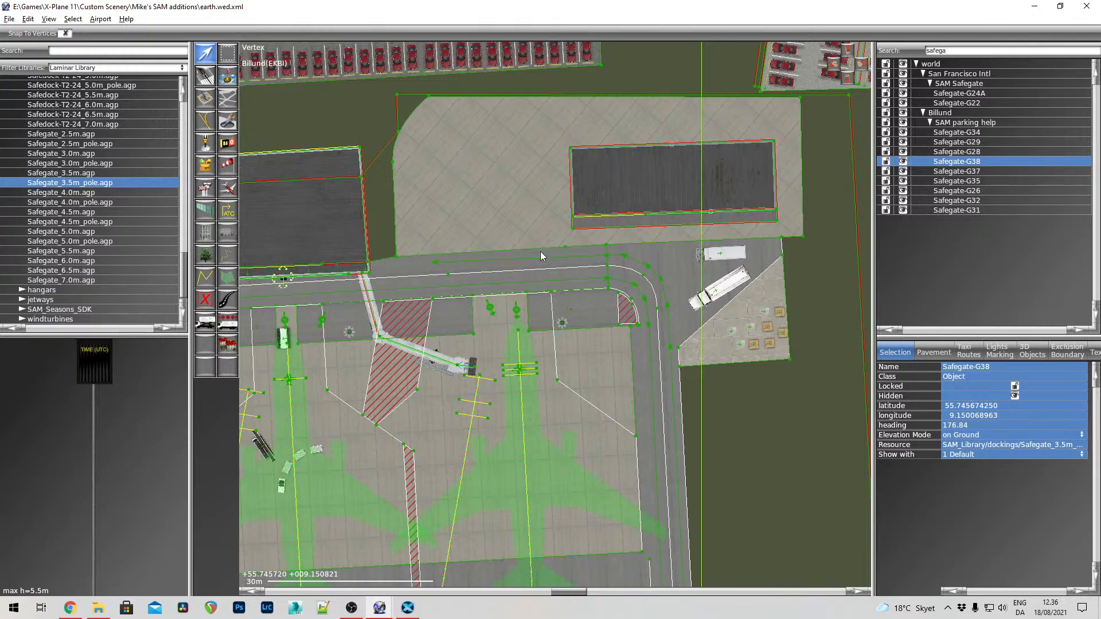
pyautogui.scroll(5, 524, 266)
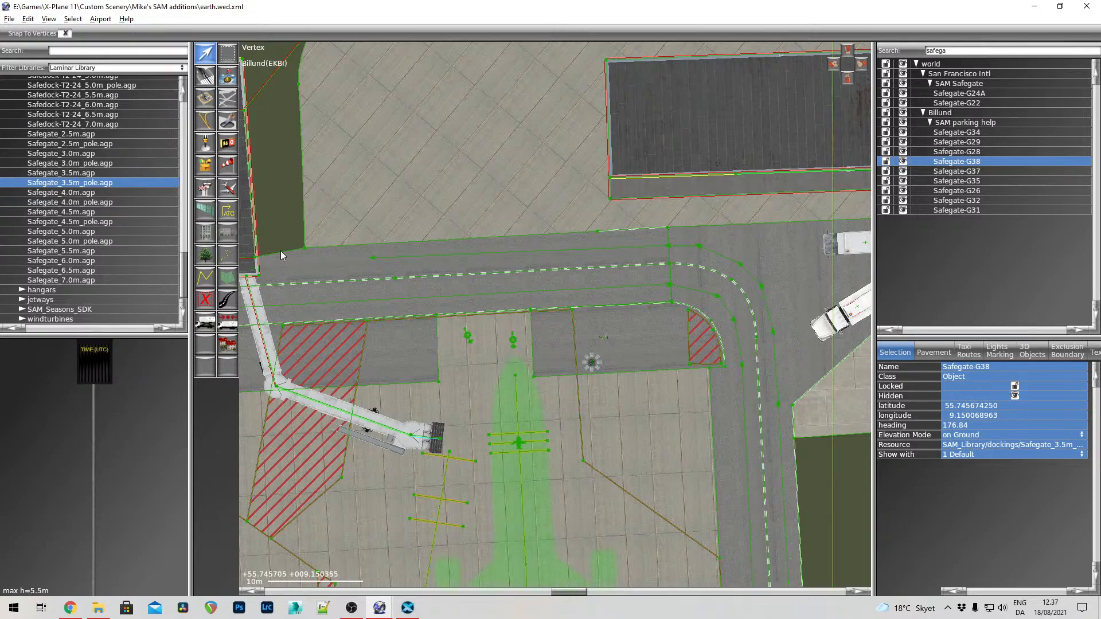
pyautogui.click(205, 233)
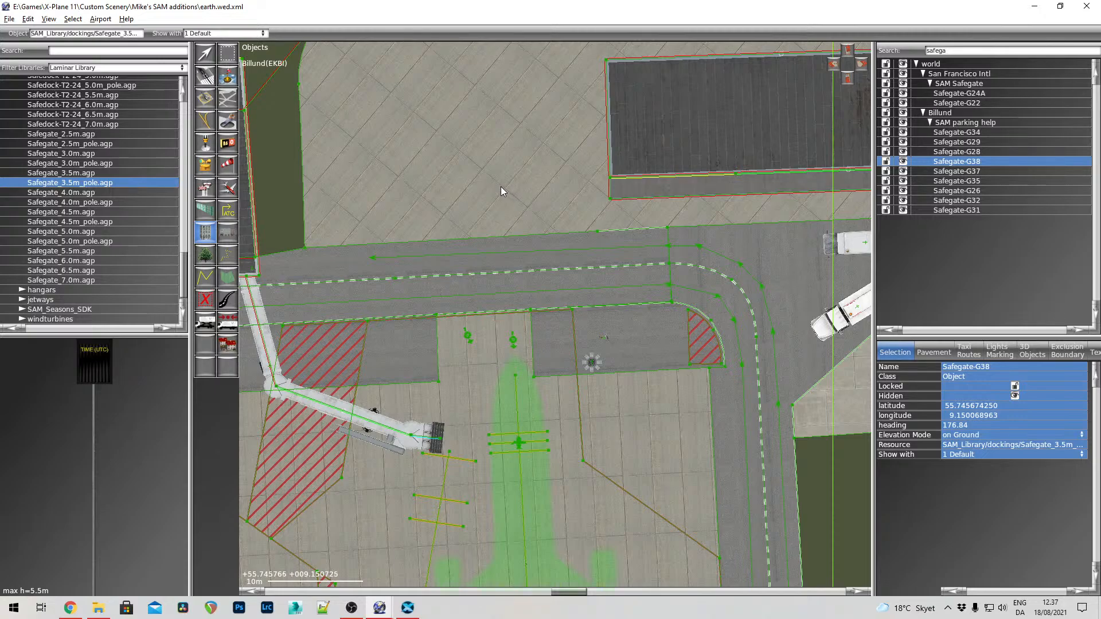
pyautogui.moveTo(499, 184); pyautogui.dragTo(521, 470)
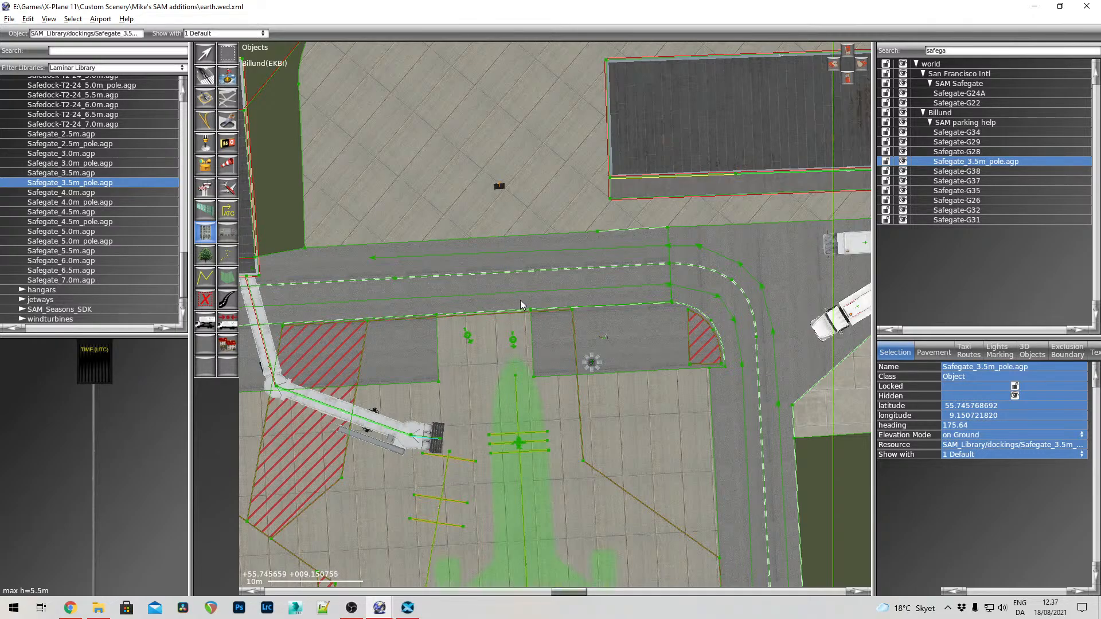
pyautogui.click(205, 53)
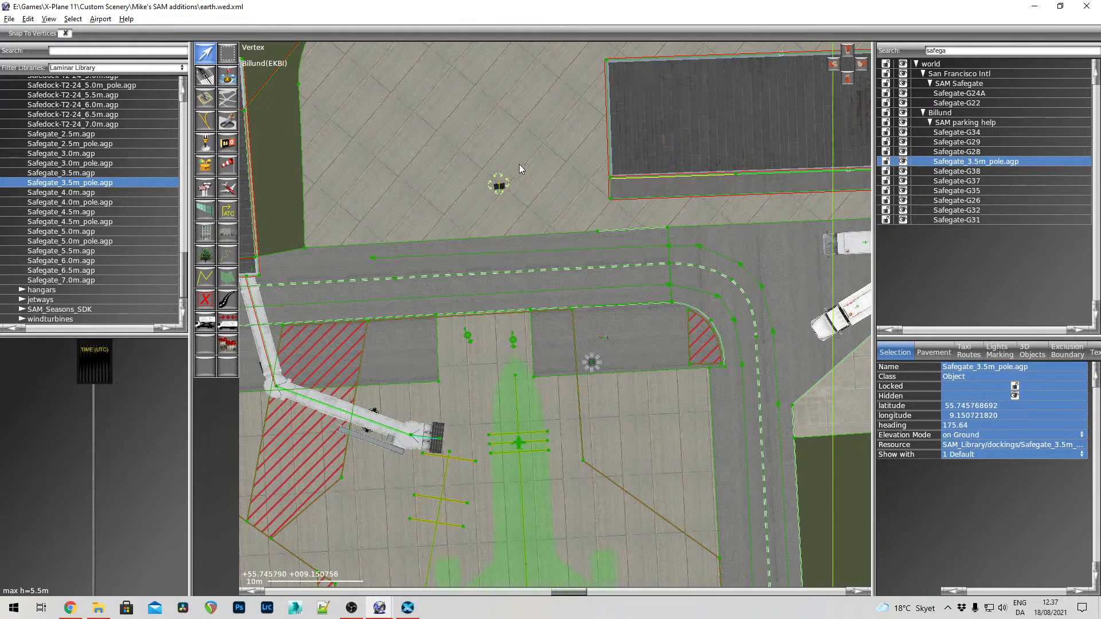
# Move the end stand's new Safegate closer to the service road and re-aim it at the stop mark, heading about 176.38
pyautogui.moveTo(499, 186); pyautogui.dragTo(520, 460)
pyautogui.moveTo(550, 316); pyautogui.dragTo(521, 146, button='right')
pyautogui.scroll(-3, 637, 398)
# Look up the stand number for the new Safegate behind the service road and rename the object as Safegate-G40
pyautogui.moveTo(676, 431); pyautogui.dragTo(630, 248, button='right')
pyautogui.moveTo(655, 410); pyautogui.dragTo(631, 230, button='right')
pyautogui.moveTo(614, 135); pyautogui.dragTo(654, 353, button='right')
pyautogui.moveTo(629, 245); pyautogui.dragTo(646, 433, button='right')
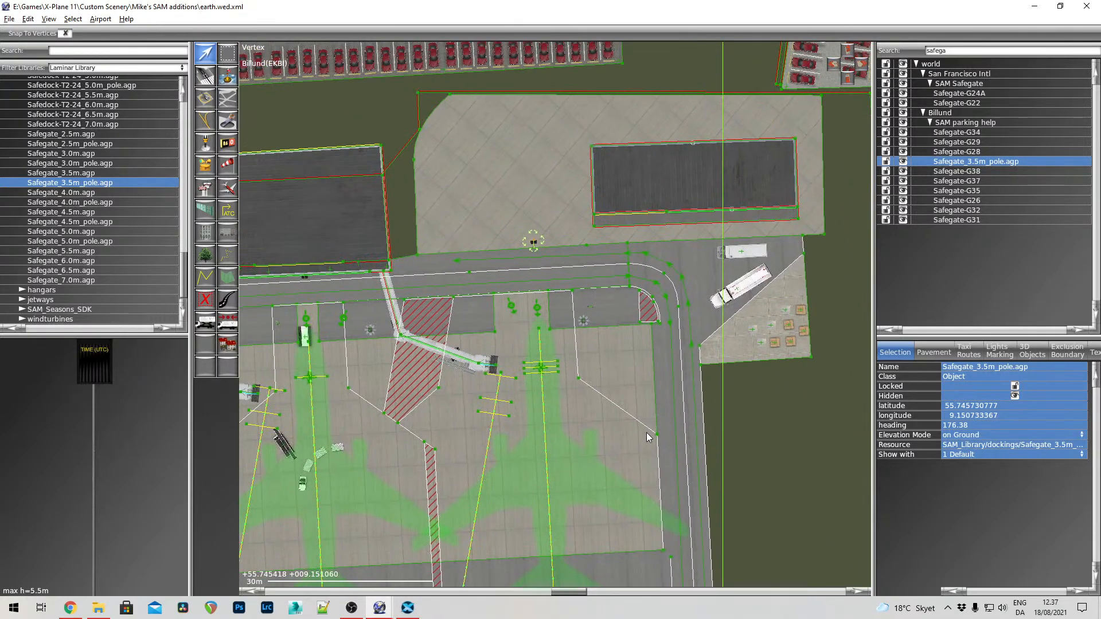
pyautogui.doubleClick(984, 162)
pyautogui.write('Sager')
pyautogui.press('BackSpace')
pyautogui.write('fea')
pyautogui.write('gate')
pyautogui.write('-G40')
pyautogui.press('Return')
# Examine the remote stands on the apron south of the terminal, including their ramp starts, lead-in arrows and the service road between the rows
pyautogui.scroll(-7, 480, 281)
pyautogui.moveTo(408, 538); pyautogui.dragTo(575, 365, button='right')
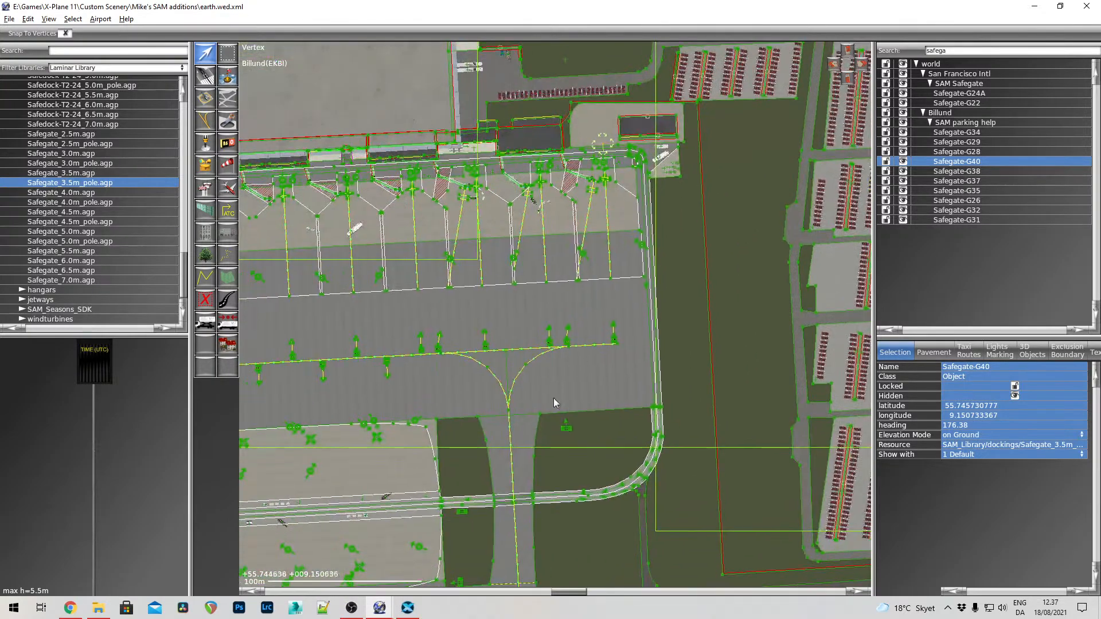
pyautogui.moveTo(473, 467); pyautogui.dragTo(604, 300, button='right')
pyautogui.scroll(-2, 534, 304)
pyautogui.moveTo(476, 309); pyautogui.dragTo(593, 324, button='right')
pyautogui.scroll(7, 553, 315)
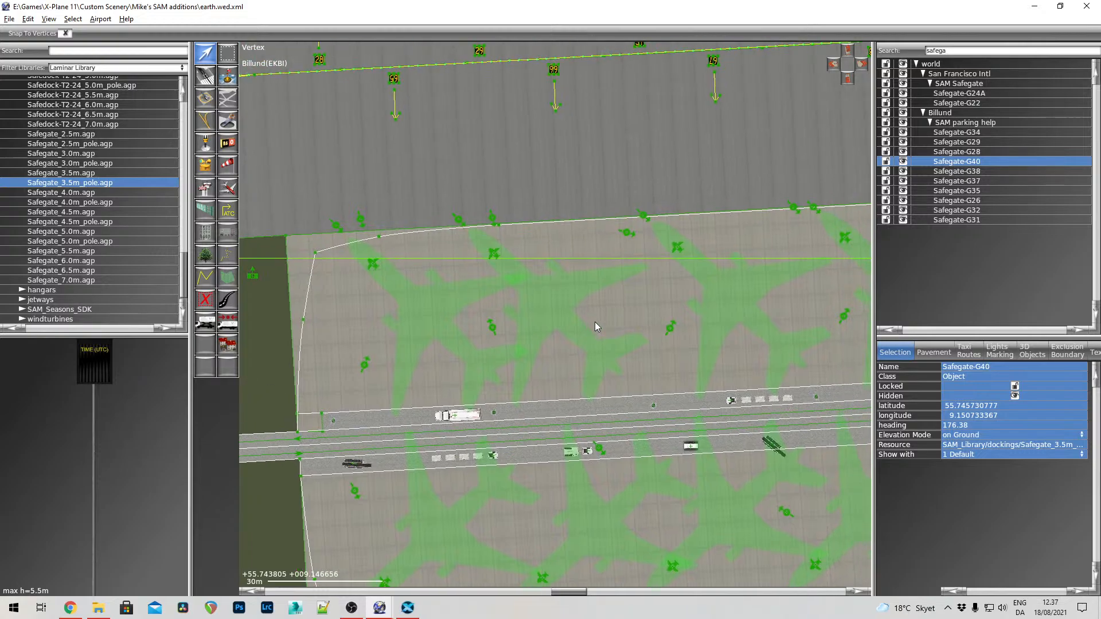
pyautogui.moveTo(543, 387); pyautogui.dragTo(567, 328, button='right')
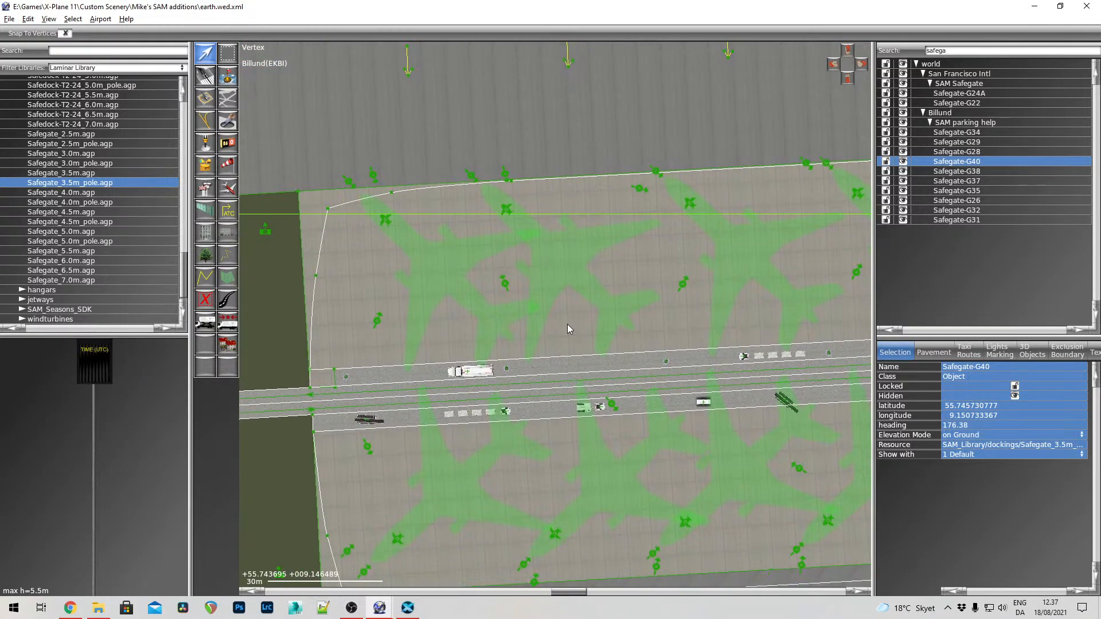
pyautogui.moveTo(652, 316); pyautogui.dragTo(653, 350, button='right')
pyautogui.moveTo(416, 198); pyautogui.dragTo(432, 213, button='right')
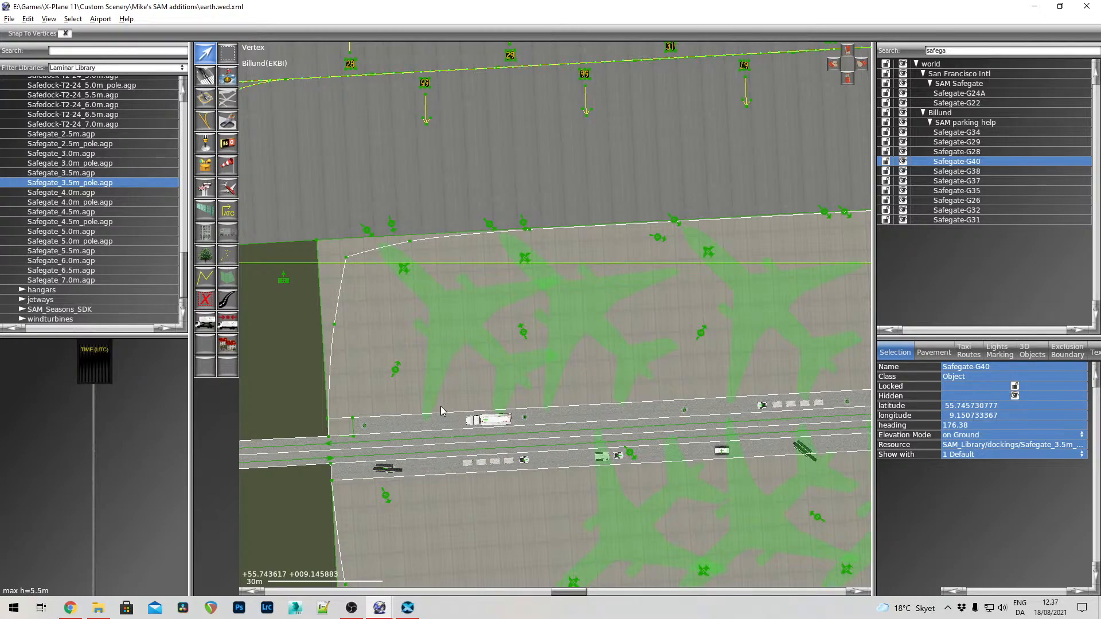
pyautogui.moveTo(448, 397); pyautogui.dragTo(448, 332, button='right')
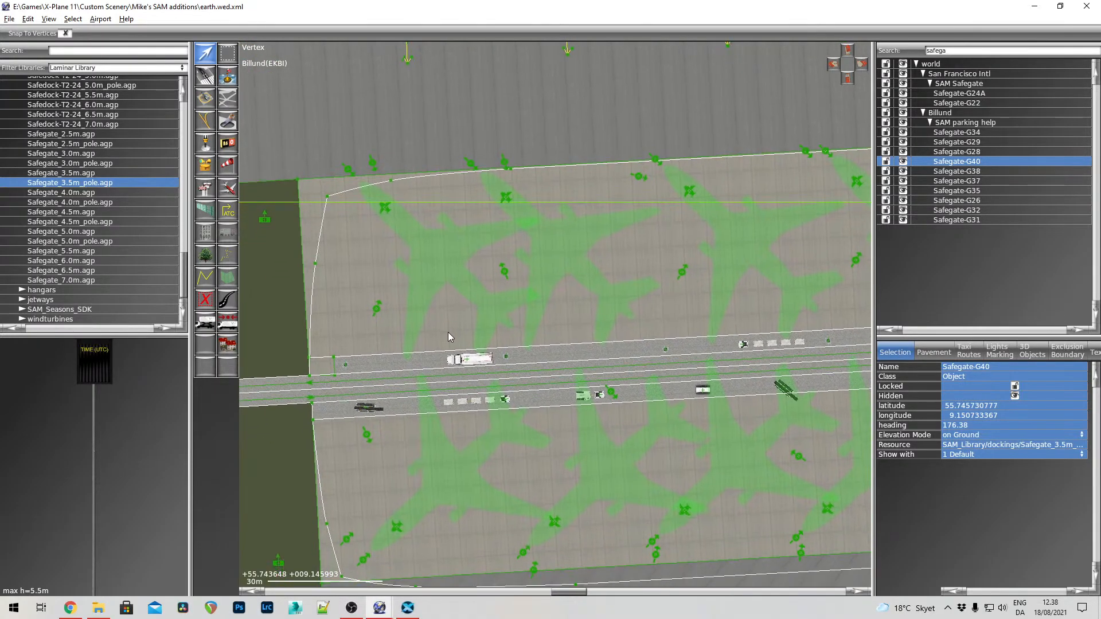
pyautogui.moveTo(463, 279); pyautogui.dragTo(500, 331, button='right')
# Place a marshaller_high object beside the service road at the westernmost northern remote stand, facing its lead-in arrow at a heading of about 177.83
pyautogui.scroll(8, 158, 211)
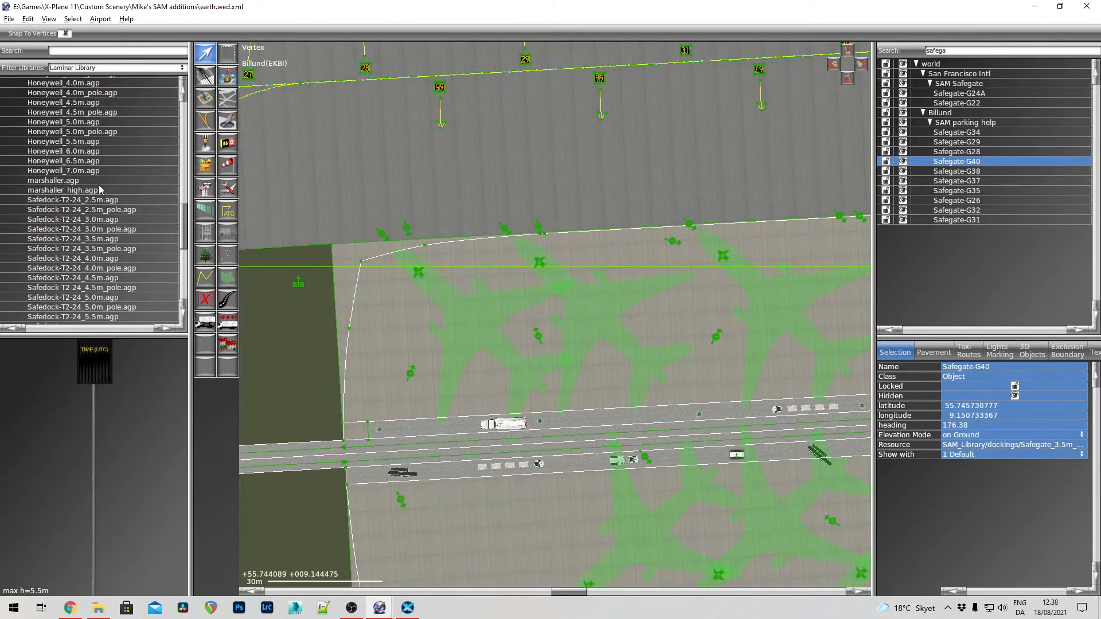
pyautogui.click(91, 190)
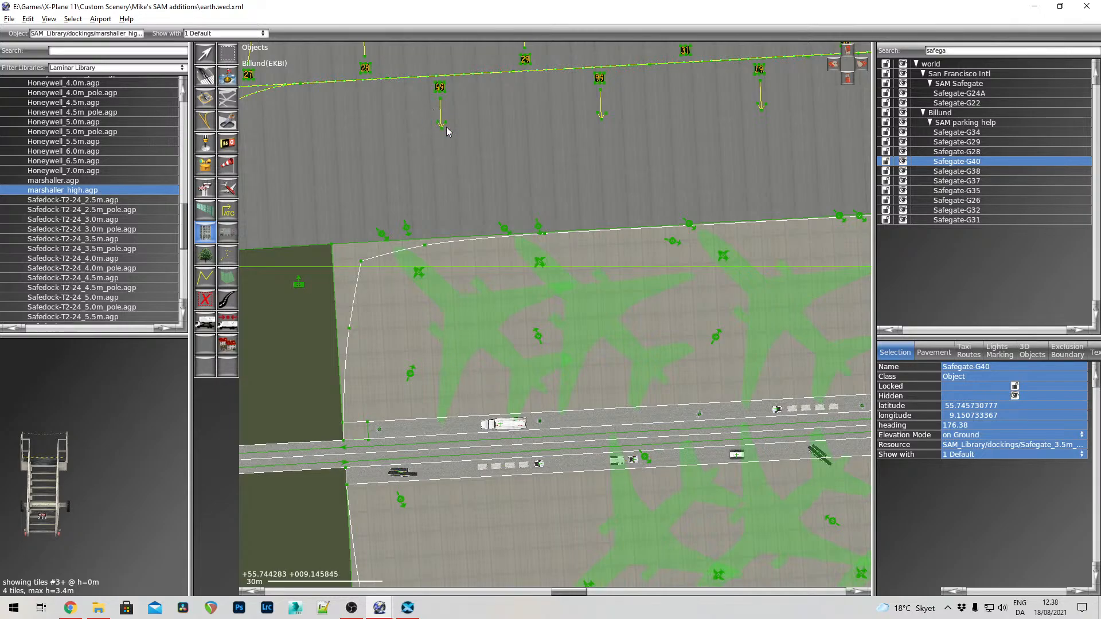
pyautogui.moveTo(124, 452); pyautogui.dragTo(55, 511)
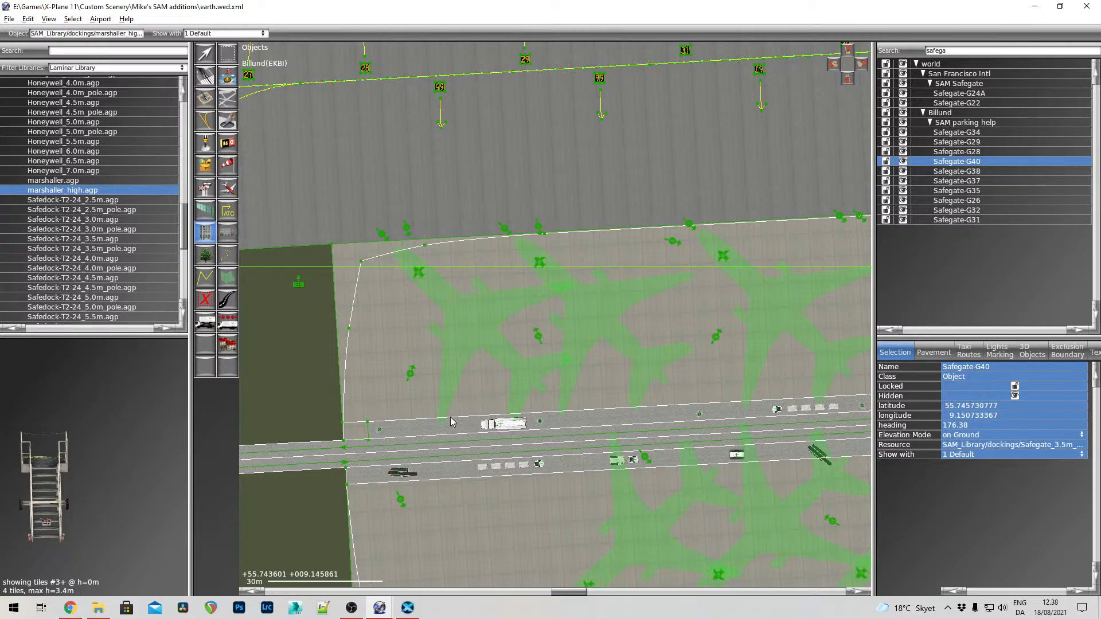
pyautogui.moveTo(452, 415); pyautogui.dragTo(442, 102)
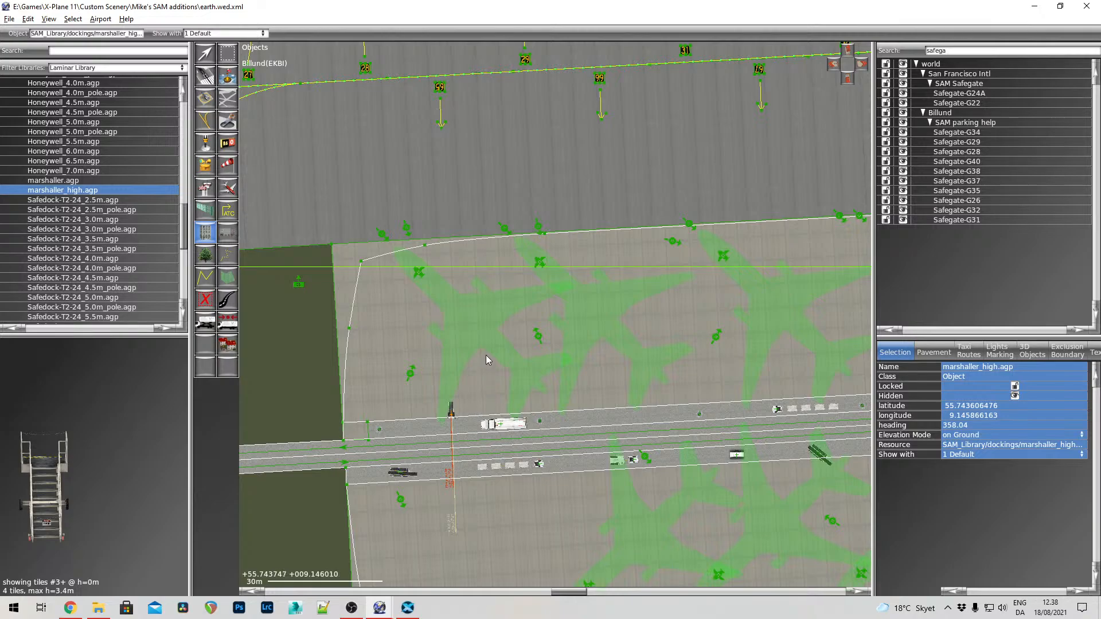
pyautogui.click(205, 53)
pyautogui.moveTo(452, 415); pyautogui.dragTo(439, 95)
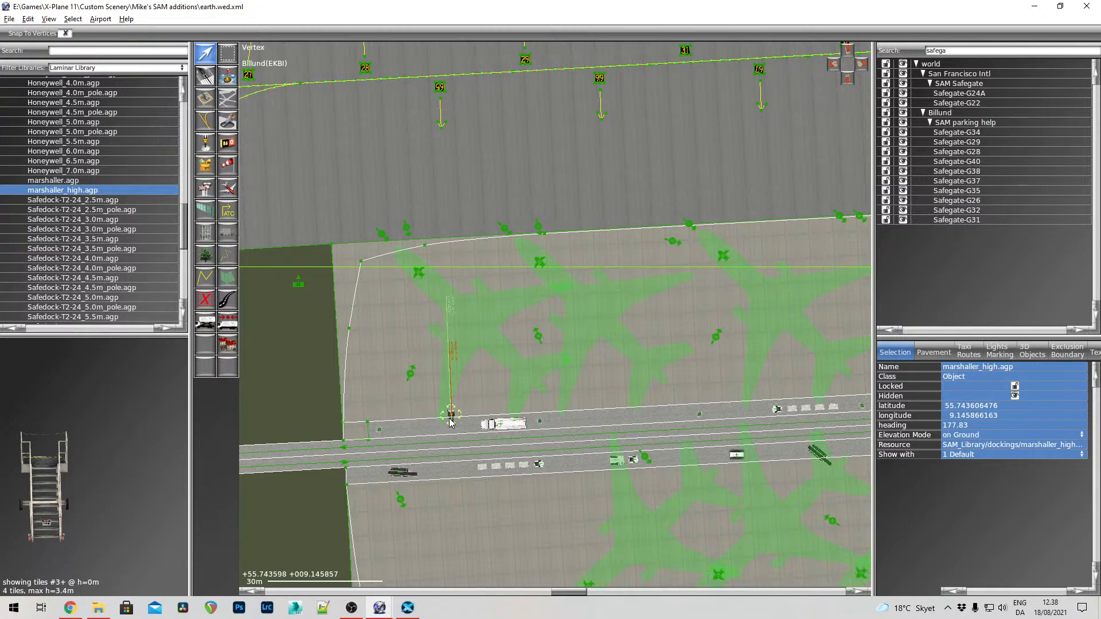
pyautogui.moveTo(451, 413); pyautogui.dragTo(450, 406)
# Turn ramp start Ramp 65 to a heading of about 176.91 and move it onto the centreline in front of the new marshaller
pyautogui.click(420, 276)
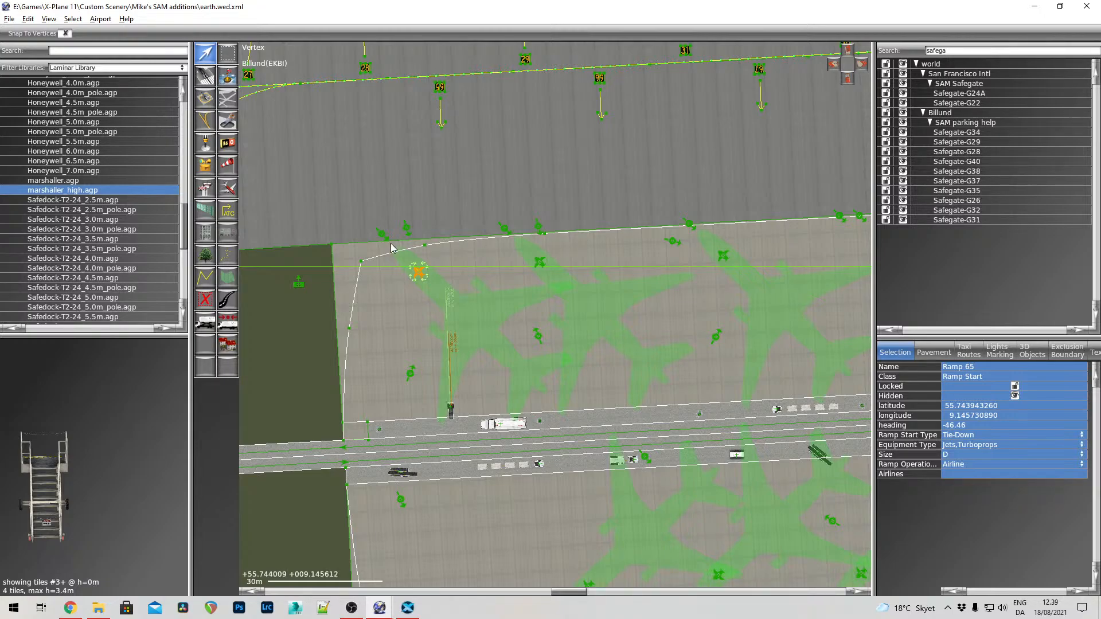
pyautogui.scroll(3, 426, 319)
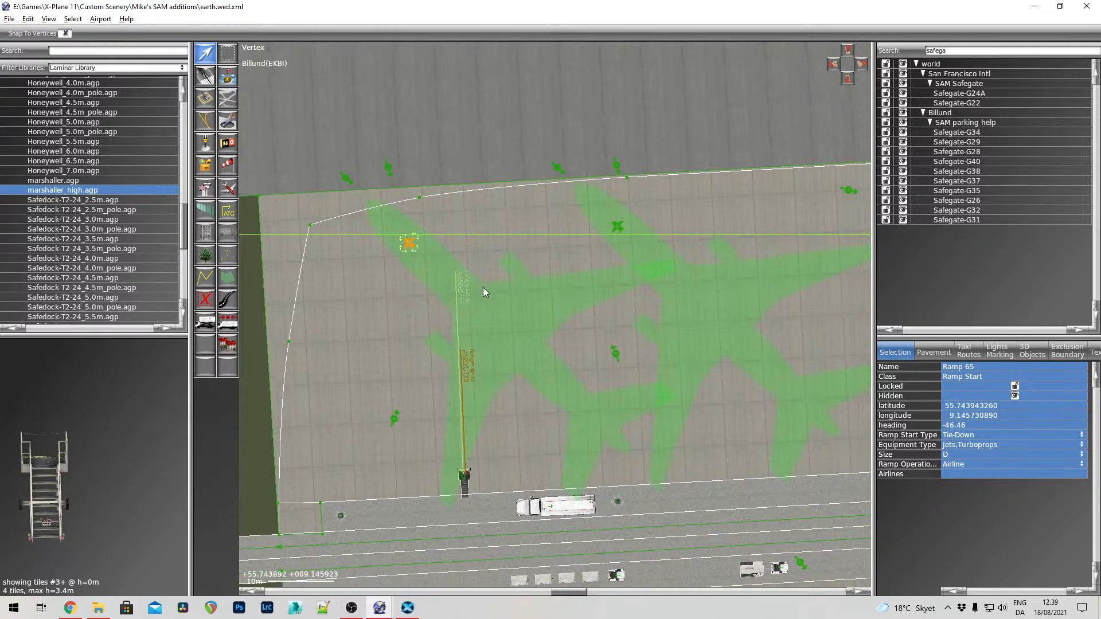
pyautogui.moveTo(487, 282); pyautogui.dragTo(467, 299, button='right')
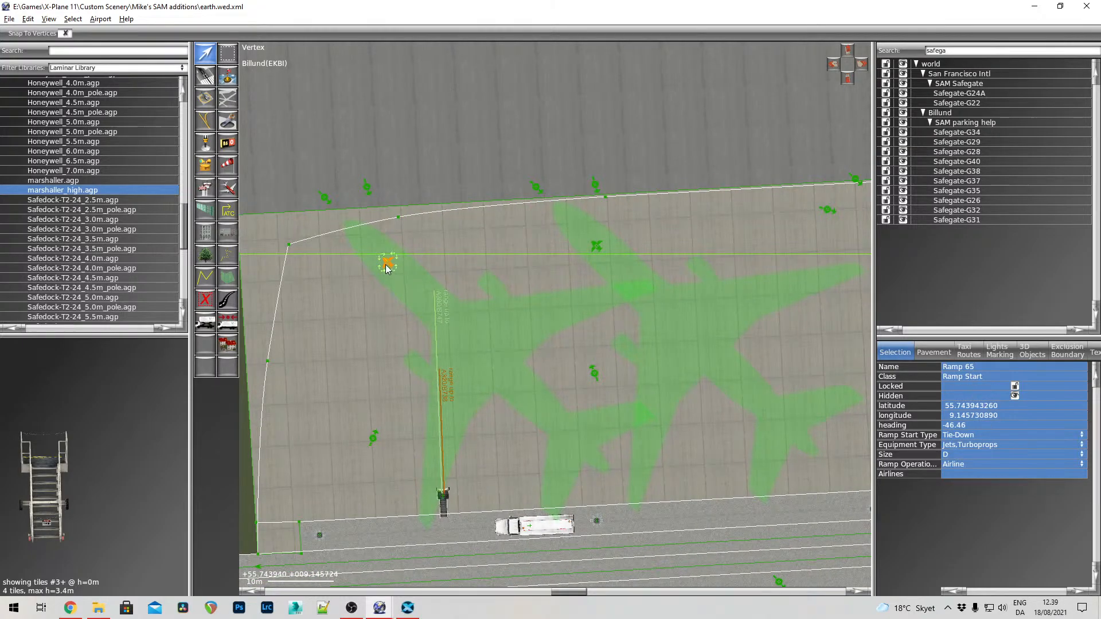
pyautogui.moveTo(382, 261); pyautogui.dragTo(401, 480)
pyautogui.moveTo(389, 264); pyautogui.dragTo(440, 425)
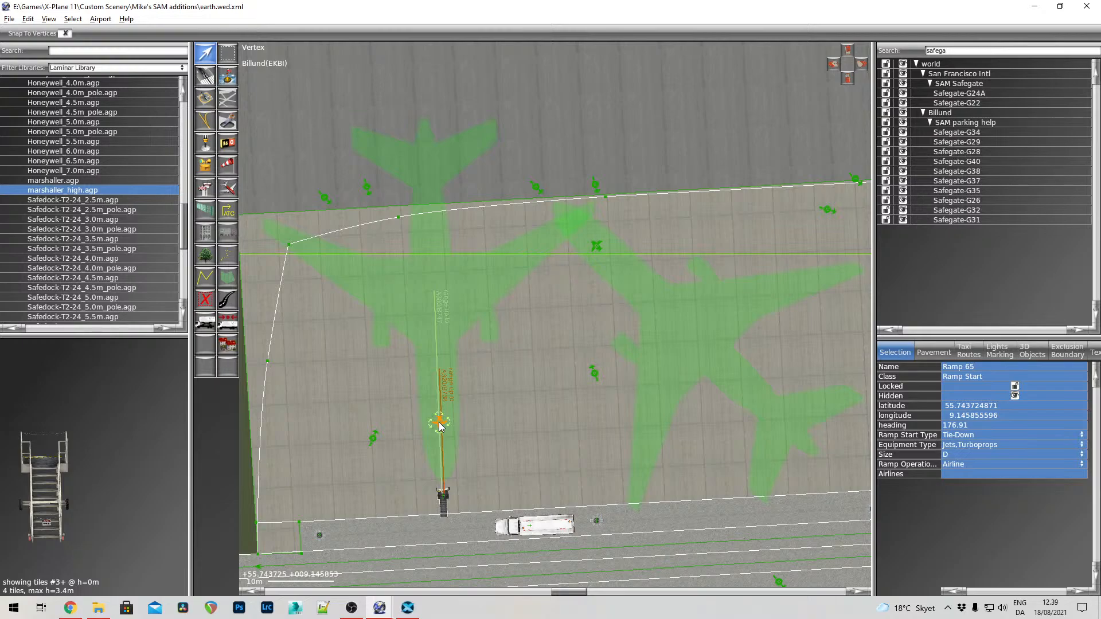
# Filter the scenery hierarchy by "Marsh" and select the newly placed marshaller_high object
pyautogui.moveTo(703, 348); pyautogui.dragTo(542, 305, button='middle')
pyautogui.moveTo(552, 202); pyautogui.dragTo(543, 275, button='middle')
pyautogui.scroll(-2, 539, 238)
pyautogui.moveTo(546, 191); pyautogui.dragTo(491, 206, button='middle')
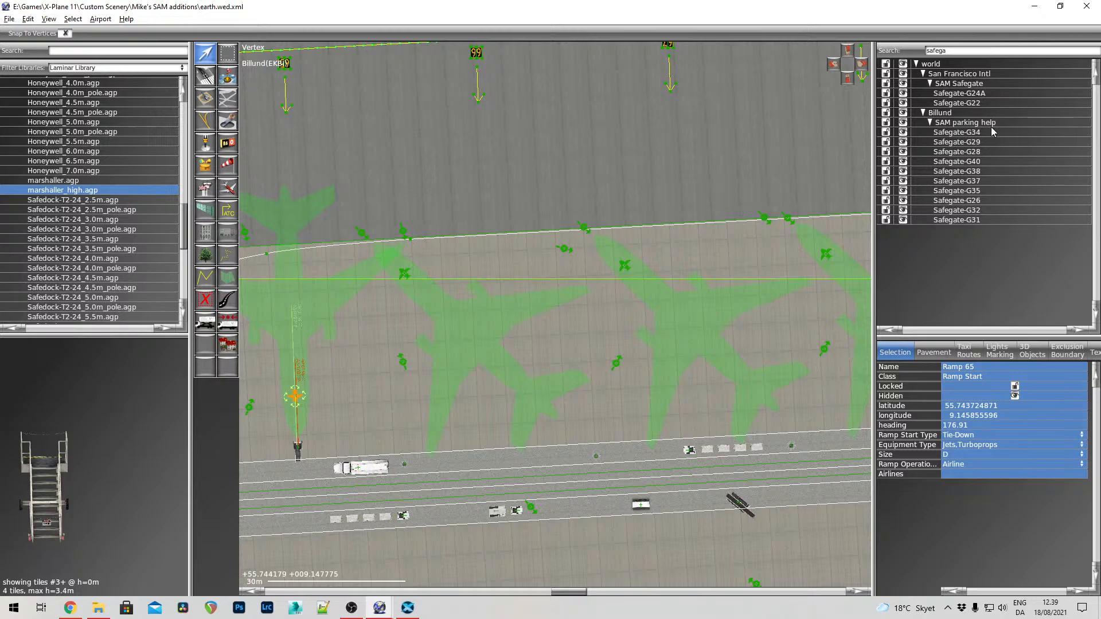
pyautogui.click(972, 53)
pyautogui.write('Marsh')
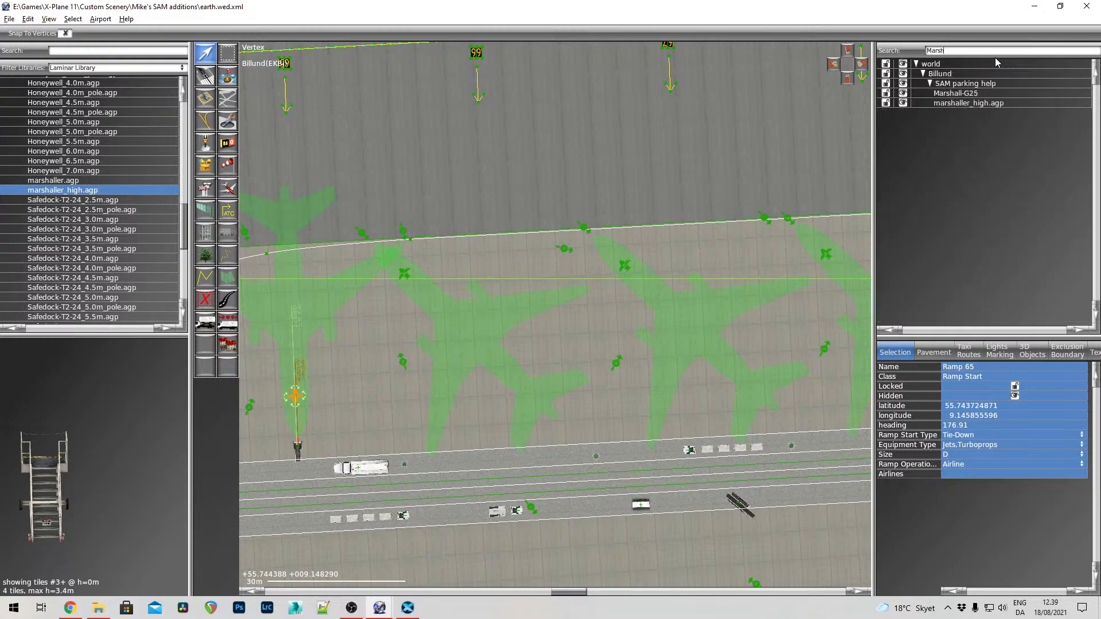
pyautogui.click(971, 106)
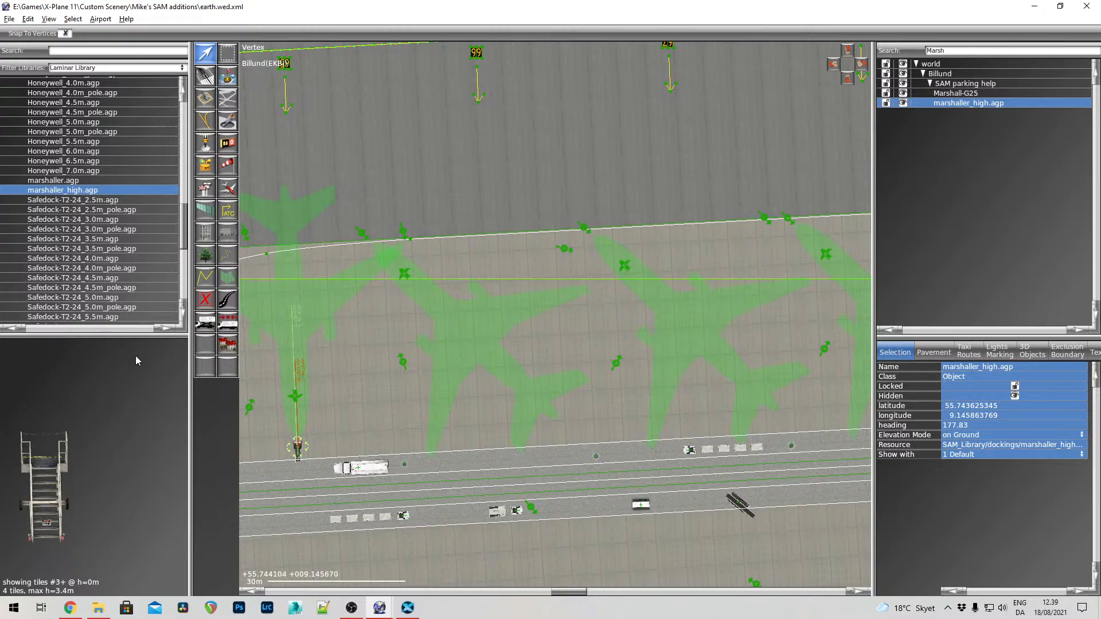
# Place a marshaller_high object at the second northern remote stand from the west, aligned with its lead-in arrow at a heading of about 176.64
pyautogui.click(205, 232)
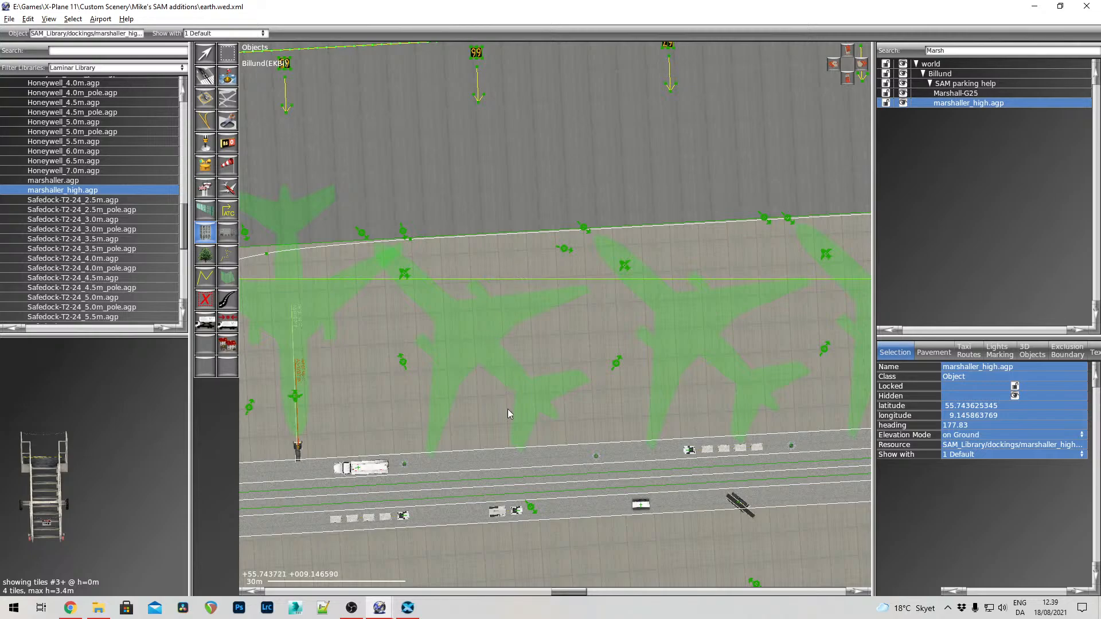
pyautogui.moveTo(496, 426); pyautogui.dragTo(504, 563)
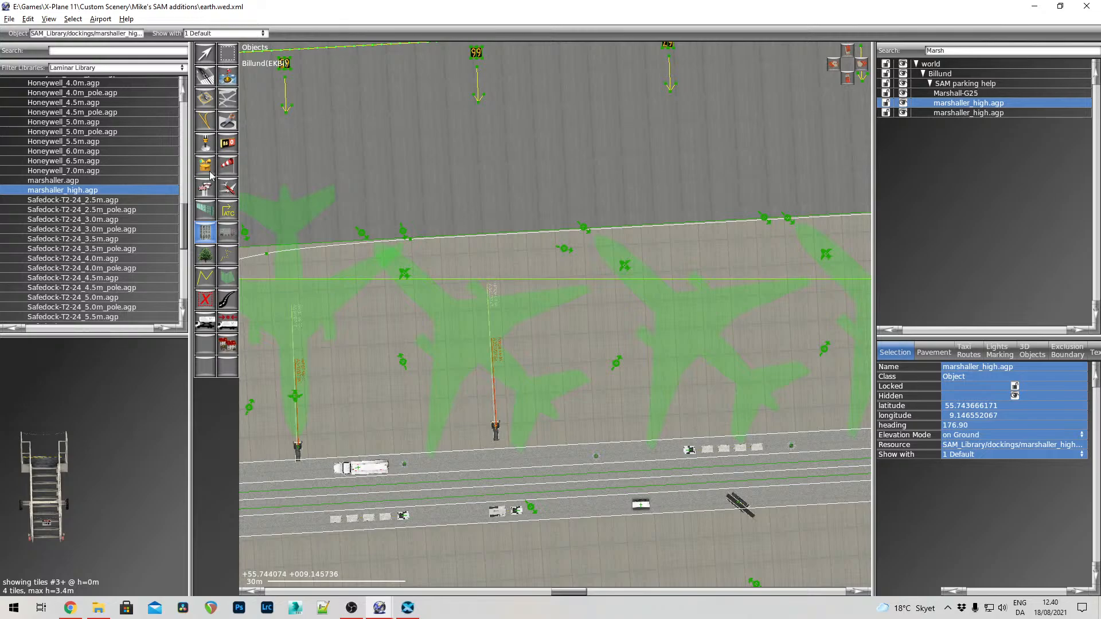
pyautogui.click(204, 52)
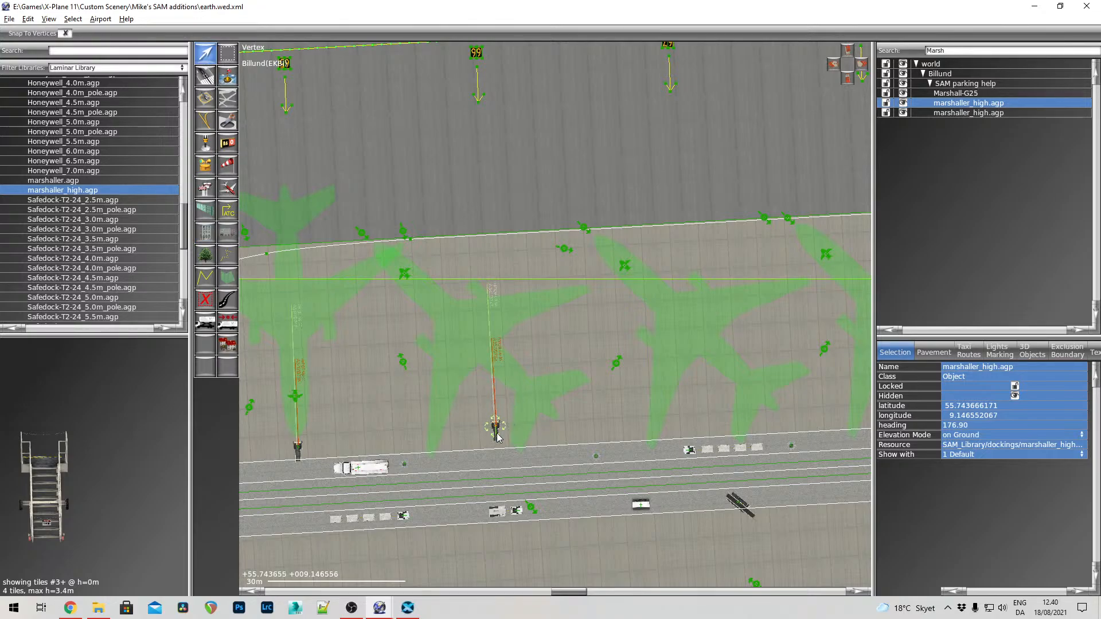
pyautogui.moveTo(497, 428); pyautogui.dragTo(478, 97)
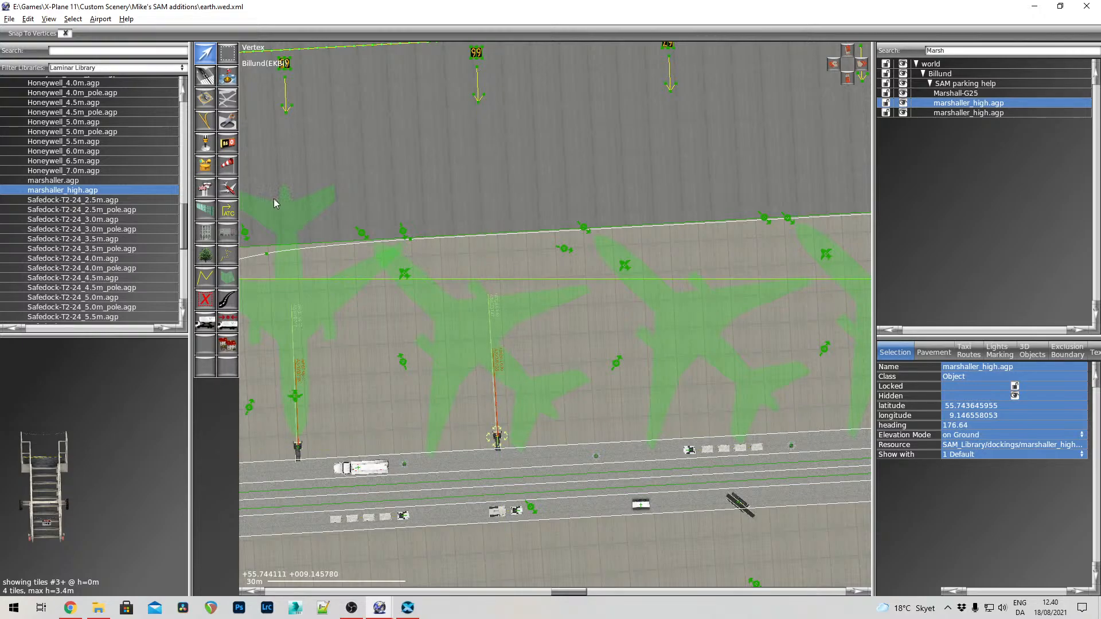
# Place a marshaller_high object at the third northern remote stand, beside the service road and facing its lead-in arrow at about 177.69
pyautogui.moveTo(642, 349); pyautogui.dragTo(428, 309, button='right')
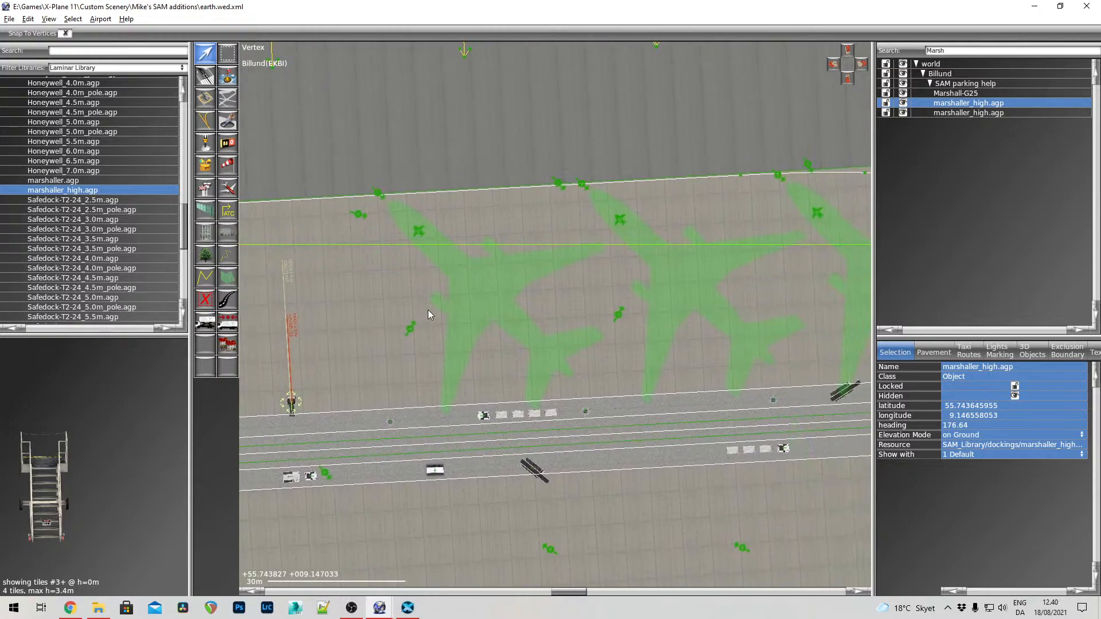
pyautogui.moveTo(507, 277); pyautogui.dragTo(501, 316, button='right')
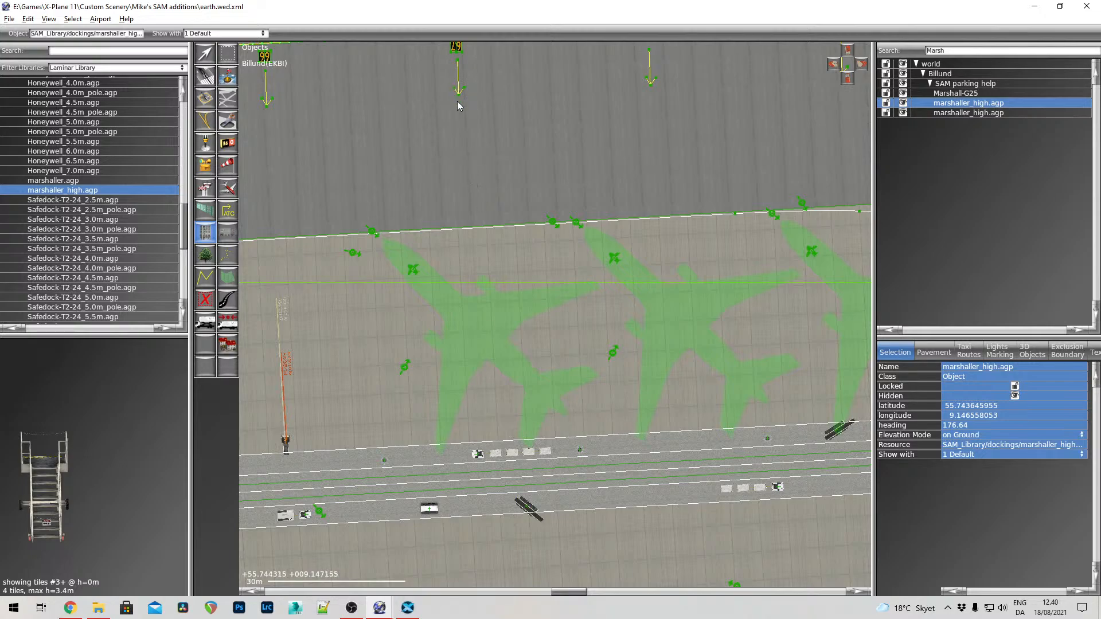
pyautogui.moveTo(459, 105); pyautogui.dragTo(468, 268)
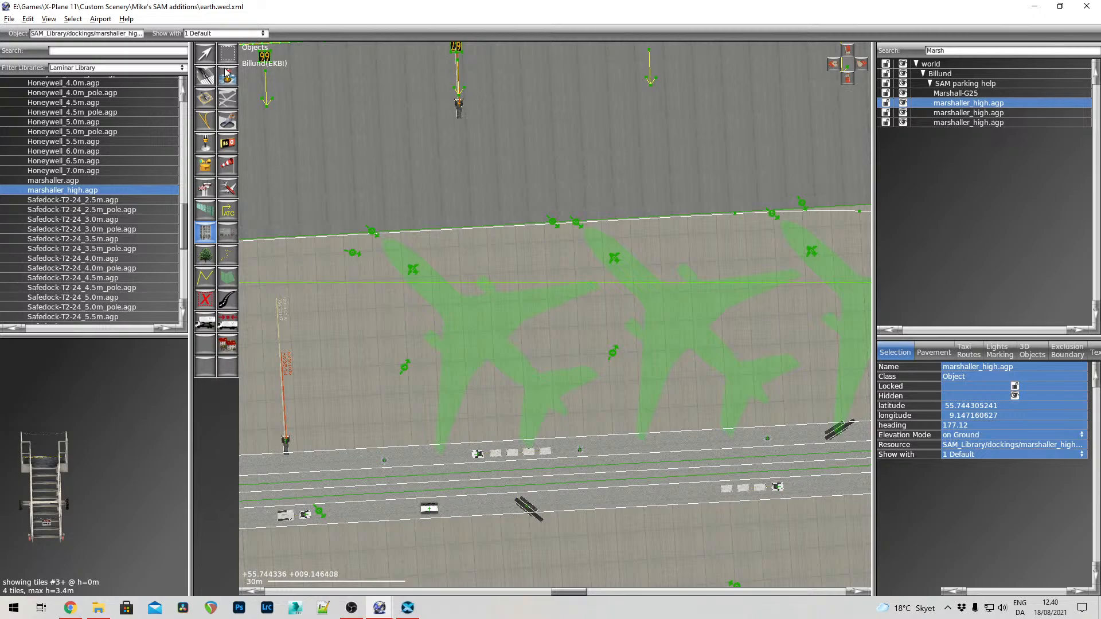
pyautogui.click(206, 54)
pyautogui.moveTo(462, 113); pyautogui.dragTo(458, 83)
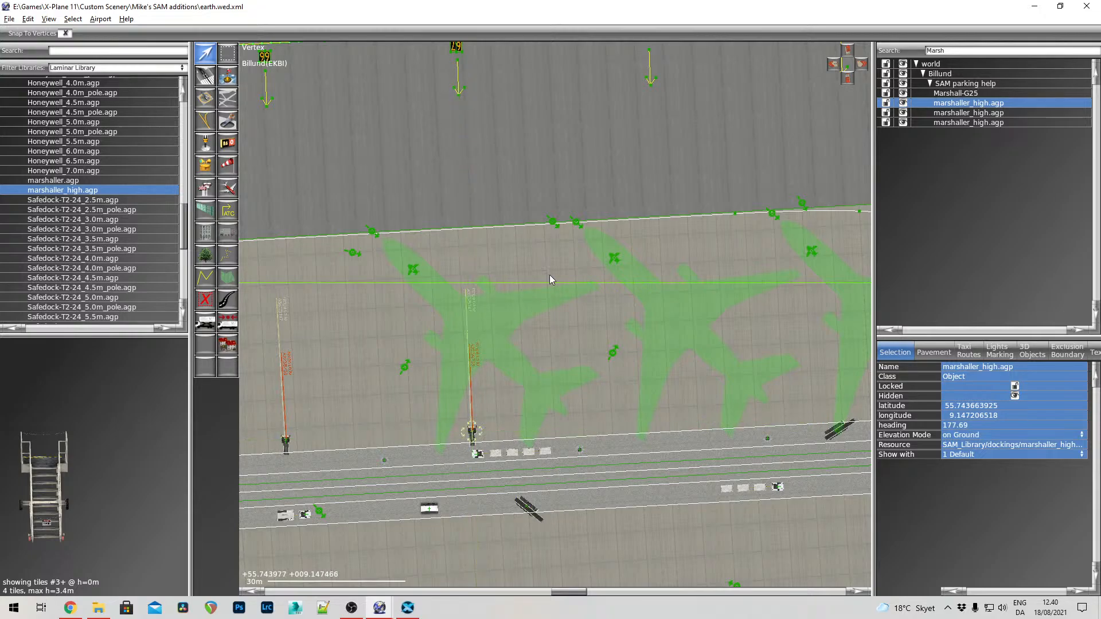
# Place a marshaller_high object at the fourth northern remote stand and align it with the lead-in arrow, heading about 176.64
pyautogui.moveTo(675, 356); pyautogui.dragTo(476, 363, button='right')
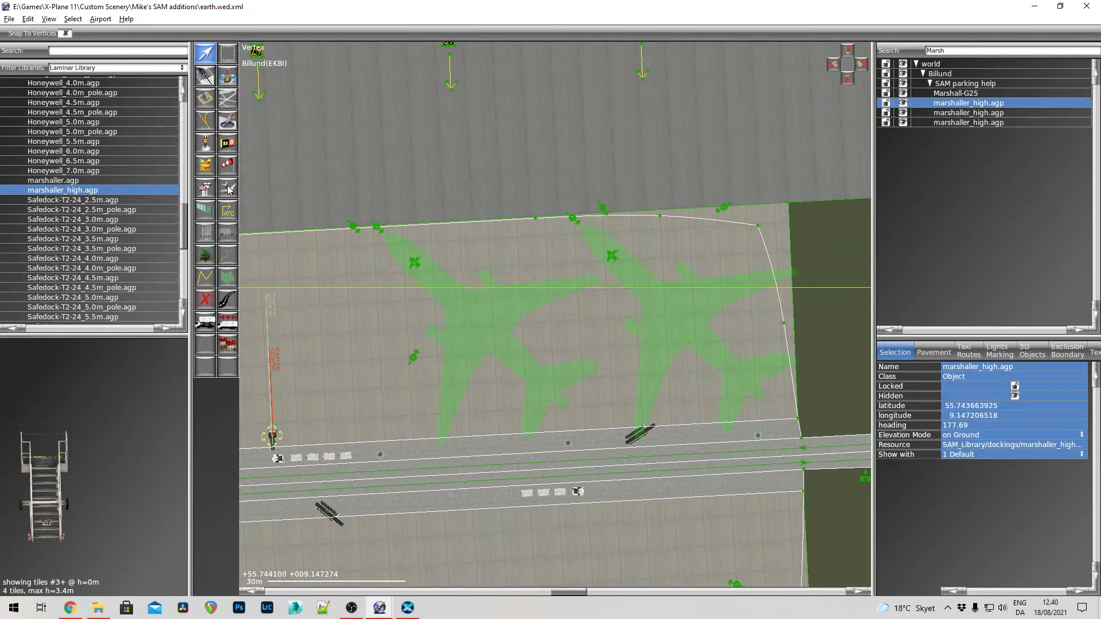
pyautogui.click(211, 234)
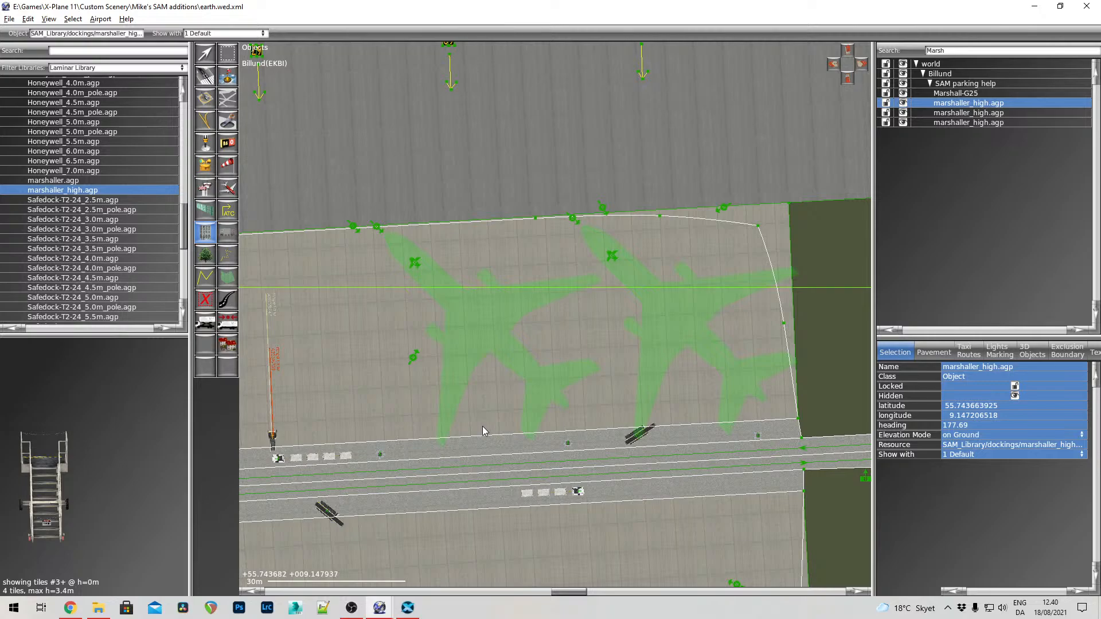
pyautogui.moveTo(481, 401); pyautogui.dragTo(487, 507)
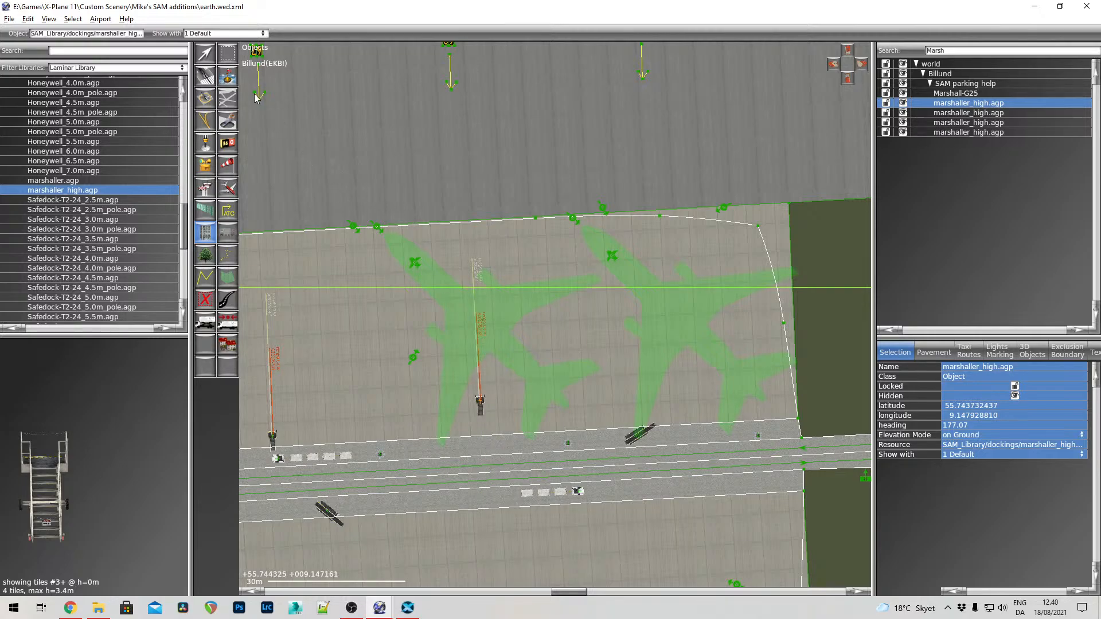
pyautogui.click(205, 53)
pyautogui.moveTo(486, 405); pyautogui.dragTo(468, 250)
pyautogui.click(477, 440)
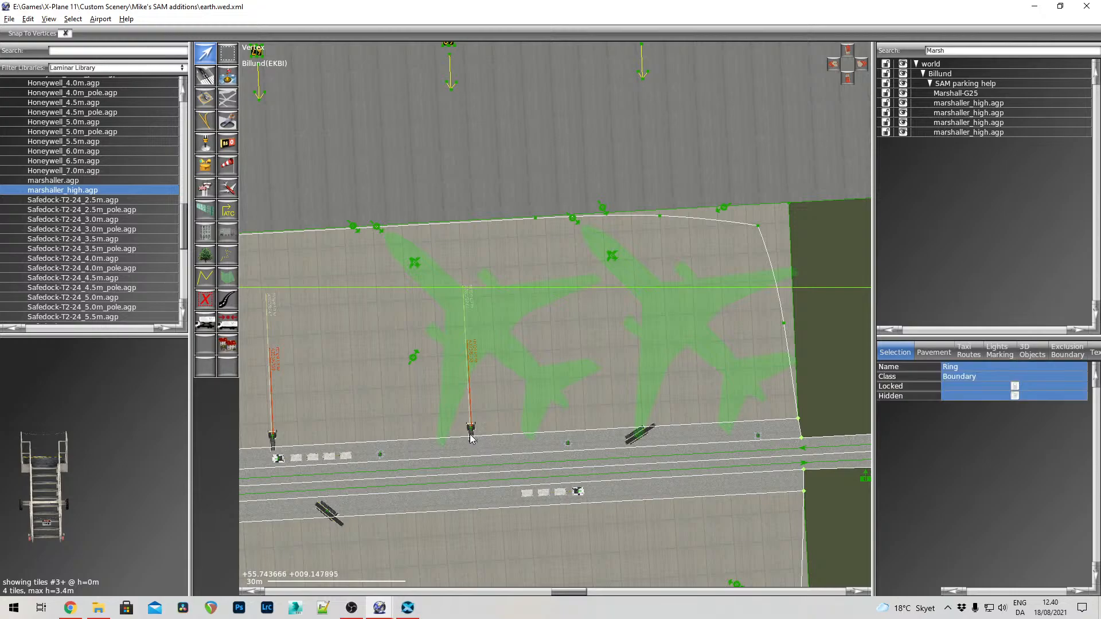
pyautogui.click(471, 436)
pyautogui.moveTo(462, 302); pyautogui.dragTo(450, 69)
# Place a marshaller_high object at the easternmost northern remote stand and aim it at the lead-in arrow, heading about 176.80
pyautogui.moveTo(738, 244); pyautogui.dragTo(591, 246, button='right')
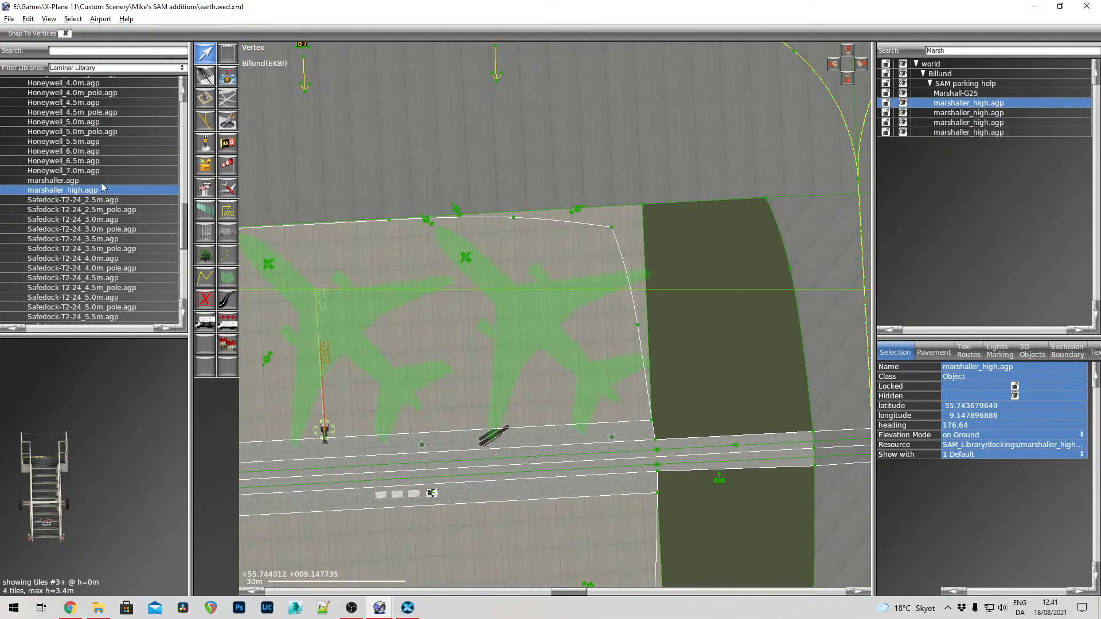
pyautogui.click(208, 235)
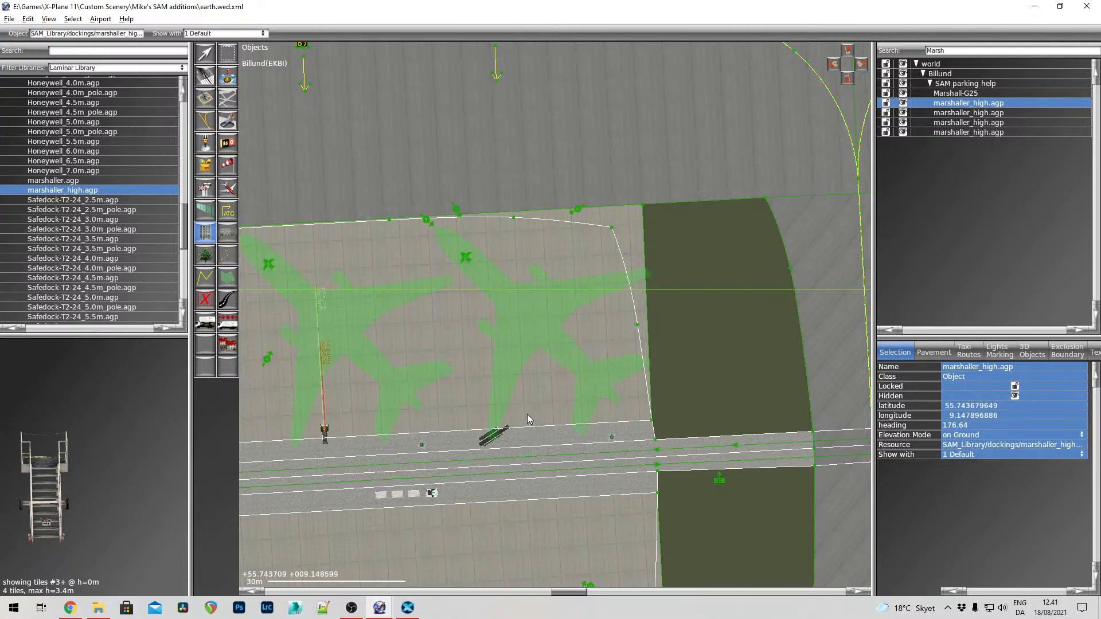
pyautogui.moveTo(528, 412); pyautogui.dragTo(538, 558)
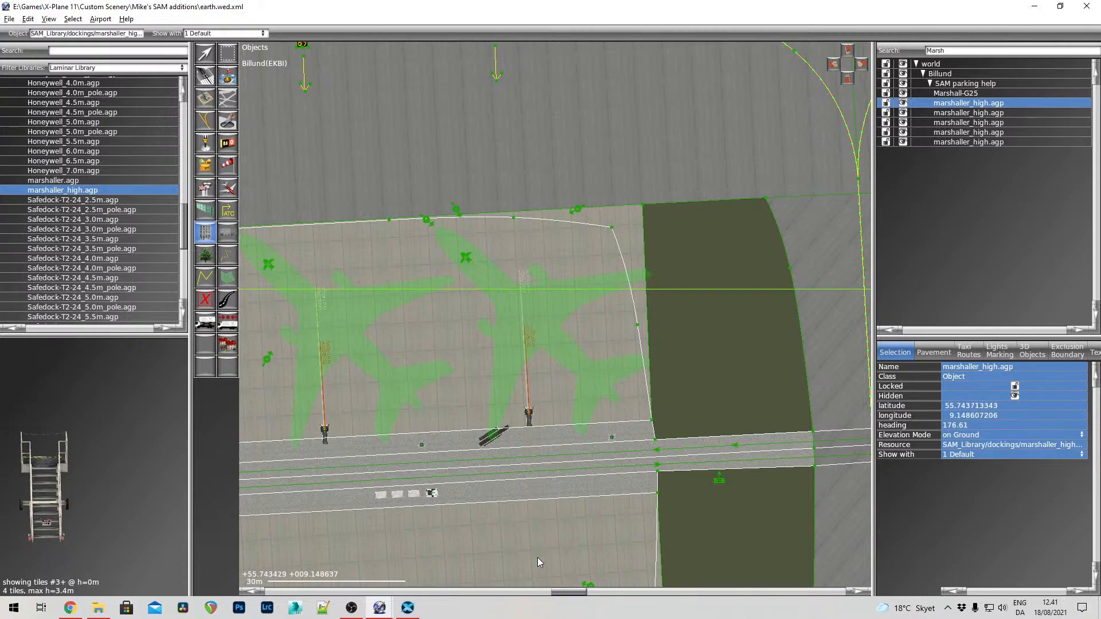
pyautogui.click(206, 55)
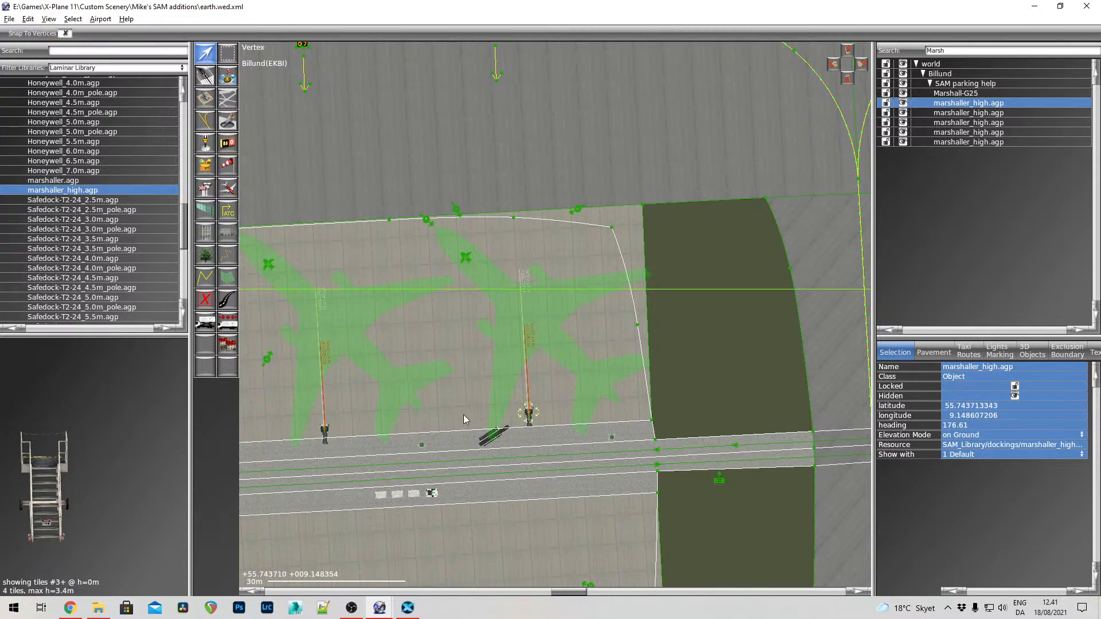
pyautogui.moveTo(528, 417); pyautogui.dragTo(497, 76)
pyautogui.moveTo(398, 459); pyautogui.dragTo(556, 337, button='right')
pyautogui.moveTo(400, 436); pyautogui.dragTo(593, 318, button='right')
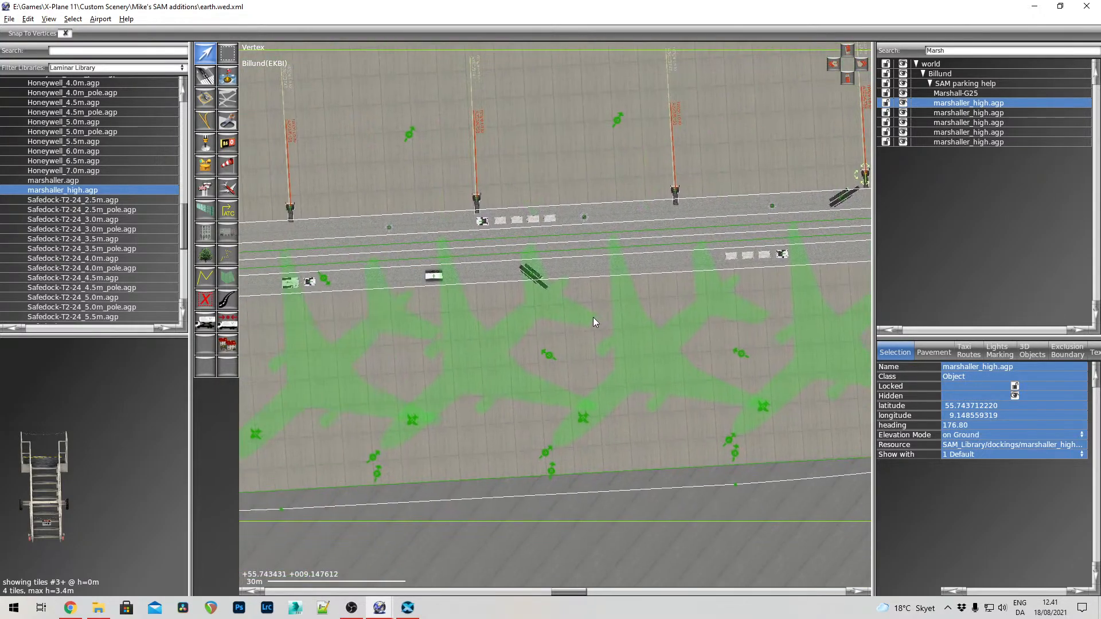
# Nudge the marshaller at the fourth northern remote stand slightly north, keeping it on its lead-in line beside the service road
pyautogui.moveTo(492, 376); pyautogui.dragTo(435, 408, button='right')
pyautogui.moveTo(639, 372); pyautogui.dragTo(564, 401, button='right')
pyautogui.moveTo(545, 257); pyautogui.dragTo(546, 250)
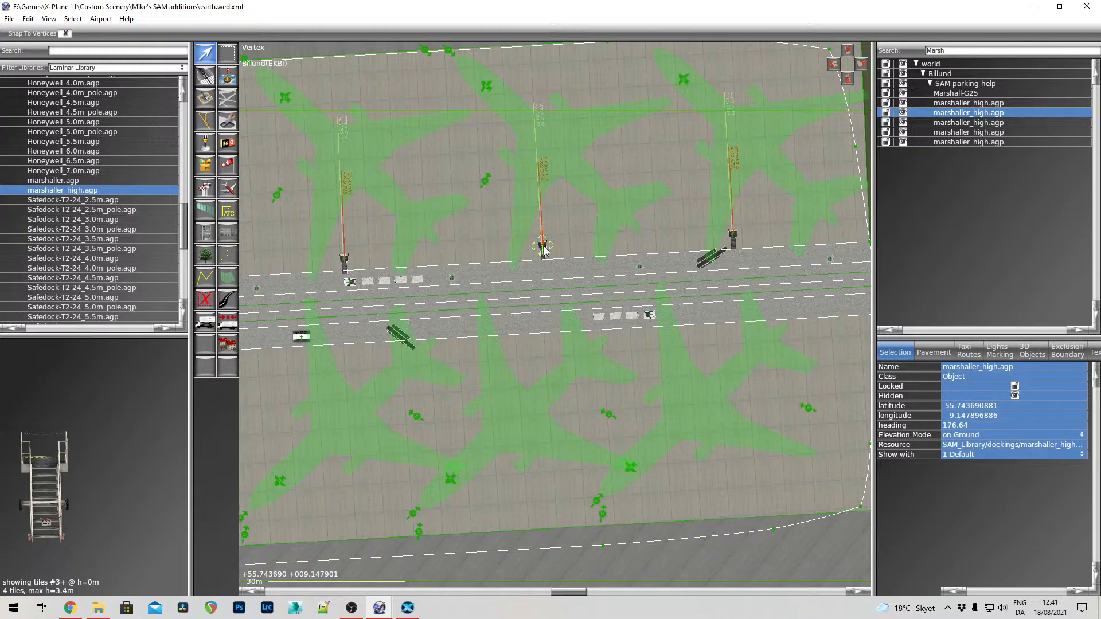
# Place a marshaller_high object at southern stand 90, just below the service road, and aim it at the lead-in arrow, heading about -3.77
pyautogui.moveTo(543, 318); pyautogui.dragTo(662, 271, button='right')
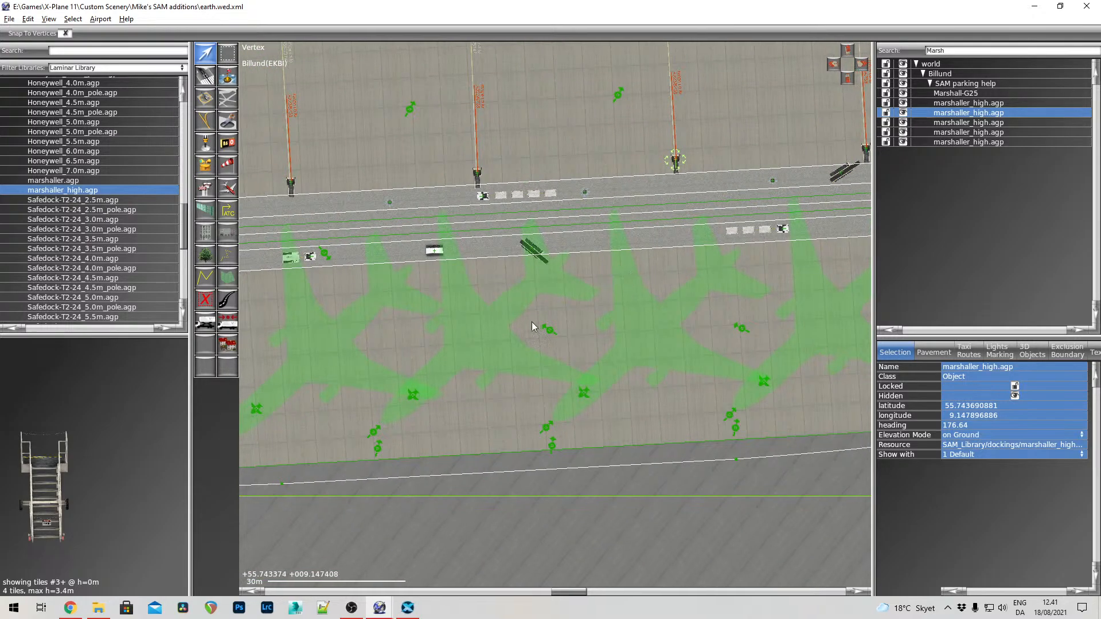
pyautogui.moveTo(532, 321); pyautogui.dragTo(642, 272, button='right')
pyautogui.moveTo(557, 290); pyautogui.dragTo(696, 220, button='right')
pyautogui.moveTo(485, 262); pyautogui.dragTo(637, 258, button='right')
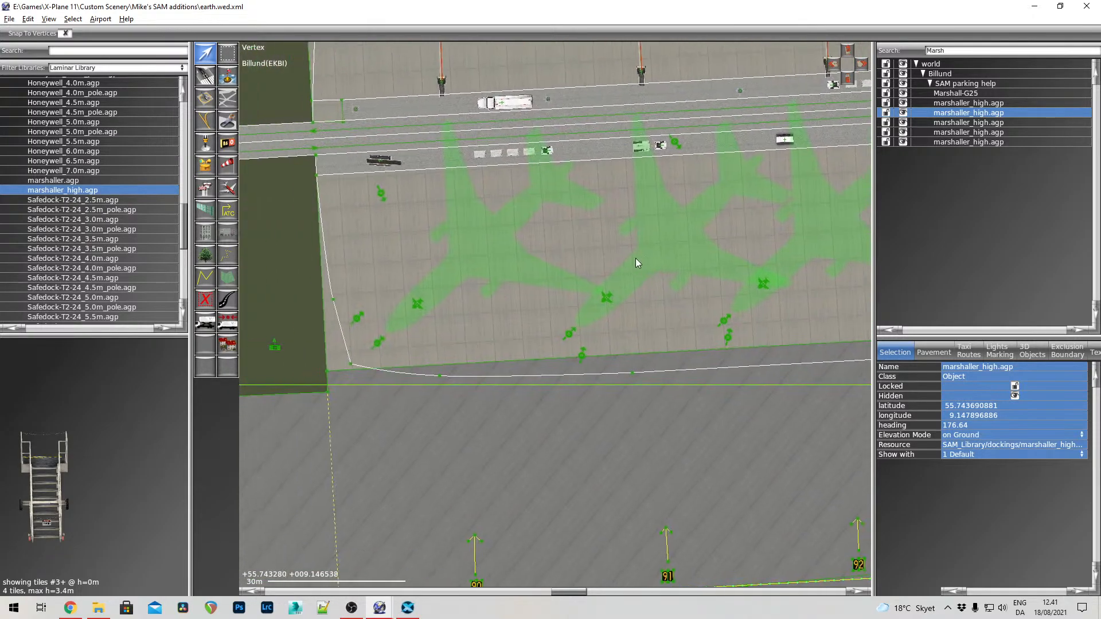
pyautogui.moveTo(539, 333); pyautogui.dragTo(557, 380, button='right')
pyautogui.moveTo(404, 424); pyautogui.dragTo(418, 300, button='right')
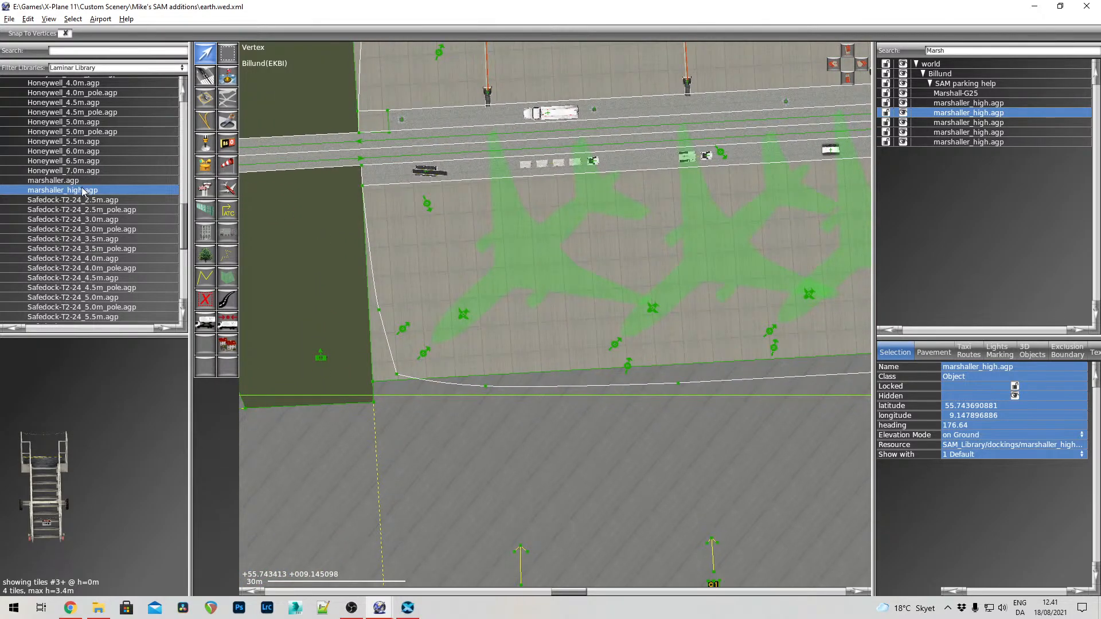
pyautogui.click(210, 236)
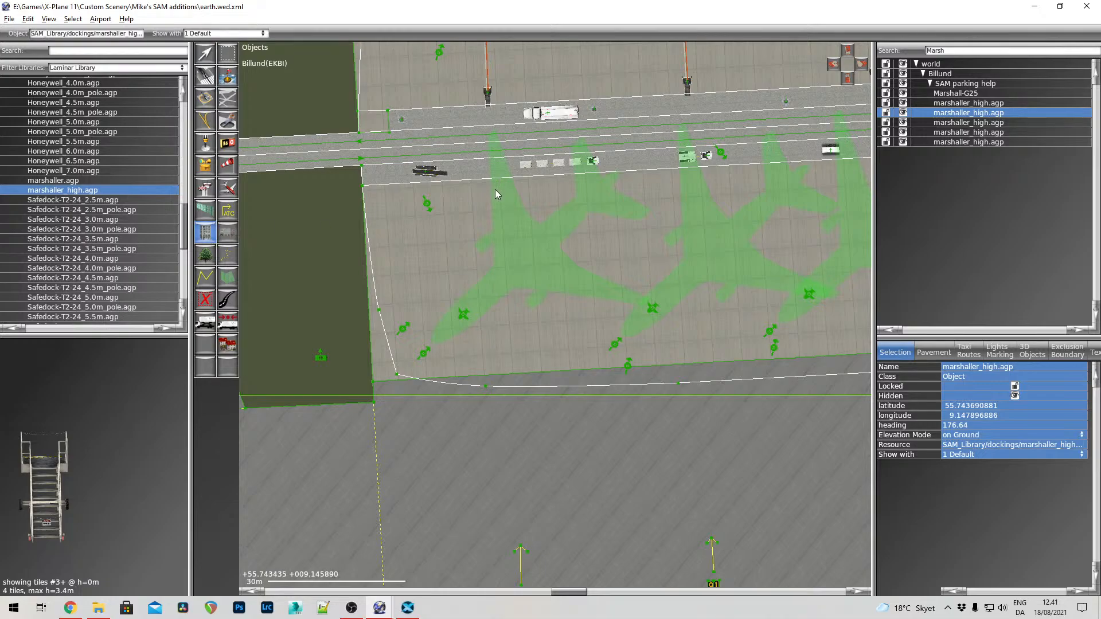
pyautogui.moveTo(497, 192); pyautogui.dragTo(490, 148)
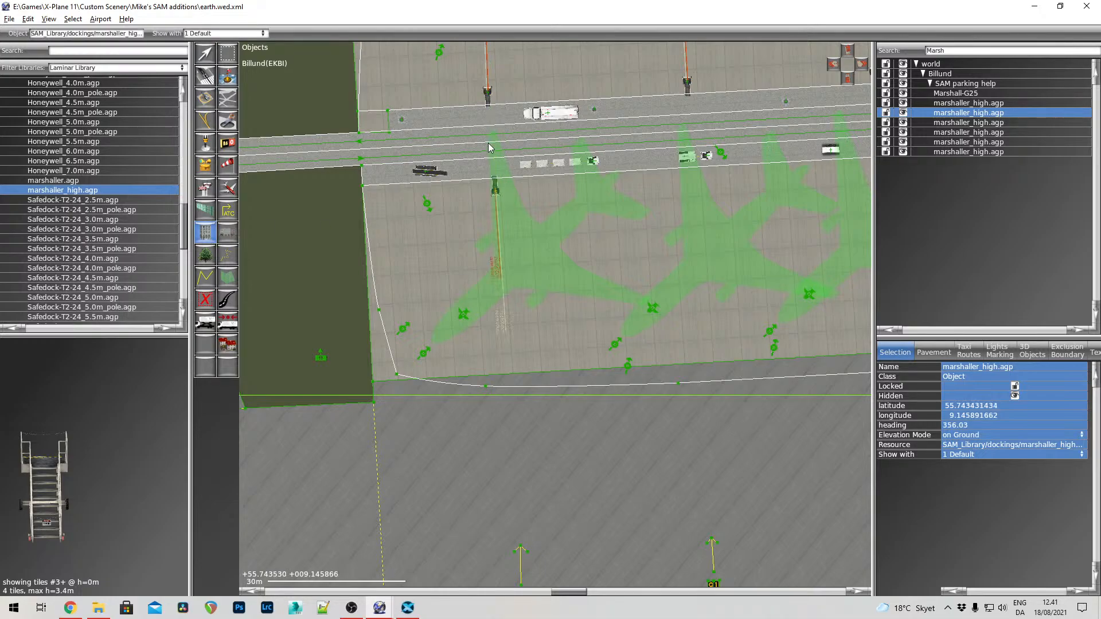
pyautogui.click(203, 57)
pyautogui.moveTo(496, 206); pyautogui.dragTo(520, 553)
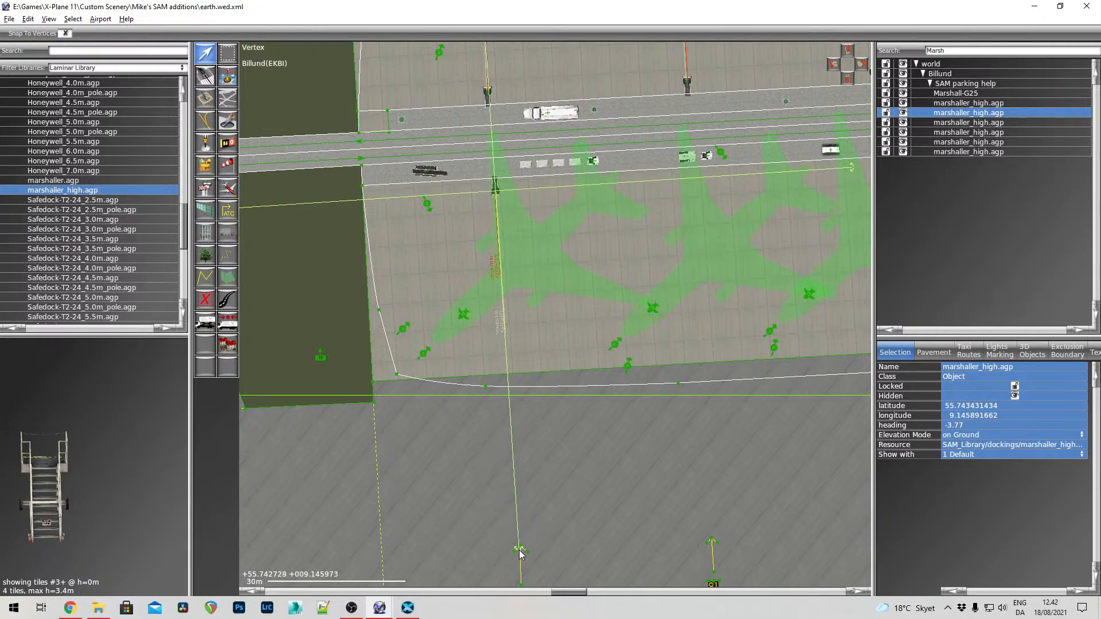
# Place a marshaller_high object at stand 91 beside the service road and aim it at the lead-in arrow, heading about -4.37
pyautogui.moveTo(803, 377); pyautogui.dragTo(722, 388, button='middle')
pyautogui.moveTo(595, 394); pyautogui.dragTo(476, 396, button='middle')
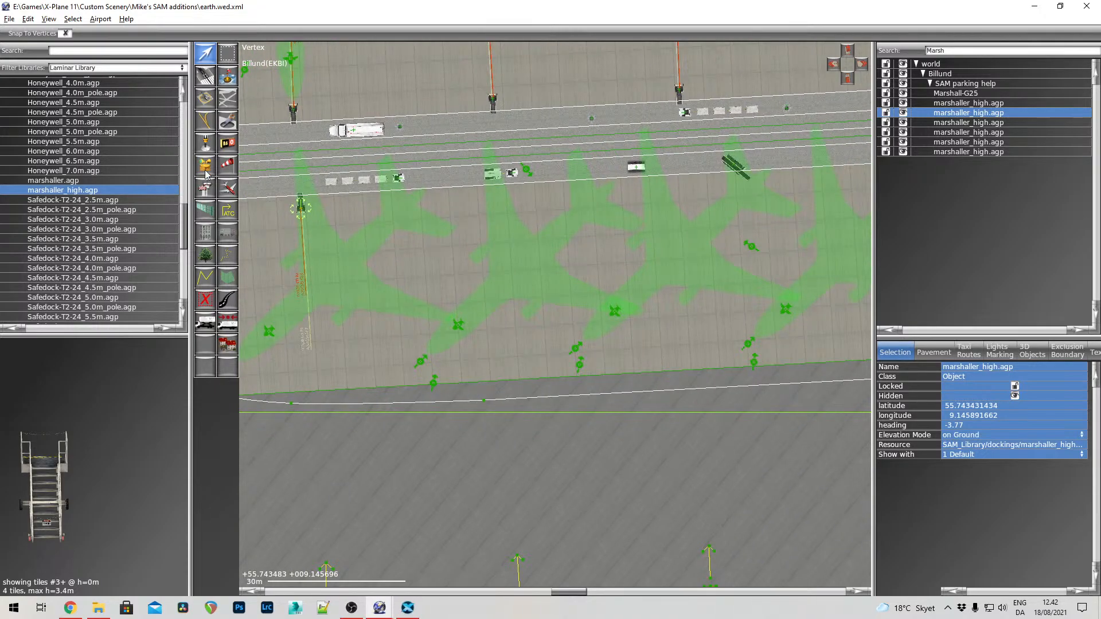
pyautogui.click(205, 232)
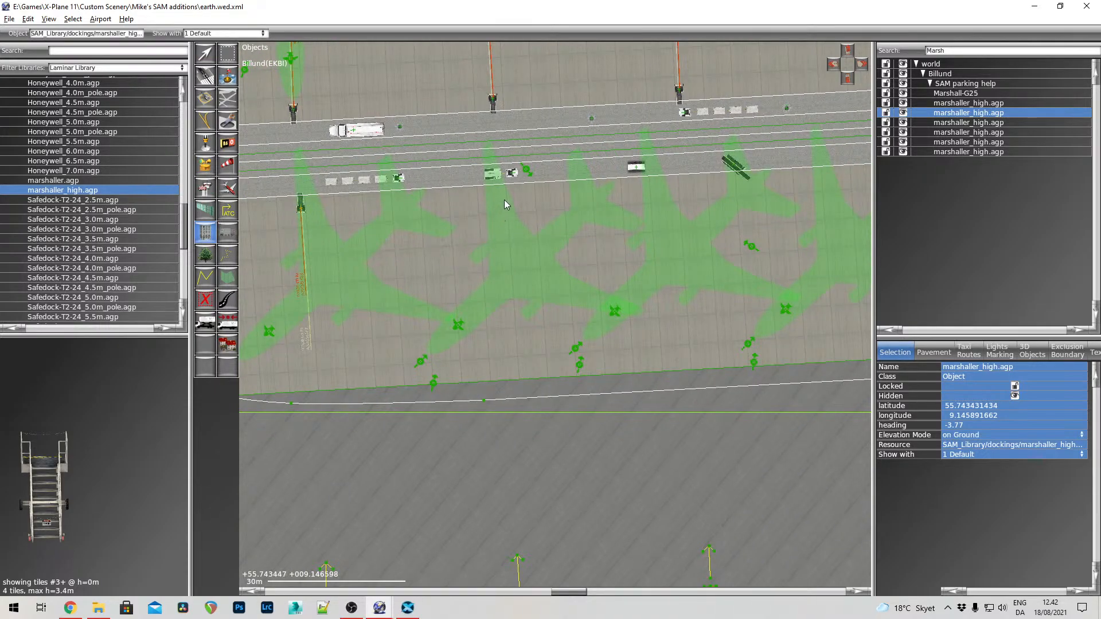
pyautogui.moveTo(498, 195); pyautogui.dragTo(494, 110)
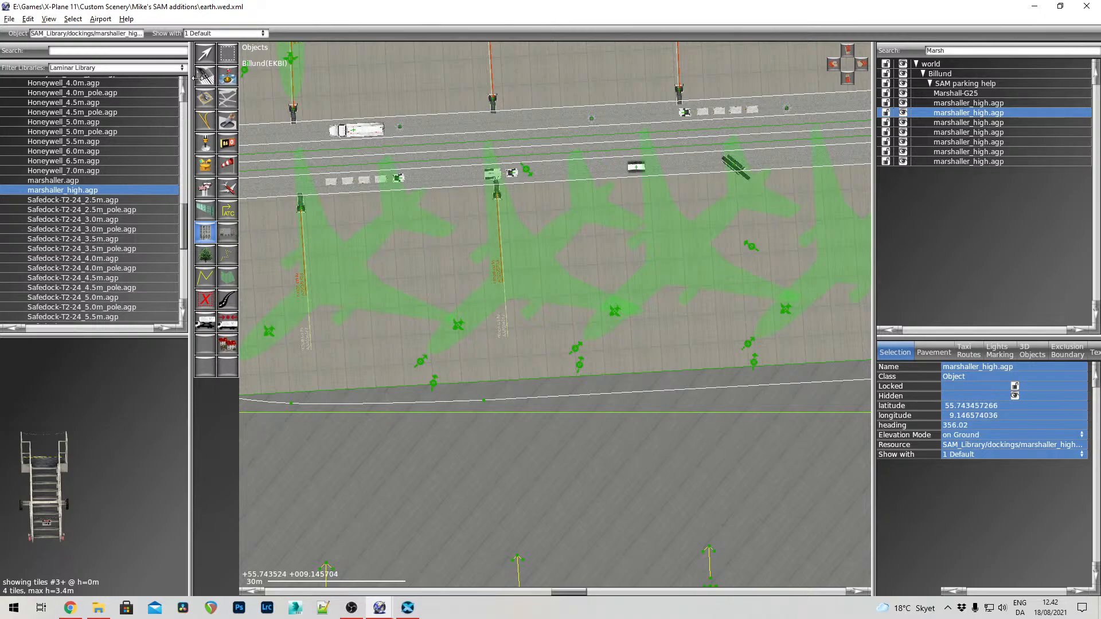
pyautogui.click(208, 56)
pyautogui.moveTo(497, 197); pyautogui.dragTo(518, 559)
# Place a marshaller_high object at stand 92 and align it with the stand's lead-in arrow at a heading of about -3.66
pyautogui.moveTo(650, 284); pyautogui.dragTo(487, 287, button='right')
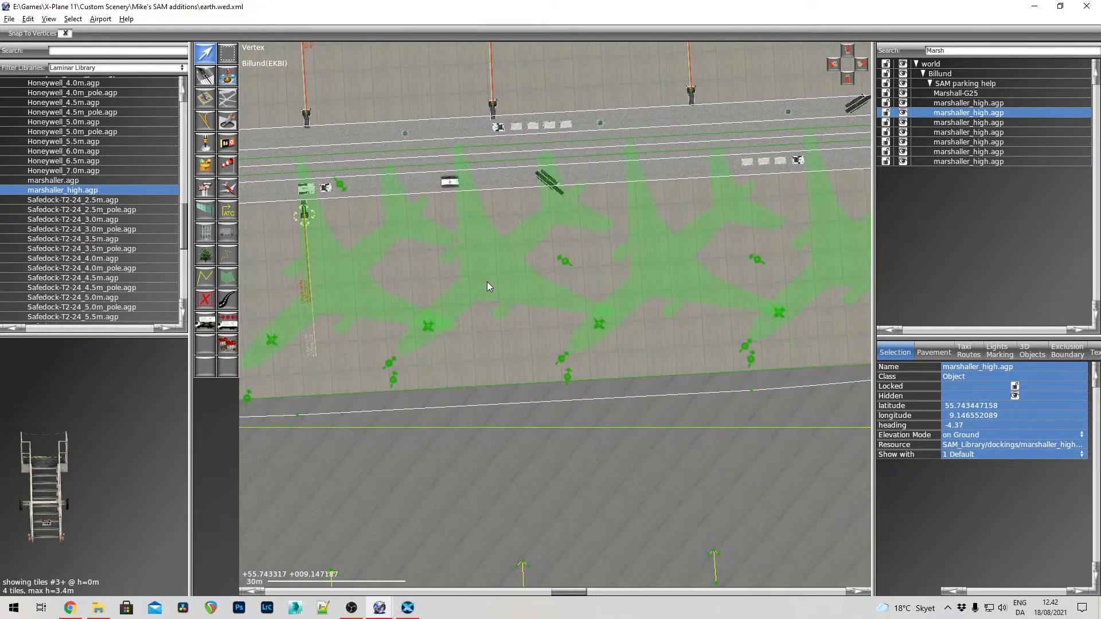
pyautogui.click(205, 232)
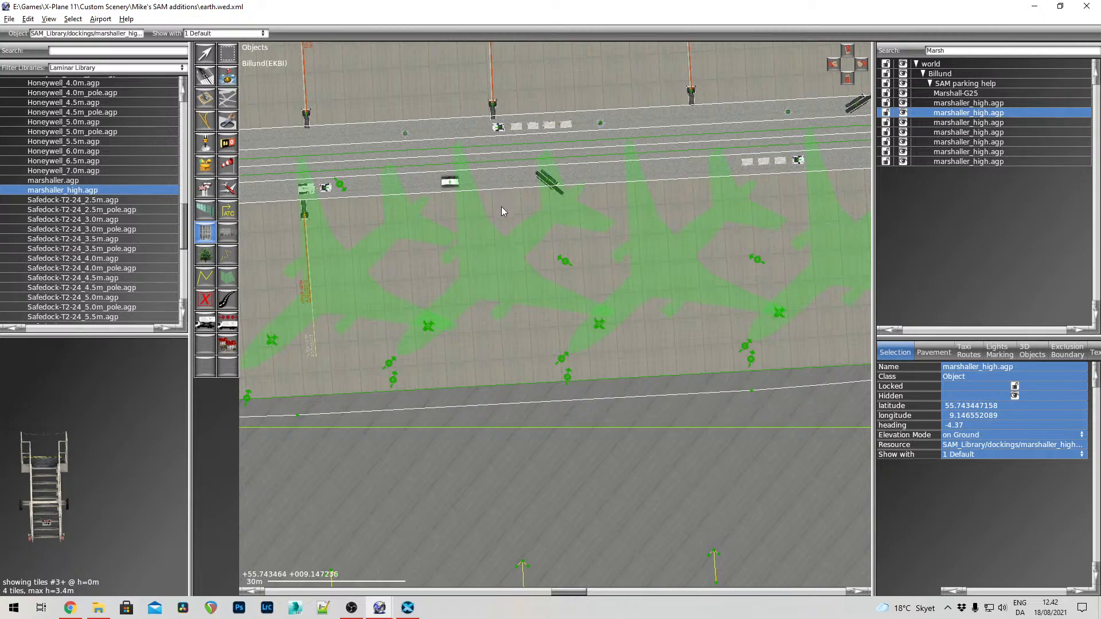
pyautogui.moveTo(500, 208); pyautogui.dragTo(495, 110)
pyautogui.click(205, 53)
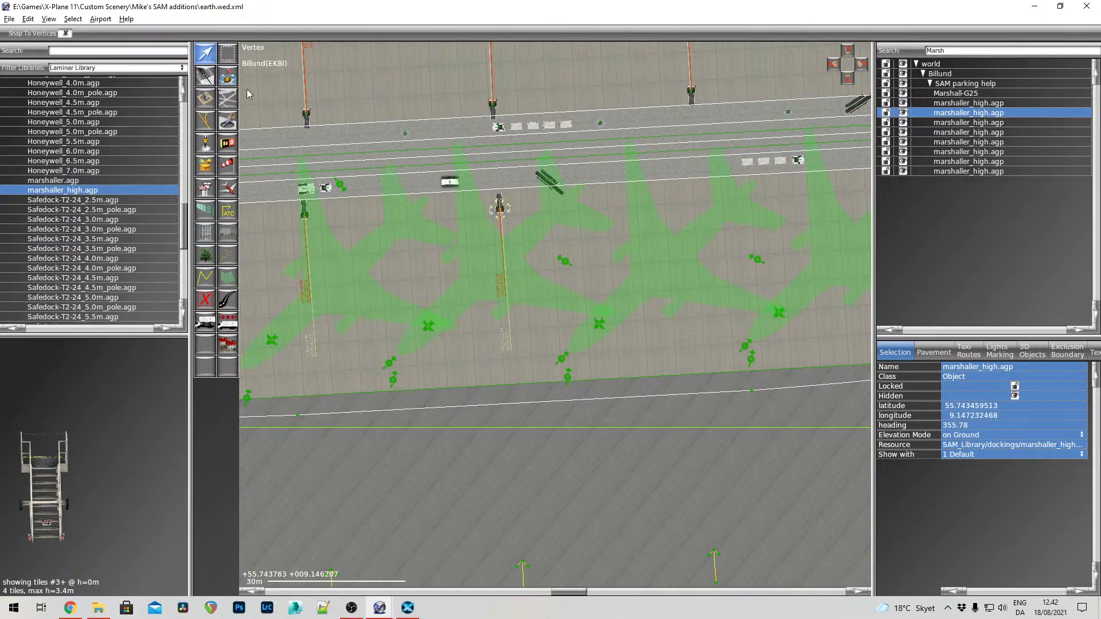
pyautogui.moveTo(502, 211); pyautogui.dragTo(523, 566)
# Place a marshaller_high object at stand 93 and turn it toward the lead-in arrow, heading about -2.54
pyautogui.moveTo(721, 390); pyautogui.dragTo(565, 414, button='right')
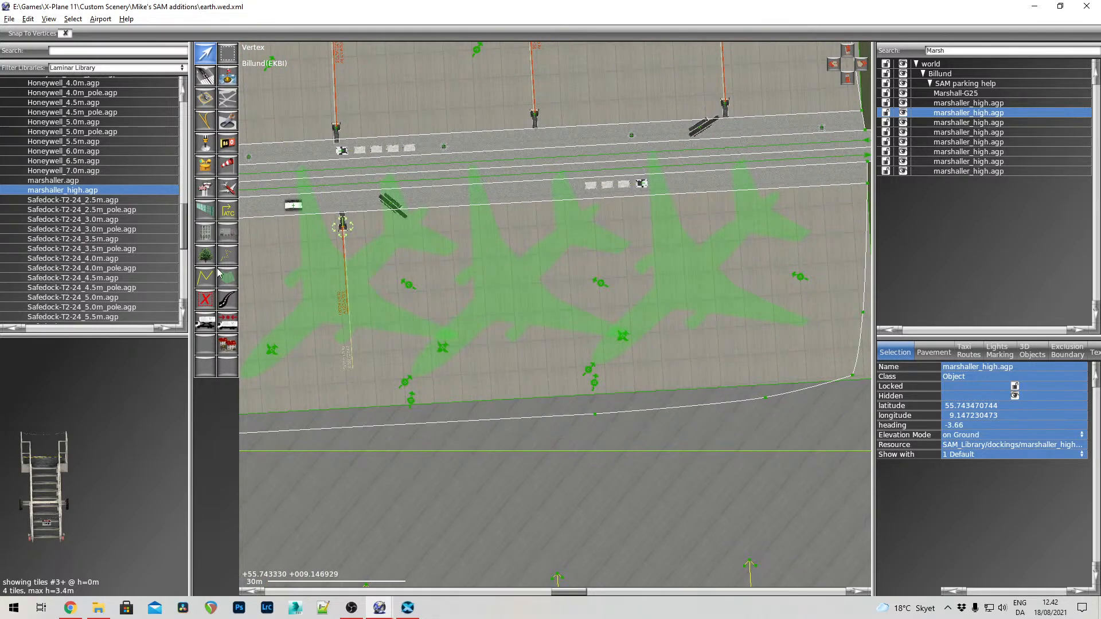
pyautogui.click(206, 231)
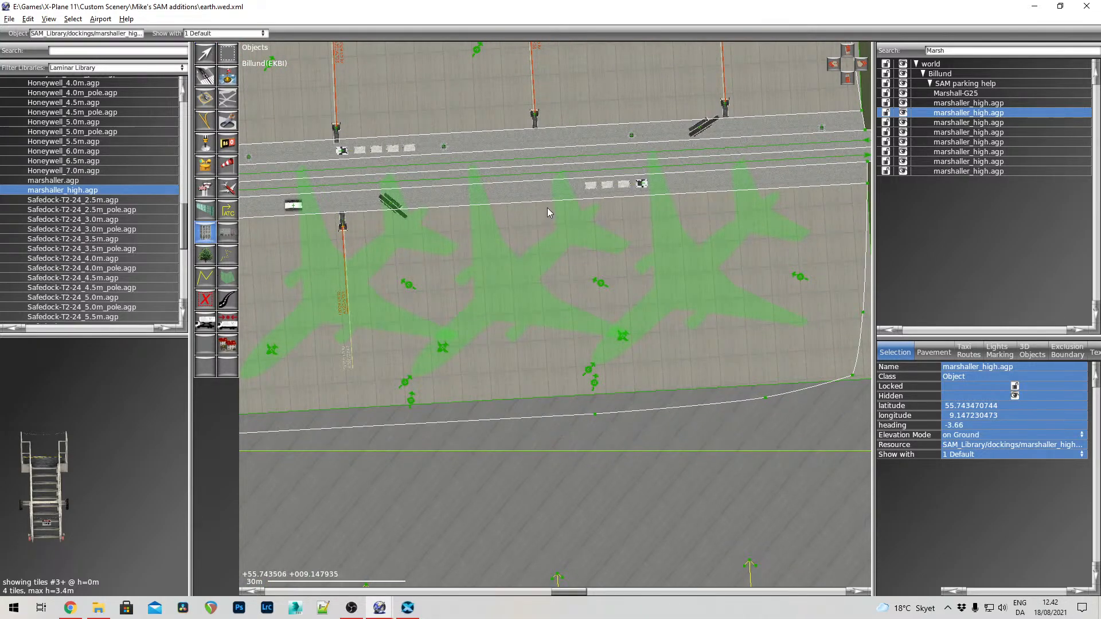
pyautogui.moveTo(544, 216); pyautogui.dragTo(537, 119)
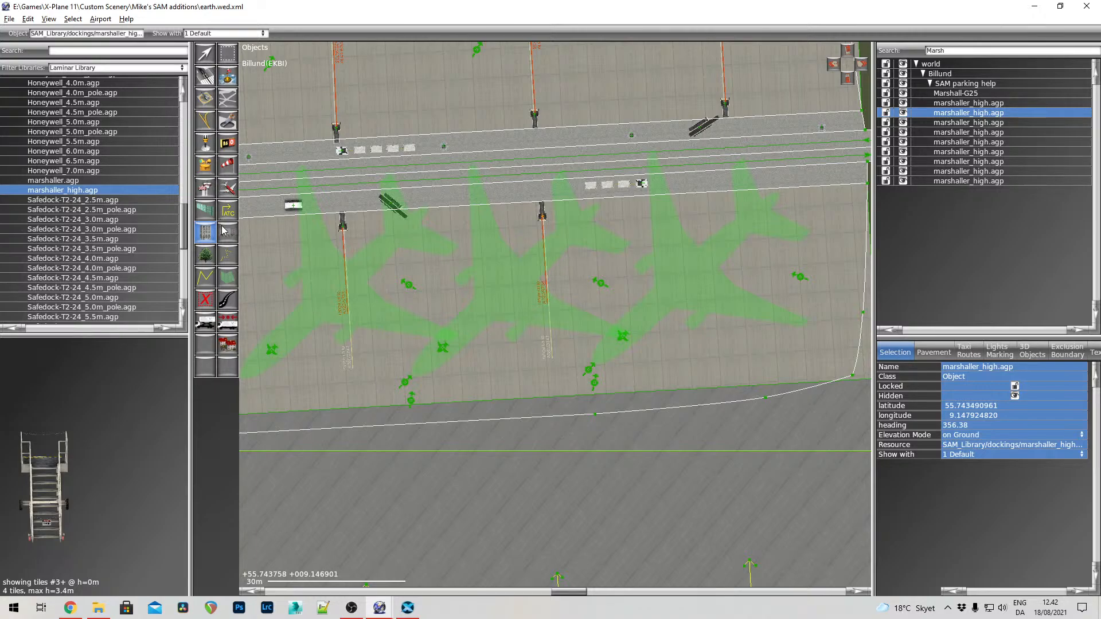
pyautogui.click(206, 56)
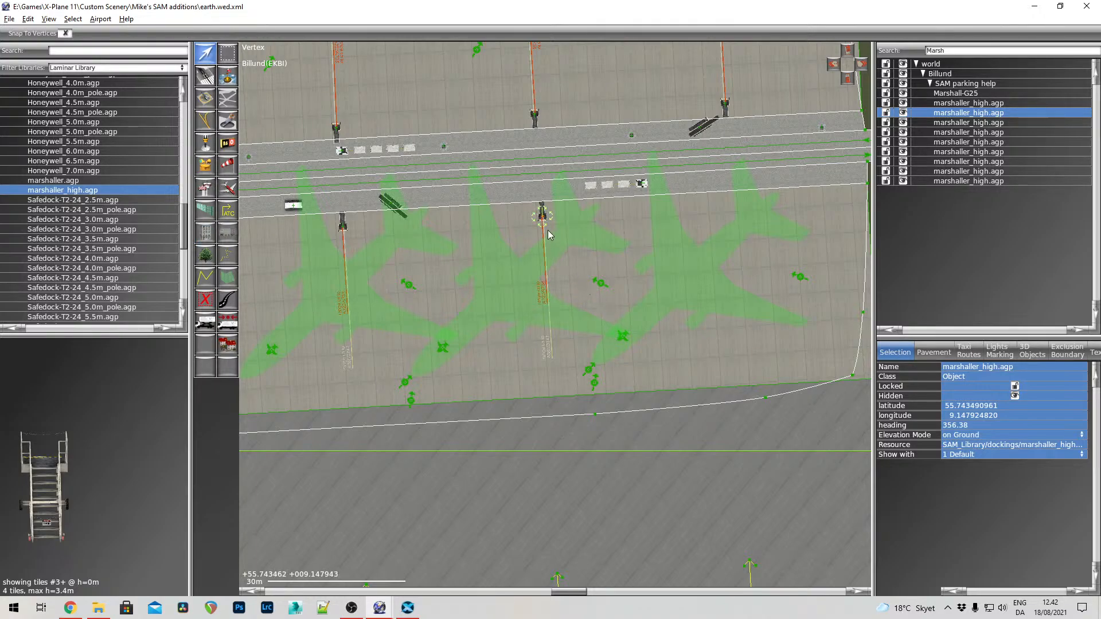
pyautogui.moveTo(546, 227); pyautogui.dragTo(558, 578)
# Shift the stand 93 marshaller slightly west and re-aim it at the lead-in arrow, heading about -2.94
pyautogui.moveTo(765, 273); pyautogui.dragTo(617, 346, button='right')
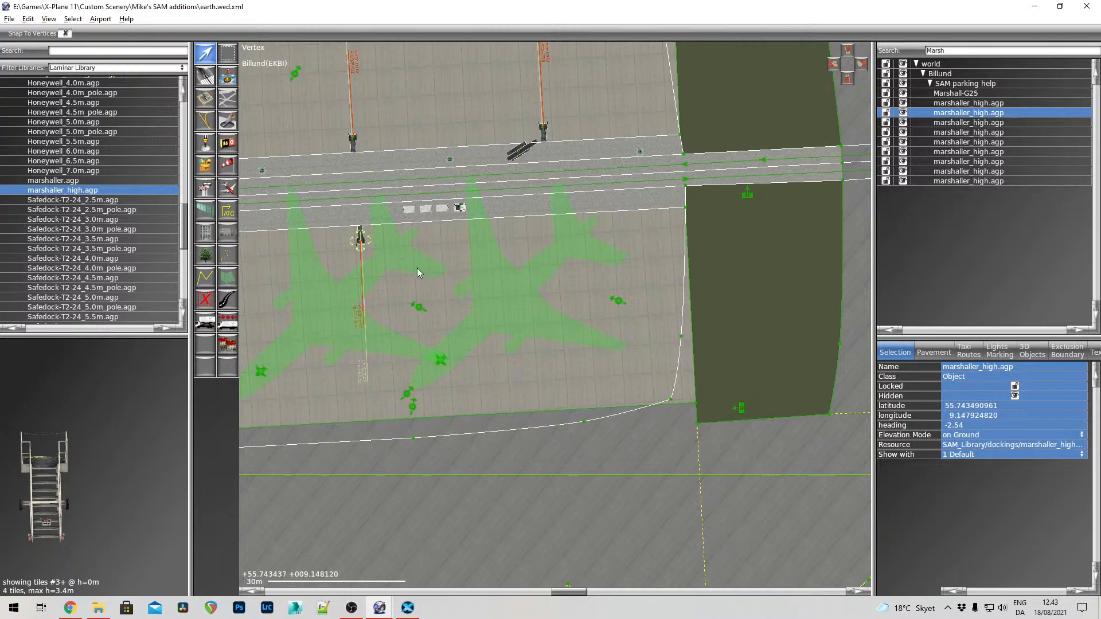
pyautogui.moveTo(359, 243); pyautogui.dragTo(357, 243)
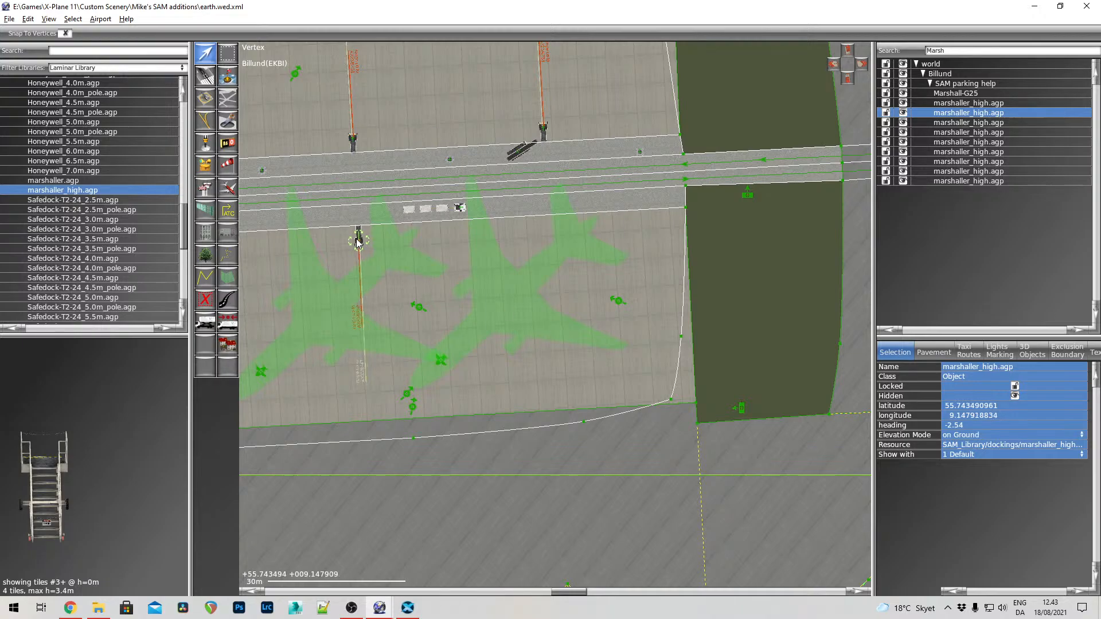
pyautogui.moveTo(416, 288); pyautogui.dragTo(380, 208, button='right')
pyautogui.moveTo(373, 195); pyautogui.dragTo(390, 384)
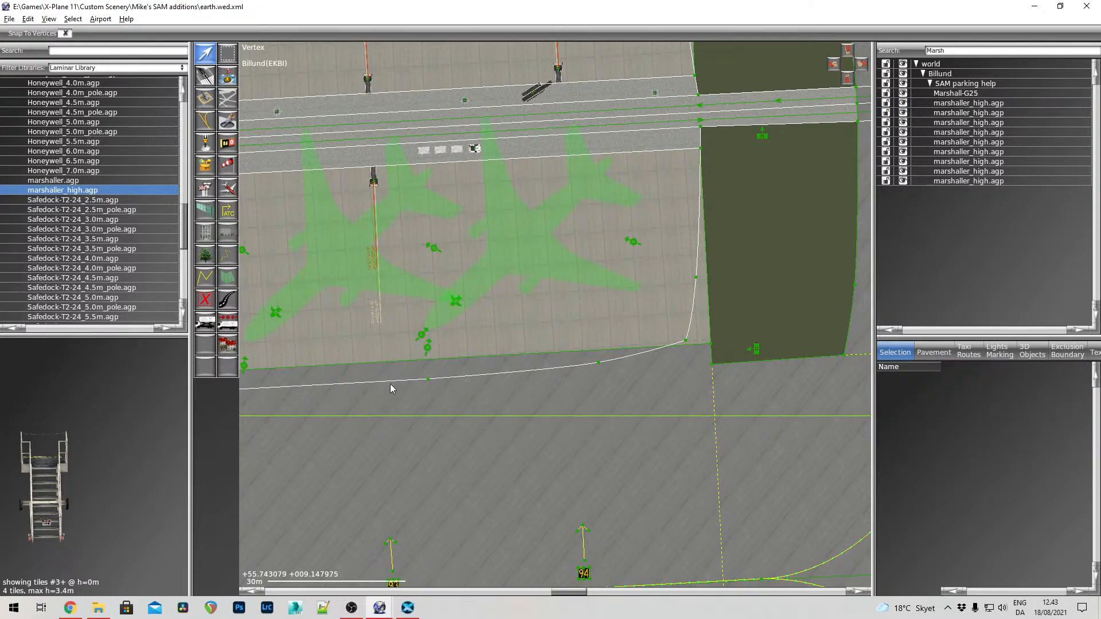
pyautogui.click(375, 180)
pyautogui.moveTo(374, 188); pyautogui.dragTo(392, 545)
# Place a marshaller_high object at stand 94, the easternmost southern stand, and aim it at the lead-in arrow, heading about -3.04
pyautogui.moveTo(625, 409); pyautogui.dragTo(508, 469, button='right')
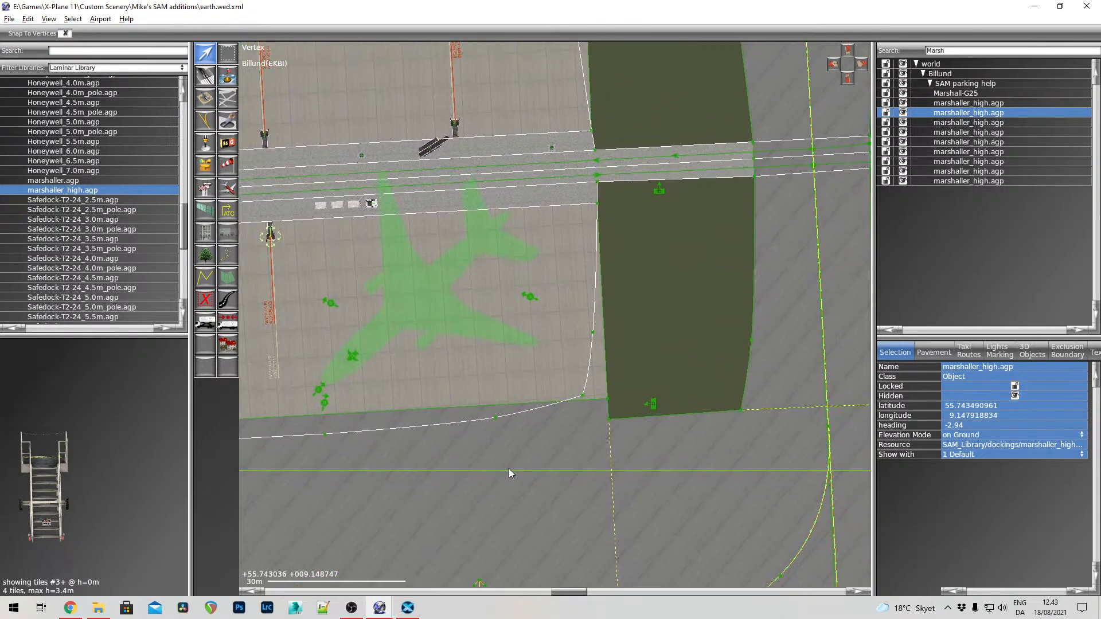
pyautogui.click(206, 240)
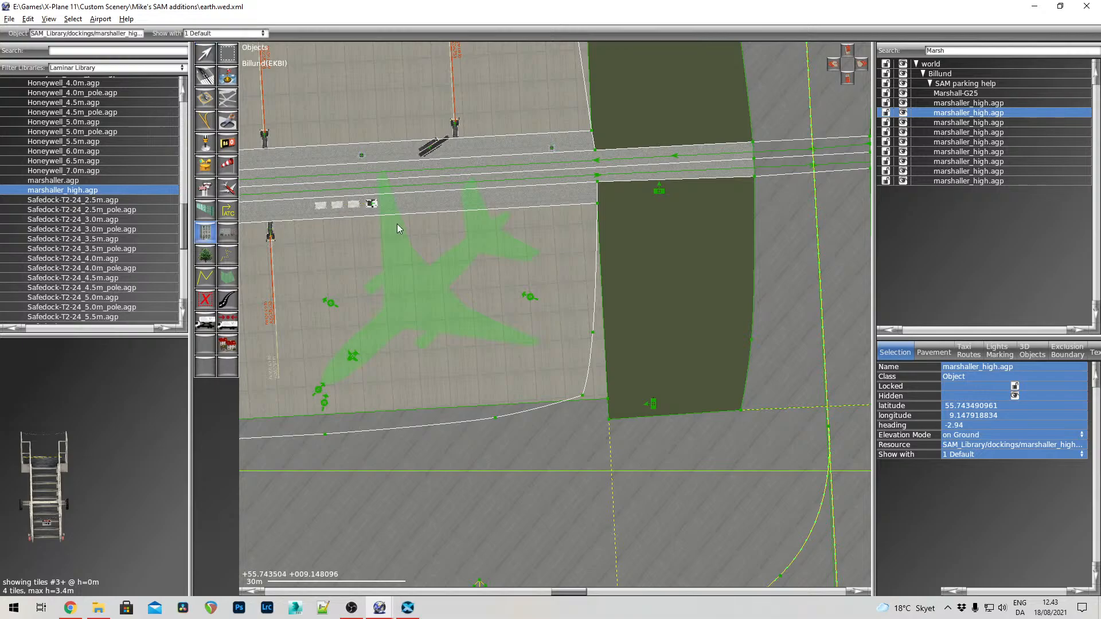
pyautogui.moveTo(462, 228); pyautogui.dragTo(456, 129)
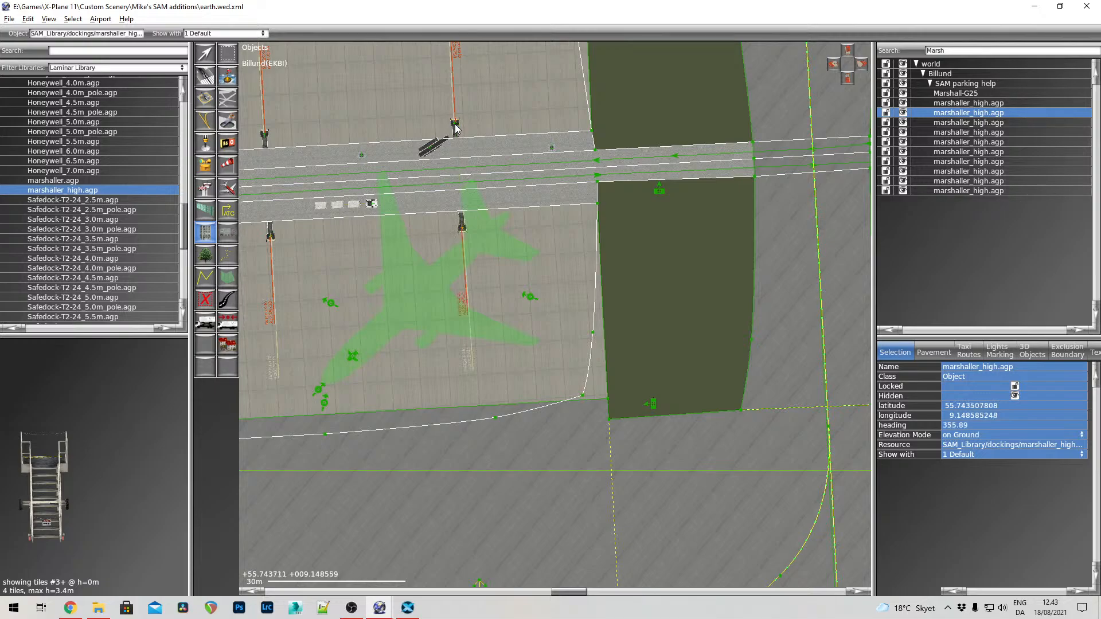
pyautogui.moveTo(522, 396); pyautogui.dragTo(519, 359, button='right')
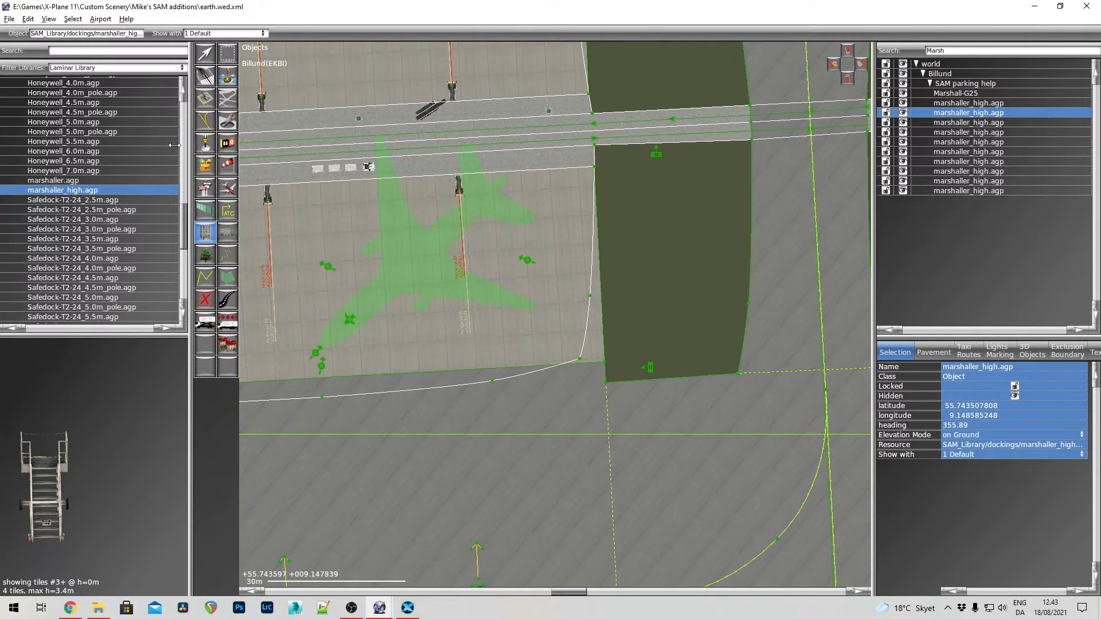
pyautogui.click(204, 54)
pyautogui.moveTo(462, 205); pyautogui.dragTo(480, 550)
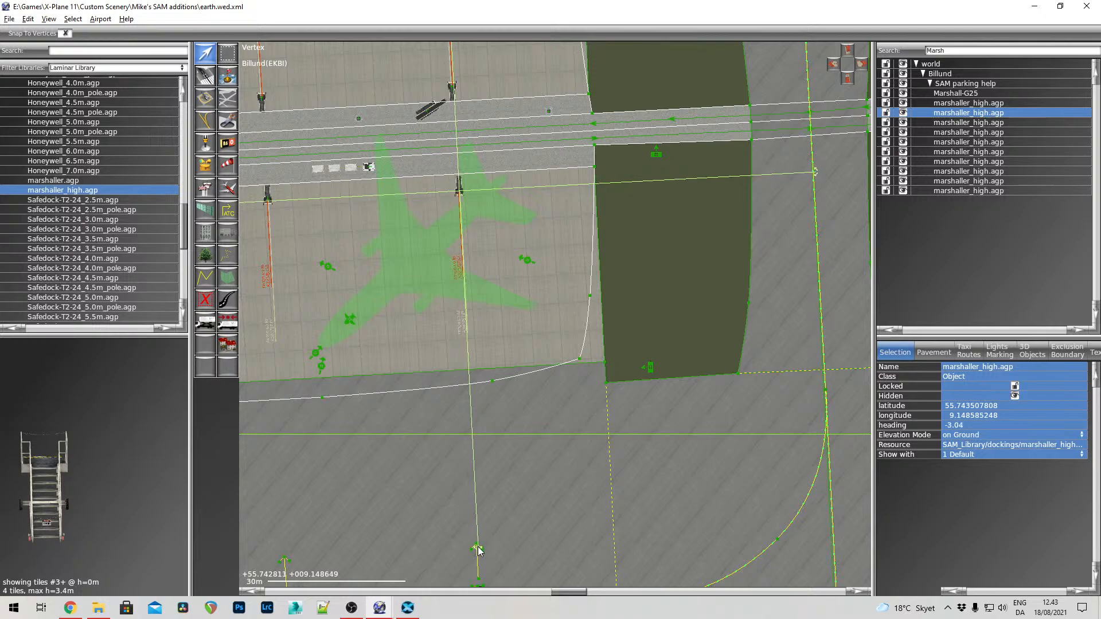
# Rename the marshaller object at stand 94 as Marshal-G94 in the object hierarchy
pyautogui.moveTo(550, 562); pyautogui.dragTo(555, 512, button='right')
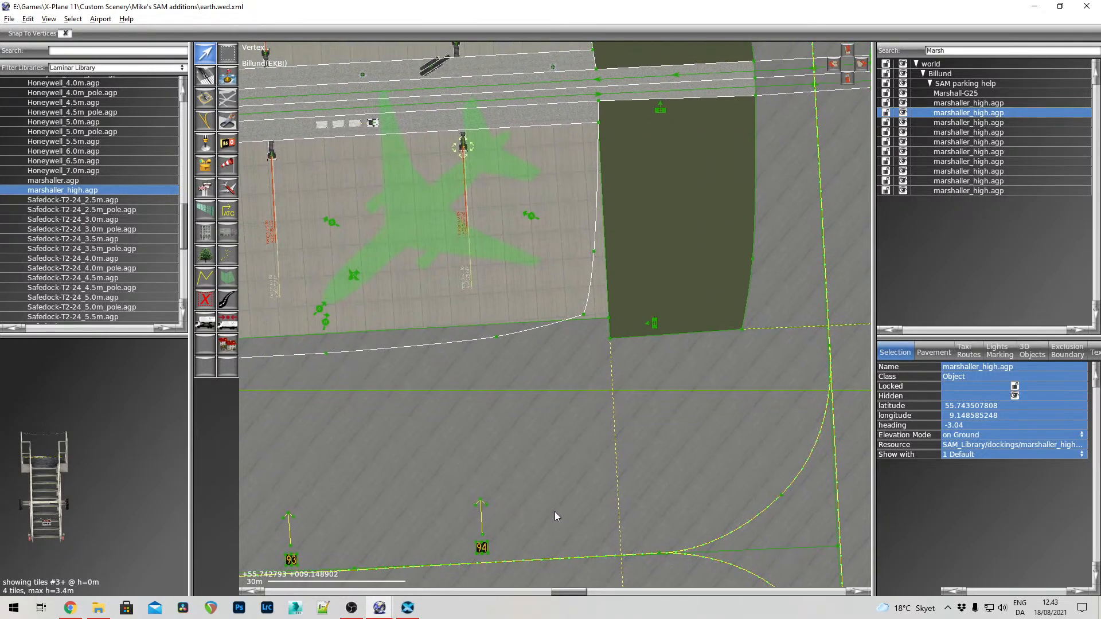
pyautogui.doubleClick(1001, 113)
pyautogui.write('Ma')
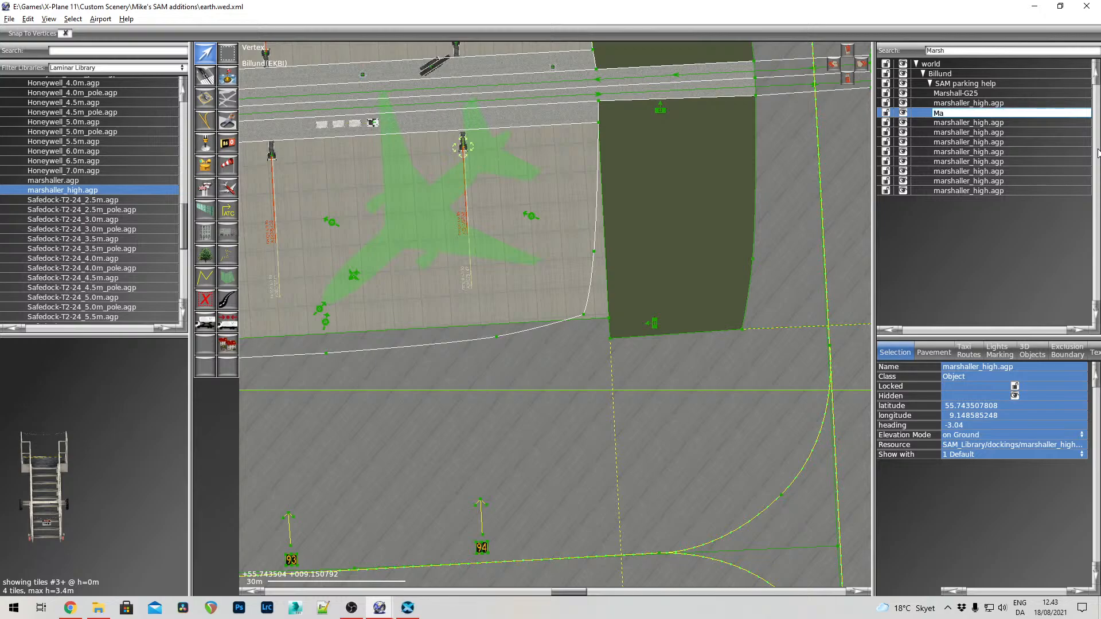
pyautogui.write('G94')
pyautogui.press('Return')
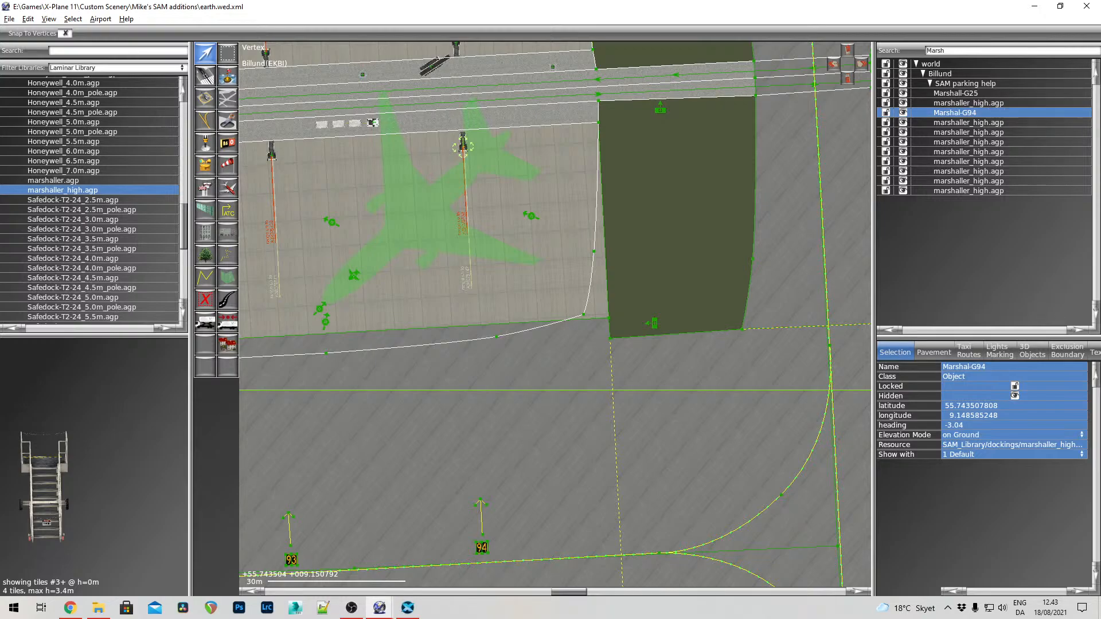
# Rename the marshaller object at stand 93 as Marshall-G93 in the object hierarchy
pyautogui.moveTo(284, 396); pyautogui.dragTo(474, 400, button='right')
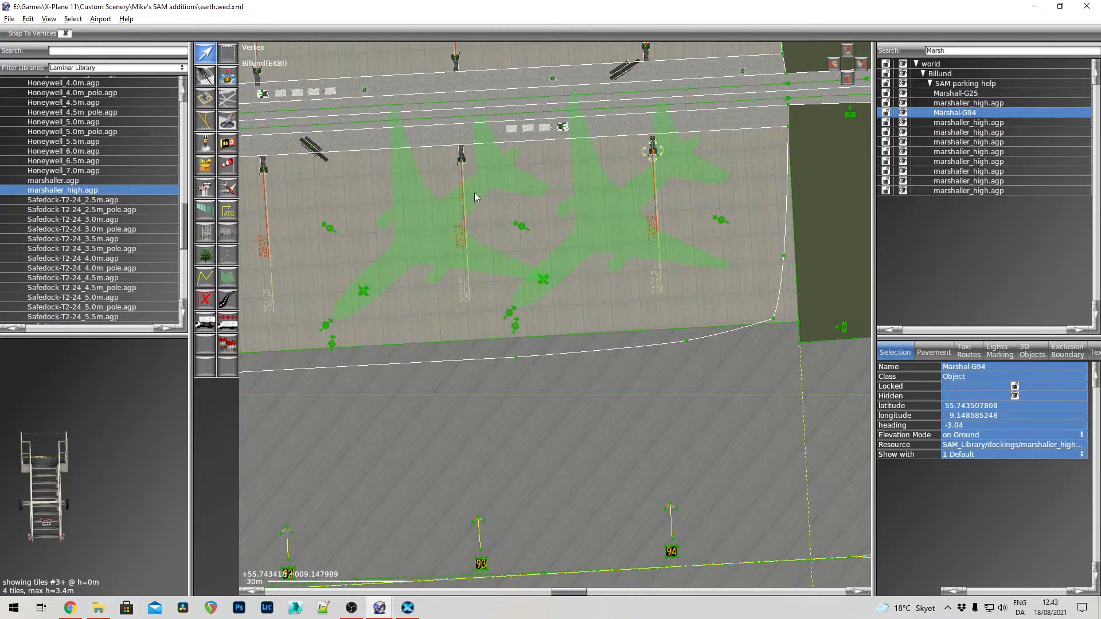
pyautogui.click(461, 160)
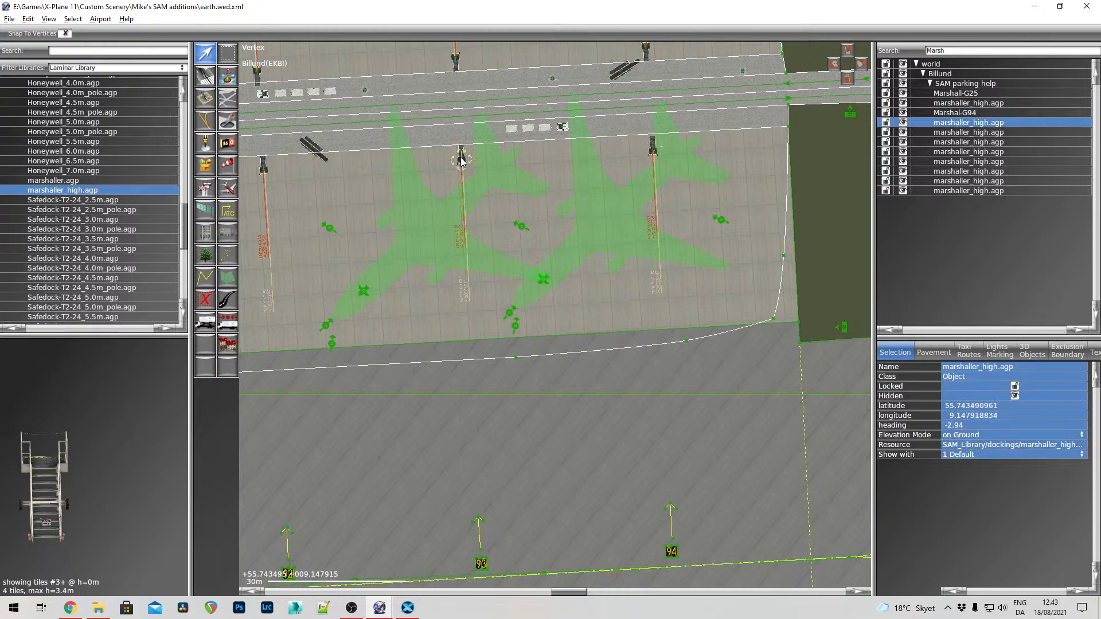
pyautogui.click(991, 123)
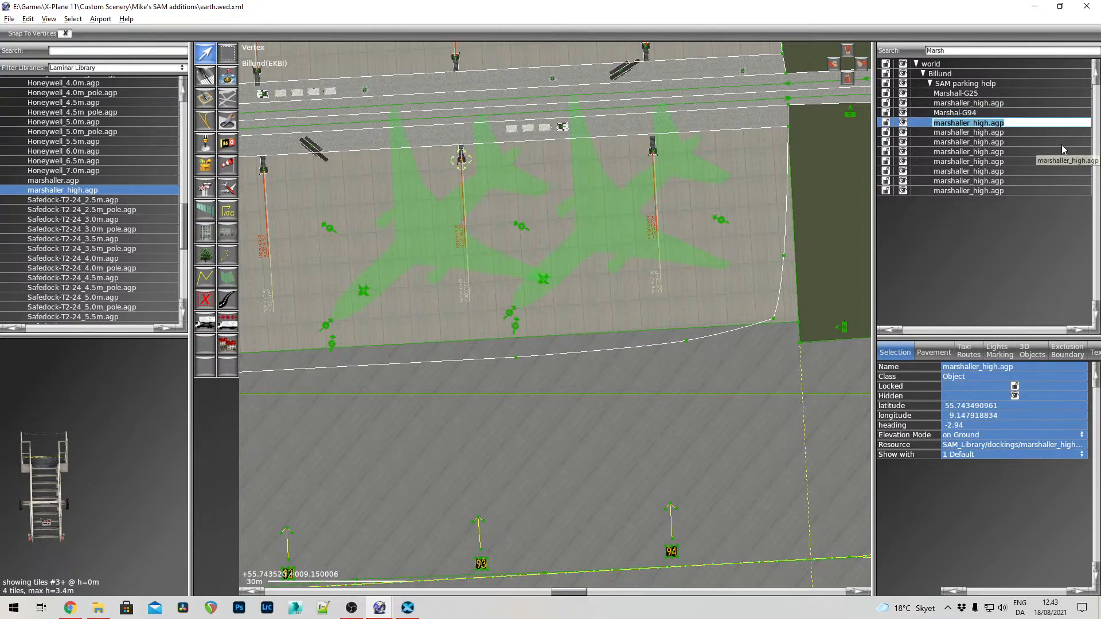
pyautogui.write('Marshall')
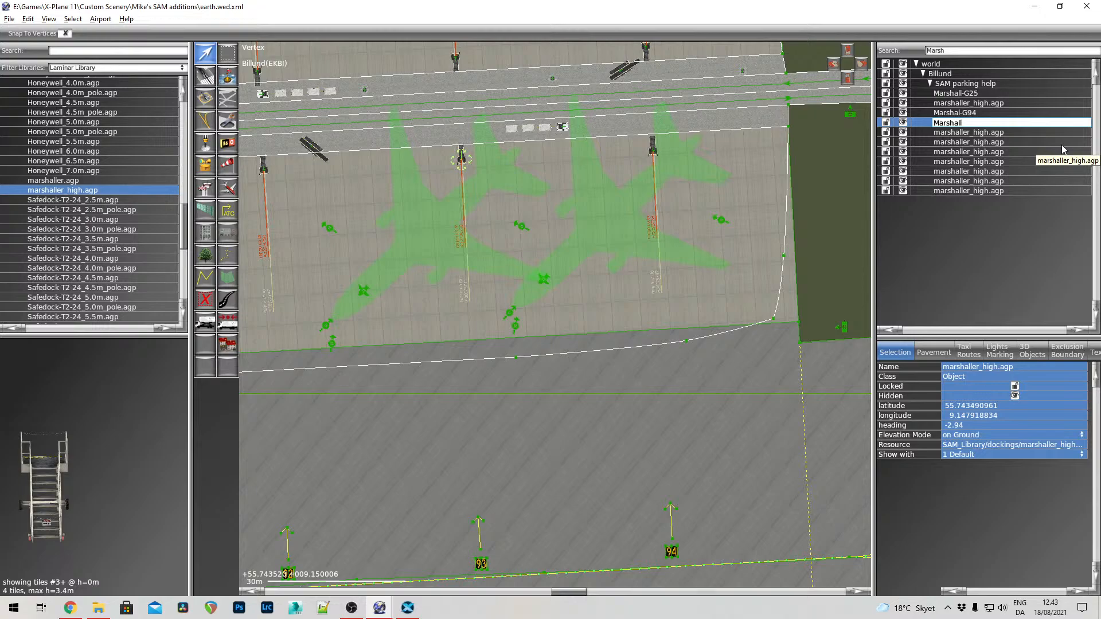
pyautogui.write('-G93')
pyautogui.press('Return')
# Correct the spelling of the stand 94 marshaller's name to Marshall-G94
pyautogui.click(972, 114)
pyautogui.click(973, 115)
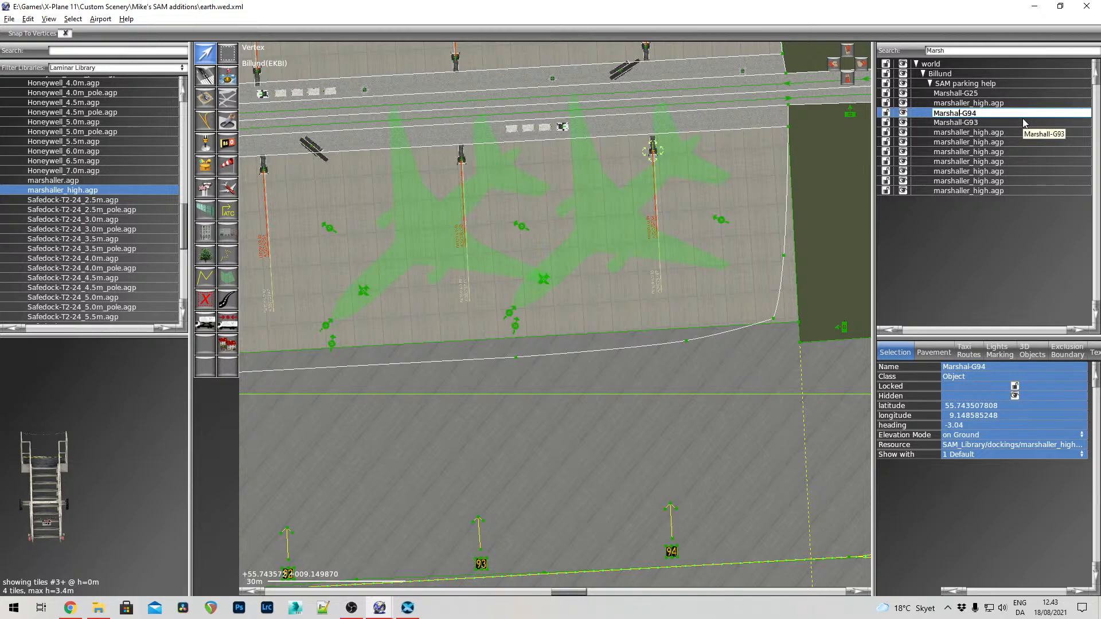
pyautogui.write('l')
pyautogui.press('Return')
# Rename the marshaller object at stand 92 as Marshall-G92 in the object hierarchy
pyautogui.moveTo(464, 326); pyautogui.dragTo(761, 284, button='right')
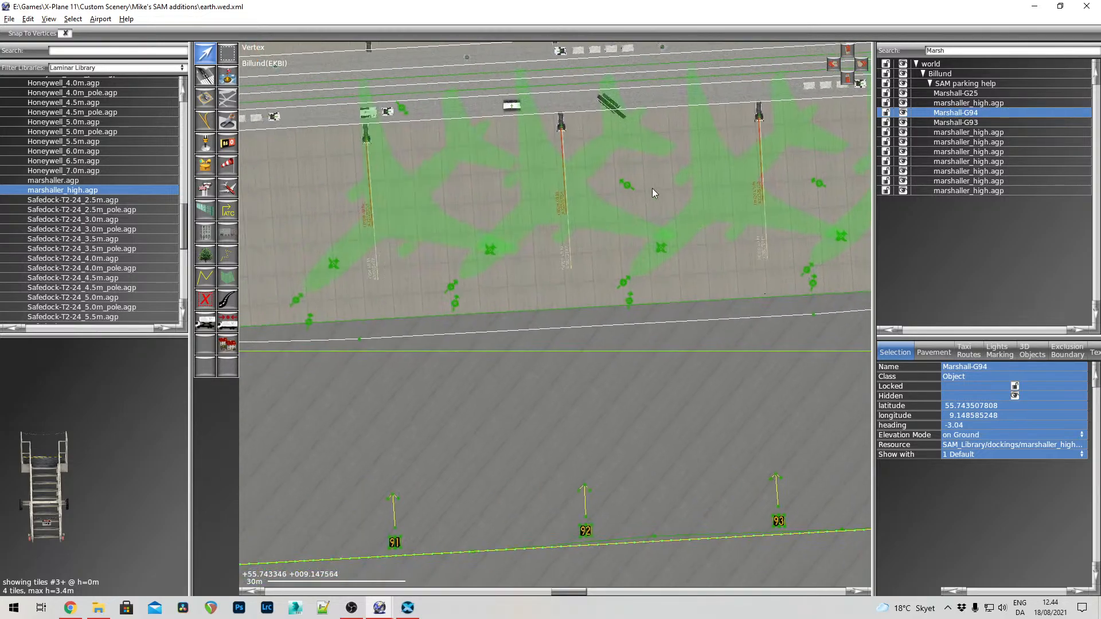
pyautogui.click(561, 122)
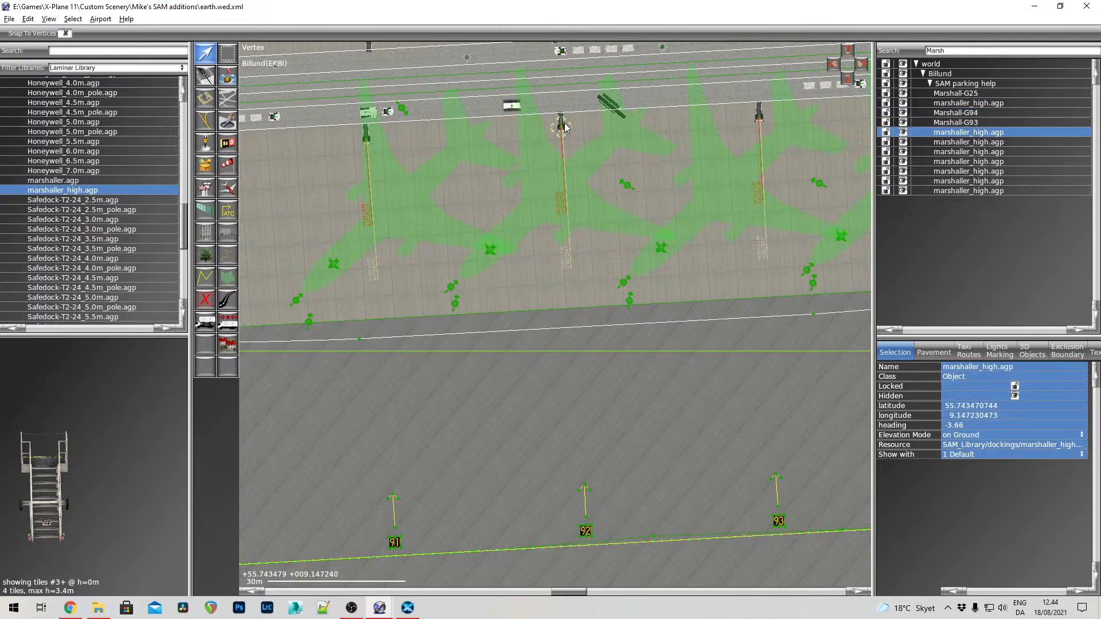
pyautogui.doubleClick(998, 133)
pyautogui.write('Mar')
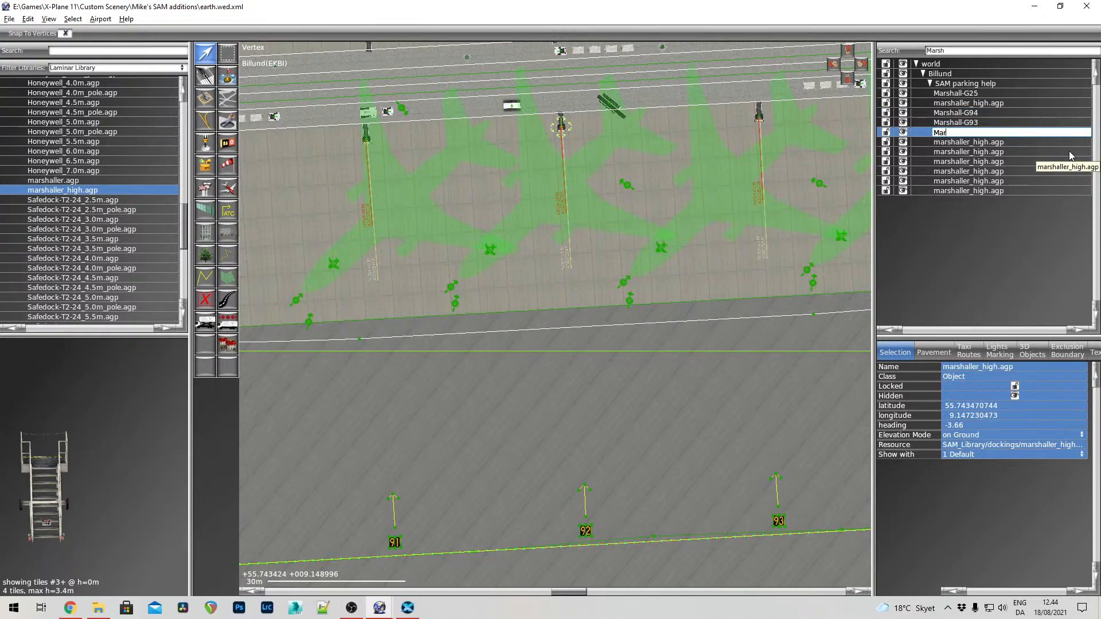
pyautogui.write('shall-G92')
pyautogui.press('Return')
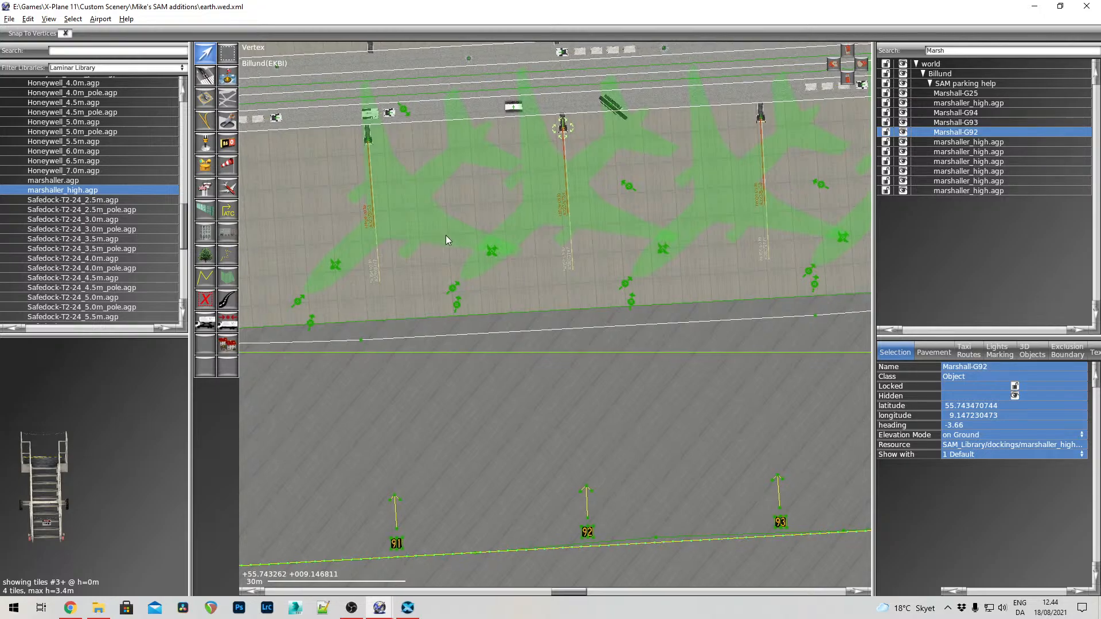
# Rename the marshaller object at stand 91 as Marshall-G91 in the object hierarchy
pyautogui.moveTo(445, 239); pyautogui.dragTo(644, 226, button='right')
pyautogui.click(582, 151)
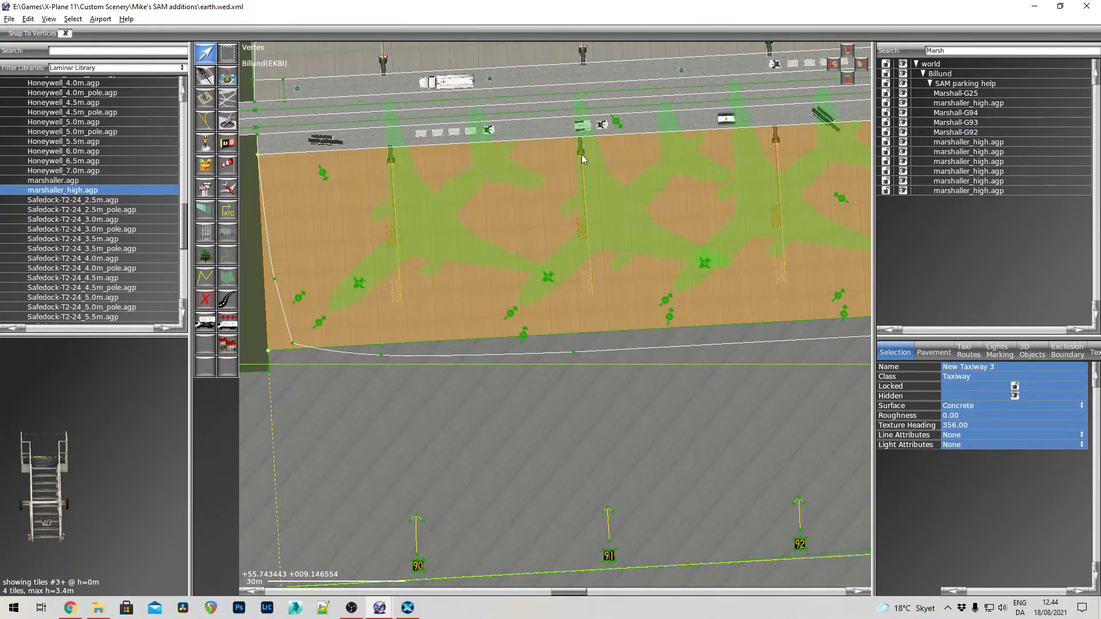
pyautogui.click(582, 153)
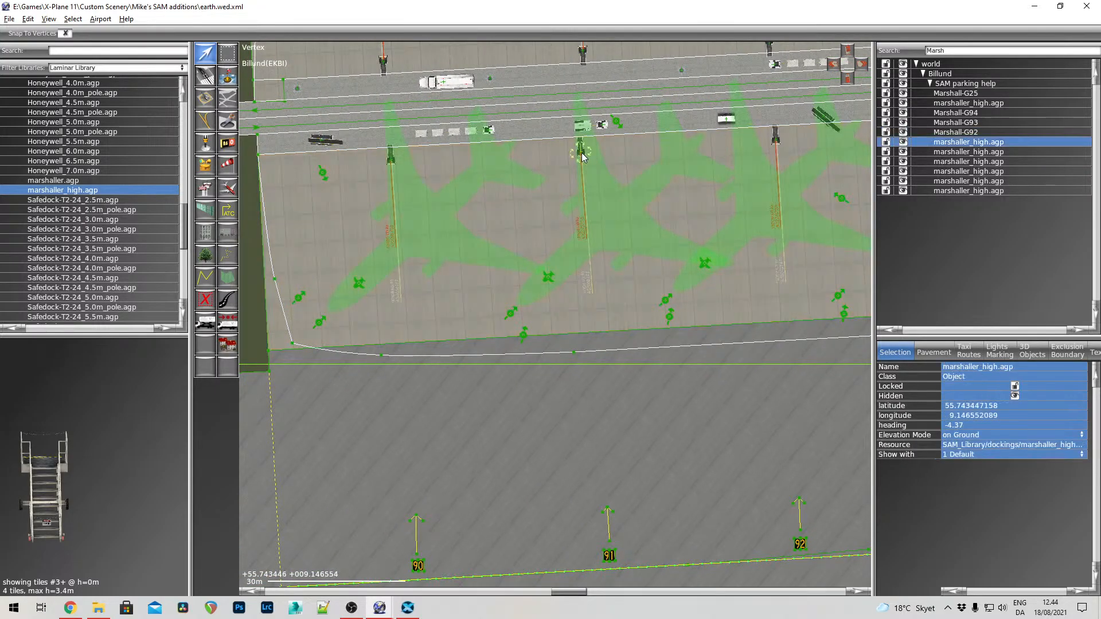
pyautogui.doubleClick(993, 143)
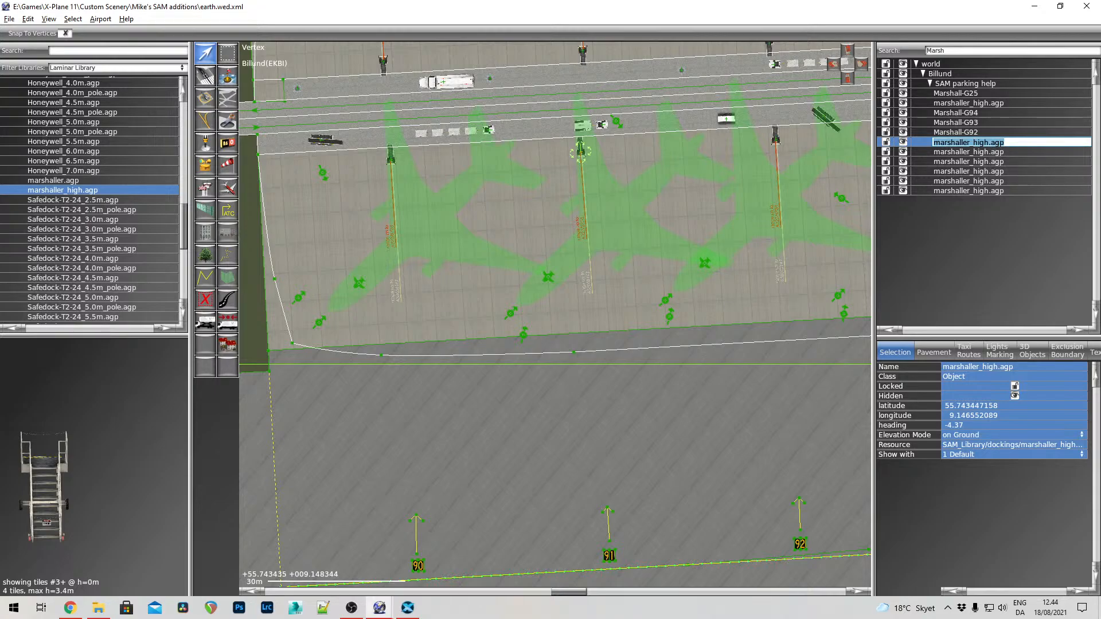
pyautogui.write('Marh')
pyautogui.press('BackSpace')
pyautogui.write('shall-G91')
pyautogui.press('Return')
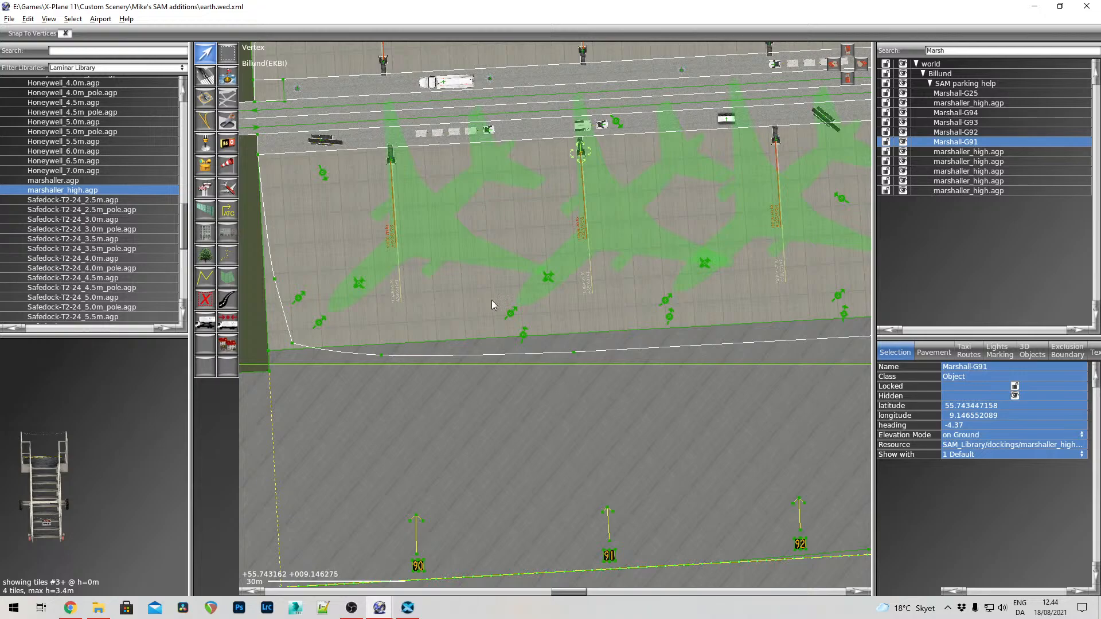
# Rename the marshaller object at stand 90, the westernmost southern stand, as Marshall-G90 in the object hierarchy
pyautogui.moveTo(507, 297); pyautogui.dragTo(628, 315, button='right')
pyautogui.click(535, 170)
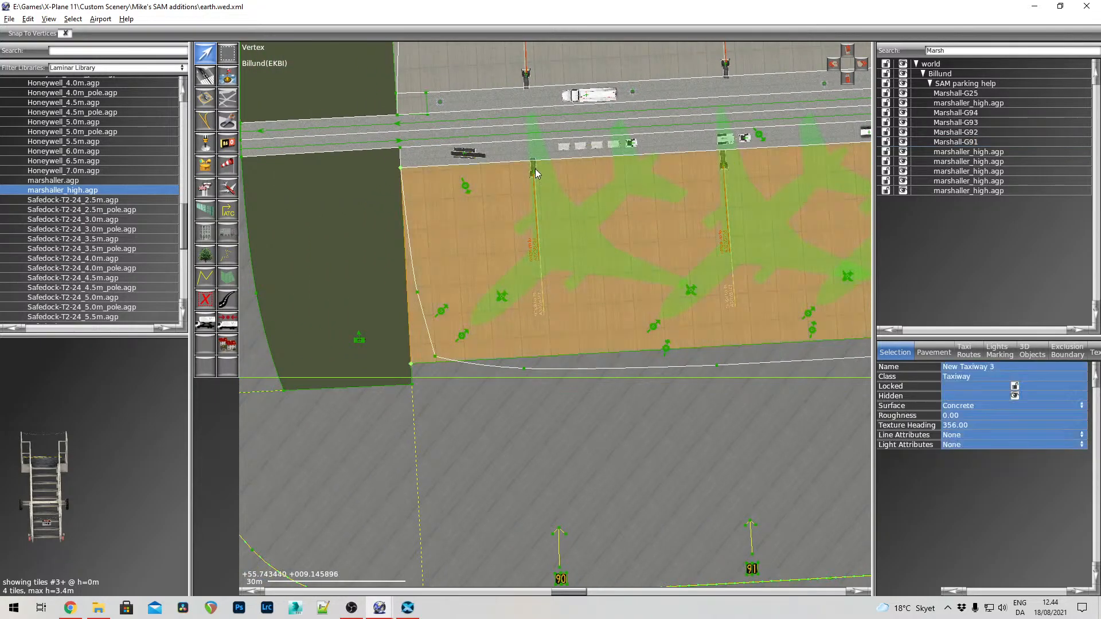
pyautogui.click(533, 171)
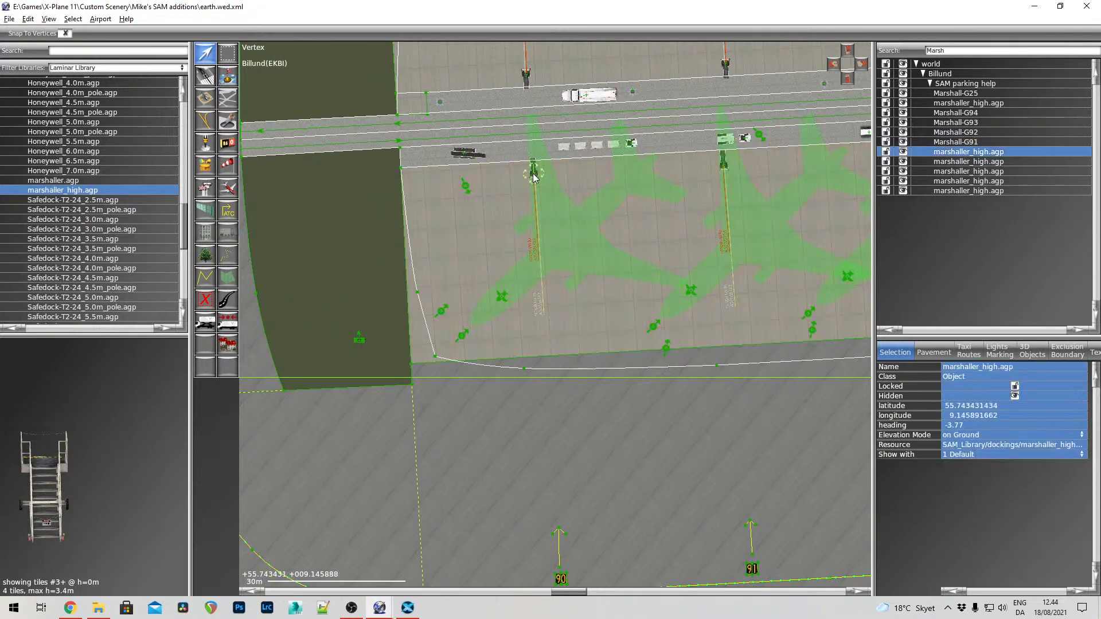
pyautogui.doubleClick(993, 152)
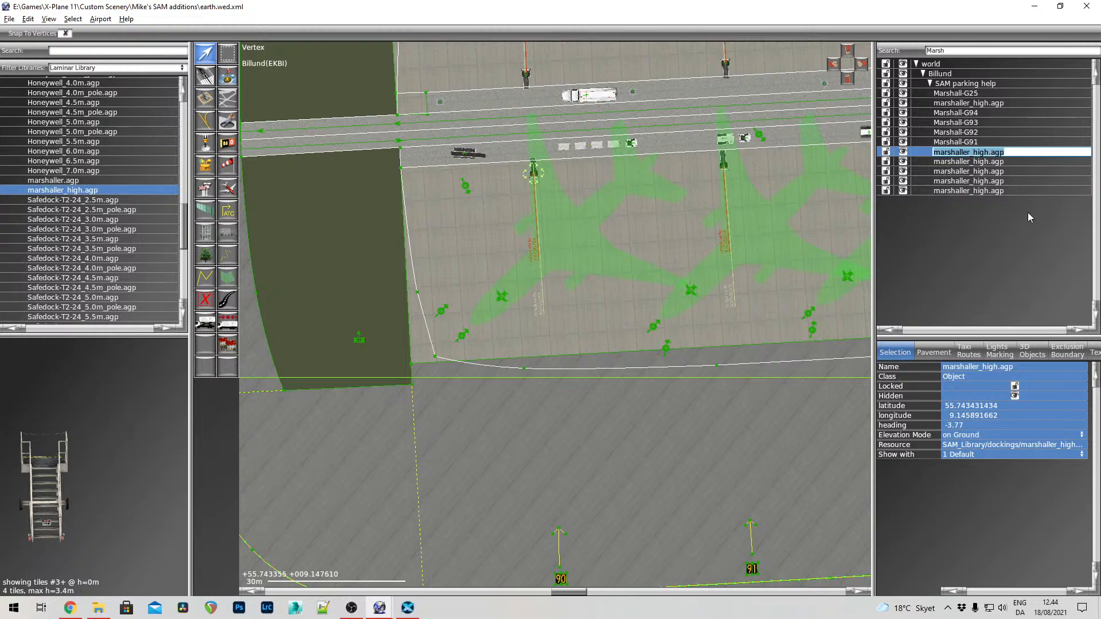
pyautogui.write('Marshall-G90')
pyautogui.press('Return')
# Rename the marshaller object at stand 65, the westernmost stand of the northern row, as Marshall-G65
pyautogui.moveTo(651, 135); pyautogui.dragTo(635, 462, button='middle')
pyautogui.moveTo(626, 250); pyautogui.dragTo(633, 314, button='middle')
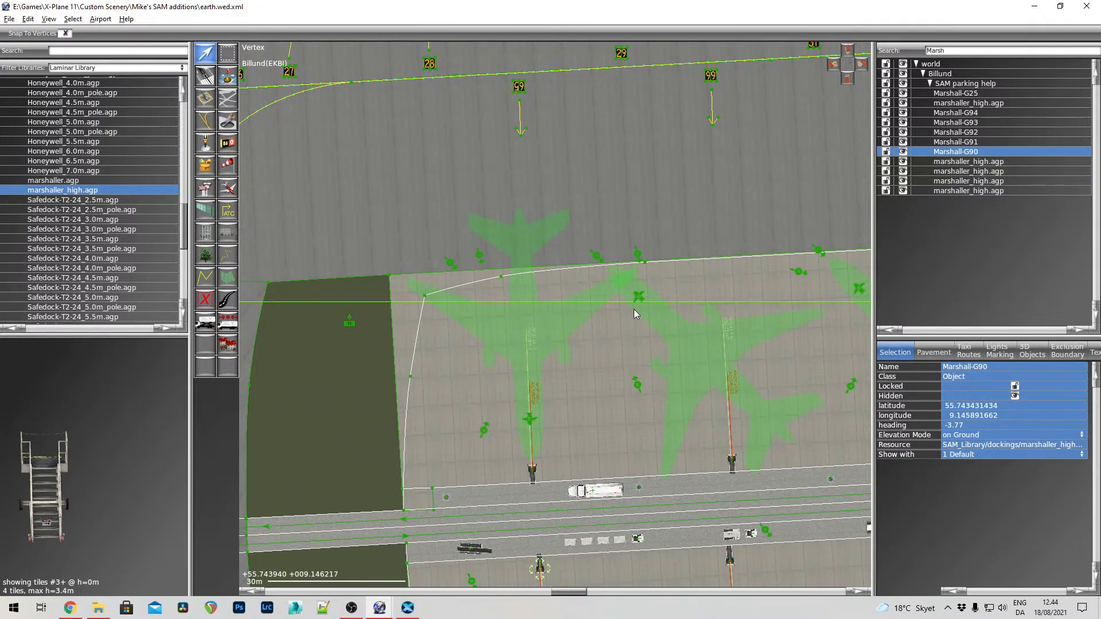
pyautogui.click(534, 478)
pyautogui.click(532, 471)
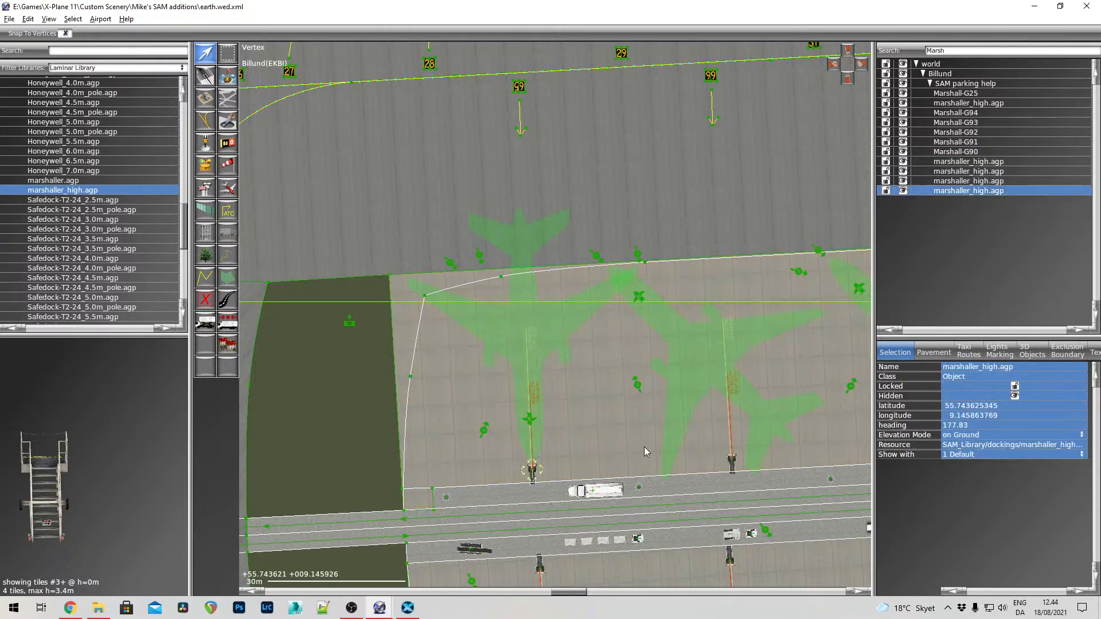
pyautogui.doubleClick(996, 190)
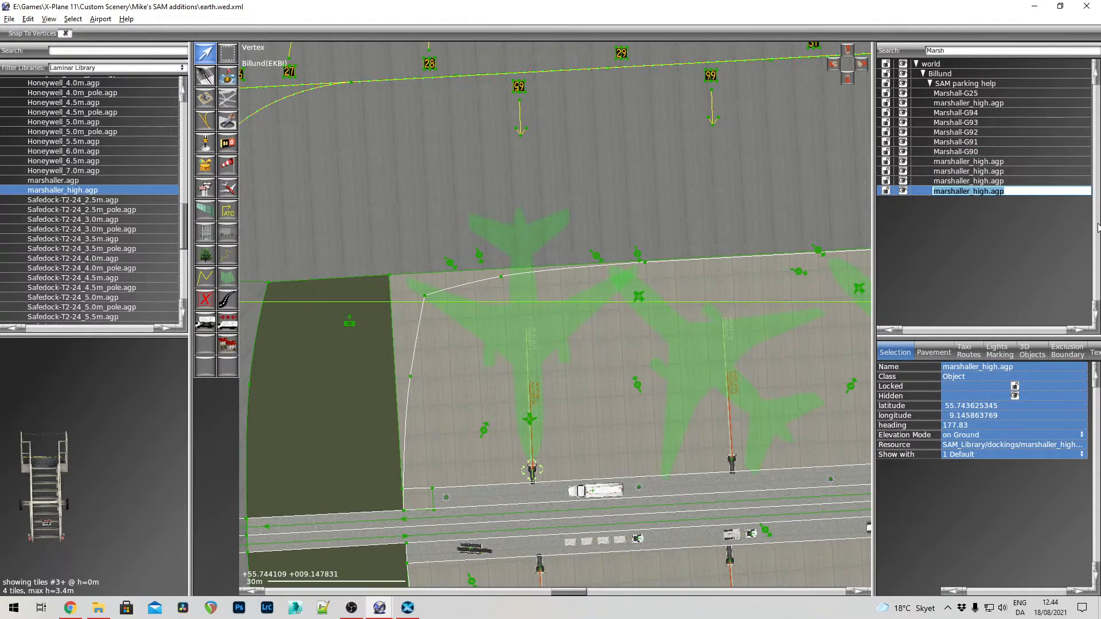
pyautogui.write('Marshall-G65')
pyautogui.press('Return')
# Rename the marshaller object at stand 66 as Marshall-G66 in the object hierarchy
pyautogui.moveTo(775, 267); pyautogui.dragTo(593, 321, button='right')
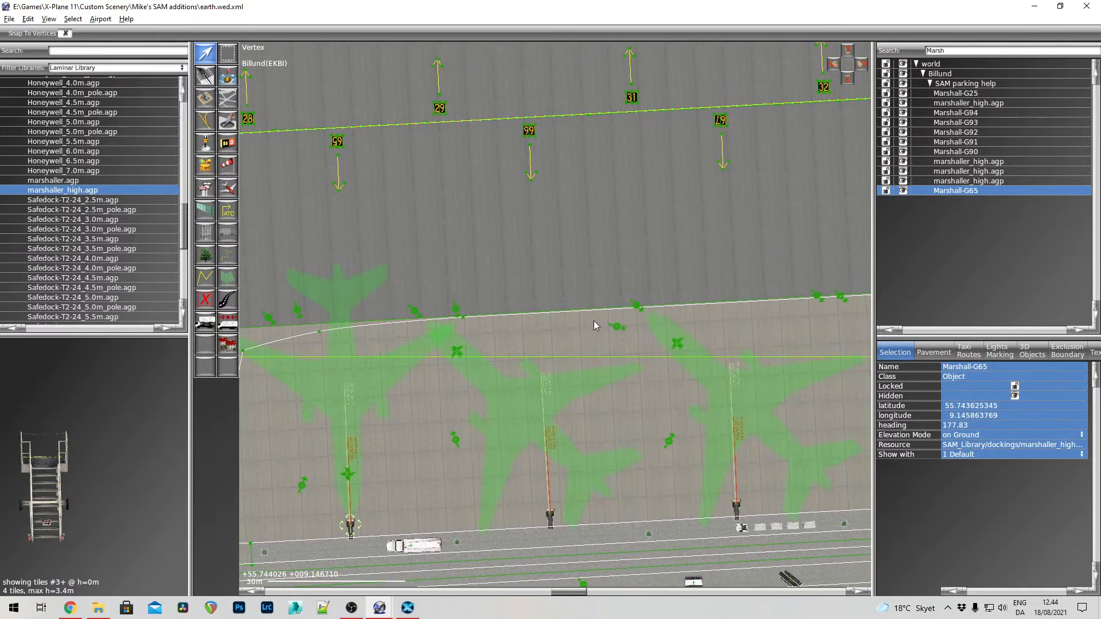
pyautogui.click(553, 524)
pyautogui.click(551, 520)
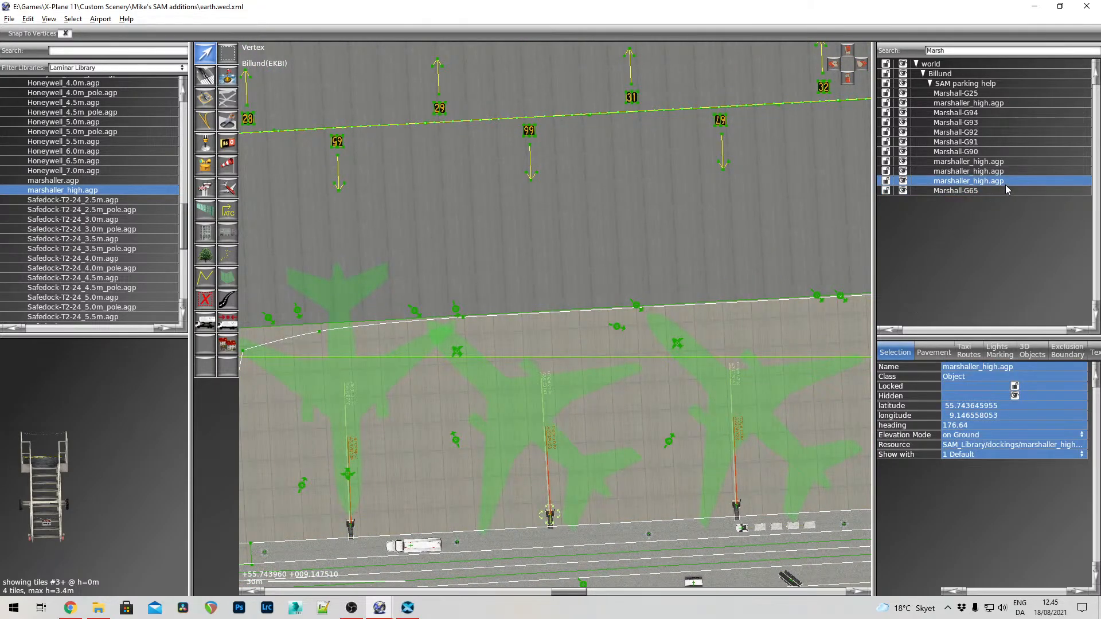
pyautogui.write('Mar5')
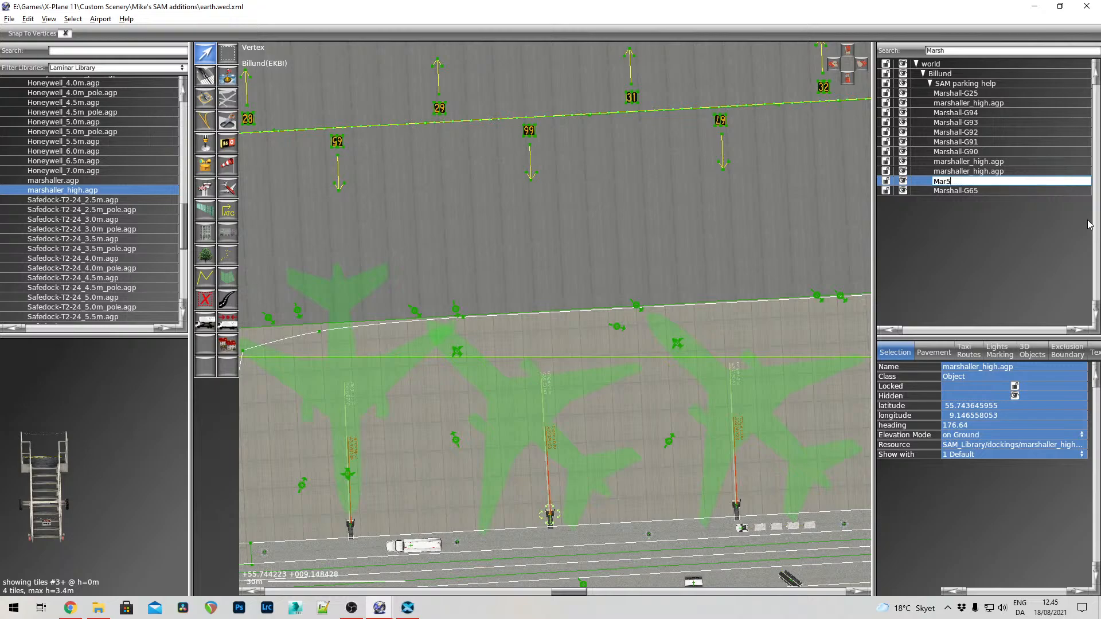
pyautogui.write('shall-G66')
pyautogui.press('Return')
# Rename the marshaller object at stand 67 as Marshall-G67 in the object hierarchy
pyautogui.moveTo(732, 271); pyautogui.dragTo(576, 269, button='right')
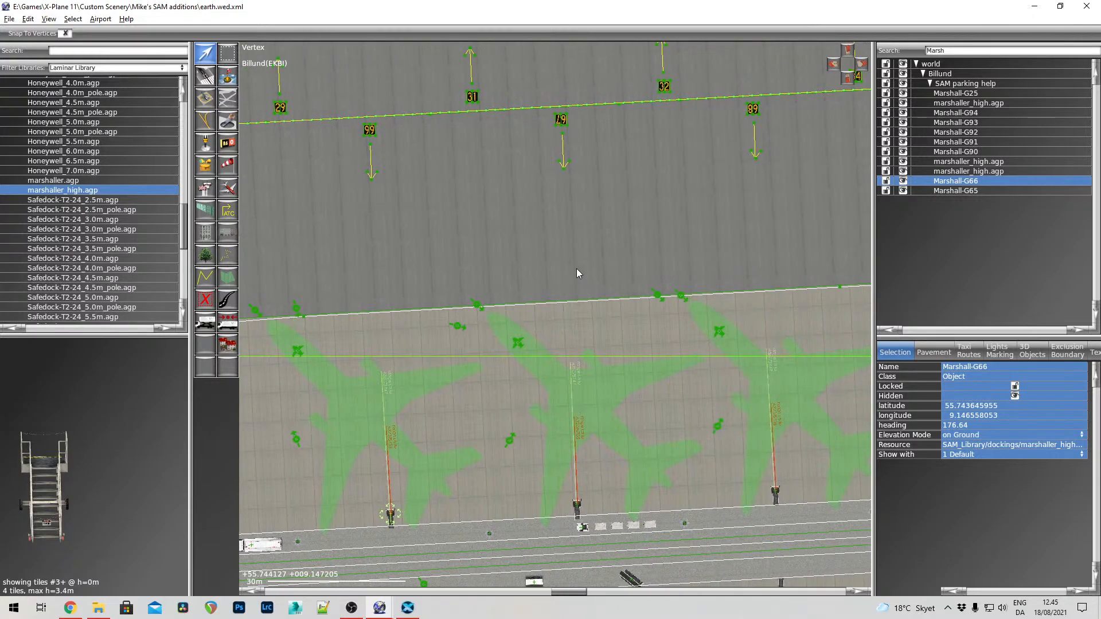
pyautogui.click(575, 509)
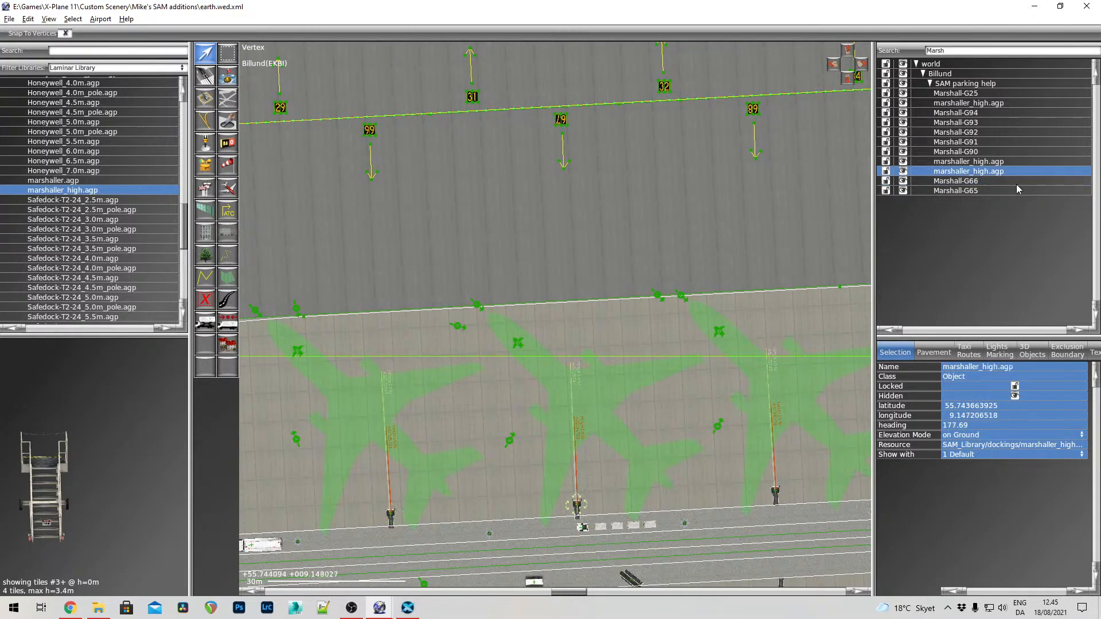
pyautogui.click(1005, 171)
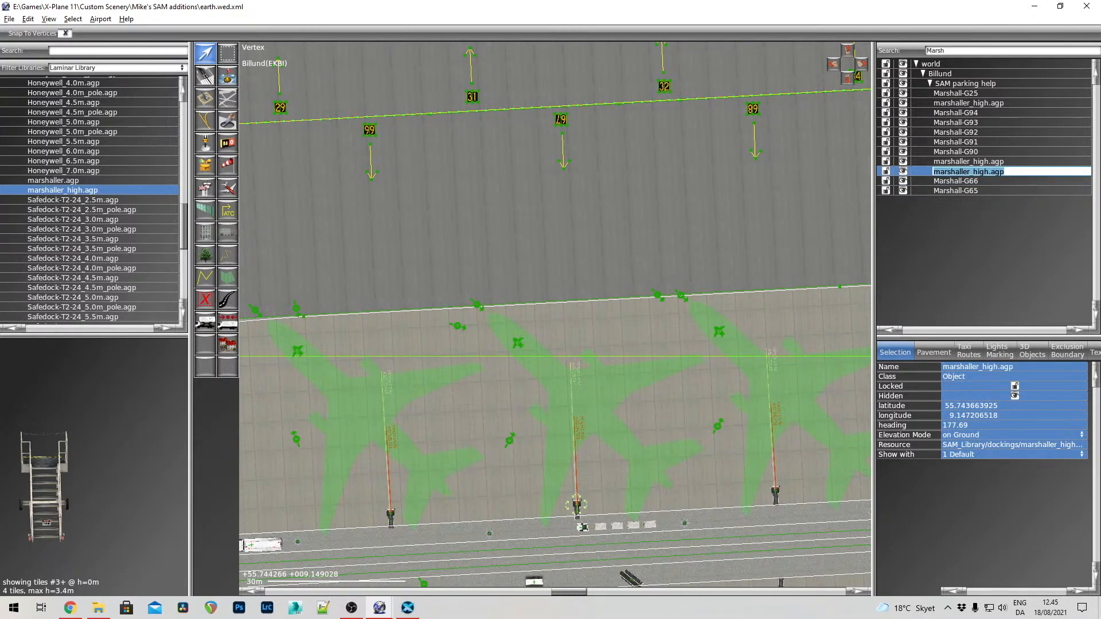
pyautogui.write('Marshall-G67')
pyautogui.press('Return')
# Rename the marshaller object at stand 68 as Marshall-G68 in the object hierarchy
pyautogui.moveTo(837, 178); pyautogui.dragTo(683, 188, button='middle')
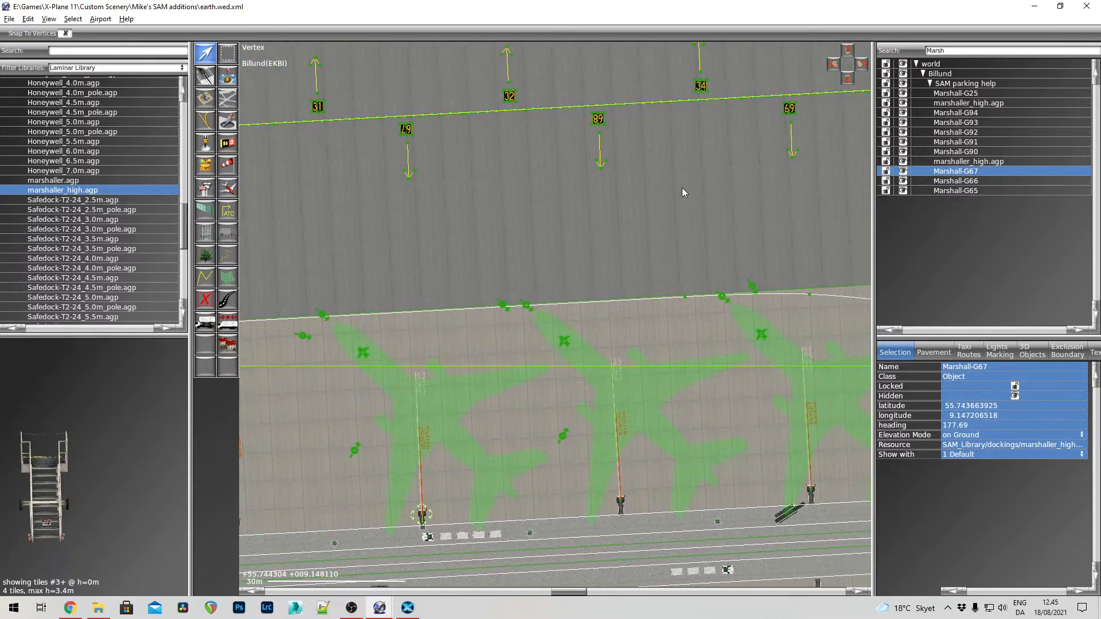
pyautogui.click(621, 502)
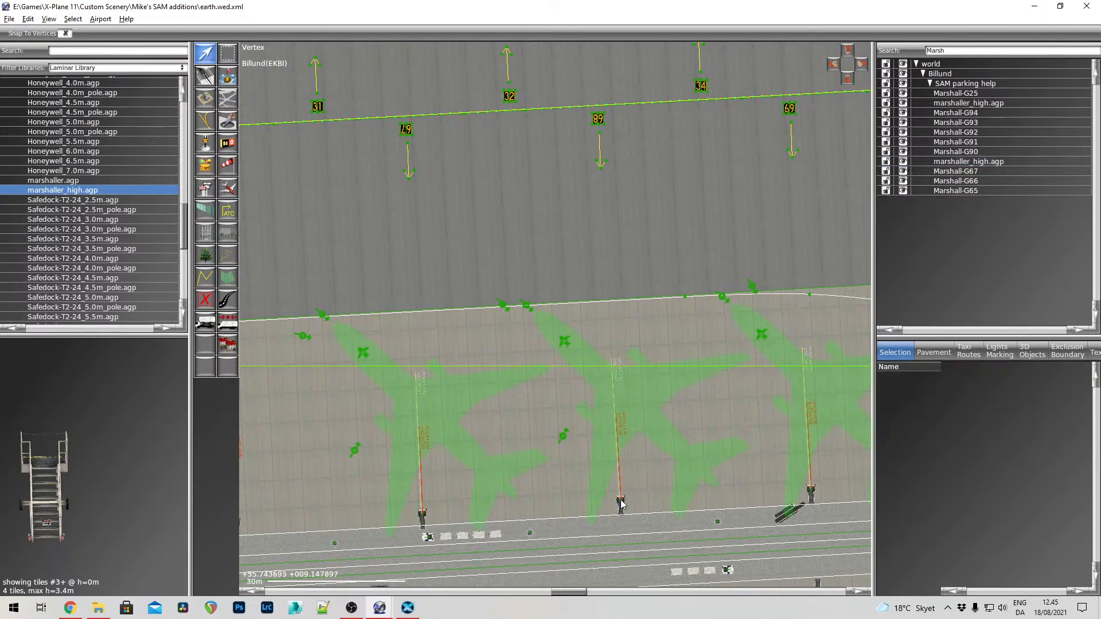
pyautogui.click(621, 502)
pyautogui.doubleClick(995, 163)
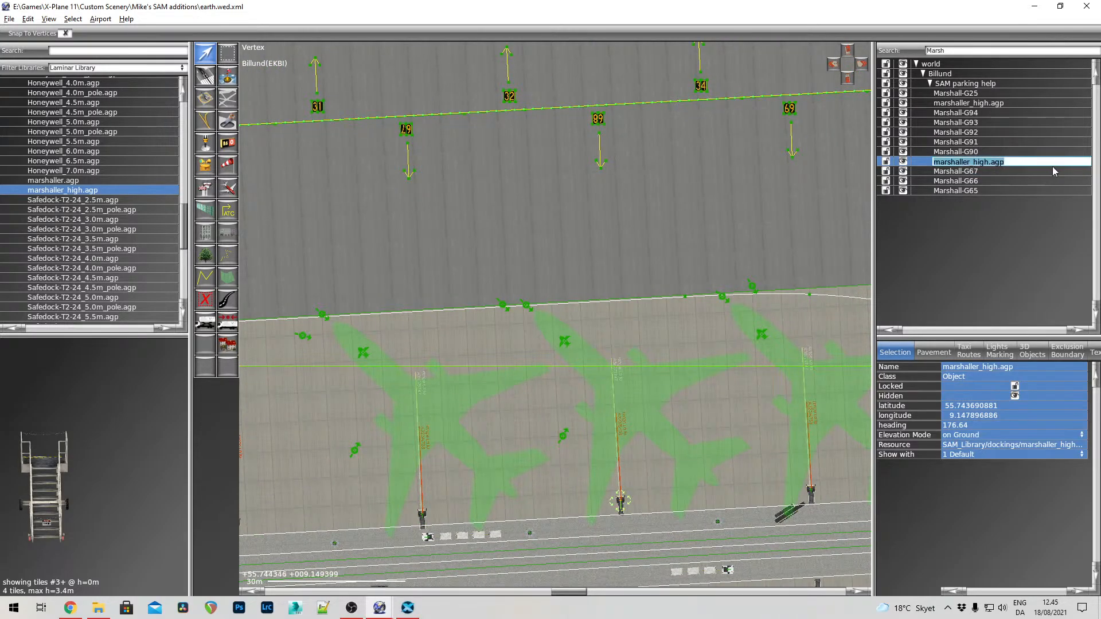
pyautogui.write('Marshall-G68')
pyautogui.press('Return')
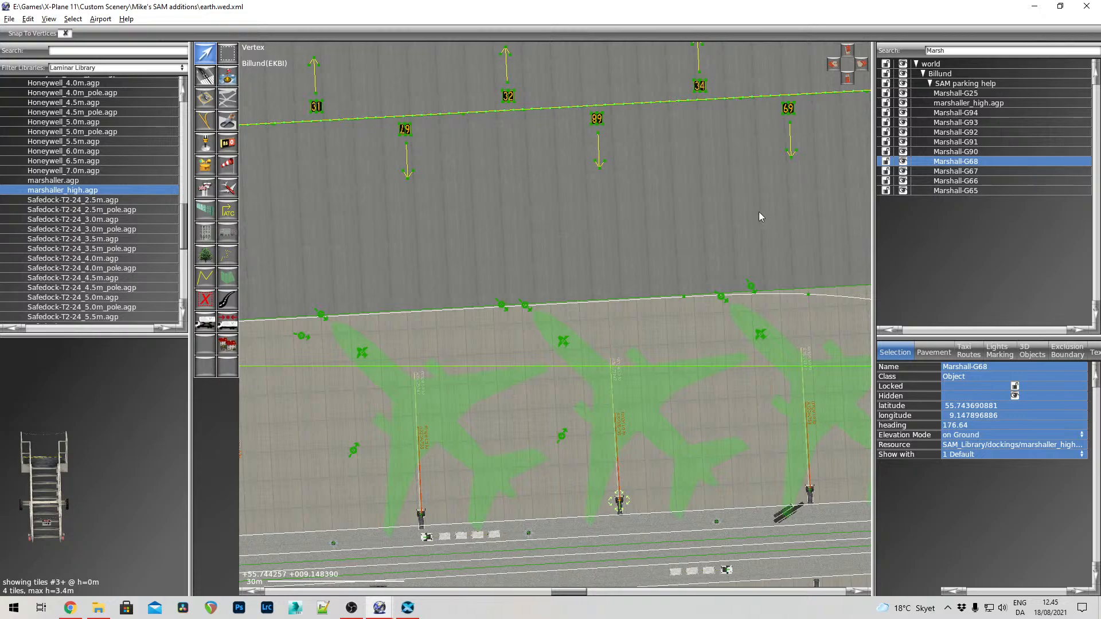
# Rename the marshaller object at stand 69, the easternmost stand of the northern row, as Marshall-G69
pyautogui.moveTo(761, 212); pyautogui.dragTo(593, 208, button='right')
pyautogui.click(644, 486)
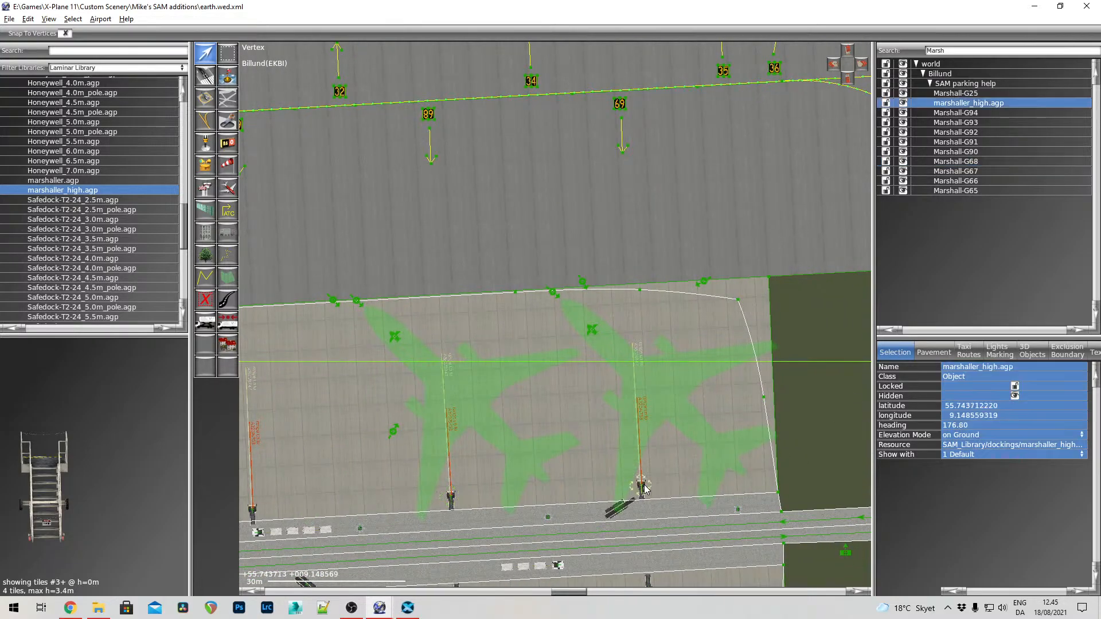
pyautogui.doubleClick(991, 105)
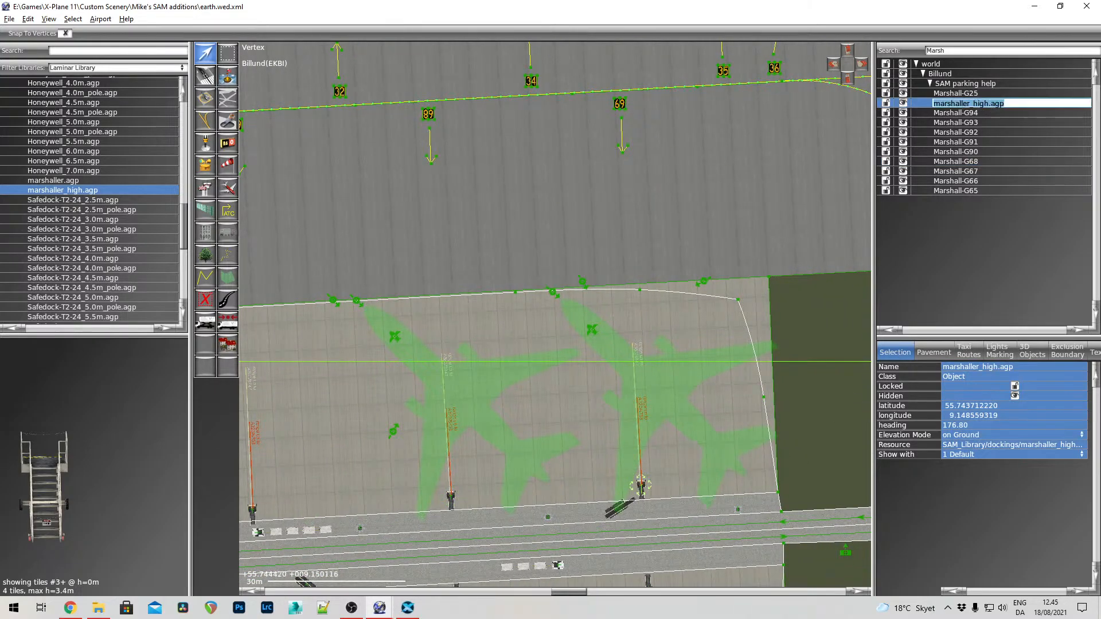
pyautogui.write('Marshall-G69')
pyautogui.press('Return')
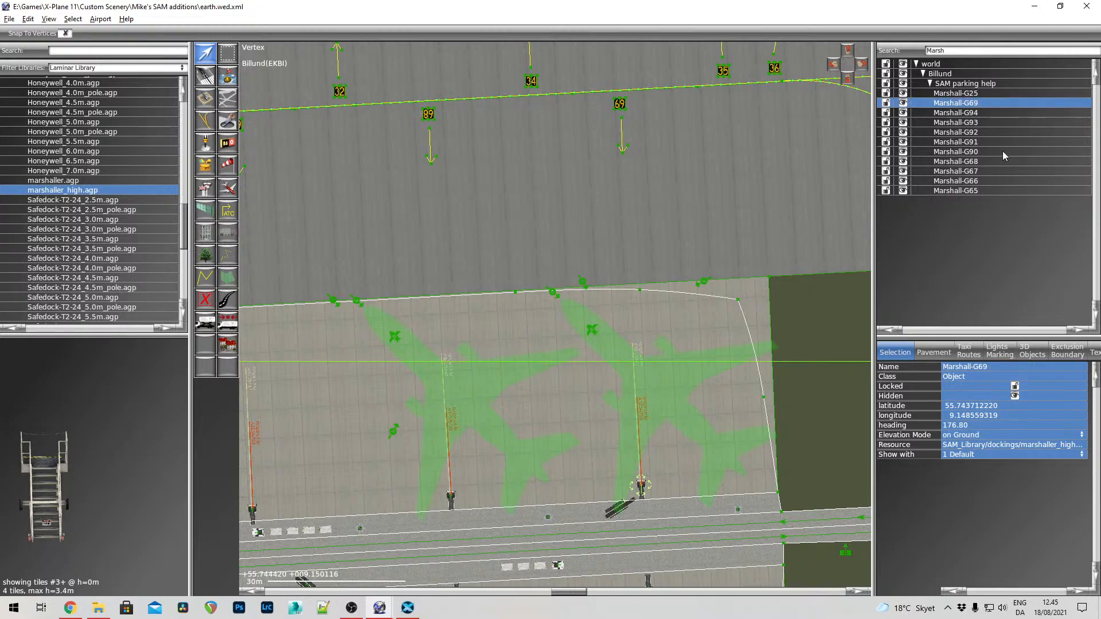
# Turn the Ramp 66 start to a heading of about 176.18 and move it onto the stand's lead-in line before the marshaller
pyautogui.moveTo(602, 235); pyautogui.dragTo(755, 185, button='middle')
pyautogui.moveTo(425, 236); pyautogui.dragTo(637, 158, button='middle')
pyautogui.moveTo(454, 227)
pyautogui.mouseDown(button='middle')
pyautogui.moveTo(648, 153)
pyautogui.moveTo(472, 249)
pyautogui.mouseUp(button='middle')
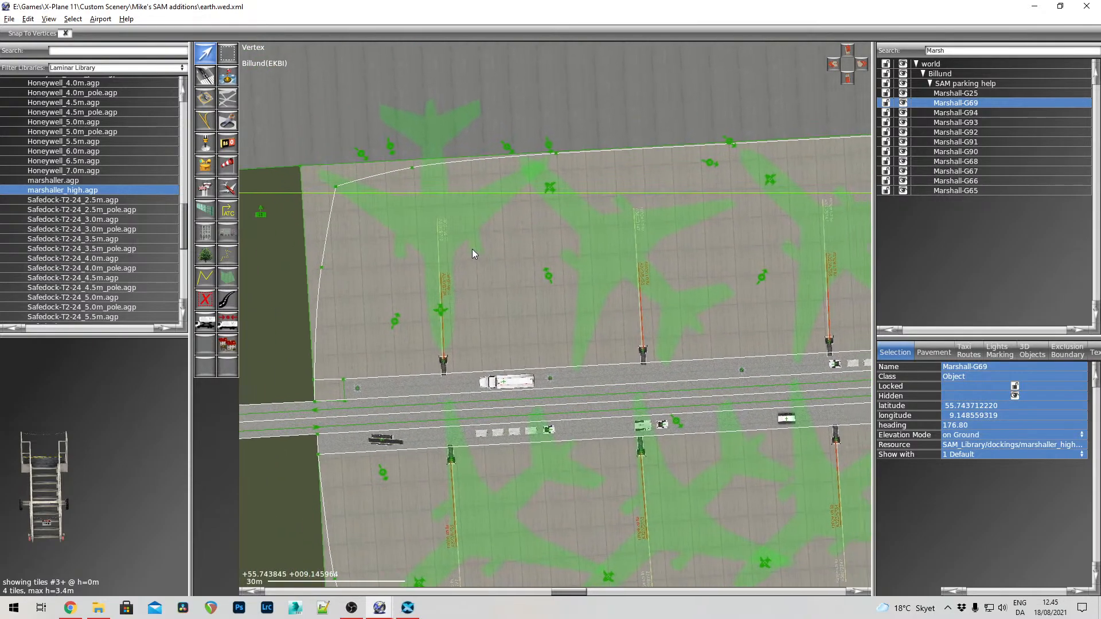
pyautogui.click(546, 188)
pyautogui.moveTo(545, 181)
pyautogui.mouseDown()
pyautogui.moveTo(511, 212)
pyautogui.moveTo(567, 385)
pyautogui.moveTo(597, 246)
pyautogui.moveTo(640, 301)
pyautogui.mouseUp()
# Turn the Ramp 67 start to a heading of about 177.32 and move it onto its lead-in line before the marshaller
pyautogui.moveTo(744, 293); pyautogui.dragTo(507, 302, button='right')
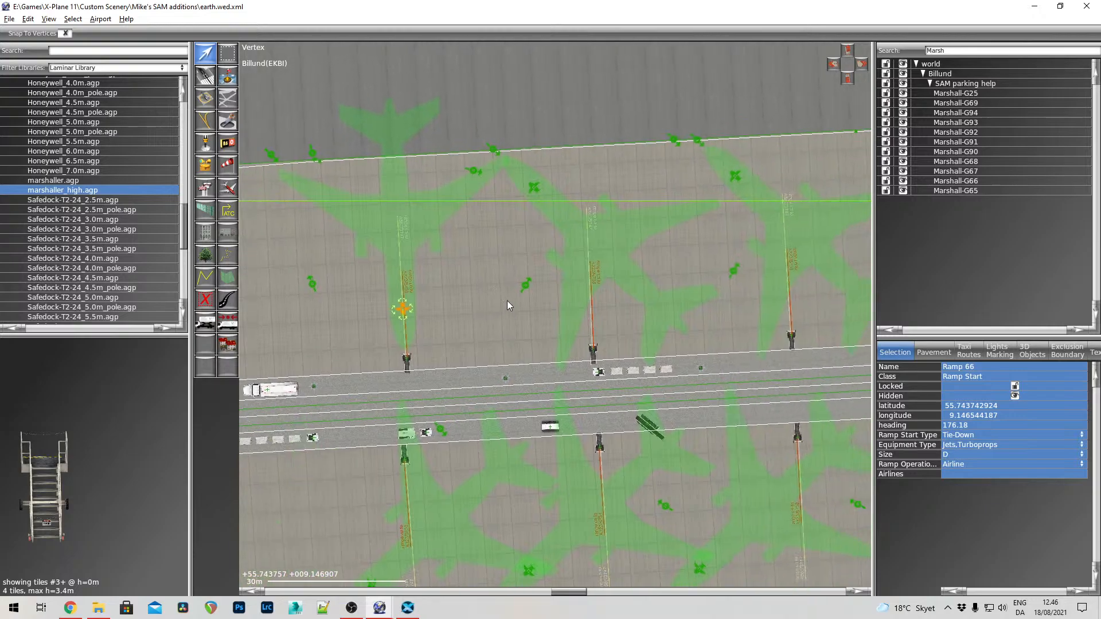
pyautogui.click(530, 190)
pyautogui.click(533, 188)
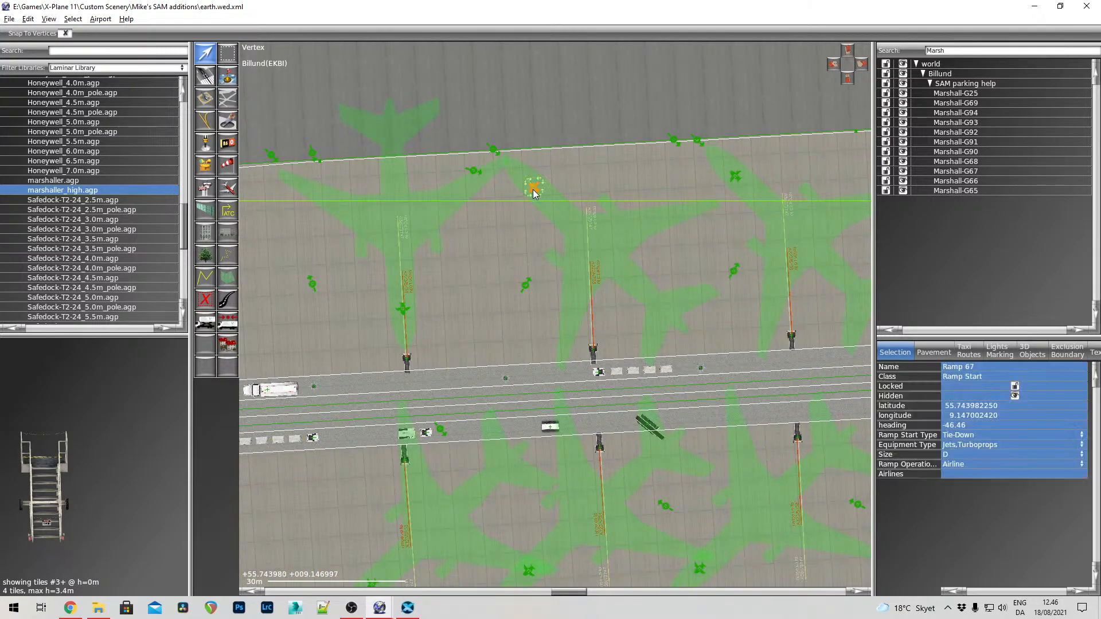
pyautogui.moveTo(528, 181); pyautogui.dragTo(545, 372)
pyautogui.moveTo(534, 192); pyautogui.dragTo(591, 304)
# Turn the Ramp 68 start to a heading of about 177.32 and move it onto its lead-in line before the marshaller
pyautogui.moveTo(693, 266); pyautogui.dragTo(460, 292, button='right')
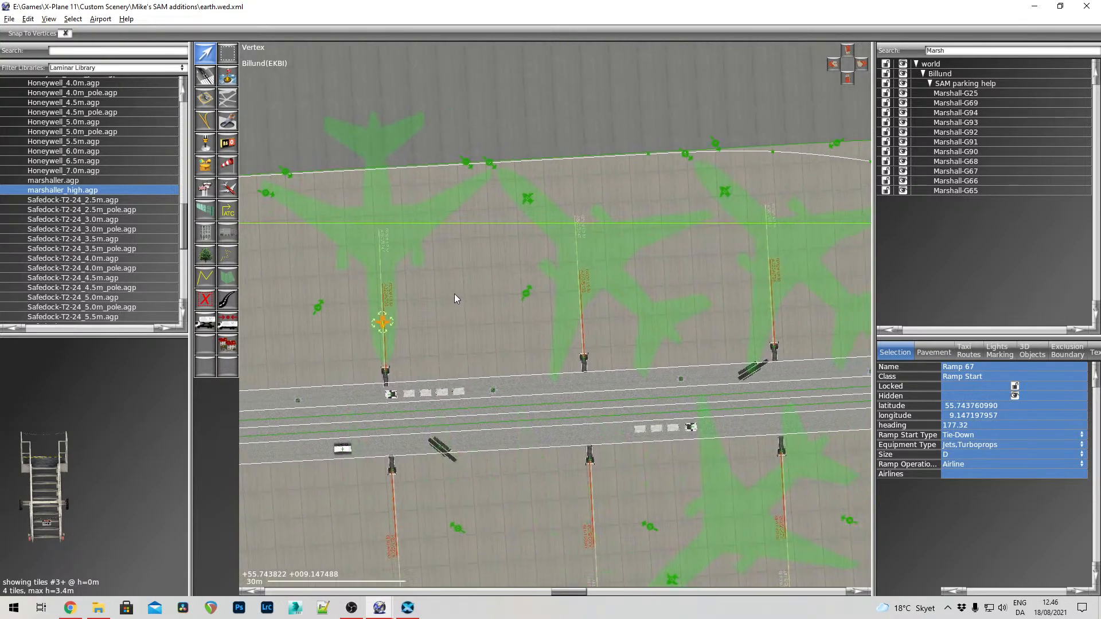
pyautogui.click(508, 220)
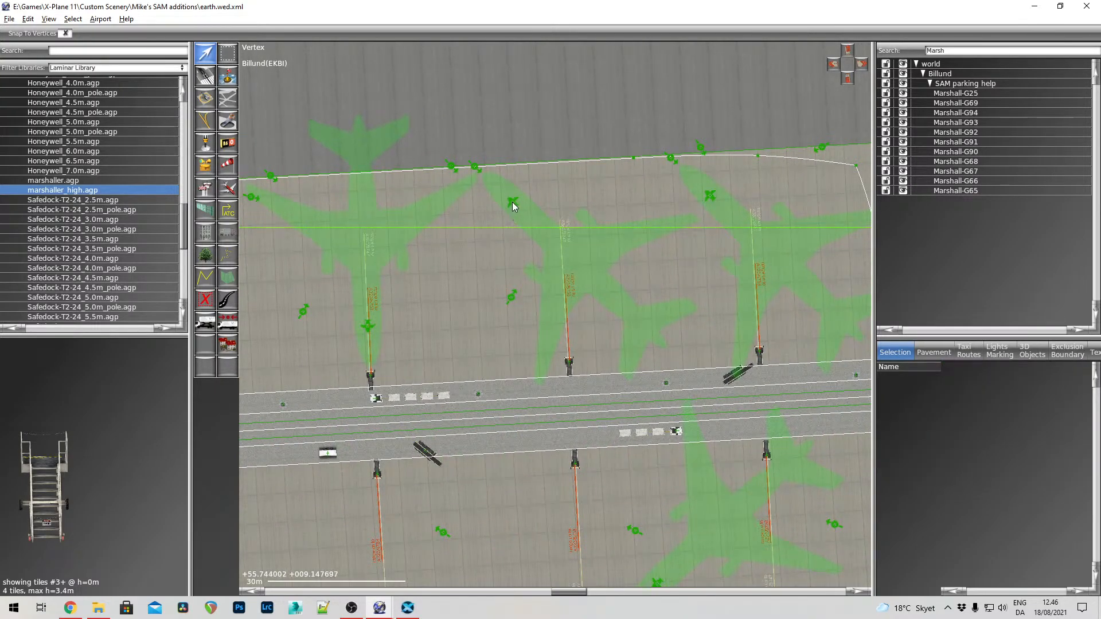
pyautogui.click(513, 203)
pyautogui.moveTo(507, 195); pyautogui.dragTo(521, 390)
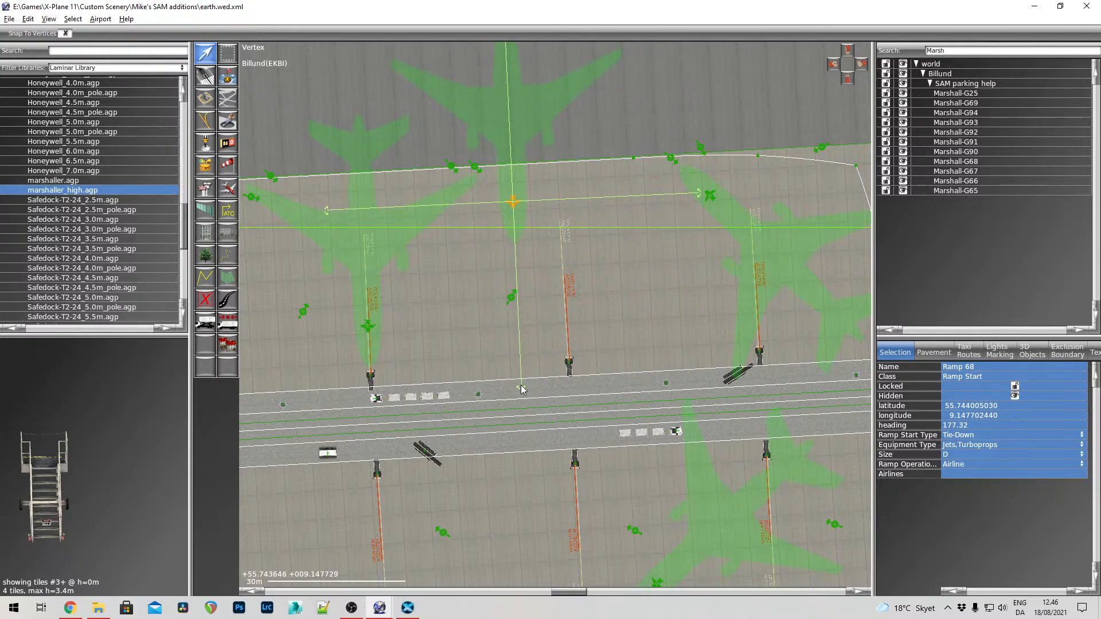
pyautogui.moveTo(513, 202); pyautogui.dragTo(566, 316)
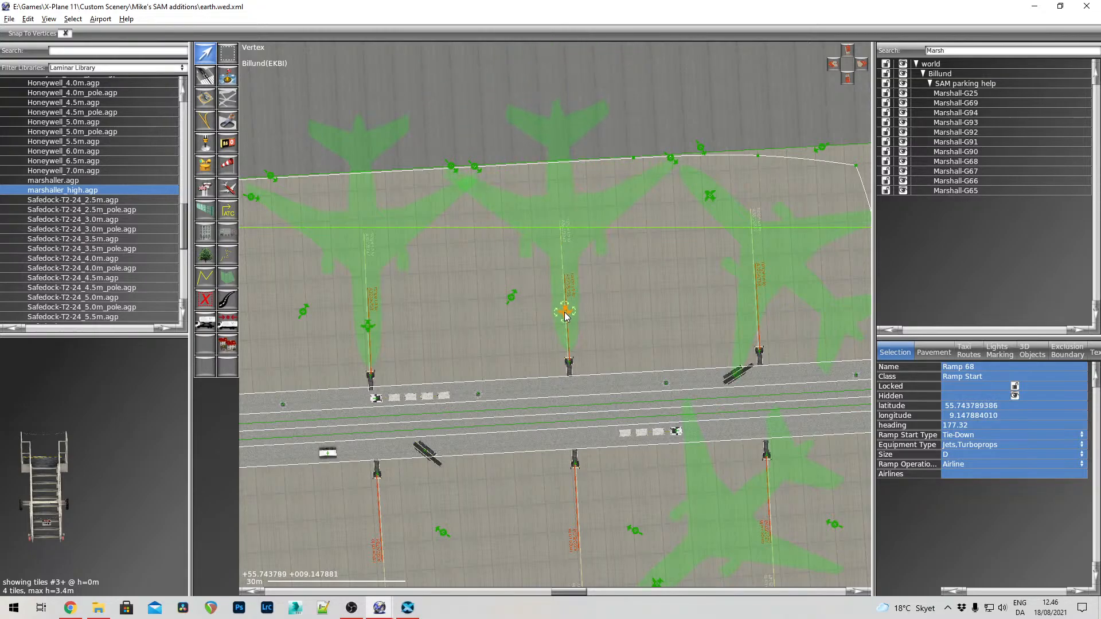
# Turn the Ramp 69 start to a heading of about 176.89 and move it onto its lead-in line before the marshaller
pyautogui.moveTo(624, 295); pyautogui.dragTo(469, 301, button='middle')
pyautogui.click(554, 202)
pyautogui.moveTo(553, 204); pyautogui.dragTo(564, 393)
pyautogui.moveTo(554, 201); pyautogui.dragTo(602, 307)
pyautogui.moveTo(451, 313); pyautogui.dragTo(656, 209, button='right')
pyautogui.moveTo(488, 297); pyautogui.dragTo(655, 221, button='right')
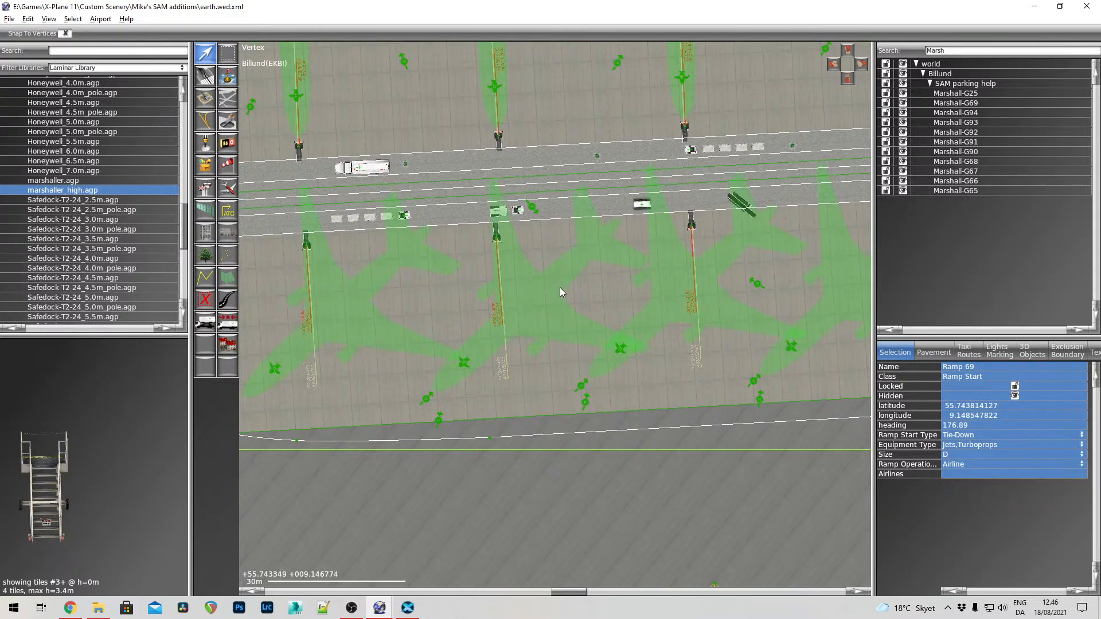
# Turn the Ramp 90 start to a heading of about -3.70 and move it onto its lead-in line before the marshaller
pyautogui.moveTo(427, 295); pyautogui.dragTo(595, 273, button='right')
pyautogui.moveTo(465, 343); pyautogui.dragTo(510, 462)
pyautogui.moveTo(497, 264); pyautogui.dragTo(498, 265)
pyautogui.scroll(3, 514, 247)
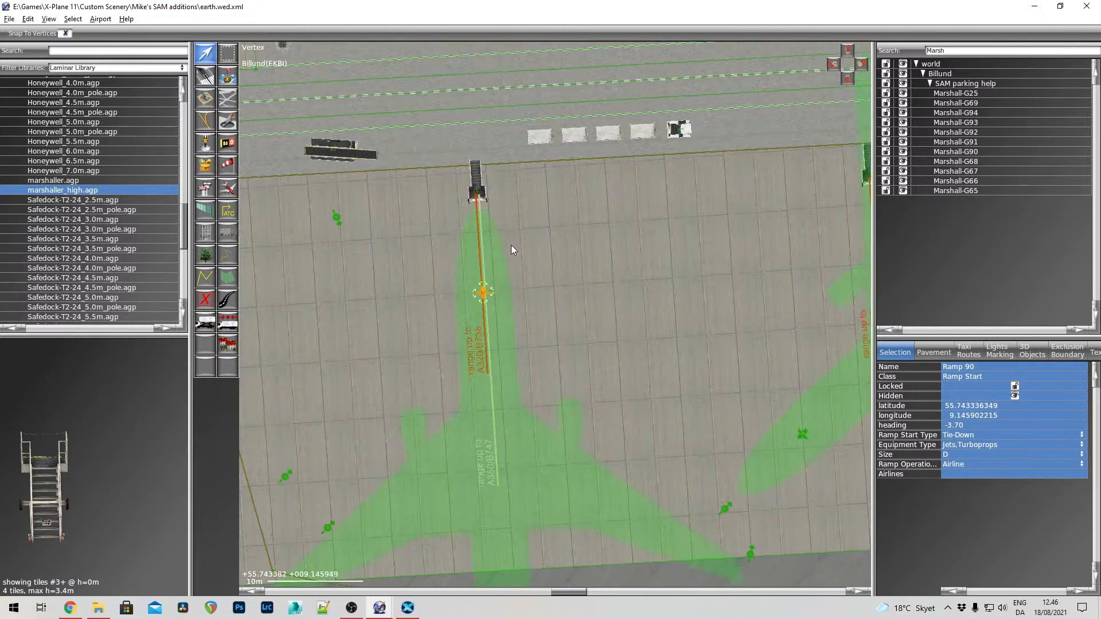
pyautogui.moveTo(485, 294); pyautogui.dragTo(487, 297)
# Turn the Ramp 91 start to a heading of about -4.20 and move it onto its lead-in line before the marshaller
pyautogui.moveTo(760, 281); pyautogui.dragTo(435, 316, button='right')
pyautogui.click(483, 471)
pyautogui.moveTo(485, 463); pyautogui.dragTo(555, 324)
pyautogui.moveTo(571, 463); pyautogui.dragTo(567, 502)
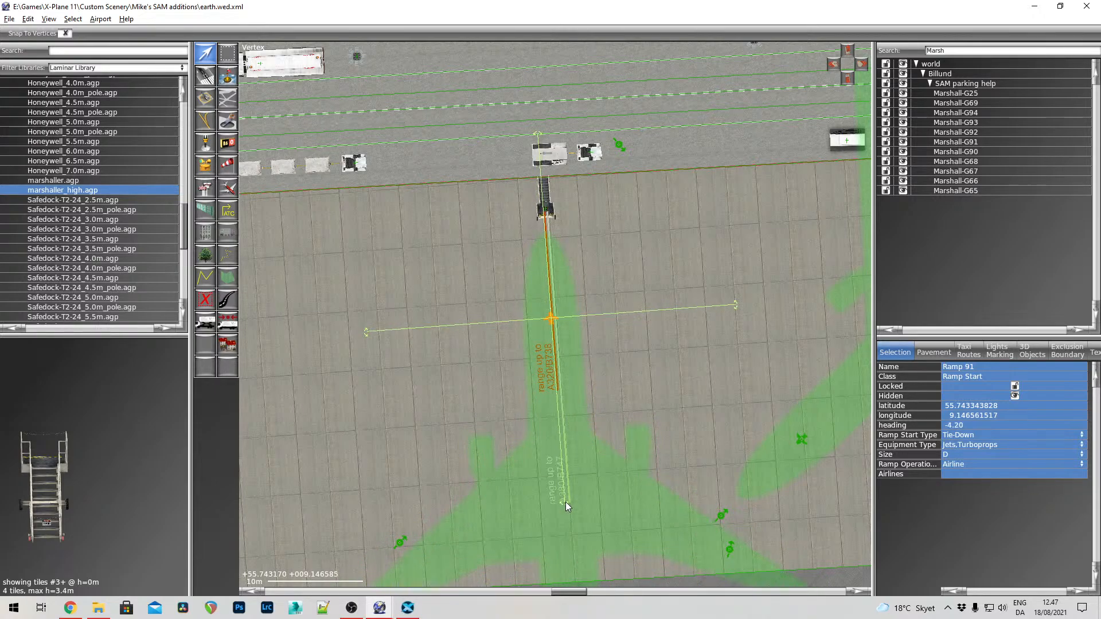
pyautogui.moveTo(553, 318); pyautogui.dragTo(555, 316)
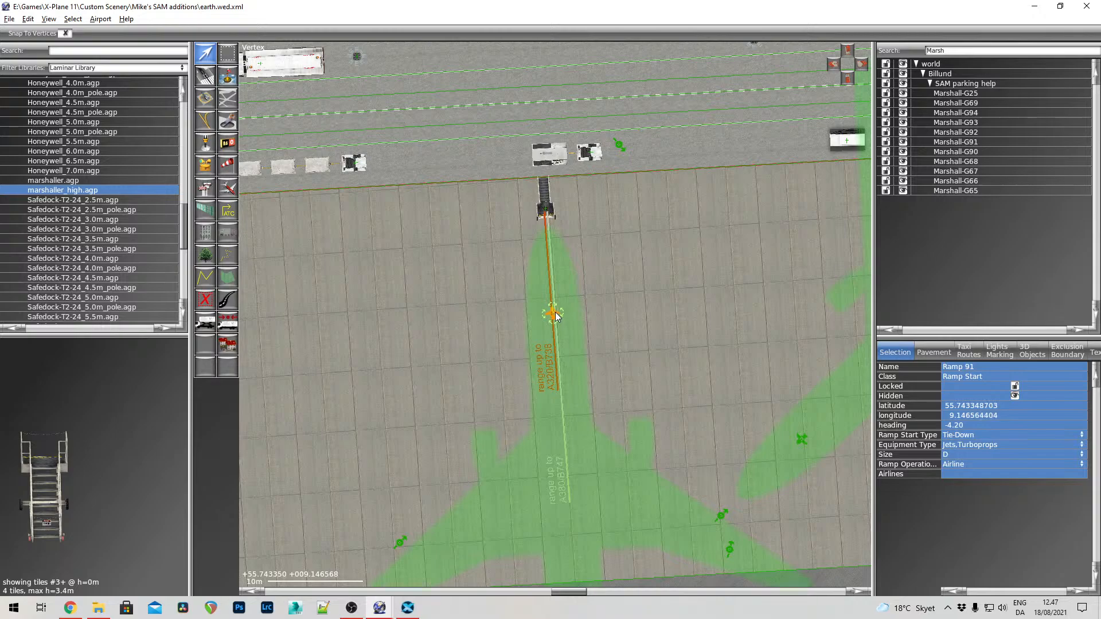
# Turn the Ramp 92 start to a heading of about -4.08 and move it onto its lead-in line before the marshaller
pyautogui.moveTo(748, 299); pyautogui.dragTo(481, 290, button='right')
pyautogui.moveTo(549, 285); pyautogui.dragTo(420, 313, button='right')
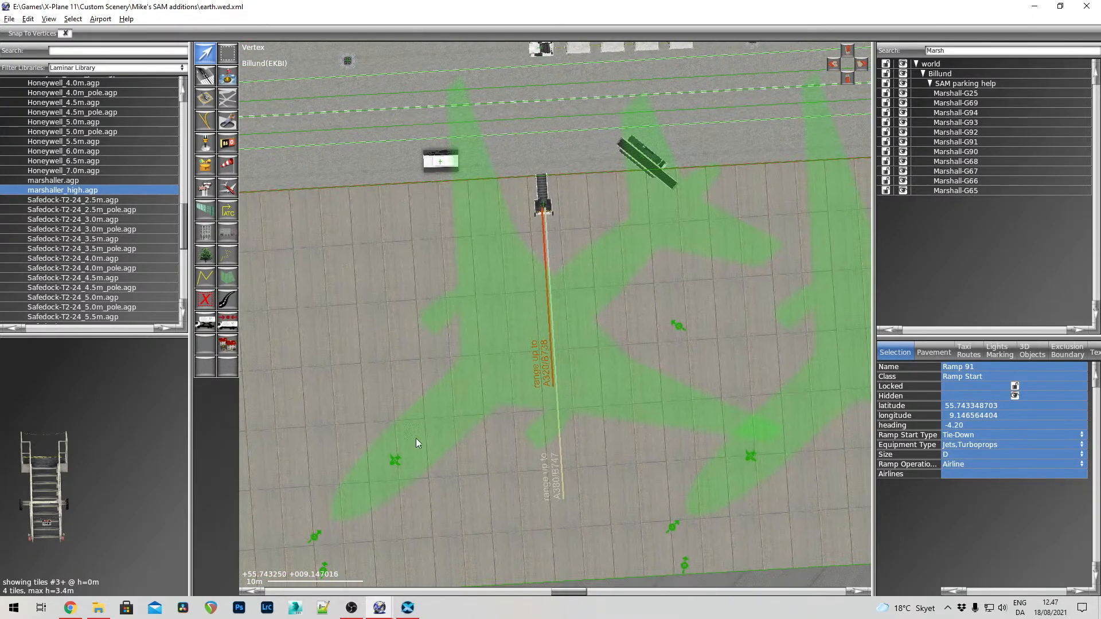
pyautogui.click(397, 460)
pyautogui.moveTo(401, 455); pyautogui.dragTo(538, 493)
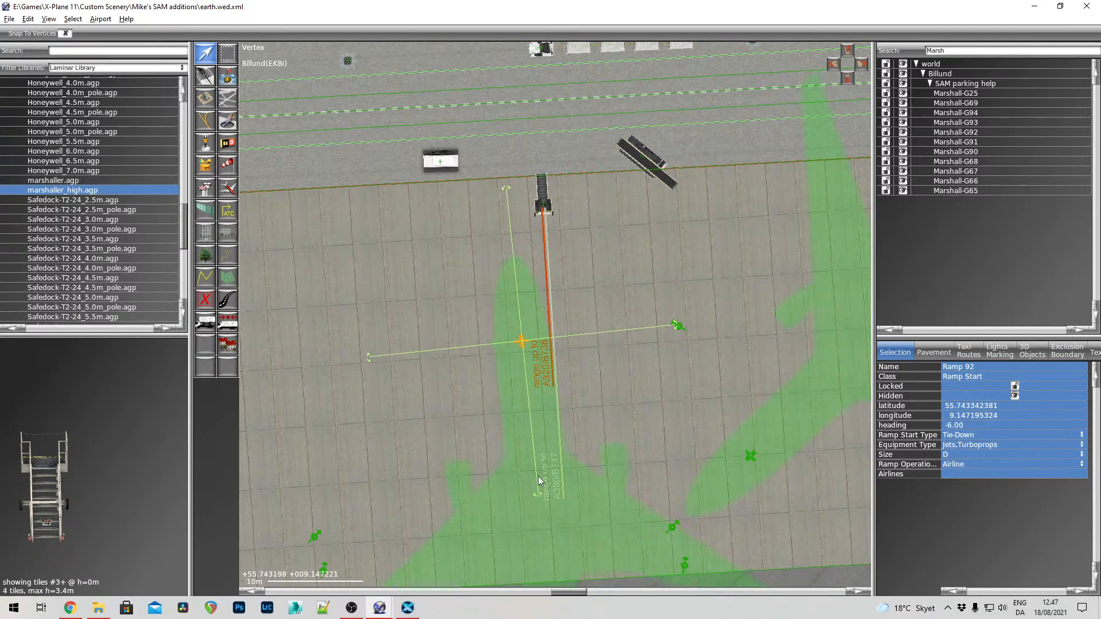
pyautogui.moveTo(520, 346); pyautogui.dragTo(547, 346)
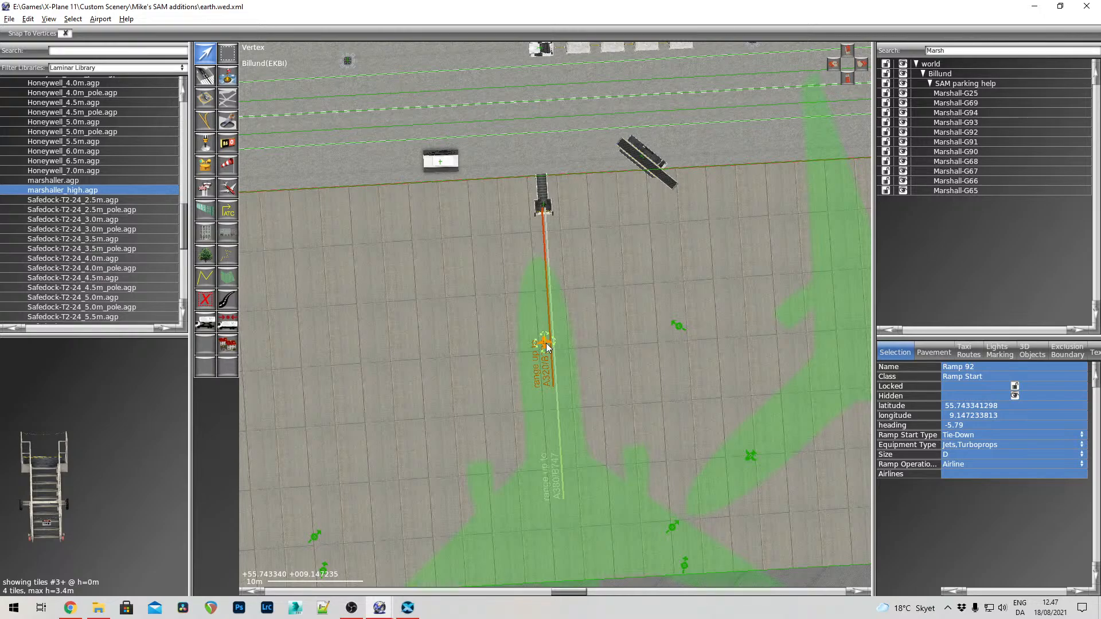
pyautogui.moveTo(548, 346); pyautogui.dragTo(564, 512)
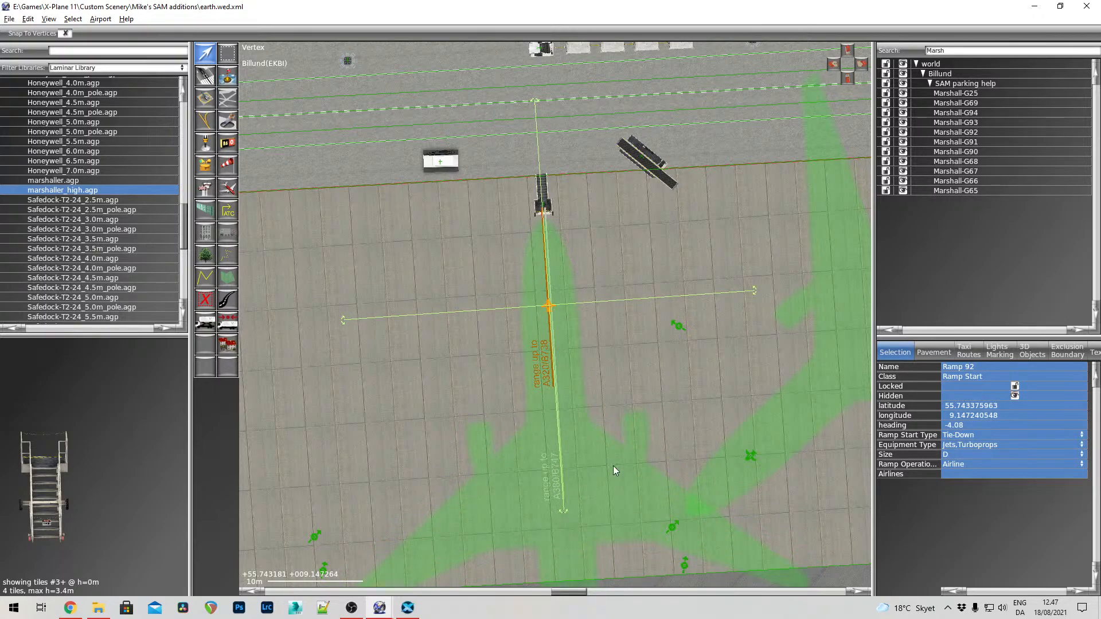
# Align the Ramp 93 start with its stand's lead-in line and position it before the marshaller
pyautogui.moveTo(780, 304); pyautogui.dragTo(435, 336, button='right')
pyautogui.moveTo(643, 405); pyautogui.dragTo(531, 353, button='right')
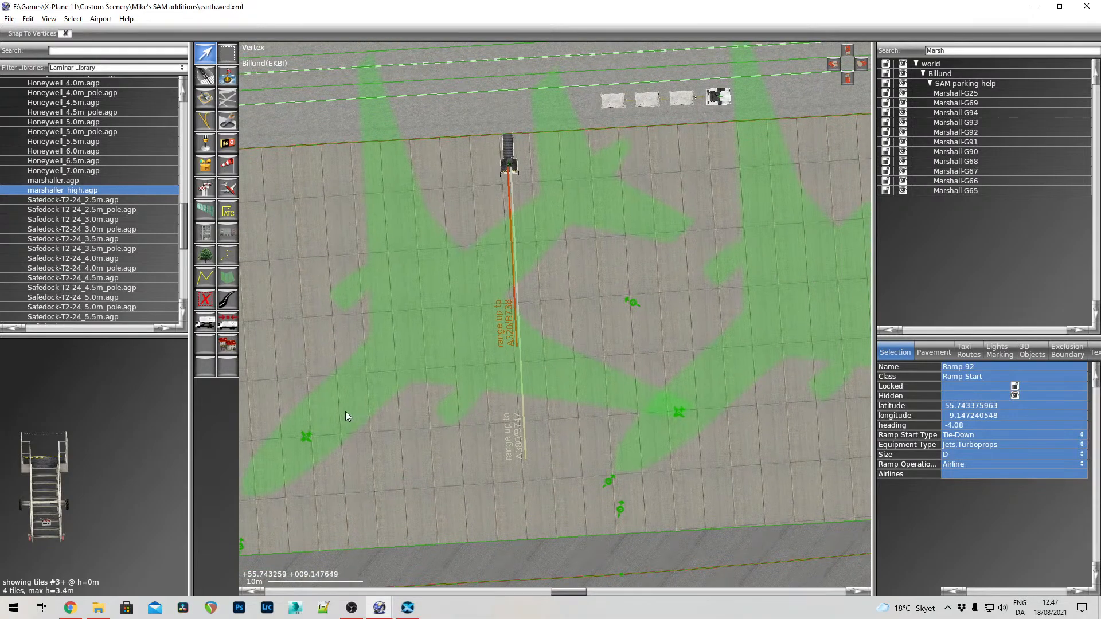
pyautogui.click(310, 436)
pyautogui.moveTo(310, 436)
pyautogui.mouseDown()
pyautogui.moveTo(511, 323)
pyautogui.moveTo(516, 262)
pyautogui.moveTo(537, 263)
pyautogui.moveTo(526, 255)
pyautogui.moveTo(530, 458)
pyautogui.mouseUp()
pyautogui.moveTo(514, 264); pyautogui.dragTo(514, 267)
# Turn the Ramp 94 start to a heading of about -3.76 and move it onto its lead-in line before the marshaller
pyautogui.moveTo(662, 260); pyautogui.dragTo(644, 260)
pyautogui.moveTo(657, 260); pyautogui.dragTo(317, 242, button='right')
pyautogui.moveTo(339, 396); pyautogui.dragTo(561, 540)
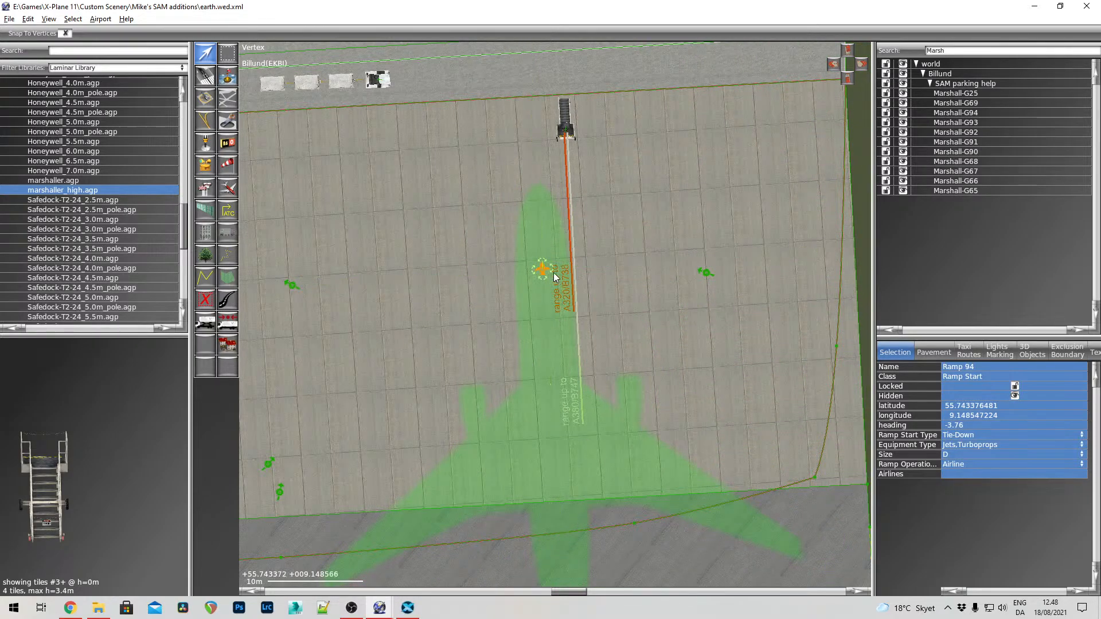
pyautogui.moveTo(543, 270); pyautogui.dragTo(568, 235)
pyautogui.scroll(-5, 404, 318)
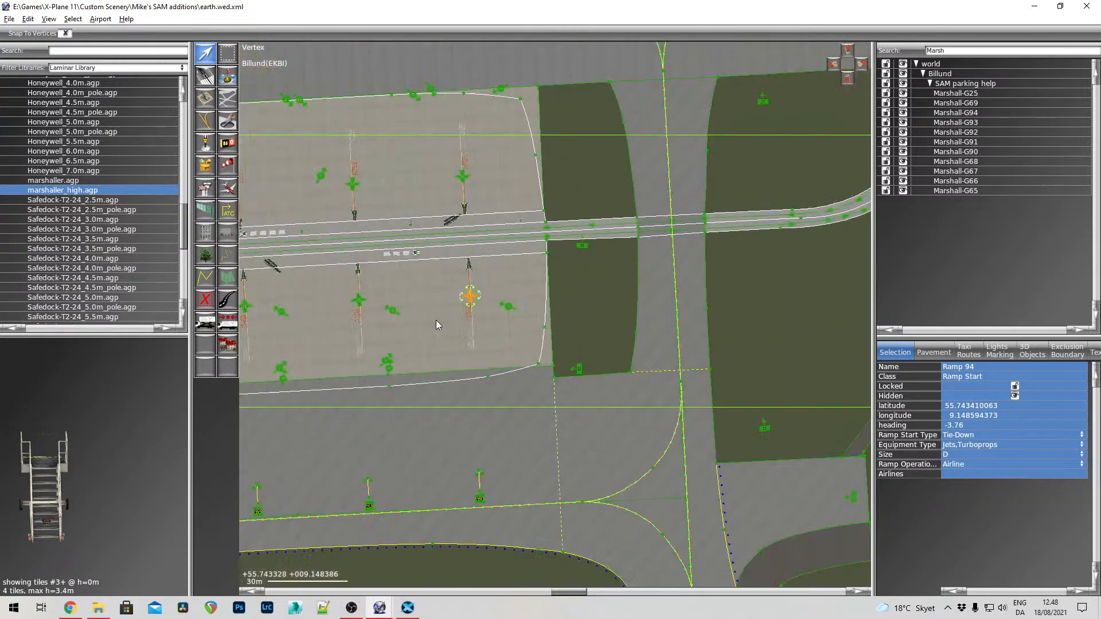
# Look over both rows of remote stands and the terminal gates to check the alignment of their ramp starts
pyautogui.scroll(2, 392, 305)
pyautogui.moveTo(444, 301); pyautogui.dragTo(663, 370, button='right')
pyautogui.moveTo(497, 274); pyautogui.dragTo(634, 381, button='right')
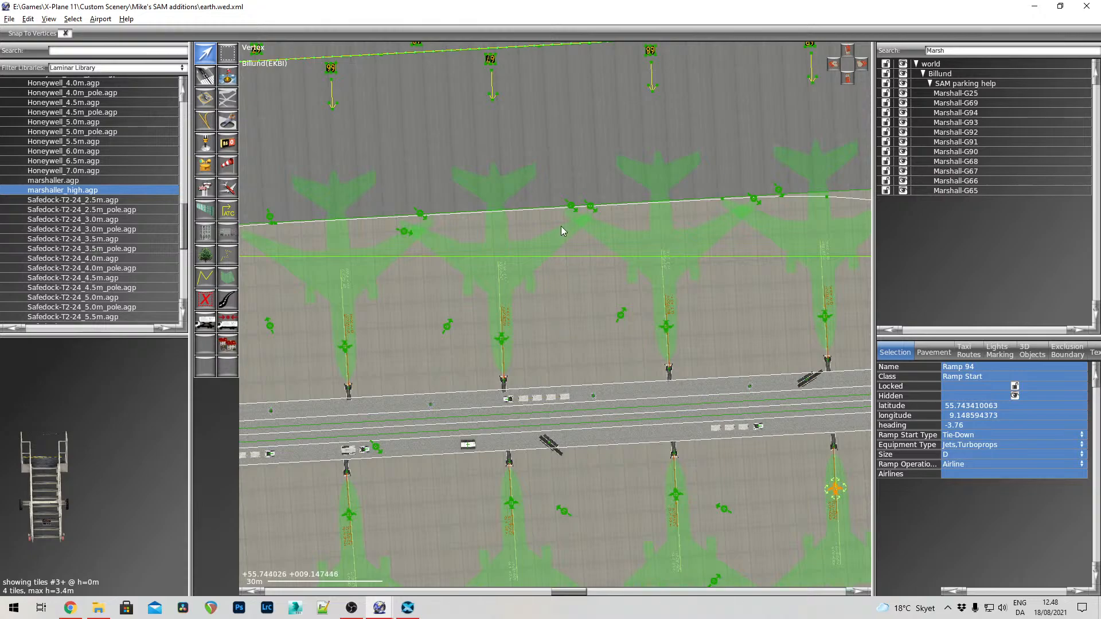
pyautogui.moveTo(561, 226); pyautogui.dragTo(624, 350, button='right')
pyautogui.moveTo(397, 277); pyautogui.dragTo(640, 243, button='right')
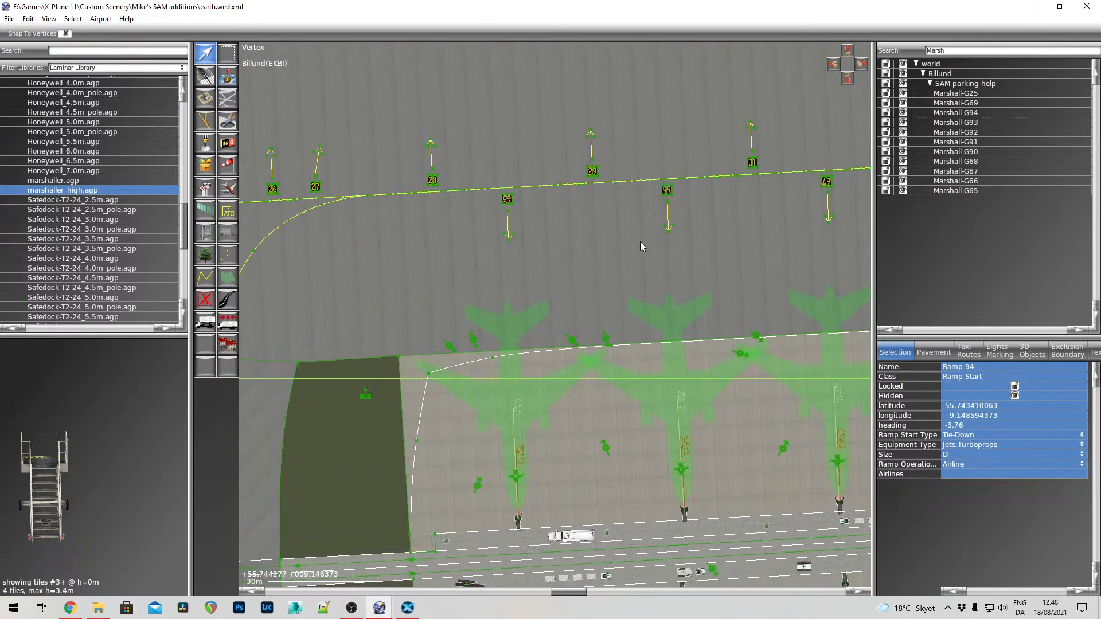
pyautogui.moveTo(573, 251); pyautogui.dragTo(430, 333, button='right')
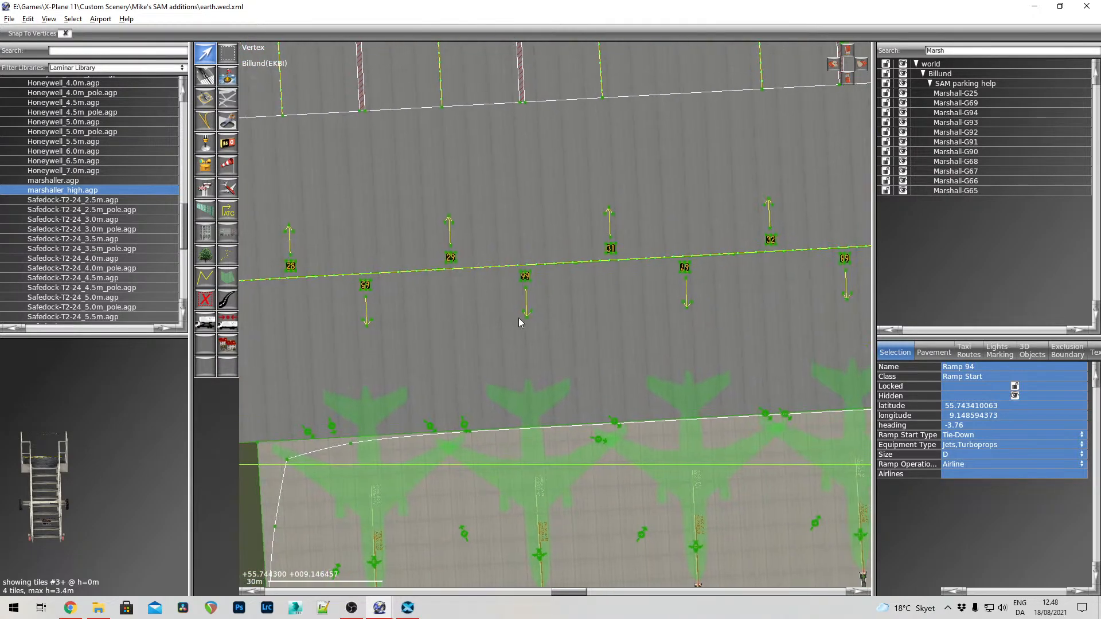
pyautogui.moveTo(579, 315); pyautogui.dragTo(635, 318, button='right')
pyautogui.moveTo(523, 331); pyautogui.dragTo(645, 305, button='right')
pyautogui.moveTo(555, 317); pyautogui.dragTo(524, 194, button='right')
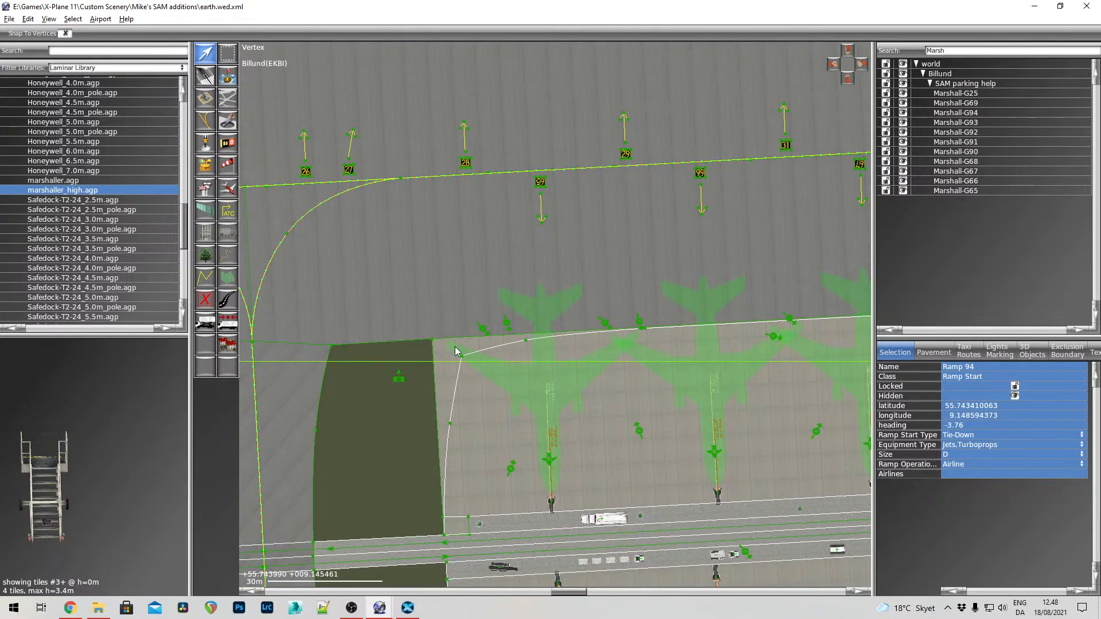
pyautogui.moveTo(403, 299); pyautogui.dragTo(479, 496, button='right')
pyautogui.moveTo(448, 216); pyautogui.dragTo(491, 377, button='right')
pyautogui.moveTo(473, 324); pyautogui.dragTo(559, 432, button='right')
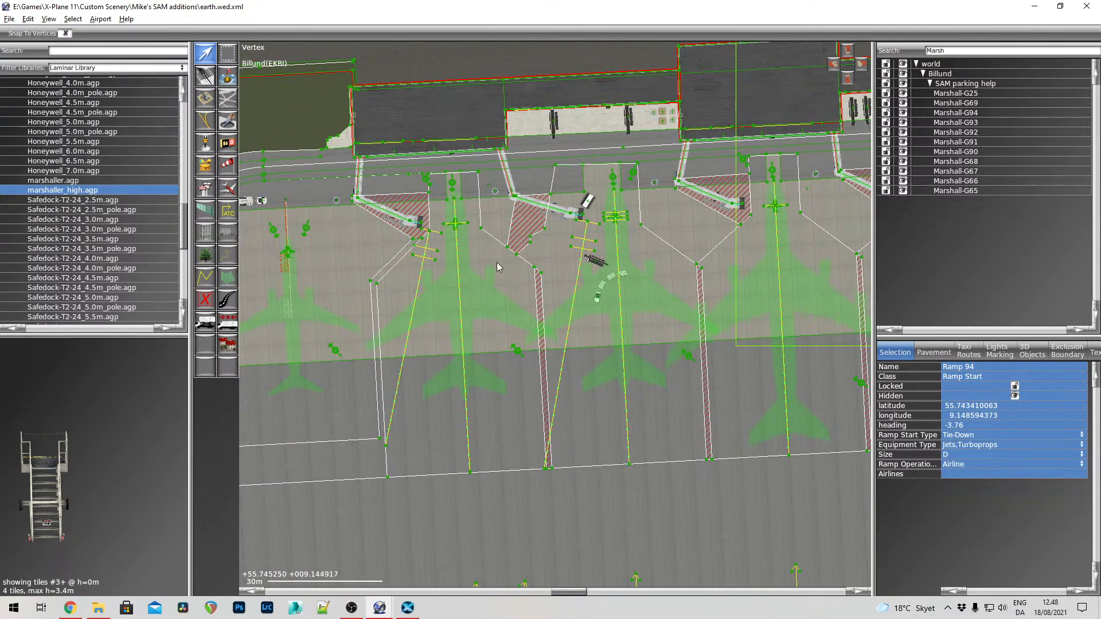
# Survey the apron south of the runway and the hangar area at its western end for further ramp starts
pyautogui.scroll(-5, 620, 229)
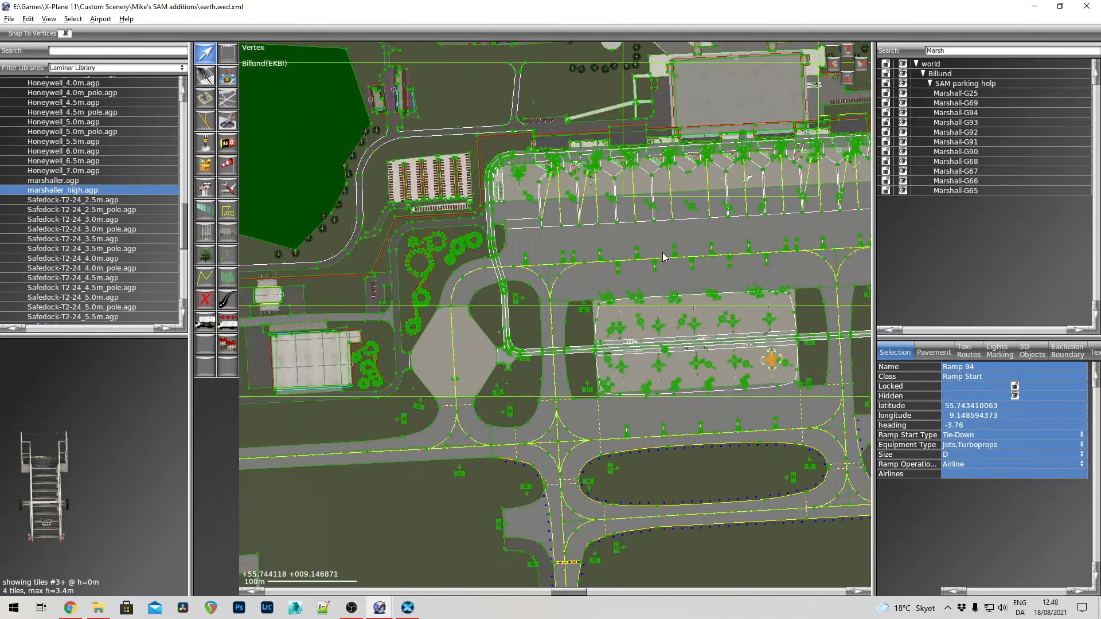
pyautogui.moveTo(663, 252); pyautogui.dragTo(637, 195, button='right')
pyautogui.moveTo(704, 376); pyautogui.dragTo(569, 306, button='right')
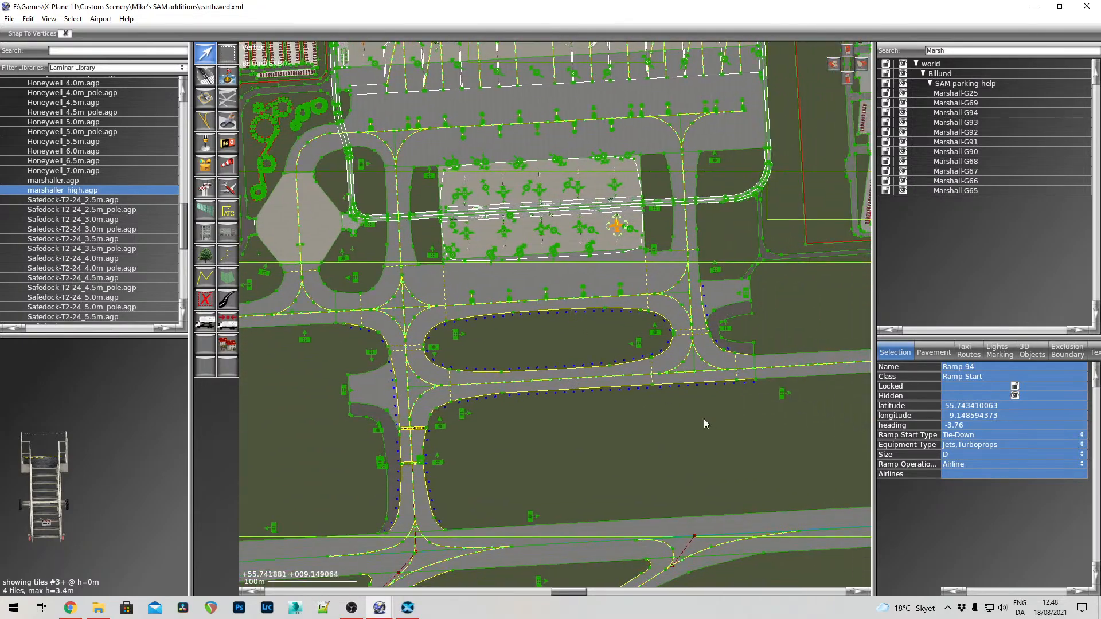
pyautogui.moveTo(697, 415); pyautogui.dragTo(629, 297, button='right')
pyautogui.scroll(-5, 628, 328)
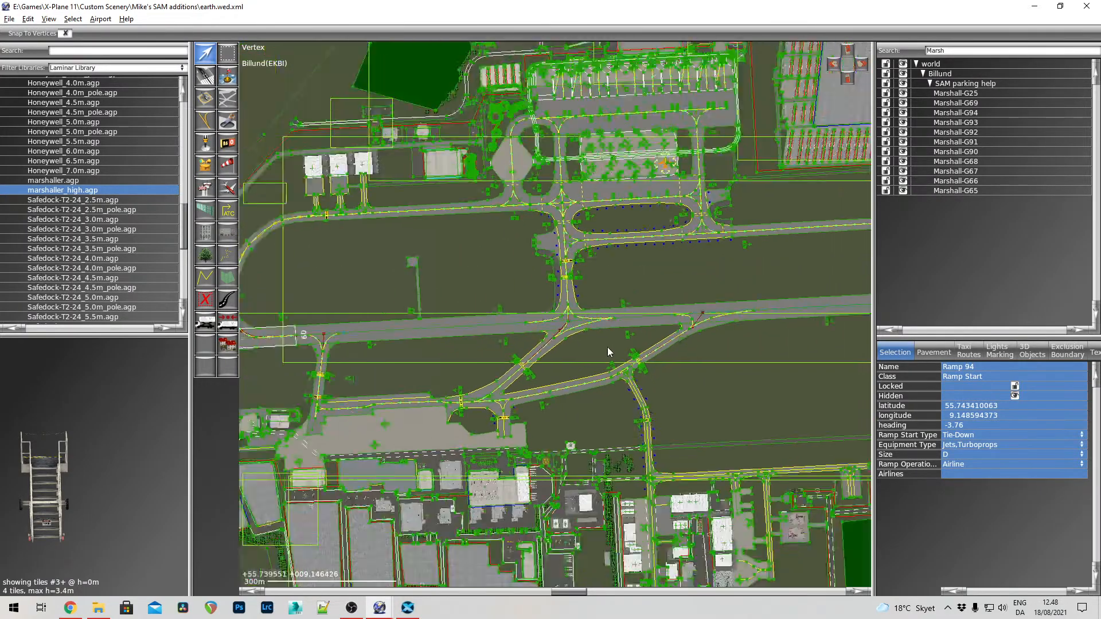
pyautogui.scroll(5, 591, 341)
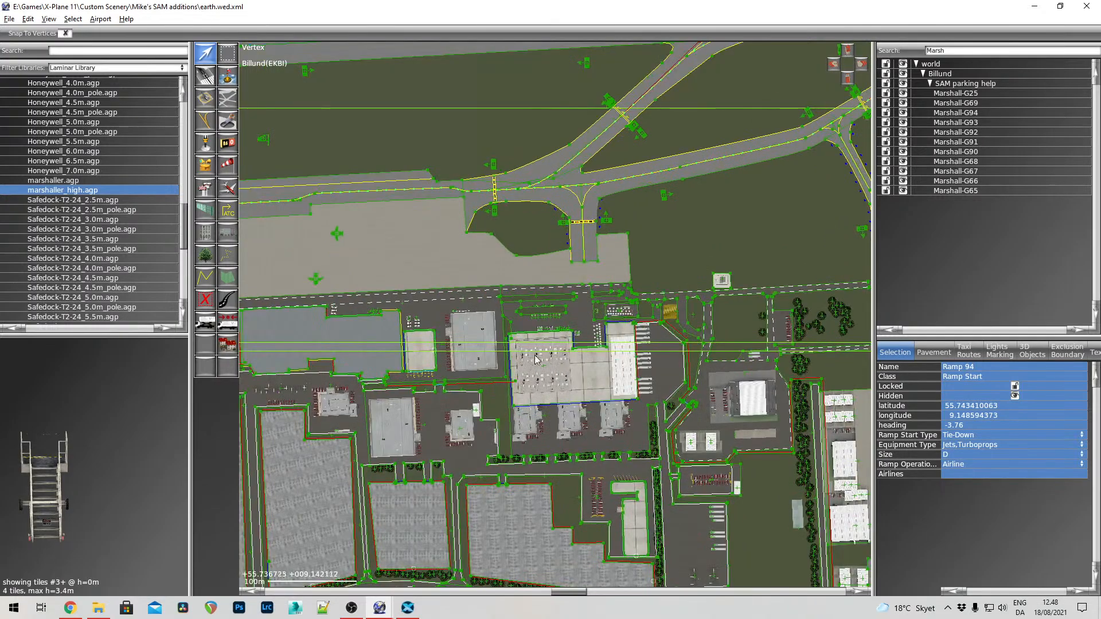
pyautogui.scroll(5, 630, 235)
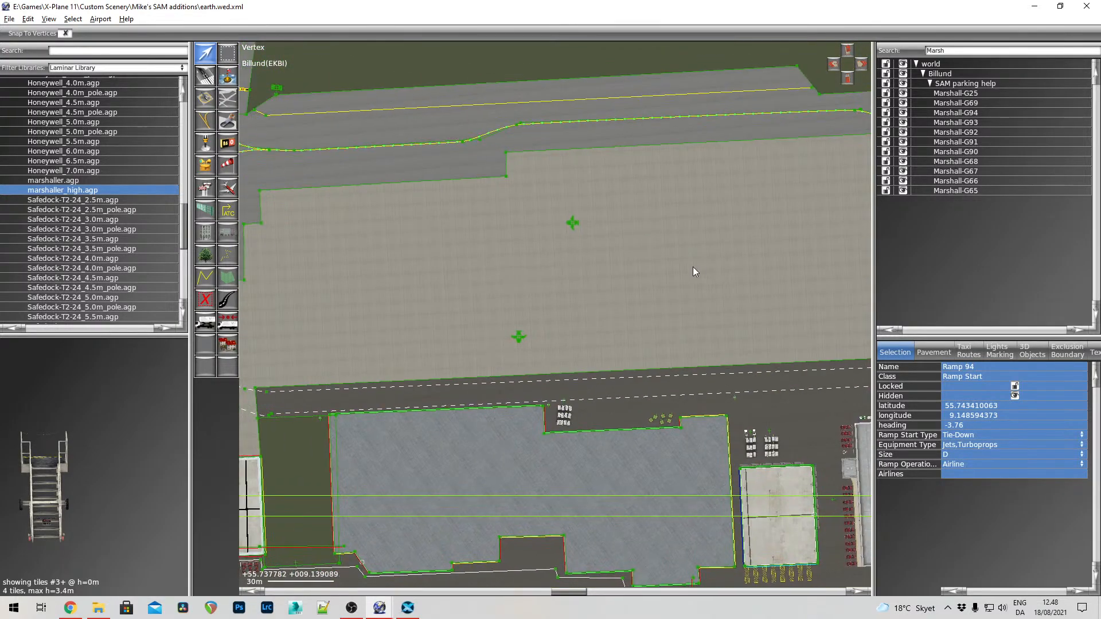
pyautogui.scroll(-7, 597, 289)
pyautogui.moveTo(556, 286); pyautogui.dragTo(686, 297, button='right')
pyautogui.scroll(5, 583, 319)
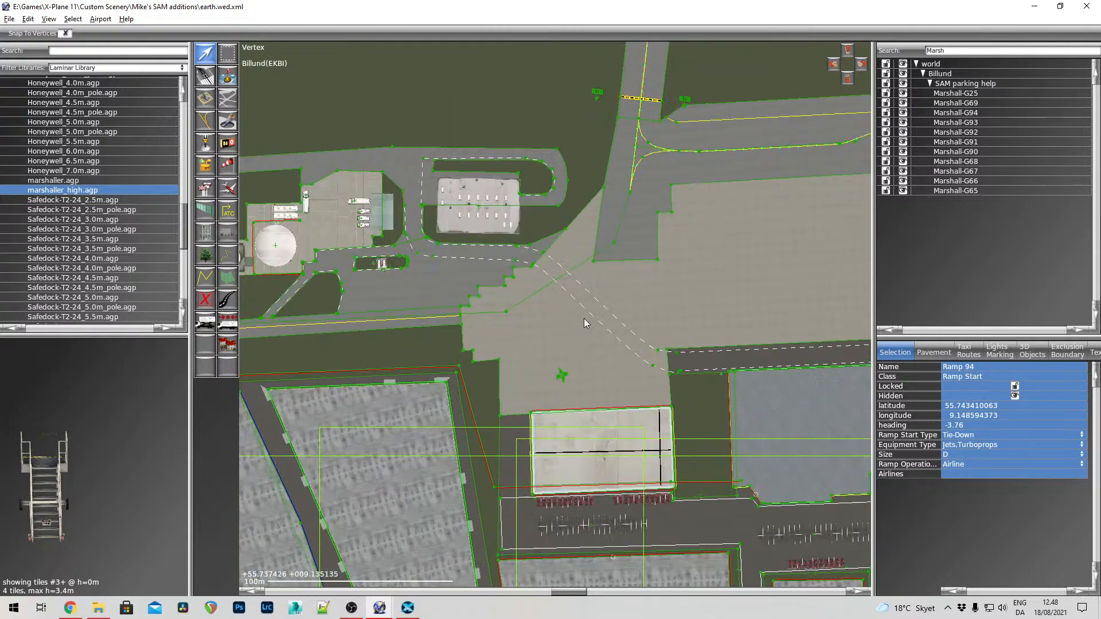
pyautogui.scroll(-5, 642, 286)
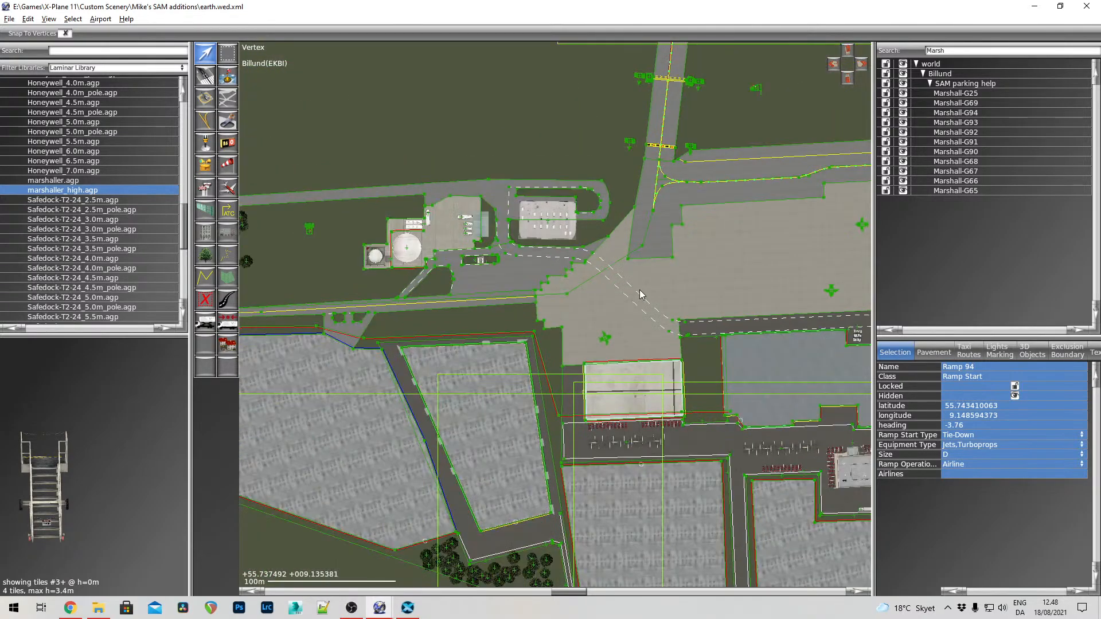
# Inspect the southern taxiways and cargo apron, and select the Cargo Heavy ramp start to check its properties
pyautogui.moveTo(677, 242); pyautogui.dragTo(635, 360, button='right')
pyautogui.moveTo(688, 265); pyautogui.dragTo(628, 408, button='right')
pyautogui.moveTo(637, 296); pyautogui.dragTo(453, 272, button='right')
pyautogui.moveTo(740, 364); pyautogui.dragTo(520, 296, button='right')
pyautogui.moveTo(745, 327); pyautogui.dragTo(528, 363, button='right')
pyautogui.moveTo(790, 290); pyautogui.dragTo(504, 359, button='right')
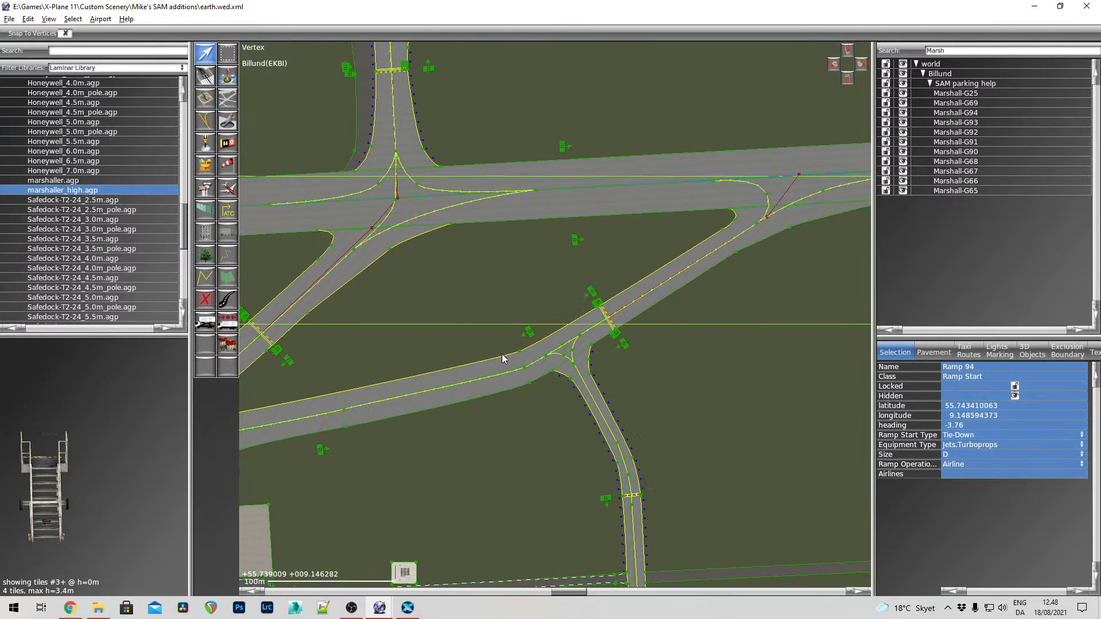
pyautogui.moveTo(593, 326); pyautogui.dragTo(772, 276, button='right')
pyautogui.moveTo(523, 349); pyautogui.dragTo(723, 296, button='right')
pyautogui.moveTo(519, 383); pyautogui.dragTo(728, 319, button='right')
pyautogui.moveTo(509, 359); pyautogui.dragTo(717, 314, button='right')
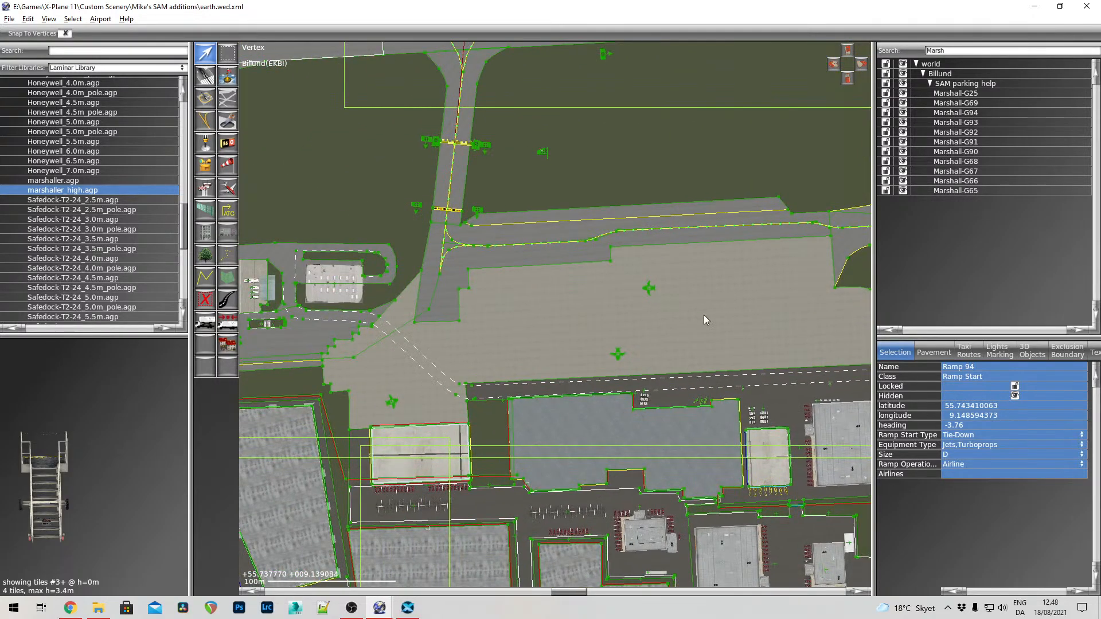
pyautogui.click(649, 287)
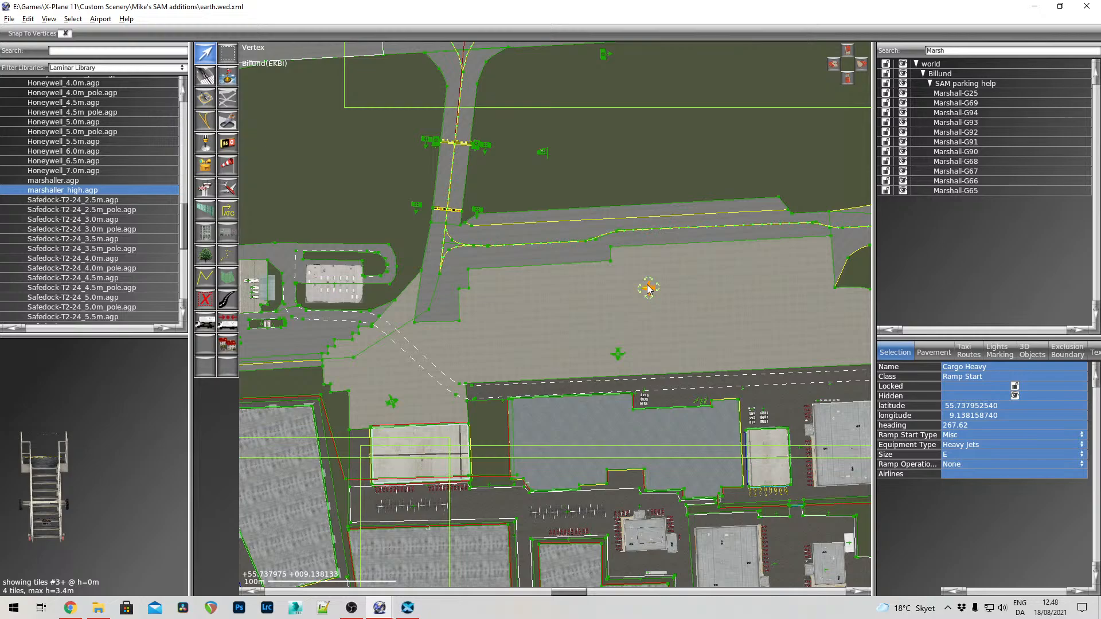
# Examine the terminal surroundings and the car parks east of the gates
pyautogui.moveTo(706, 286); pyautogui.dragTo(527, 438, button='right')
pyautogui.scroll(-5, 654, 305)
pyautogui.moveTo(667, 290); pyautogui.dragTo(530, 426, button='right')
pyautogui.moveTo(649, 307); pyautogui.dragTo(557, 426, button='right')
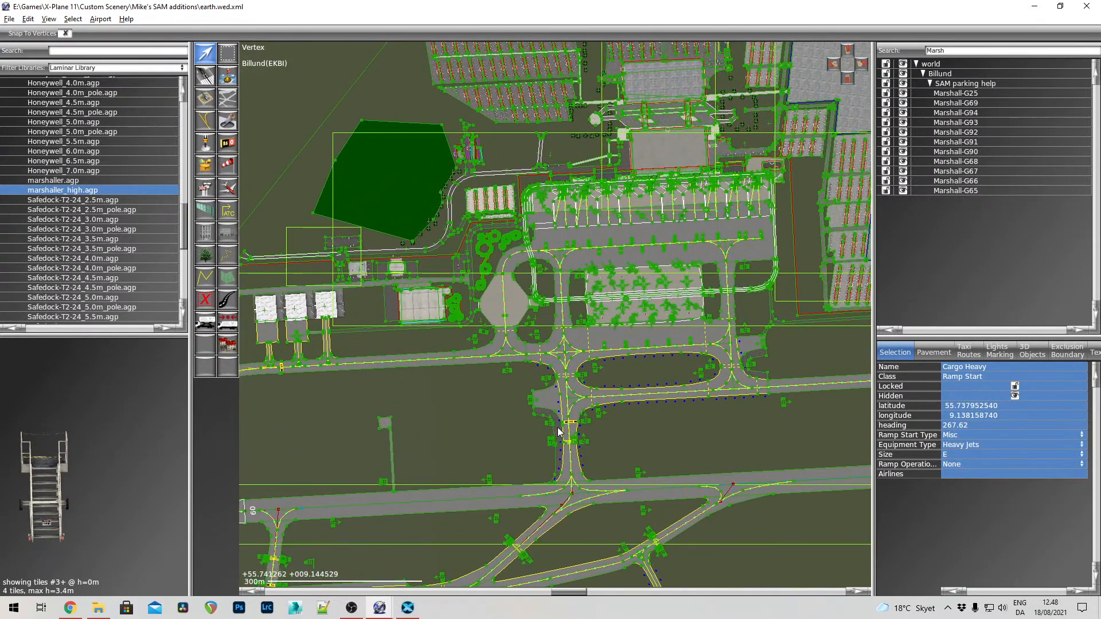
pyautogui.moveTo(776, 283); pyautogui.dragTo(645, 392, button='right')
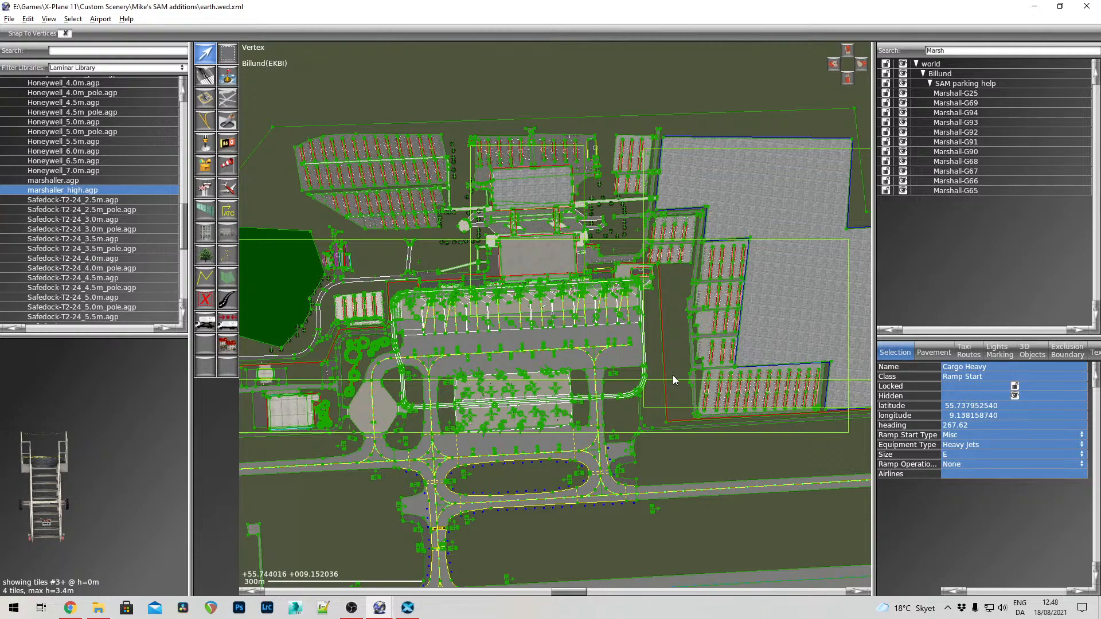
pyautogui.scroll(5, 673, 374)
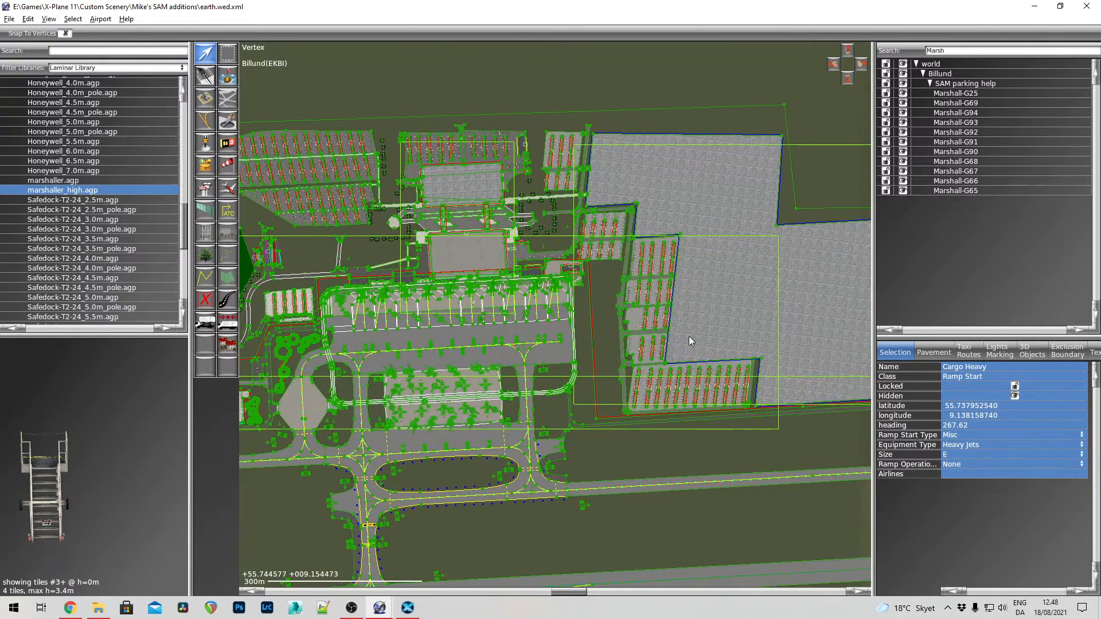
pyautogui.scroll(3, 697, 329)
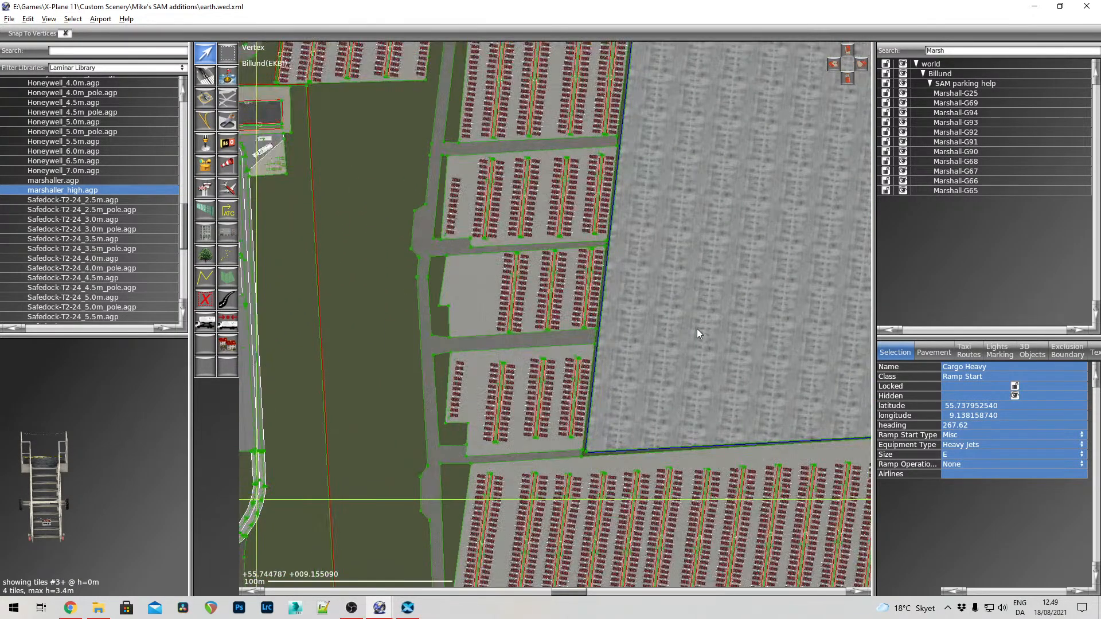
pyautogui.scroll(-1, 697, 333)
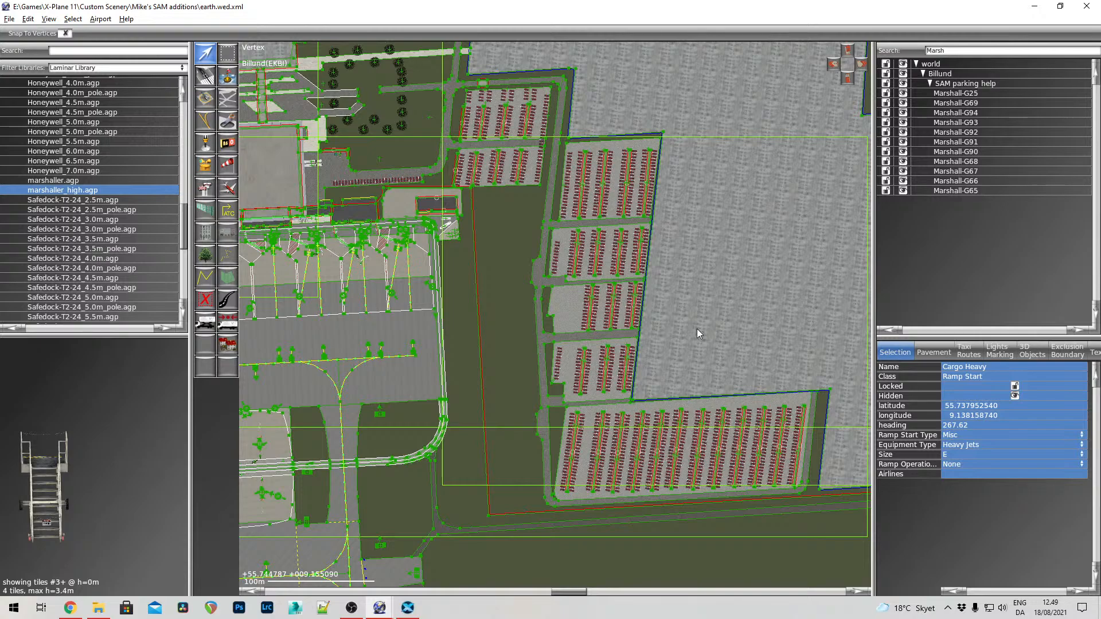
pyautogui.scroll(1, 697, 333)
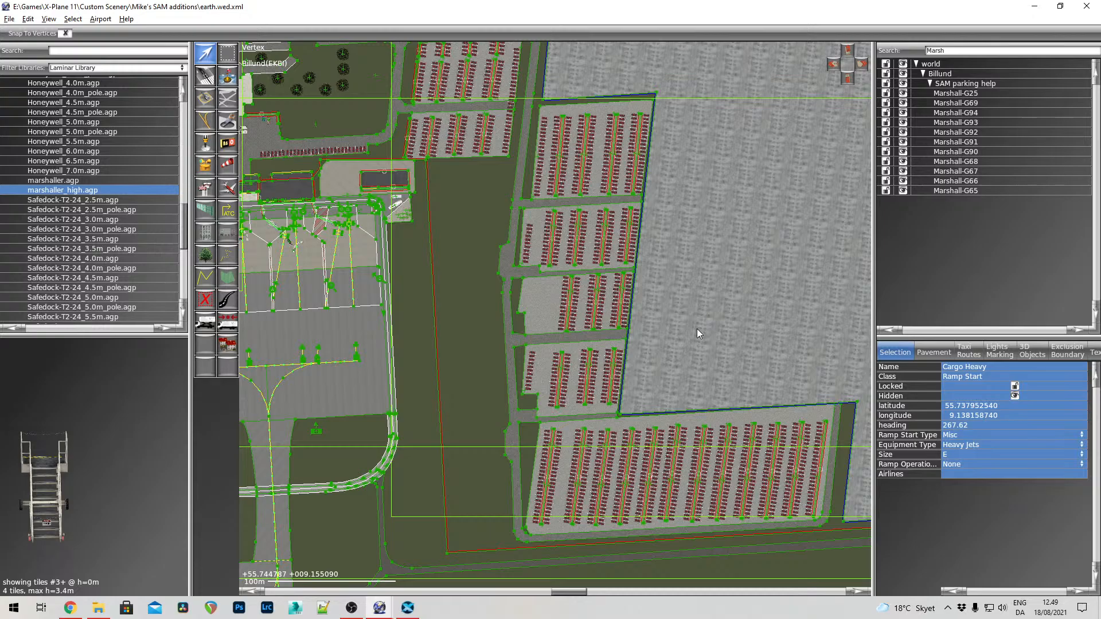
pyautogui.moveTo(700, 316); pyautogui.dragTo(775, 271, button='middle')
pyautogui.moveTo(627, 345); pyautogui.dragTo(724, 293, button='middle')
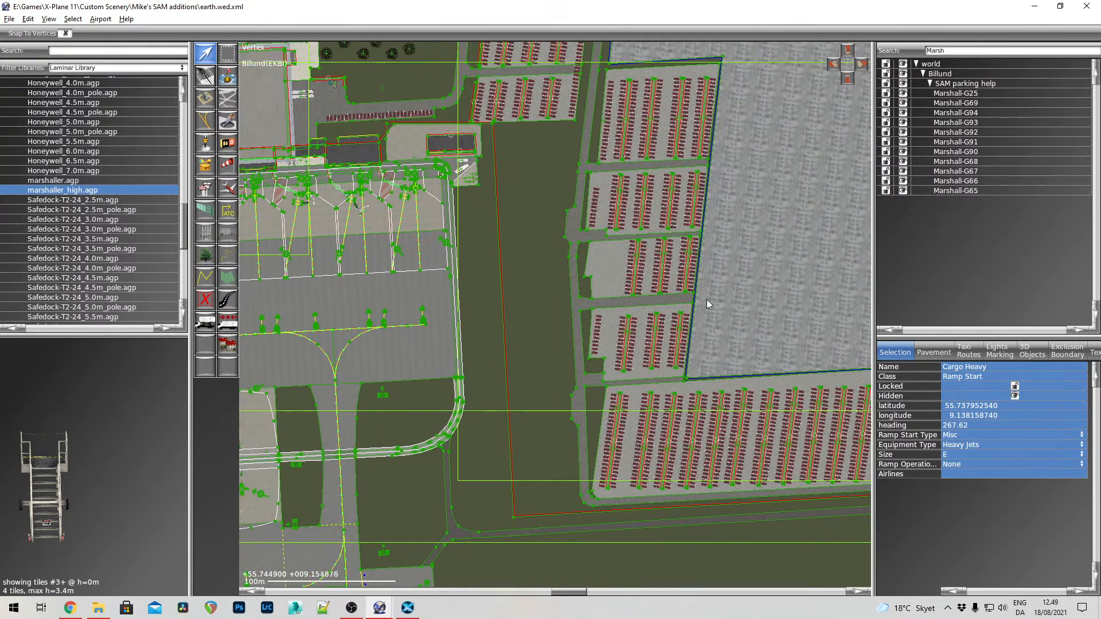
pyautogui.scroll(-3, 587, 345)
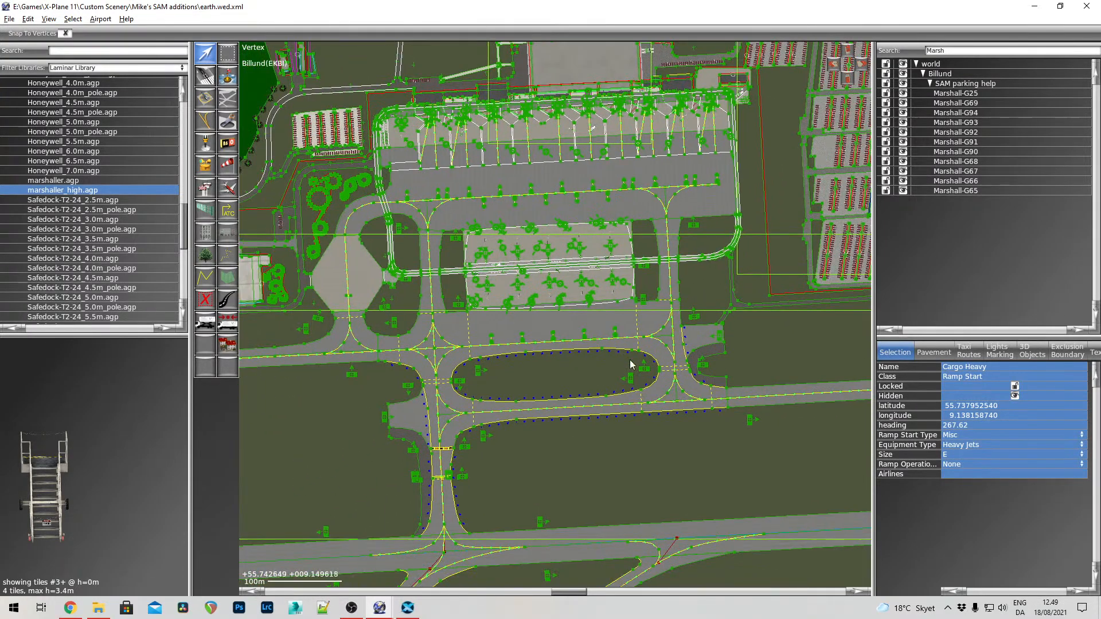
# Review the cargo apron around the Cargo Heavy start once more, and return to the terminal gates and remote stands
pyautogui.moveTo(531, 494); pyautogui.dragTo(750, 246, button='middle')
pyautogui.moveTo(518, 432); pyautogui.dragTo(688, 264, button='middle')
pyautogui.moveTo(576, 350); pyautogui.dragTo(614, 314, button='middle')
pyautogui.scroll(2, 563, 312)
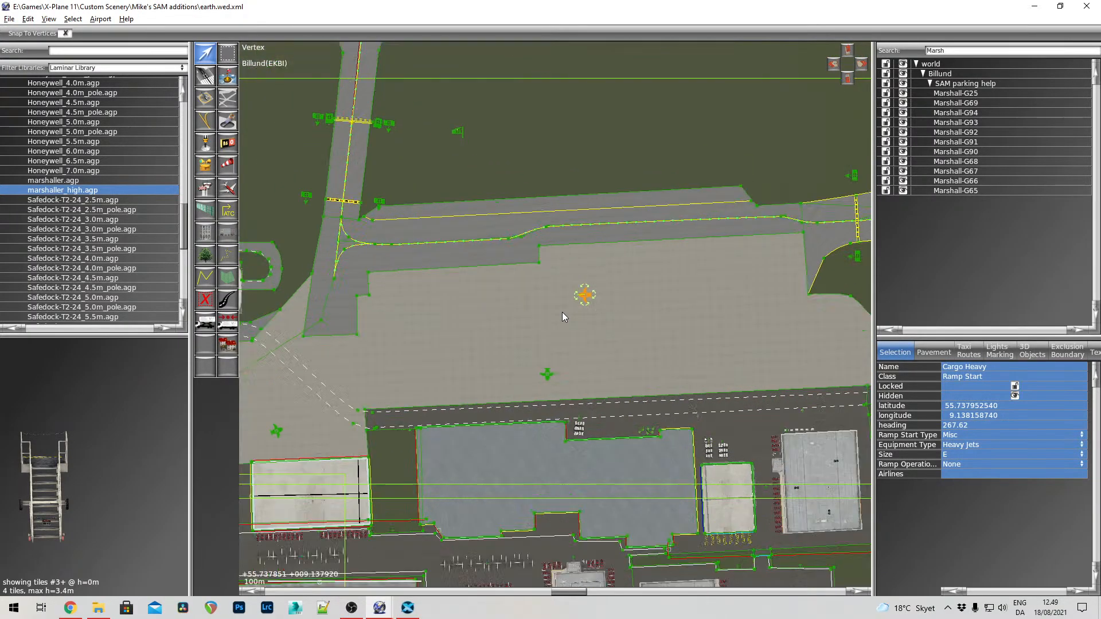
pyautogui.scroll(1, 562, 312)
pyautogui.scroll(-3, 562, 312)
pyautogui.moveTo(621, 206); pyautogui.dragTo(577, 399, button='middle')
pyautogui.moveTo(616, 308); pyautogui.dragTo(575, 407, button='middle')
pyautogui.moveTo(646, 286); pyautogui.dragTo(569, 524, button='middle')
pyautogui.scroll(-2, 615, 381)
pyautogui.moveTo(639, 360); pyautogui.dragTo(538, 451, button='middle')
pyautogui.moveTo(735, 380); pyautogui.dragTo(571, 410, button='middle')
pyautogui.scroll(3, 579, 326)
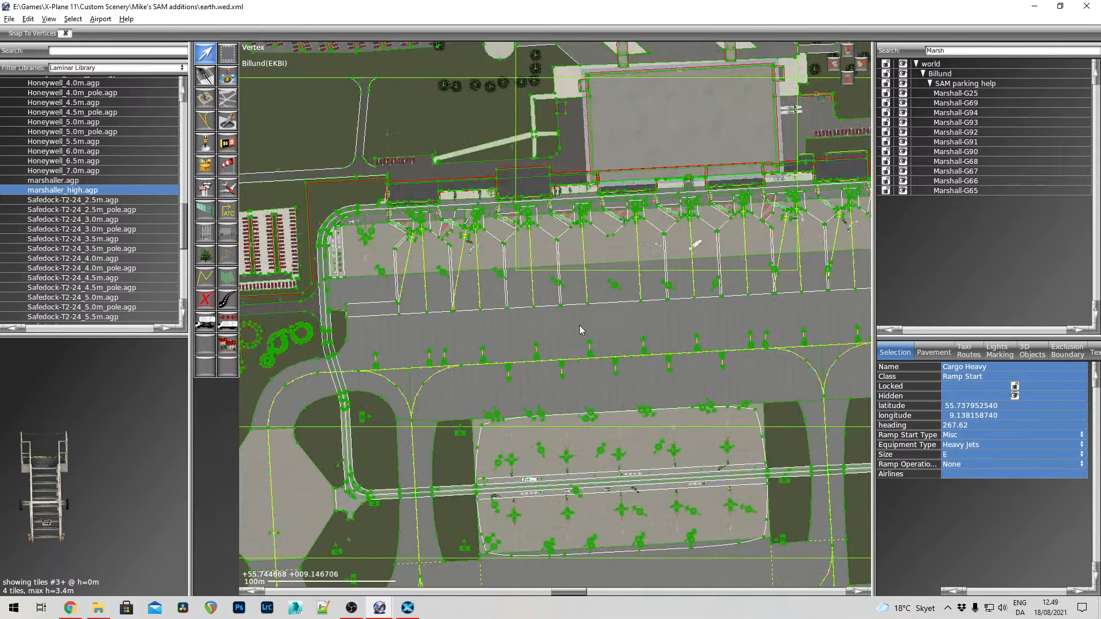
# Save the scenery package and export the scenery pack, waiving the validation warnings
pyautogui.scroll(2, 580, 325)
pyautogui.moveTo(526, 308); pyautogui.dragTo(594, 374, button='middle')
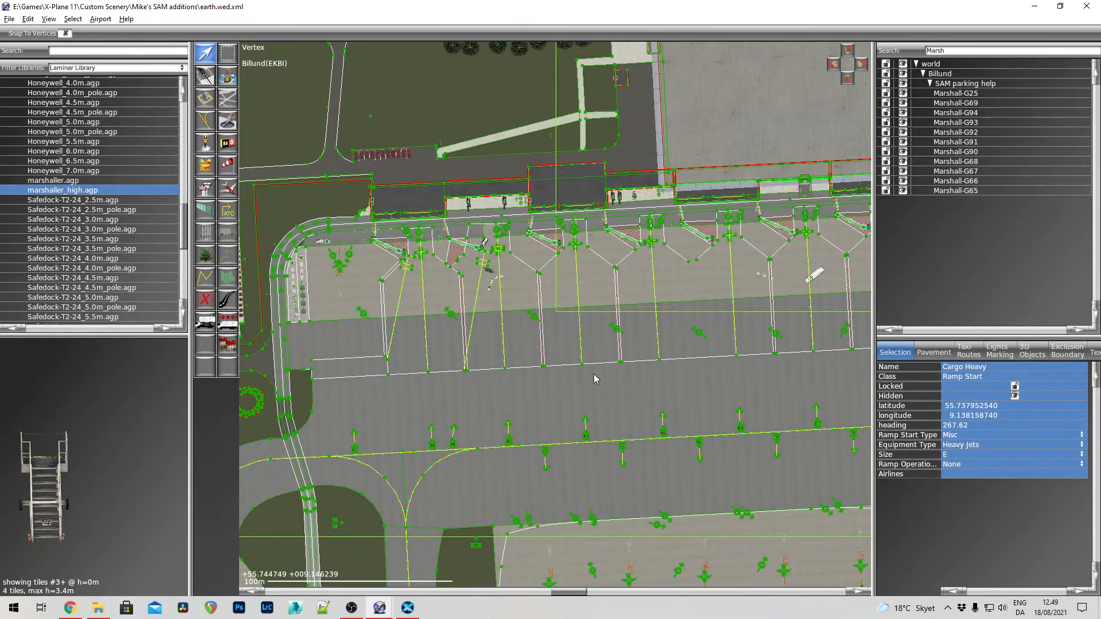
pyautogui.click(10, 20)
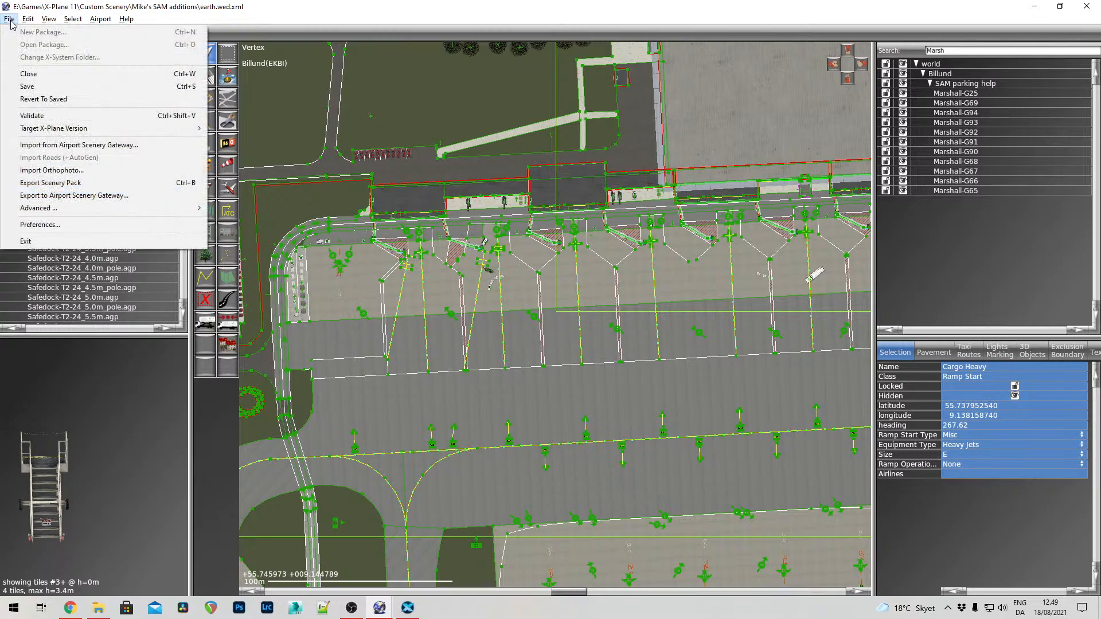
pyautogui.click(42, 89)
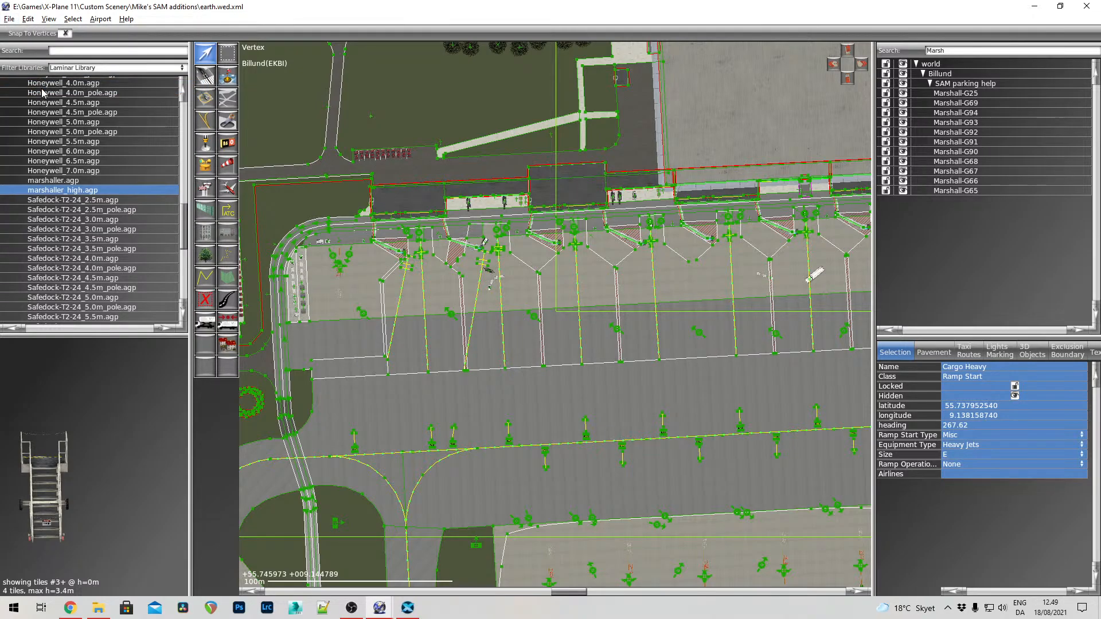
pyautogui.click(9, 19)
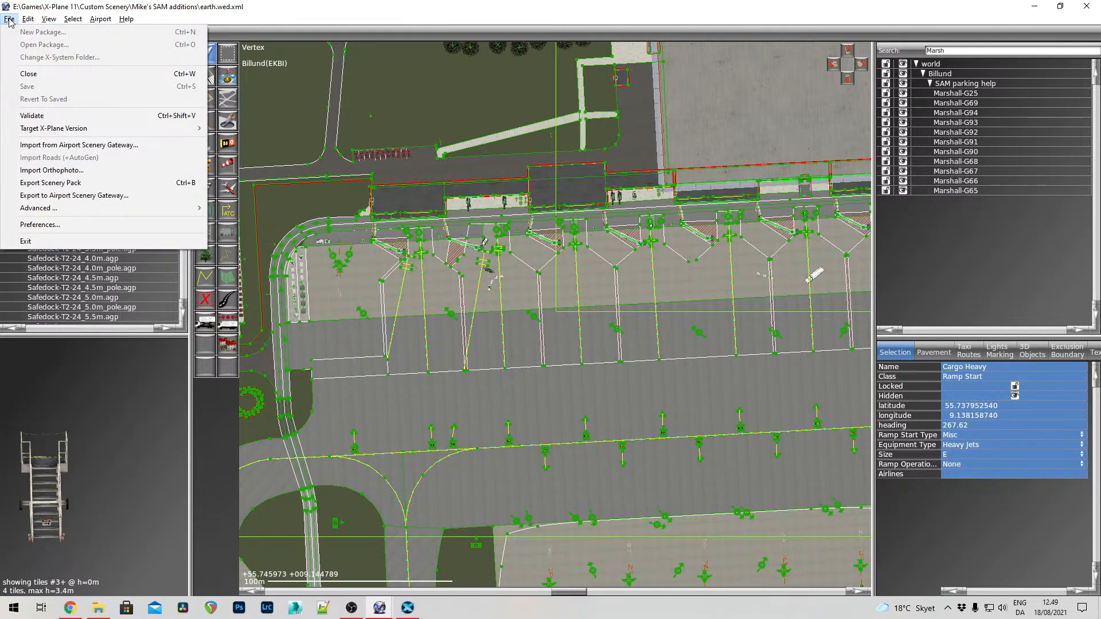
pyautogui.click(61, 183)
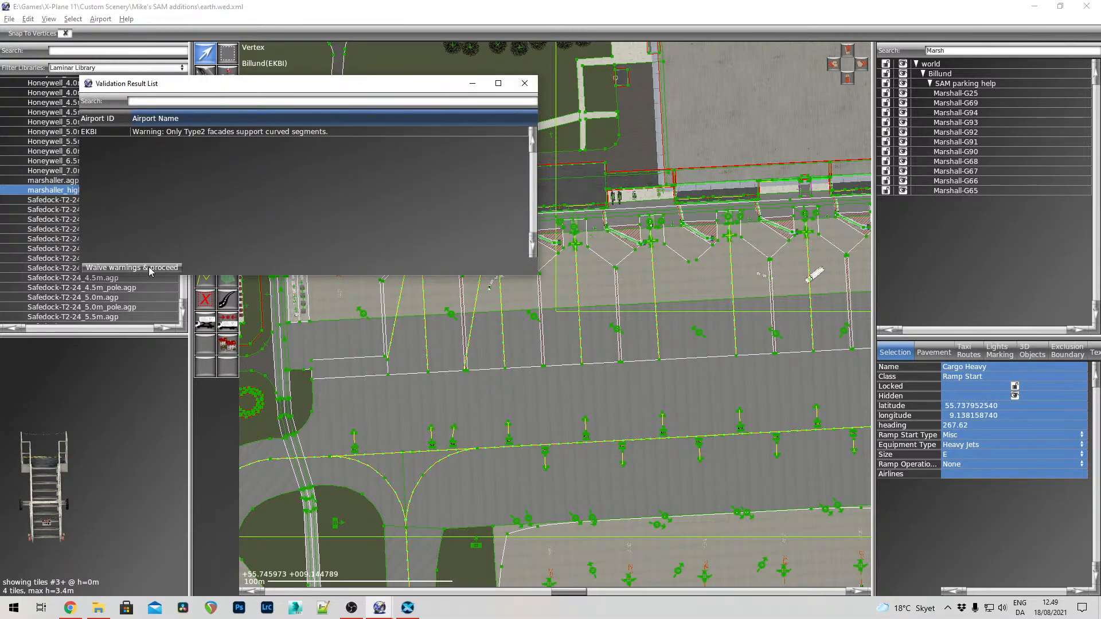
pyautogui.click(151, 270)
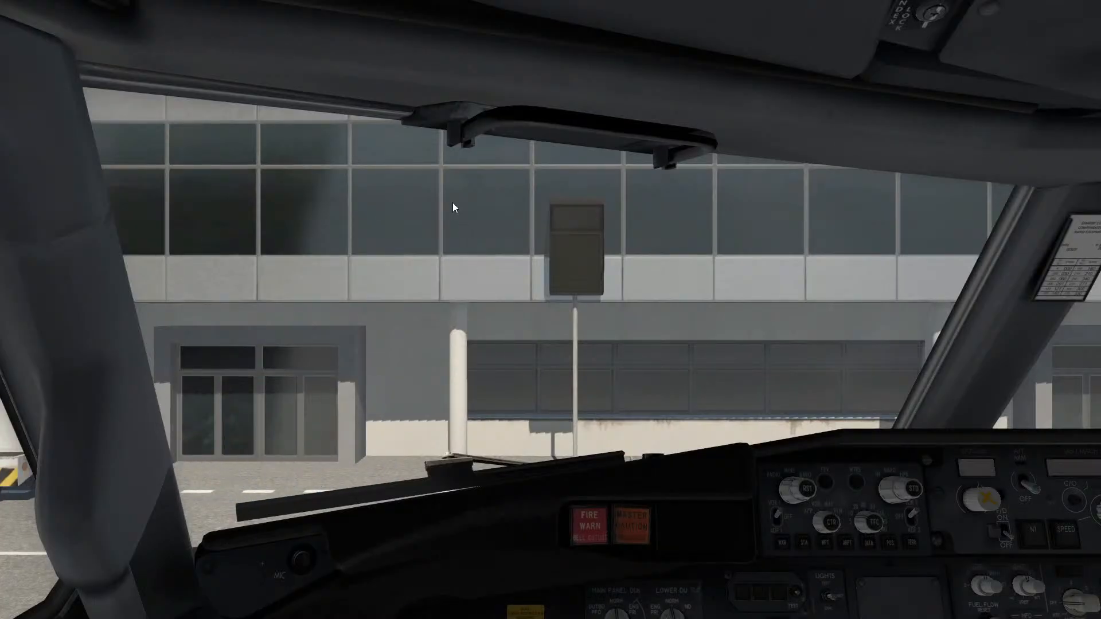
# Reload the scenery in X-Plane, and relaunch X-Plane 11 from the desktop
pyautogui.click(114, 10)
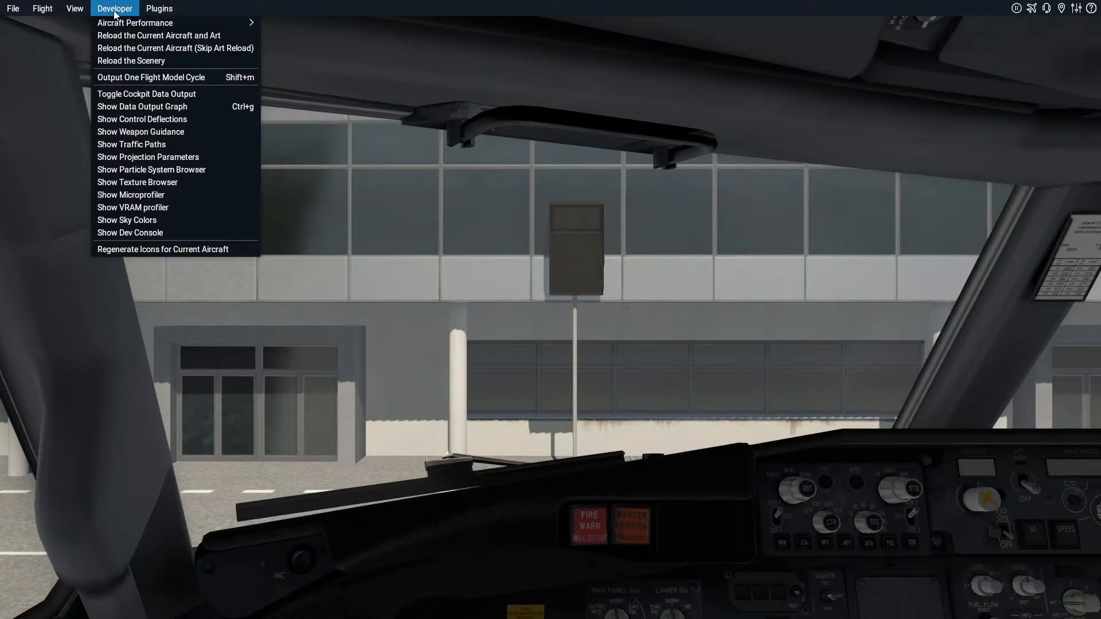
pyautogui.click(132, 61)
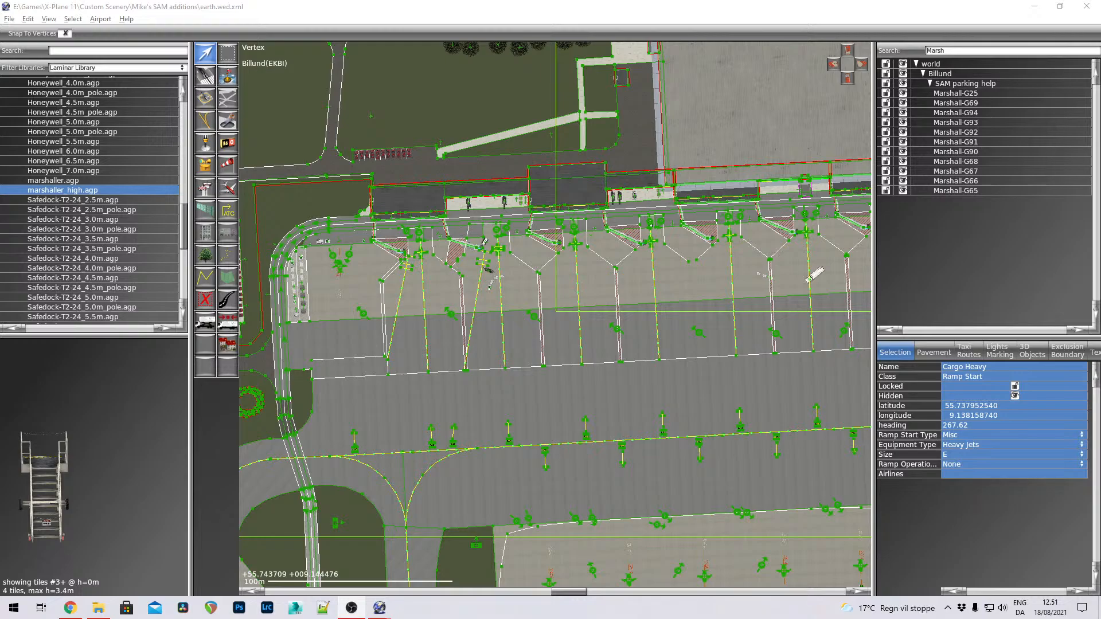
pyautogui.click(1035, 6)
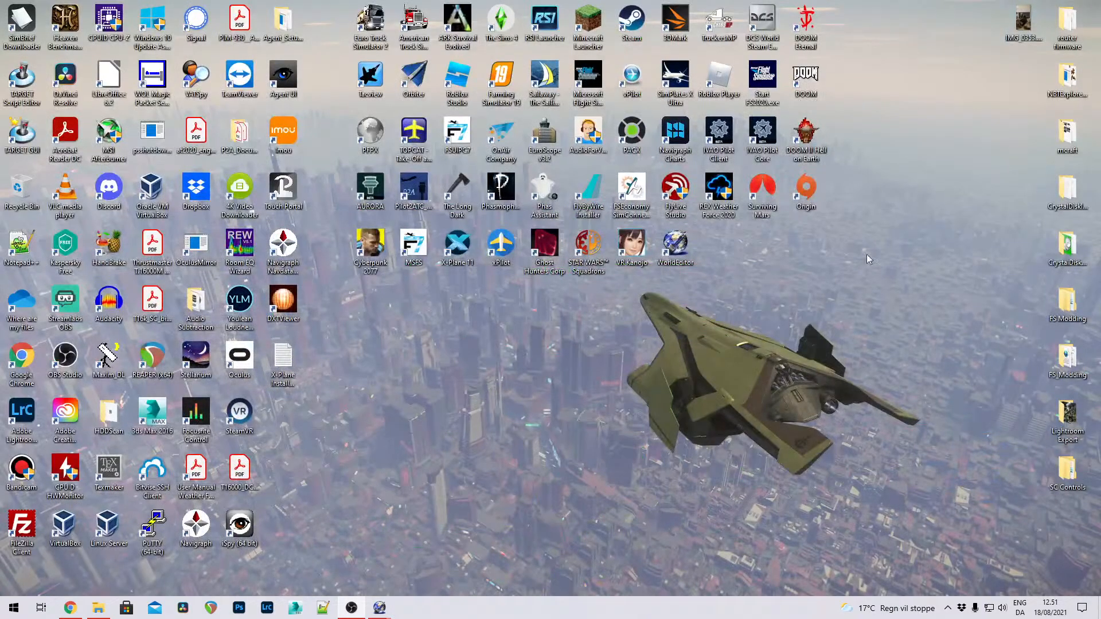
pyautogui.doubleClick(458, 245)
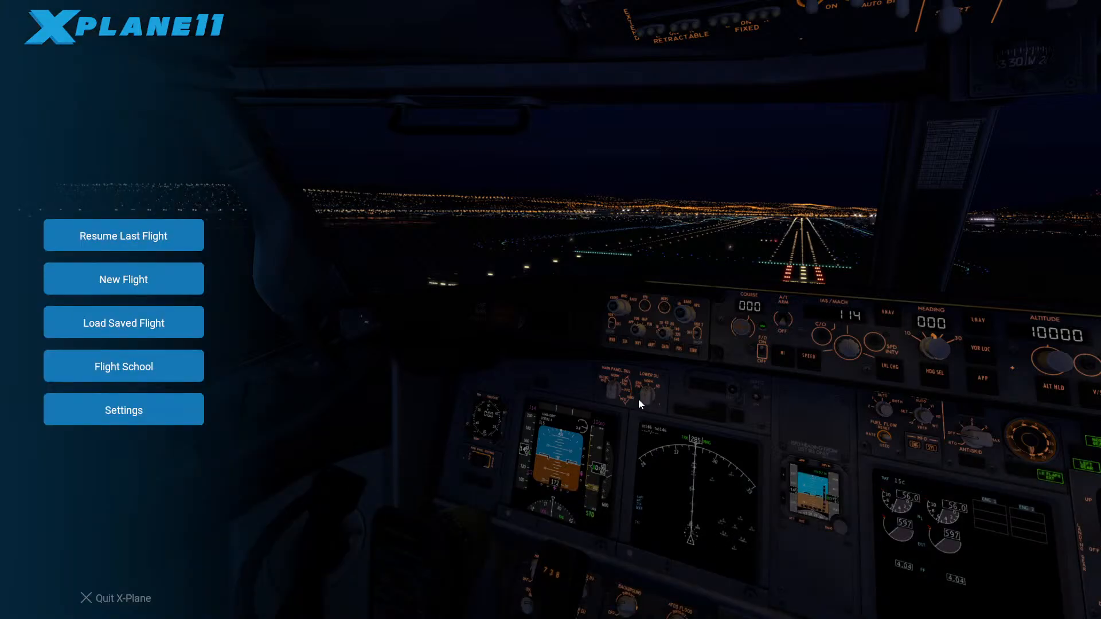
# Set up a new flight at Billund (EKBI) with Gate 28 as the ramp start, and start the flight
pyautogui.click(195, 279)
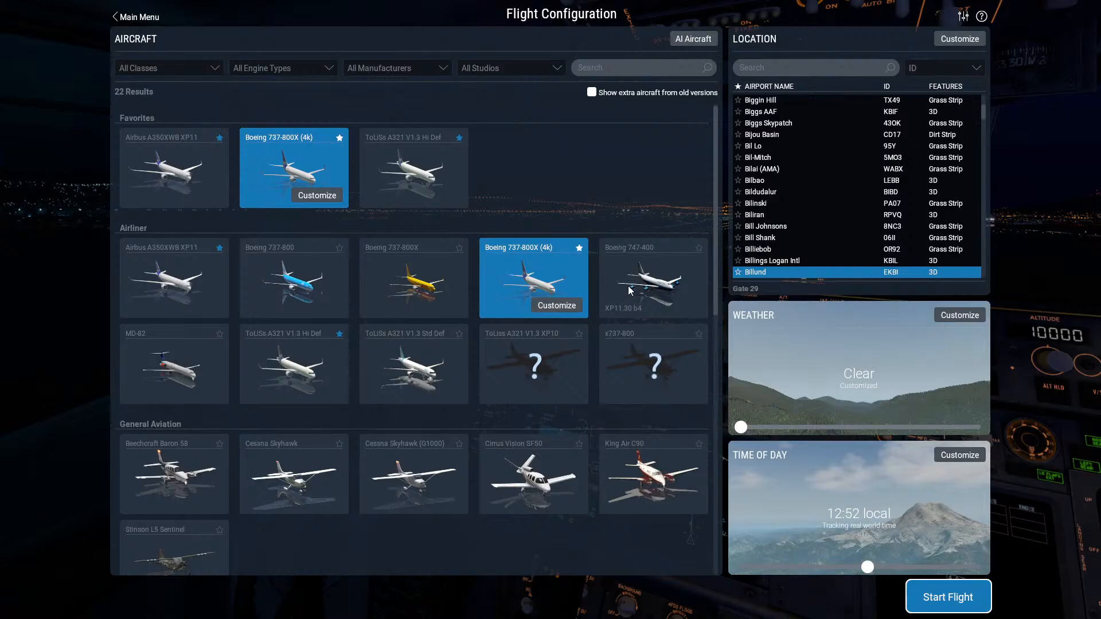
pyautogui.click(960, 38)
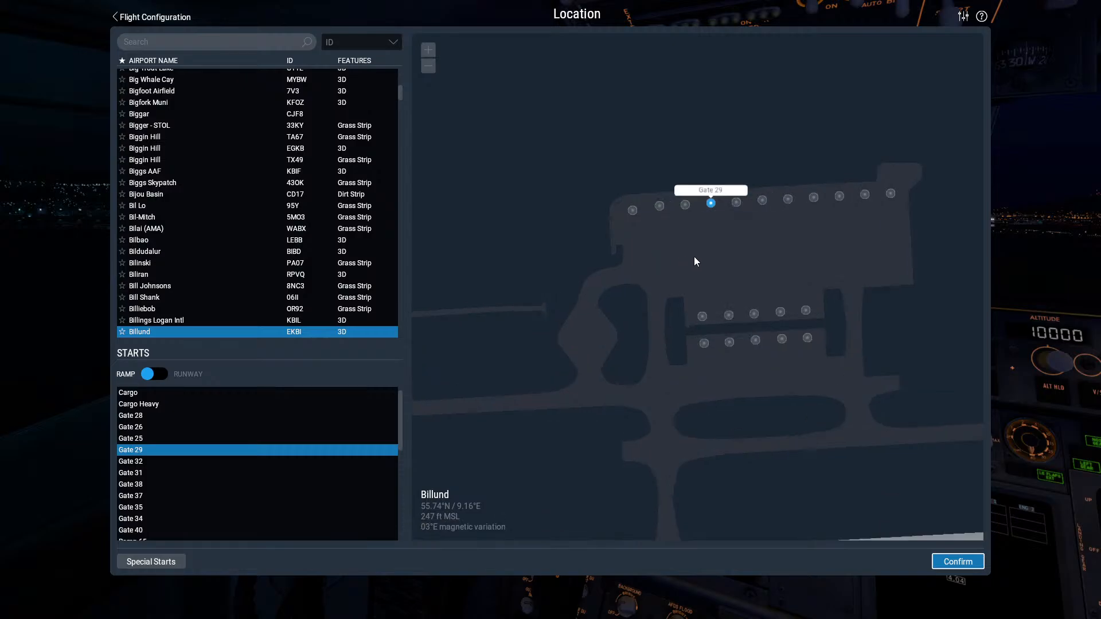
pyautogui.scroll(2, 633, 280)
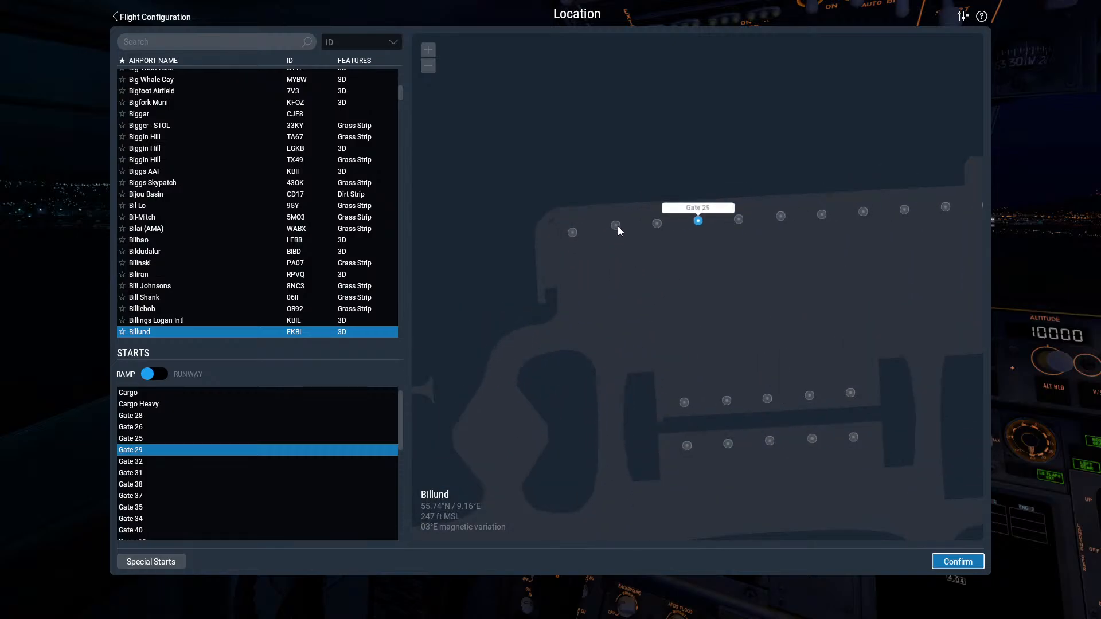
pyautogui.click(658, 224)
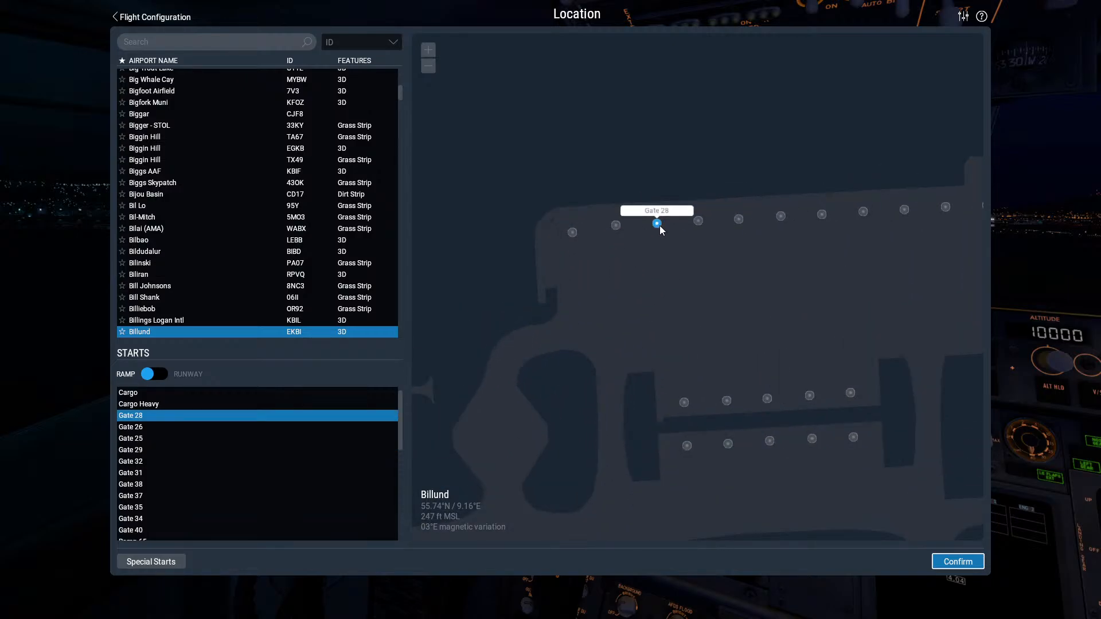
pyautogui.click(954, 562)
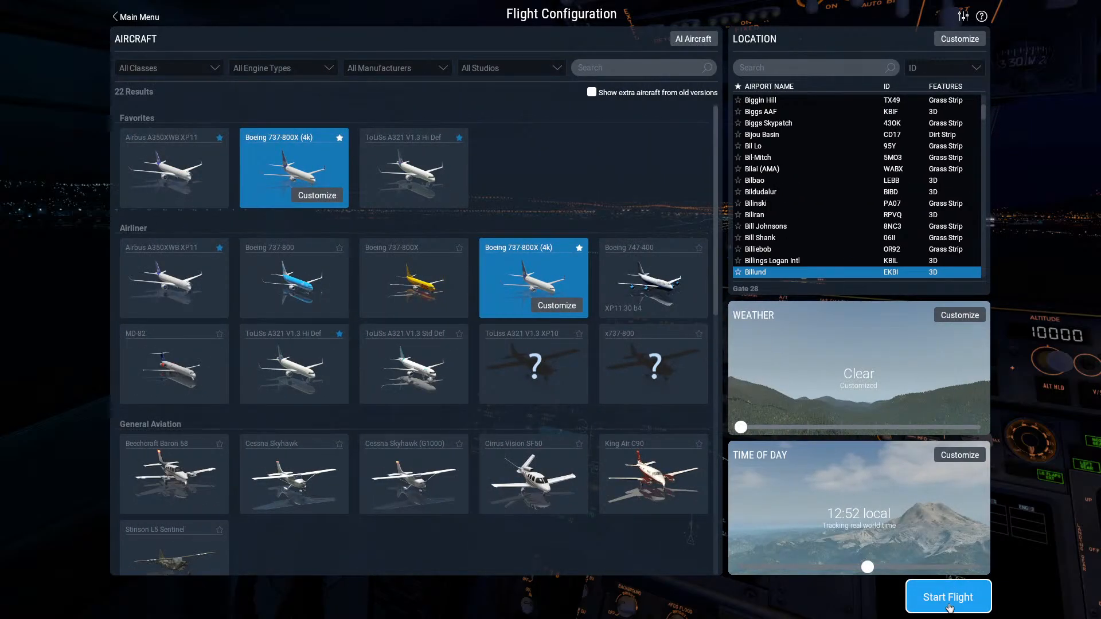
pyautogui.click(950, 605)
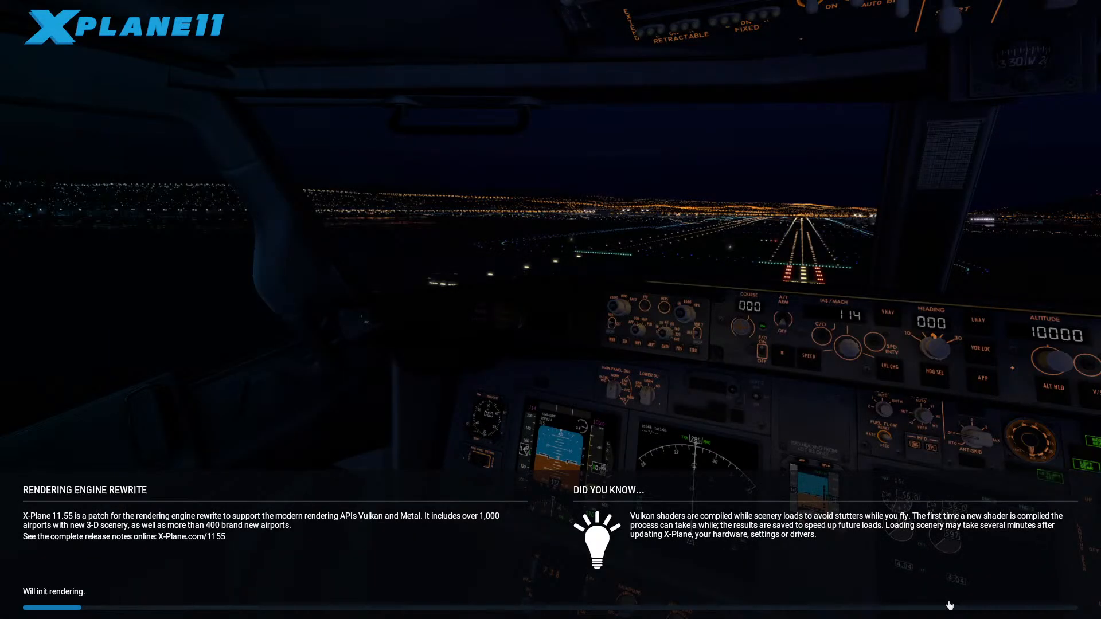
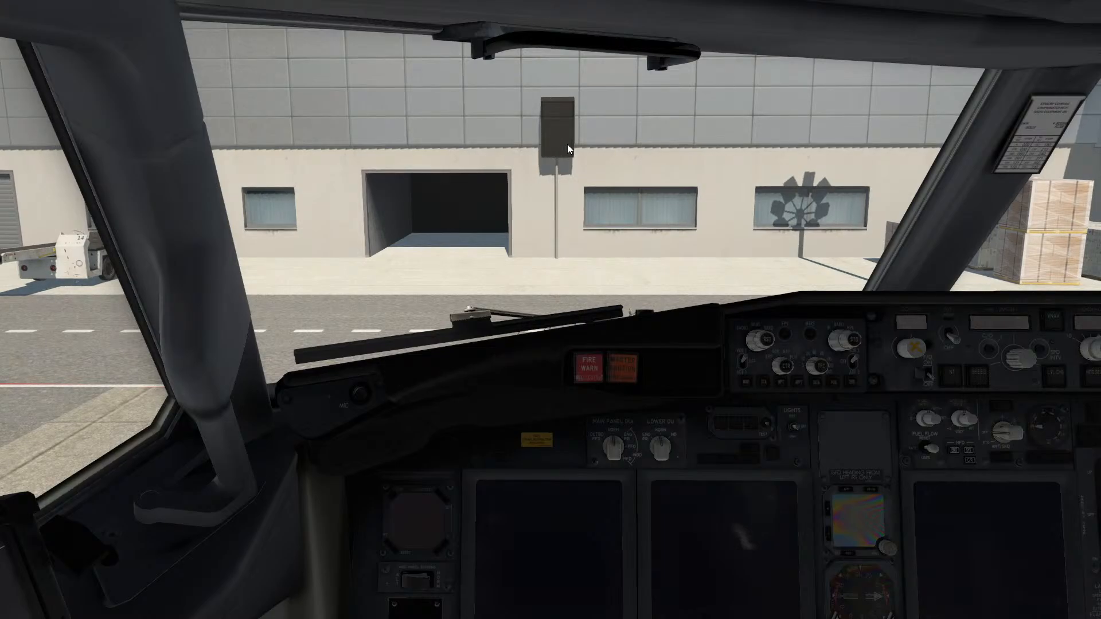
# Open SAM's Authoring Tool, move its window below the docking display, and list the visual docking guidance systems
pyautogui.click(159, 10)
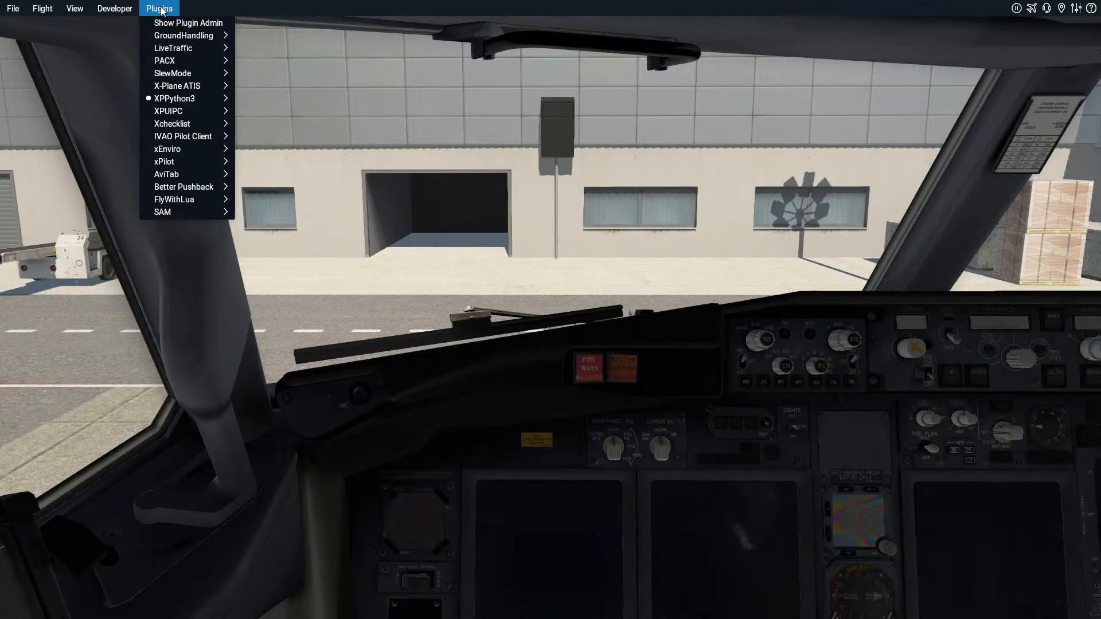
pyautogui.moveTo(177, 214)
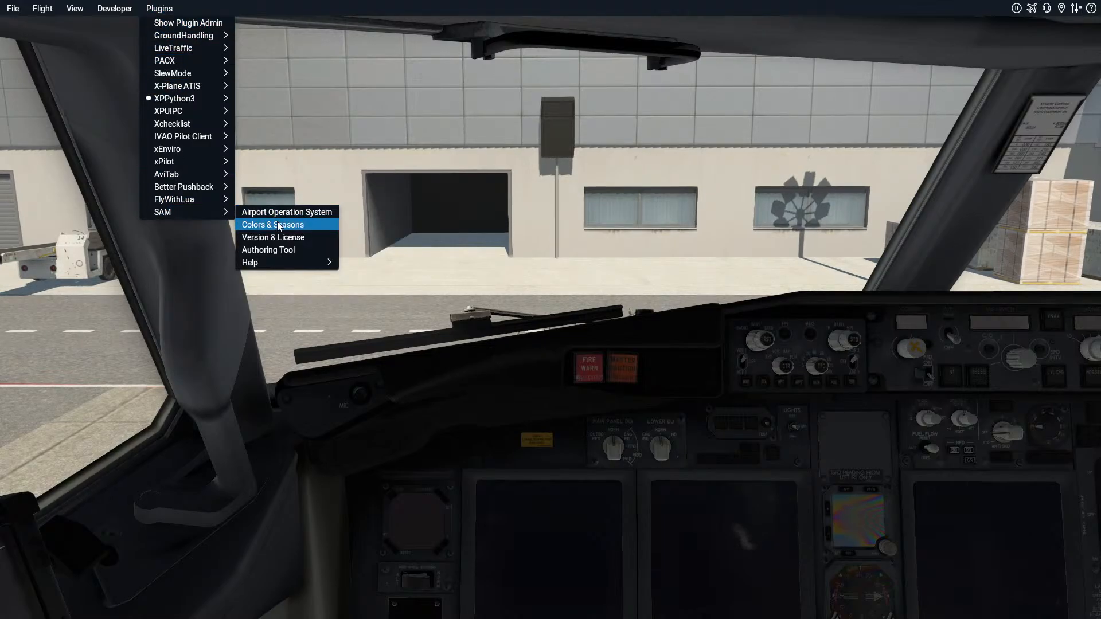
pyautogui.click(281, 249)
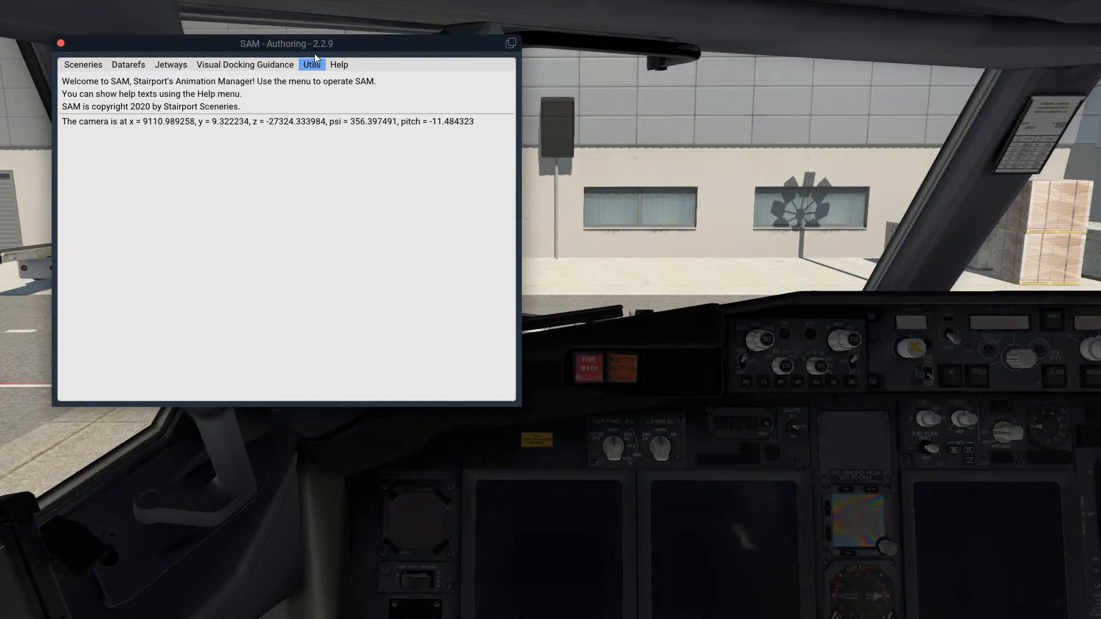
pyautogui.moveTo(321, 43); pyautogui.dragTo(396, 238)
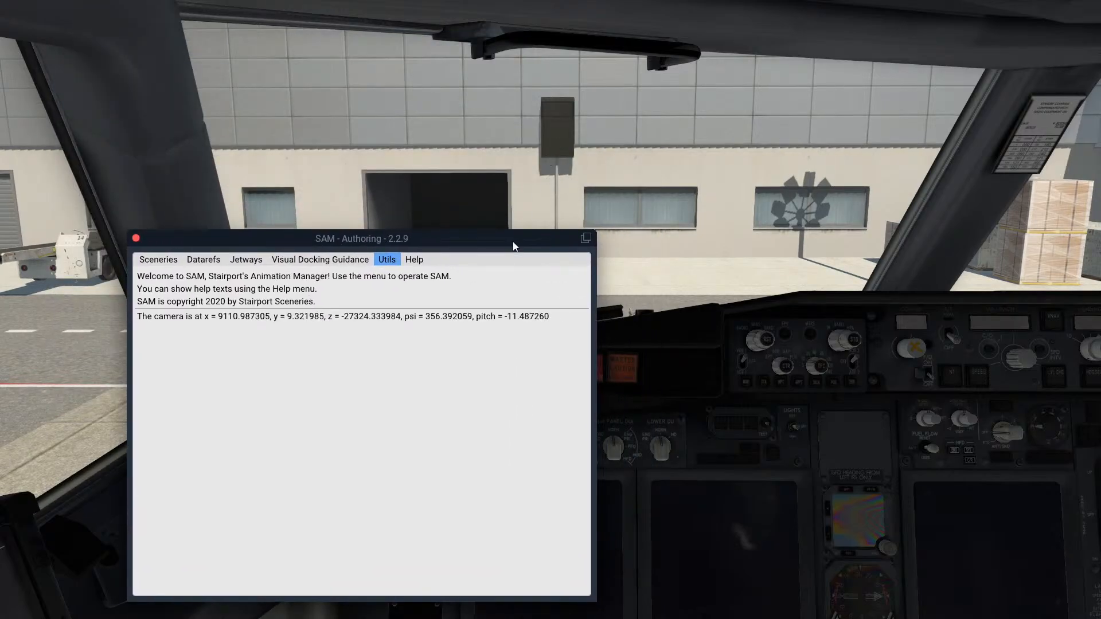
pyautogui.click(312, 260)
pyautogui.click(304, 274)
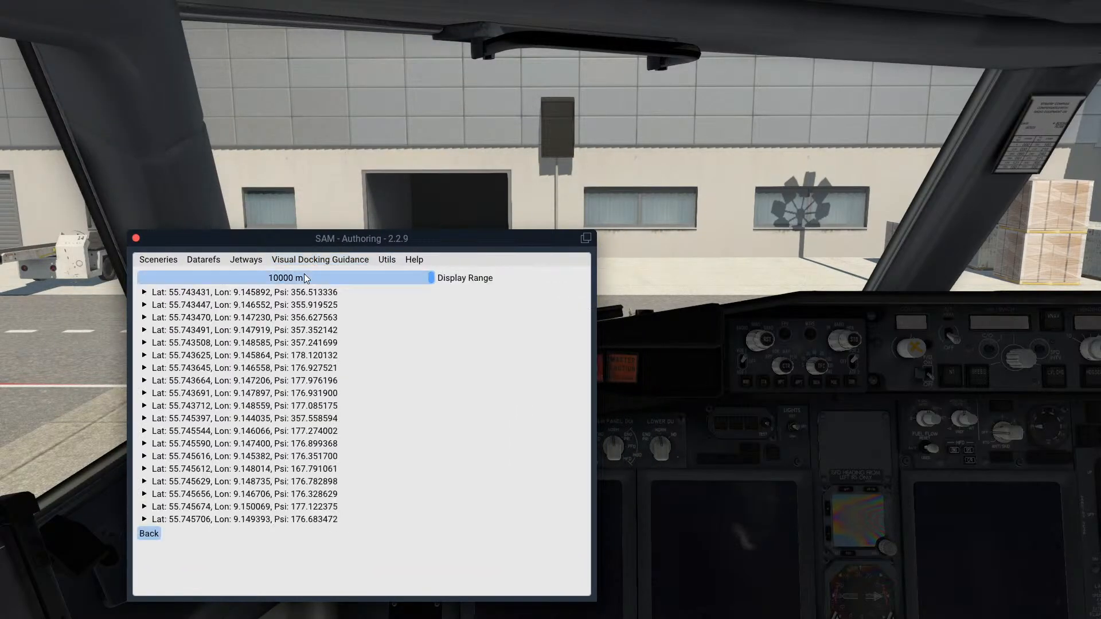
# Narrow the docking system list to a display range of 44 m and select the system ahead of the aircraft
pyautogui.moveTo(304, 274)
pyautogui.mouseDown()
pyautogui.moveTo(327, 283)
pyautogui.moveTo(239, 281)
pyautogui.moveTo(260, 280)
pyautogui.mouseUp()
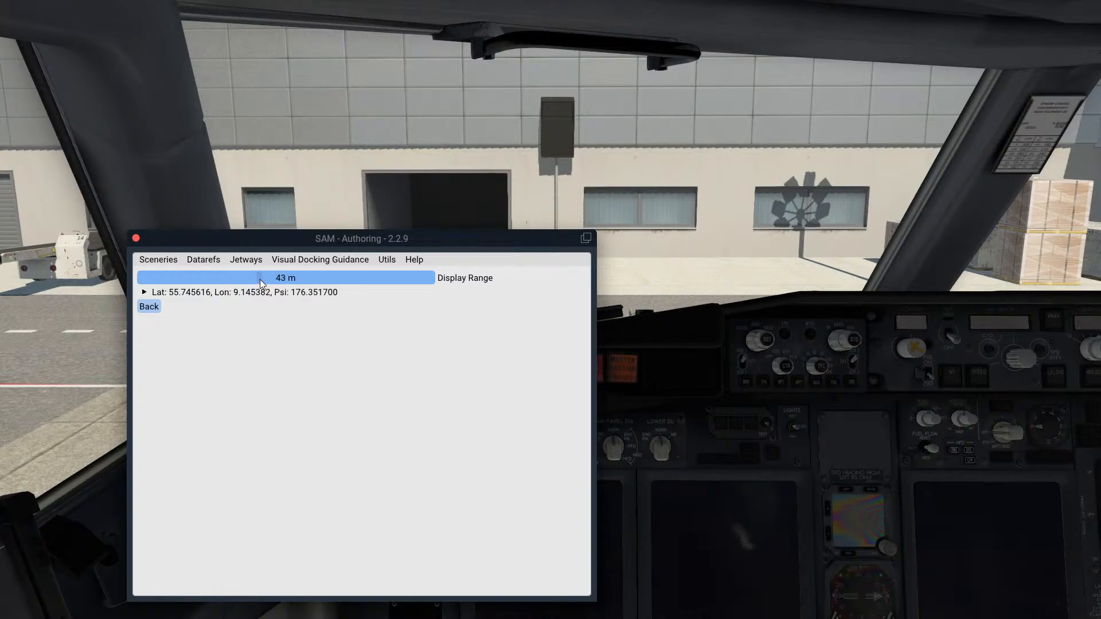
pyautogui.click(246, 293)
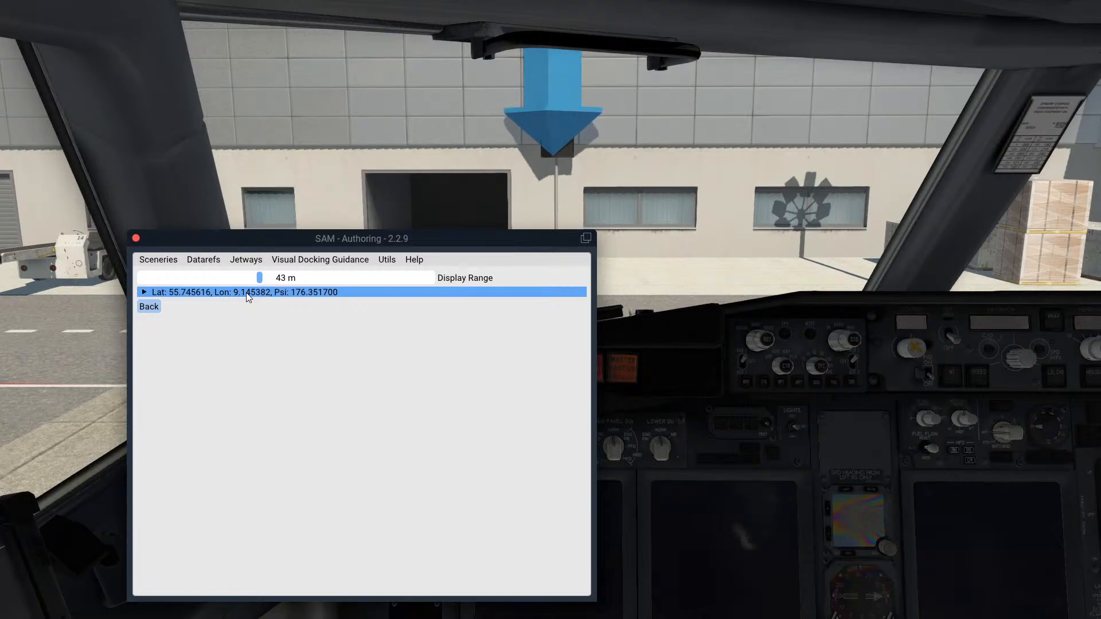
pyautogui.moveTo(260, 278); pyautogui.dragTo(478, 378)
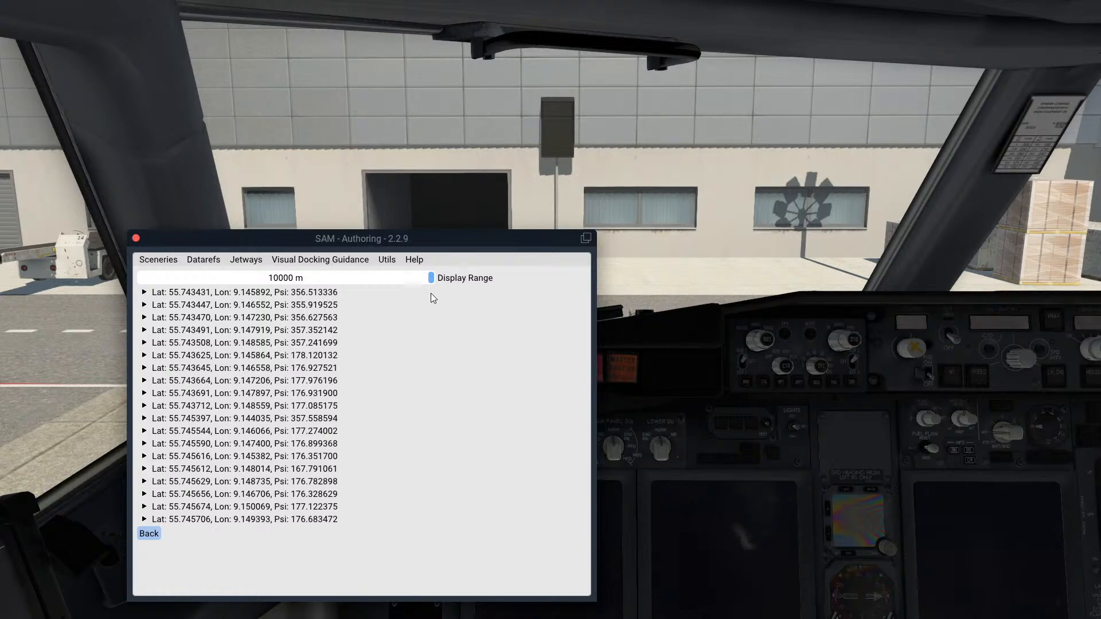
pyautogui.moveTo(434, 281); pyautogui.dragTo(261, 279)
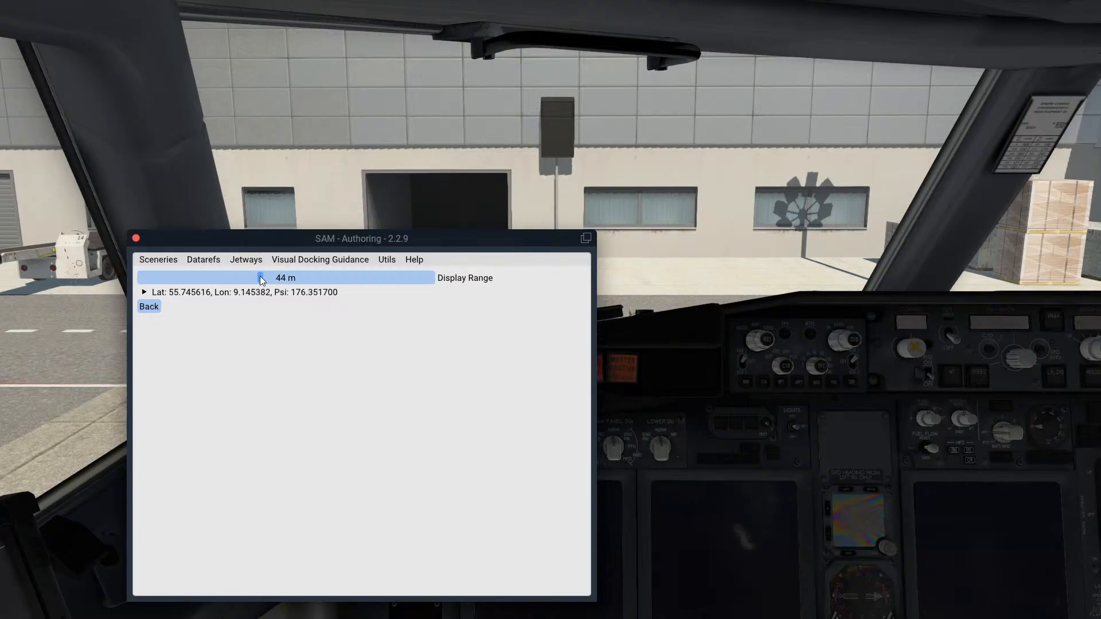
pyautogui.click(277, 292)
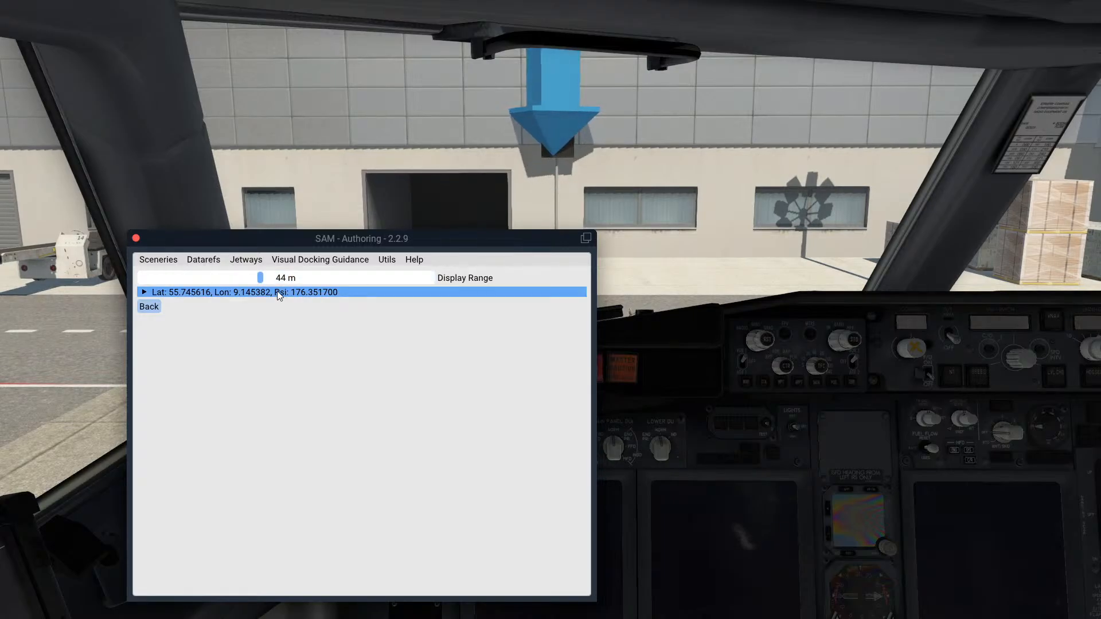
# Expand the selected docking system's entry and copy the current aircraft position into its latitude, longitude and heading
pyautogui.click(277, 293)
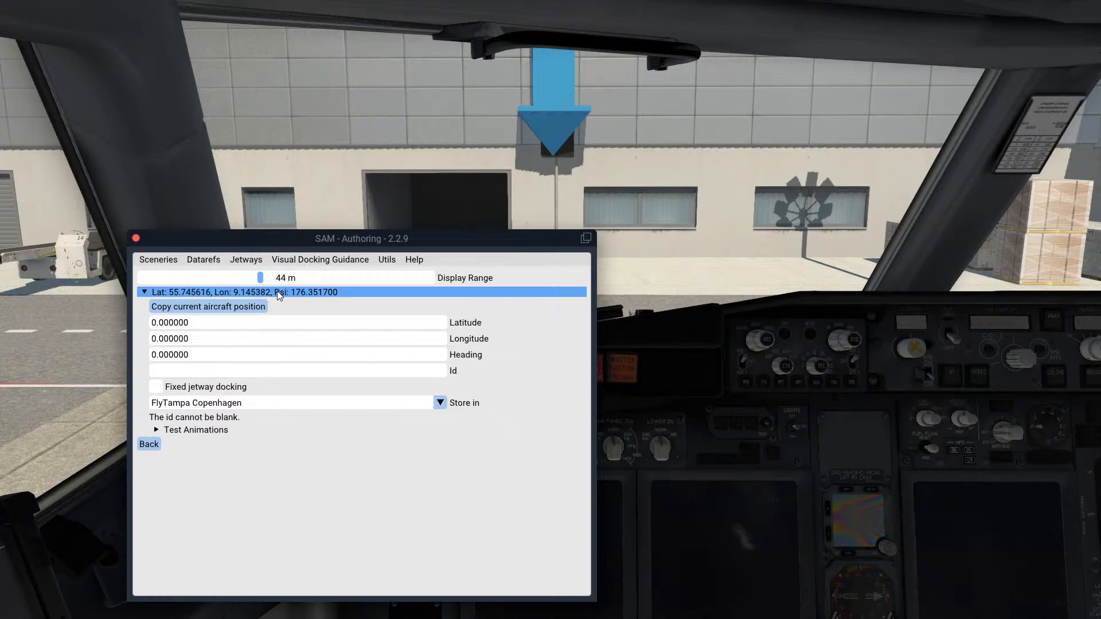
pyautogui.click(240, 306)
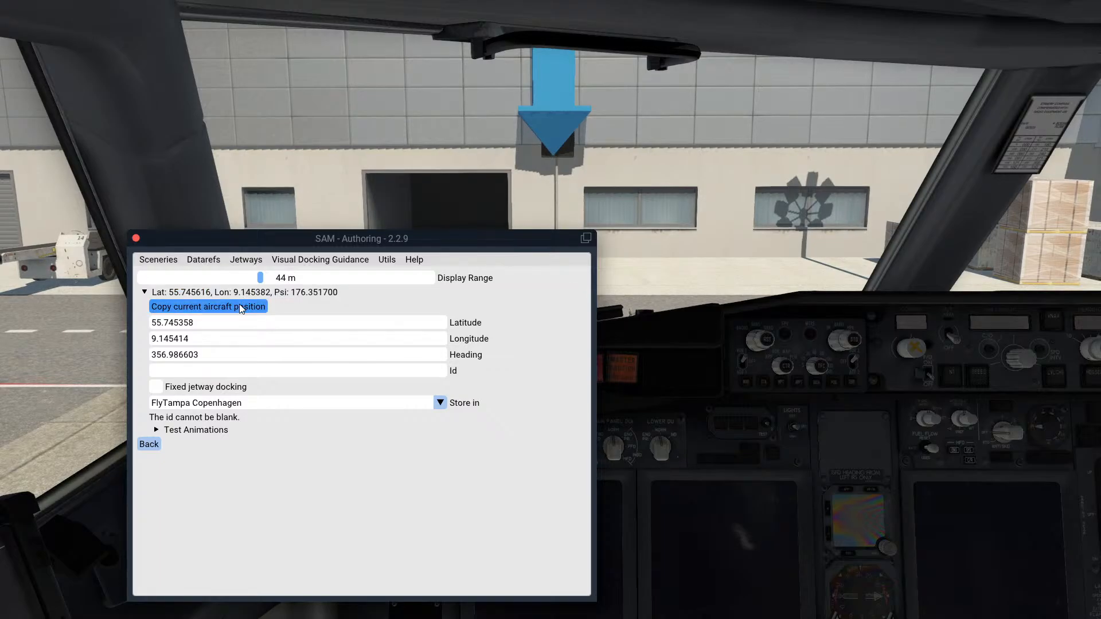
pyautogui.click(219, 373)
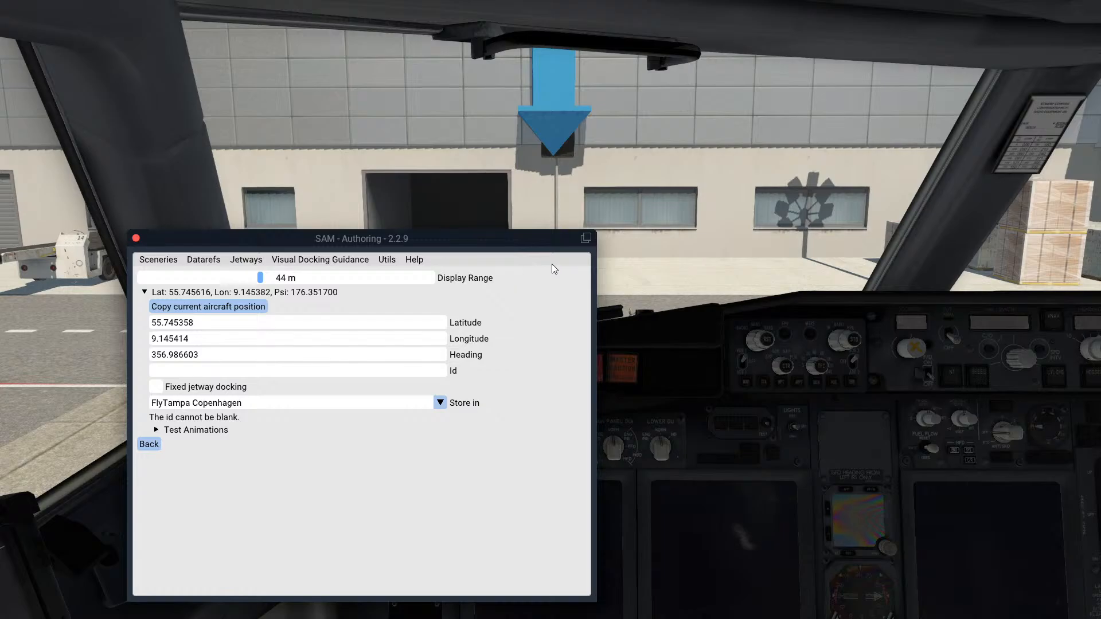
pyautogui.moveTo(193, 241); pyautogui.dragTo(158, 194)
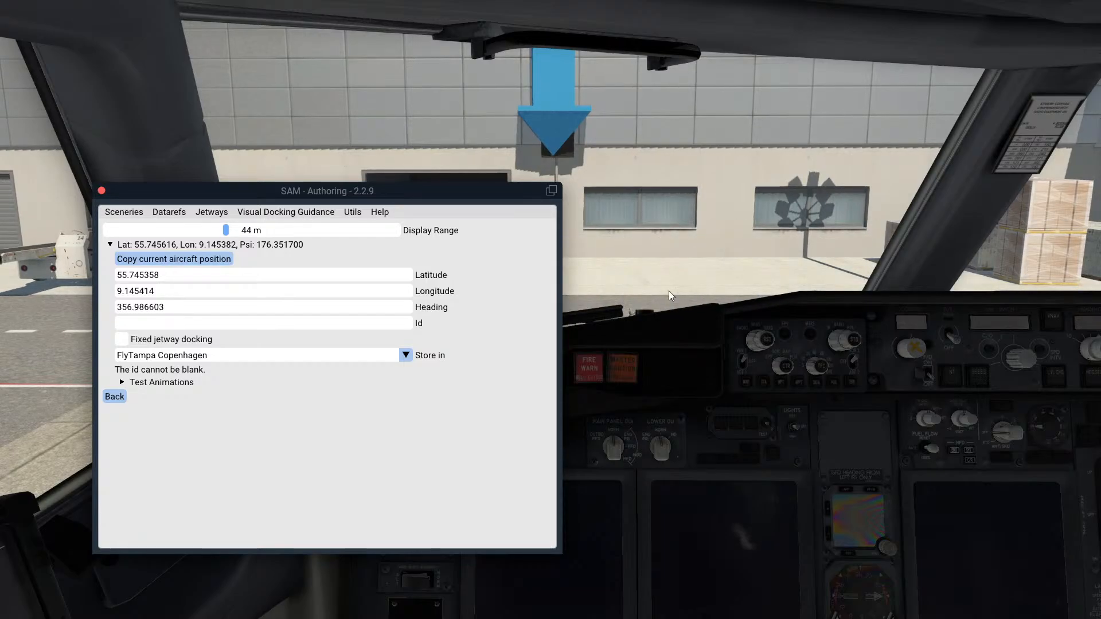
# Switch to WorldEditor to check the stand numbers at the western gates, and return to the SAM docking entry in X-Plane
pyautogui.hotkey('alt', 'Tab')
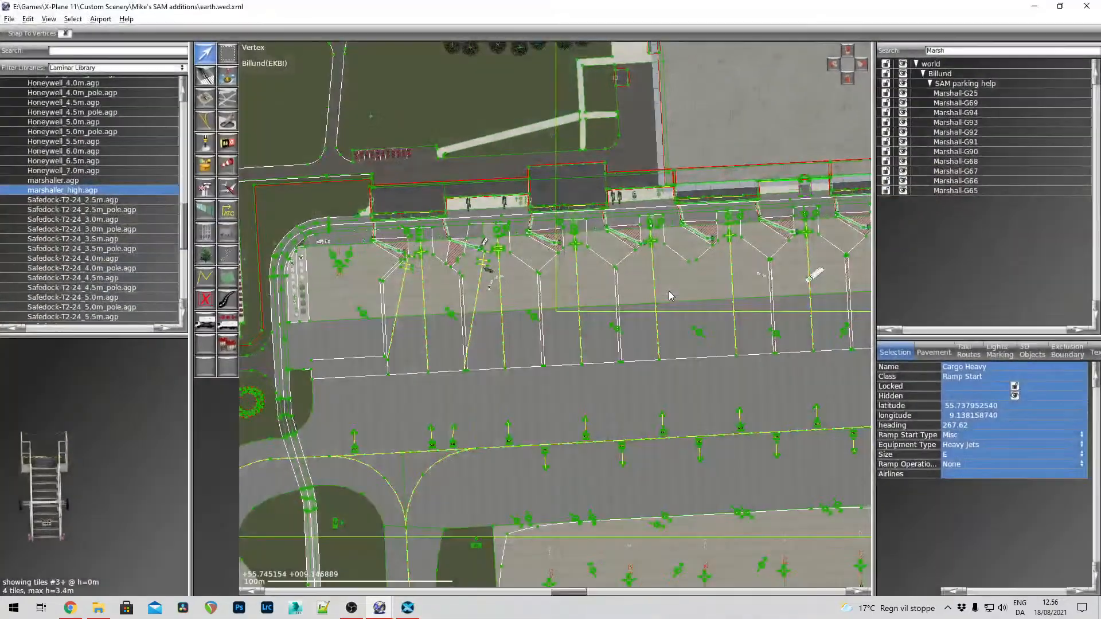
pyautogui.scroll(5, 505, 379)
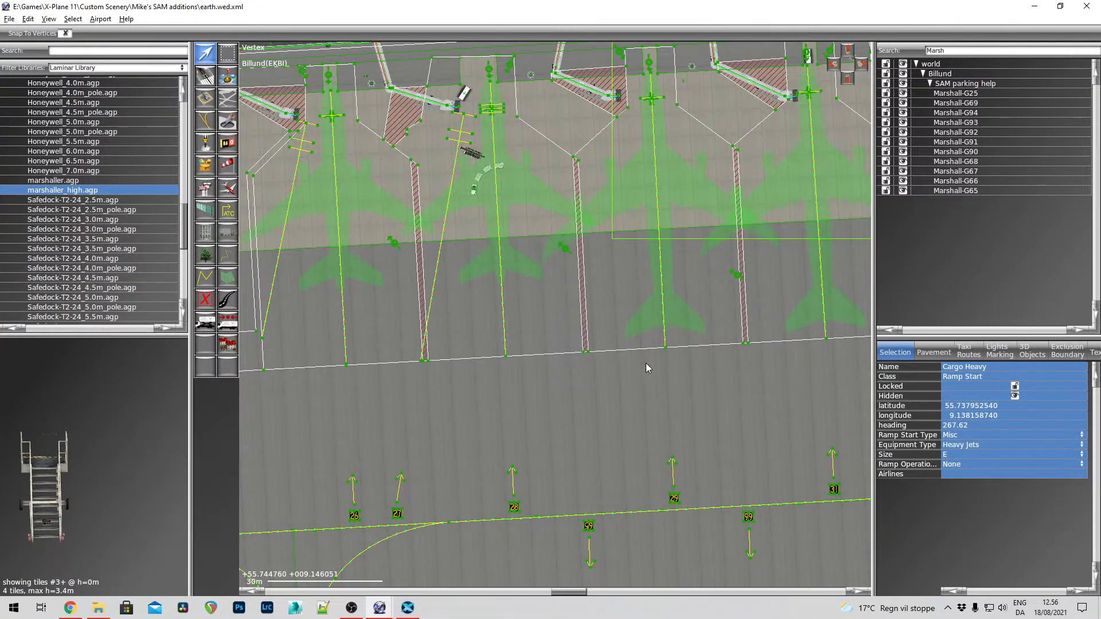
pyautogui.moveTo(485, 383); pyautogui.dragTo(642, 357, button='right')
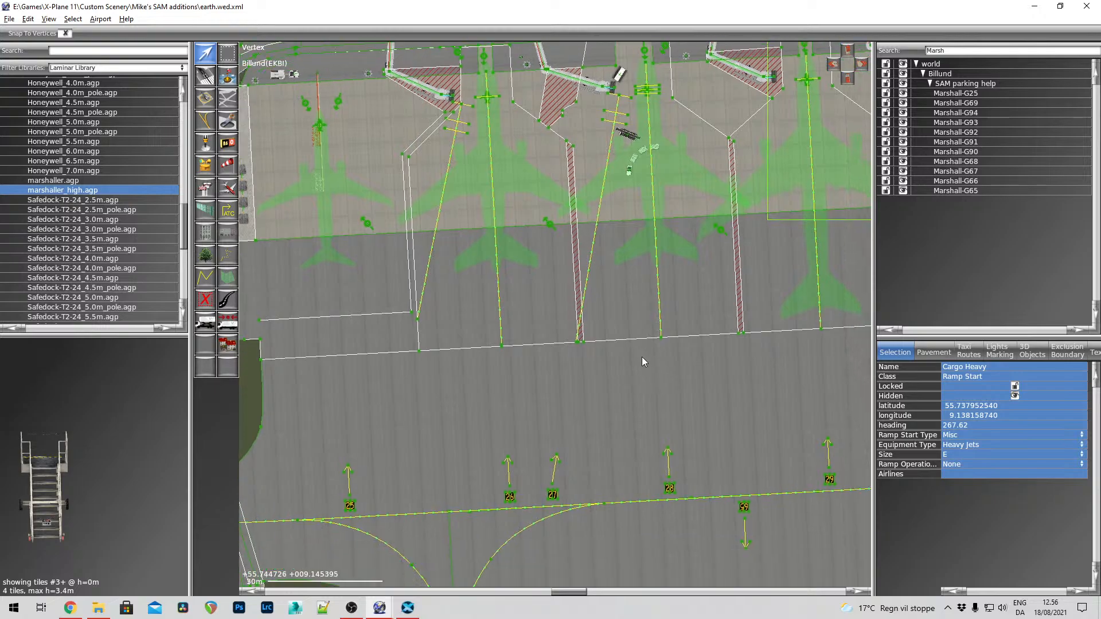
pyautogui.hotkey('alt', 'Tab')
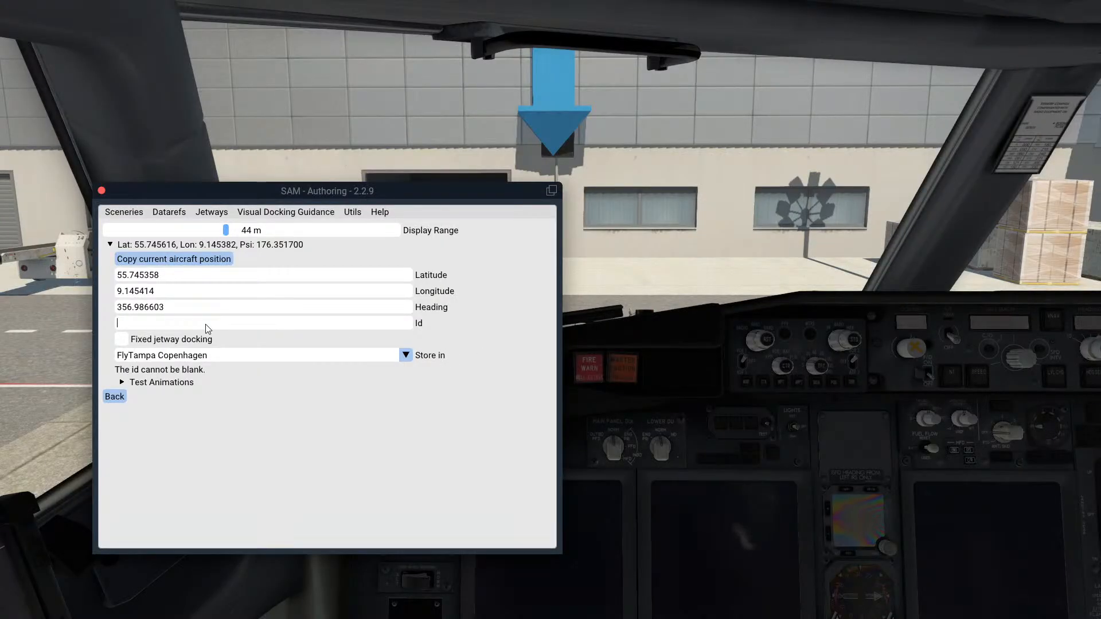
# Set the docking system's Id to Safegate-G28 and choose Globals as the place to store it
pyautogui.write('Safeg')
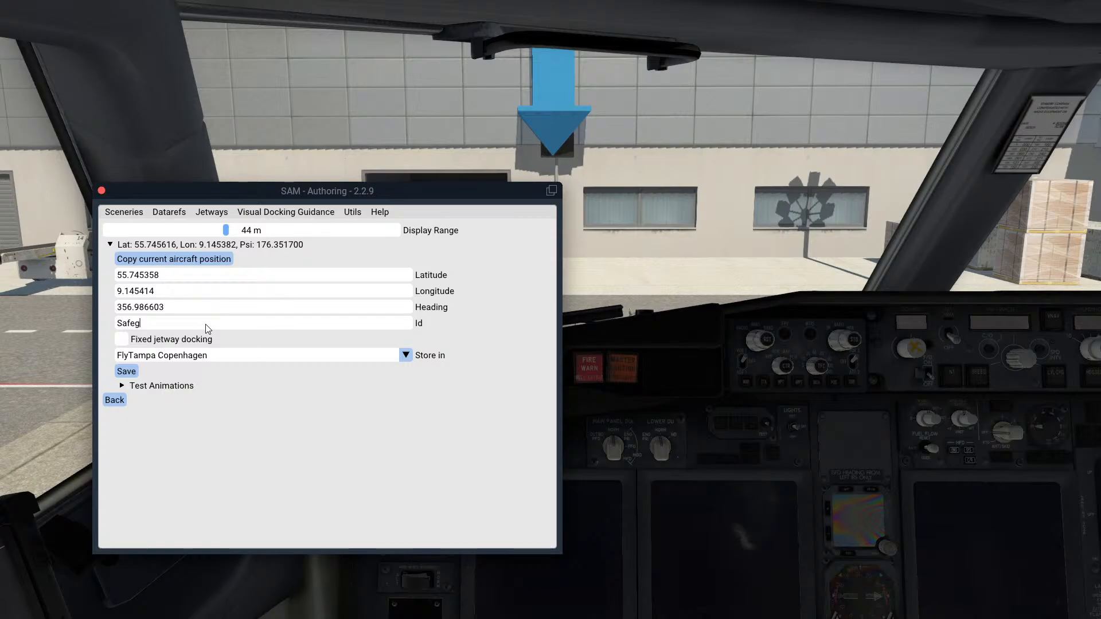
pyautogui.write('ate-')
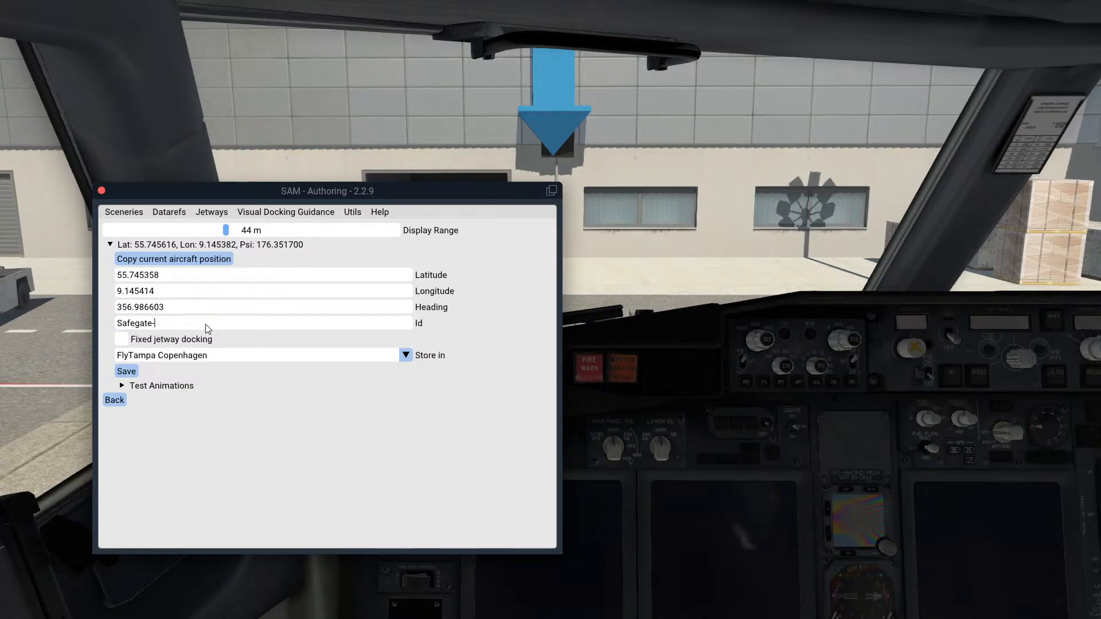
pyautogui.write('G28')
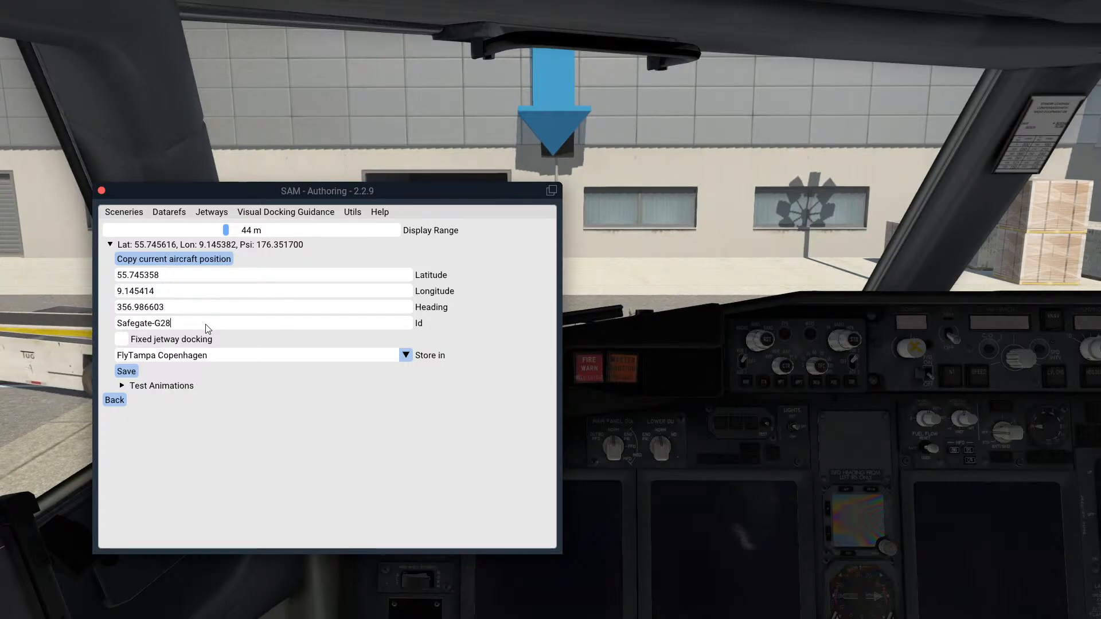
pyautogui.click(218, 357)
pyautogui.click(181, 384)
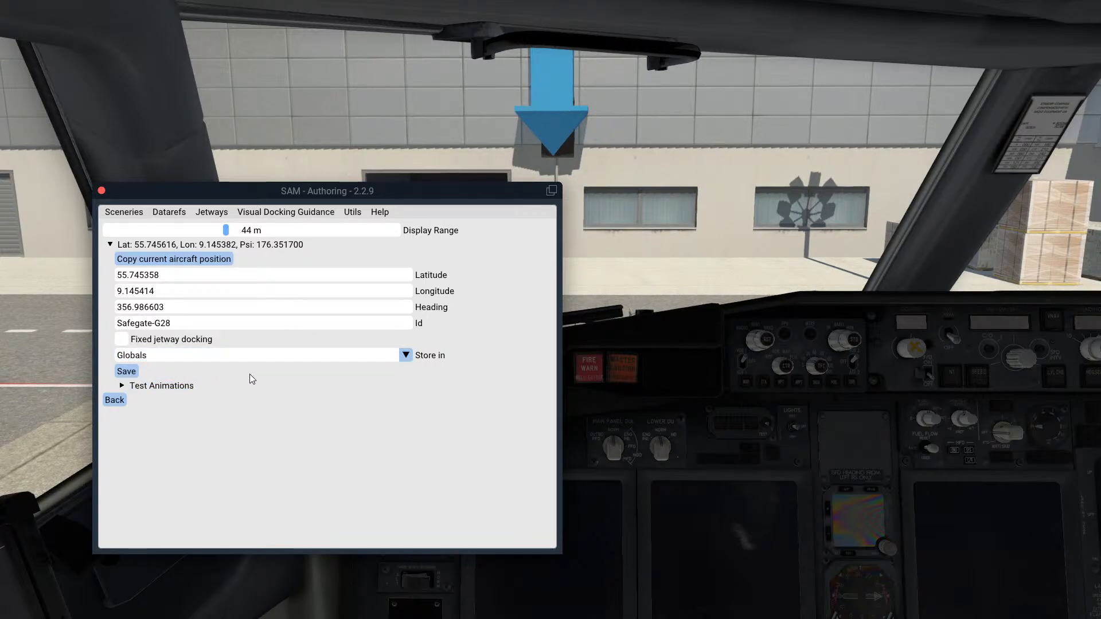
# Expand the test animations, enable Override, set the status to 1.000 and try shifting the longitudinal offset
pyautogui.click(191, 387)
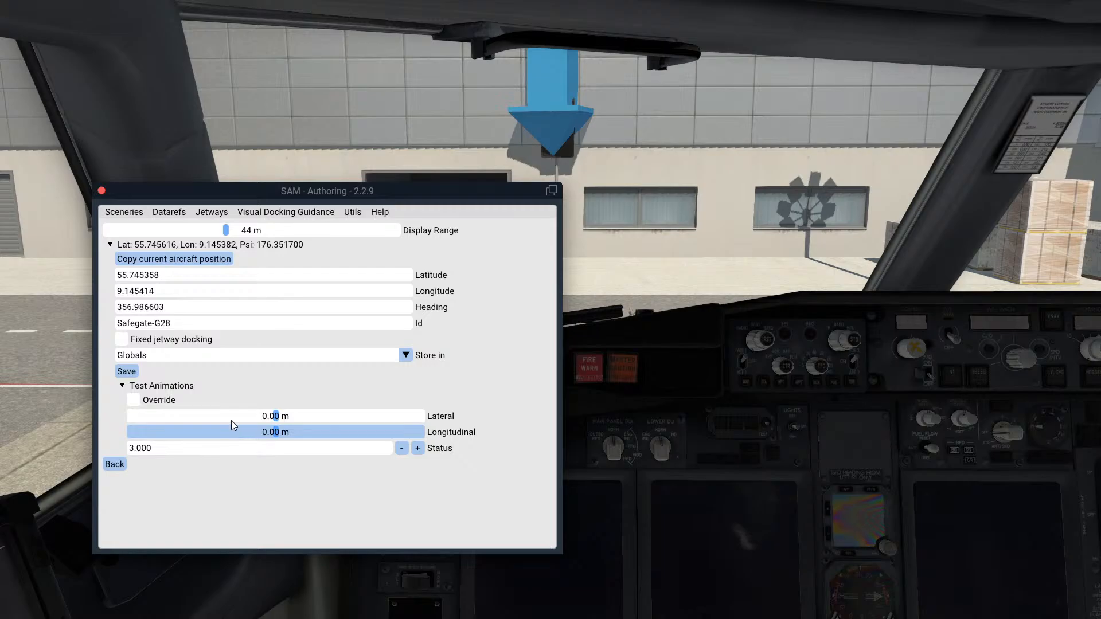
pyautogui.click(168, 403)
pyautogui.click(416, 451)
pyautogui.moveTo(276, 433); pyautogui.dragTo(385, 436)
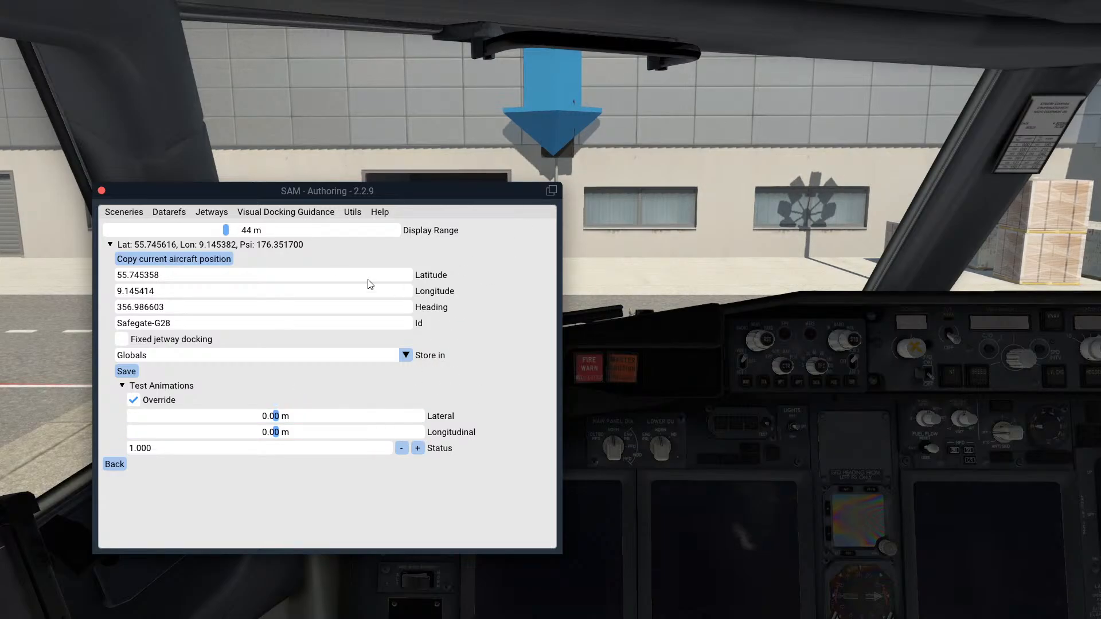
# Widen the display range to 364 m and inspect the docking display and the stand surroundings from the cockpit
pyautogui.moveTo(226, 230); pyautogui.dragTo(292, 230)
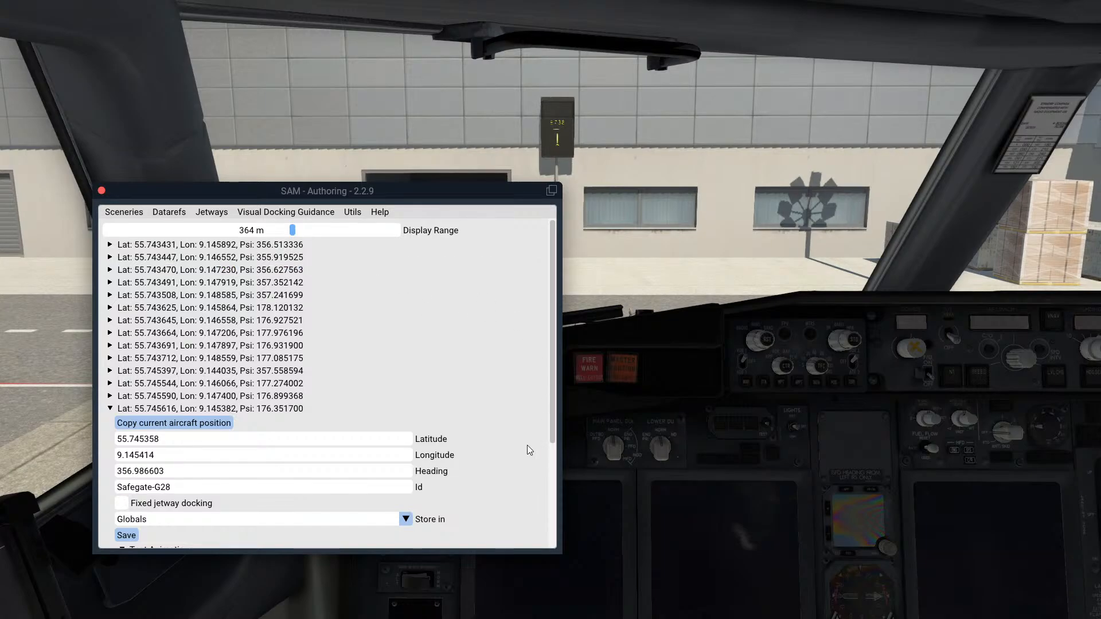
pyautogui.scroll(5, 582, 119)
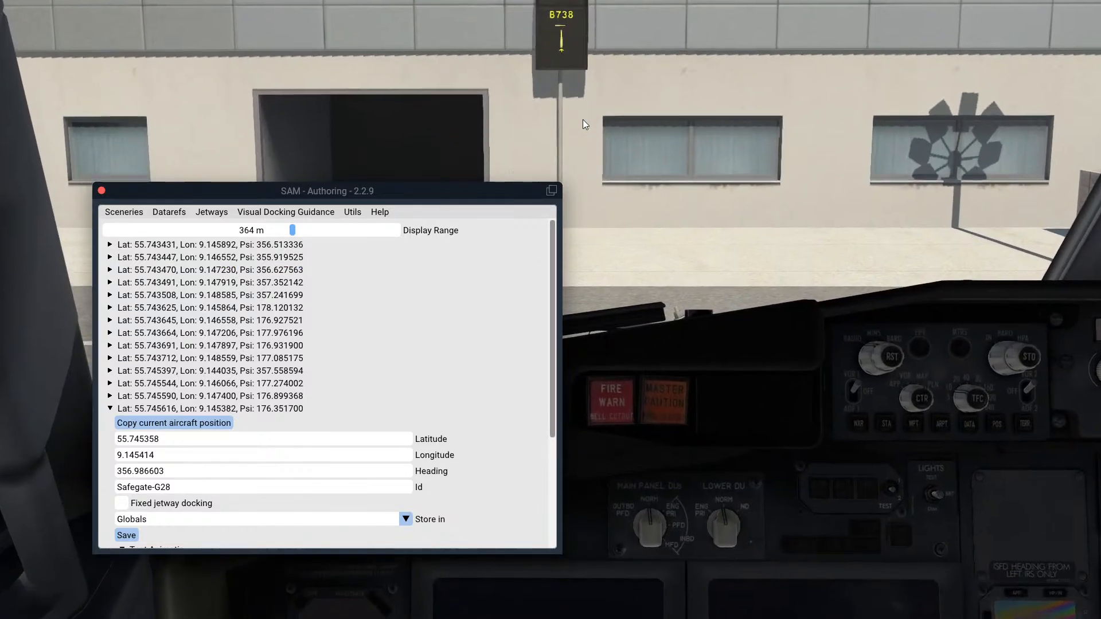
pyautogui.moveTo(608, 115); pyautogui.dragTo(617, 79, button='right')
pyautogui.moveTo(550, 310); pyautogui.dragTo(455, 304, button='right')
pyautogui.moveTo(462, 302); pyautogui.dragTo(598, 300, button='right')
pyautogui.moveTo(710, 340); pyautogui.dragTo(597, 349, button='right')
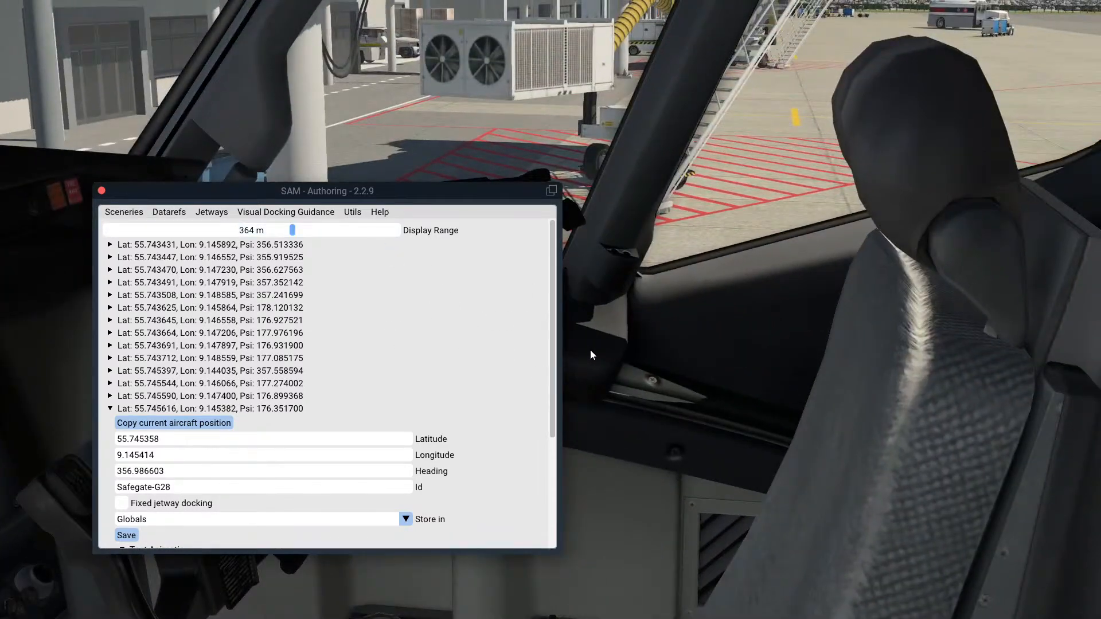
# Place the Authoring window beside the docking display and set the test lateral and longitudinal offsets to 14.07 m
pyautogui.moveTo(280, 192); pyautogui.dragTo(101, 503)
pyautogui.moveTo(766, 351); pyautogui.dragTo(515, 304, button='right')
pyautogui.moveTo(242, 532); pyautogui.dragTo(268, 190)
pyautogui.scroll(-6, 381, 312)
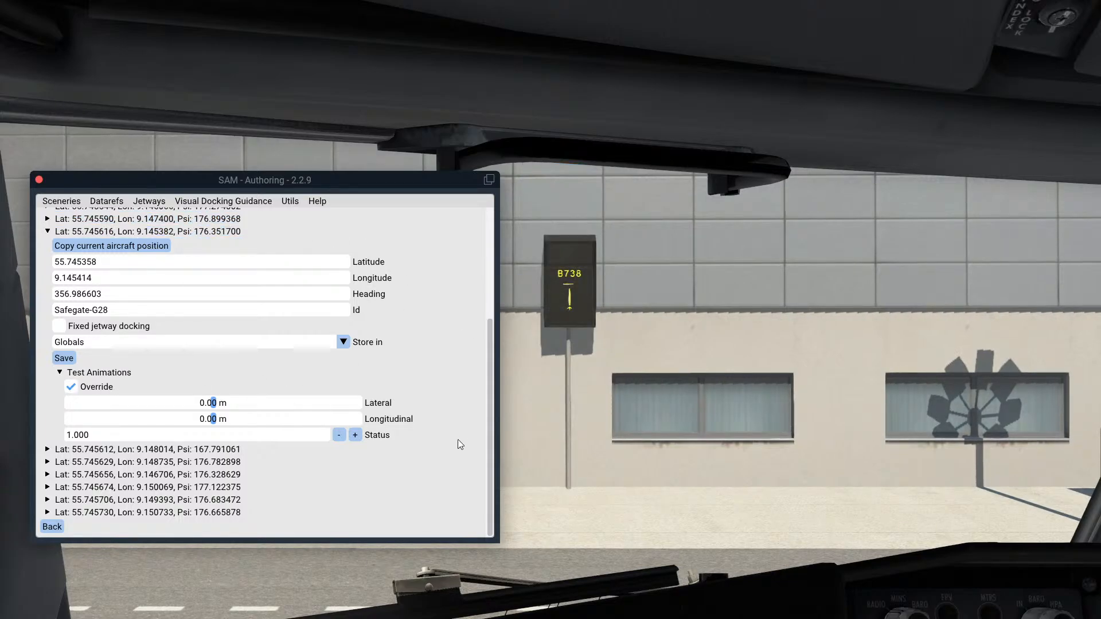
pyautogui.moveTo(213, 419); pyautogui.dragTo(319, 419)
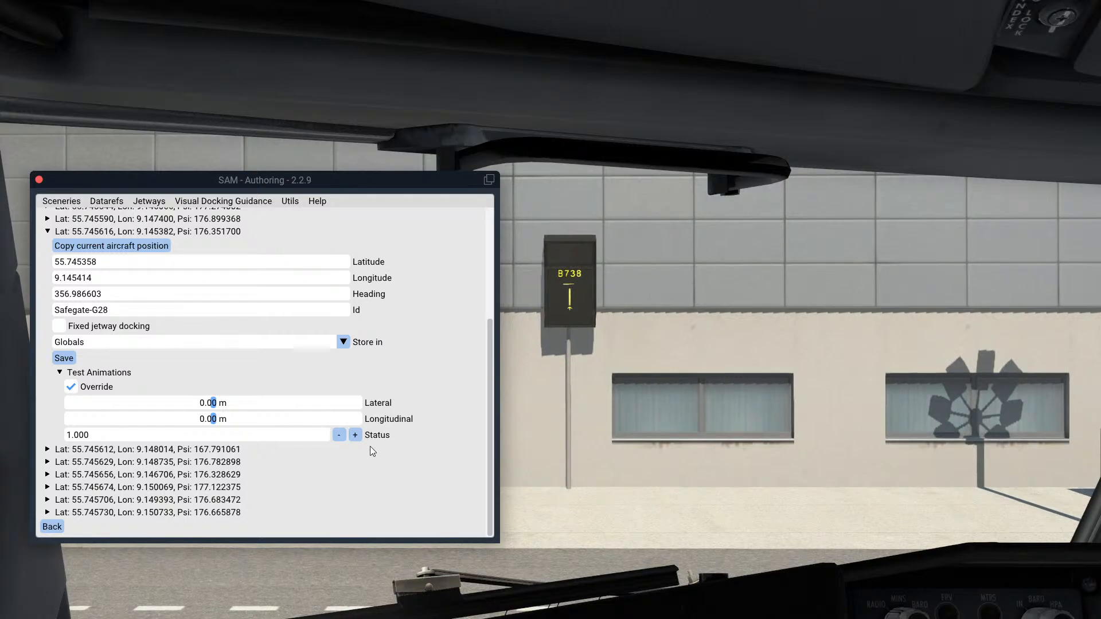
pyautogui.moveTo(217, 421); pyautogui.dragTo(315, 404)
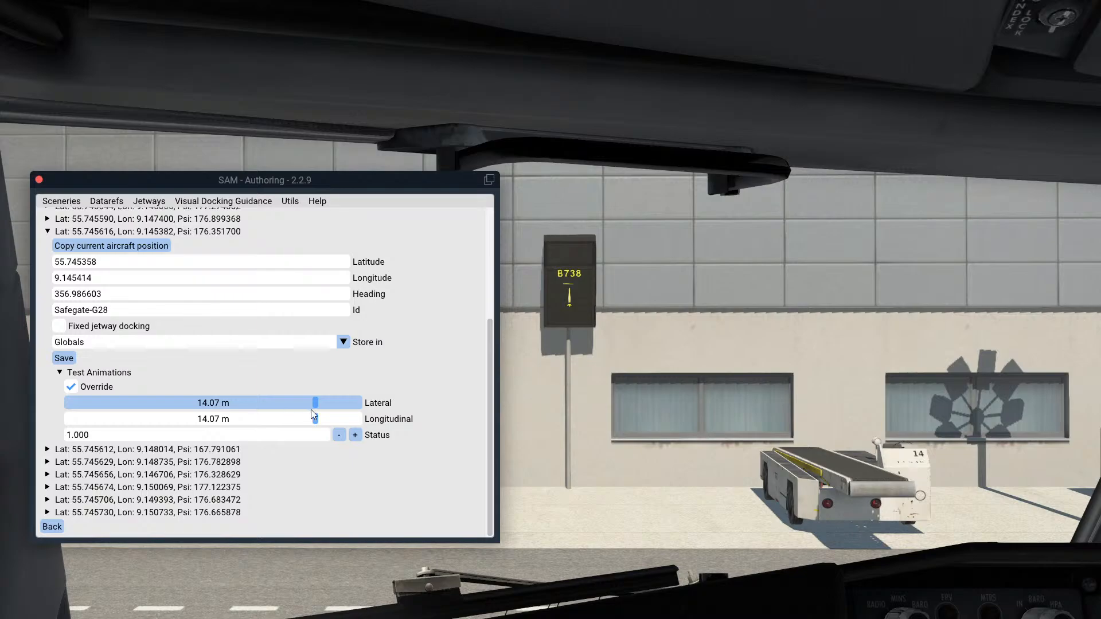
# Set the lateral test offset of Safegate-G28 to about -0.24 m and save the docking guidance
pyautogui.moveTo(322, 405); pyautogui.dragTo(213, 401)
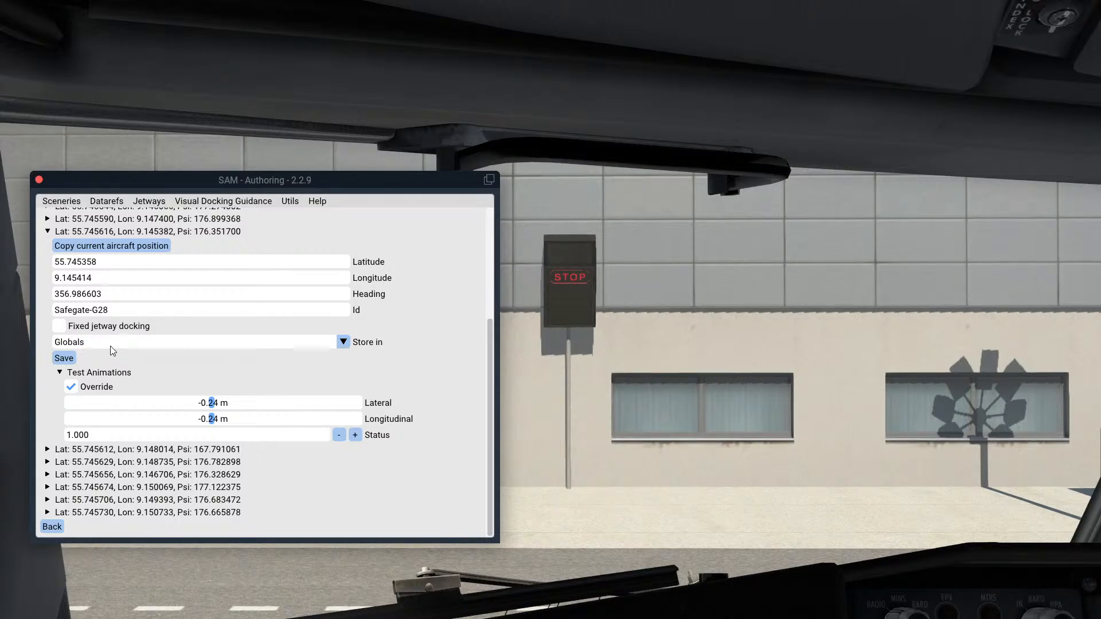
pyautogui.click(63, 358)
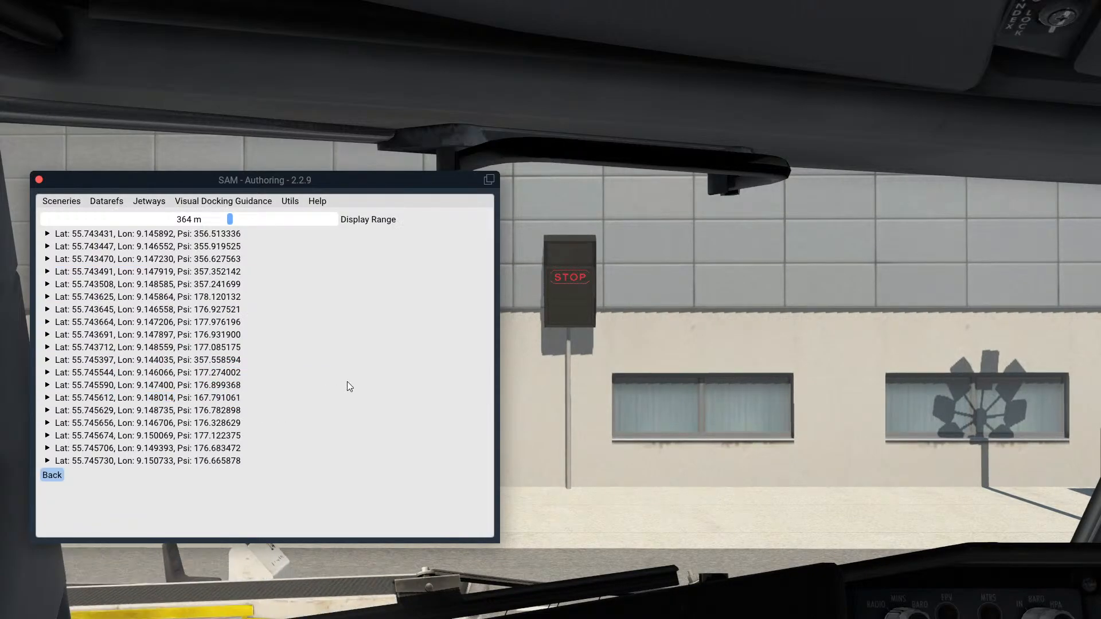
# Reduce the display range to 32 m, then list the saved docking guidances for editing with the range widened to 1375 m
pyautogui.moveTo(230, 219); pyautogui.dragTo(155, 220)
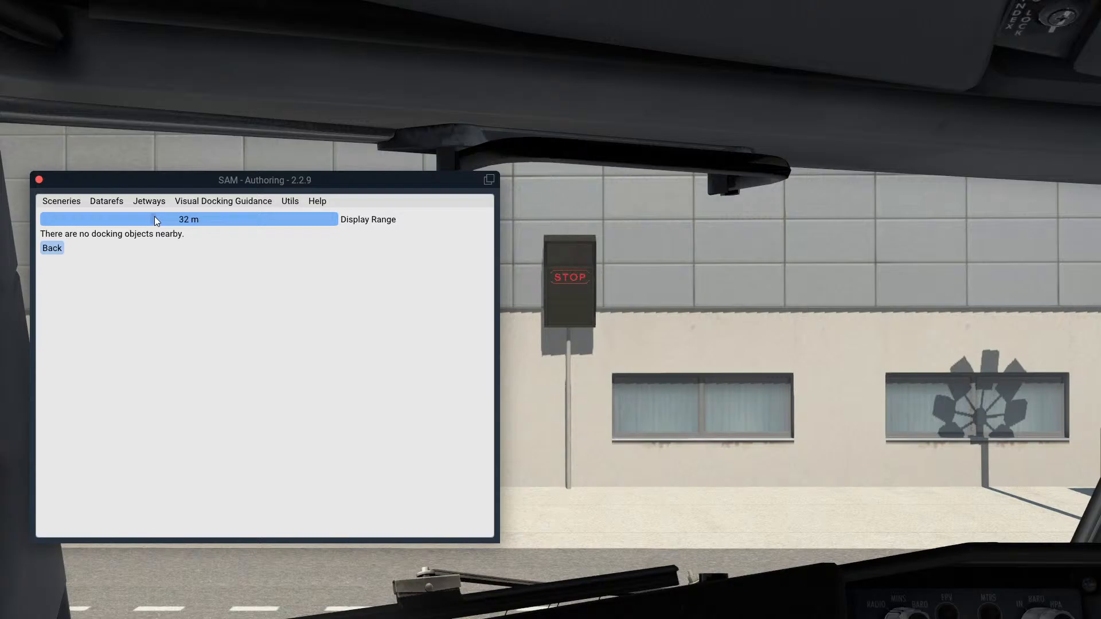
pyautogui.click(241, 201)
pyautogui.click(232, 229)
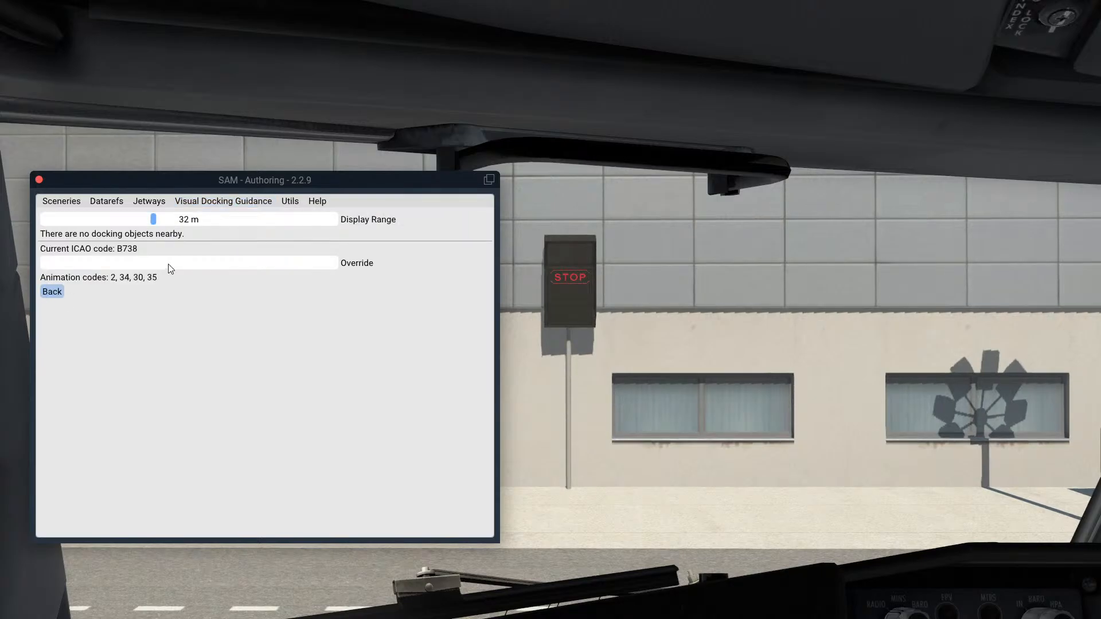
pyautogui.moveTo(155, 220); pyautogui.dragTo(233, 222)
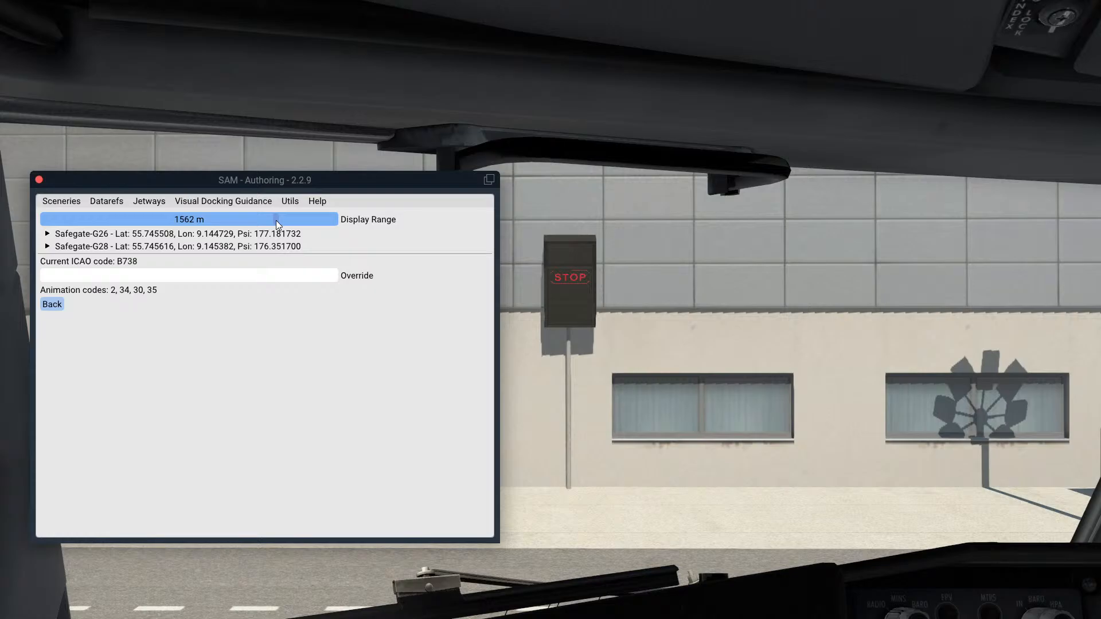
pyautogui.moveTo(276, 220); pyautogui.dragTo(272, 220)
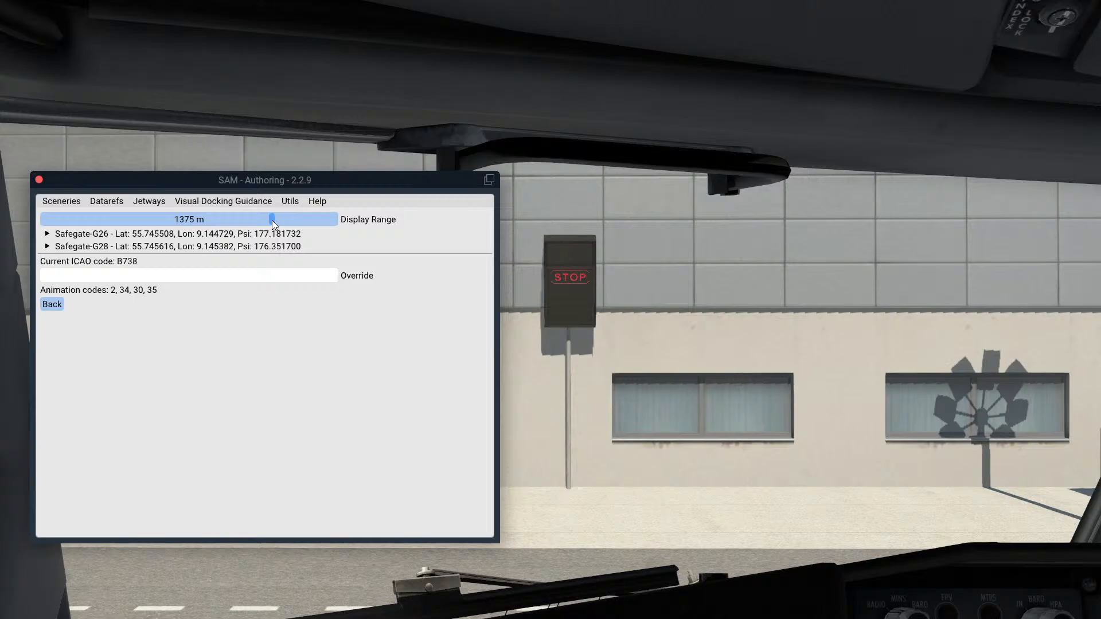
# Check the Billund stands in WorldEditor, return to the simulator and widen the docking guidance display range to 9643 m
pyautogui.hotkey('alt', 'Tab')
pyautogui.moveTo(454, 293); pyautogui.dragTo(532, 344, button='right')
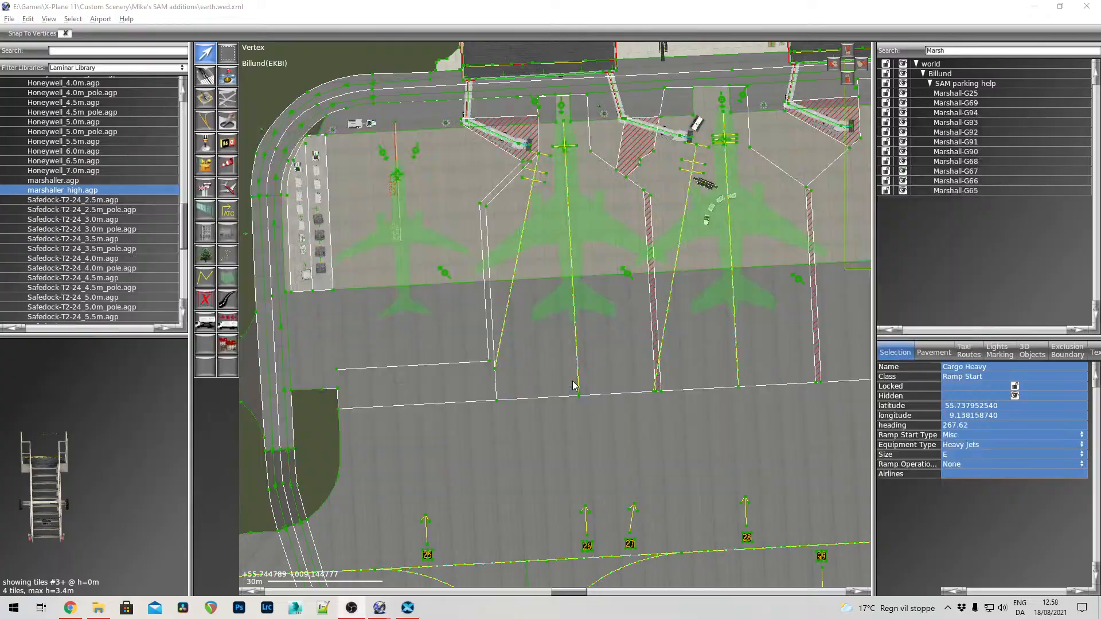
pyautogui.hotkey('alt', 'Tab')
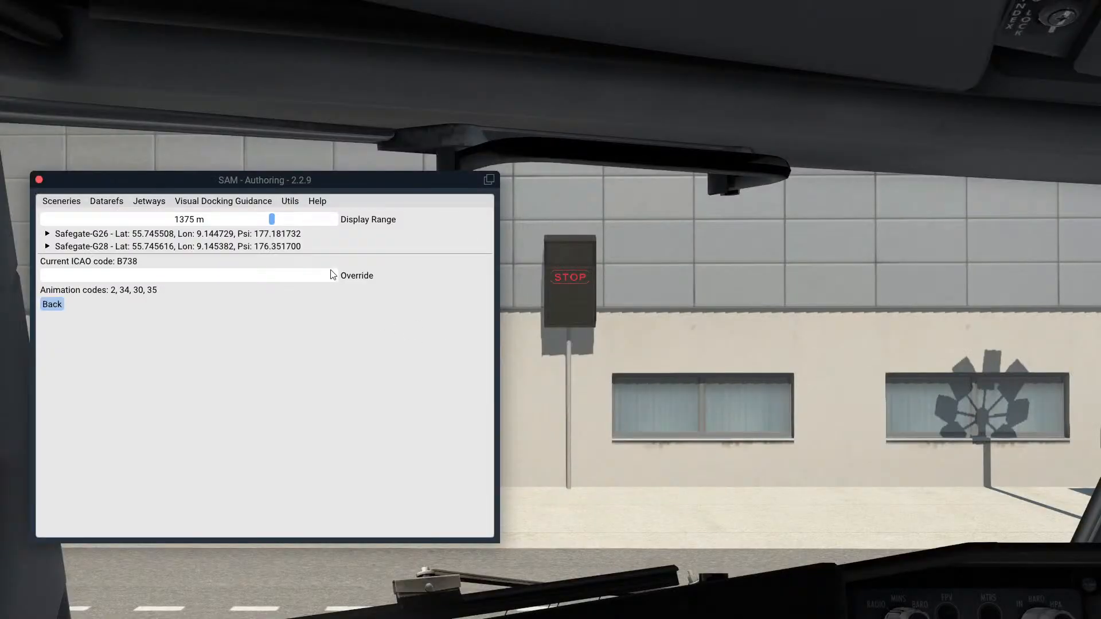
pyautogui.moveTo(278, 219); pyautogui.dragTo(332, 219)
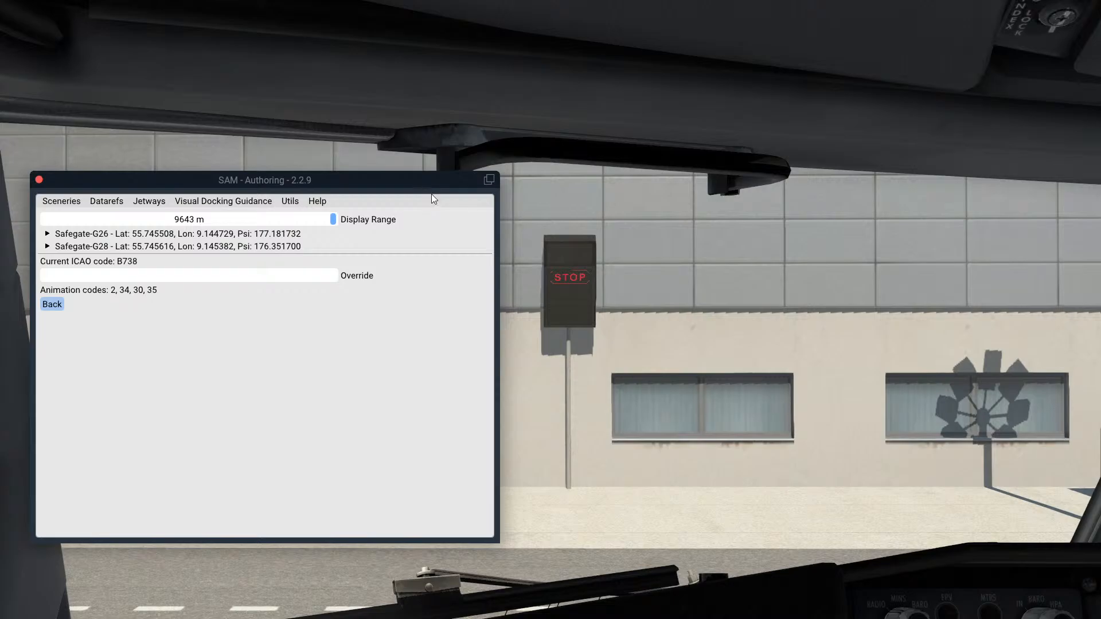
# Start a new flight with the ToLiSs A321 V1.3 Hi Def at Gate 25 of Billund
pyautogui.click(1033, 9)
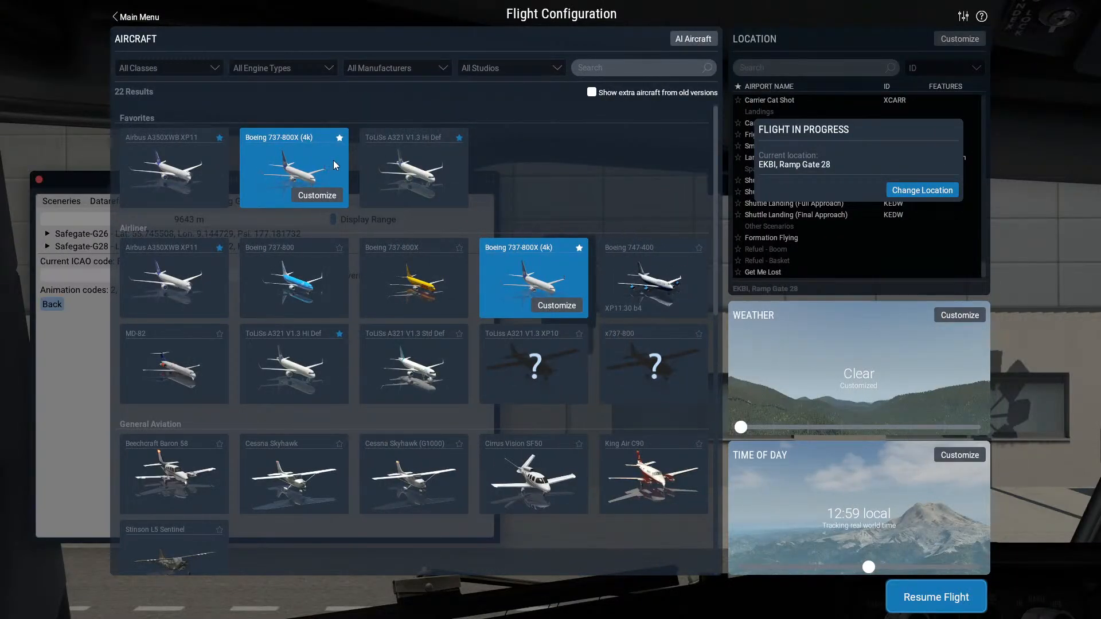
pyautogui.click(392, 160)
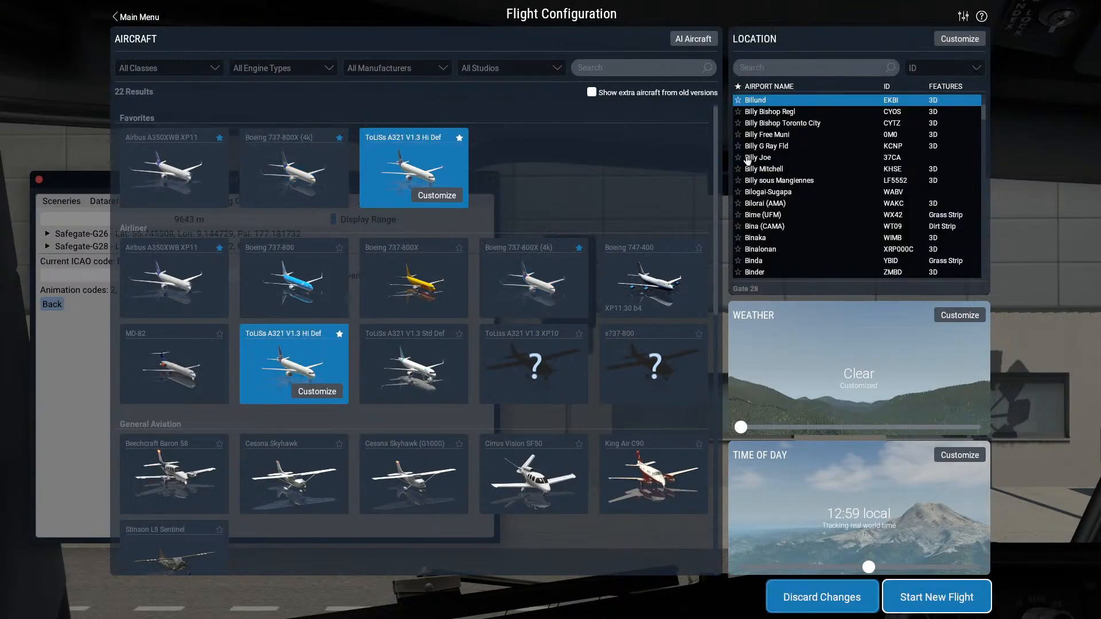
pyautogui.click(962, 41)
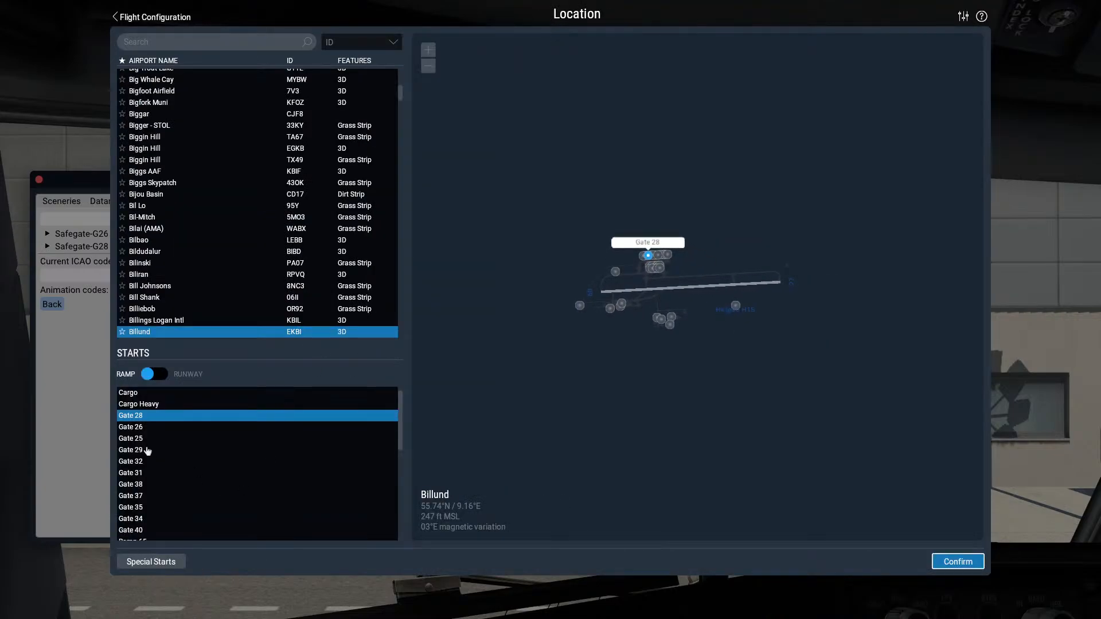
pyautogui.click(164, 439)
pyautogui.click(958, 561)
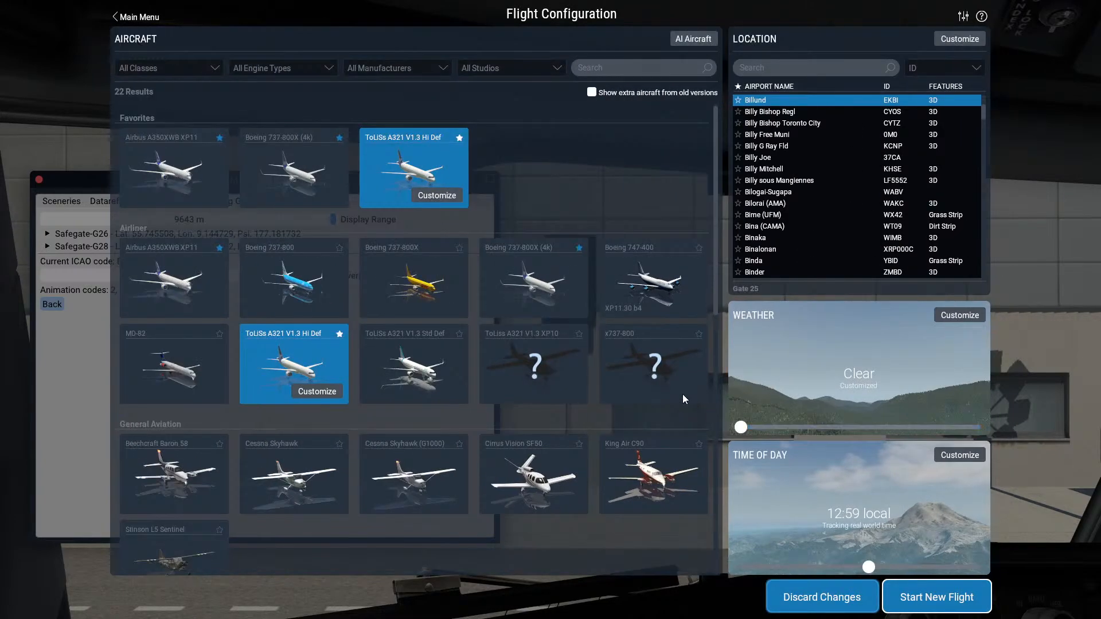
pyautogui.click(930, 600)
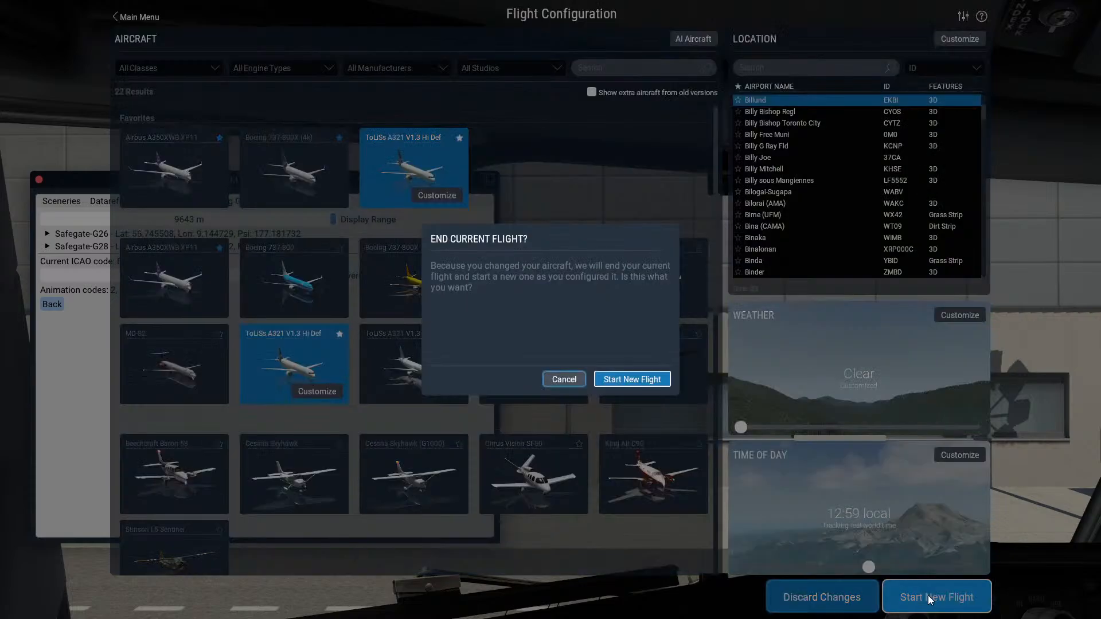
pyautogui.click(625, 378)
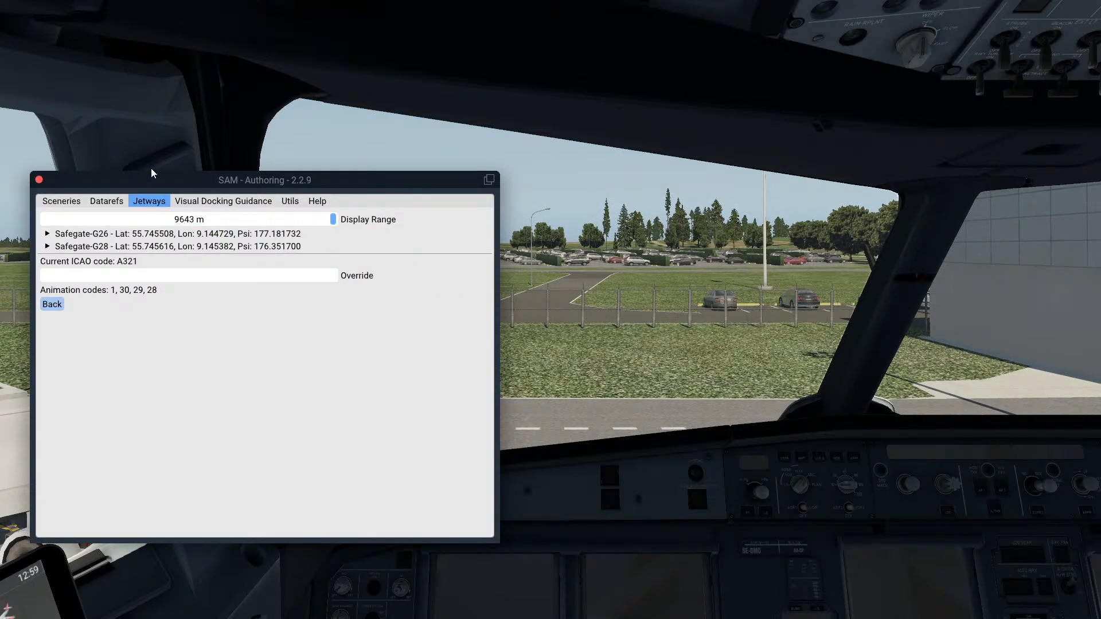
# Start adding a docking guidance, narrow the display range to 38 m and expand the object at latitude 55.745397, longitude 9.144035
pyautogui.moveTo(115, 190); pyautogui.dragTo(391, 161)
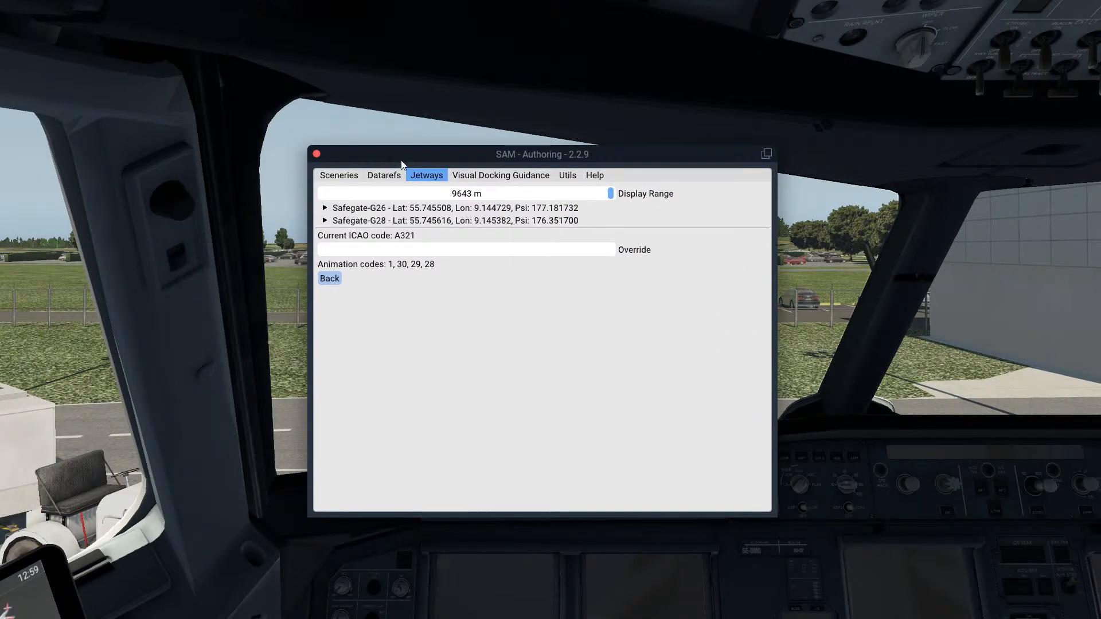
pyautogui.moveTo(610, 195); pyautogui.dragTo(728, 243)
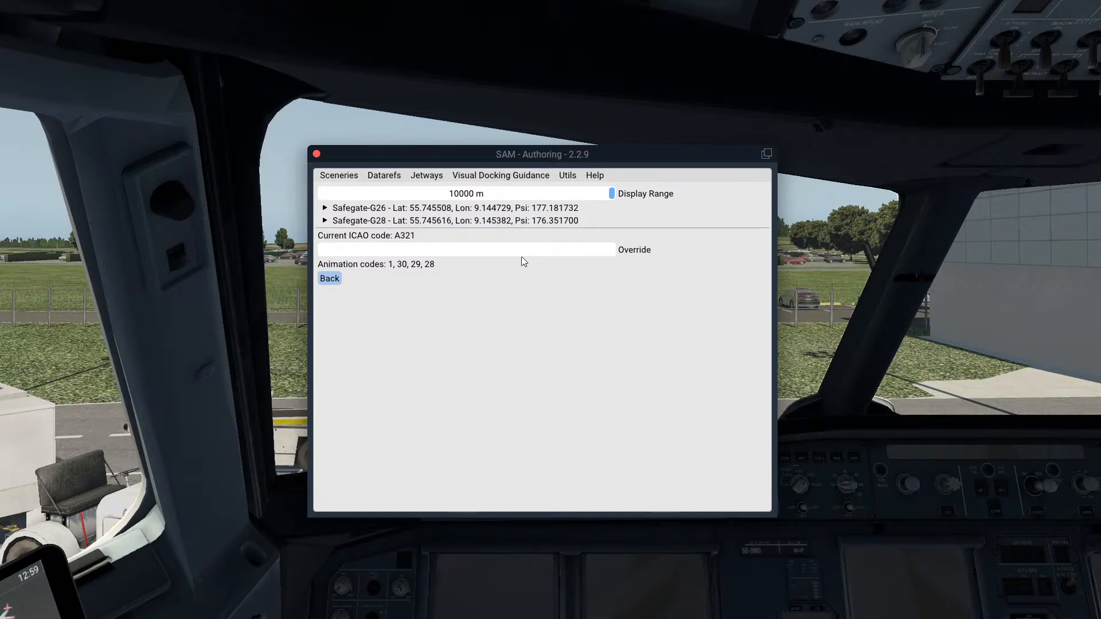
pyautogui.click(517, 176)
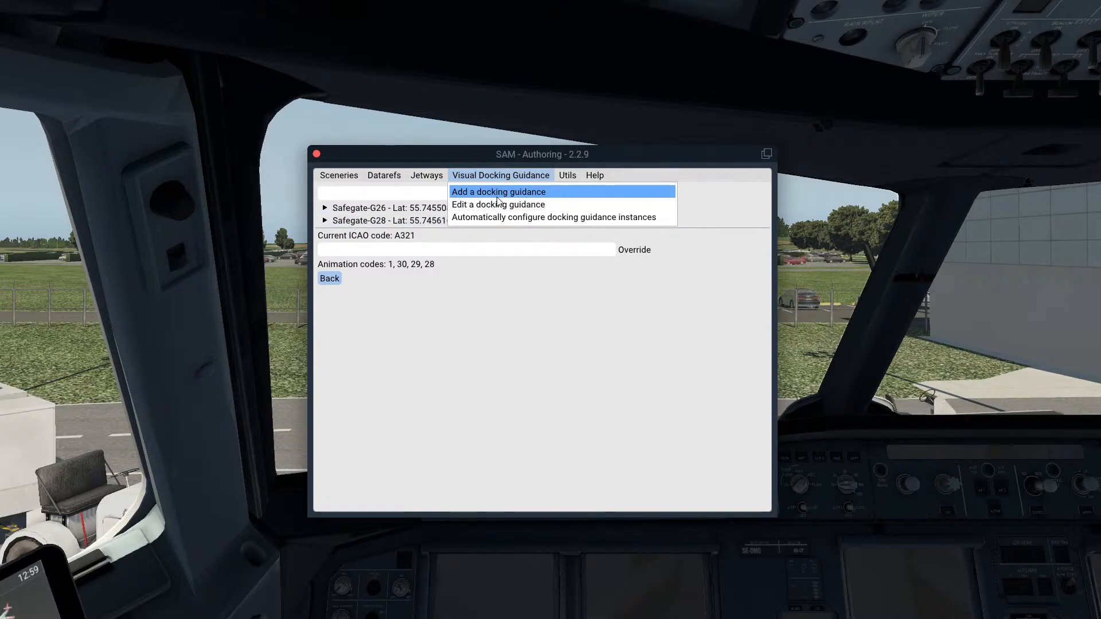
pyautogui.click(499, 192)
pyautogui.moveTo(500, 195); pyautogui.dragTo(438, 192)
pyautogui.click(424, 210)
pyautogui.moveTo(556, 159); pyautogui.dragTo(825, 163)
# Copy the current aircraft position into the docking guidance, set its Id to Marshall-G25 and check that name in WorldEditor
pyautogui.click(821, 231)
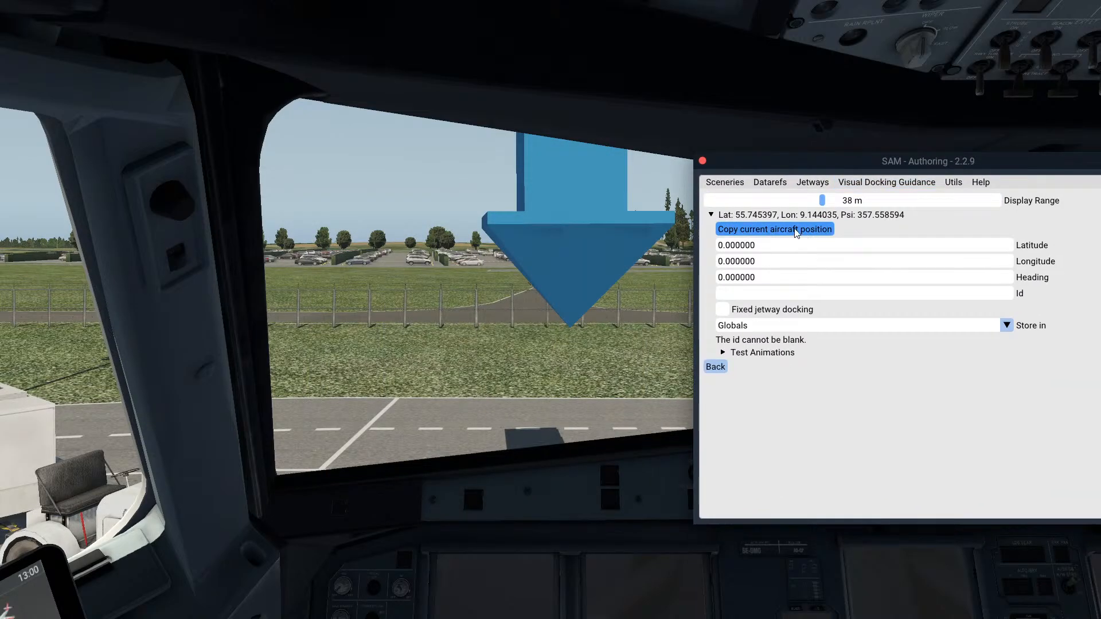
pyautogui.click(761, 283)
pyautogui.click(763, 290)
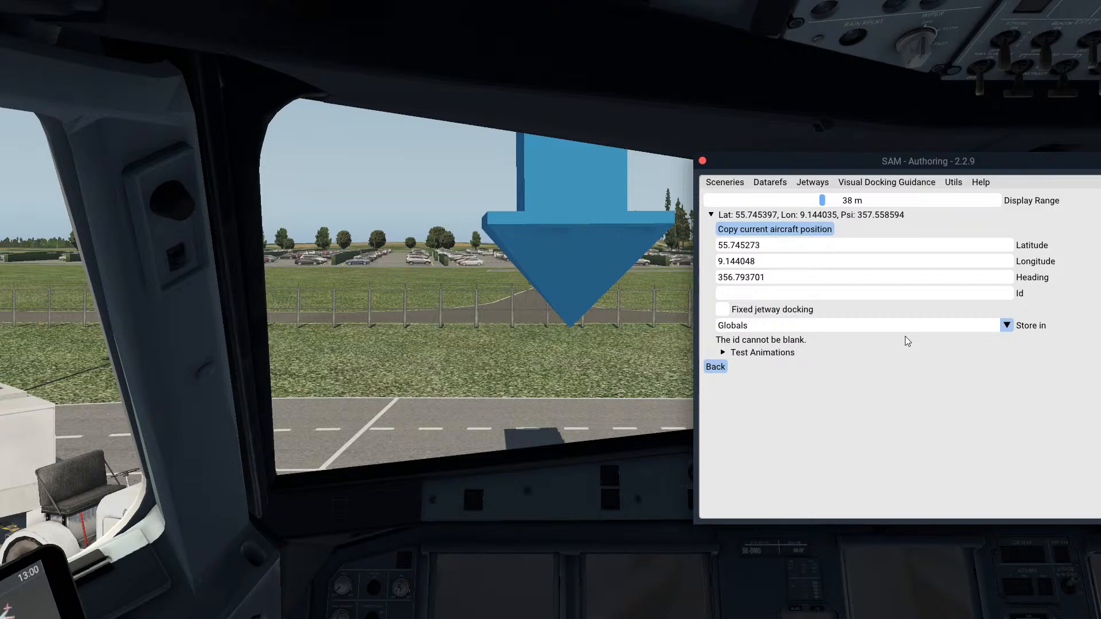
pyautogui.write('Marsgh')
pyautogui.press('BackSpace')
pyautogui.press('BackSpace')
pyautogui.write('hall-G25')
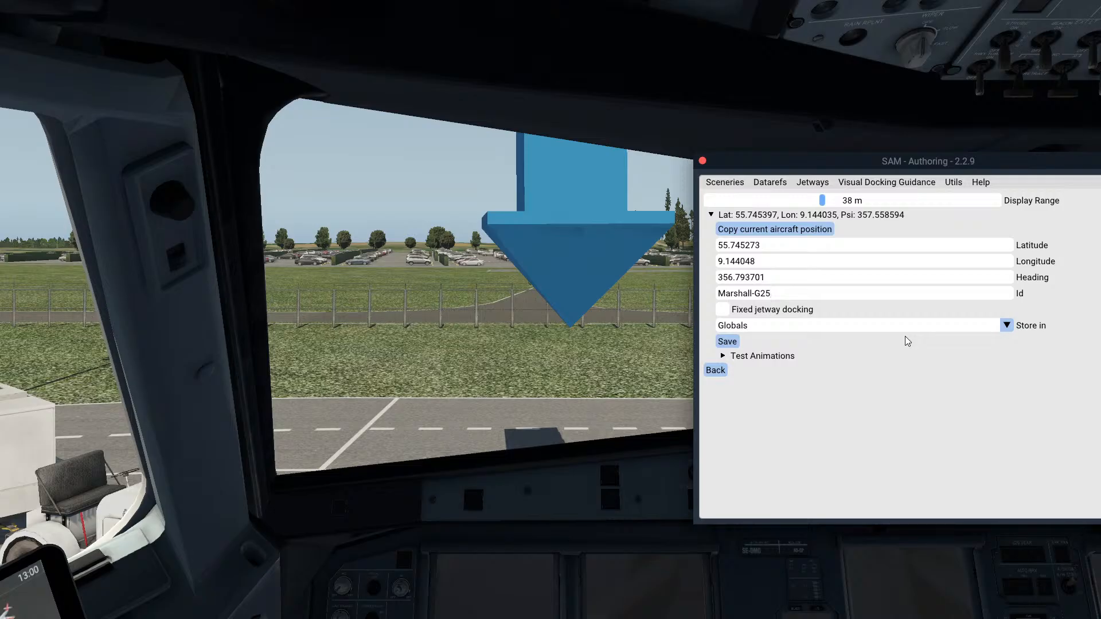
pyautogui.hotkey('alt', 'Tab')
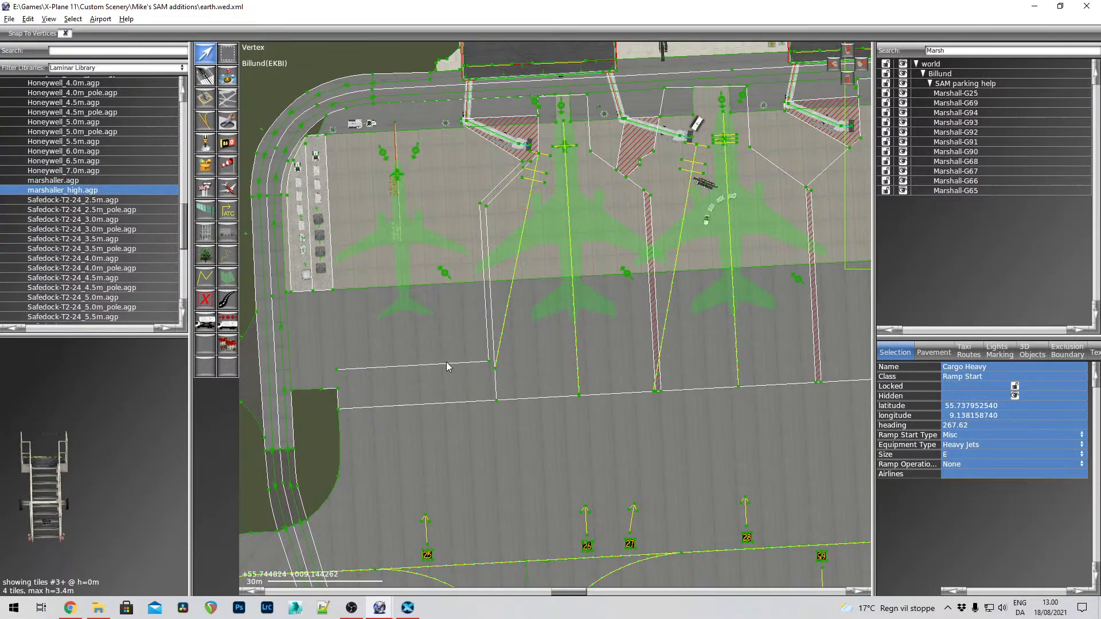
pyautogui.hotkey('alt', 'Tab')
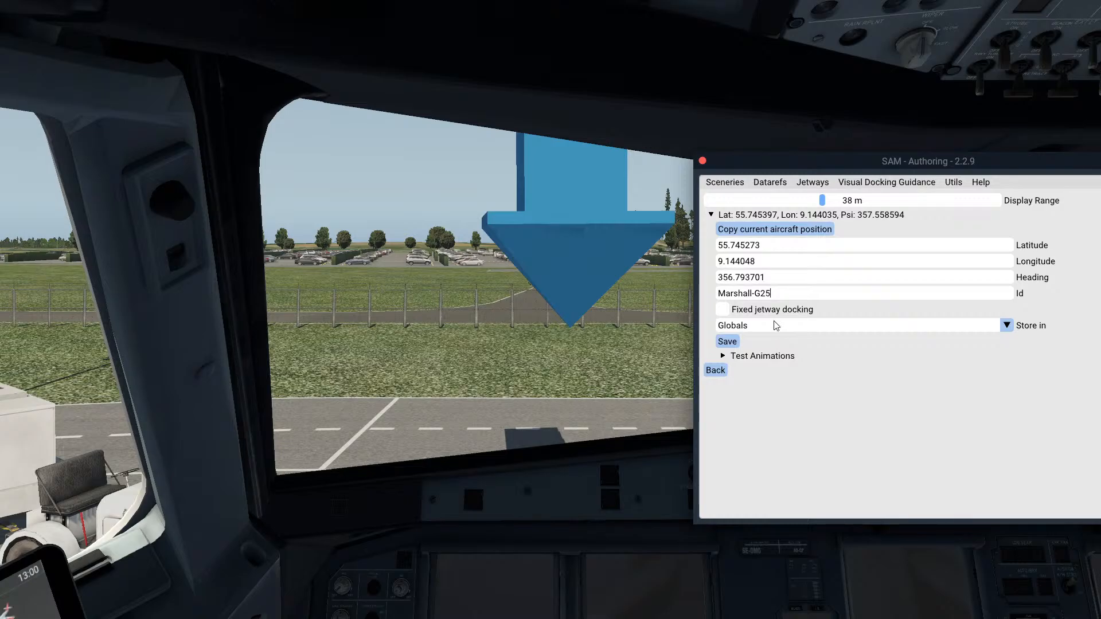
# Override the test animations of Marshall-G25 and test the marshaller with status 1.000 and 0.00 m longitudinal offset
pyautogui.click(815, 357)
pyautogui.click(735, 370)
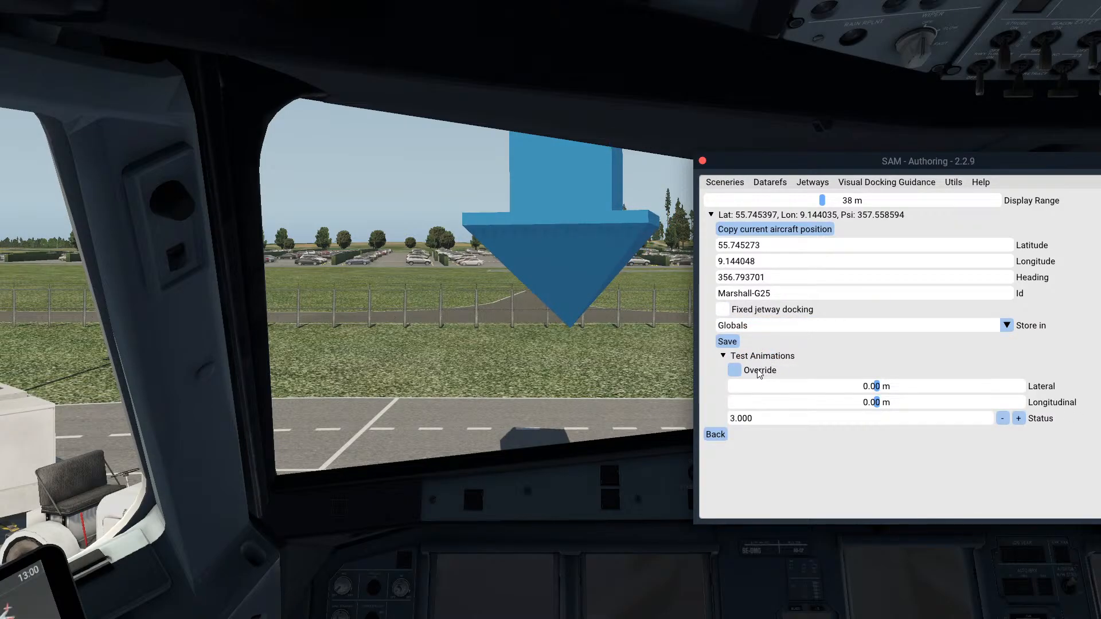
pyautogui.click(1019, 418)
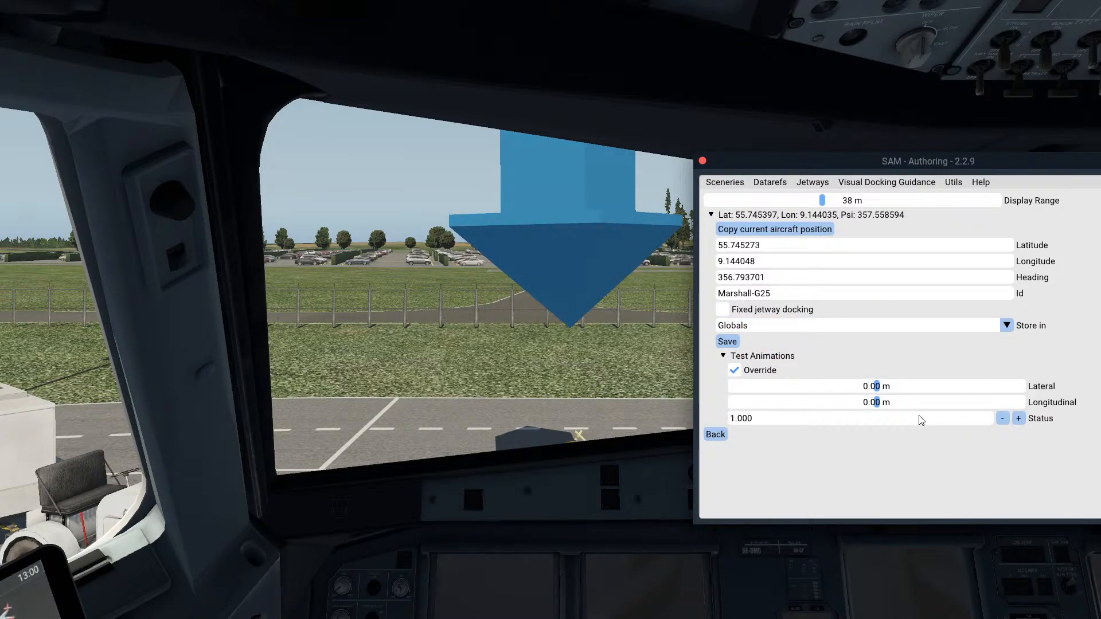
pyautogui.moveTo(921, 402); pyautogui.dragTo(884, 407)
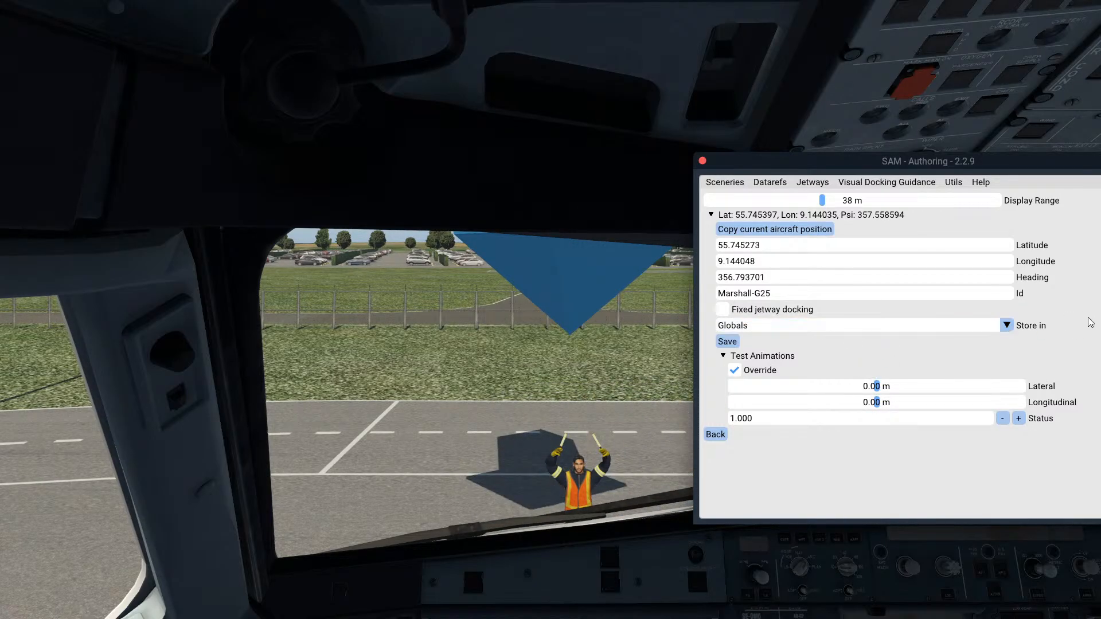
# Turn off the test animation override and save the Marshall-G25 docking guidance
pyautogui.click(735, 343)
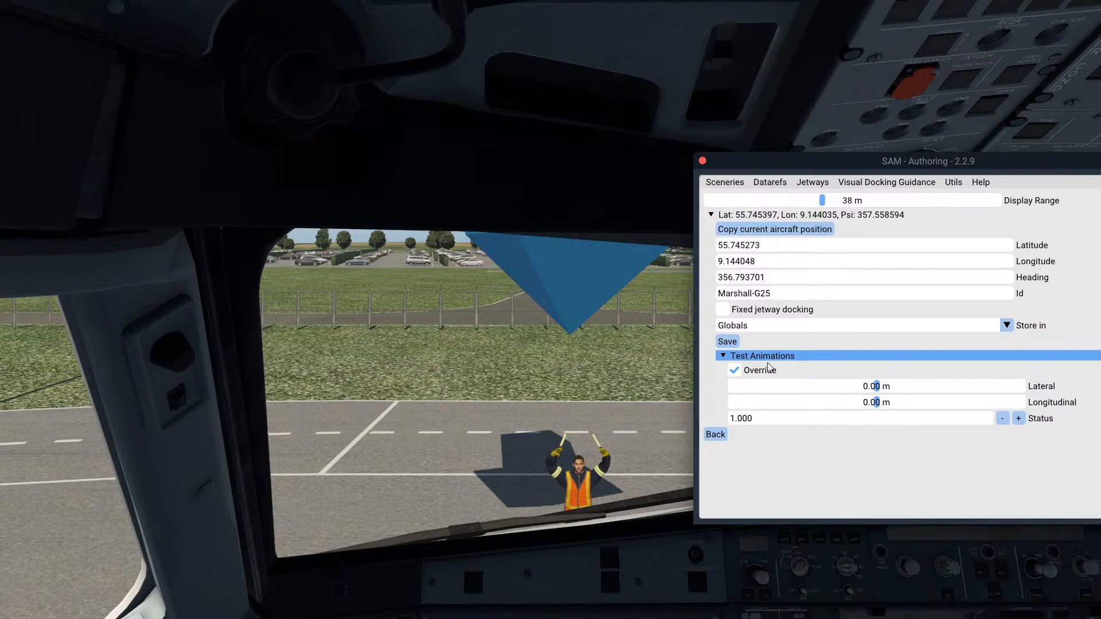
pyautogui.click(734, 370)
pyautogui.click(729, 342)
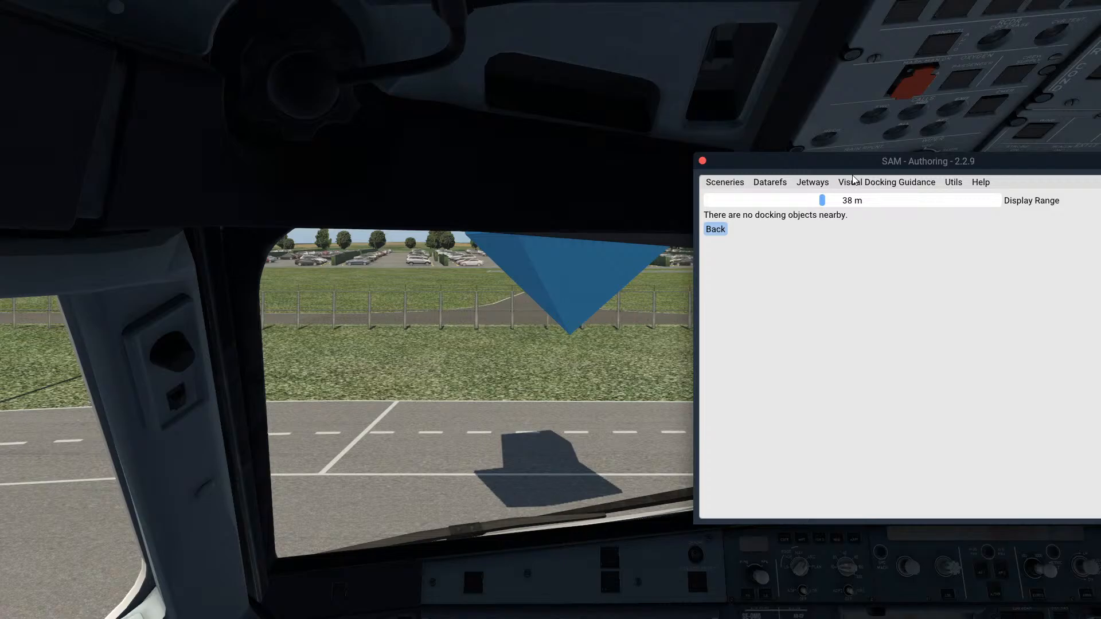
# List the saved docking guidances for editing and set the display range to 40 m to check Marshall-G25
pyautogui.click(887, 182)
pyautogui.click(849, 211)
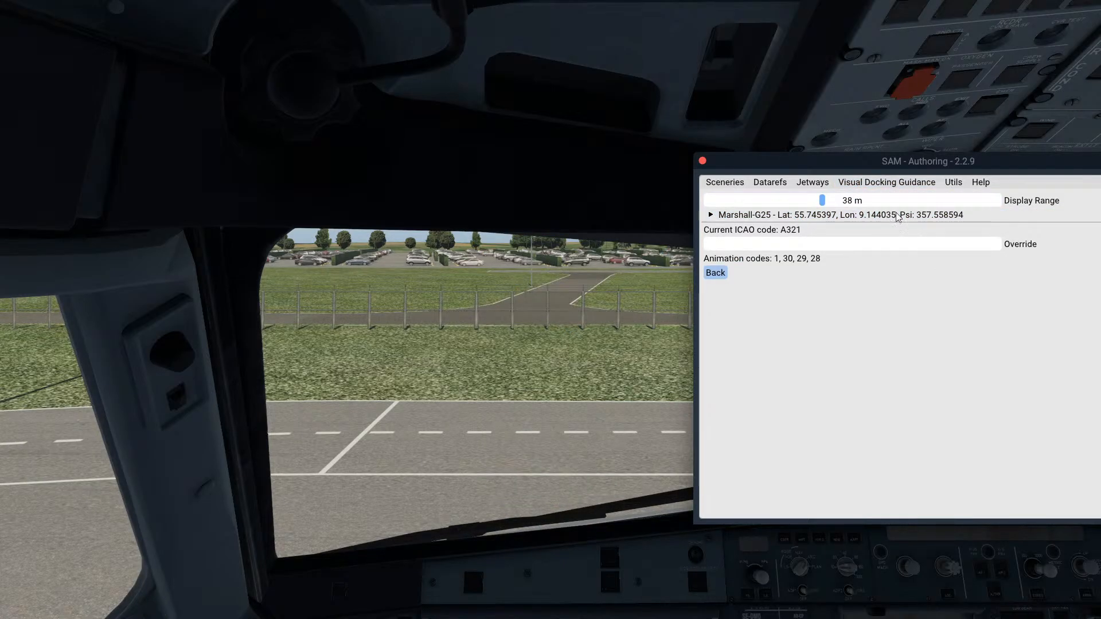
pyautogui.moveTo(859, 201); pyautogui.dragTo(827, 205)
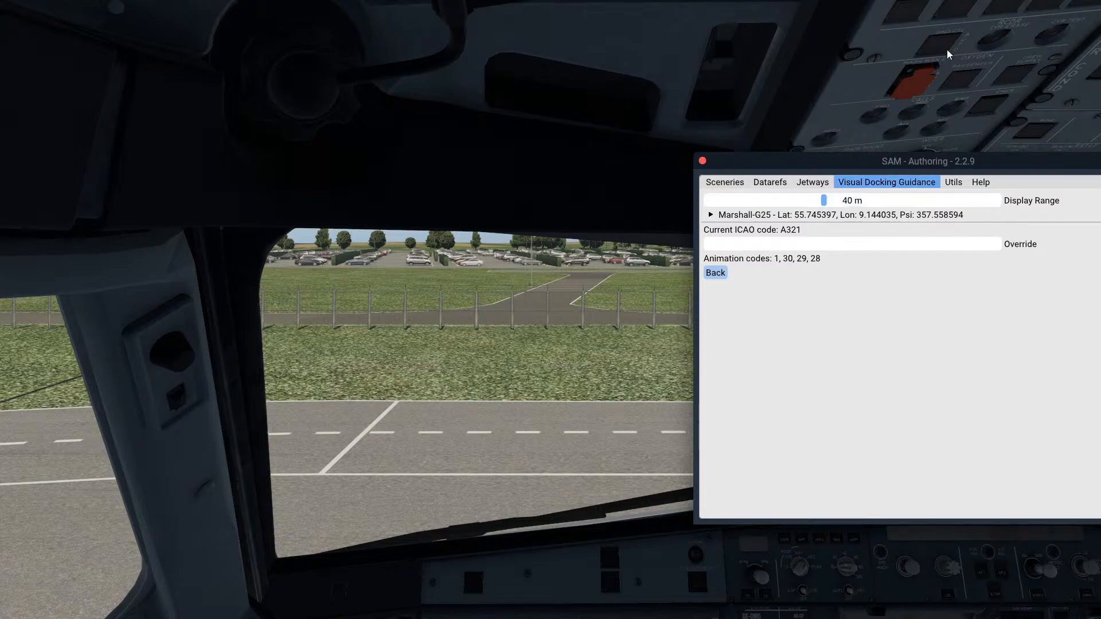
# Change the flight location to Gate 29 at Billund and start a new flight there
pyautogui.click(1026, 10)
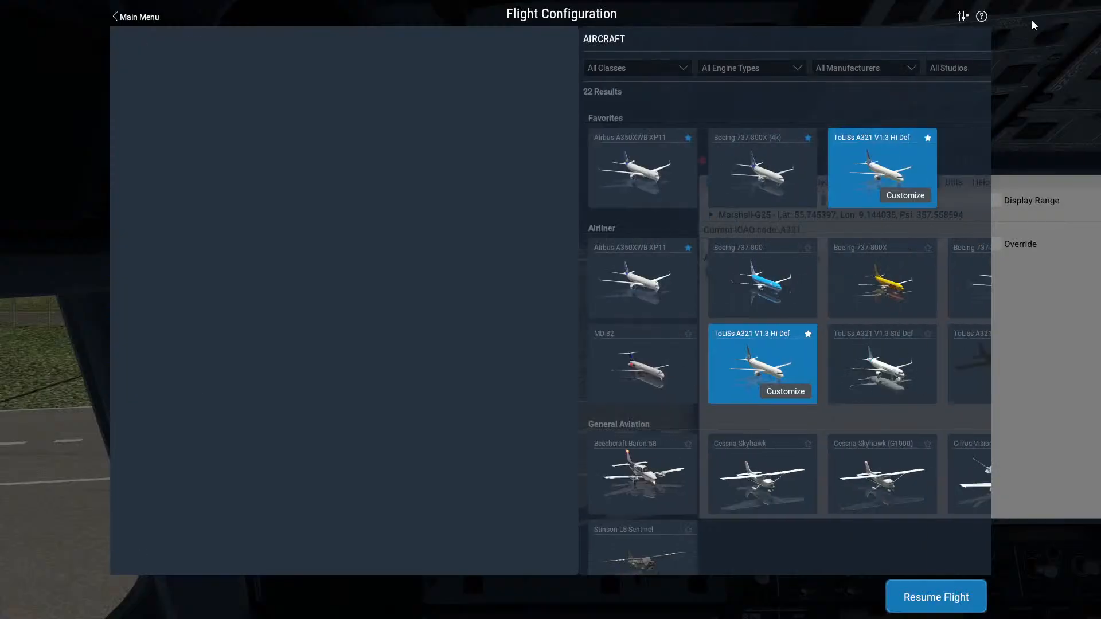
pyautogui.click(921, 191)
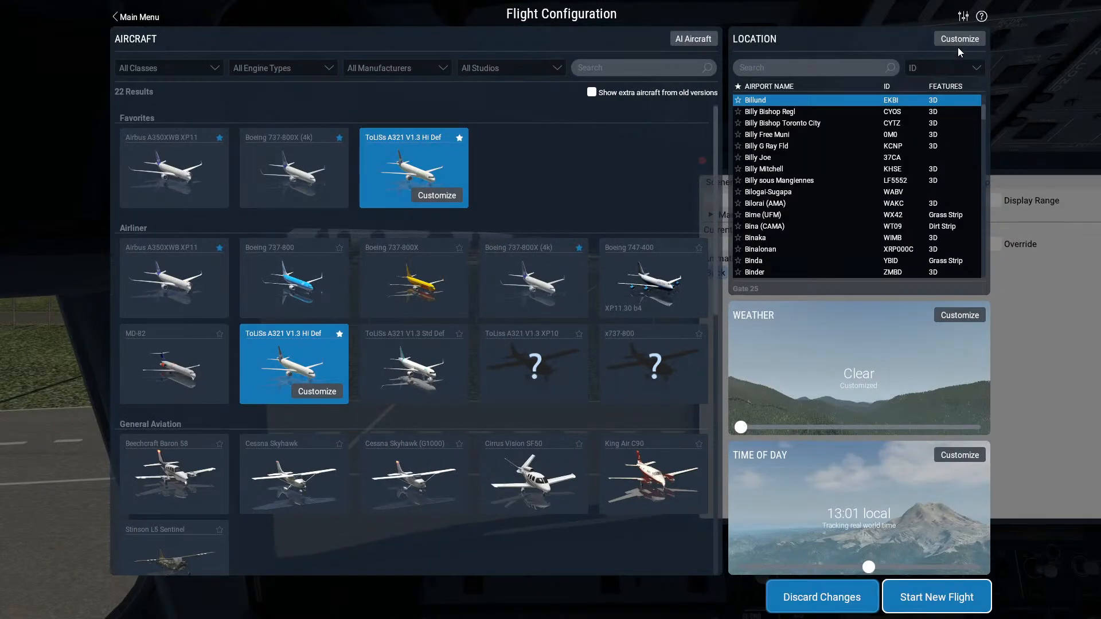
pyautogui.click(958, 40)
pyautogui.scroll(5, 645, 224)
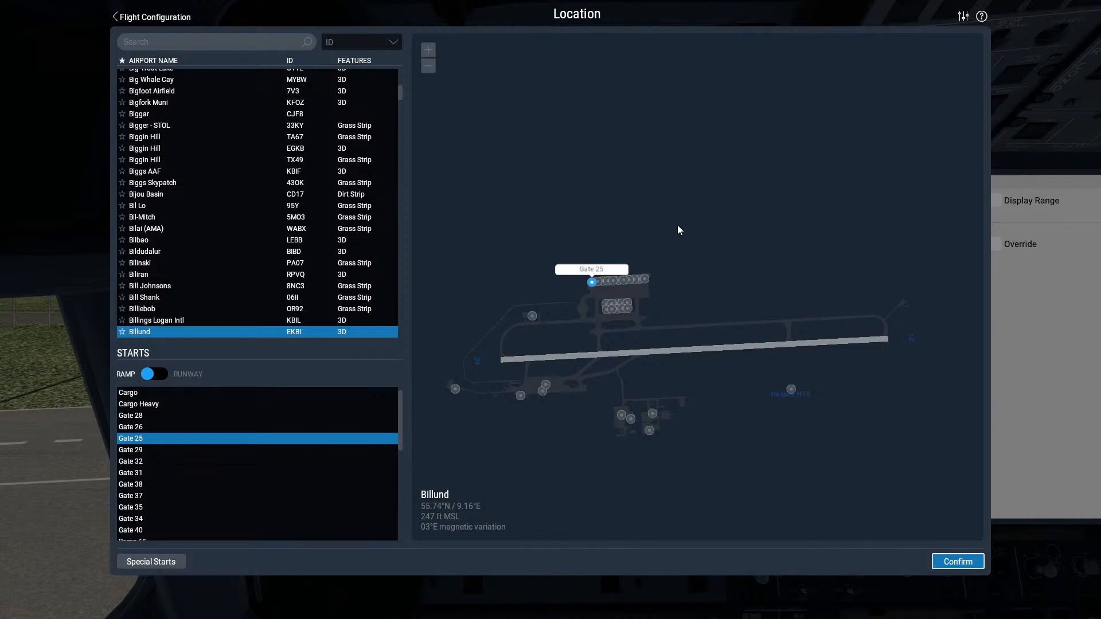
pyautogui.scroll(3, 656, 236)
pyautogui.moveTo(576, 306); pyautogui.dragTo(731, 165)
pyautogui.click(582, 269)
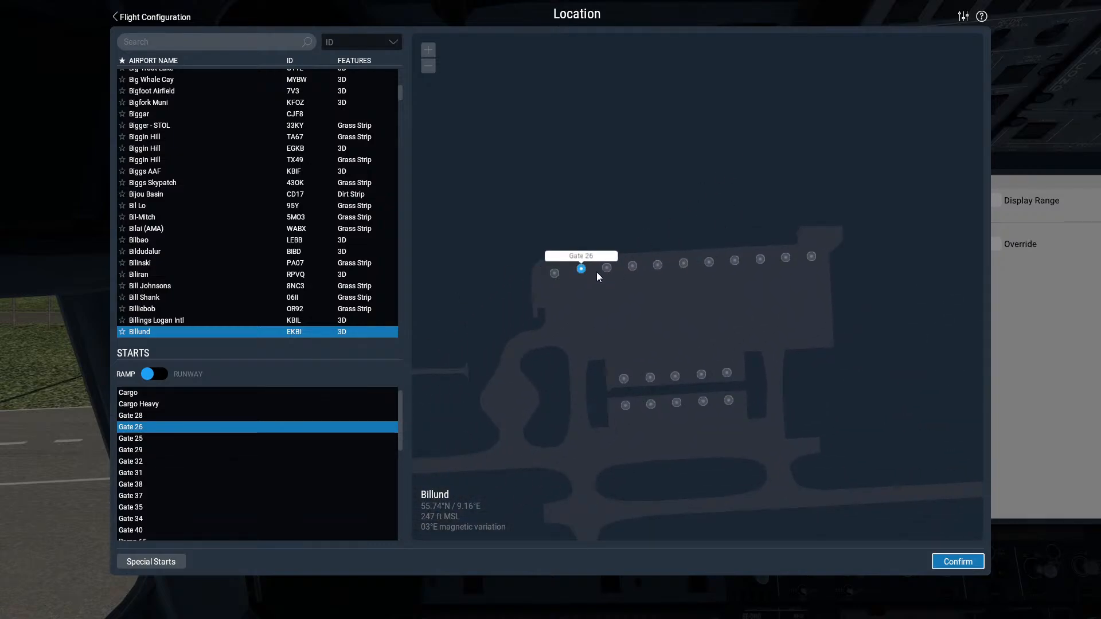
pyautogui.click(606, 269)
pyautogui.click(632, 268)
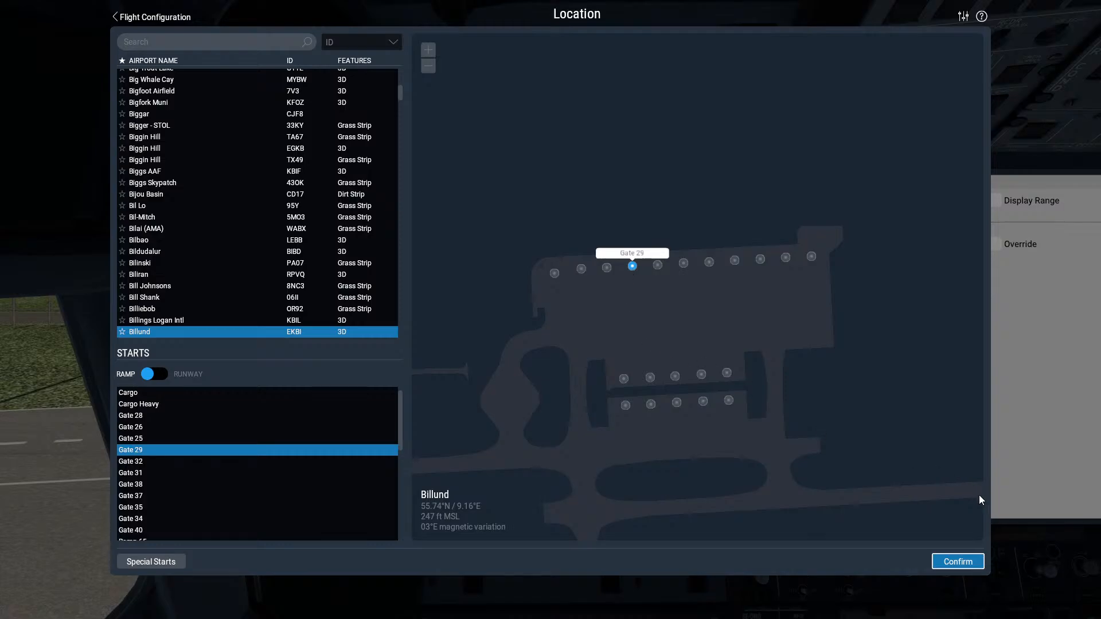
pyautogui.click(969, 560)
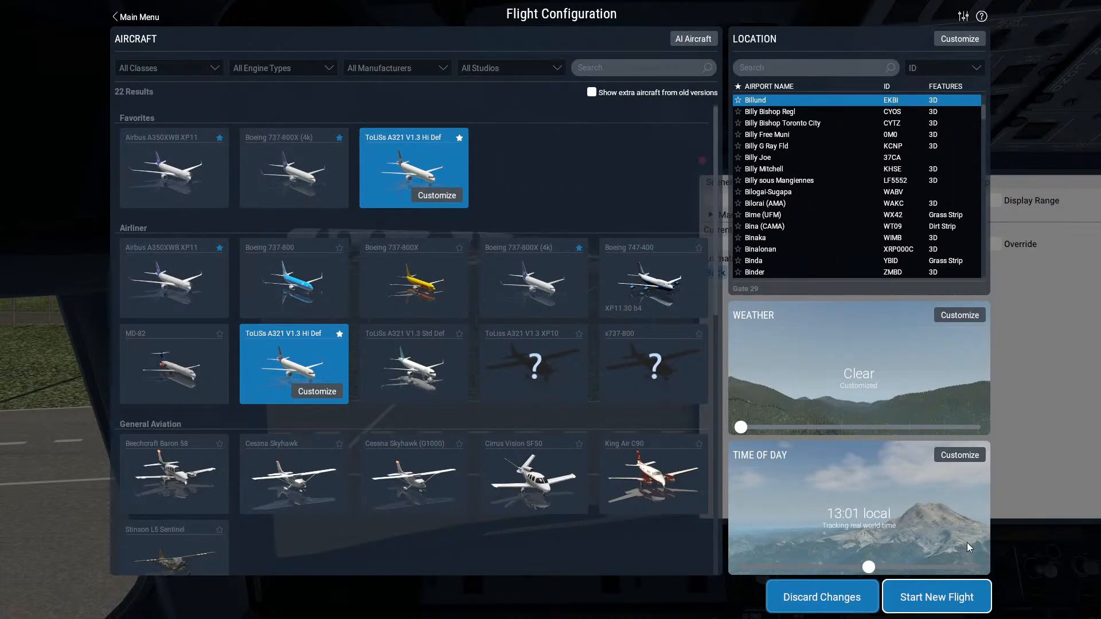
pyautogui.click(940, 597)
pyautogui.click(659, 381)
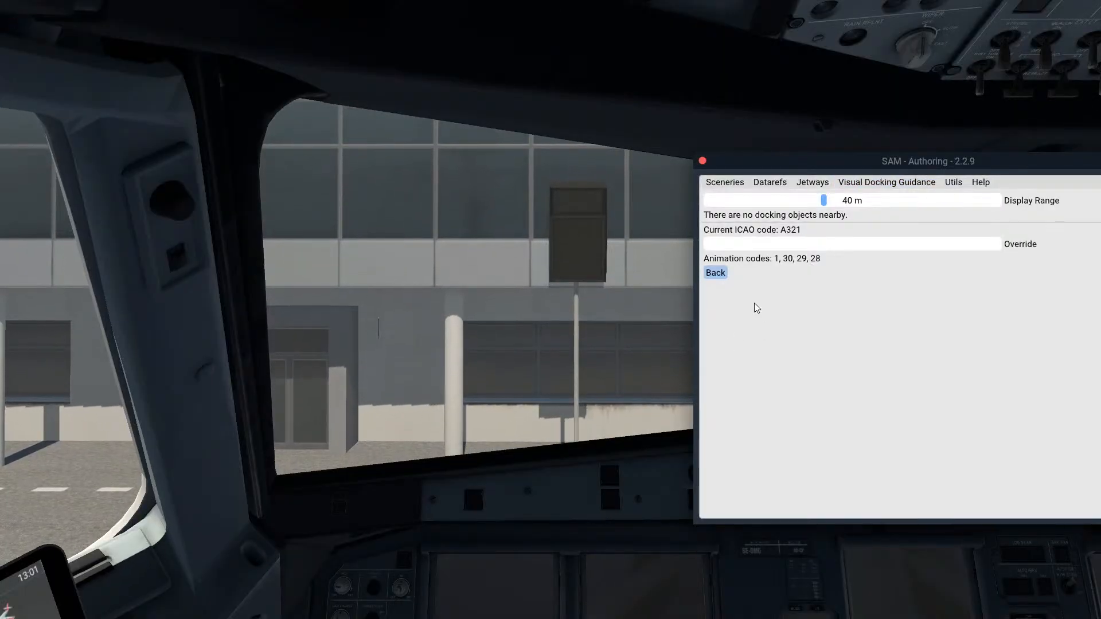
# Add a docking guidance for the docking object at Gate 29 and copy the current aircraft position into it
pyautogui.click(884, 182)
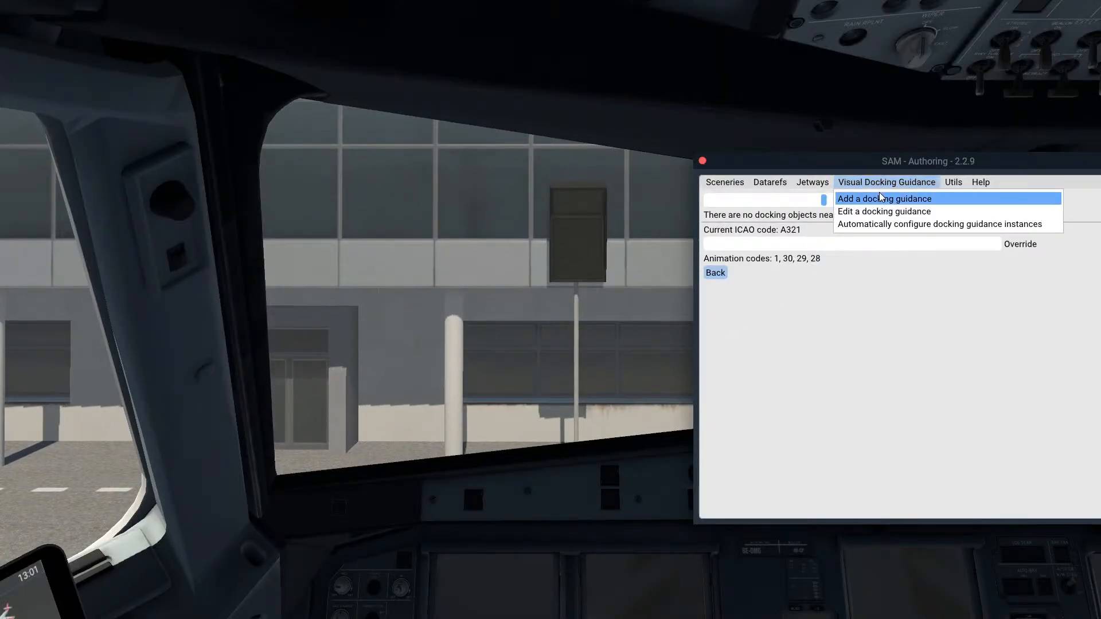
pyautogui.click(886, 209)
pyautogui.click(890, 184)
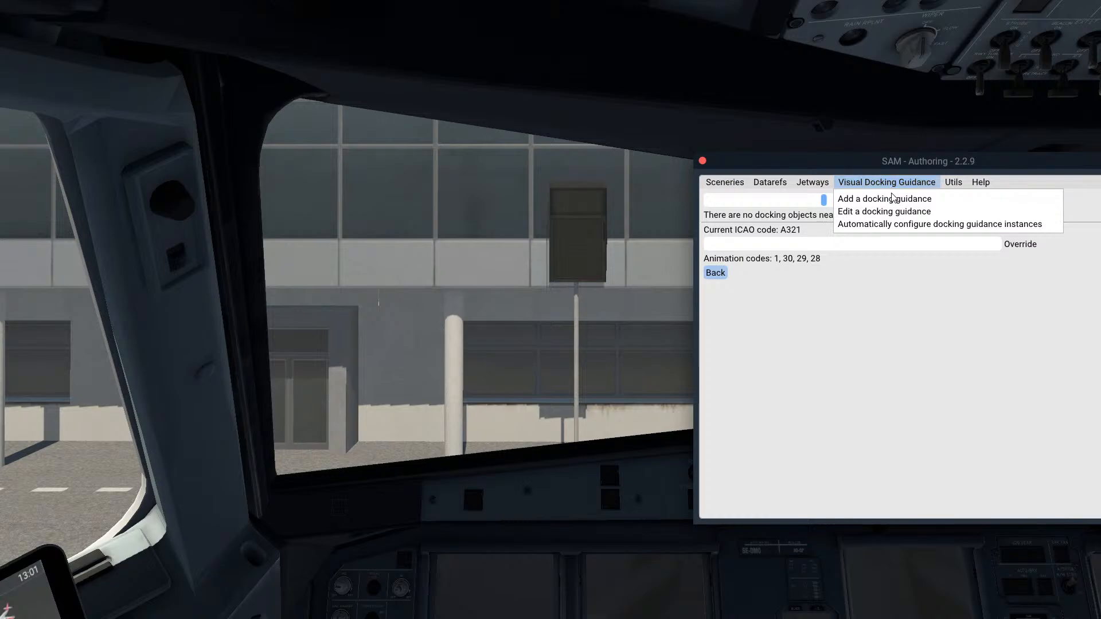
pyautogui.click(893, 199)
pyautogui.click(797, 216)
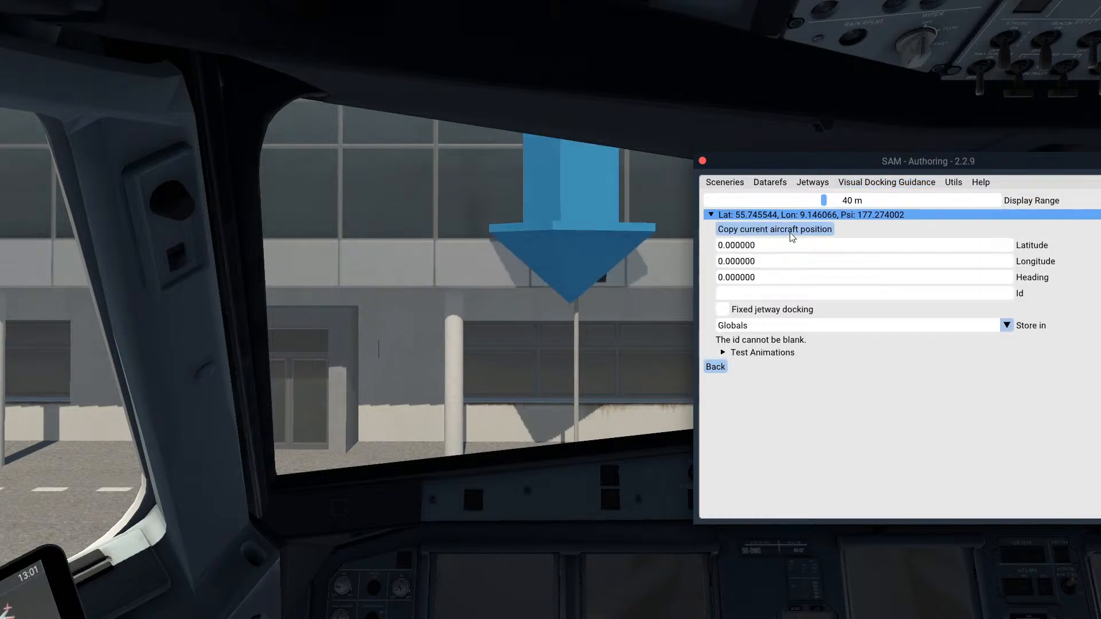
pyautogui.click(808, 231)
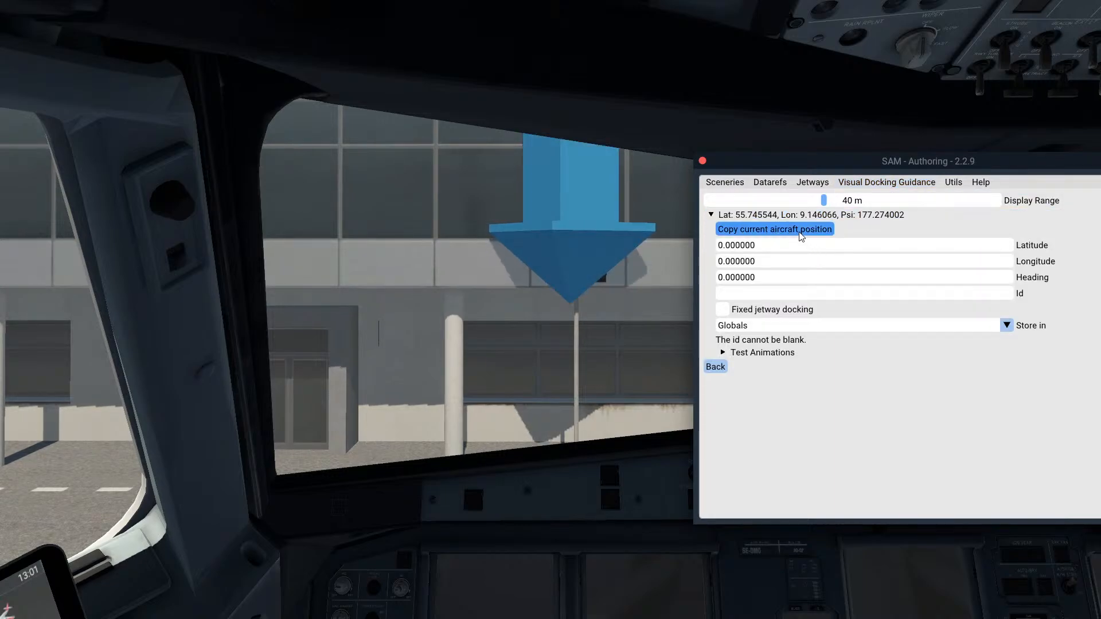
# Set the docking guidance Id to Safegate-G29, checking the gate number in WorldEditor, and save the guidance
pyautogui.click(745, 298)
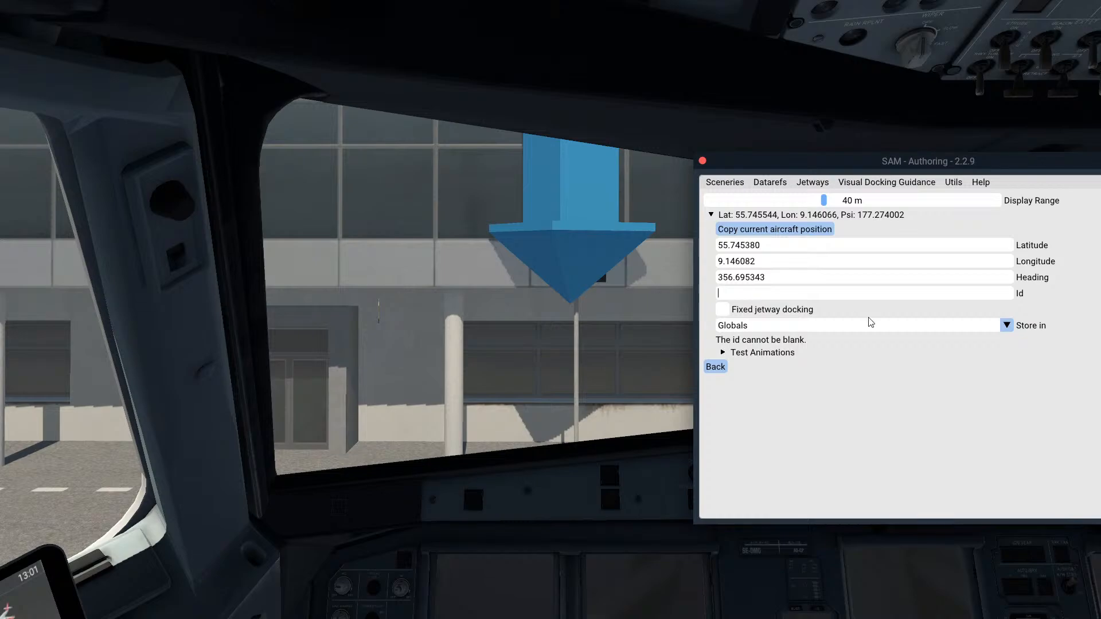
pyautogui.write('S')
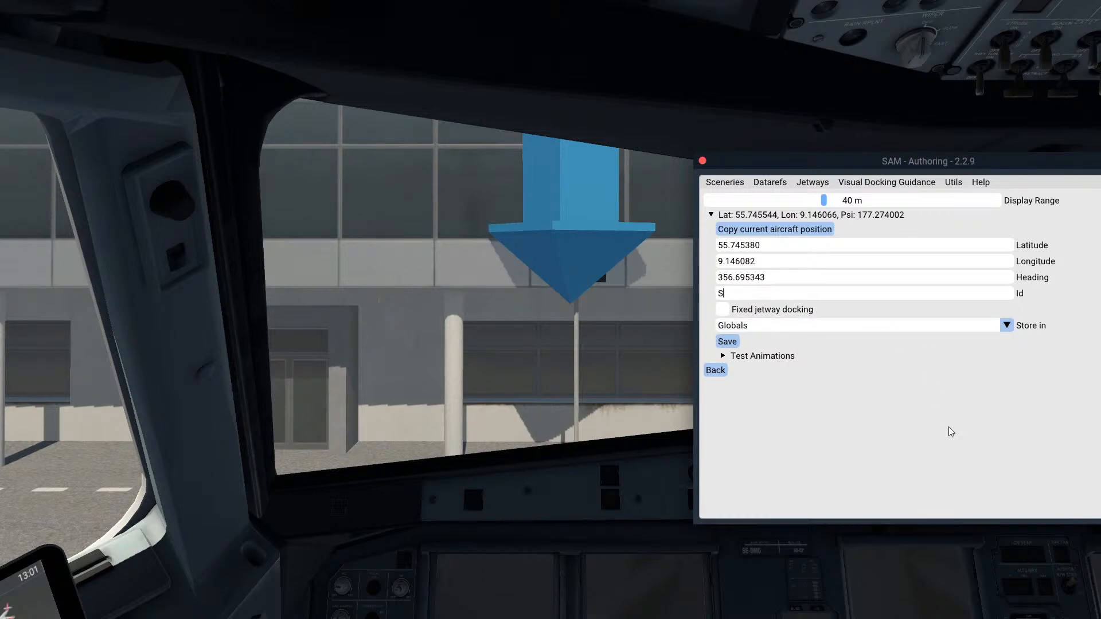
pyautogui.write('afegate-G')
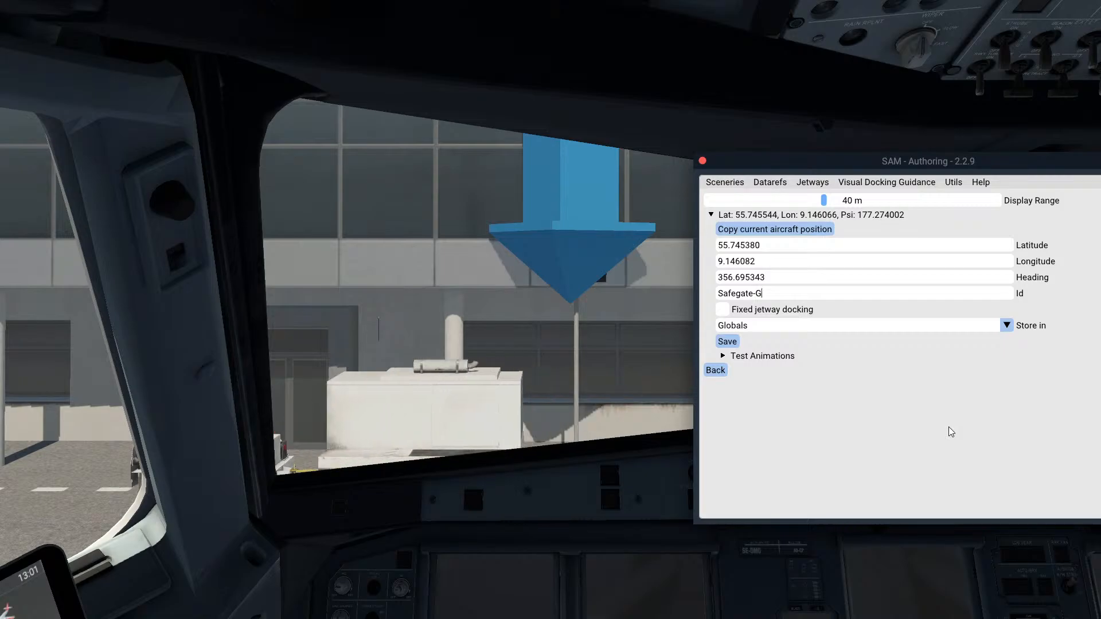
pyautogui.write('29')
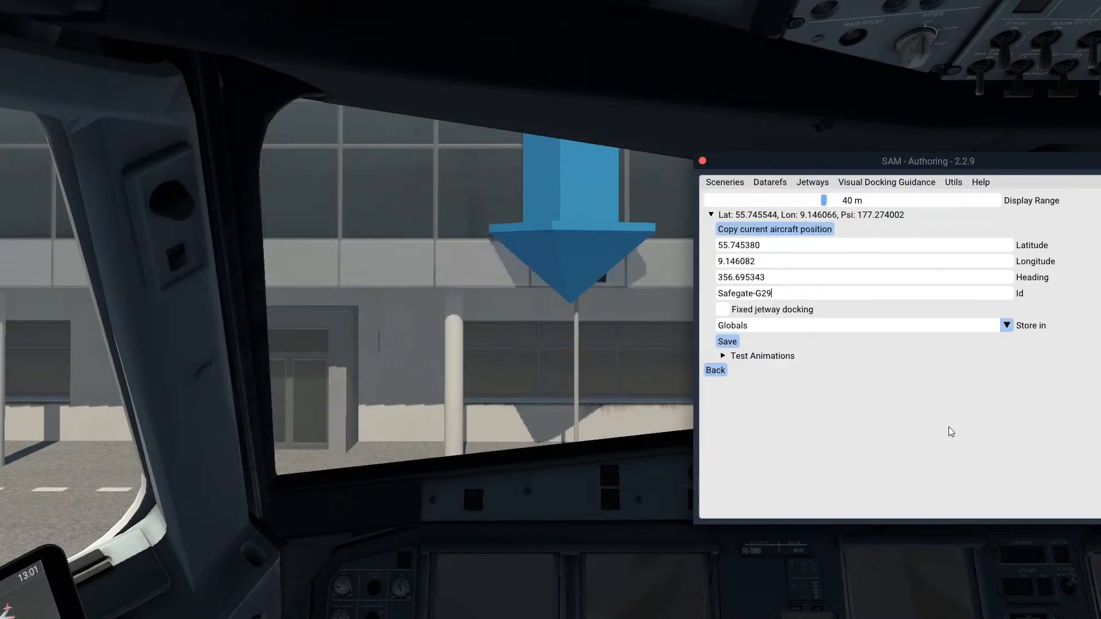
pyautogui.hotkey('alt', 'Tab')
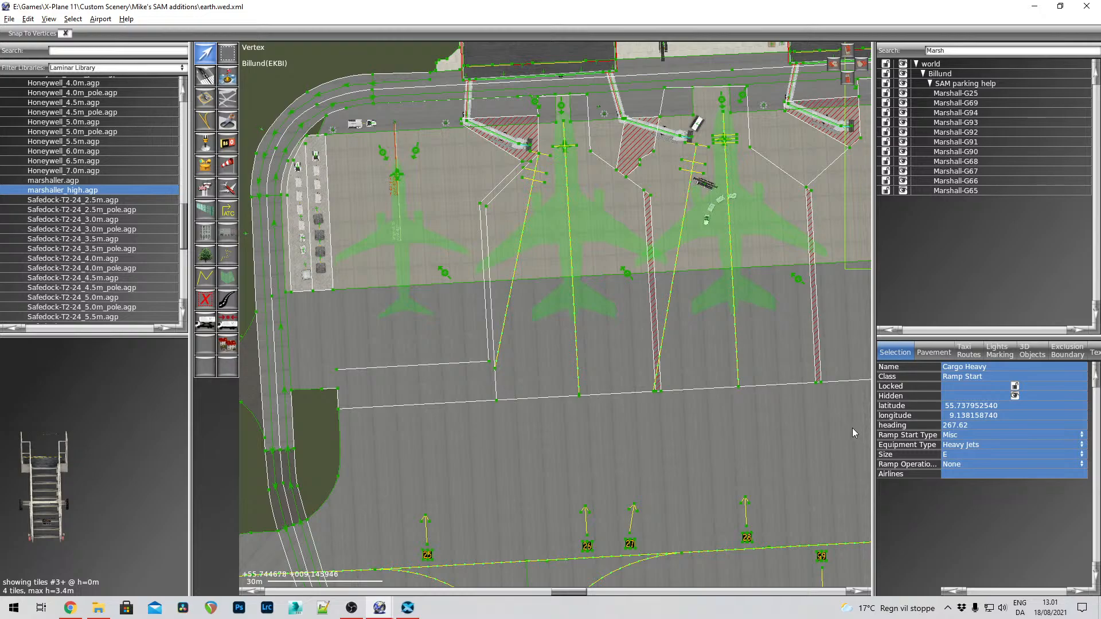
pyautogui.moveTo(853, 428); pyautogui.dragTo(678, 439, button='right')
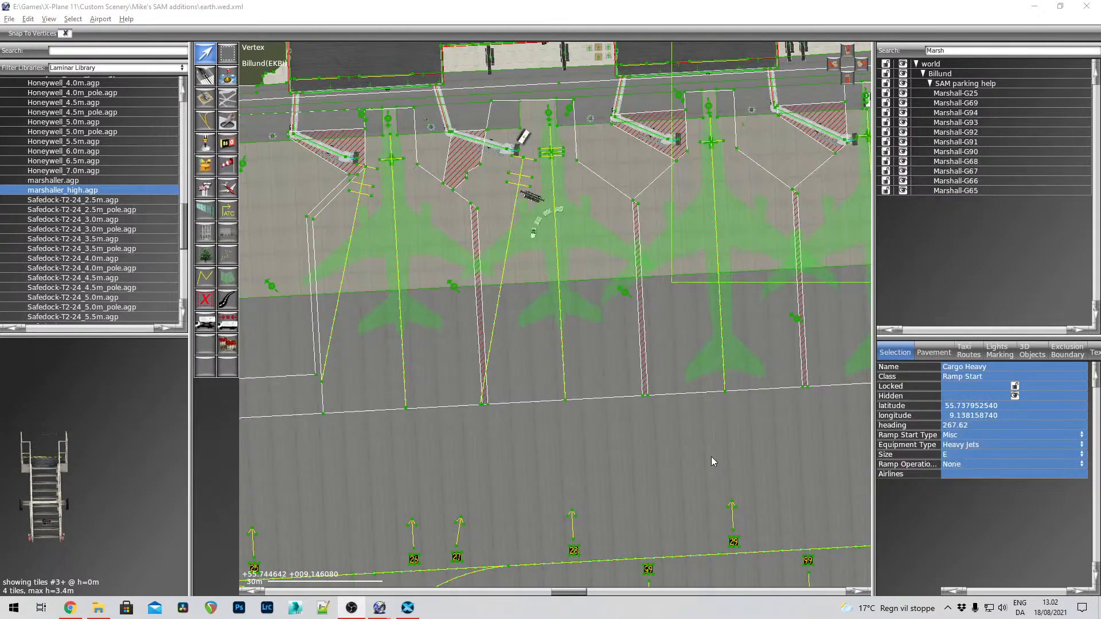
pyautogui.hotkey('alt', 'Tab')
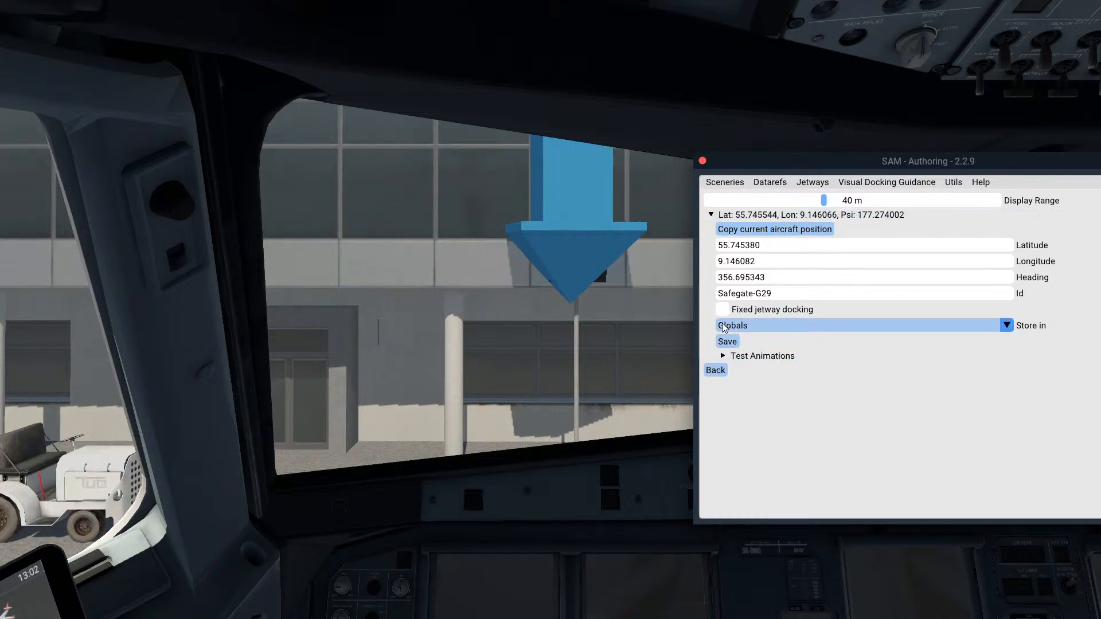
pyautogui.click(737, 344)
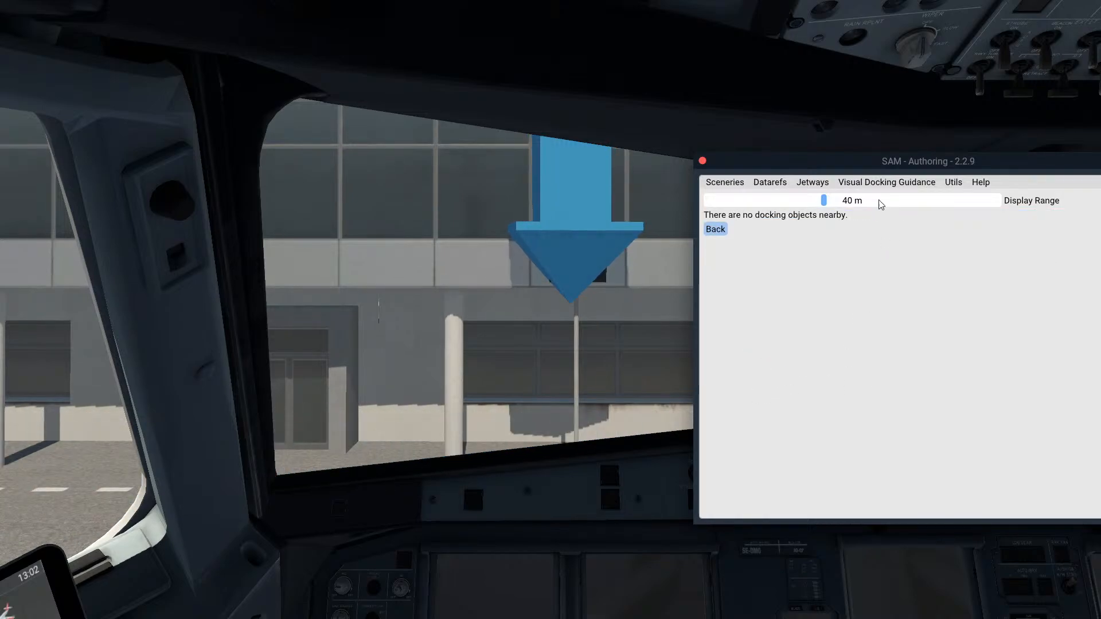
# List the saved docking guidances within a 332 m display range and reduce the range to 41 m
pyautogui.click(887, 183)
pyautogui.click(867, 211)
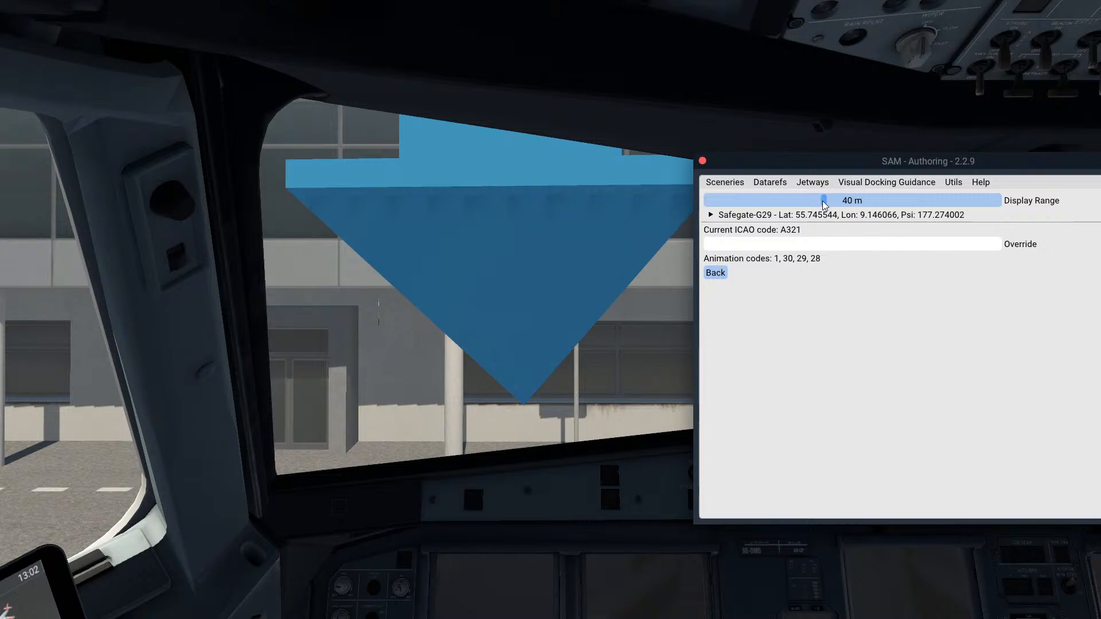
pyautogui.click(889, 201)
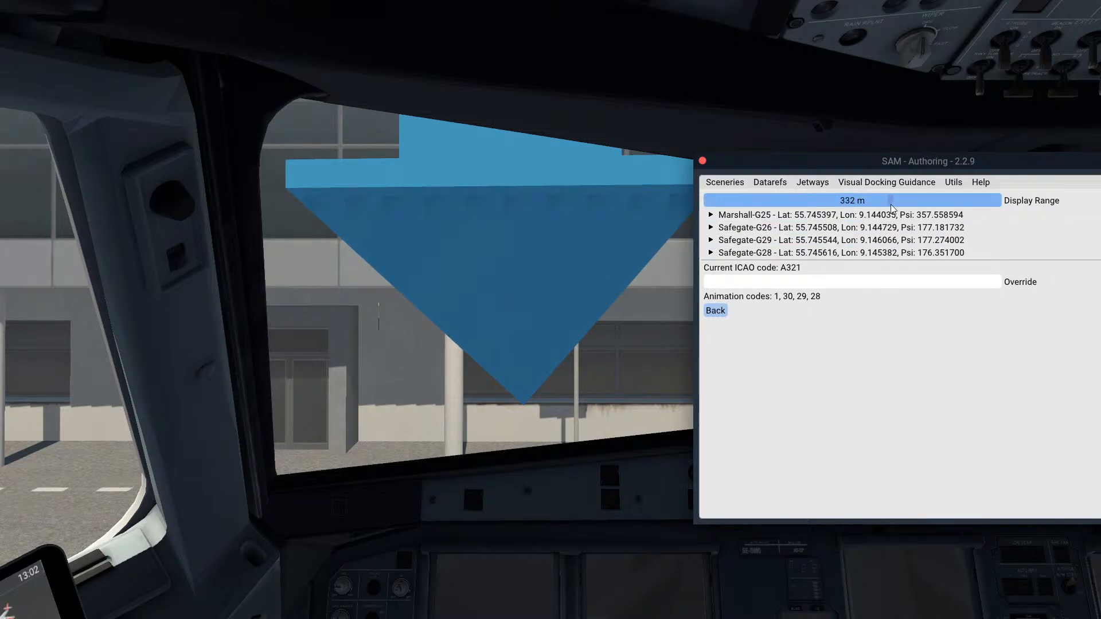
pyautogui.moveTo(891, 205); pyautogui.dragTo(824, 204)
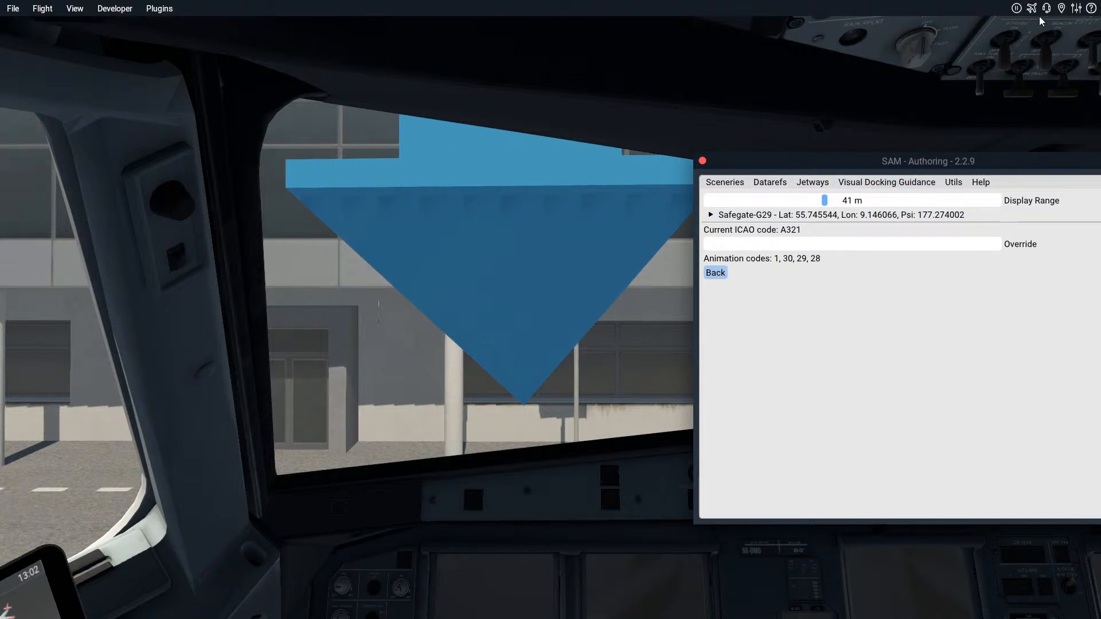
# Change the flight location to Gate 31 at Billund and start a new flight there
pyautogui.click(1032, 10)
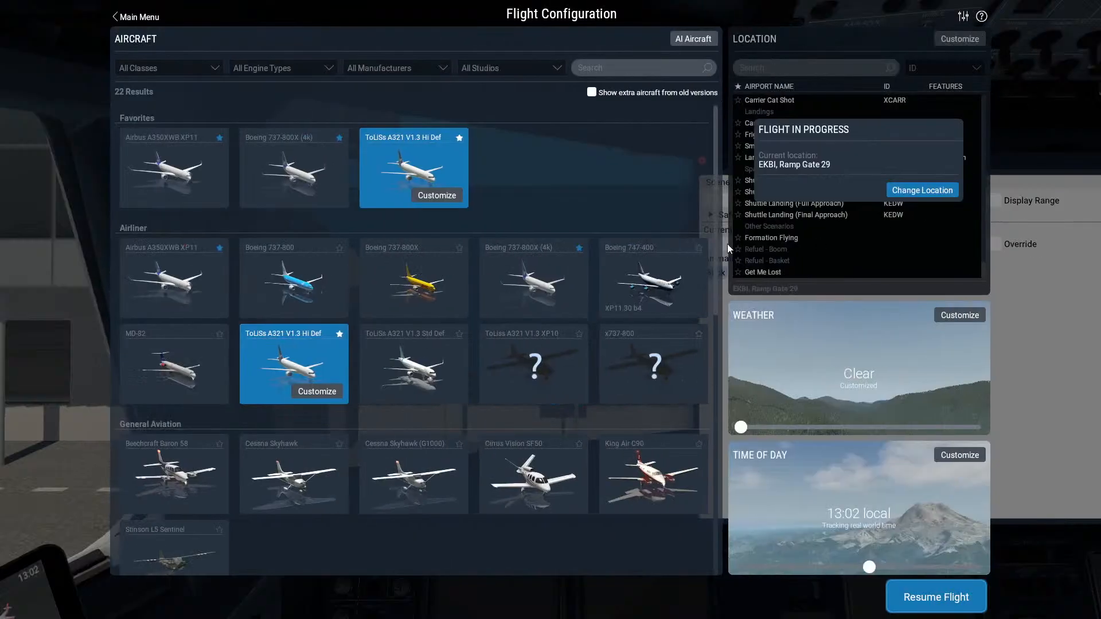
pyautogui.click(912, 191)
pyautogui.click(973, 39)
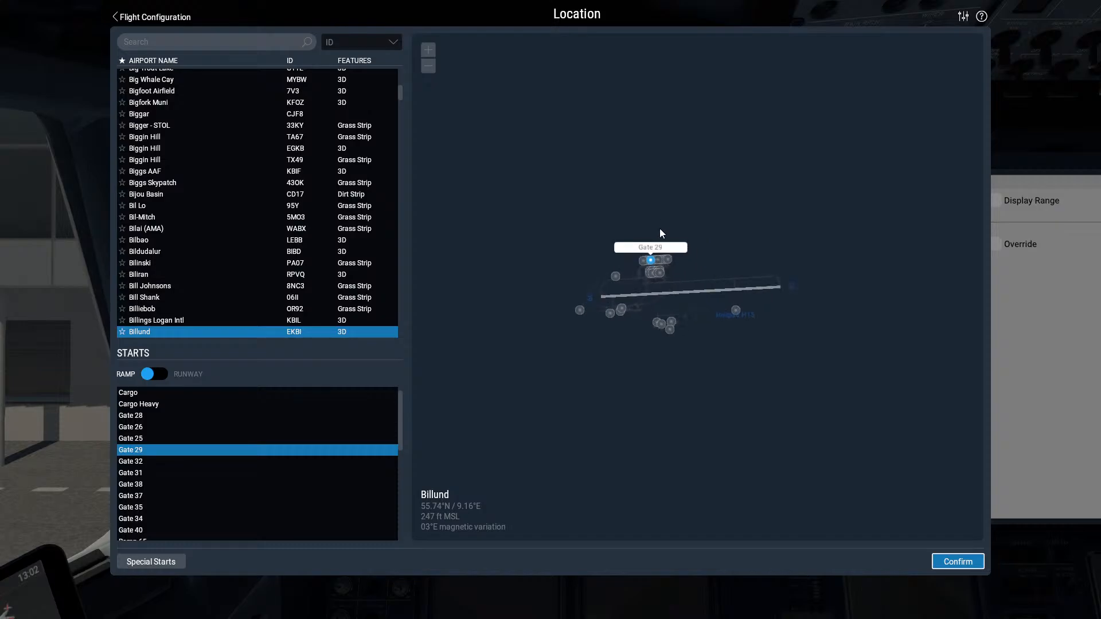
pyautogui.click(562, 230)
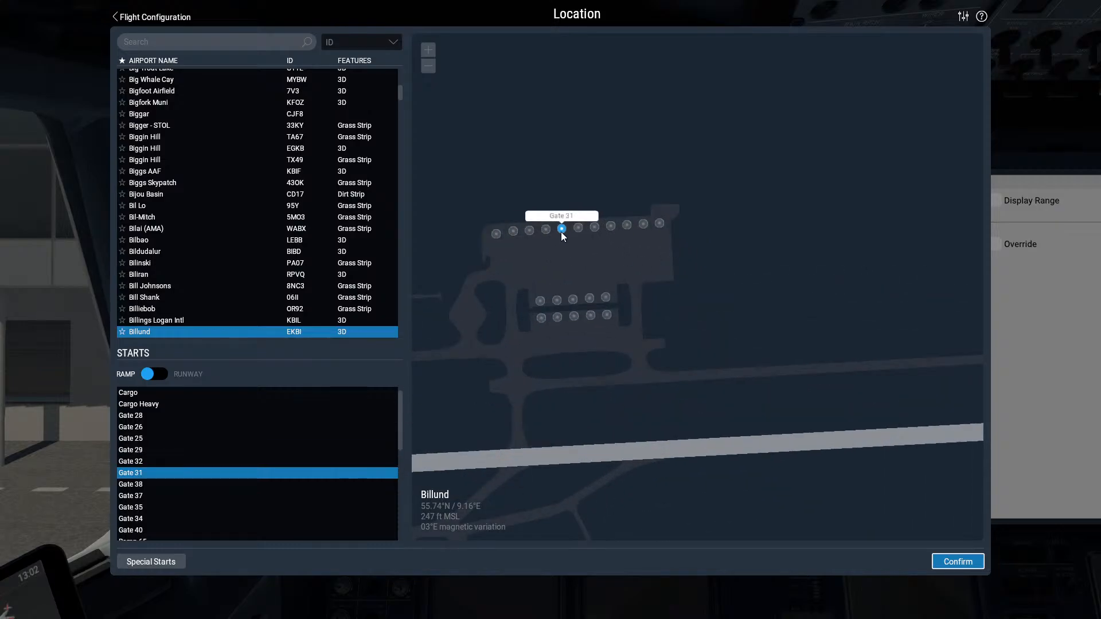
pyautogui.click(956, 560)
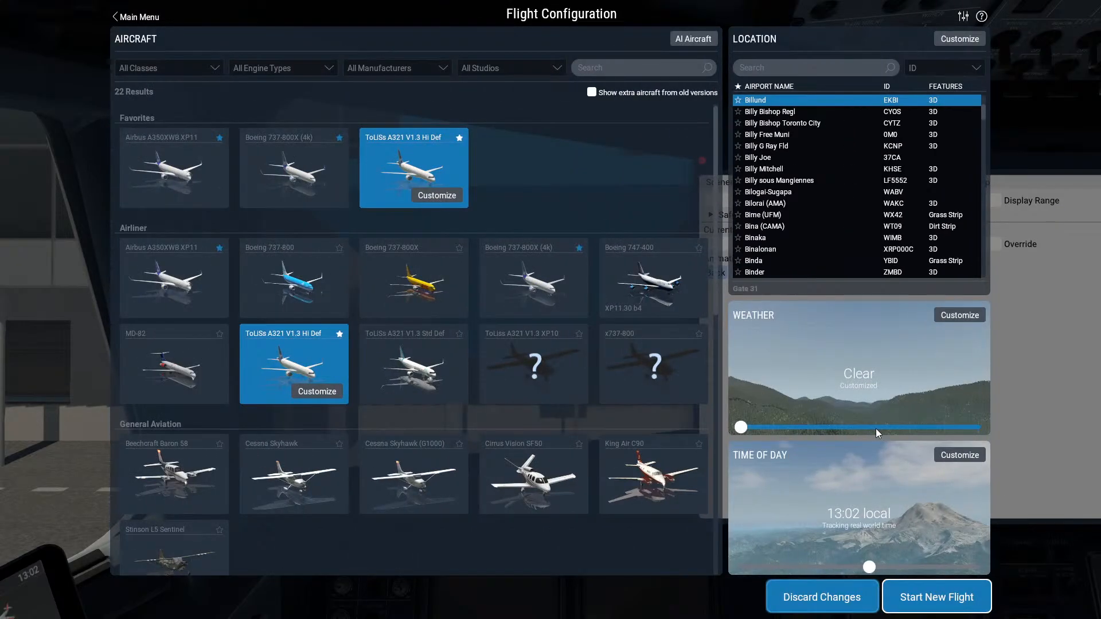
pyautogui.click(946, 607)
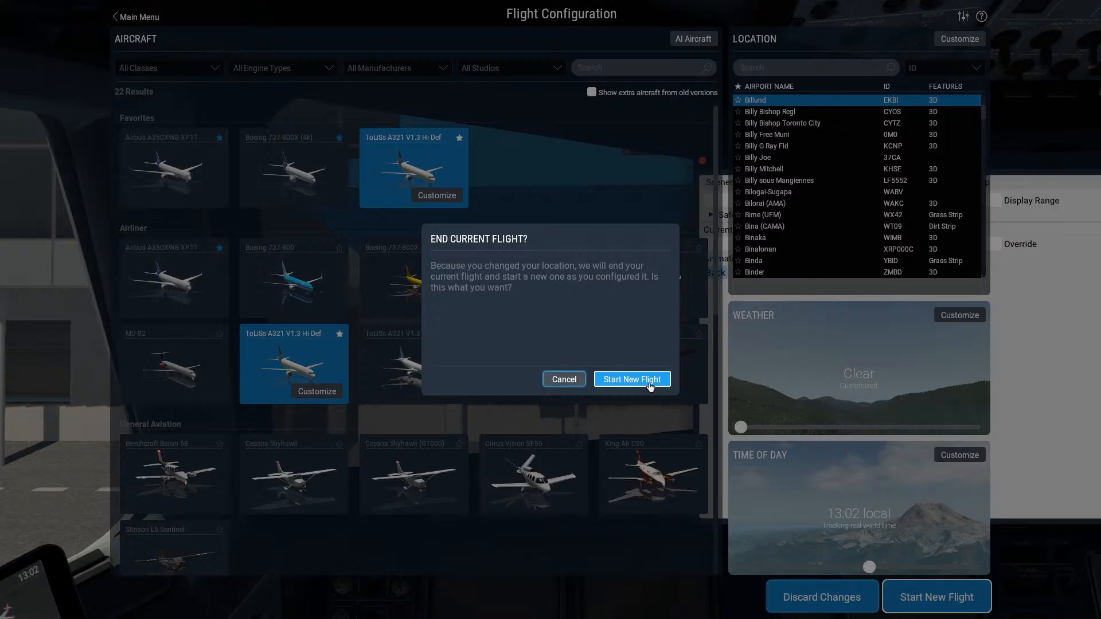
pyautogui.click(640, 381)
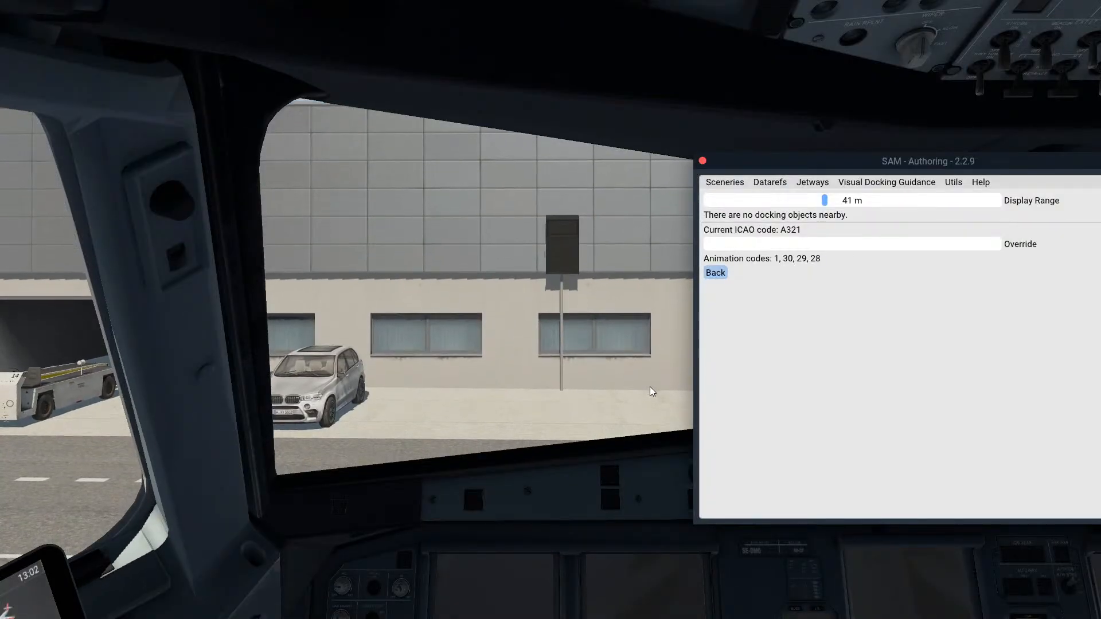
# Add a docking guidance at Gate 31 using a 52 m display range and copy the current aircraft position into it
pyautogui.click(887, 184)
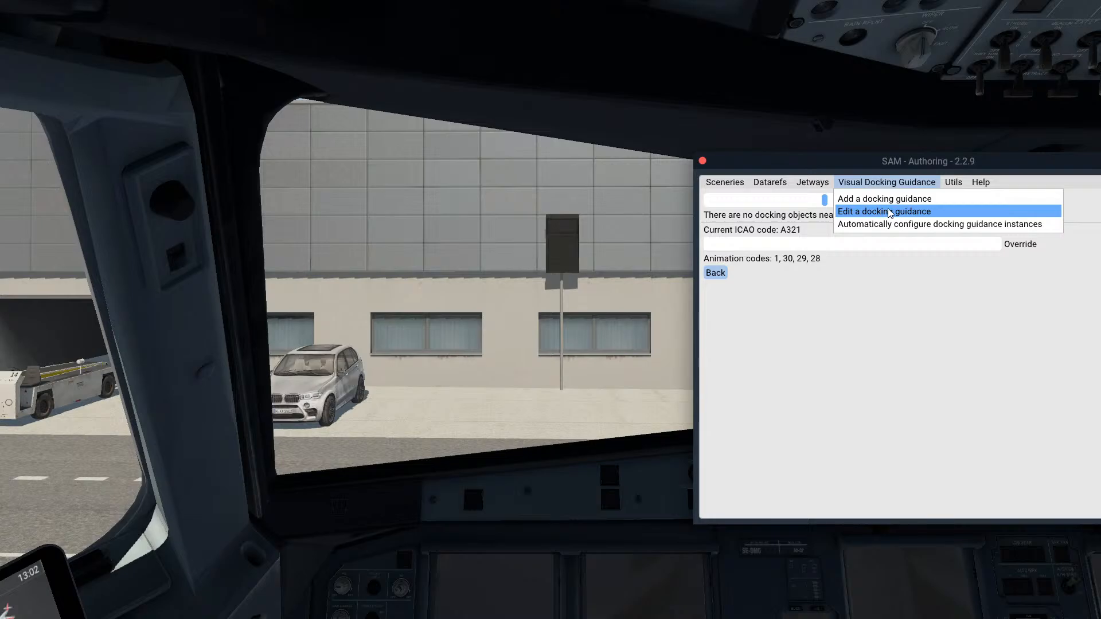
pyautogui.click(892, 199)
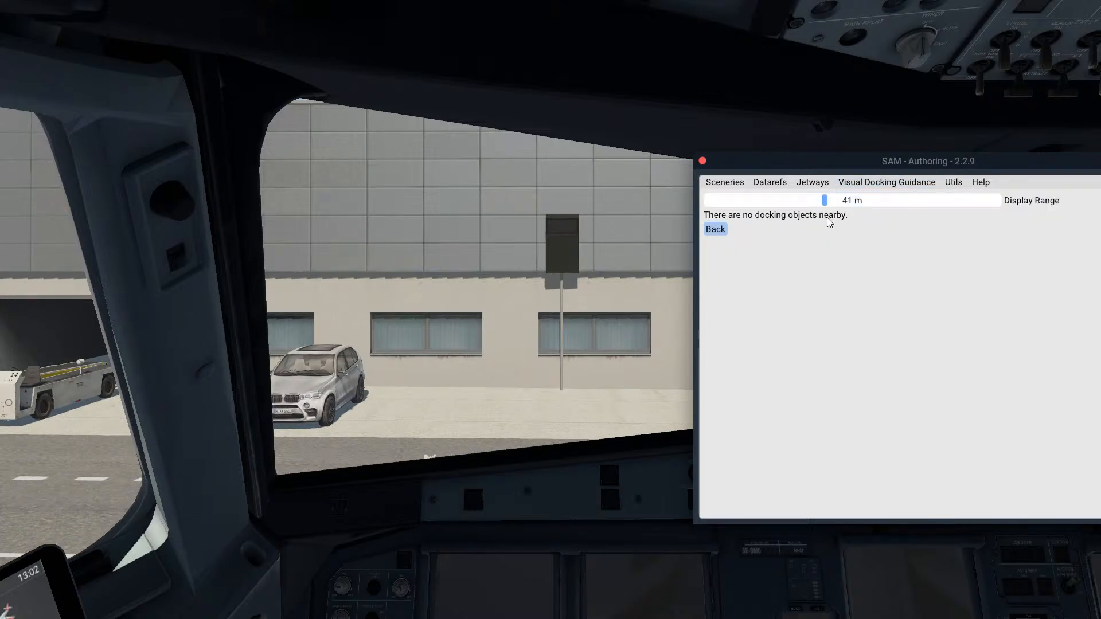
pyautogui.moveTo(825, 200); pyautogui.dragTo(832, 201)
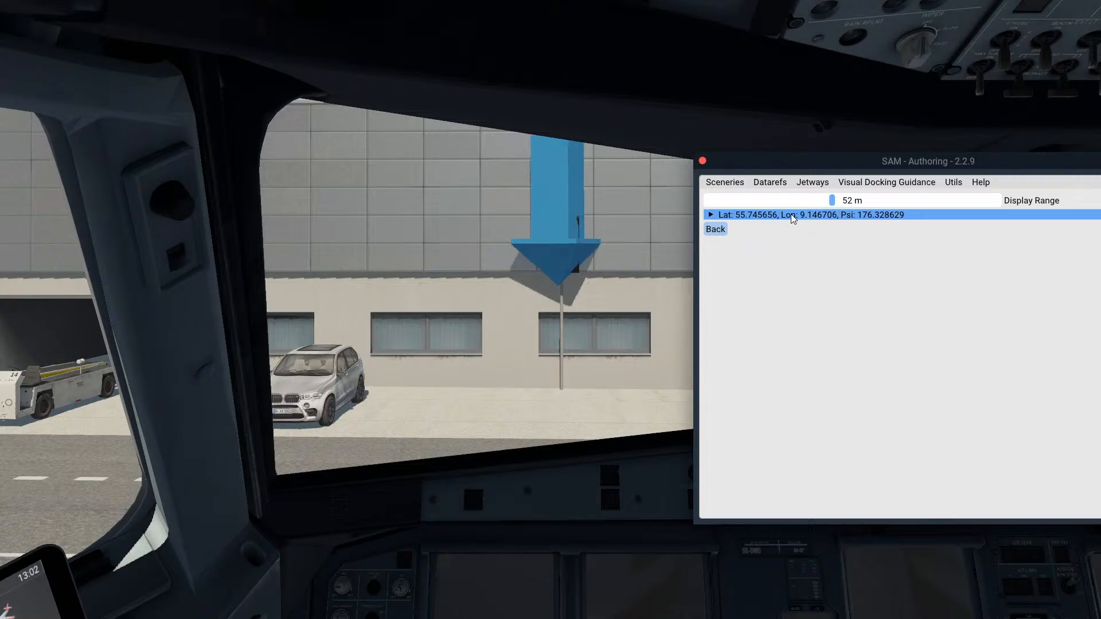
pyautogui.click(790, 214)
pyautogui.click(786, 232)
# Set the docking guidance Id to Safegate-G31 and check the gate number in WorldEditor
pyautogui.click(806, 294)
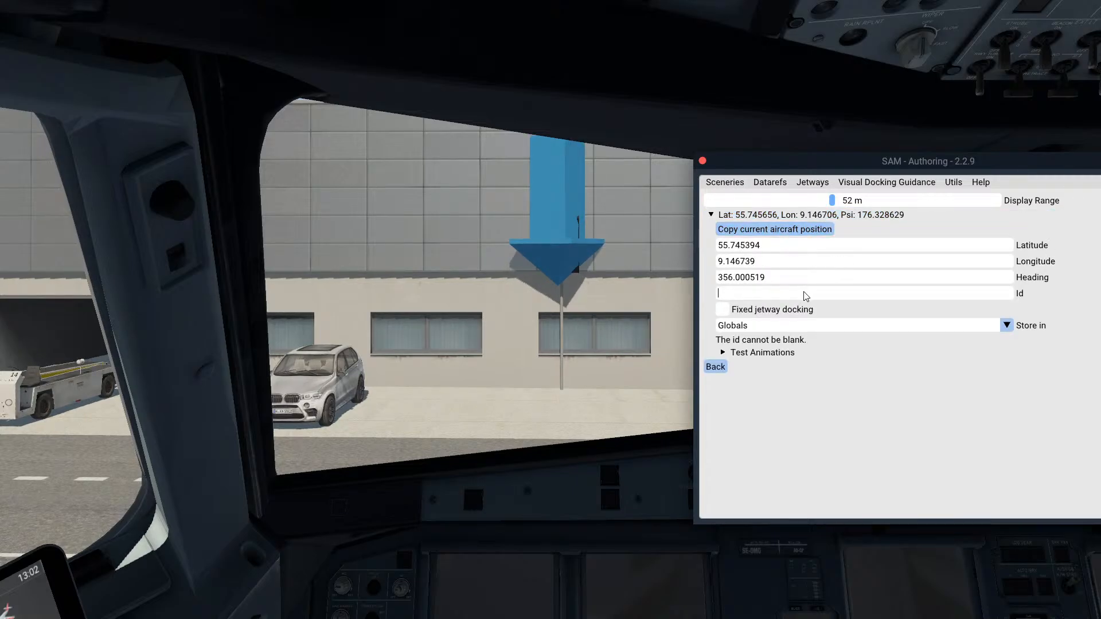
pyautogui.write('Safegate')
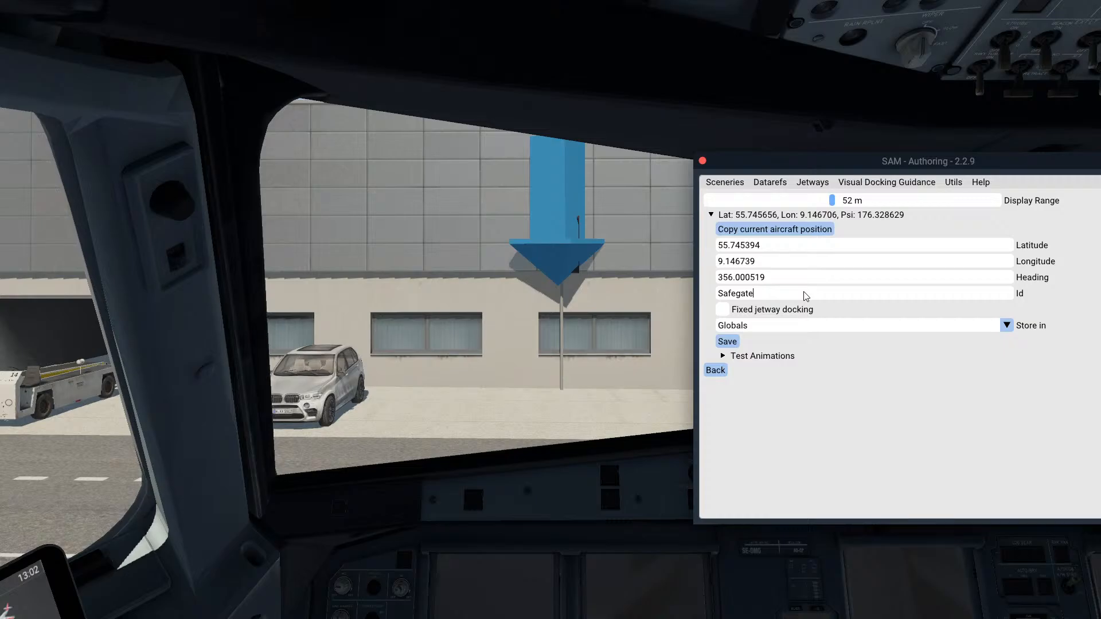
pyautogui.write('-G31')
pyautogui.hotkey('alt', 'Tab')
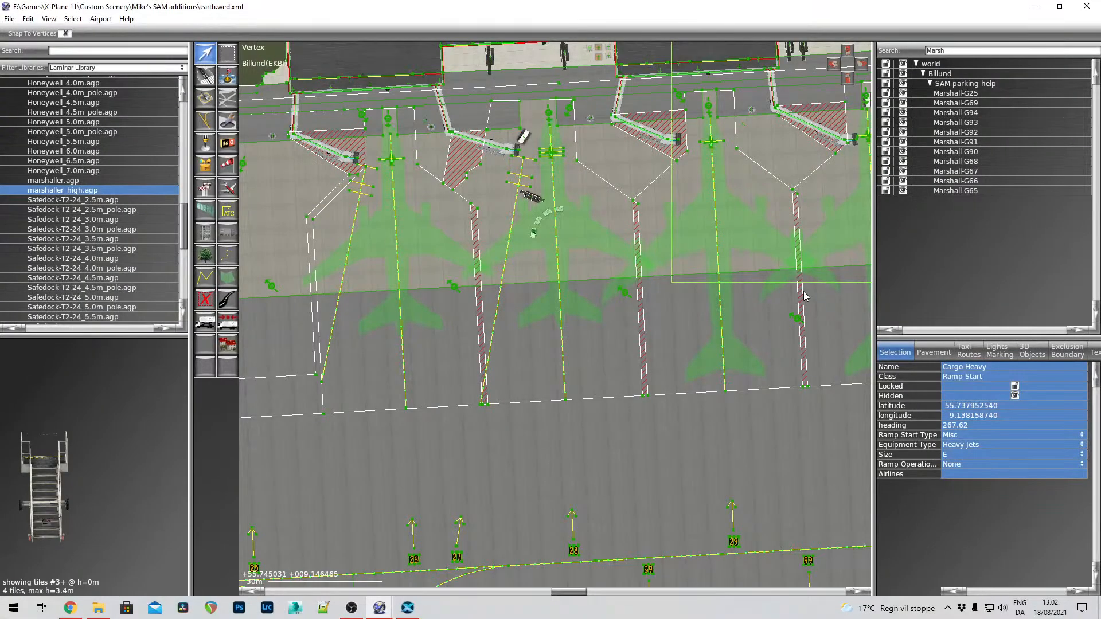
pyautogui.moveTo(752, 404); pyautogui.dragTo(588, 402, button='right')
pyautogui.moveTo(839, 411); pyautogui.dragTo(705, 433, button='right')
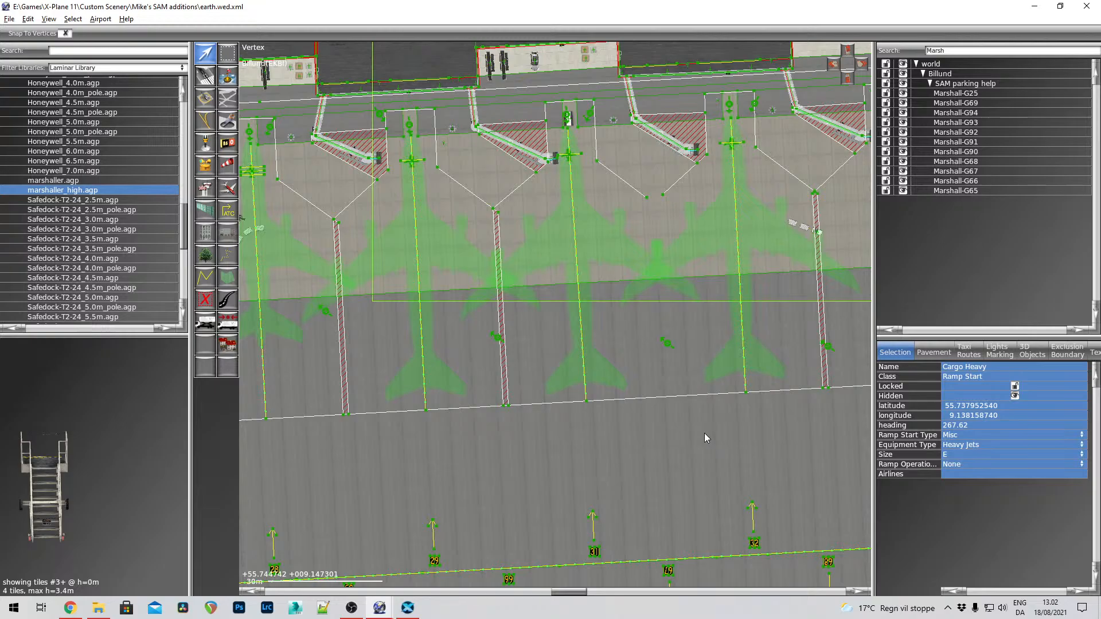
# Switch back to X-Plane, check the parked aircraft in the Circle external view and save the Safegate-G31 docking guidance
pyautogui.hotkey('alt', 'Tab')
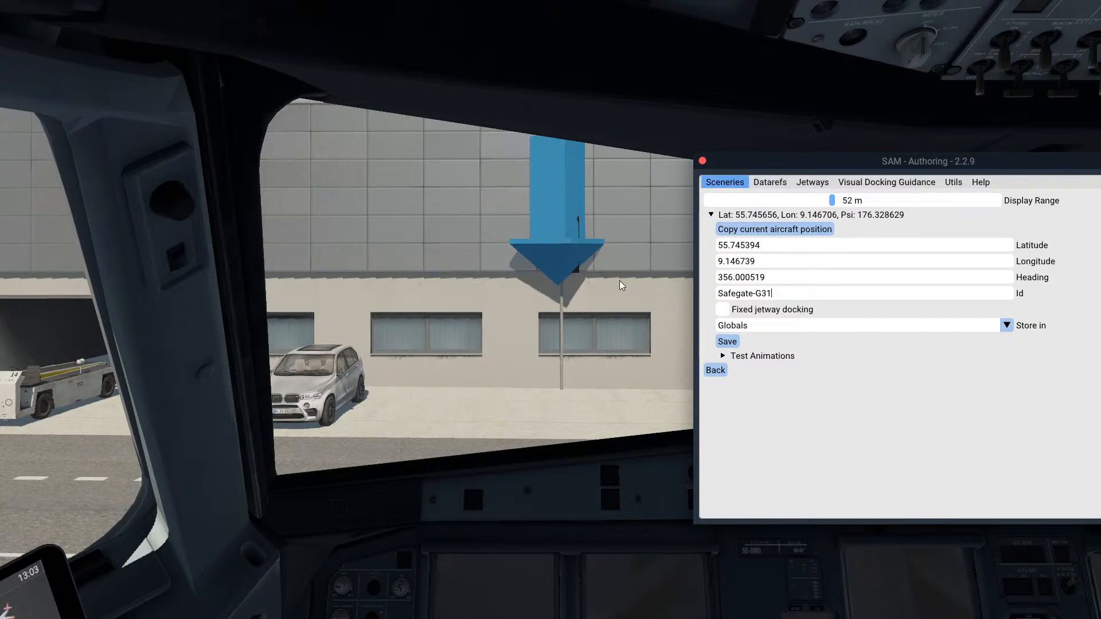
pyautogui.write('!"#')
pyautogui.press('BackSpace')
pyautogui.press('BackSpace')
pyautogui.press('BackSpace')
pyautogui.click(74, 9)
pyautogui.moveTo(132, 48)
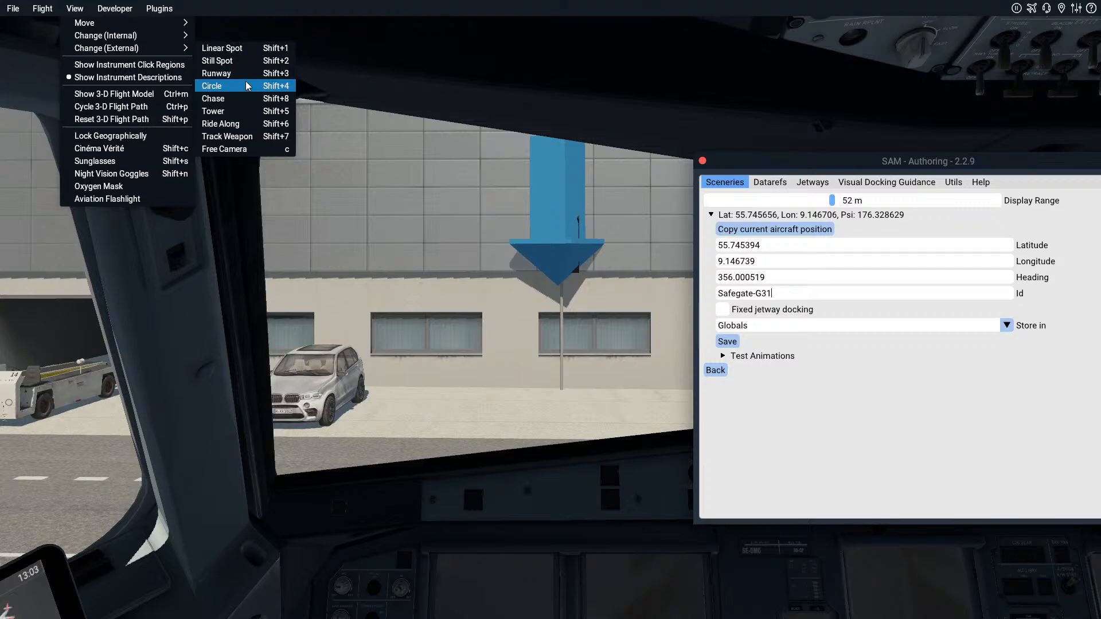
pyautogui.click(233, 87)
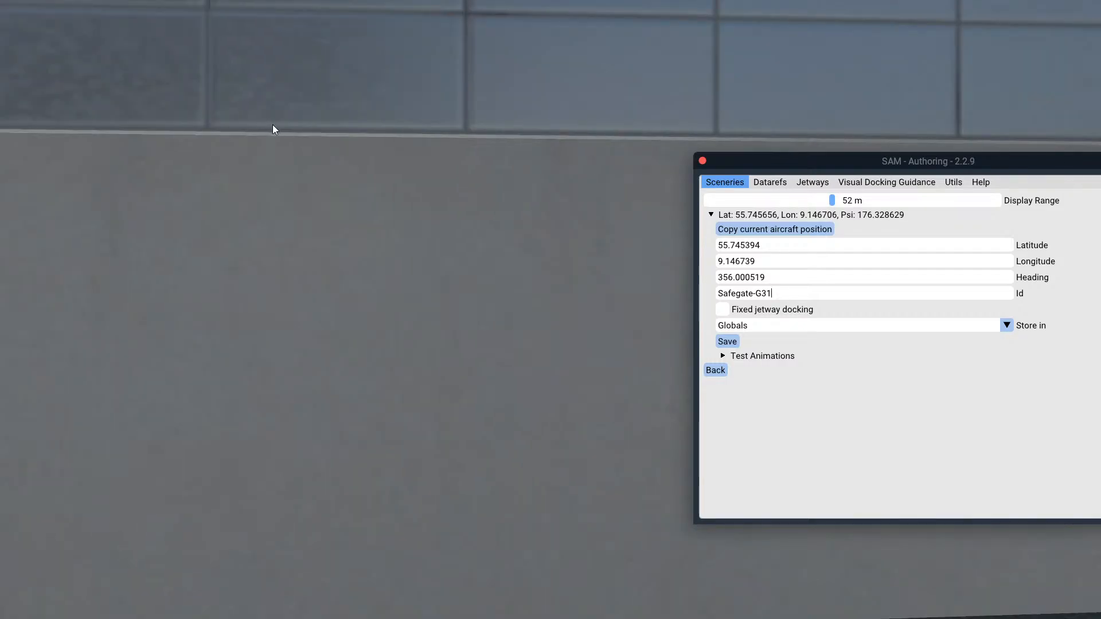
pyautogui.moveTo(273, 125); pyautogui.dragTo(564, 308, button='right')
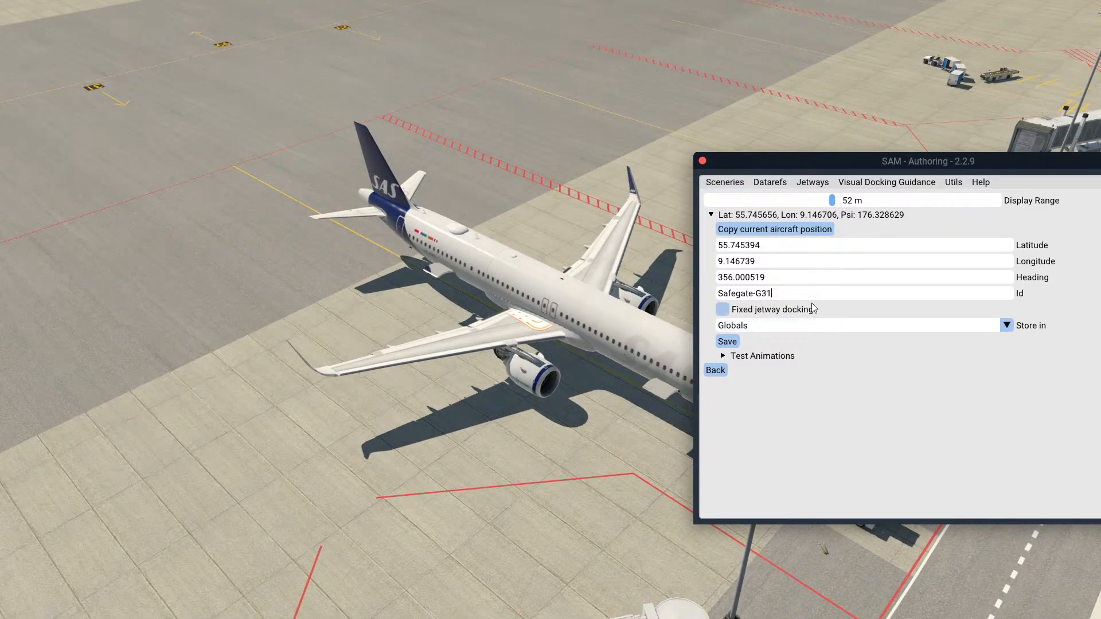
pyautogui.click(727, 342)
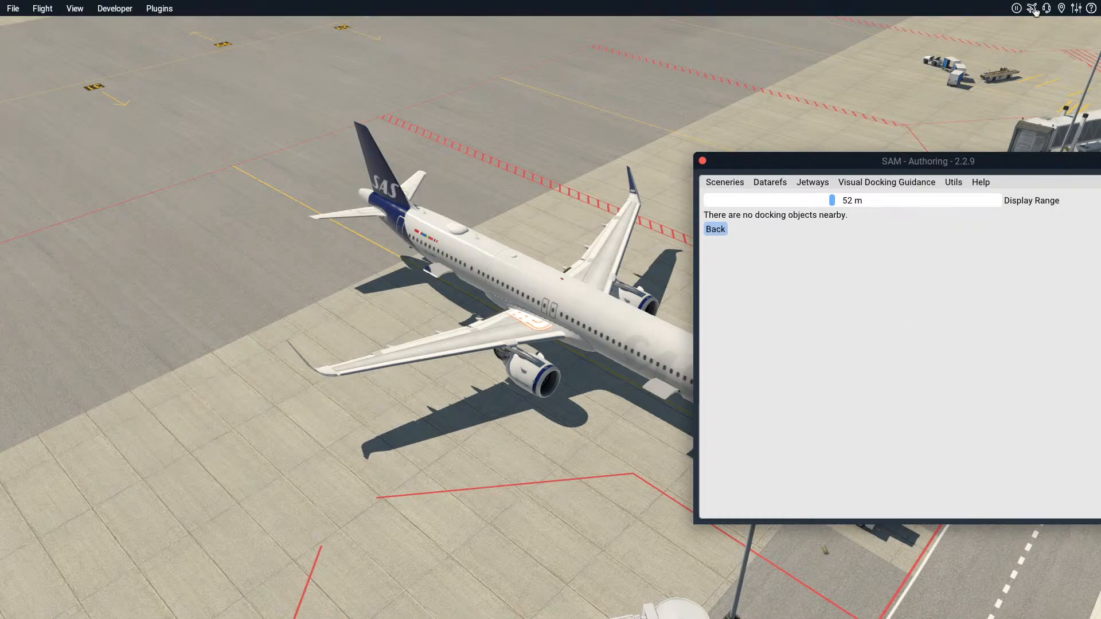
# Change the flight location to Gate 32 at Billund and start a new flight there
pyautogui.click(1042, 13)
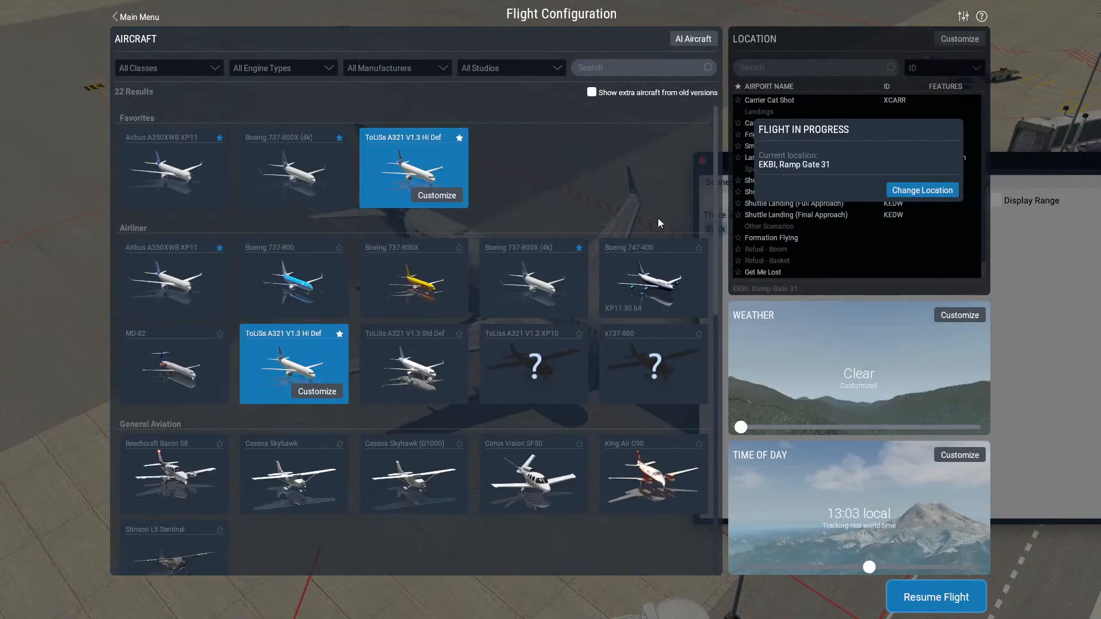
pyautogui.click(918, 190)
pyautogui.click(967, 39)
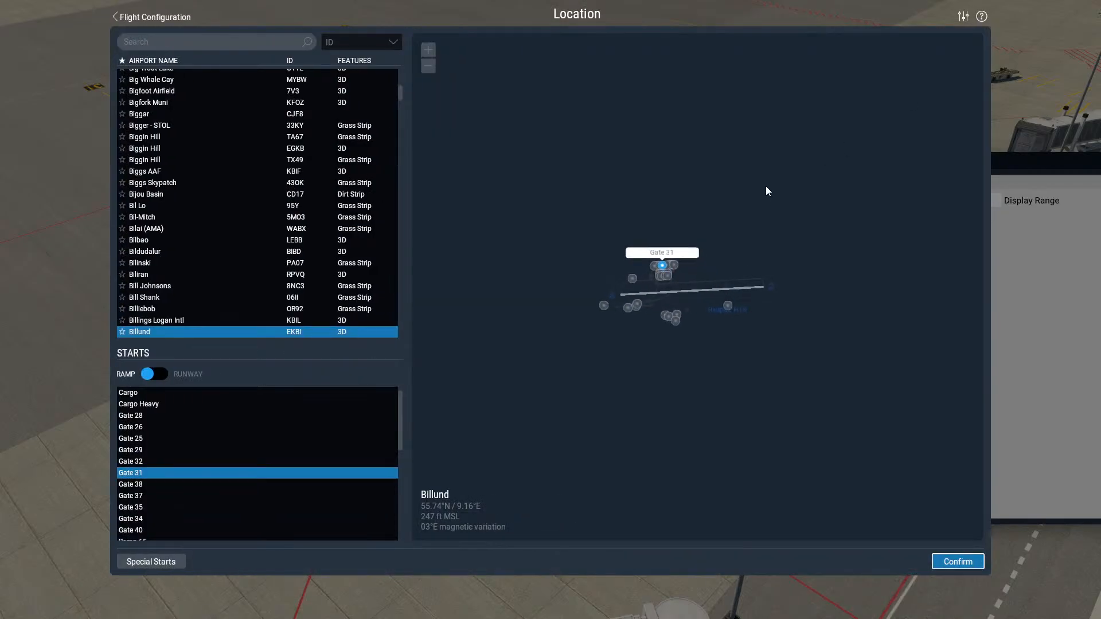
pyautogui.moveTo(665, 265); pyautogui.dragTo(701, 219)
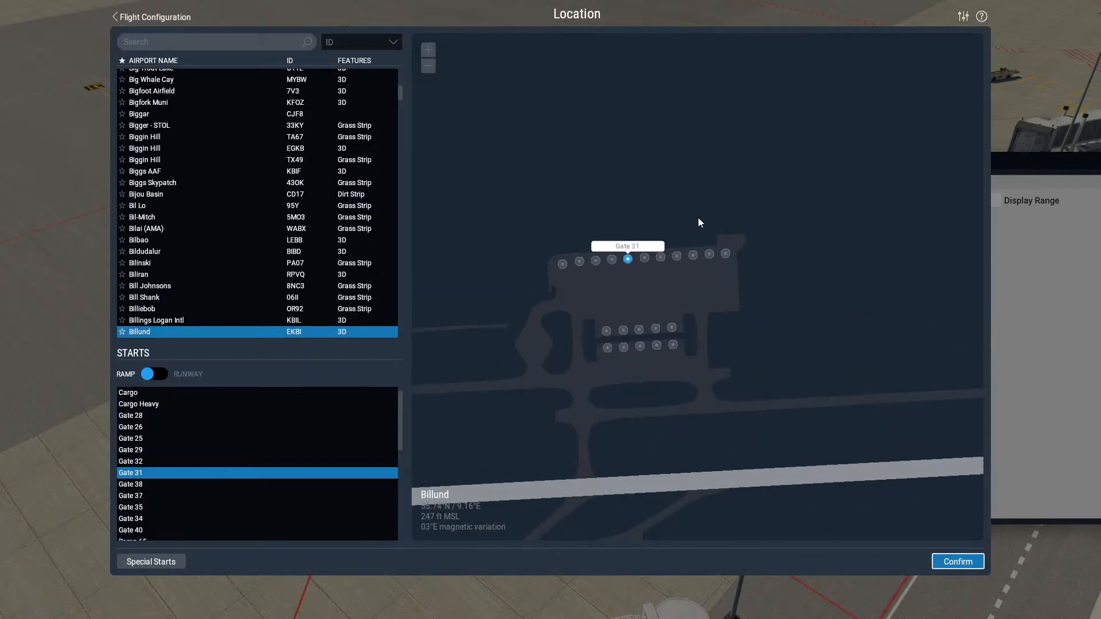
pyautogui.click(644, 259)
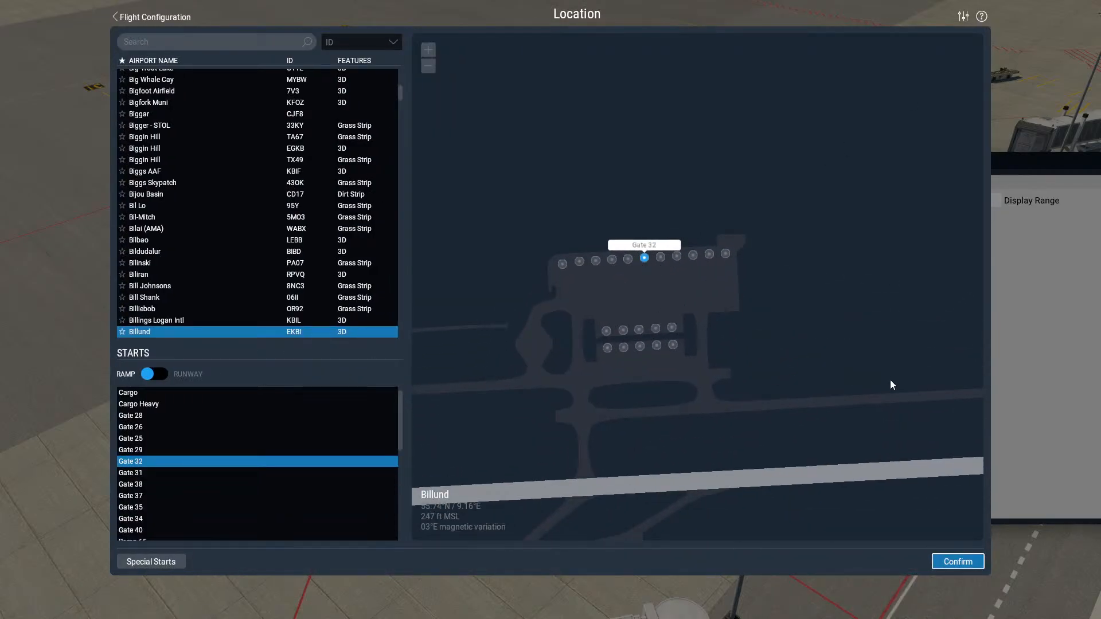
pyautogui.click(943, 559)
pyautogui.click(944, 596)
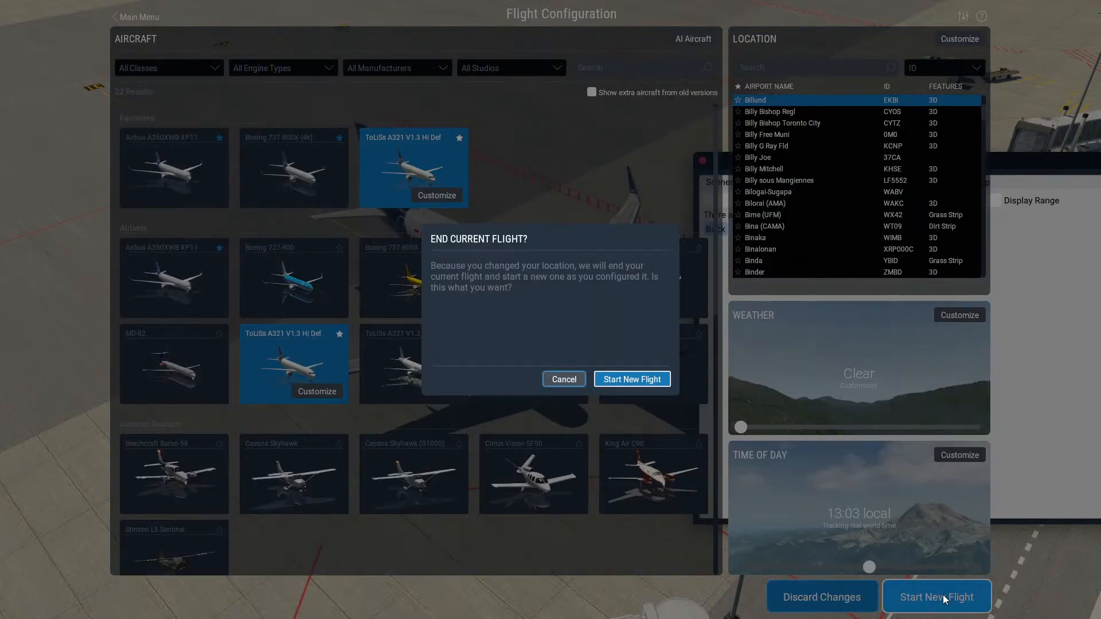
pyautogui.click(637, 381)
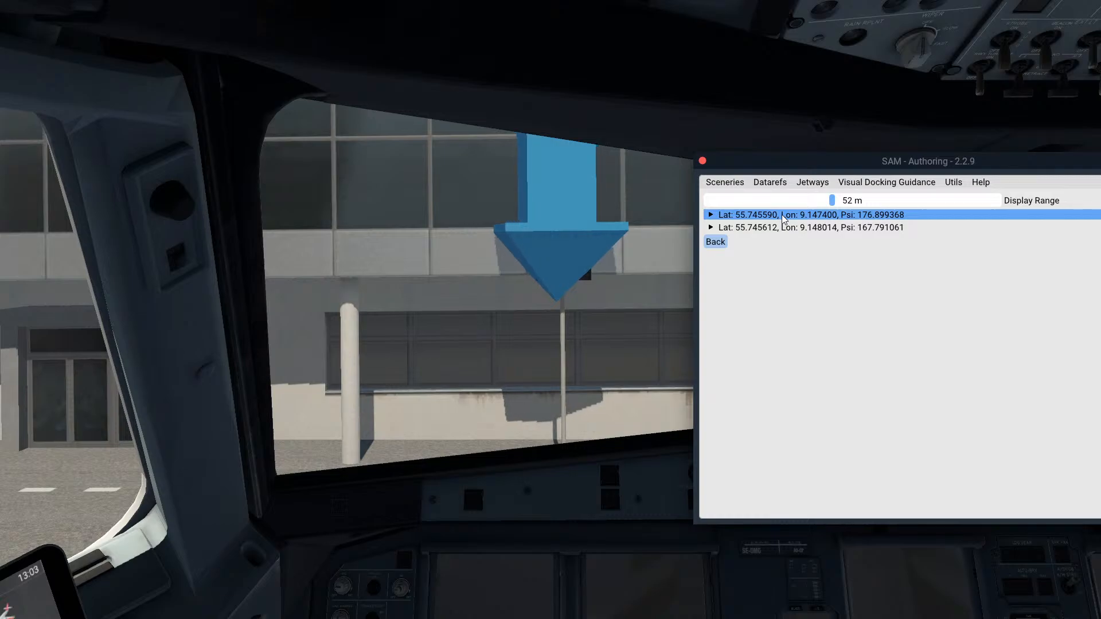
# Using a 40 m display range, save the nearby docking guidance with the current aircraft position and Id Safegate-G32
pyautogui.click(826, 202)
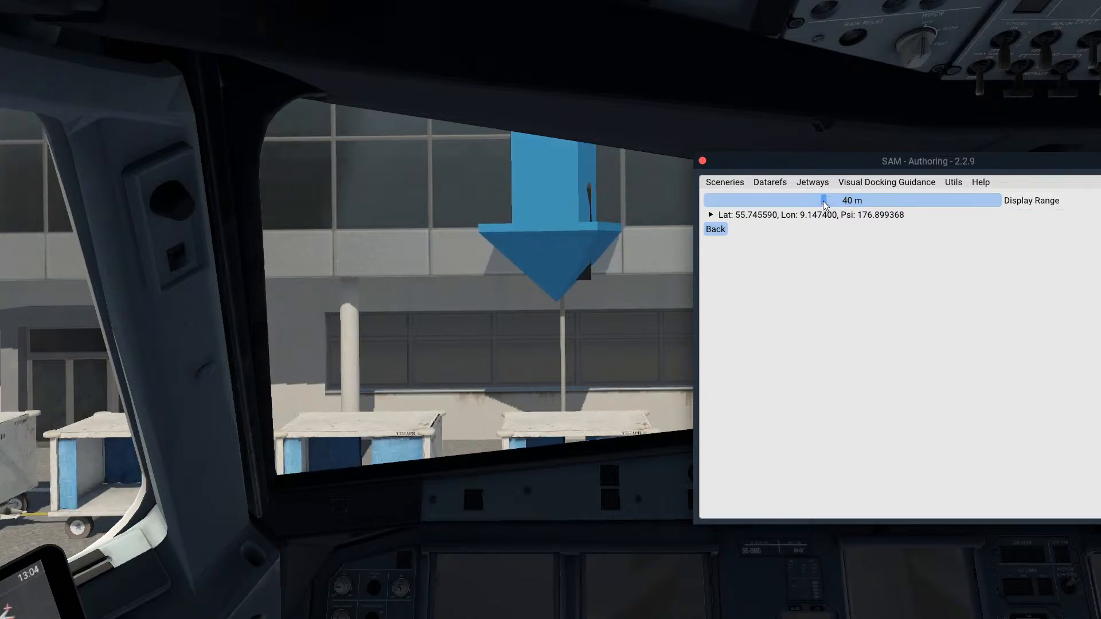
pyautogui.click(804, 214)
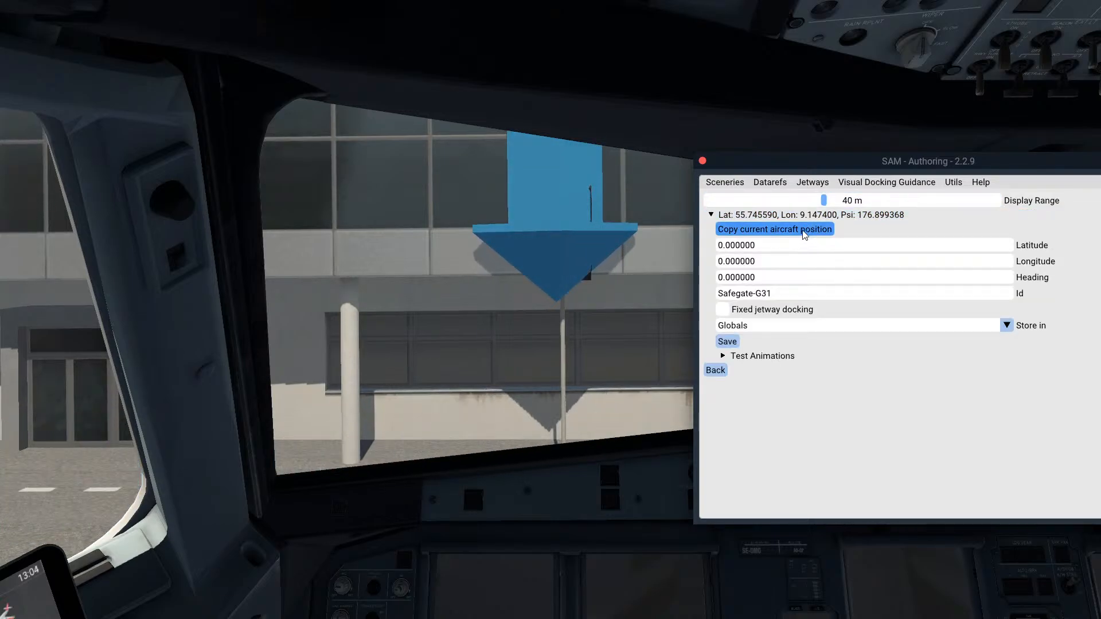
pyautogui.click(803, 235)
pyautogui.click(790, 295)
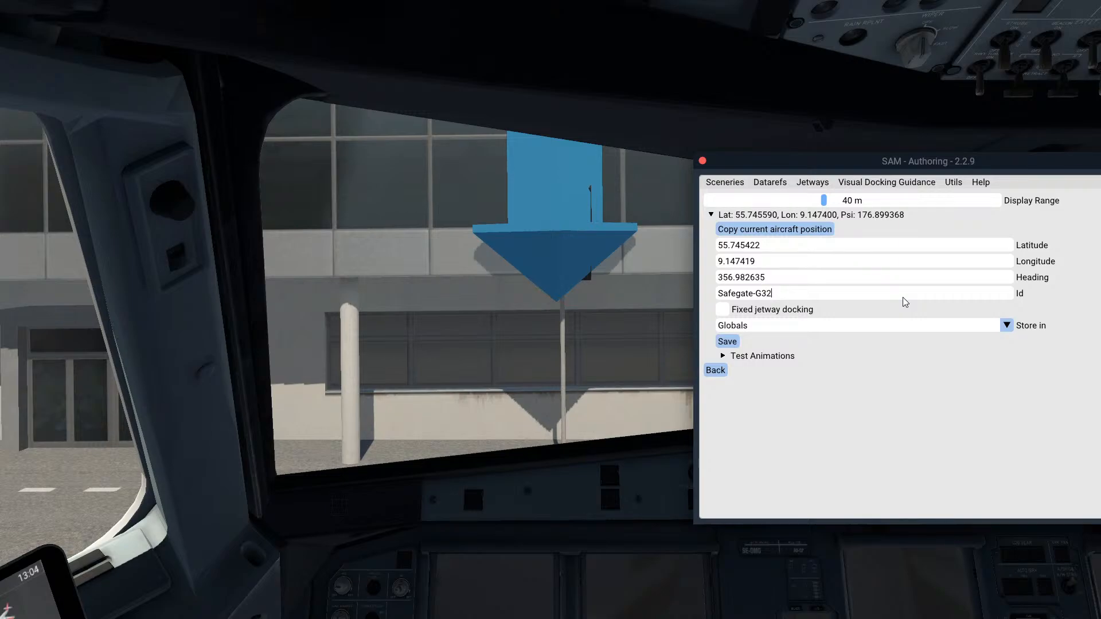
pyautogui.click(740, 342)
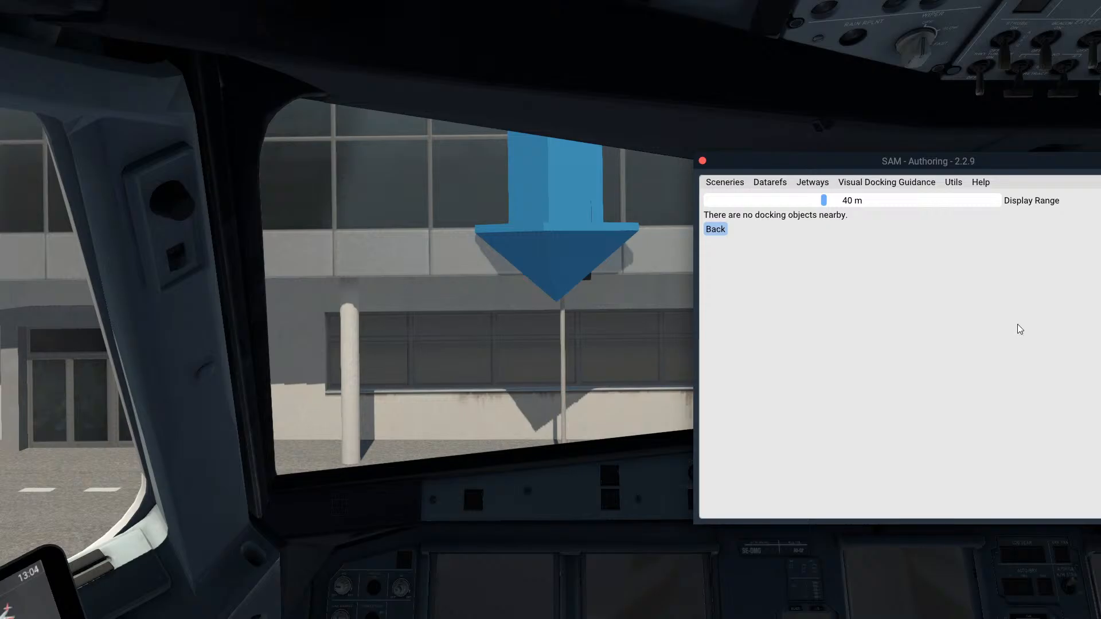
# Change the flight location to Gate 34 at Billund and start a new flight there
pyautogui.click(1030, 9)
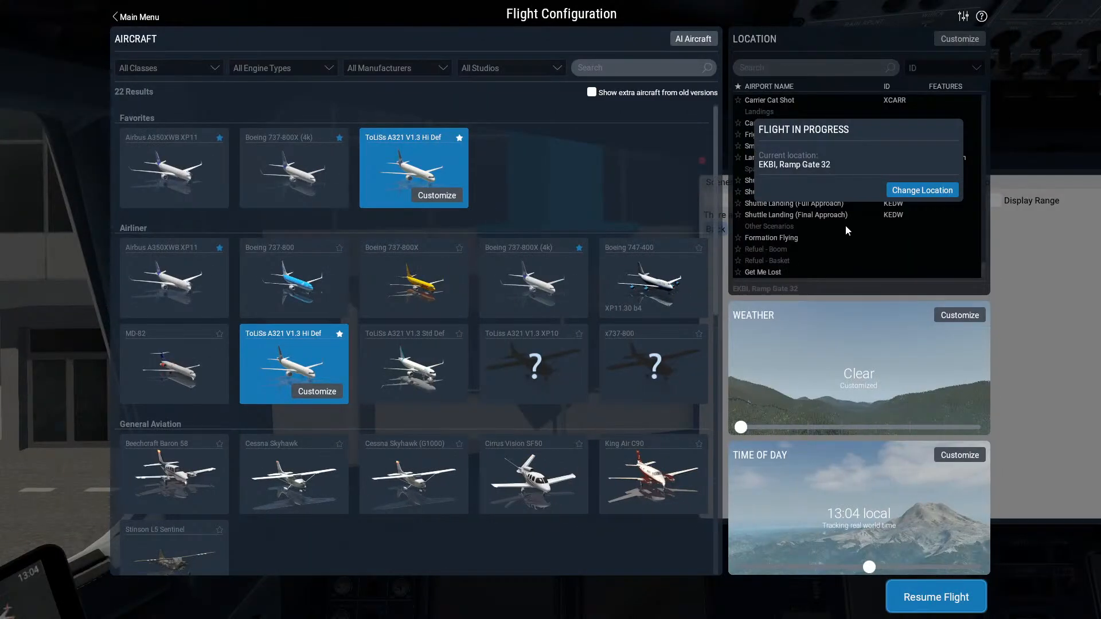
pyautogui.click(920, 191)
pyautogui.click(960, 39)
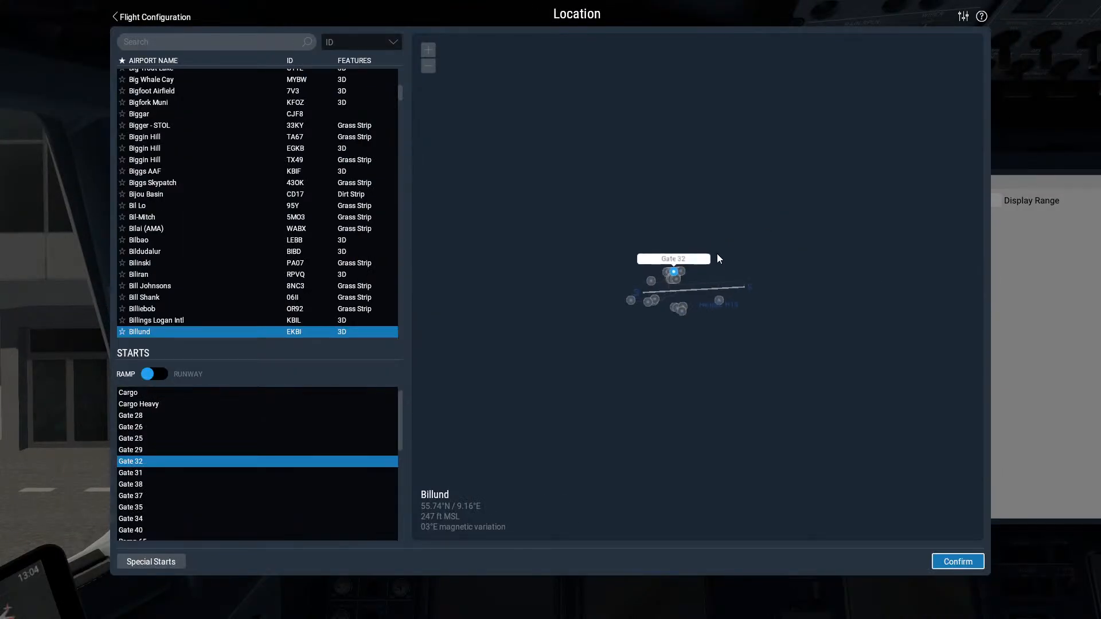
pyautogui.scroll(5, 663, 260)
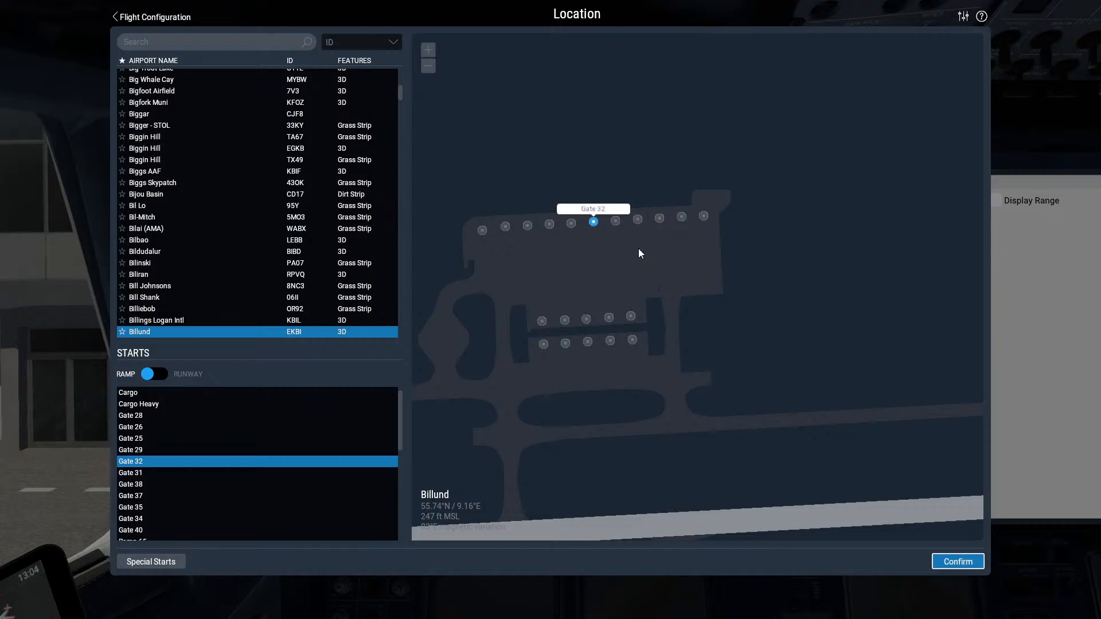
pyautogui.click(616, 222)
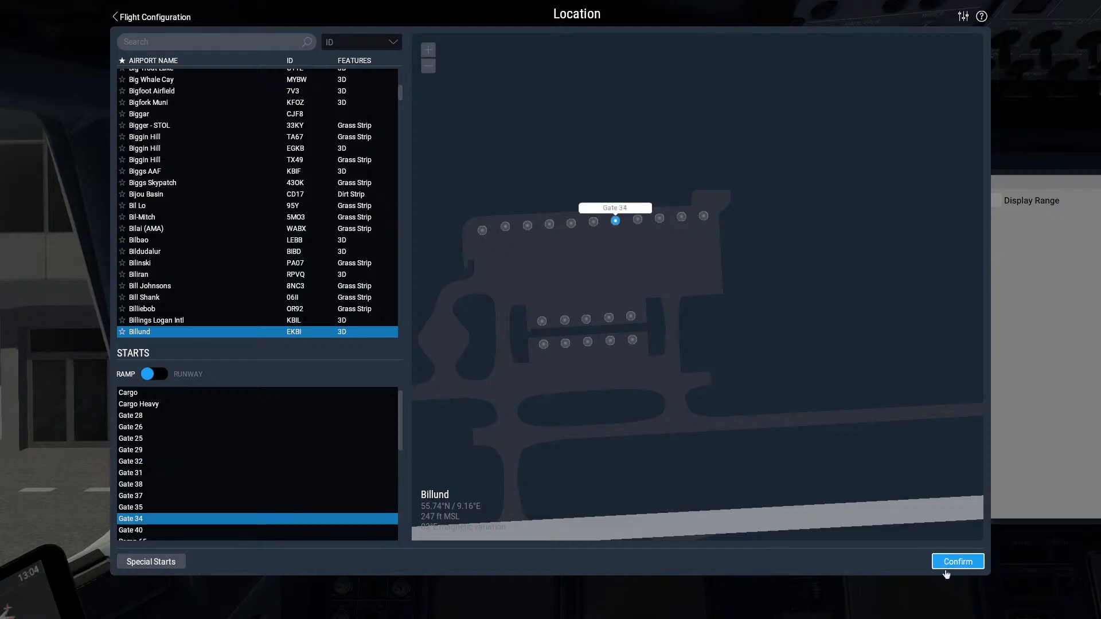
pyautogui.click(975, 562)
pyautogui.click(917, 583)
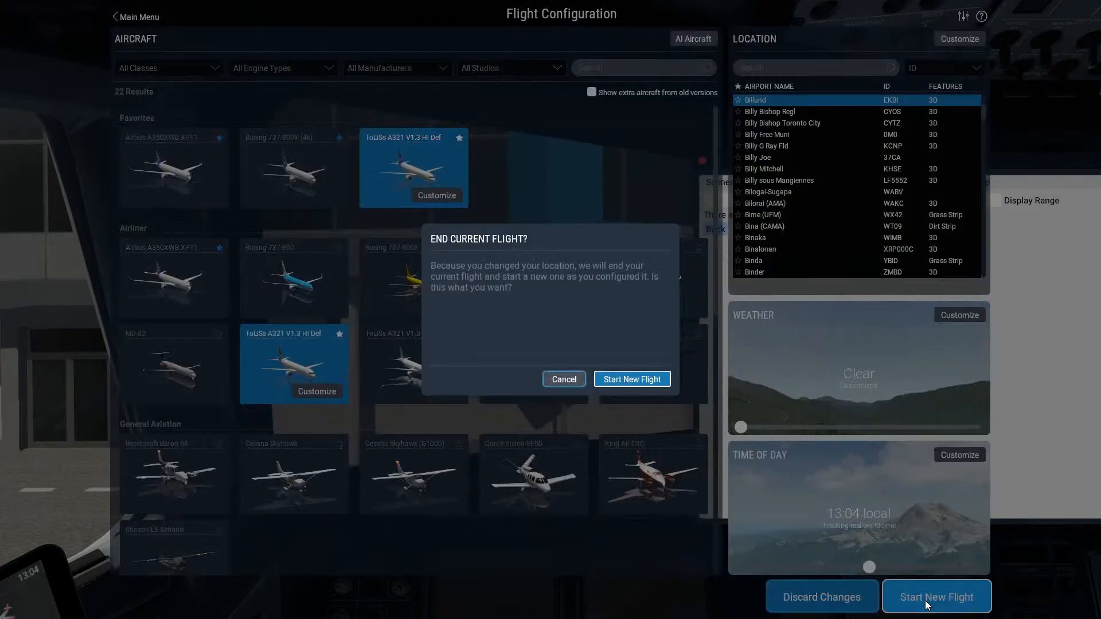
pyautogui.click(652, 383)
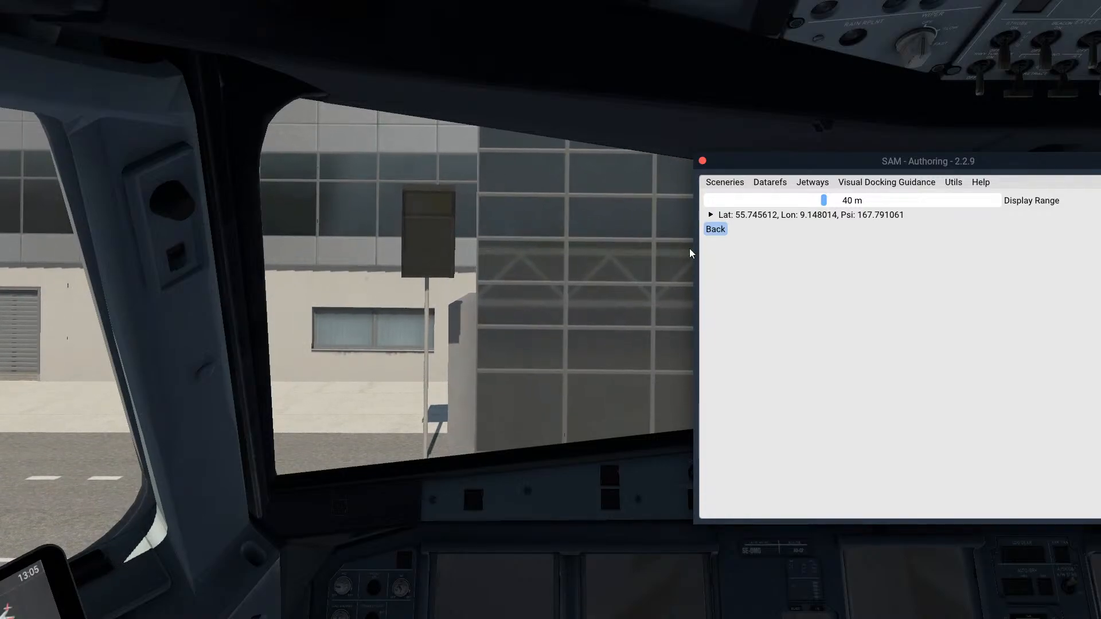
# Copy the current aircraft position into the docking guidance at Gate 34, set its Id to Safegate-G34 and save it
pyautogui.click(785, 216)
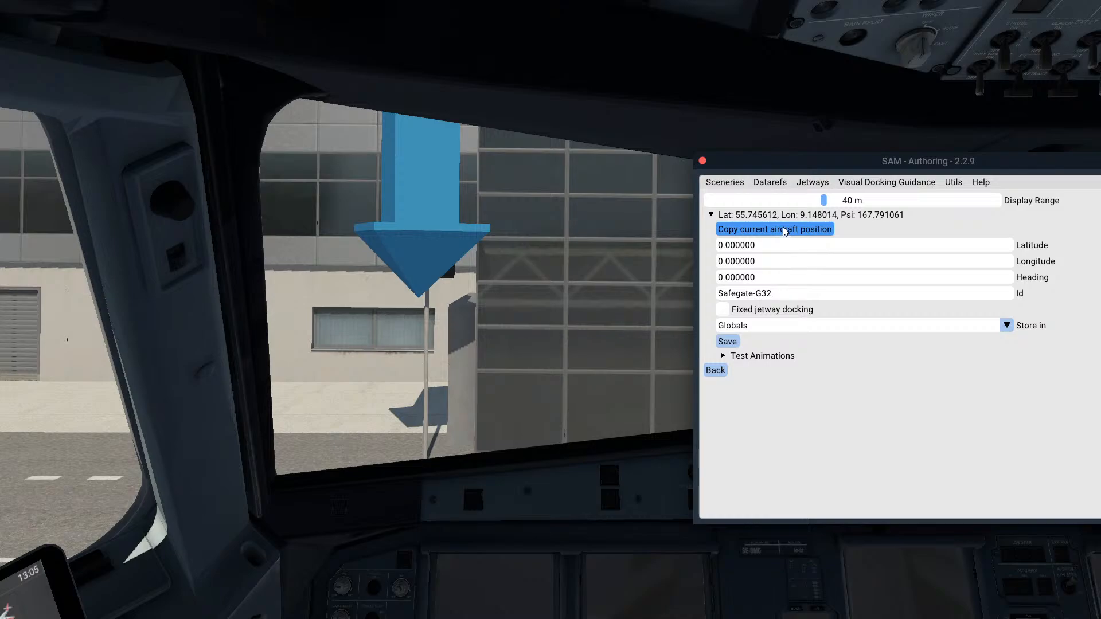
pyautogui.click(785, 231)
pyautogui.click(793, 297)
pyautogui.press('BackSpace')
pyautogui.write('4')
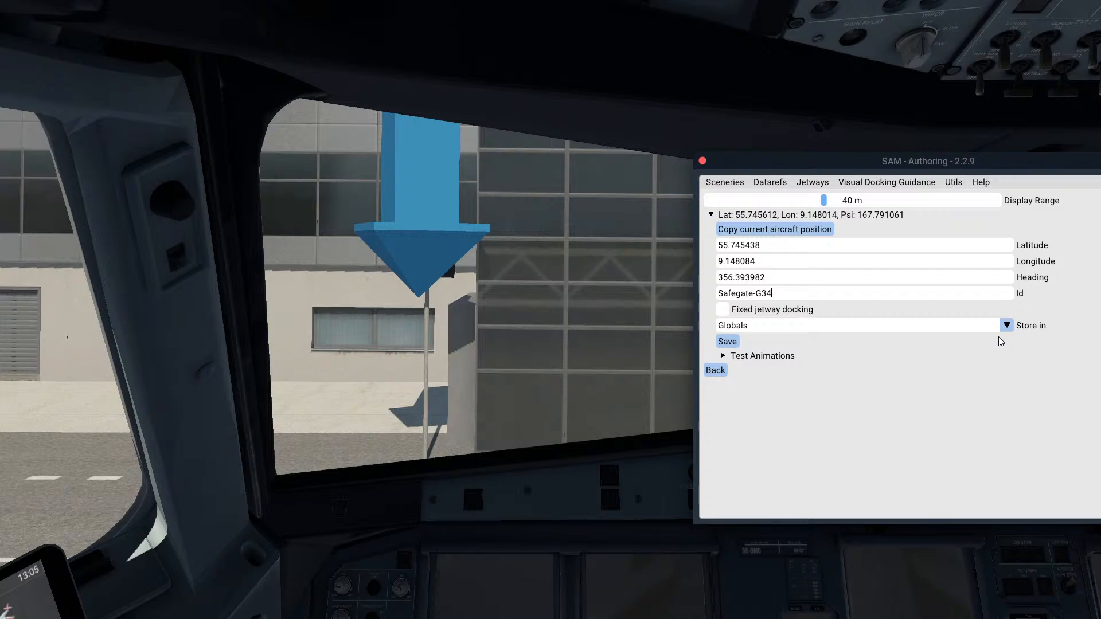
pyautogui.click(733, 344)
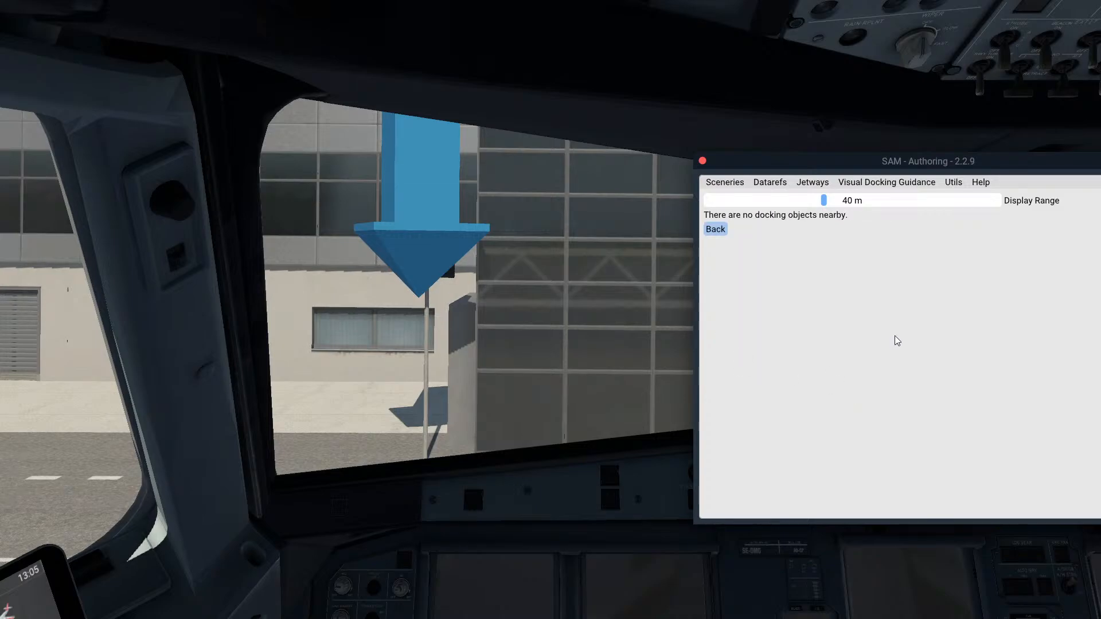
# Change the flight location to Gate 35 at Billund and start a new flight there
pyautogui.click(1036, 8)
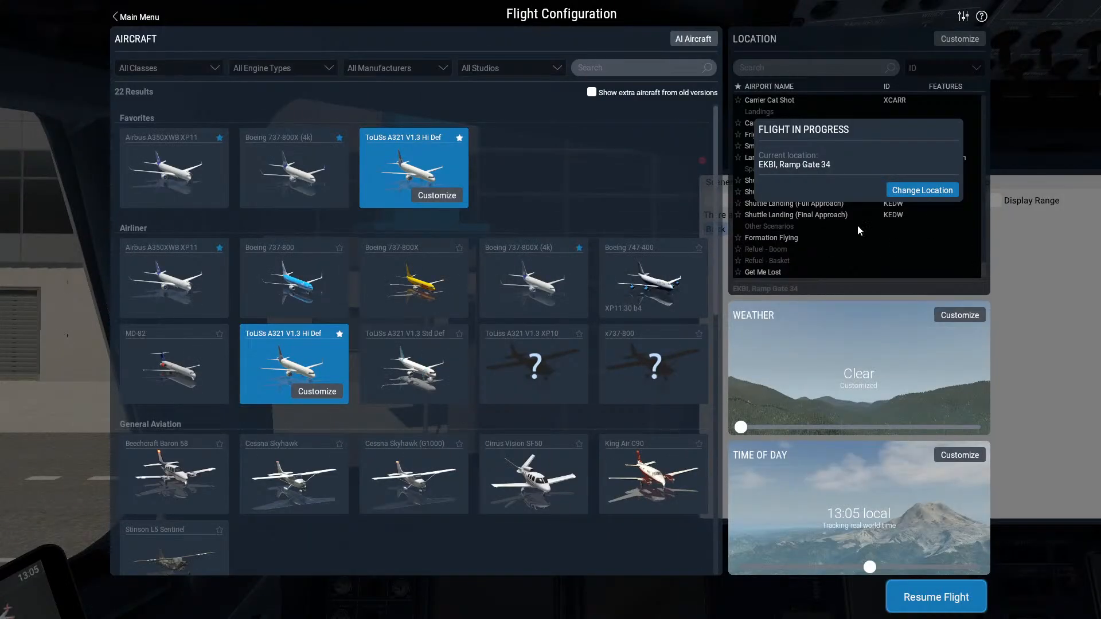
pyautogui.click(923, 190)
pyautogui.click(960, 39)
pyautogui.scroll(5, 687, 256)
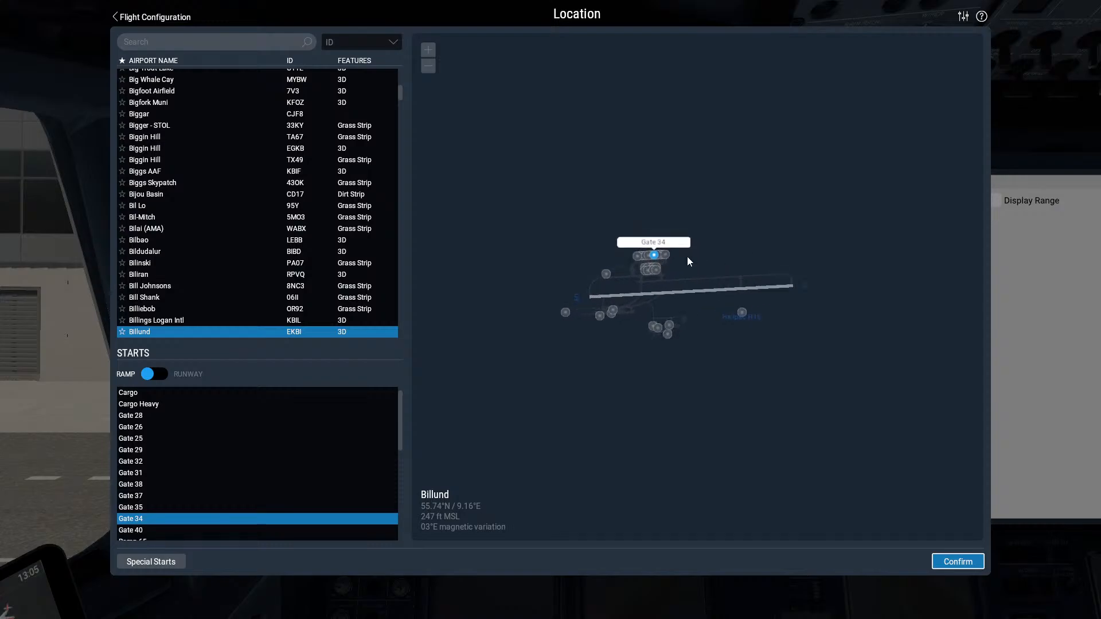
pyautogui.moveTo(627, 261); pyautogui.dragTo(681, 278)
pyautogui.click(614, 260)
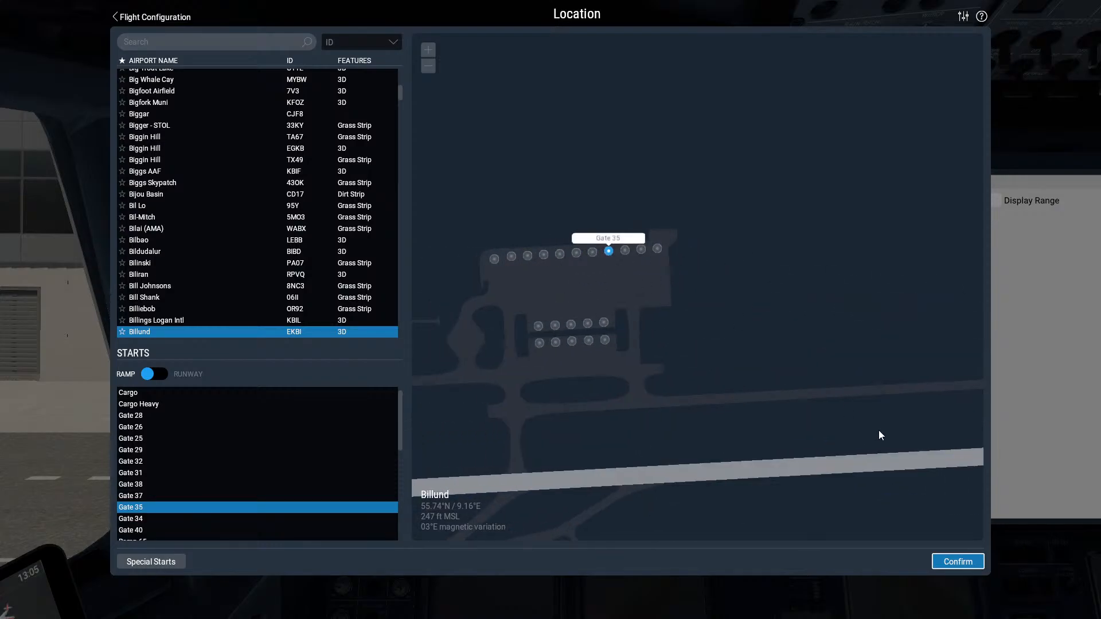
pyautogui.click(957, 561)
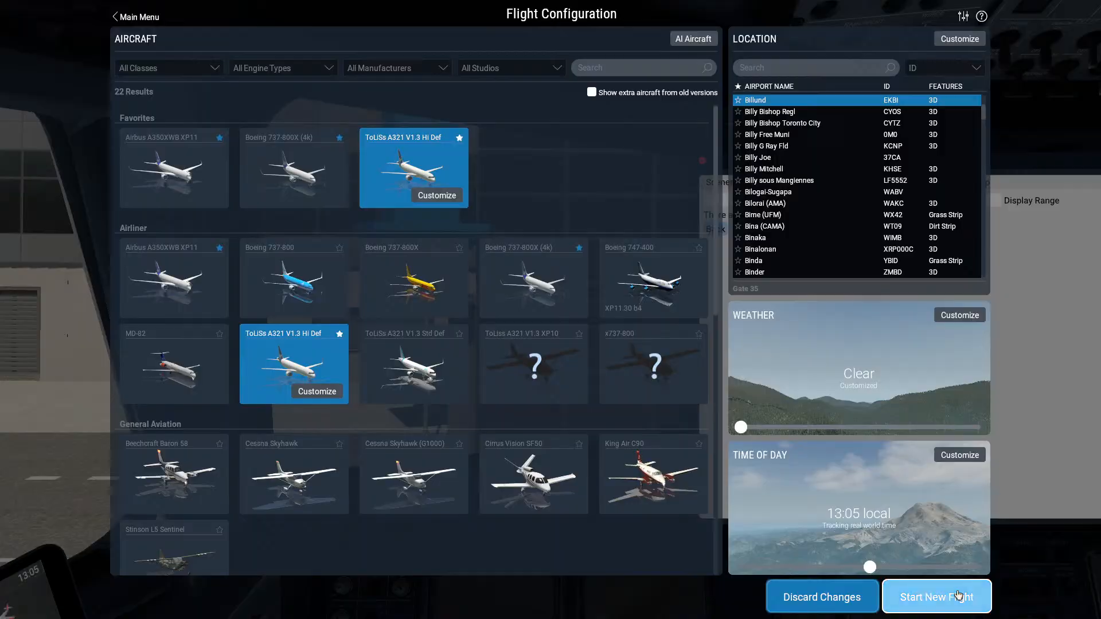
pyautogui.click(946, 597)
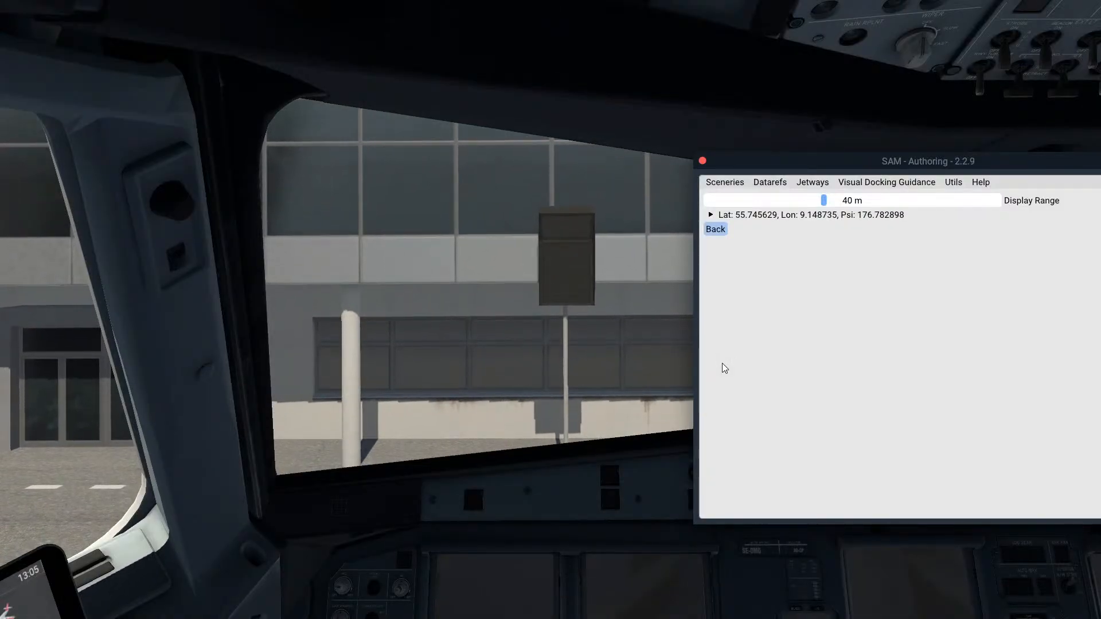
# Copy the current aircraft position into the docking guidance at Gate 35, set its Id to Safegate-G35 and save it
pyautogui.click(749, 215)
pyautogui.click(791, 233)
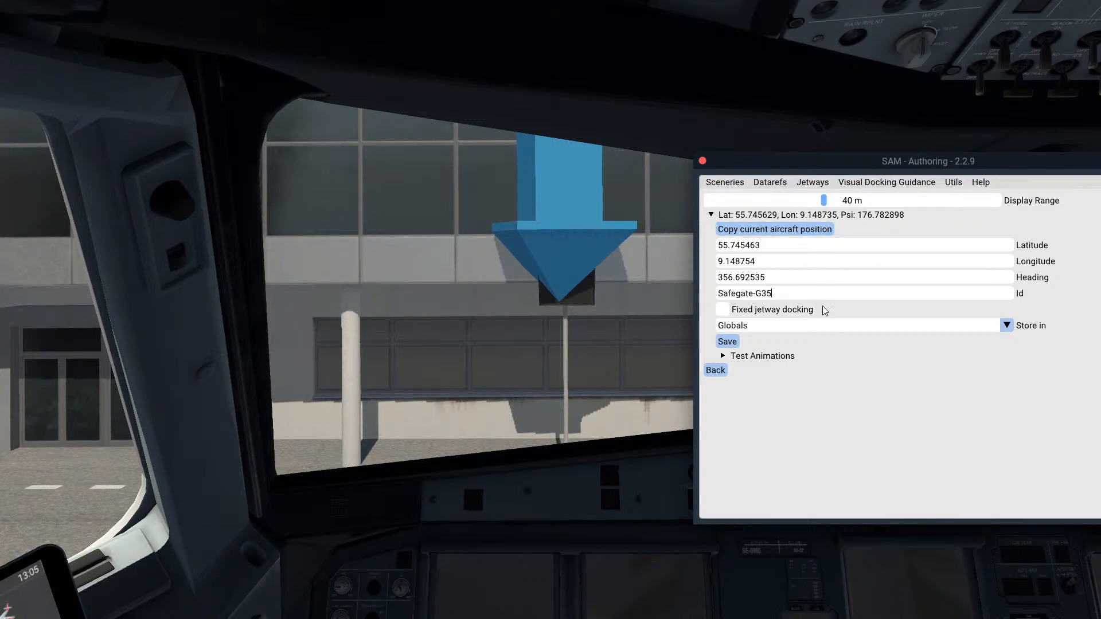
pyautogui.click(728, 343)
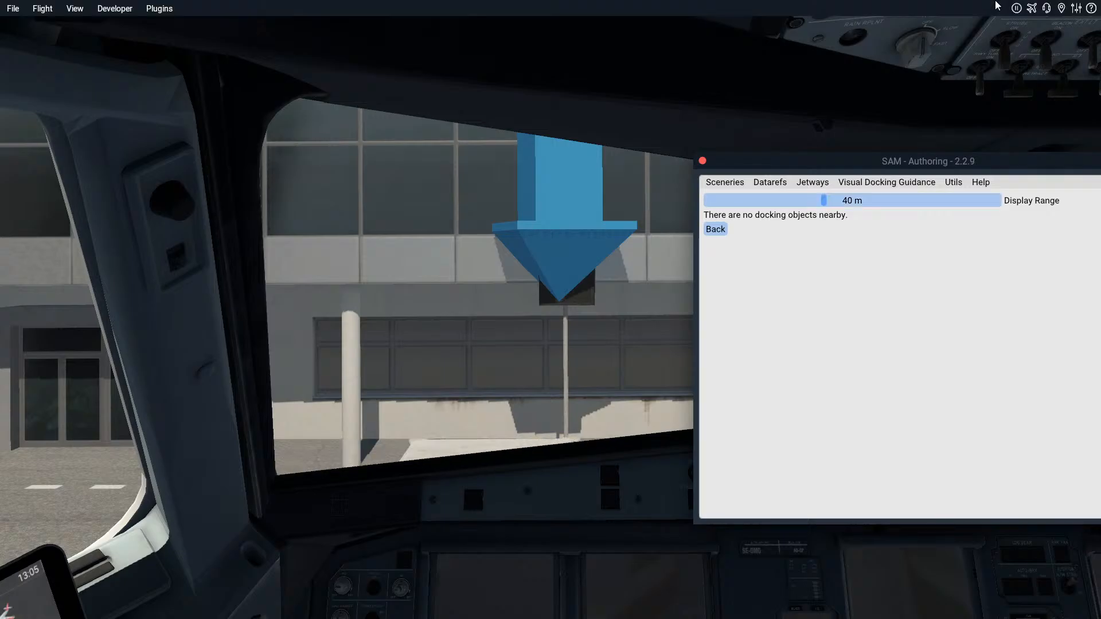
# Change the flight location to Gate 37 at Billund and start a new flight there
pyautogui.click(1037, 14)
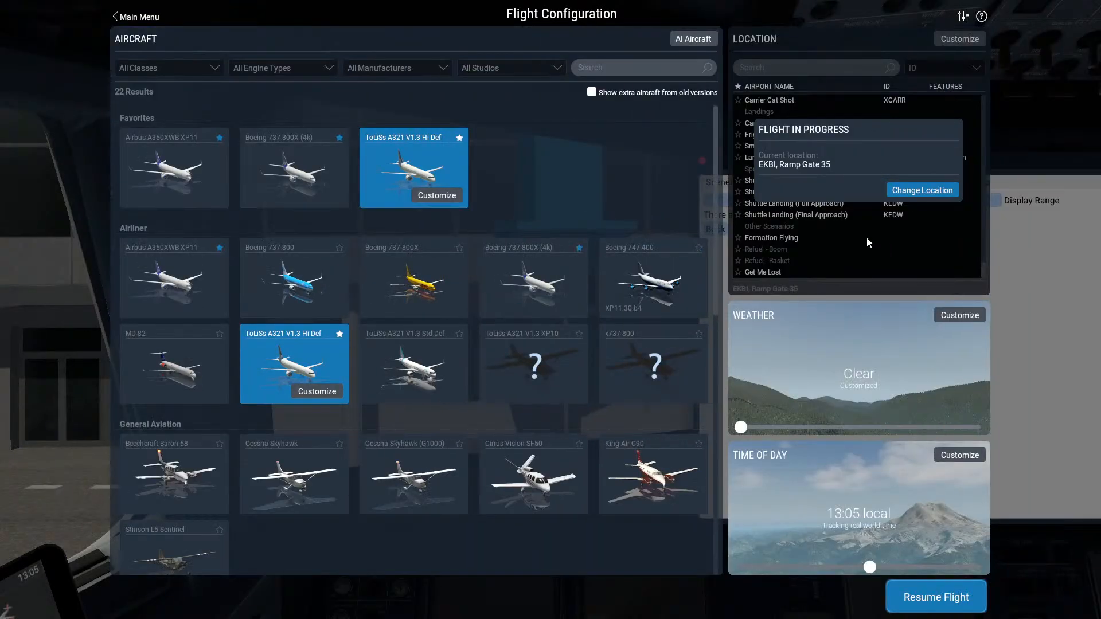
pyautogui.click(924, 189)
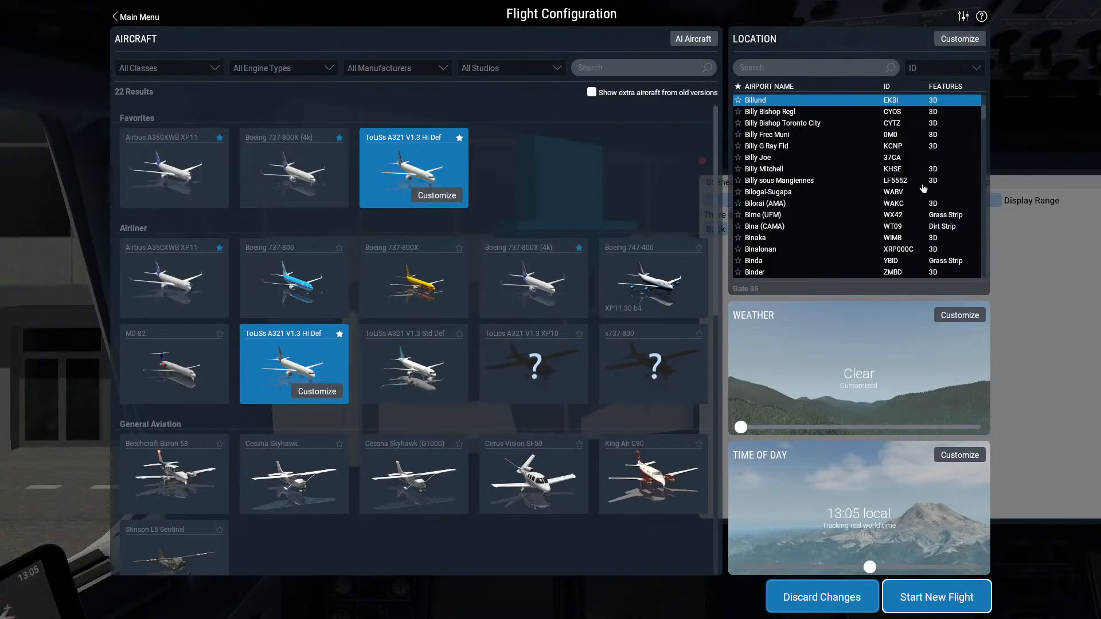
pyautogui.click(974, 37)
pyautogui.scroll(2, 672, 266)
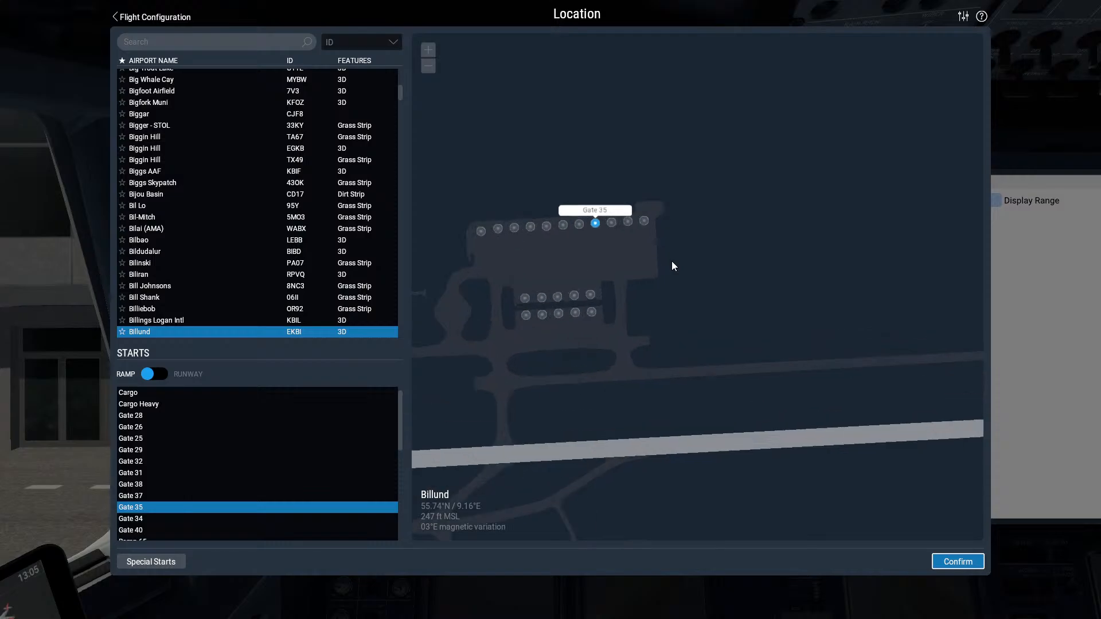
pyautogui.click(612, 224)
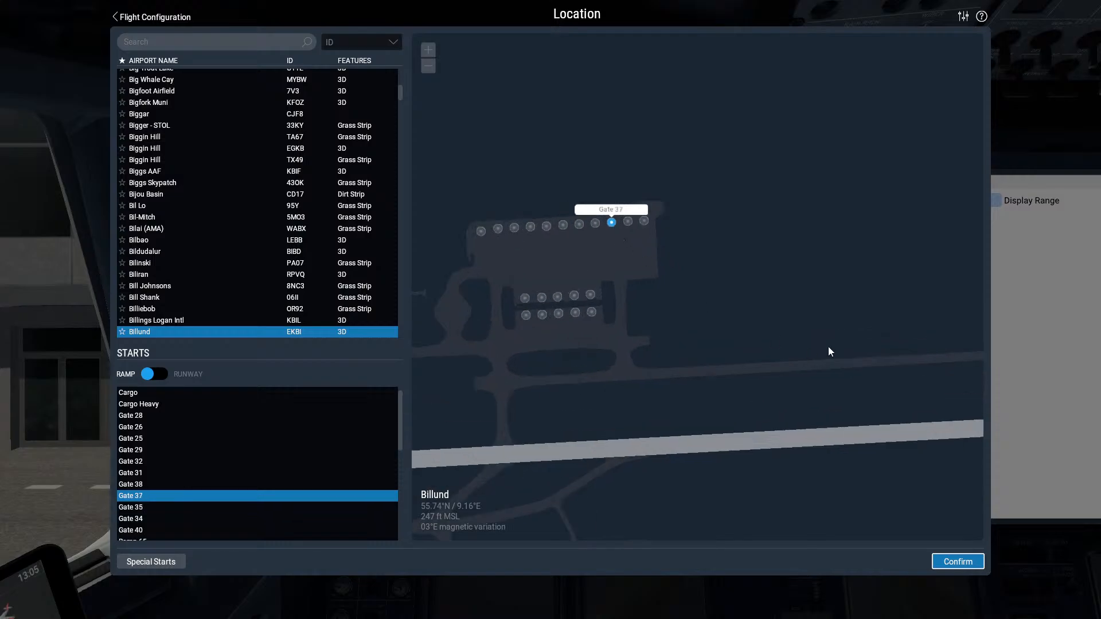
pyautogui.click(953, 561)
pyautogui.click(932, 594)
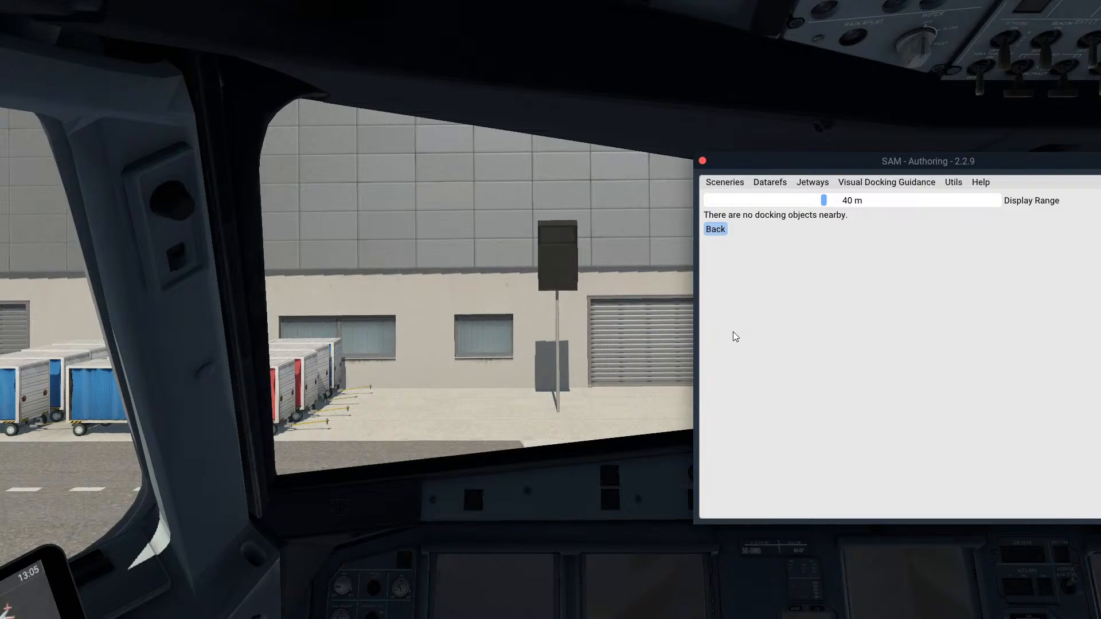
# Set the docking display range to 45 m, copy the current aircraft position into the docking guidance at Gate 37 and save it
pyautogui.moveTo(824, 201); pyautogui.dragTo(828, 202)
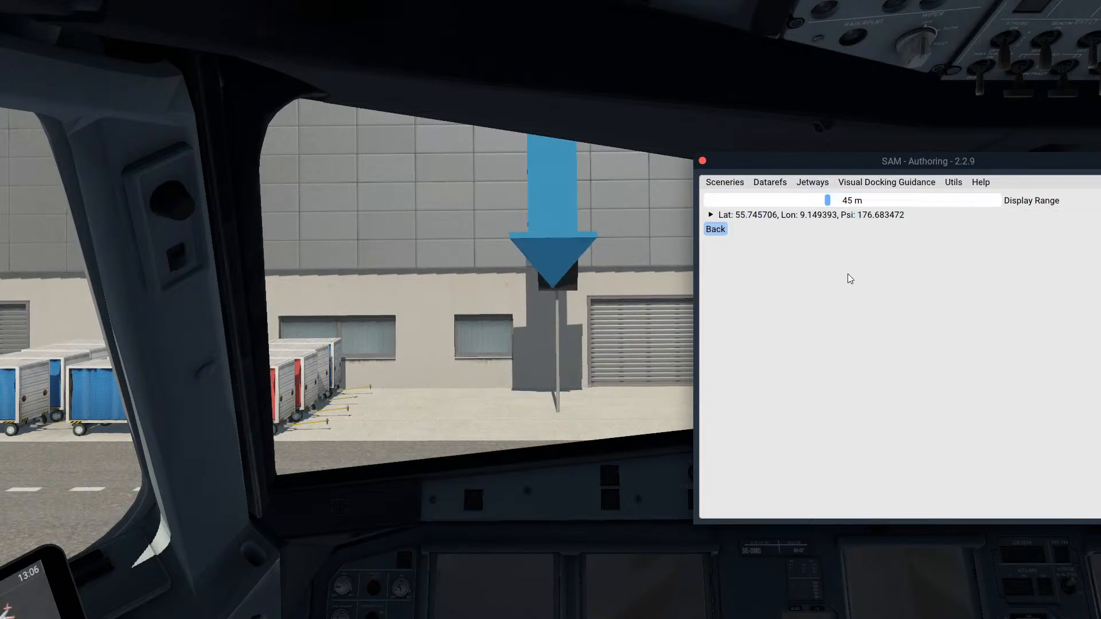
pyautogui.click(797, 216)
pyautogui.click(787, 232)
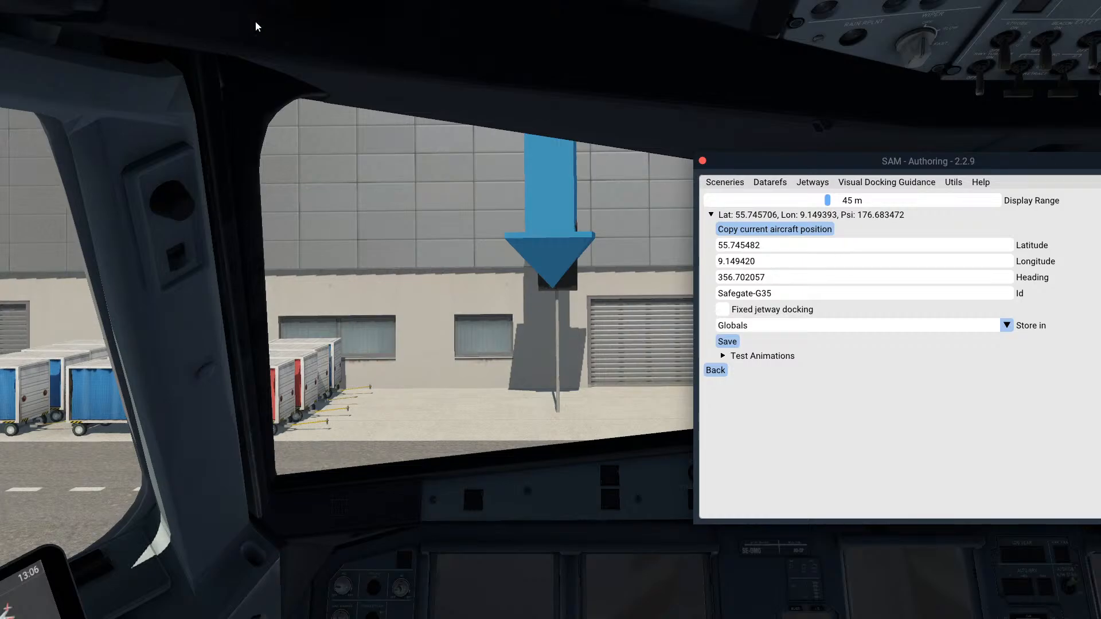
pyautogui.hotkey('shift', '8')
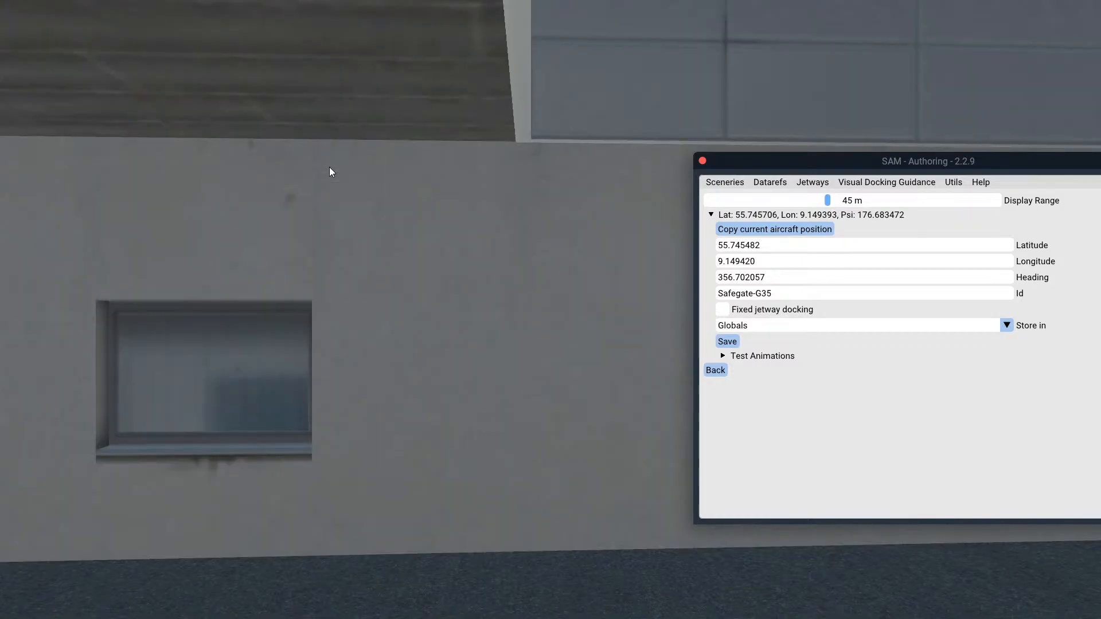
pyautogui.press('Up')
pyautogui.press('Left')
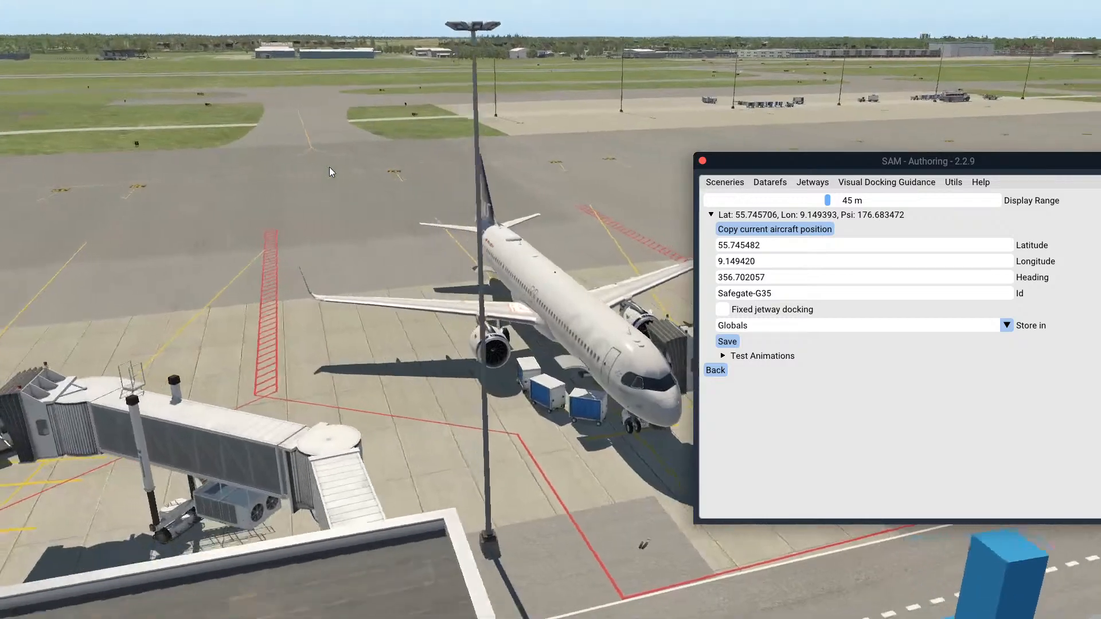
pyautogui.hotkey('shift', '9')
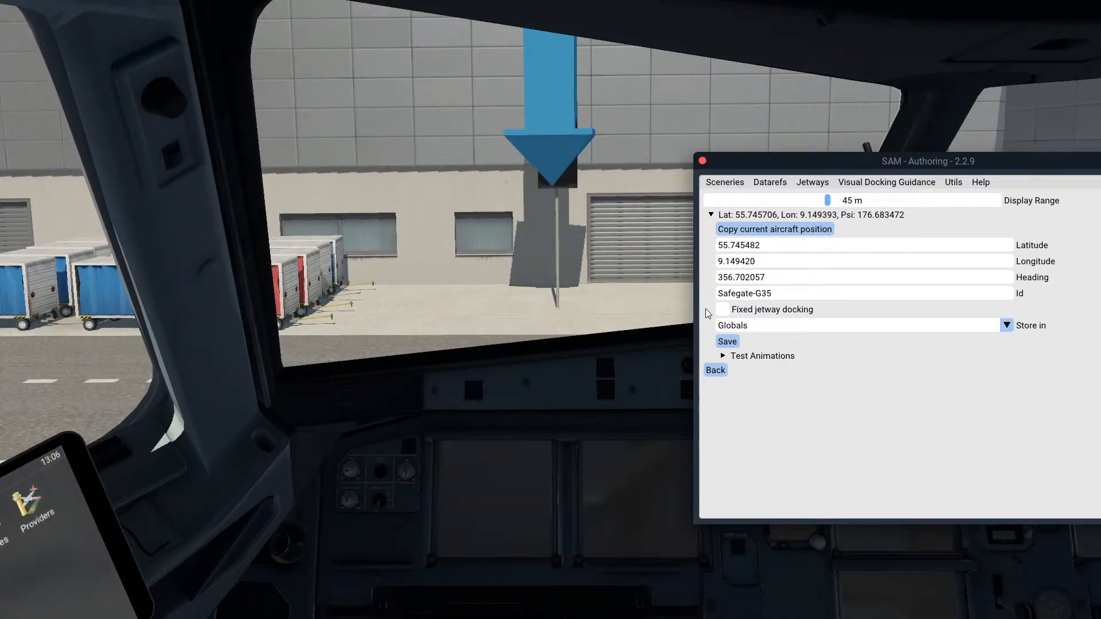
pyautogui.click(728, 342)
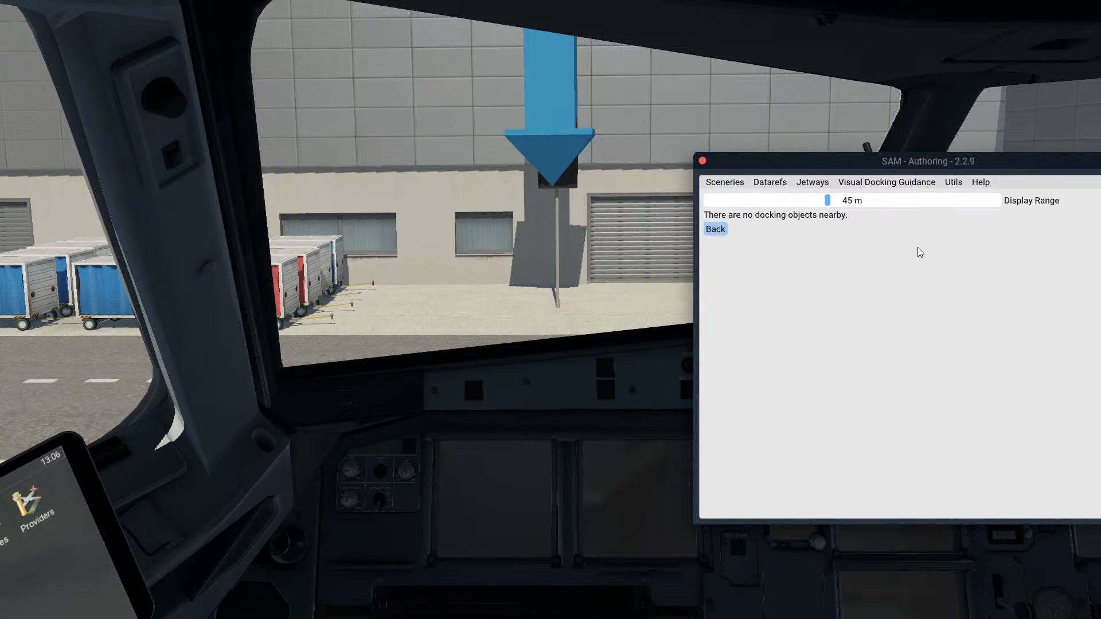
# Change the flight location to Gate 38 at Billund and start a new flight there
pyautogui.click(1030, 10)
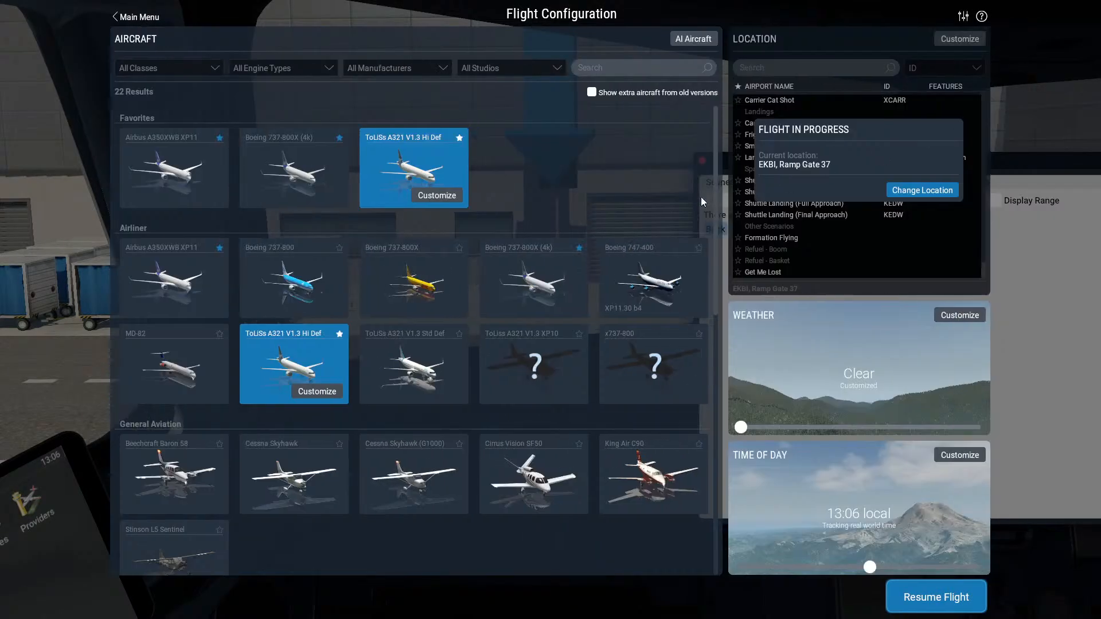
pyautogui.click(922, 190)
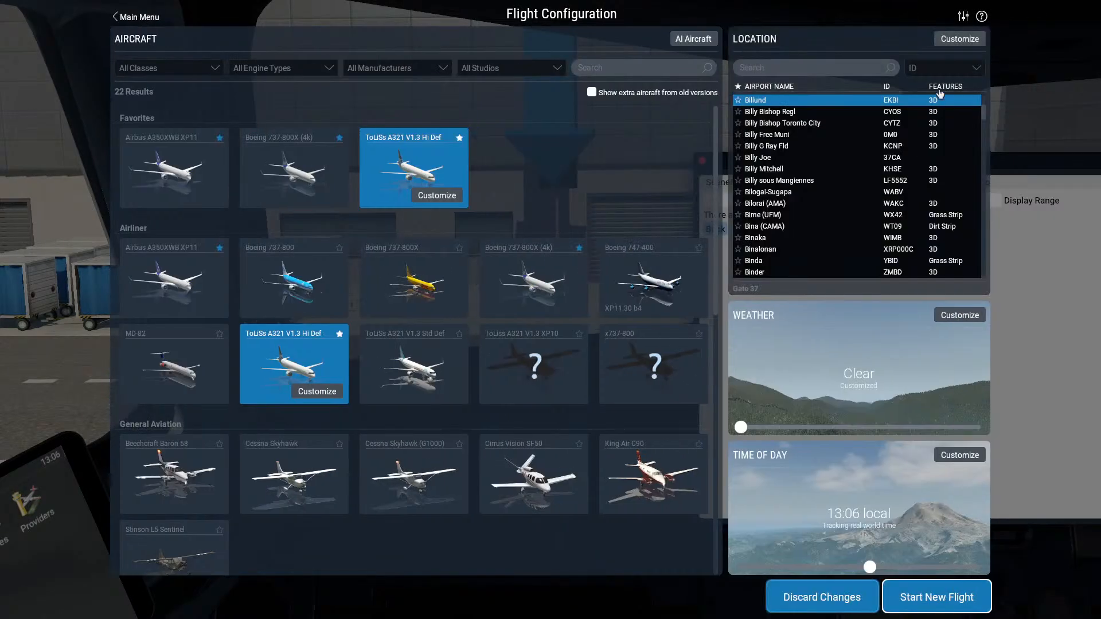
pyautogui.click(960, 38)
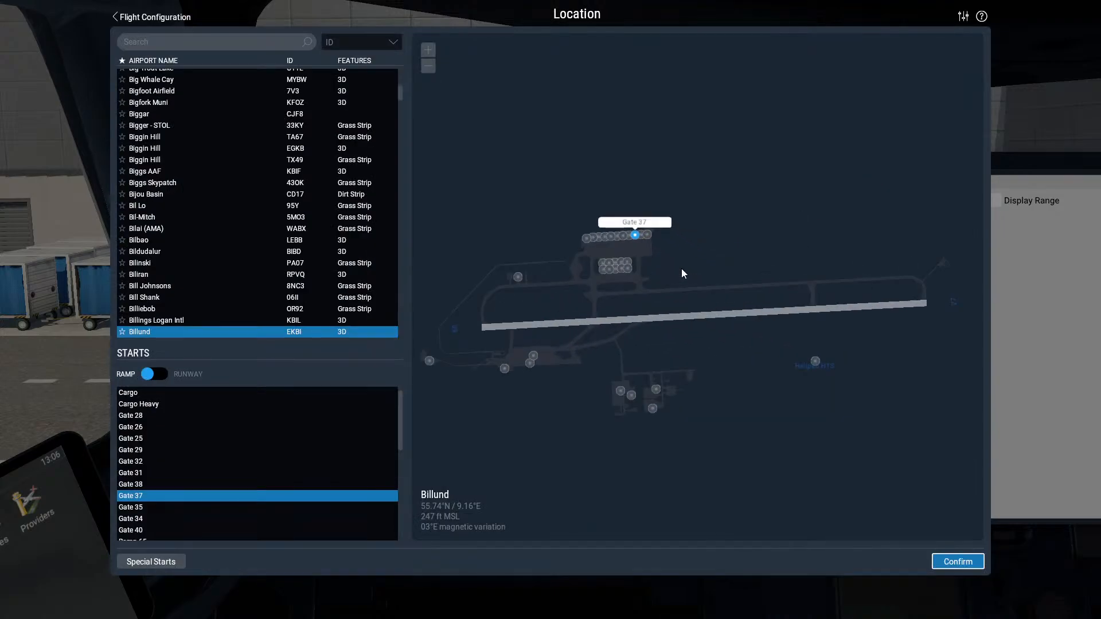
pyautogui.click(625, 224)
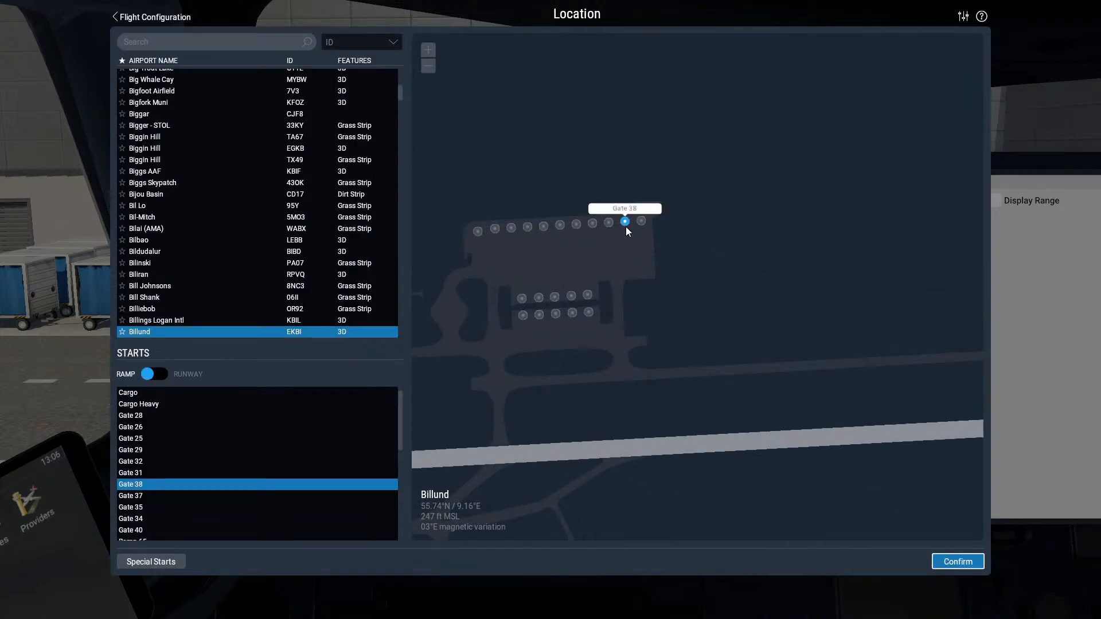
pyautogui.click(958, 562)
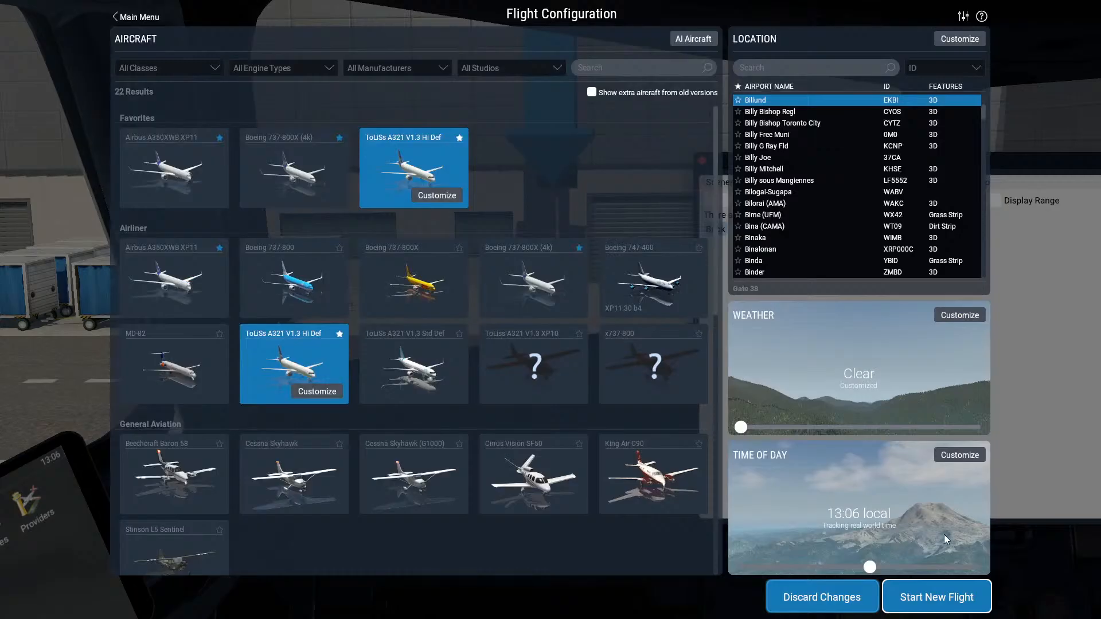
pyautogui.click(939, 595)
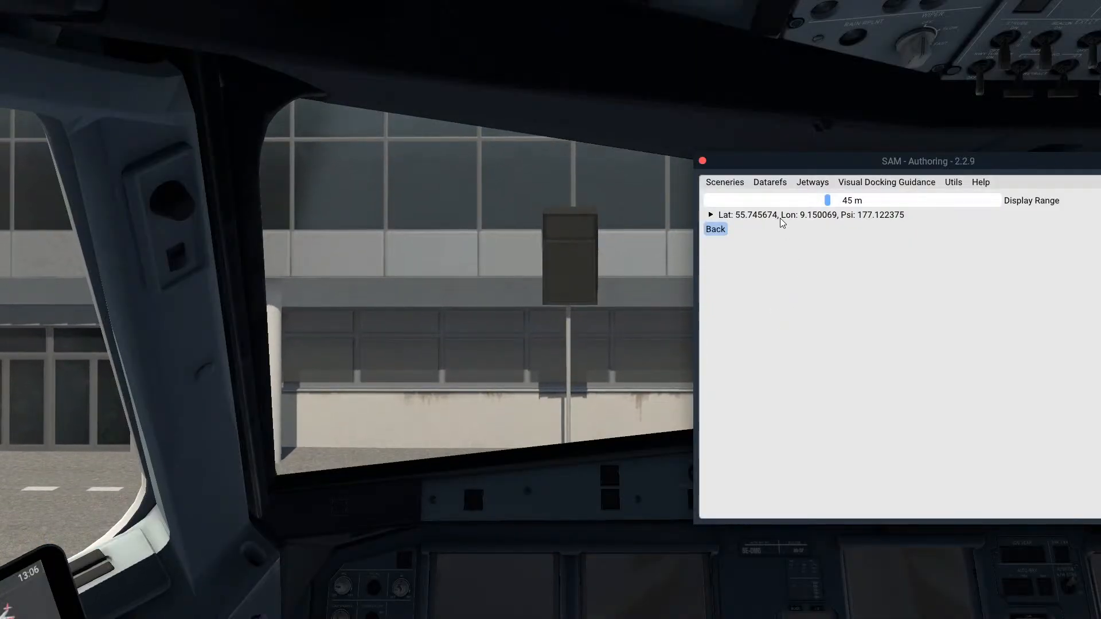
# Copy the current aircraft position into the docking guidance at Gate 38
pyautogui.click(772, 216)
pyautogui.click(774, 229)
pyautogui.click(783, 295)
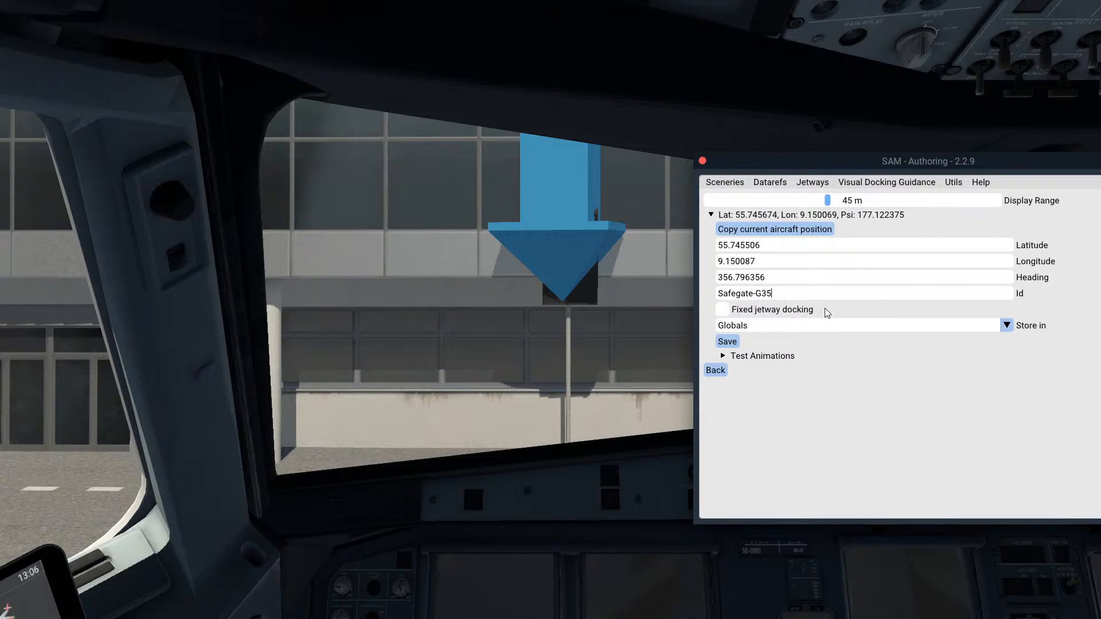
# Switch to WED and check the gate numbering along the Billund stands east of Gate 34, then return to X-Plane
pyautogui.hotkey('alt', 'Tab')
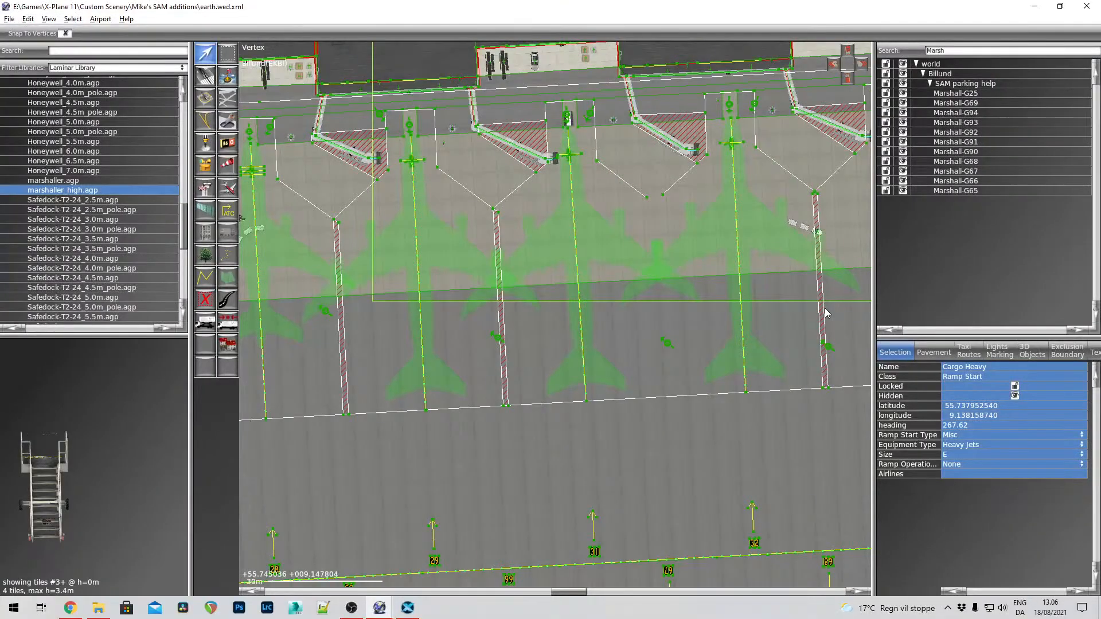
pyautogui.moveTo(749, 332); pyautogui.dragTo(649, 287, button='right')
pyautogui.moveTo(835, 323); pyautogui.dragTo(542, 324, button='right')
pyautogui.moveTo(646, 320); pyautogui.dragTo(593, 333, button='right')
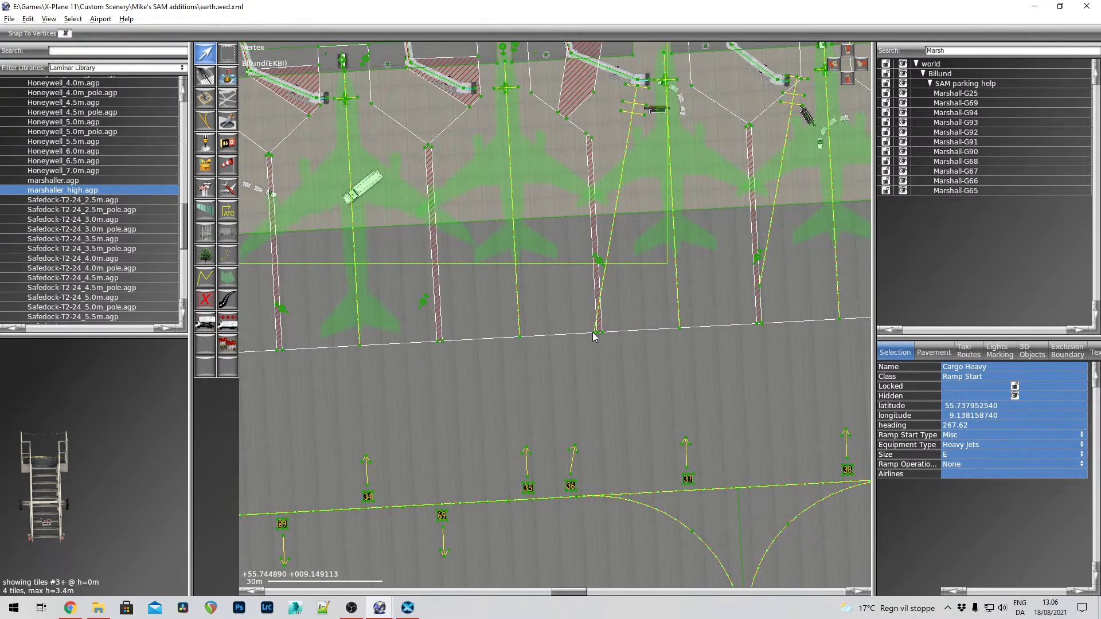
pyautogui.hotkey('alt', 'Tab')
pyautogui.hotkey('alt', 'Tab')
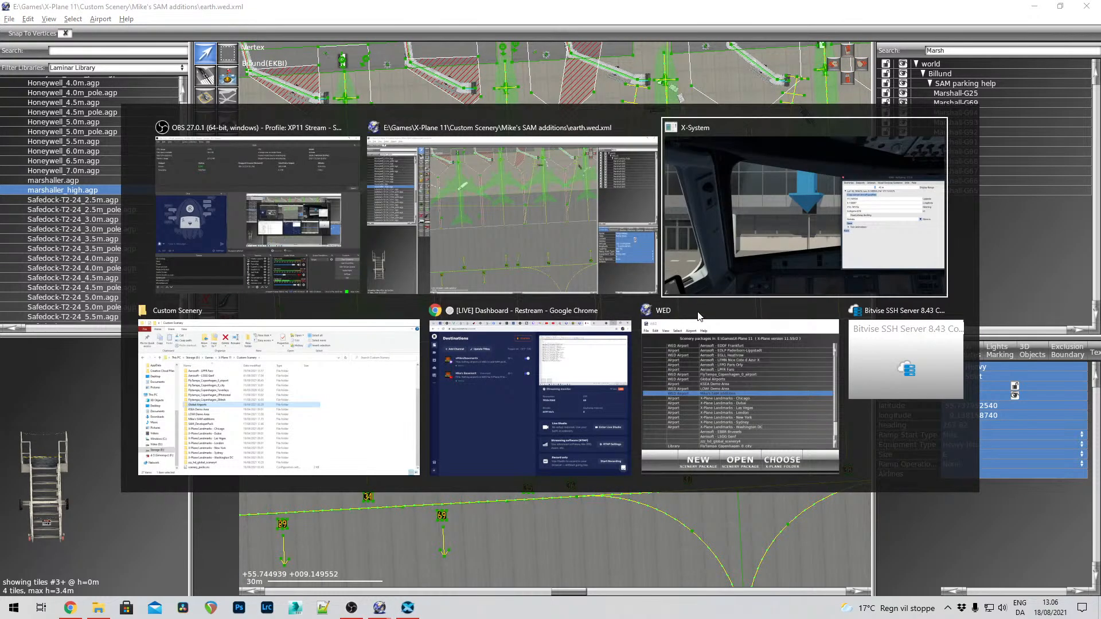
# Set the Id of the docking guidance at Gate 38 to Safegate-G37 and save it
pyautogui.press('BackSpace')
pyautogui.write('7')
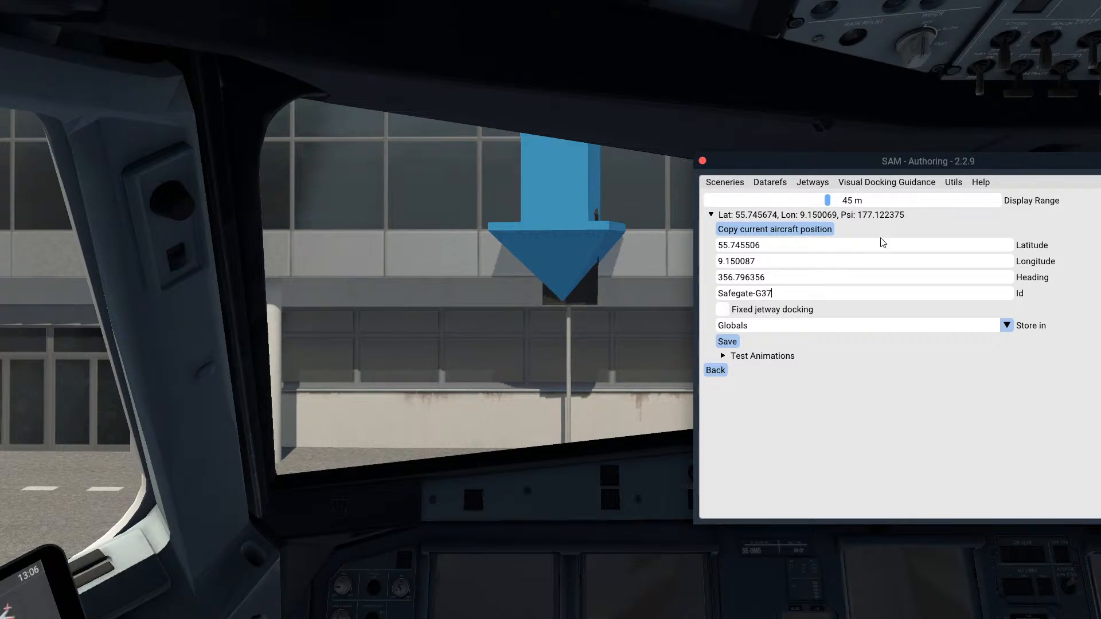
pyautogui.click(728, 342)
# Switch to Notepad++ and review the saved Billund dock entries in the SAM additions scenery's sam.xml
pyautogui.press('super')
pyautogui.click(323, 608)
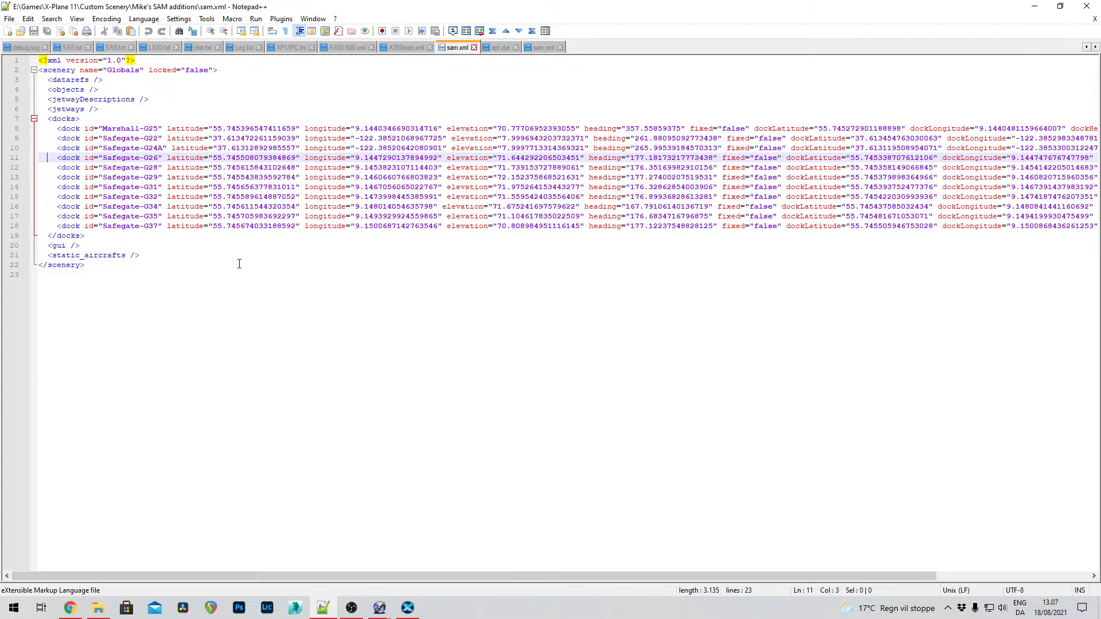
pyautogui.click(507, 48)
pyautogui.click(462, 48)
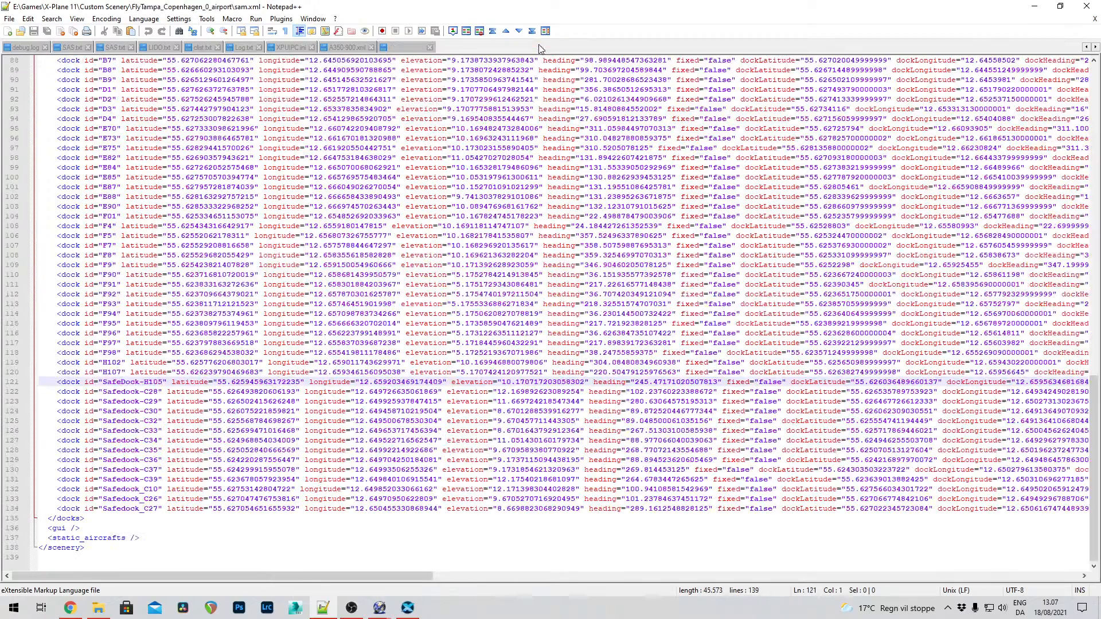
# Examine how the jetways and docks are named in the FlyTampa Copenhagen sam.xml
pyautogui.click(542, 48)
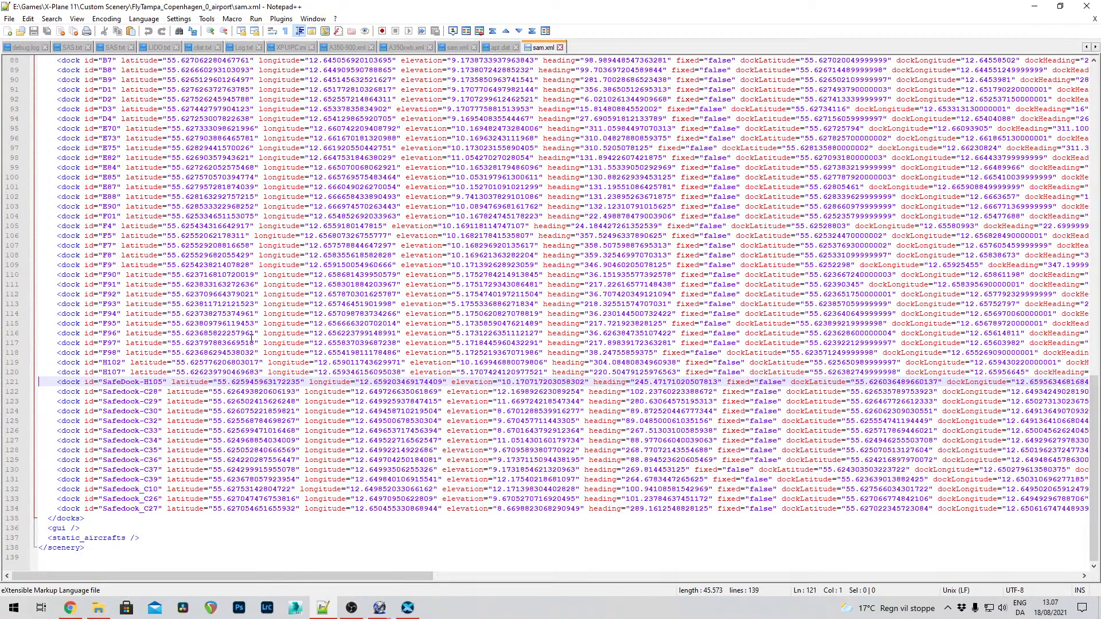
pyautogui.scroll(17, 173, 357)
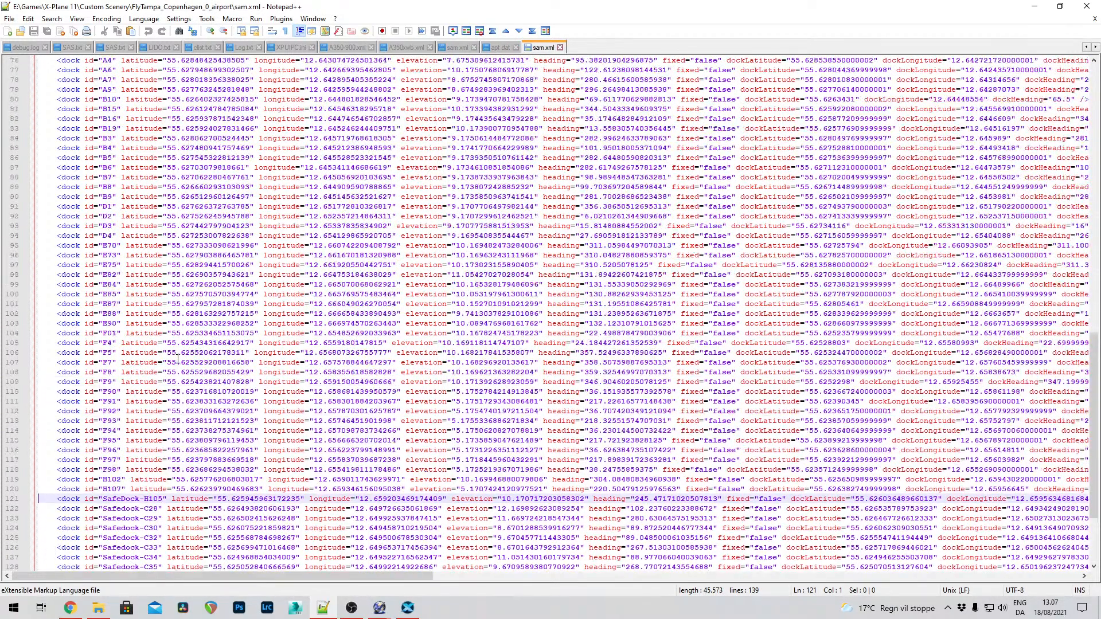
pyautogui.scroll(12, 178, 359)
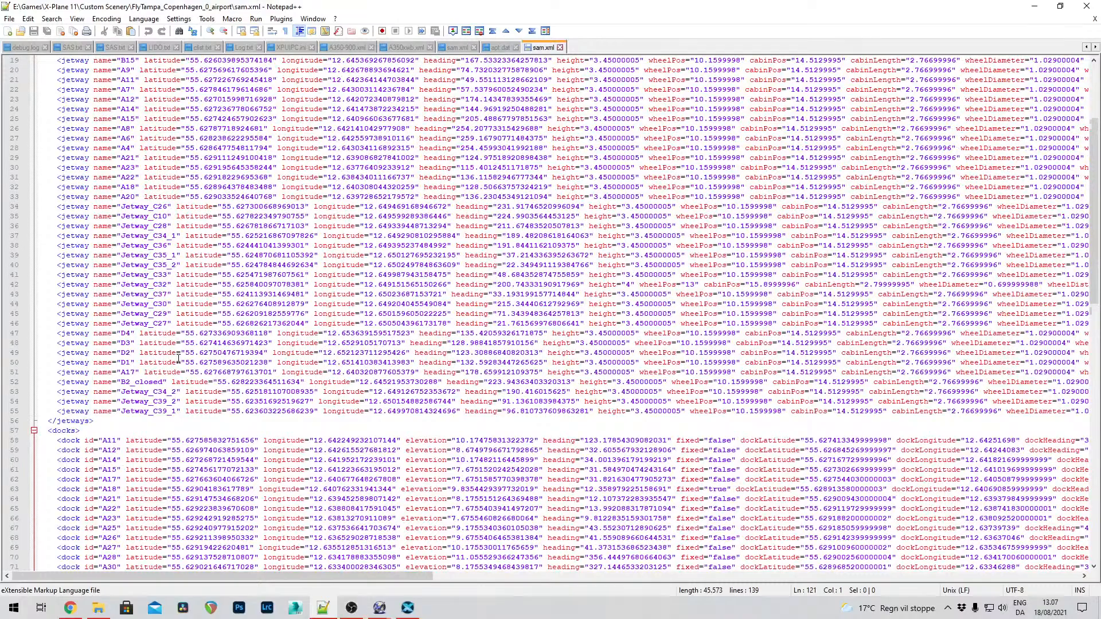
pyautogui.scroll(-3, 175, 311)
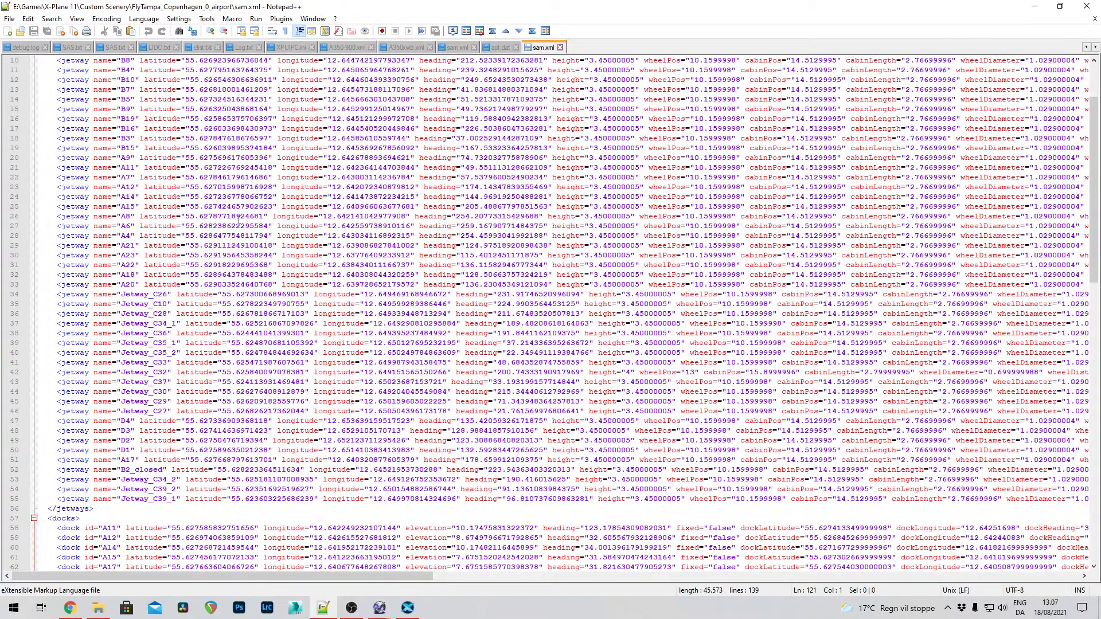
pyautogui.scroll(-6, 236, 220)
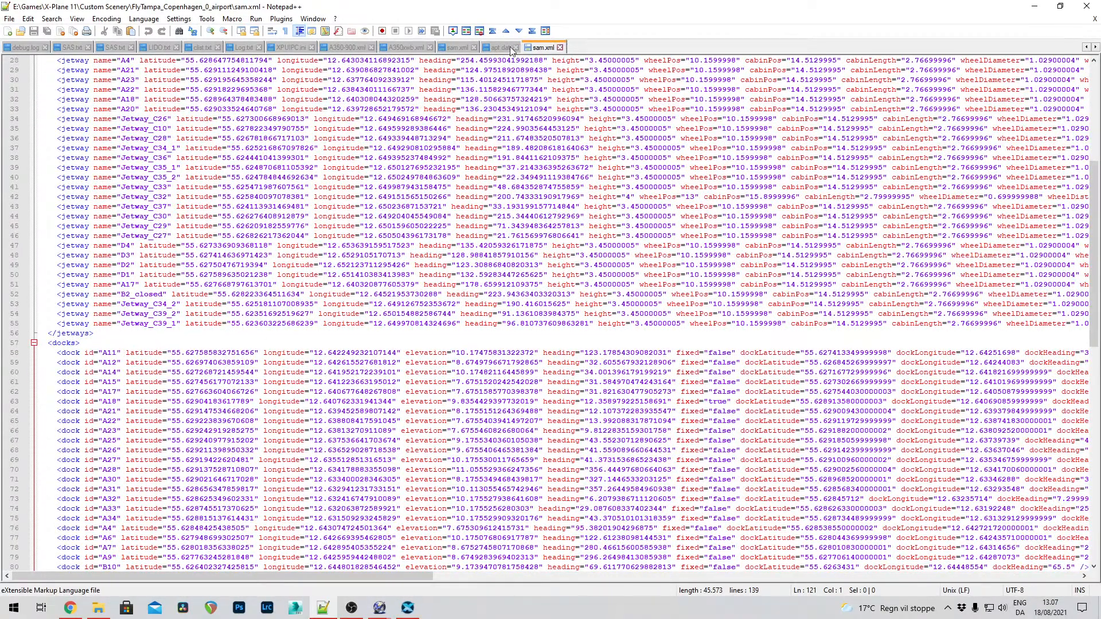
pyautogui.scroll(3, 471, 182)
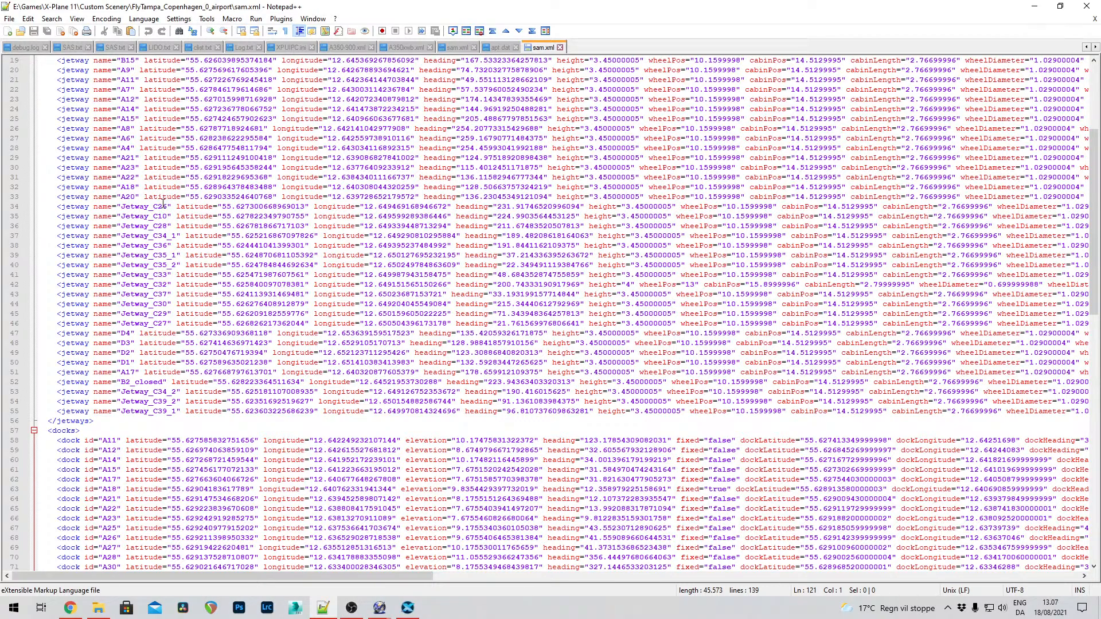
pyautogui.scroll(6, 148, 213)
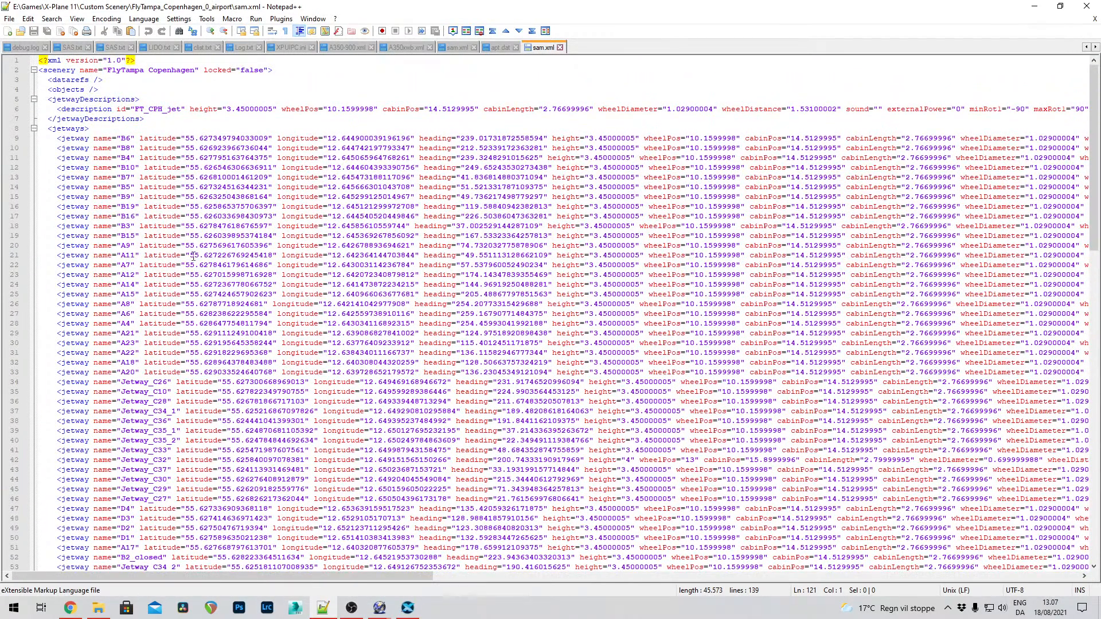
pyautogui.scroll(-5, 191, 269)
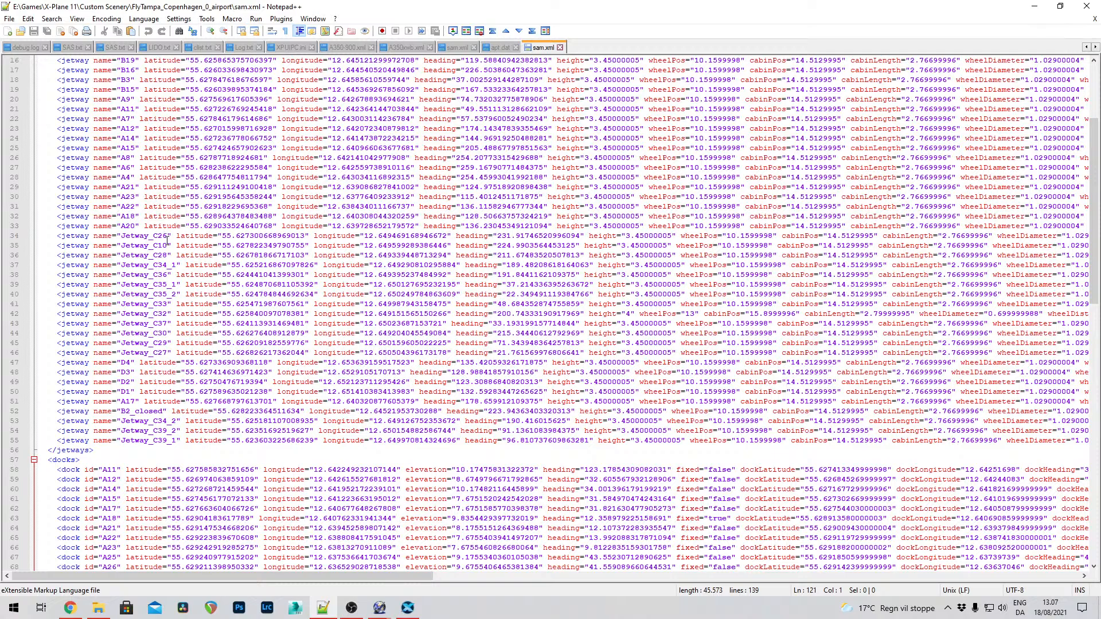
pyautogui.scroll(5, 180, 285)
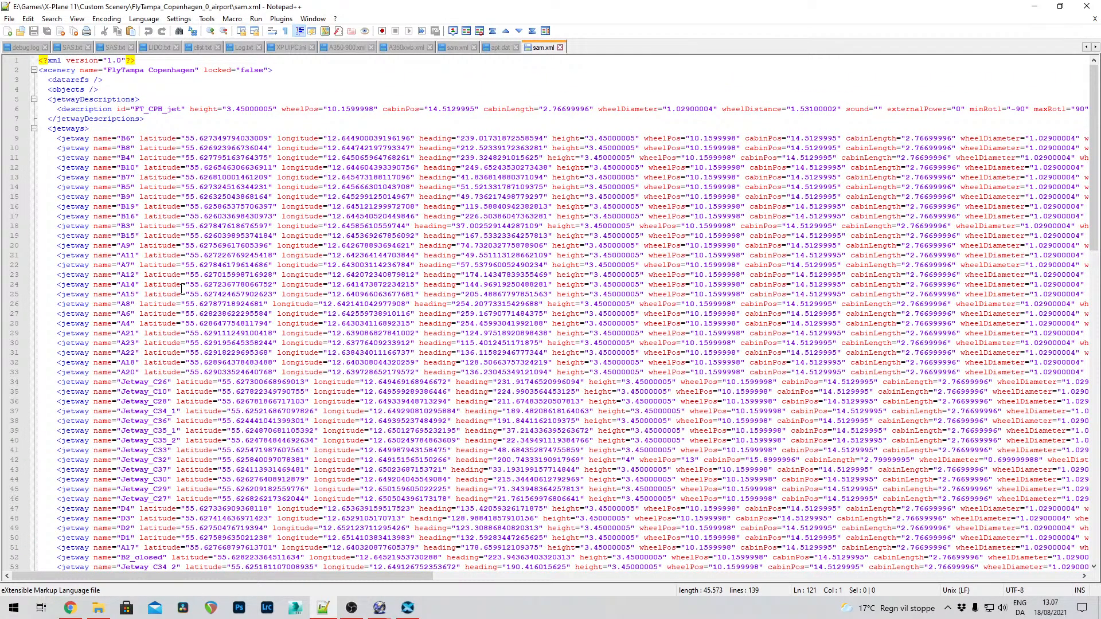
pyautogui.scroll(-6, 182, 290)
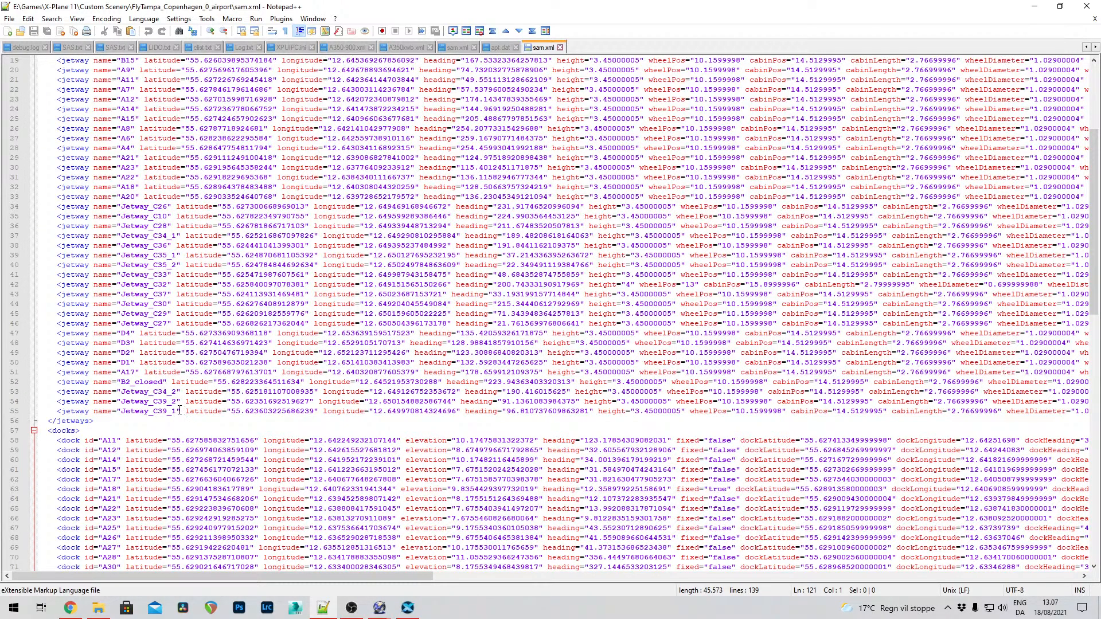
pyautogui.scroll(-6, 181, 412)
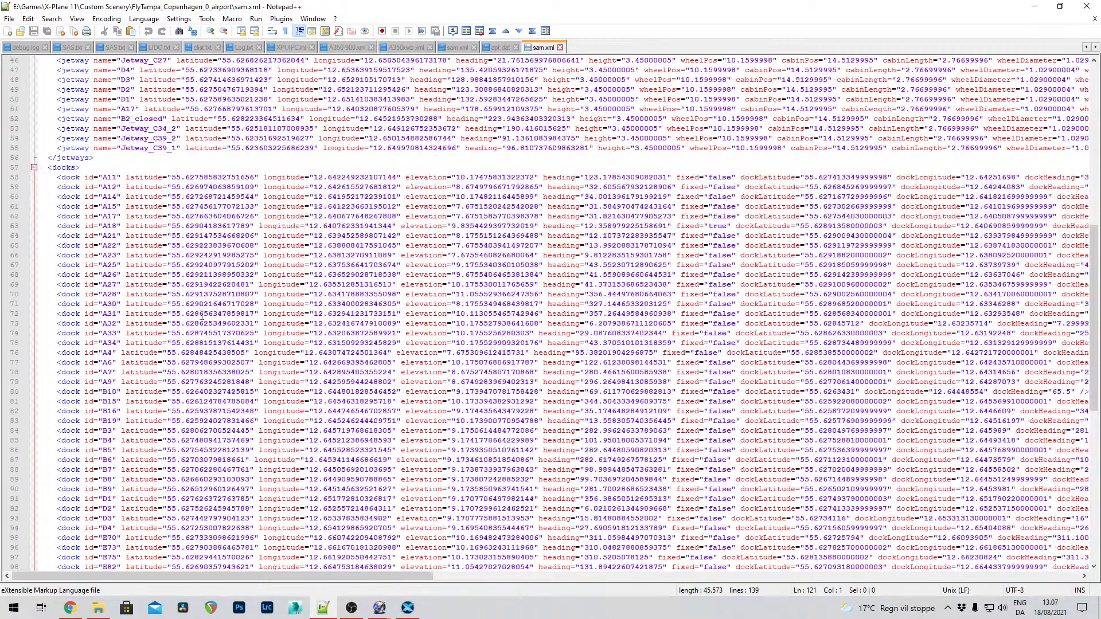
# Compare the jetway names with the dock ids, including the Safedock entries, in the Copenhagen sam.xml, then return to the SAM additions sam.xml
pyautogui.scroll(12, 181, 299)
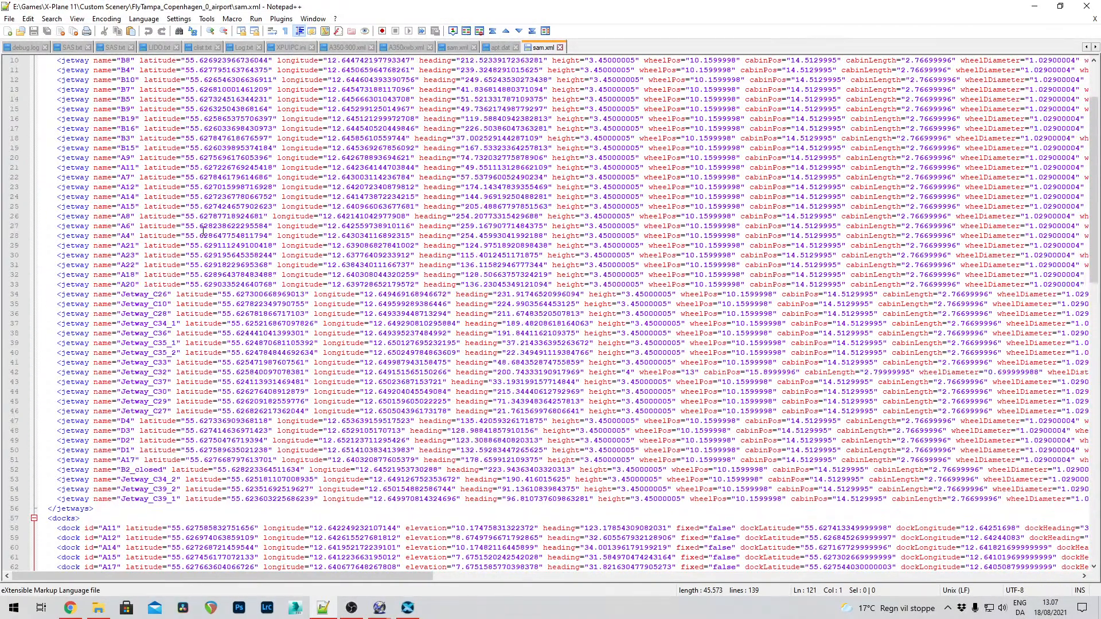
pyautogui.scroll(-3, 191, 279)
pyautogui.scroll(-4, 236, 367)
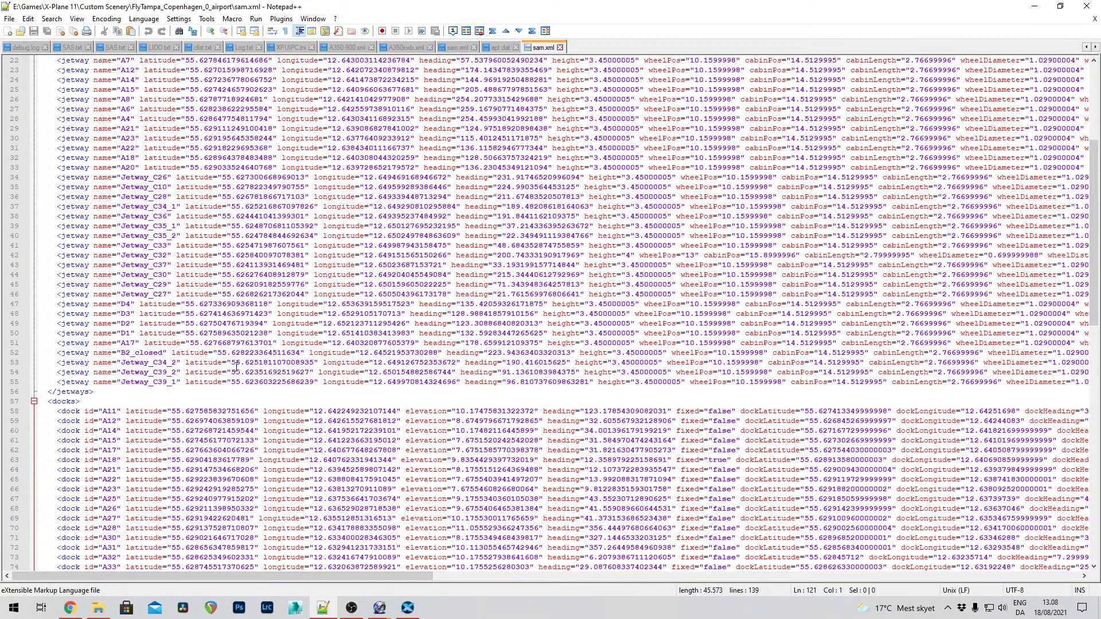
pyautogui.scroll(-12, 237, 367)
pyautogui.scroll(-8, 236, 367)
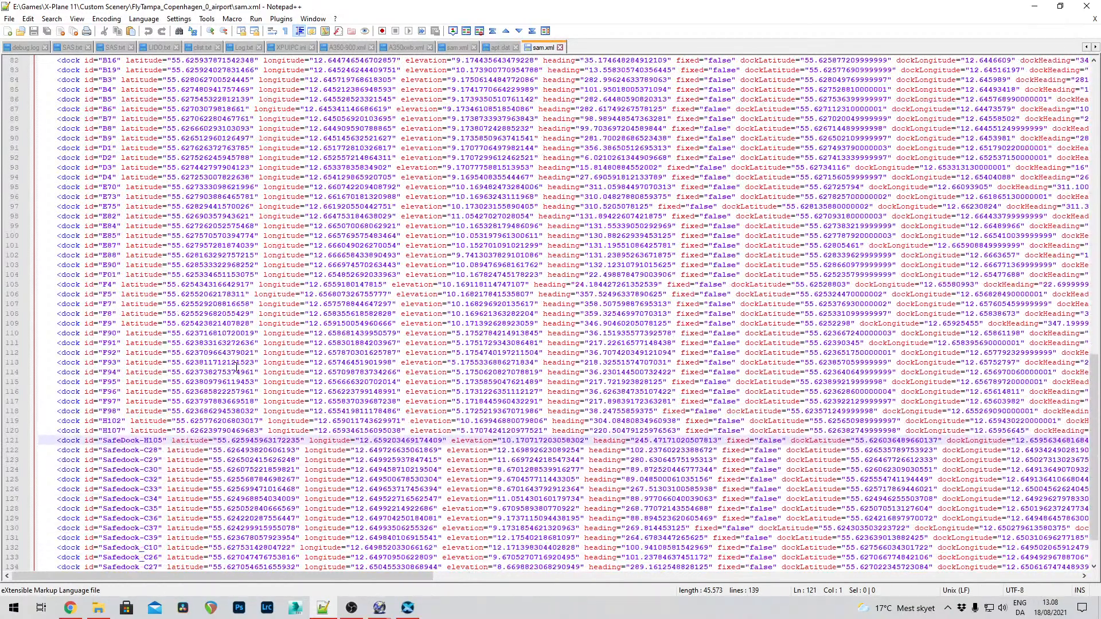
pyautogui.scroll(-2, 236, 367)
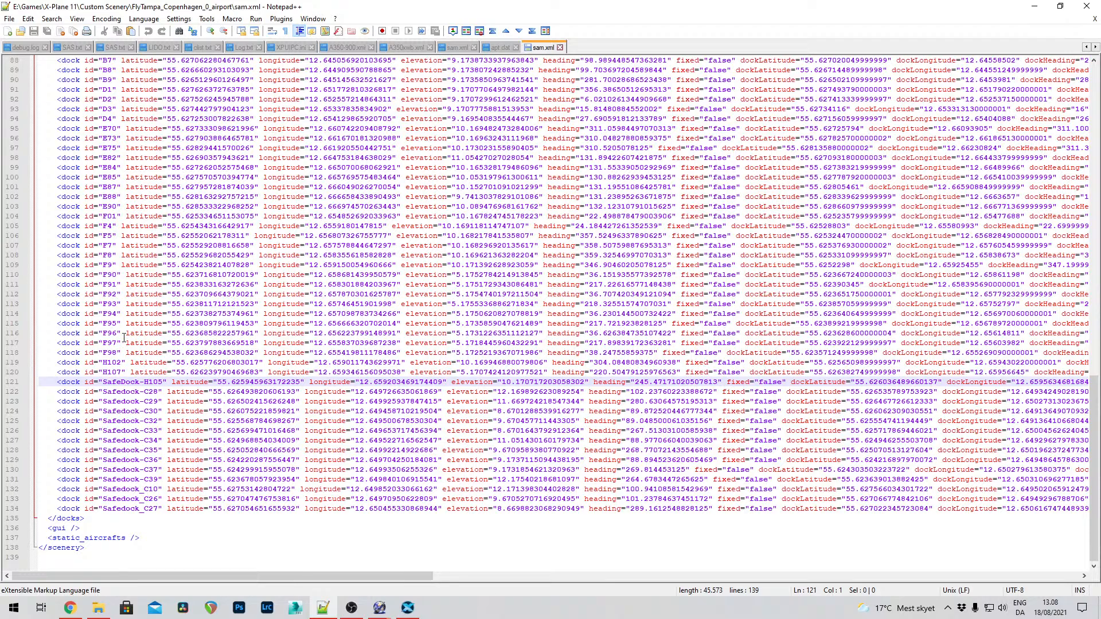
pyautogui.scroll(6, 135, 186)
pyautogui.scroll(9, 136, 186)
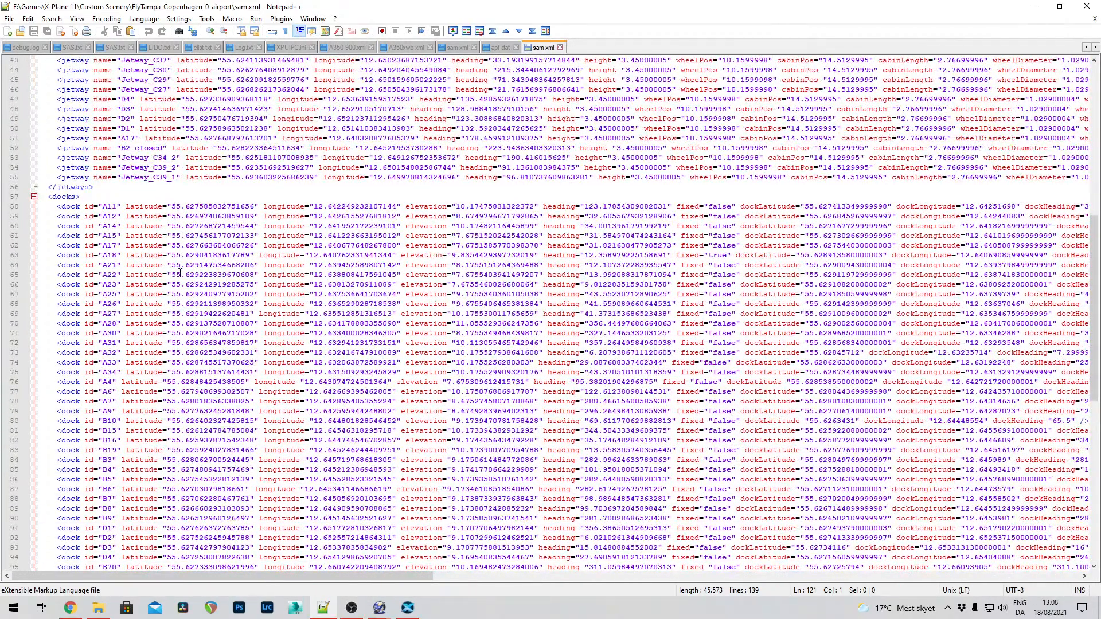
pyautogui.scroll(14, 181, 273)
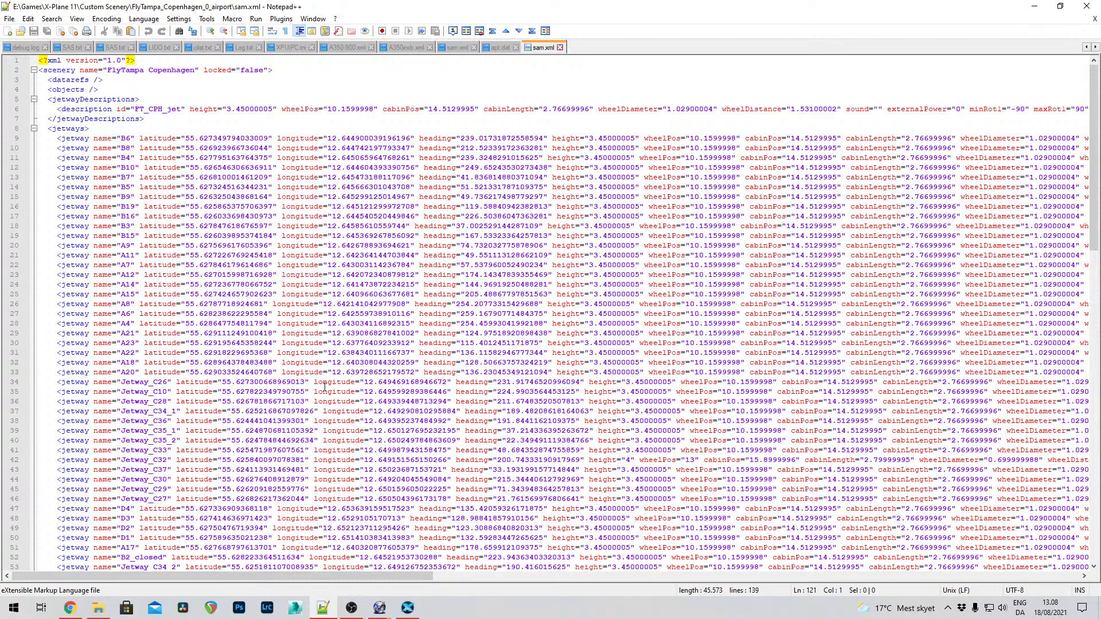
pyautogui.click(466, 48)
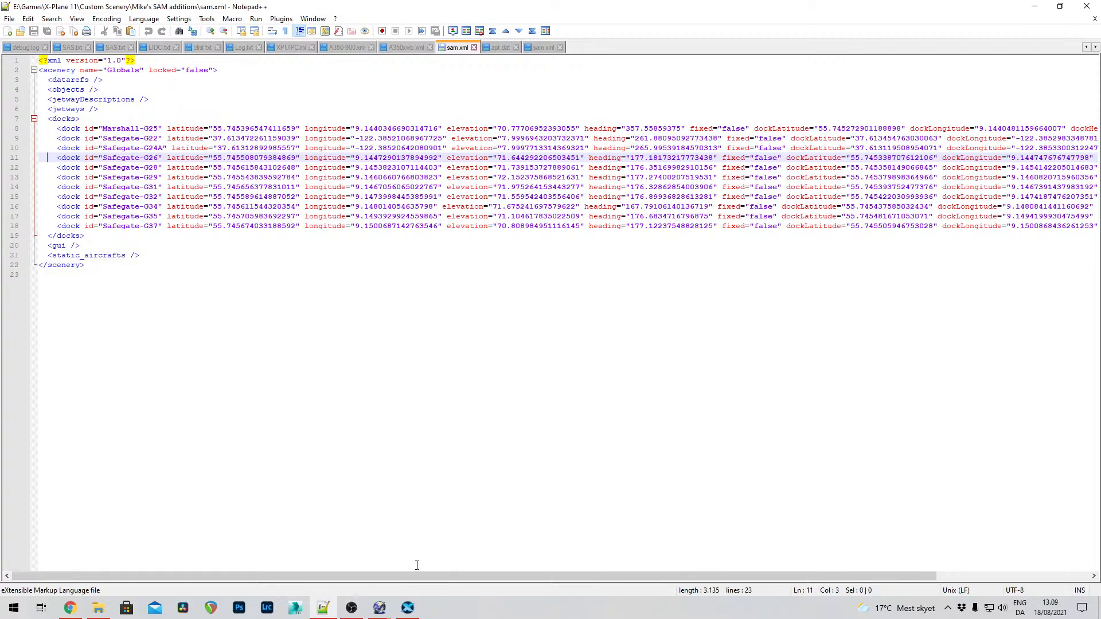
# Switch to X-Plane and start a new flight at Gate 40 of Billund airport
pyautogui.click(408, 608)
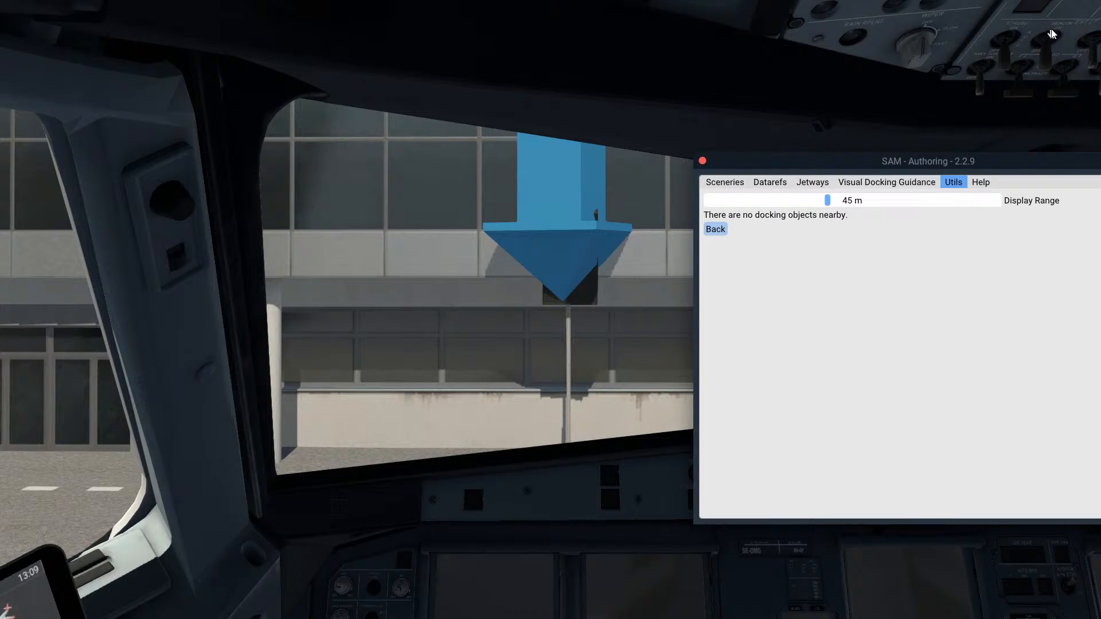
pyautogui.click(1031, 7)
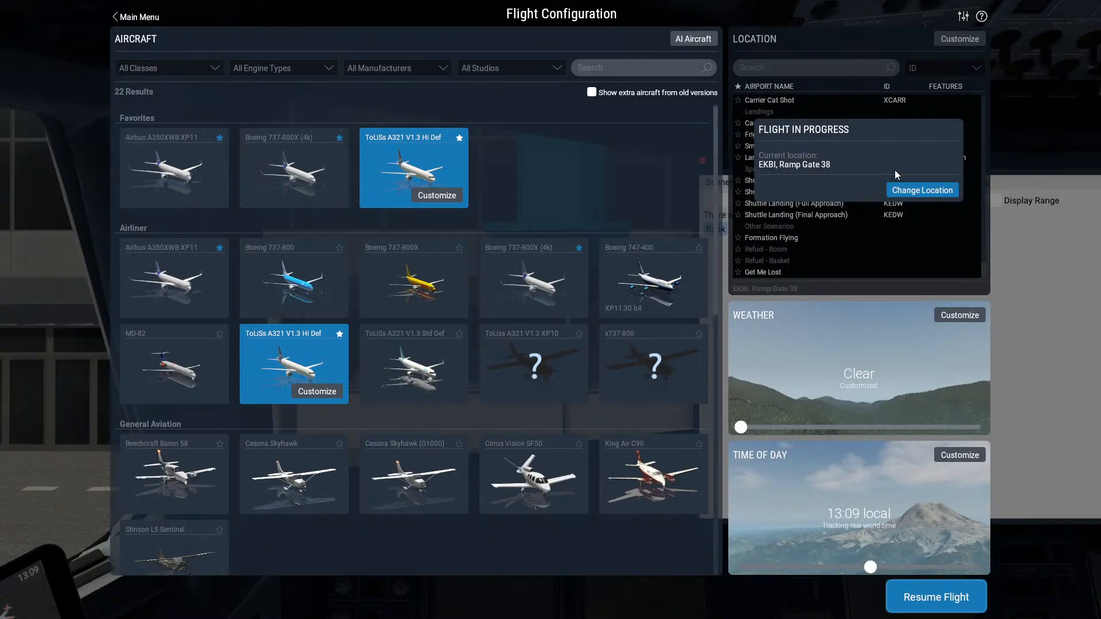
pyautogui.click(920, 191)
pyautogui.click(959, 39)
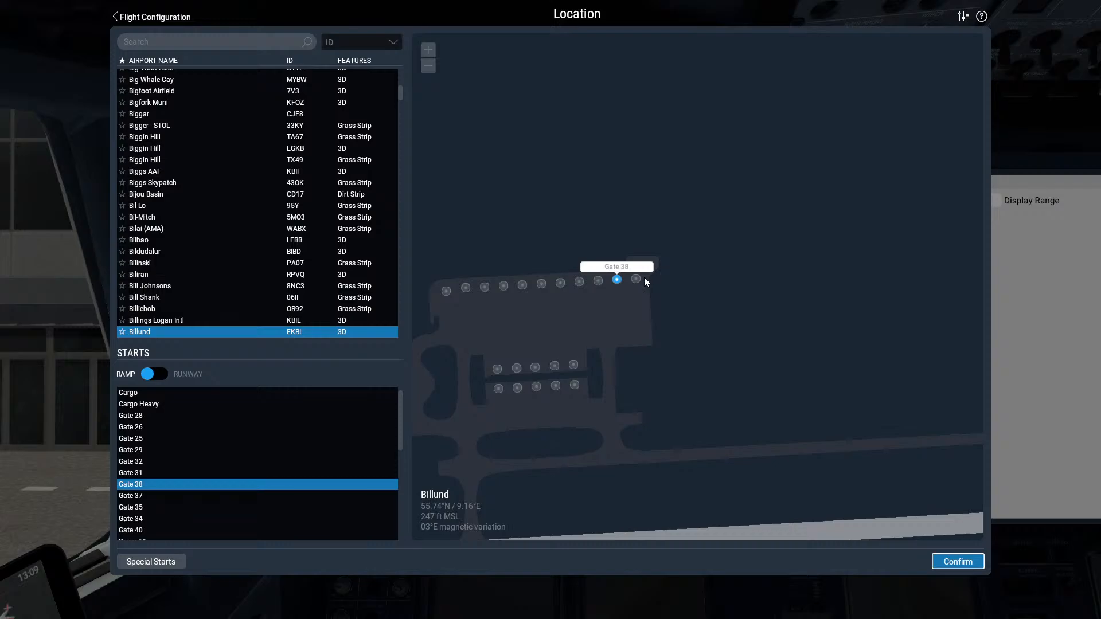
pyautogui.click(637, 278)
pyautogui.click(936, 557)
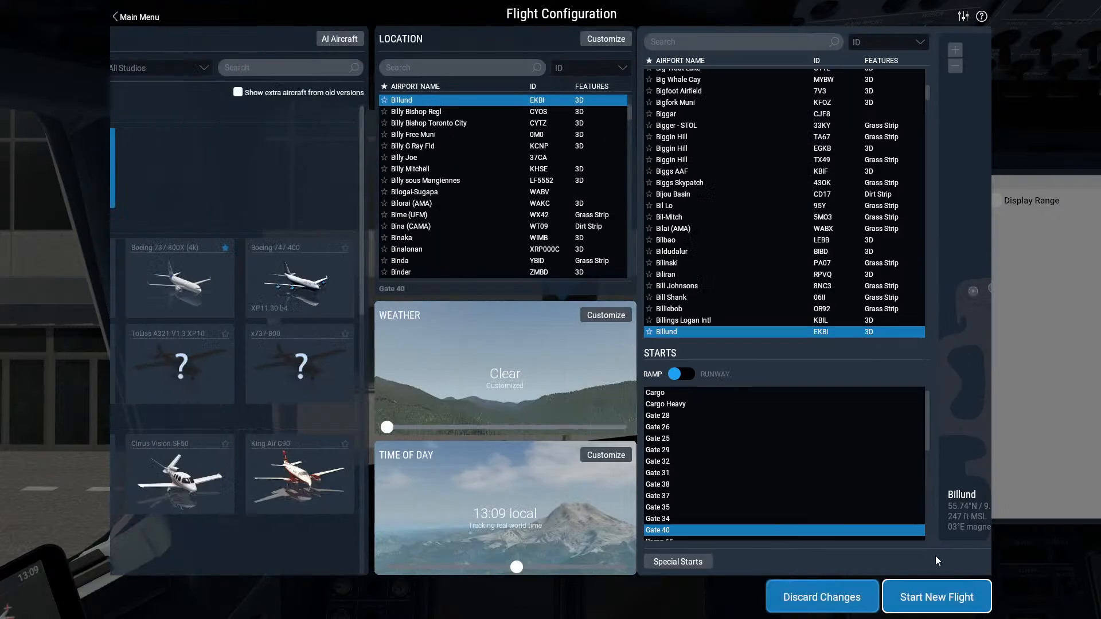
pyautogui.click(937, 597)
pyautogui.click(657, 382)
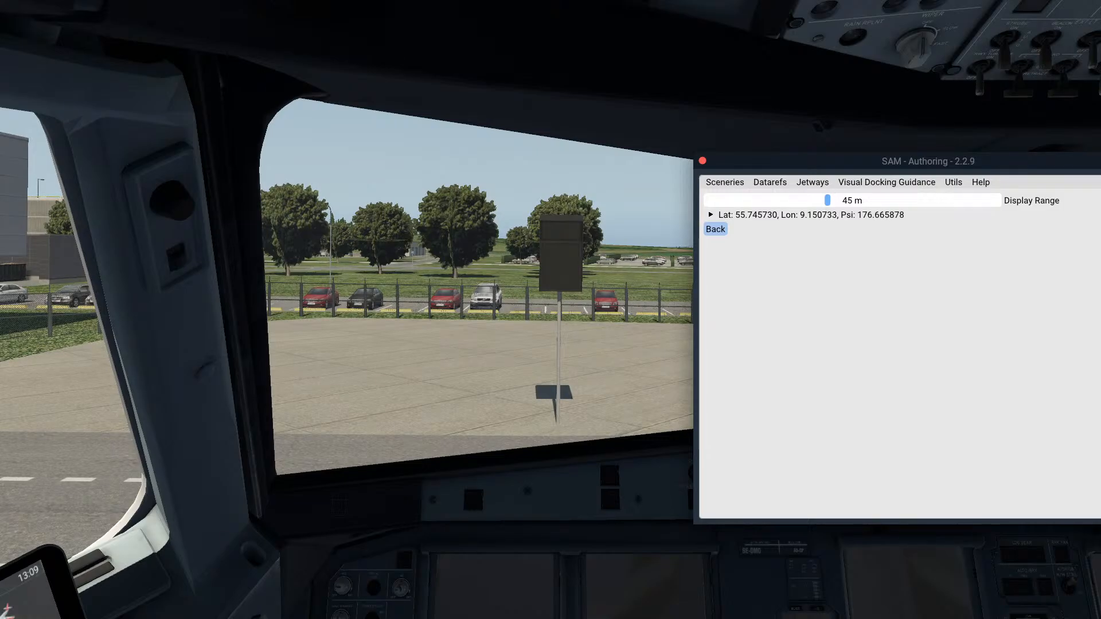
# Copy the aircraft position to the docking guidance at Gate 40, set its Id to Safegate-G40 and save it
pyautogui.click(782, 218)
pyautogui.click(786, 230)
pyautogui.click(798, 294)
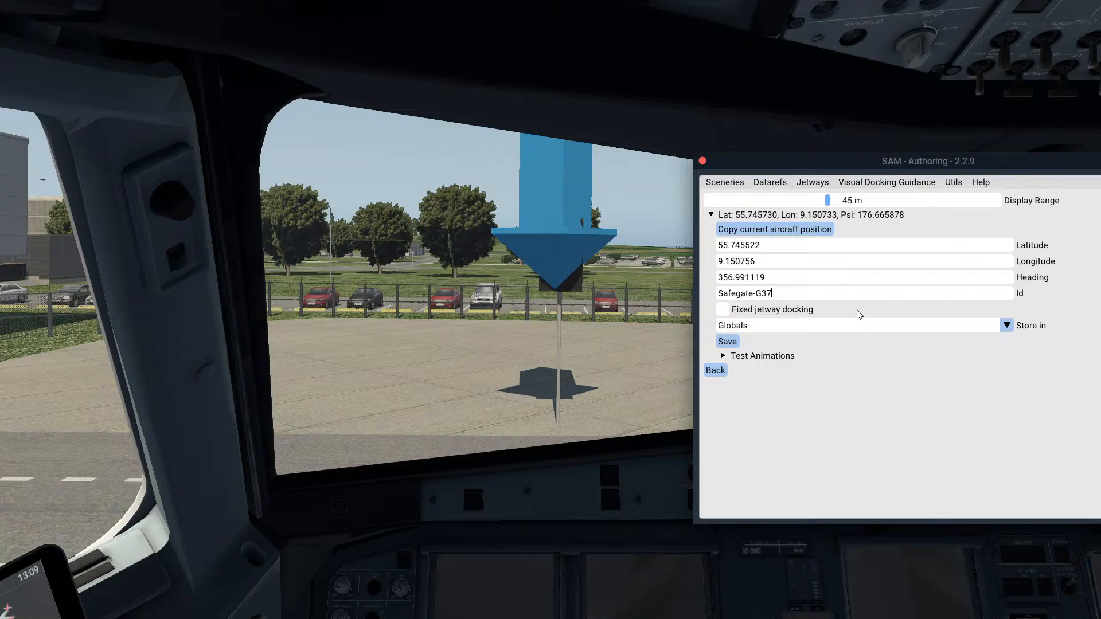
pyautogui.press('BackSpace')
pyautogui.press('BackSpace')
pyautogui.write('40')
pyautogui.click(728, 342)
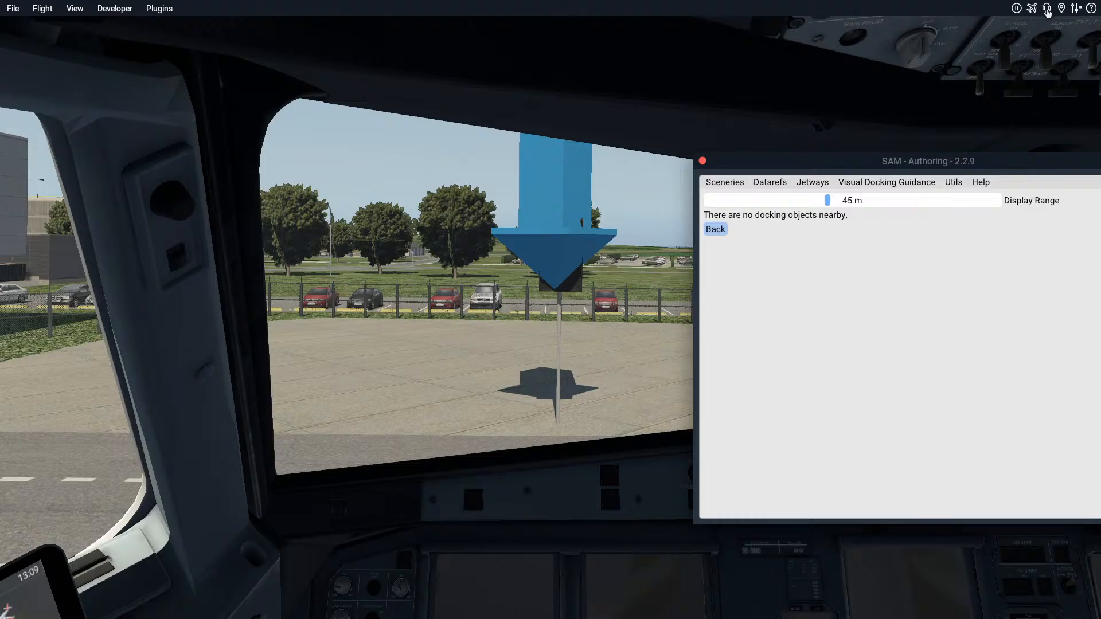
# Start a new flight at Ramp 65 on Billund's remote stands
pyautogui.click(1032, 8)
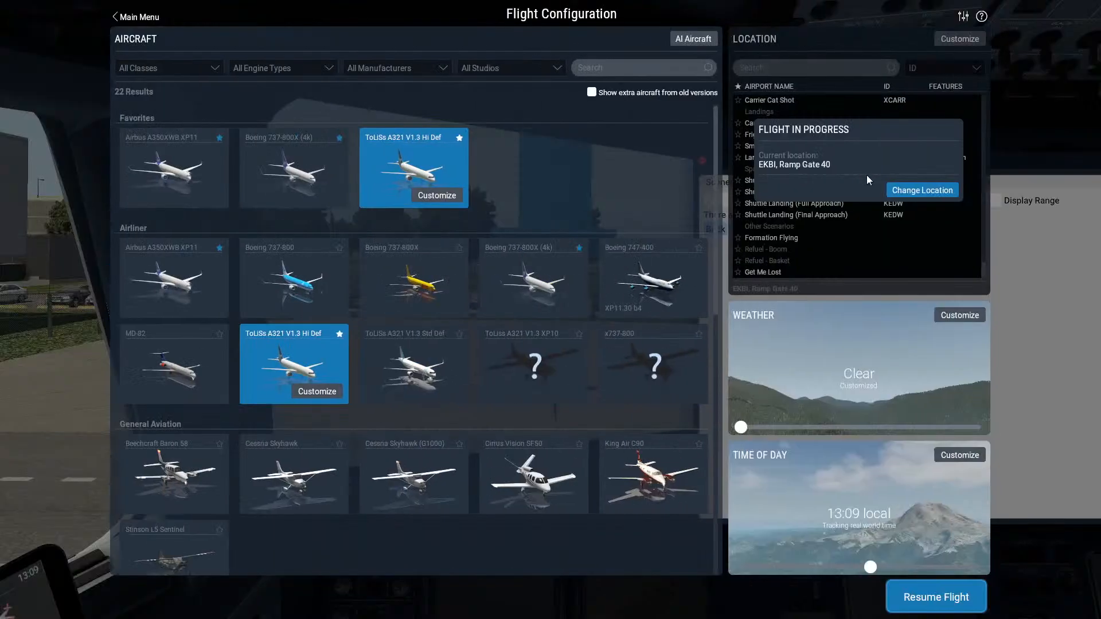
pyautogui.click(936, 196)
pyautogui.click(964, 39)
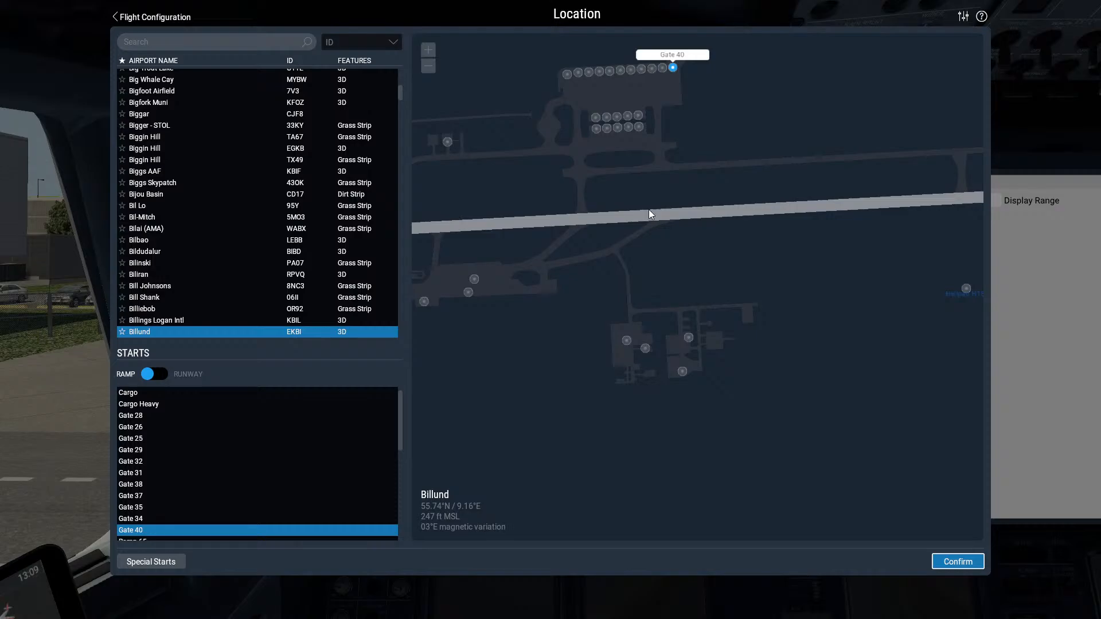
pyautogui.click(651, 218)
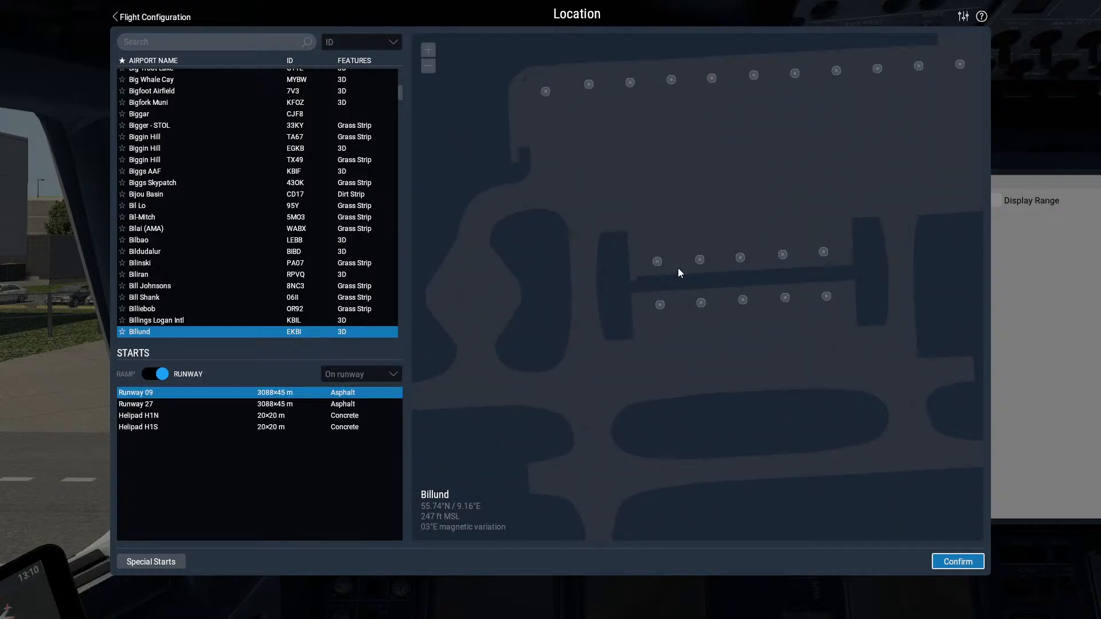
pyautogui.click(659, 262)
pyautogui.click(787, 293)
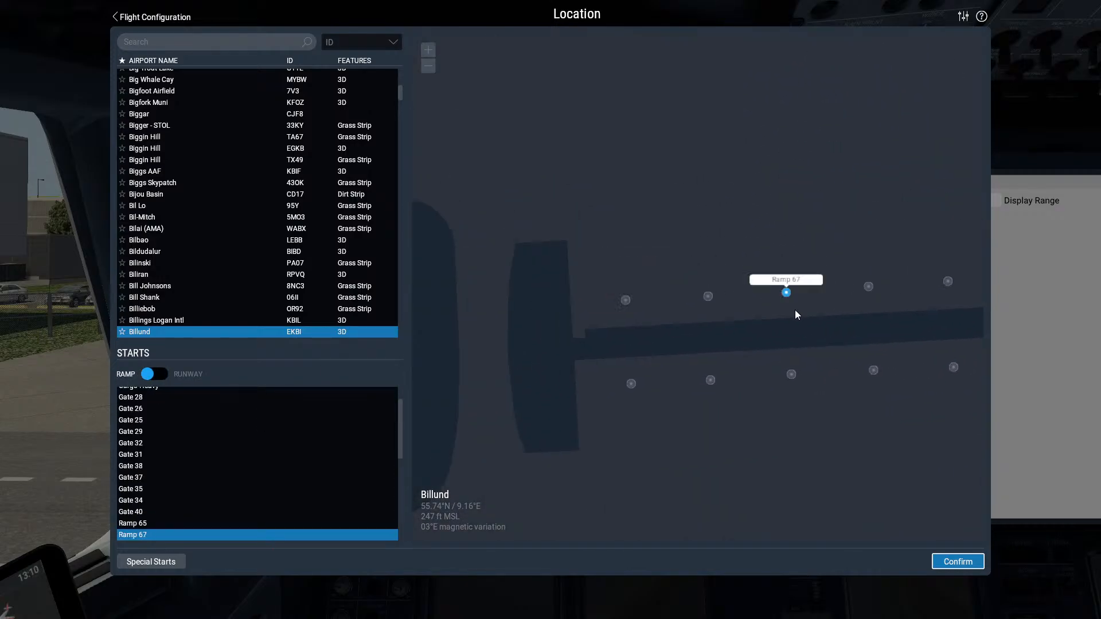
pyautogui.click(626, 300)
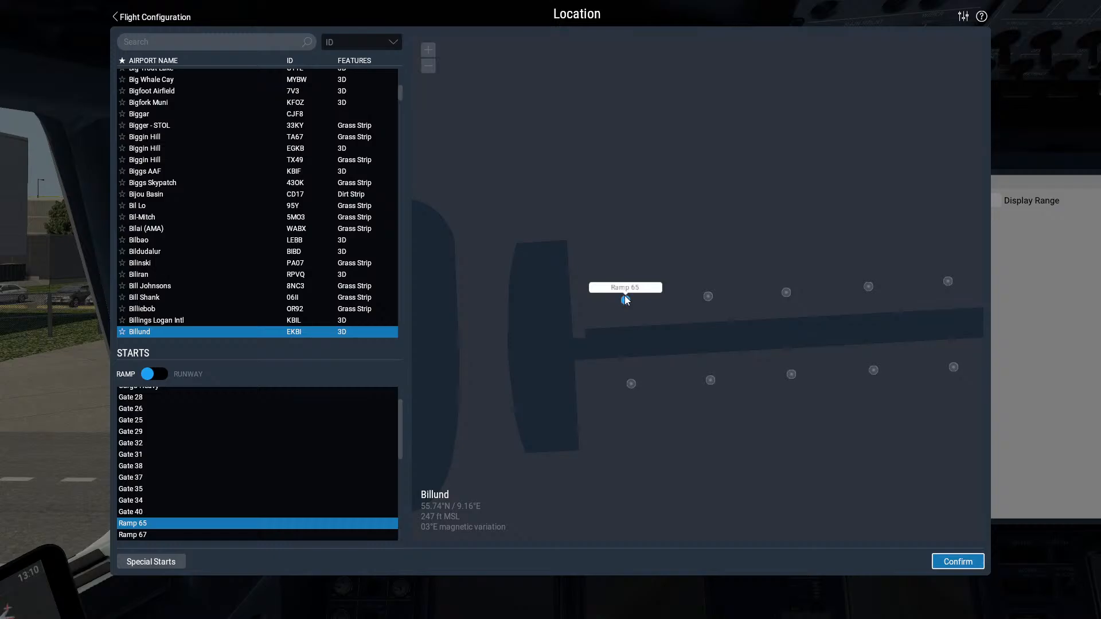
pyautogui.click(965, 561)
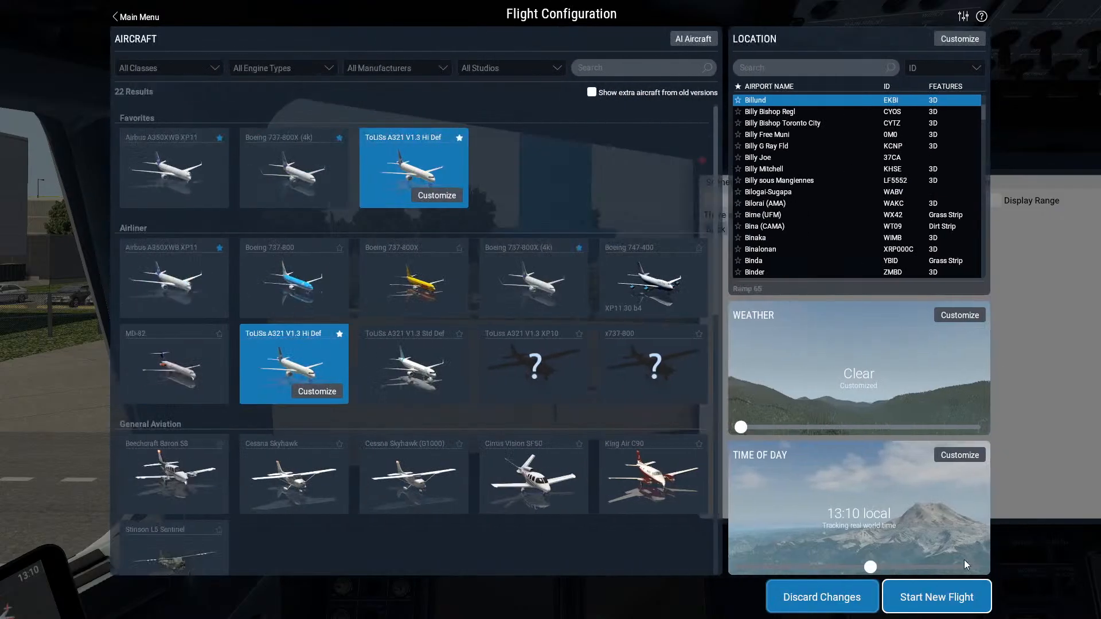
pyautogui.click(954, 598)
pyautogui.click(632, 380)
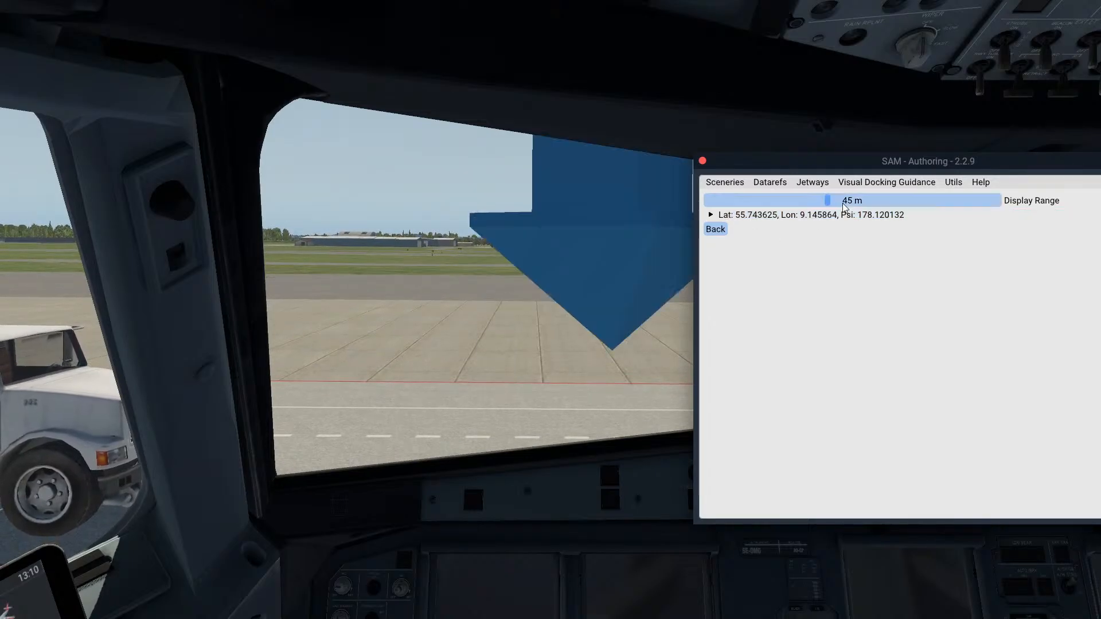
# Expand the docking object found at Ramp 65 and copy the current aircraft position into it
pyautogui.moveTo(876, 169); pyautogui.dragTo(847, 407)
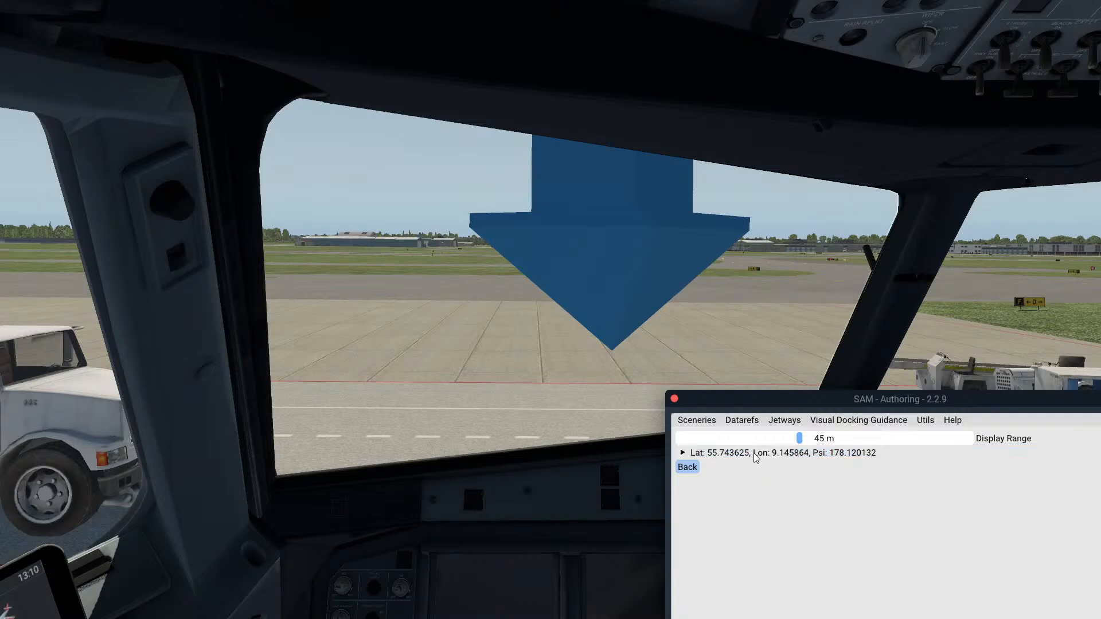
pyautogui.click(683, 453)
pyautogui.moveTo(812, 399); pyautogui.dragTo(889, 173)
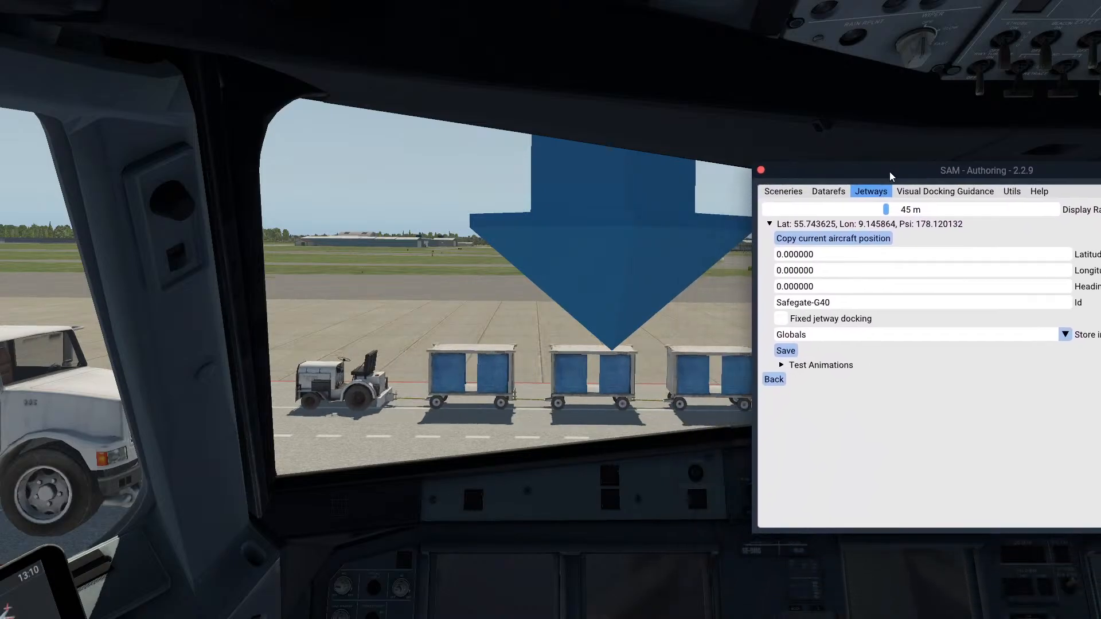
pyautogui.click(858, 223)
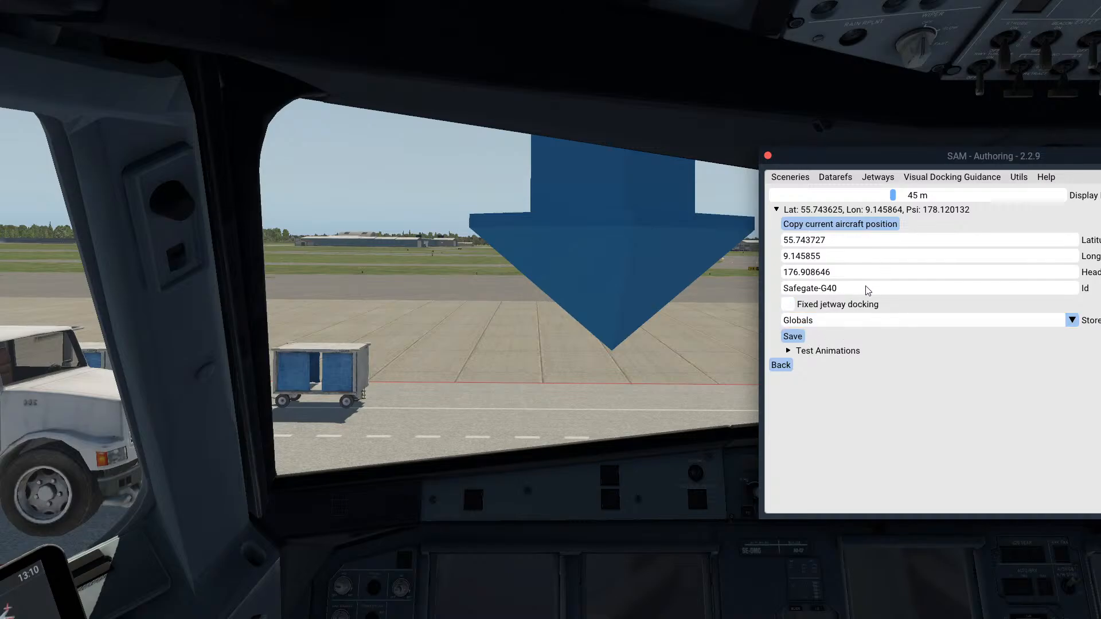
# Replace the docking object's Id with Marshall-G68
pyautogui.press('BackSpace')
pyautogui.press('BackSpace')
pyautogui.press('BackSpace')
pyautogui.press('BackSpace')
pyautogui.press('BackSpace')
pyautogui.press('BackSpace')
pyautogui.press('BackSpace')
pyautogui.press('BackSpace')
pyautogui.press('BackSpace')
pyautogui.press('BackSpace')
pyautogui.press('BackSpace')
pyautogui.press('BackSpace')
pyautogui.write('Mar5sh')
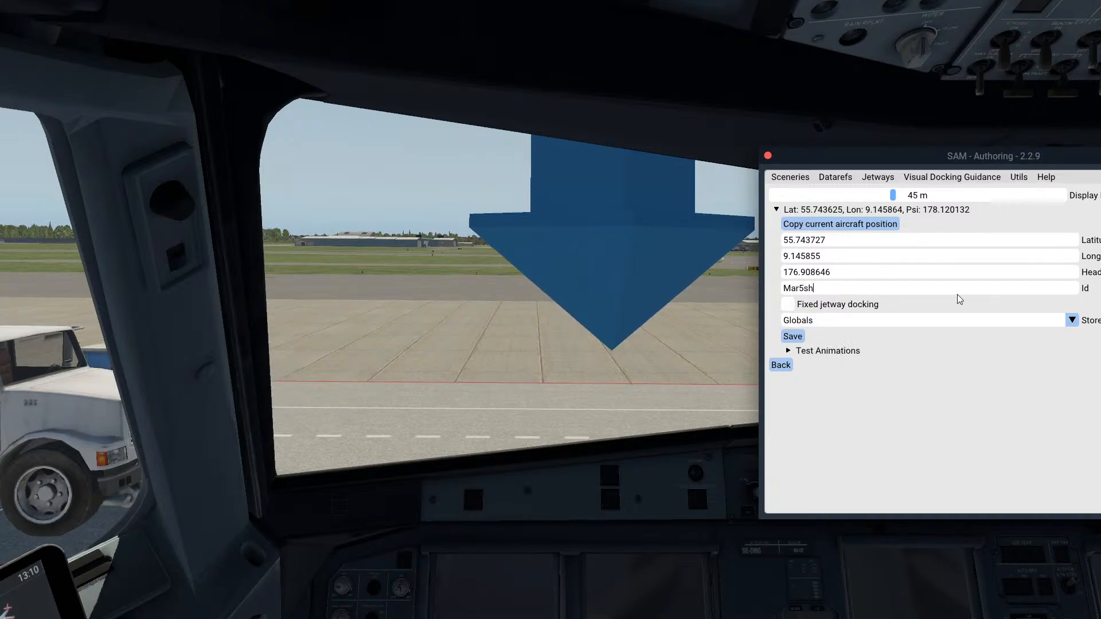
pyautogui.press('BackSpace')
pyautogui.press('BackSpace')
pyautogui.press('BackSpace')
pyautogui.write('shall')
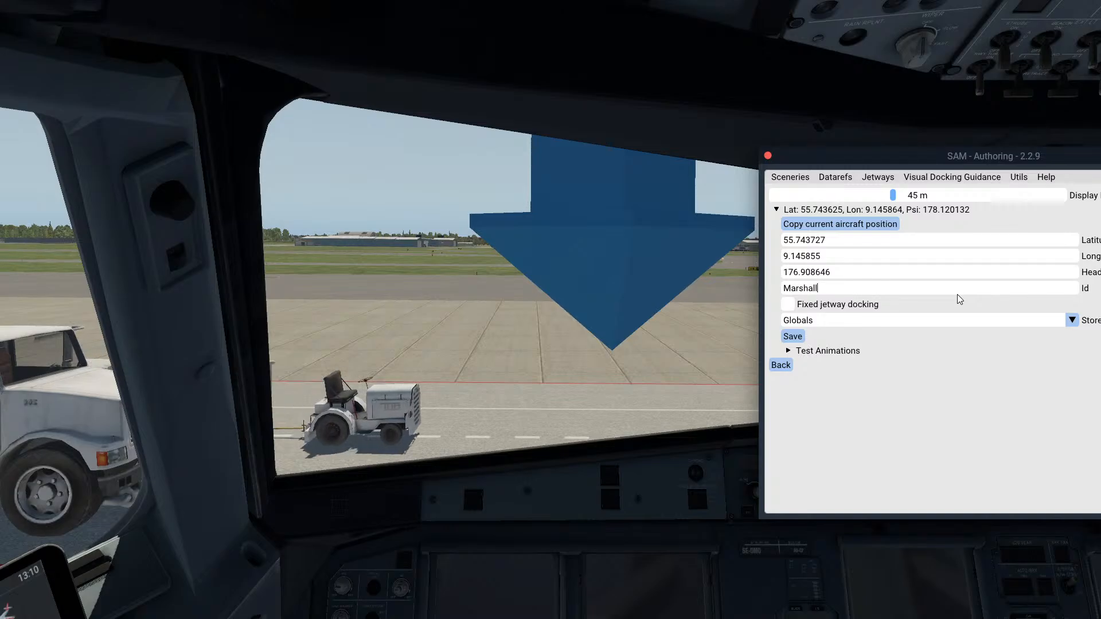
pyautogui.write('-G68')
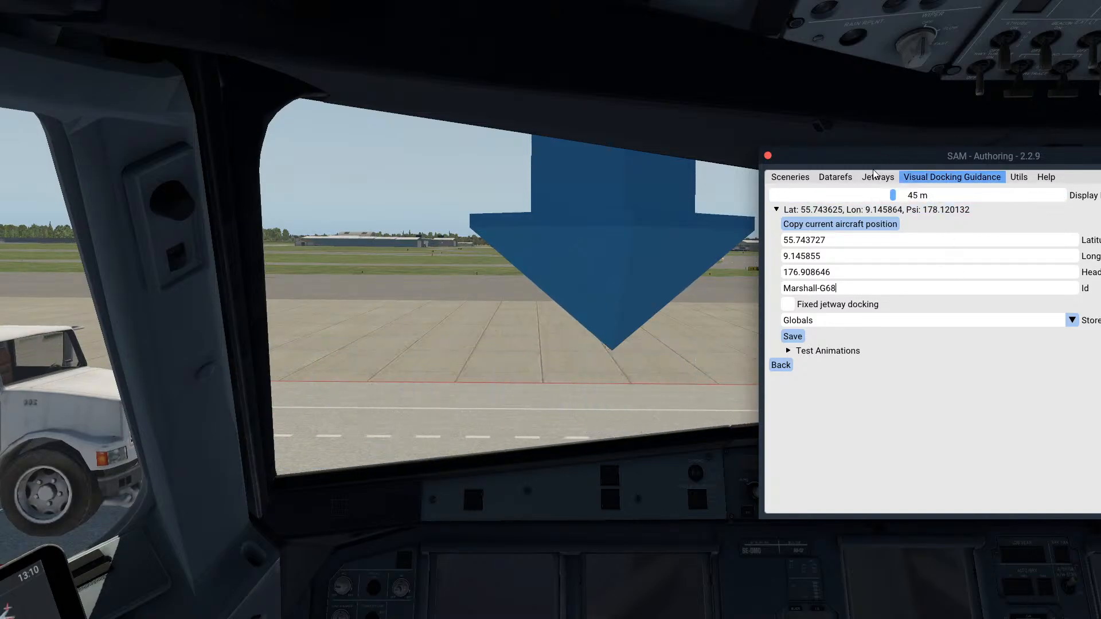
# Check the current ramp number in the flight configuration and correct the docking object's Id to Marshall-G65
pyautogui.click(1032, 8)
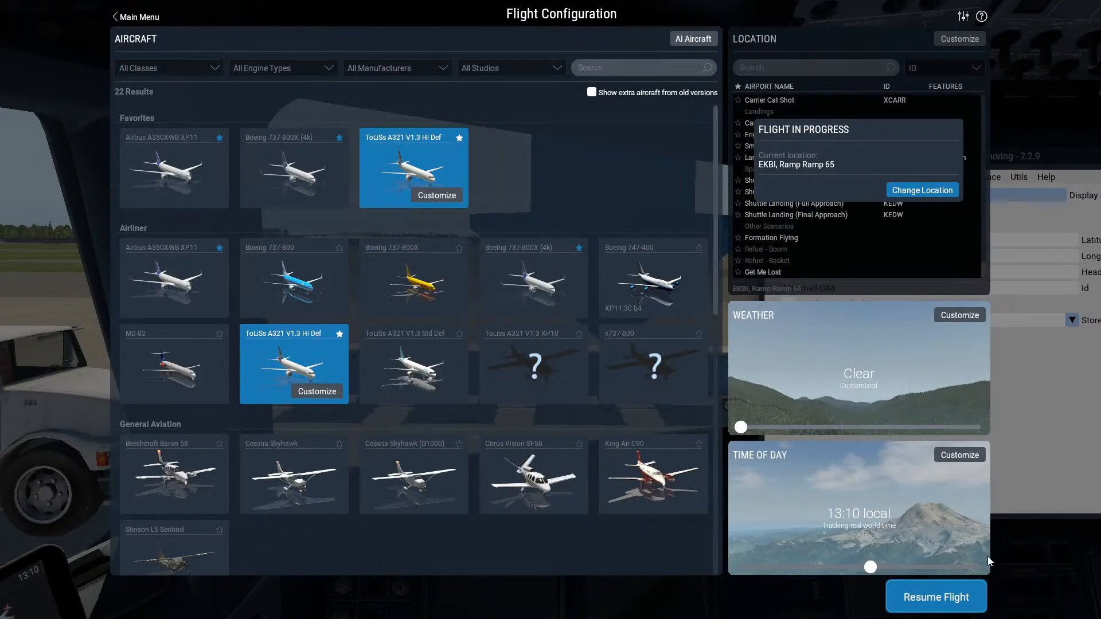
pyautogui.click(974, 591)
pyautogui.click(901, 285)
pyautogui.press('BackSpace')
pyautogui.write('5')
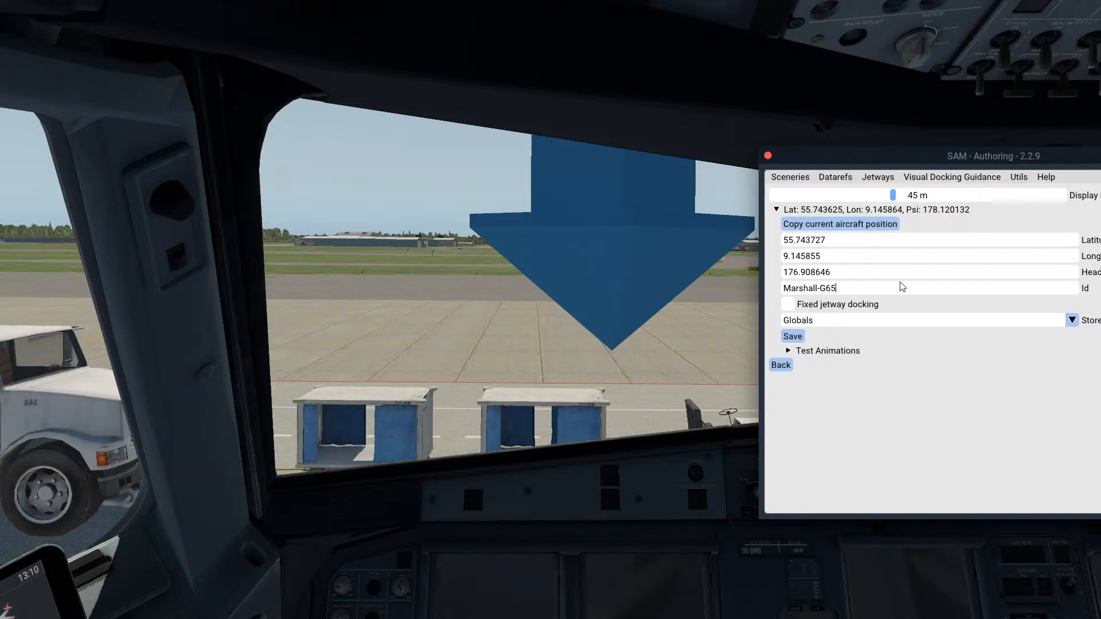
# Test the marshaller's animations with Override enabled, turn Override off, and save the Marshall-G65 docking position to Globals
pyautogui.click(826, 351)
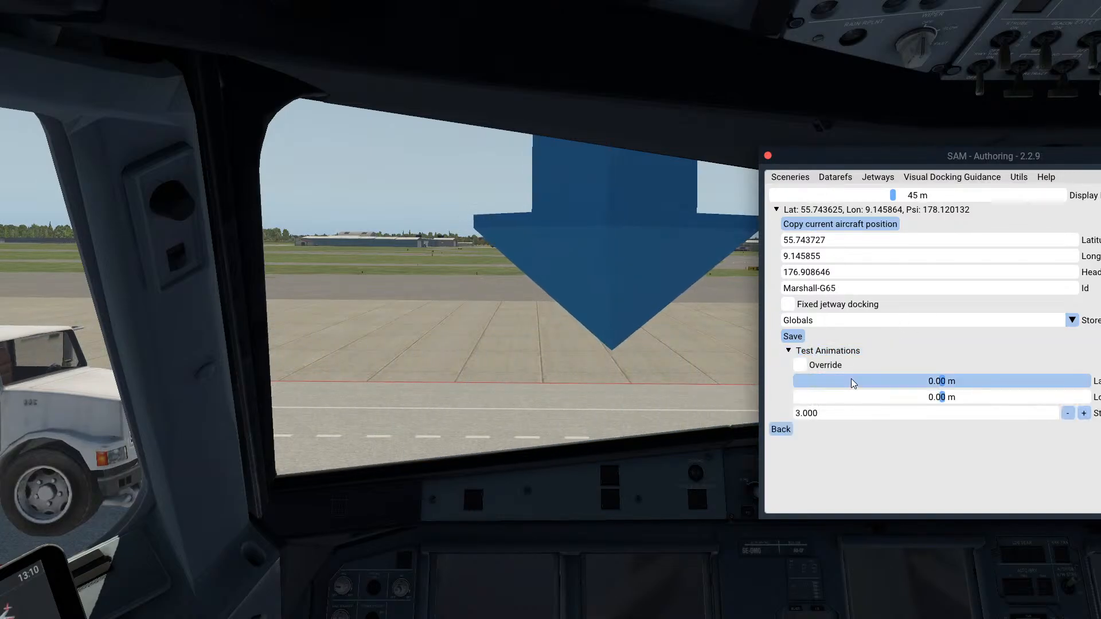
pyautogui.click(800, 365)
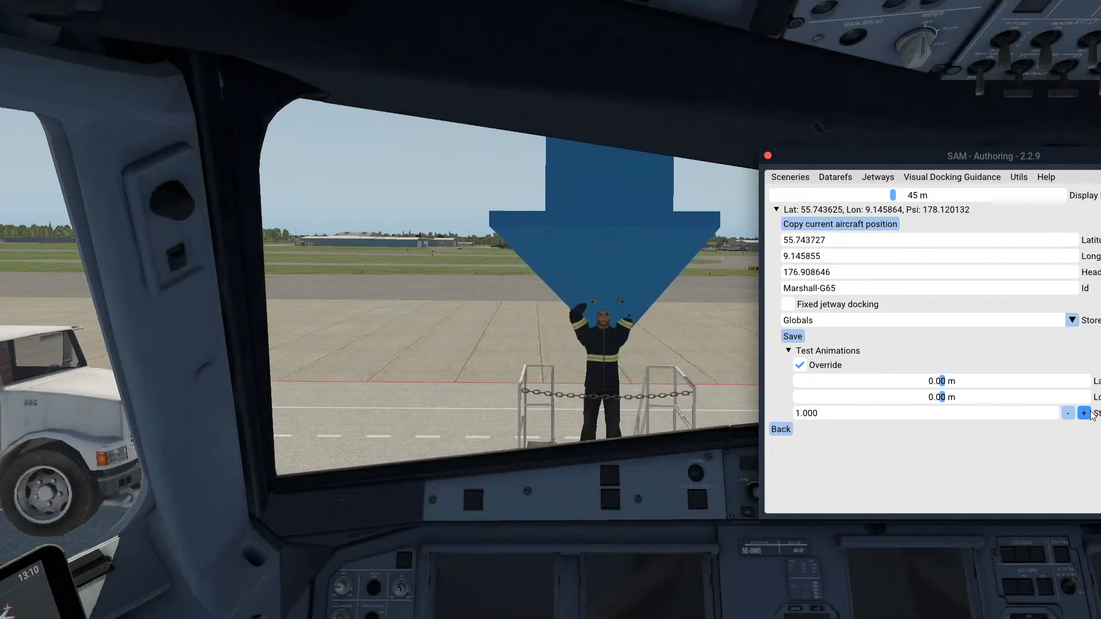
pyautogui.moveTo(943, 401); pyautogui.dragTo(968, 389)
pyautogui.click(861, 367)
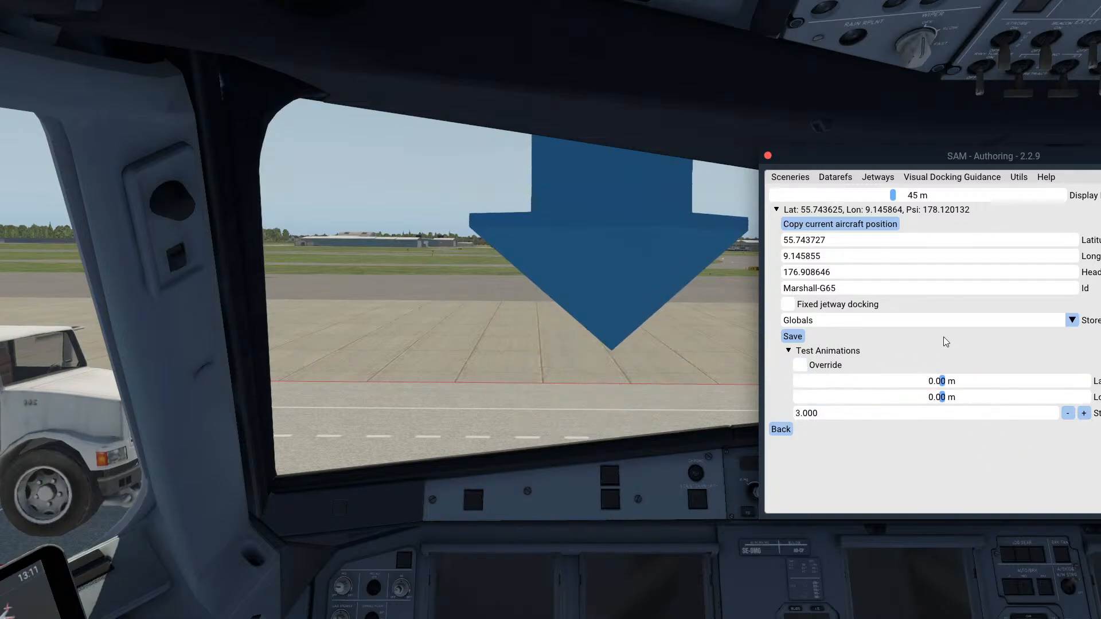
pyautogui.click(794, 336)
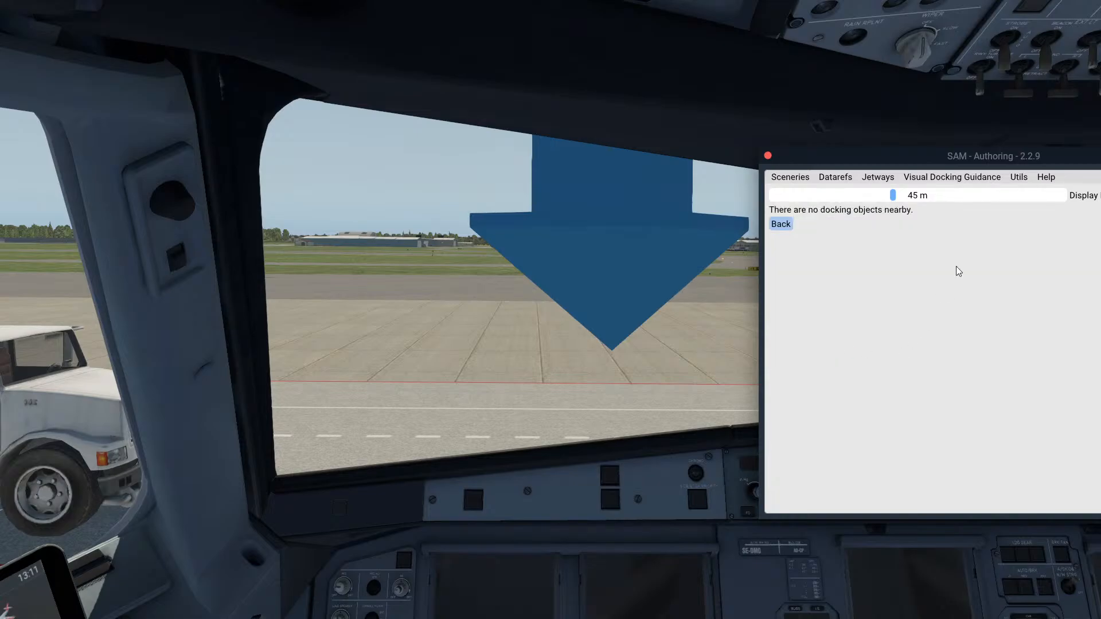
# Change the flight's location to Ramp 66 at Billund and start a new flight there
pyautogui.click(1033, 8)
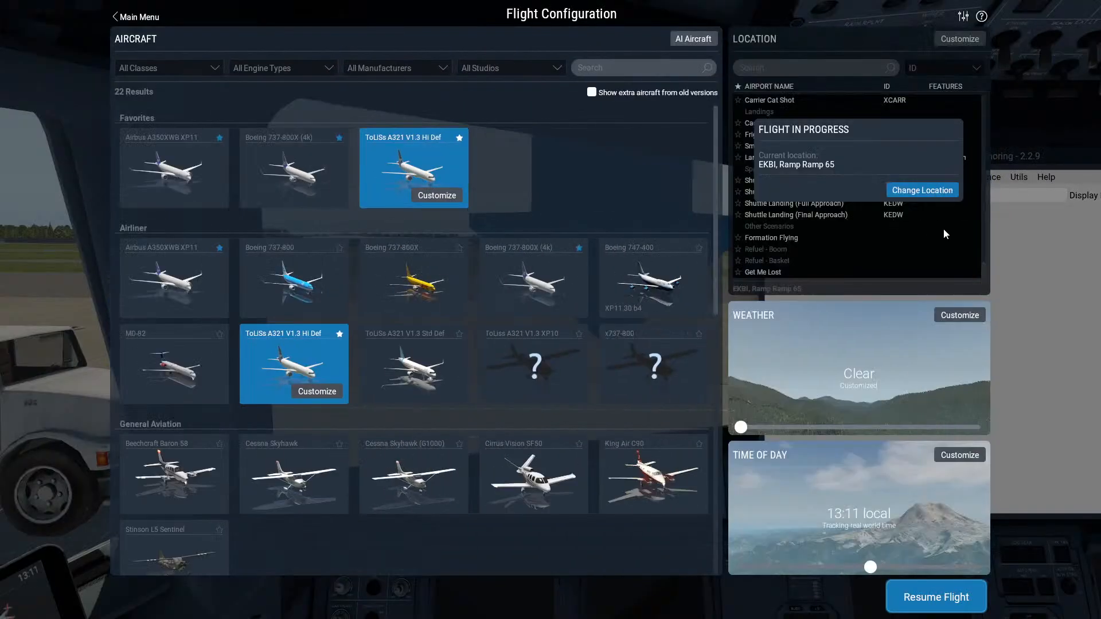
pyautogui.click(913, 192)
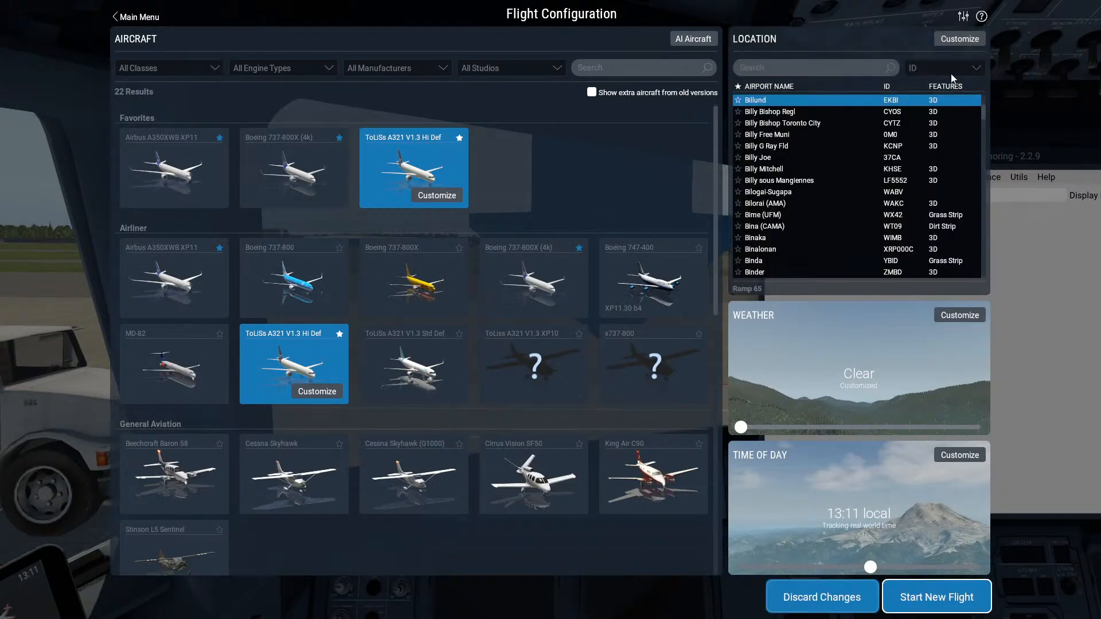
pyautogui.click(959, 40)
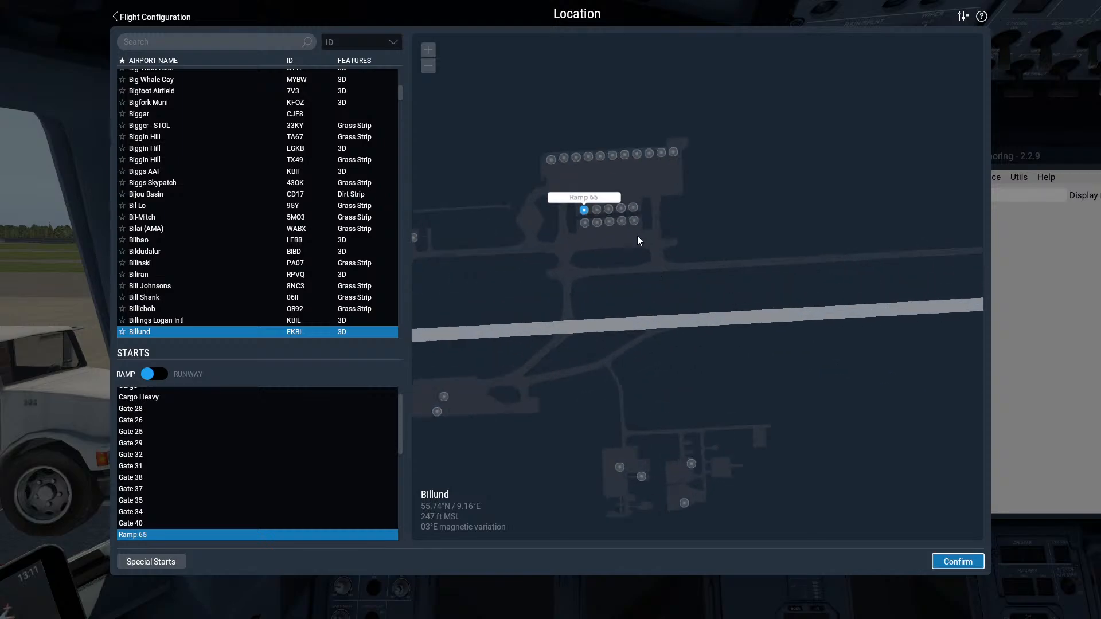
pyautogui.click(633, 221)
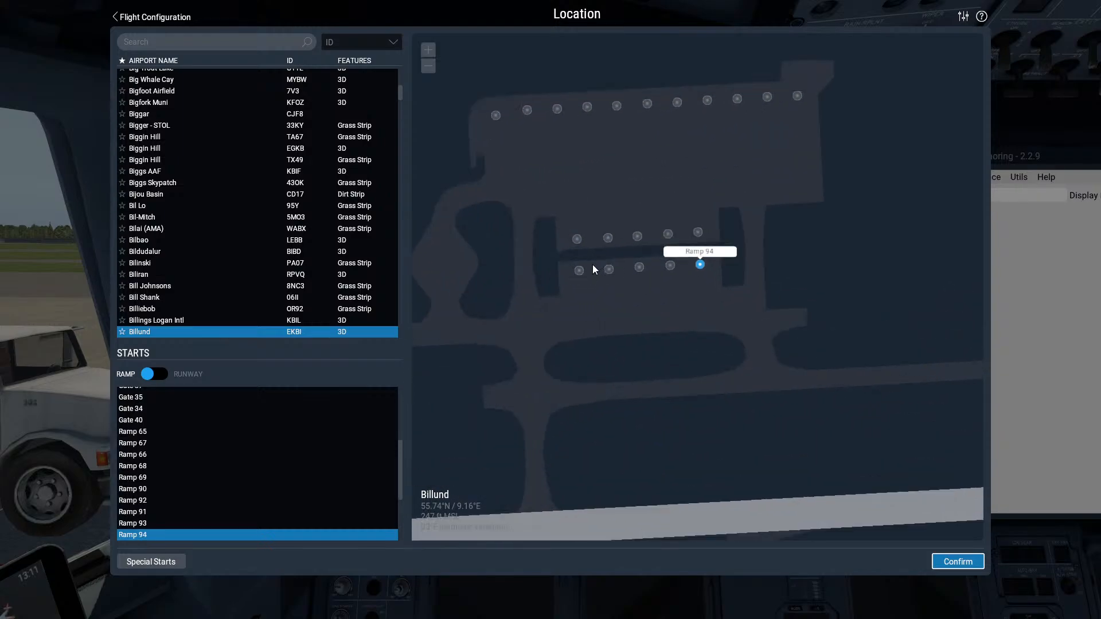
pyautogui.click(581, 272)
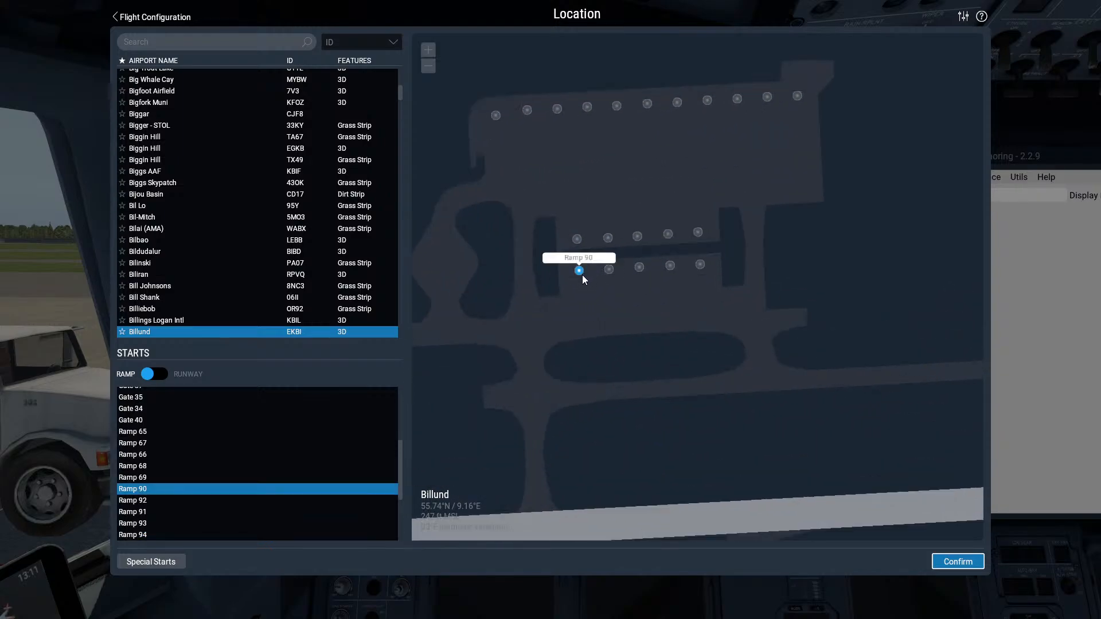
pyautogui.click(608, 237)
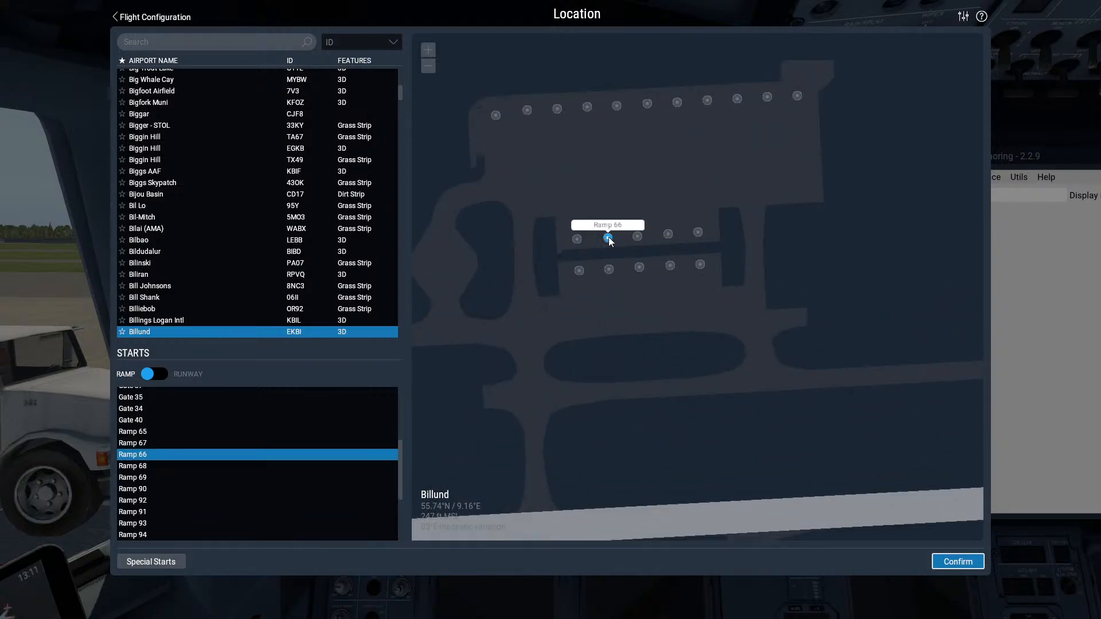
pyautogui.click(957, 562)
pyautogui.click(938, 592)
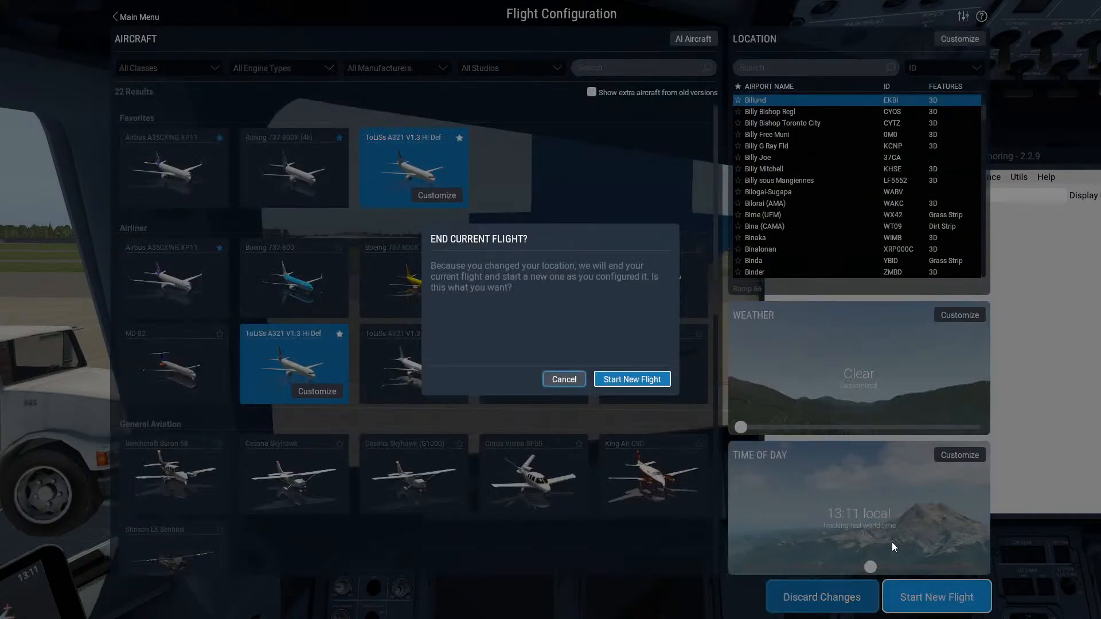
pyautogui.click(650, 381)
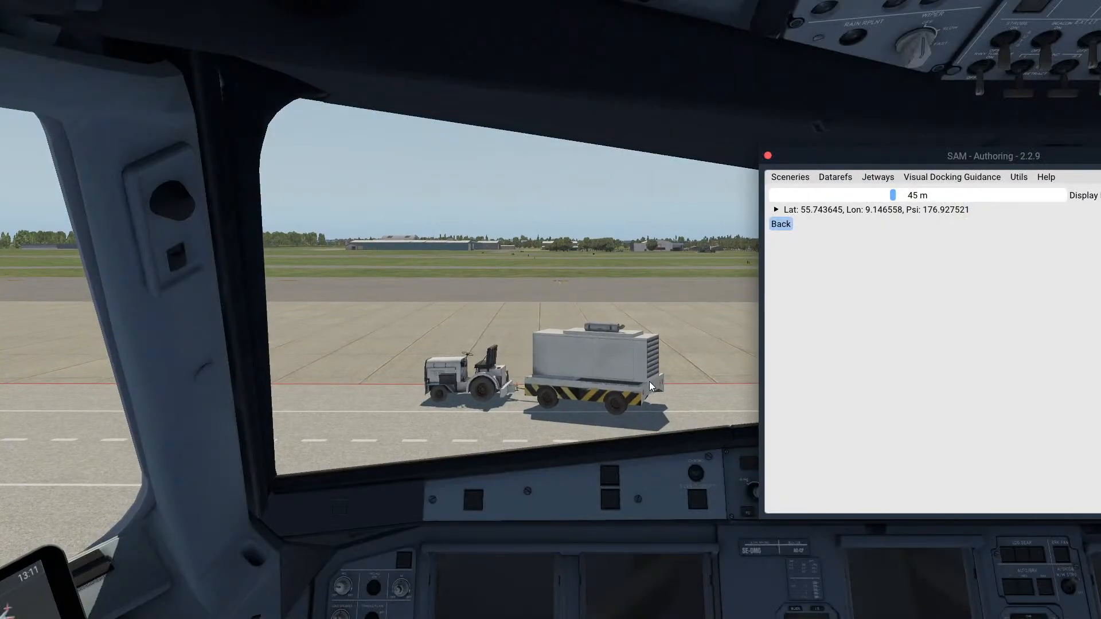
# Copy the current aircraft position into the docking object at Ramp 66, set its Id to Marshall-G66, and save it to Globals
pyautogui.moveTo(949, 162); pyautogui.dragTo(863, 100)
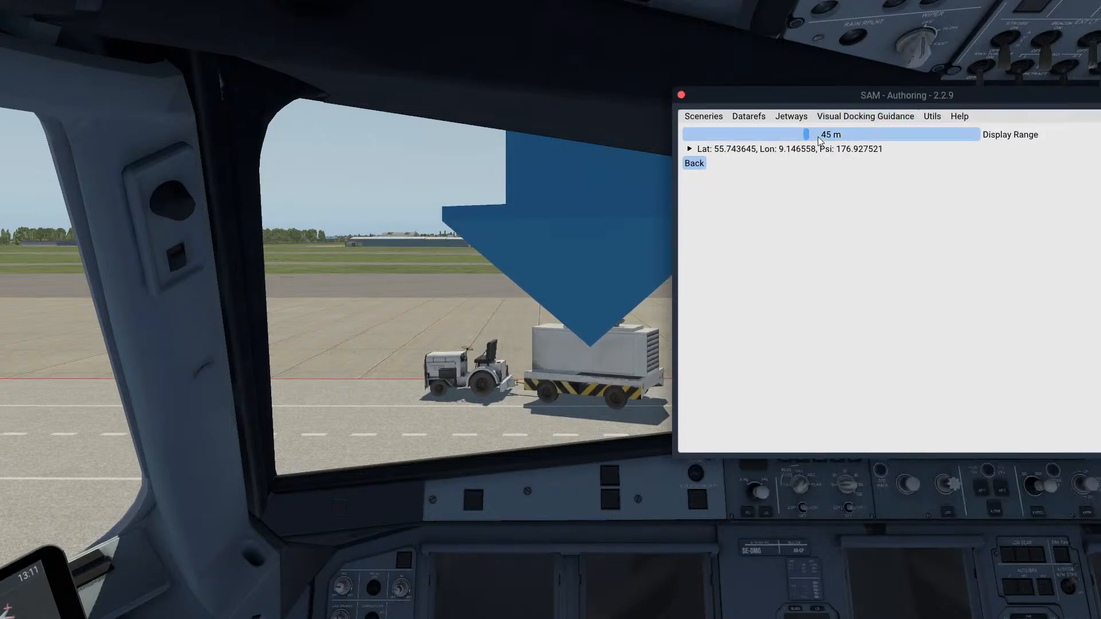
pyautogui.click(803, 150)
pyautogui.click(785, 167)
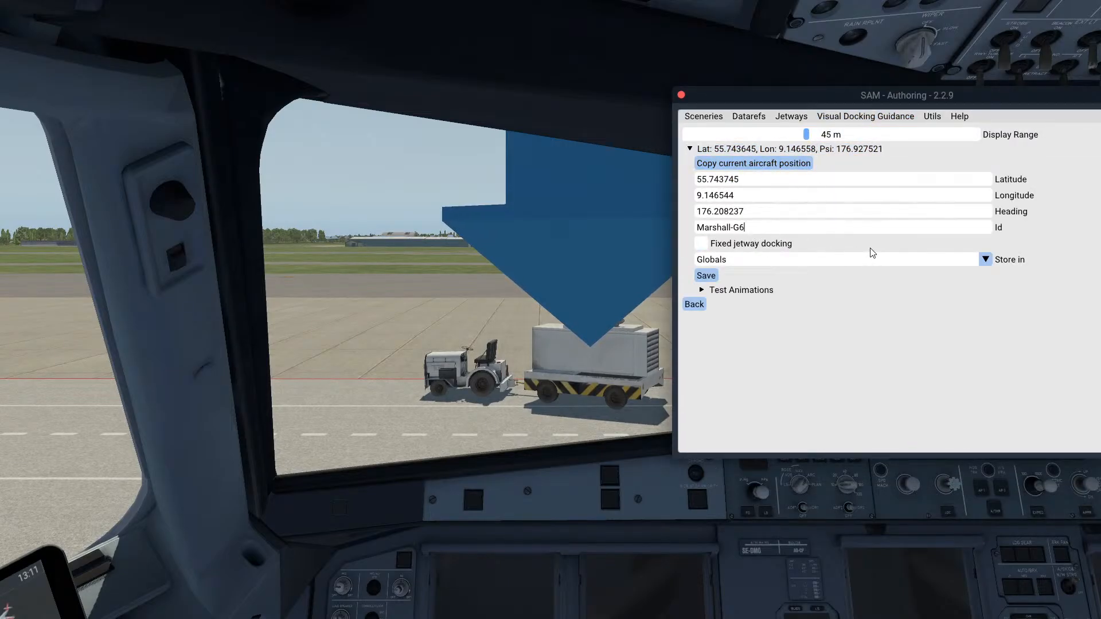
pyautogui.click(707, 276)
# Move the aircraft to Ramp 67 at Billund by starting a new flight from that location
pyautogui.click(1032, 8)
pyautogui.click(925, 187)
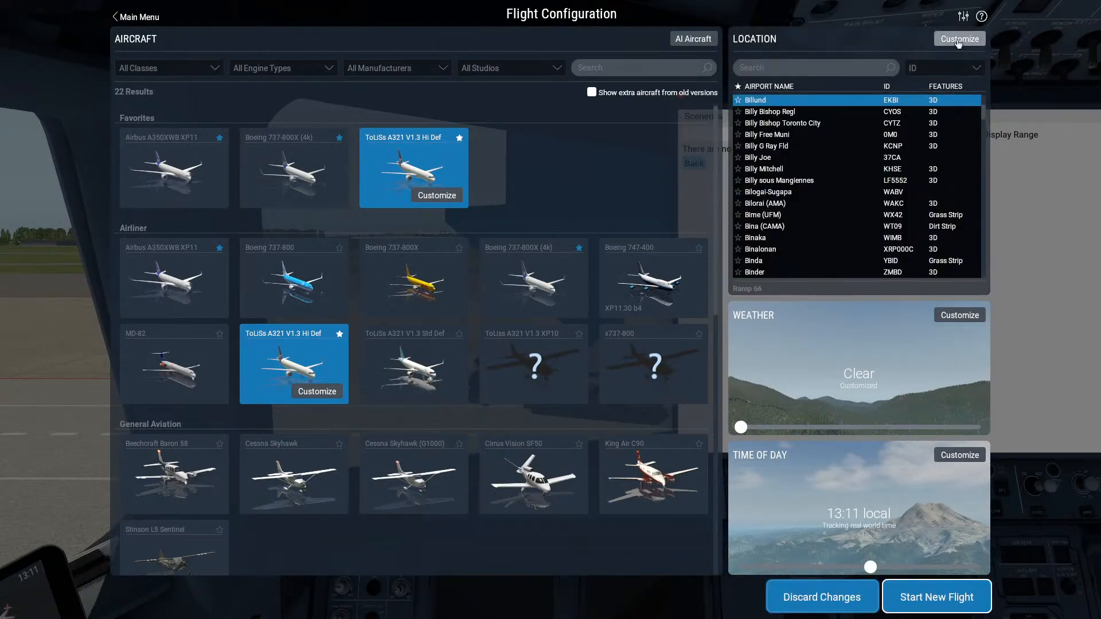
pyautogui.click(959, 39)
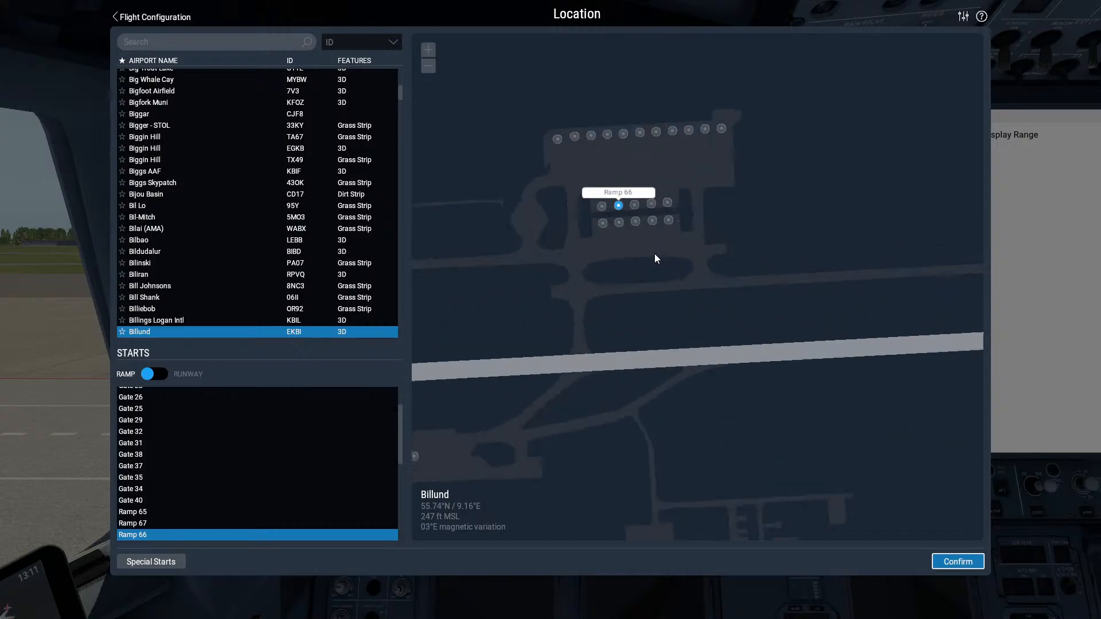
pyautogui.click(633, 286)
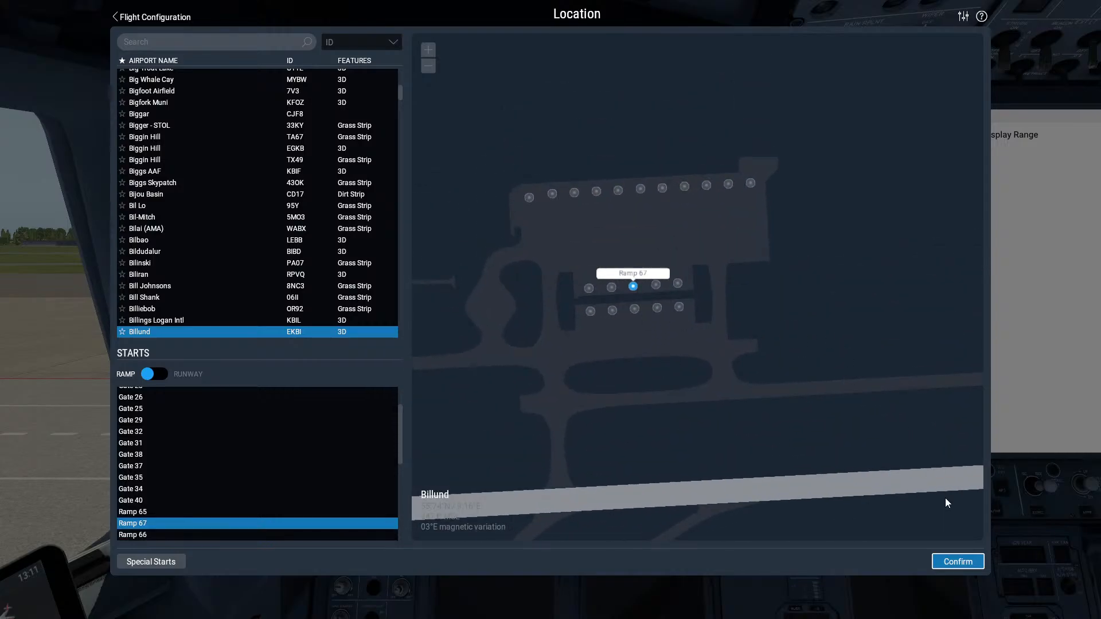
pyautogui.click(959, 563)
pyautogui.click(948, 600)
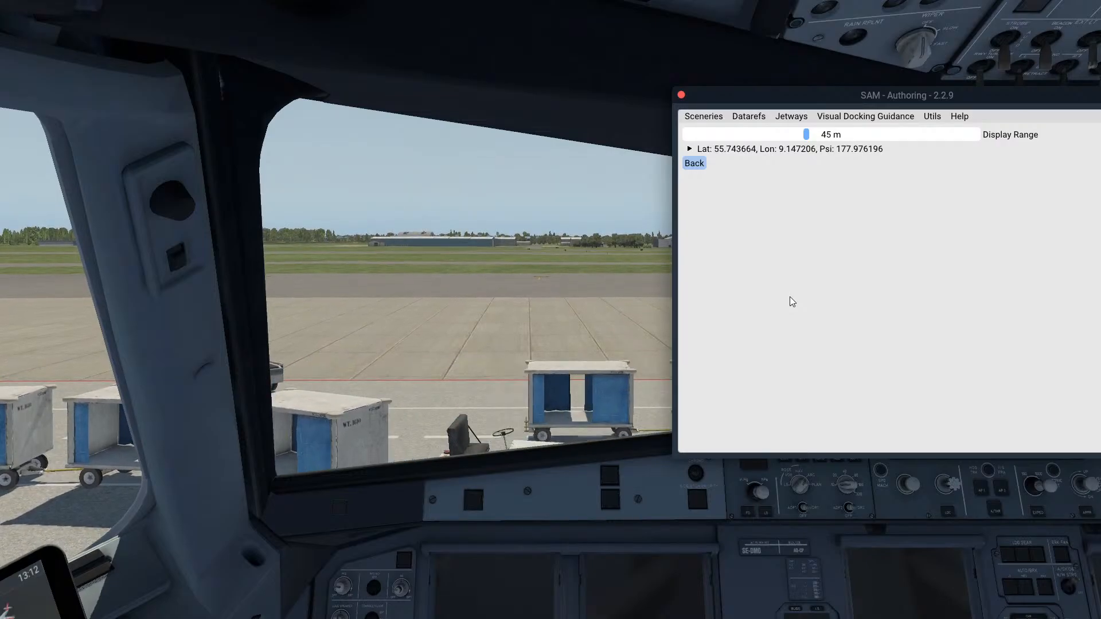
# Copy the current aircraft position into the Ramp 67 docking object, check the current ramp number, and set the Id to Marshall-G67
pyautogui.click(746, 148)
pyautogui.click(753, 164)
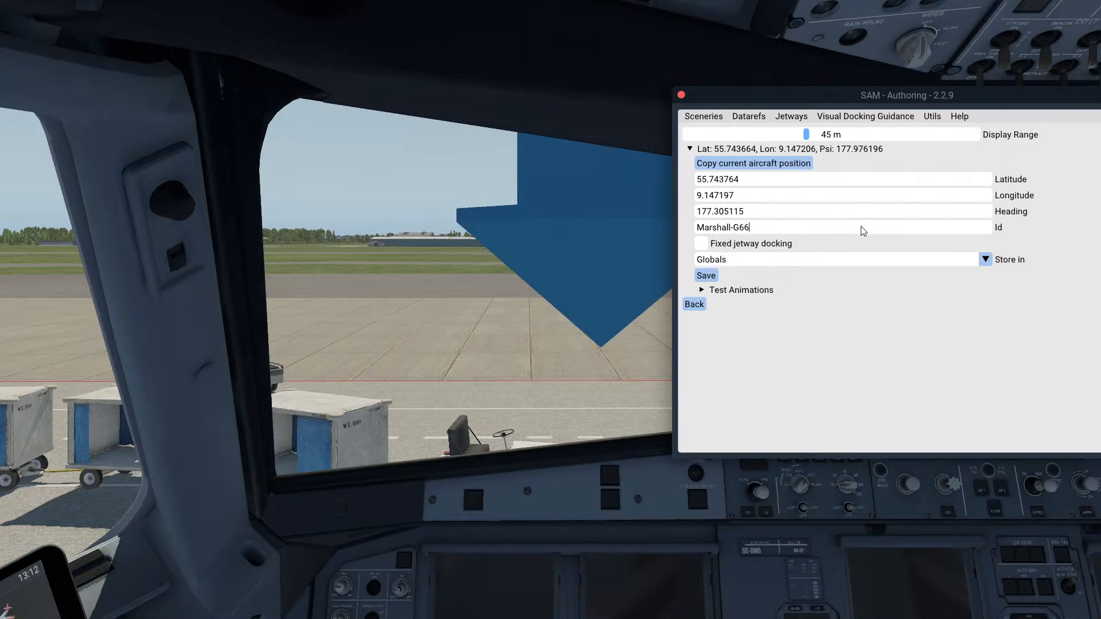
pyautogui.click(1030, 8)
pyautogui.click(943, 596)
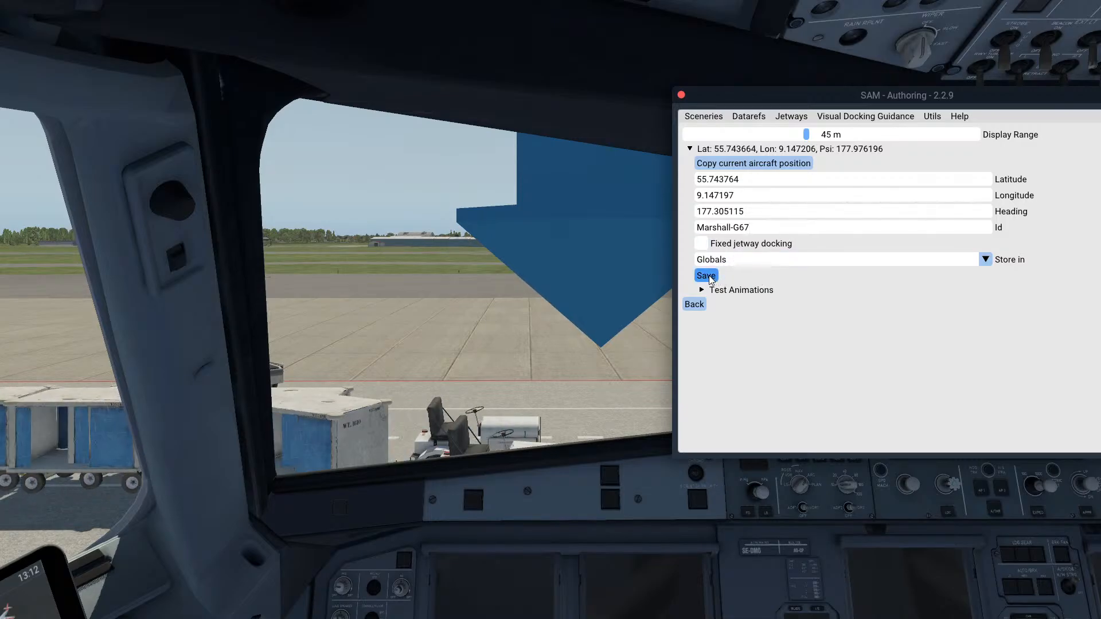
# Test the marshaller's status and longitudinal animations with Override enabled, turn Override off, and save the Marshall-G67 docking position to Globals
pyautogui.click(755, 290)
pyautogui.click(713, 304)
pyautogui.click(998, 353)
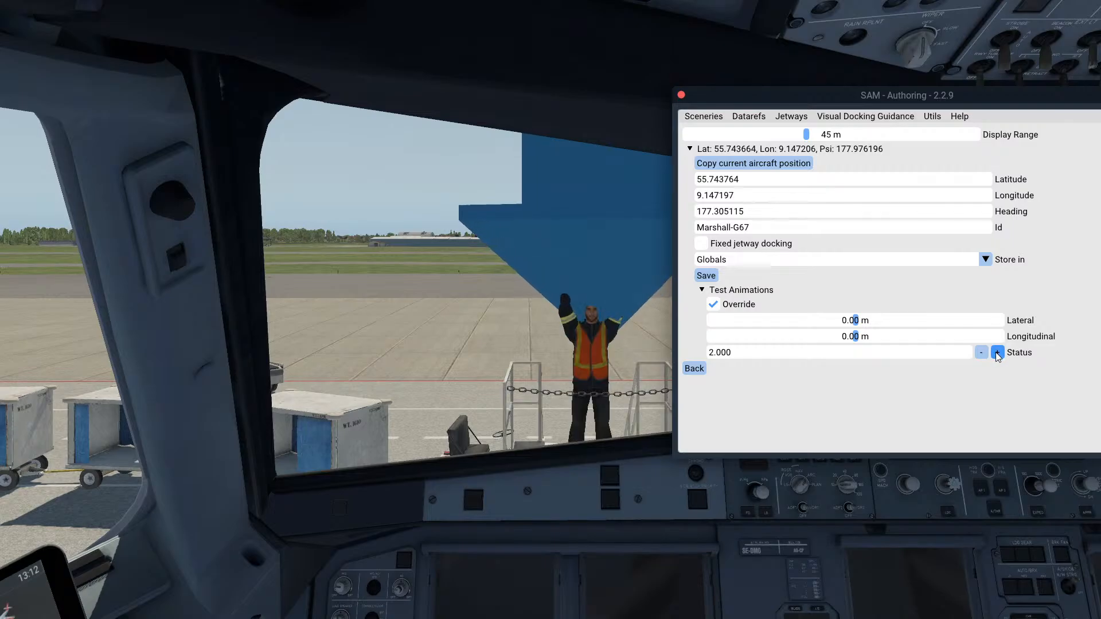
pyautogui.moveTo(855, 337)
pyautogui.mouseDown()
pyautogui.moveTo(916, 340)
pyautogui.moveTo(855, 338)
pyautogui.mouseUp()
pyautogui.click(982, 353)
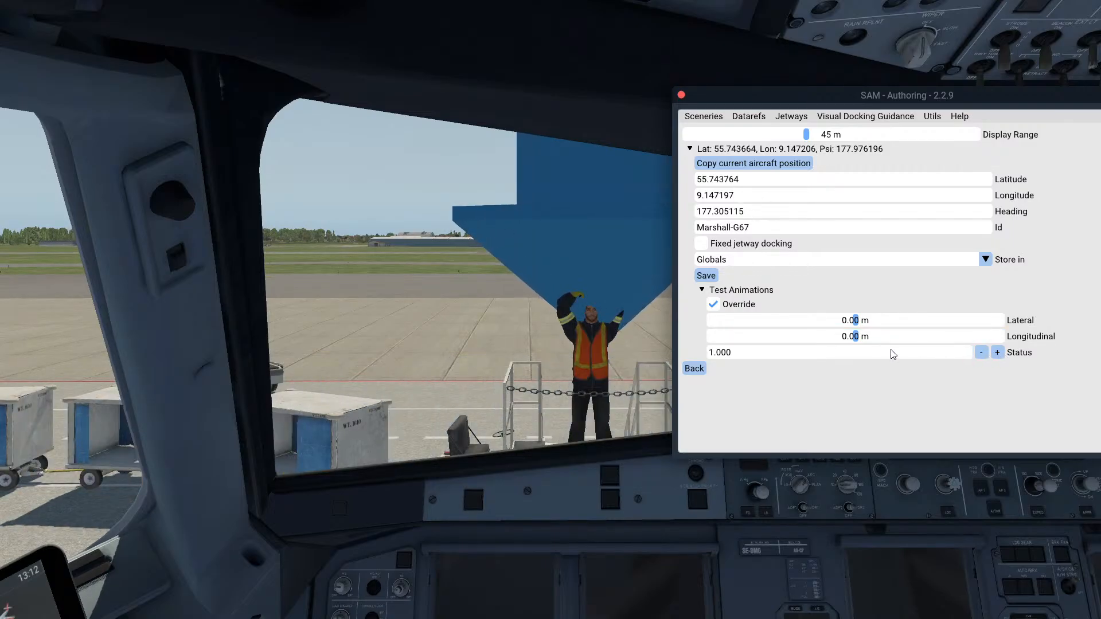
pyautogui.moveTo(856, 338); pyautogui.dragTo(963, 332)
pyautogui.click(744, 306)
pyautogui.click(703, 276)
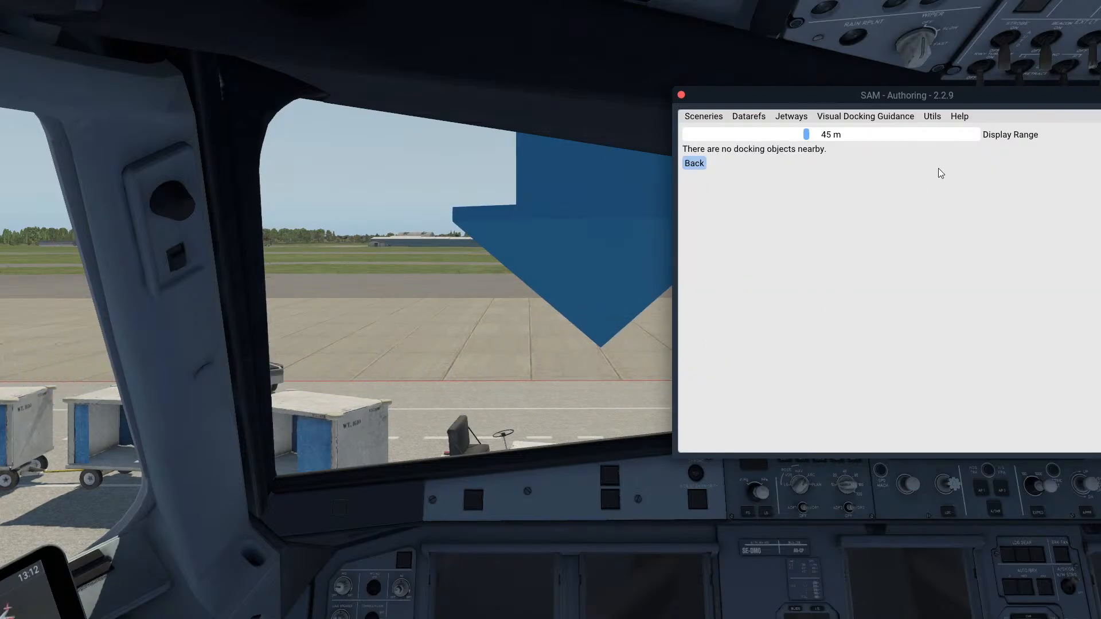
pyautogui.click(1030, 12)
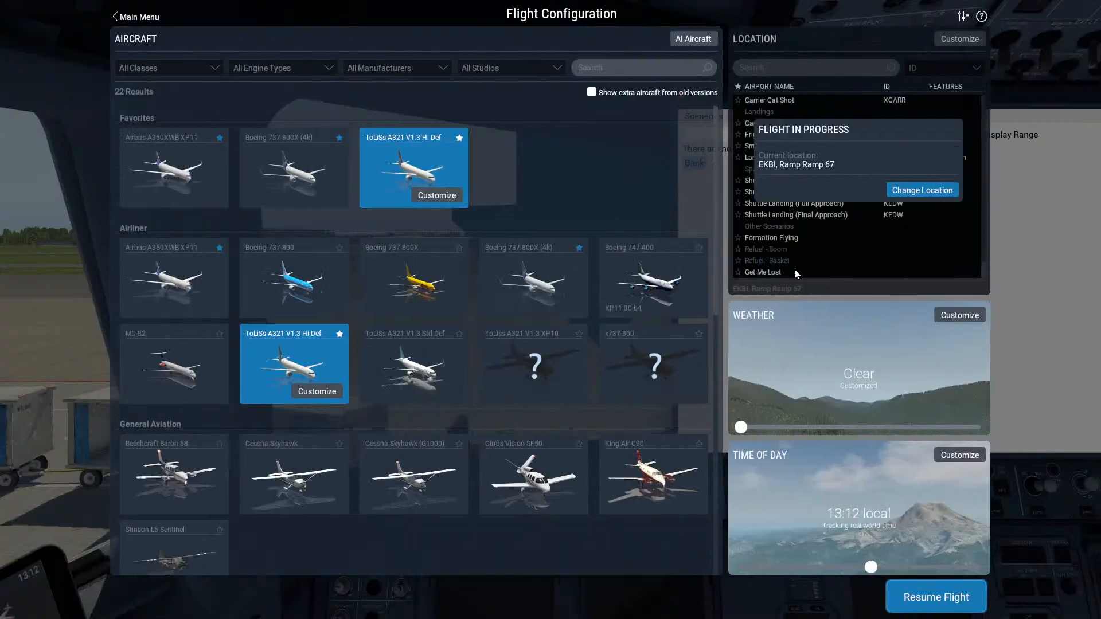
pyautogui.click(922, 190)
pyautogui.click(961, 39)
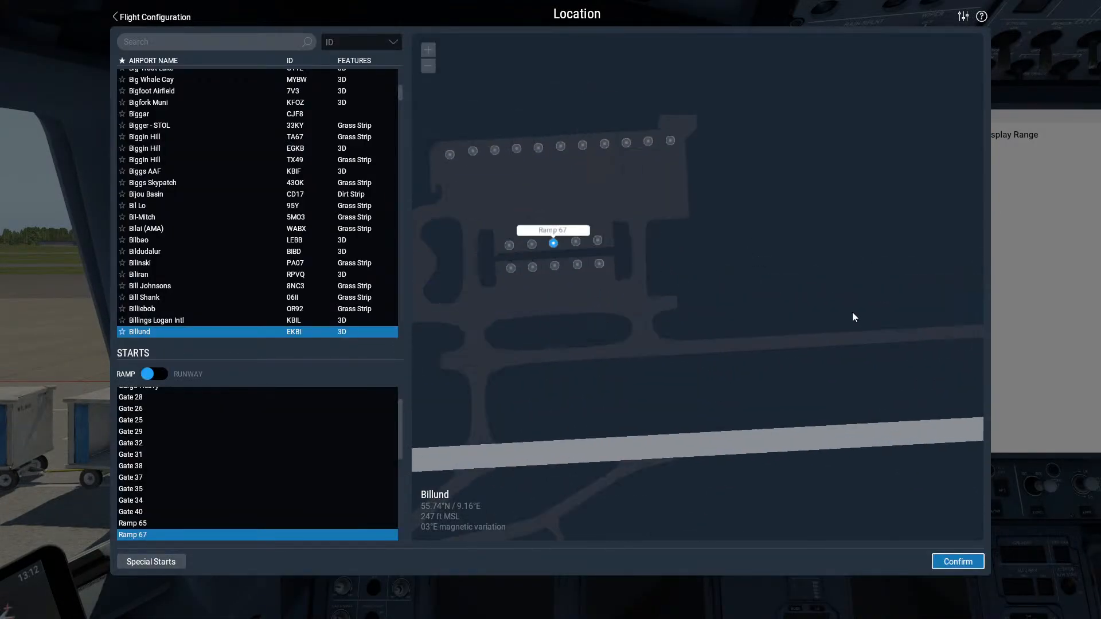
pyautogui.click(742, 273)
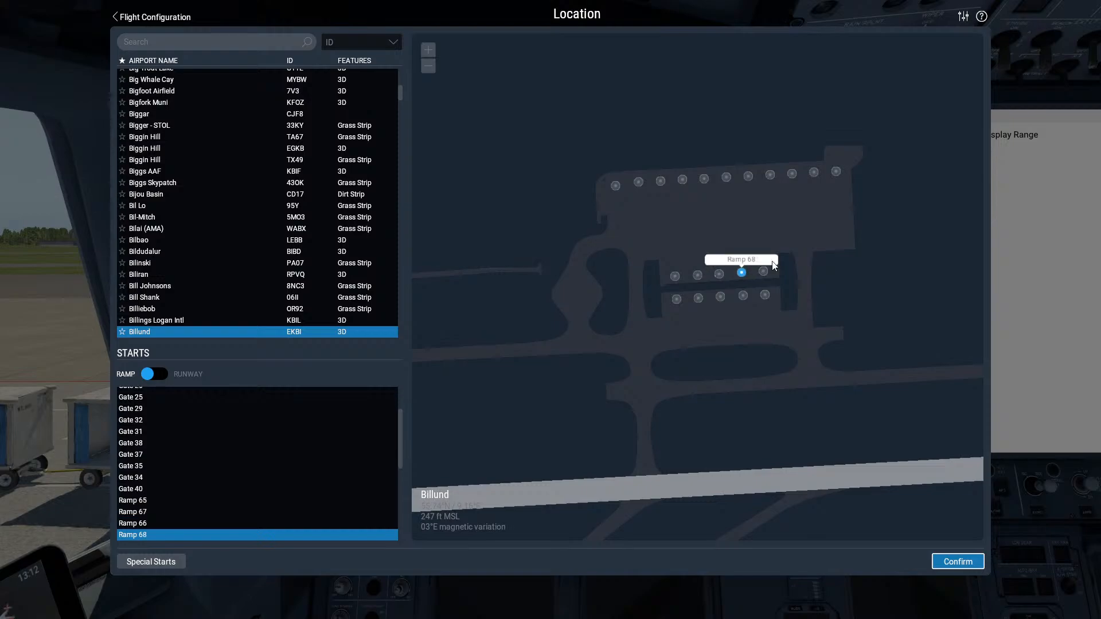
pyautogui.scroll(-3, 811, 318)
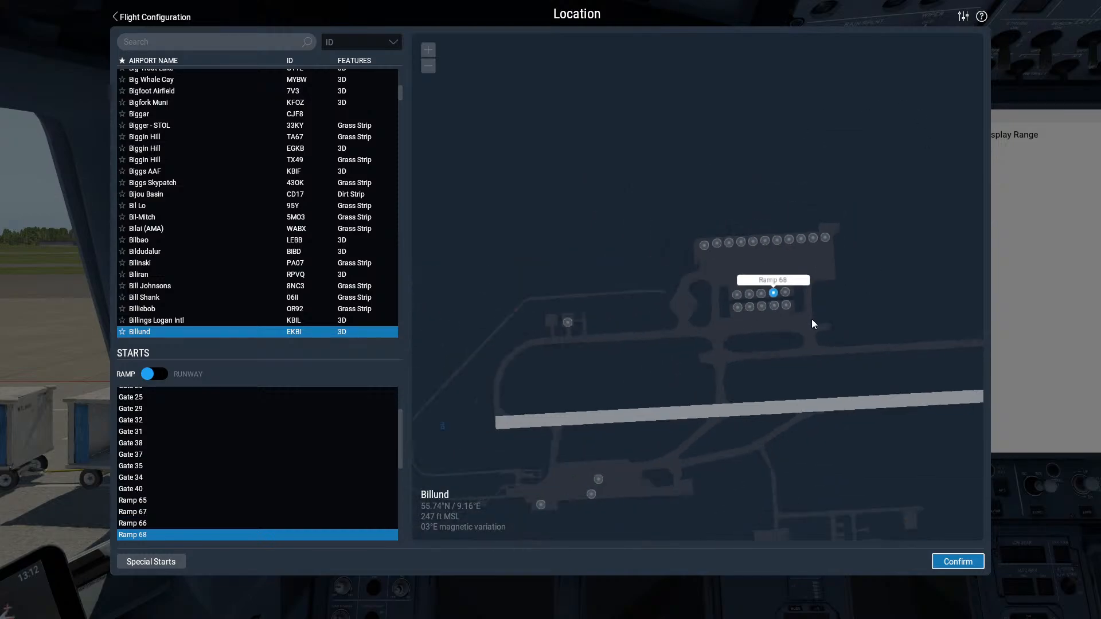
pyautogui.moveTo(814, 392); pyautogui.dragTo(828, 287)
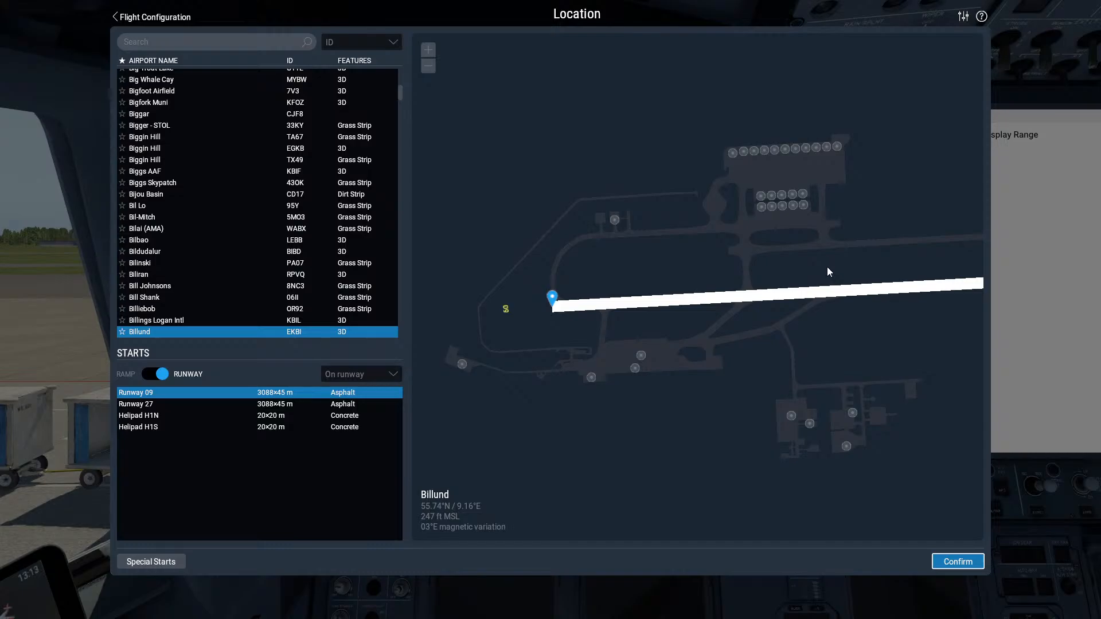
pyautogui.moveTo(832, 260); pyautogui.dragTo(797, 312)
pyautogui.scroll(2, 768, 230)
pyautogui.scroll(3, 766, 232)
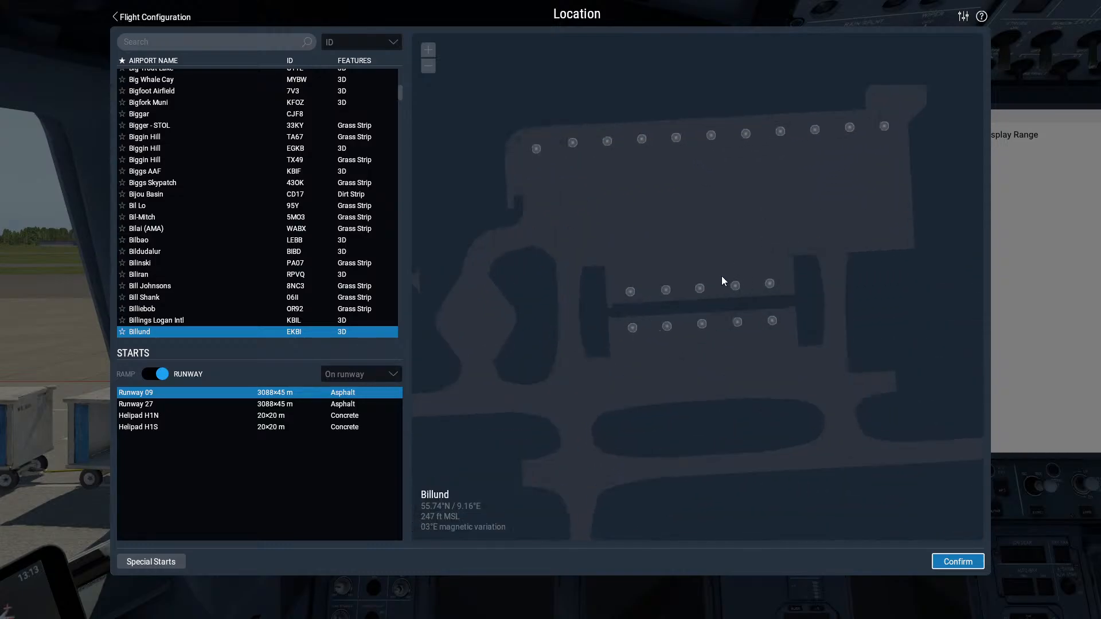
pyautogui.click(700, 288)
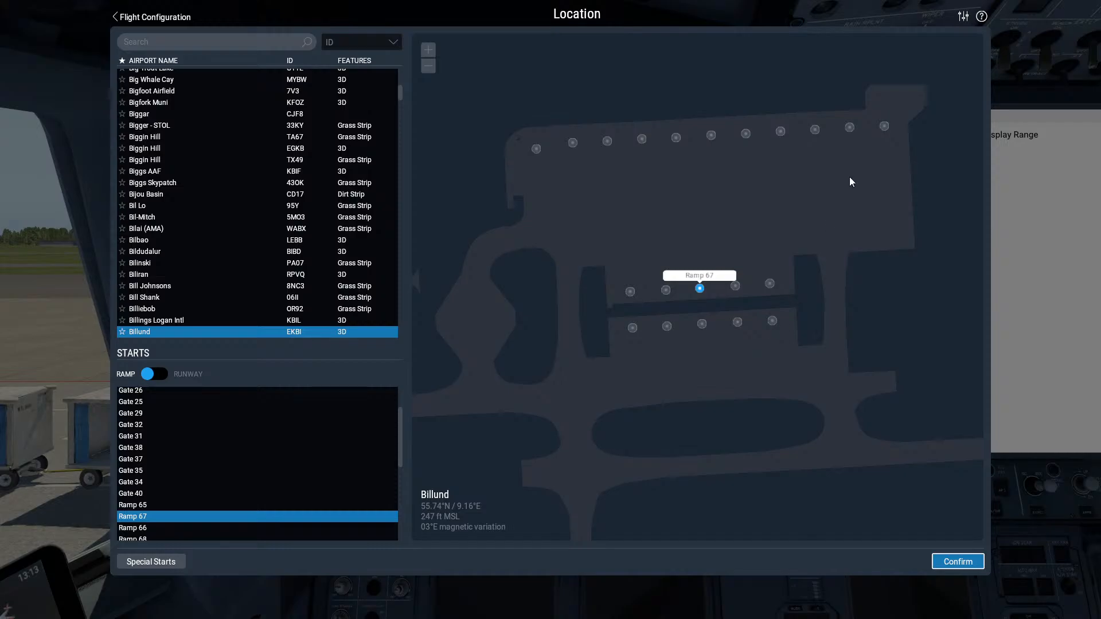
pyautogui.click(953, 561)
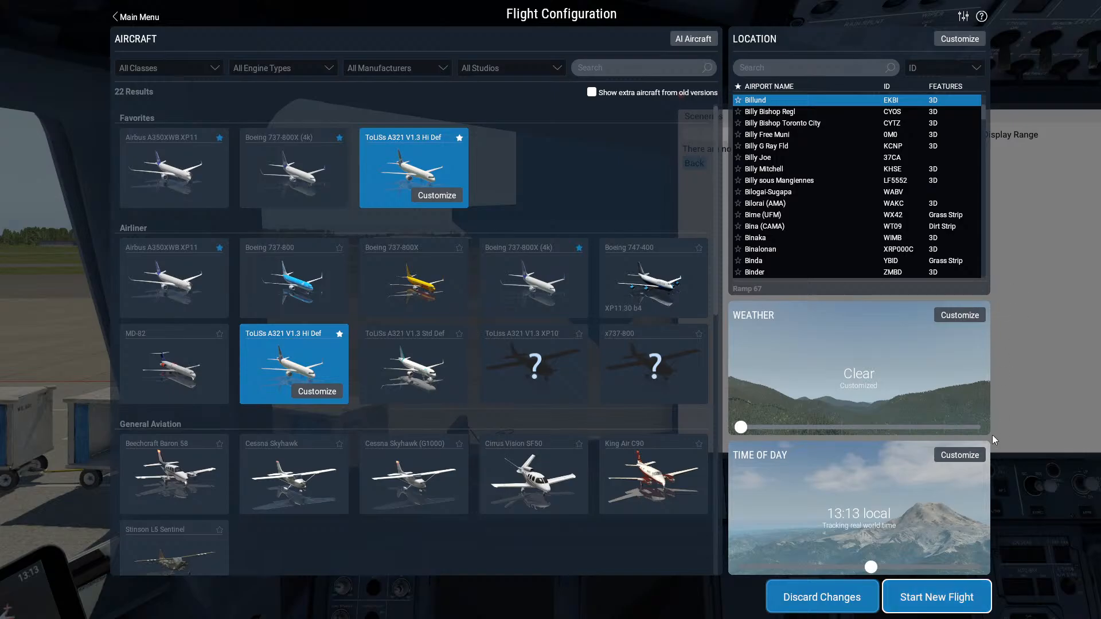
pyautogui.click(838, 591)
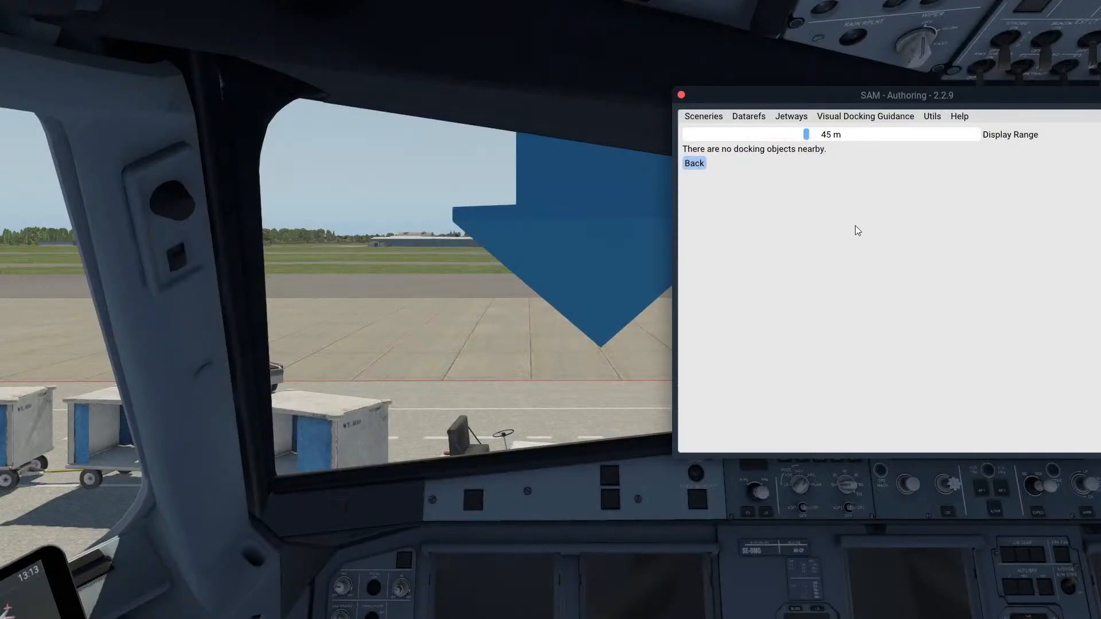
# View the parked aircraft from outside, and move it to Ramp 68 at Billund by starting a new flight there
pyautogui.hotkey('shift', '8')
pyautogui.moveTo(559, 225); pyautogui.dragTo(135, 315, button='right')
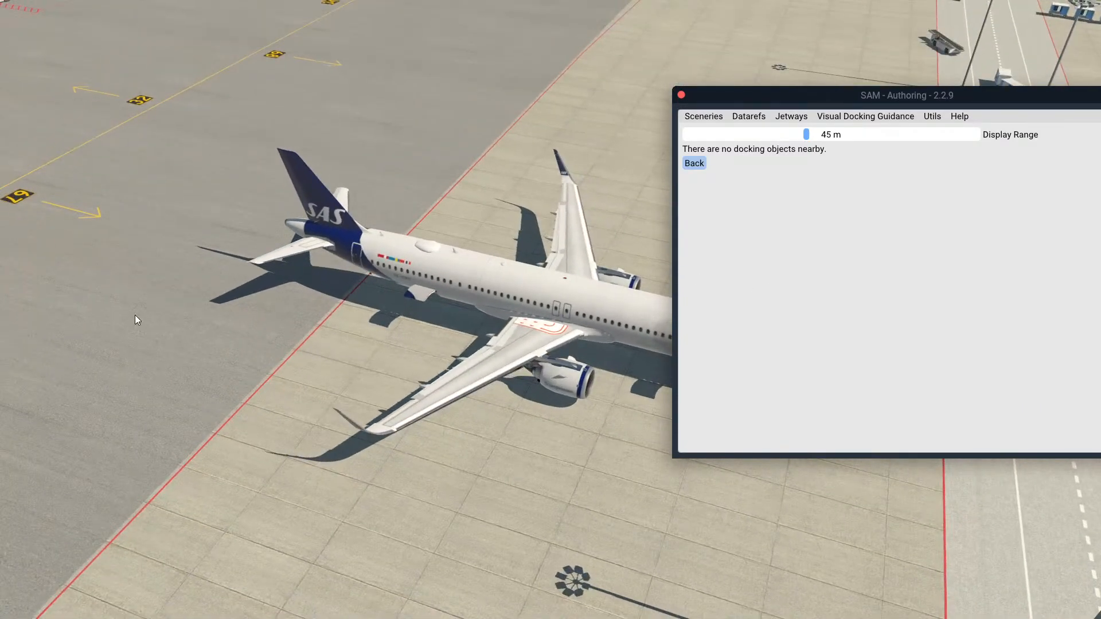
pyautogui.moveTo(553, 311); pyautogui.dragTo(596, 317, button='right')
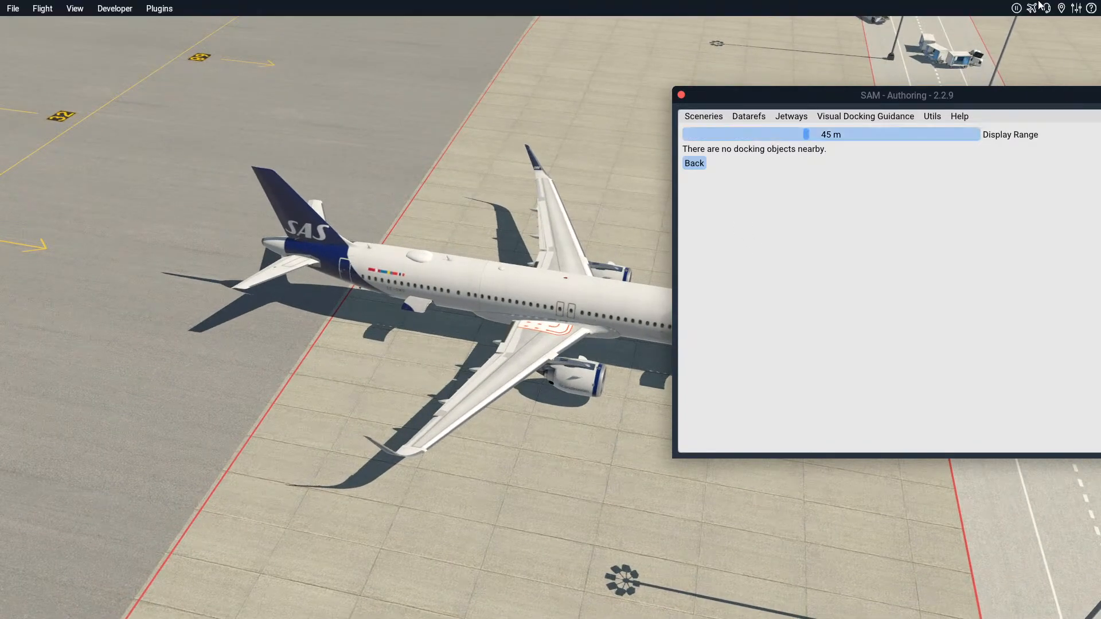
pyautogui.click(1032, 9)
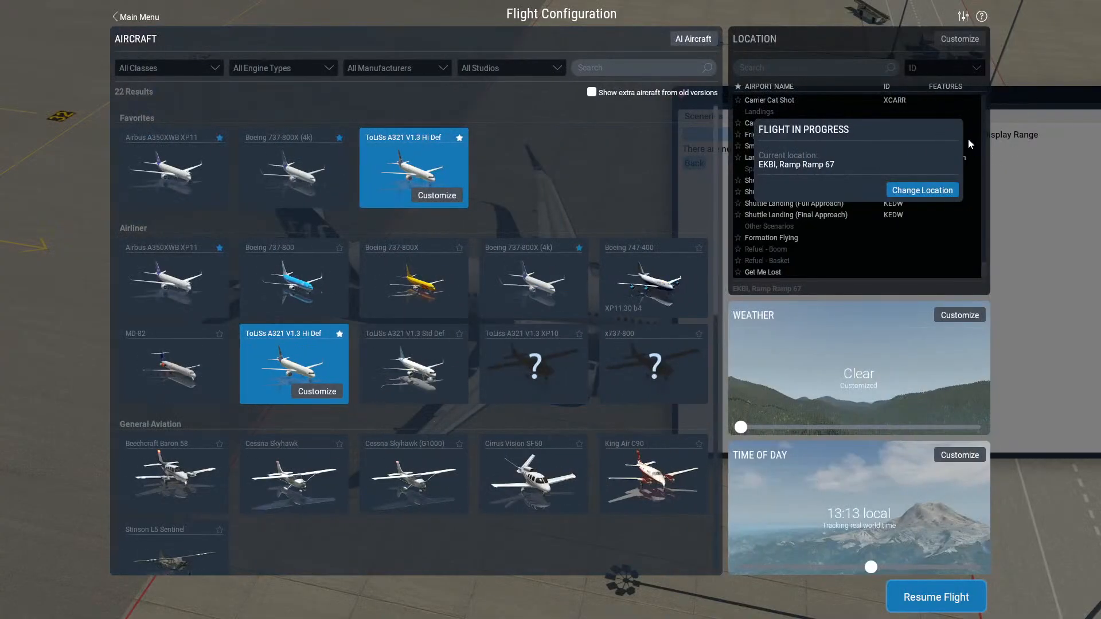
pyautogui.click(937, 190)
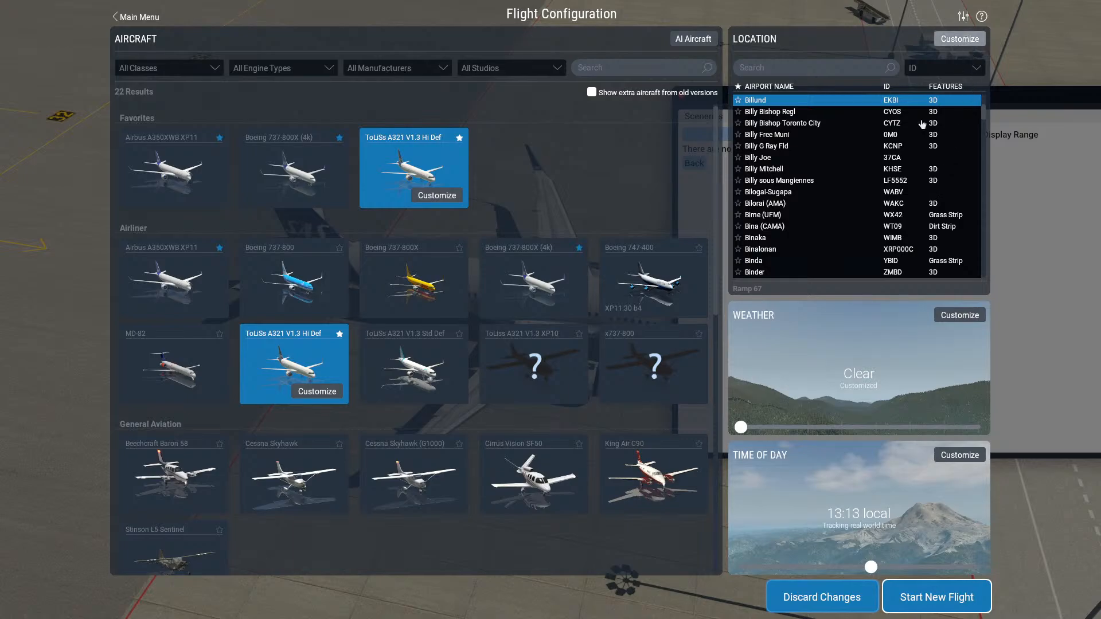
pyautogui.click(959, 39)
pyautogui.scroll(3, 662, 280)
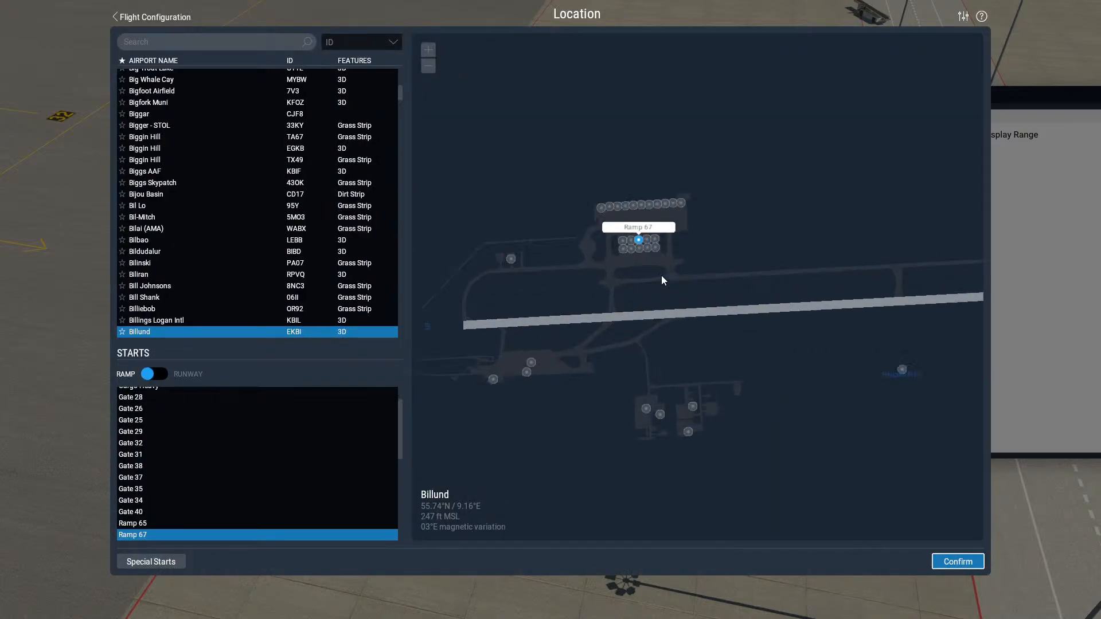
pyautogui.click(641, 220)
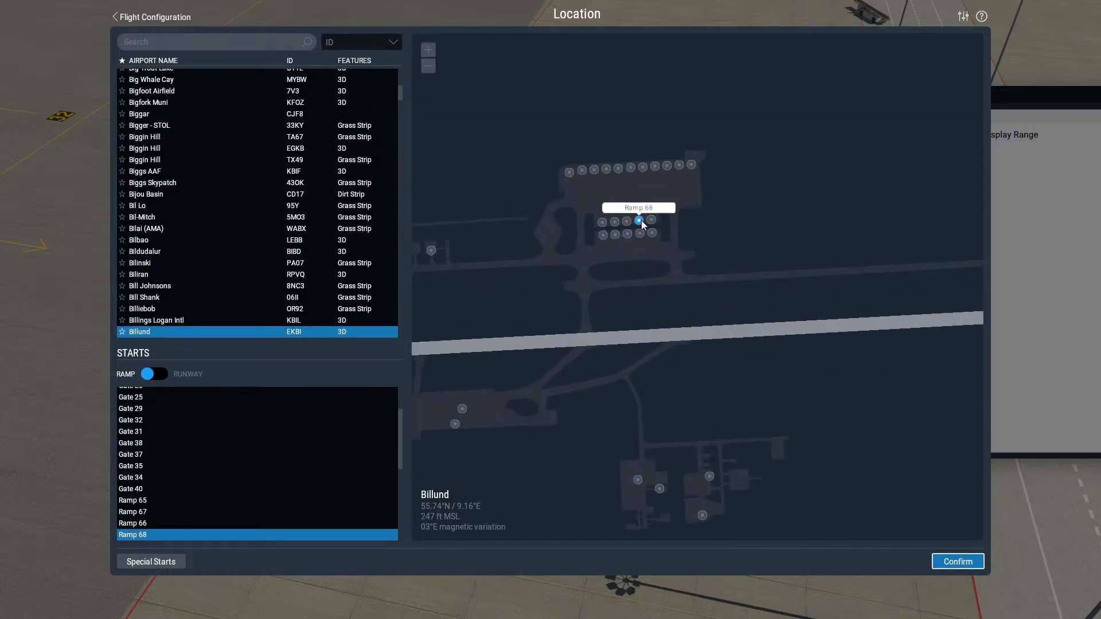
pyautogui.click(942, 562)
pyautogui.click(941, 597)
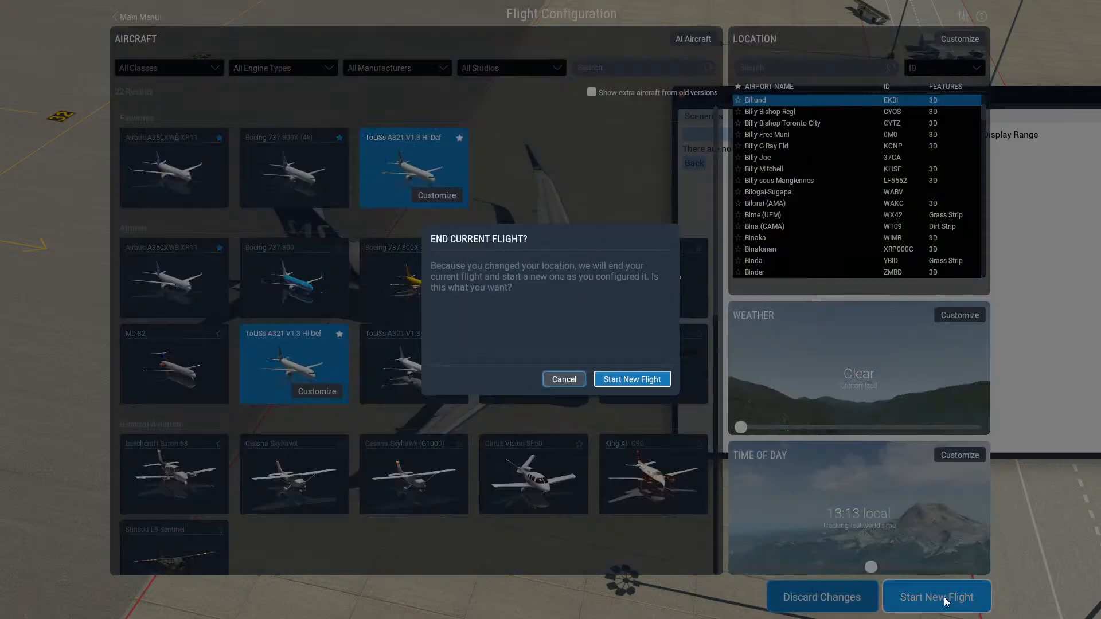
pyautogui.click(639, 377)
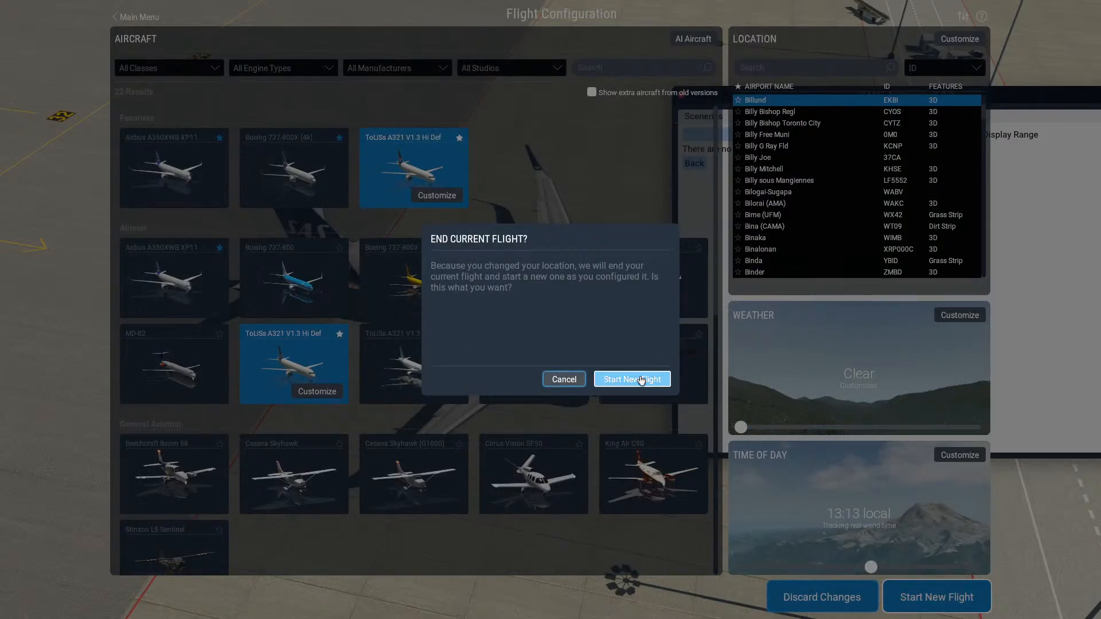
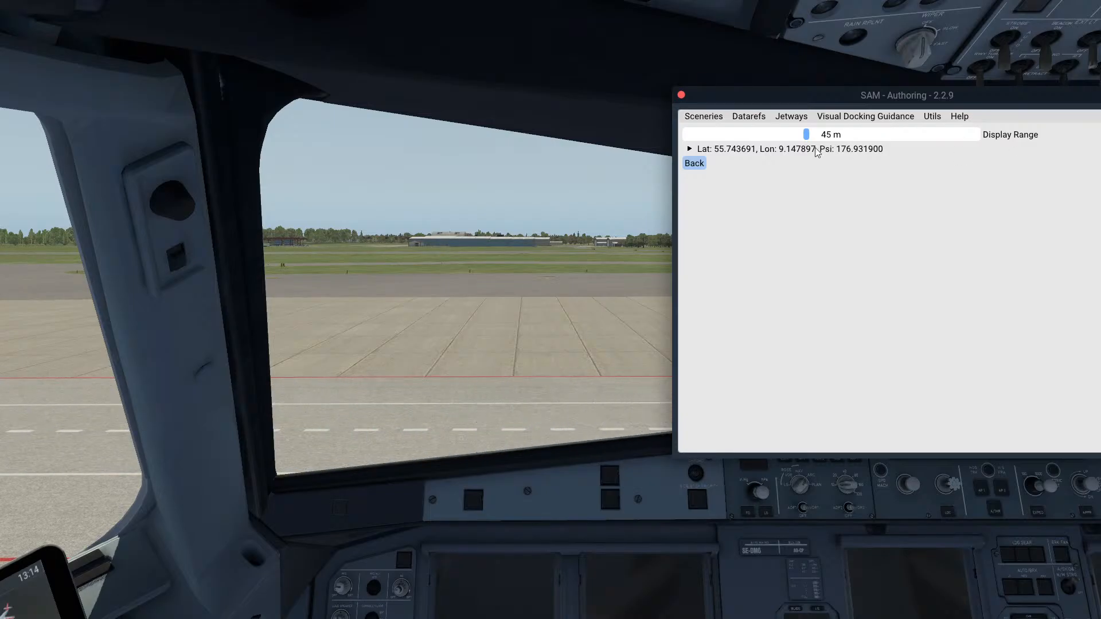
# Copy the current aircraft position into the docking object at Ramp 68, set its Id to Marshall-G68, and save it to Globals
pyautogui.click(760, 150)
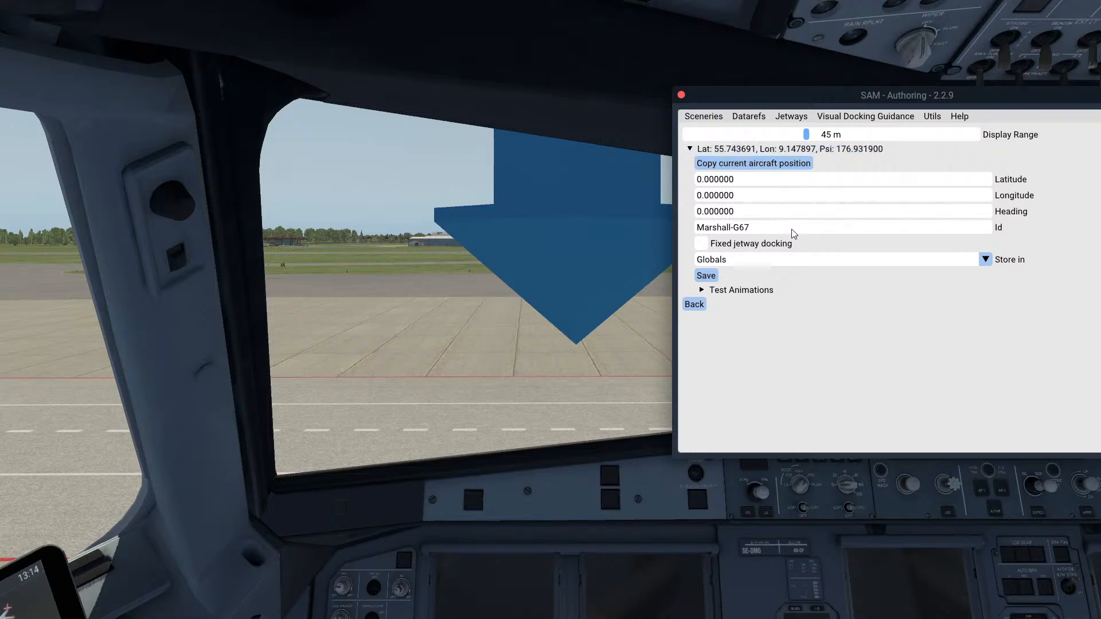
pyautogui.click(756, 164)
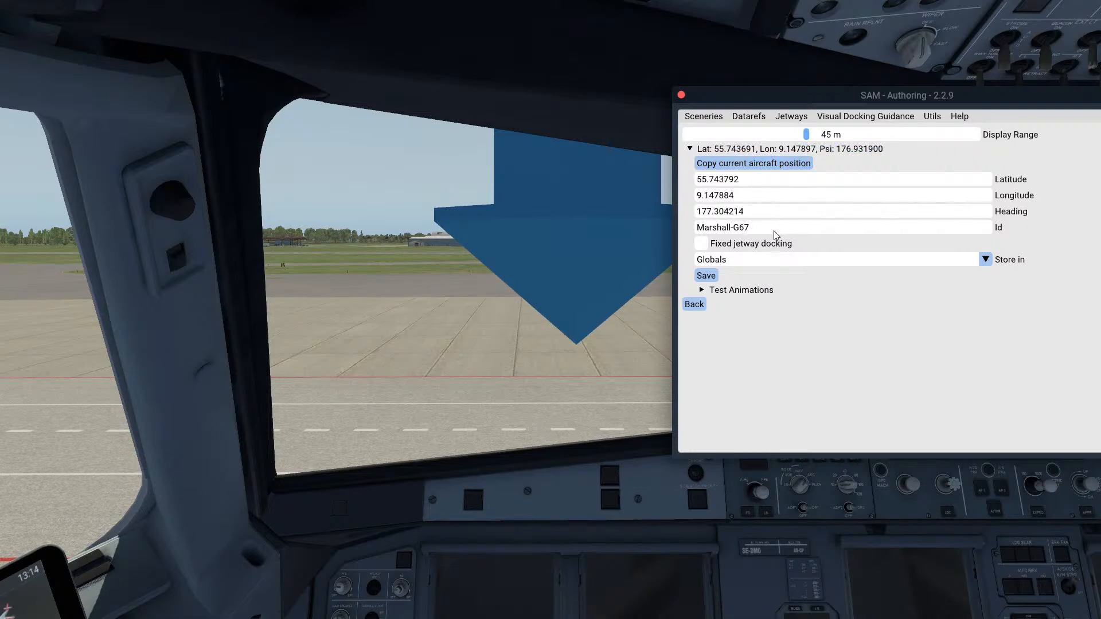
pyautogui.click(788, 228)
pyautogui.press('BackSpace')
pyautogui.write('8')
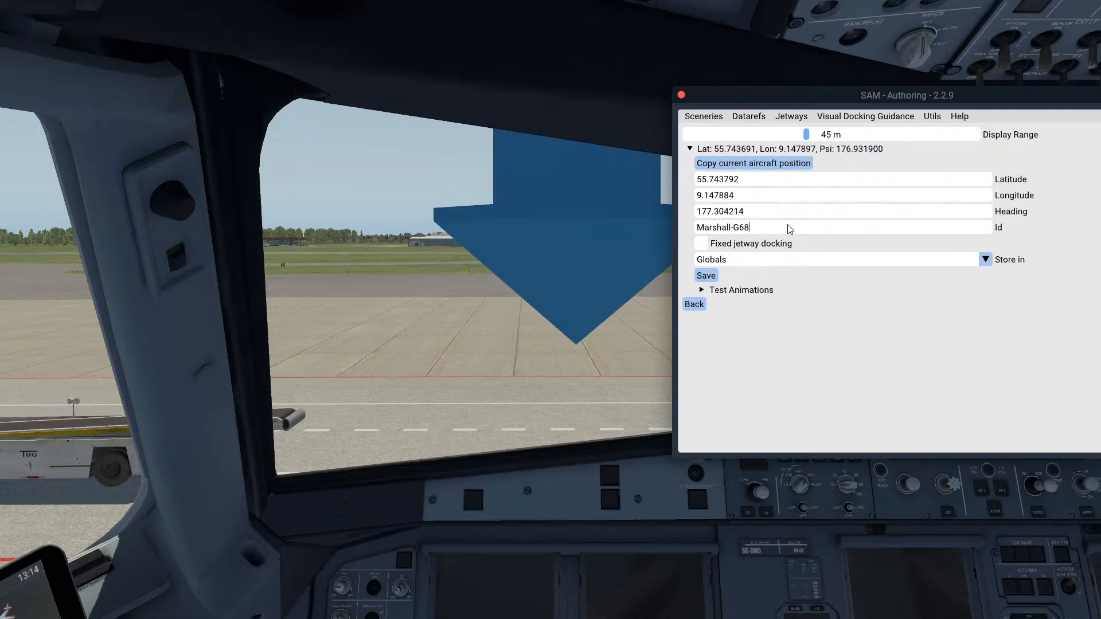
pyautogui.click(706, 277)
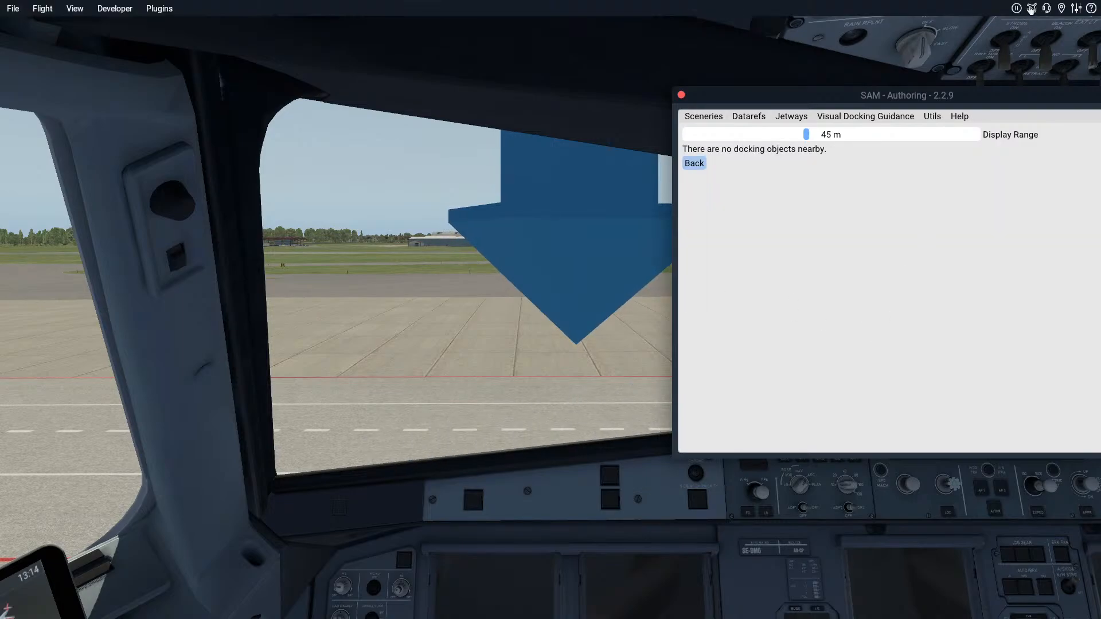
# Move the aircraft to Ramp 69 at Billund by starting a new flight from that location
pyautogui.click(1032, 9)
pyautogui.click(911, 189)
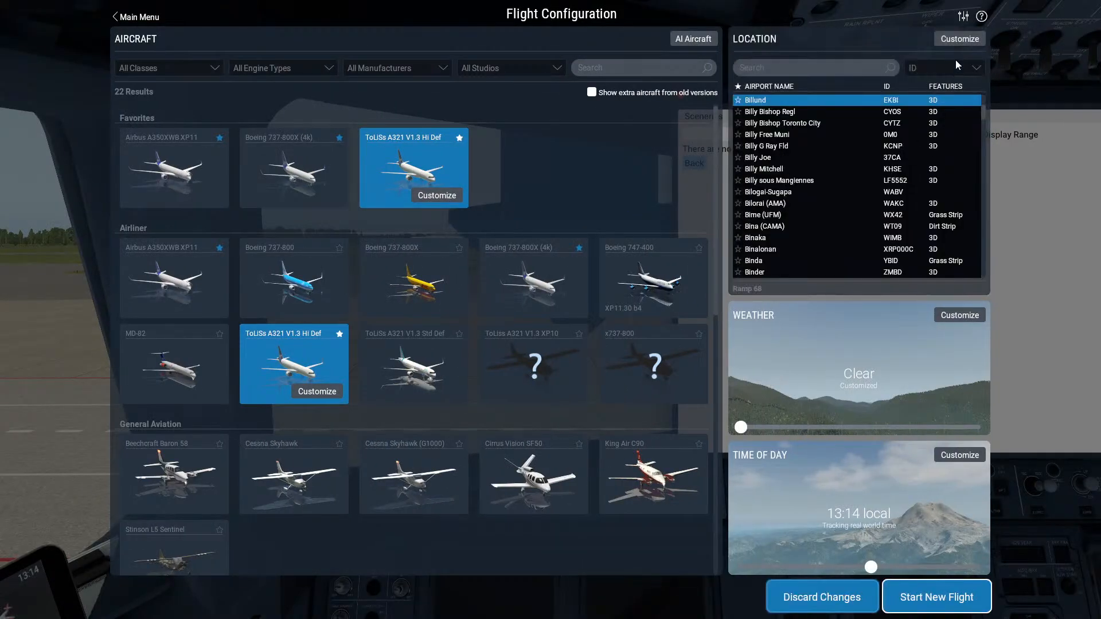
pyautogui.click(960, 38)
pyautogui.scroll(5, 633, 270)
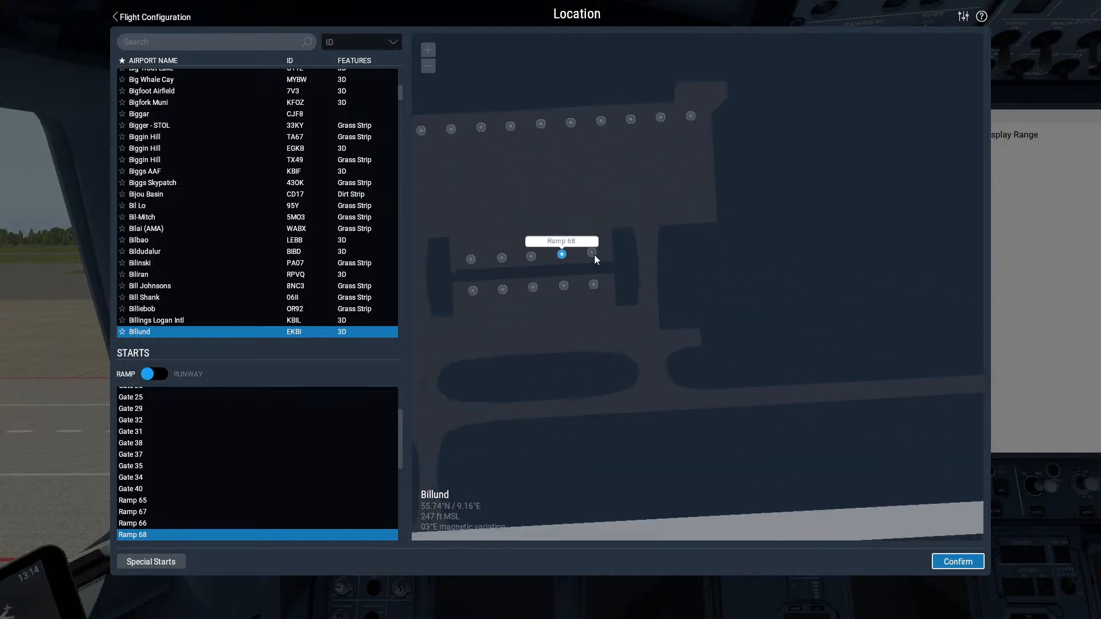
pyautogui.click(591, 253)
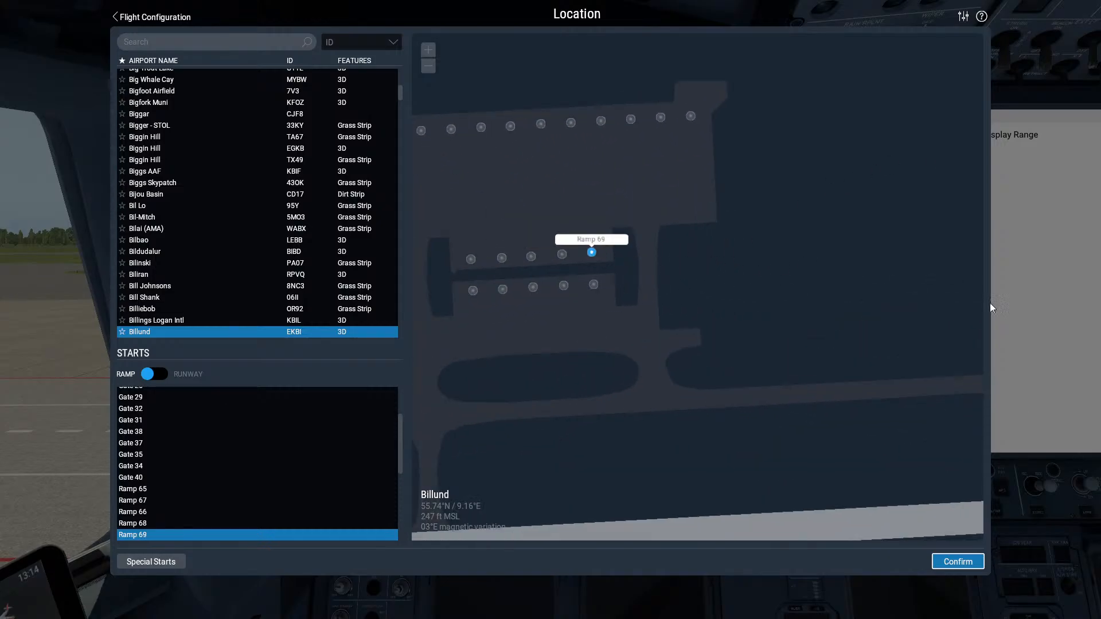
pyautogui.click(959, 562)
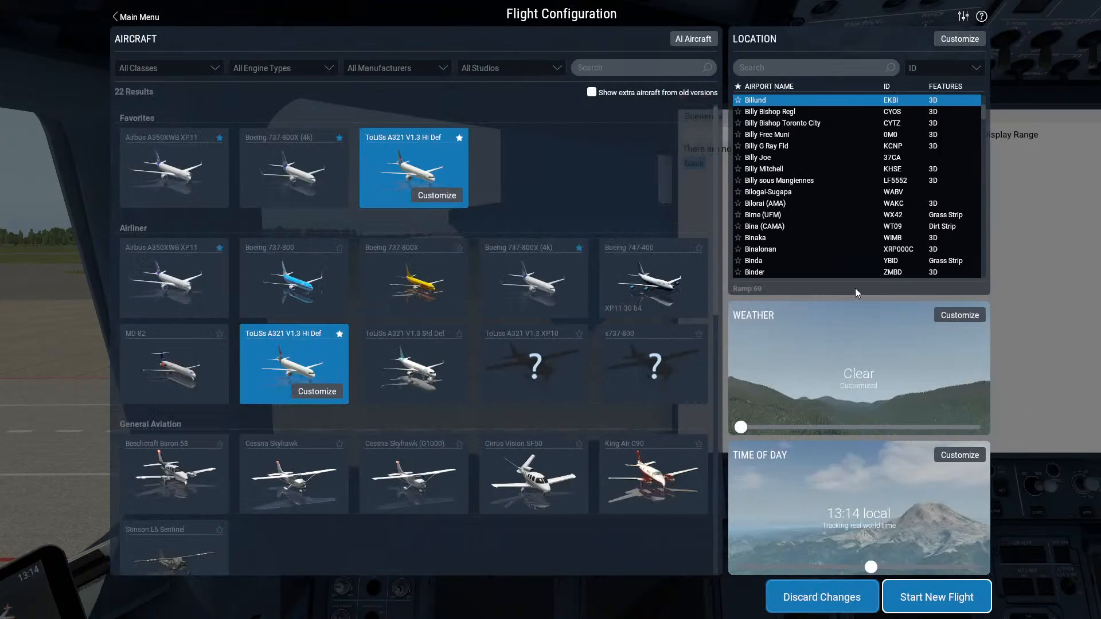
pyautogui.click(938, 595)
pyautogui.click(660, 379)
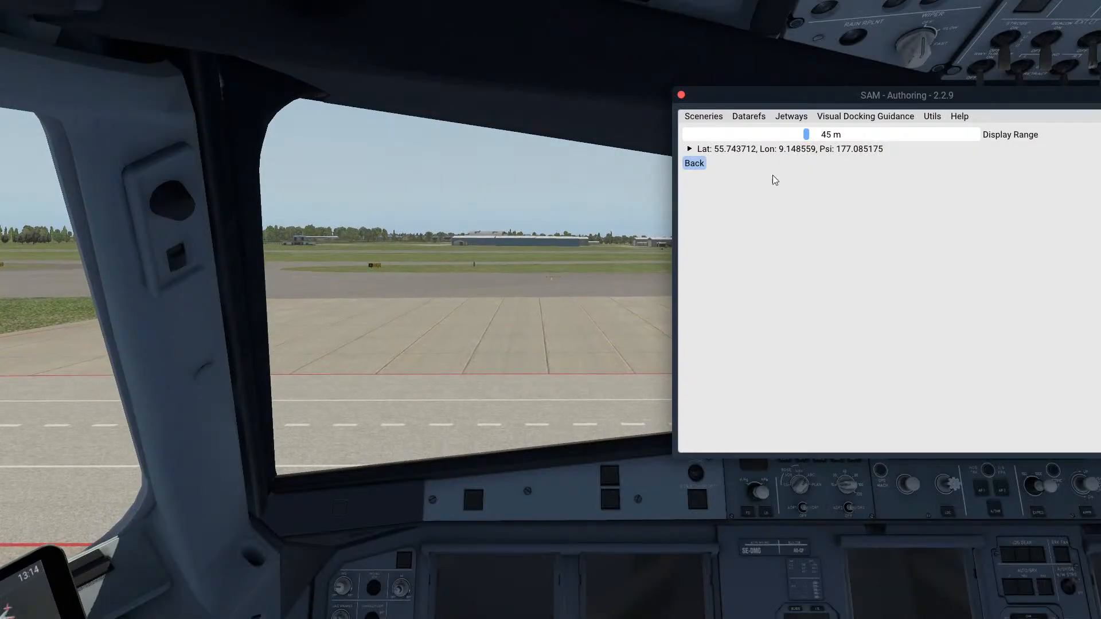
# Copy the current aircraft position into the Ramp 69 docking object, set its Id to Marshall-G69, check the current ramp, and save to Globals
pyautogui.click(784, 149)
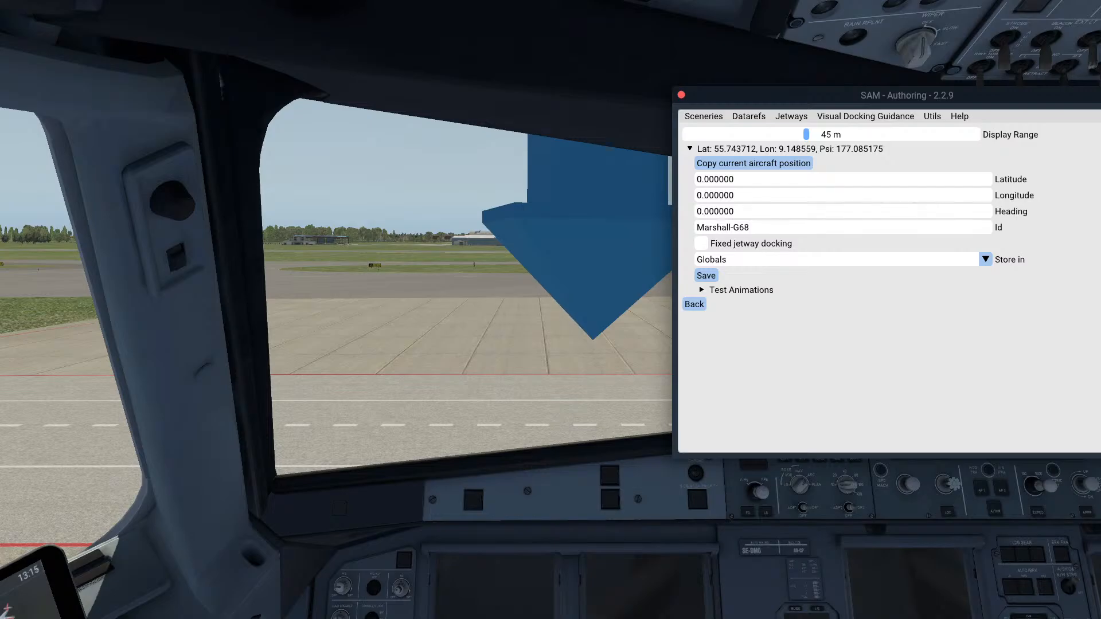
pyautogui.click(724, 167)
pyautogui.press('BackSpace')
pyautogui.write('9')
pyautogui.click(1029, 8)
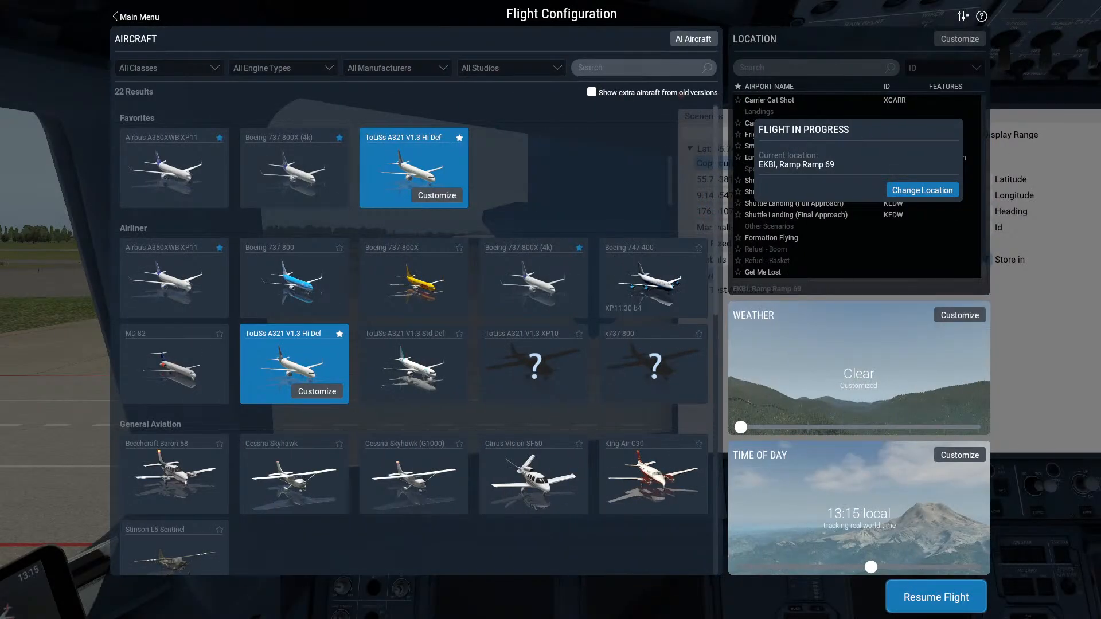
pyautogui.click(953, 607)
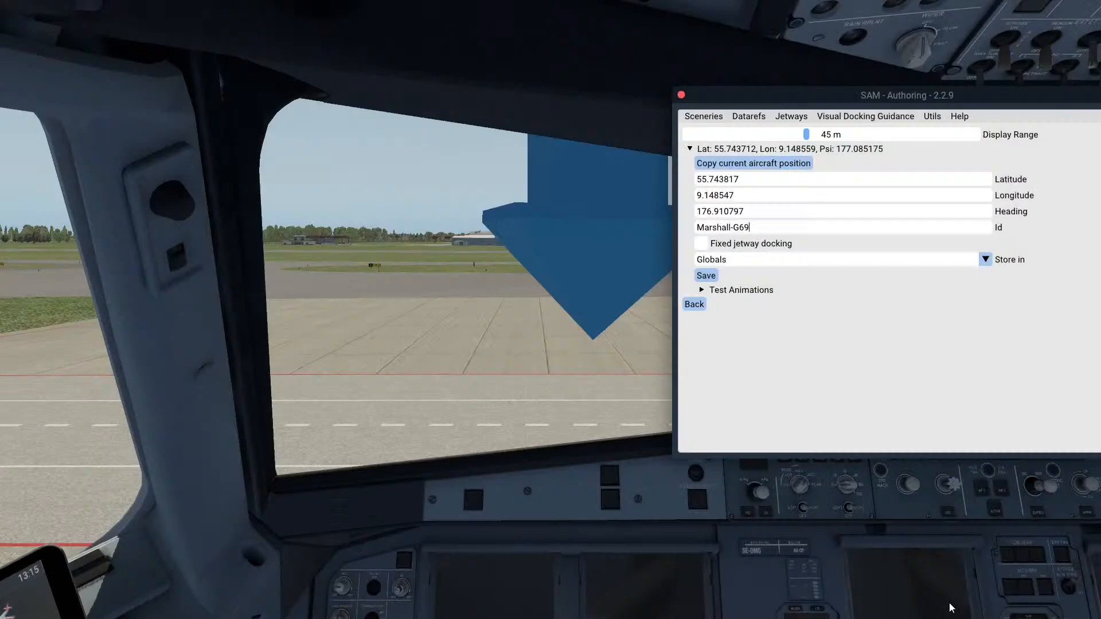
pyautogui.click(706, 276)
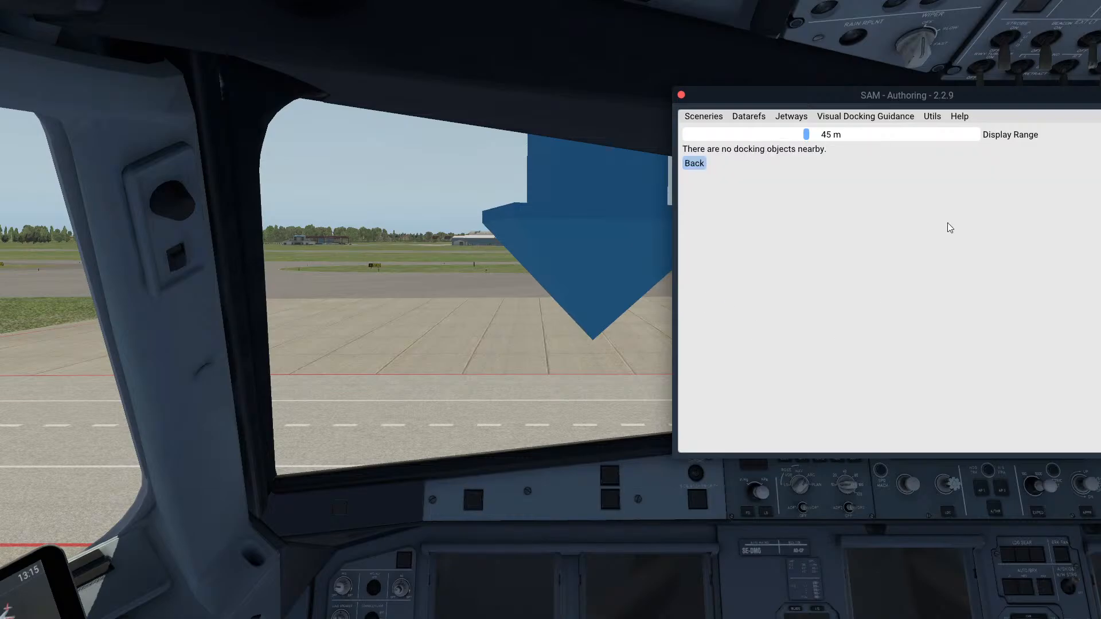
# Check the ramp numbers in Billund's second row and start a new flight from Ramp 90
pyautogui.click(1030, 9)
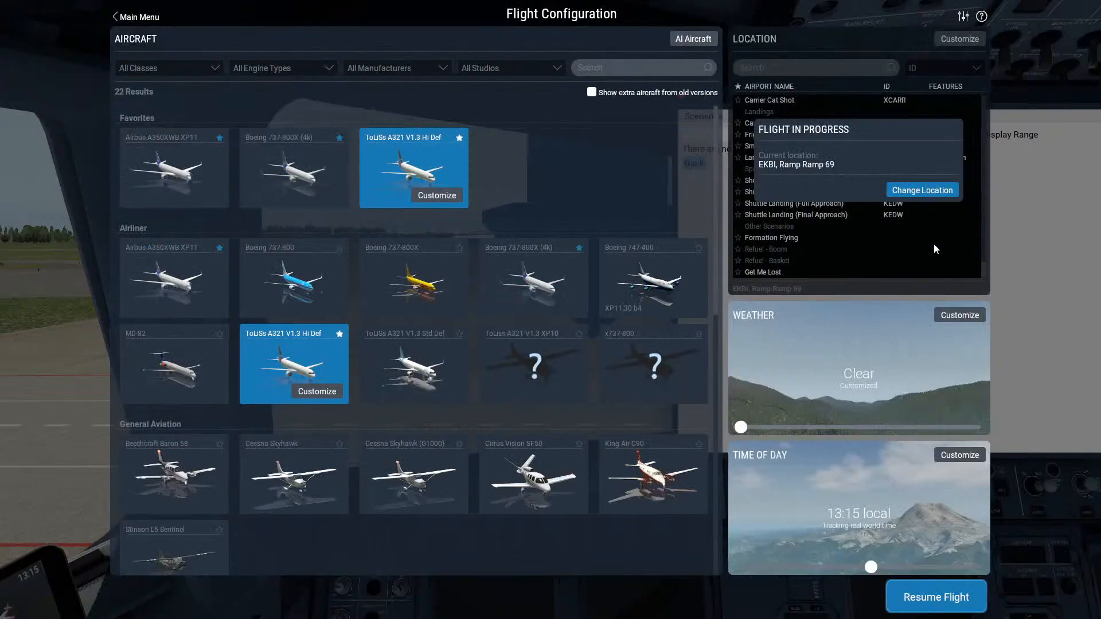
pyautogui.click(959, 38)
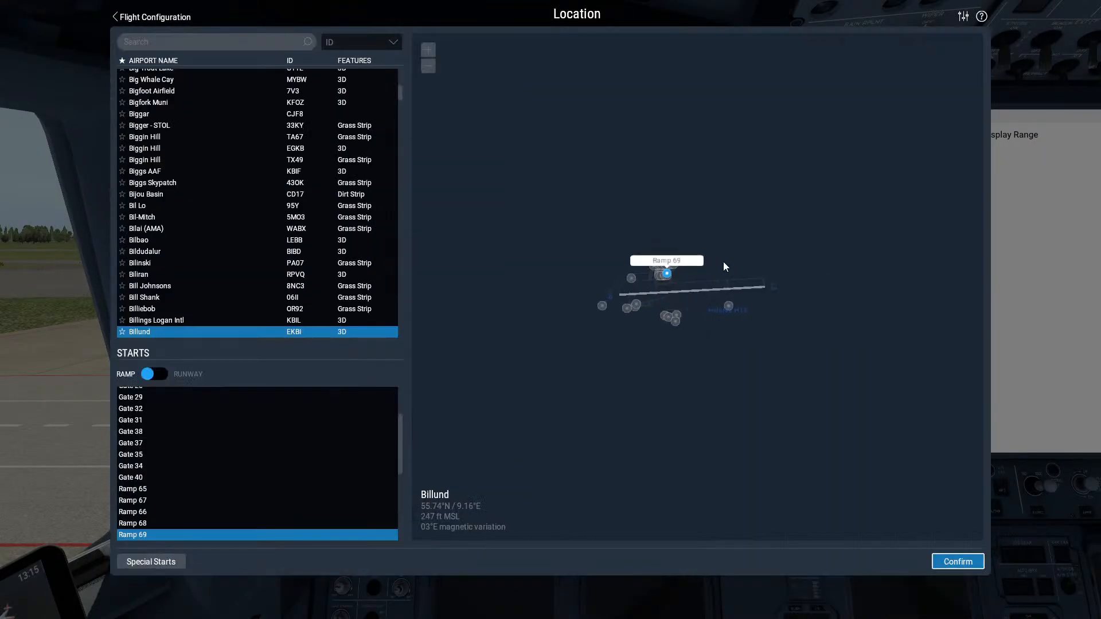
pyautogui.scroll(5, 662, 261)
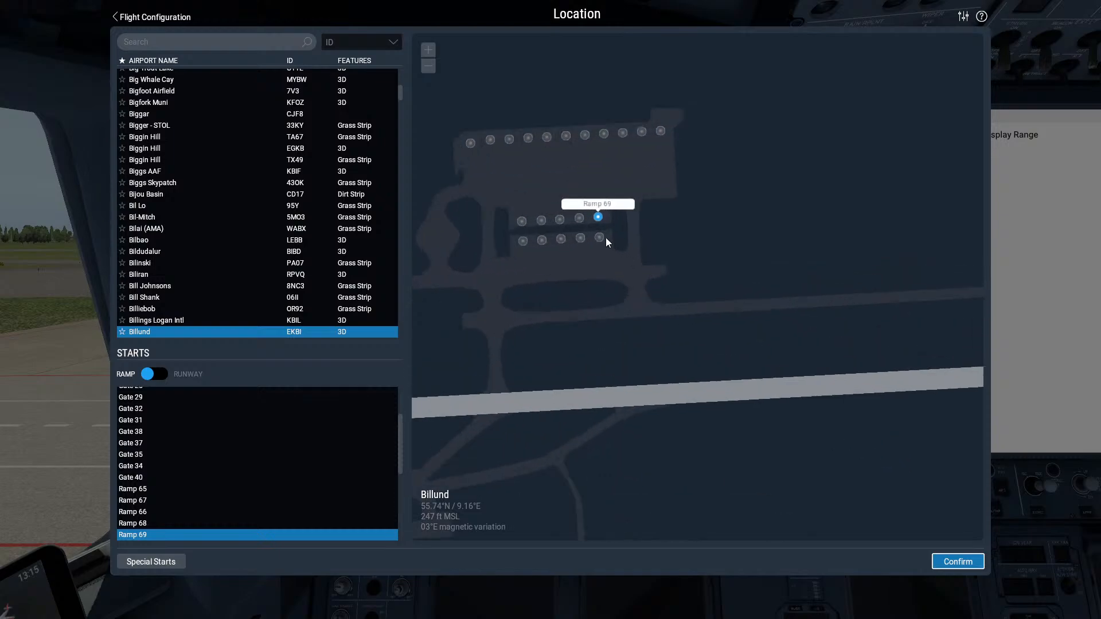
pyautogui.click(600, 237)
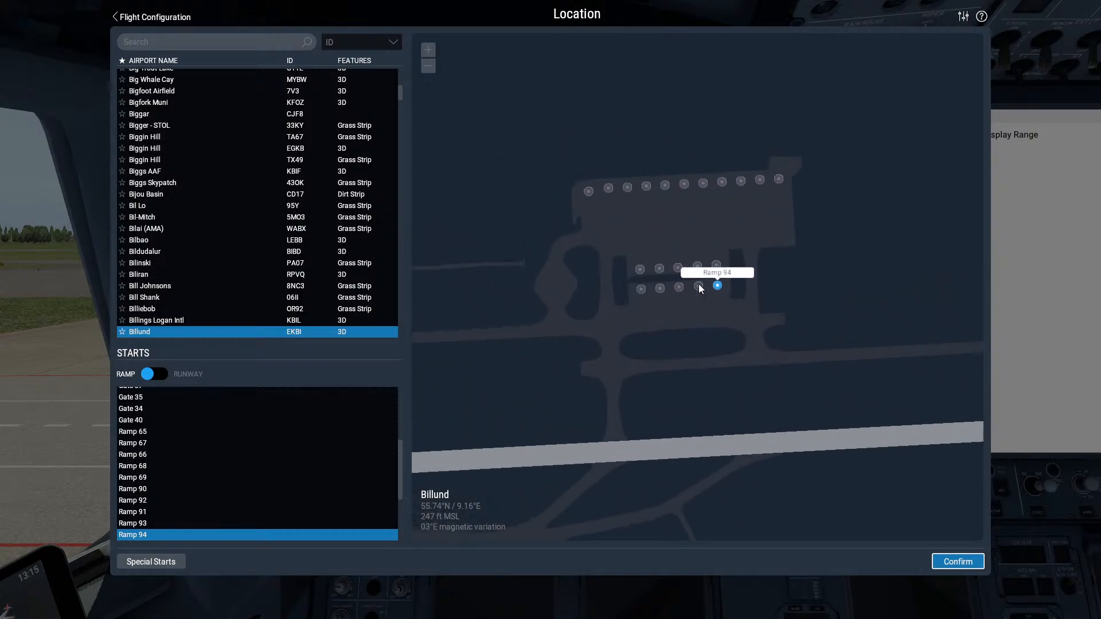
pyautogui.click(699, 286)
pyautogui.click(642, 289)
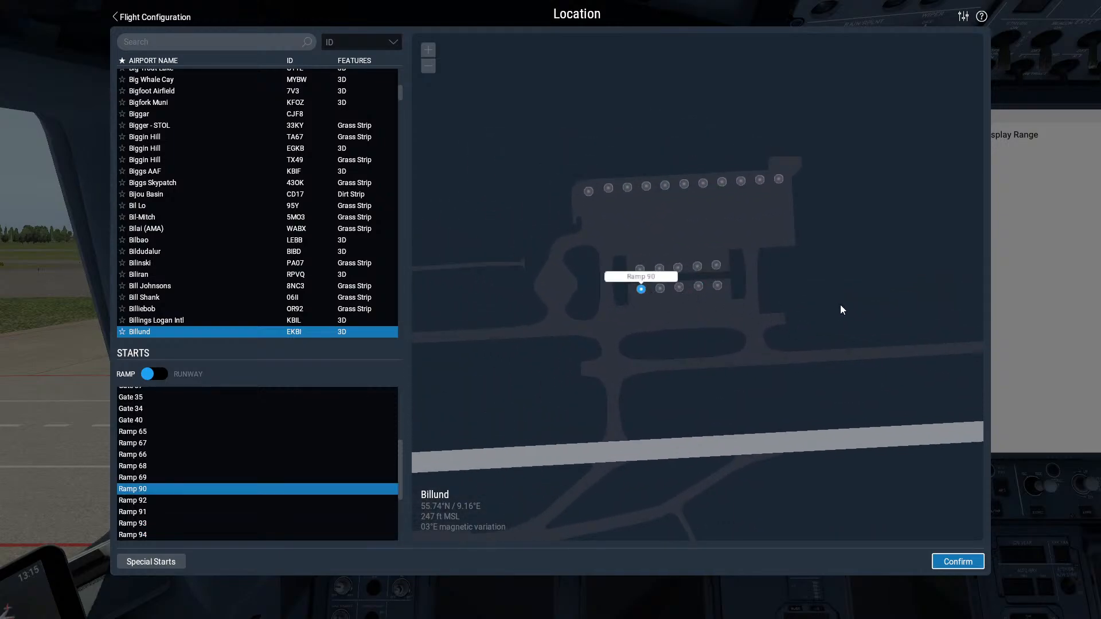
pyautogui.click(955, 563)
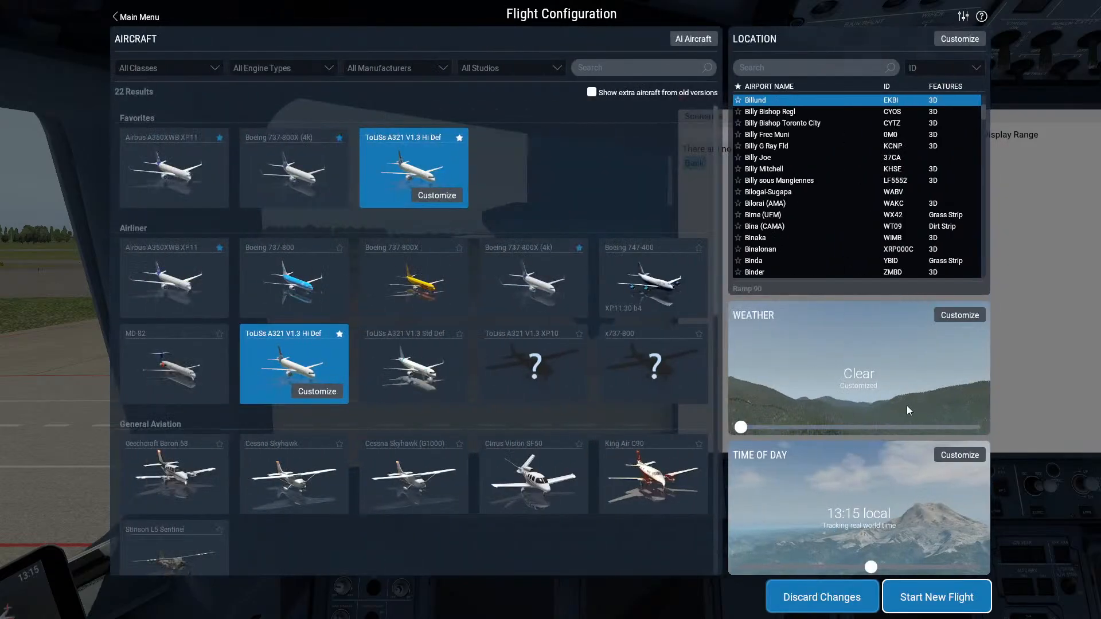
pyautogui.click(942, 595)
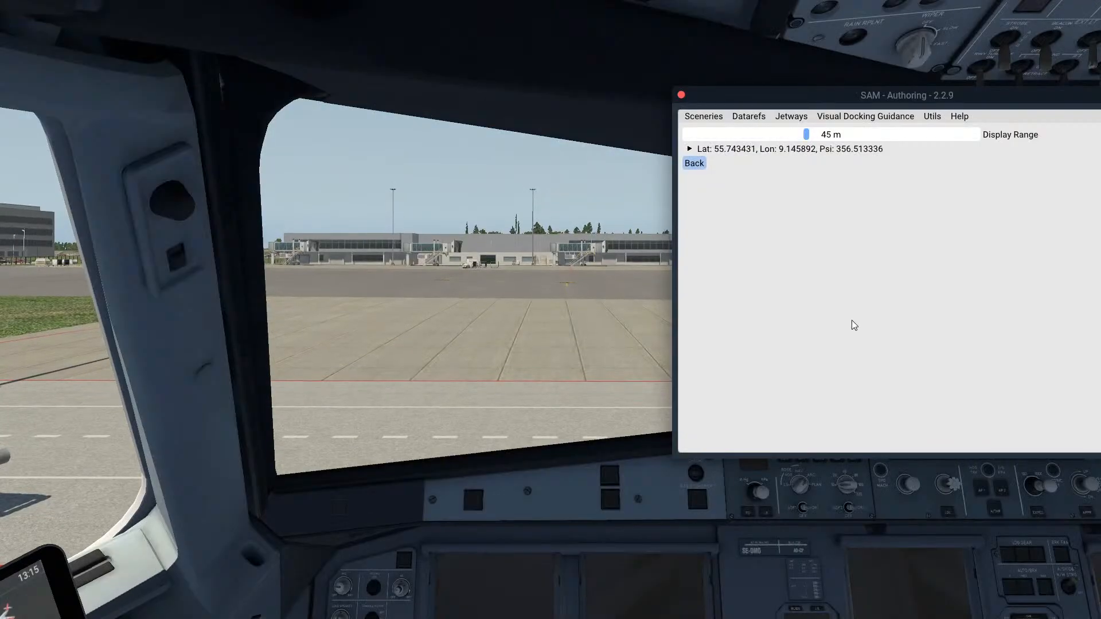
# Copy the current aircraft position into the Ramp 90 docking object, update its Id to match the ramp number, and save it to Globals
pyautogui.click(752, 150)
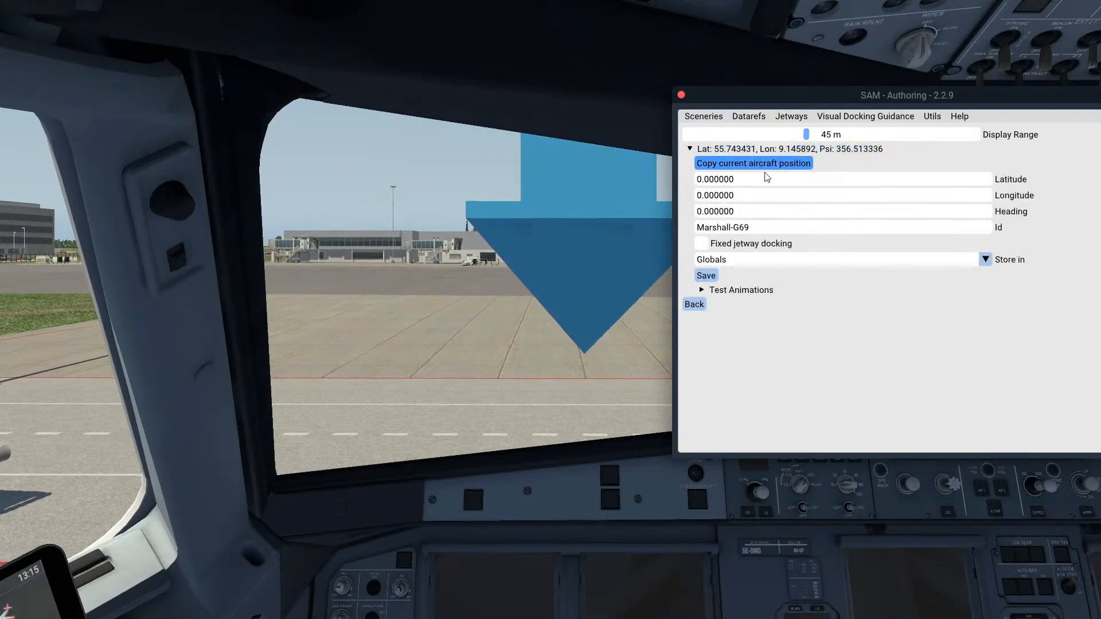
pyautogui.click(766, 164)
pyautogui.click(770, 228)
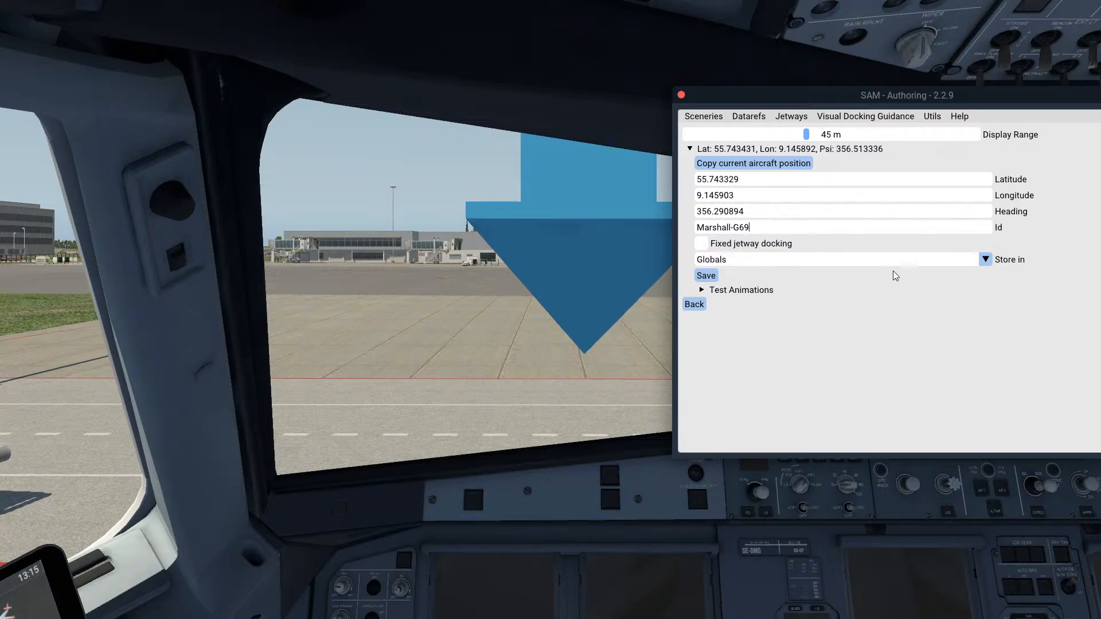
pyautogui.press('BackSpace')
pyautogui.press('BackSpace')
pyautogui.write('9')
pyautogui.click(706, 276)
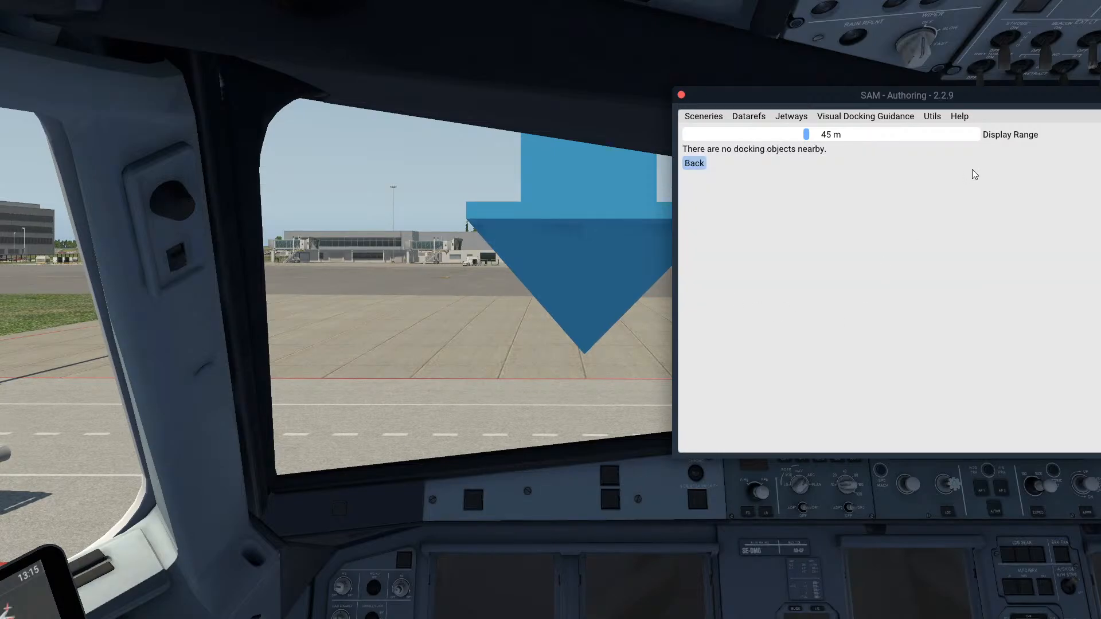
# Reposition the SAM Authoring window and move the aircraft to Ramp 91 at Billund by starting a new flight there
pyautogui.moveTo(888, 104); pyautogui.dragTo(855, 96)
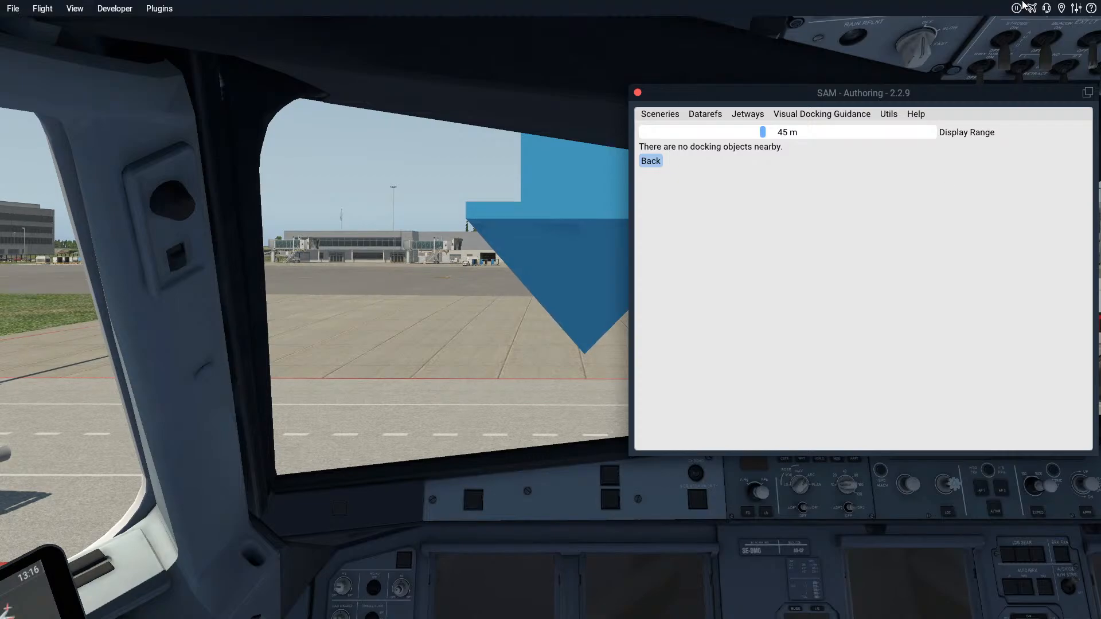
pyautogui.click(1031, 7)
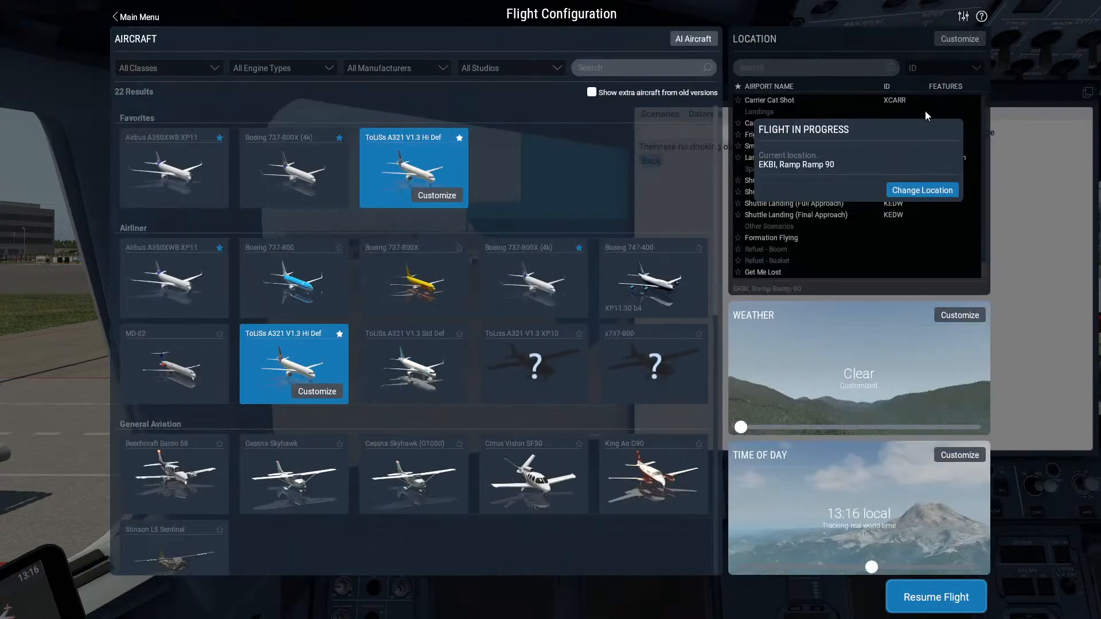
pyautogui.click(923, 190)
pyautogui.click(960, 38)
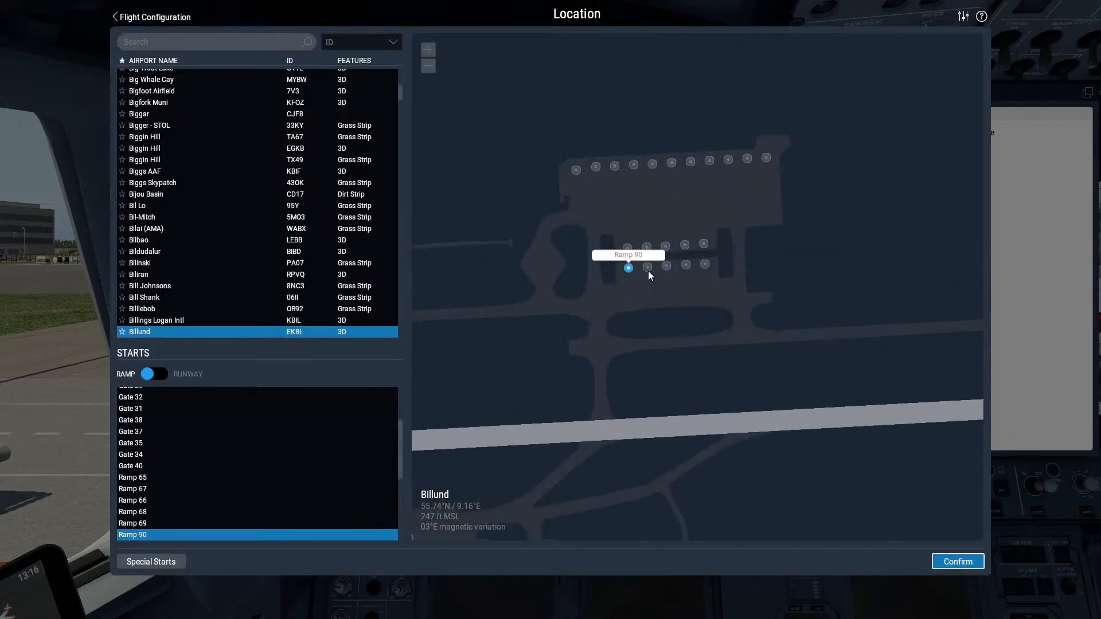
pyautogui.click(647, 267)
pyautogui.click(958, 561)
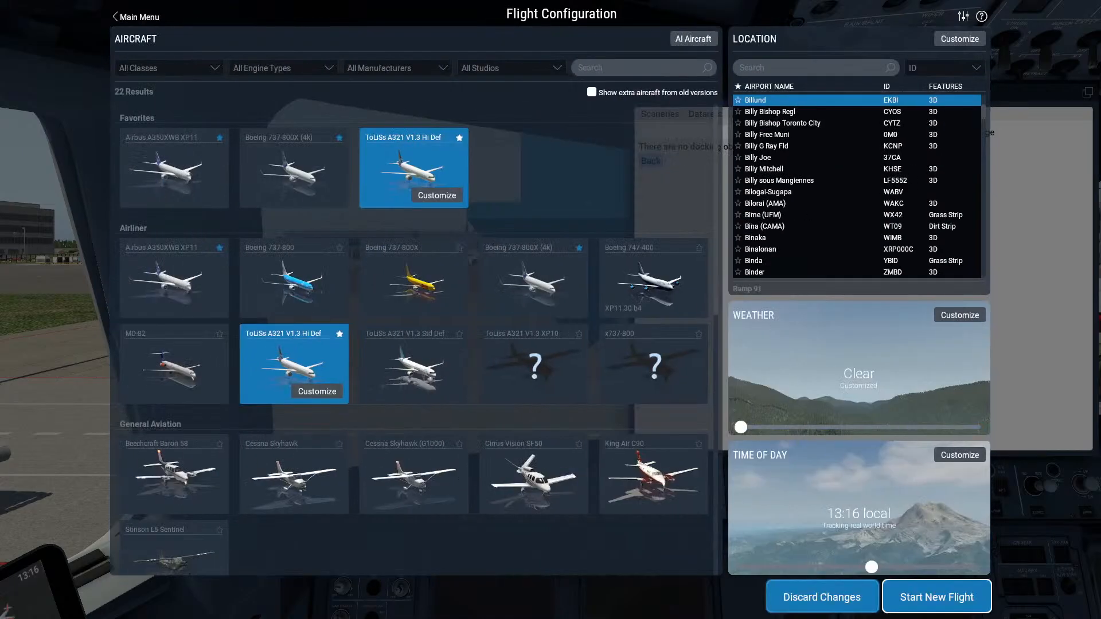
pyautogui.click(936, 597)
pyautogui.click(634, 379)
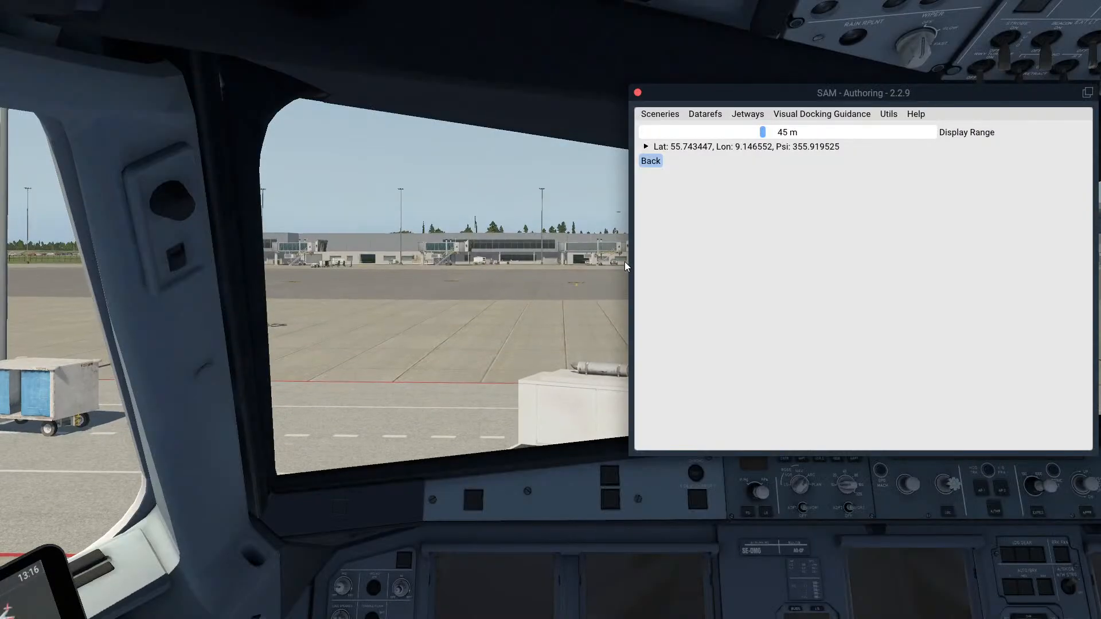
# Copy the current aircraft position into the Ramp 91 docking object, check the current ramp, set the Id to Marshall-G91, and save to Globals
pyautogui.click(709, 148)
pyautogui.click(708, 148)
pyautogui.click(711, 162)
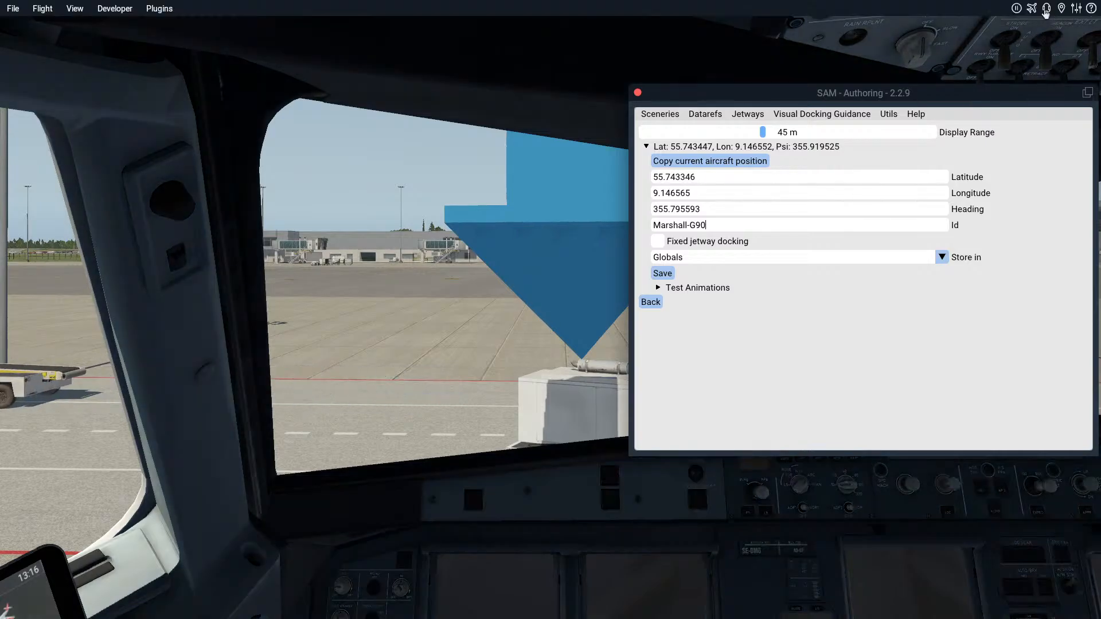
pyautogui.press('Escape')
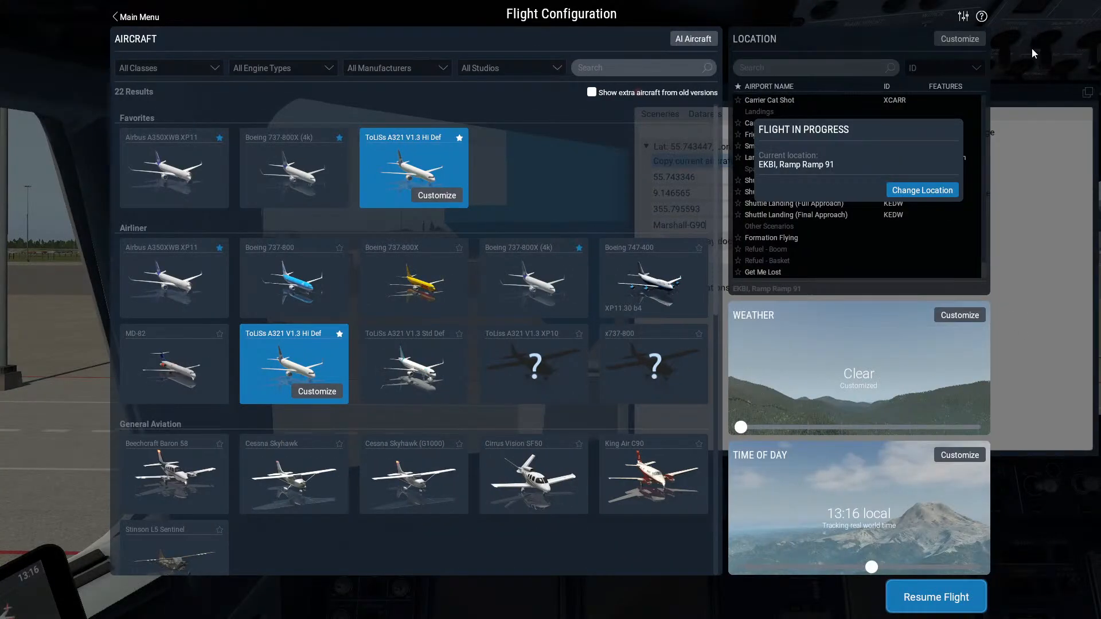
pyautogui.click(941, 597)
pyautogui.click(746, 227)
pyautogui.press('BackSpace')
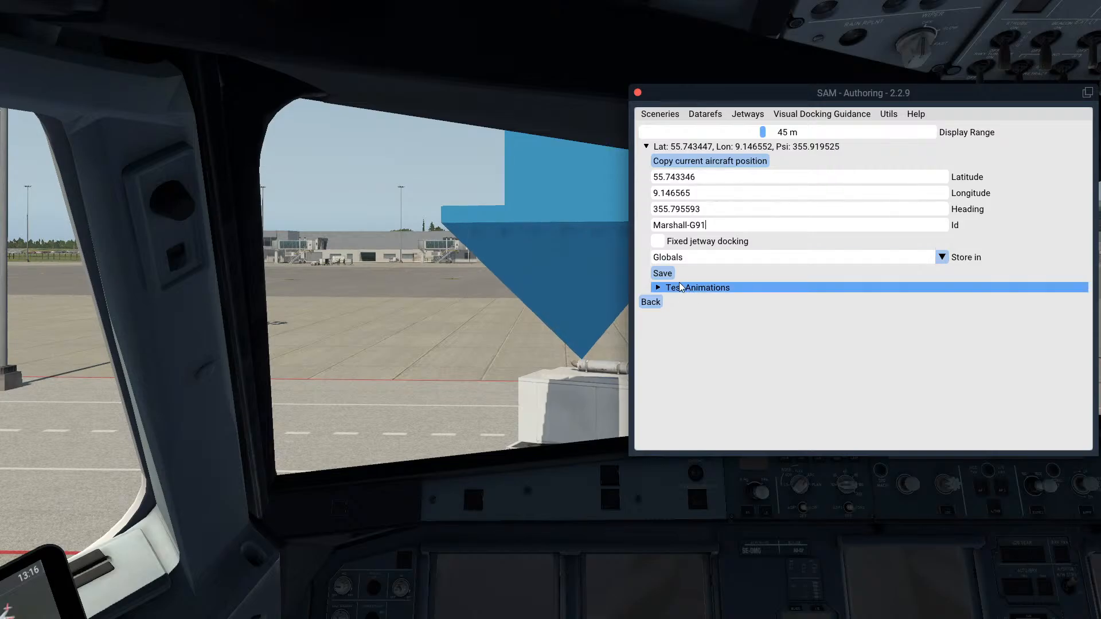
pyautogui.click(667, 275)
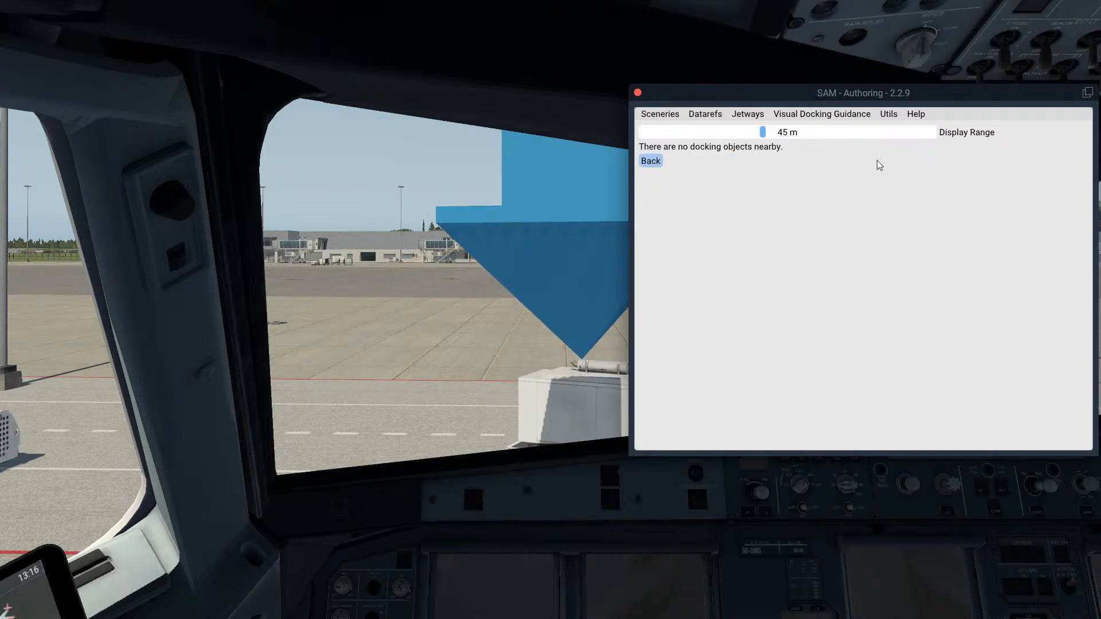
# Open the saved Marshall-G91 docking guidance for editing and override its test animation with status 1
pyautogui.click(807, 115)
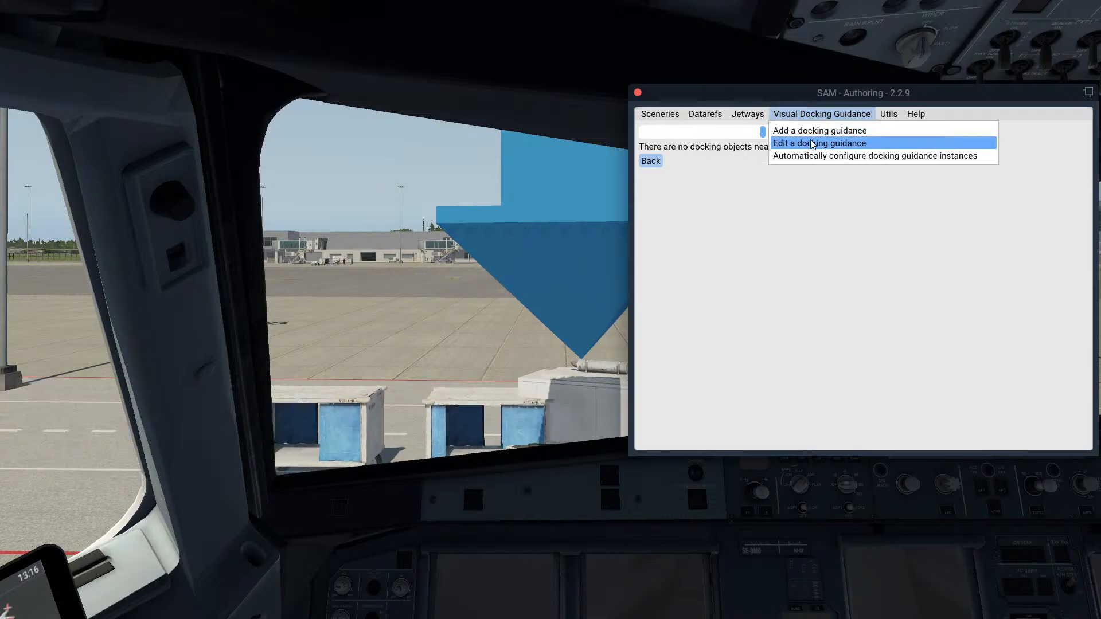
pyautogui.click(810, 140)
pyautogui.click(718, 147)
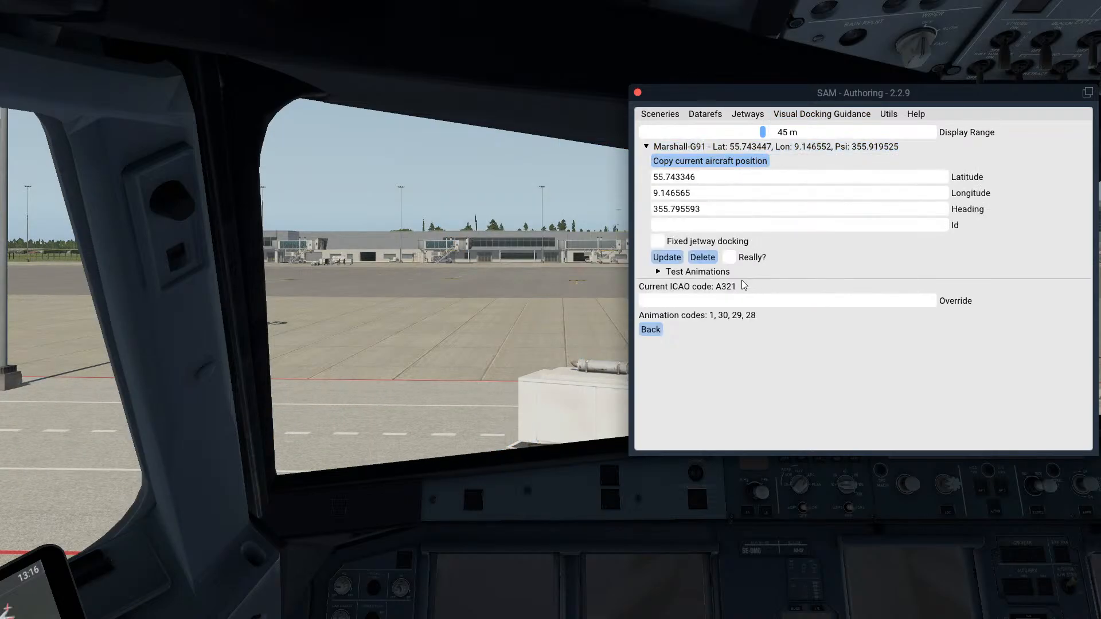
pyautogui.click(688, 273)
pyautogui.click(686, 286)
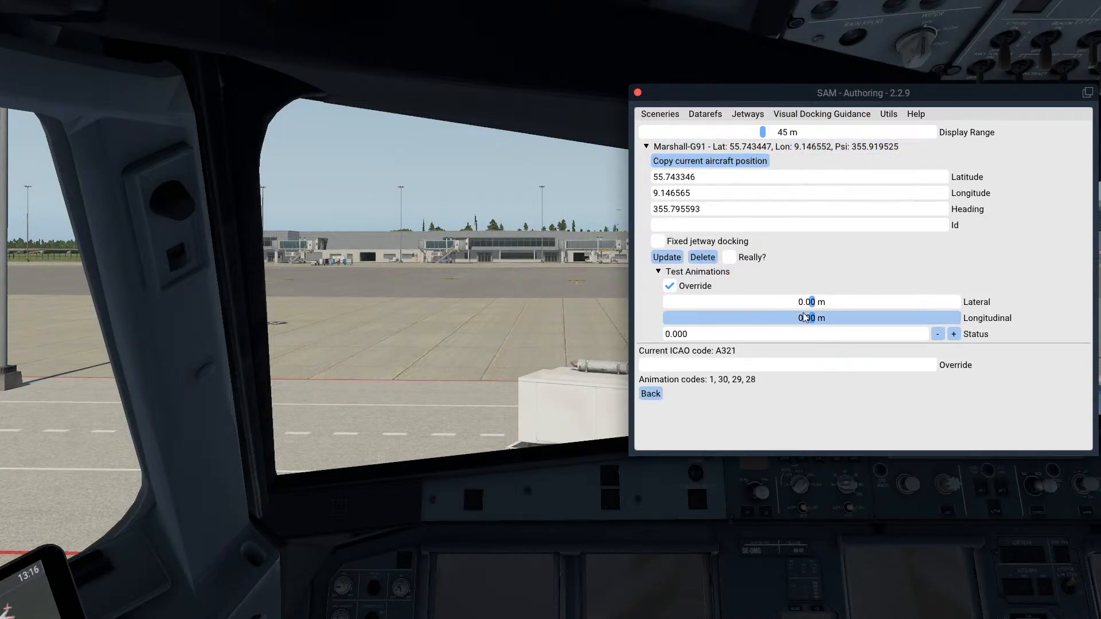
pyautogui.click(957, 335)
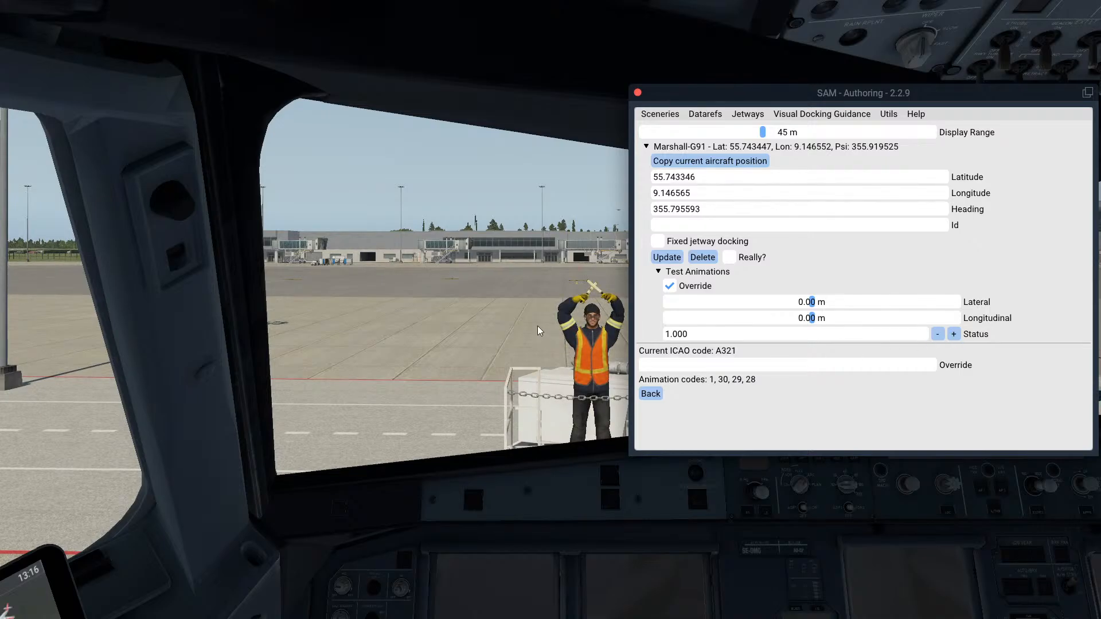
# Inspect the marshaller's position in front of the aircraft from an external view, and turn off the animation override
pyautogui.hotkey('shift', '8')
pyautogui.moveTo(538, 326); pyautogui.dragTo(790, 412)
pyautogui.moveTo(789, 413); pyautogui.dragTo(752, 487, button='right')
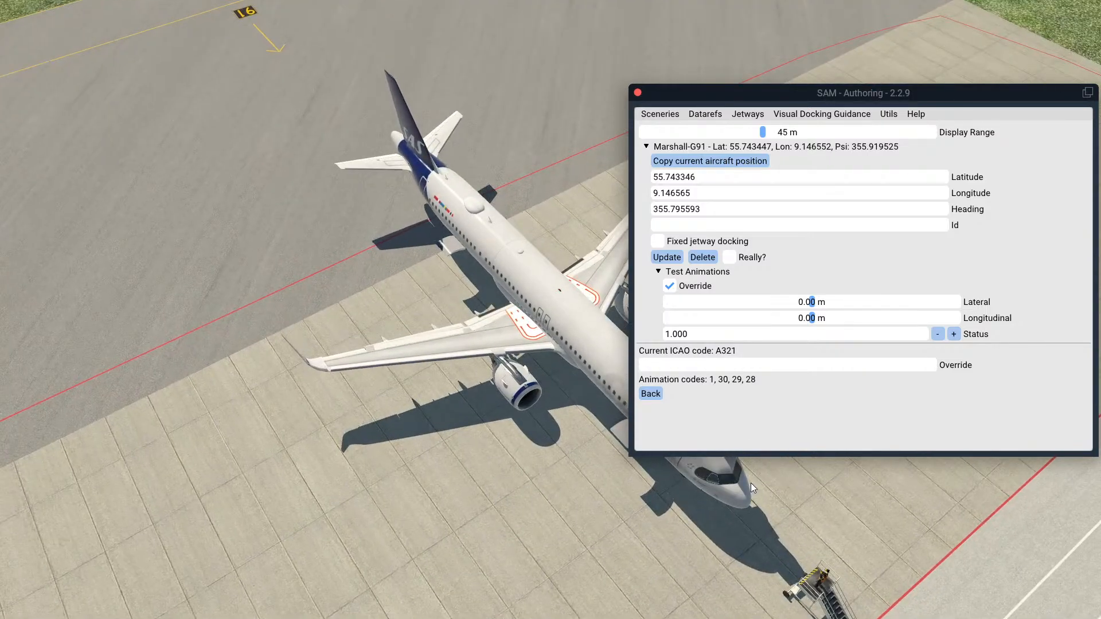
pyautogui.click(670, 286)
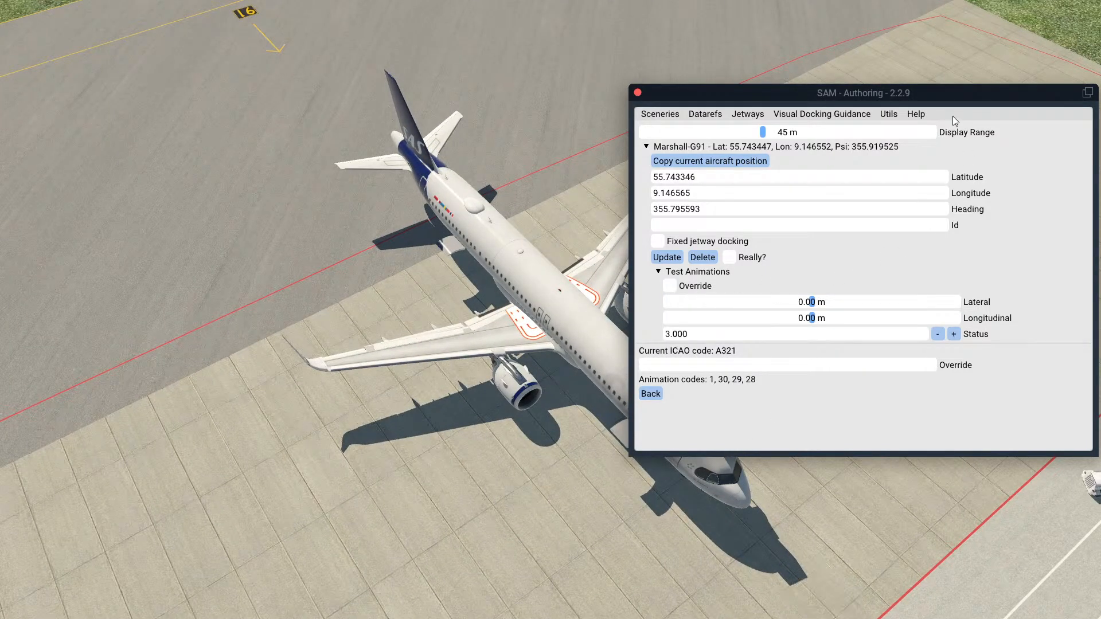
# Move the aircraft to Ramp 92 at Billund by starting a new flight from that location
pyautogui.click(1029, 8)
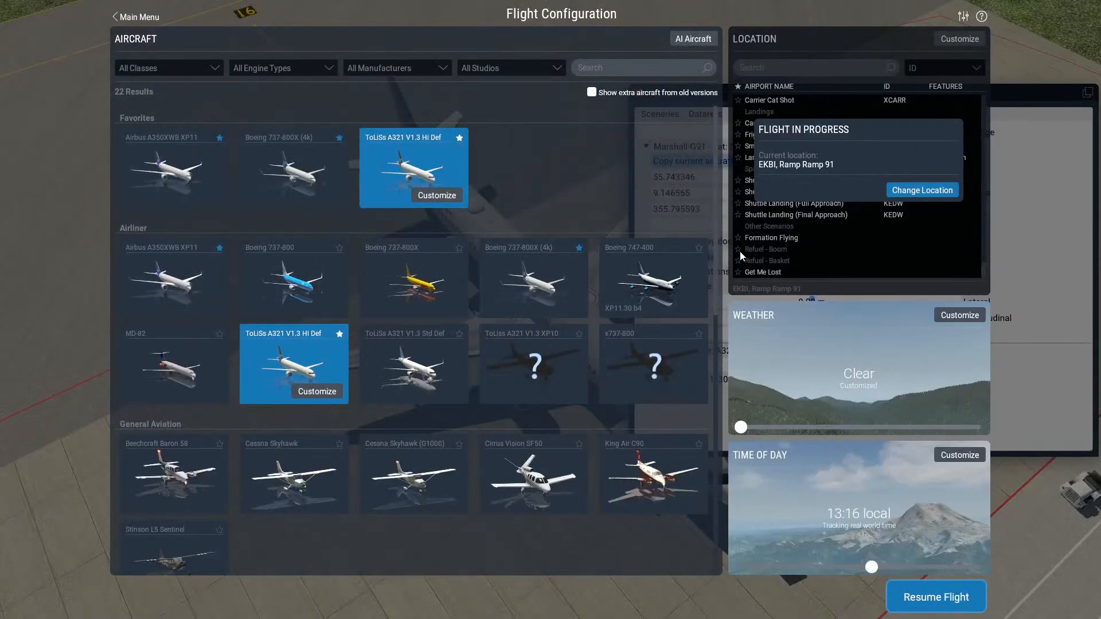
pyautogui.click(920, 191)
pyautogui.click(959, 38)
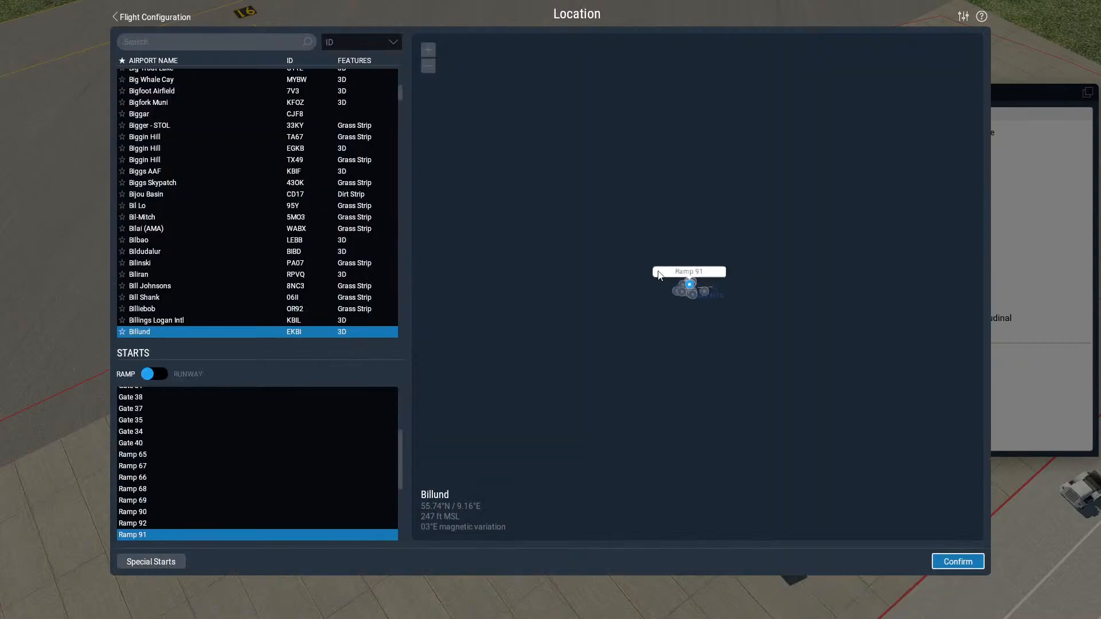
pyautogui.scroll(5, 655, 269)
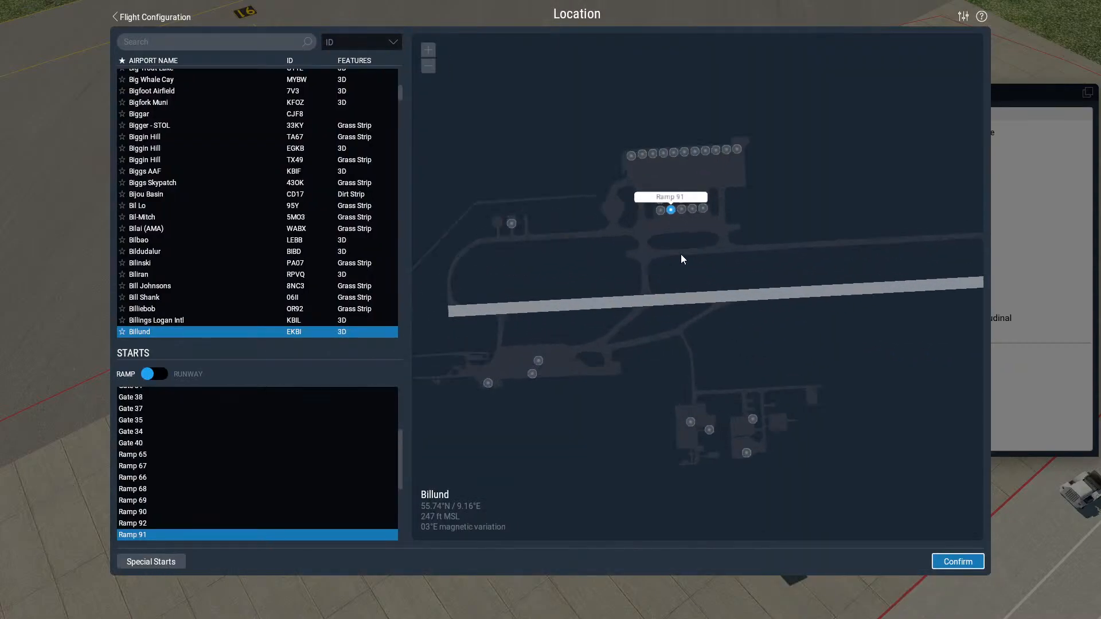
pyautogui.click(686, 211)
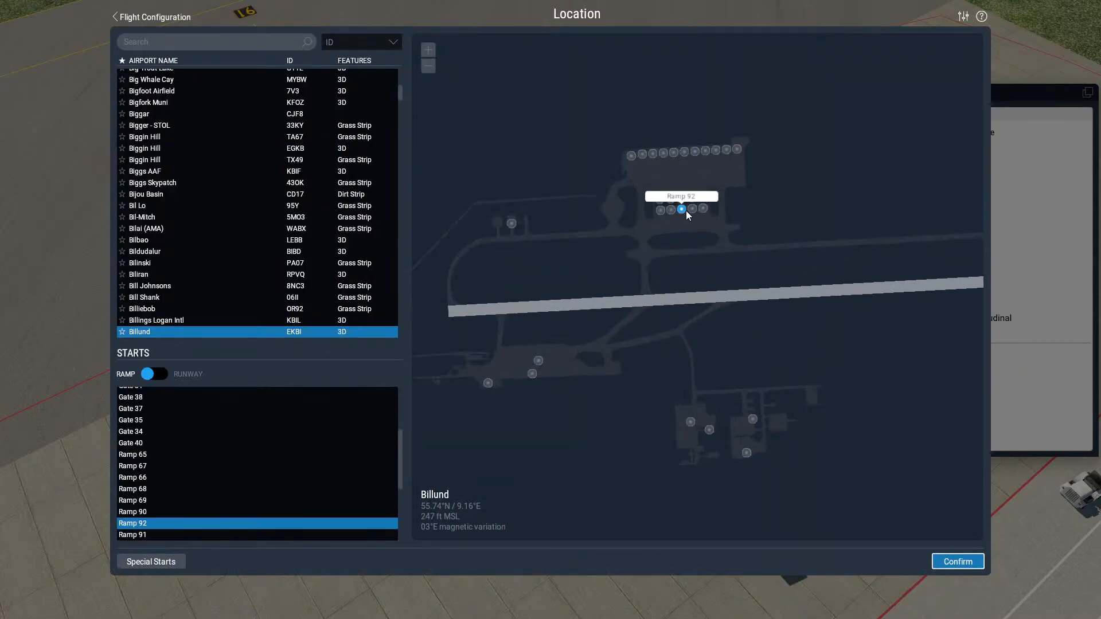
pyautogui.click(955, 563)
pyautogui.click(924, 591)
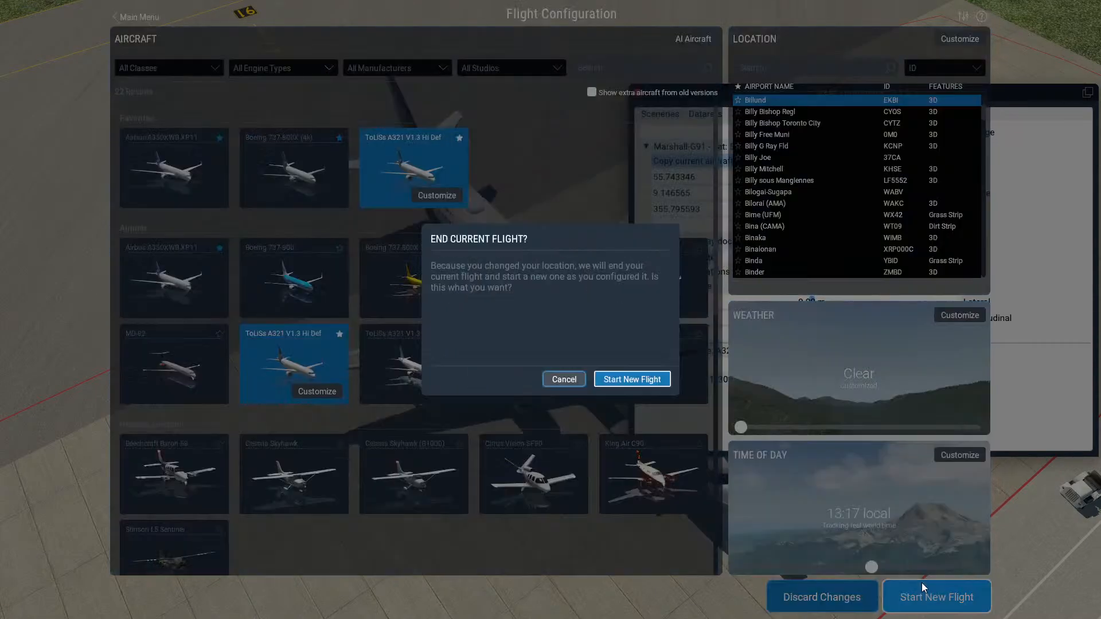
pyautogui.click(643, 380)
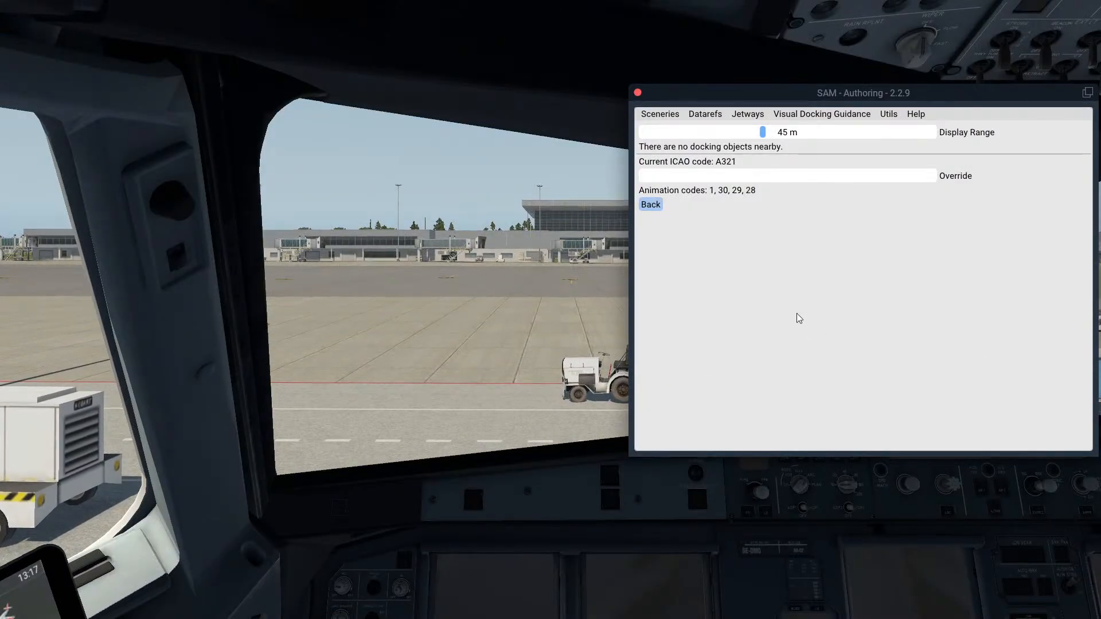
# Begin adding a docking guidance for the object at Ramp 92 and copy the current aircraft position into it
pyautogui.click(822, 113)
pyautogui.click(803, 129)
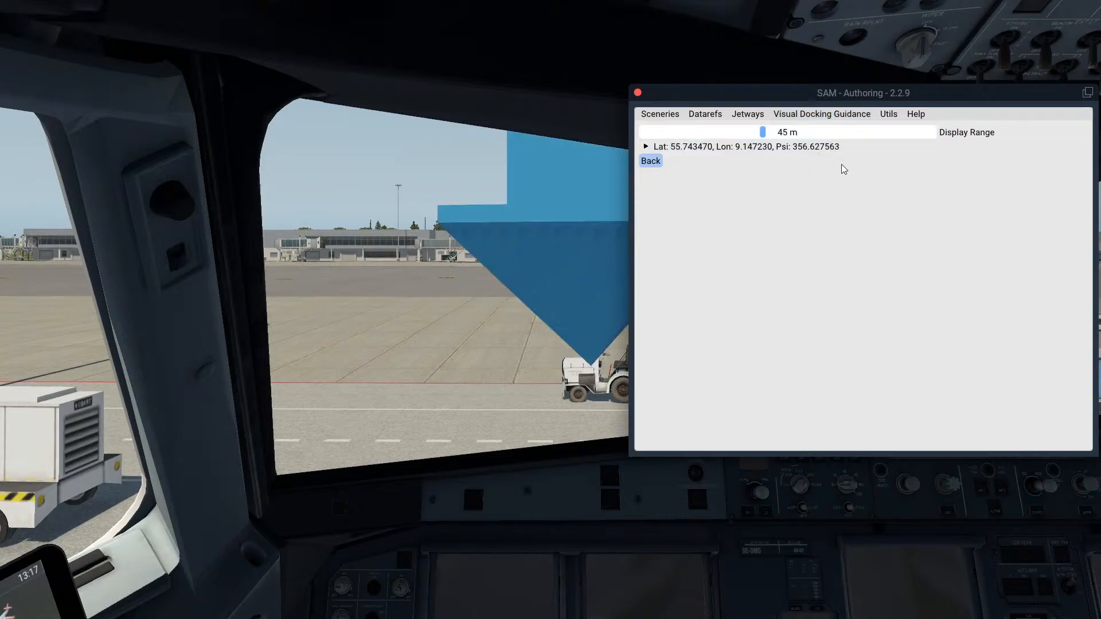
pyautogui.click(742, 148)
pyautogui.click(734, 162)
# Set the Ramp 92 docking object's Id to Marshall-G92, check the current ramp, and save it to Globals
pyautogui.click(705, 225)
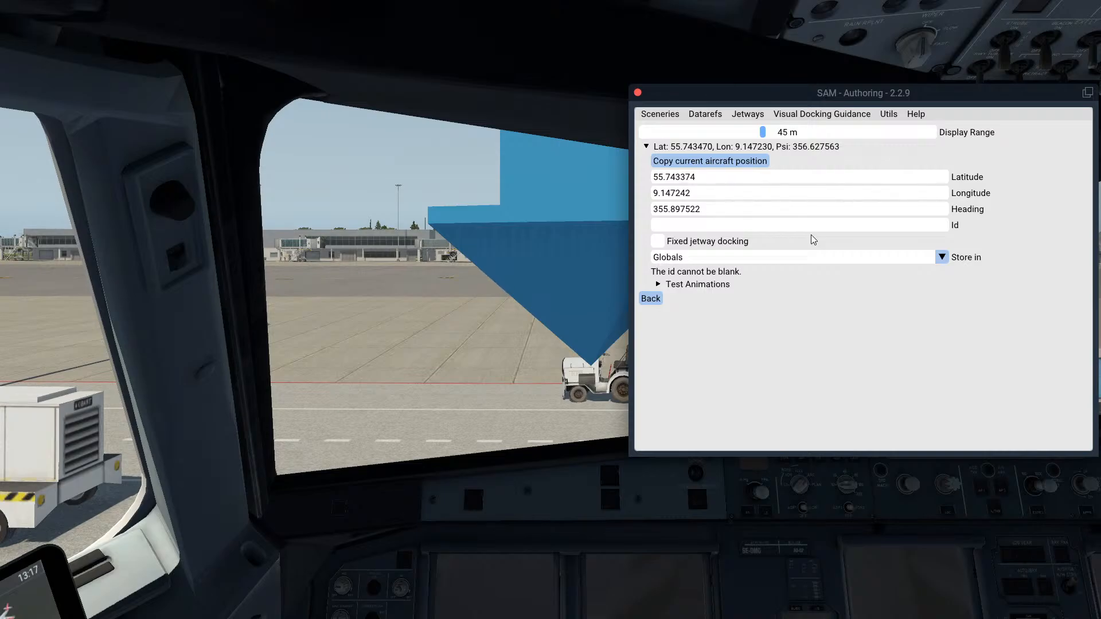
pyautogui.write('Marshall-G')
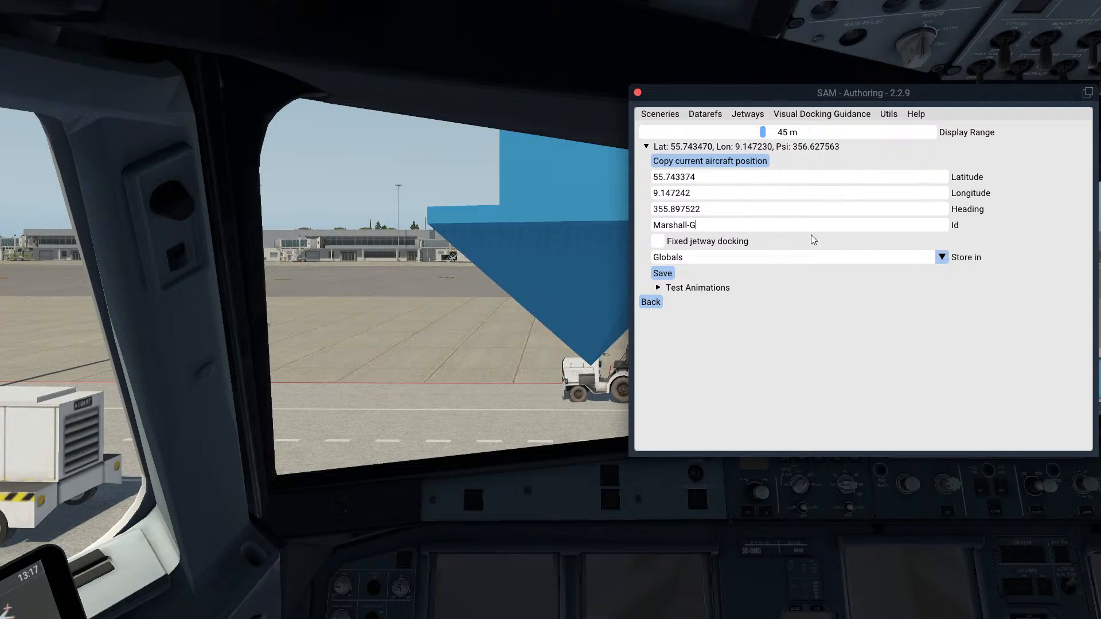
pyautogui.write('92')
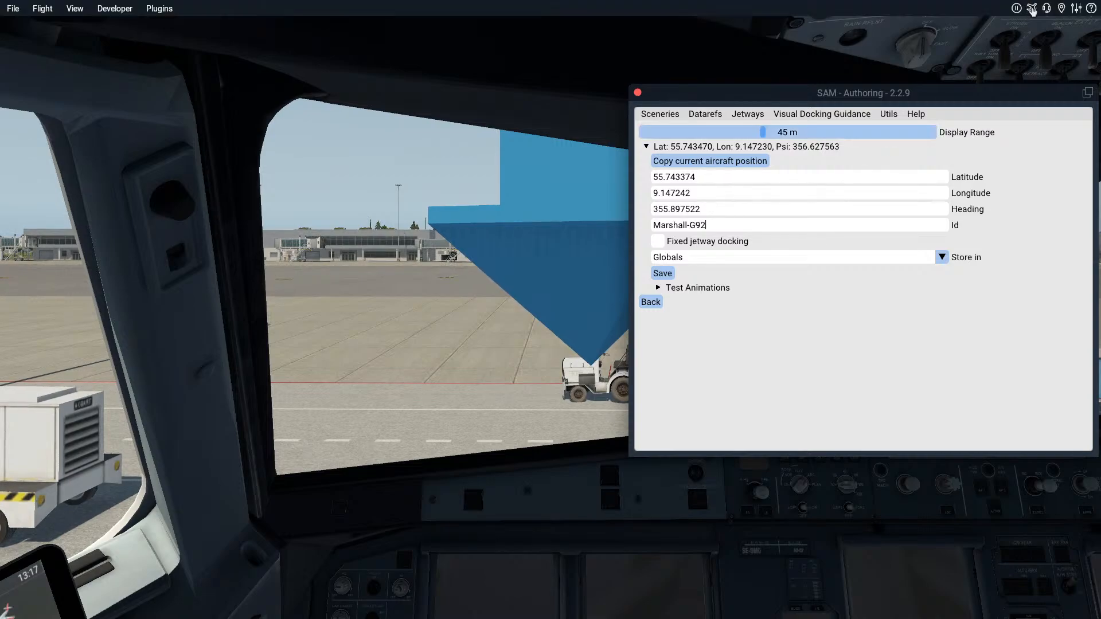
pyautogui.click(1031, 8)
pyautogui.click(937, 596)
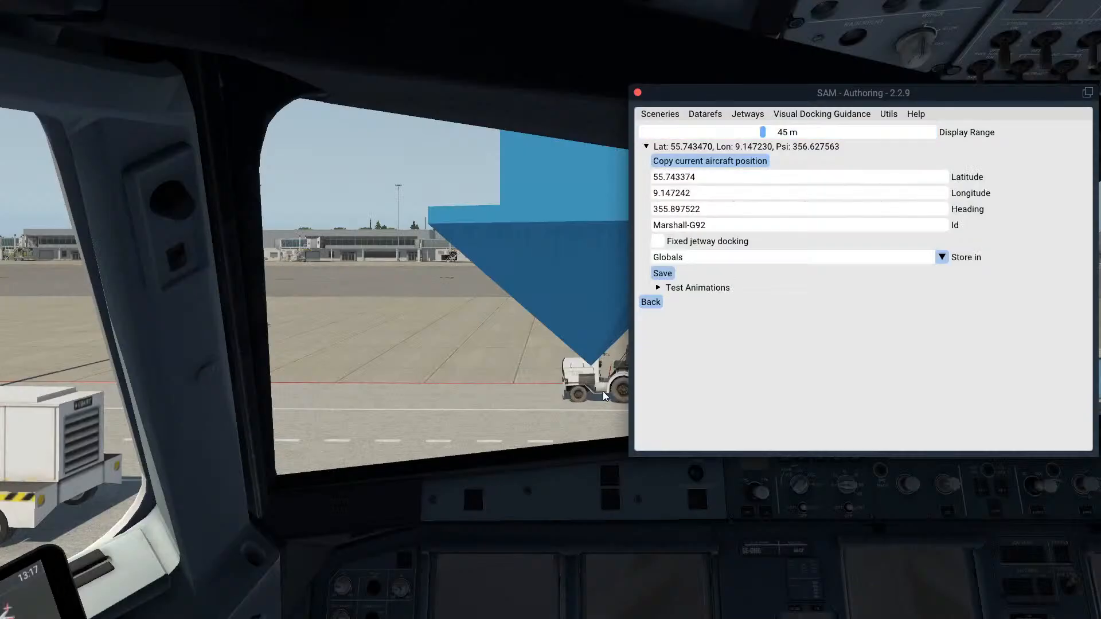
pyautogui.click(663, 273)
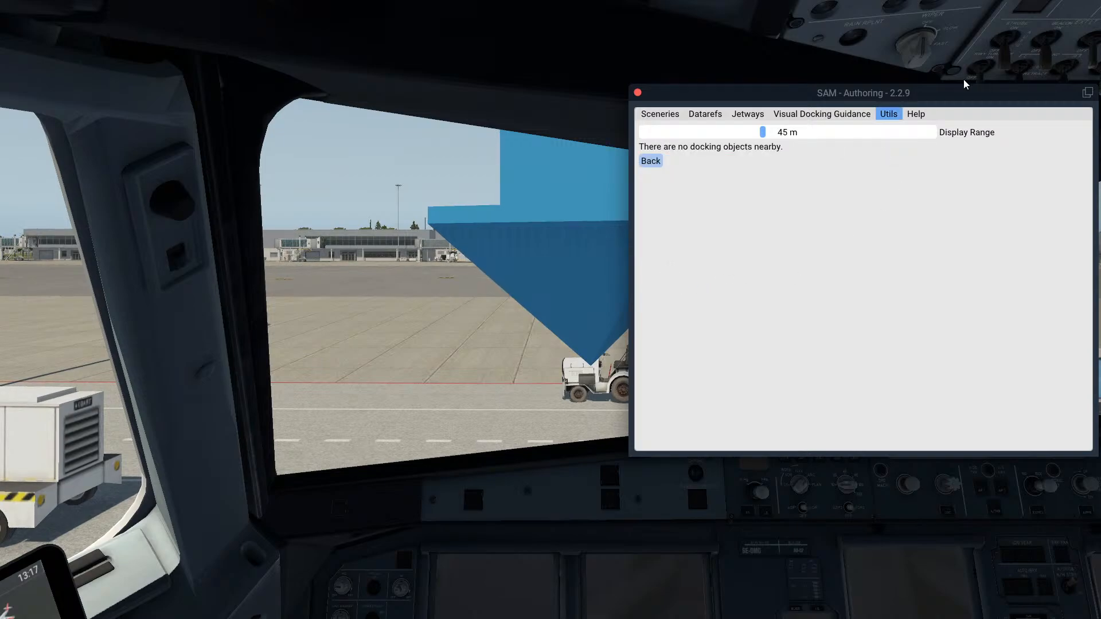
# Select Ramp 93 on the Billund map and start a new flight from it
pyautogui.moveTo(1011, 22)
pyautogui.click(1032, 8)
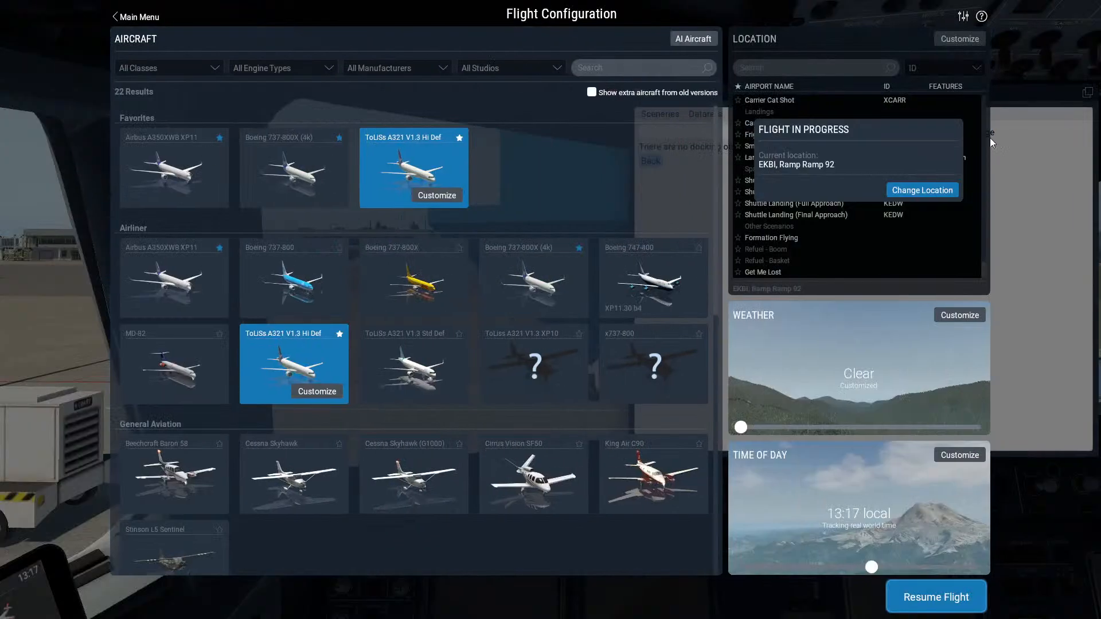
pyautogui.click(922, 190)
pyautogui.click(960, 38)
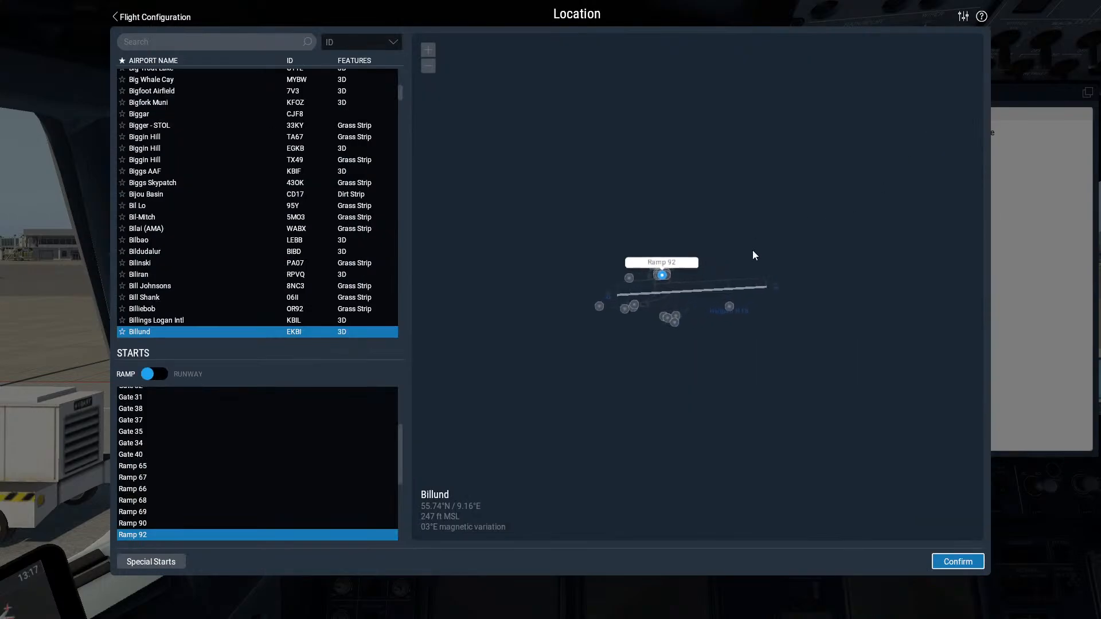
pyautogui.scroll(5, 691, 273)
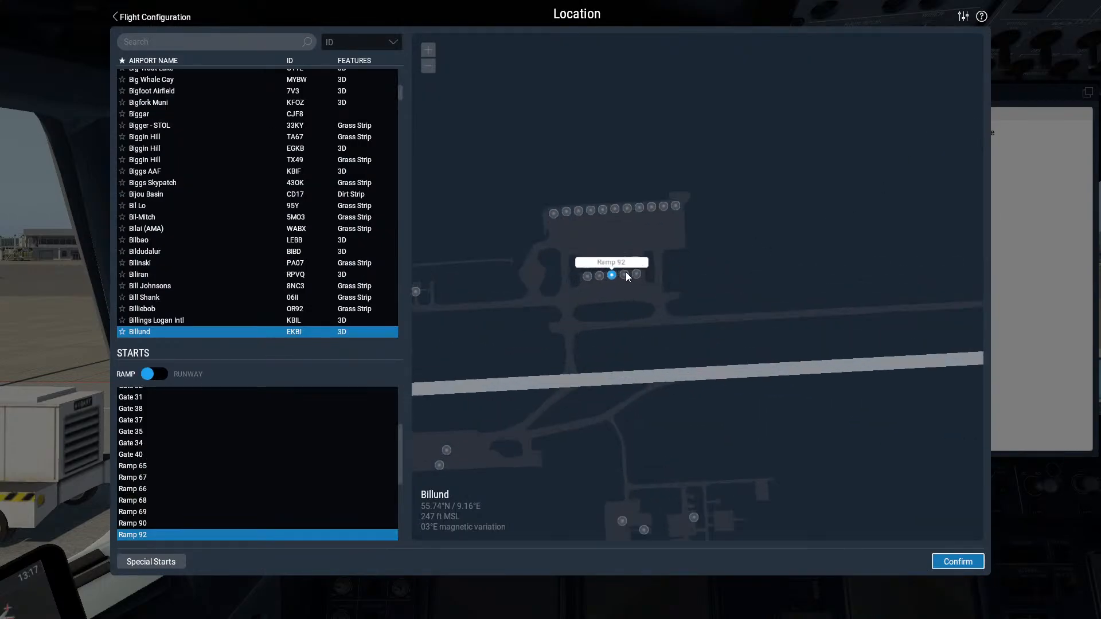
pyautogui.click(625, 275)
pyautogui.click(958, 562)
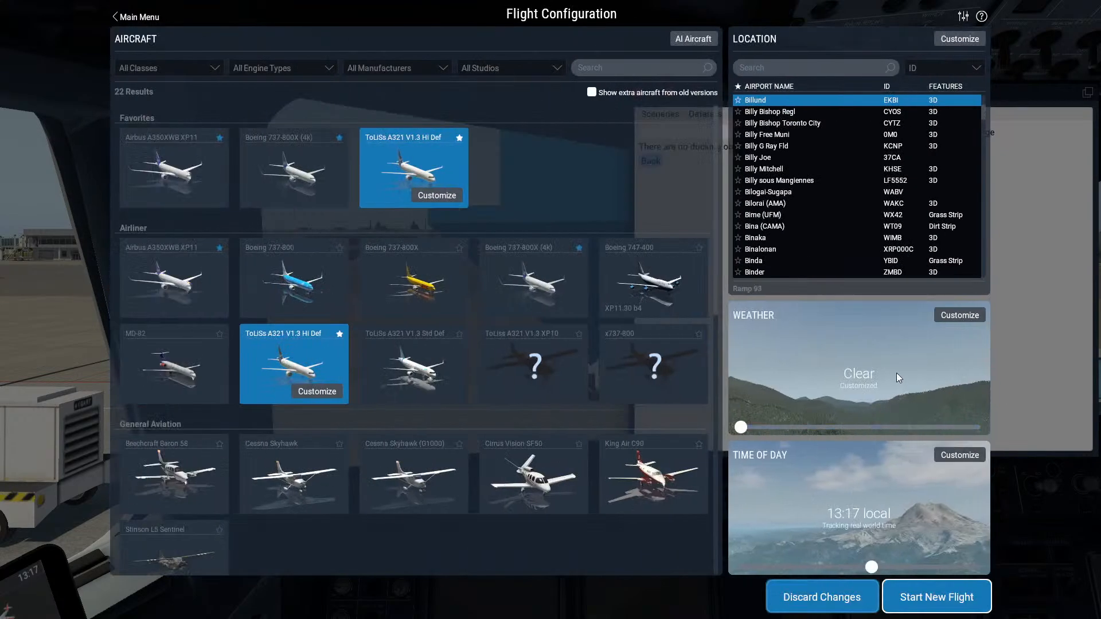
pyautogui.click(936, 597)
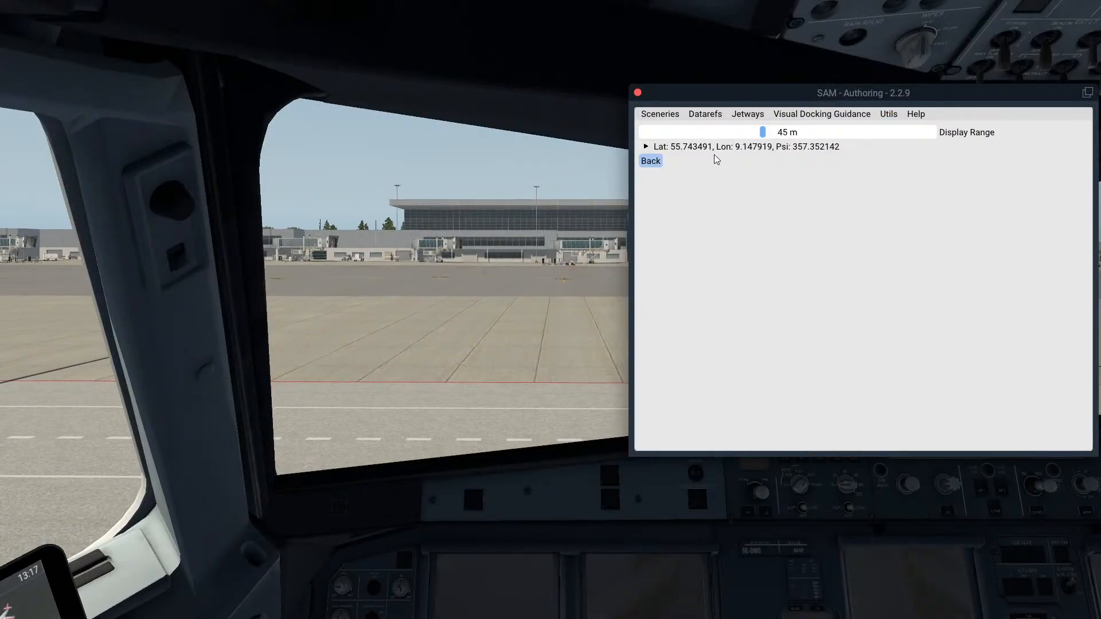
# Copy the current aircraft position into the Ramp 93 docking object, set its Id to Marshall-G93, and save it to Globals
pyautogui.click(715, 150)
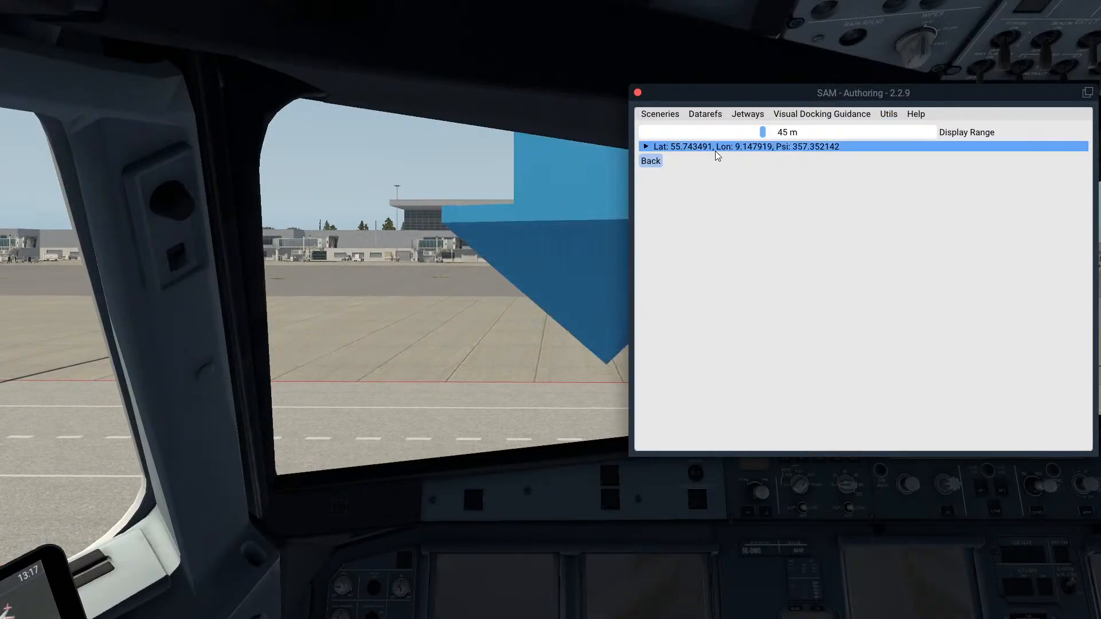
pyautogui.click(717, 148)
pyautogui.click(716, 162)
pyautogui.click(722, 225)
pyautogui.press('BackSpace')
pyautogui.write('3')
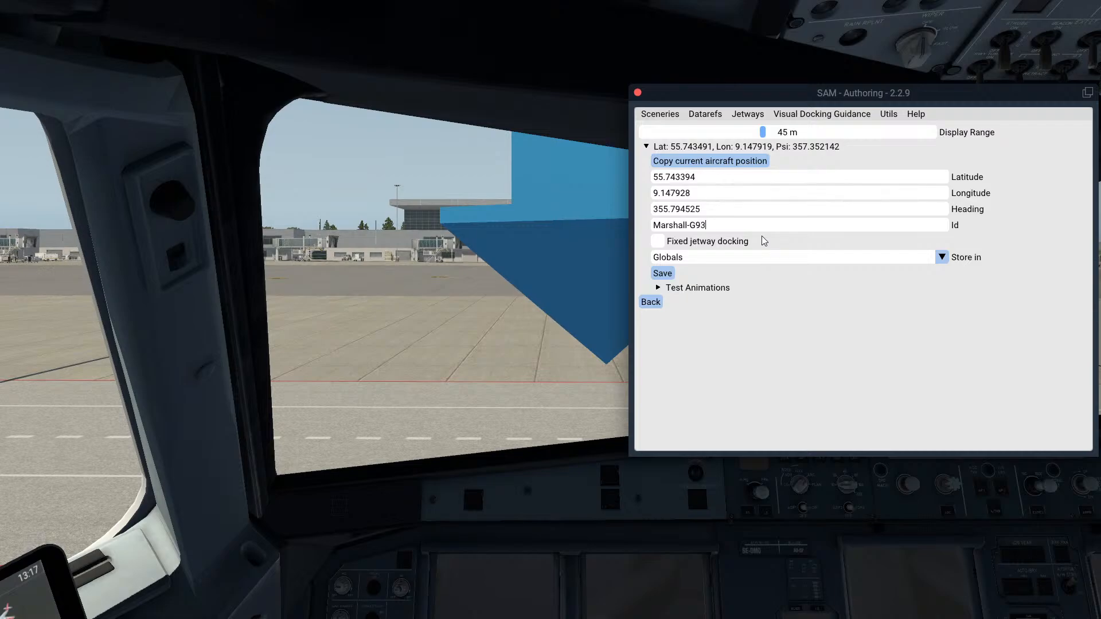
pyautogui.click(662, 274)
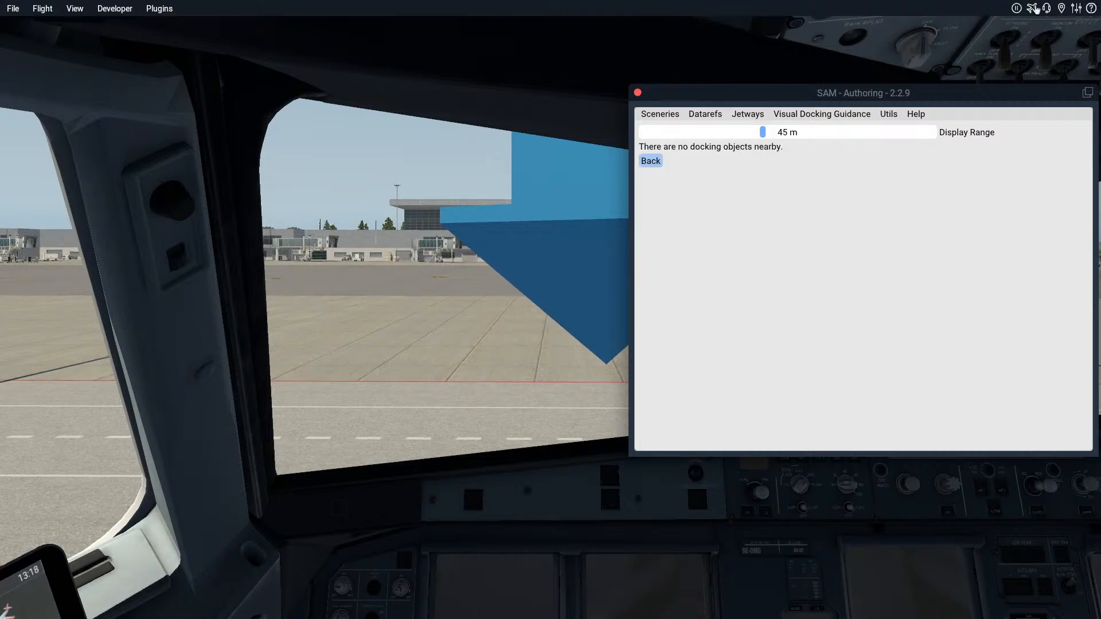
# Change the flight location to Ramp 94 on the Billund map and start a new flight from it
pyautogui.click(1033, 9)
pyautogui.click(923, 190)
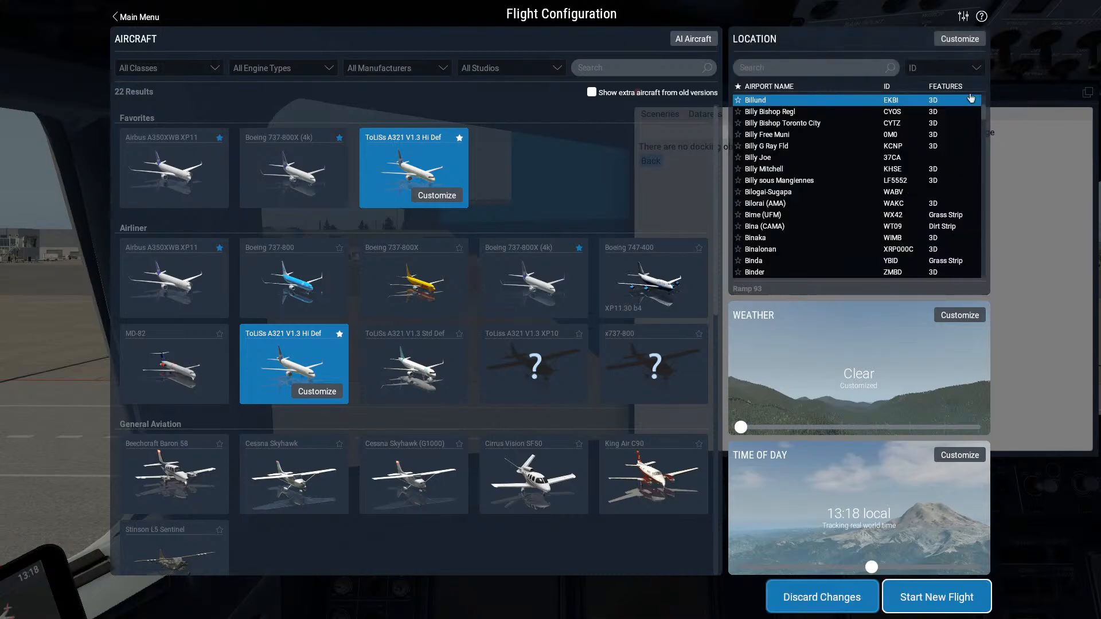
pyautogui.click(960, 39)
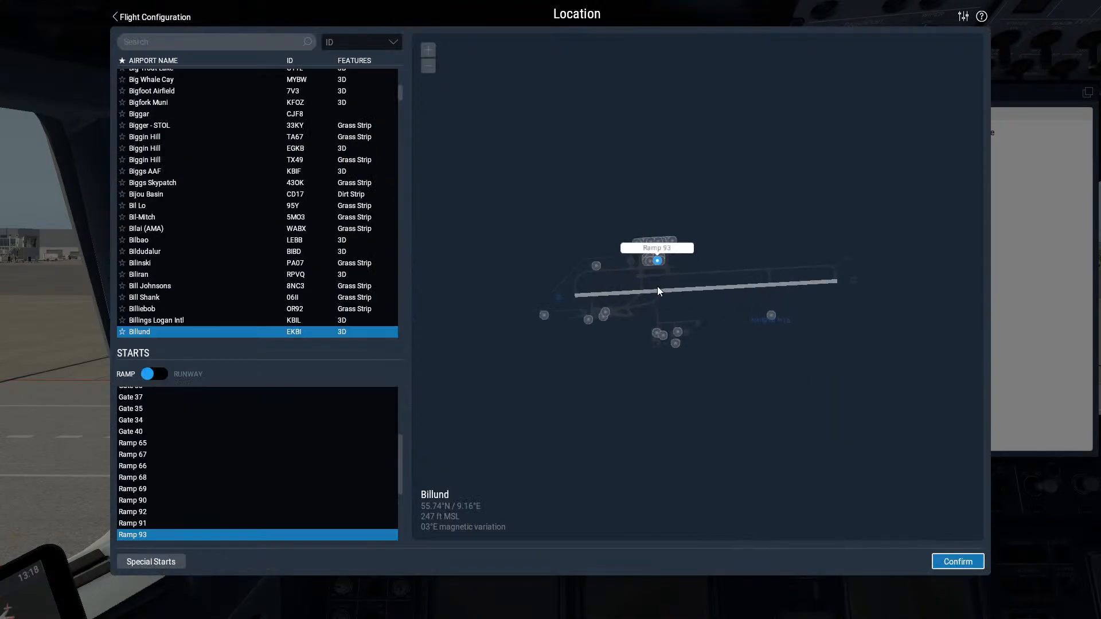
pyautogui.click(642, 280)
pyautogui.click(958, 561)
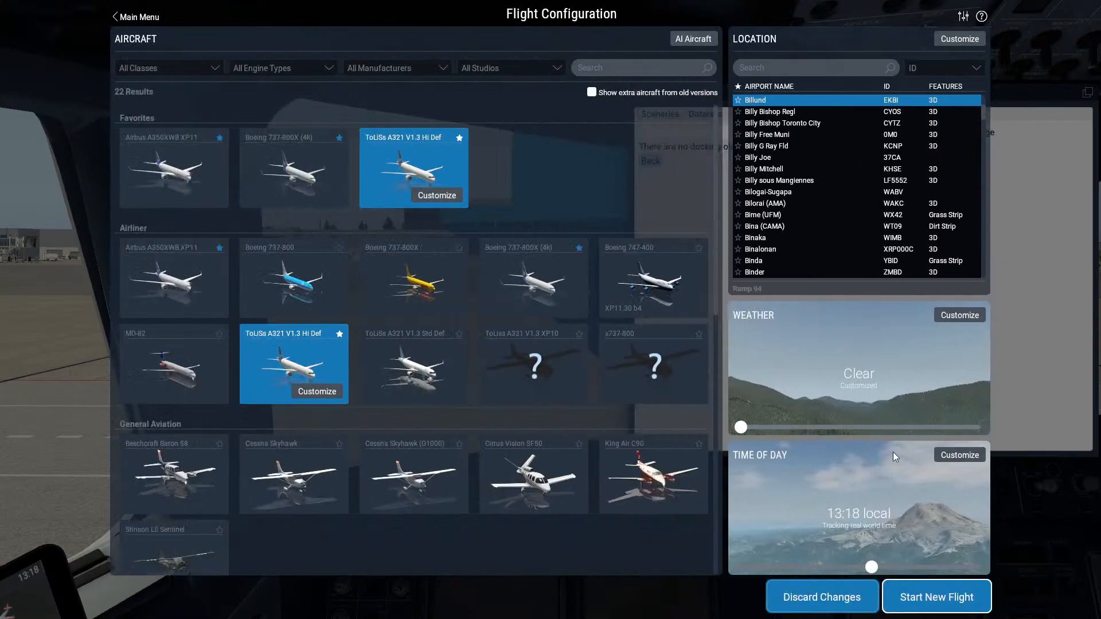
pyautogui.click(932, 597)
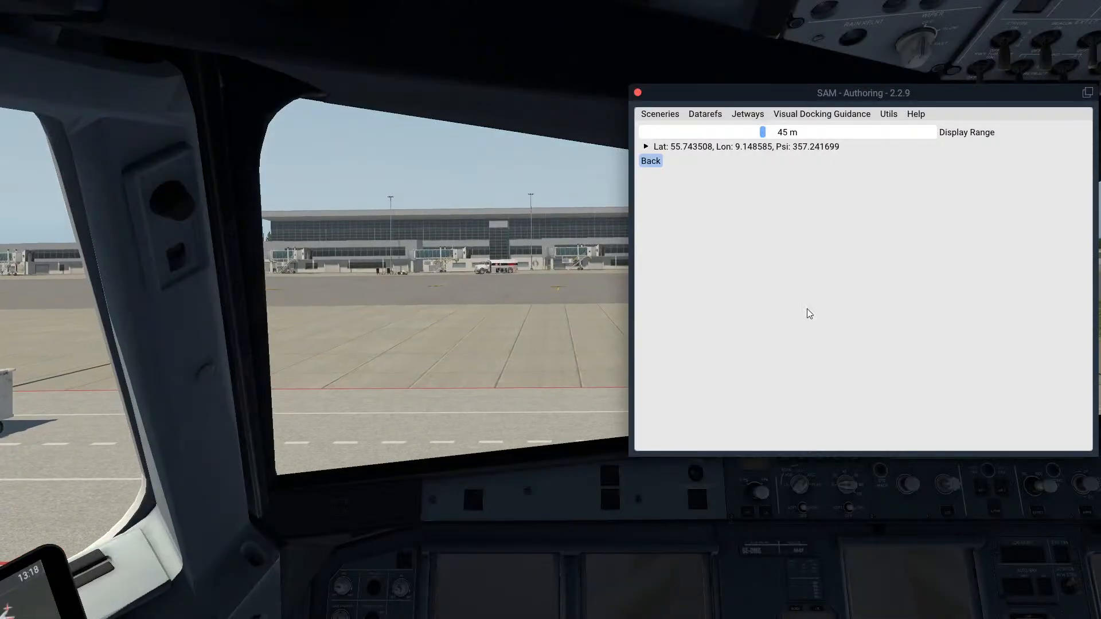
# Copy the current aircraft position into the Ramp 94 docking object, set its Id to Marshall-G94, and save it to Globals
pyautogui.click(711, 148)
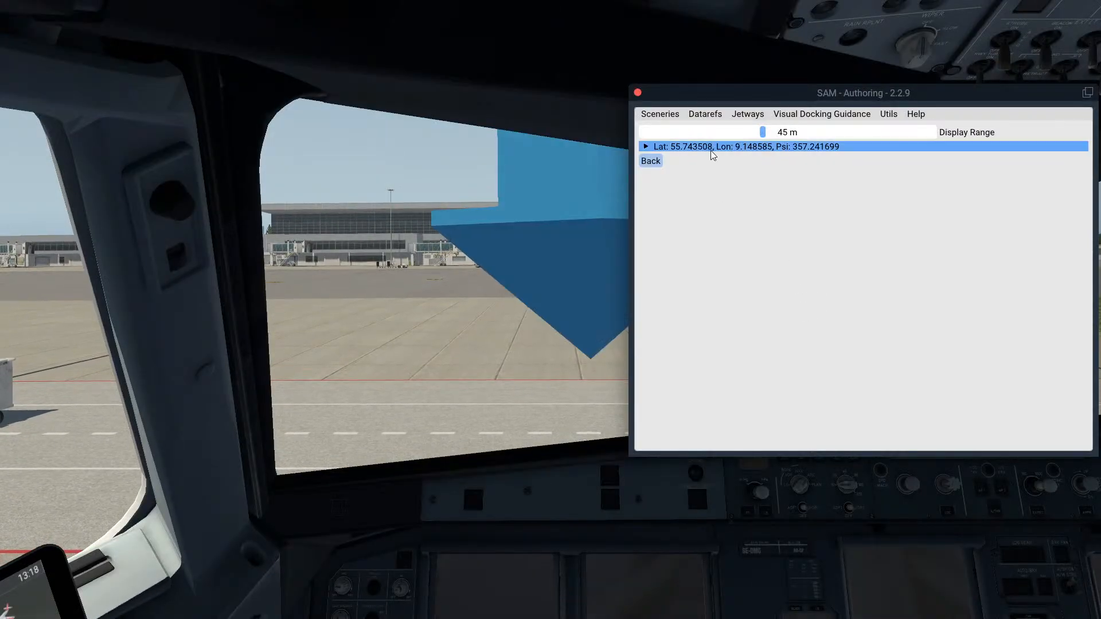
pyautogui.click(705, 159)
pyautogui.click(711, 225)
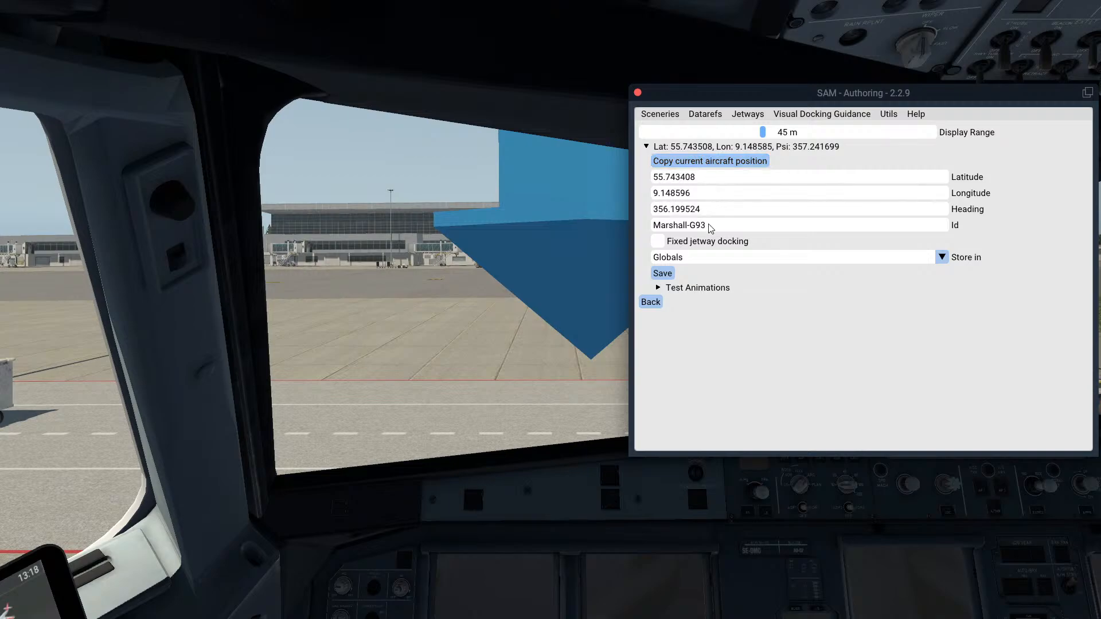
pyautogui.press('BackSpace')
pyautogui.write('4')
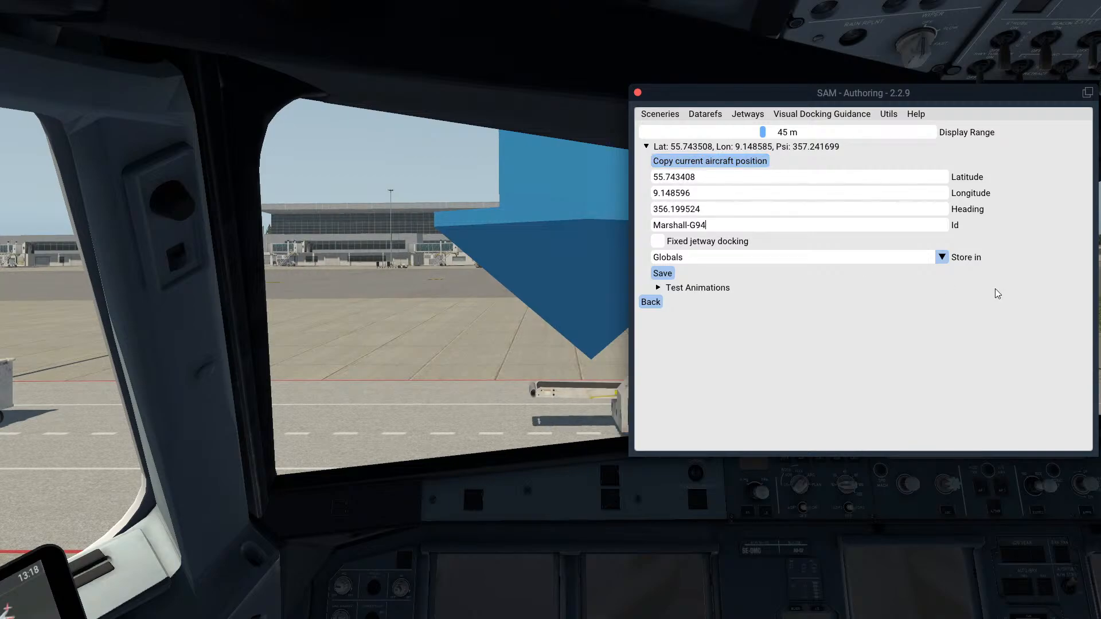
pyautogui.click(1027, 10)
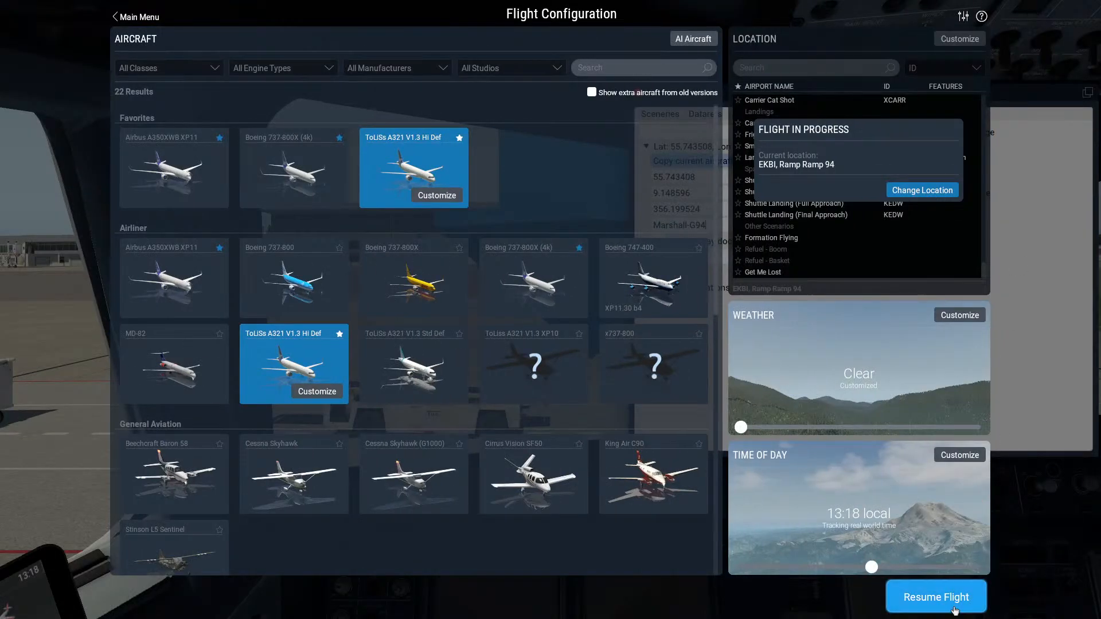
pyautogui.click(936, 597)
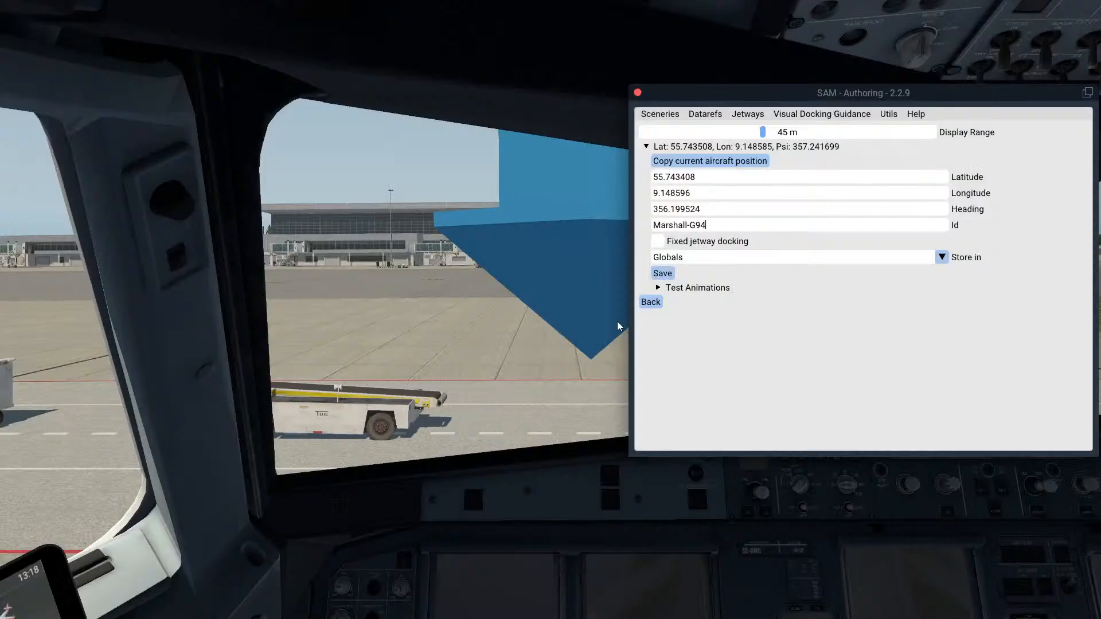
pyautogui.click(664, 273)
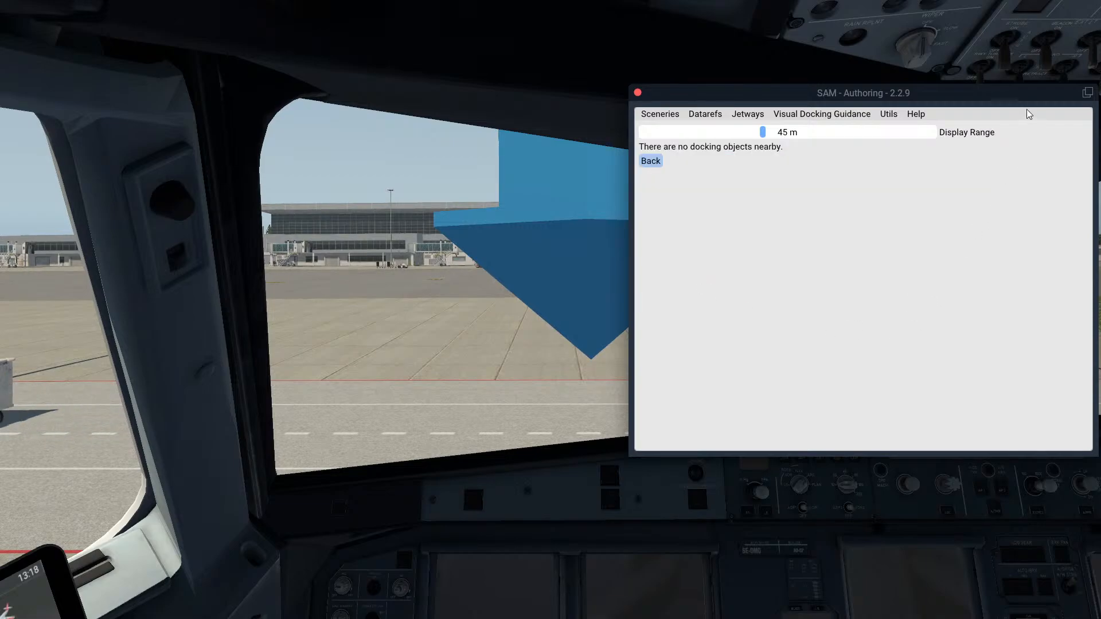
# Customize the flight location and search the airports for limc to pick Milano Malpensa
pyautogui.click(1032, 8)
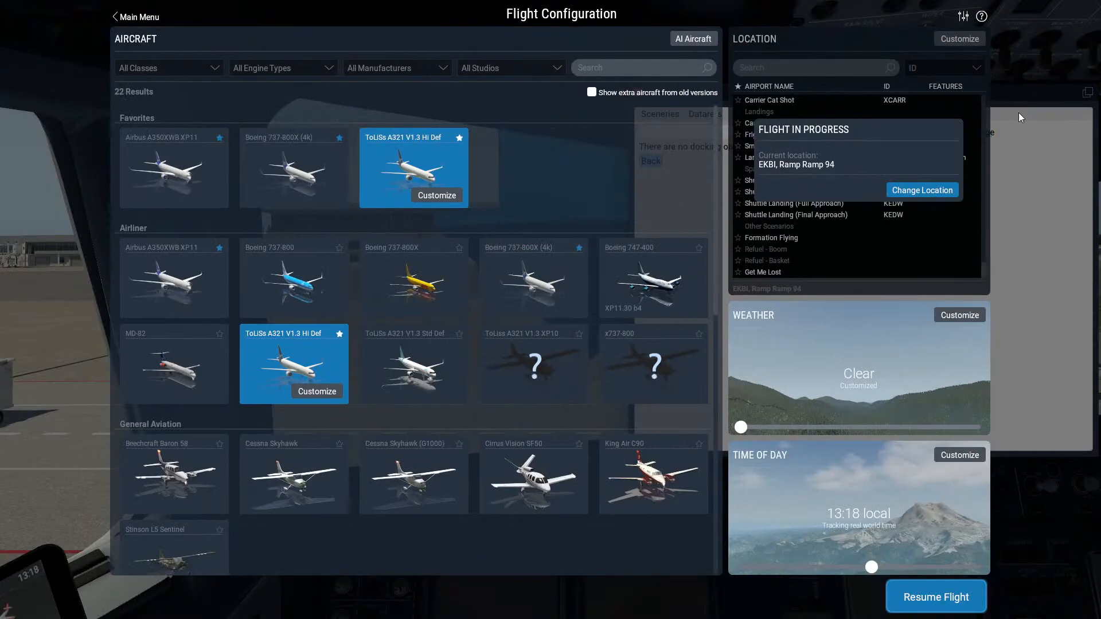
pyautogui.click(919, 190)
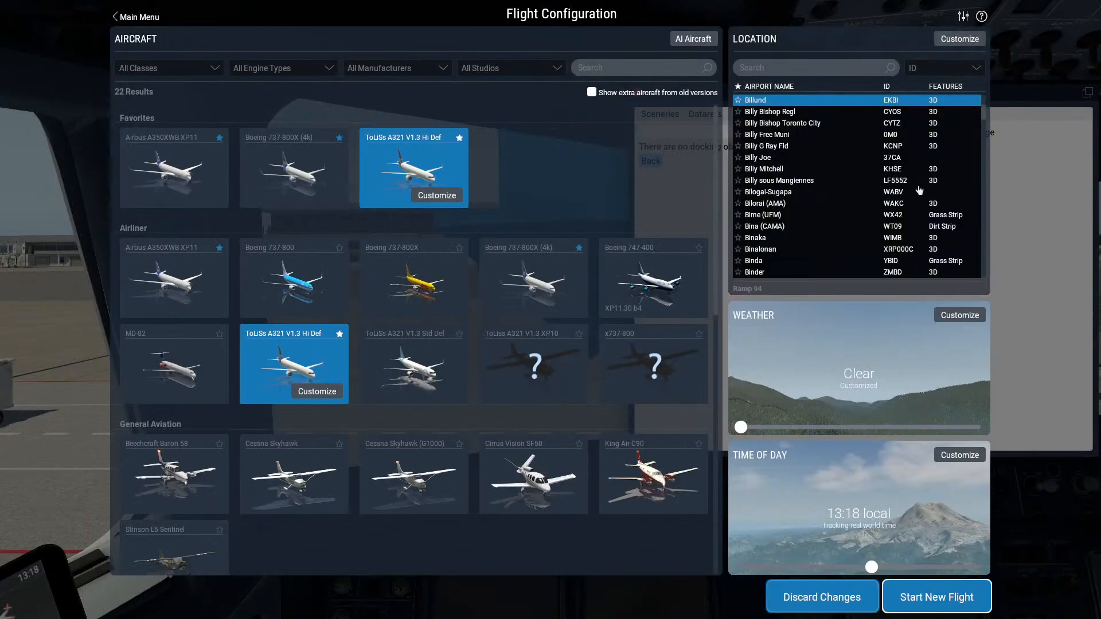
pyautogui.click(961, 39)
pyautogui.click(256, 43)
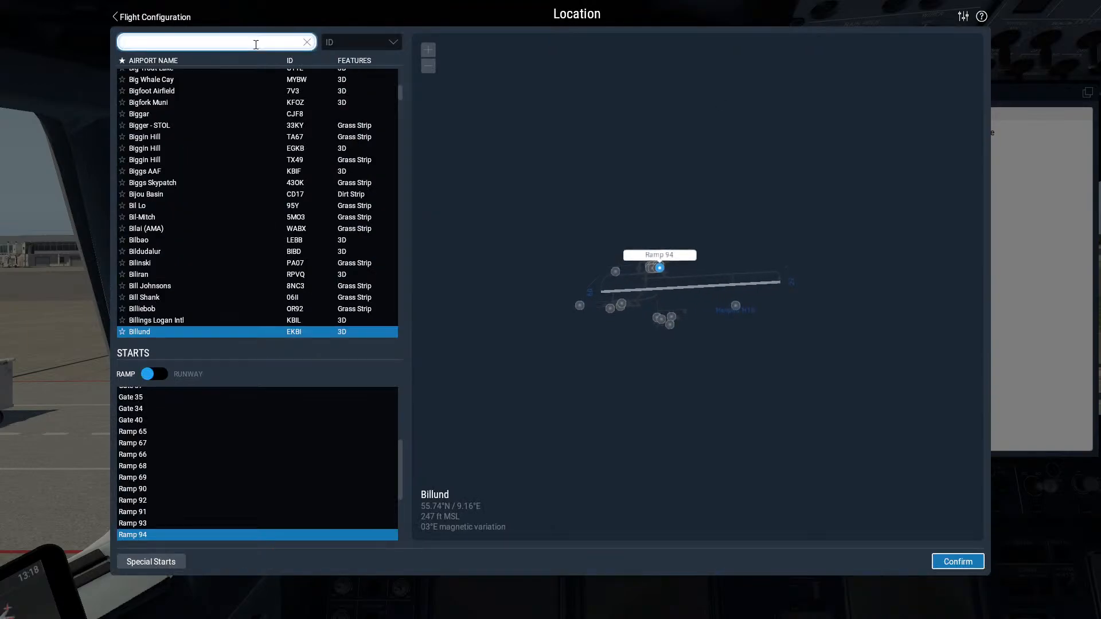
pyautogui.write('limc')
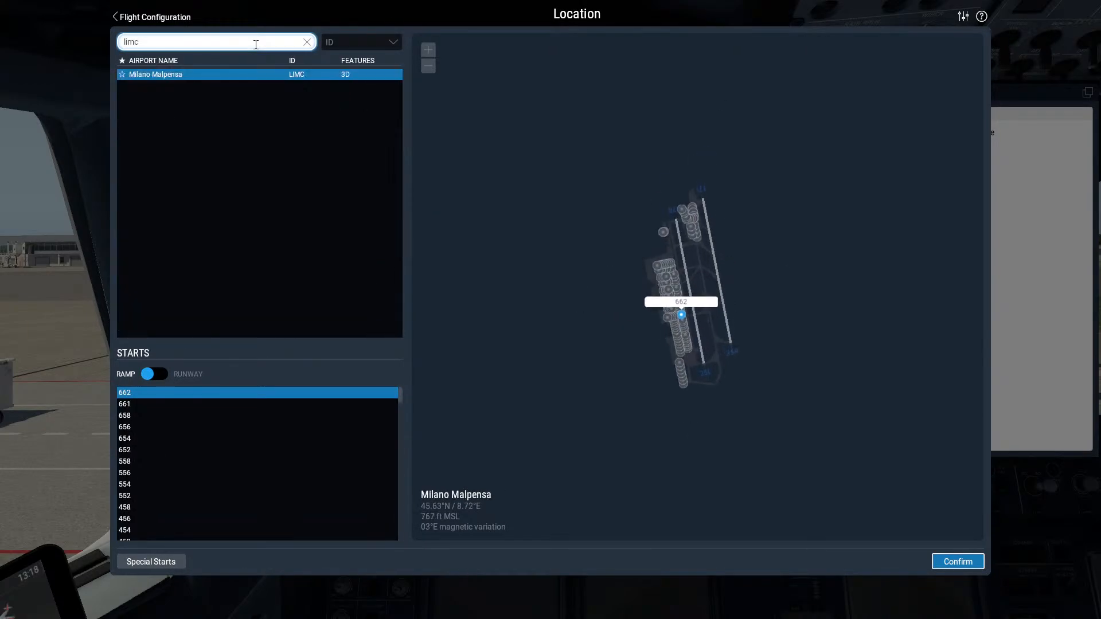
# Examine the layout of parking stands across the Milano Malpensa map, checking individual stand numbers around the terminal piers
pyautogui.scroll(4, 584, 286)
pyautogui.moveTo(696, 288); pyautogui.dragTo(525, 236)
pyautogui.scroll(4, 548, 254)
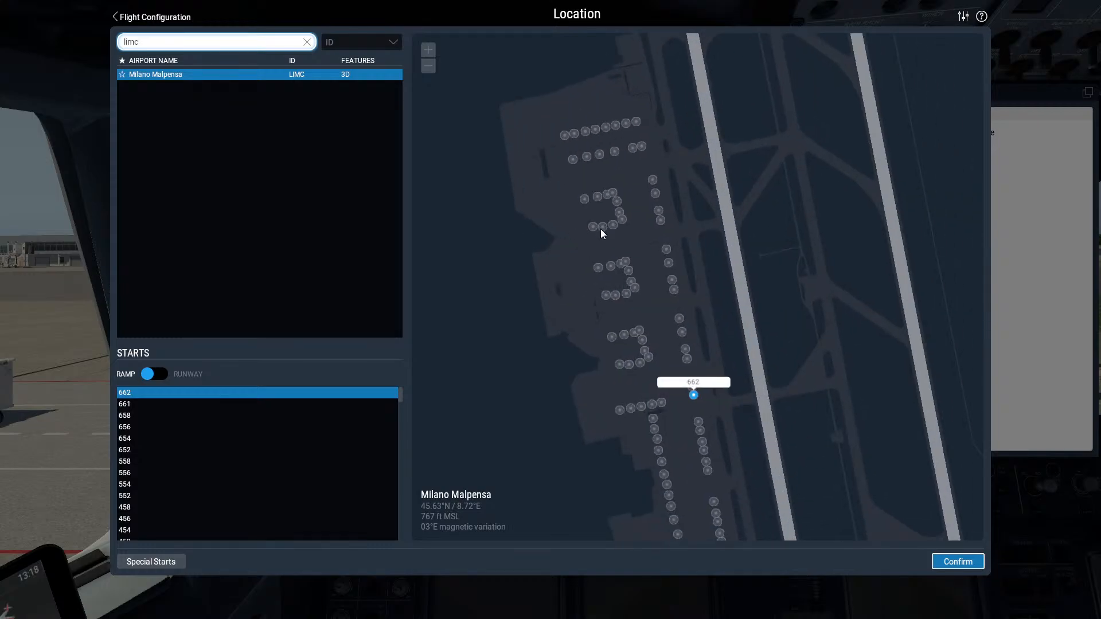
pyautogui.click(585, 199)
pyautogui.click(598, 196)
pyautogui.click(607, 195)
pyautogui.click(612, 194)
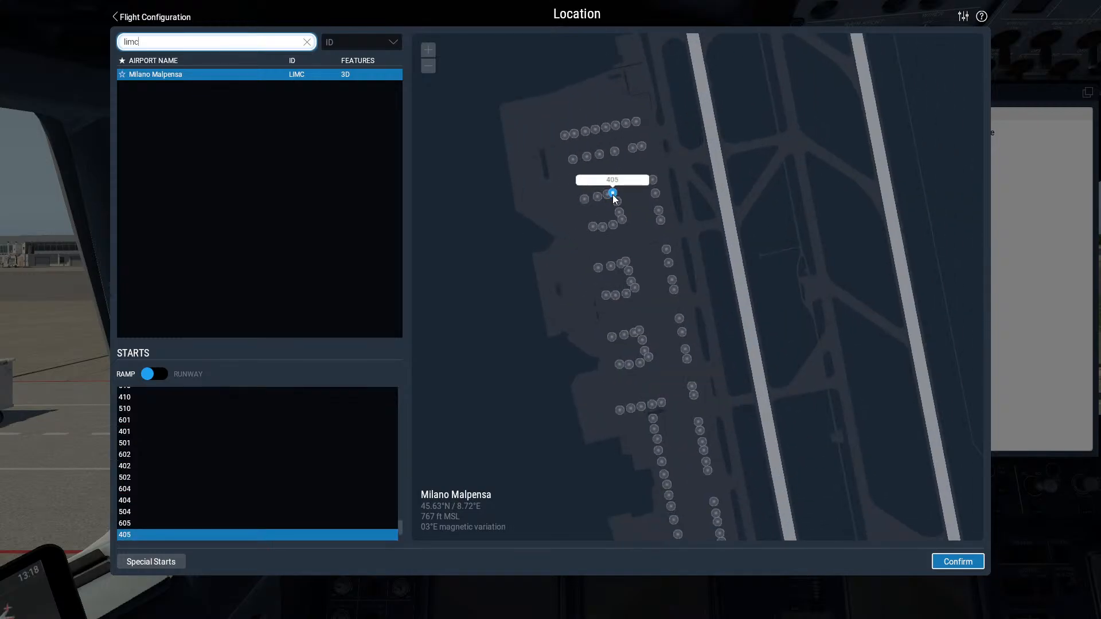
pyautogui.click(574, 160)
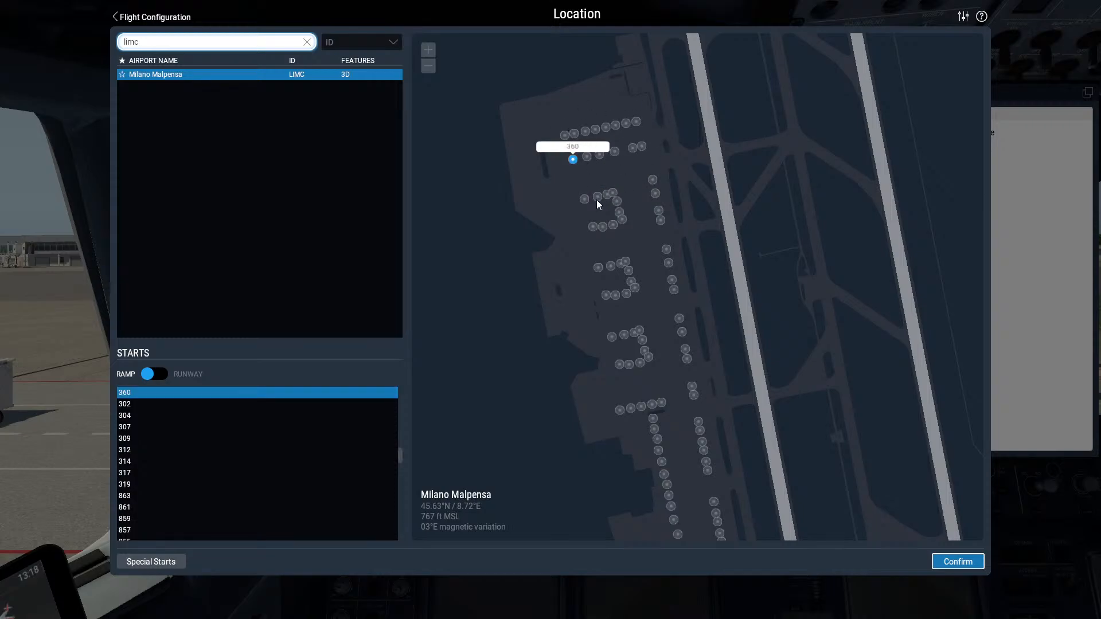
pyautogui.moveTo(616, 267); pyautogui.dragTo(608, 215)
pyautogui.click(609, 213)
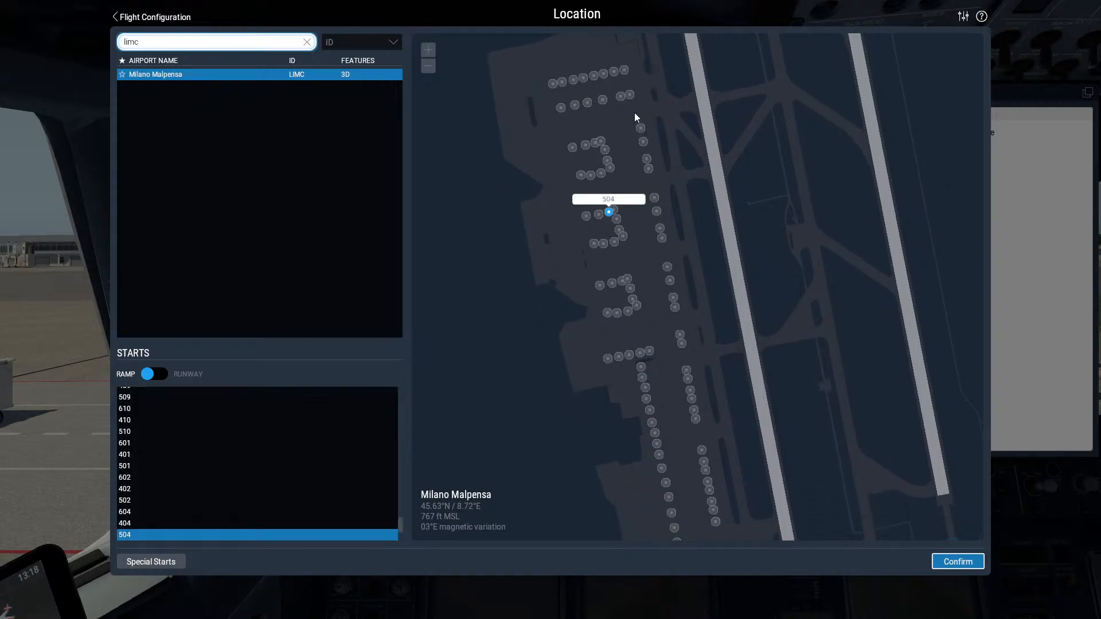
pyautogui.moveTo(657, 211); pyautogui.dragTo(640, 111)
pyautogui.moveTo(645, 231); pyautogui.dragTo(637, 182)
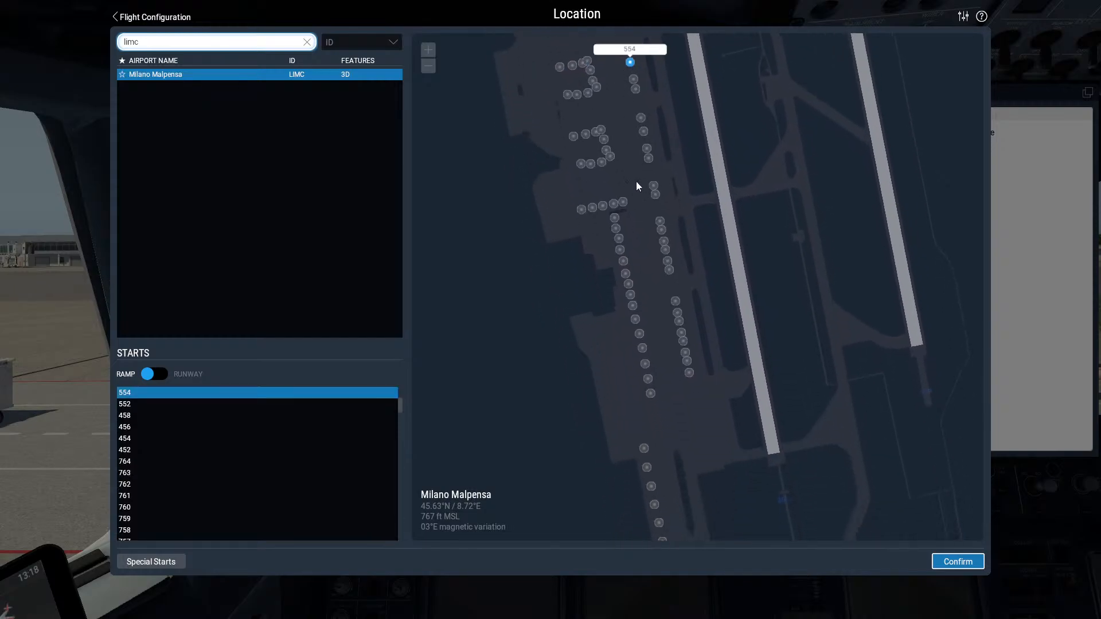
pyautogui.moveTo(698, 420); pyautogui.dragTo(711, 463)
pyautogui.moveTo(663, 229); pyautogui.dragTo(693, 382)
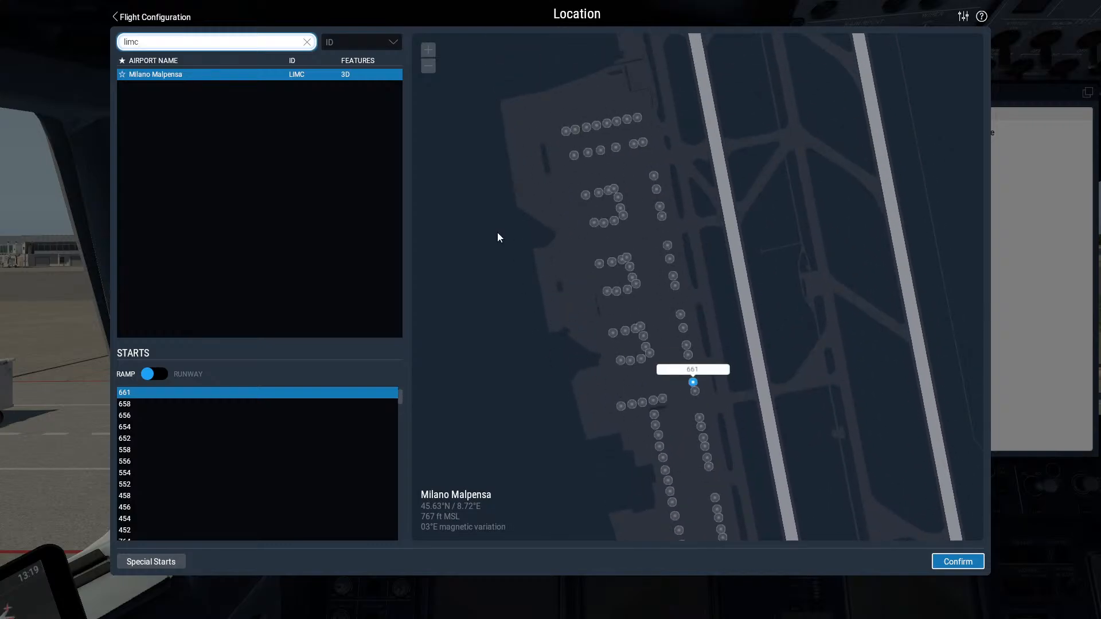
# Select stand 402 at Milano Malpensa and start a new flight from it
pyautogui.click(599, 193)
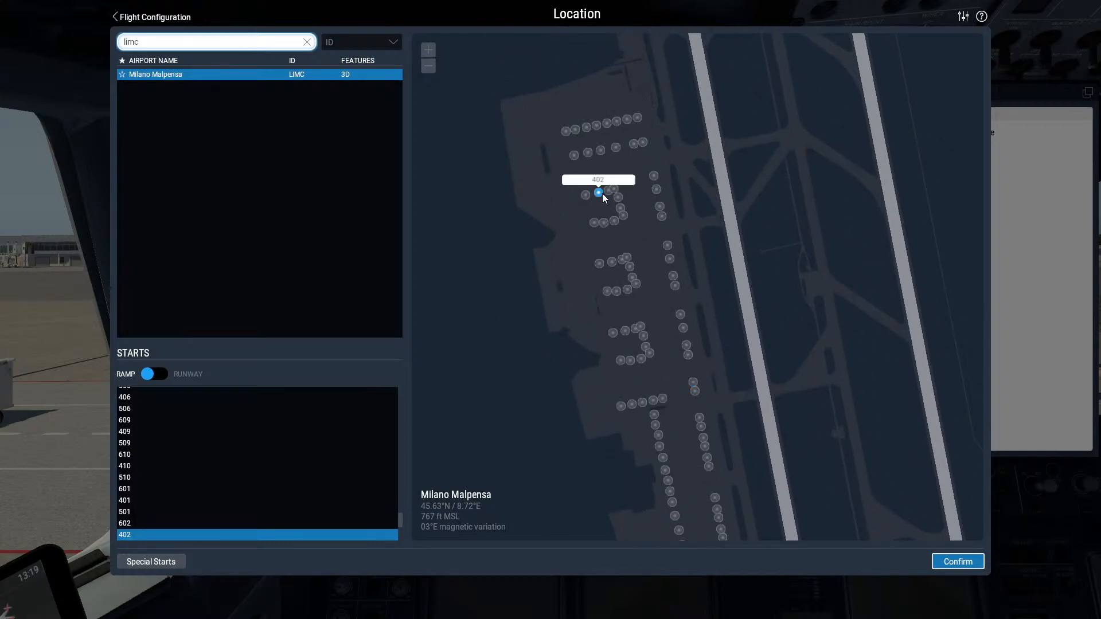
pyautogui.click(957, 562)
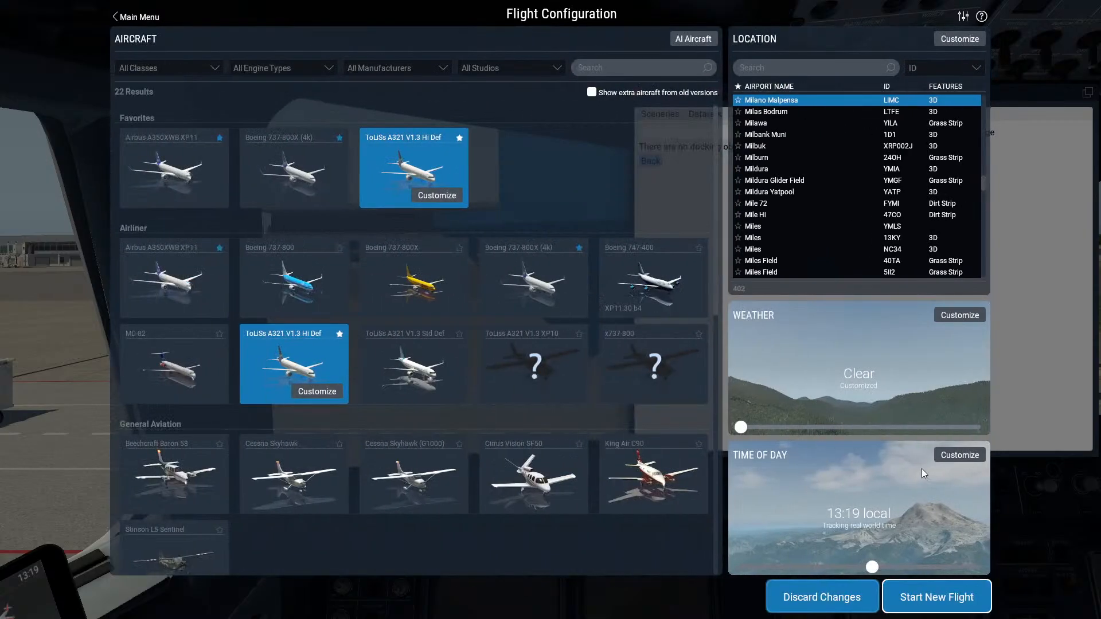
pyautogui.click(959, 590)
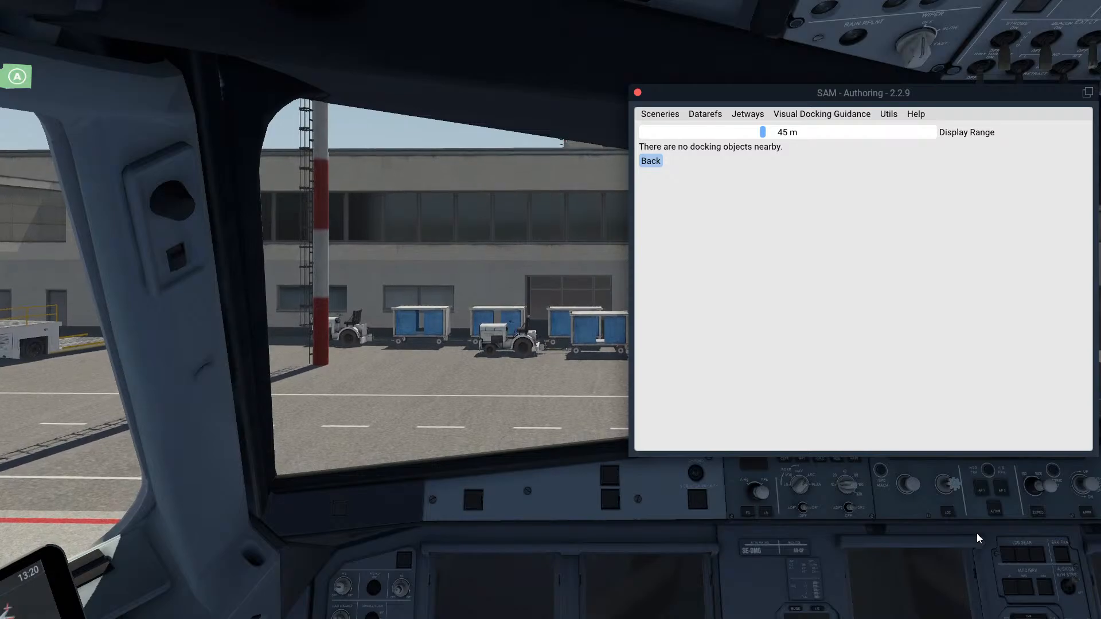
# Close the SAM Authoring window and view the parked aircraft and its jetways from outside and above
pyautogui.click(639, 94)
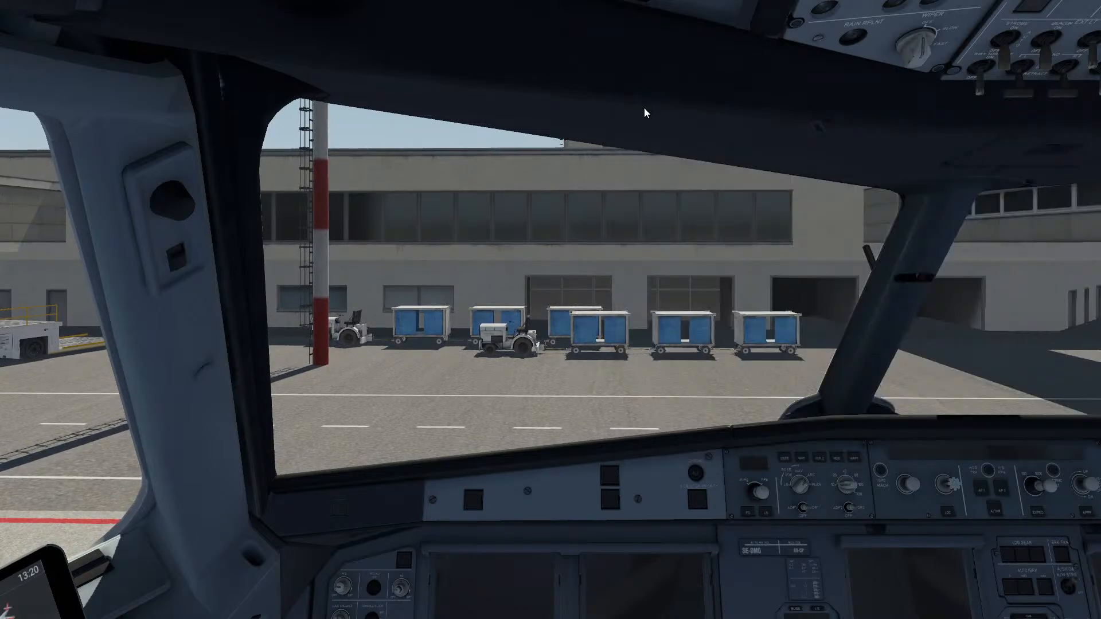
pyautogui.hotkey('shift', '8')
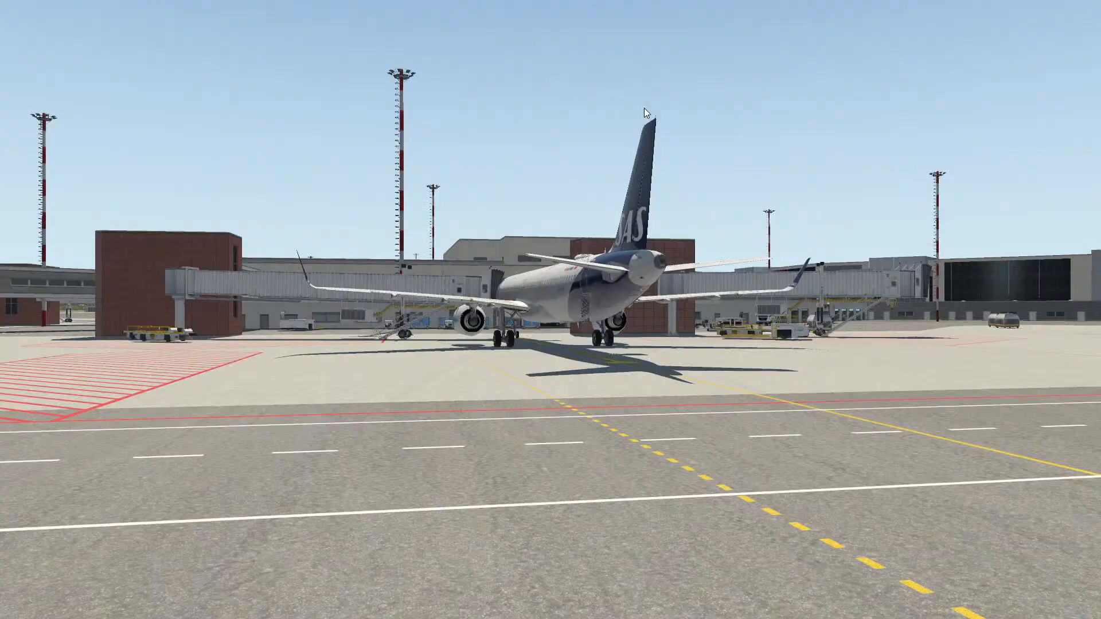
pyautogui.press('Up')
pyautogui.press('Up')
pyautogui.press('Up')
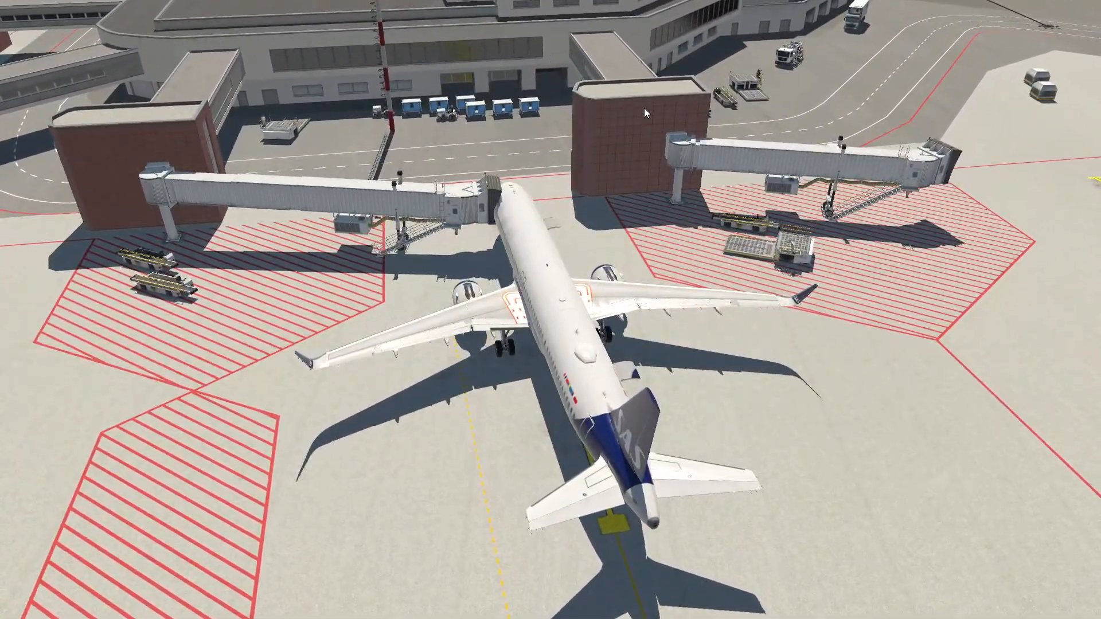
# Survey Malpensa's terminal piers, jetways and aprons from an elevated external view
pyautogui.press('Up')
pyautogui.press('Up')
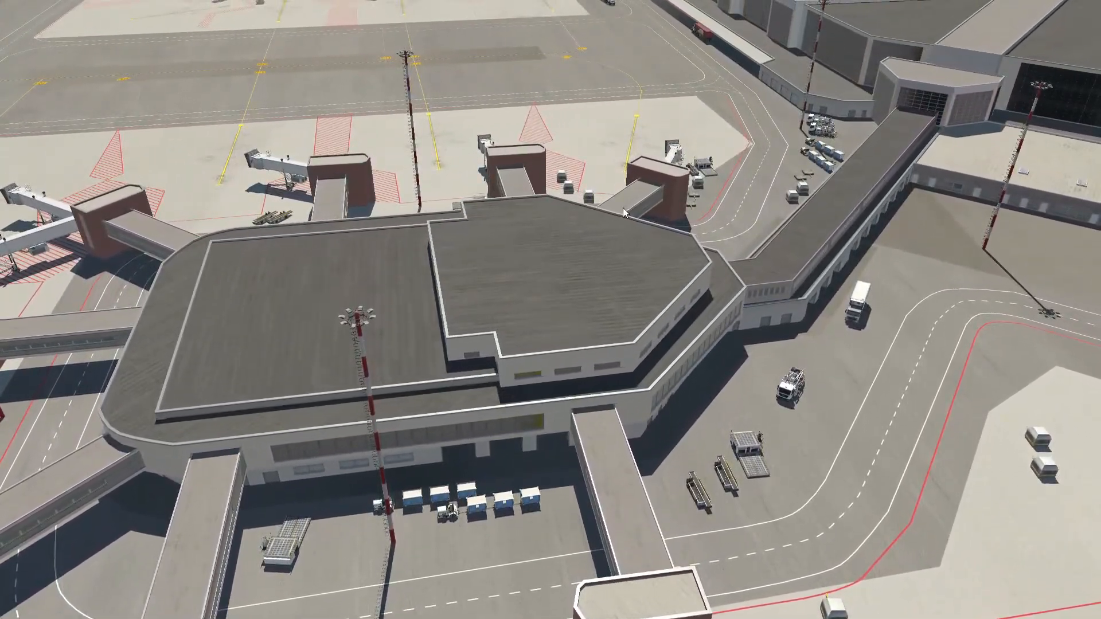
pyautogui.moveTo(624, 208); pyautogui.dragTo(917, 412, button='right')
pyautogui.press('Up')
pyautogui.moveTo(602, 322); pyautogui.dragTo(1085, 320, button='right')
pyautogui.moveTo(553, 309); pyautogui.dragTo(166, 234, button='right')
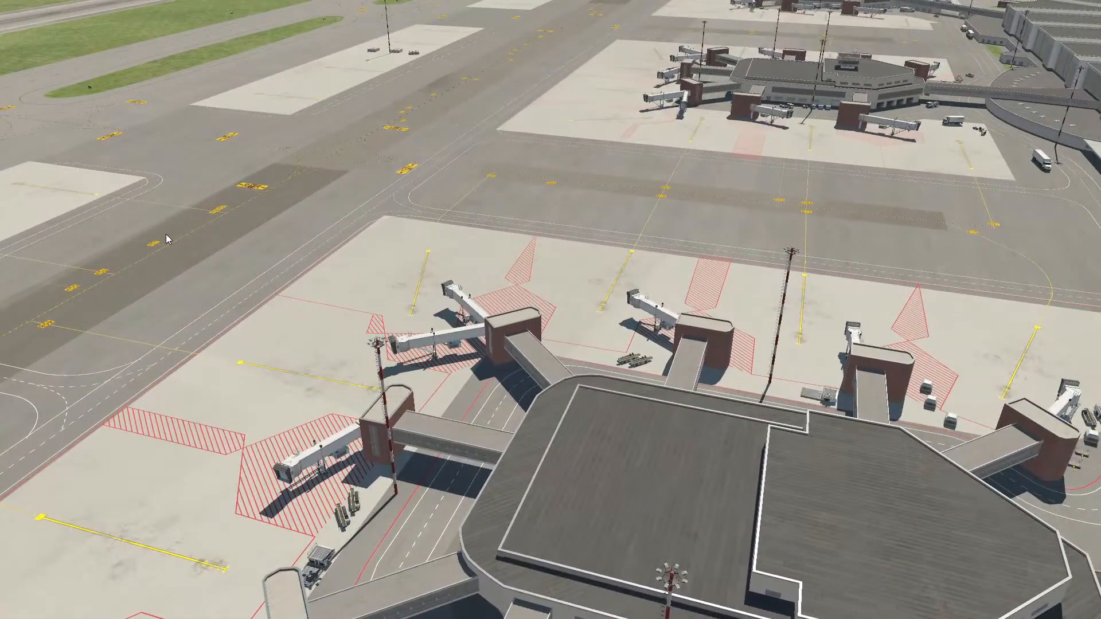
pyautogui.moveTo(166, 234); pyautogui.dragTo(270, 195, button='right')
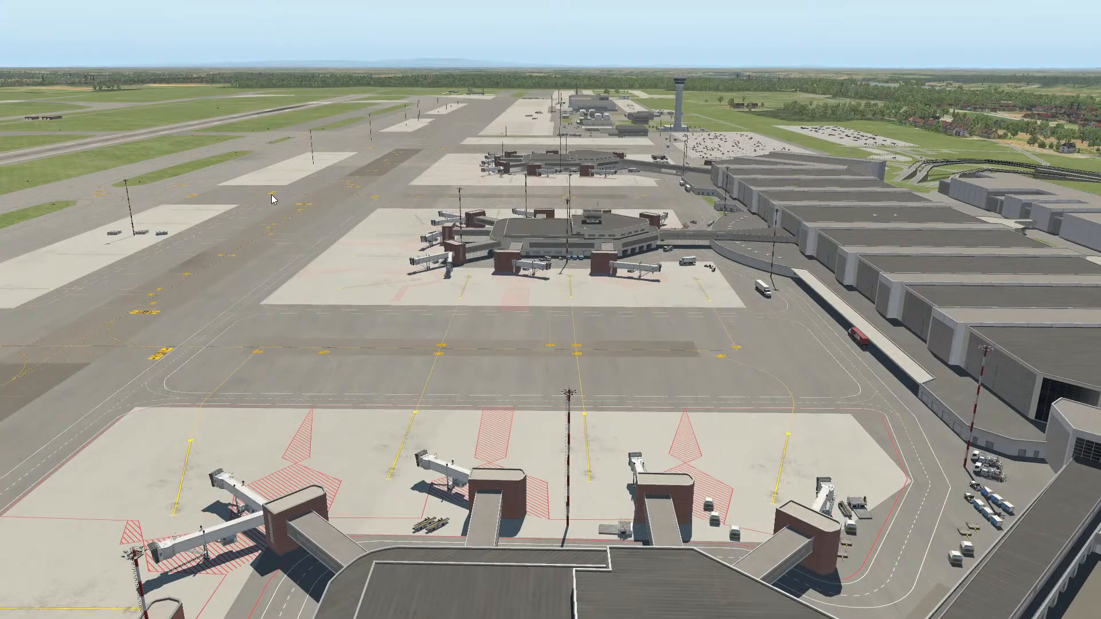
pyautogui.press('Up')
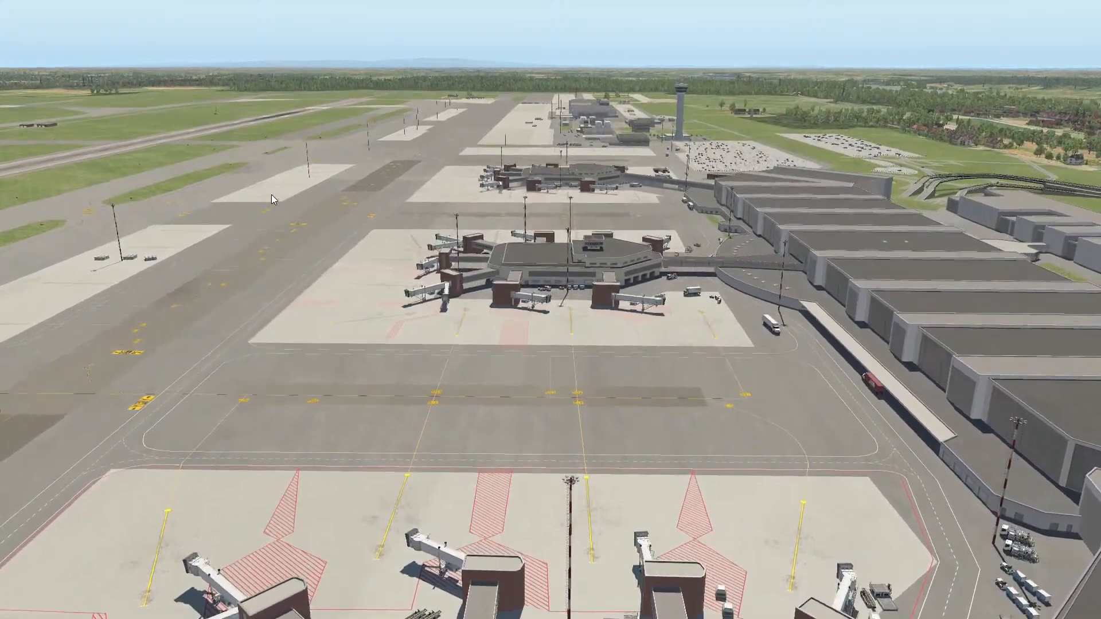
pyautogui.press('Up')
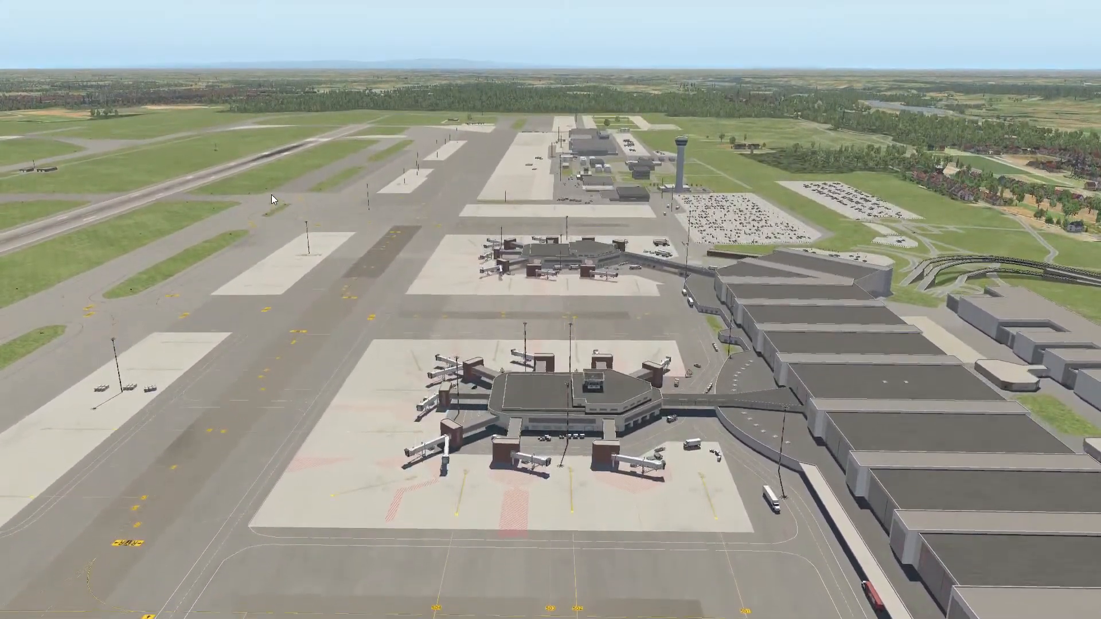
pyautogui.press('Up')
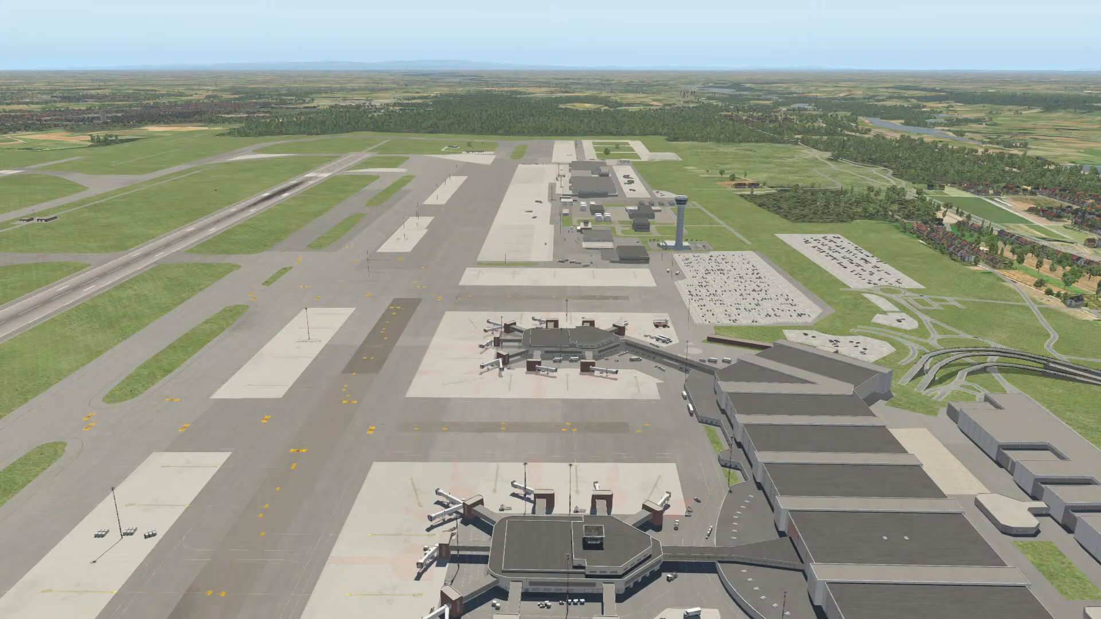
pyautogui.scroll(1, 551, 310)
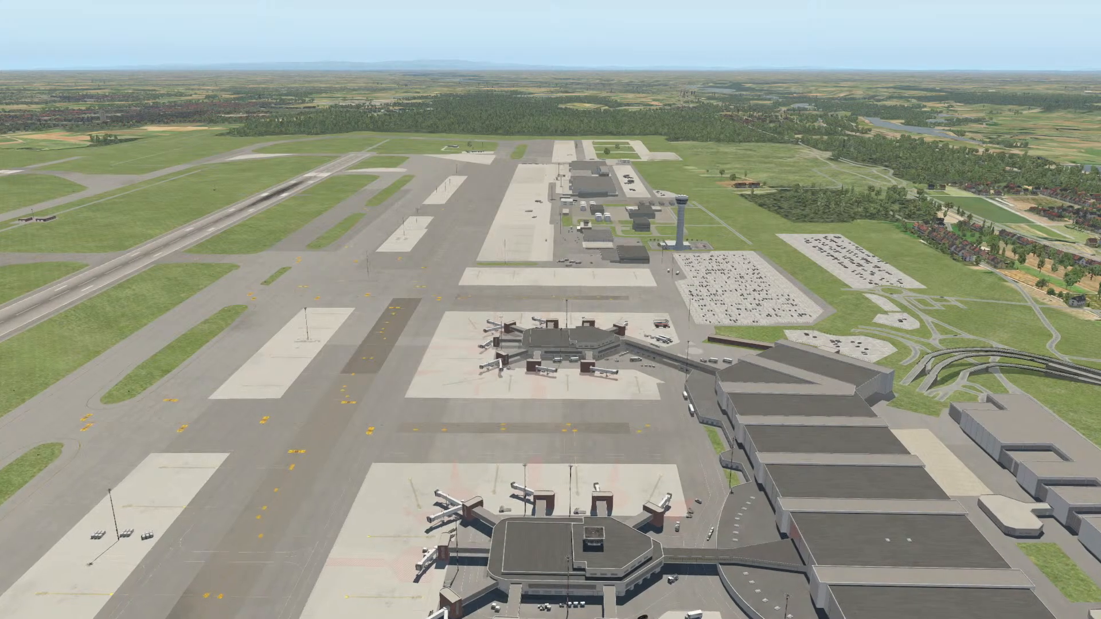
pyautogui.press('Up')
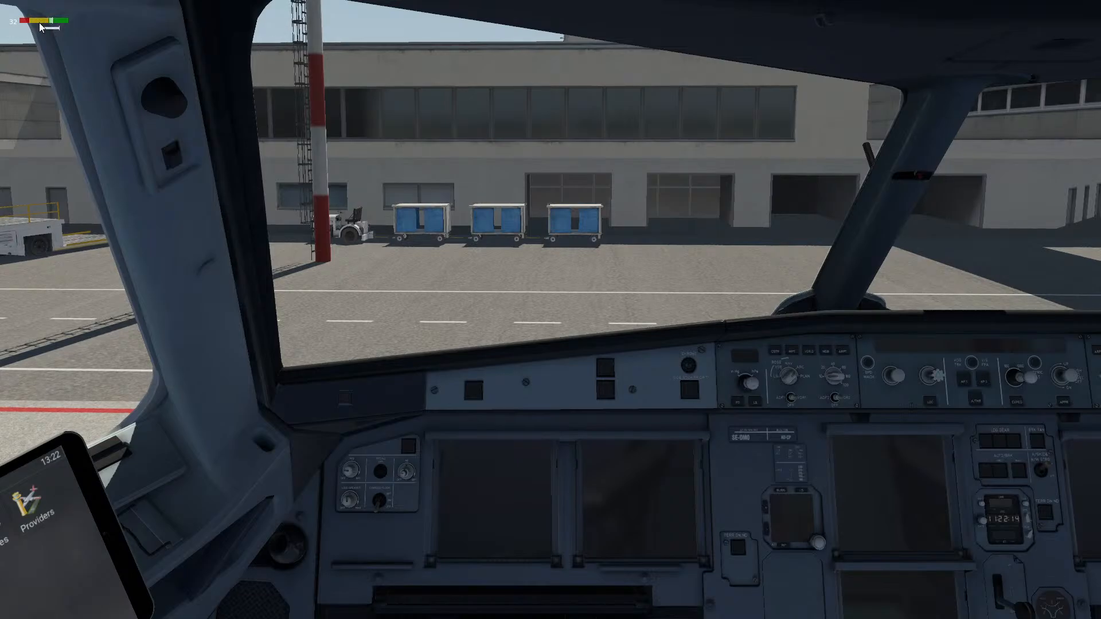
pyautogui.click(160, 8)
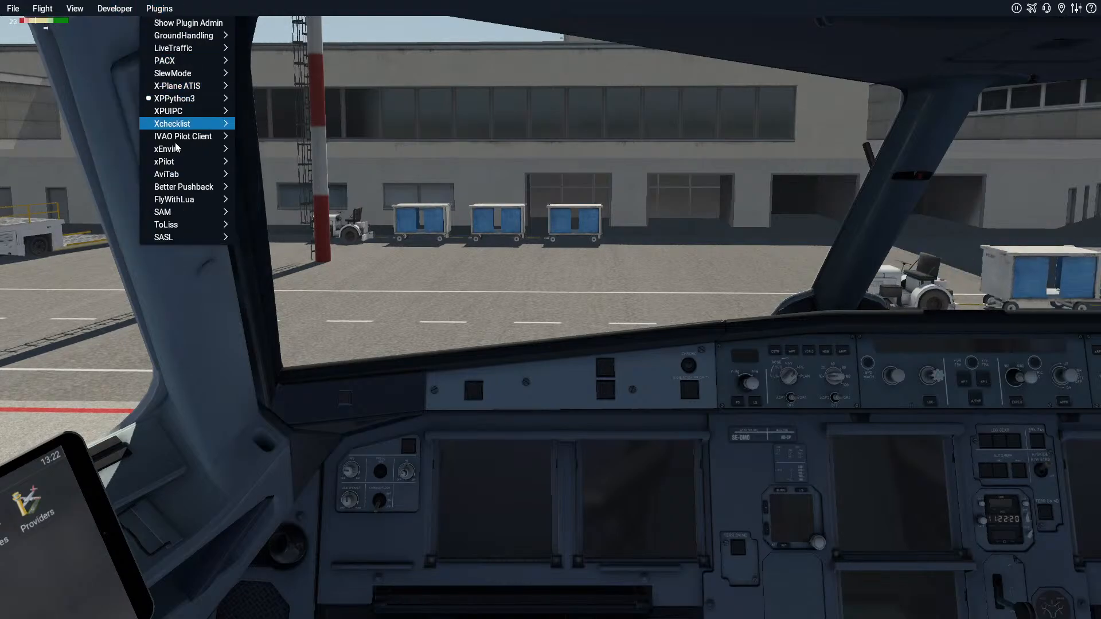
pyautogui.moveTo(185, 201)
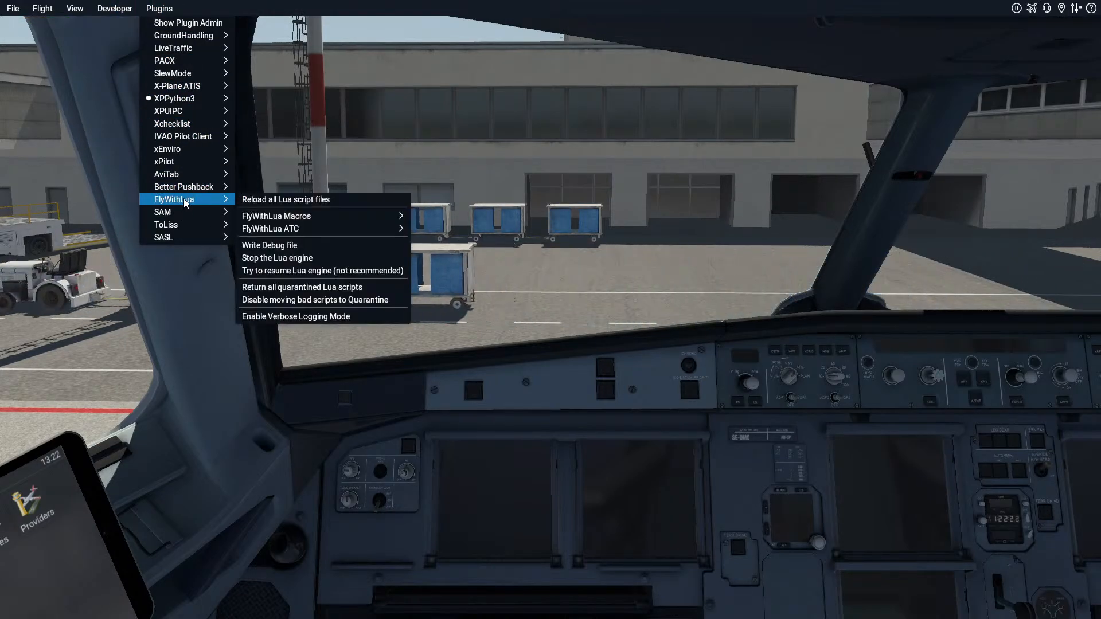
pyautogui.click(363, 121)
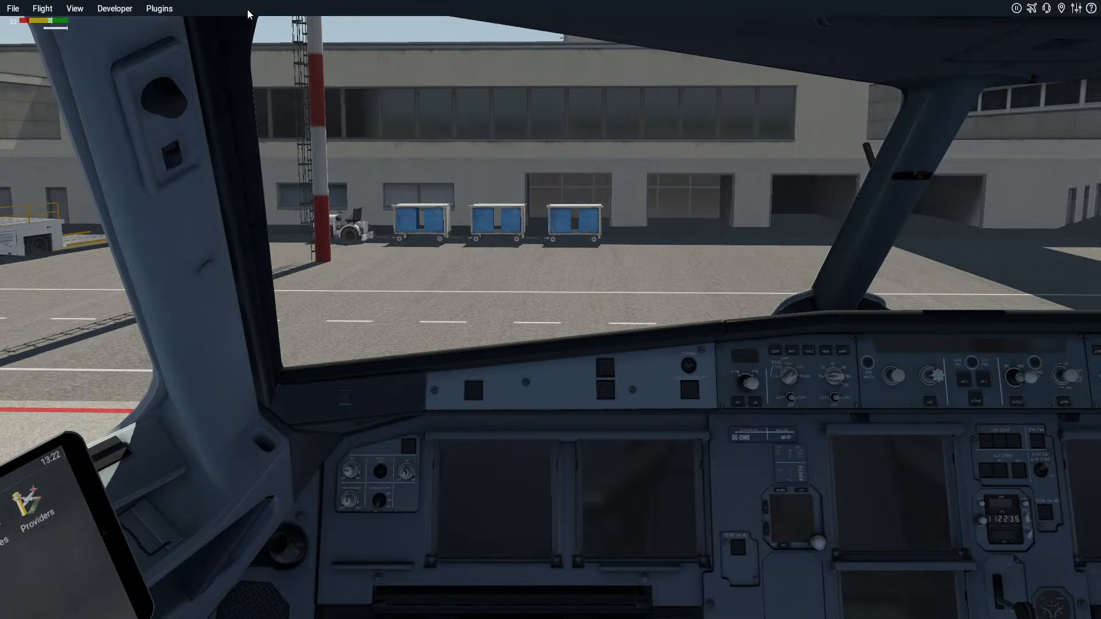
pyautogui.click(163, 8)
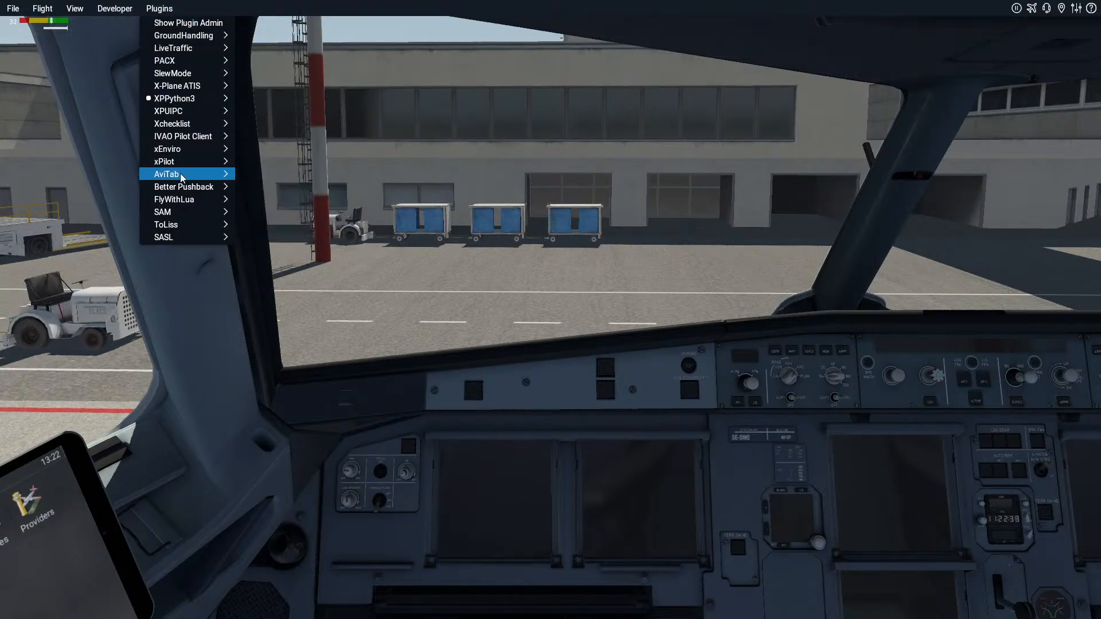
pyautogui.moveTo(182, 150)
pyautogui.click(249, 149)
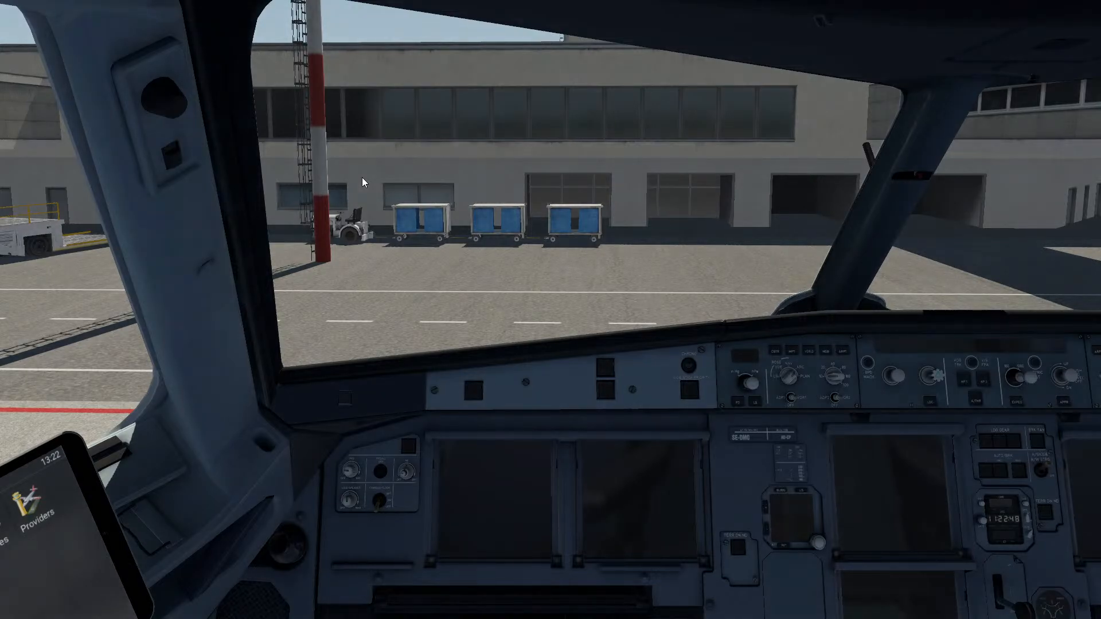
pyautogui.moveTo(30, 11)
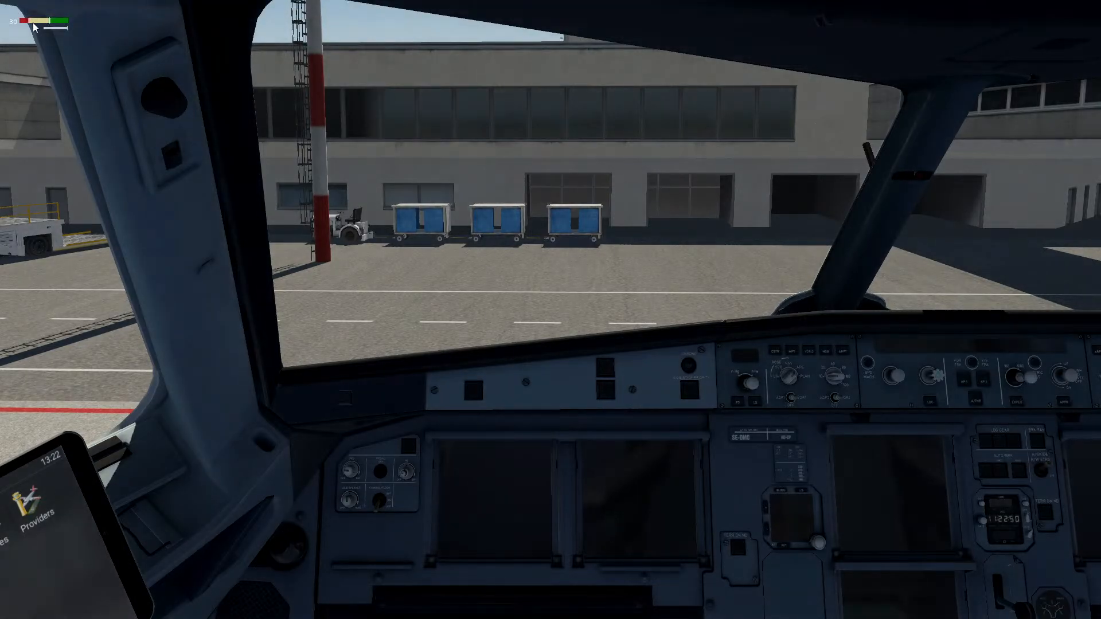
# View the parked aircraft and surrounding jetways from several external angles and return to the cockpit view
pyautogui.hotkey('shift', '5')
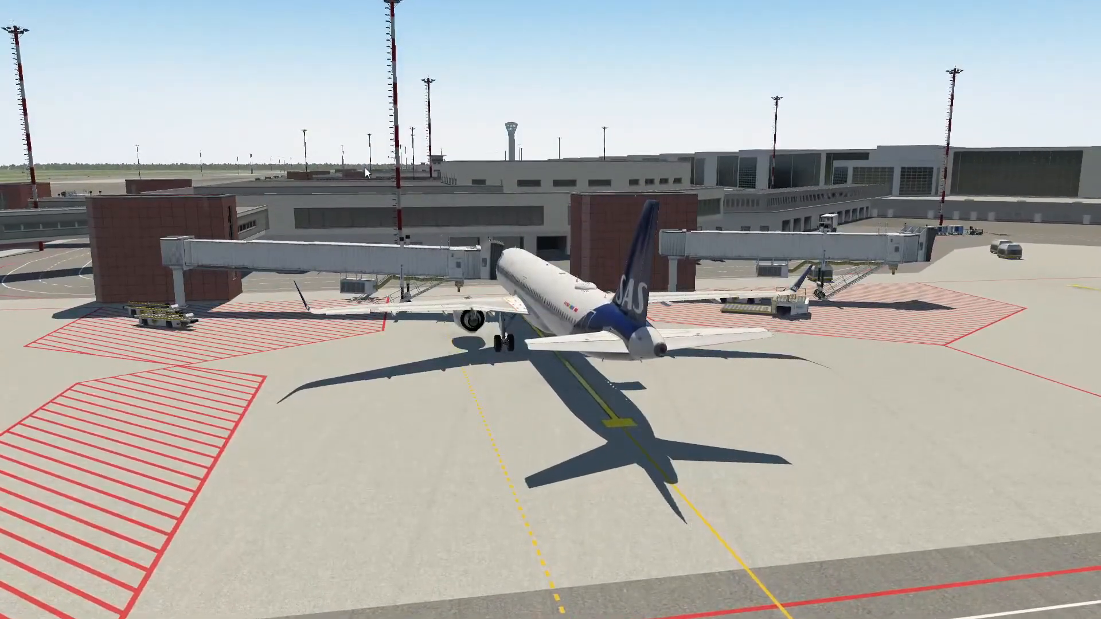
pyautogui.press('Down')
pyautogui.press('Right')
pyautogui.press('Right')
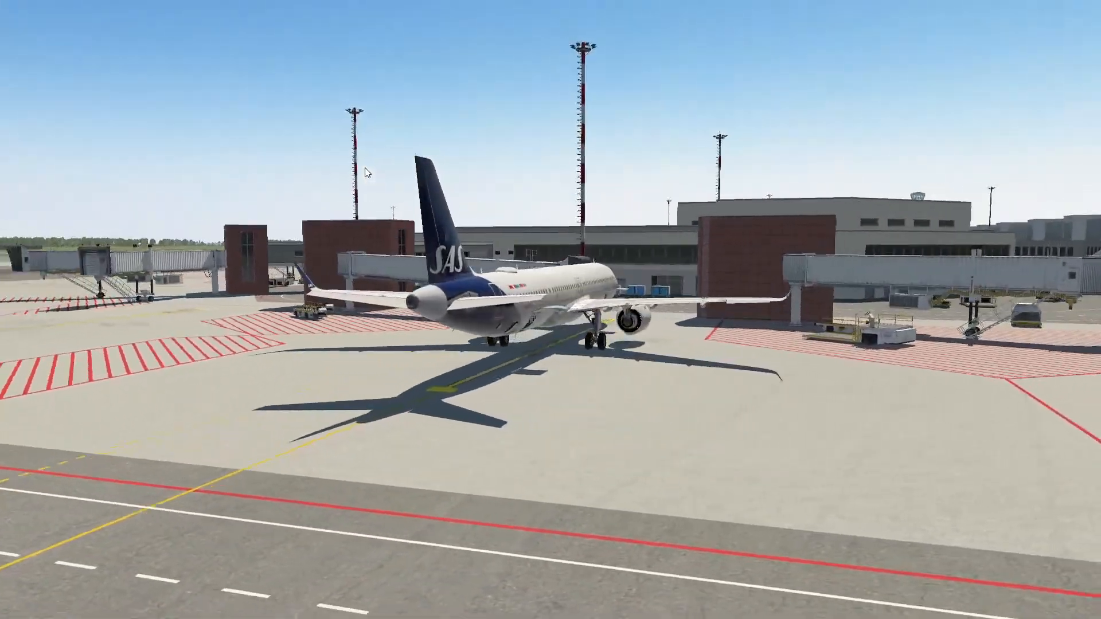
pyautogui.press('Right')
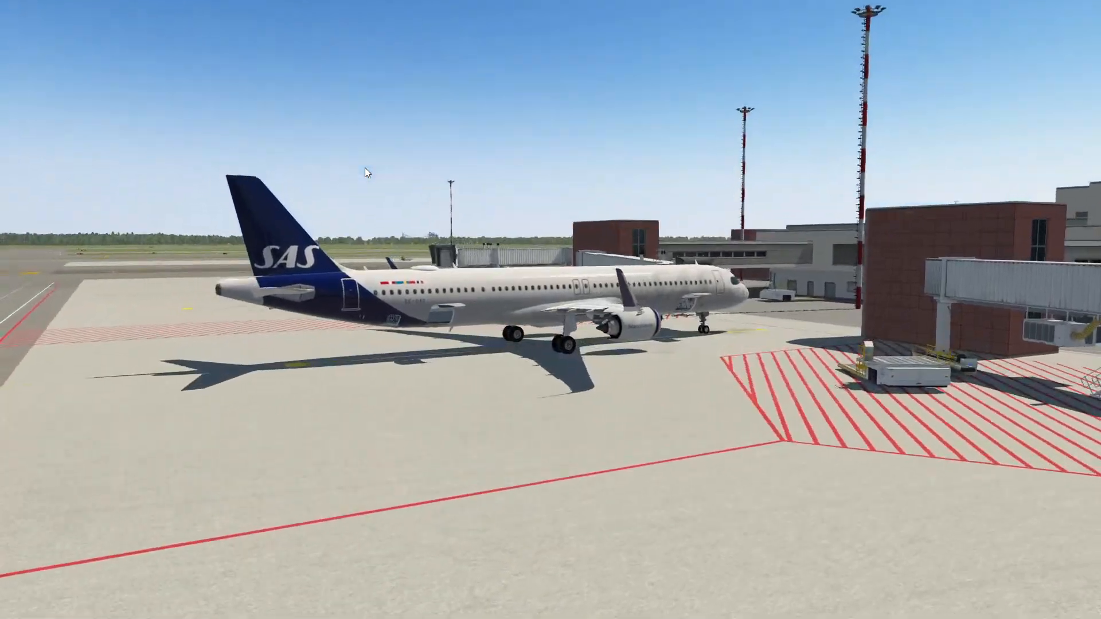
pyautogui.press('Right')
pyautogui.press('Down')
pyautogui.press('Up')
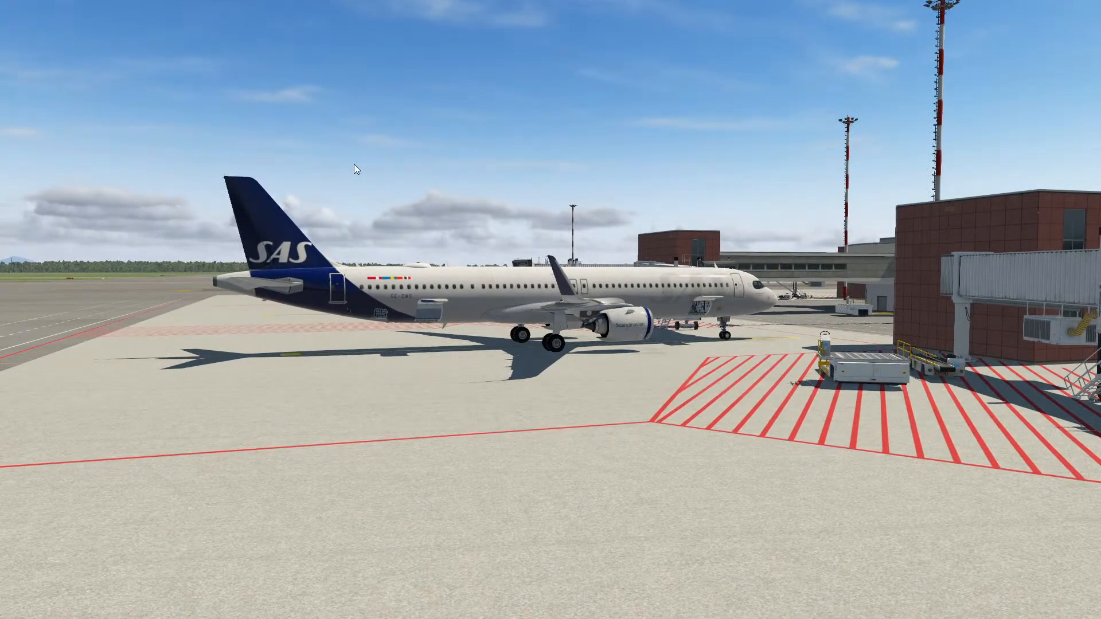
pyautogui.hotkey('shift', '9')
pyautogui.moveTo(354, 165); pyautogui.dragTo(243, 104, button='right')
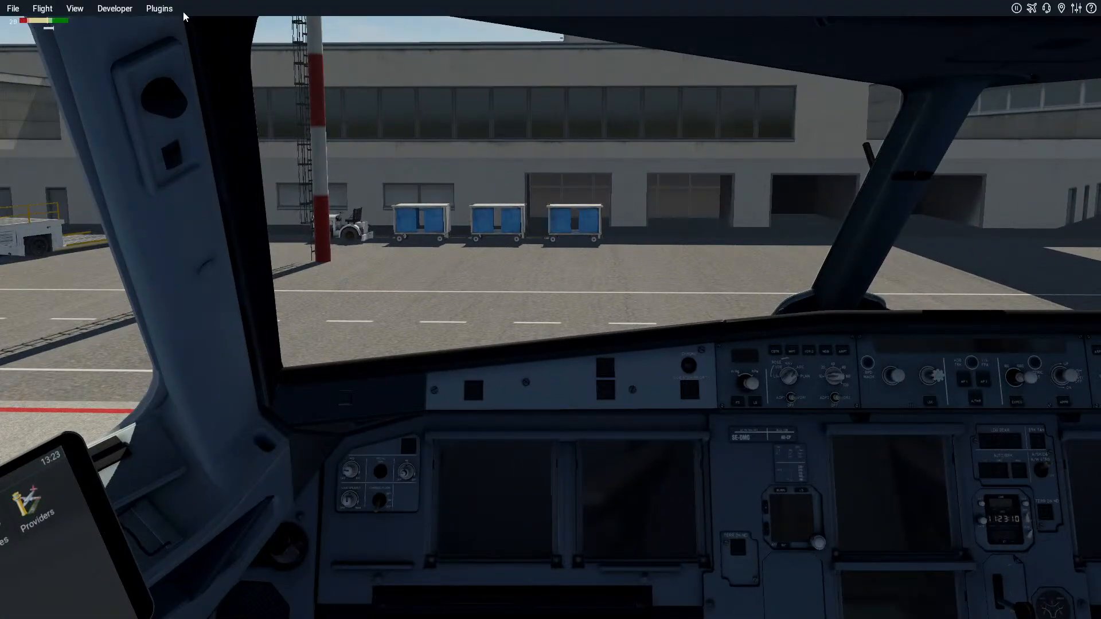
pyautogui.click(159, 9)
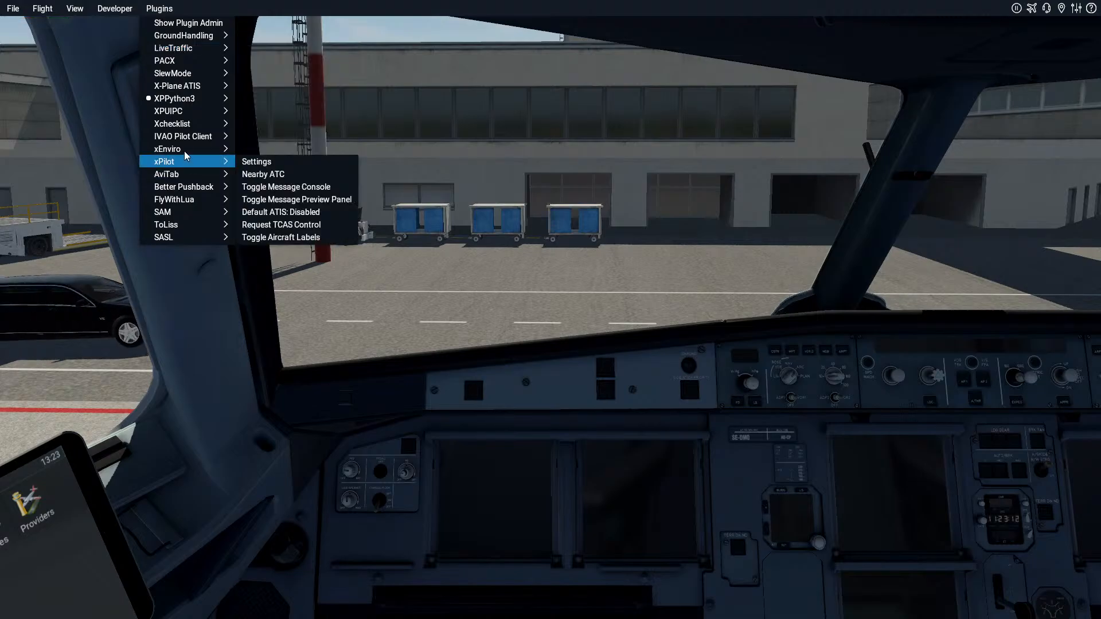
pyautogui.click(357, 166)
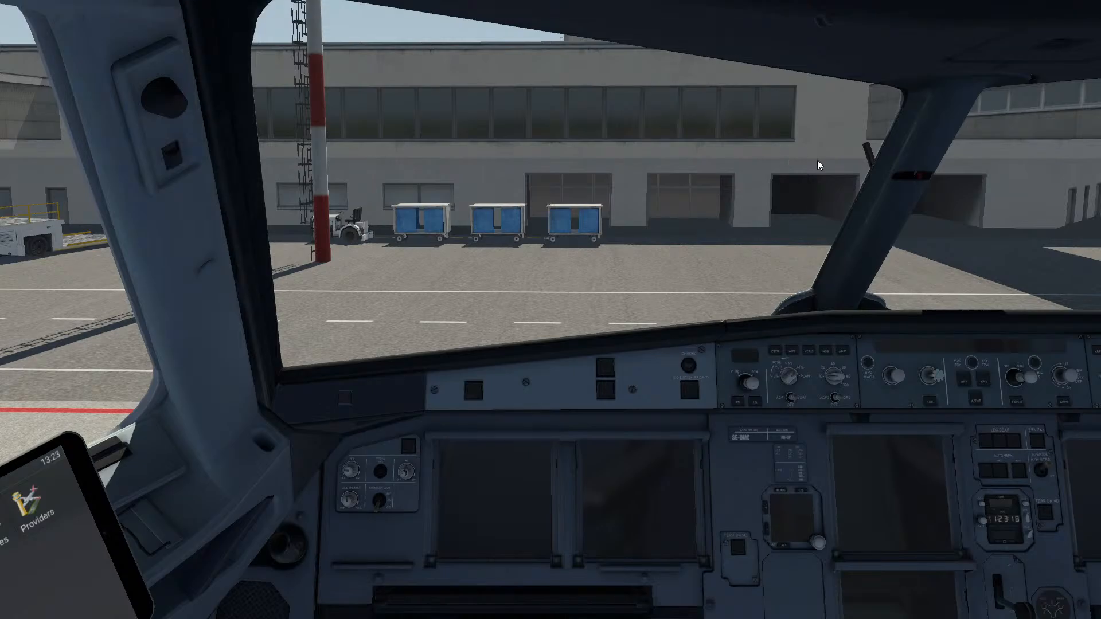
# Quit the simulator and switch to the Billund scenery in WorldEditor
pyautogui.click(13, 9)
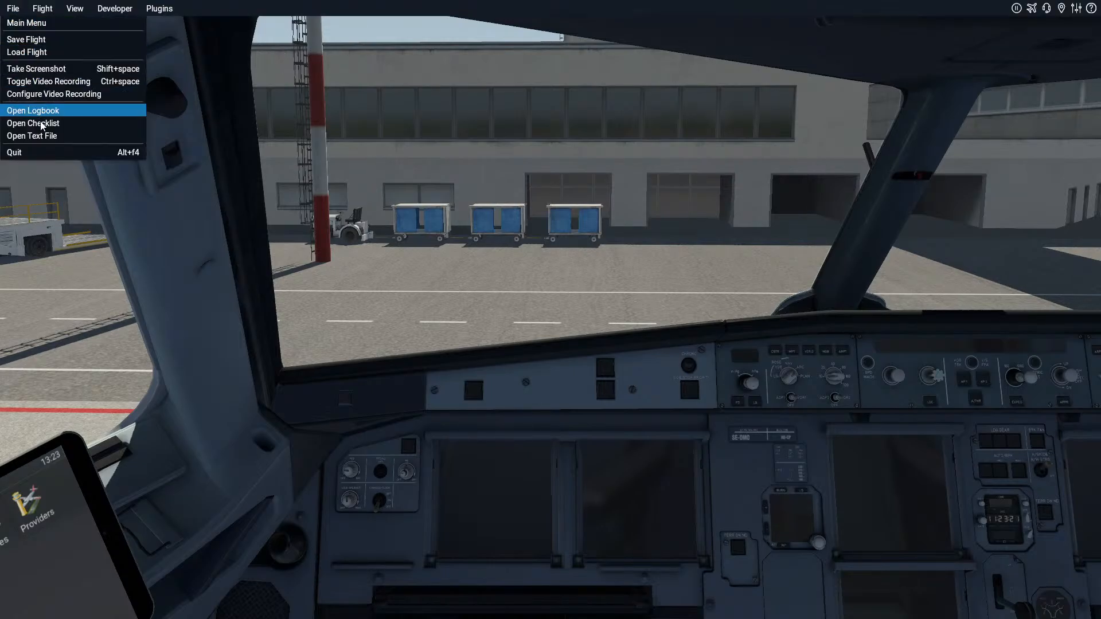
pyautogui.click(31, 151)
pyautogui.click(683, 377)
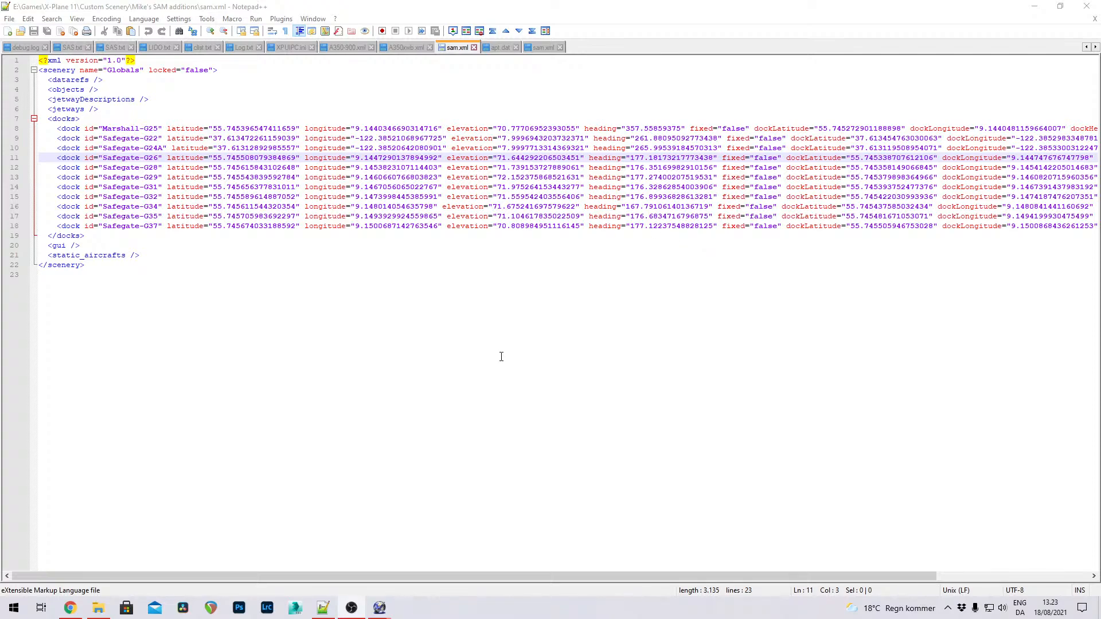
pyautogui.moveTo(381, 606)
pyautogui.click(419, 551)
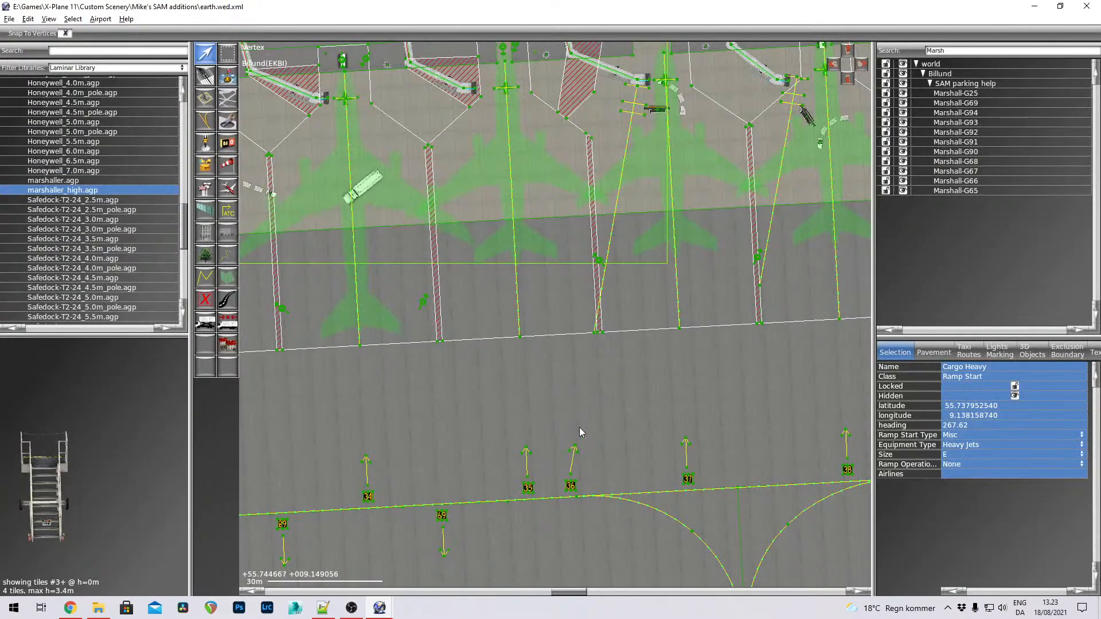
# Examine the overall layout of Billund's terminal stands, aprons, taxiways and runway on the scenery map
pyautogui.scroll(-5, 542, 385)
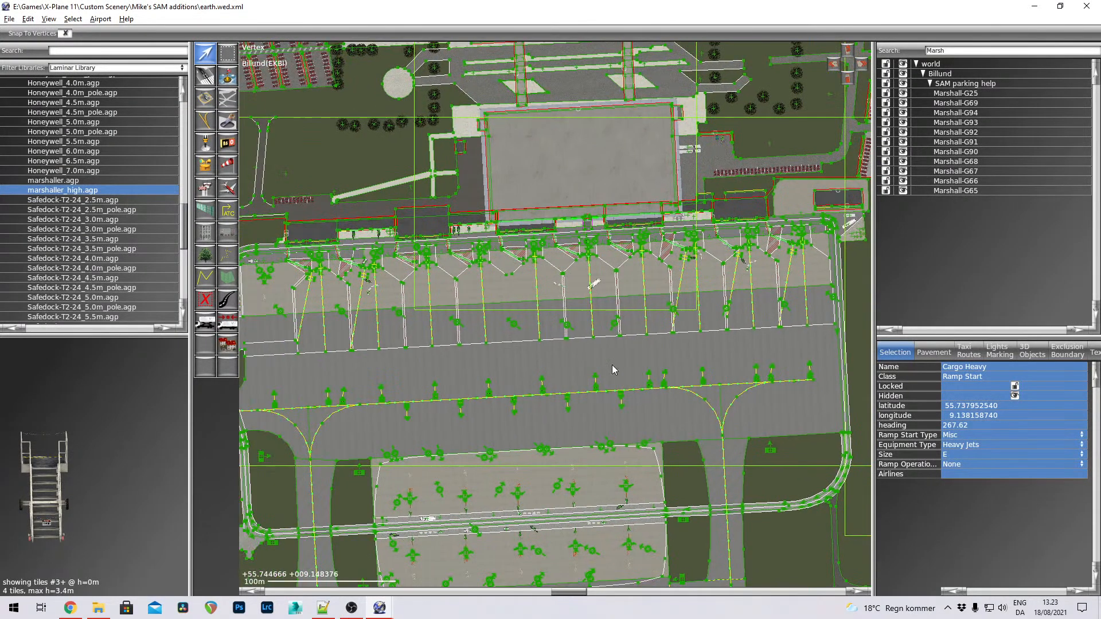
pyautogui.scroll(-6, 558, 376)
pyautogui.moveTo(559, 376); pyautogui.dragTo(606, 362, button='right')
pyautogui.scroll(2, 546, 383)
pyautogui.moveTo(563, 391); pyautogui.dragTo(601, 305, button='right')
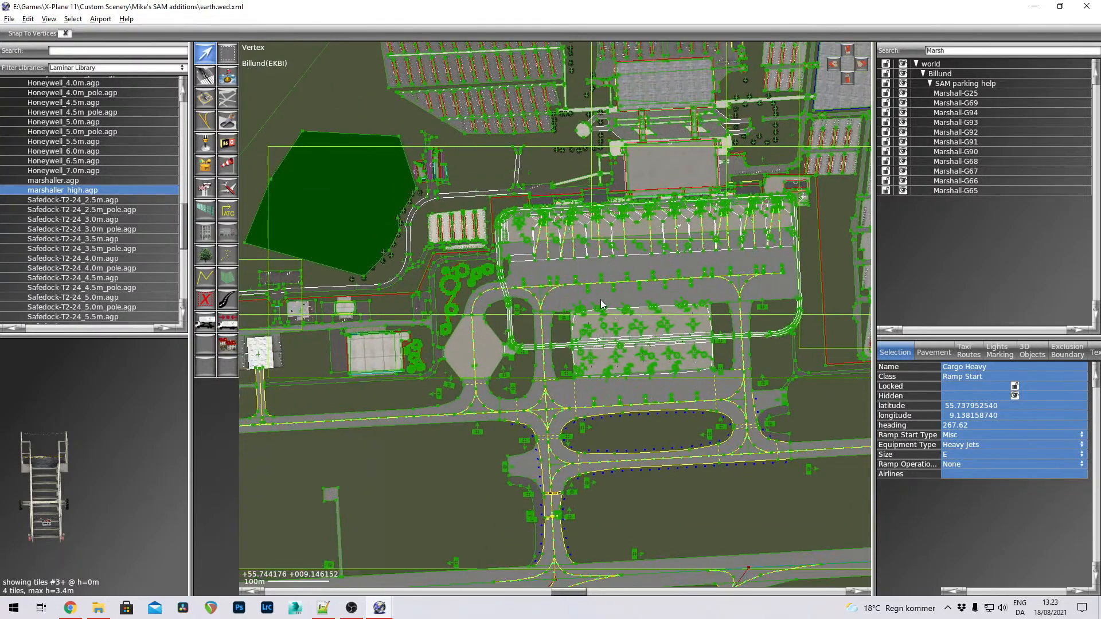
pyautogui.scroll(-4, 602, 310)
pyautogui.moveTo(646, 336); pyautogui.dragTo(608, 358, button='right')
pyautogui.scroll(-2, 608, 359)
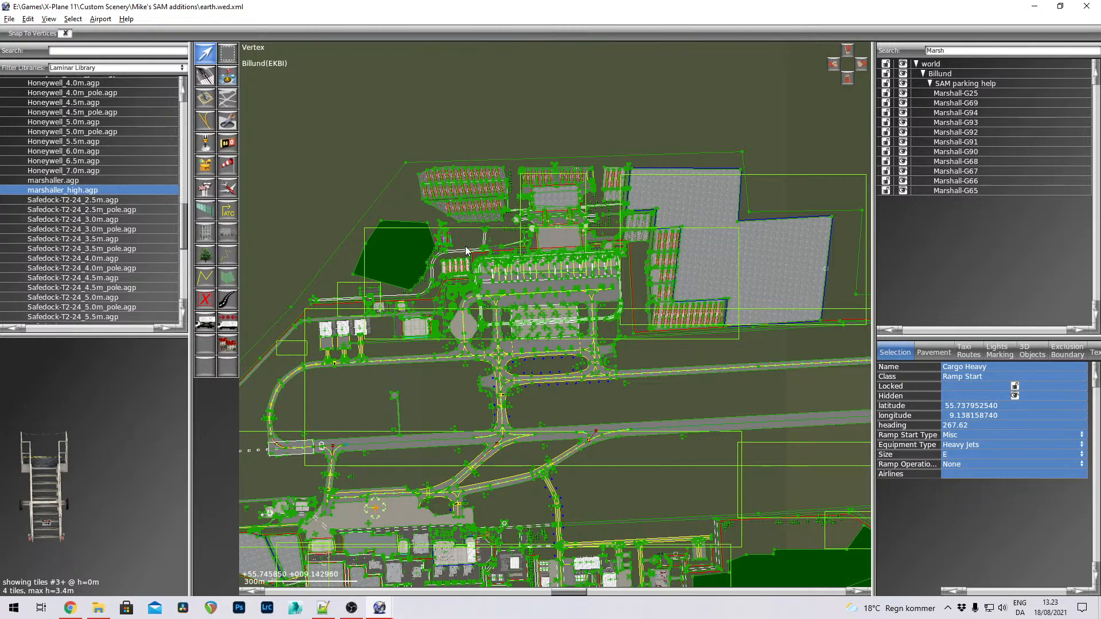
pyautogui.moveTo(515, 241); pyautogui.dragTo(539, 196, button='middle')
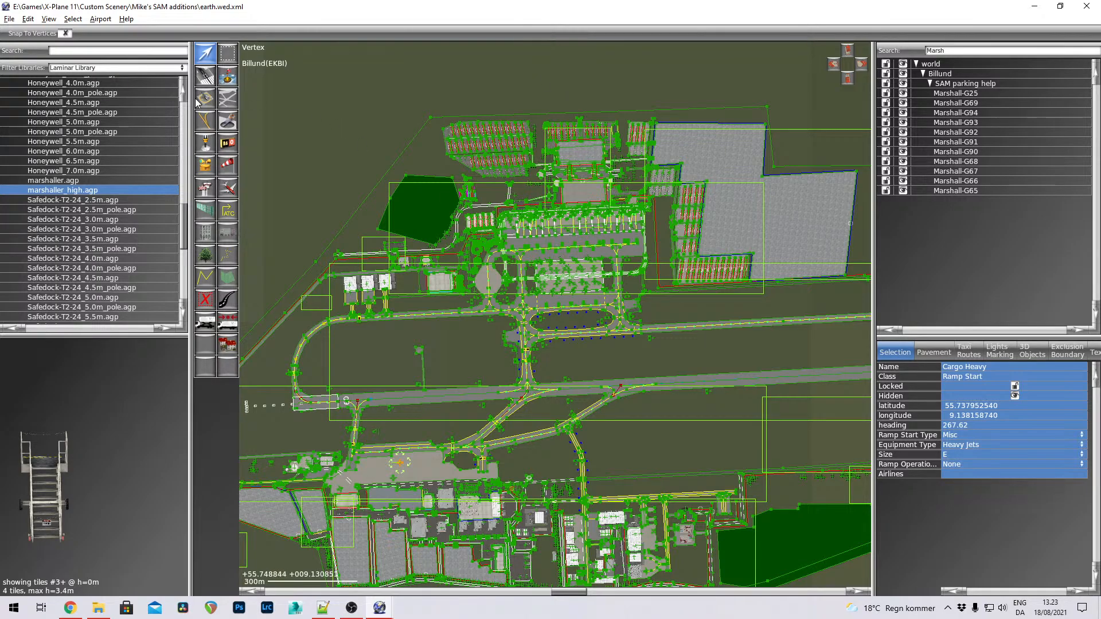
# Set the scenery's target X-Plane version to Airport Scenery Gateway
pyautogui.click(9, 19)
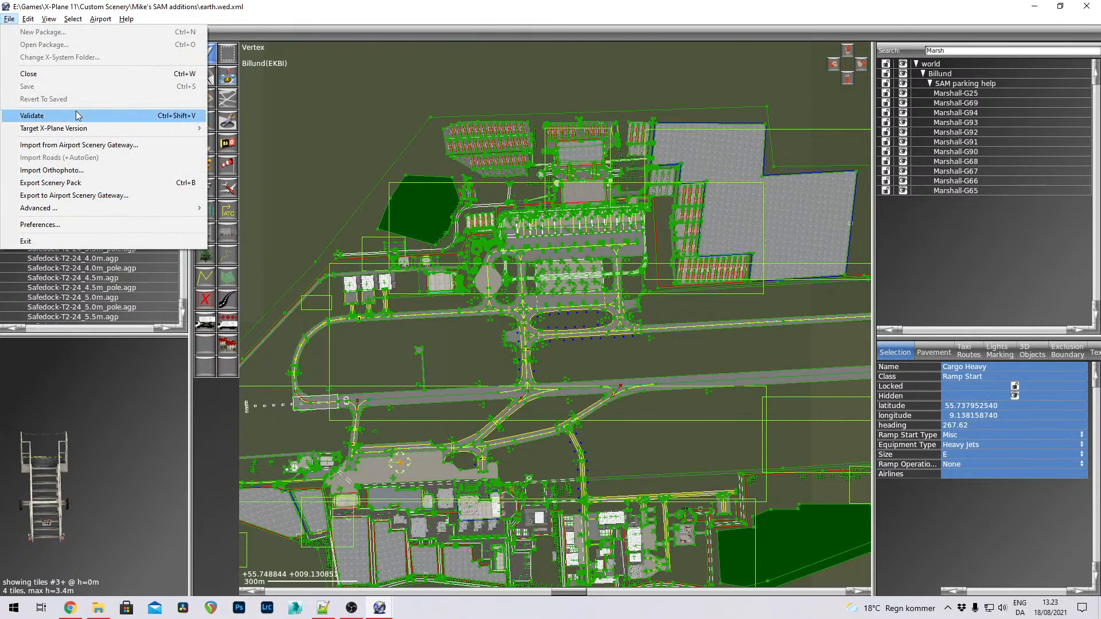
pyautogui.moveTo(73, 130)
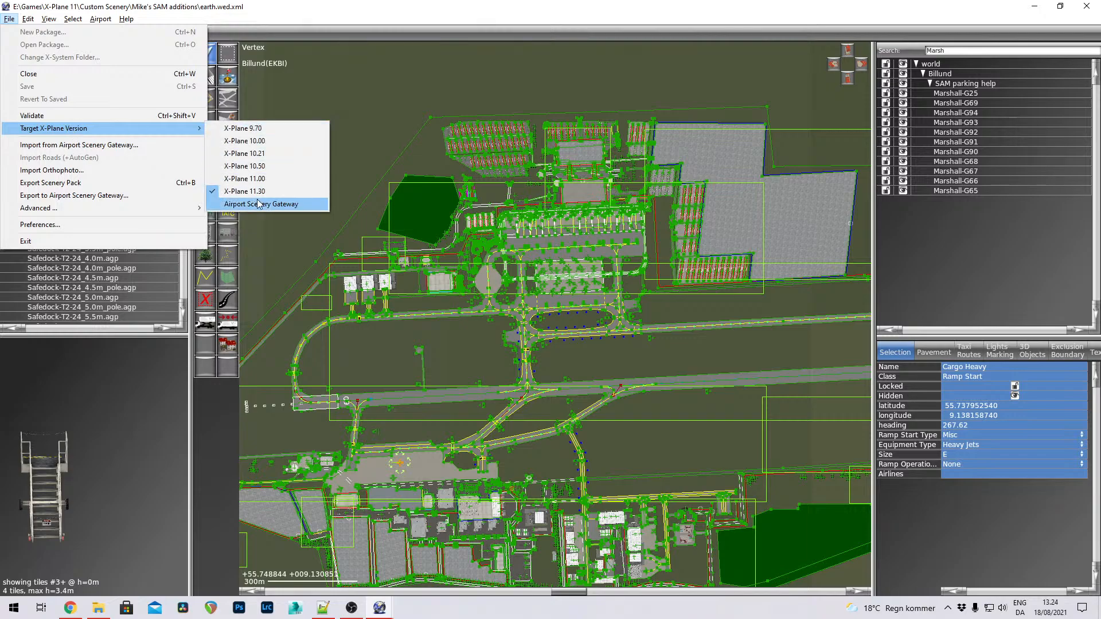
pyautogui.click(277, 203)
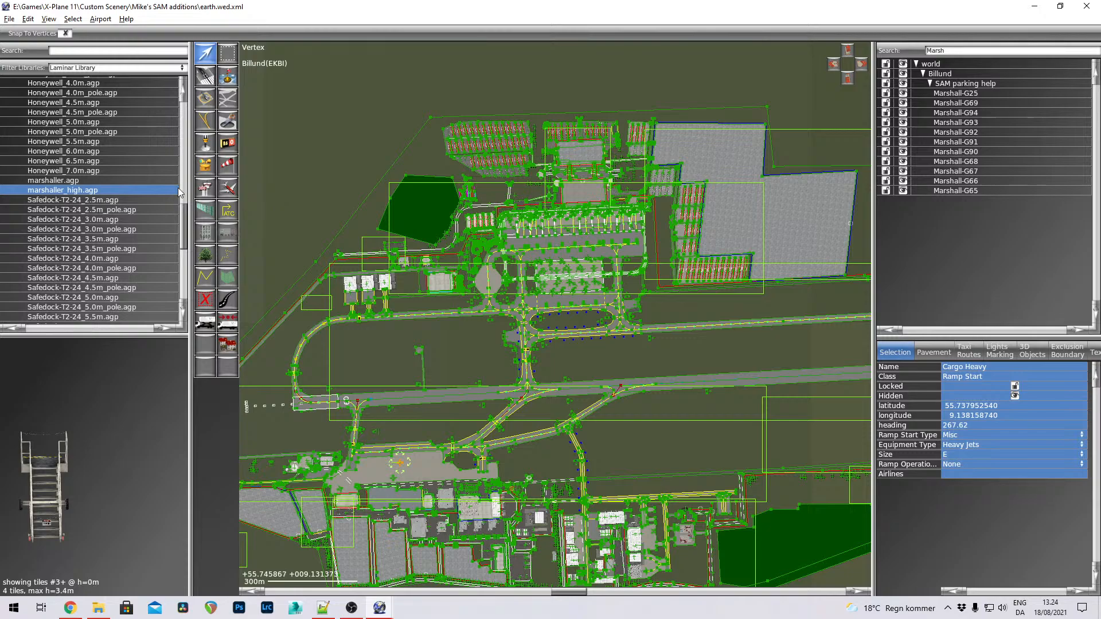
# Start an import from the Airport Scenery Gateway, search for "limc" and list the scenery packs for Milano Malpensa
pyautogui.click(8, 20)
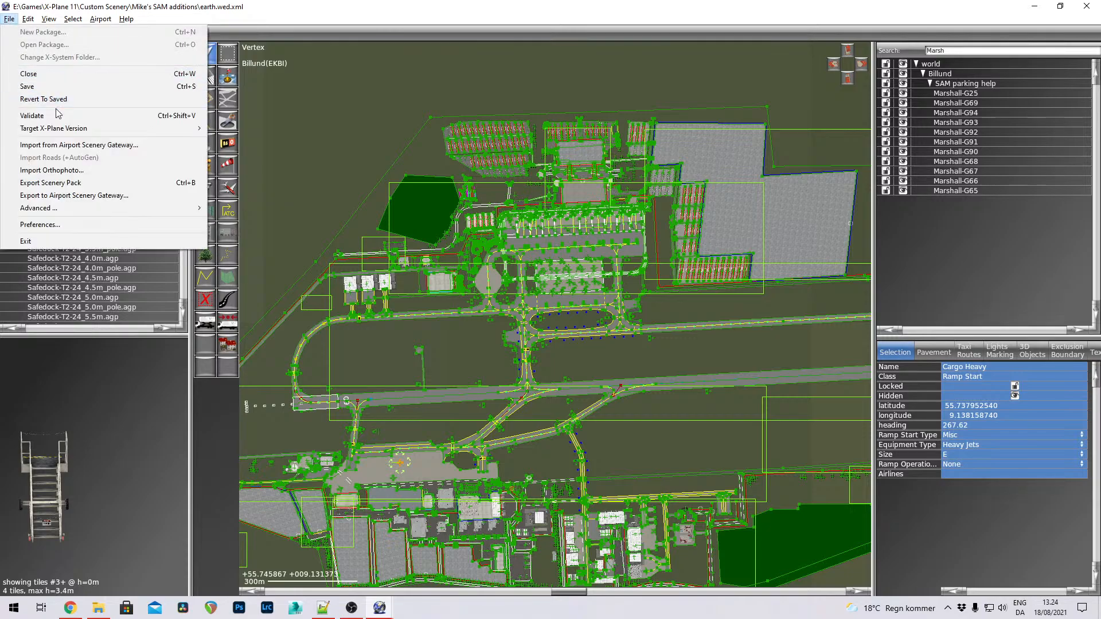
pyautogui.click(85, 147)
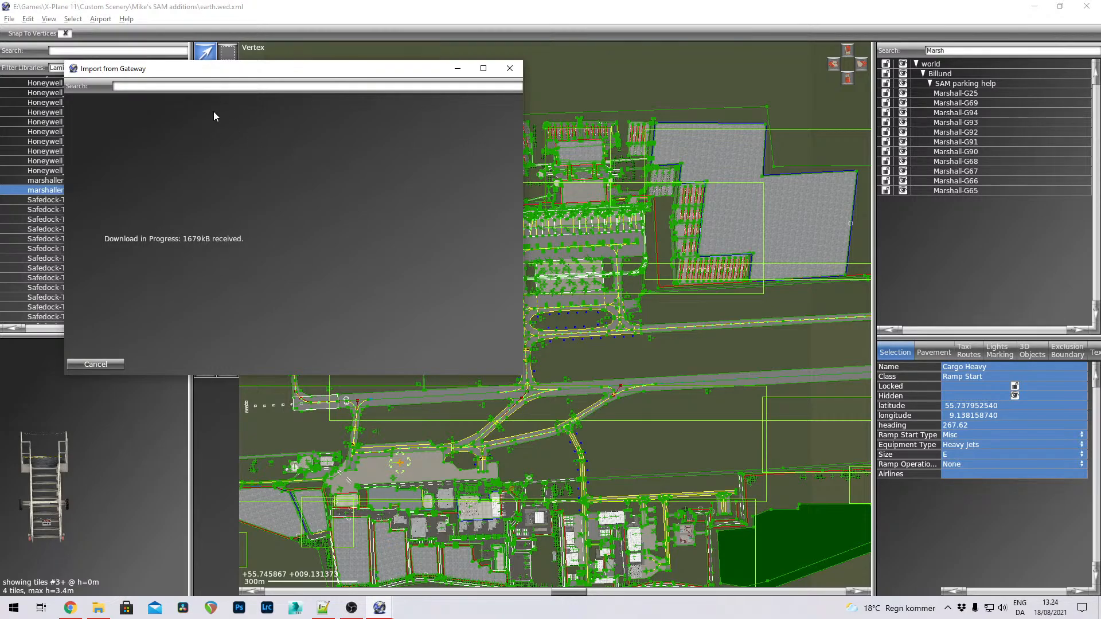
pyautogui.click(141, 86)
pyautogui.write('limc')
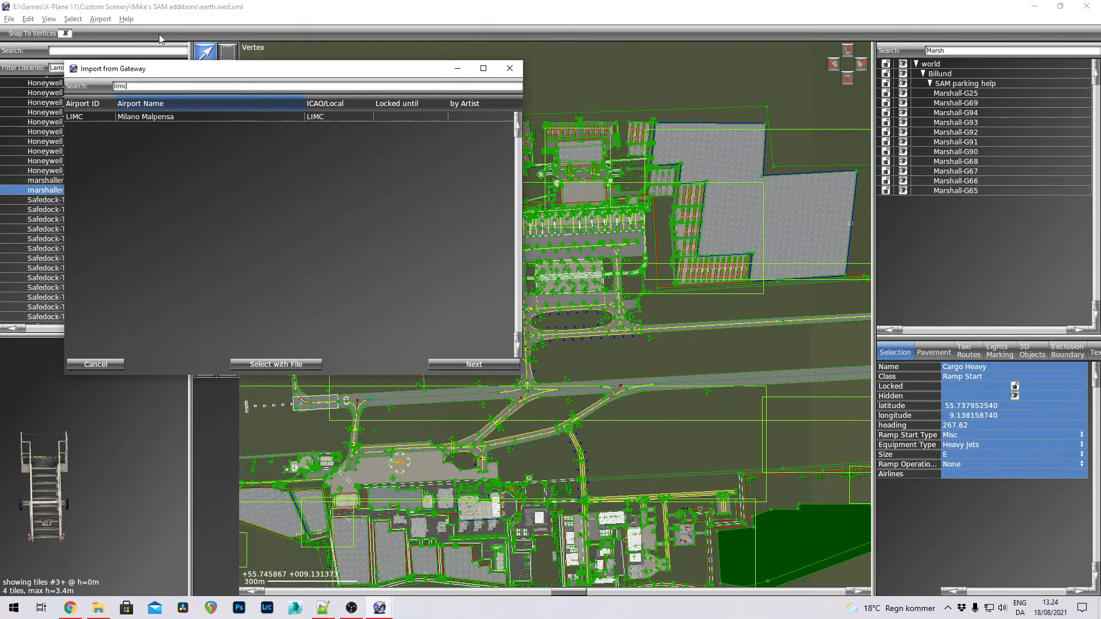
pyautogui.click(167, 117)
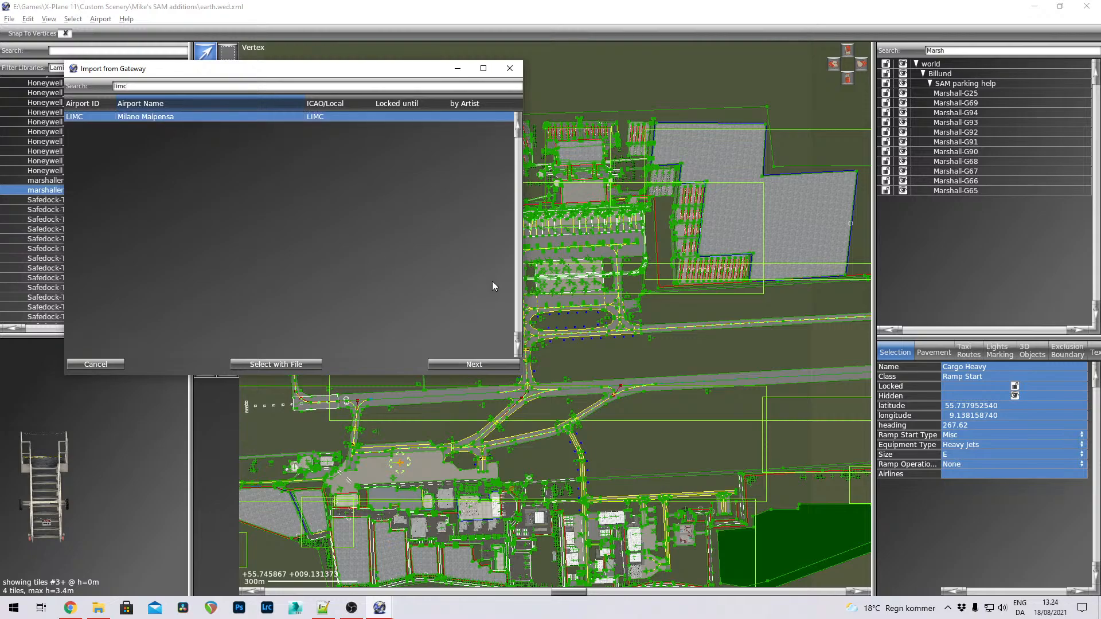
pyautogui.click(471, 365)
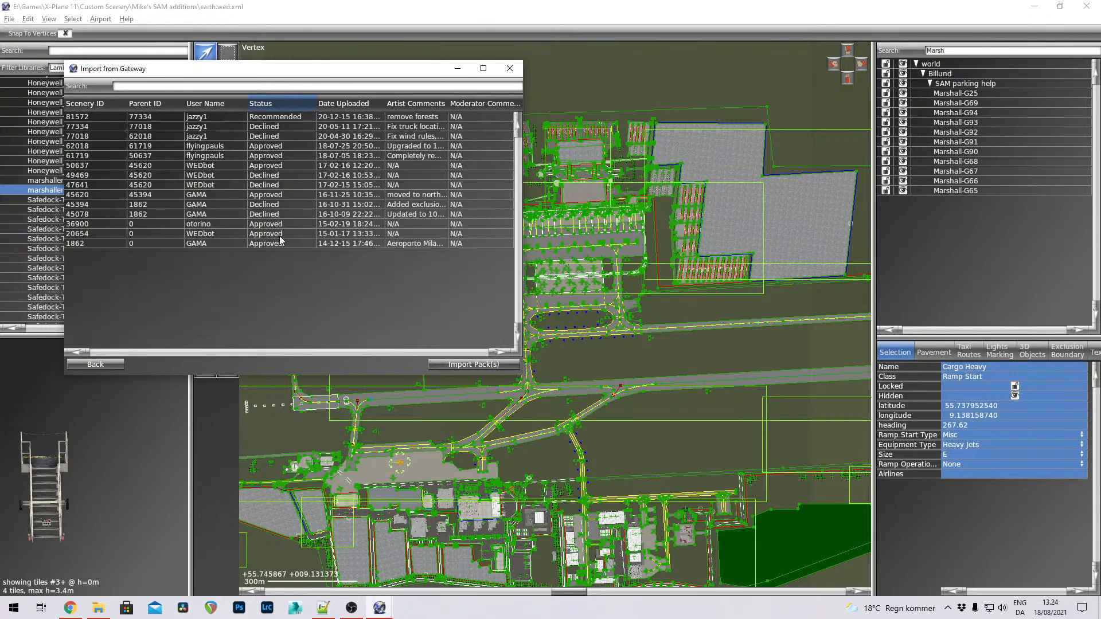
# Import the recommended Milano Malpensa scenery pack with ID 81572, widening the artist comments column to read them
pyautogui.click(255, 118)
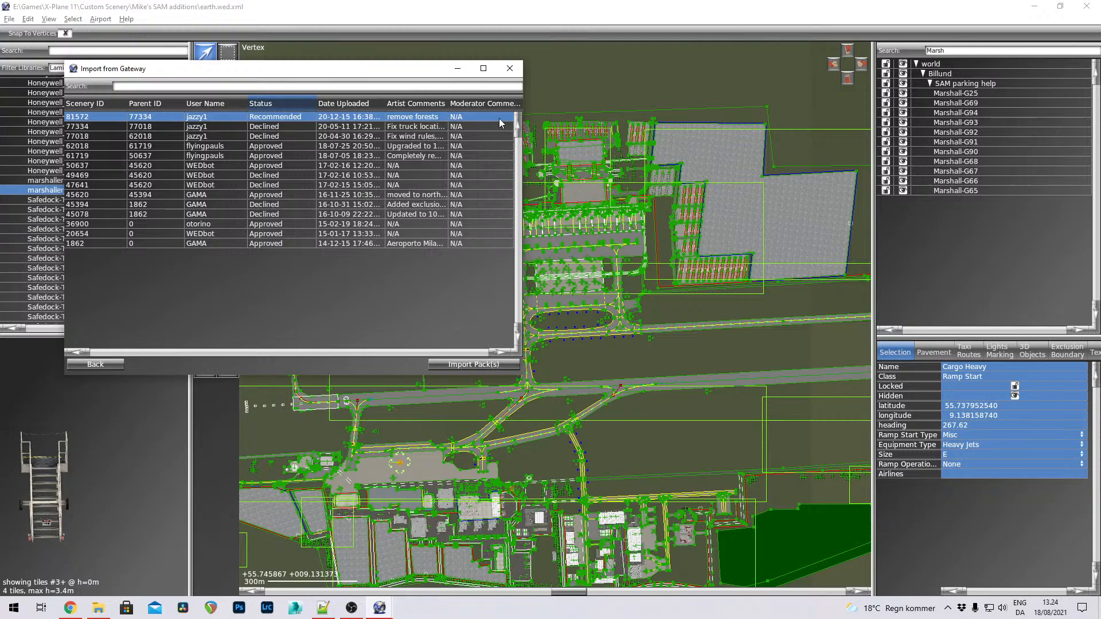
pyautogui.moveTo(448, 127)
pyautogui.mouseDown()
pyautogui.moveTo(505, 127)
pyautogui.moveTo(464, 127)
pyautogui.mouseUp()
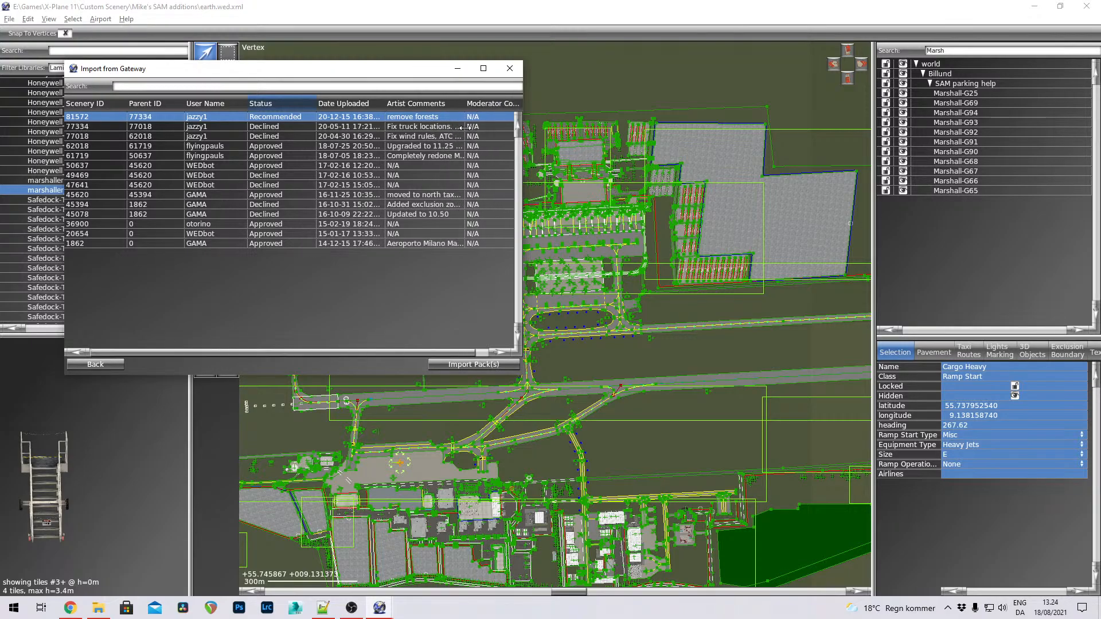
pyautogui.click(478, 366)
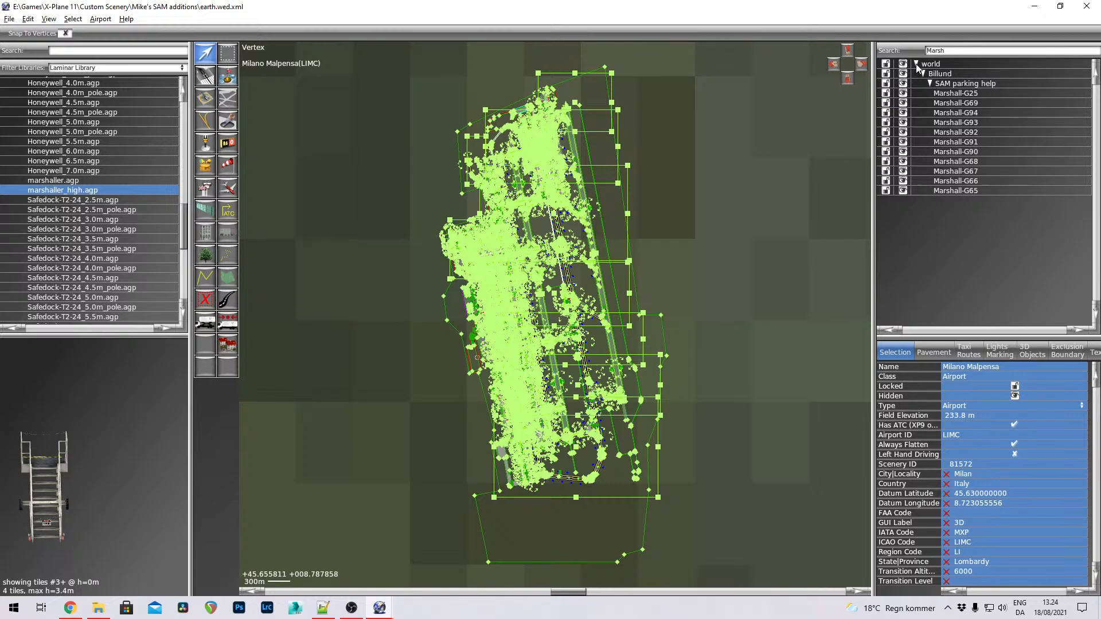
# Show Milano Malpensa's taxi routes and inspect the terminal area with its aprons and taxiways
pyautogui.moveTo(654, 245)
pyautogui.mouseDown(button='middle')
pyautogui.moveTo(720, 190)
pyautogui.moveTo(657, 232)
pyautogui.mouseUp(button='middle')
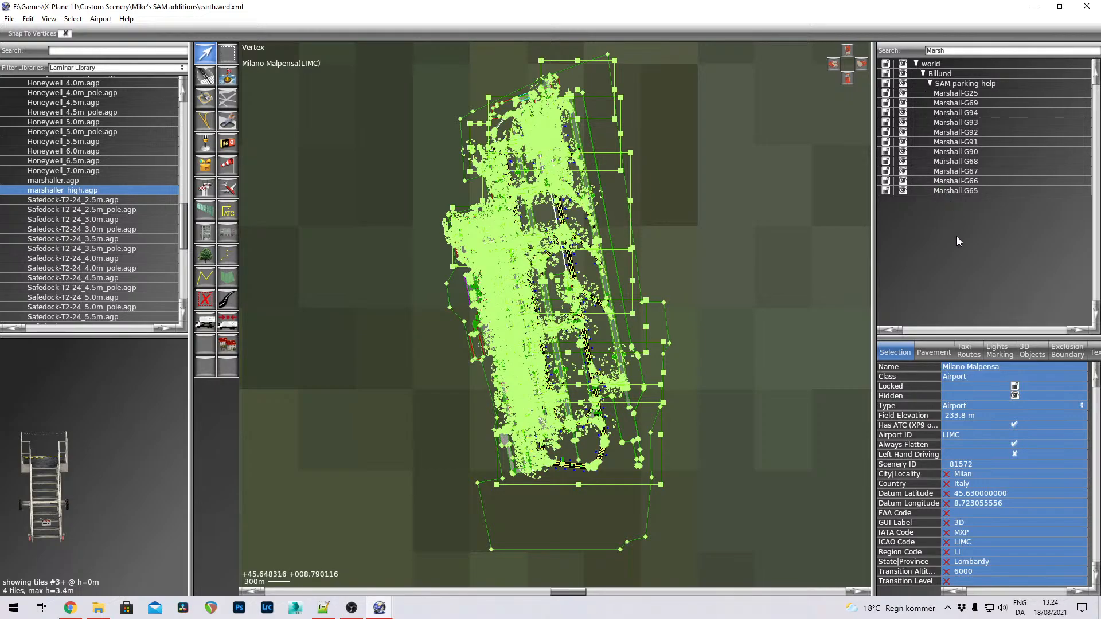
pyautogui.click(934, 355)
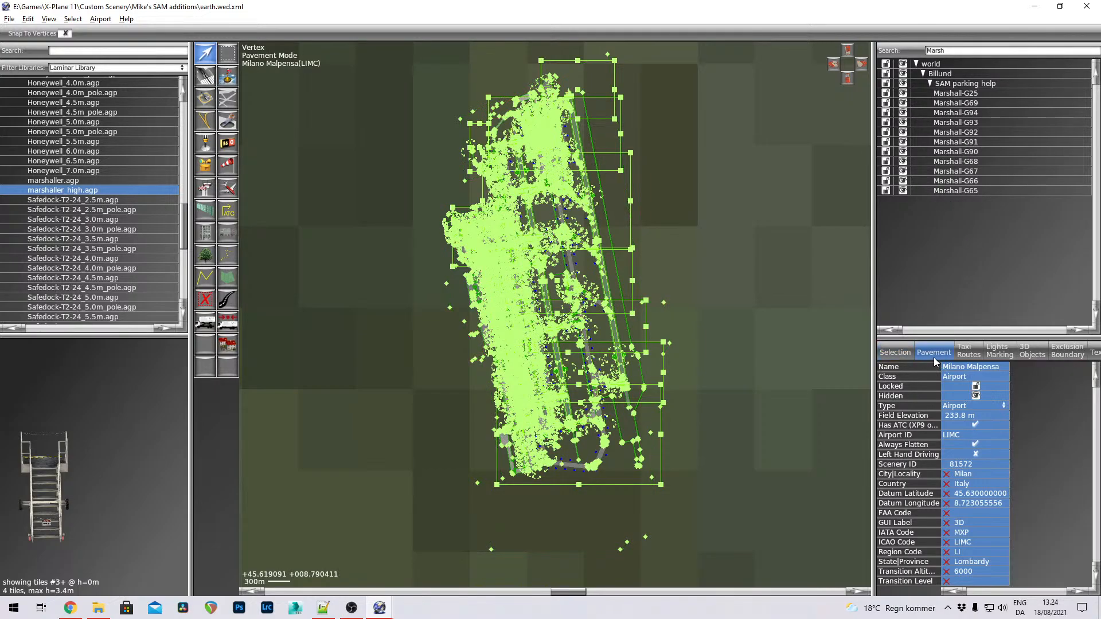
pyautogui.click(970, 351)
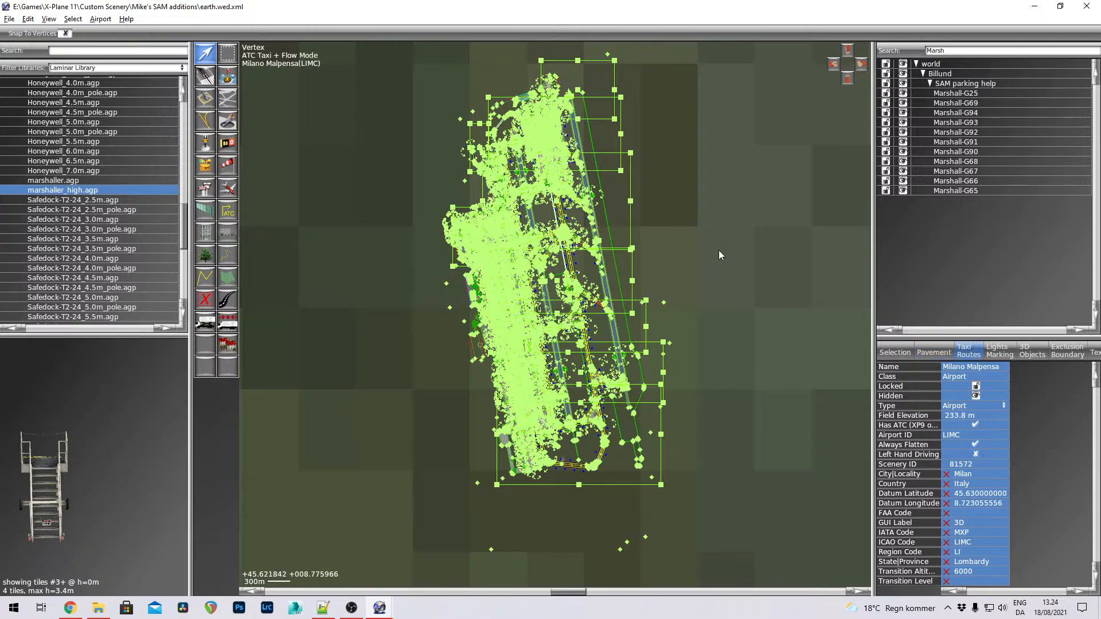
pyautogui.scroll(3, 591, 209)
pyautogui.scroll(4, 591, 210)
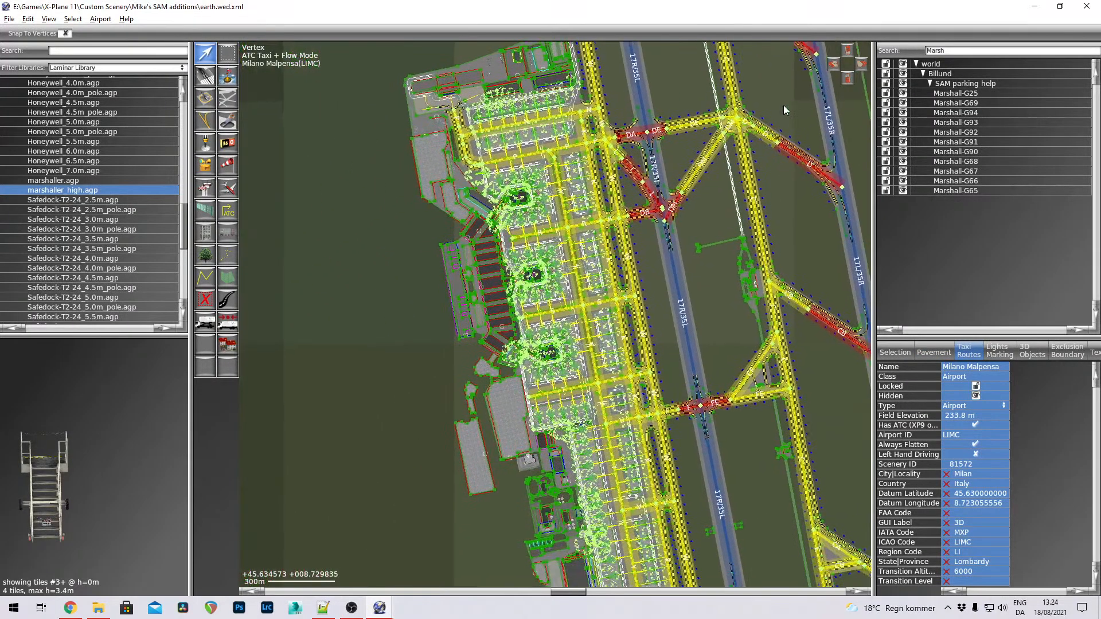
# Inspect the stands and apron around the northernmost satellite of the Milano Malpensa terminal
pyautogui.scroll(5, 507, 221)
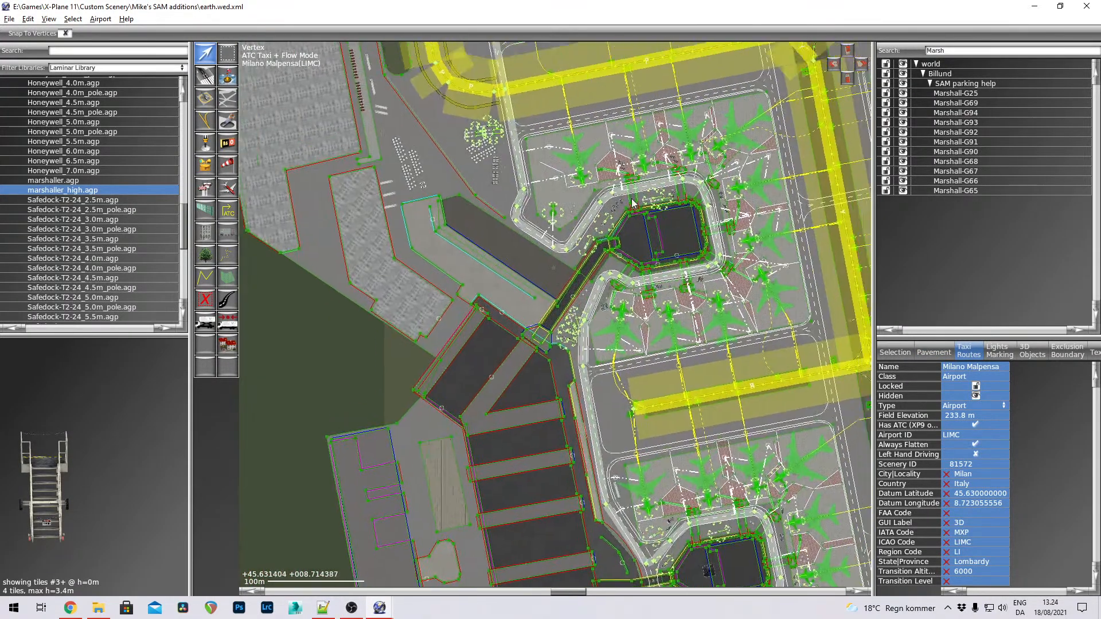
pyautogui.moveTo(632, 198); pyautogui.dragTo(606, 300, button='right')
pyautogui.moveTo(598, 143); pyautogui.dragTo(571, 183, button='right')
pyautogui.scroll(4, 539, 232)
pyautogui.scroll(-4, 538, 233)
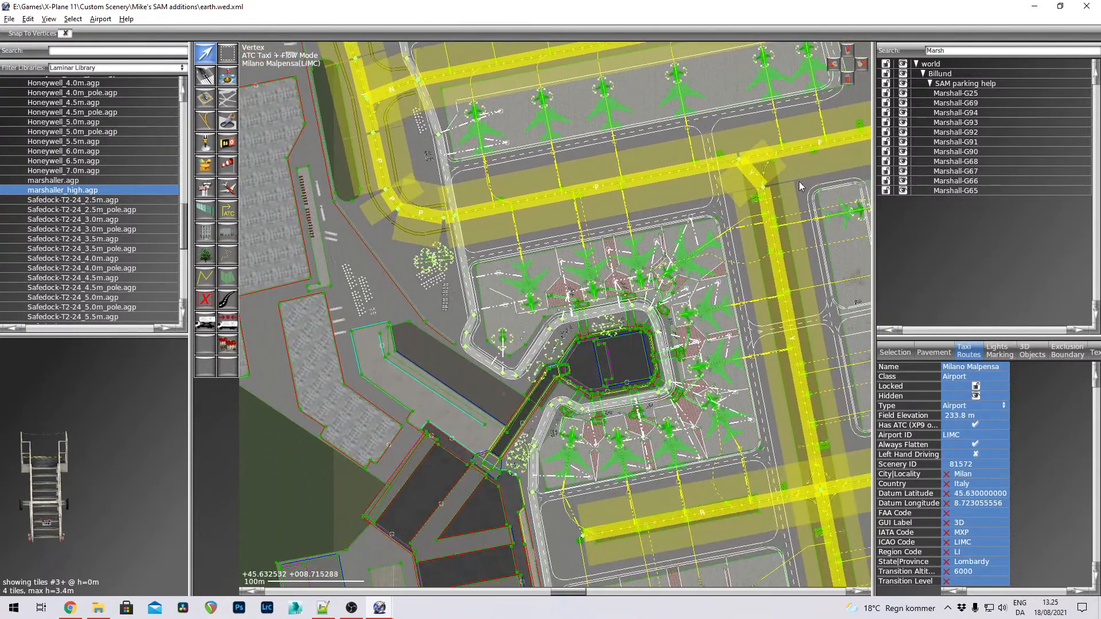
# Clear the scenery hierarchy's search filter and collapse both San Francisco Intl airports and Billund, leaving Milano Malpensa expanded
pyautogui.moveTo(927, 51); pyautogui.dragTo(1025, 51)
pyautogui.press('BackSpace')
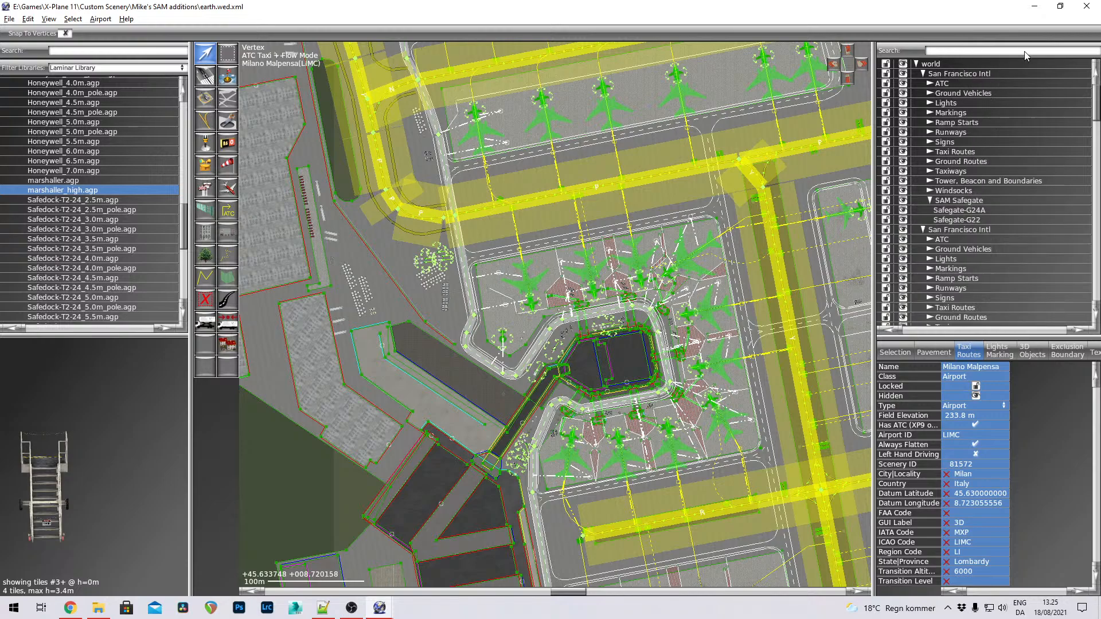
pyautogui.click(923, 74)
pyautogui.click(923, 84)
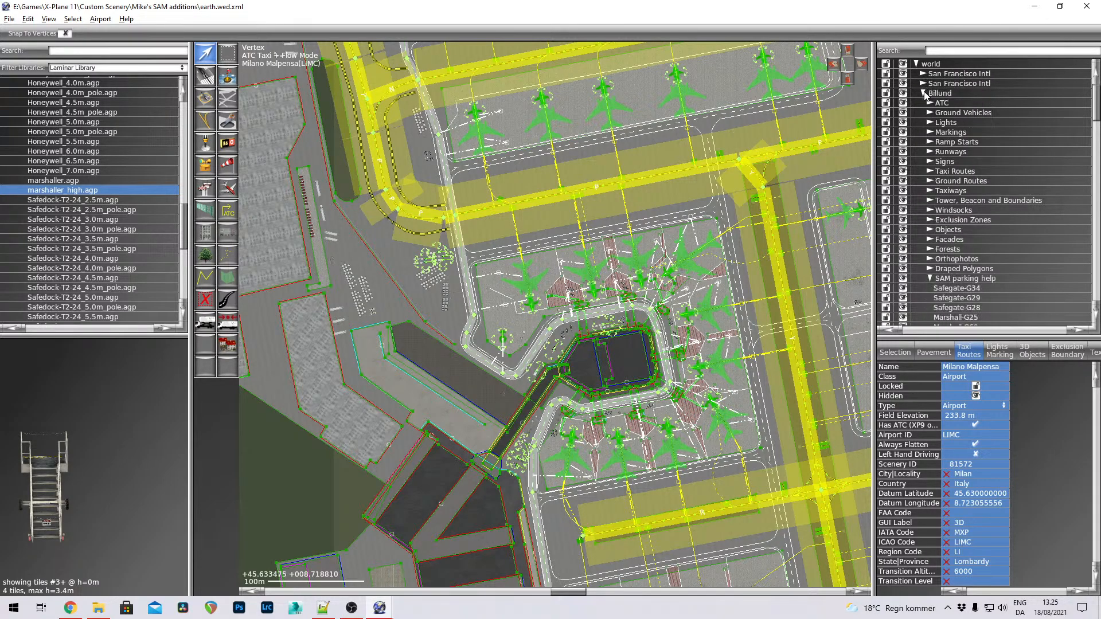
pyautogui.click(924, 93)
pyautogui.click(924, 103)
pyautogui.click(923, 102)
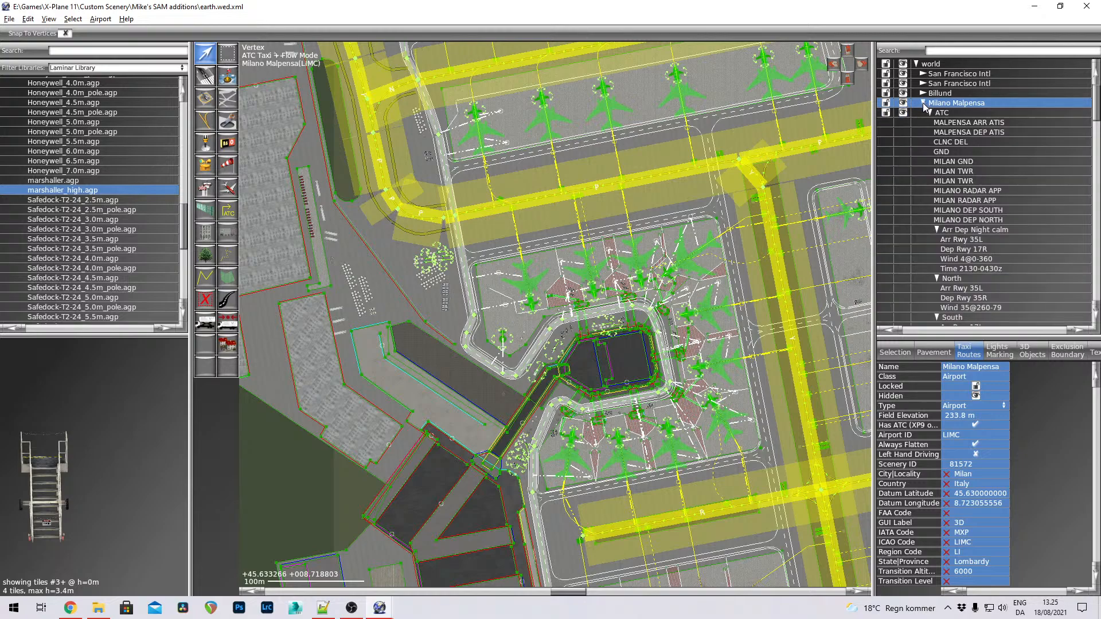
# Collapse Milano Malpensa's hierarchy groups from ATC and Ground Vehicles down through Ground Routes and Taxiways
pyautogui.click(931, 113)
pyautogui.click(930, 122)
pyautogui.click(931, 122)
pyautogui.click(930, 122)
pyautogui.click(931, 132)
pyautogui.click(930, 141)
pyautogui.click(930, 152)
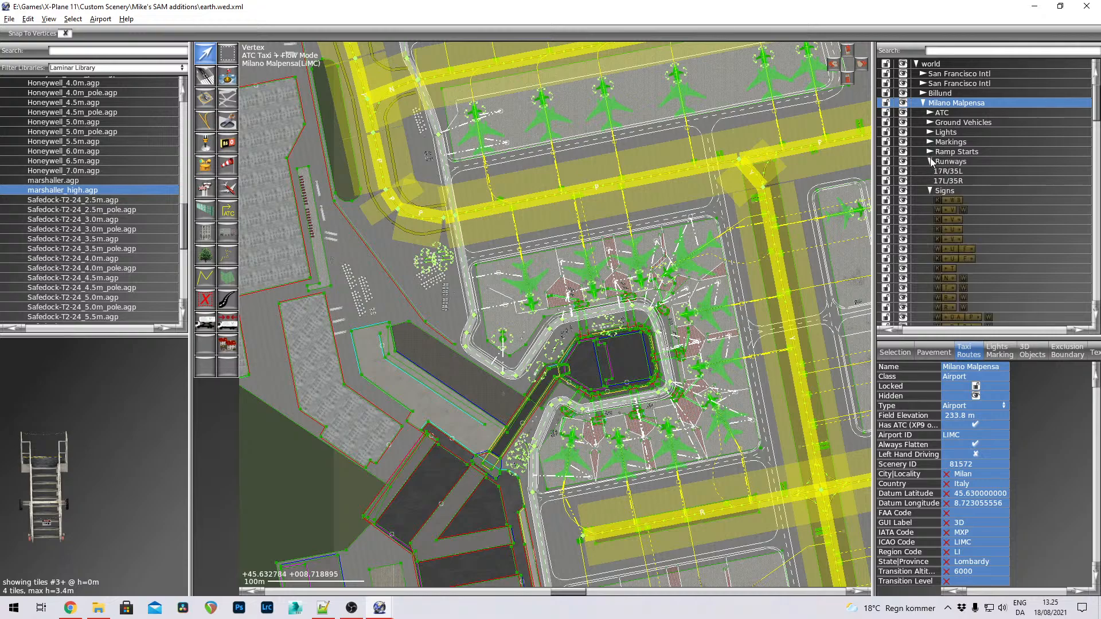
pyautogui.click(930, 162)
pyautogui.click(931, 171)
pyautogui.click(930, 181)
pyautogui.click(930, 191)
pyautogui.click(930, 200)
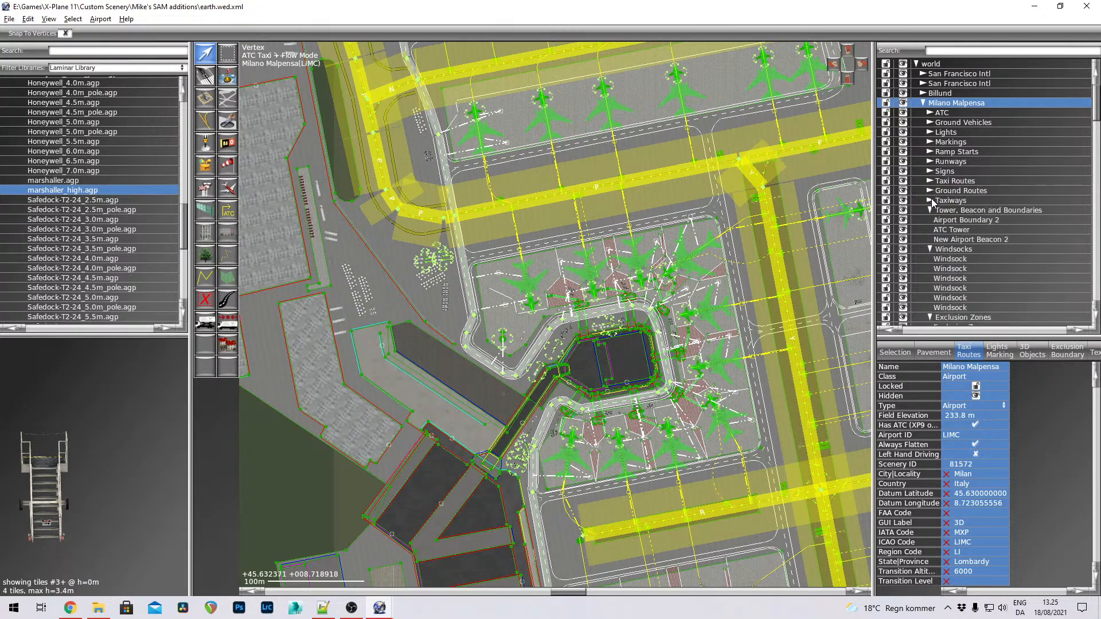
# Collapse Milano Malpensa's remaining hierarchy groups, from Tower, Beacon and Boundaries through Draped Polygons
pyautogui.click(930, 210)
pyautogui.click(931, 221)
pyautogui.click(931, 229)
pyautogui.click(931, 239)
pyautogui.click(930, 249)
pyautogui.click(930, 259)
pyautogui.click(930, 268)
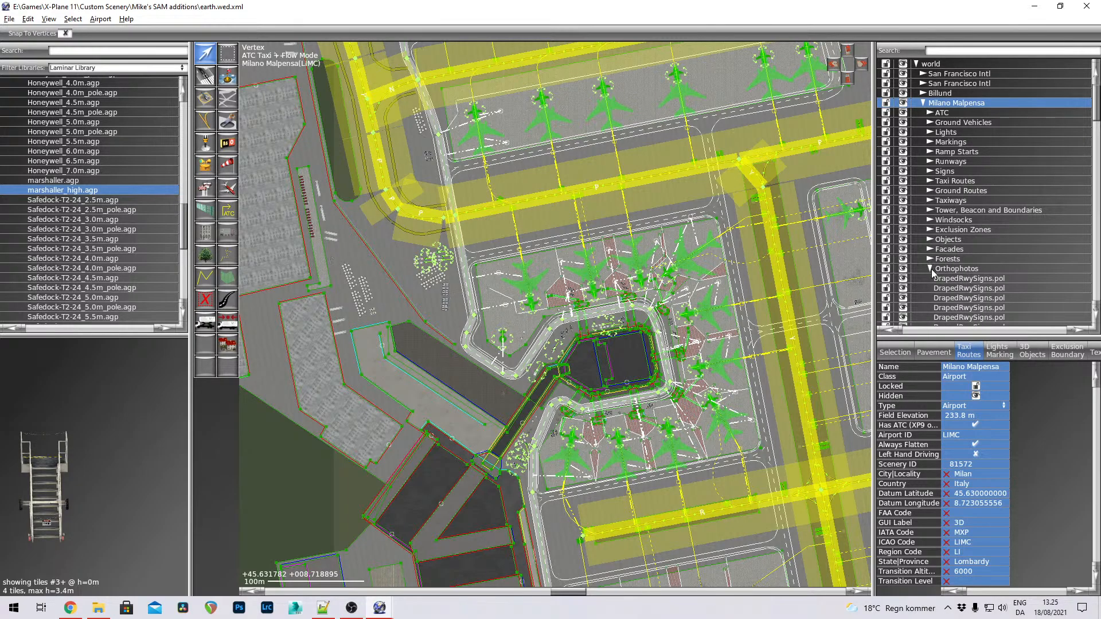
pyautogui.scroll(-4, 1037, 255)
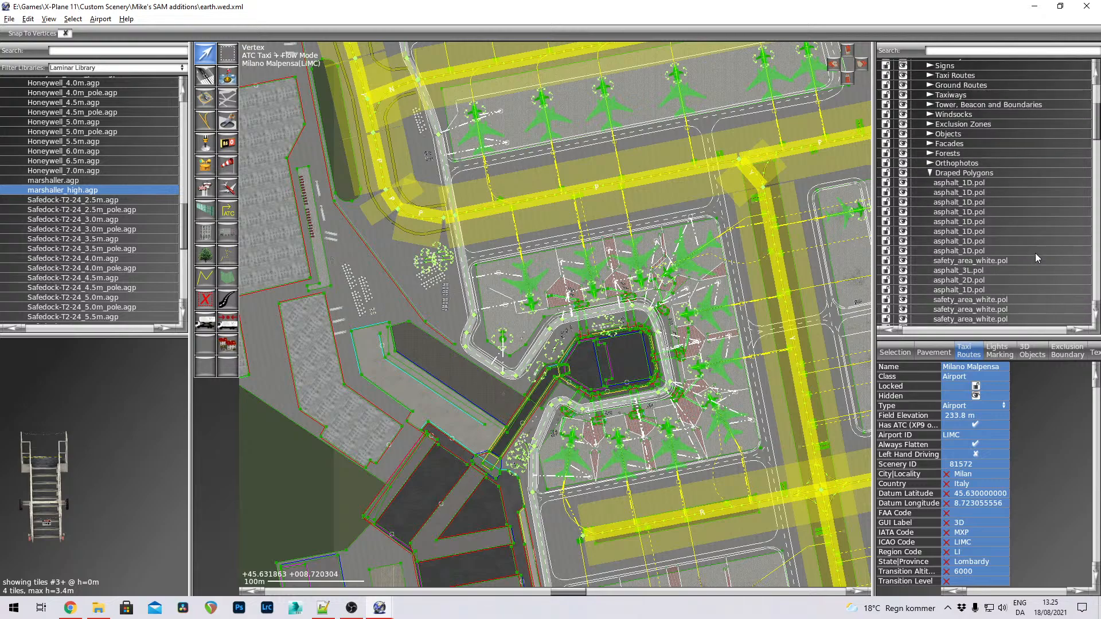
pyautogui.click(929, 173)
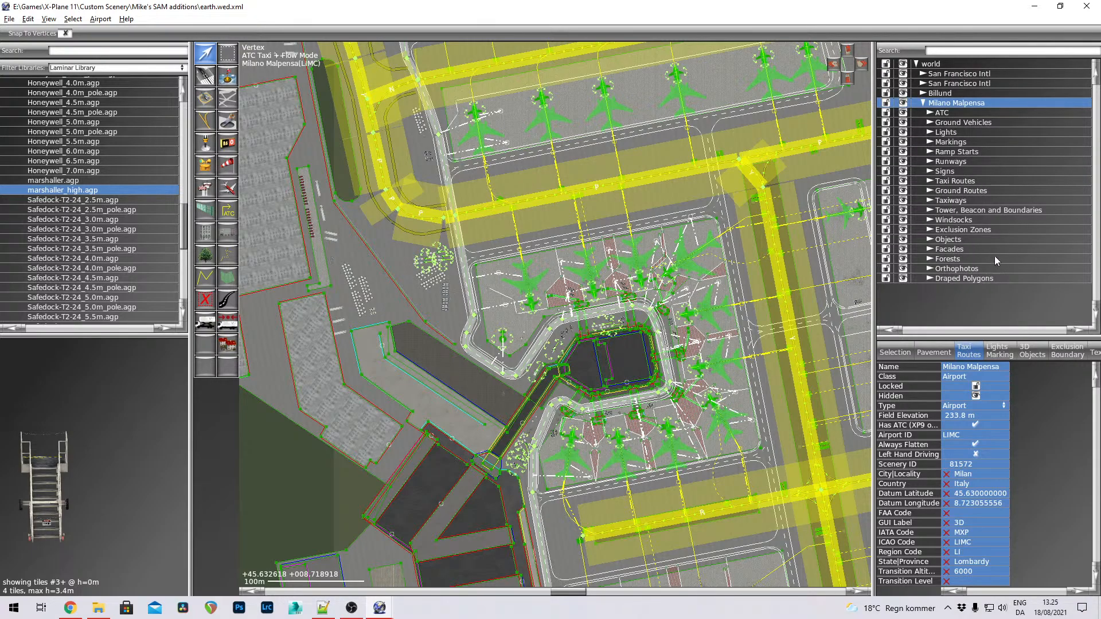
# Show only Milano Malpensa's lights and markings and inspect the stand markings around the northern satellite
pyautogui.click(1013, 353)
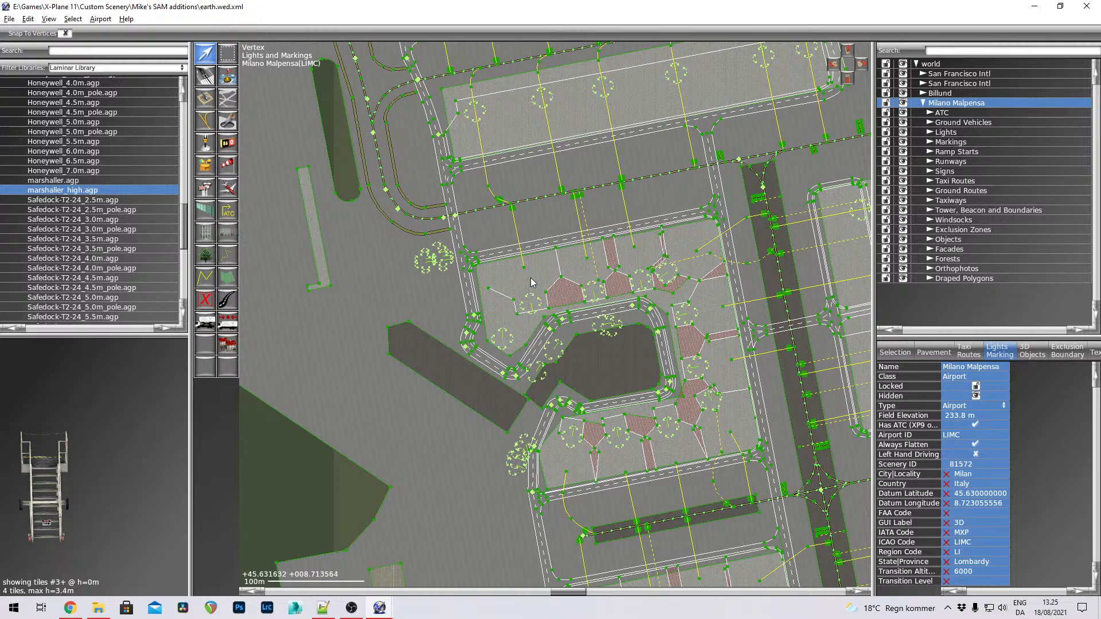
pyautogui.scroll(3, 532, 280)
pyautogui.scroll(3, 534, 280)
pyautogui.scroll(-4, 534, 281)
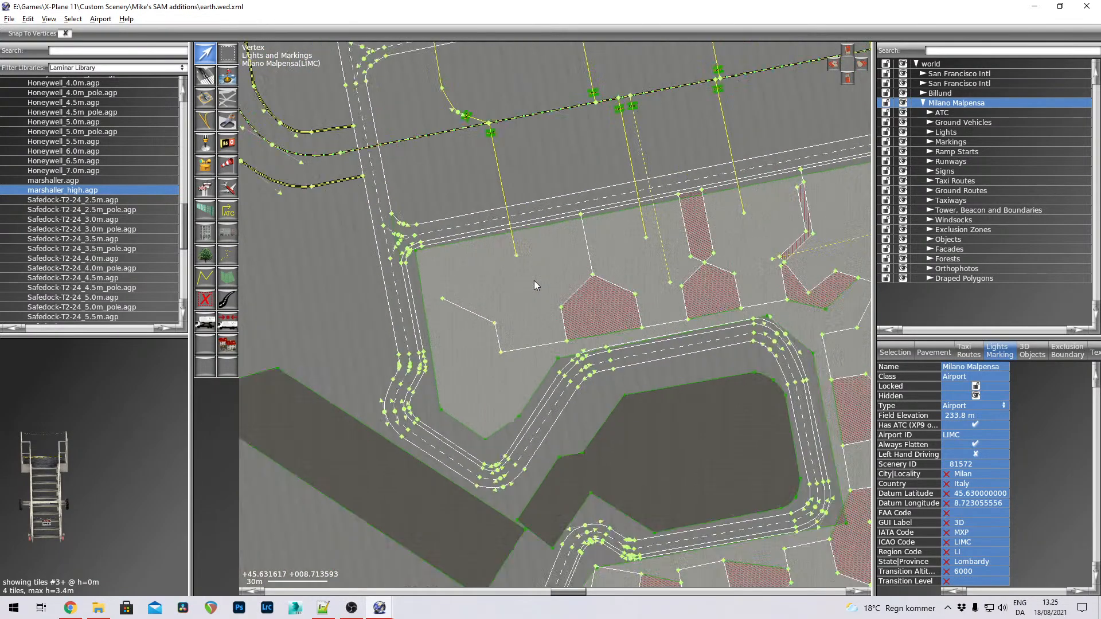
# Show all Milano Malpensa scenery elements and survey the stands around the terminal's satellites
pyautogui.click(895, 353)
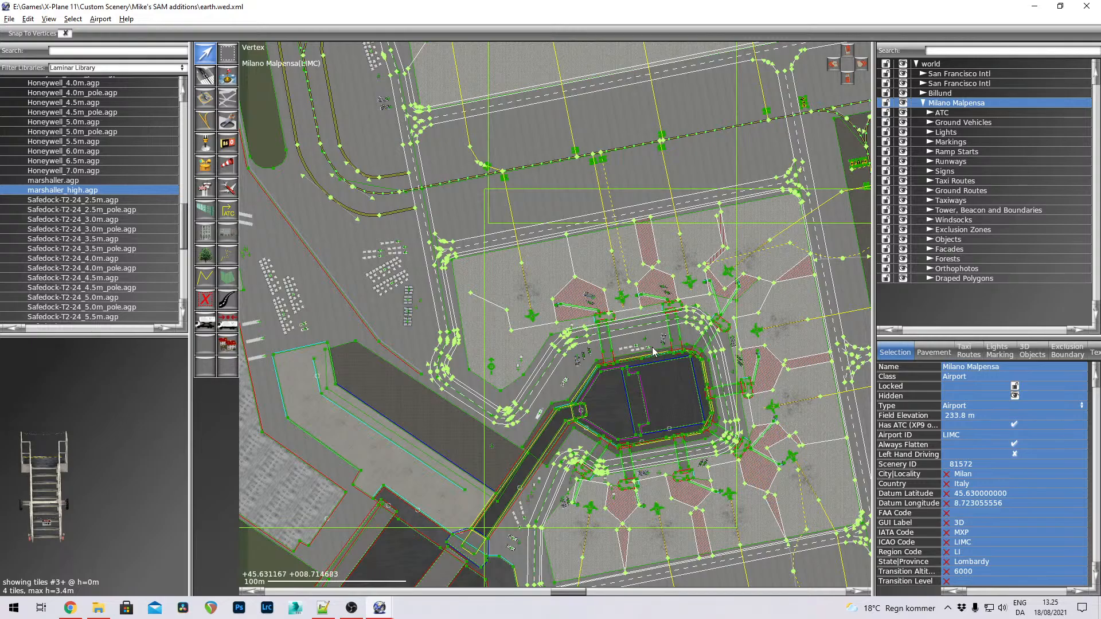
pyautogui.moveTo(688, 355); pyautogui.dragTo(683, 403, button='middle')
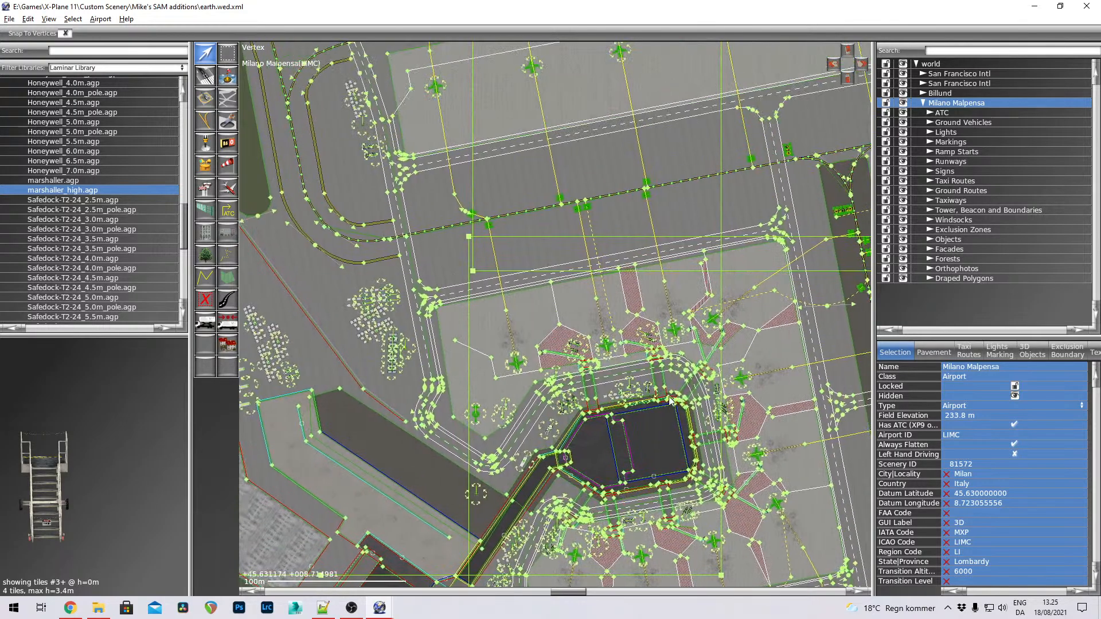
pyautogui.moveTo(640, 274); pyautogui.dragTo(639, 384, button='middle')
pyautogui.moveTo(628, 292)
pyautogui.mouseDown(button='middle')
pyautogui.moveTo(639, 373)
pyautogui.moveTo(622, 248)
pyautogui.mouseUp(button='middle')
pyautogui.moveTo(594, 370); pyautogui.dragTo(556, 256, button='middle')
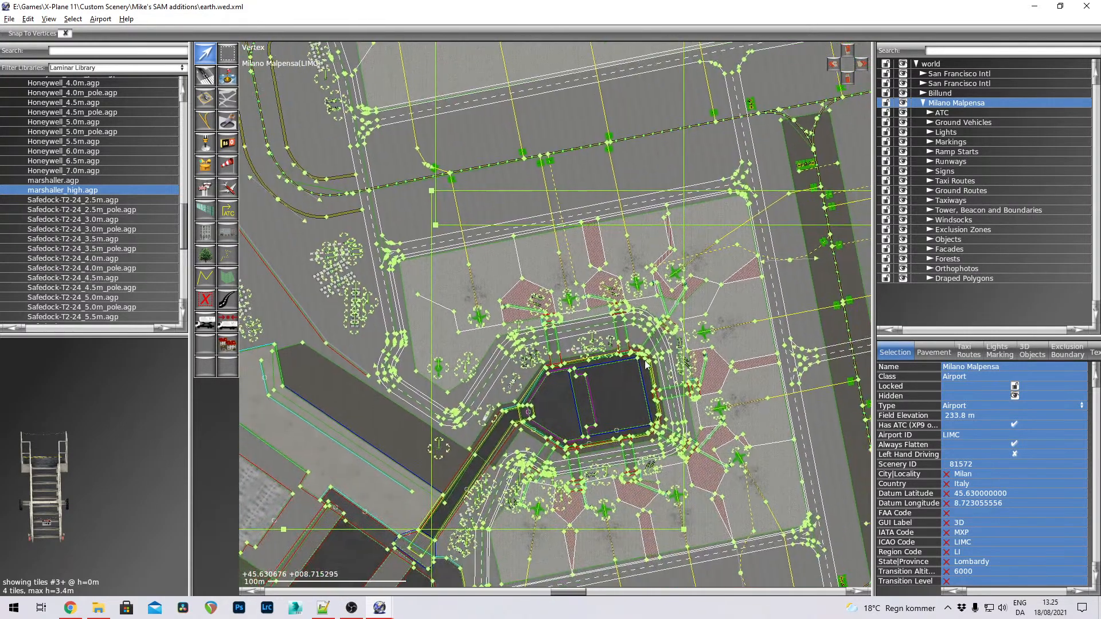
pyautogui.moveTo(538, 368); pyautogui.dragTo(511, 256, button='middle')
pyautogui.moveTo(629, 344); pyautogui.dragTo(590, 211, button='middle')
pyautogui.scroll(-3, 648, 305)
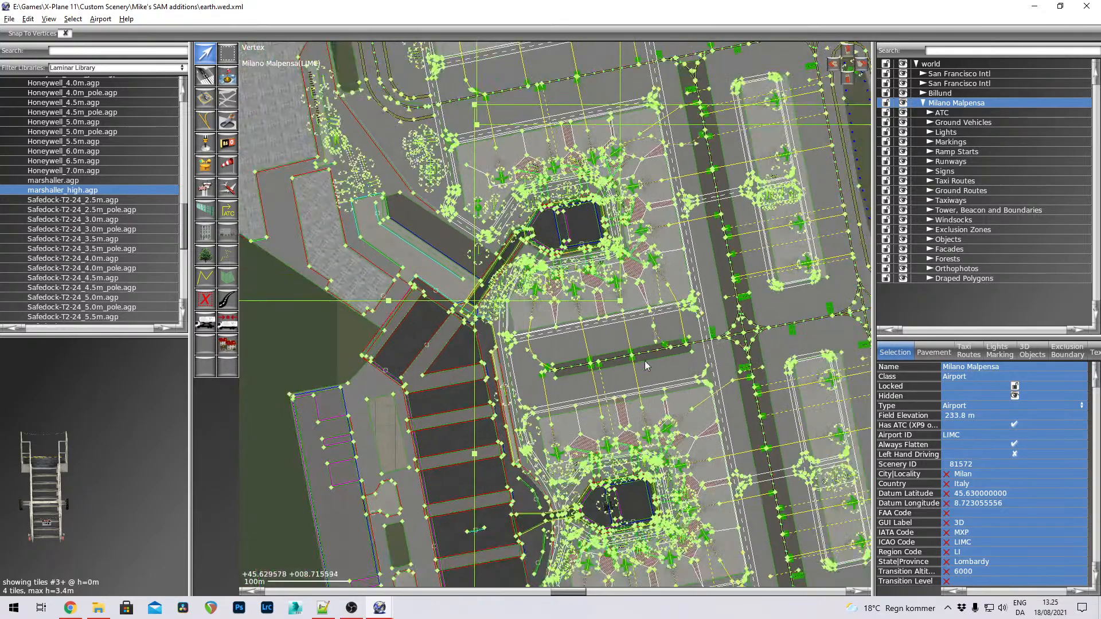
pyautogui.moveTo(652, 378); pyautogui.dragTo(609, 212, button='middle')
pyautogui.moveTo(646, 383); pyautogui.dragTo(625, 178, button='middle')
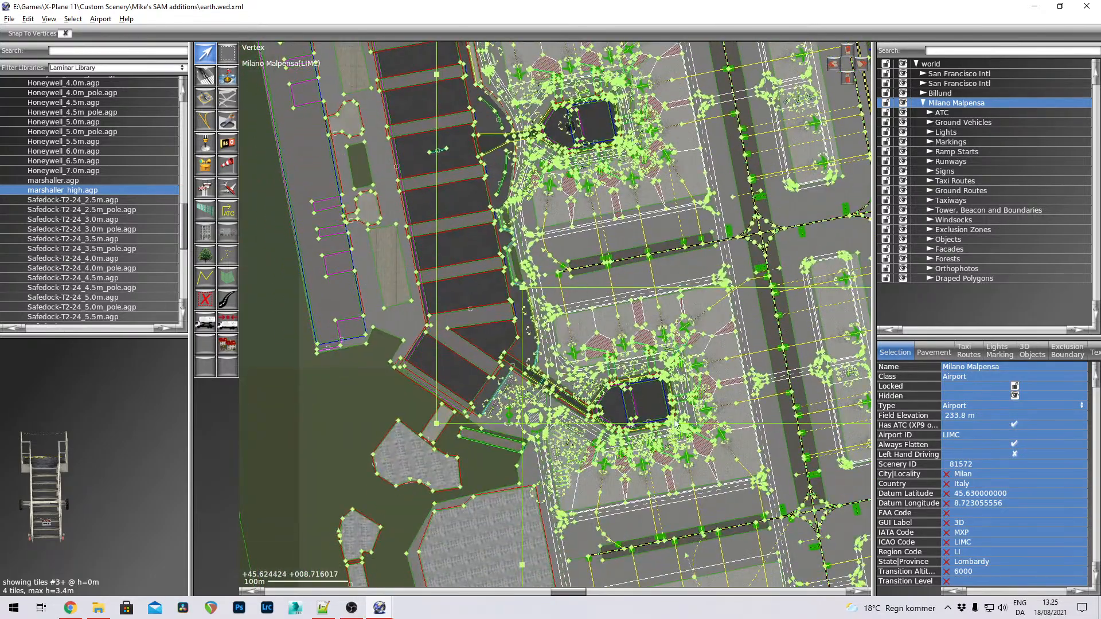
pyautogui.moveTo(640, 387); pyautogui.dragTo(613, 256, button='middle')
pyautogui.moveTo(648, 395)
pyautogui.mouseDown(button='middle')
pyautogui.moveTo(635, 340)
pyautogui.moveTo(642, 384)
pyautogui.mouseUp(button='middle')
pyautogui.moveTo(613, 267); pyautogui.dragTo(640, 414, button='middle')
pyautogui.moveTo(610, 195); pyautogui.dragTo(630, 352, button='middle')
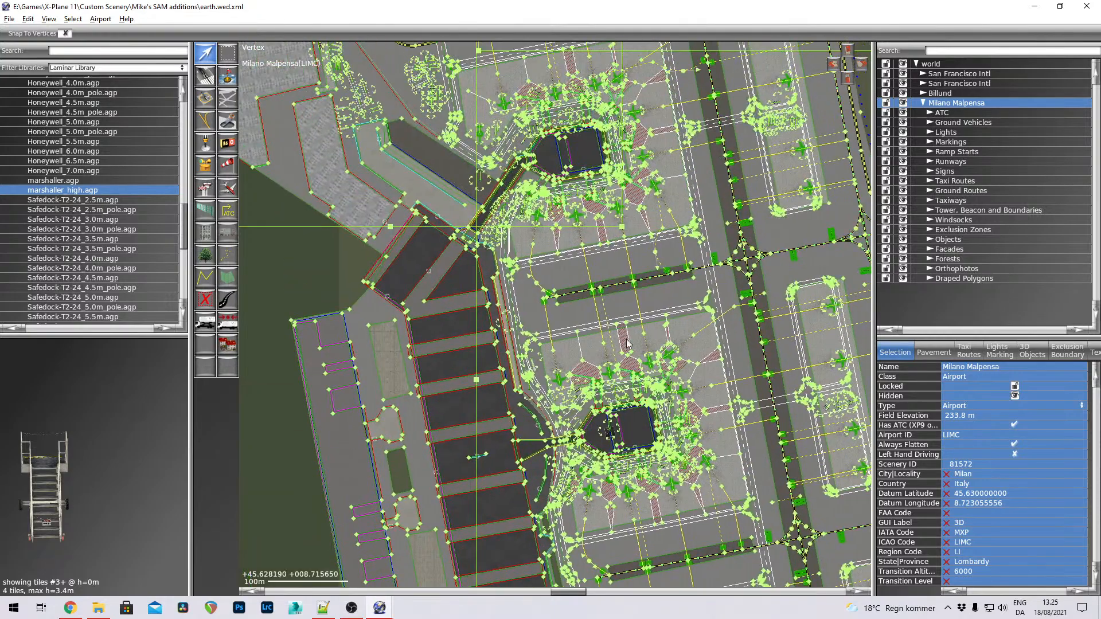
pyautogui.moveTo(605, 245); pyautogui.dragTo(629, 373, button='middle')
# Examine the northern satellite's stands up close, including their jetways, ramp starts and the adjacent service road
pyautogui.scroll(6, 612, 270)
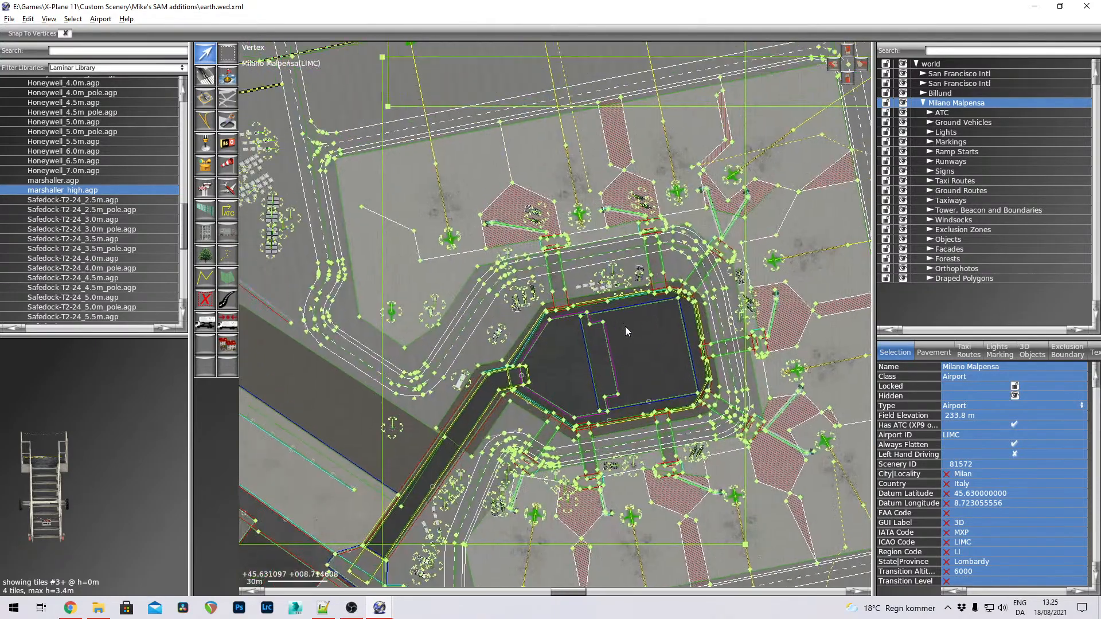
pyautogui.scroll(4, 563, 270)
pyautogui.moveTo(464, 271); pyautogui.dragTo(606, 312, button='middle')
pyautogui.scroll(-1, 643, 394)
pyautogui.moveTo(703, 346); pyautogui.dragTo(648, 306, button='middle')
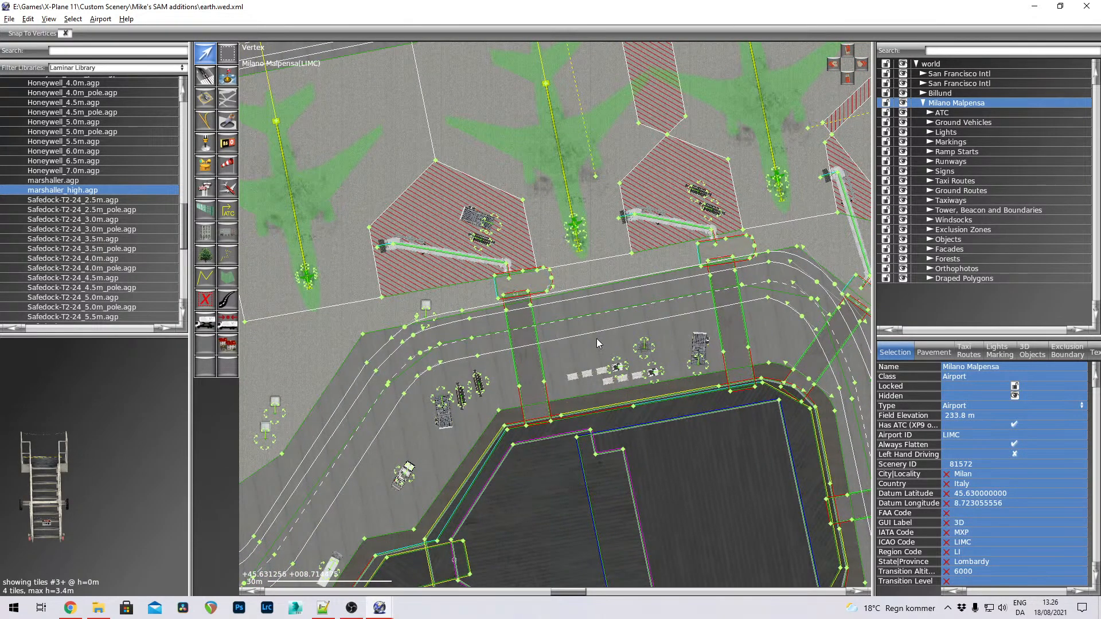
pyautogui.moveTo(387, 425); pyautogui.dragTo(543, 326, button='middle')
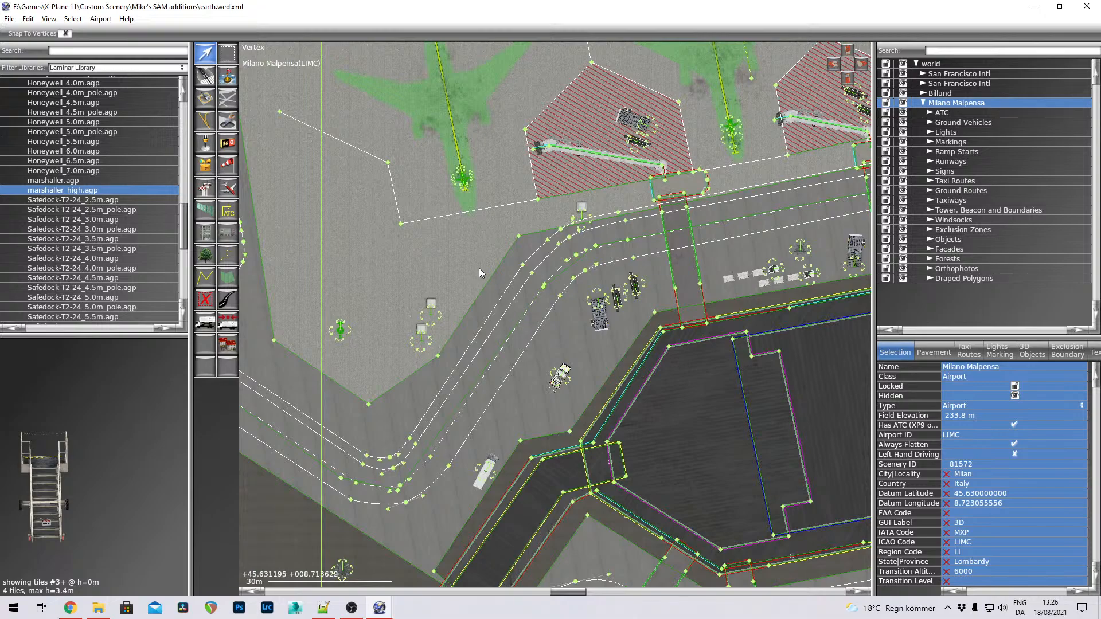
pyautogui.moveTo(653, 204); pyautogui.dragTo(604, 288, button='middle')
pyautogui.moveTo(687, 246); pyautogui.dragTo(565, 309, button='middle')
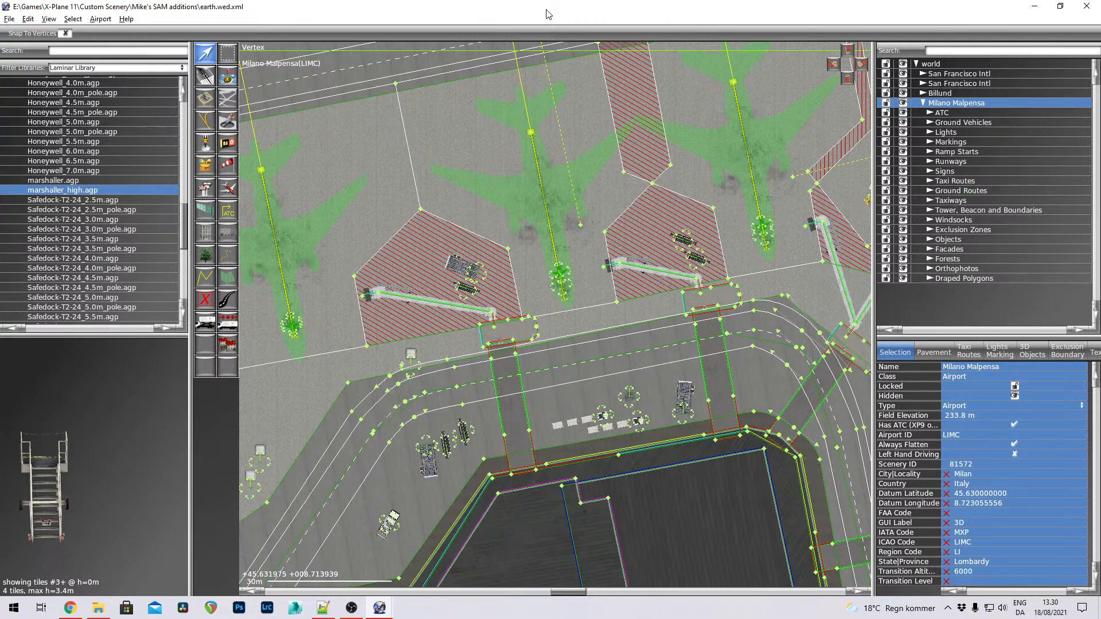
# Launch Discord and move its window to the other monitor, leaving the airport map in view
pyautogui.press('super')
pyautogui.write('s')
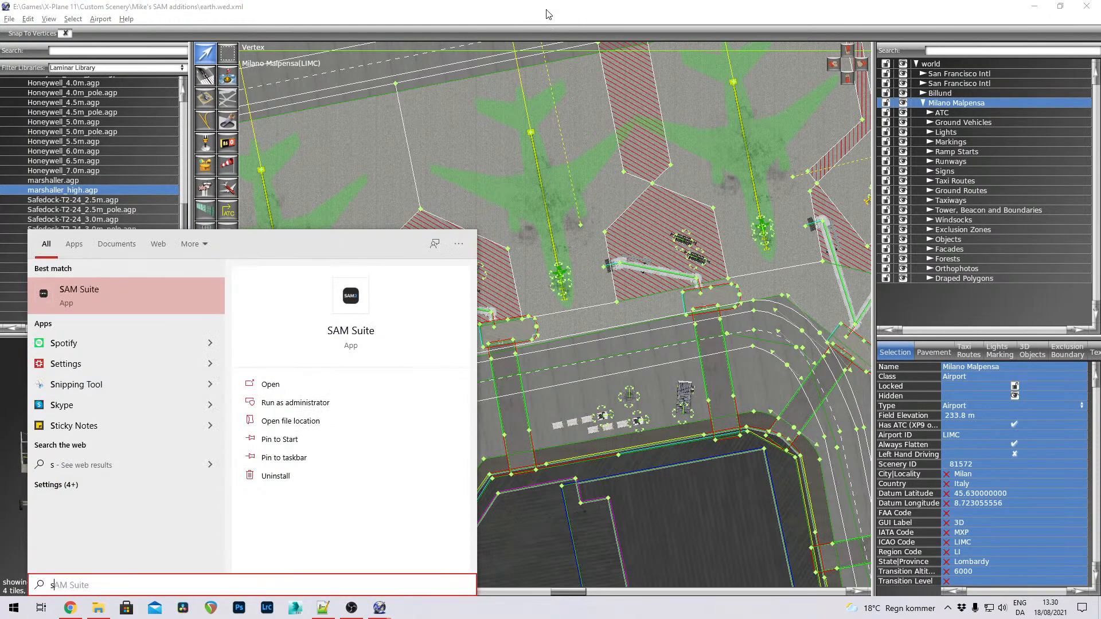
pyautogui.write('dsc')
pyautogui.press('Return')
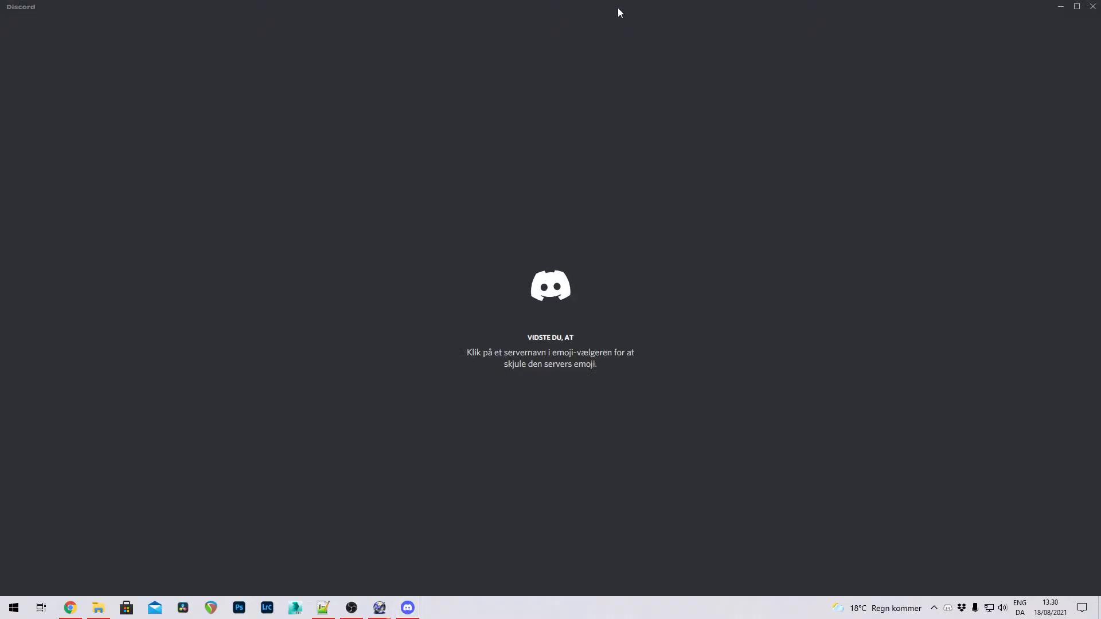
pyautogui.moveTo(617, 8); pyautogui.dragTo(1100, 154)
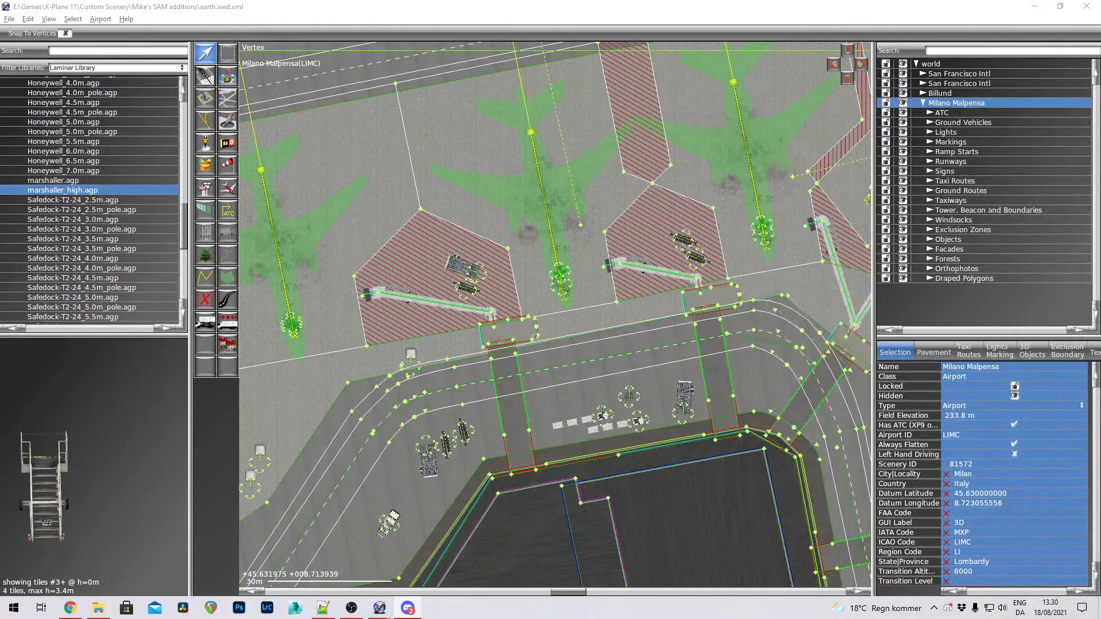